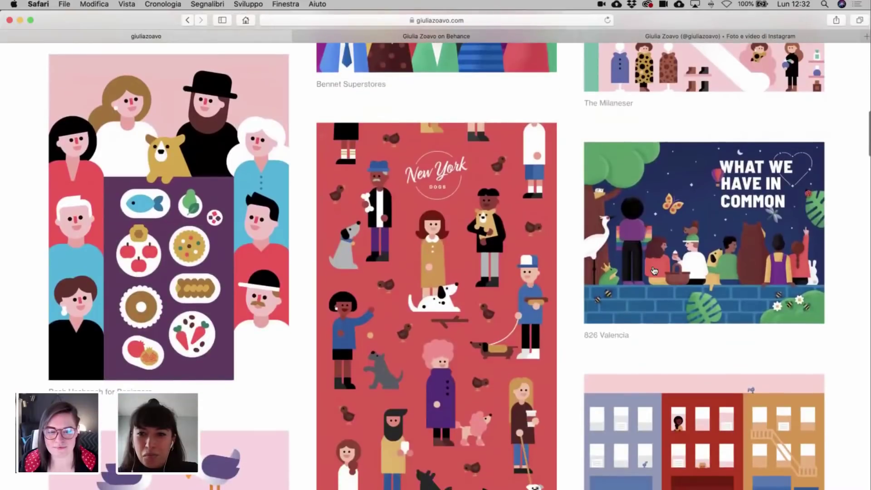
- Look through the illustration projects on the portfolio website, from the New York dogs artwork down to Fairytales of New York
scroll(654, 271, down, 4)
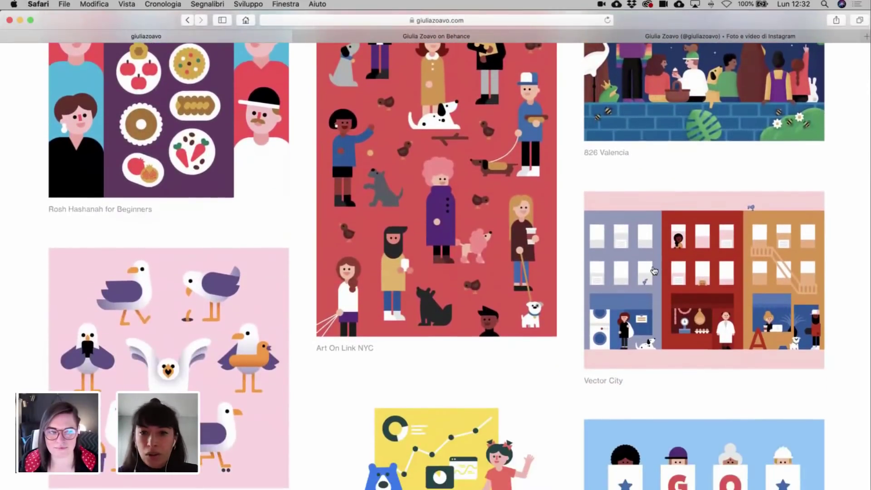
scroll(653, 271, down, 9)
scroll(654, 271, down, 5)
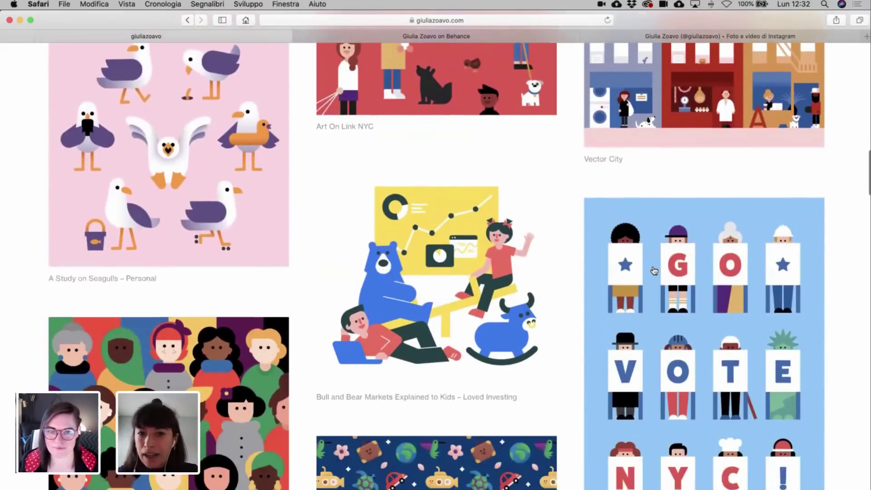
scroll(654, 271, down, 6)
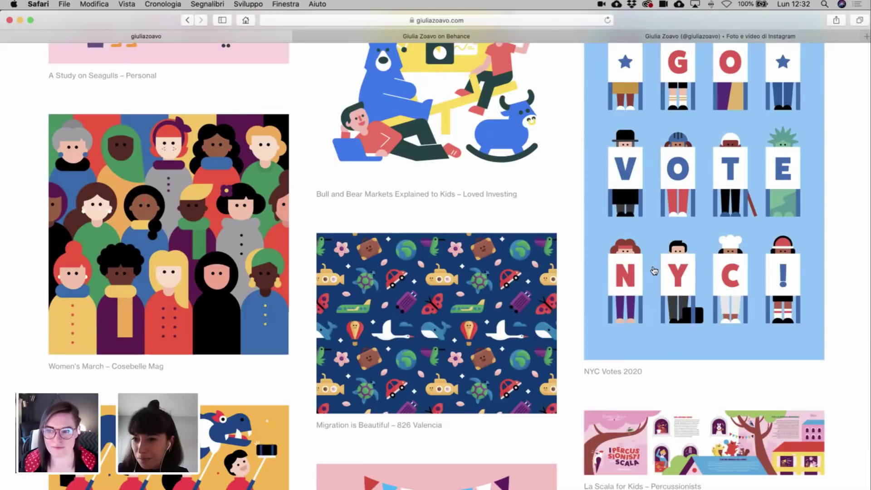
scroll(654, 271, down, 5)
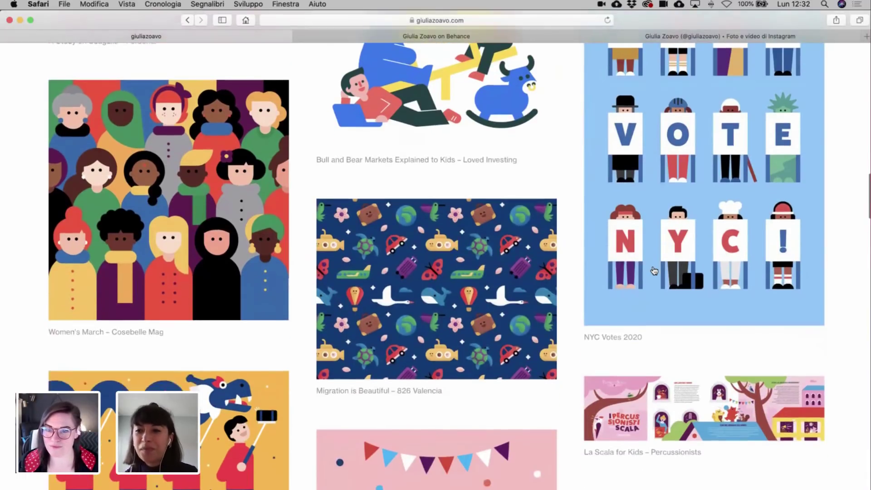
scroll(653, 271, down, 6)
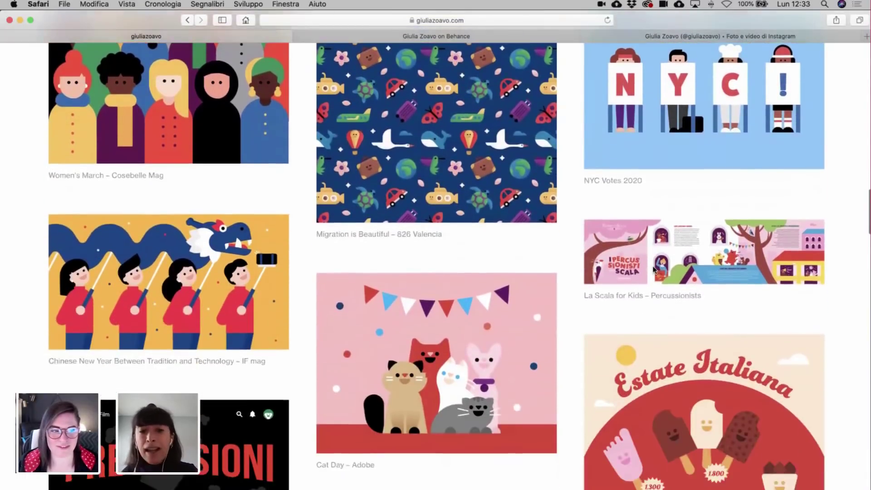
scroll(654, 271, down, 2)
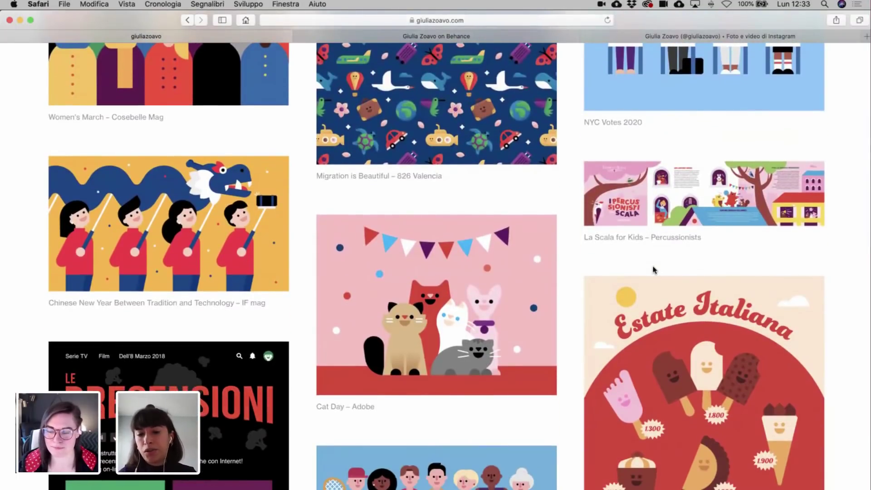
scroll(654, 270, down, 8)
scroll(654, 267, down, 3)
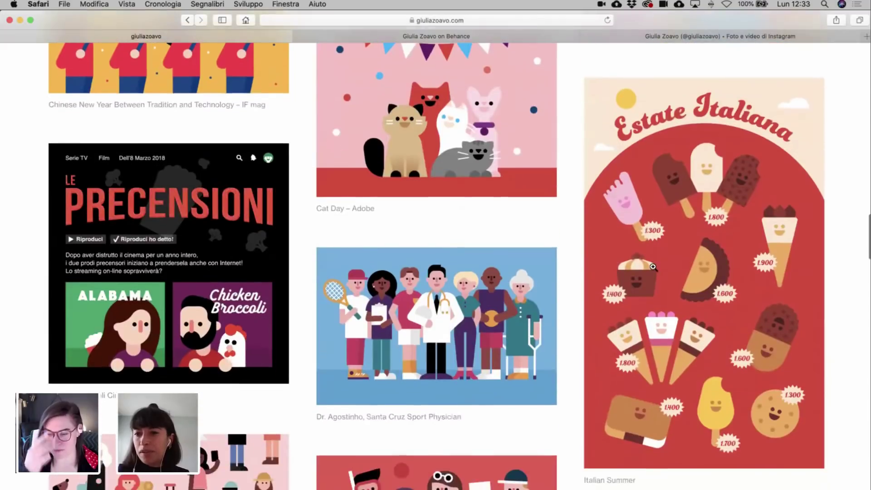
scroll(654, 267, down, 4)
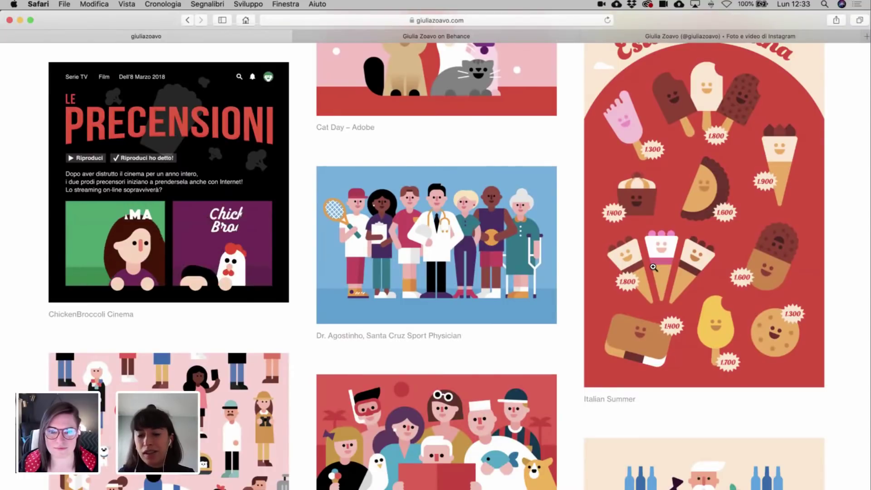
scroll(653, 267, down, 4)
scroll(654, 267, down, 4)
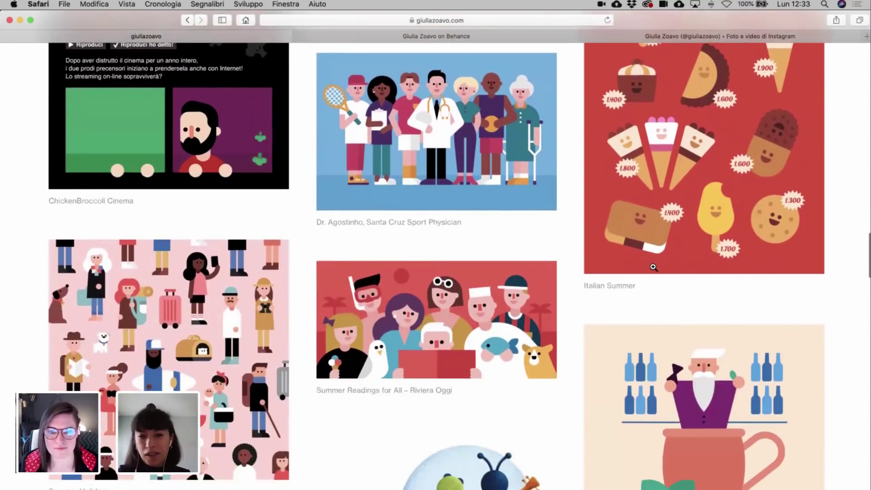
scroll(654, 269, down, 3)
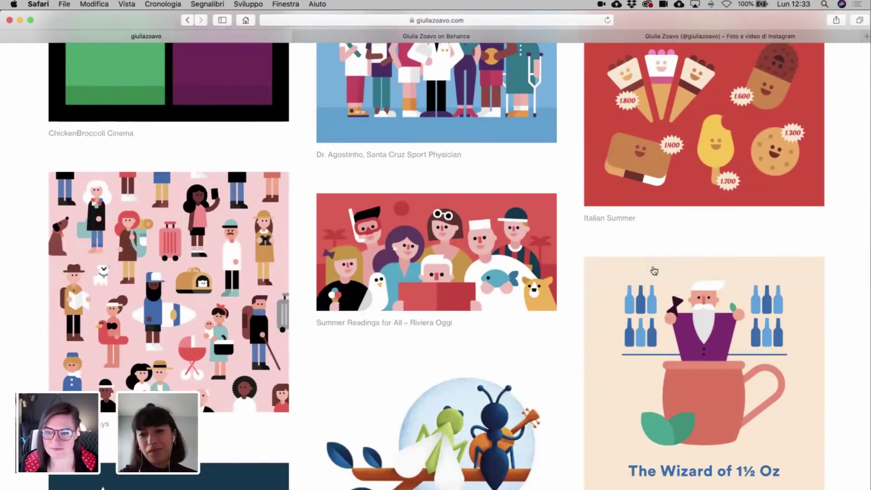
scroll(654, 270, down, 10)
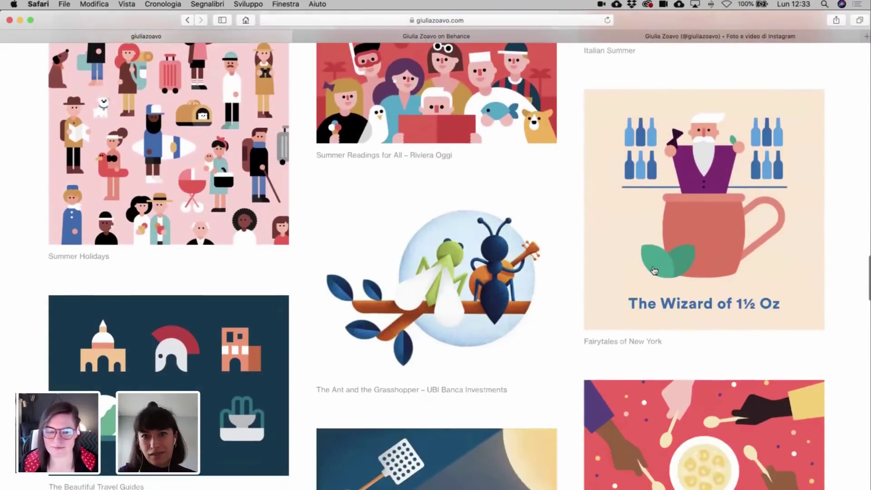
scroll(654, 271, down, 4)
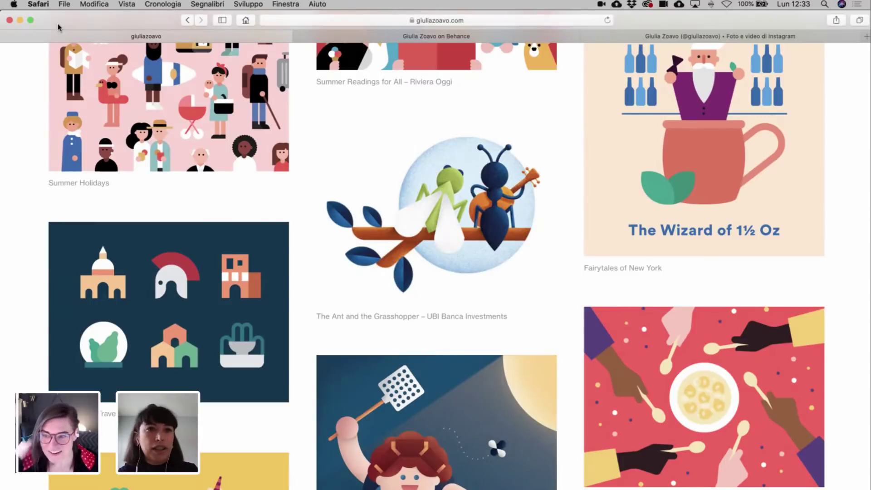
- Minimise the browser window and switch to the AdobeLive_2020_House.ai document in Adobe Illustrator
click(20, 20)
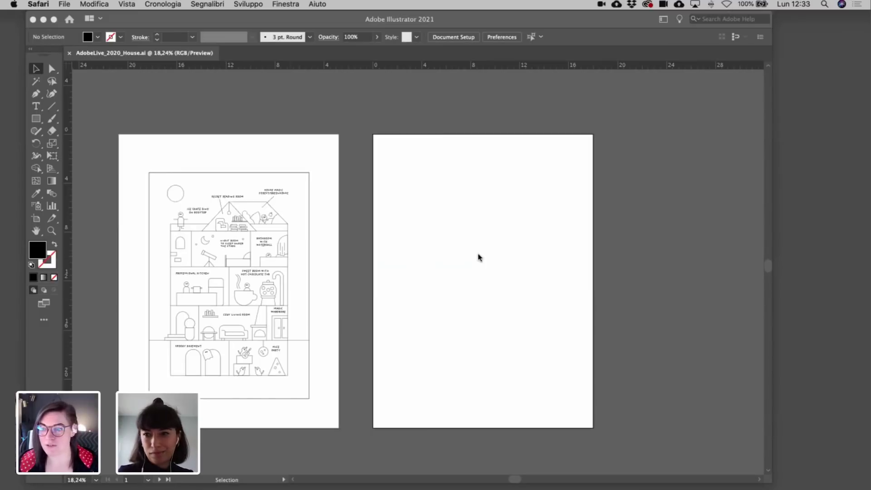
click(479, 257)
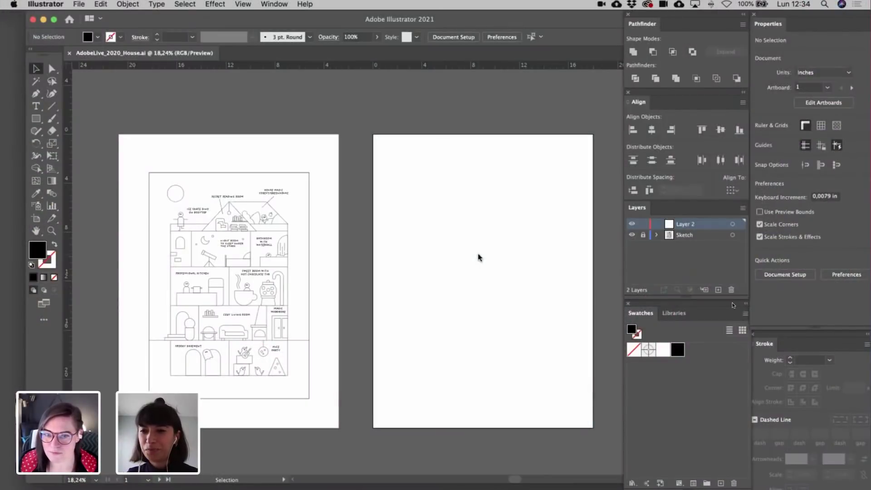
scroll(479, 257, up, 1)
scroll(479, 258, up, 1)
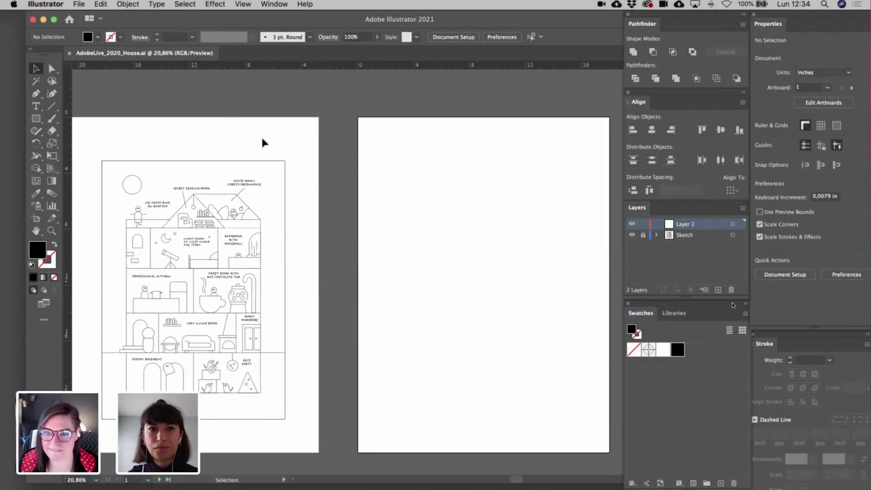
- Reposition the document window clear of the floating panels and raise the Stroke panel so its options fit on screen
drag(190, 21, 166, 23)
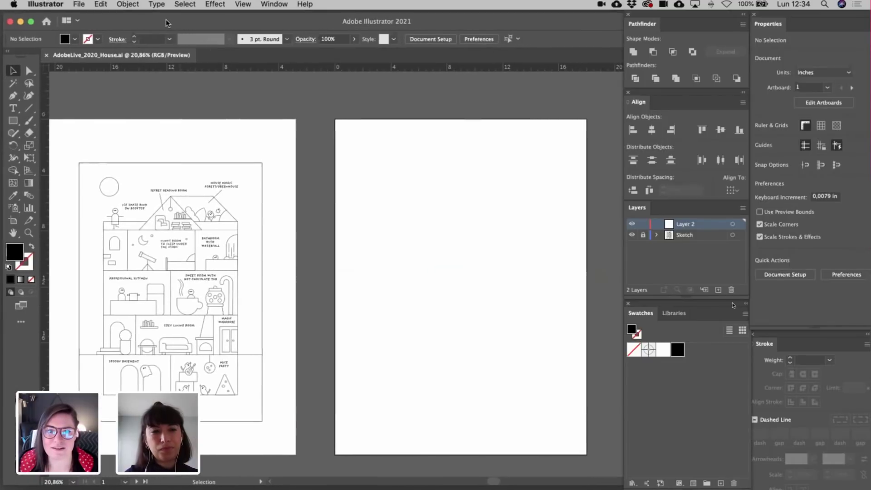
scroll(279, 166, left, 3)
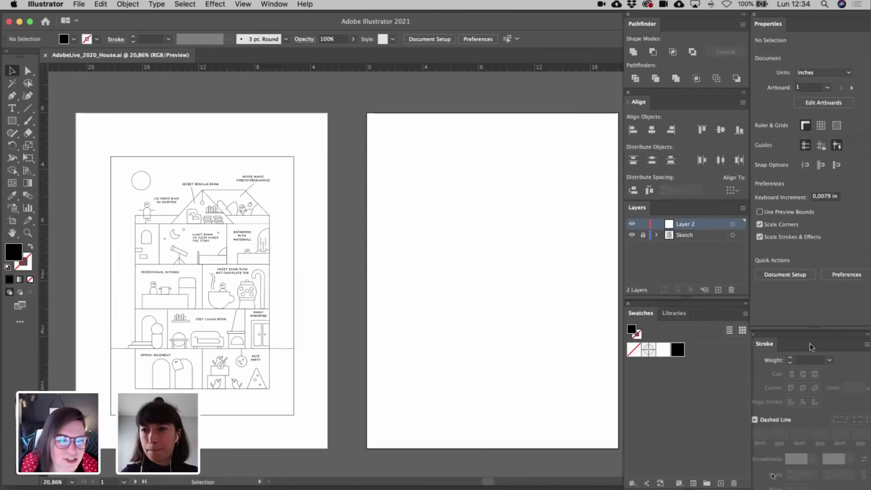
drag(807, 337, 811, 298)
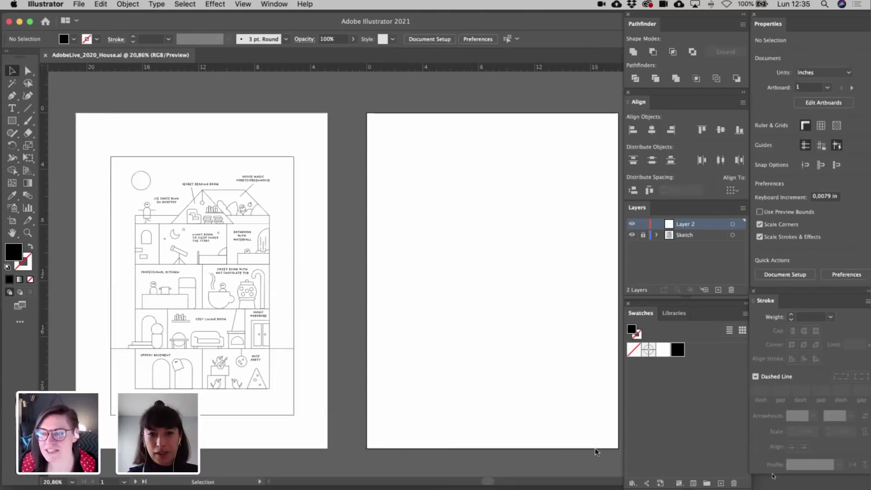
- Examine the house sketch closely, covering the rooftop, the labelled rooms on each floor and the basement
scroll(450, 346, left, 3)
scroll(449, 345, up, 1)
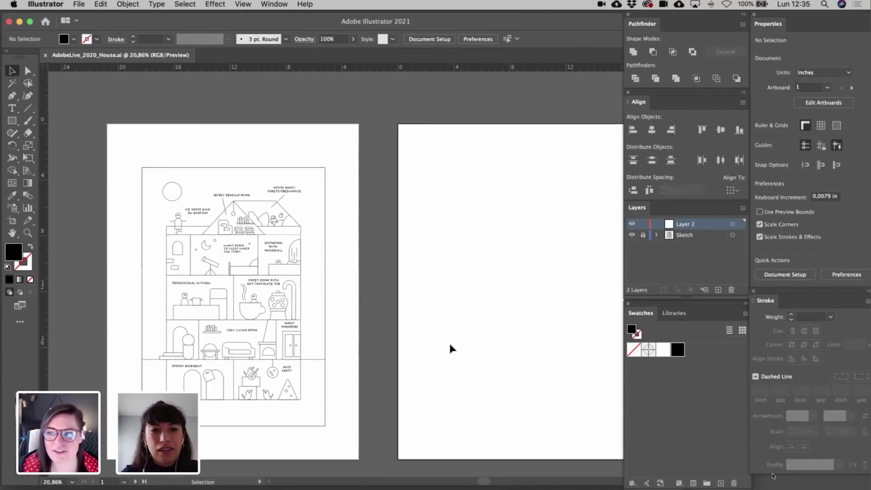
scroll(450, 348, up, 2)
scroll(449, 348, up, 1)
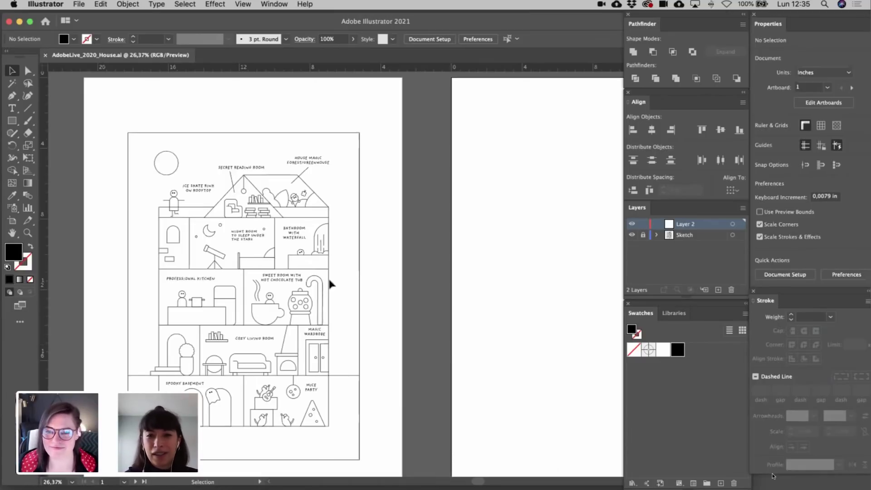
scroll(382, 263, up, 3)
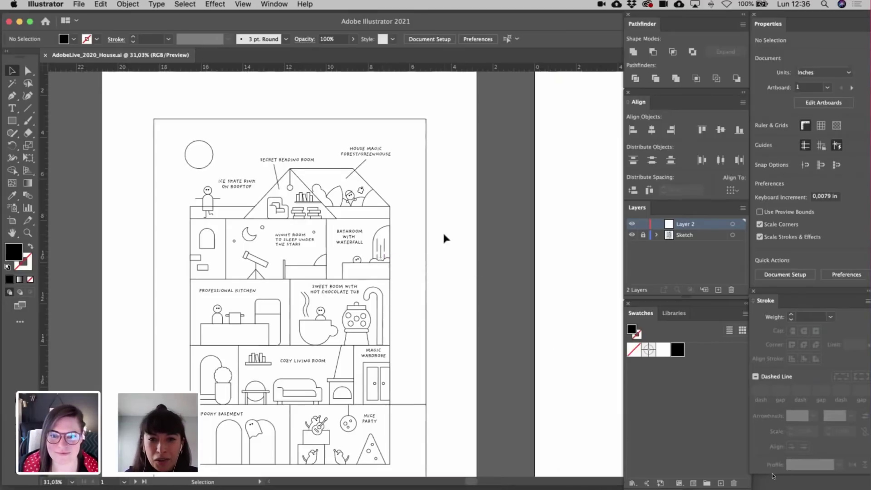
scroll(442, 230, up, 3)
scroll(443, 230, left, 1)
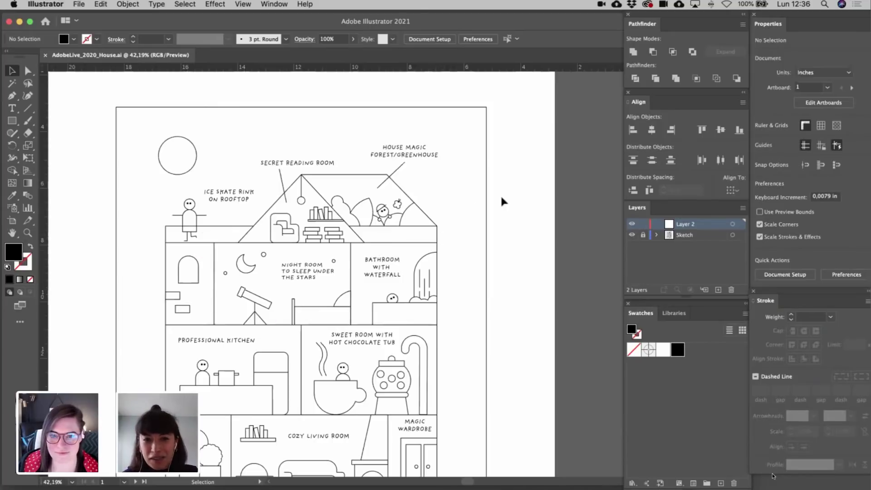
scroll(516, 245, down, 5)
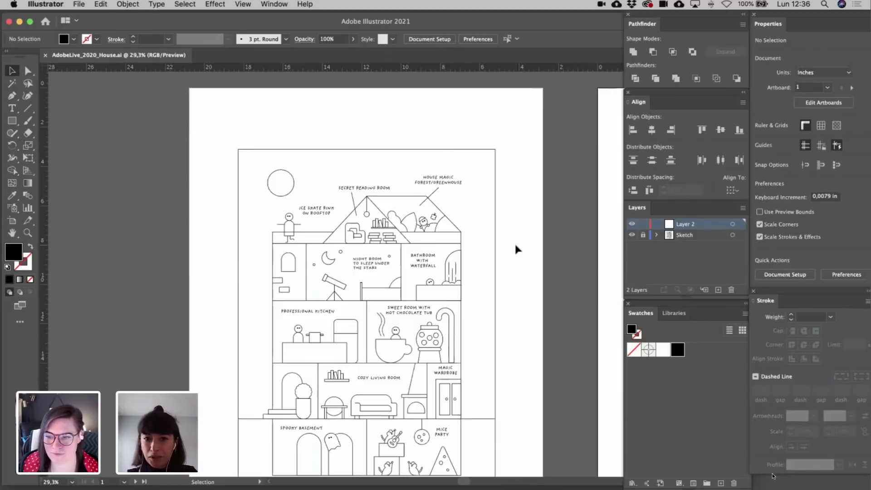
scroll(516, 249, right, 5)
scroll(515, 249, down, 1)
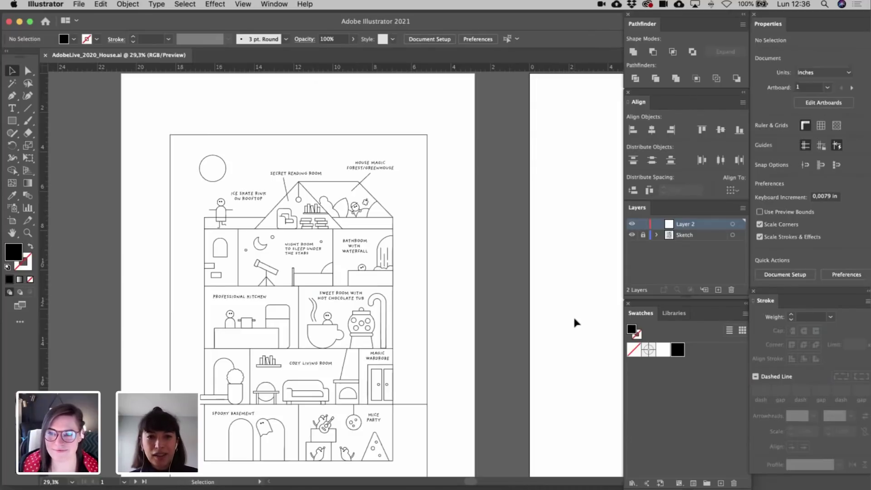
scroll(574, 319, right, 3)
scroll(574, 319, down, 1)
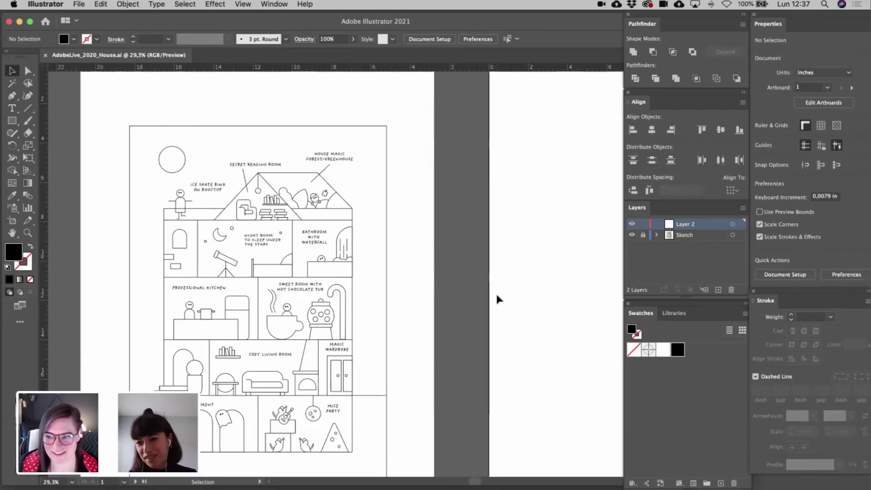
scroll(497, 296, right, 5)
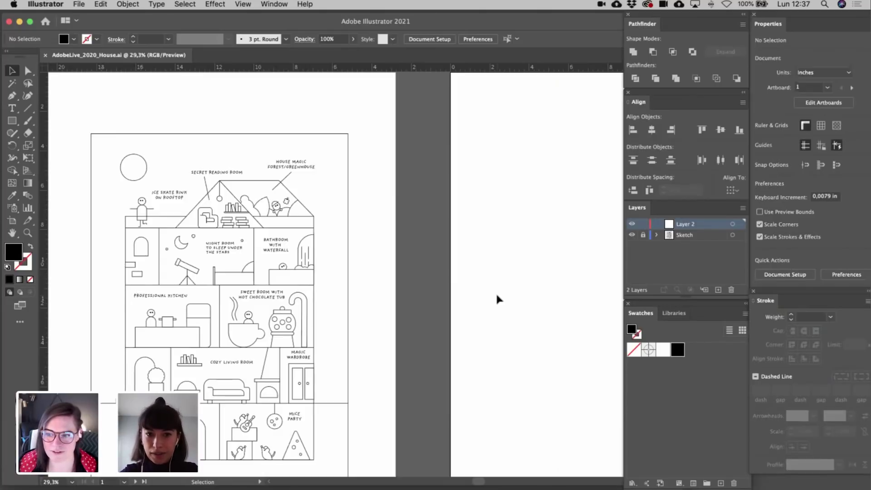
scroll(495, 292, right, 1)
scroll(496, 292, down, 1)
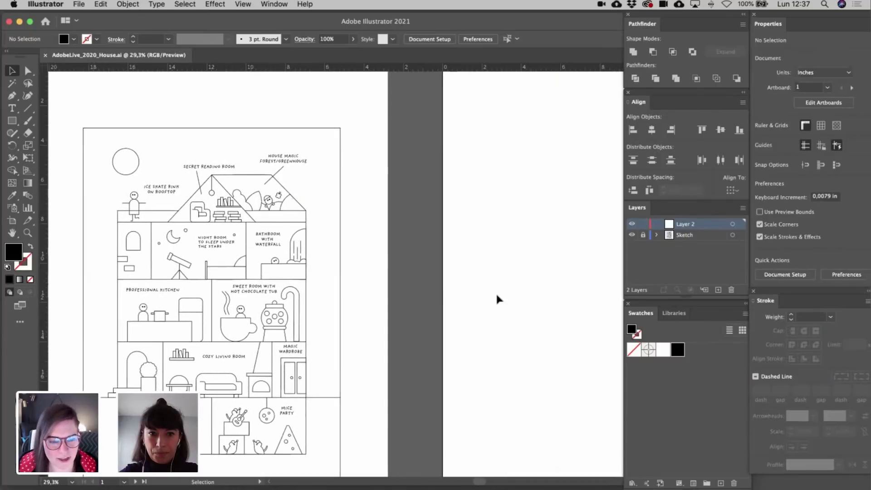
scroll(495, 293, down, 1)
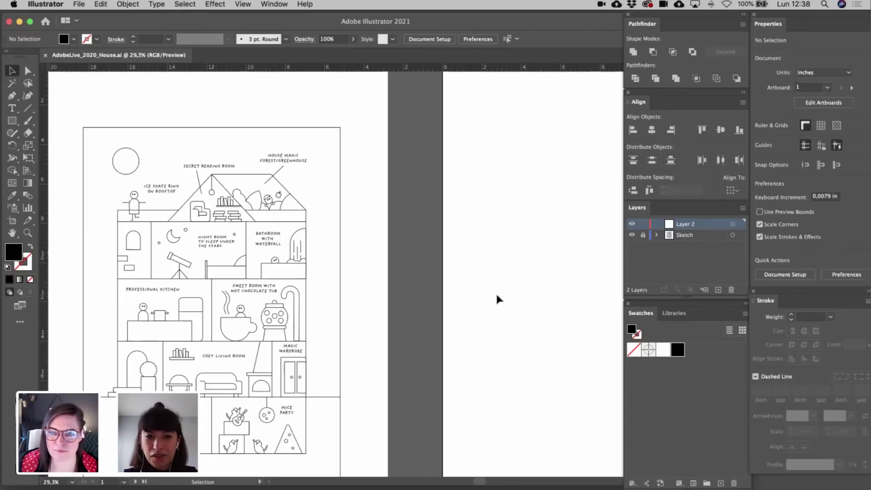
scroll(496, 300, right, 2)
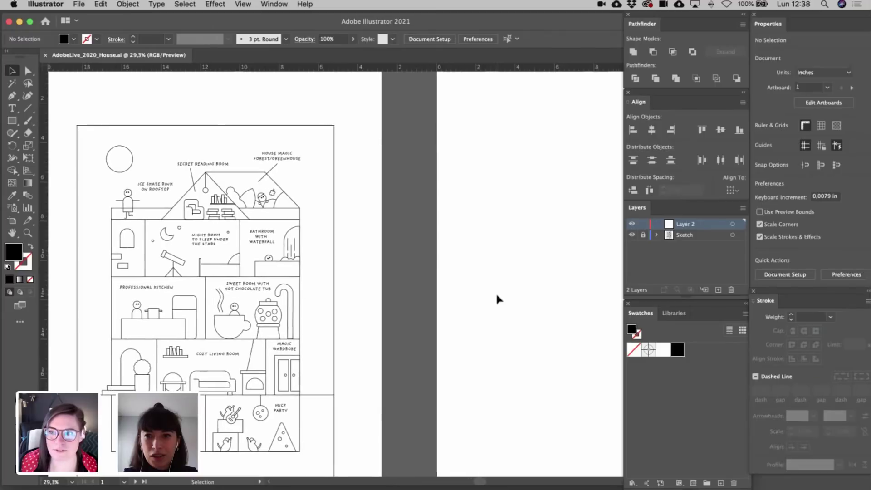
scroll(494, 293, down, 4)
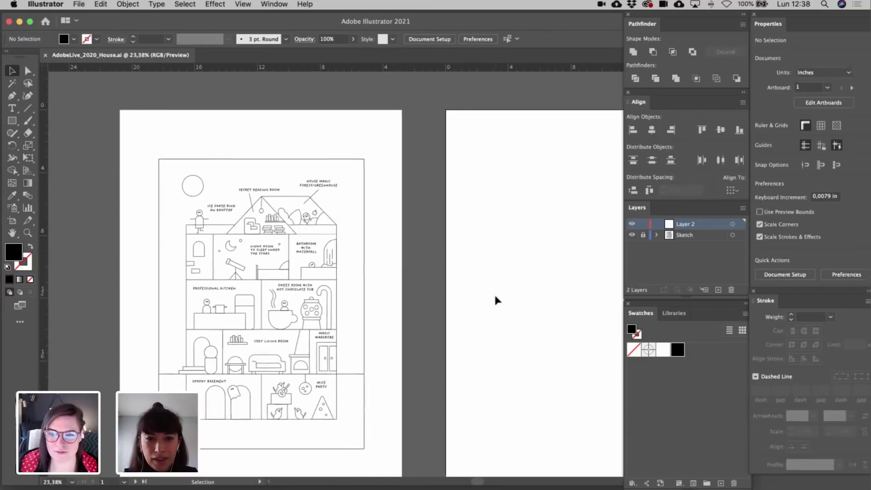
- Draw a black square about 2.86 in wide in the upper part of the blank artboard beside the sketch
scroll(495, 297, right, 6)
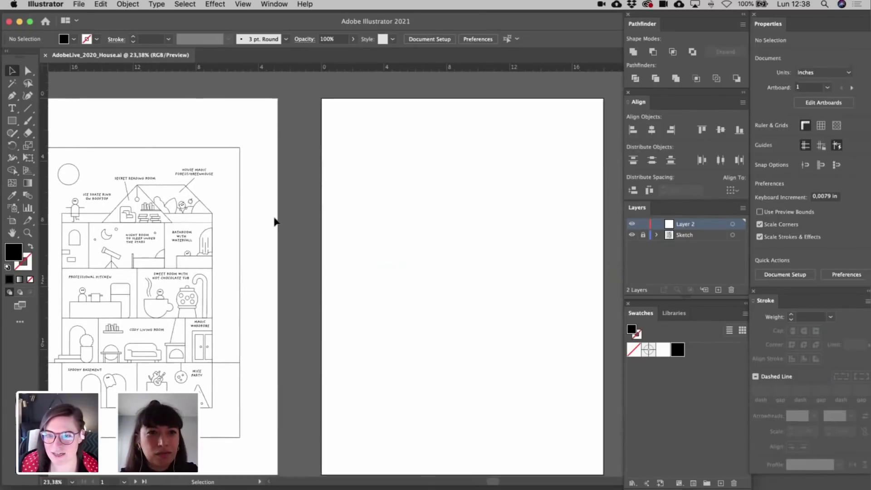
key(m)
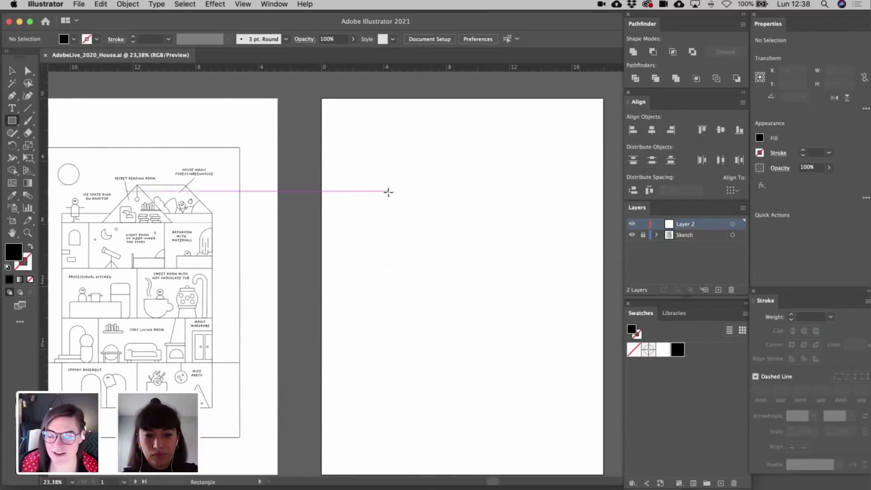
drag(387, 195, 432, 240)
key(v)
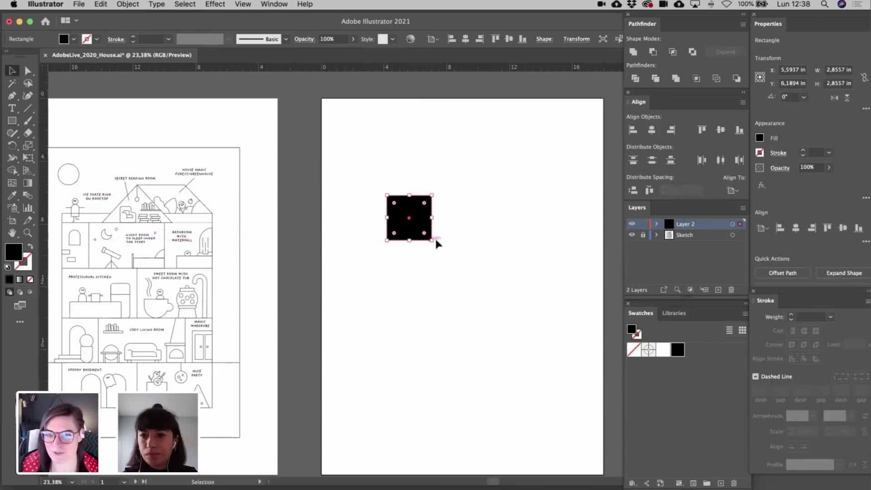
- Recolor the black square with a new global RGB process swatch set to R 255, G 240, B 240
click(720, 483)
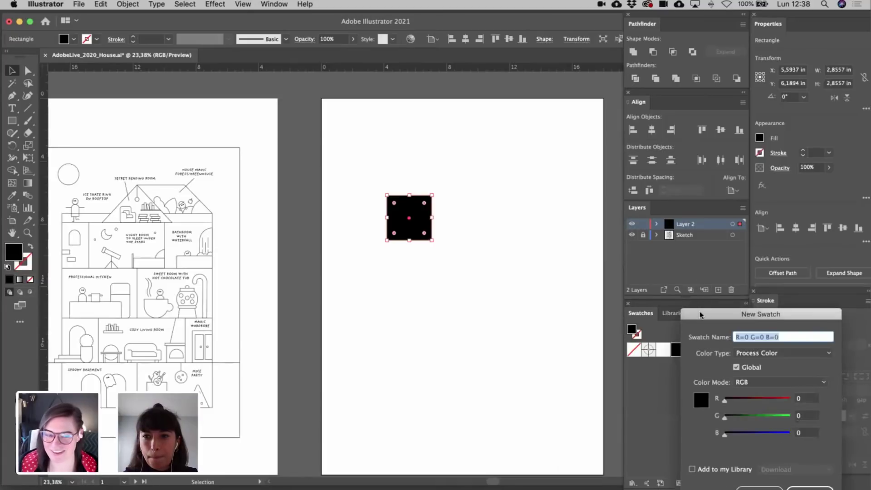
drag(696, 314, 559, 293)
click(662, 394)
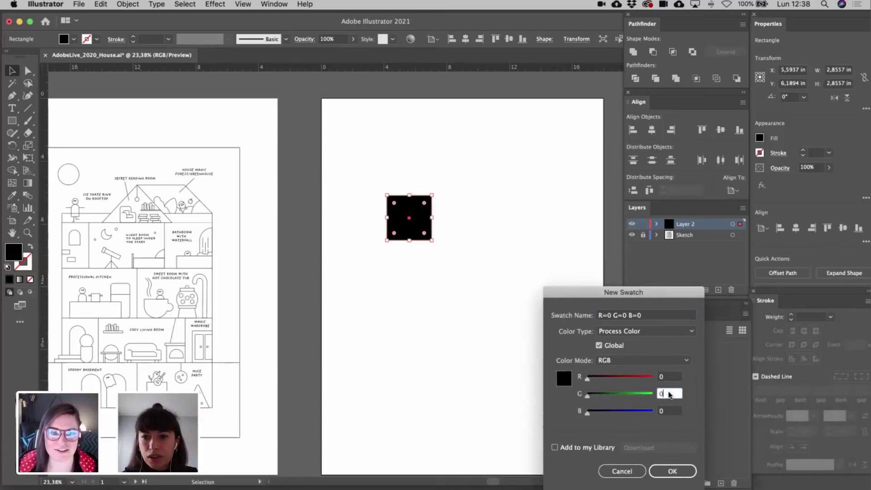
text(240)
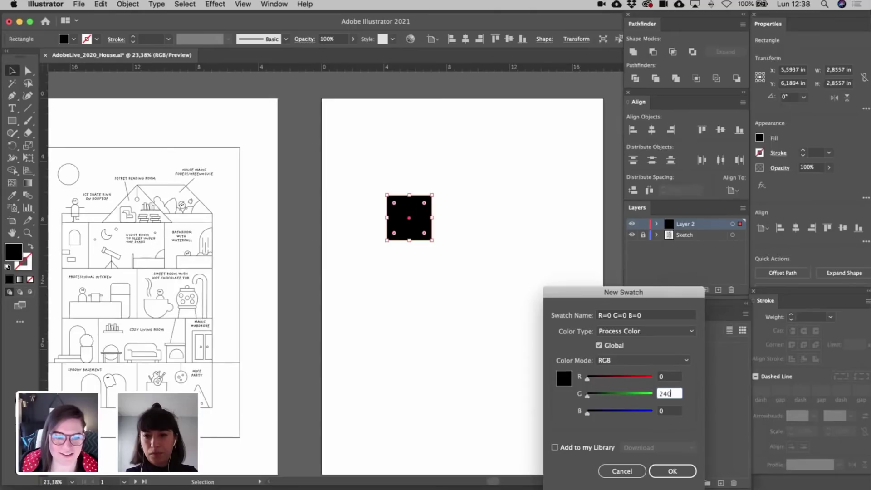
click(670, 412)
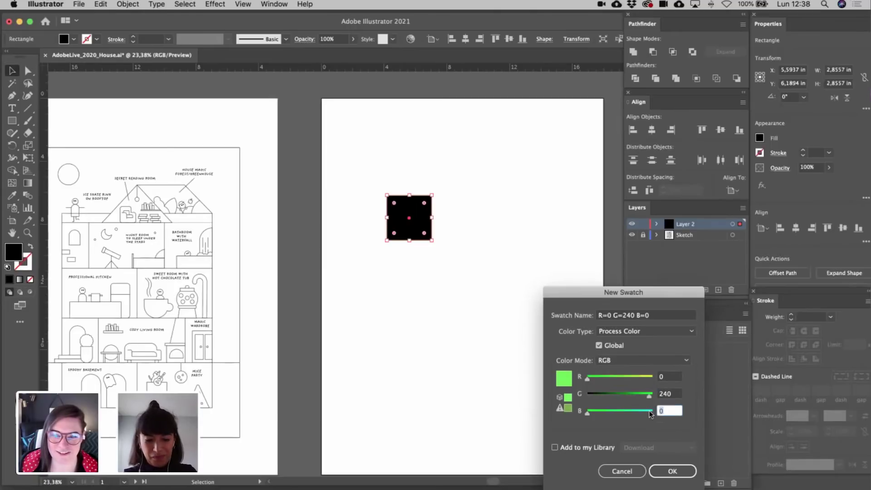
text(250)
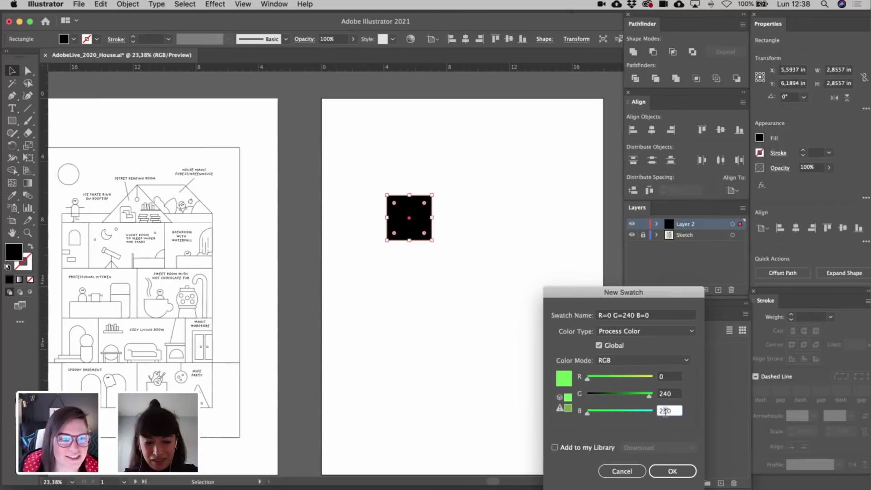
key(shift+Tab)
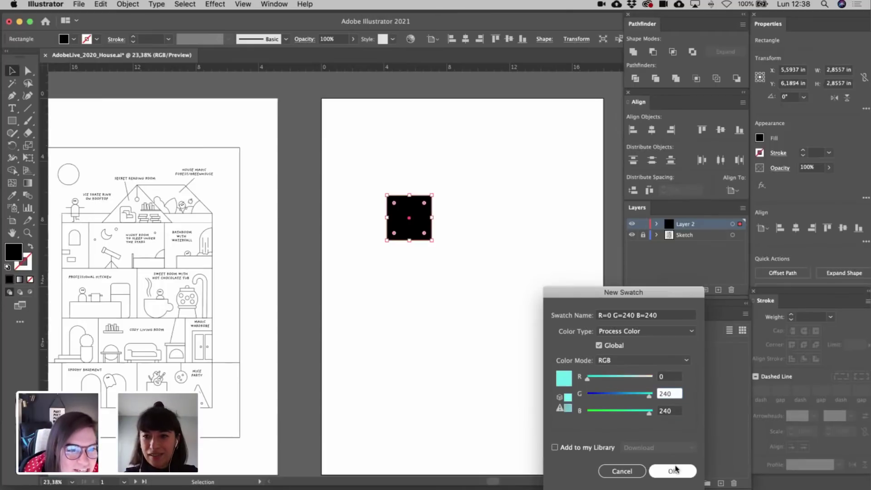
click(666, 378)
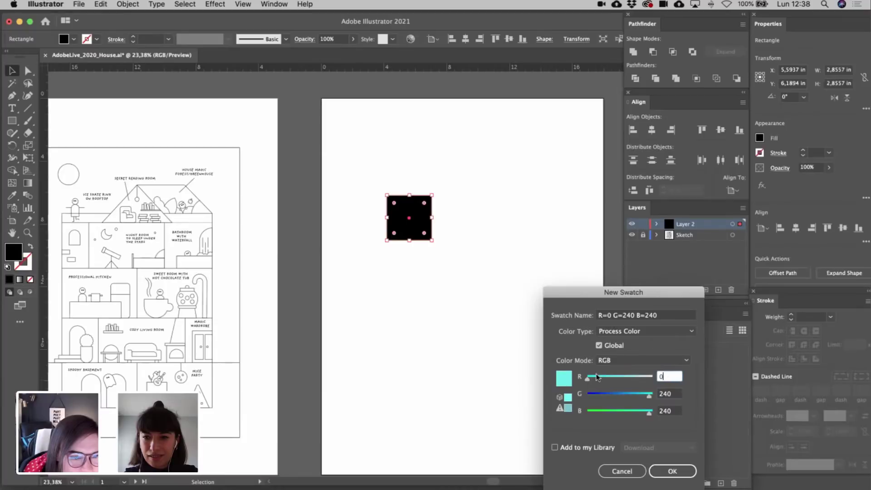
drag(598, 377, 648, 385)
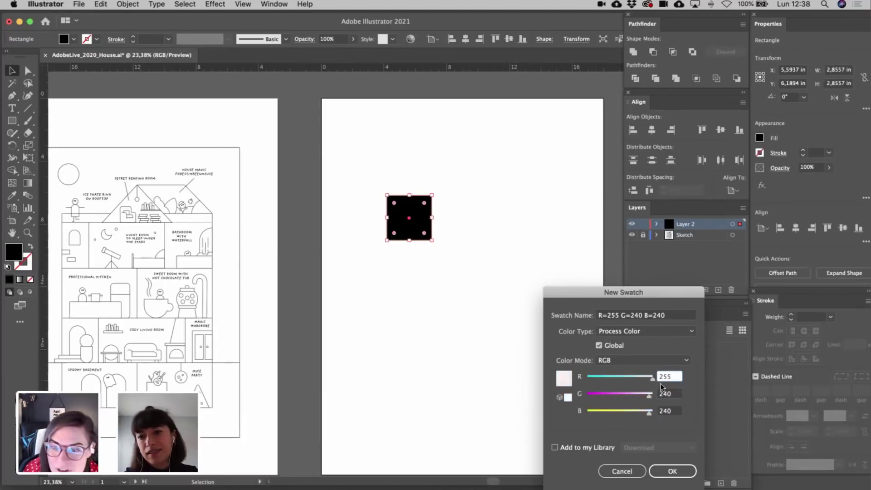
click(672, 471)
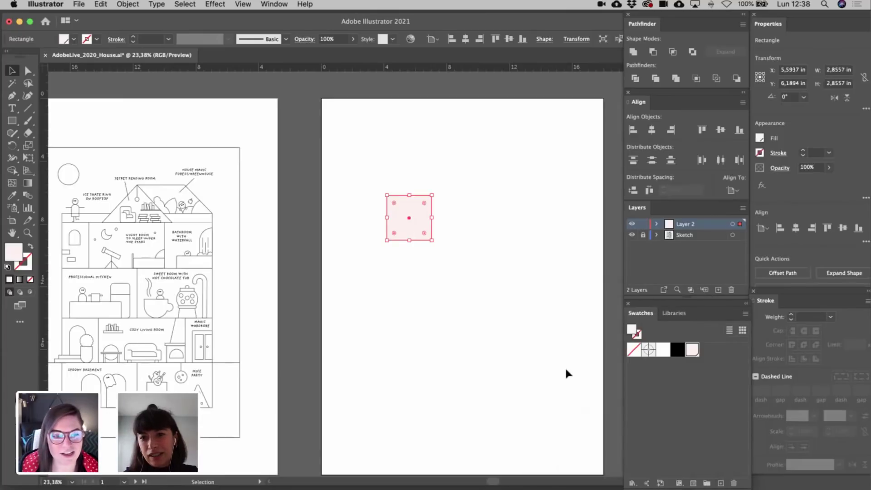
- Move the pale pink square off the blank artboard, just beyond its right edge
click(428, 261)
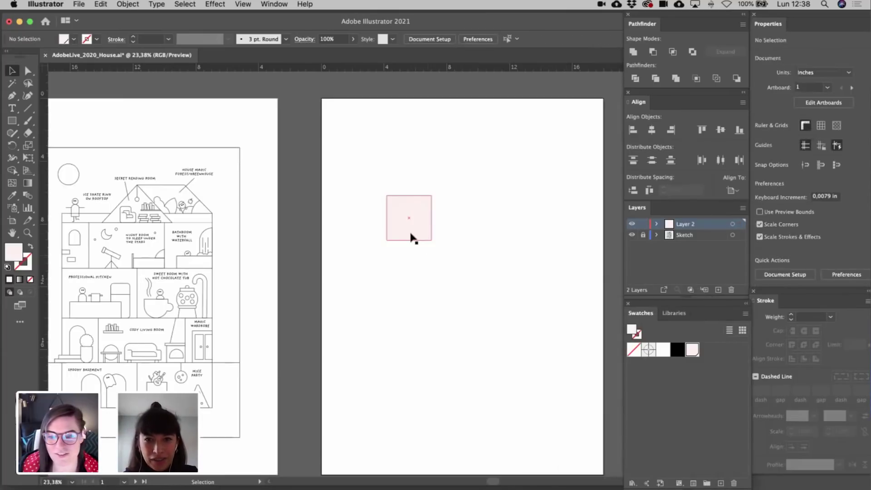
drag(410, 231, 521, 326)
scroll(521, 325, right, 5)
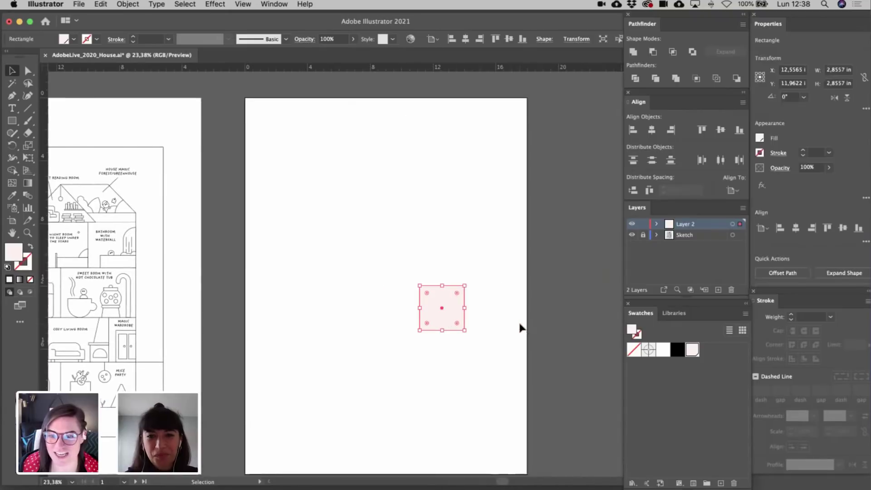
drag(433, 304, 554, 218)
click(455, 232)
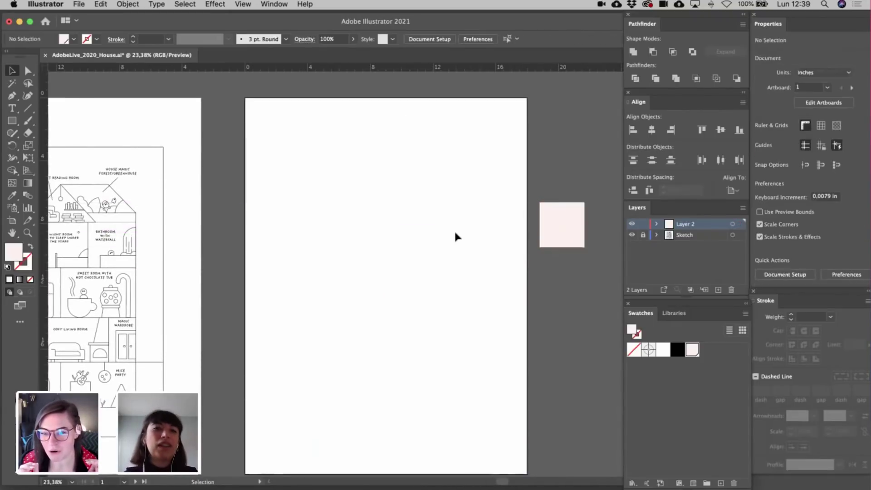
- Draw a pale pink rectangle about 9.7 in wide and 14.6 in tall, centered on the blank artboard as the house body
click(12, 121)
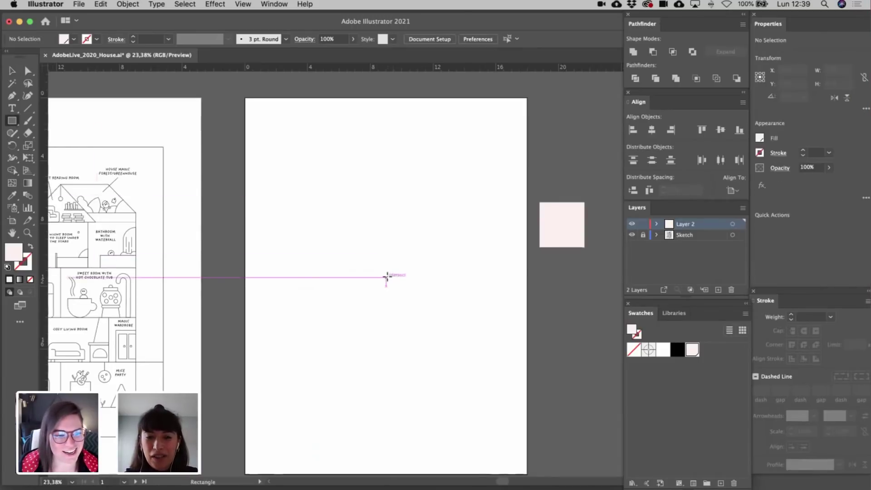
drag(386, 278, 462, 391)
key(v)
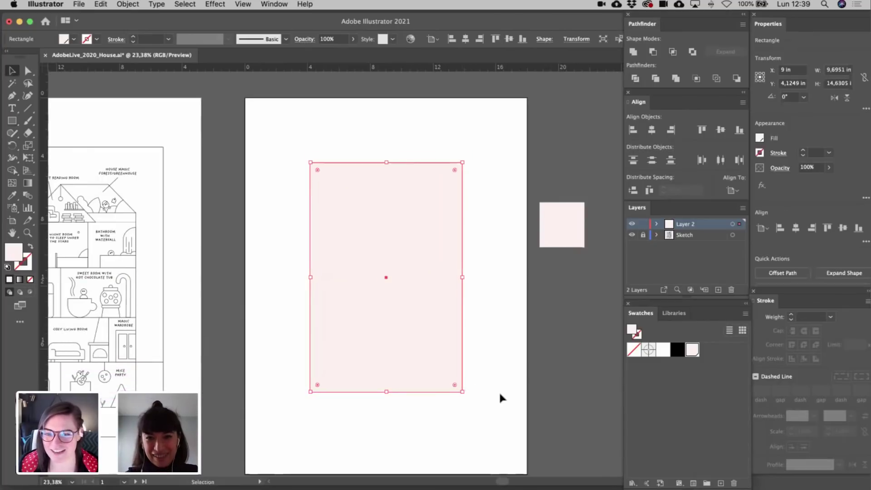
click(505, 391)
scroll(504, 390, down, 2)
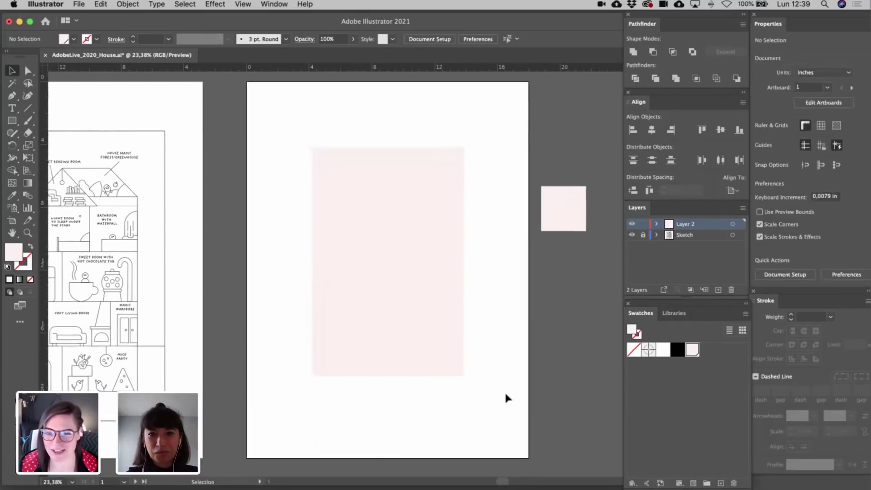
drag(408, 300, 409, 314)
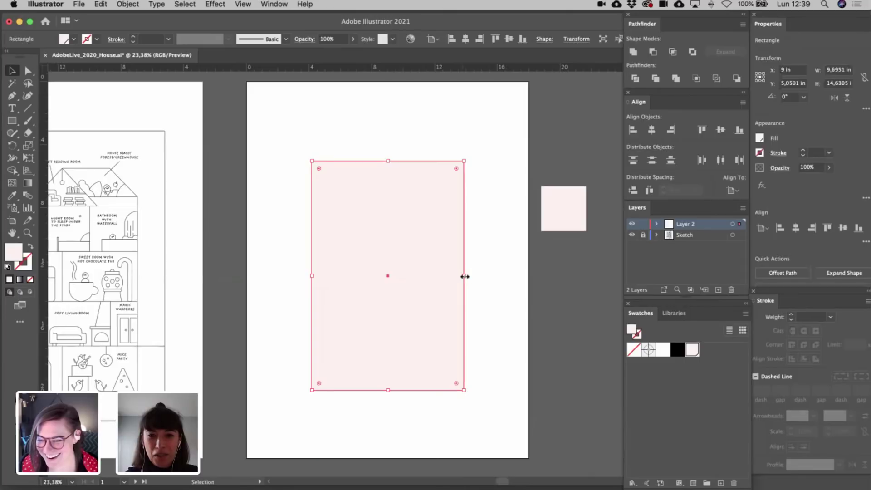
- Make a centered copy of the house body about 5.2 in wide and 15.8 in tall, rising above the original's upper edge
drag(463, 275, 429, 280)
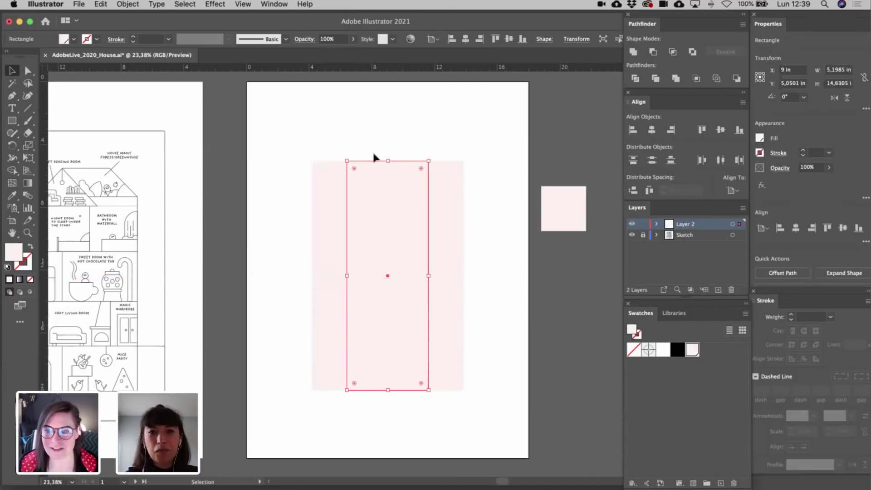
drag(388, 161, 389, 142)
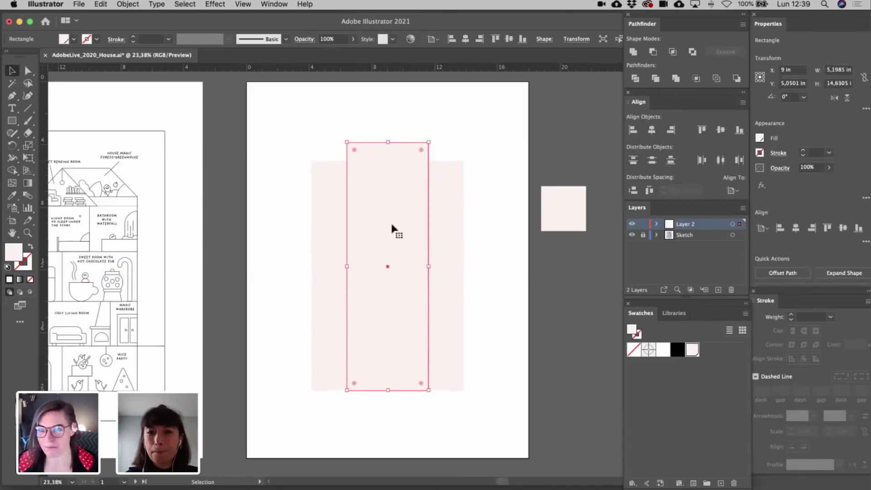
drag(390, 221, 390, 206)
- Add an anchor point midway along the narrow copy's upper edge and lower both upper corners to the body's edge, forming a pointed roof
key(p)
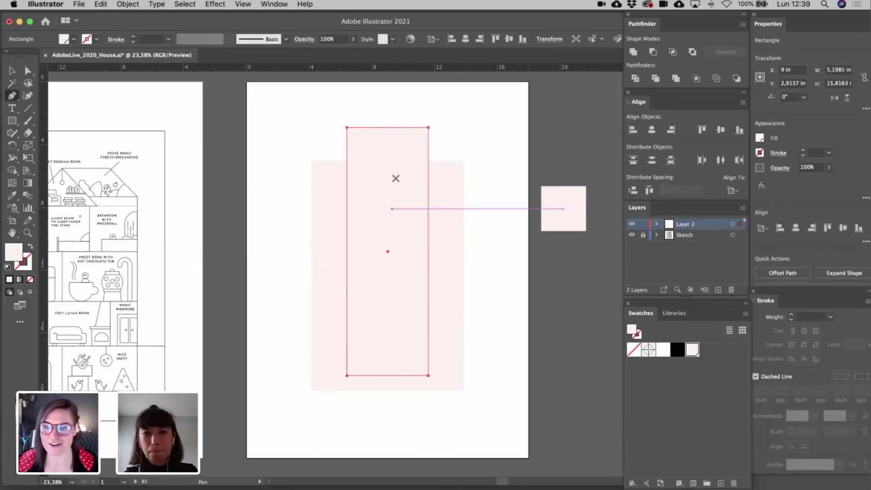
click(388, 127)
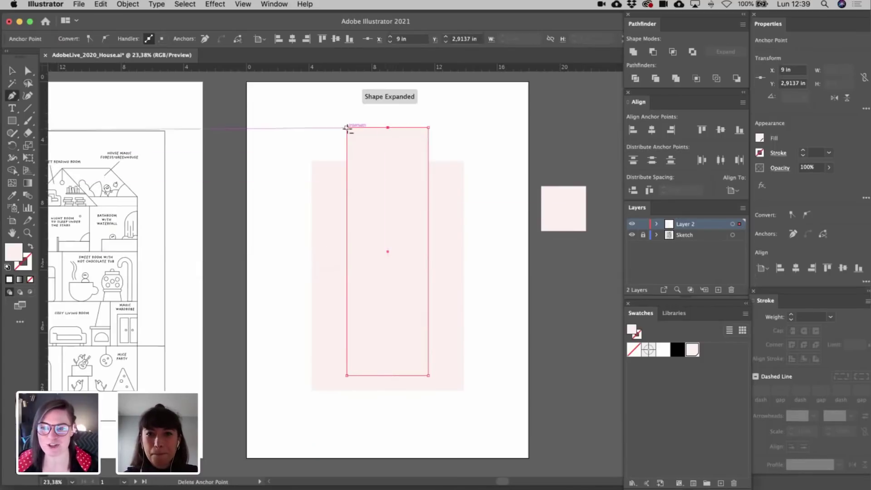
key(a)
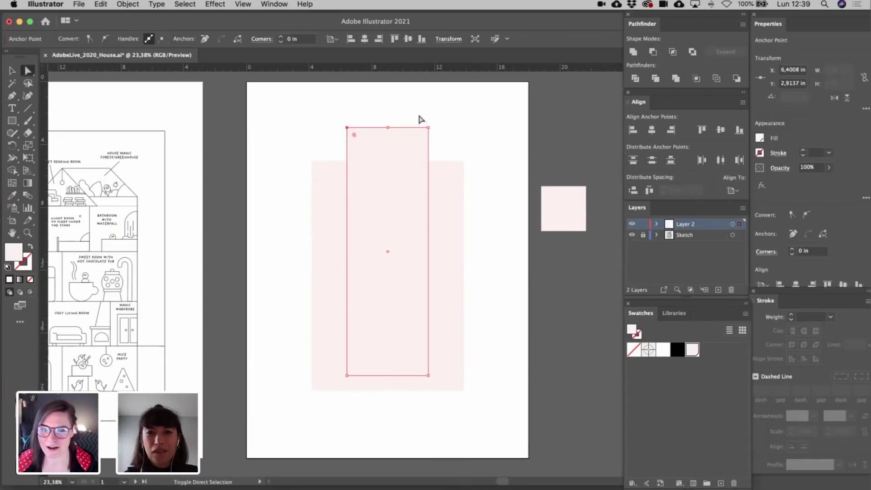
drag(435, 136, 431, 166)
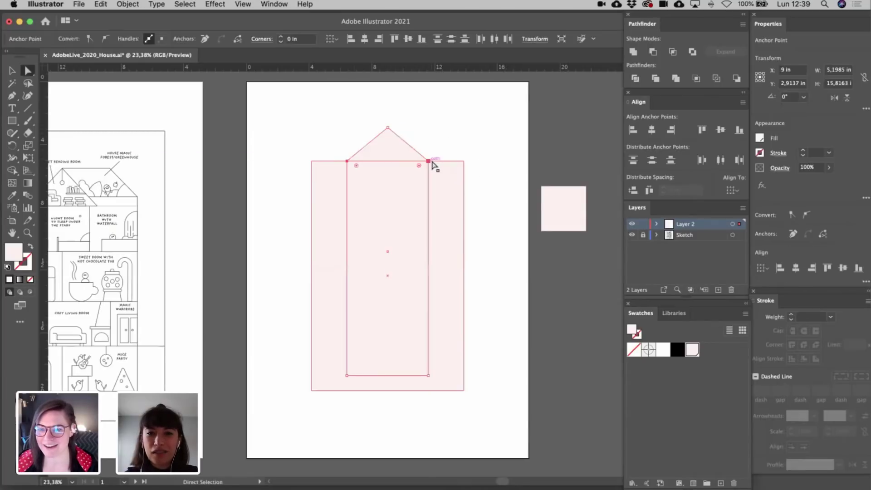
key(v)
click(507, 168)
- Widen the house body symmetrically to about 10.35 in and raise the roof's peak to about Y 2.43 in
click(453, 244)
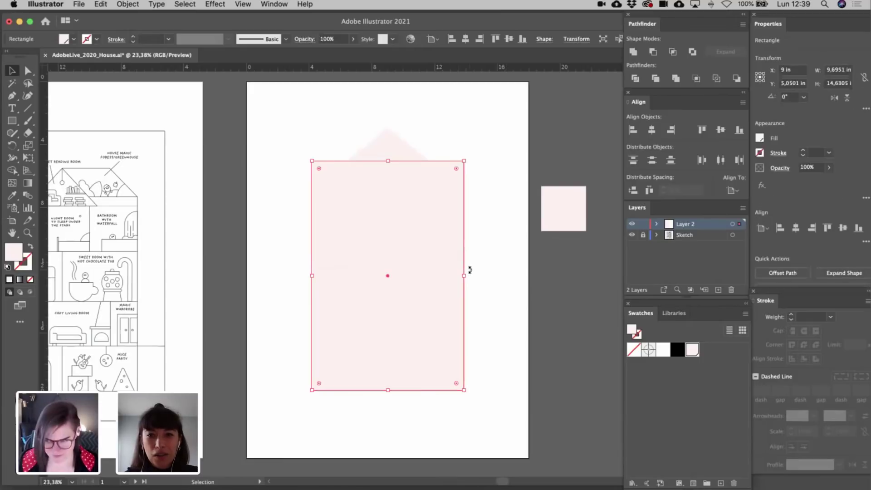
drag(465, 276, 469, 276)
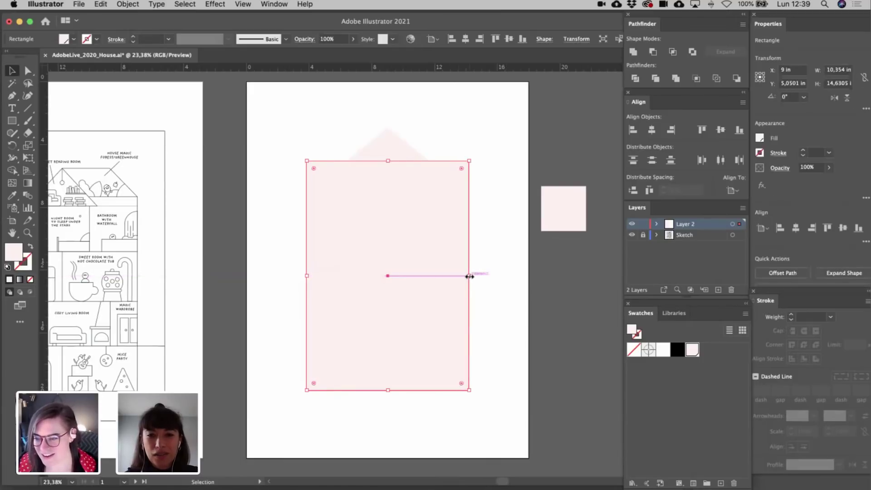
click(399, 150)
key(a)
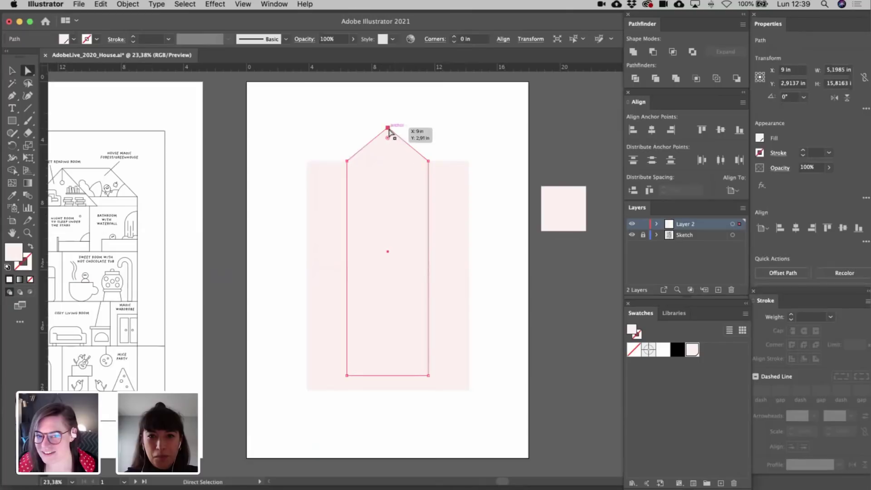
drag(389, 131, 389, 120)
key(v)
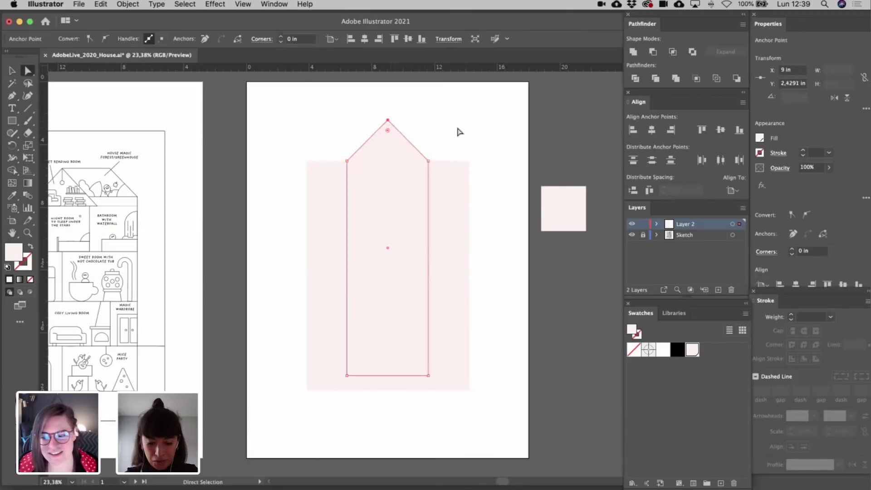
click(462, 132)
- Shrink the color square to about 2.05 in beside the house's upper right corner and place a duplicate directly below it
drag(542, 188, 506, 193)
click(532, 205)
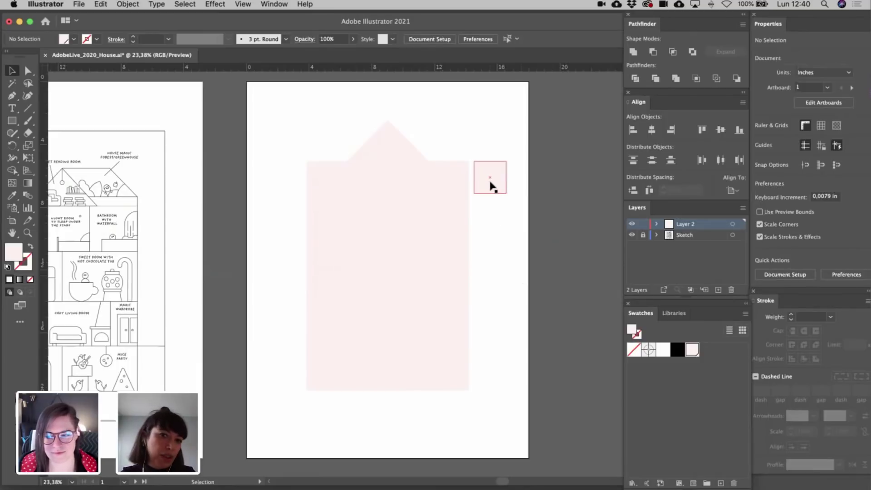
drag(490, 182, 491, 214)
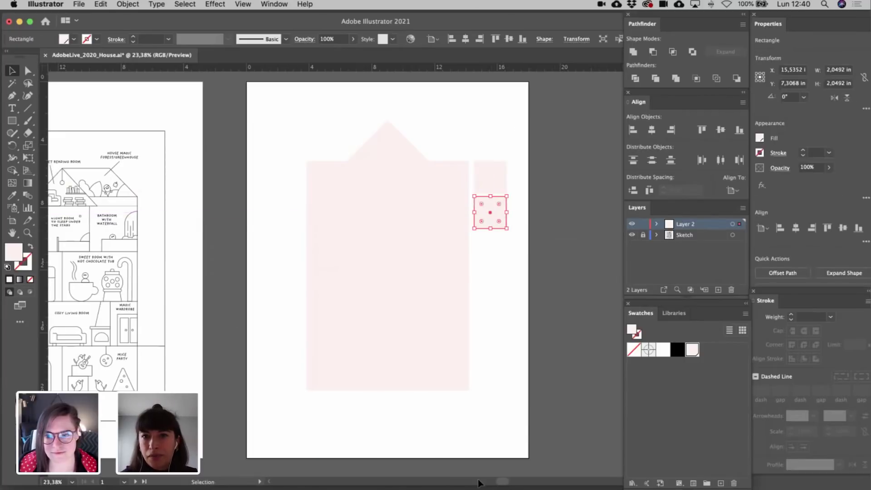
click(556, 288)
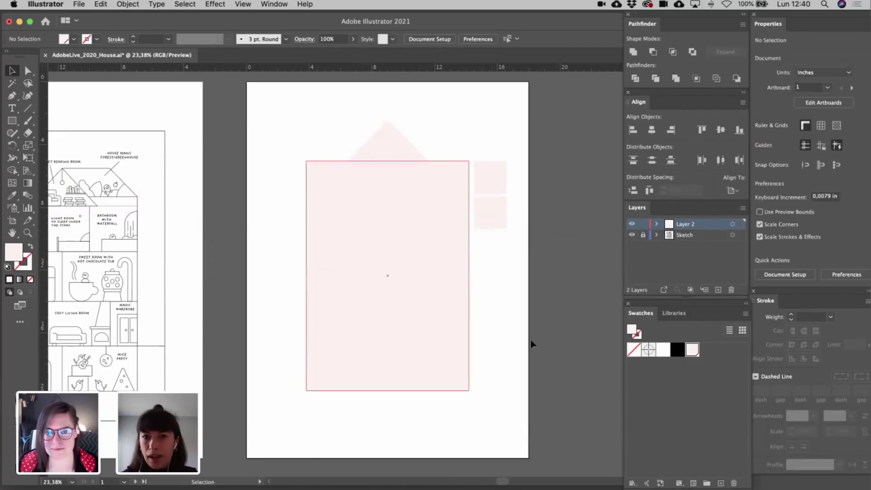
- Enlarge the house body to about 10.73 in wide and 15.23 in tall, keeping its upper edge in place
click(346, 311)
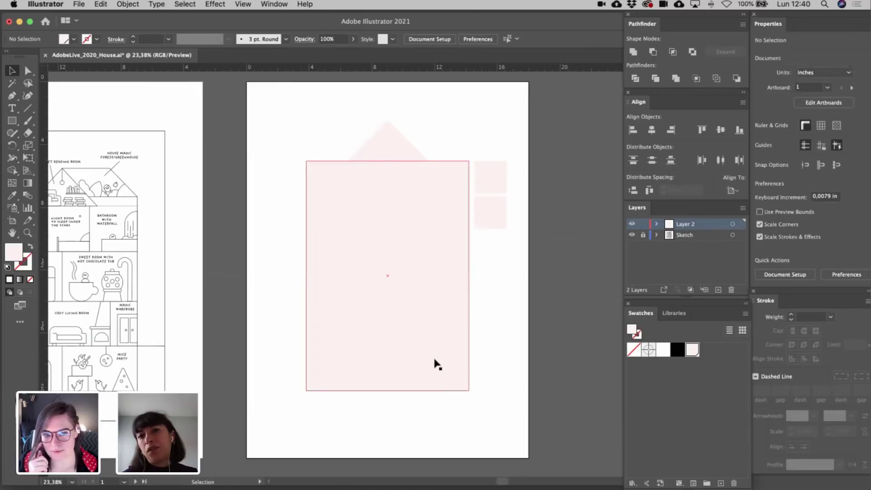
click(376, 178)
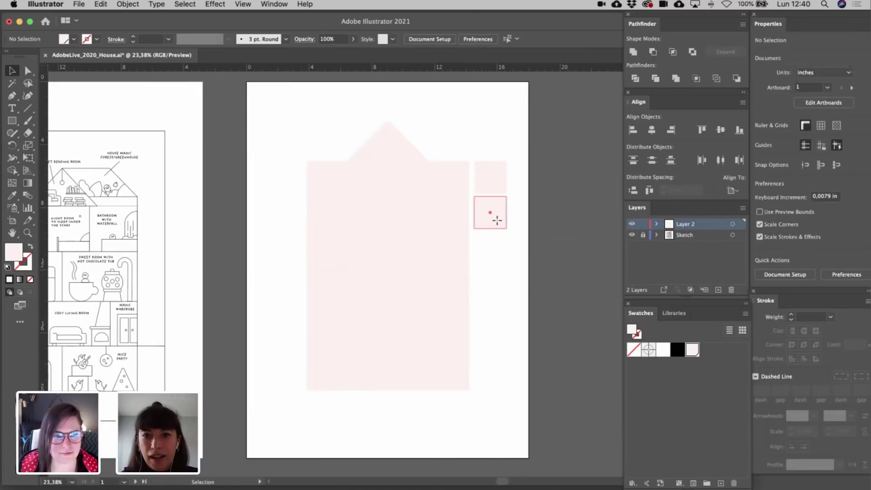
click(431, 263)
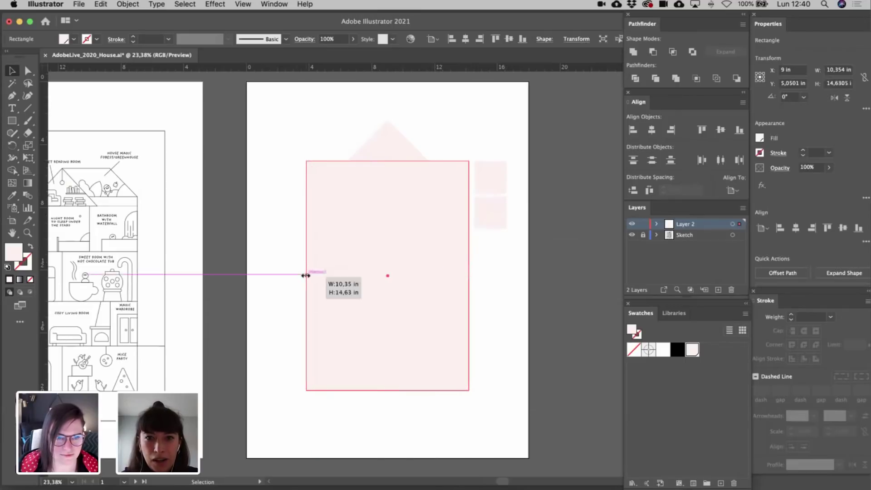
drag(305, 275, 304, 275)
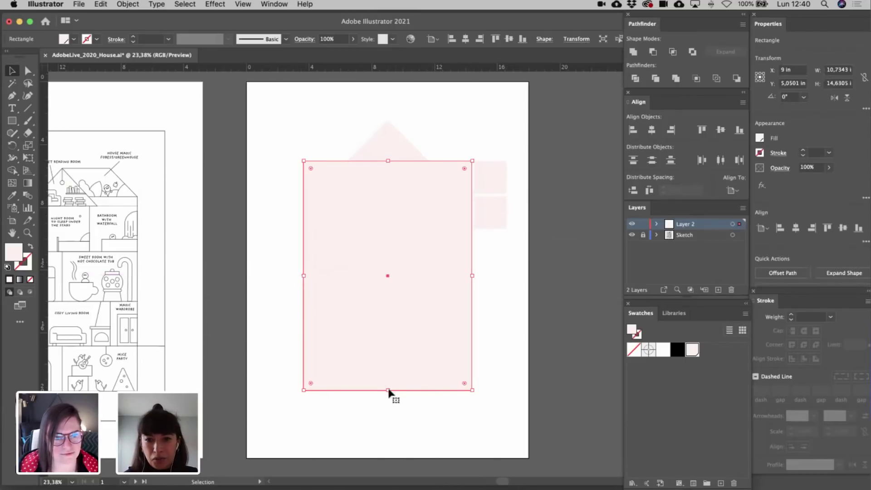
drag(388, 390, 389, 401)
click(507, 280)
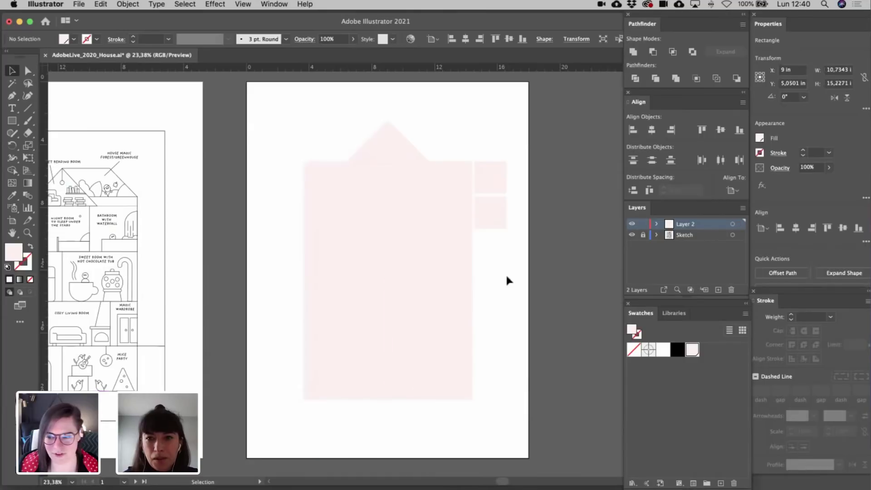
- Move both color squares together slightly away from the house body to widen the gap
click(498, 193)
shift+click(497, 204)
drag(495, 214, 500, 211)
click(506, 230)
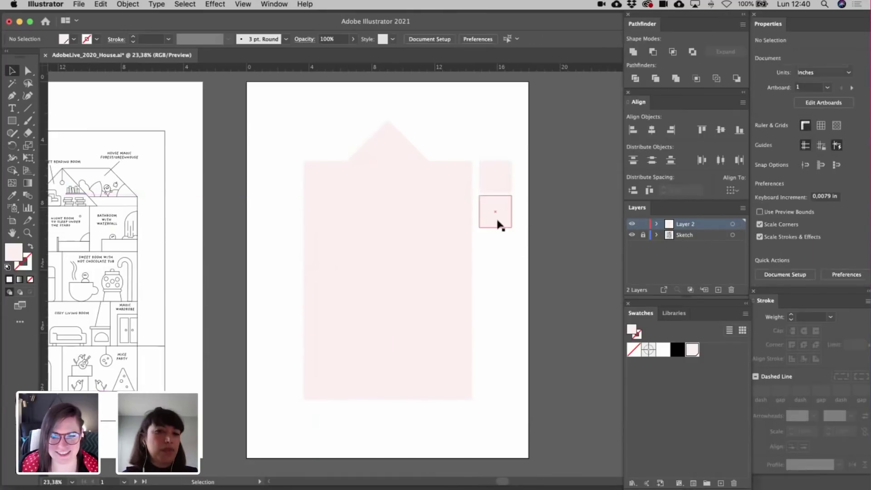
- Give the lower color square a new global RGB swatch with R=100, G=91, B=186
click(497, 220)
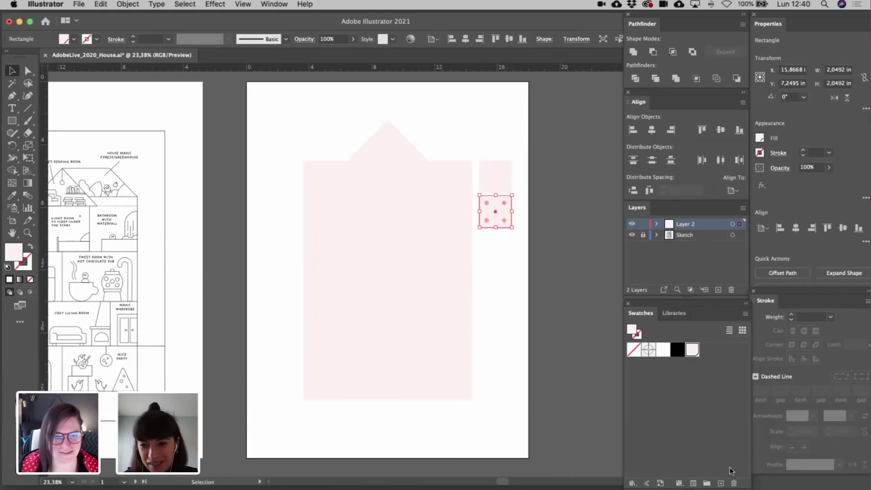
click(720, 484)
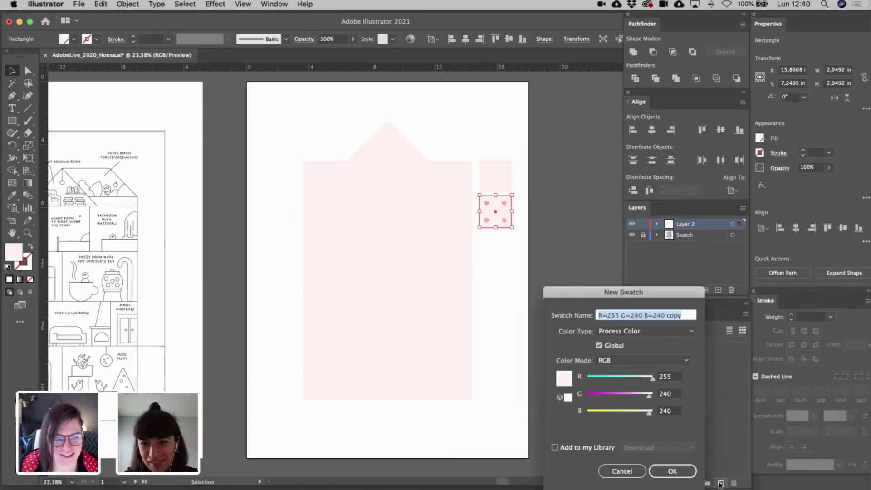
drag(619, 399, 602, 397)
drag(651, 379, 605, 380)
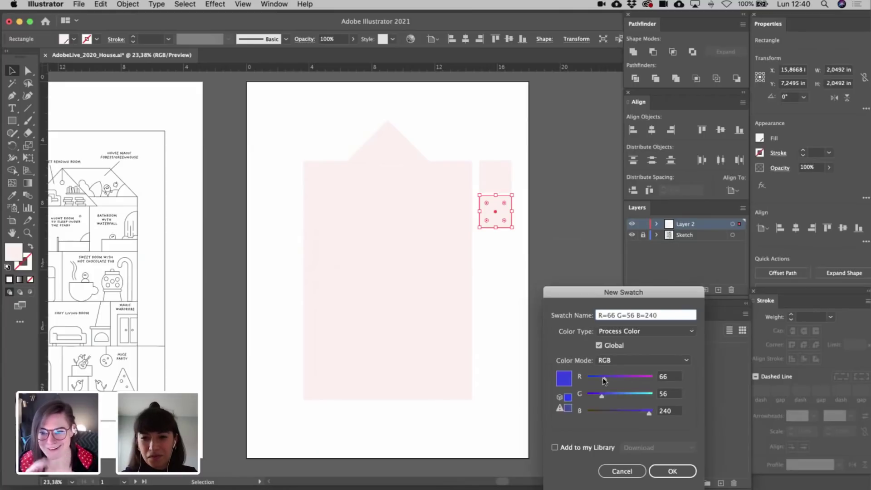
mouse_move(602, 377)
mouse_down()
mouse_move(594, 380)
mouse_move(602, 381)
mouse_up()
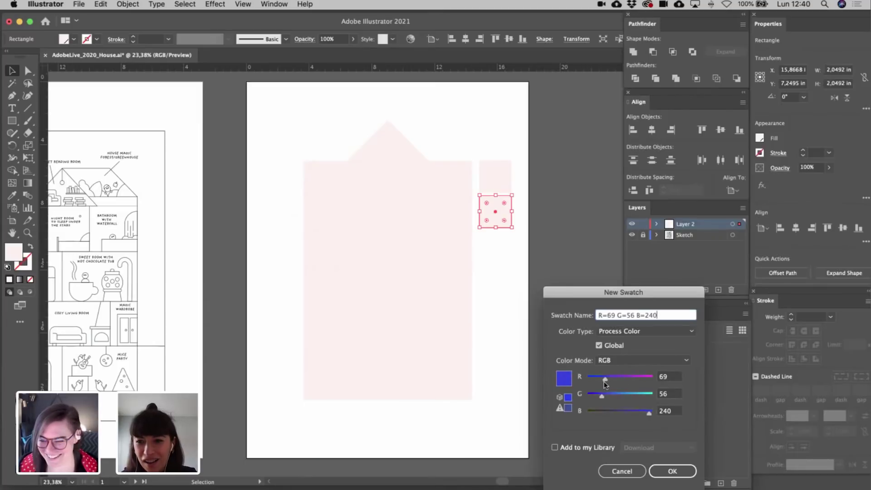
mouse_move(622, 384)
mouse_down()
mouse_move(639, 380)
mouse_move(627, 376)
mouse_up()
click(669, 376)
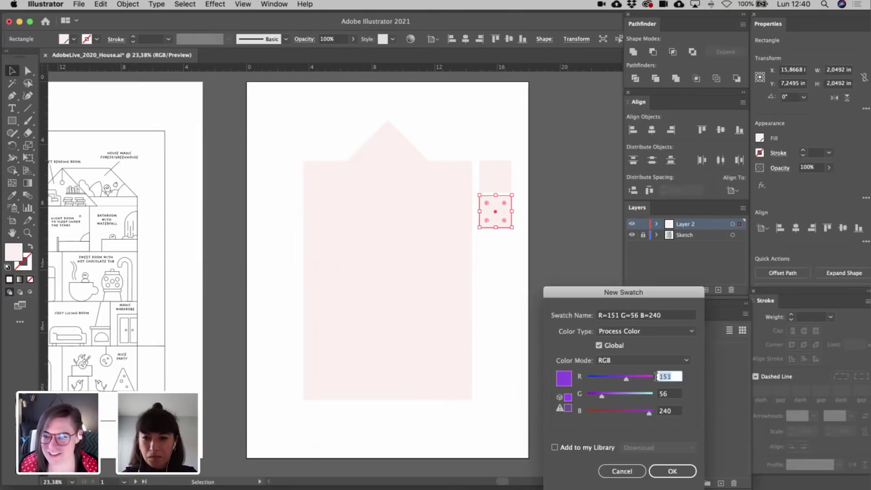
text(100)
click(672, 394)
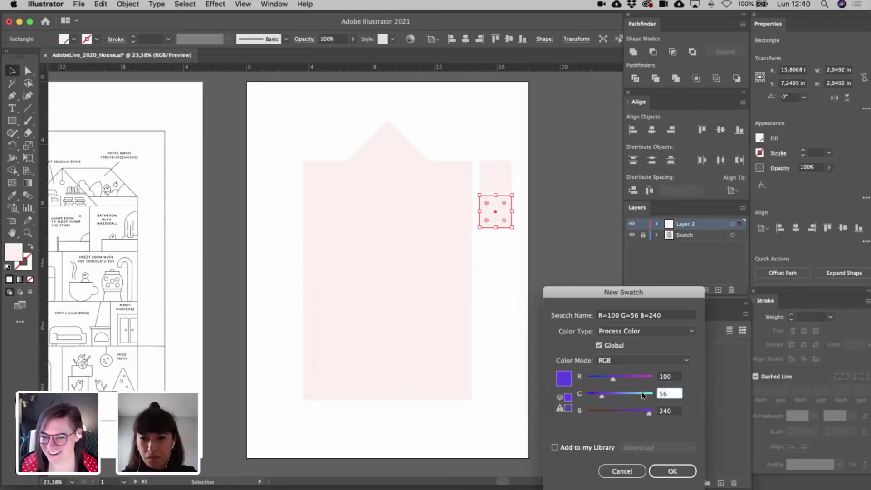
drag(600, 396, 612, 397)
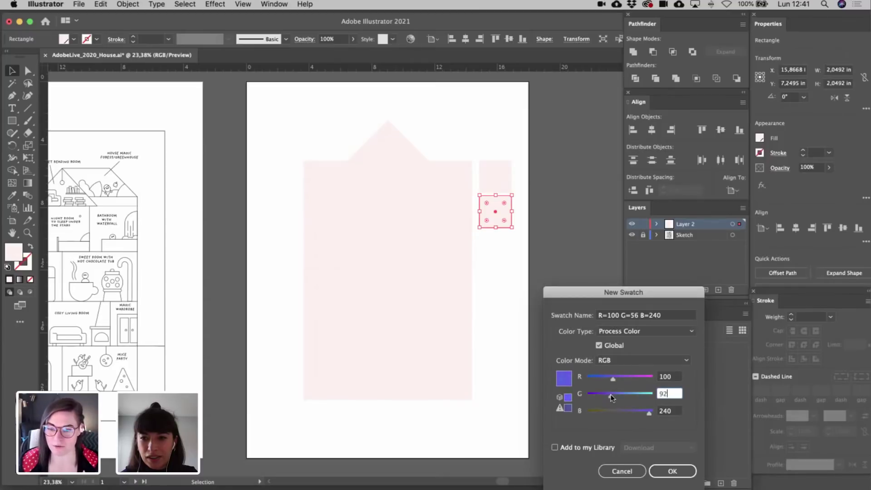
click(672, 411)
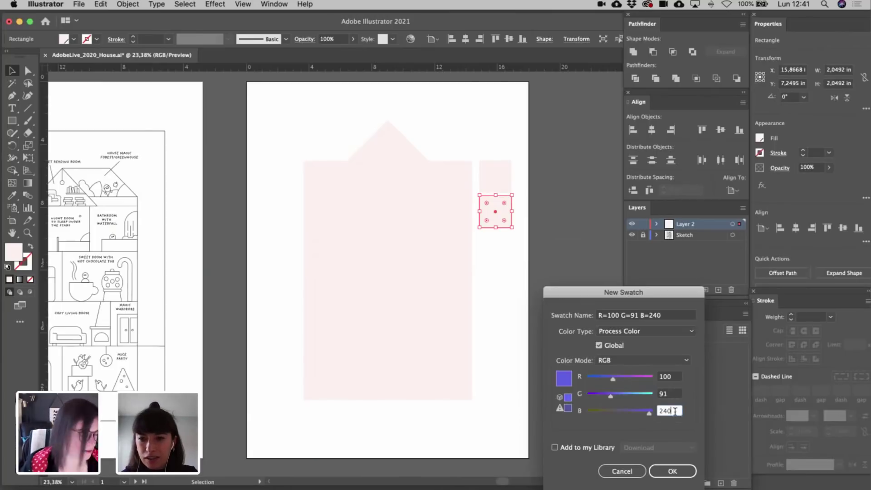
drag(650, 415, 635, 413)
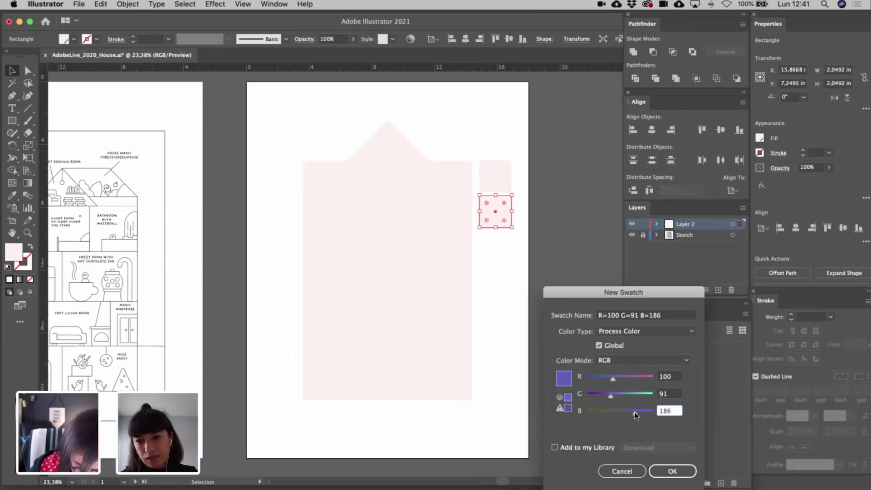
click(671, 470)
click(567, 330)
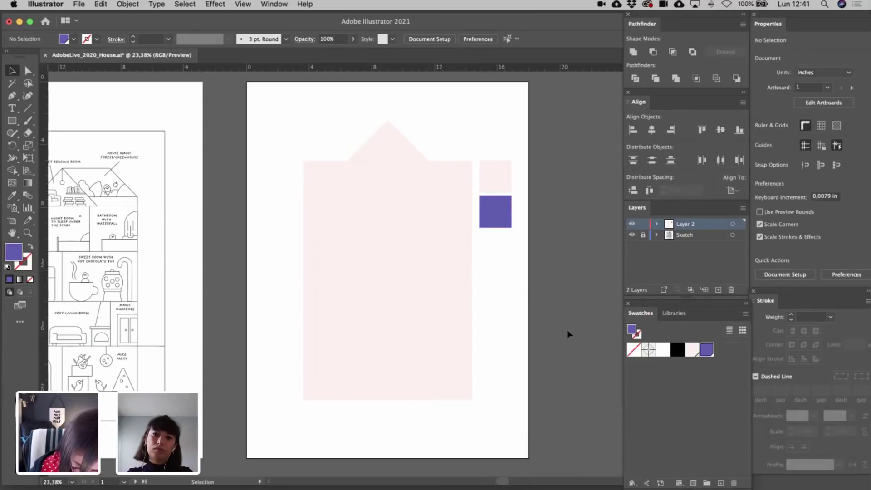
- Duplicate the purple-blue square directly below it and give the copy a new global swatch with R=216, G=78, B=50
drag(501, 222, 503, 249)
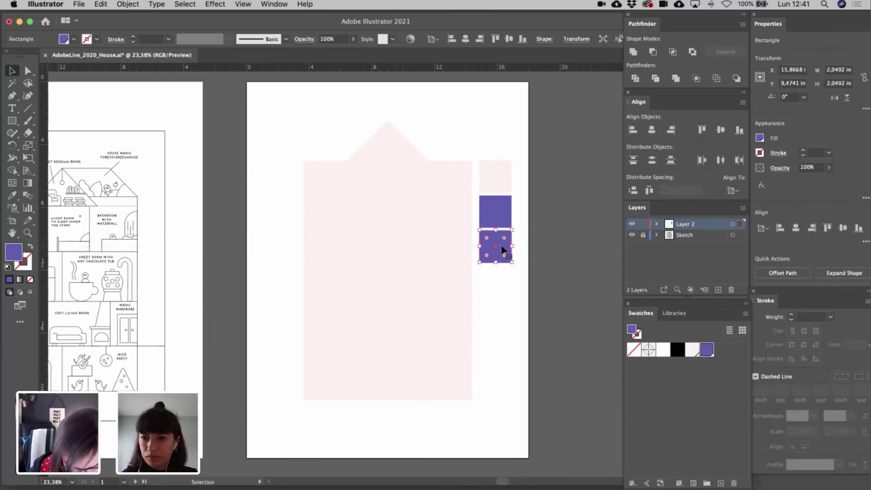
click(721, 483)
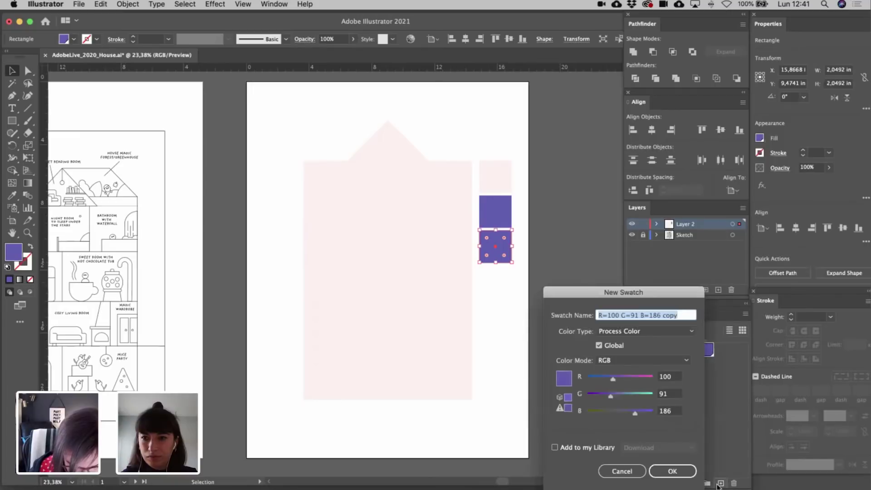
drag(604, 378, 632, 378)
drag(635, 413, 601, 412)
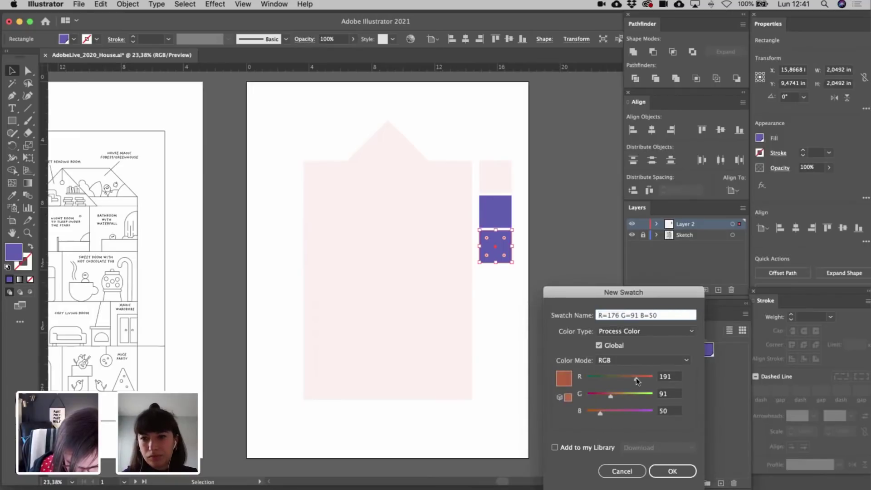
drag(641, 378, 607, 398)
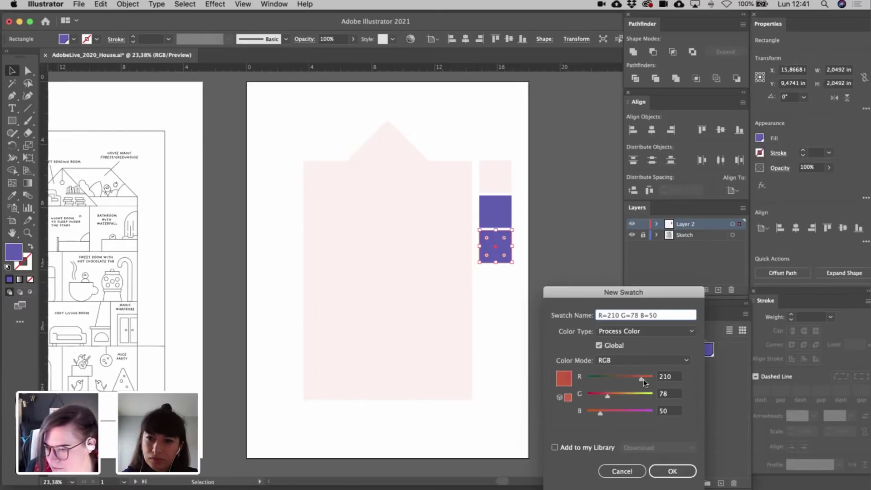
click(673, 471)
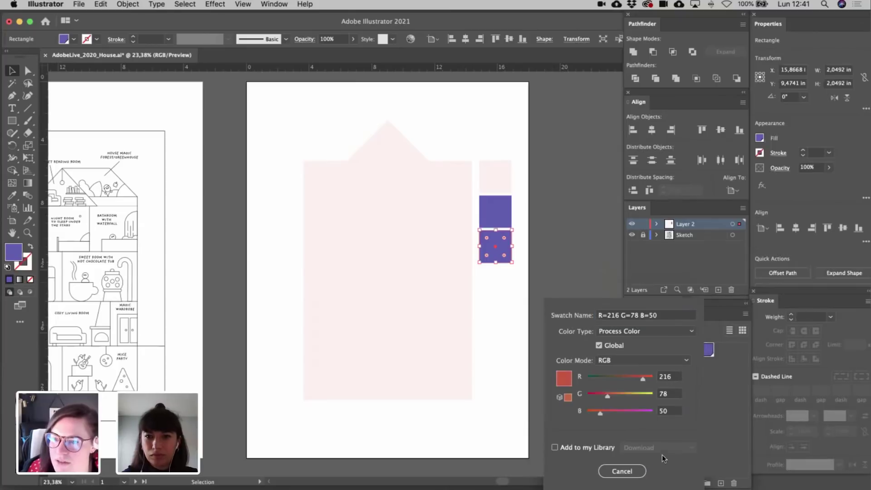
click(562, 281)
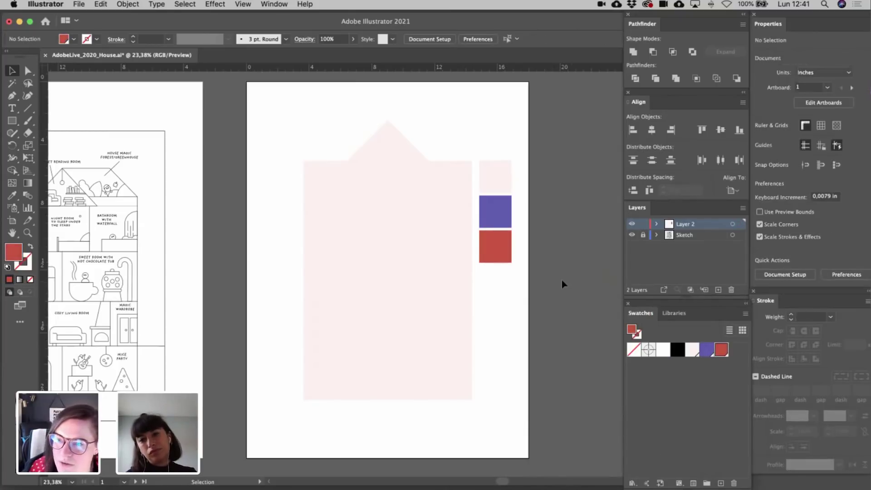
- Duplicate the red square directly below it and give the copy a new global swatch with R=231, G=188, B=50
drag(493, 243, 495, 278)
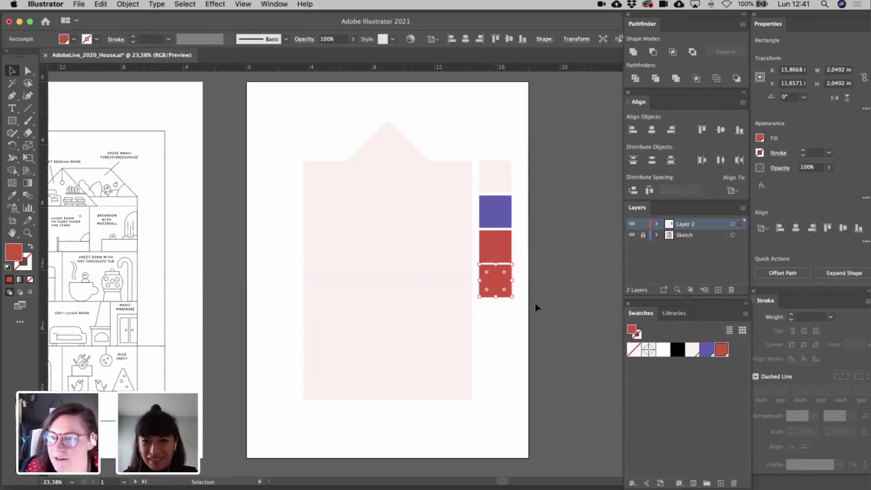
click(536, 308)
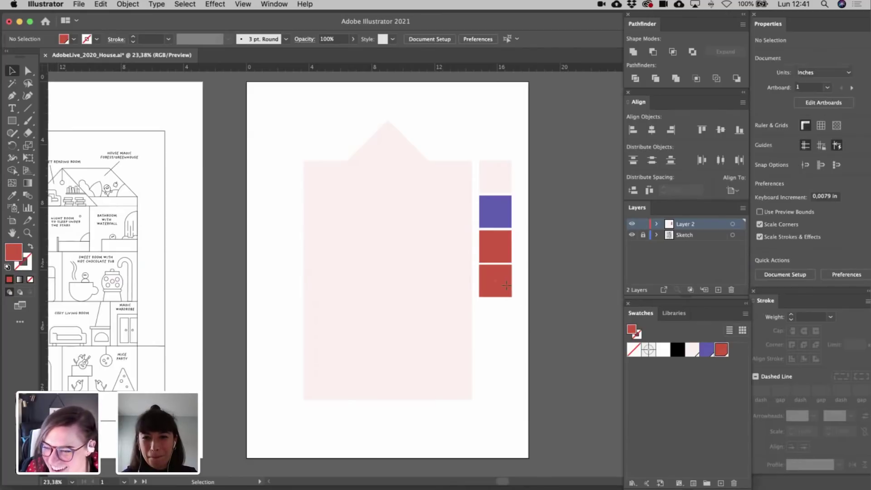
drag(508, 286, 507, 288)
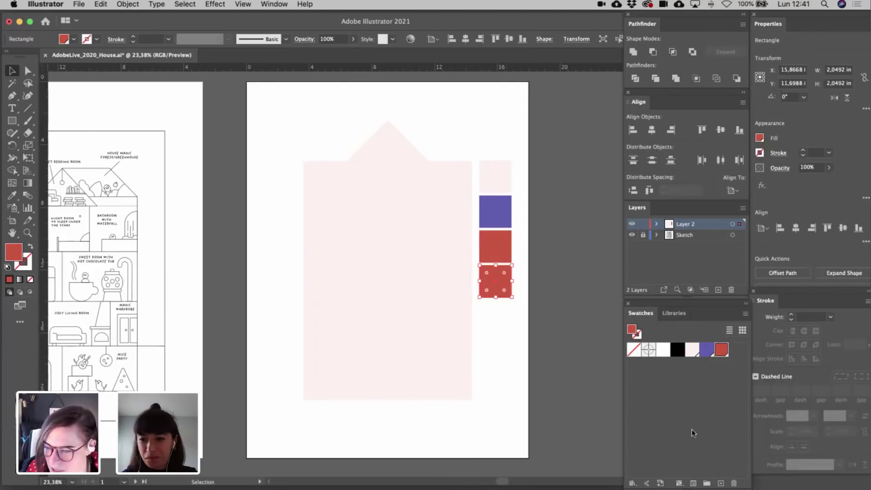
click(721, 483)
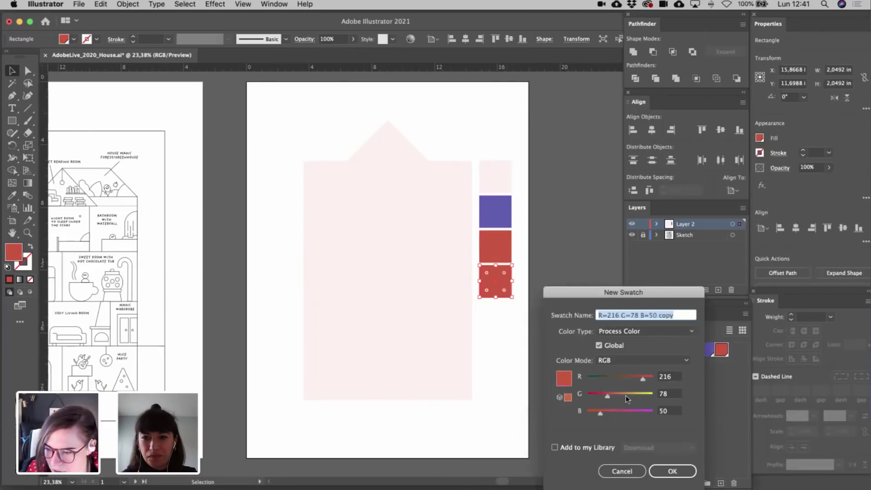
mouse_move(625, 396)
mouse_down()
mouse_move(647, 380)
mouse_move(636, 397)
mouse_up()
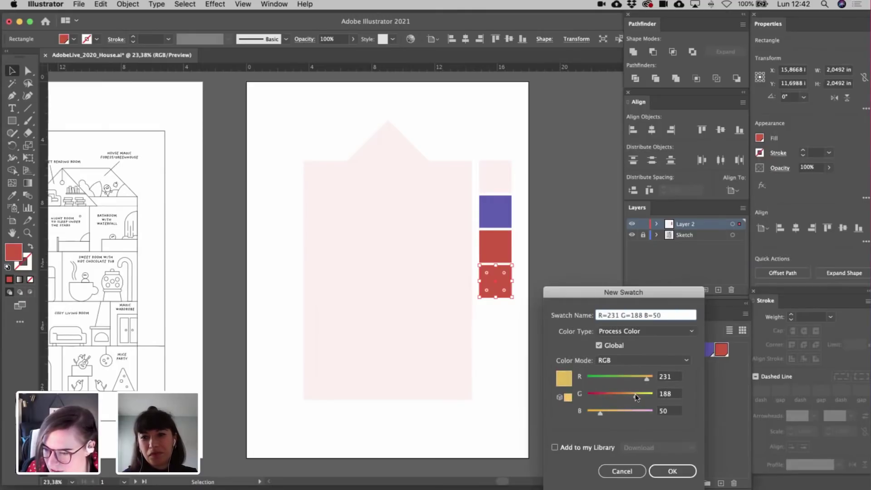
click(672, 471)
click(561, 352)
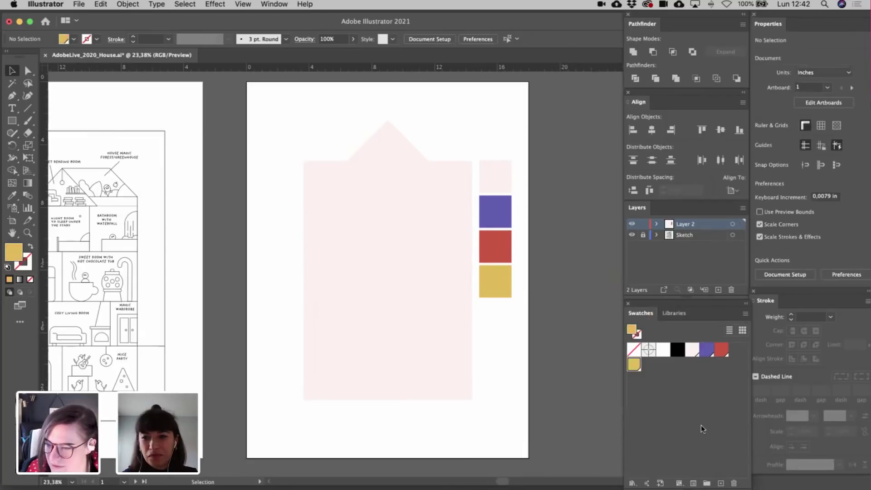
- Edit the yellow global swatch, raising its green value slightly for a less orange yellow
double_click(634, 365)
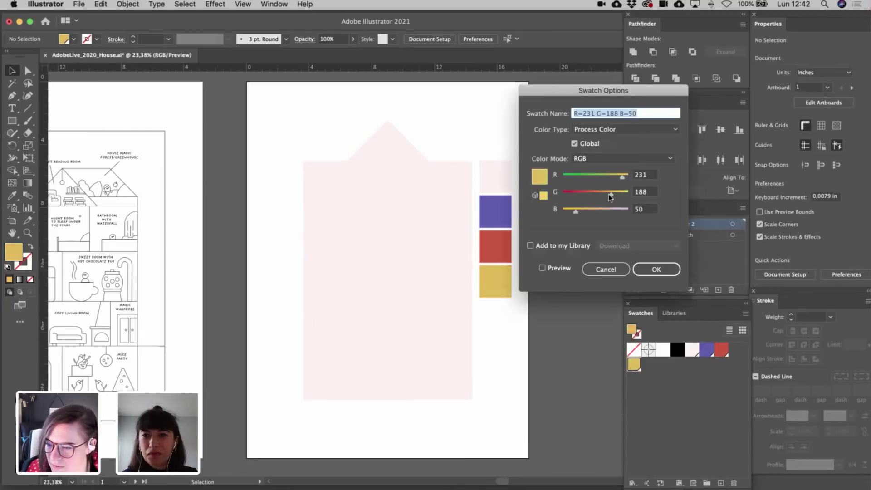
click(611, 192)
click(656, 268)
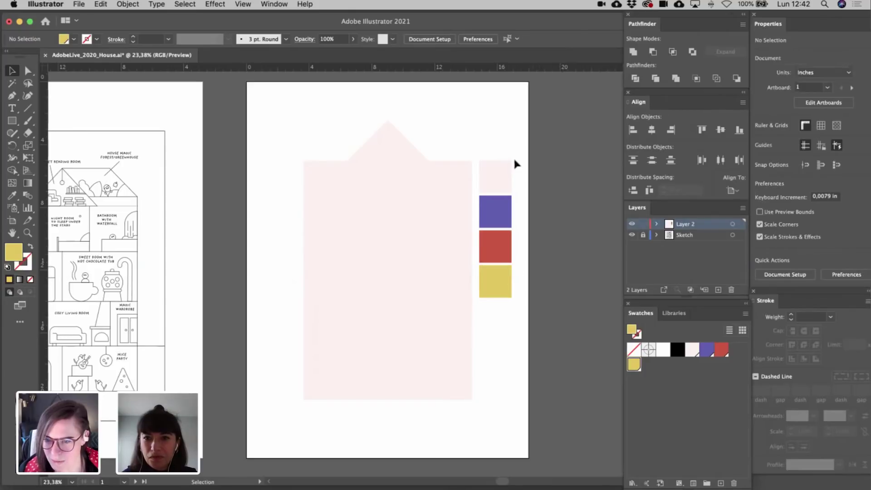
- Scale the column of four color squares down together to about 1.57 in wide and 6.69 in tall
click(492, 287)
drag(495, 298, 492, 247)
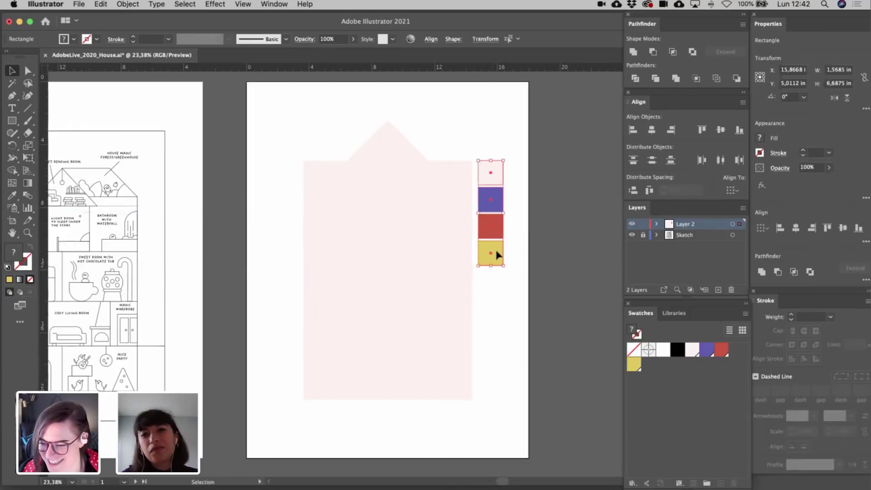
key(super+shift+a)
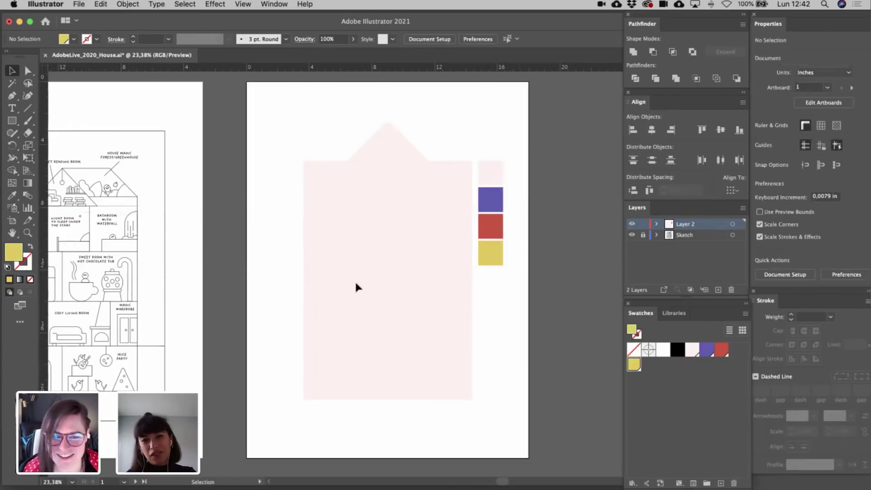
- Duplicate the house body downward and reshape the copy into a ground strip behind the house, 18 in wide and about 5.83 in tall
click(351, 318)
click(322, 371)
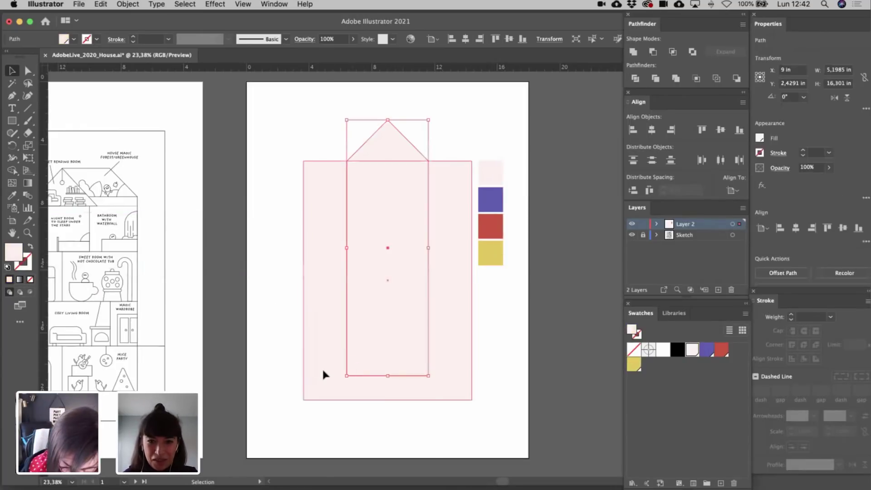
click(398, 209)
drag(446, 199, 446, 255)
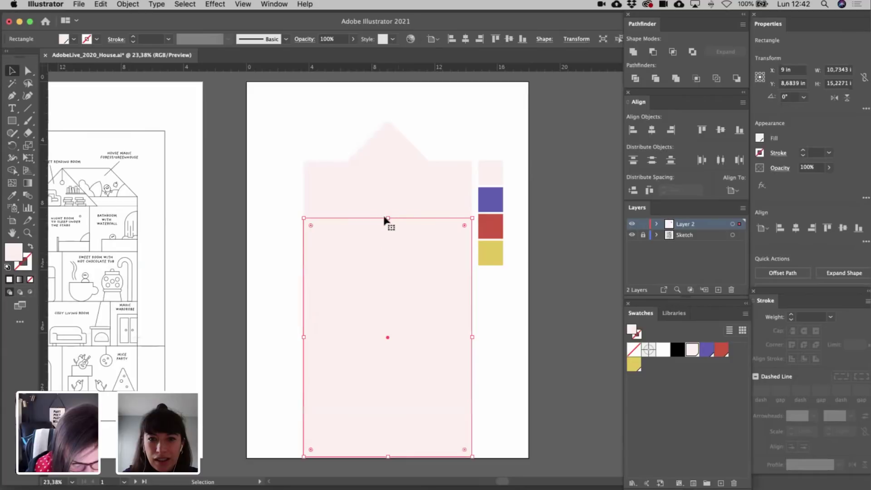
drag(389, 218, 397, 366)
drag(473, 411, 520, 415)
click(520, 414)
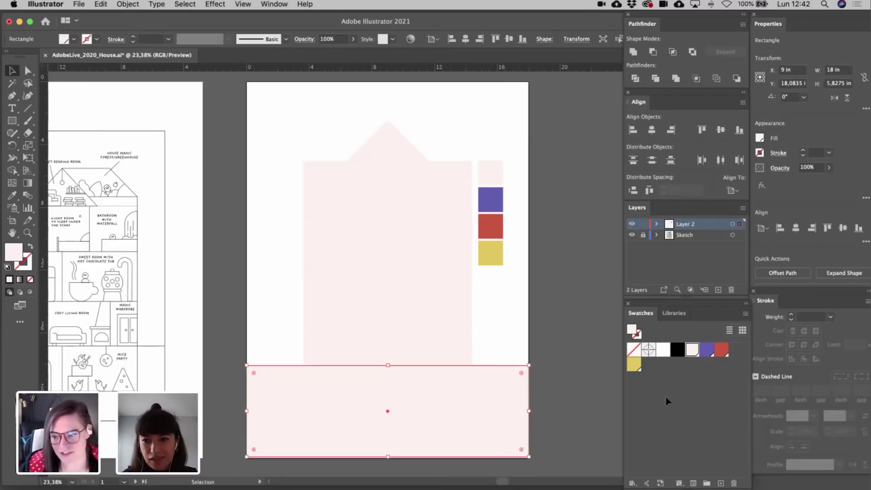
- Fill the ground strip with the purple-blue swatch and extend its lower edge to the artboard's edge, about 5.92 in tall
click(707, 349)
click(565, 388)
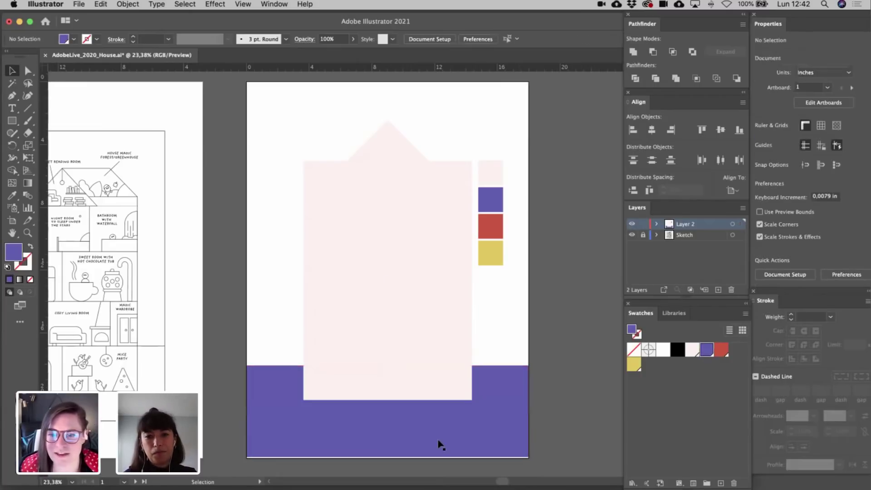
click(414, 451)
drag(388, 457, 388, 458)
click(562, 393)
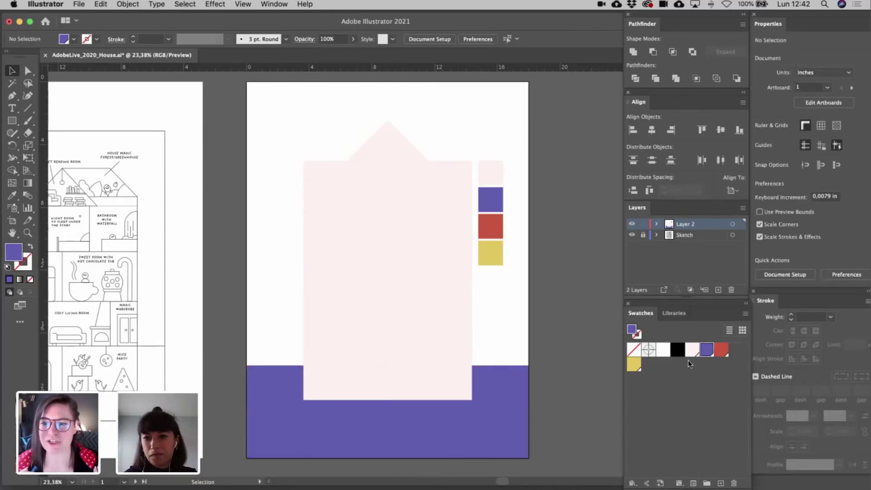
- Create a new global purple swatch with R about 135, G=91, B=186 and apply it to the ground strip
click(721, 483)
click(621, 377)
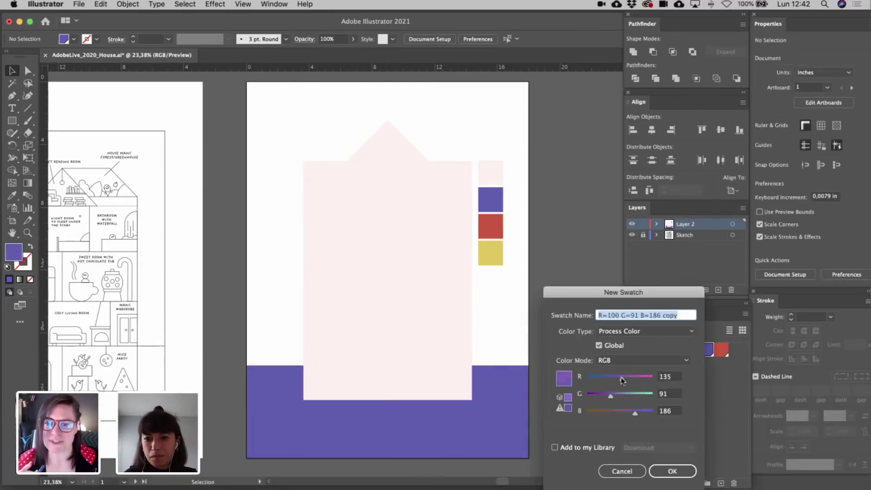
click(671, 469)
click(517, 412)
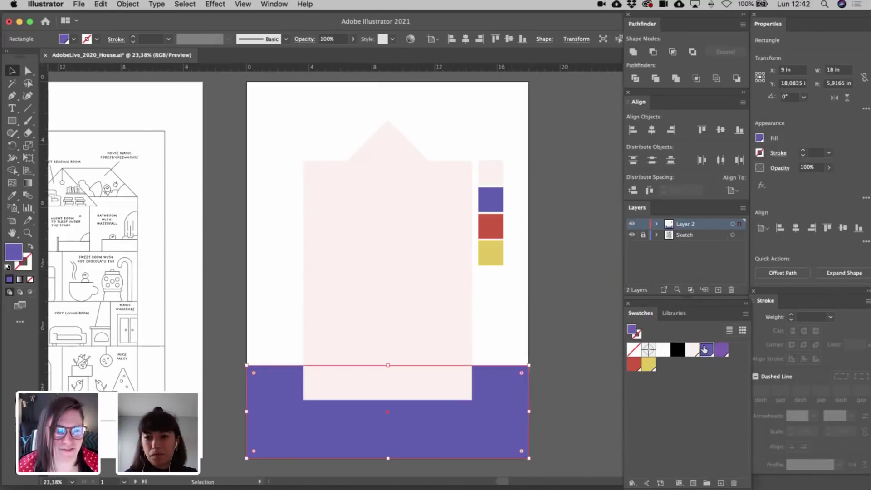
click(722, 351)
click(585, 356)
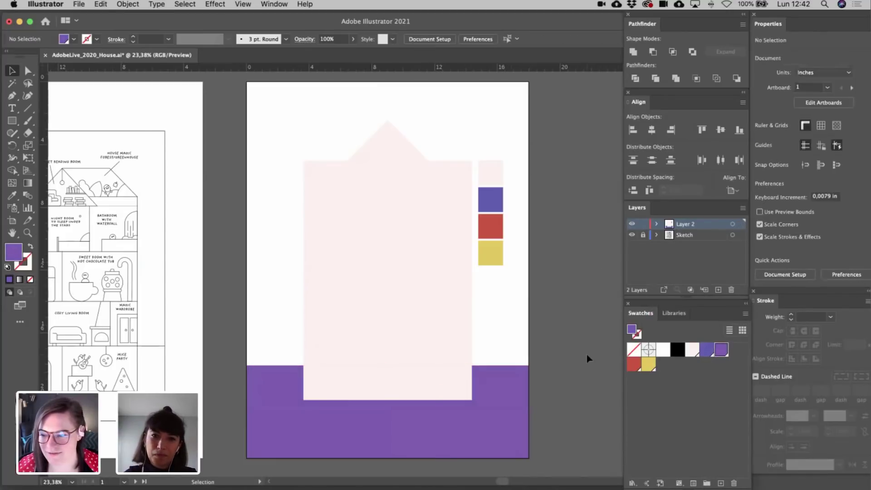
- Delete the column of four color squares beside the house
click(393, 158)
scroll(394, 154, up, 3)
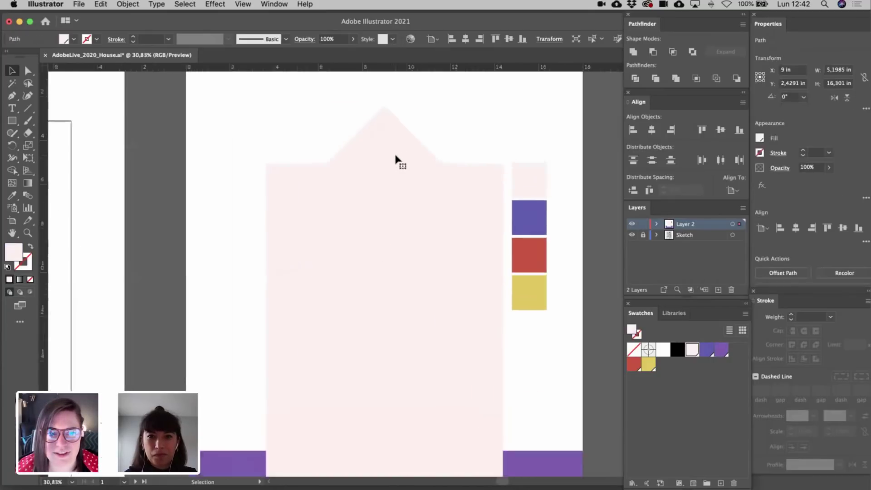
click(499, 171)
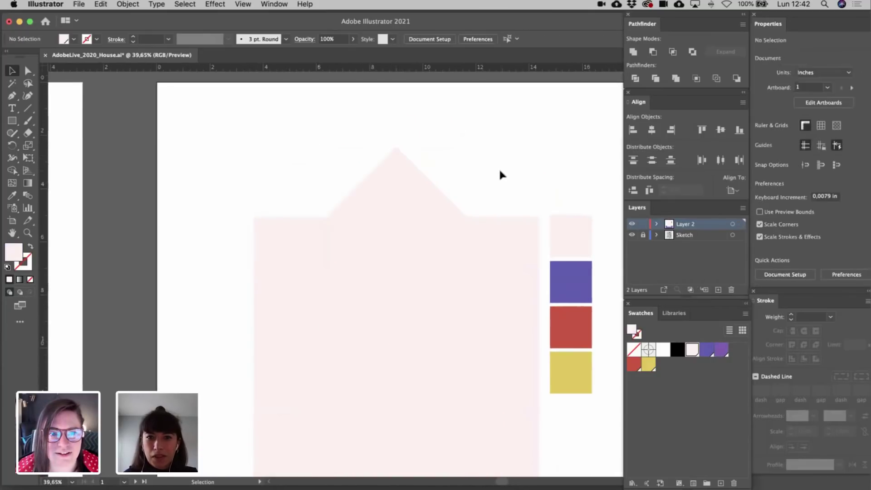
scroll(499, 172, down, 2)
scroll(500, 171, right, 3)
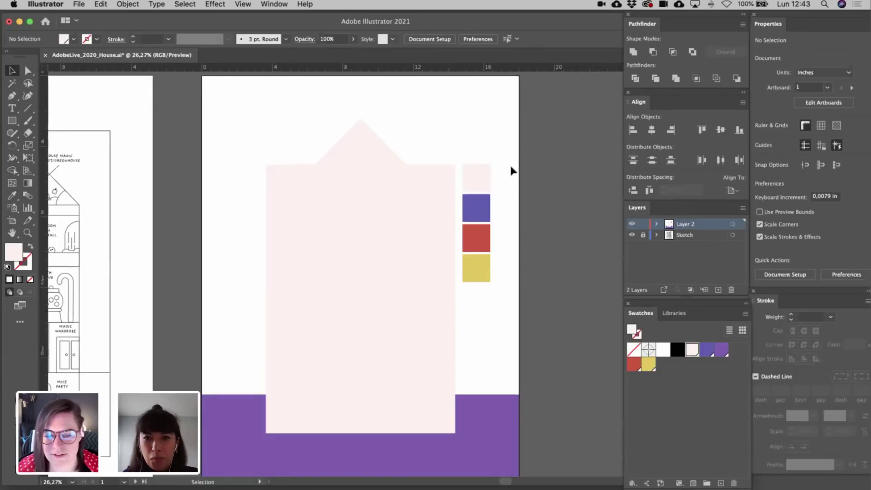
drag(505, 167, 475, 271)
key(Delete)
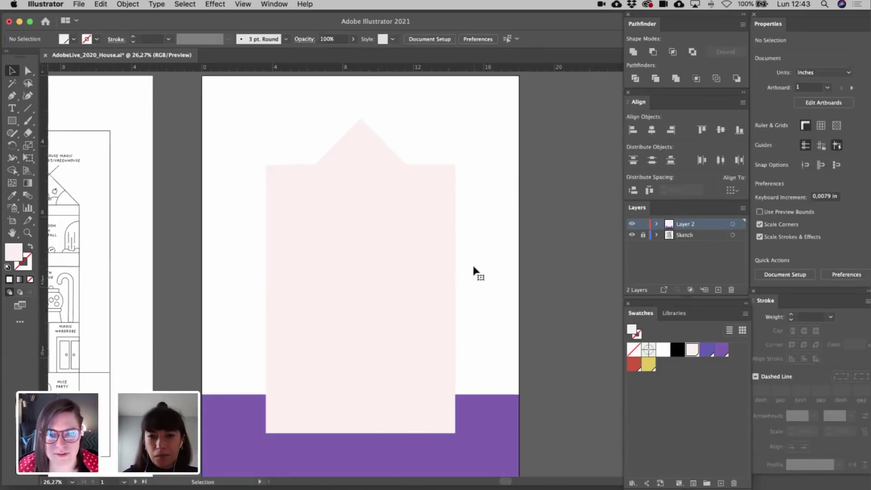
- Edit the global purple swatch of the ground strip to R=134, G=91, B=194 with preview enabled
click(721, 351)
double_click(722, 352)
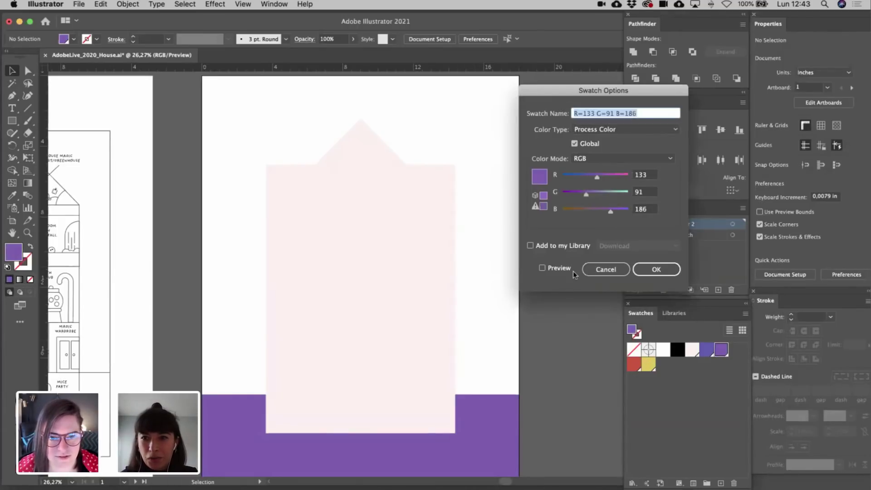
click(561, 267)
drag(595, 177, 591, 176)
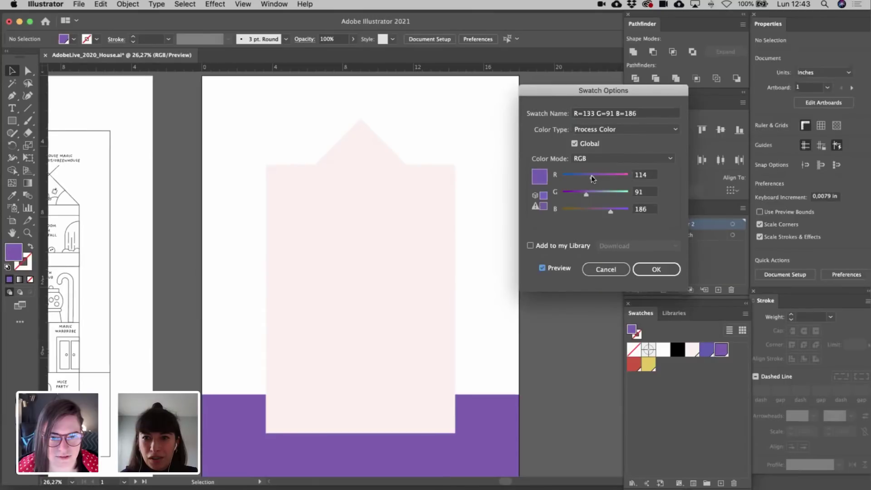
drag(609, 209, 611, 209)
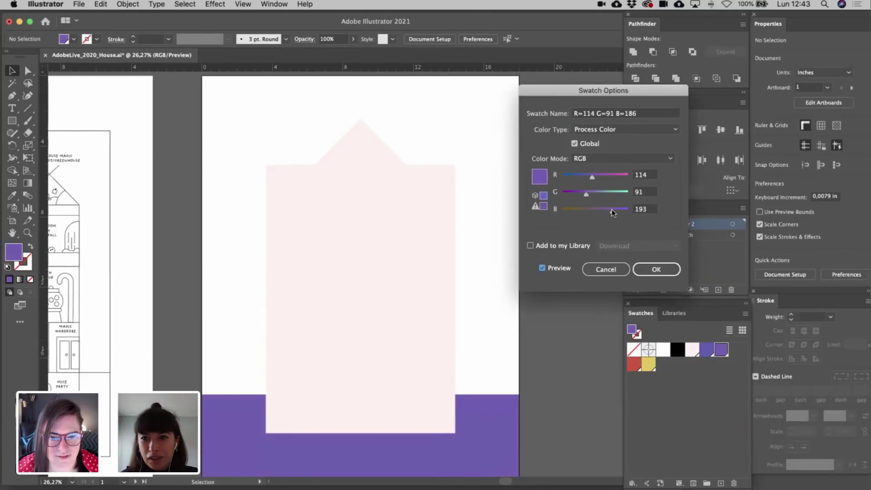
drag(595, 175, 597, 175)
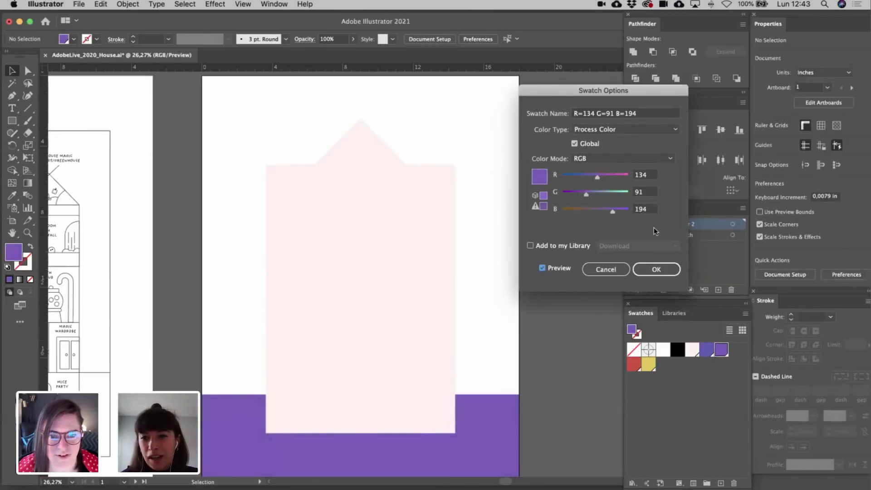
click(657, 268)
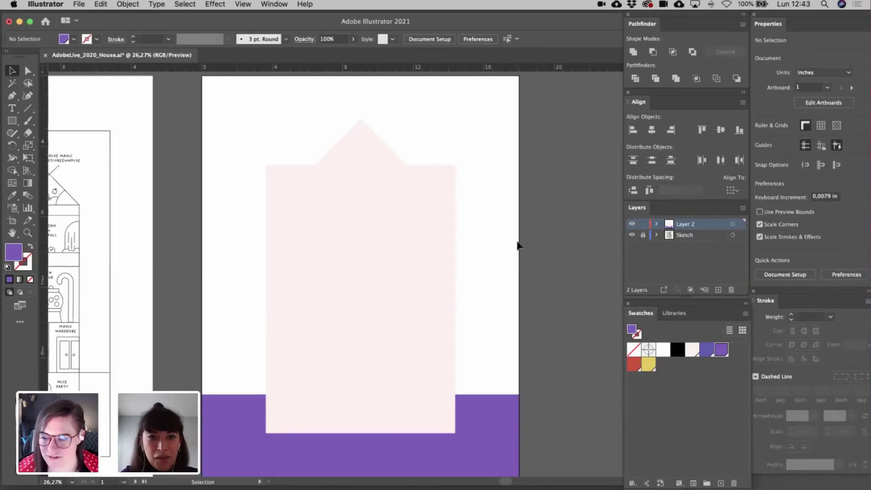
- Add horizontal guides at the house body's upper edge, two floor levels at about 8.4 and 12 in, and the base at about 20.5 in
scroll(517, 245, up, 2)
scroll(518, 245, left, 2)
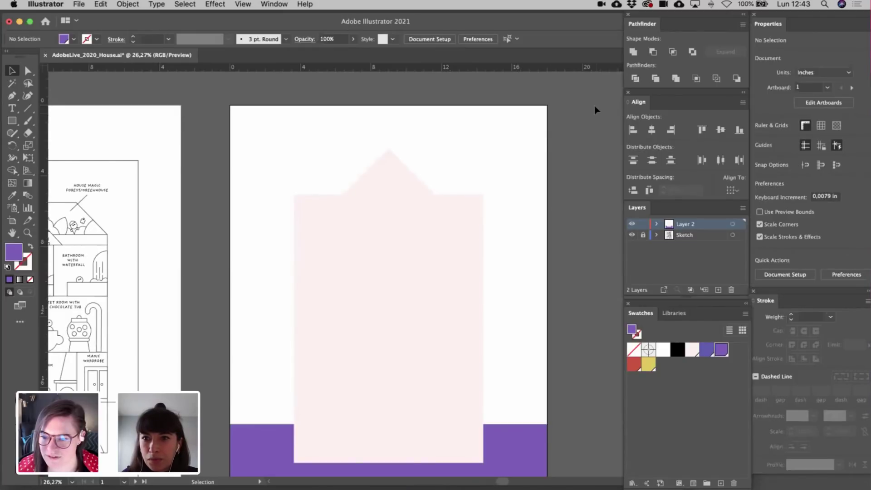
drag(579, 101, 566, 196)
scroll(566, 197, left, 5)
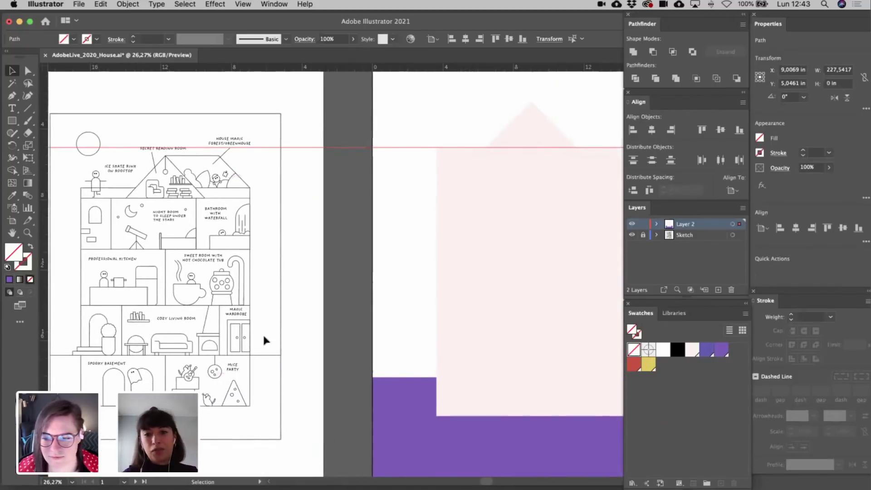
scroll(297, 356, right, 8)
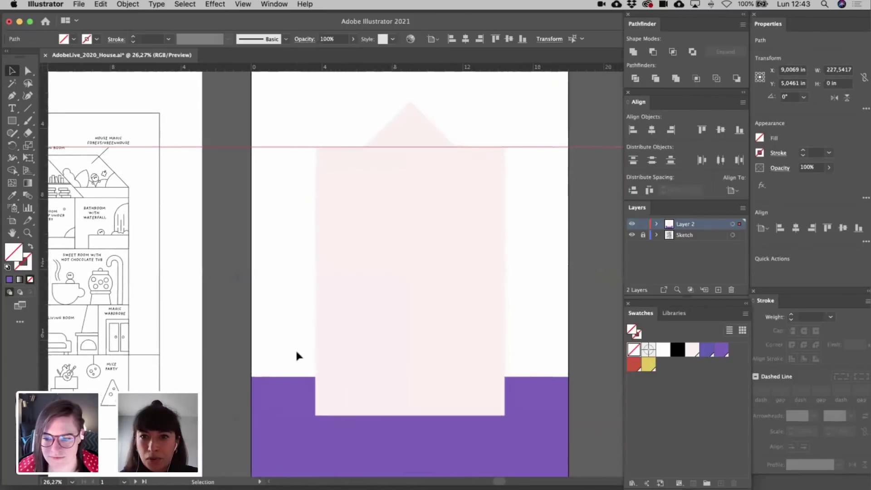
drag(590, 67, 583, 221)
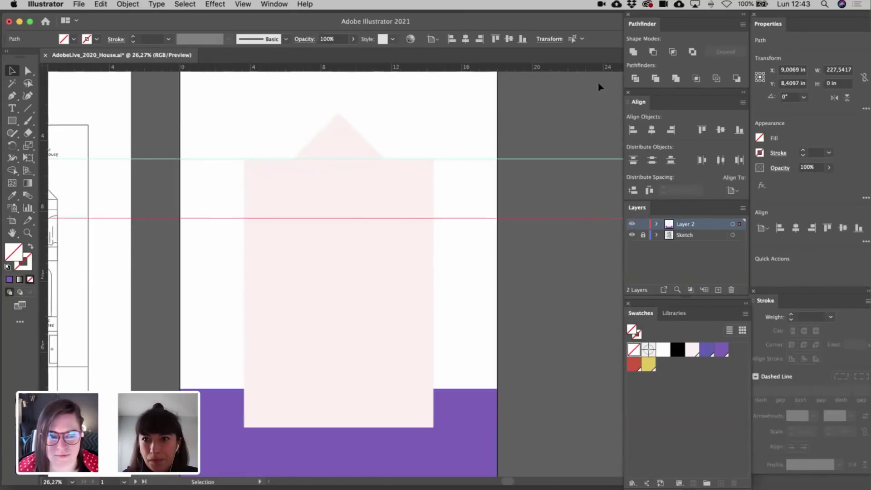
drag(595, 67, 594, 282)
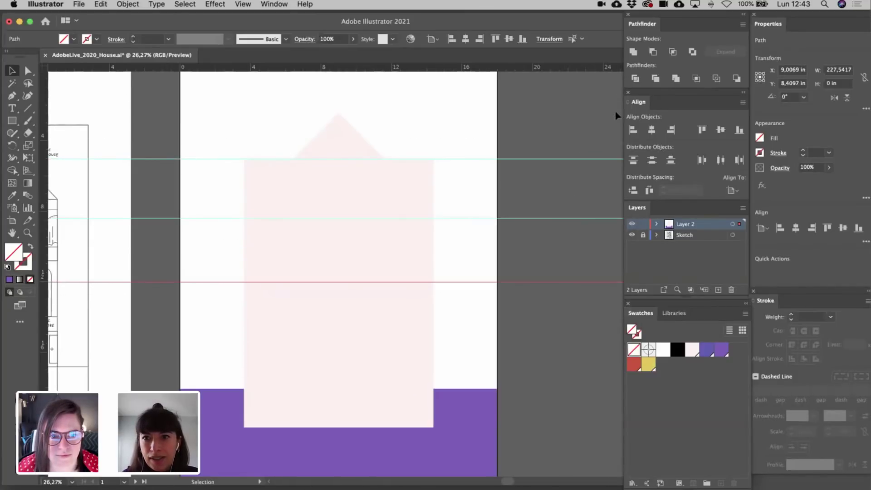
drag(601, 75, 578, 432)
- Raise the ground strip to about 6.81 in tall, and widen the house body to about 11.5 in with its lower edge on the lowest guide
click(459, 416)
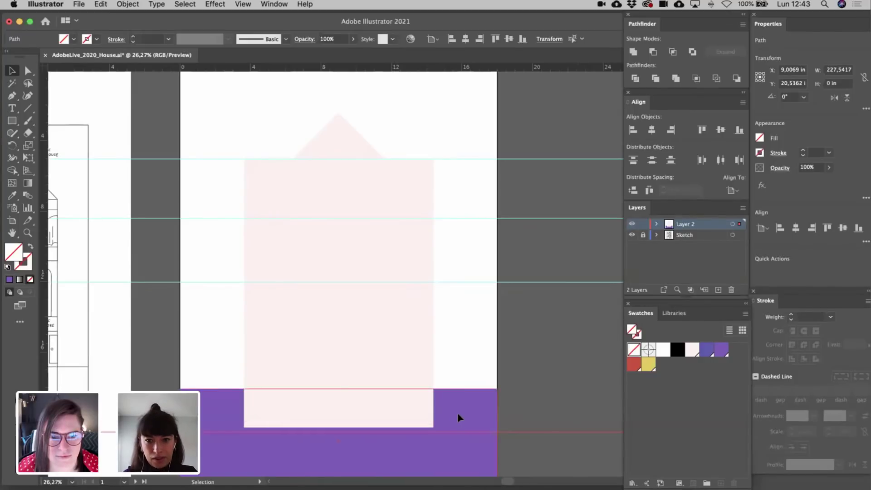
drag(339, 389, 340, 373)
scroll(445, 344, down, 3)
click(399, 282)
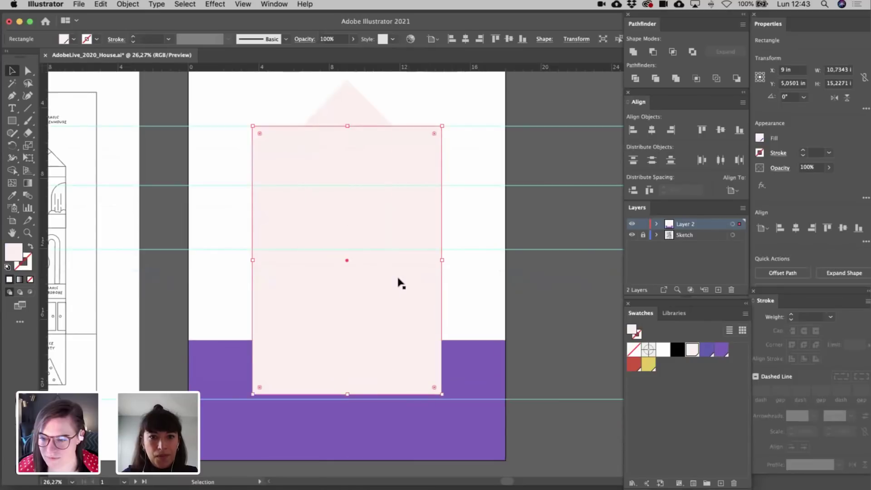
drag(350, 397, 347, 403)
drag(253, 264, 245, 264)
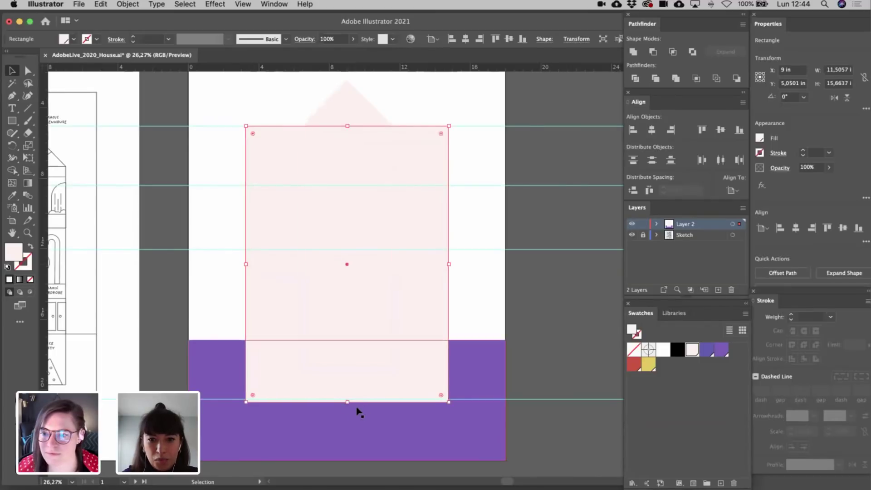
drag(347, 402, 348, 399)
click(539, 347)
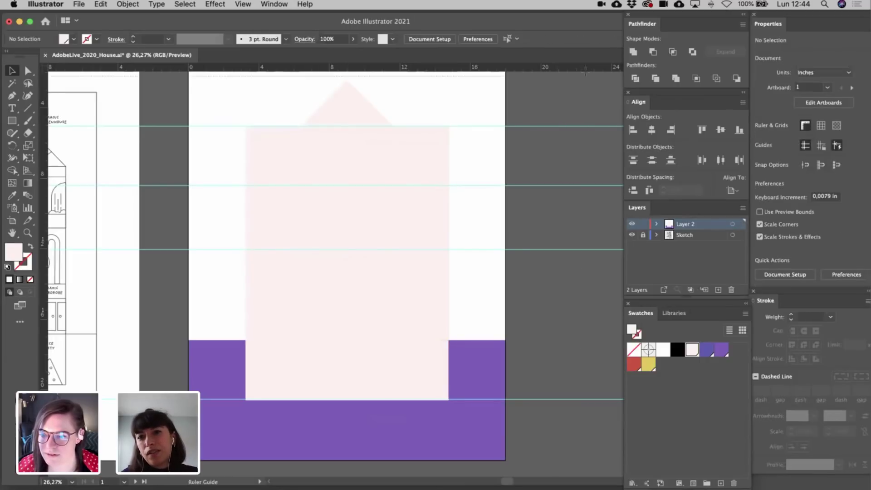
- Add a horizontal guide for the remaining floor level above the basement and another at the roof peak, at about 2.45 in
drag(585, 69, 575, 319)
scroll(565, 284, up, 2)
scroll(564, 284, right, 2)
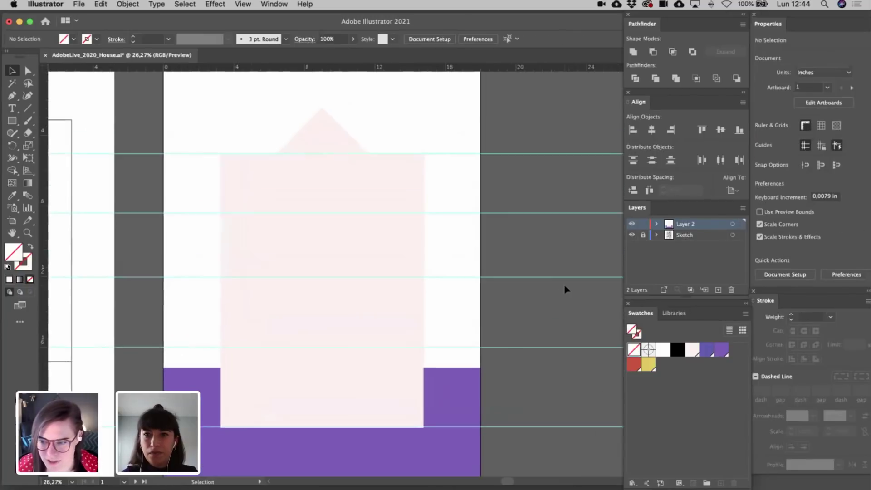
drag(590, 68, 588, 117)
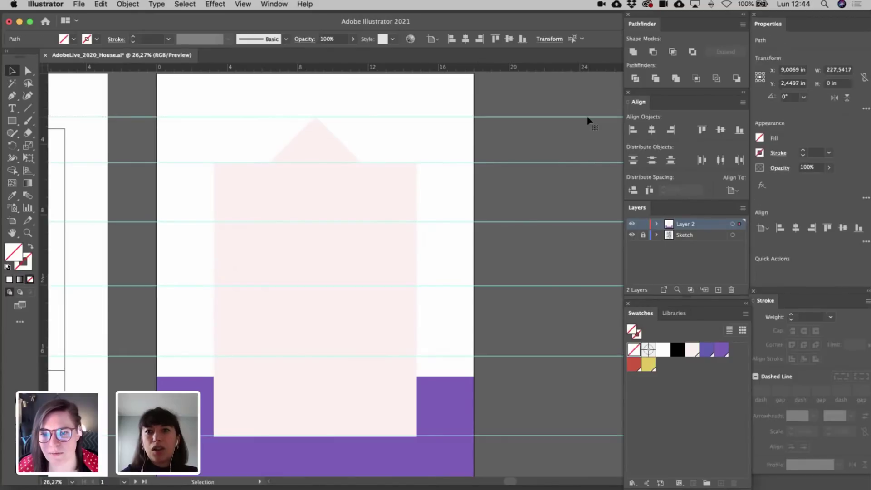
click(581, 140)
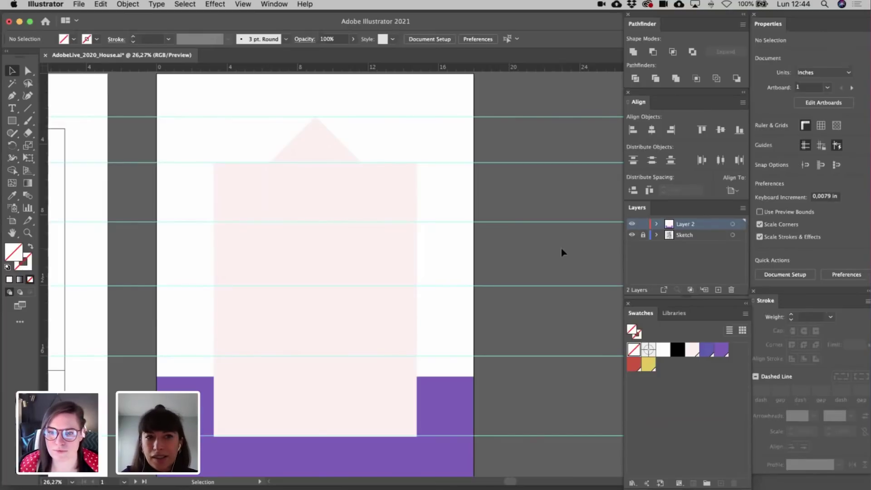
- Distribute the five guides from the house body's upper edge down to its base with equal vertical spacing
scroll(562, 252, left, 2)
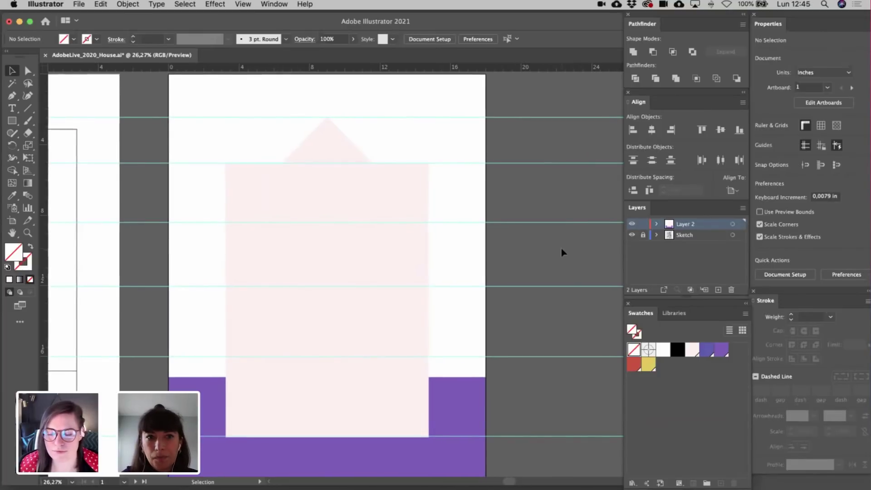
scroll(562, 252, right, 1)
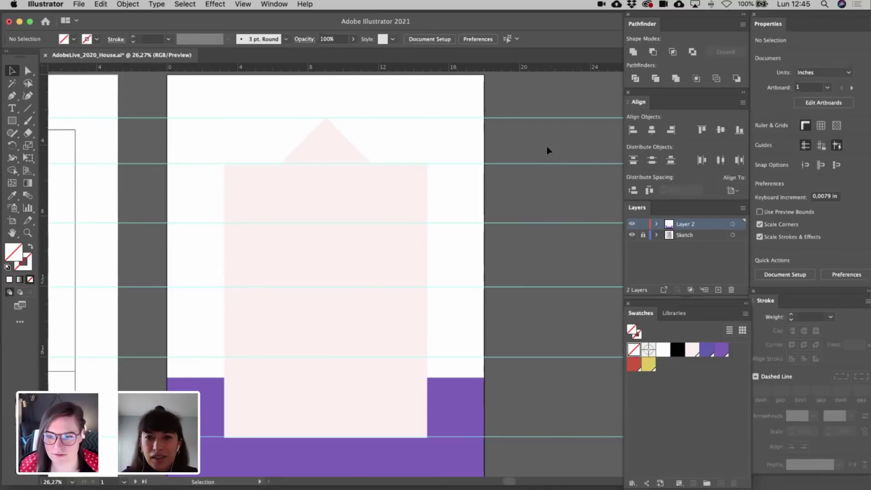
key(super+a)
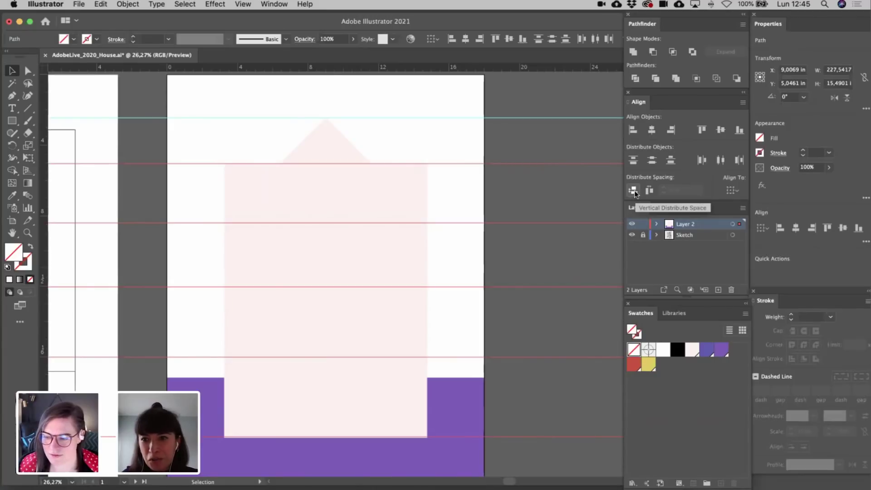
click(634, 191)
click(578, 186)
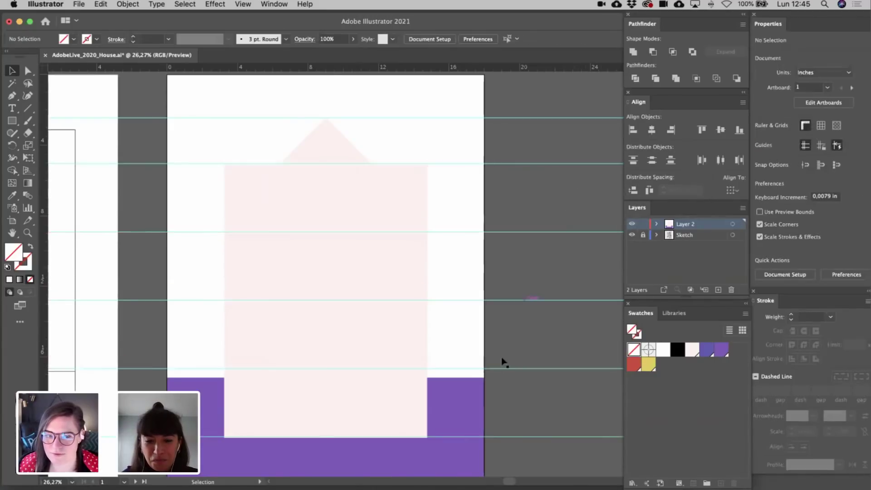
- Extend the ground strip's upper edge to the guide above the basement, making the strip about 7.34 in tall
click(315, 381)
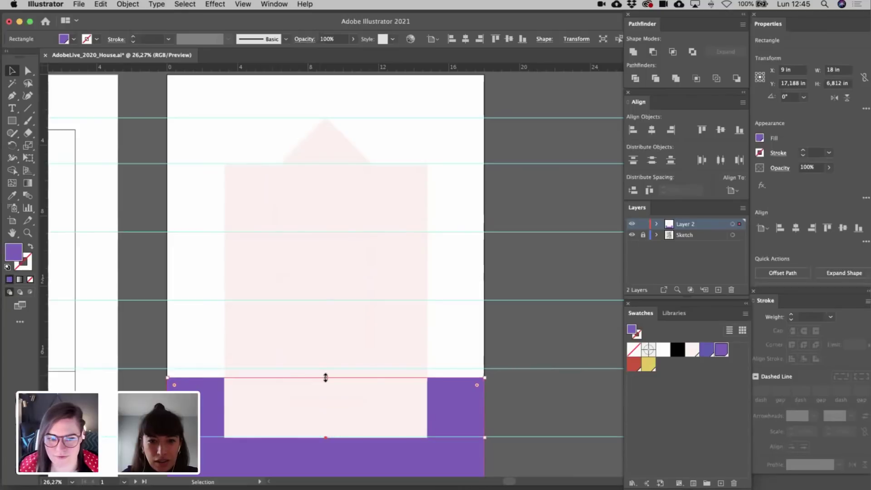
drag(325, 378, 324, 369)
click(516, 408)
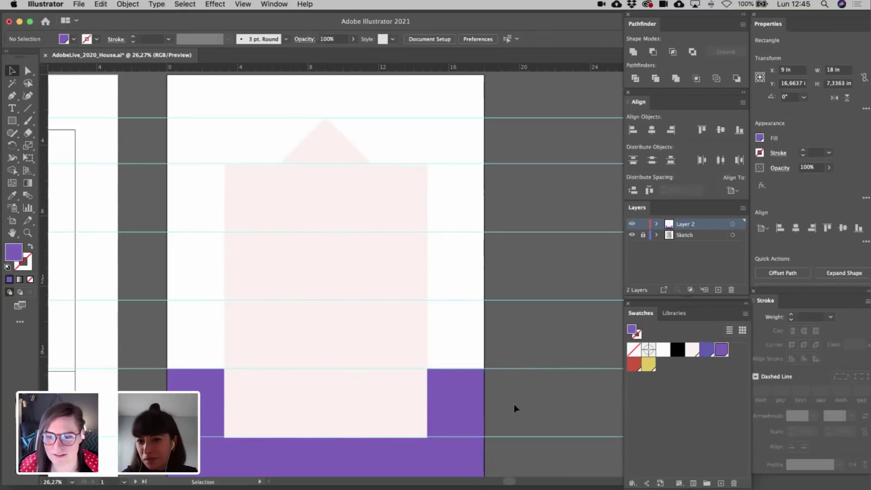
- Enlarge the pointed roof shape slightly about its center and move it down so its peak sits at the top guide
scroll(516, 409, up, 3)
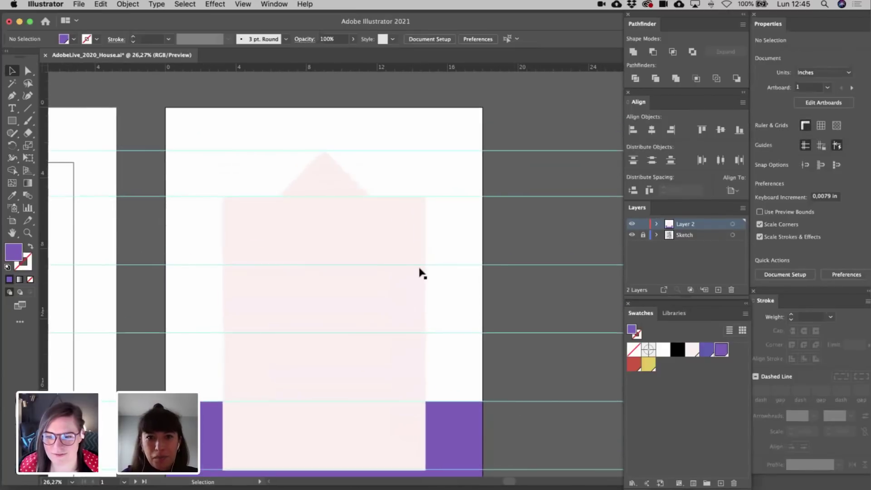
click(336, 188)
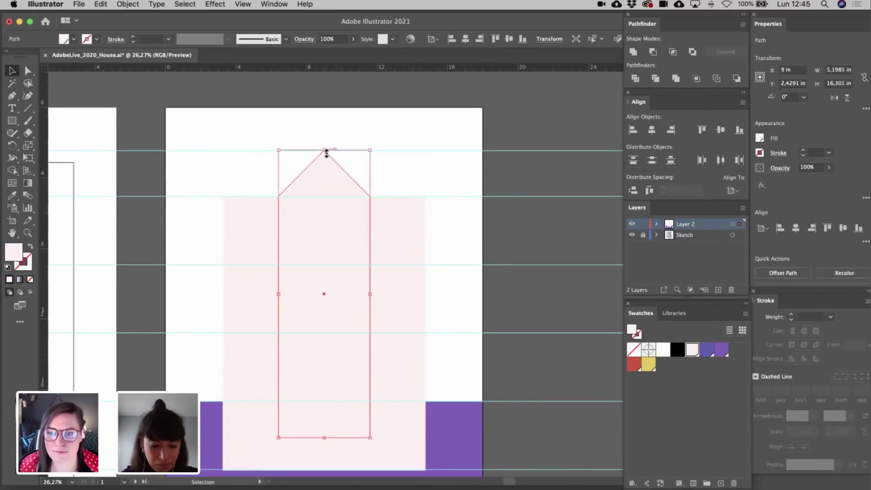
mouse_move(278, 150)
mouse_down()
mouse_move(286, 147)
mouse_move(265, 140)
mouse_up()
drag(324, 169, 325, 175)
click(398, 178)
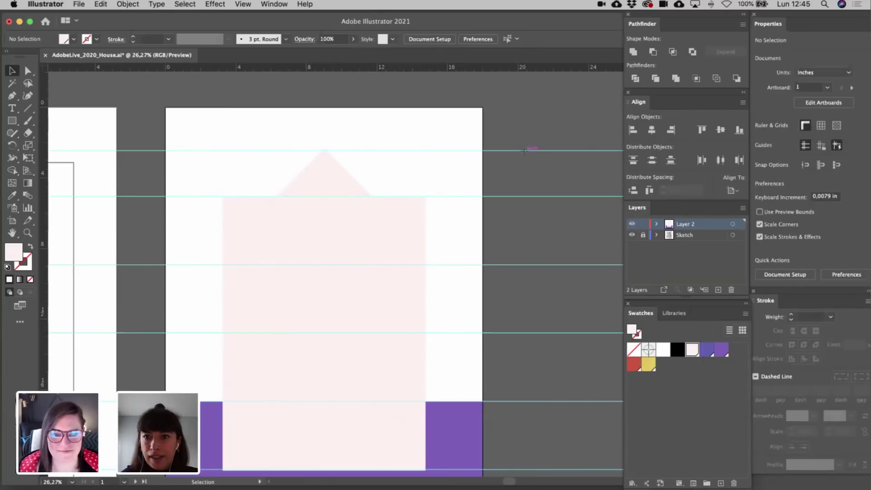
- Move the top guide slightly above the roof peak, to Y about 2.21 in
drag(524, 150, 522, 146)
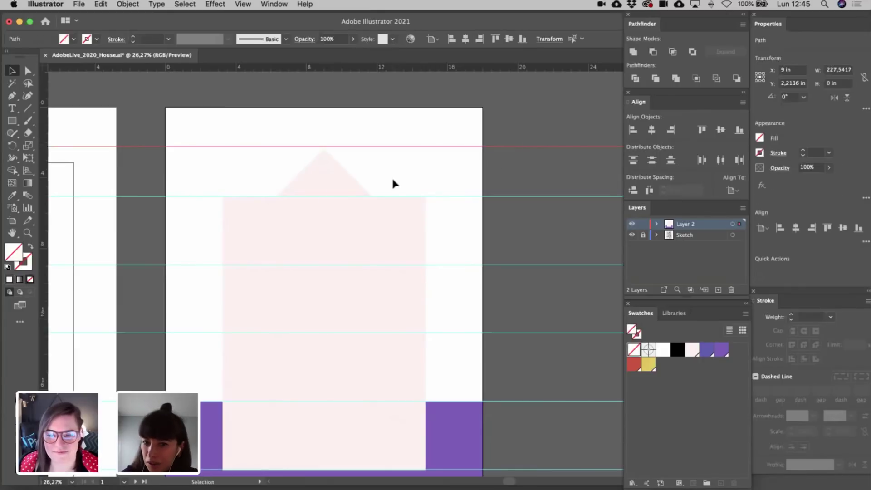
scroll(393, 184, up, 4)
scroll(393, 183, left, 4)
scroll(393, 183, down, 3)
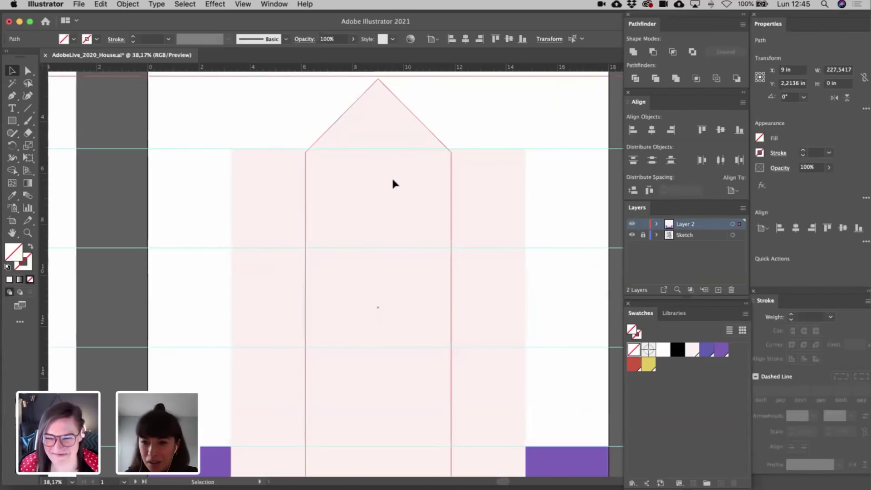
scroll(393, 183, down, 3)
scroll(393, 183, right, 3)
click(515, 202)
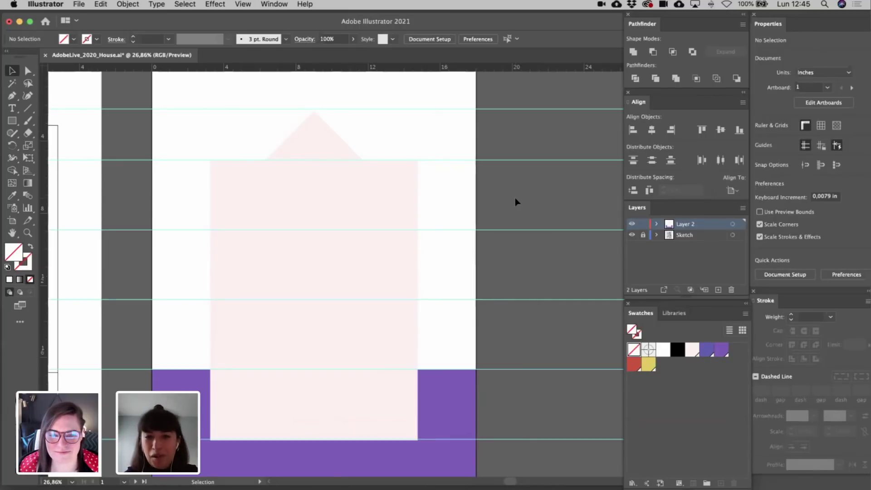
- Widen the house body slightly and equally on both sides
click(230, 200)
drag(211, 300, 207, 299)
click(466, 208)
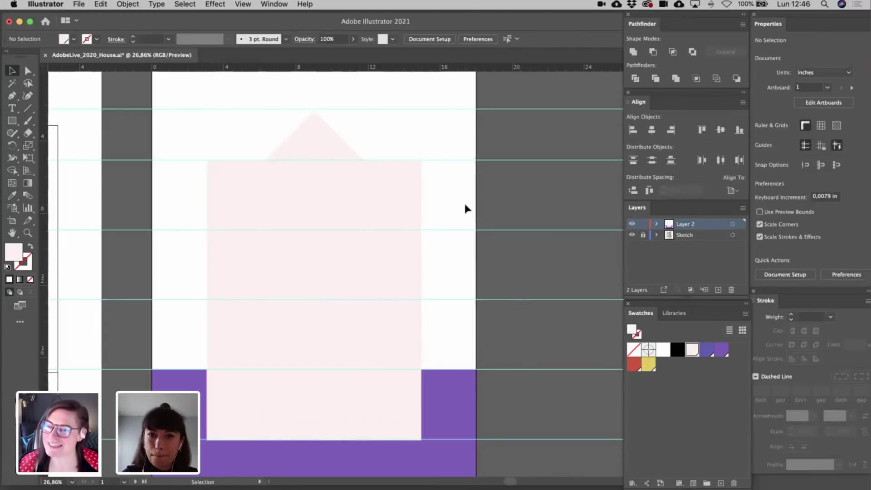
right_click(608, 94)
click(559, 303)
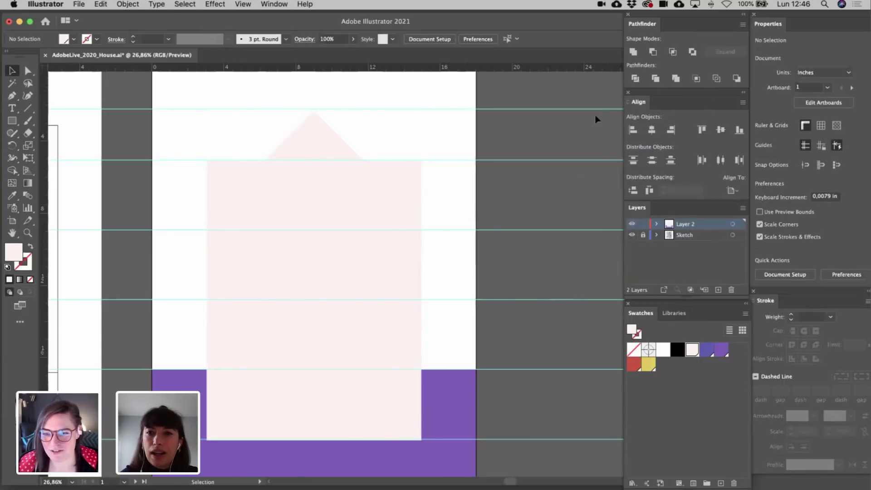
- Move all the guides onto a new layer above Layer 2, lock that layer and name it "guides"
key(super+a)
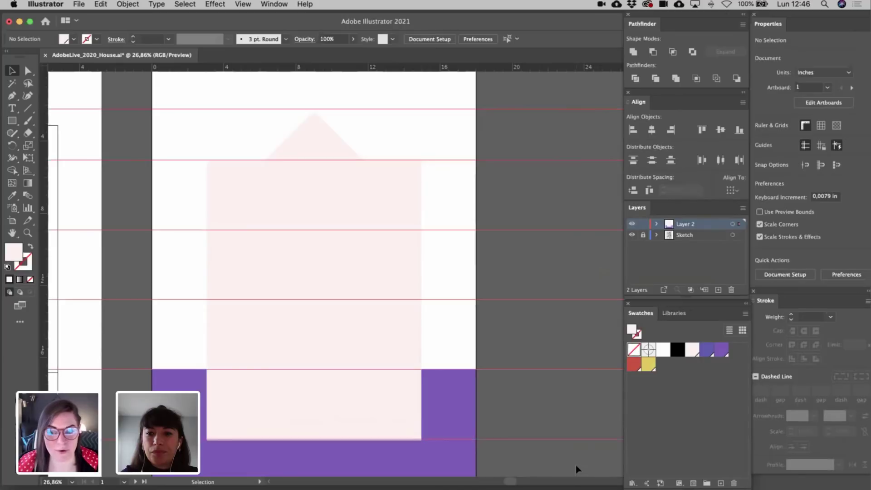
click(719, 290)
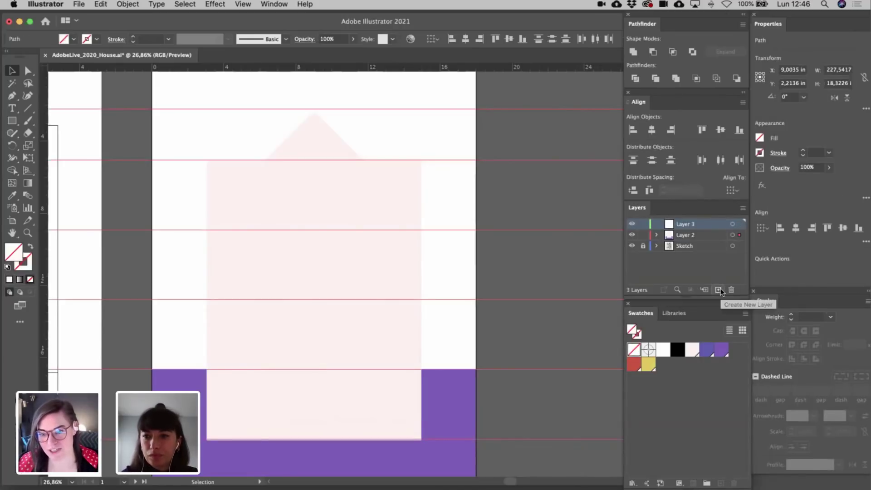
drag(740, 232, 741, 225)
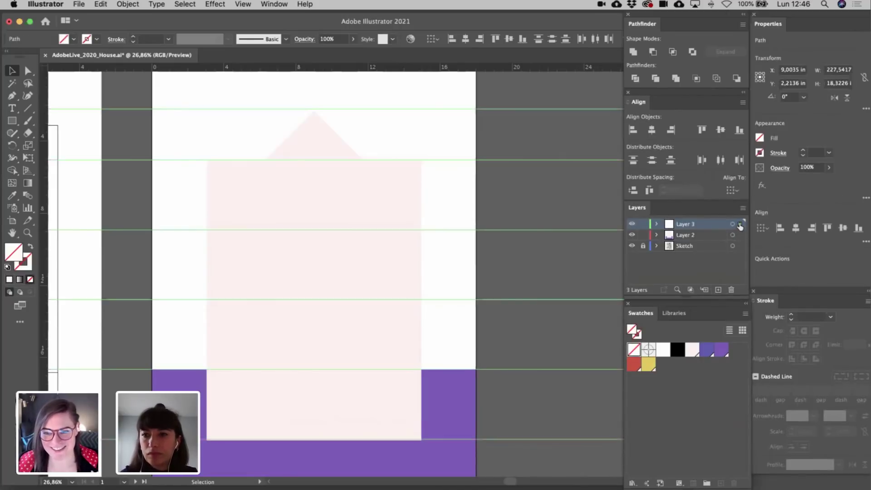
click(643, 224)
double_click(685, 224)
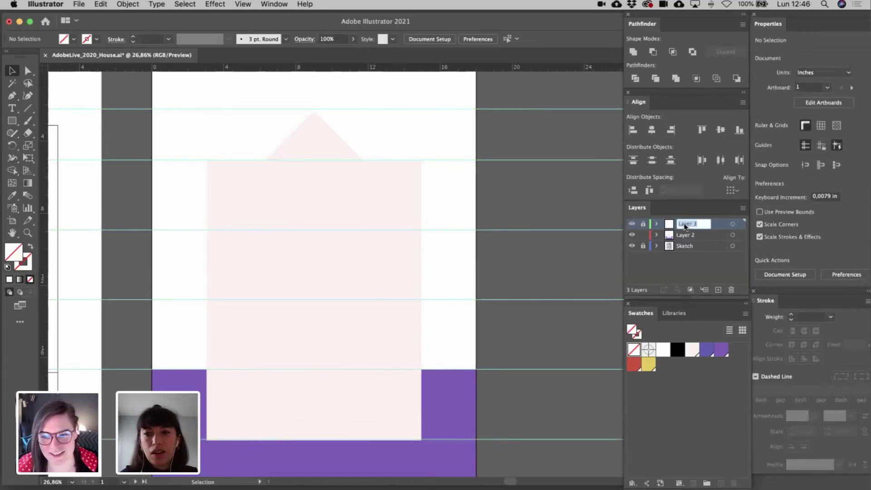
text(guides)
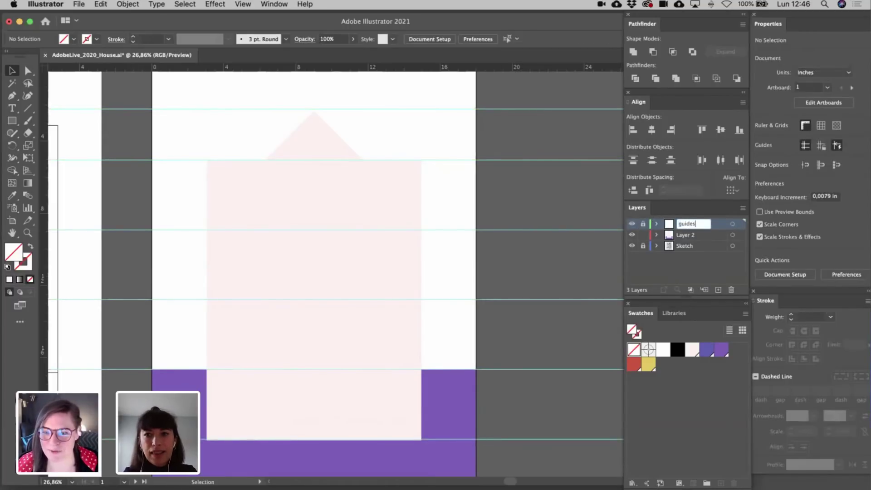
key(Return)
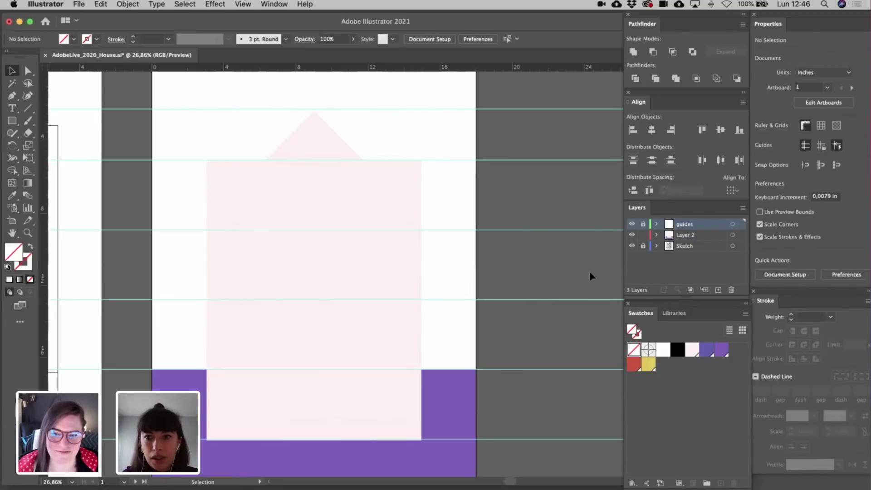
- On Layer 2, draw a red rectangle about 3.25 by 3.86 in between the guides at the left end of the house's top full floor
scroll(591, 276, left, 5)
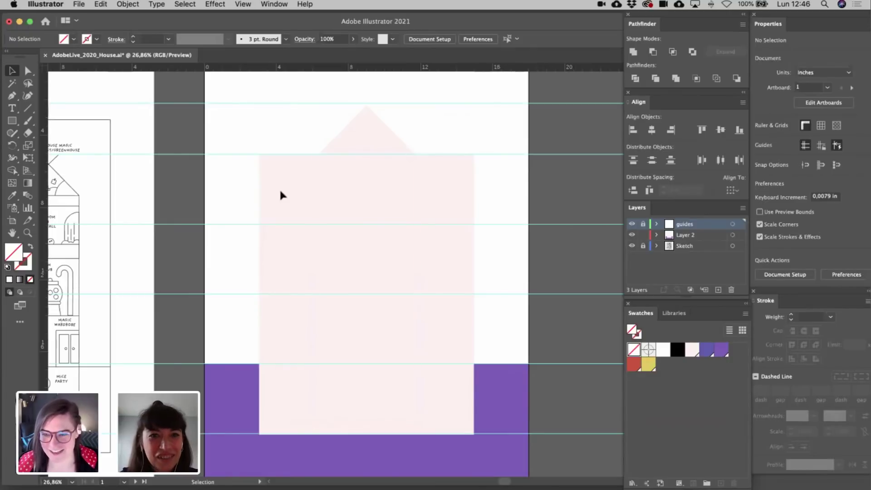
scroll(280, 192, up, 5)
scroll(280, 194, right, 3)
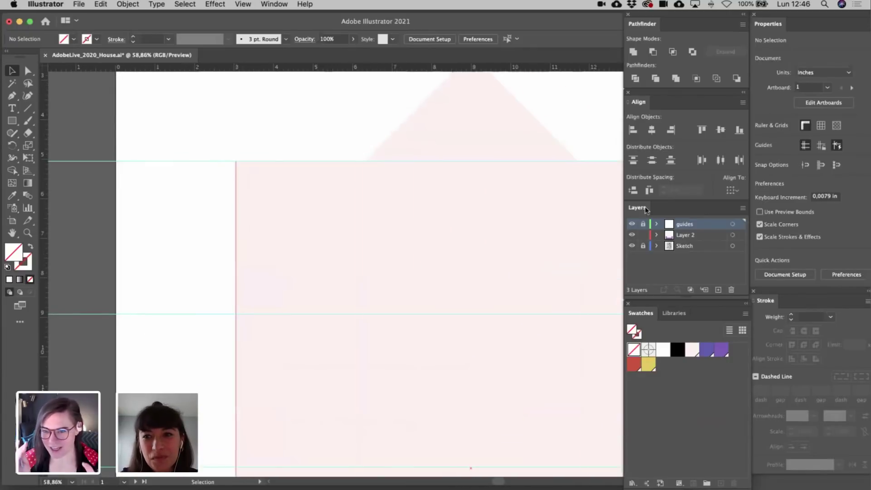
click(684, 235)
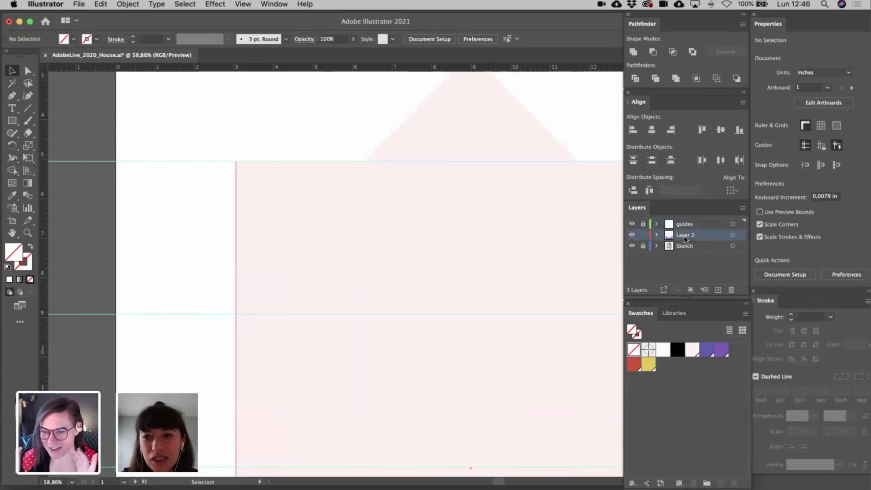
click(12, 121)
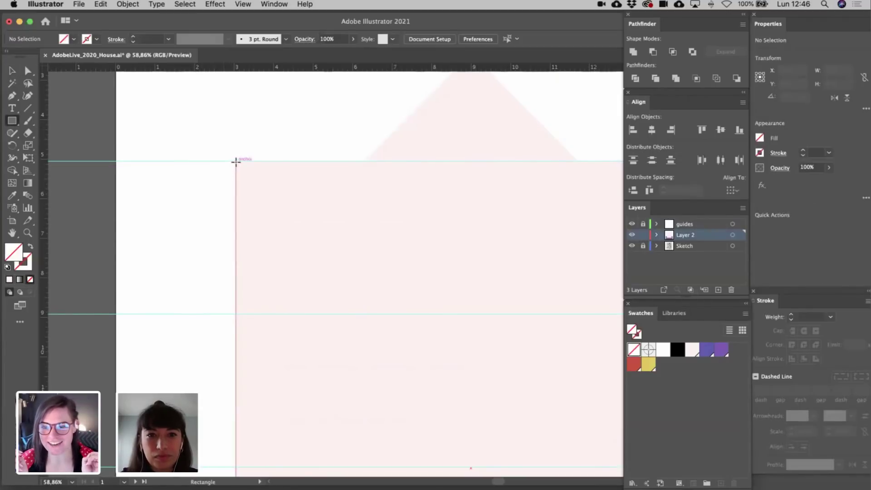
drag(235, 162, 365, 314)
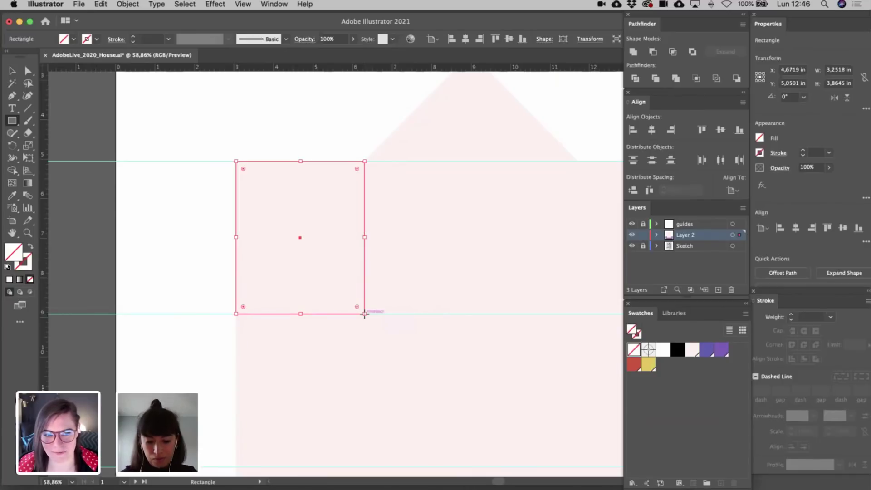
key(v)
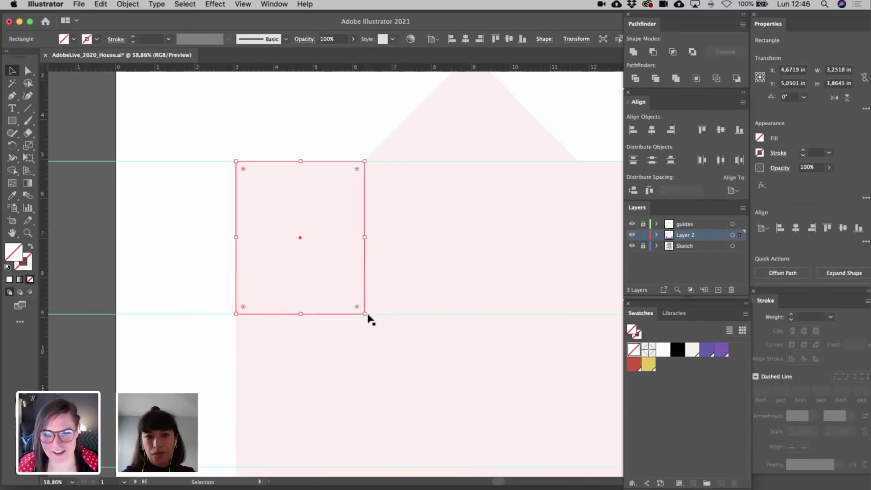
click(634, 364)
click(174, 235)
scroll(175, 234, down, 3)
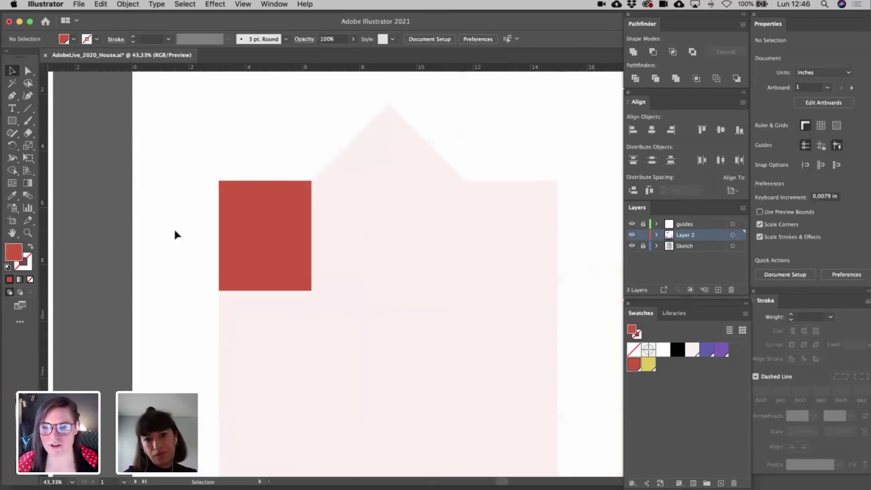
- Adjust the global red swatch to a lighter, more orange tone with R 226, G 96 and B about 61
double_click(633, 365)
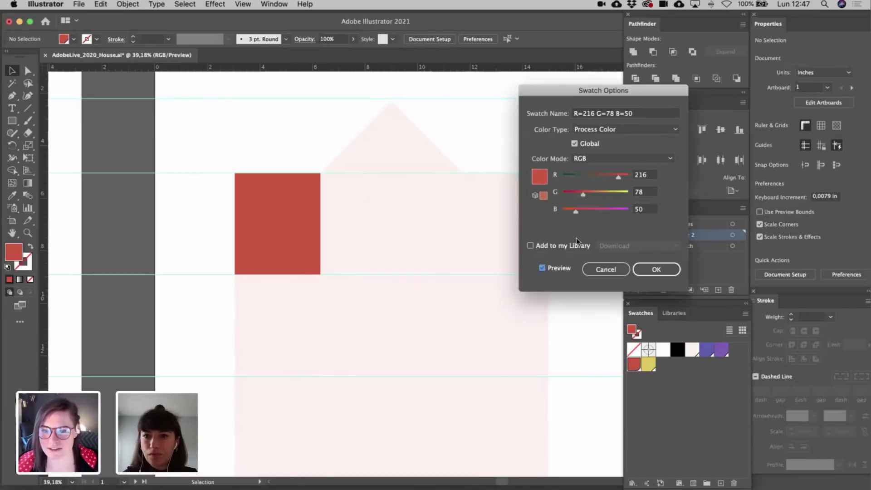
drag(587, 191, 587, 191)
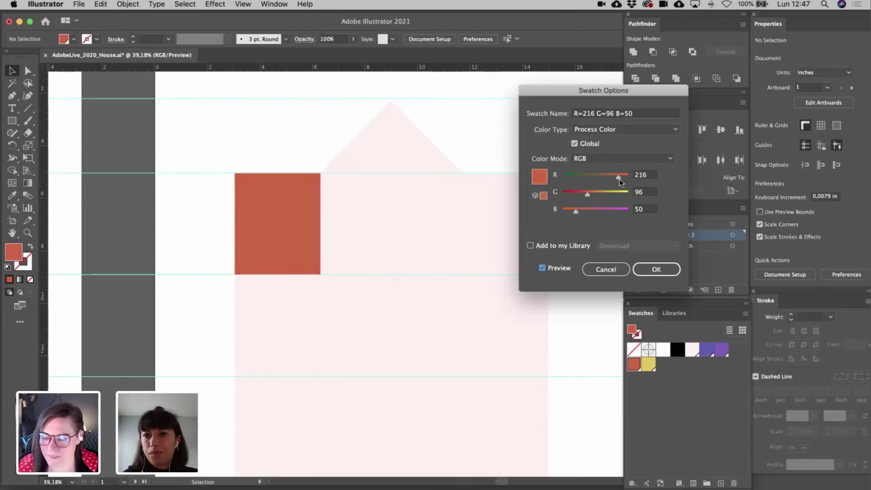
drag(620, 175, 622, 177)
drag(575, 211, 578, 208)
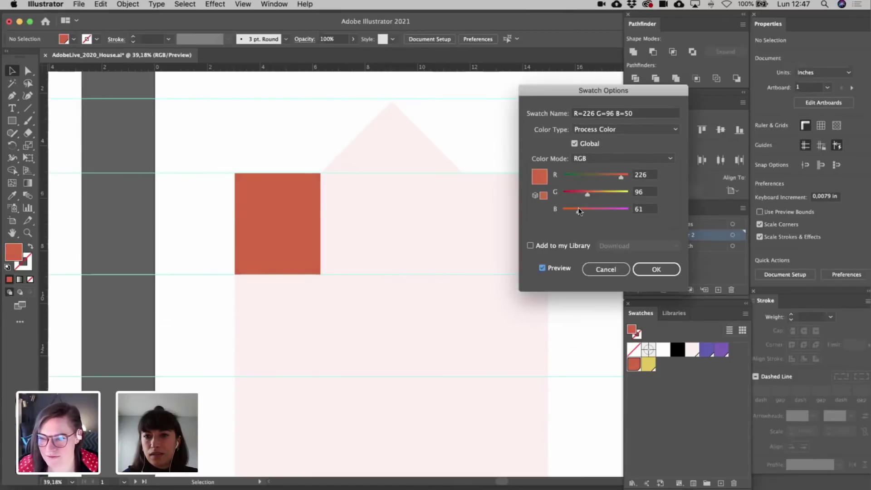
click(656, 270)
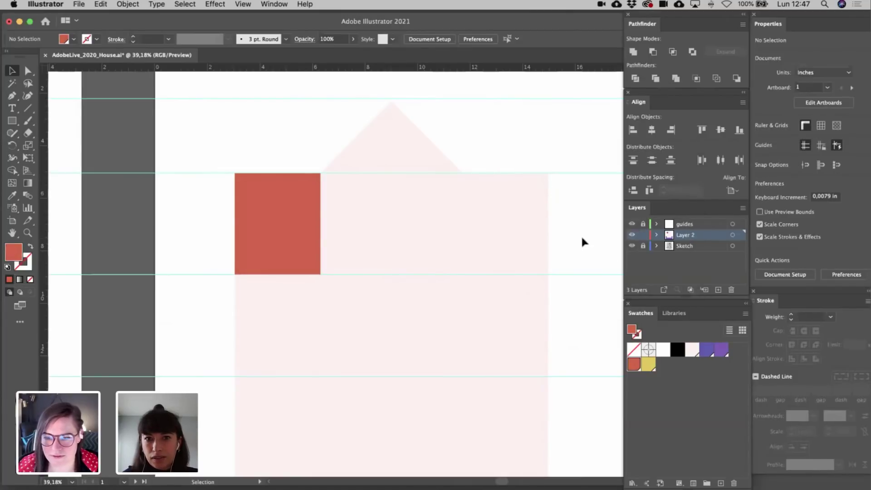
- Duplicate the red room to the right end of the same floor and fill the copy with the yellow swatch
drag(279, 235, 507, 261)
click(553, 259)
click(519, 247)
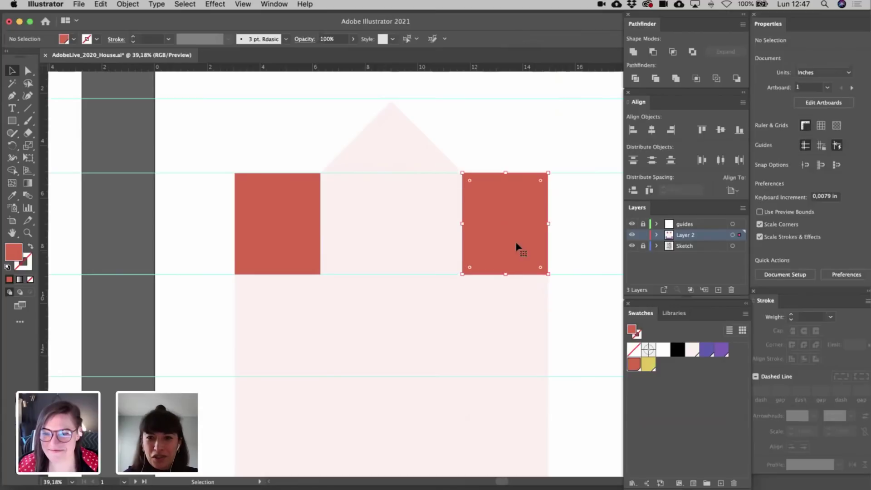
click(649, 365)
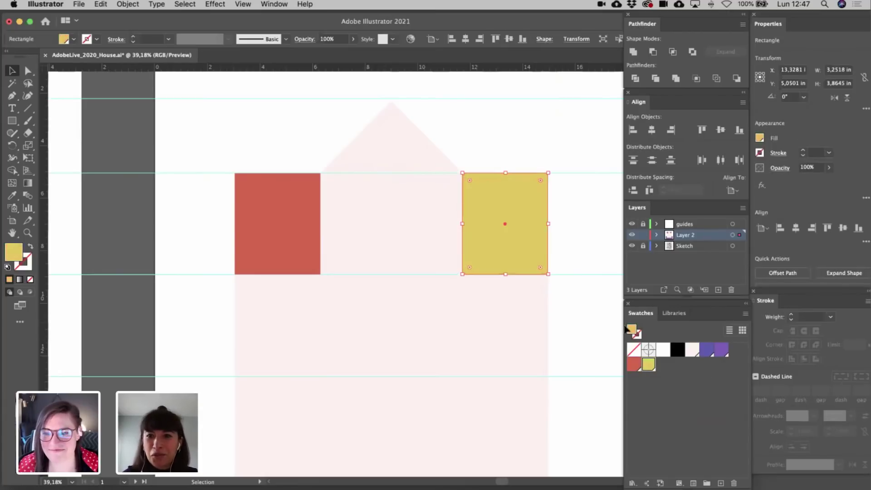
click(599, 258)
scroll(598, 256, down, 2)
scroll(598, 256, up, 4)
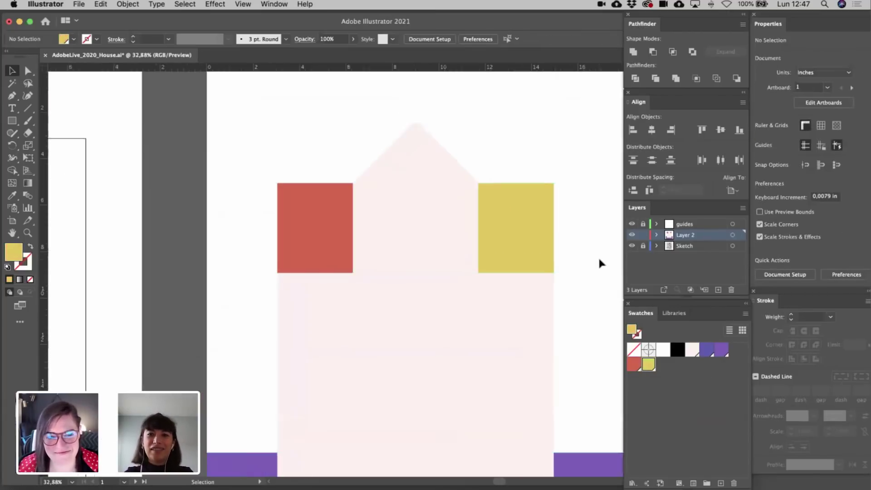
- Copy the yellow room into the middle gap, widen it to about 5.4 in to fill the gap, and fill it with the blue swatch
drag(526, 241, 466, 222)
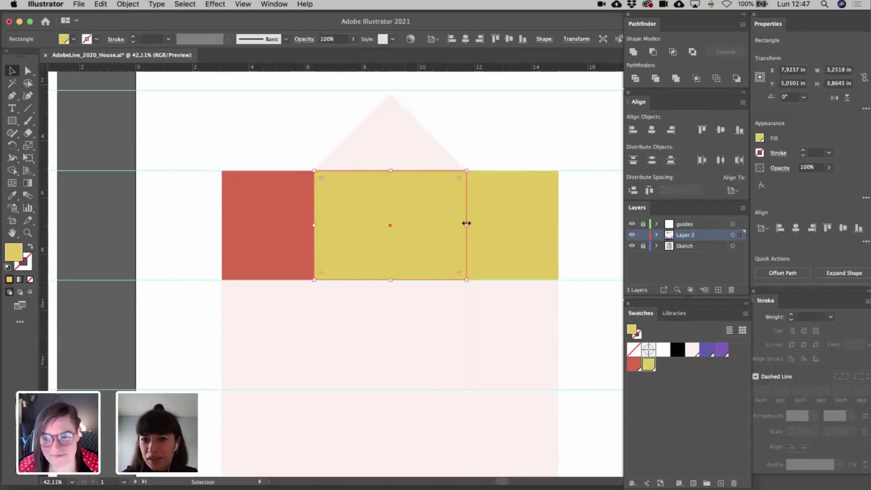
click(710, 351)
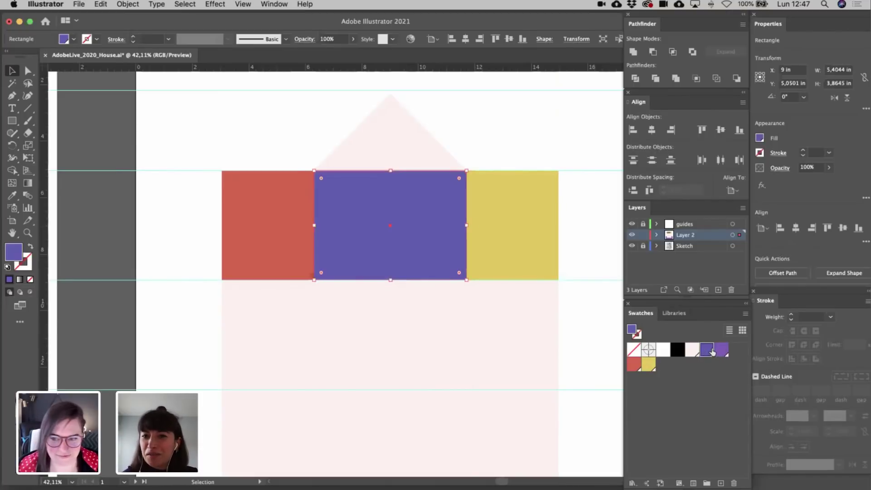
click(603, 227)
scroll(601, 230, down, 3)
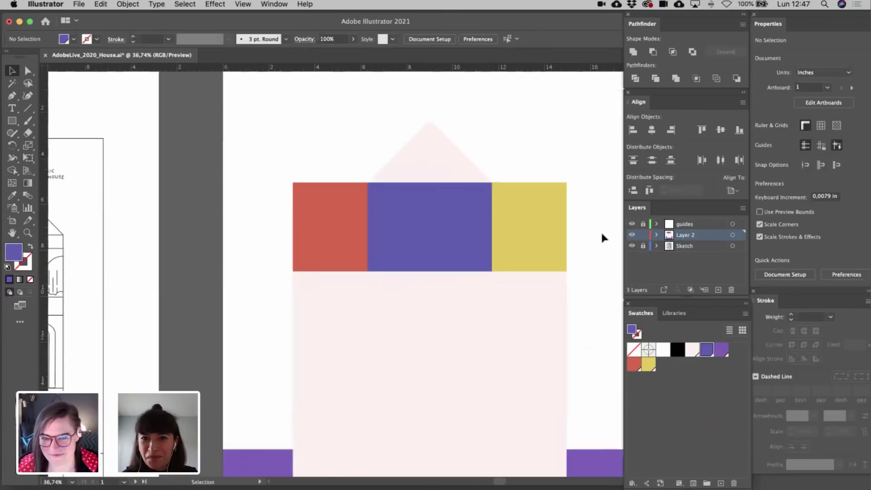
scroll(424, 249, up, 3)
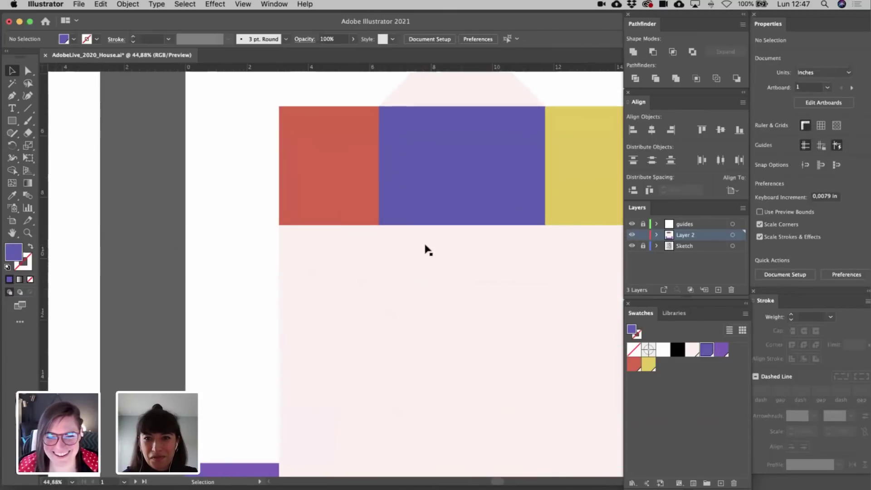
scroll(424, 249, down, 1)
- Duplicate the blue room to the left end of the floor below and fill the copy with the yellow swatch
drag(467, 209, 385, 306)
click(266, 304)
scroll(265, 303, up, 4)
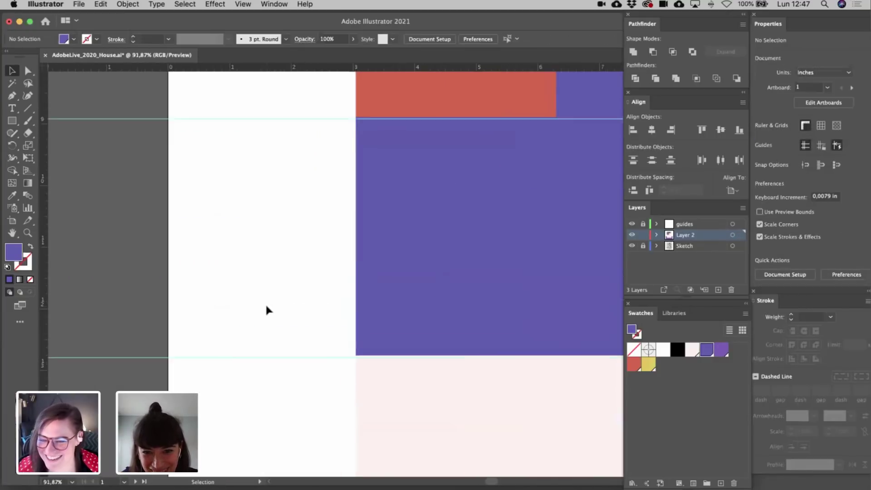
scroll(265, 303, down, 4)
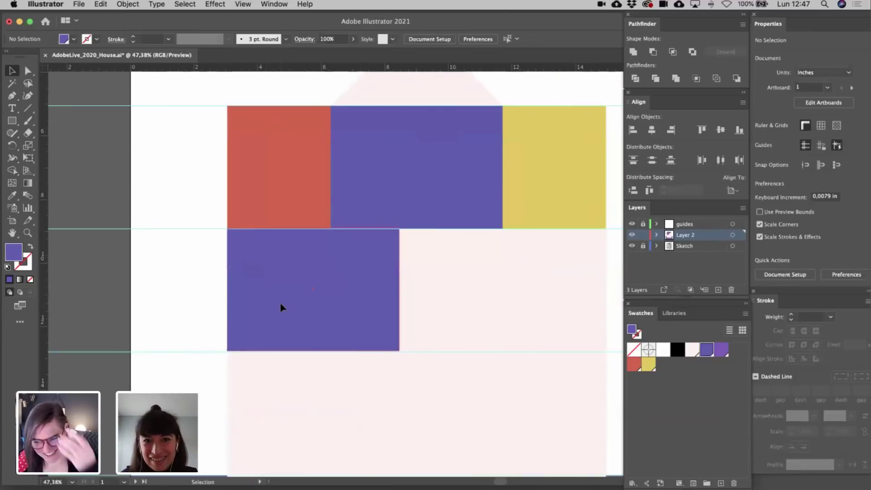
click(282, 304)
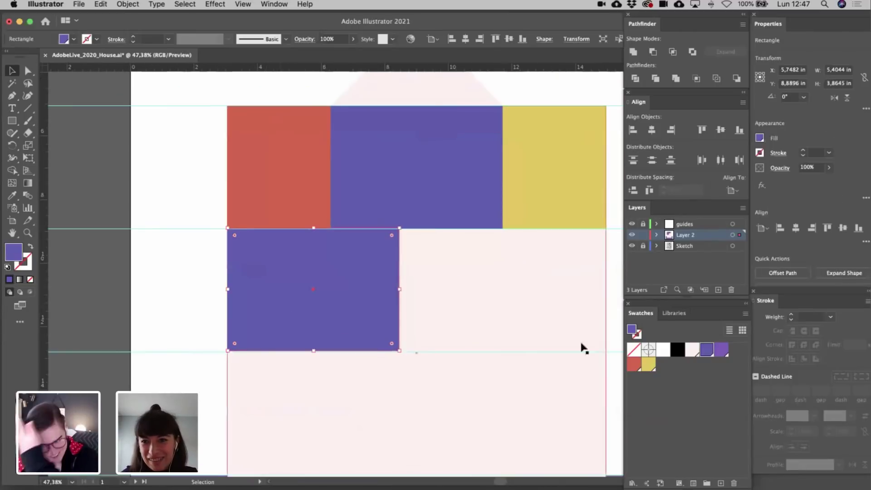
click(648, 364)
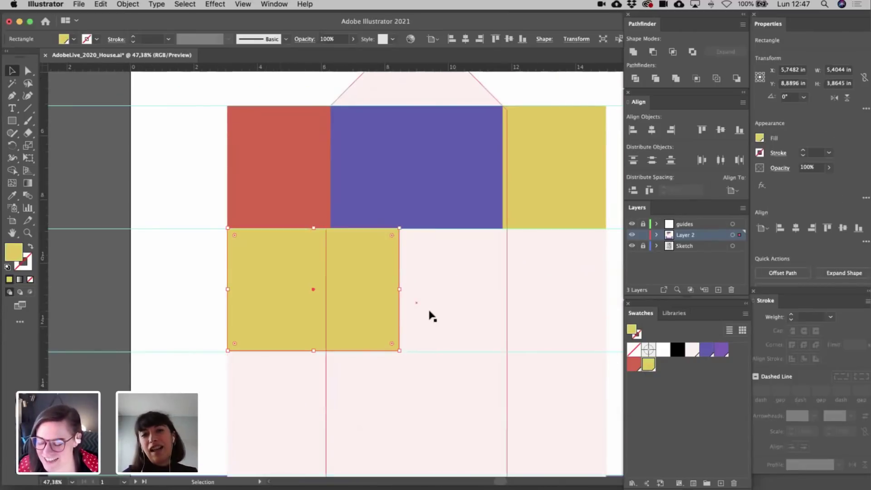
scroll(420, 327, down, 2)
click(553, 314)
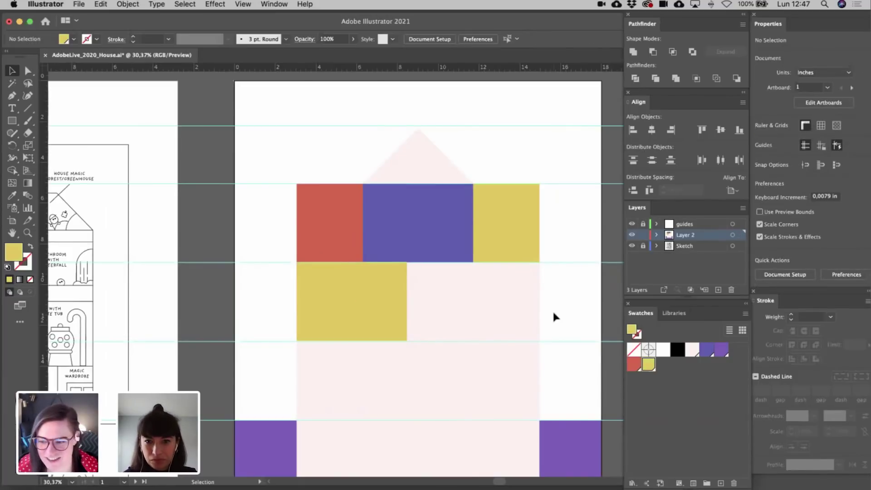
- Duplicate the lower yellow room directly beside itself and stretch both rooms together to the house's right edge, each about 5.95 in wide
scroll(554, 313, down, 2)
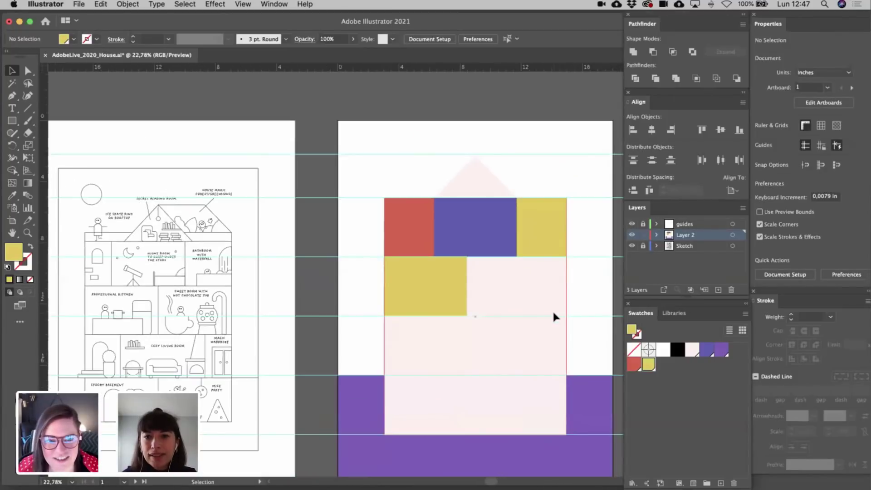
scroll(554, 315, right, 1)
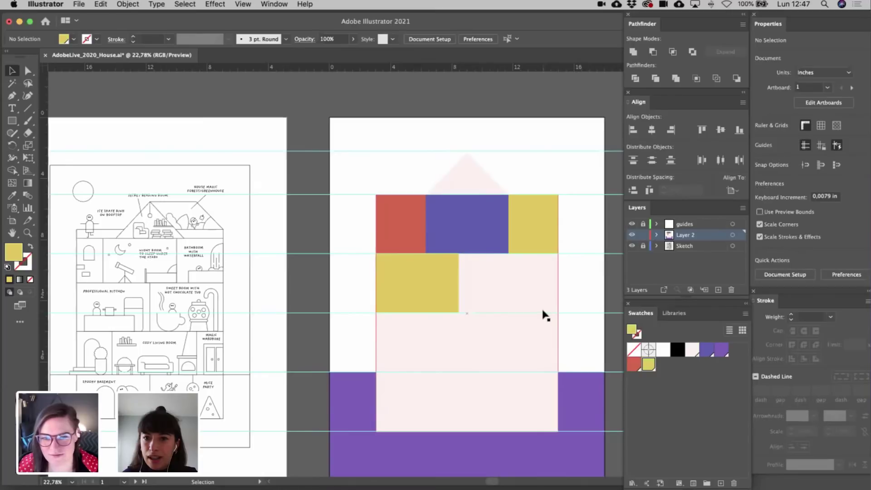
scroll(545, 314, up, 1)
scroll(546, 316, up, 2)
drag(369, 293, 499, 306)
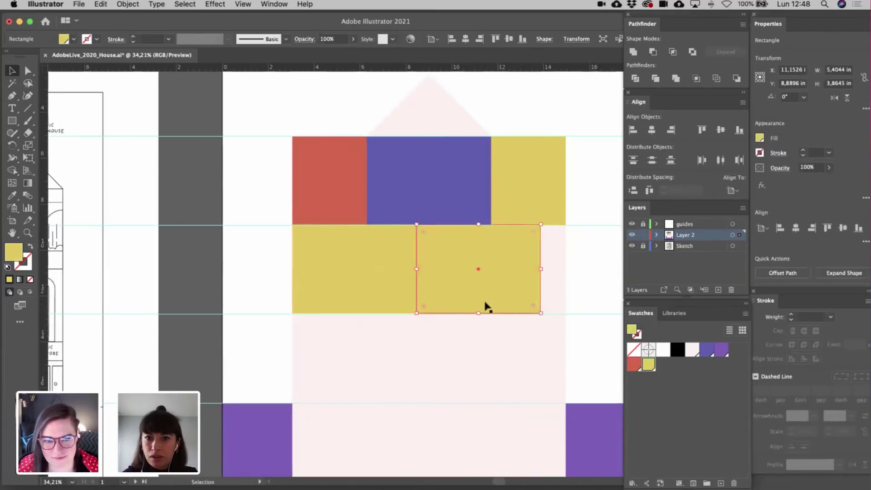
shift+click(380, 283)
drag(541, 269, 565, 269)
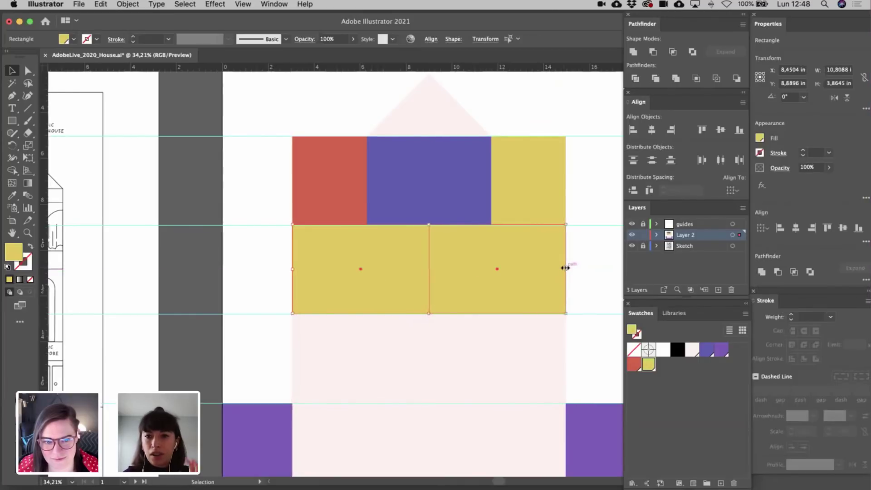
click(587, 270)
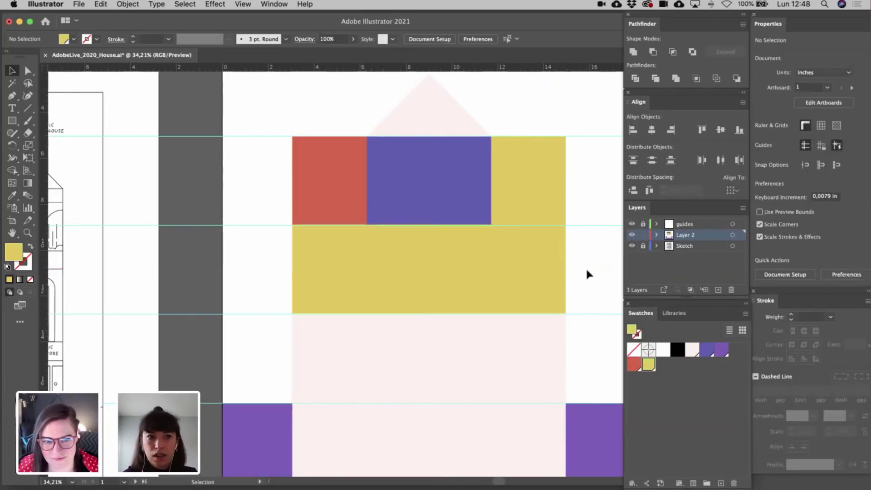
- Fill the right-hand room of the second floor row with the pale pink R=255 G=240 B=240 swatch
click(543, 283)
click(693, 350)
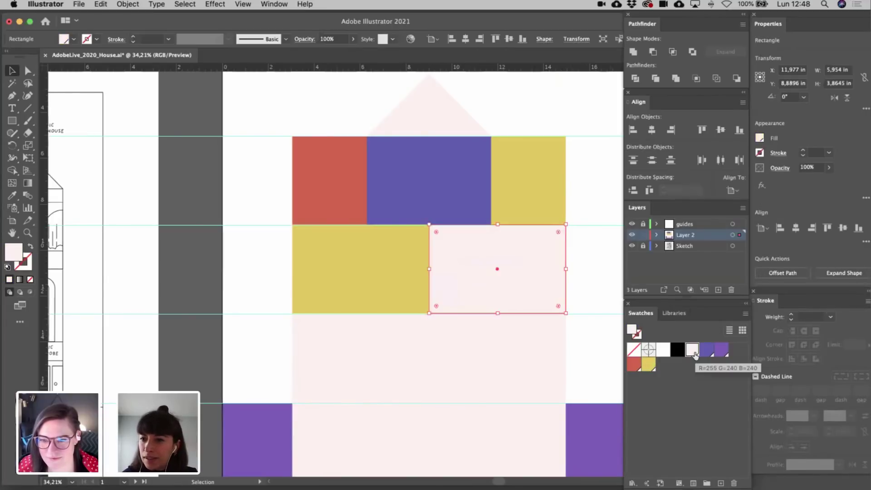
- Duplicate the top row's red, blue and yellow rooms straight down into the third floor row
click(584, 299)
scroll(584, 299, down, 5)
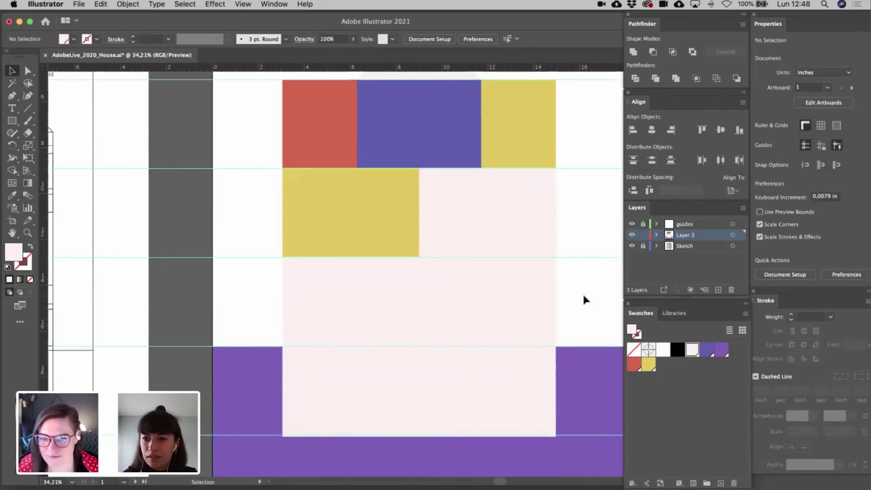
click(383, 201)
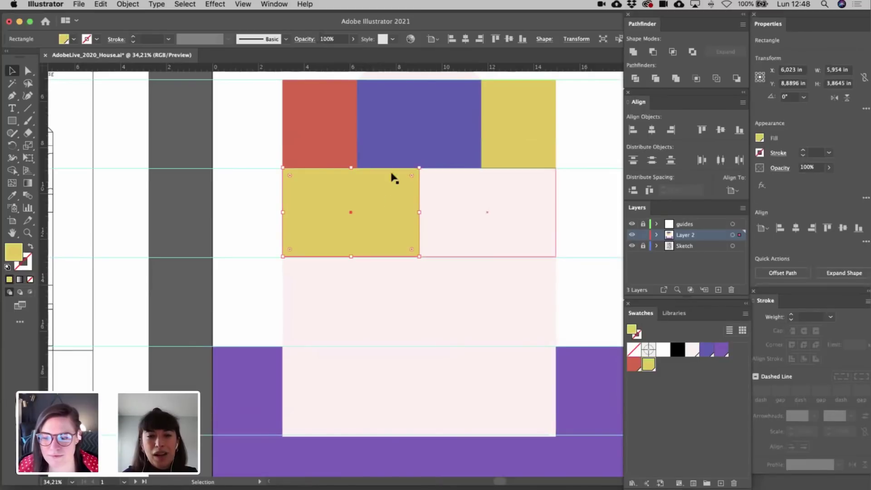
click(344, 154)
shift+click(391, 154)
shift+click(531, 156)
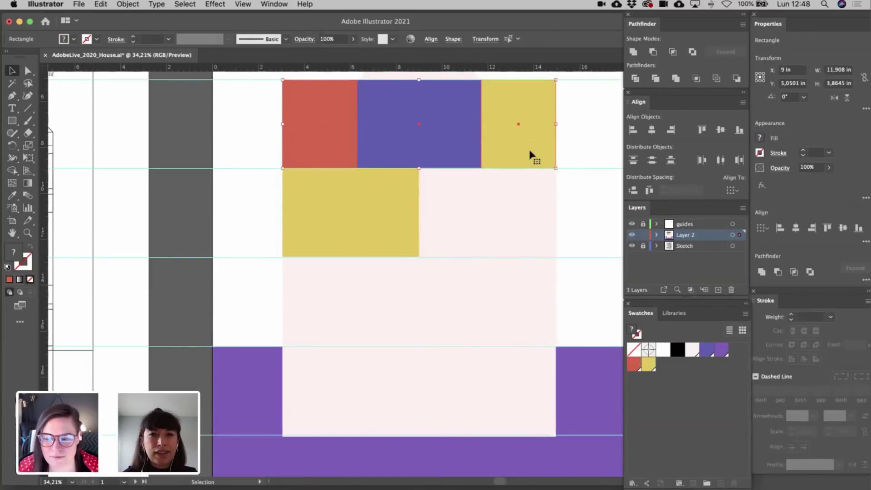
drag(527, 156, 526, 329)
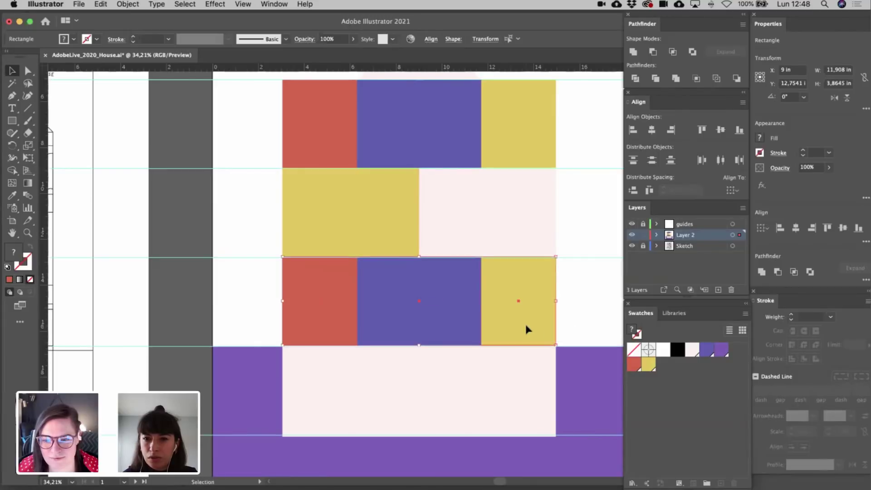
click(583, 322)
- Reselect the three copied rooms and nudge the row vertically to Y about 12.8 in so its upper edge sits on the guide
click(334, 272)
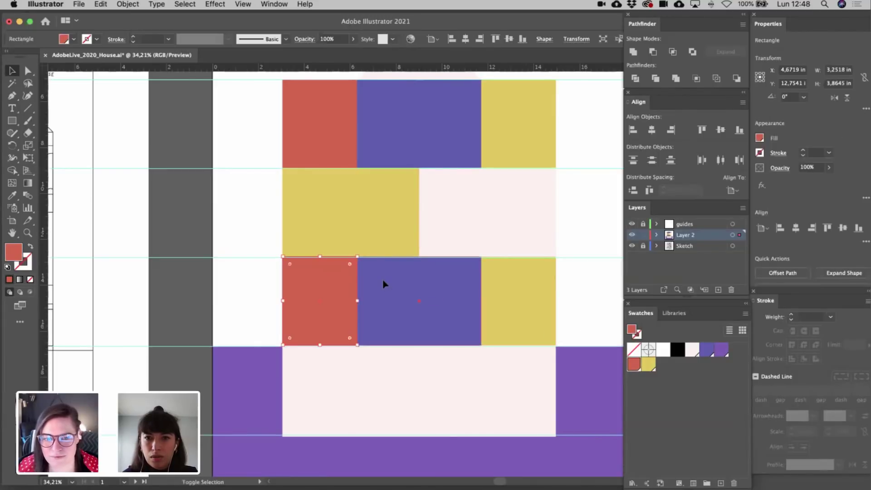
shift+click(385, 284)
shift+click(485, 289)
key(Down)
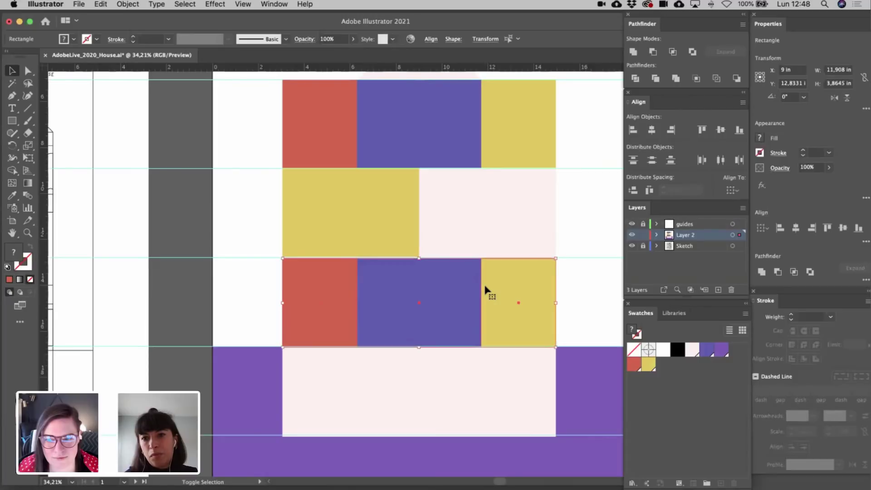
scroll(483, 282, up, 3)
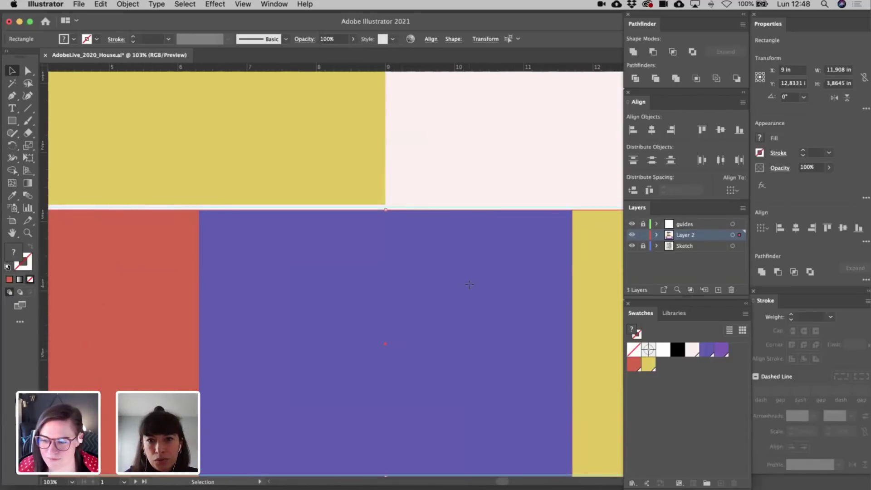
drag(470, 290, 468, 285)
scroll(434, 327, left, 5)
scroll(434, 328, up, 2)
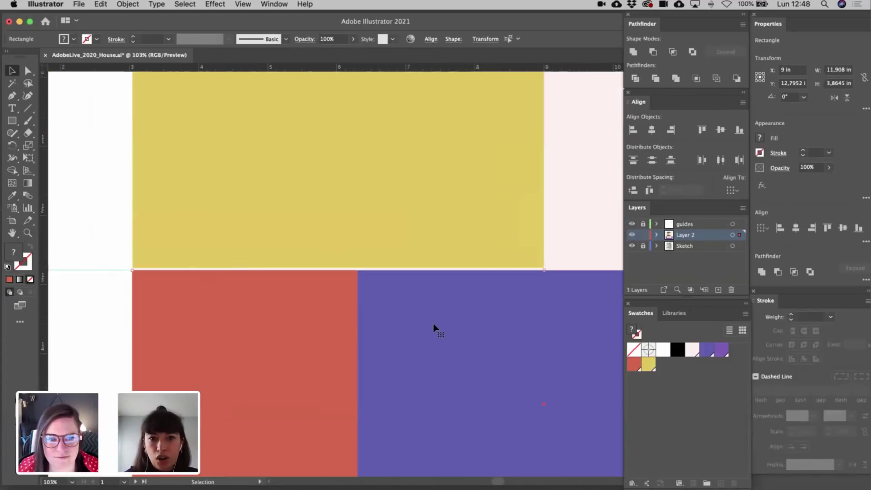
- Move the second row's yellow room down to Y about 8.93 in, closing the gap to the row below
click(325, 207)
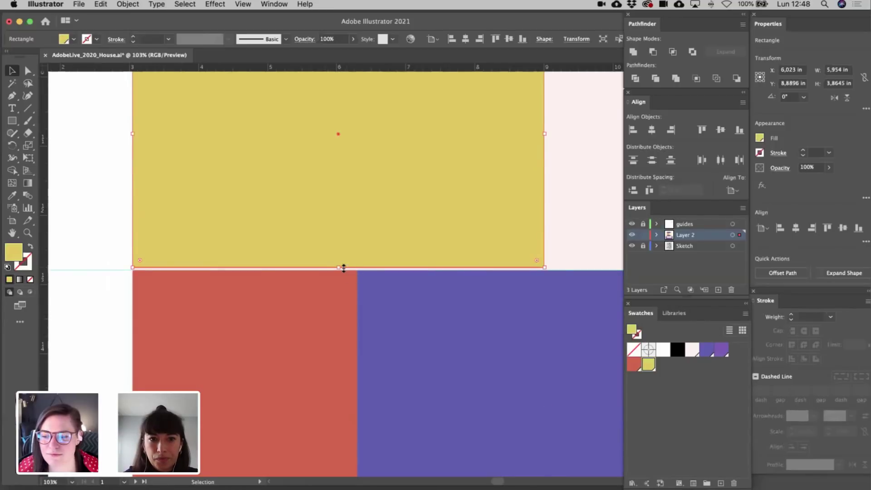
scroll(346, 270, up, 5)
scroll(343, 268, right, 8)
scroll(344, 268, up, 1)
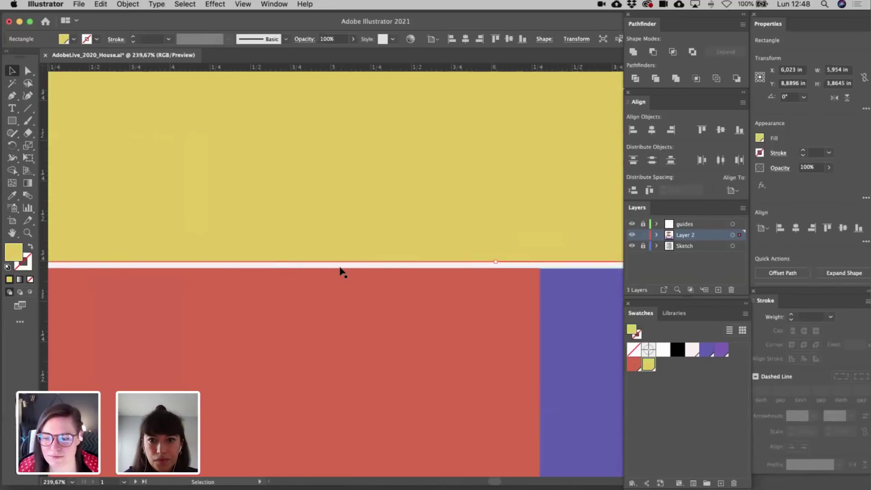
drag(476, 256, 476, 266)
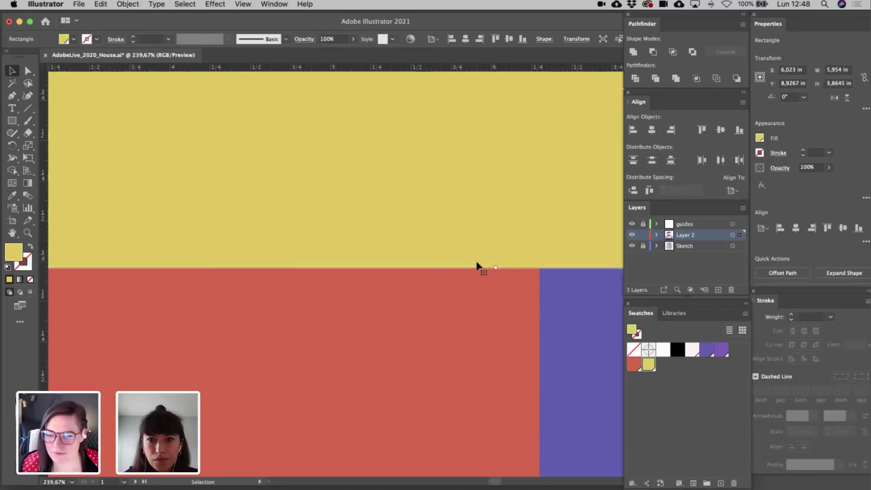
scroll(476, 266, down, 5)
click(166, 231)
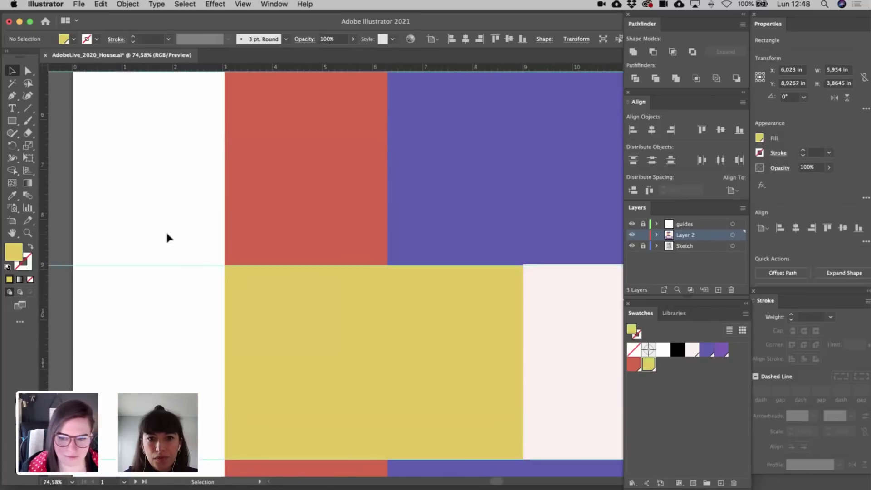
scroll(159, 245, down, 3)
click(379, 317)
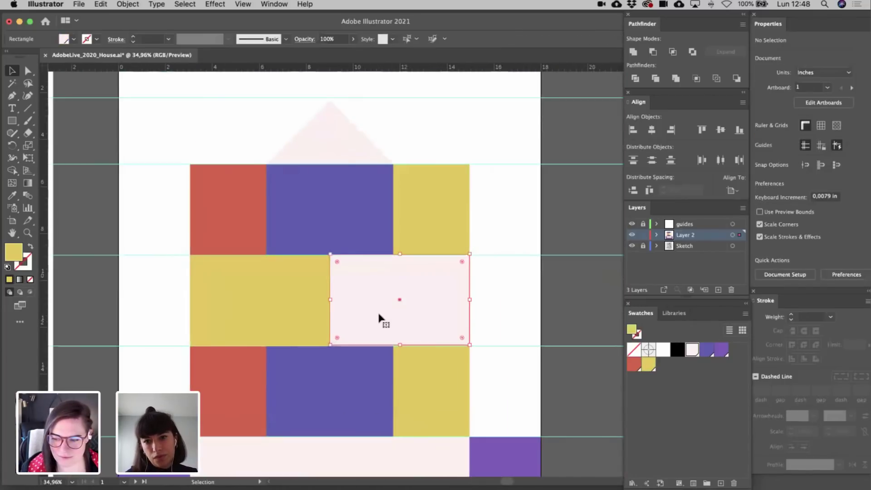
key(shift+super+a)
- Fill the third row's middle room with the red swatch and its left-hand room with the purple swatch
scroll(379, 317, down, 1)
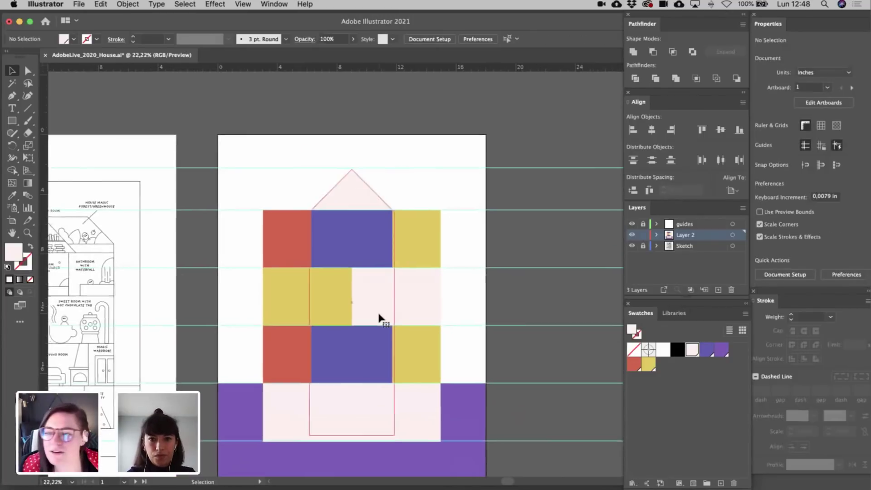
scroll(379, 318, up, 2)
click(383, 316)
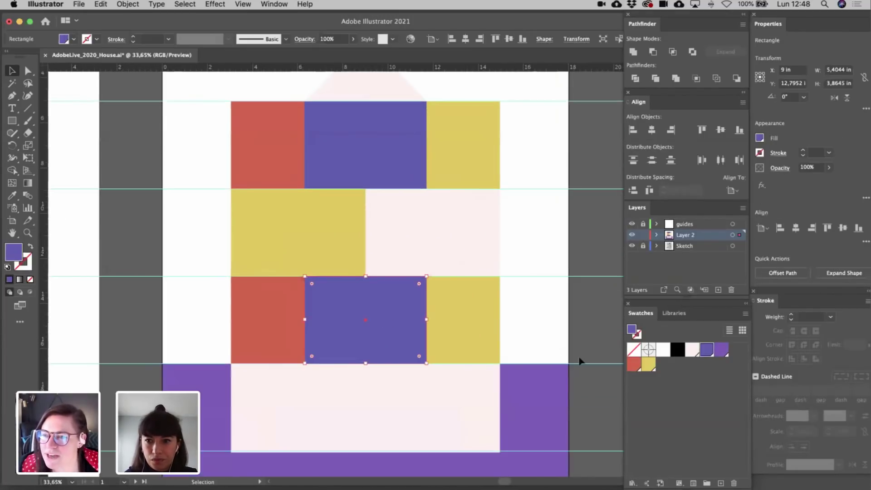
click(633, 364)
click(278, 332)
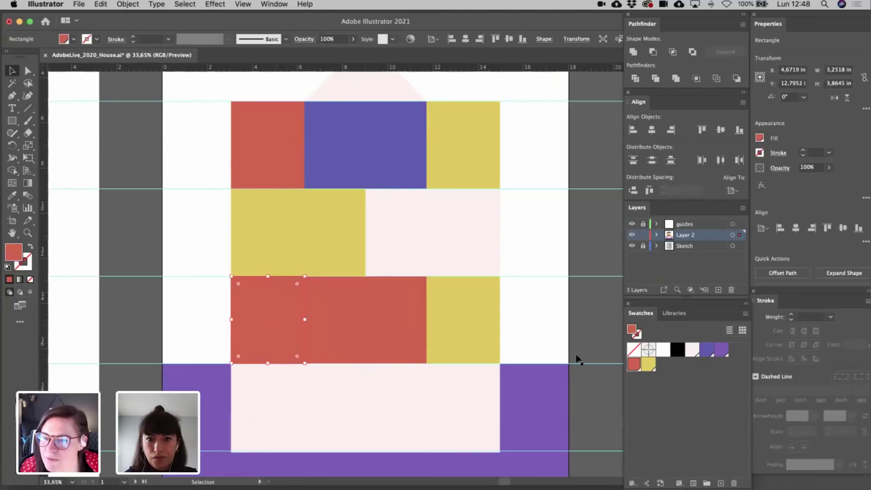
click(722, 350)
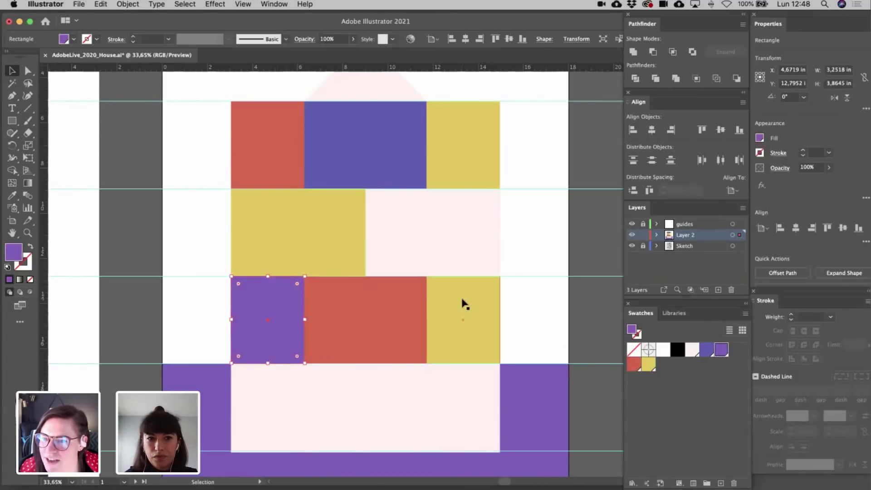
click(532, 319)
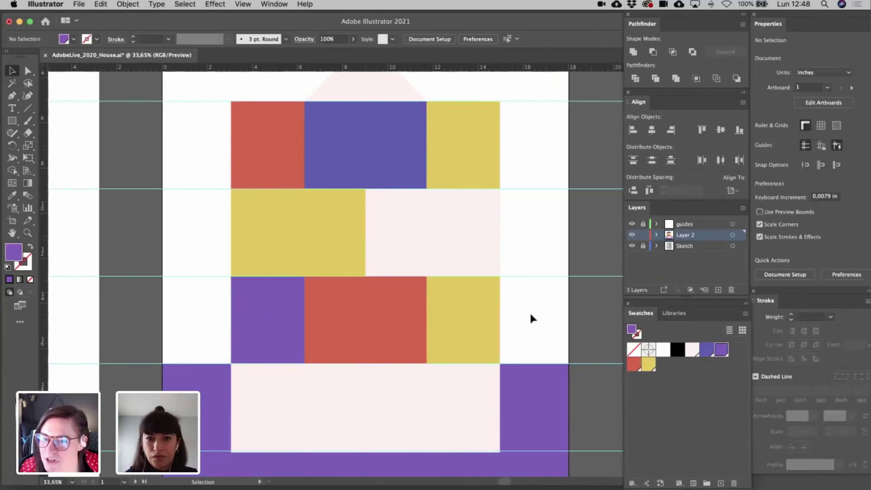
- Duplicate the red room into the right end of the basement row and fill the copy with the blue swatch
click(385, 399)
click(557, 314)
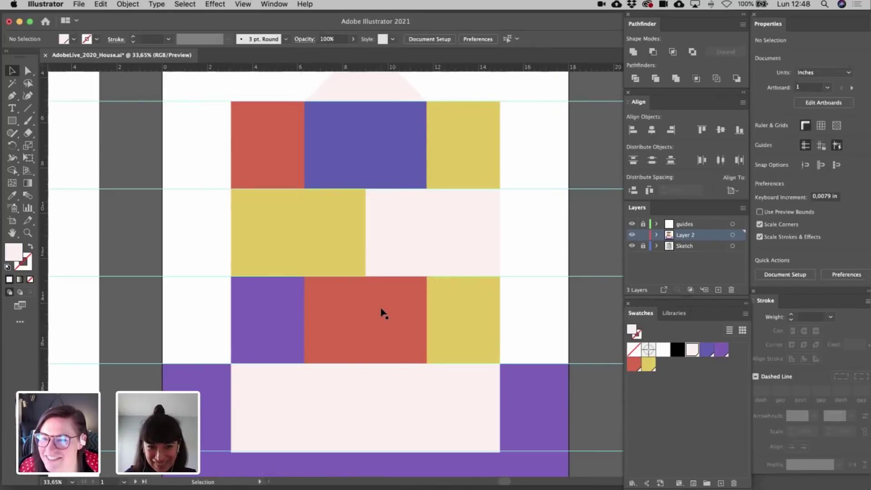
drag(381, 313, 454, 397)
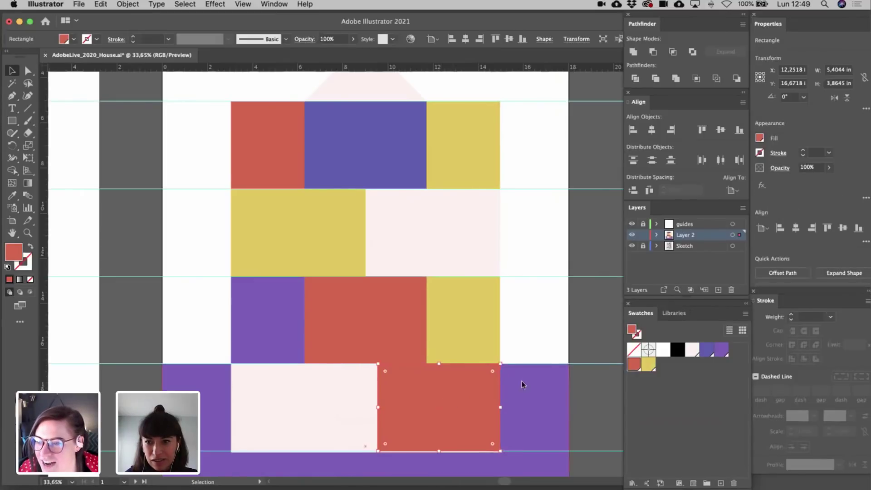
click(708, 350)
click(565, 327)
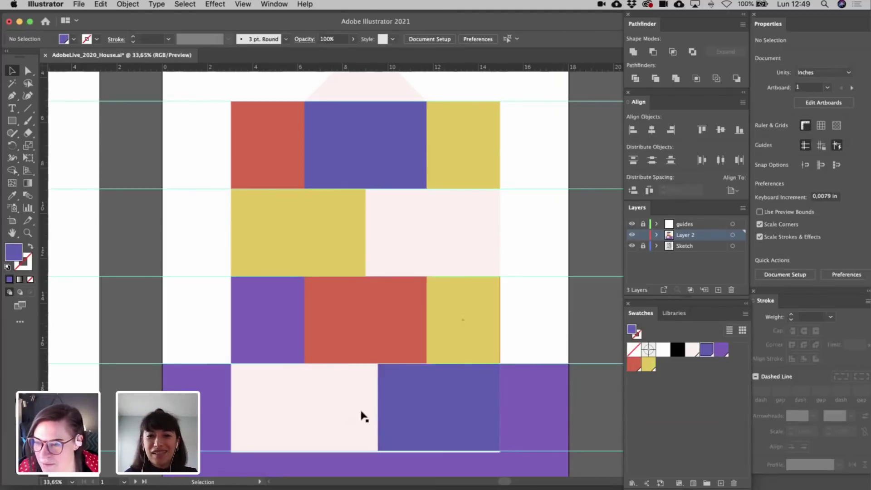
- Shorten the pale pink house body to about 15.49 in at the lowest guide and unite it with the roof shape
click(282, 431)
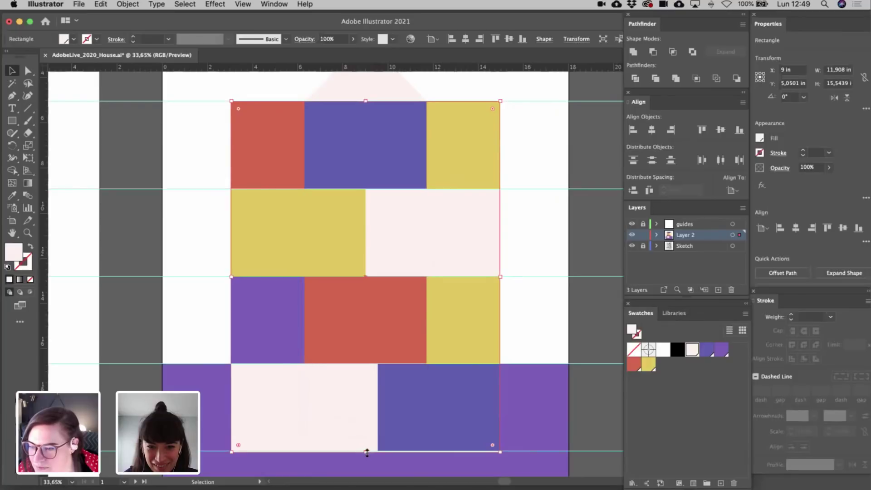
drag(366, 452, 367, 450)
scroll(364, 454, down, 3)
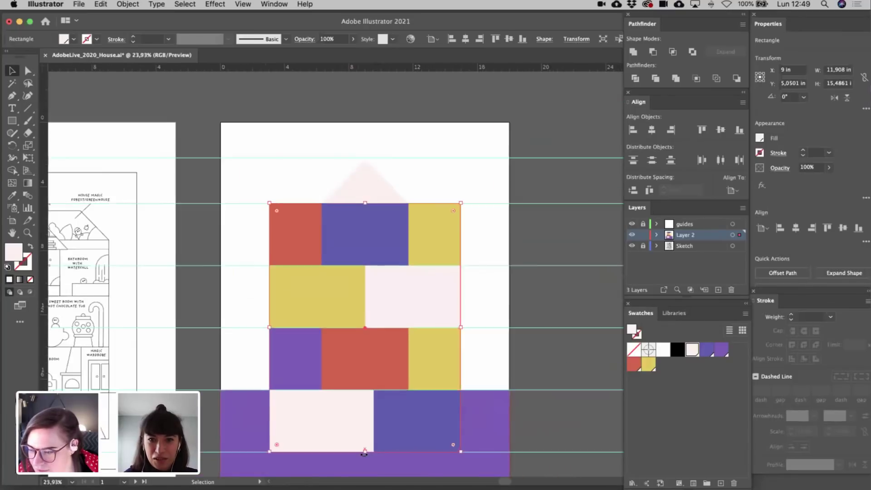
shift+click(365, 186)
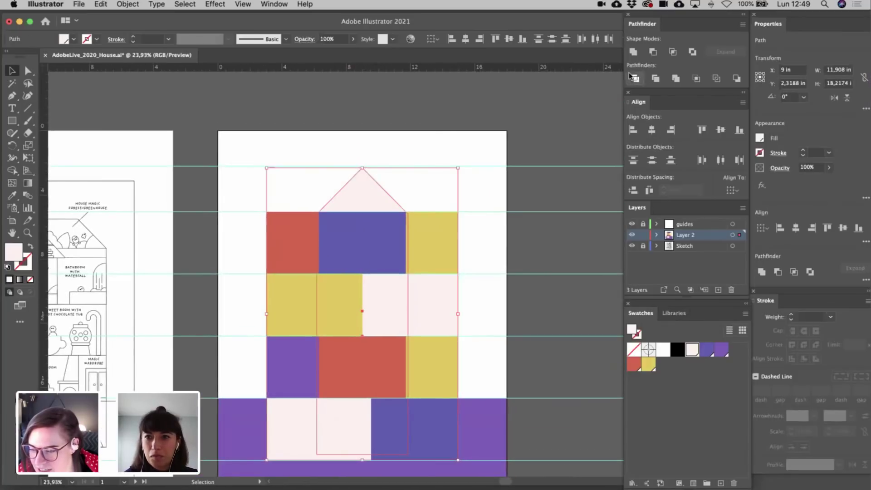
click(634, 52)
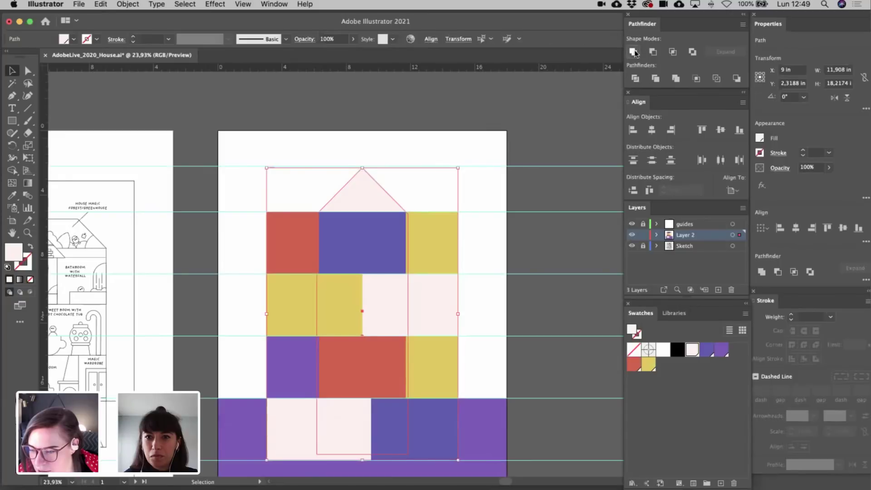
click(575, 261)
scroll(575, 262, down, 2)
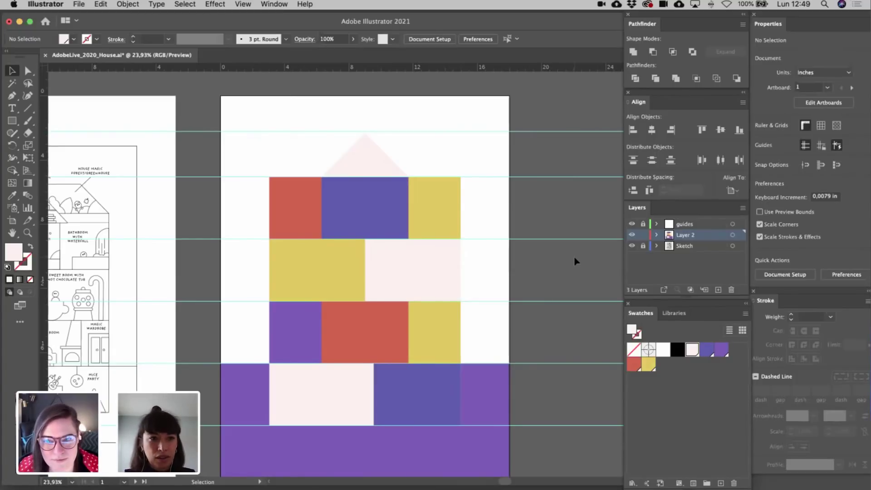
scroll(574, 256, left, 5)
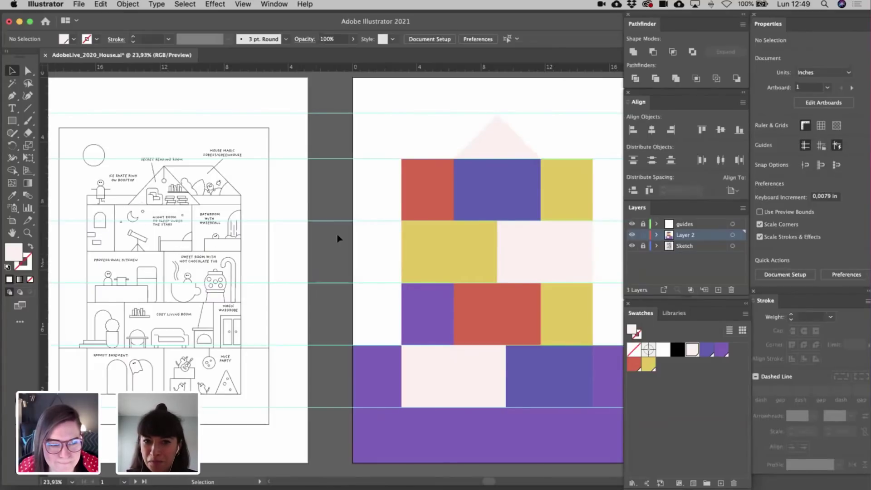
scroll(348, 241, right, 3)
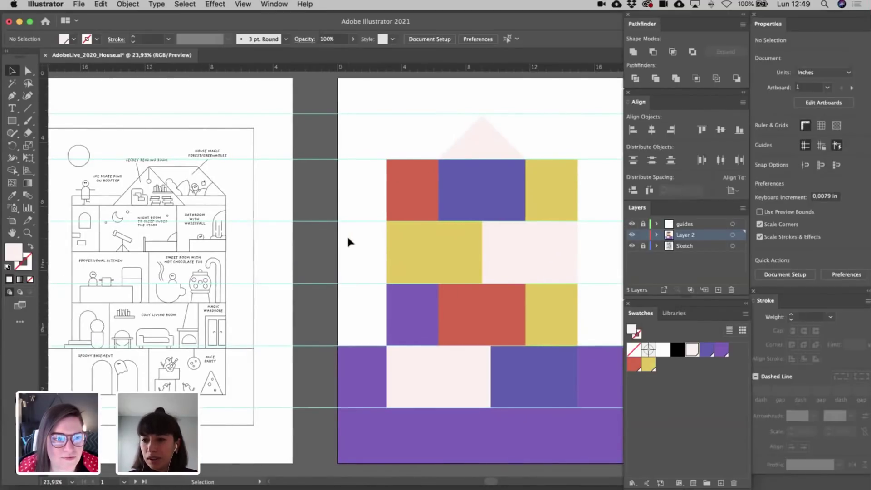
scroll(349, 241, left, 2)
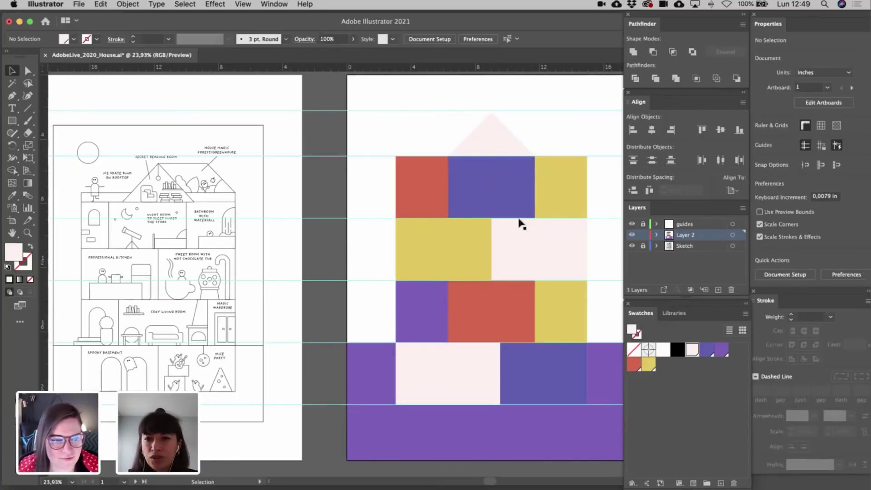
scroll(606, 242, right, 5)
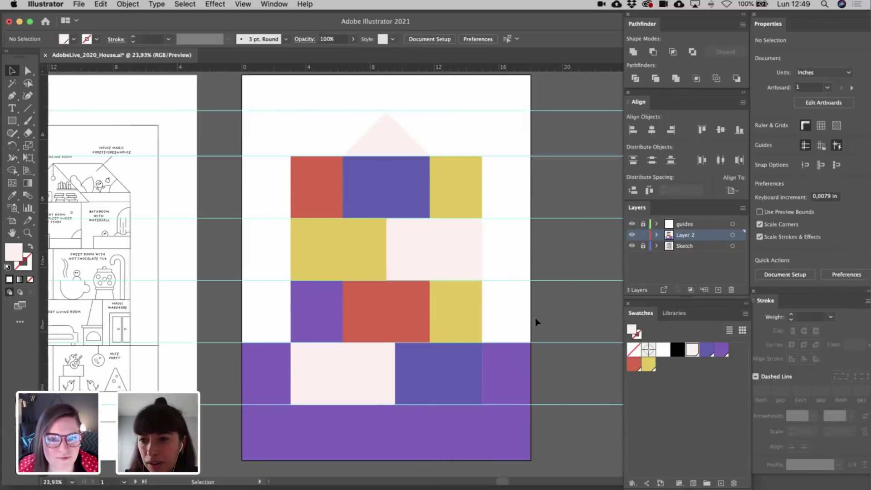
- Edit the global yellow swatch to R=249 G=207 B=74 with the preview turned on
double_click(650, 369)
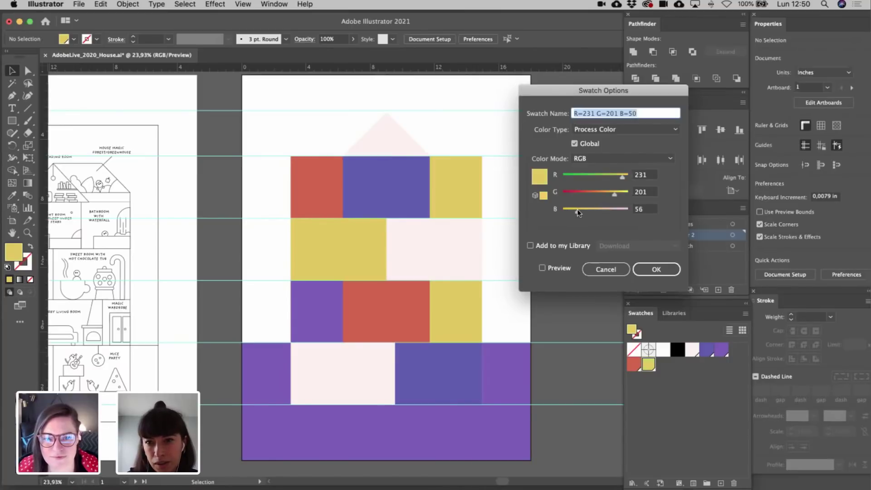
drag(575, 210, 579, 210)
click(568, 268)
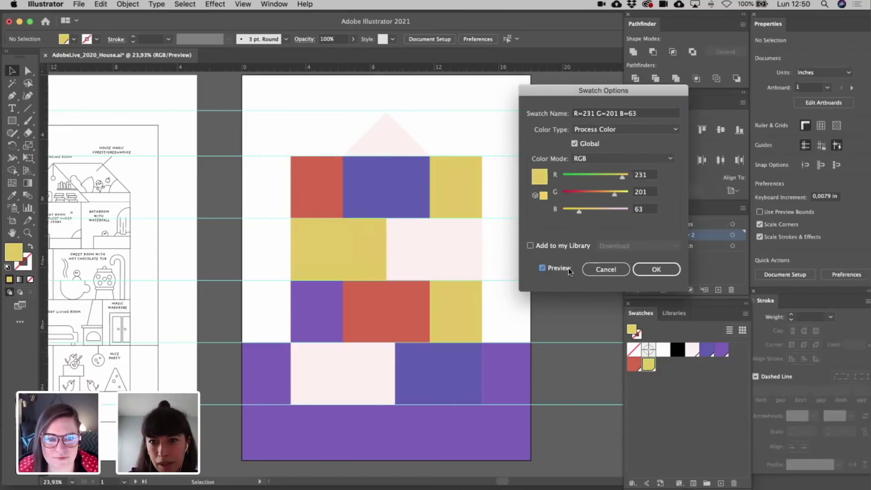
drag(624, 176, 626, 175)
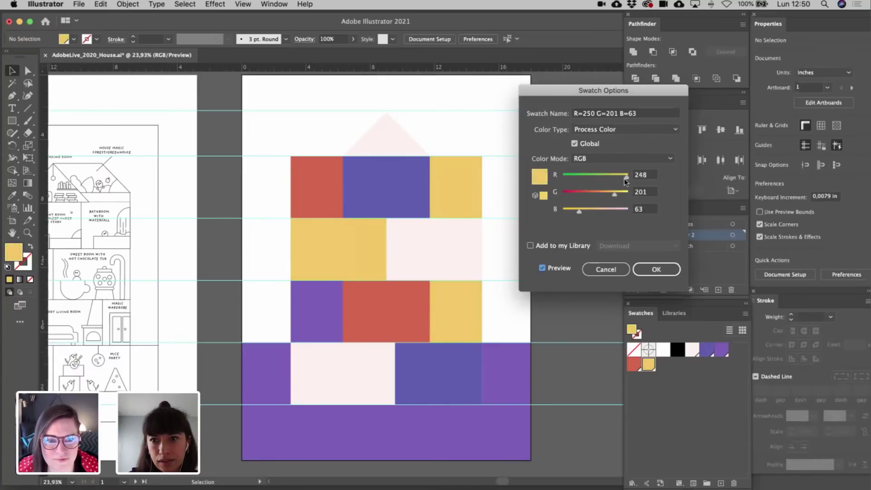
click(625, 178)
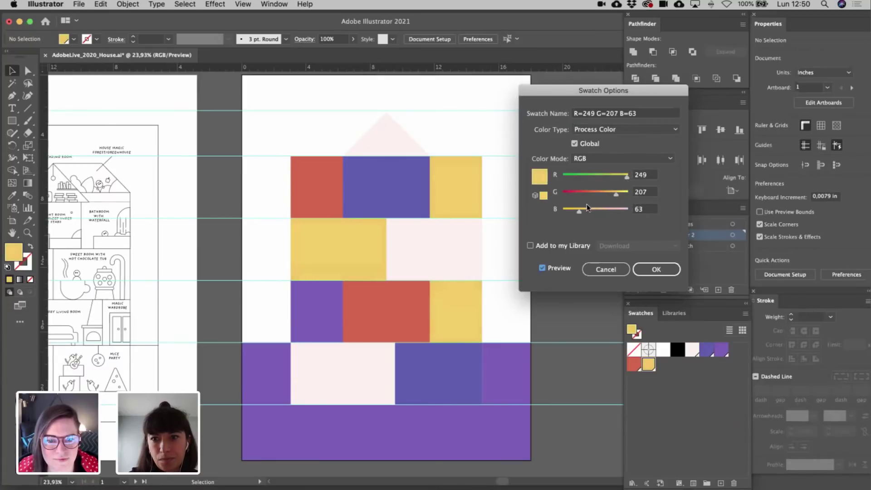
drag(580, 209, 583, 209)
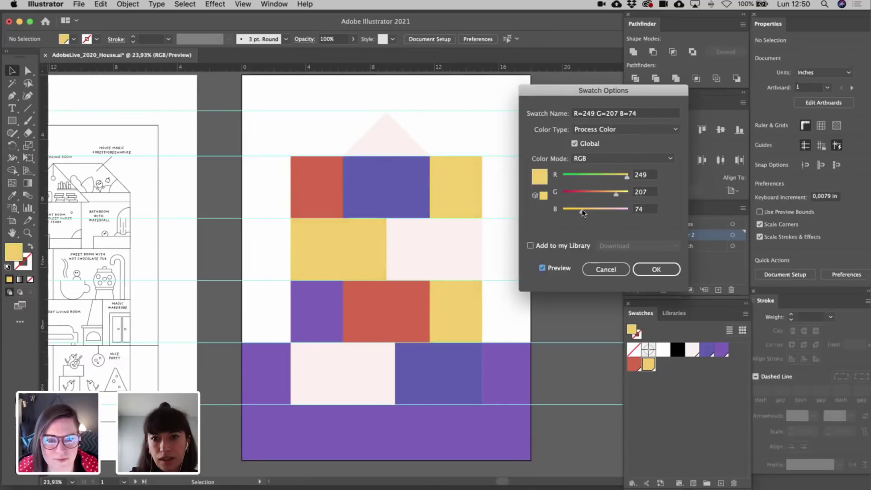
click(654, 271)
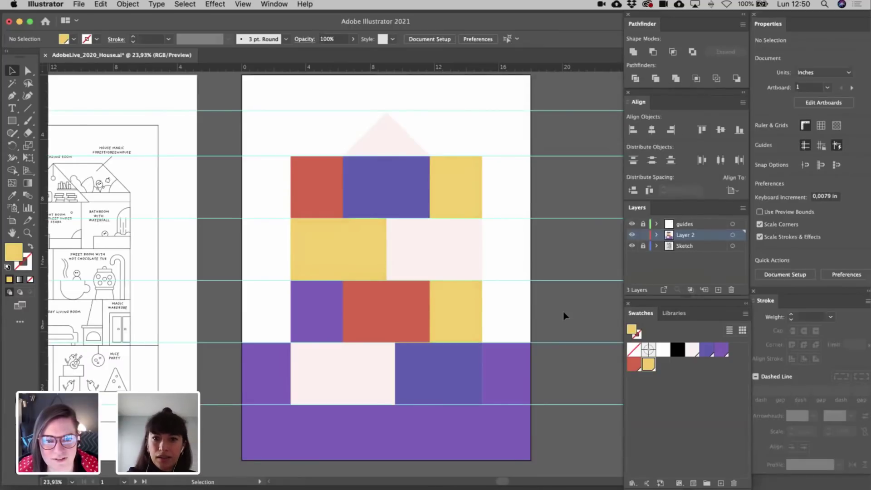
- Edit the global red swatch to R=226 G=100 B=59
scroll(564, 317, right, 2)
double_click(634, 364)
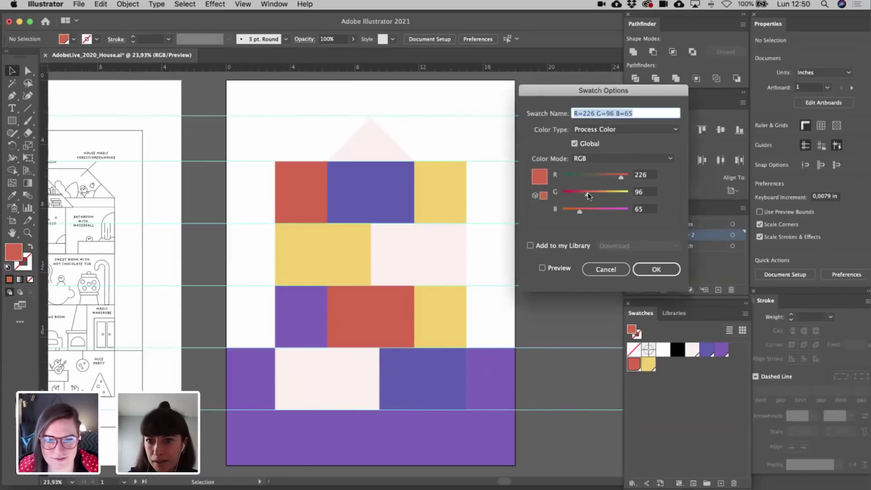
drag(580, 211, 589, 194)
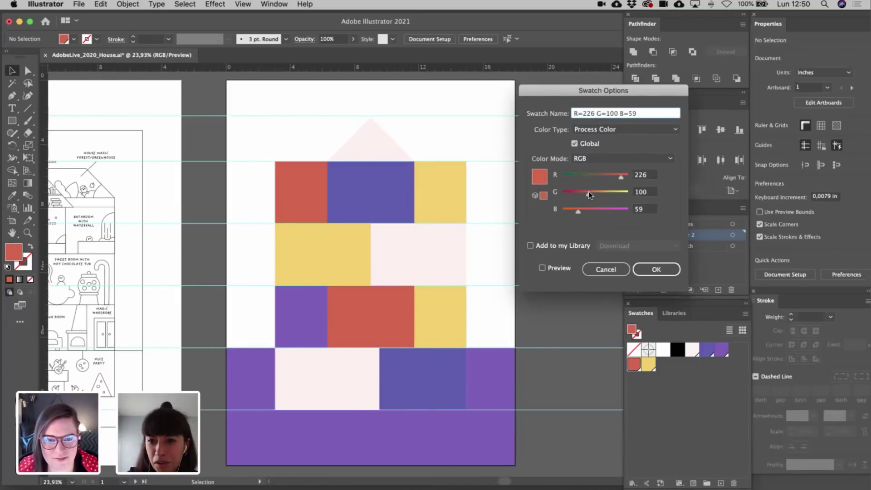
click(656, 269)
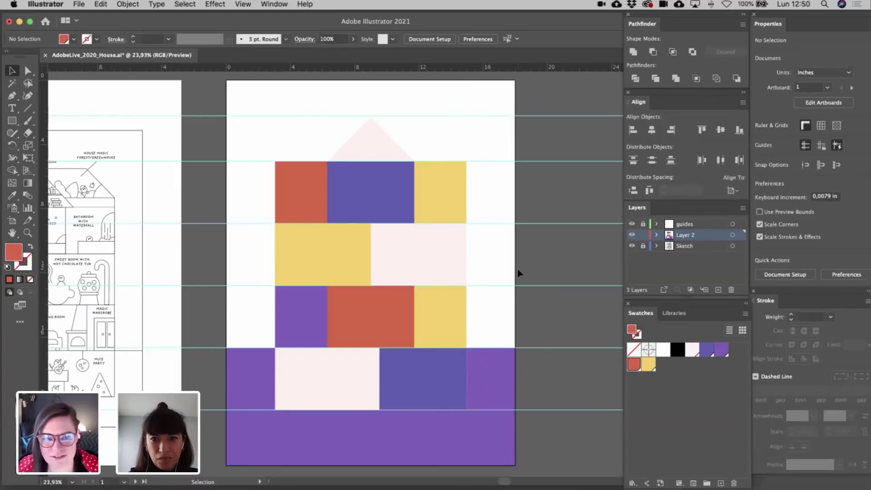
- Hide the guides layer to see the house blocks beside the sketch without guide lines
scroll(520, 273, down, 1)
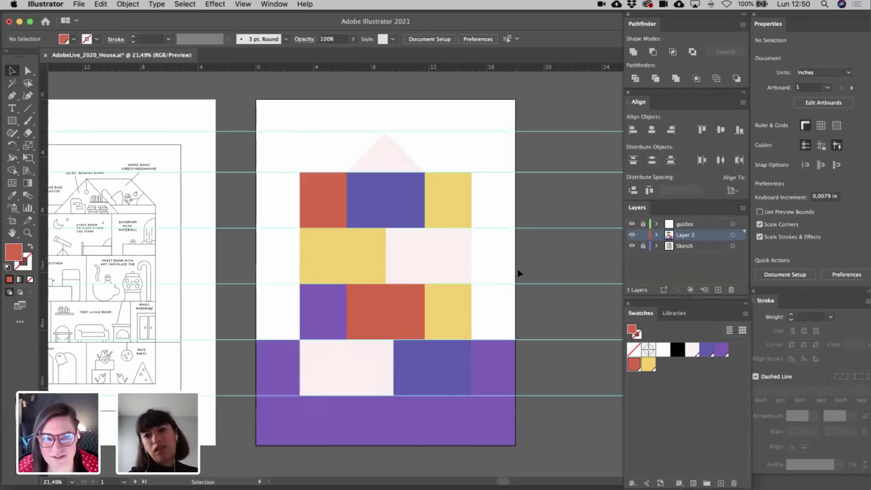
click(633, 224)
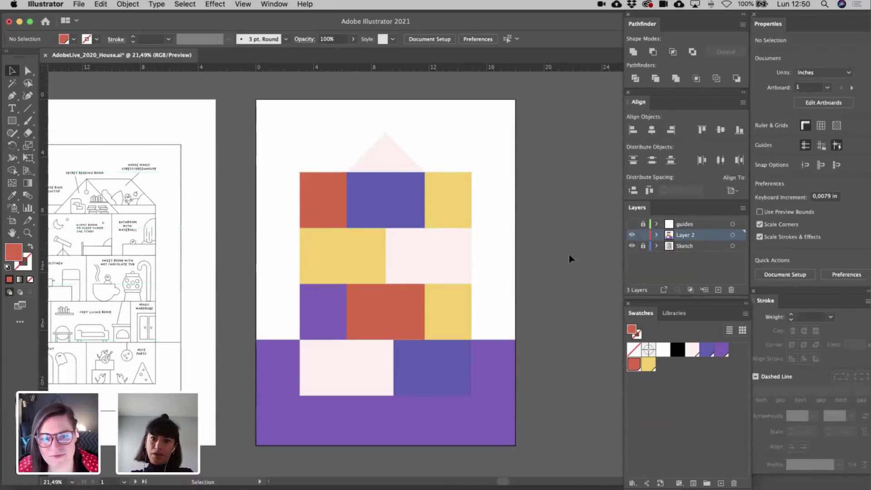
scroll(570, 260, left, 5)
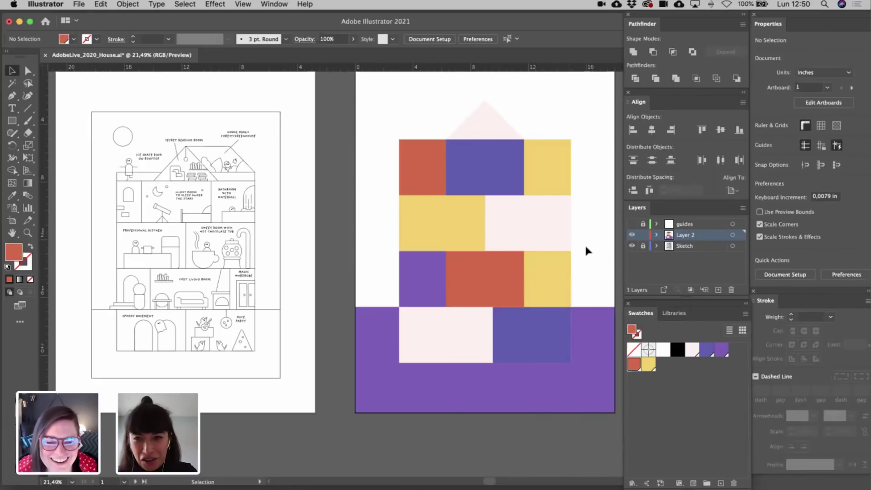
- Examine the roof and the upper-floor rooms of the coloured house, comparing them with the sketch
scroll(584, 245, up, 3)
scroll(585, 245, up, 4)
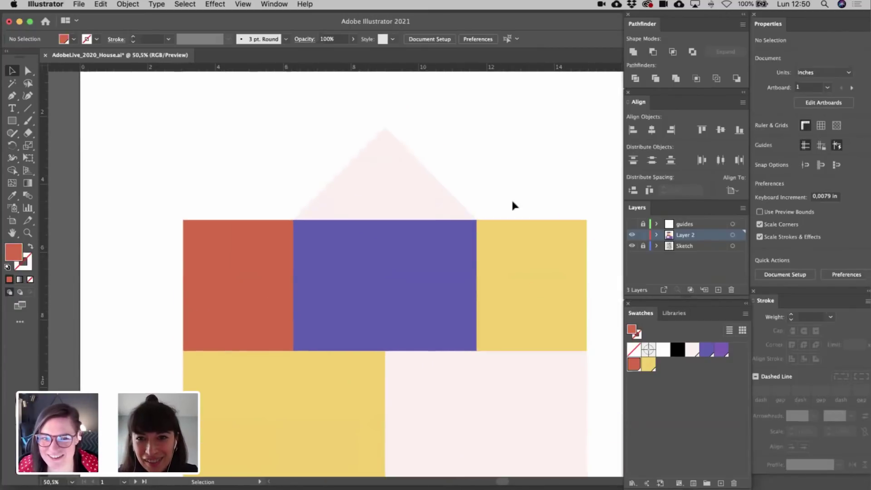
scroll(513, 206, up, 5)
scroll(511, 198, up, 1)
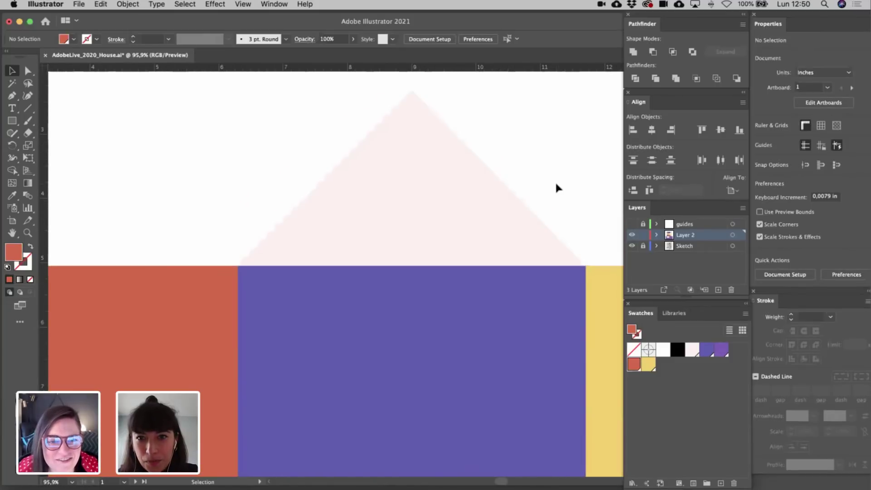
scroll(556, 184, up, 2)
scroll(556, 184, down, 1)
scroll(557, 187, down, 1)
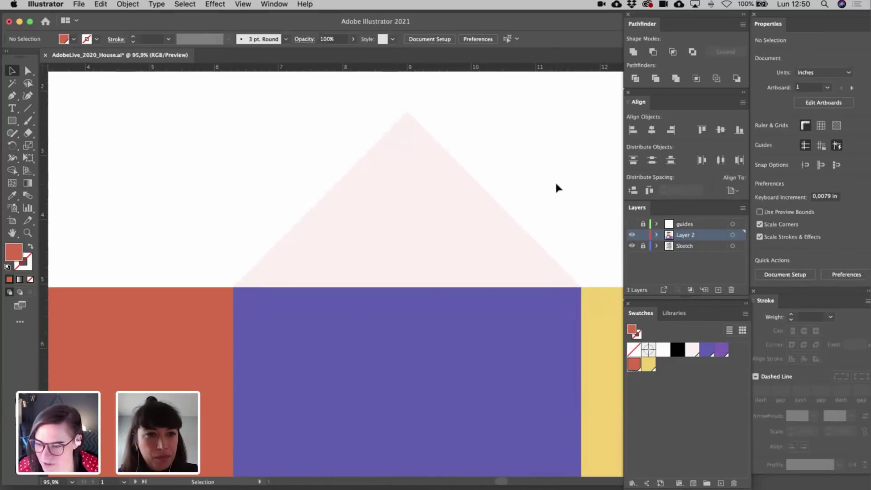
scroll(557, 187, down, 5)
scroll(557, 187, right, 2)
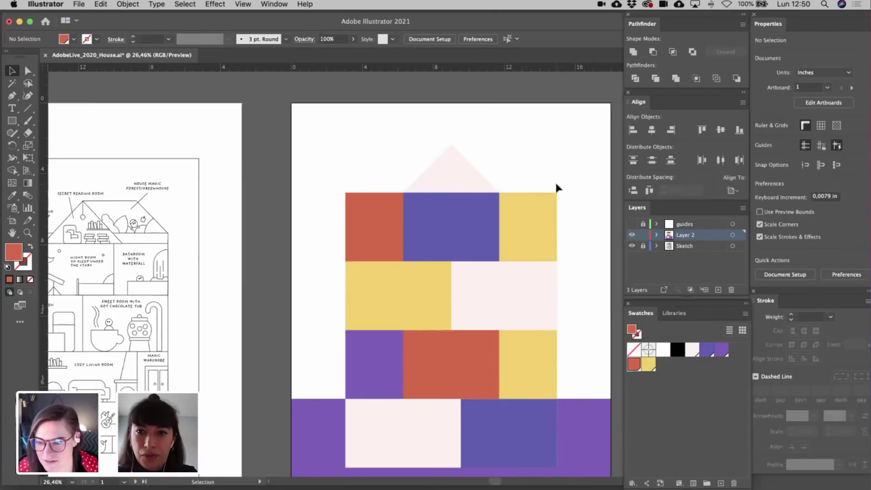
scroll(556, 186, up, 3)
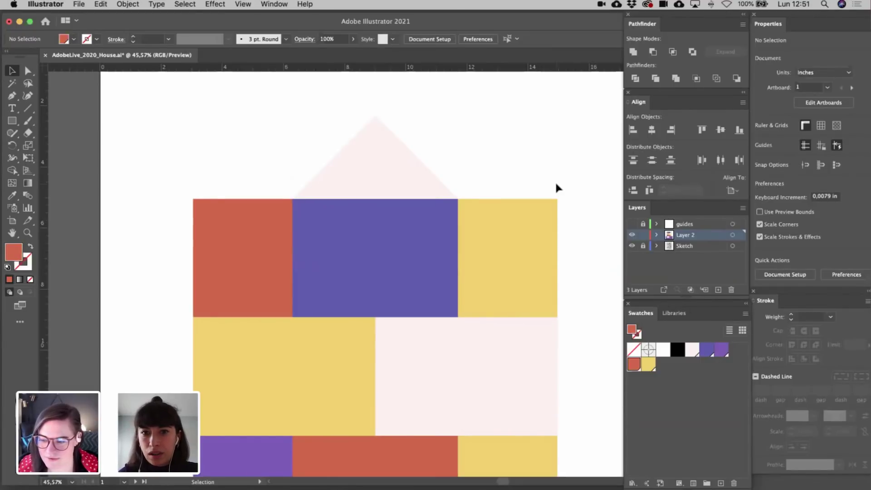
scroll(556, 184, left, 5)
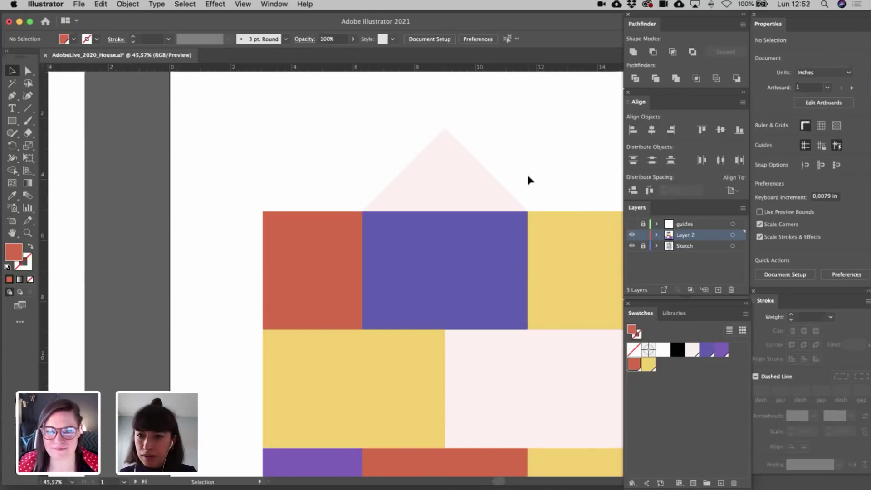
scroll(527, 179, right, 3)
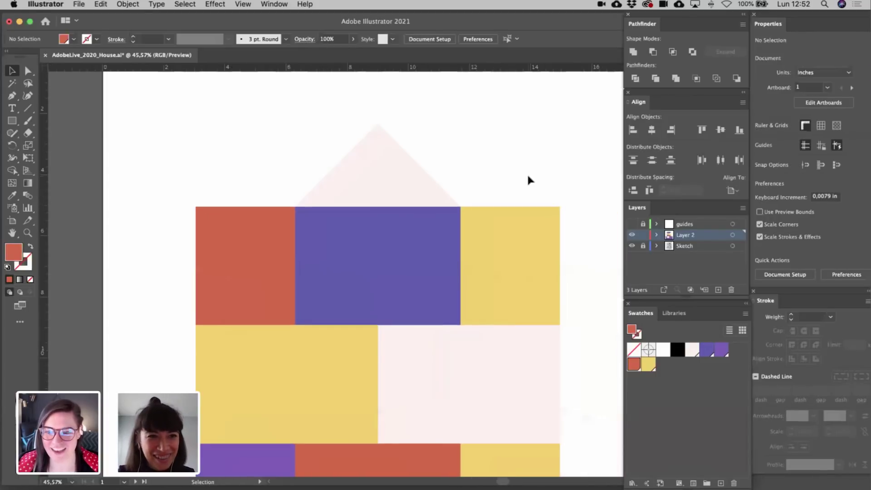
scroll(527, 173, left, 4)
scroll(527, 173, up, 1)
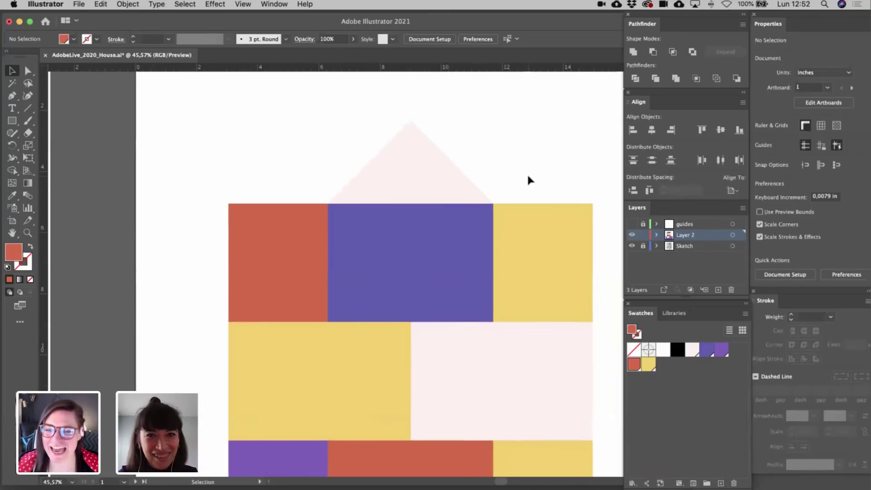
- Draw a sun circle about 1.55 in wide in the sky to the upper left of the house and fill it with the yellow swatch
drag(12, 121, 49, 146)
scroll(257, 136, up, 2)
scroll(257, 136, right, 1)
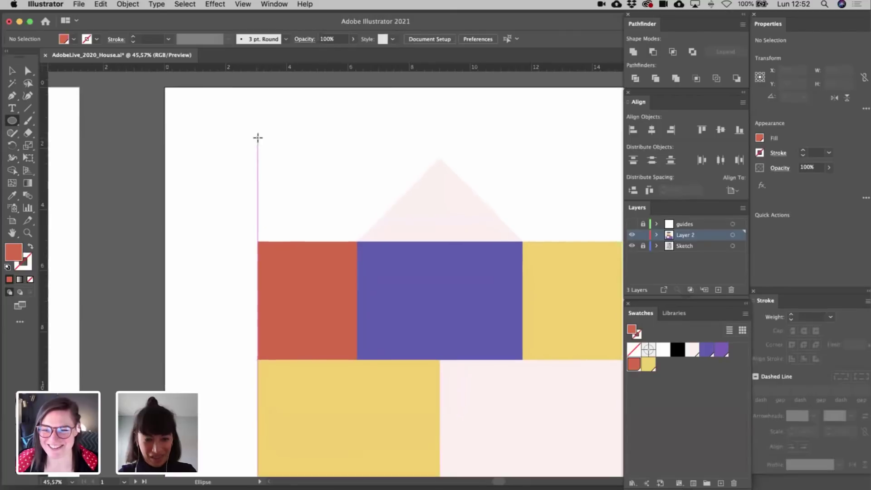
mouse_move(260, 159)
mouse_down()
mouse_move(281, 182)
mouse_move(251, 164)
mouse_up()
key(v)
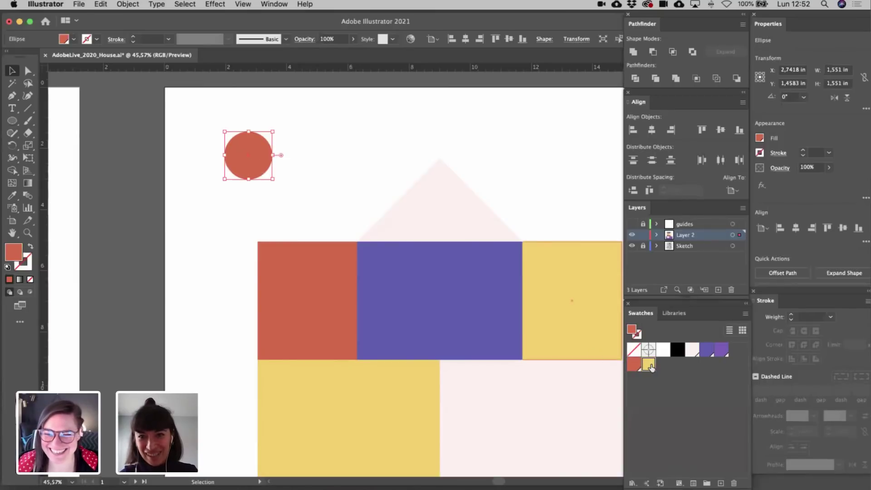
click(649, 364)
click(377, 156)
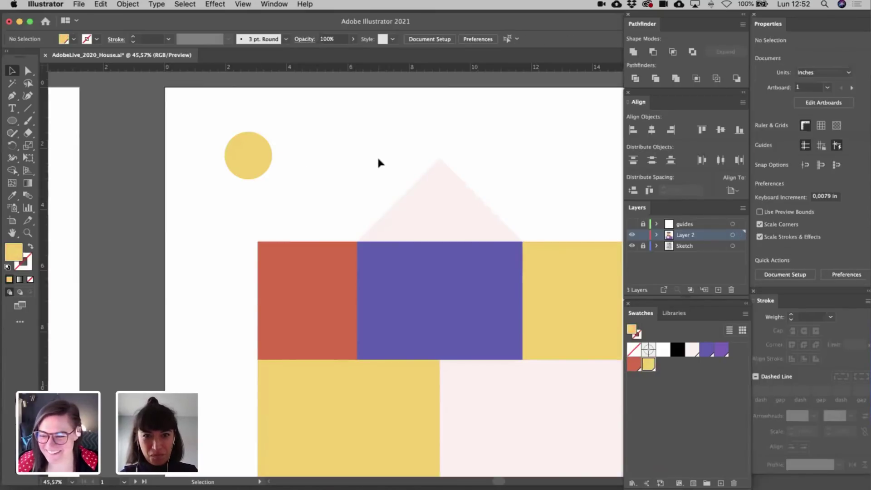
- Enlarge the yellow sun circle slightly outward from its upper-left corner
click(266, 159)
drag(224, 133, 218, 125)
click(316, 156)
- Draw a rectangle about 5.95 by 2.73 in from the roof peak to the house's right edge and send it behind the pink roof
scroll(316, 156, right, 5)
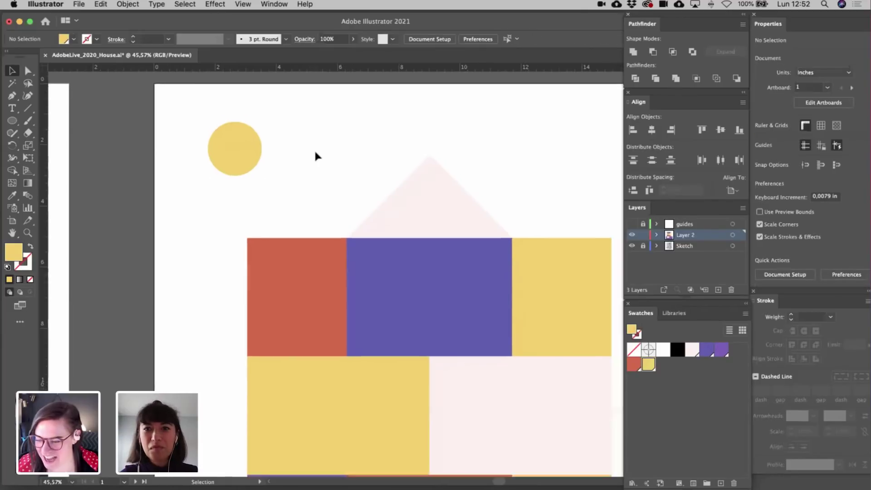
drag(12, 120, 97, 121)
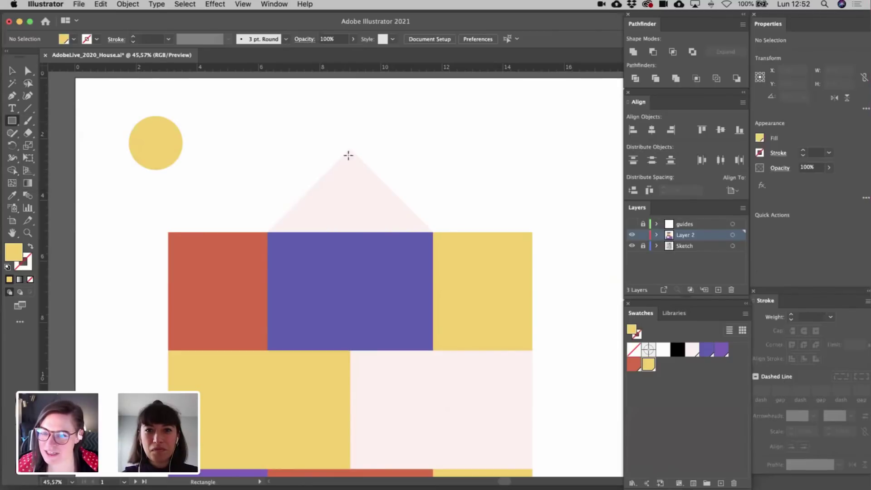
drag(352, 148, 532, 232)
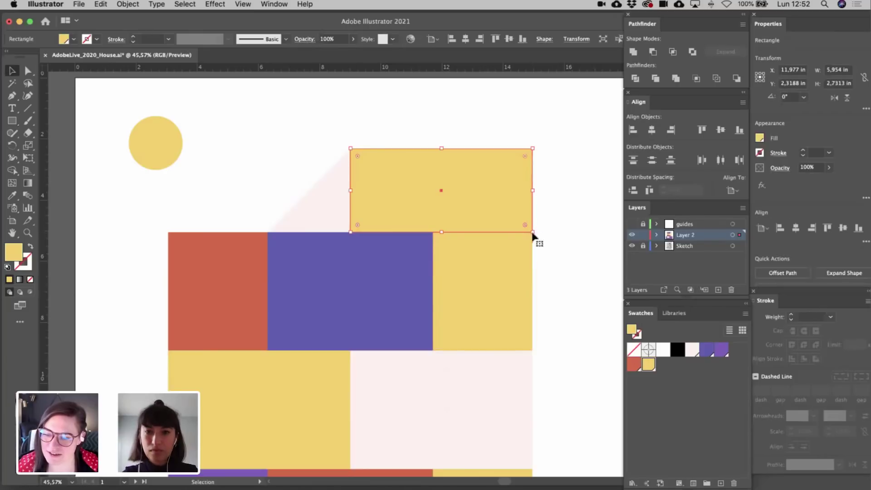
key(super+bracketleft)
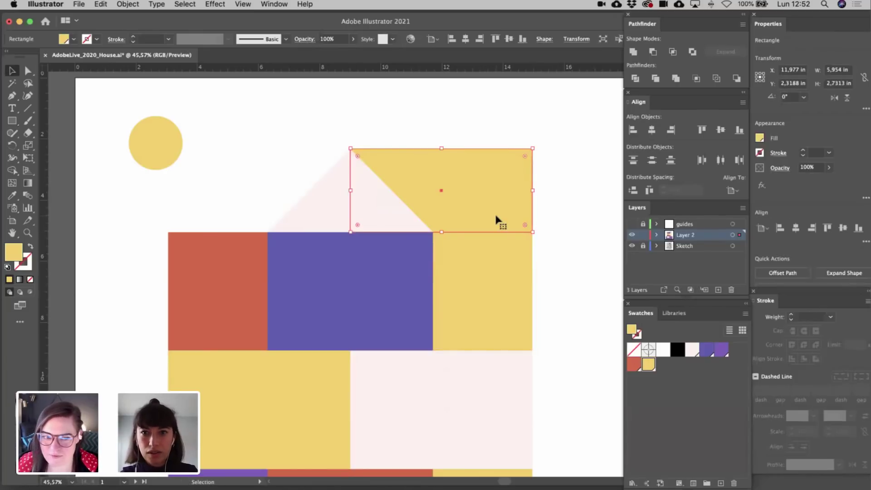
- Move the rectangle's upper-right anchor point inward to X 11.977 in to slant the roof side, and fill the shape with the red swatch
key(a)
click(533, 149)
drag(534, 149, 443, 150)
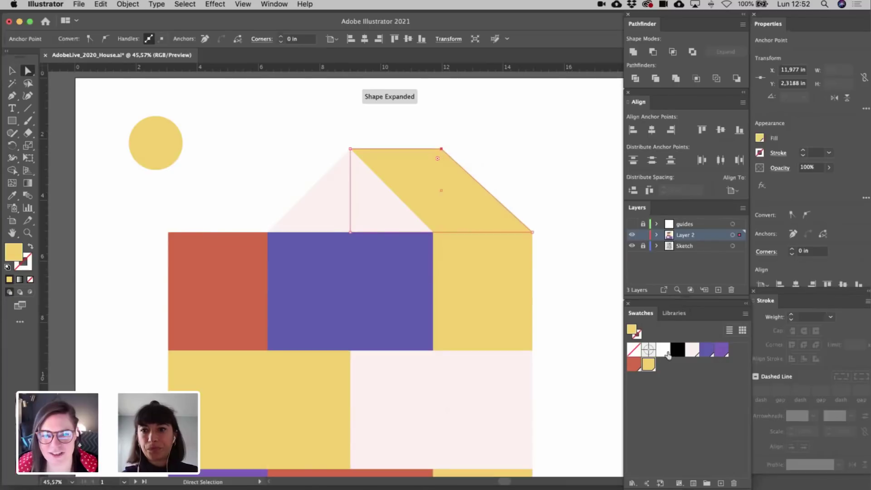
click(634, 364)
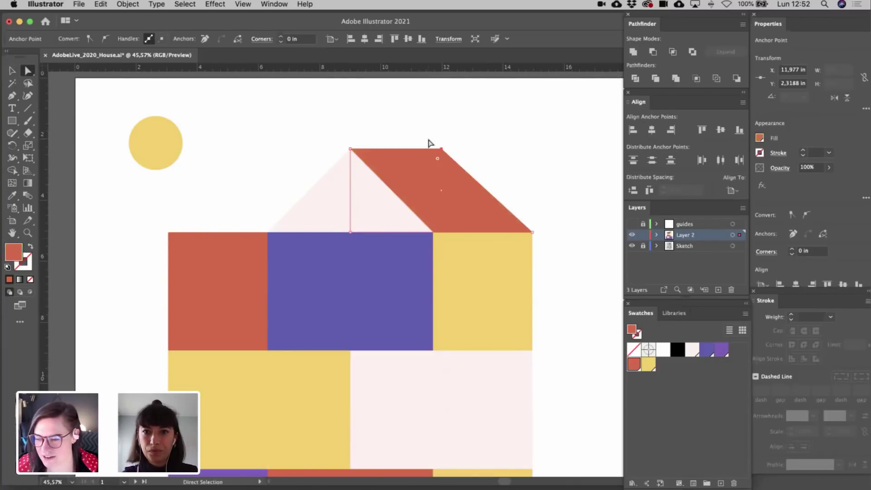
- Nudge the red roof's upper-right anchor point right to X 12.135 in to refine its slope, leaving the shape deselected
key(Right)
key(Right)
key(Right)
key(Right)
key(Right)
key(Right)
key(Right)
key(Right)
key(Right)
key(Right)
key(Right)
key(Right)
key(Right)
key(Right)
key(Right)
key(Right)
key(Right)
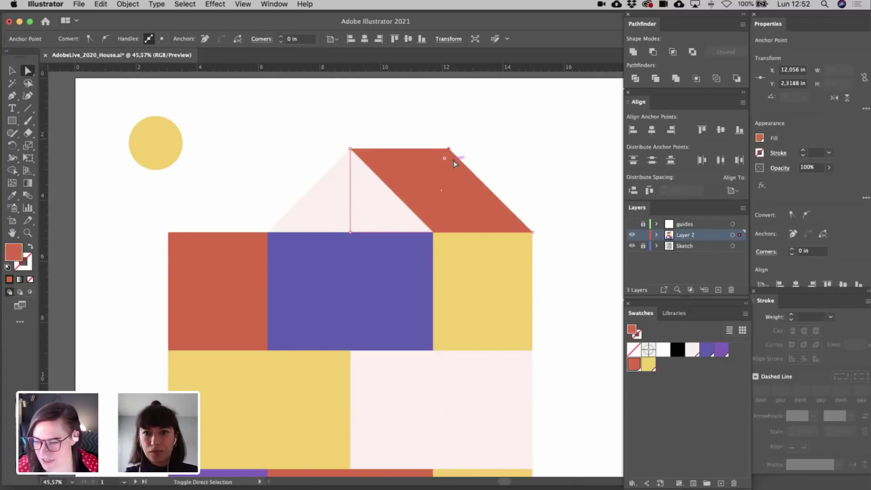
key(Left)
key(Left)
key(Left)
key(Left)
key(Left)
key(Left)
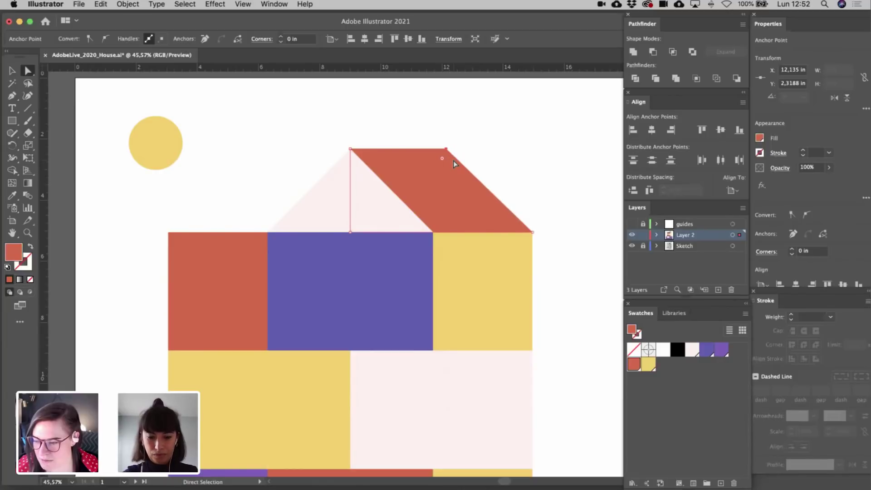
key(v)
click(505, 158)
key(super+minus)
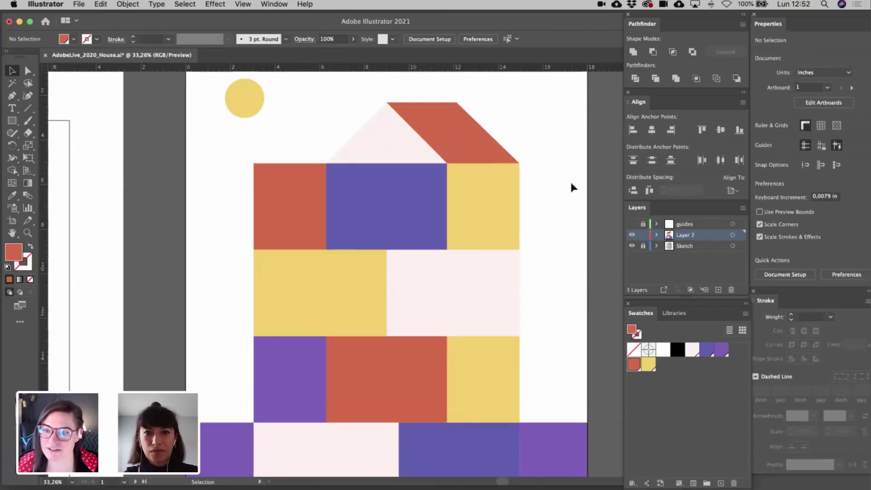
scroll(570, 188, up, 3)
scroll(570, 188, left, 3)
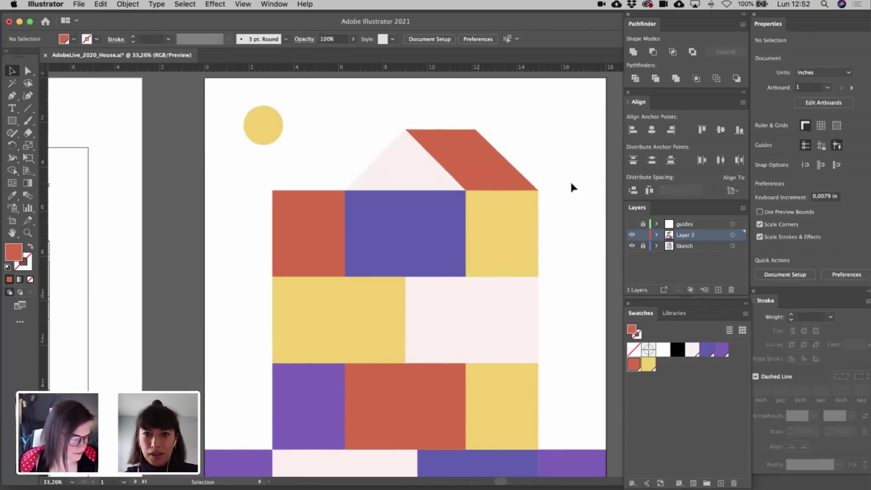
scroll(573, 182, up, 2)
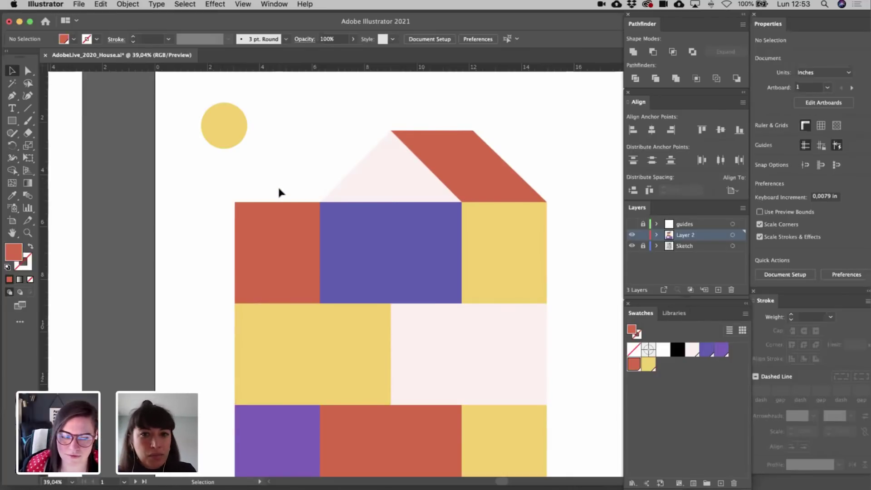
scroll(278, 192, up, 2)
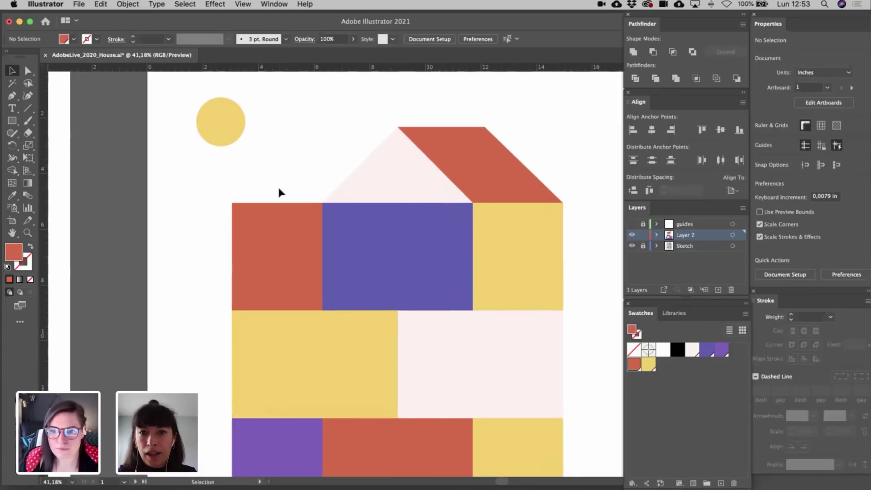
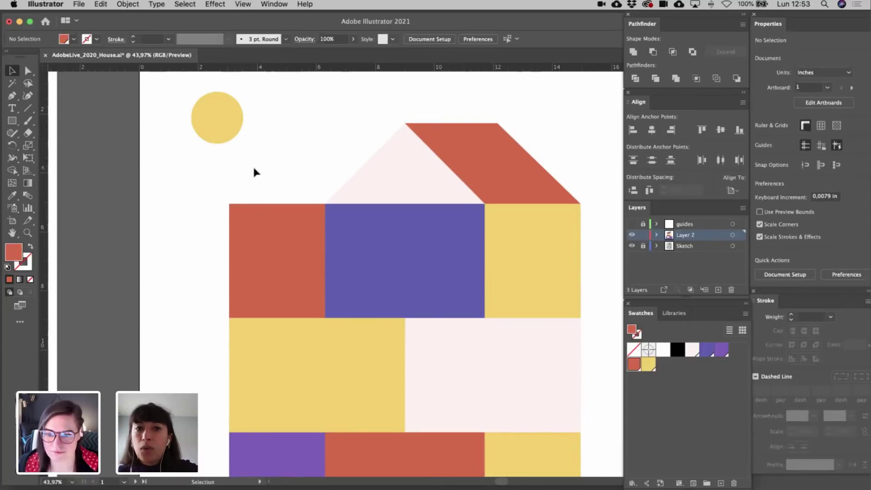
- Draw a small red square about 0.22 in wide above the roof peak and leave it deselected
scroll(253, 171, up, 3)
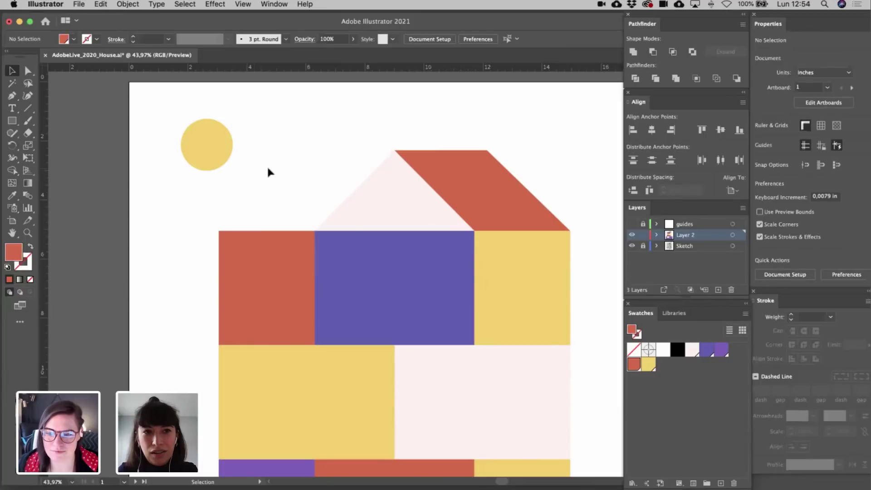
scroll(257, 230, right, 3)
scroll(257, 230, up, 1)
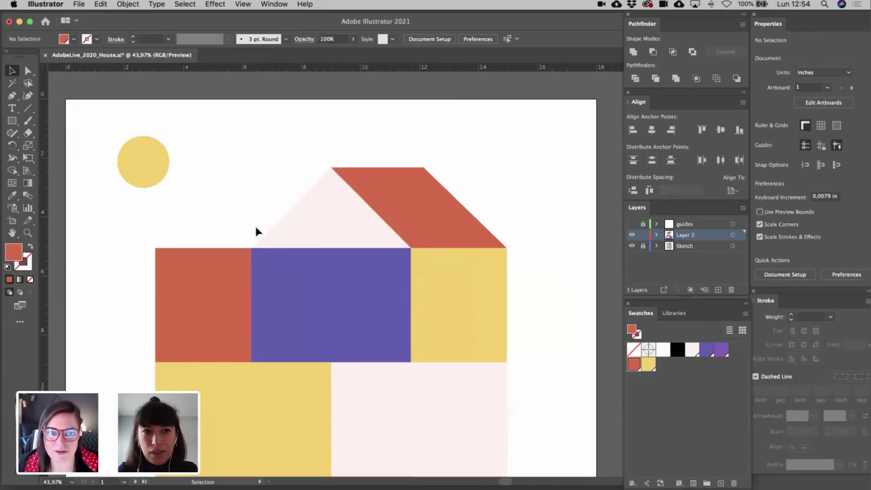
scroll(255, 224, up, 5)
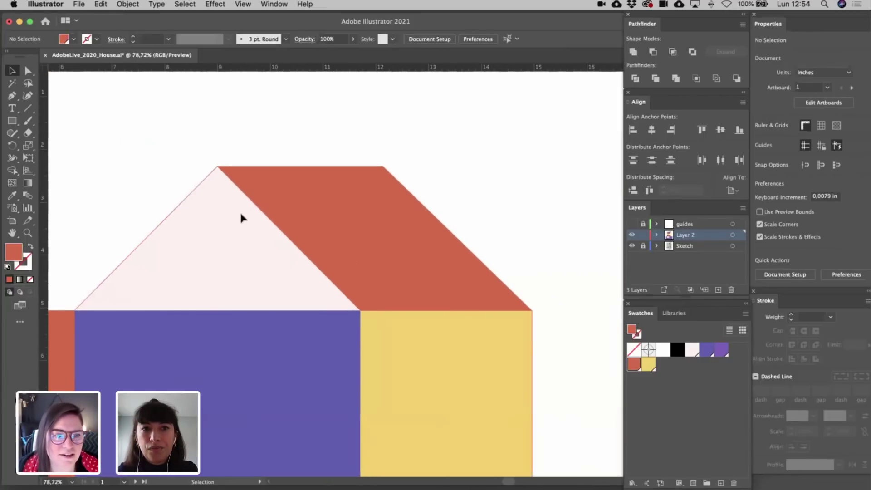
key(m)
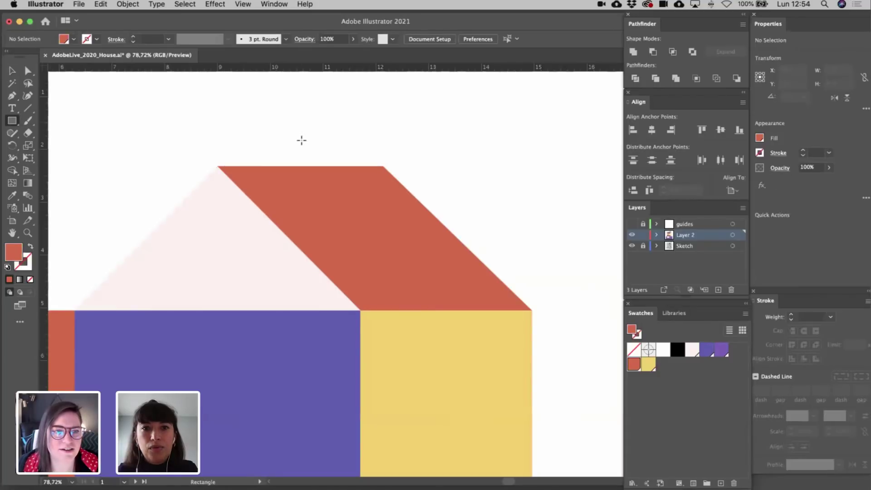
scroll(301, 140, up, 5)
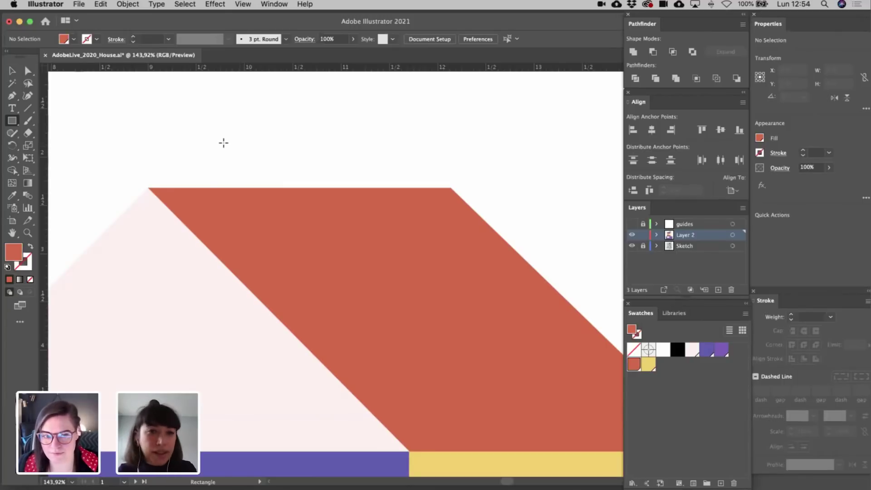
drag(222, 134, 244, 155)
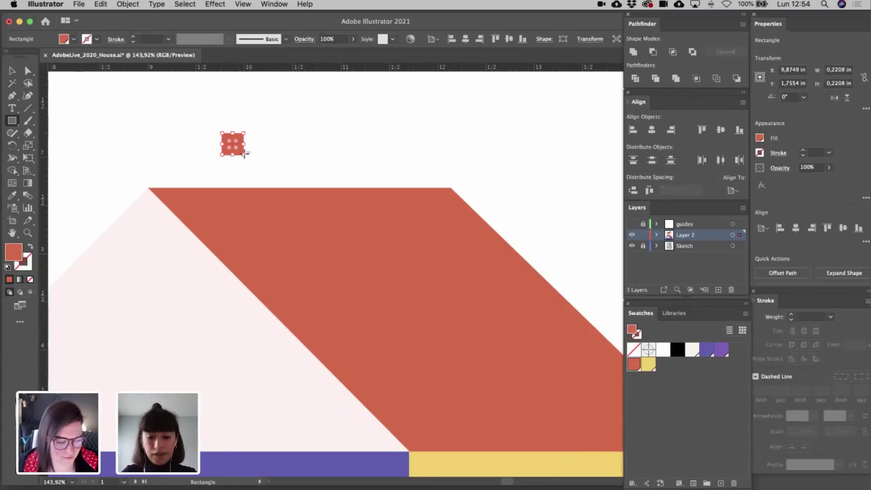
key(v)
scroll(244, 155, left, 5)
scroll(245, 155, down, 1)
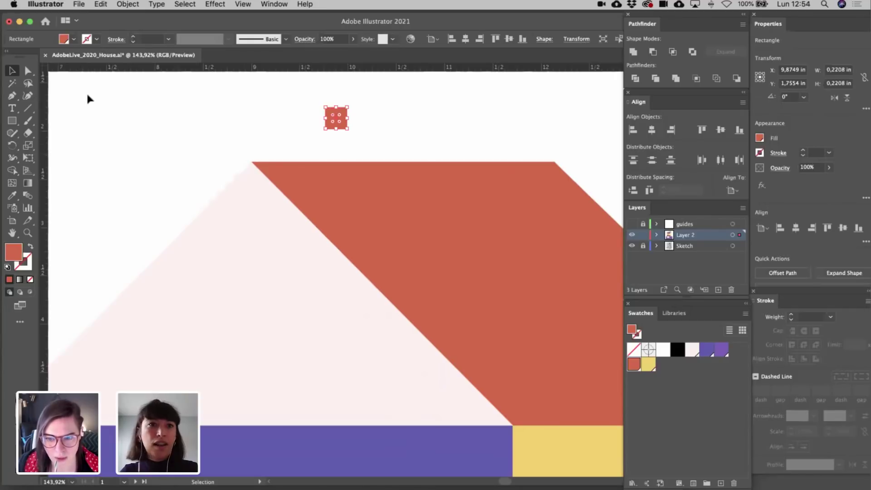
click(171, 121)
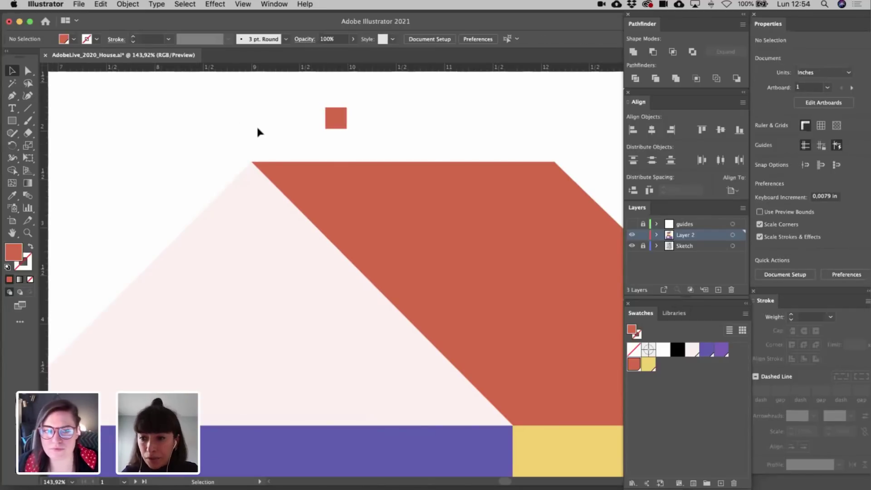
- Move the small red square into the pink gable so it rests on the attic floor, near the centre
scroll(257, 128, left, 2)
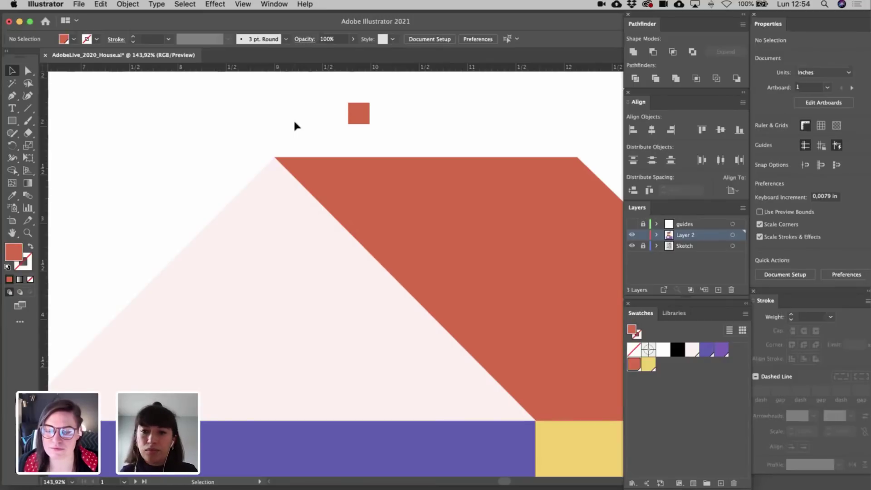
drag(359, 117, 182, 183)
click(231, 150)
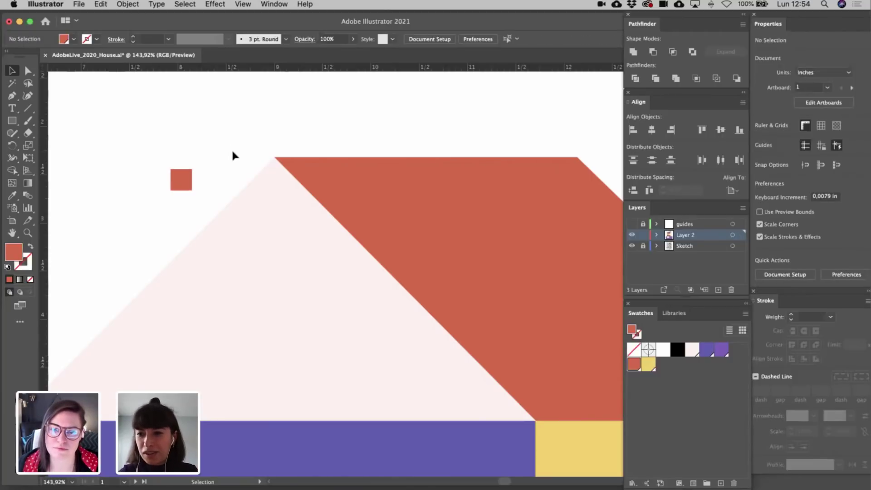
scroll(232, 154, down, 3)
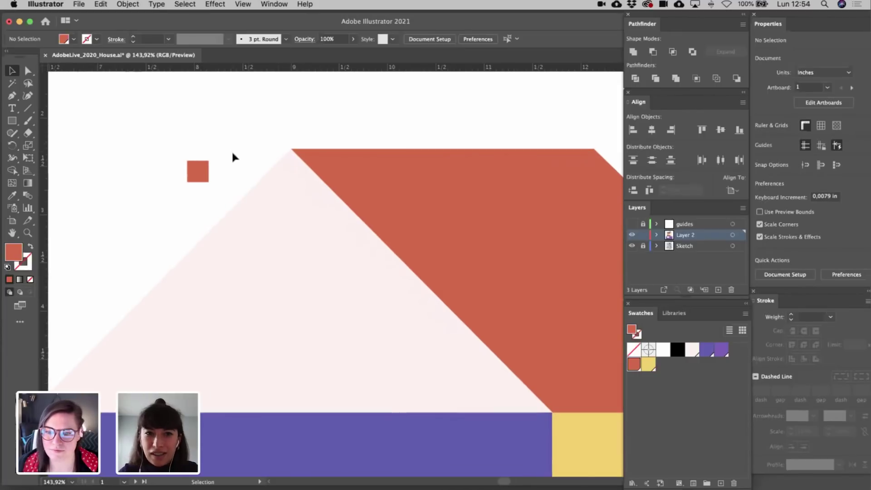
scroll(232, 154, down, 1)
scroll(232, 154, left, 3)
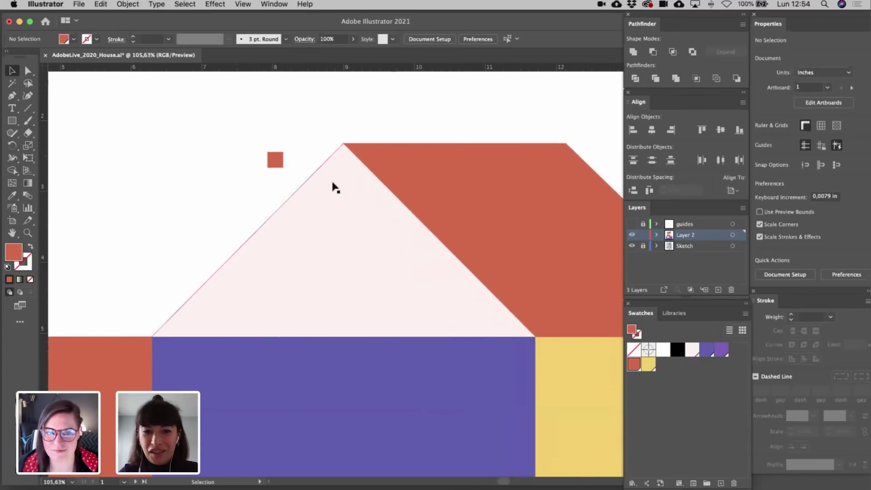
drag(277, 166, 391, 337)
scroll(391, 337, up, 4)
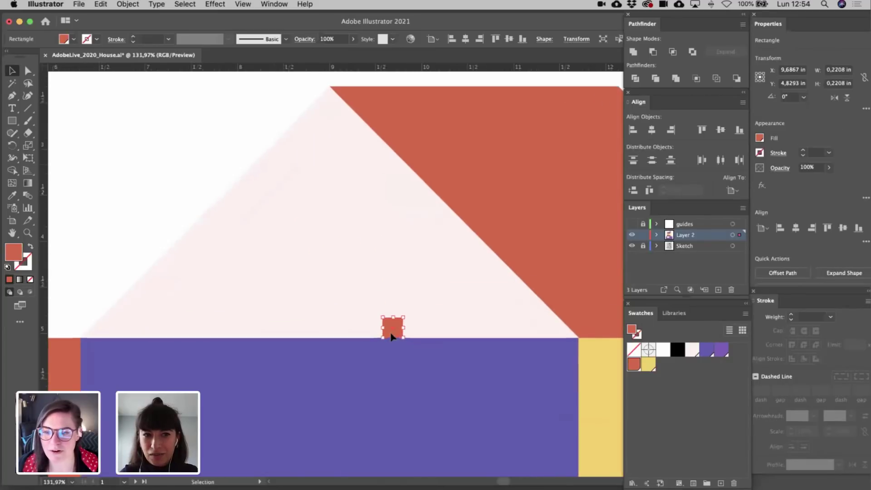
- Reshape the red square into a flat book about 0.49 by 0.13 in and stack a yellow copy on top of it
scroll(391, 336, down, 1)
scroll(391, 336, right, 3)
drag(353, 287, 374, 299)
scroll(392, 302, down, 2)
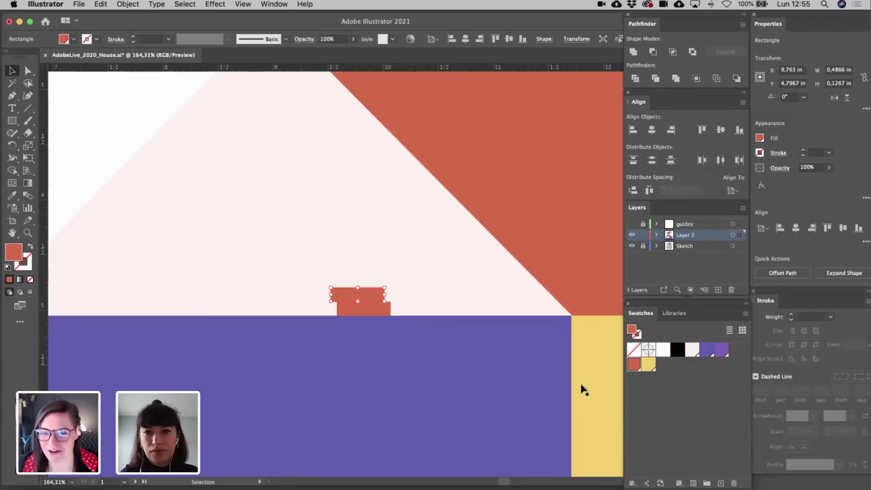
click(649, 364)
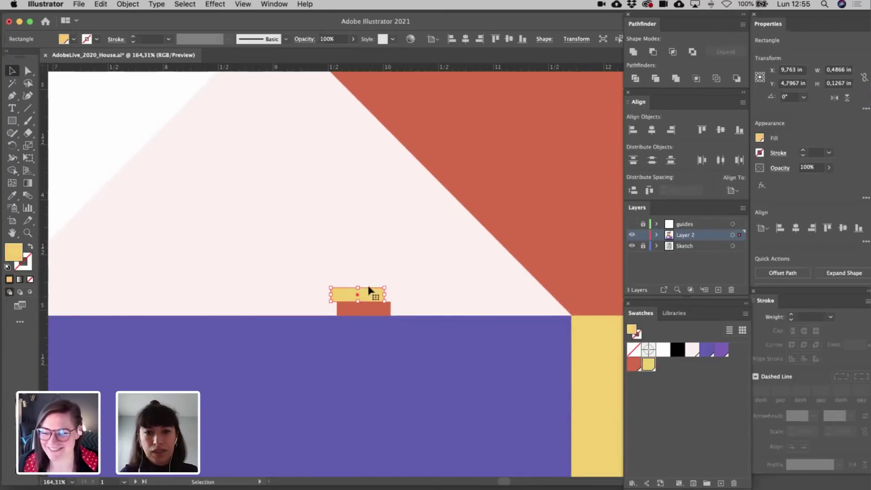
- Stack another copy of the book on the yellow one, offset slightly, and fill it with the white swatch
mouse_move(370, 296)
mouse_down()
mouse_move(381, 278)
mouse_move(381, 286)
mouse_up()
click(663, 350)
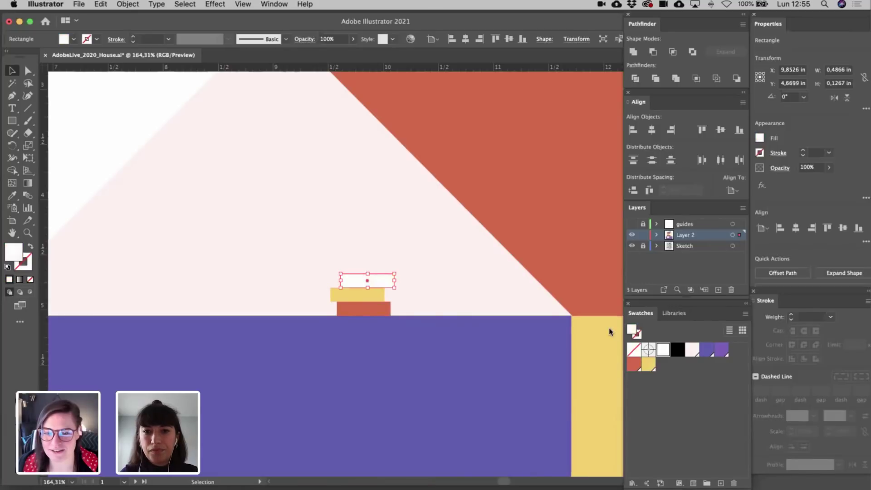
click(456, 304)
- Place a copy of the white book higher in the attic and stretch it into a thin, wider shelf
drag(377, 279, 326, 218)
scroll(327, 219, up, 3)
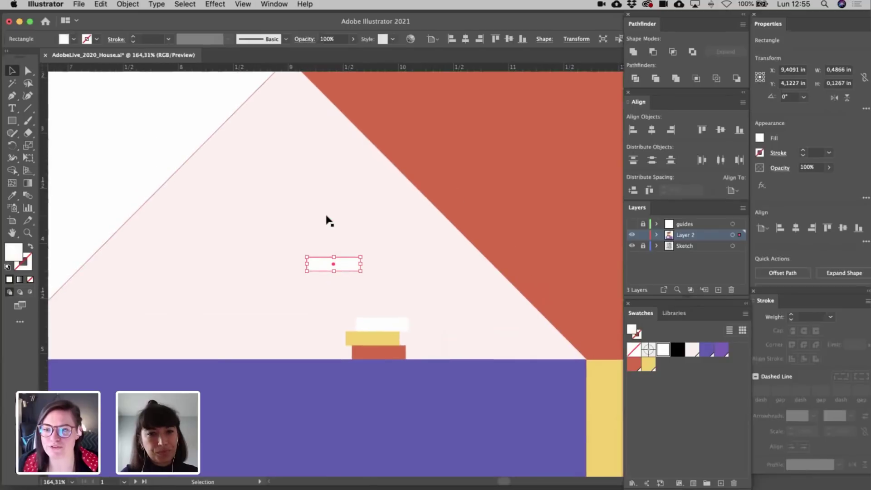
drag(361, 264, 378, 248)
click(138, 146)
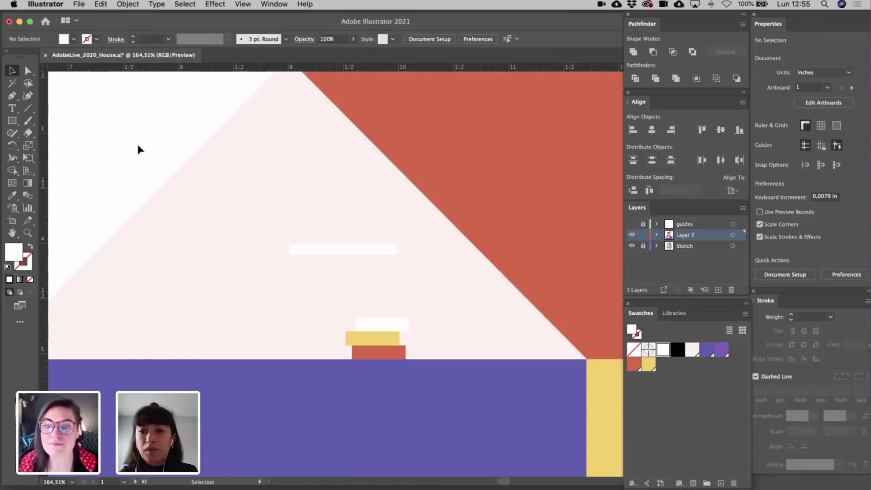
- Draw a white upright book at the shelf's left end and add a taller purple copy about 0.14 by 0.50 in beside it
click(13, 121)
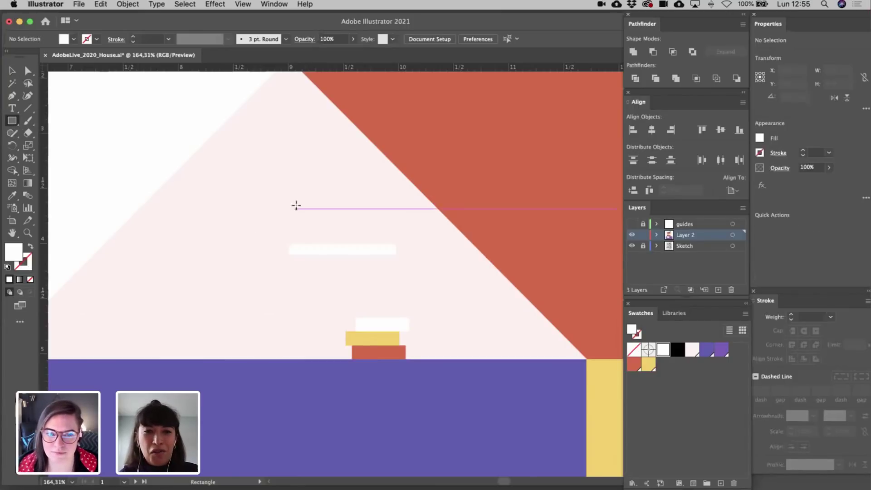
mouse_move(295, 202)
mouse_down()
mouse_move(312, 244)
mouse_move(327, 239)
mouse_move(319, 239)
mouse_up()
key(v)
drag(320, 201, 320, 189)
click(720, 350)
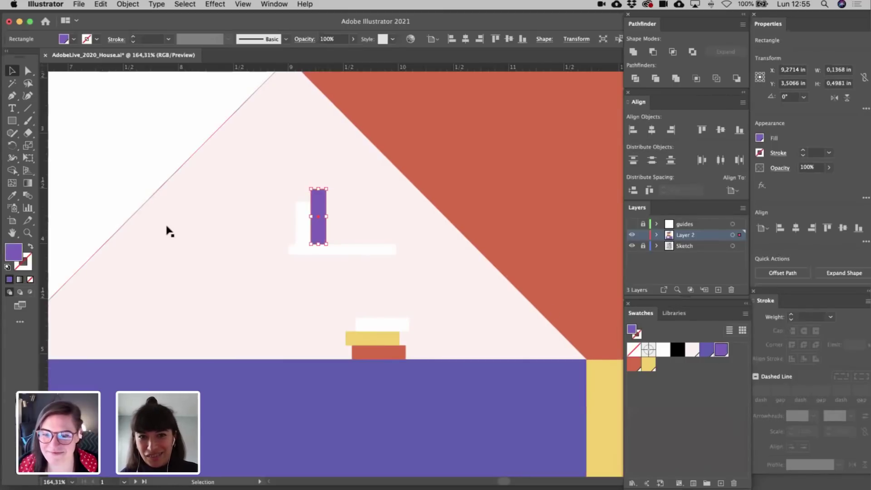
click(133, 181)
- Duplicate the purple book directly to its right, make the copy shorter, and fill it with the blue-violet swatch
drag(321, 224, 336, 224)
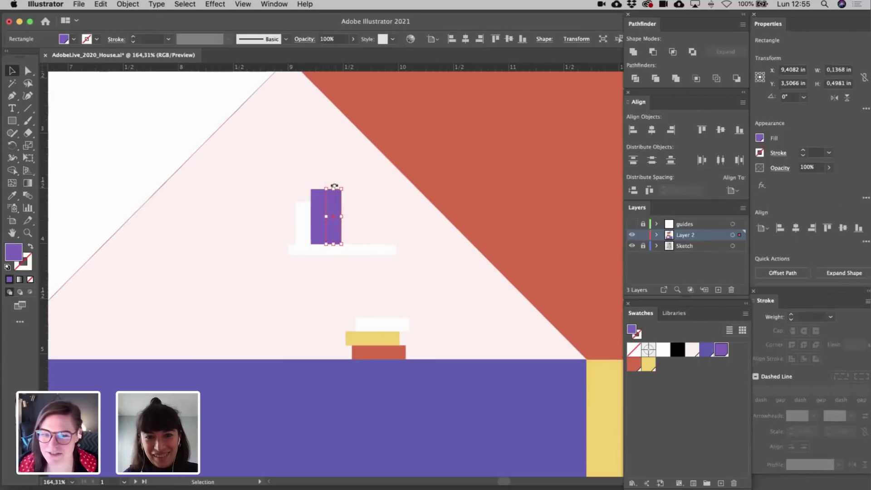
drag(334, 186, 335, 198)
click(210, 140)
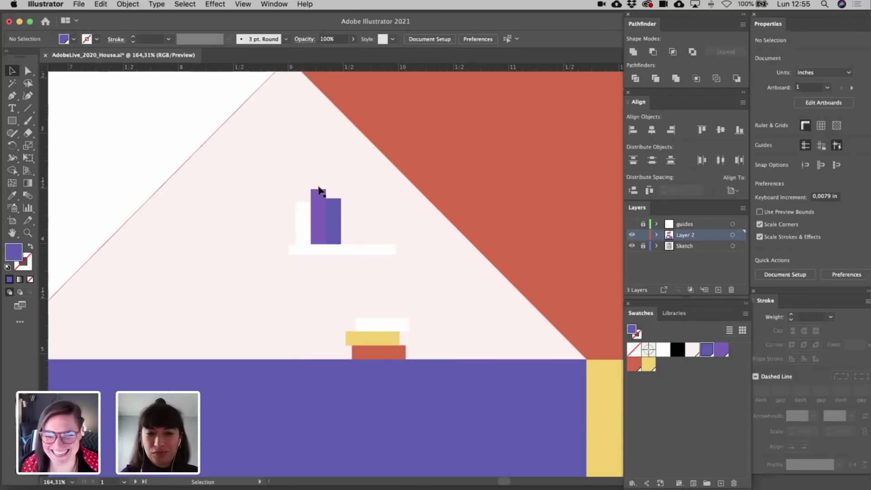
- Add two yellow book copies near the shelf's right end, making the outer one taller, about 0.14 by 0.50 in
drag(309, 220, 378, 240)
click(648, 364)
drag(375, 202, 375, 189)
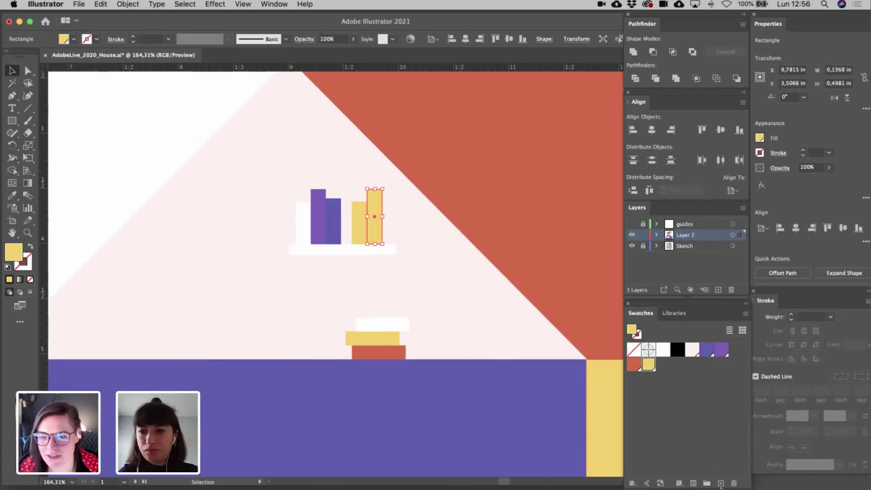
- Create a lighter global yellow swatch for the taller yellow book, setting blue to 109 and raising green slightly
click(720, 484)
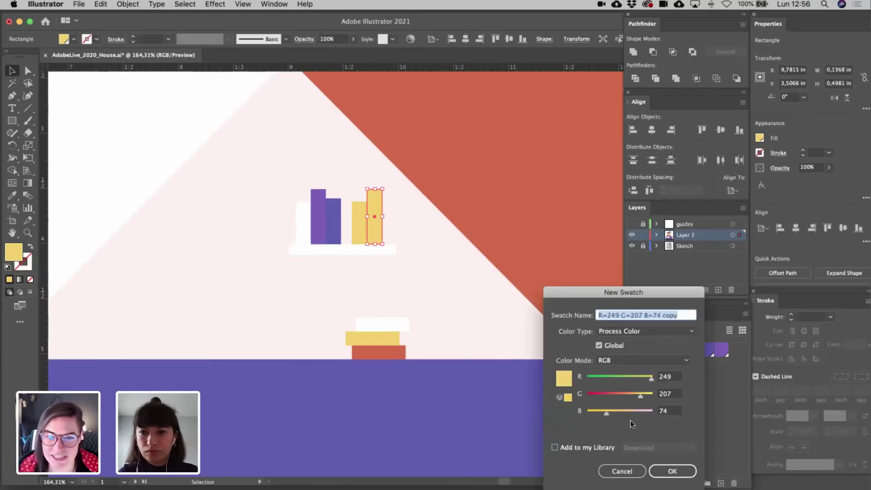
click(615, 412)
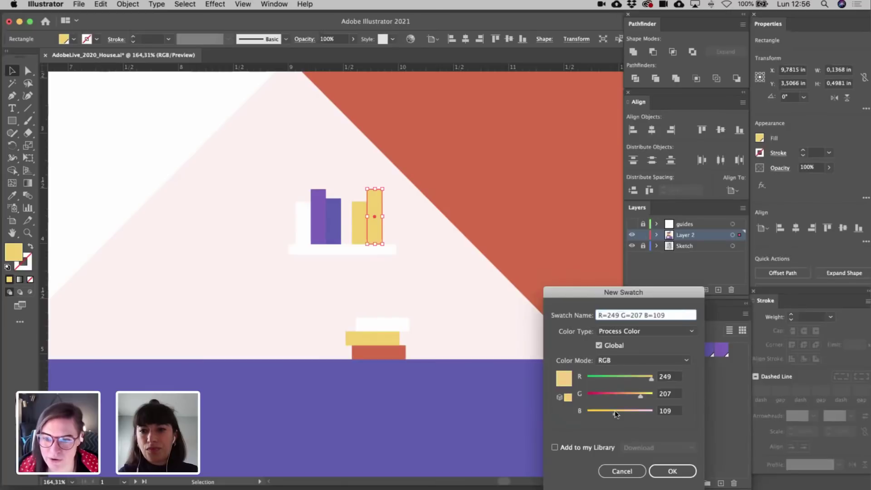
click(652, 377)
drag(640, 395, 644, 394)
click(673, 471)
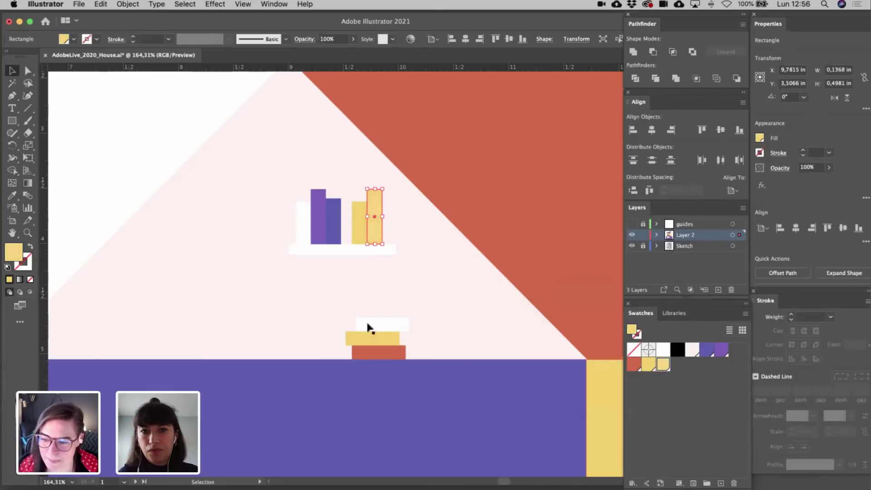
click(143, 171)
- Draw a light yellow lamp circle about 0.27 in across, centred below the roof peak at X 9 in
scroll(142, 173, down, 3)
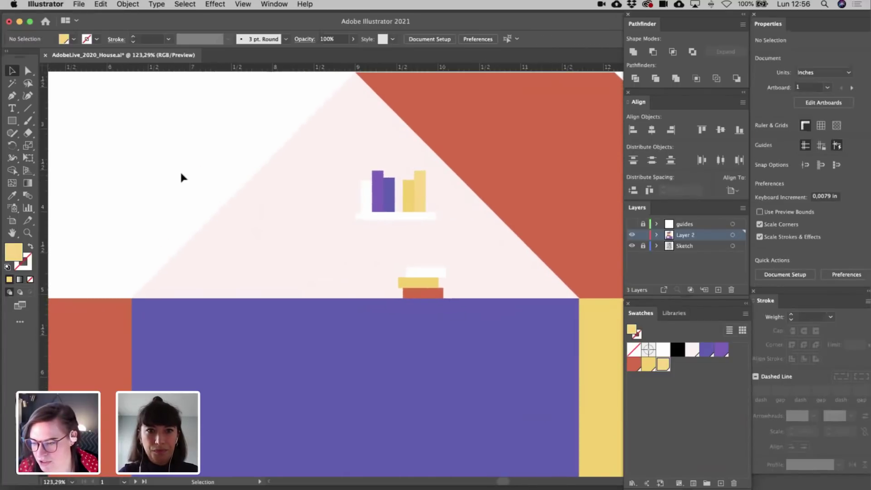
scroll(173, 169, up, 2)
drag(12, 120, 48, 145)
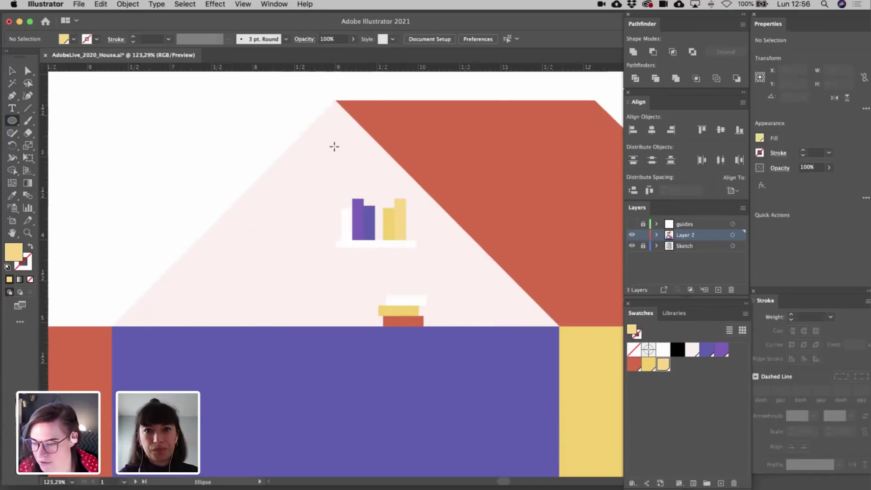
drag(336, 155, 347, 167)
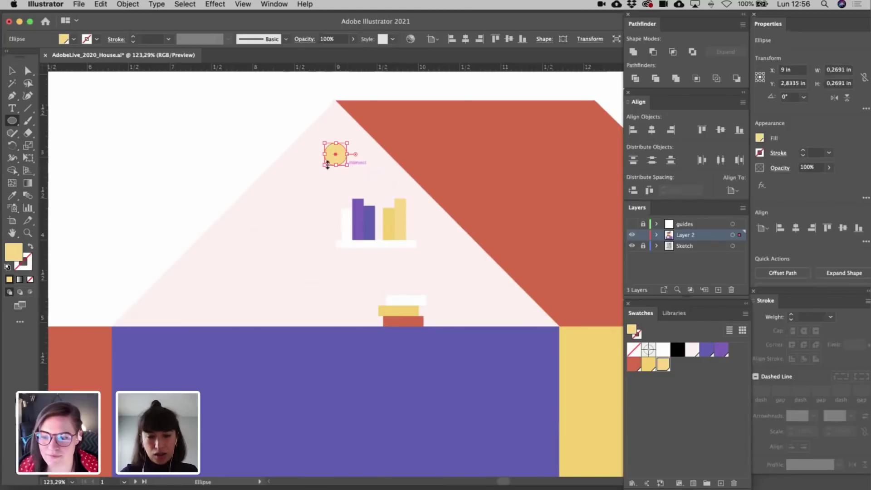
key(v)
click(168, 157)
scroll(162, 154, up, 2)
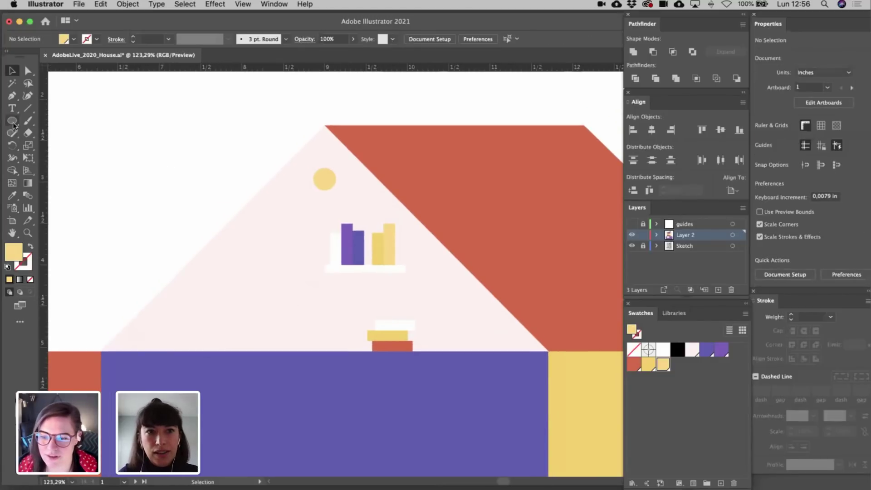
- Draw a white lamp cord about 0.04 by 0.69 in from the roof peak to the lamp, centred on the circle
drag(14, 125, 37, 121)
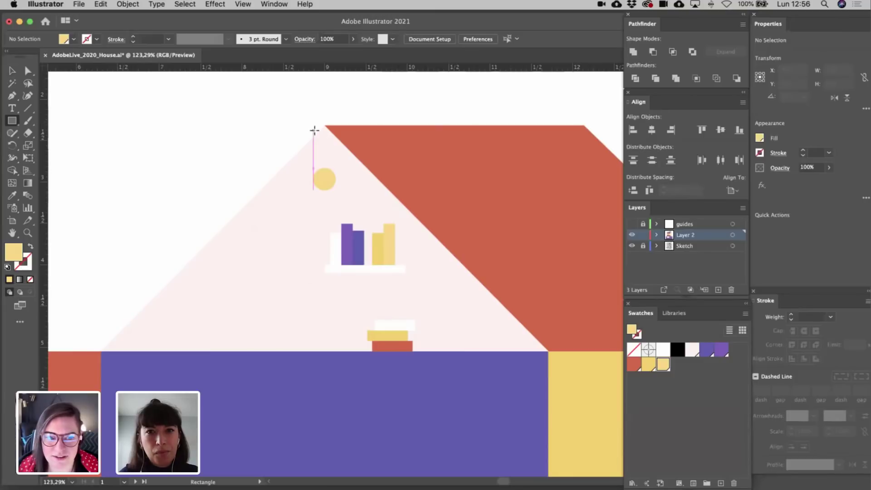
drag(325, 119, 328, 176)
key(v)
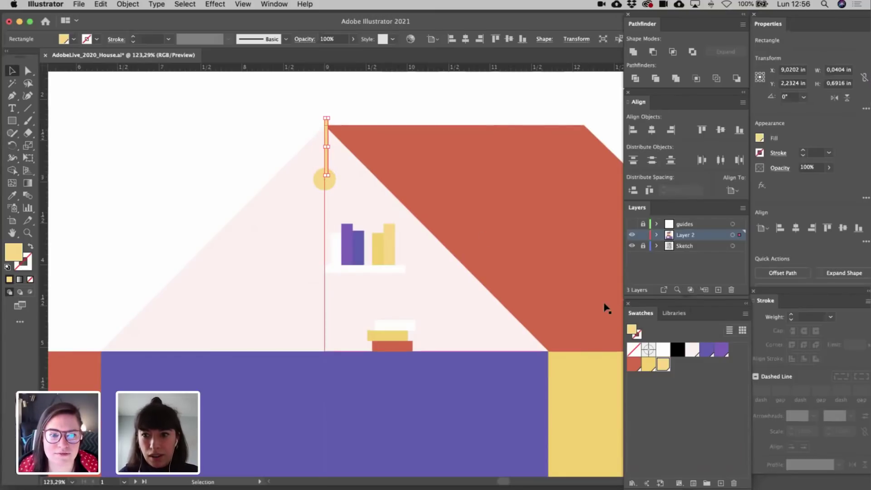
click(662, 350)
click(259, 149)
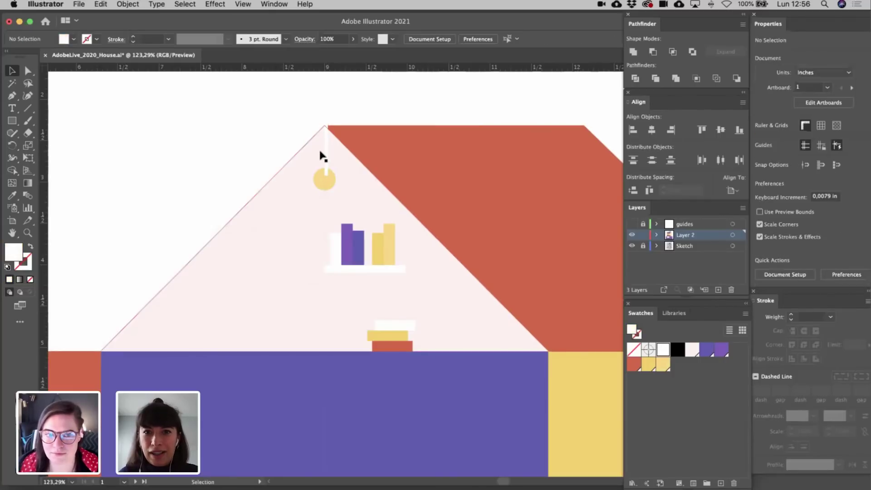
click(323, 148)
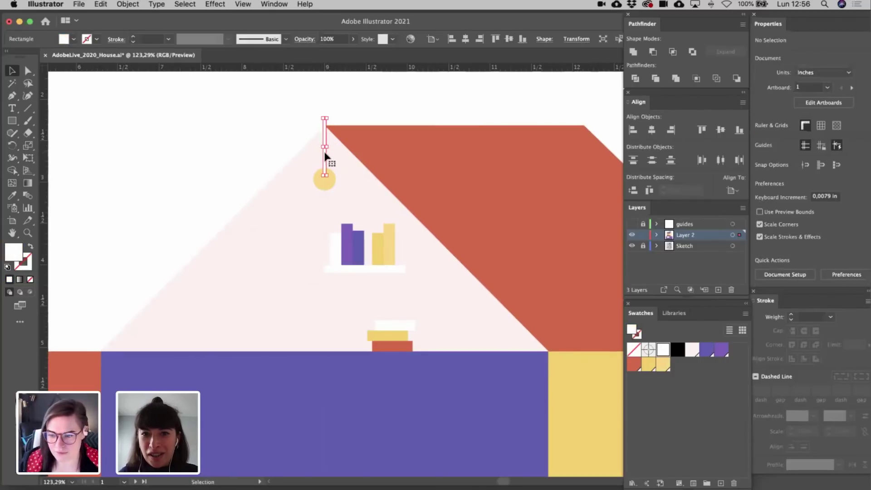
- Align the lamp cord and circle on their horizontal centres and bring the circle in front of the cord
shift+click(327, 182)
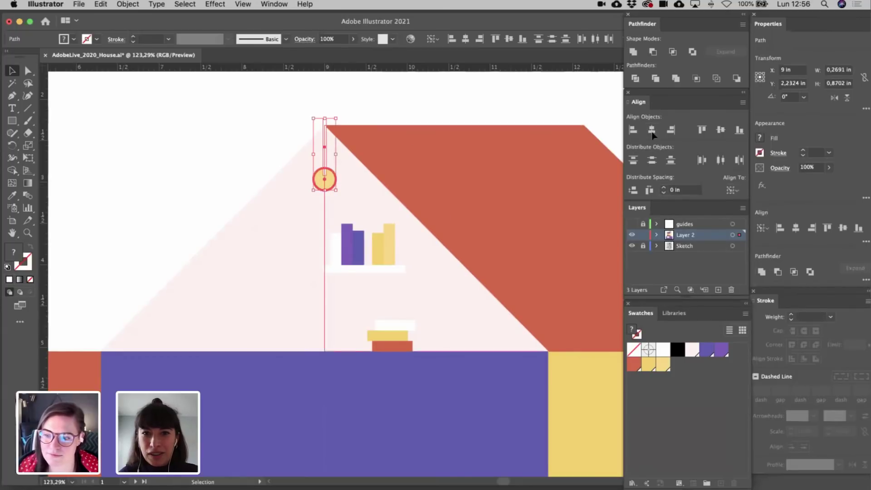
click(277, 133)
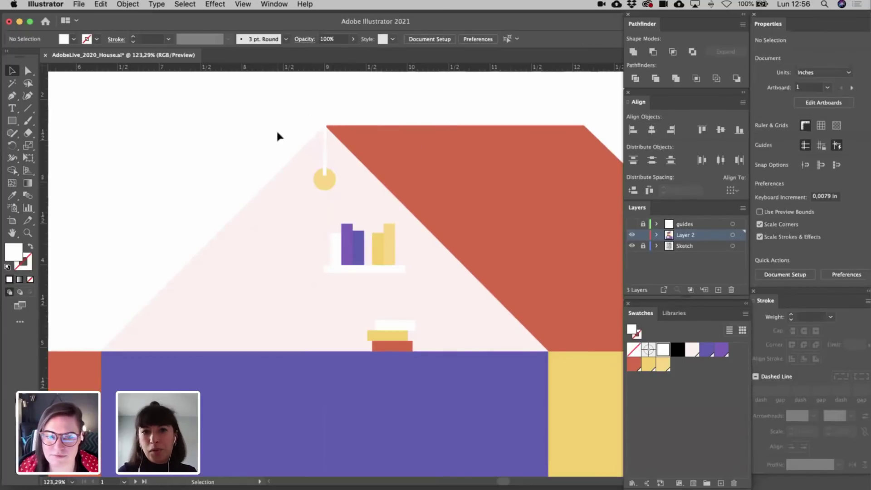
click(330, 182)
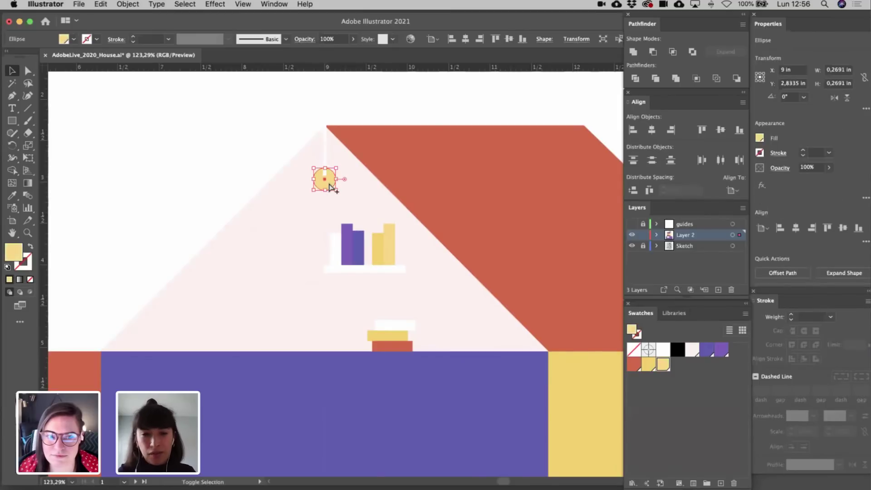
click(215, 162)
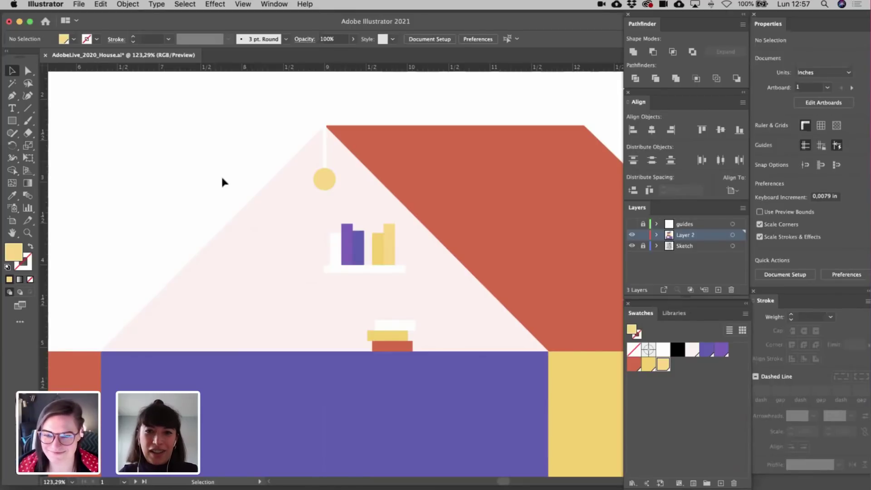
- Recolour the white book at the shelf's left end with the red-orange global swatch
click(335, 260)
click(634, 364)
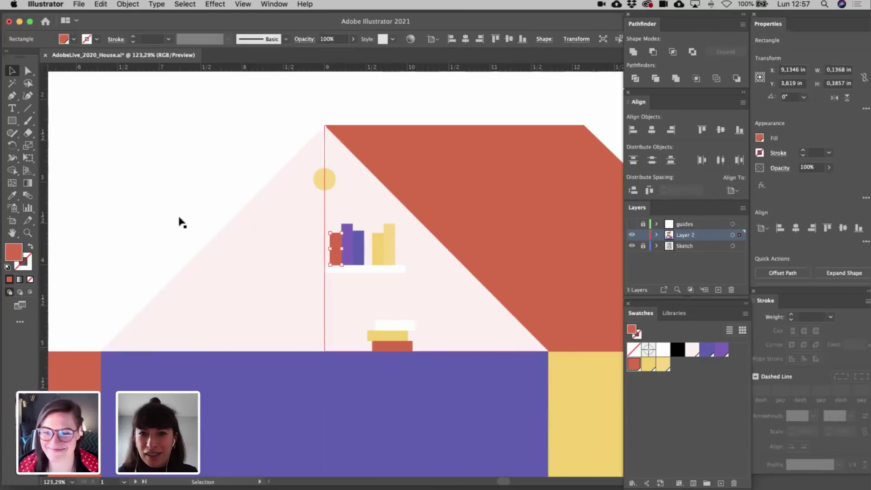
click(135, 203)
- Draw a red-orange rectangle about 0.88 by 1.11 in standing on the attic floor, left of the shelf
scroll(135, 203, left, 2)
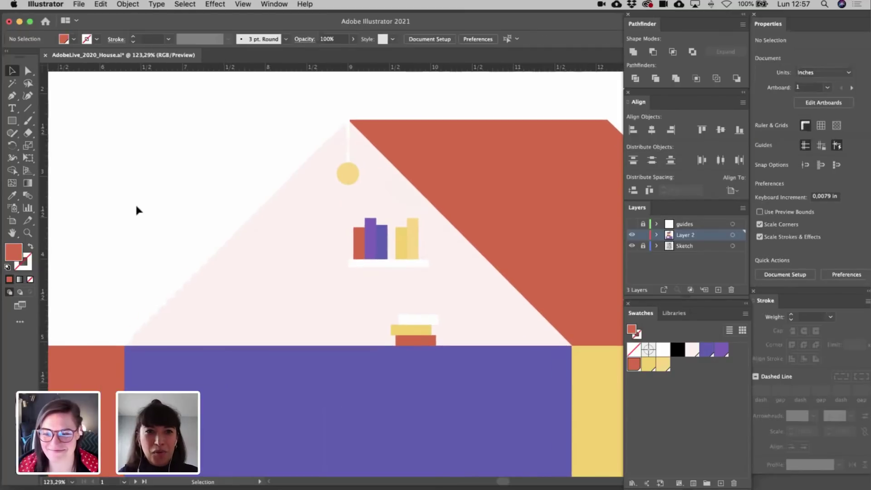
click(12, 121)
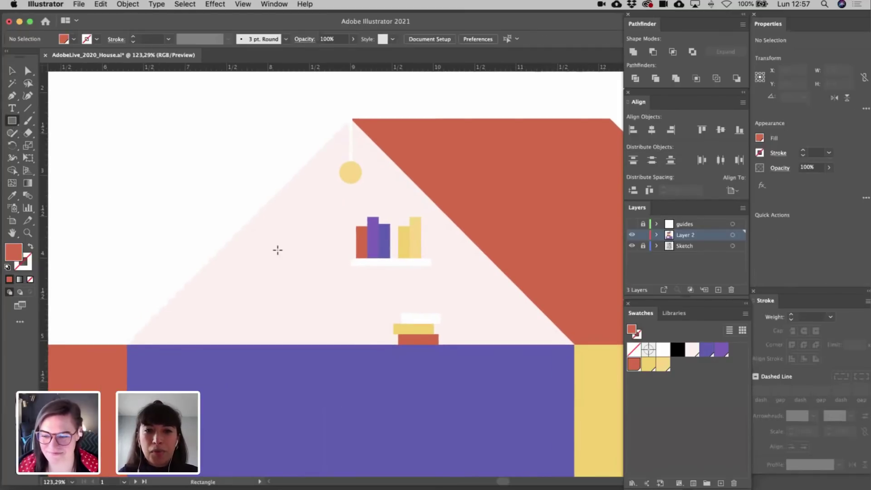
drag(267, 242, 304, 319)
key(v)
- Round the two top corners of the red-orange rectangle, keeping its bottom corners square
key(a)
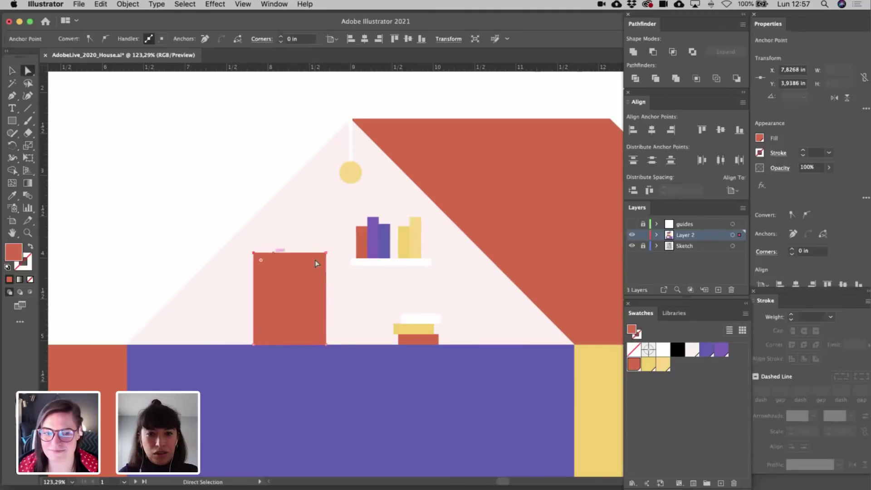
click(326, 255)
drag(318, 262, 317, 270)
key(v)
click(197, 210)
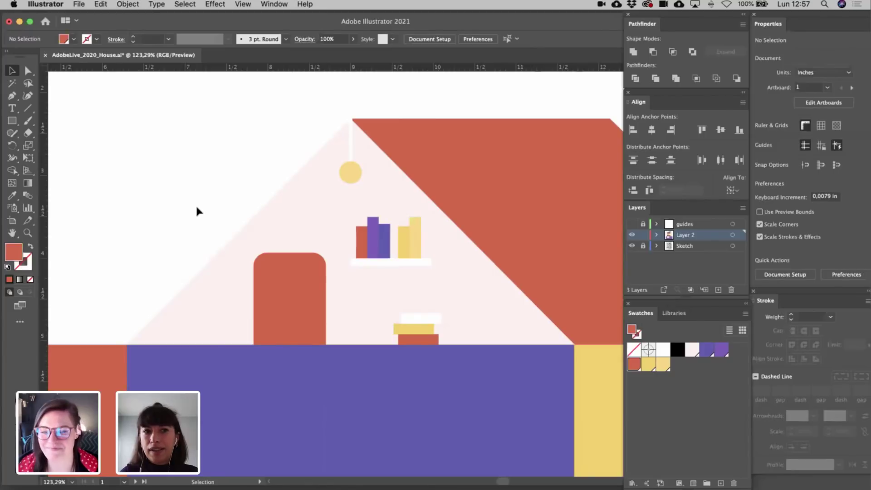
- Move the rounded shape to the blank area left of the roof and place a copy offset down and to the right
scroll(196, 210, left, 5)
scroll(197, 210, up, 2)
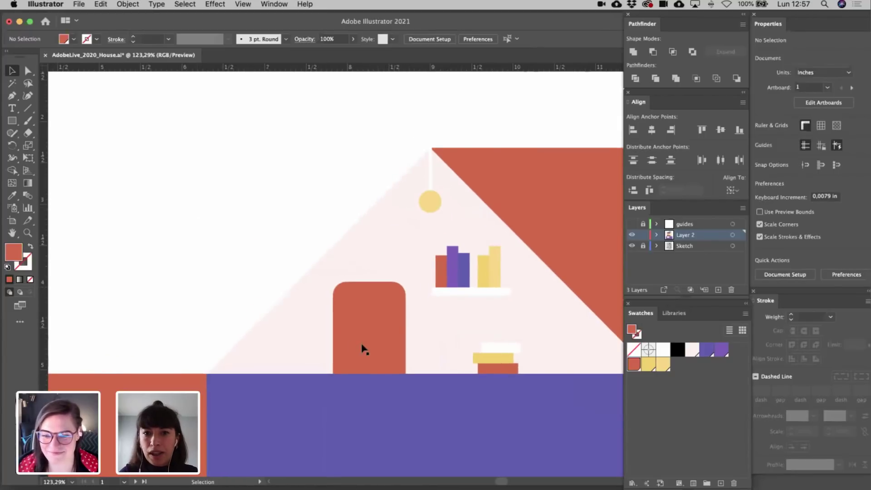
drag(371, 349, 194, 237)
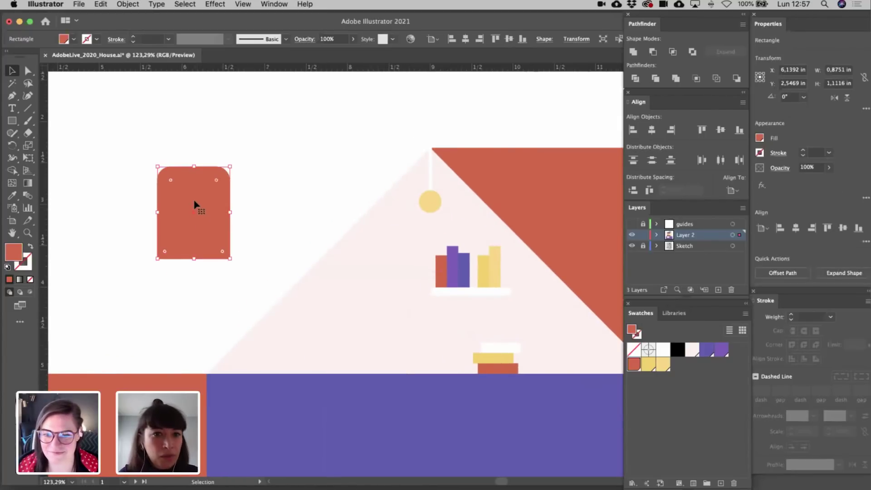
drag(197, 206, 215, 236)
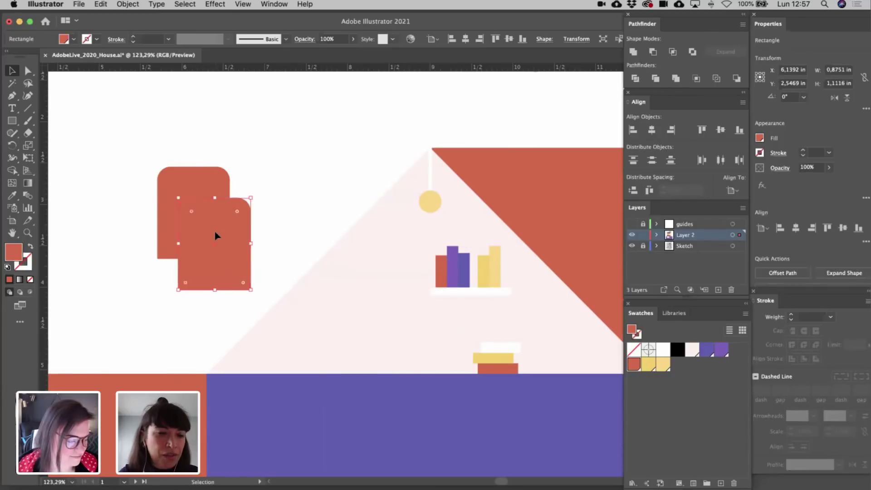
- Shorten the copy to about 0.73 in high so its bottom edge lines up with the original shape
key(a)
drag(161, 277, 252, 259)
key(v)
click(278, 247)
scroll(278, 247, left, 5)
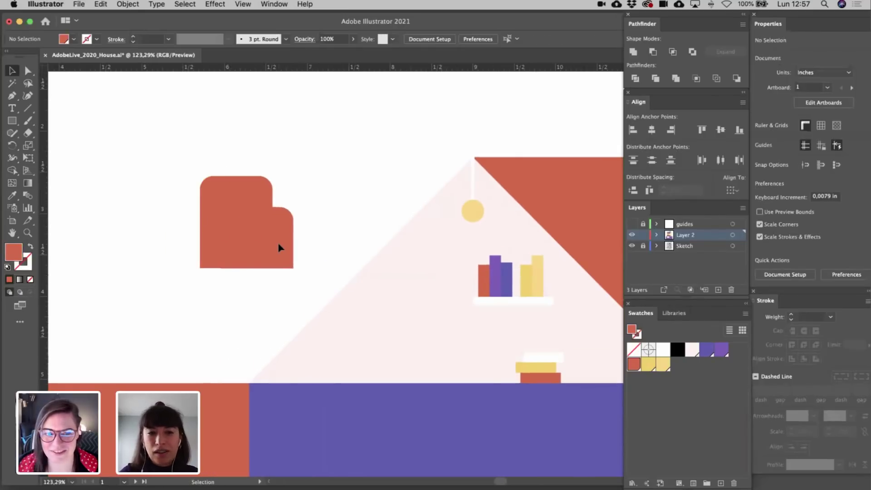
drag(285, 249, 369, 268)
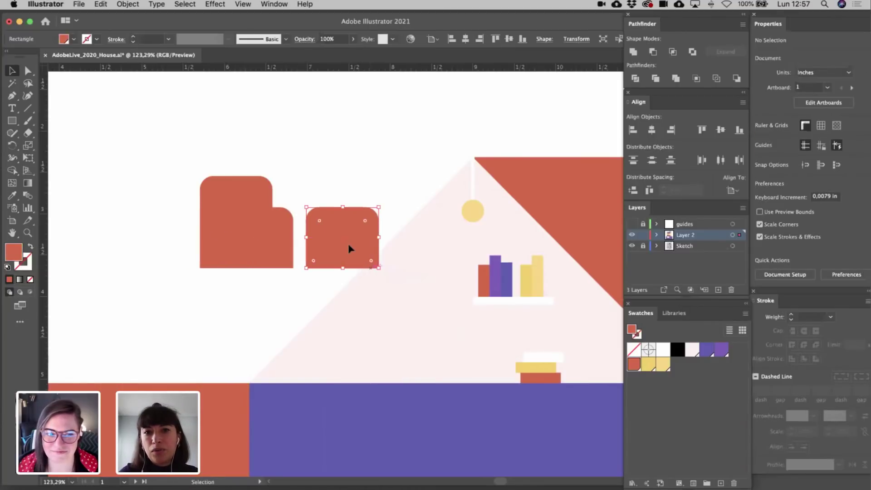
drag(320, 224, 291, 192)
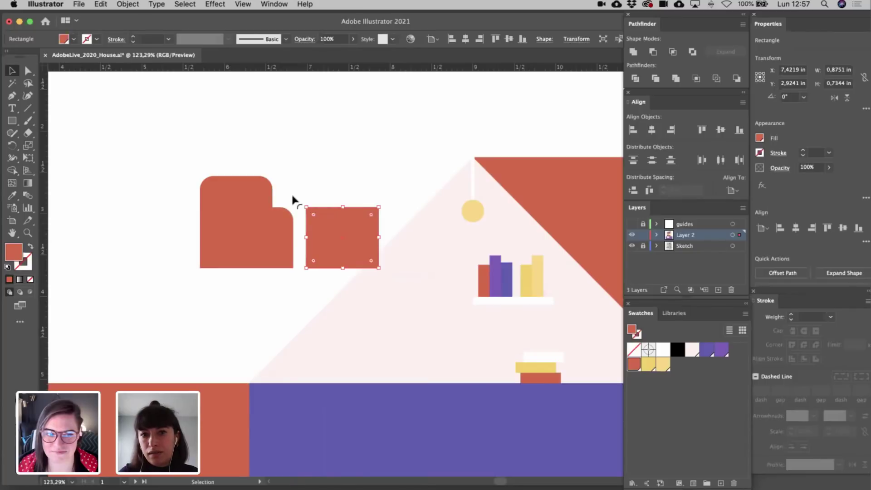
key(Delete)
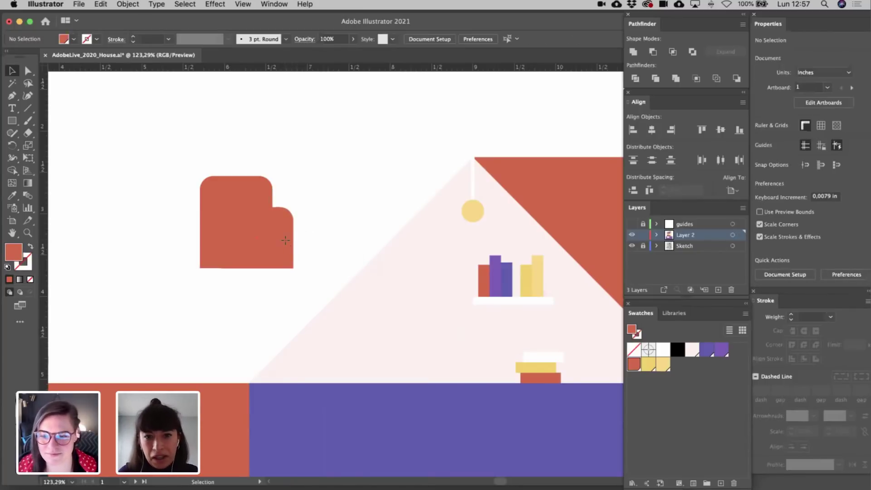
- Copy the shorter shape to the left and narrow it to about 0.48 in as an armrest flush with the chair back's left edge
drag(285, 240, 232, 239)
key(a)
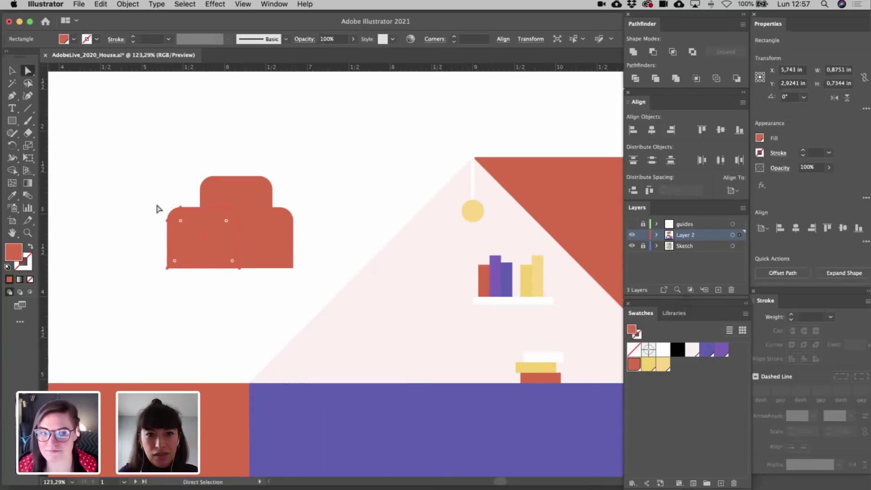
right_click(157, 208)
click(151, 200)
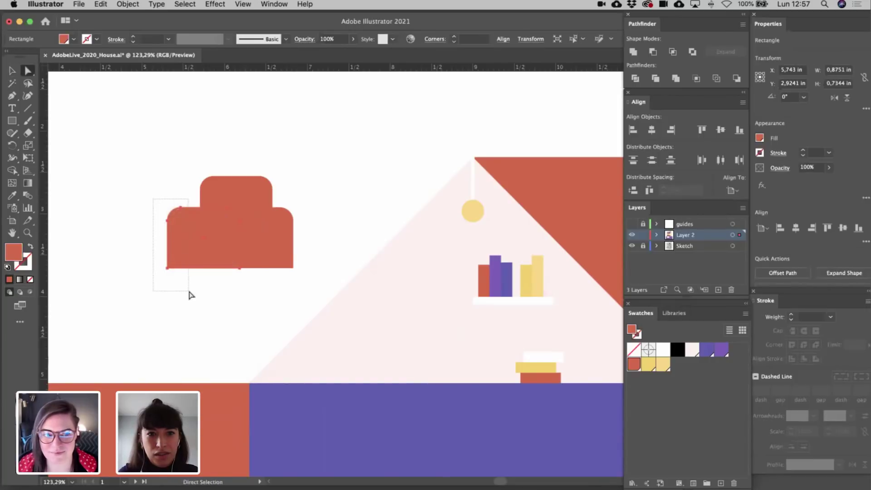
drag(190, 294, 190, 295)
drag(168, 268, 200, 272)
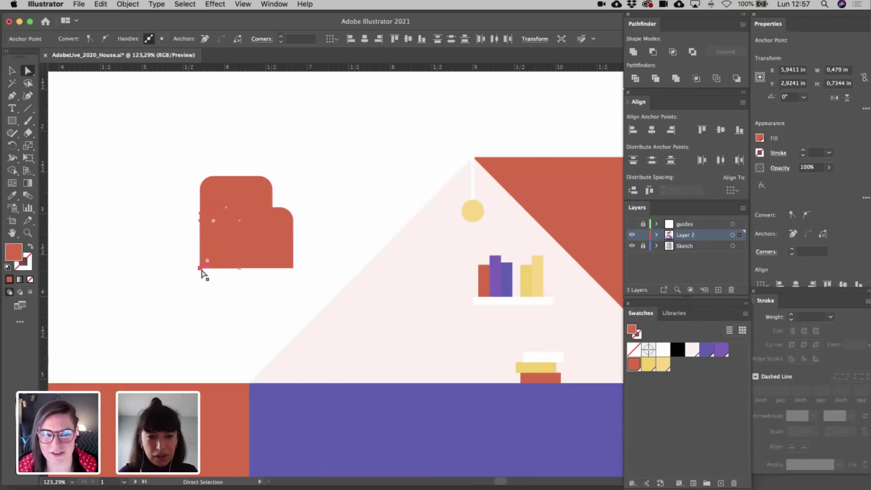
key(v)
click(202, 293)
- Recolour the chair back, the lower body and the front armrest with the blue-violet global swatch
click(221, 259)
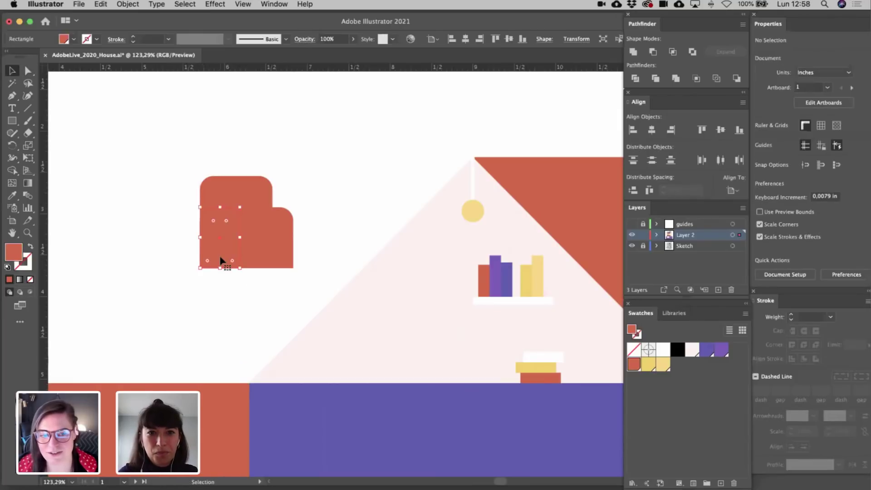
click(242, 200)
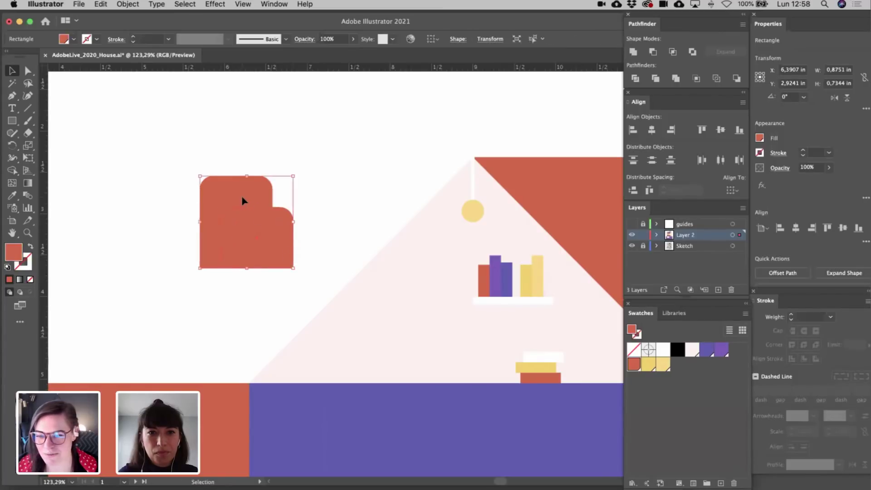
click(707, 350)
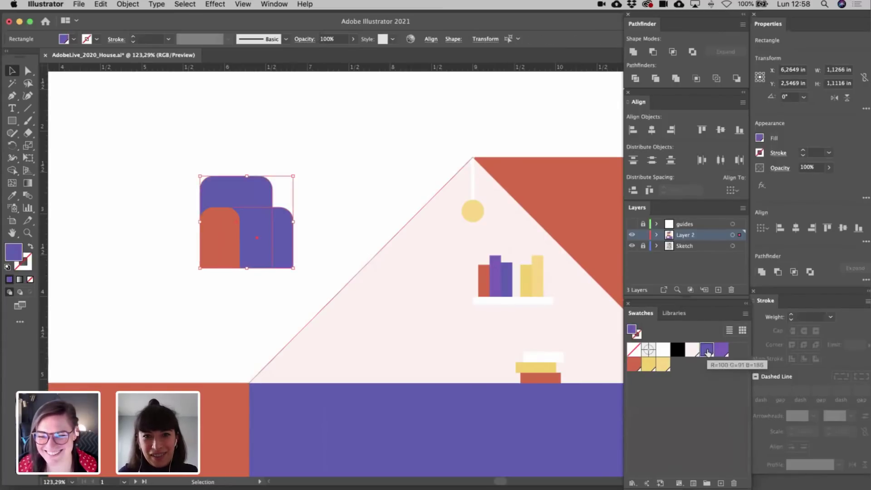
click(368, 206)
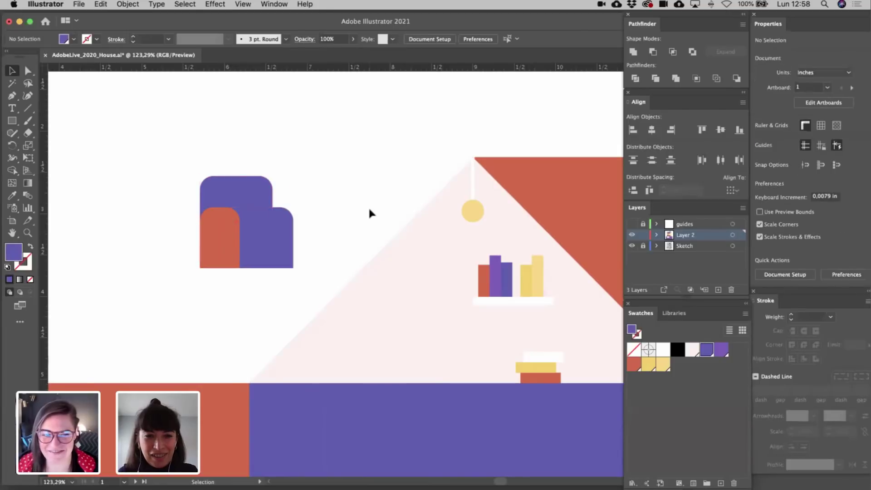
click(212, 247)
click(708, 354)
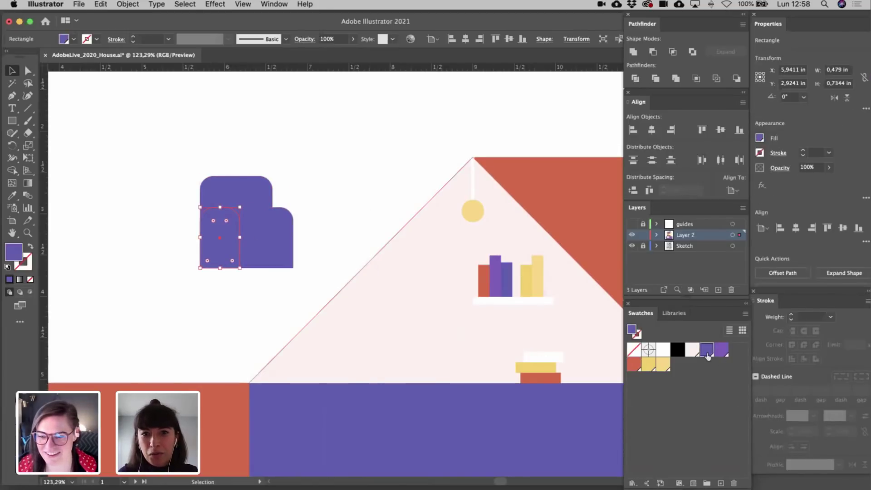
click(359, 229)
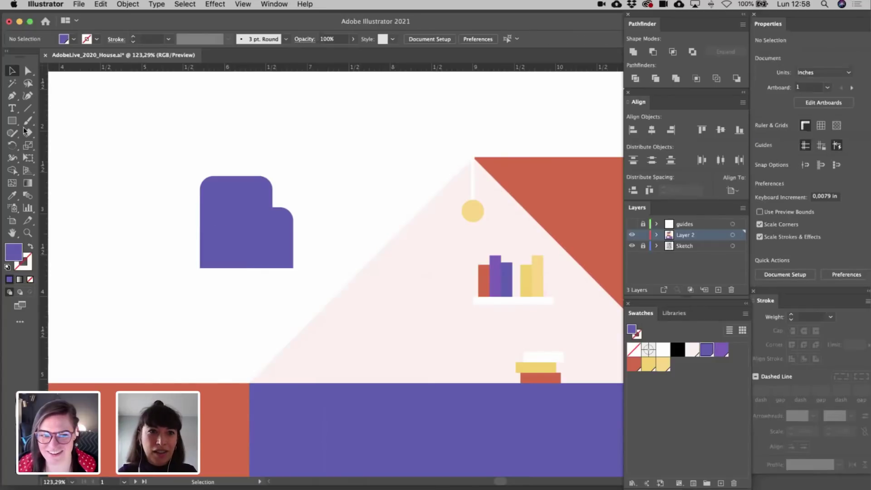
- Draw a yellow cushion about 0.48 by 0.41 in with 0.0907 in rounded corners on the chair back, and bring the armrest in front of it
click(12, 121)
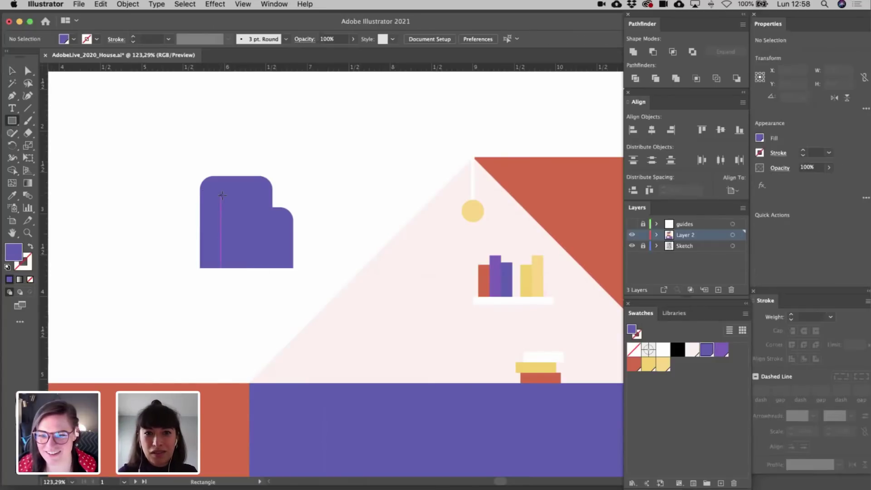
drag(223, 195, 254, 203)
key(a)
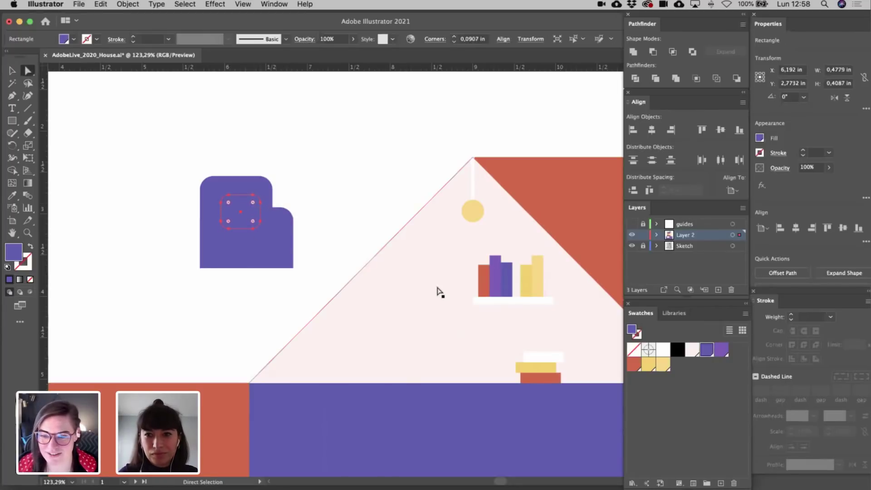
click(648, 364)
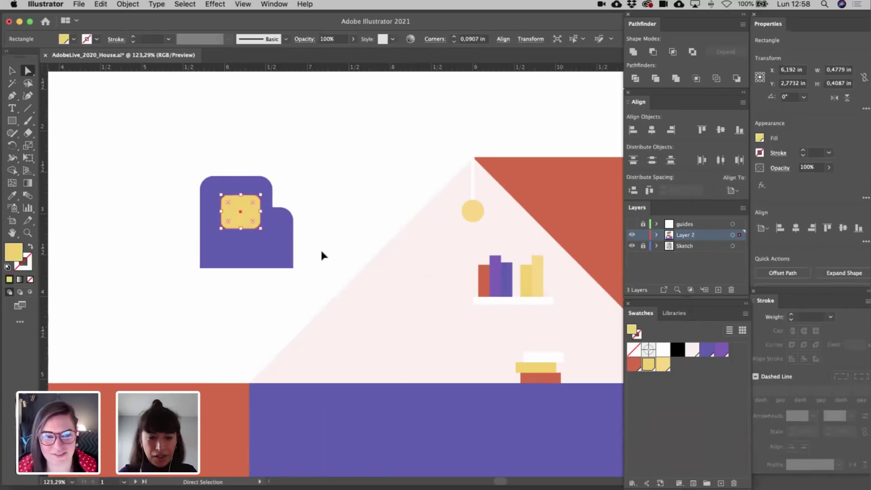
key(v)
click(223, 256)
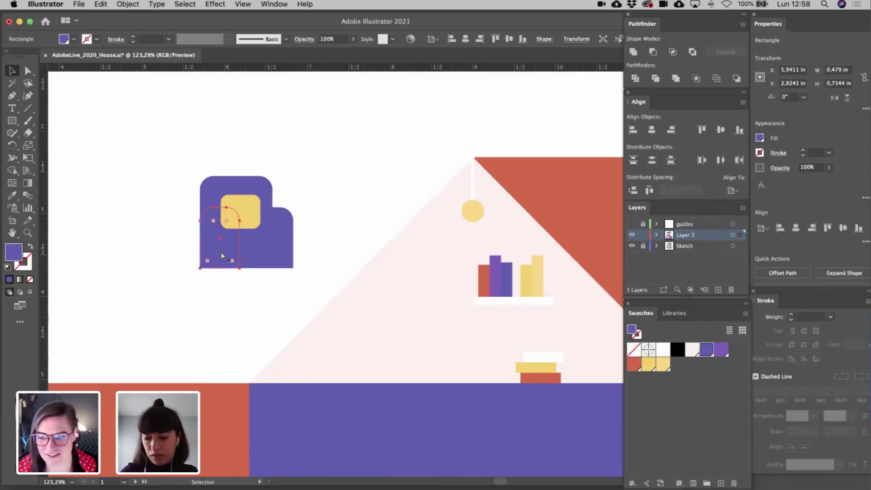
key(super+shift+bracketright)
click(330, 249)
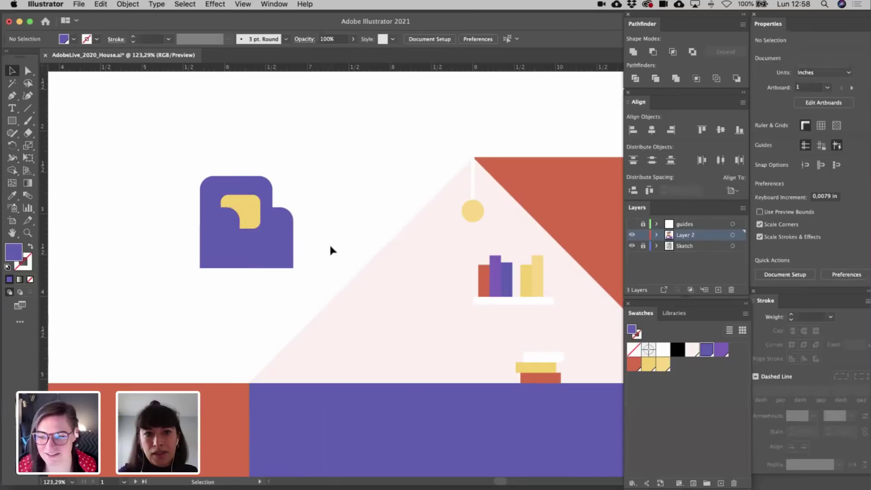
- Draw a purple seat about 0.58 by 0.17 in under the cushion, rounded at the end away from the armrest, and bring the armrest forward
scroll(330, 249, left, 2)
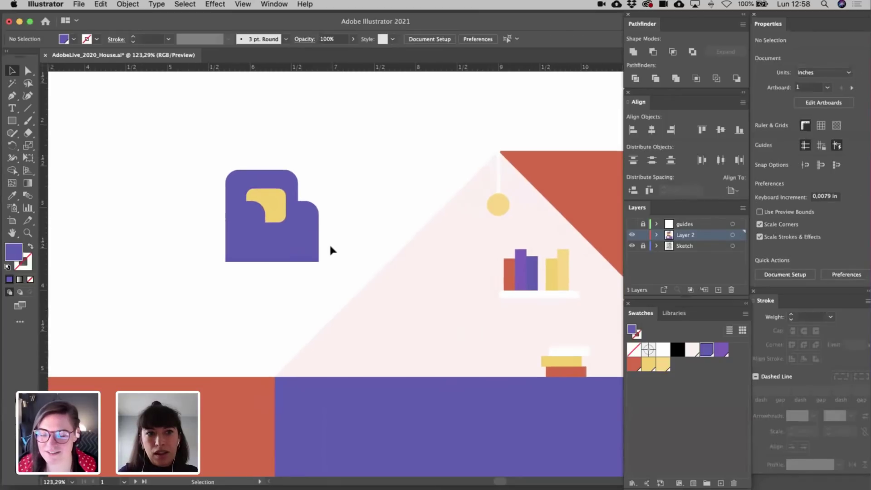
click(13, 120)
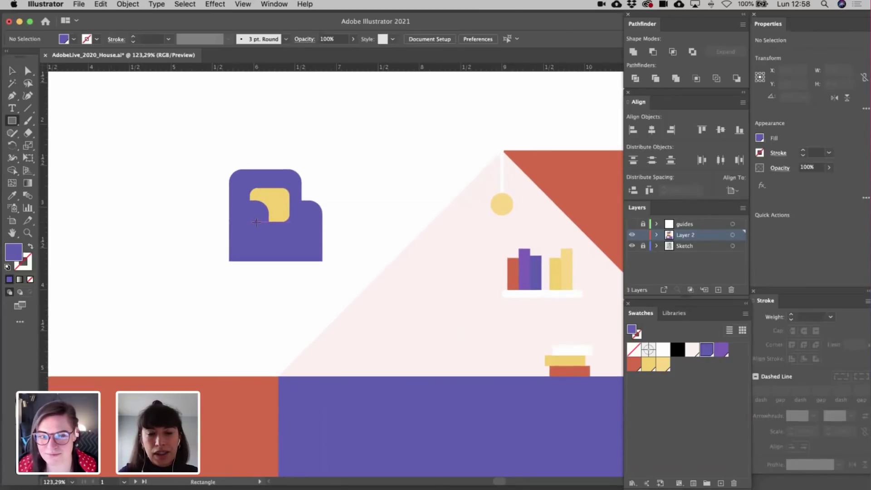
drag(256, 222, 286, 225)
scroll(304, 236, up, 2)
key(a)
click(303, 216)
key(v)
click(720, 351)
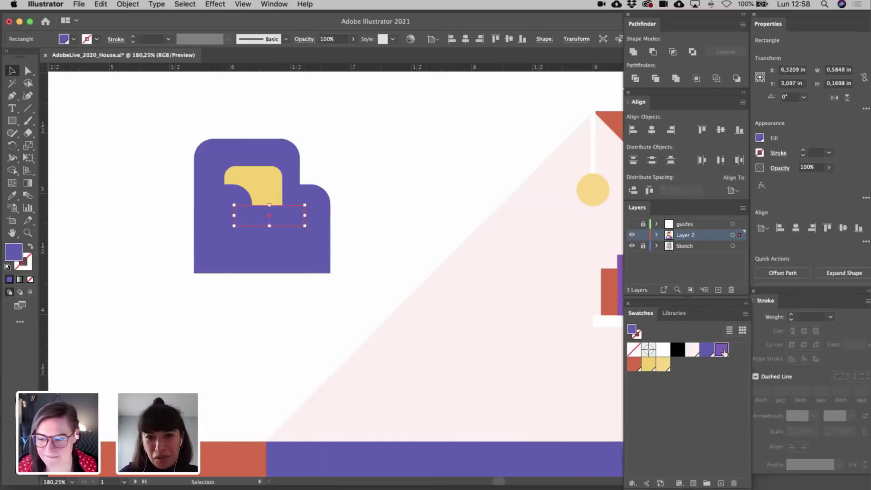
click(227, 198)
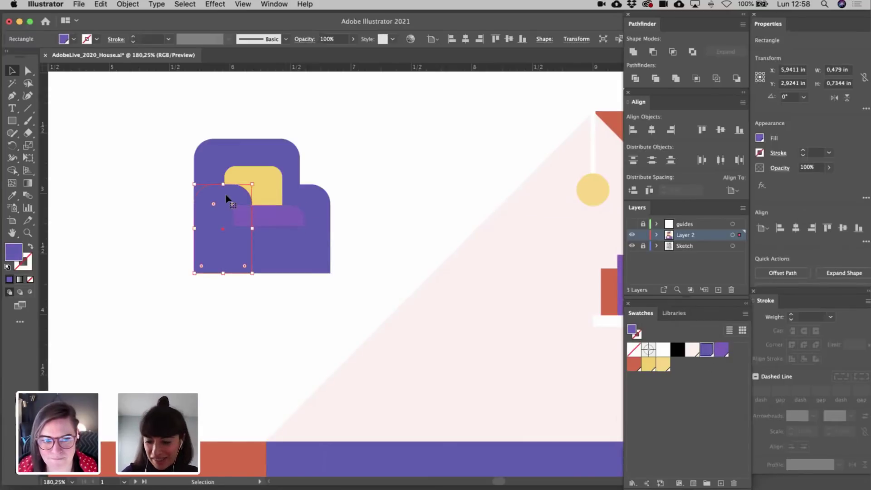
click(389, 211)
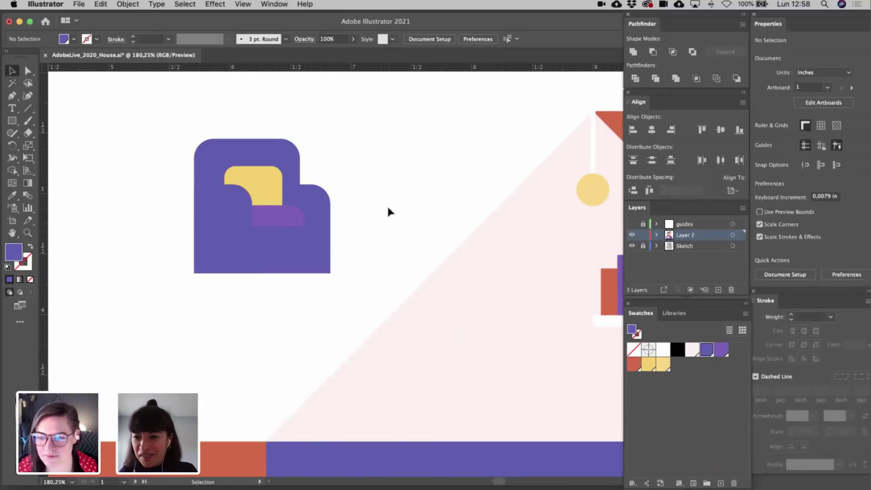
- Unite the armchair's back and lower body into a single shape
click(321, 229)
shift+click(286, 166)
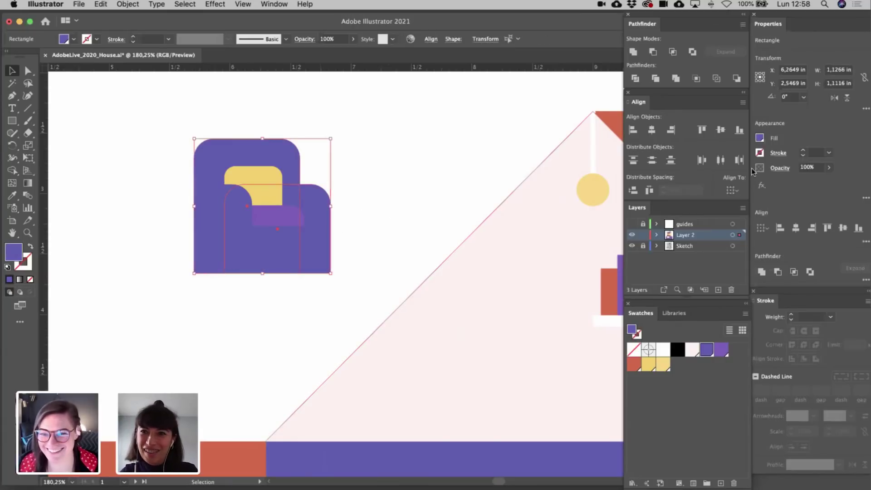
click(635, 53)
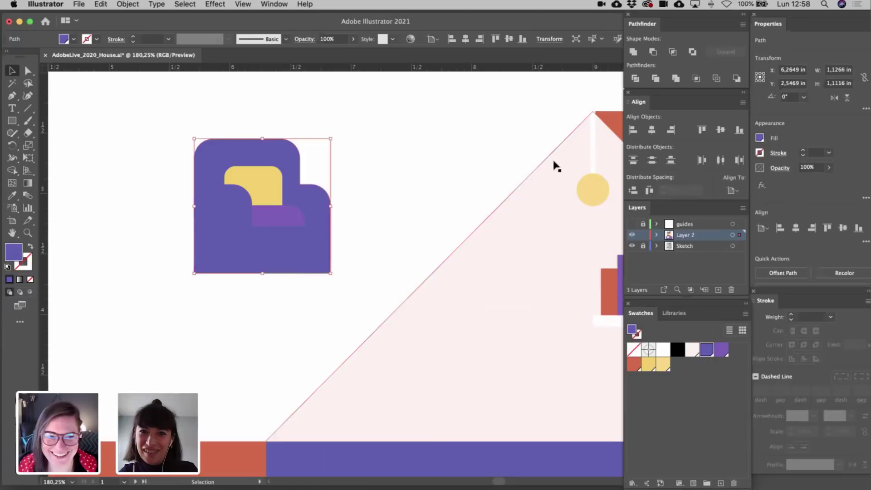
click(380, 213)
- Raise the bottom edges of the chair body and front armrest slightly, and delete the body's extra anchor points along that edge
key(a)
click(193, 274)
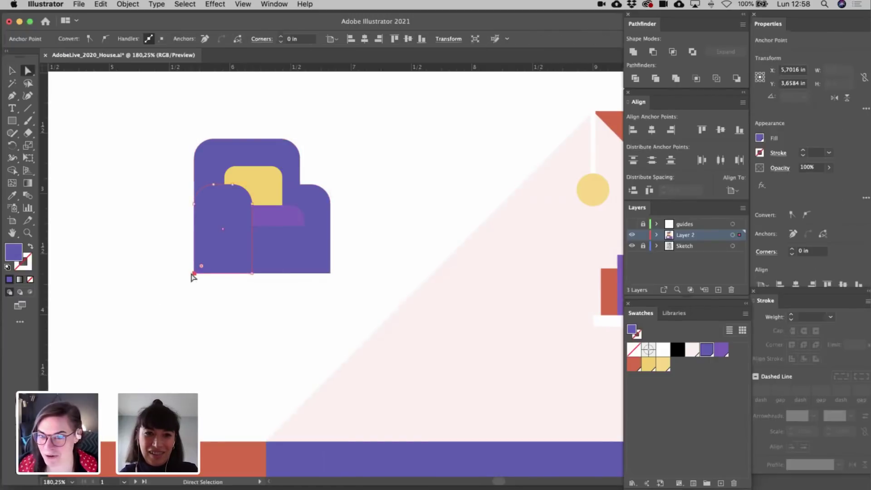
drag(245, 274, 253, 252)
drag(169, 271, 331, 270)
key(p)
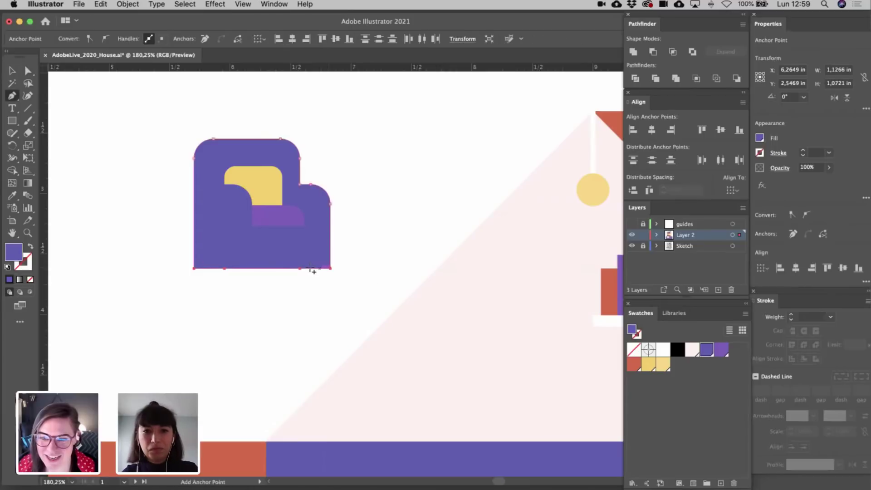
click(300, 269)
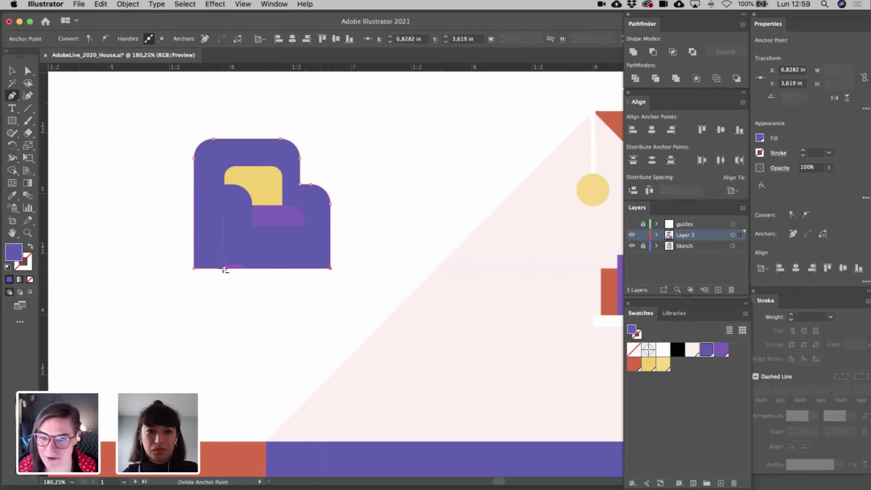
- Round the bottom corners of the chair body and the front armrest
key(a)
drag(184, 265, 345, 304)
drag(323, 262, 317, 245)
key(v)
scroll(381, 246, down, 6)
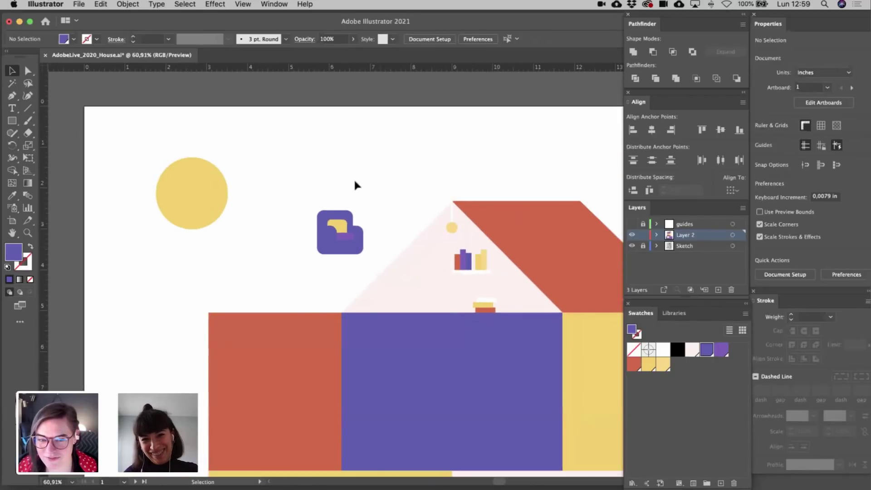
- Round the top corners of the chair back to 0.2625 in and raise its top edge by about 0.024 in
scroll(353, 183, up, 6)
scroll(354, 184, down, 2)
scroll(354, 184, left, 1)
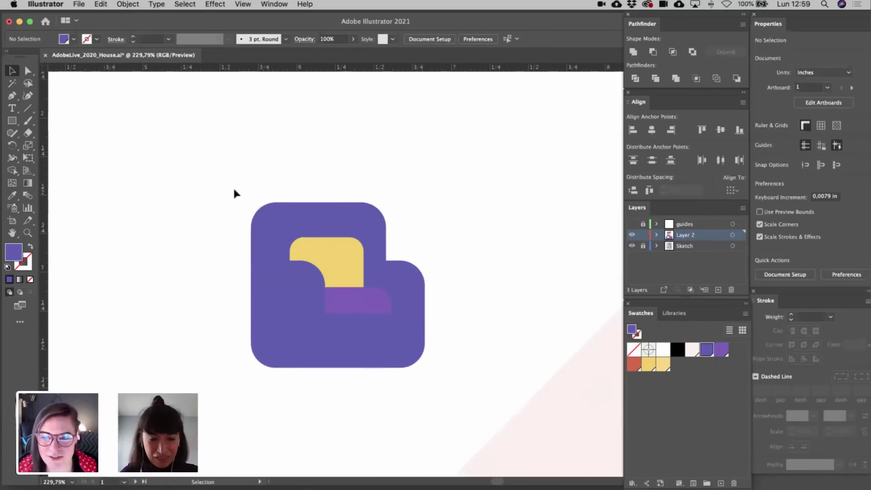
key(a)
drag(285, 243, 286, 242)
drag(339, 182, 343, 245)
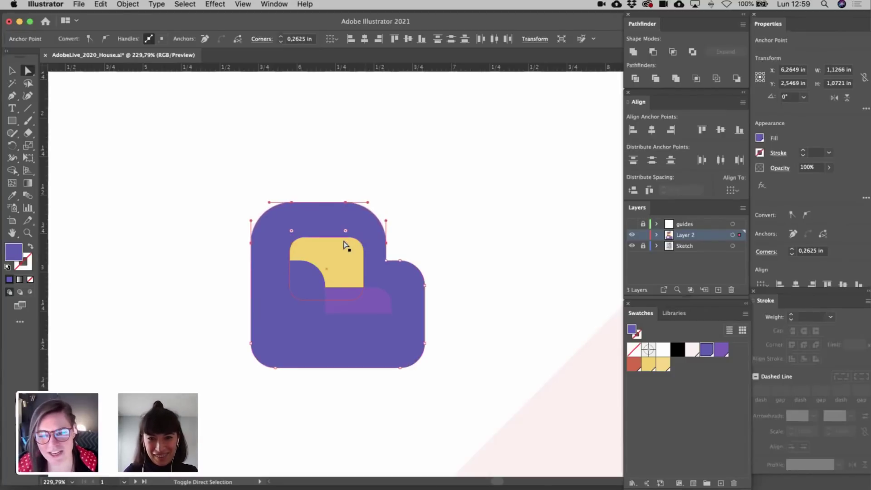
key(Up)
key(Up)
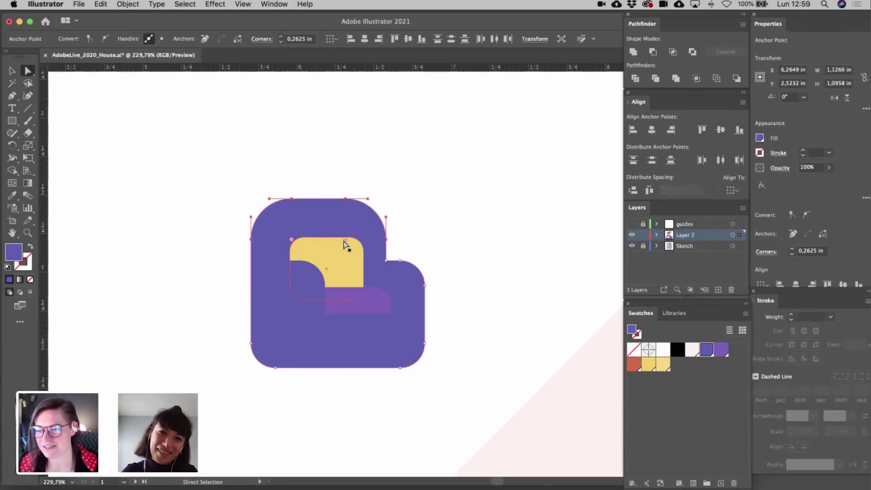
key(v)
click(434, 229)
scroll(434, 230, down, 3)
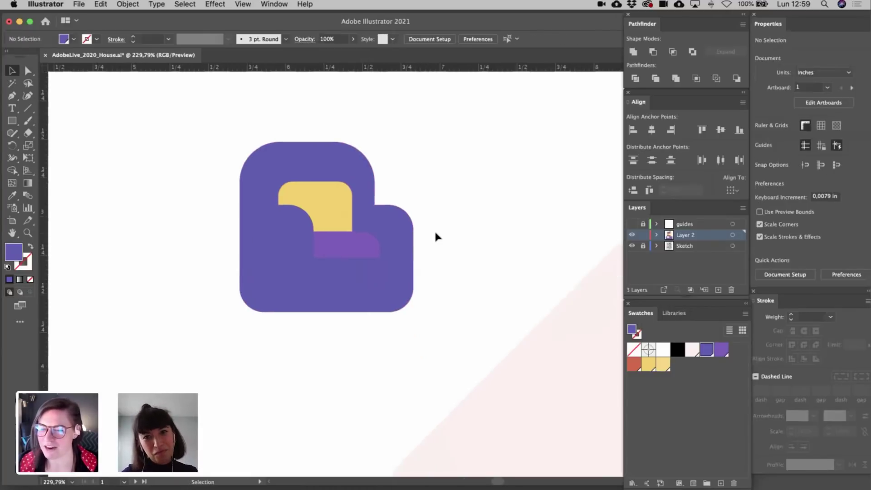
- Add two red rectangular legs, each about 0.18 by 0.13 in, under the two ends of the armchair
click(11, 120)
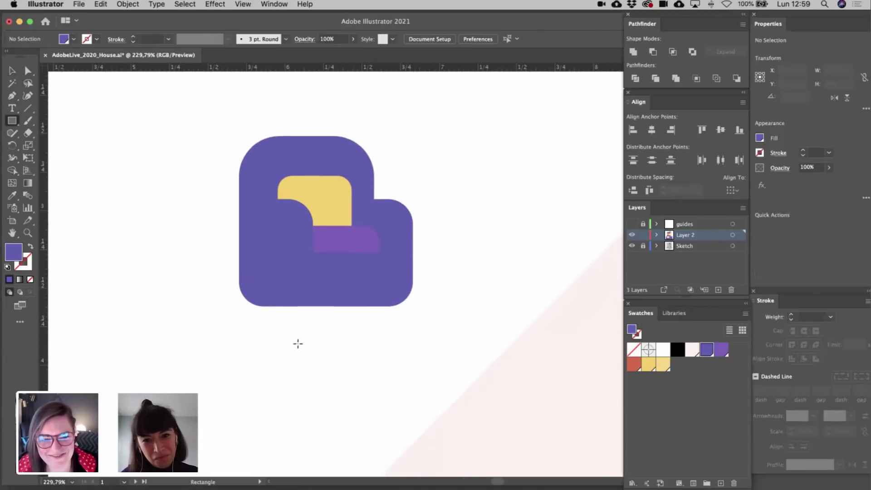
drag(267, 306, 379, 331)
key(v)
click(634, 364)
click(399, 343)
shift+click(288, 323)
click(321, 329)
click(291, 323)
click(359, 320)
key(Delete)
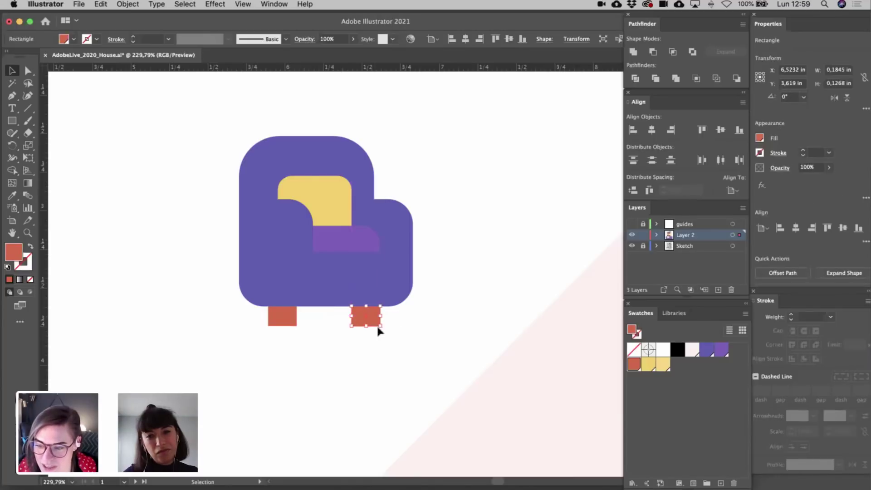
click(415, 341)
- Move the complete armchair into the attic so its legs stand on the floor beside the bookshelf
scroll(415, 342, down, 3)
scroll(416, 346, down, 4)
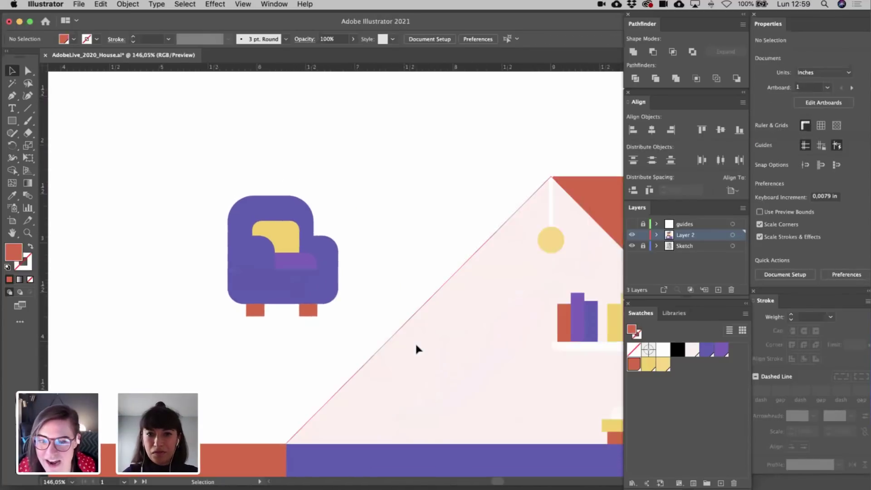
scroll(416, 341, down, 3)
scroll(415, 342, right, 4)
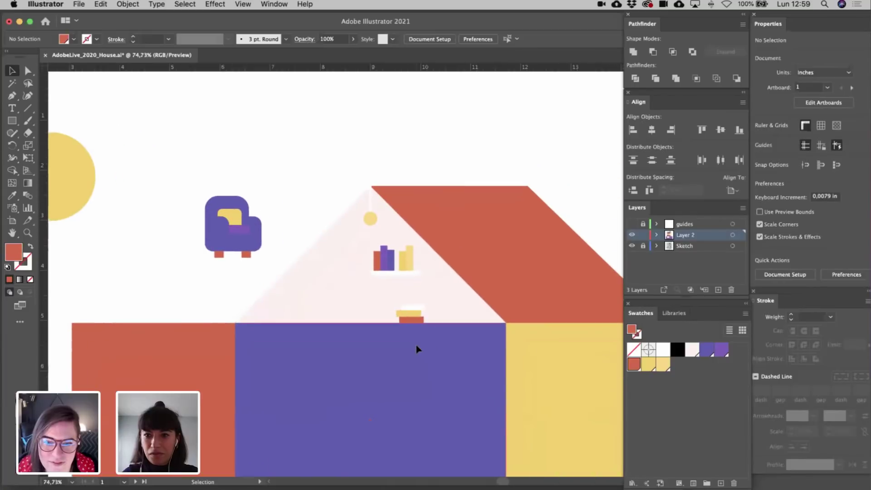
drag(162, 195, 353, 317)
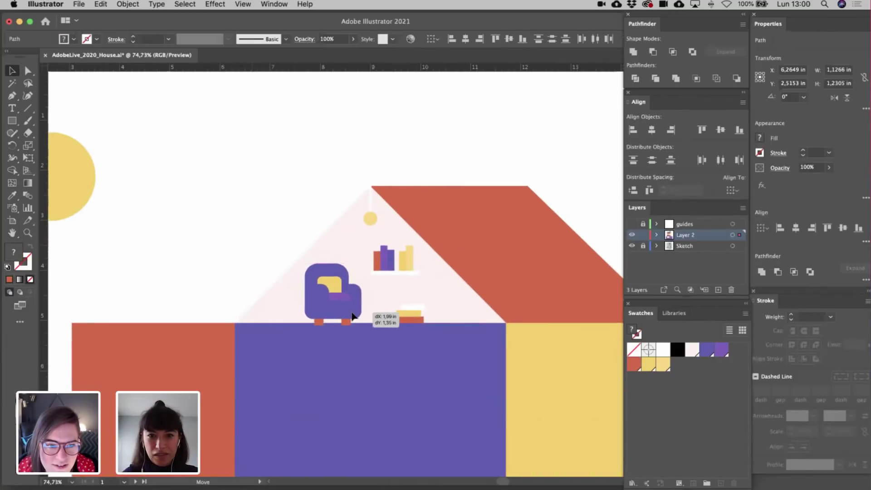
click(242, 236)
- Review the whole house and compare it with the room layout in the reference sketch
scroll(243, 241, down, 2)
scroll(242, 243, down, 2)
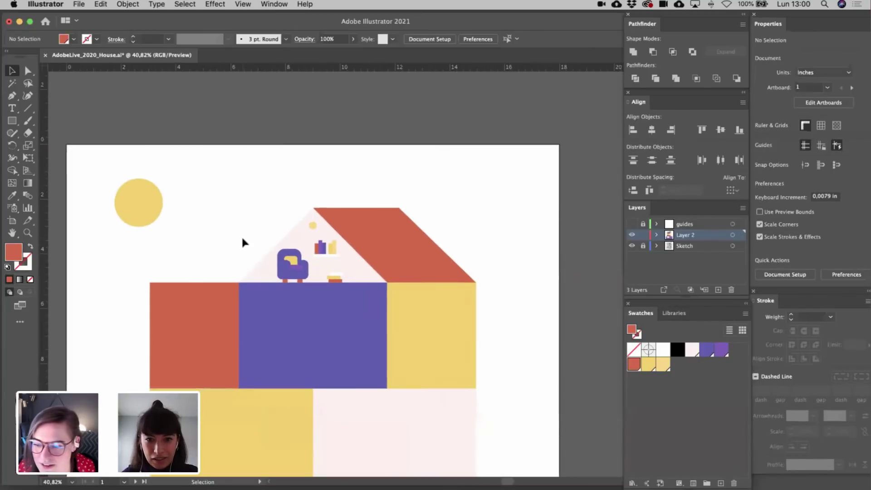
scroll(242, 242, down, 5)
scroll(242, 243, up, 3)
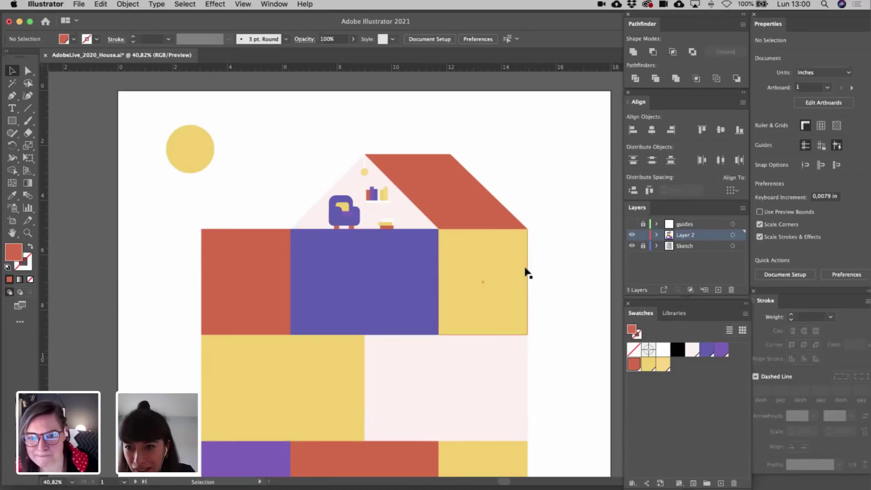
scroll(527, 272, down, 3)
scroll(499, 249, left, 3)
scroll(499, 250, down, 2)
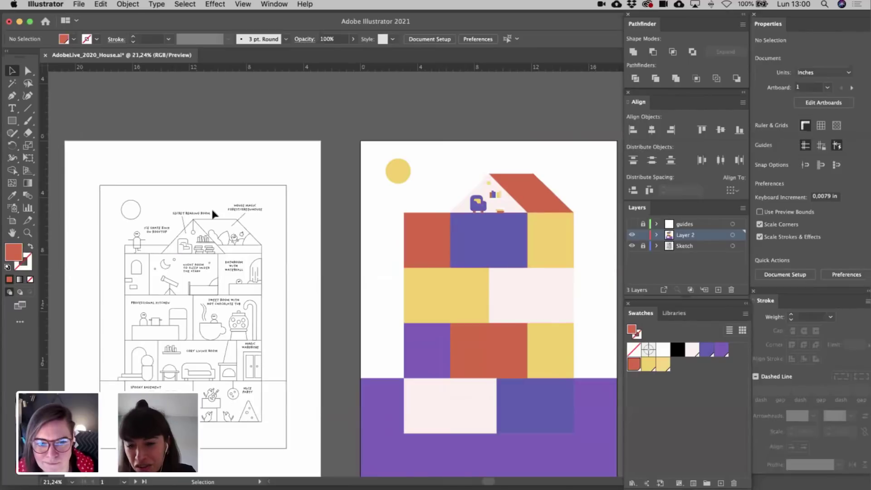
- Check the house against the guides layer, leaving the guides hidden, and create a new layer above Layer 2
scroll(372, 303, up, 4)
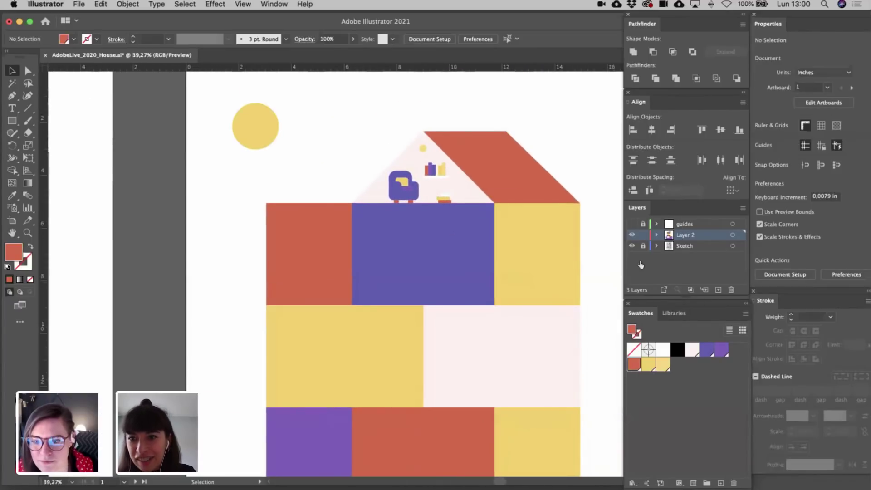
click(631, 224)
scroll(581, 243, down, 4)
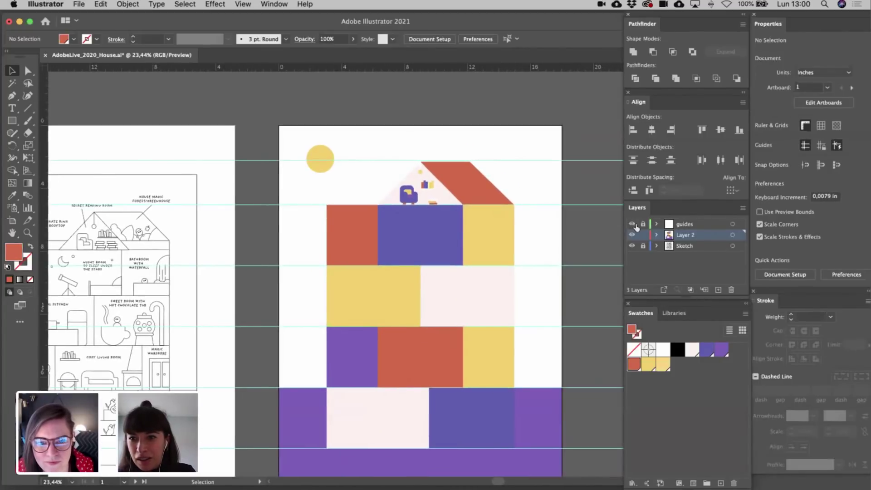
click(632, 224)
click(718, 291)
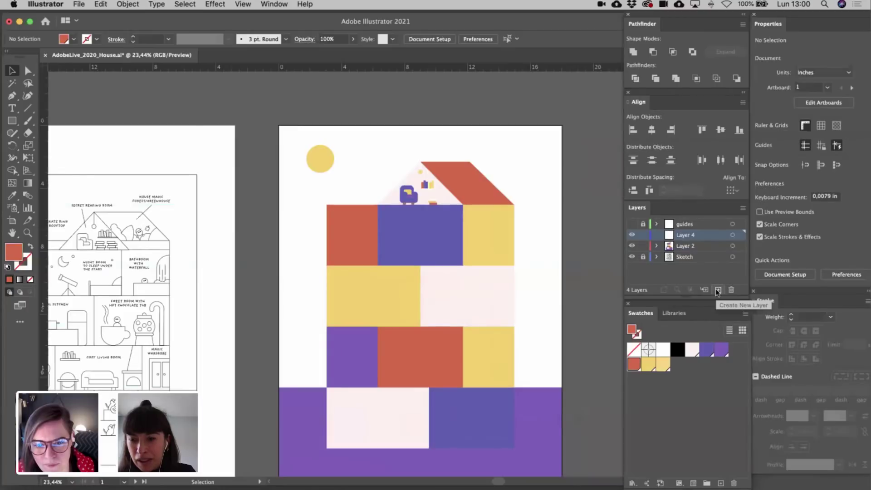
scroll(406, 202, up, 4)
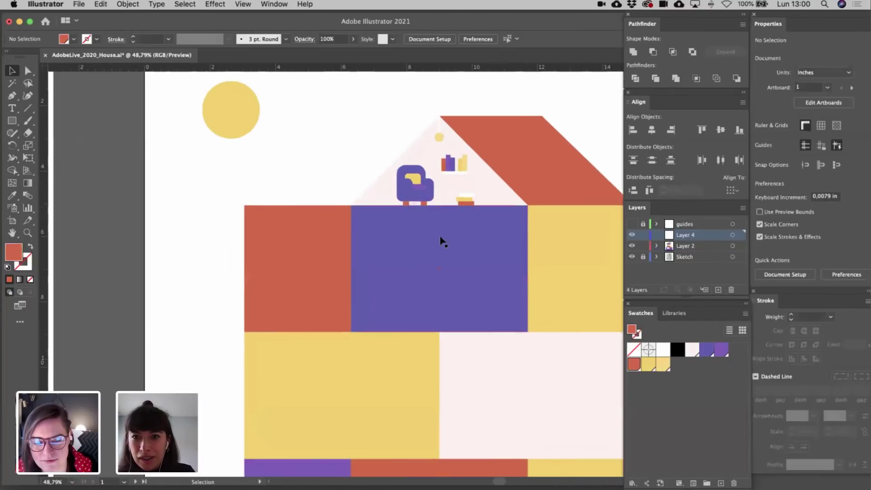
scroll(344, 153, up, 4)
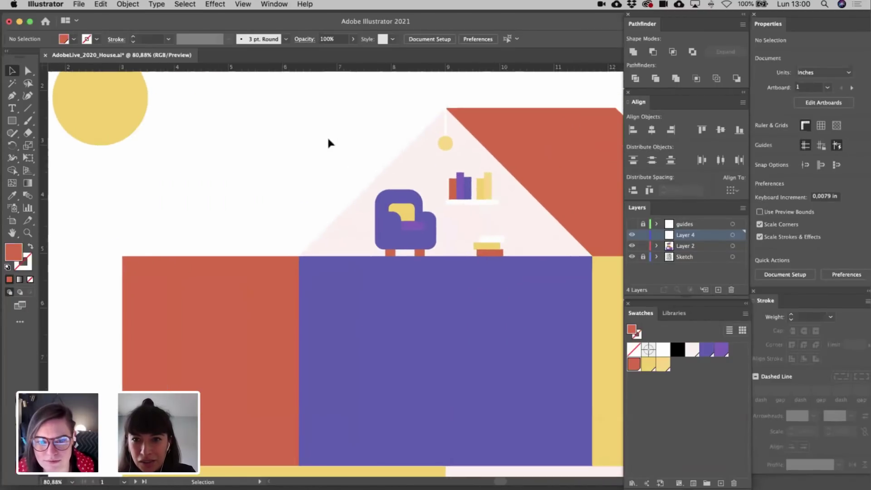
drag(329, 140, 539, 257)
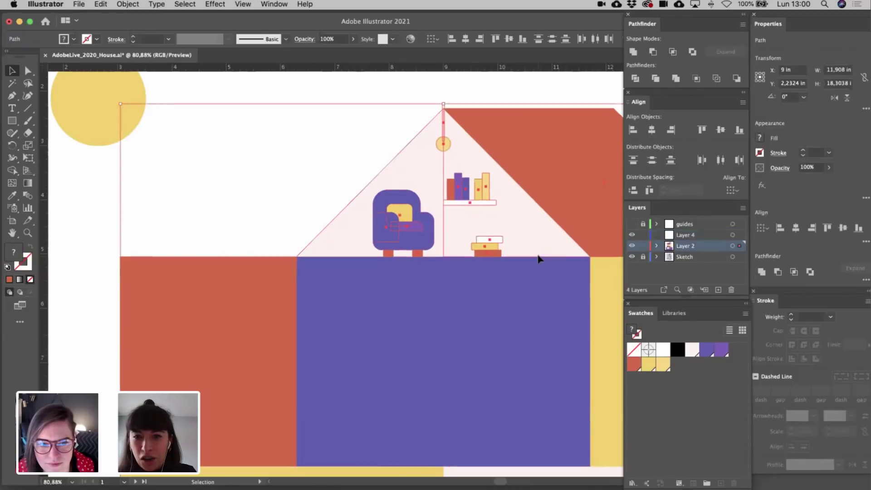
scroll(460, 184, right, 4)
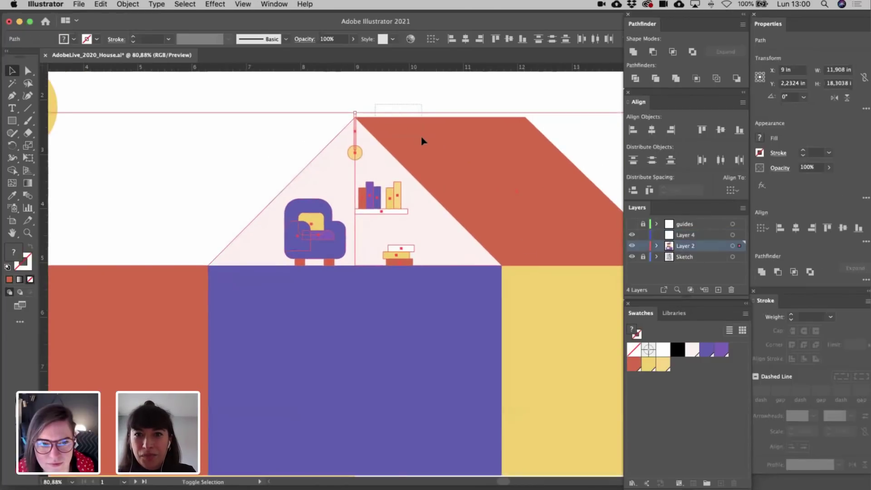
scroll(422, 143, down, 3)
click(313, 168)
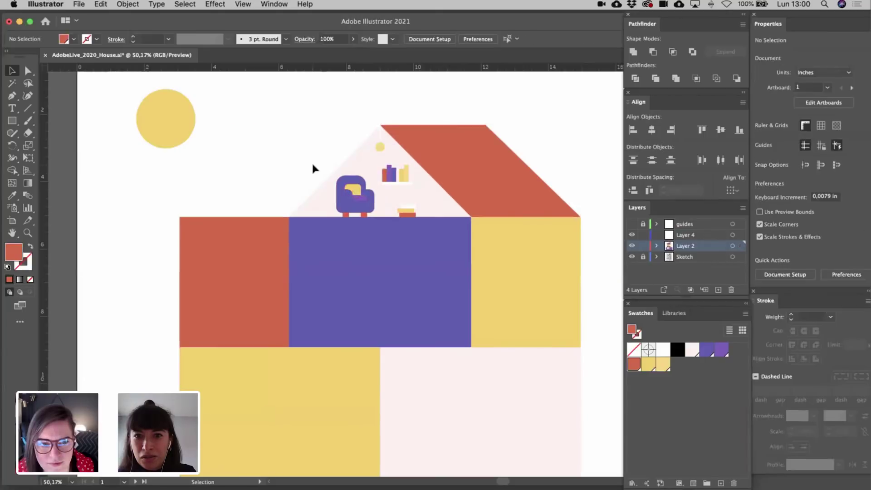
- Move the attic's armchair, lamp, bookshelf and book stack from Layer 2 to Layer 4, leaving out the walls and roof
drag(322, 137, 423, 218)
shift+click(321, 202)
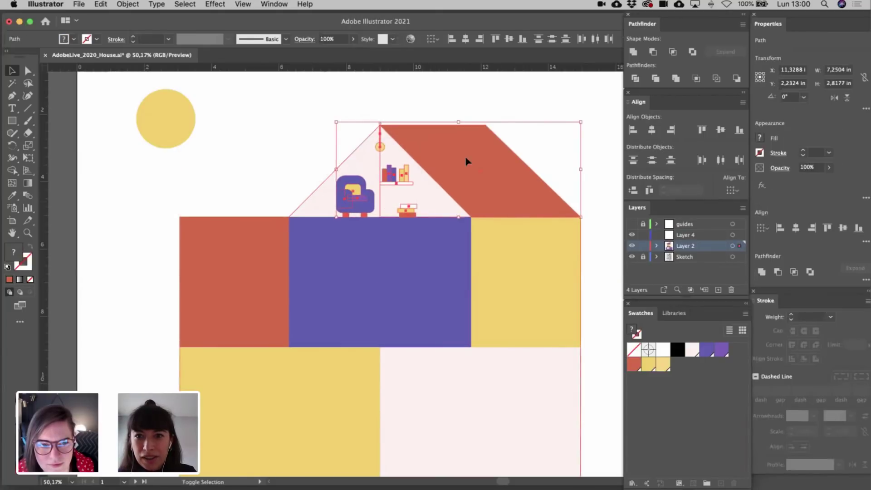
shift+click(519, 155)
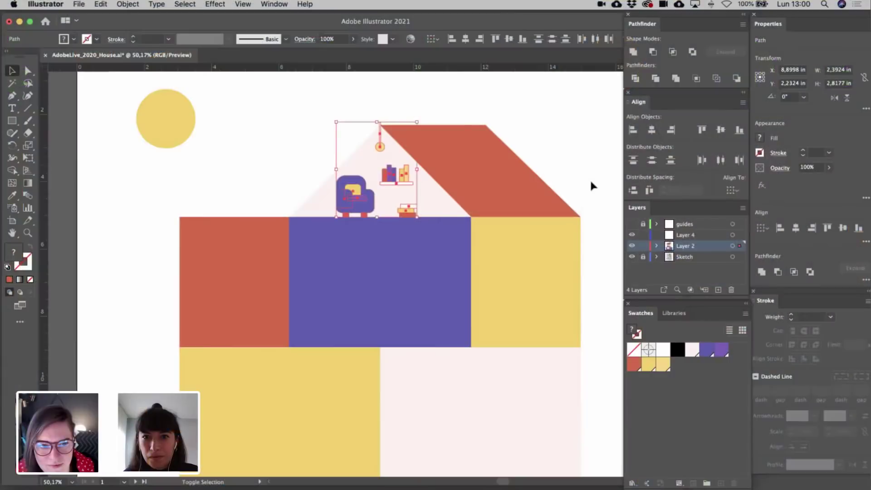
drag(742, 244, 741, 237)
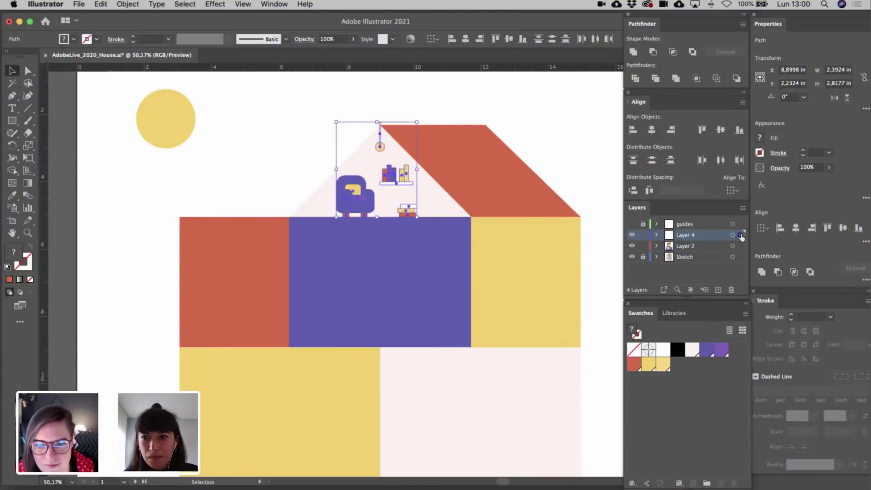
- Lock Layer 4 and toggle the visibility of Layer 2 to check the separation of furniture and house shapes
click(642, 235)
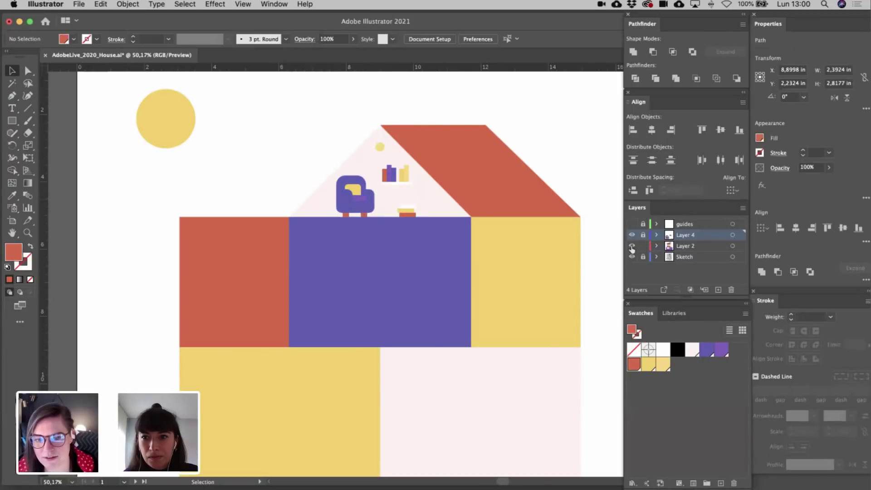
click(632, 245)
click(632, 245)
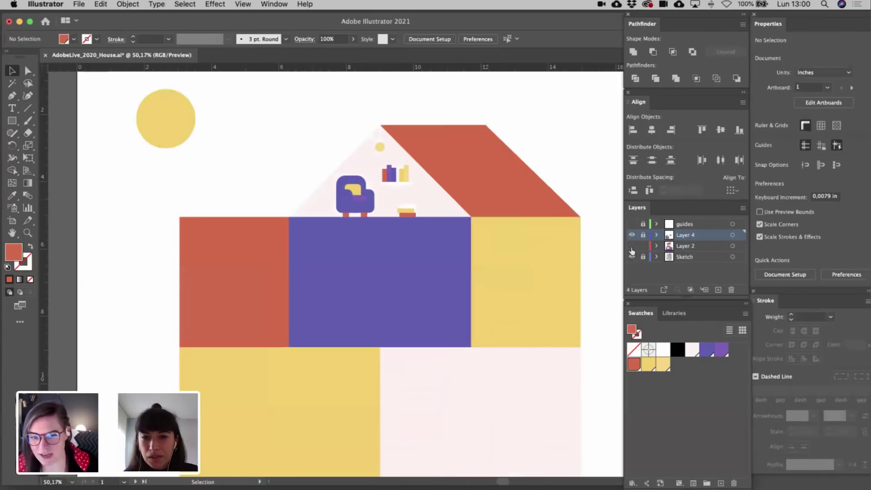
click(631, 245)
click(632, 245)
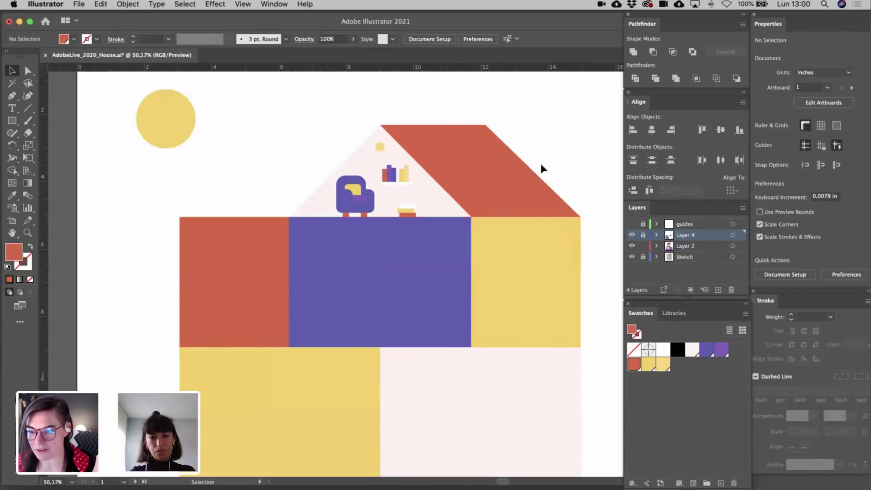
scroll(541, 168, down, 5)
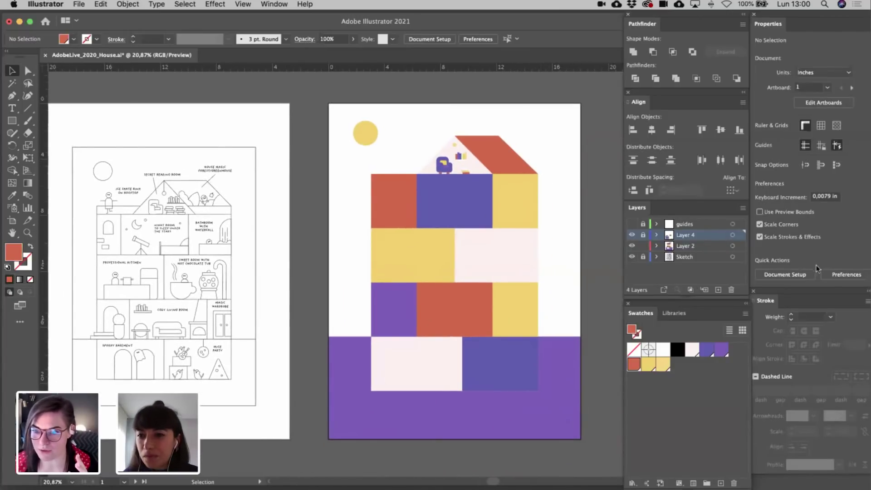
double_click(687, 235)
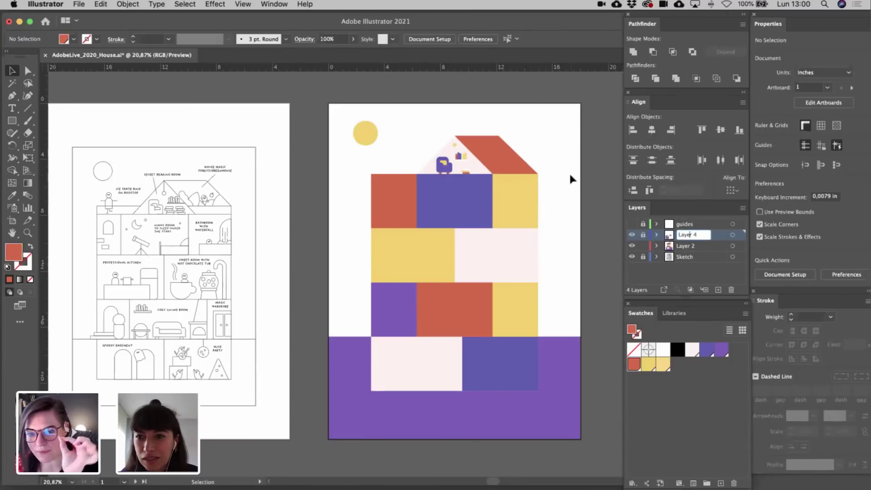
key(Return)
scroll(569, 171, up, 5)
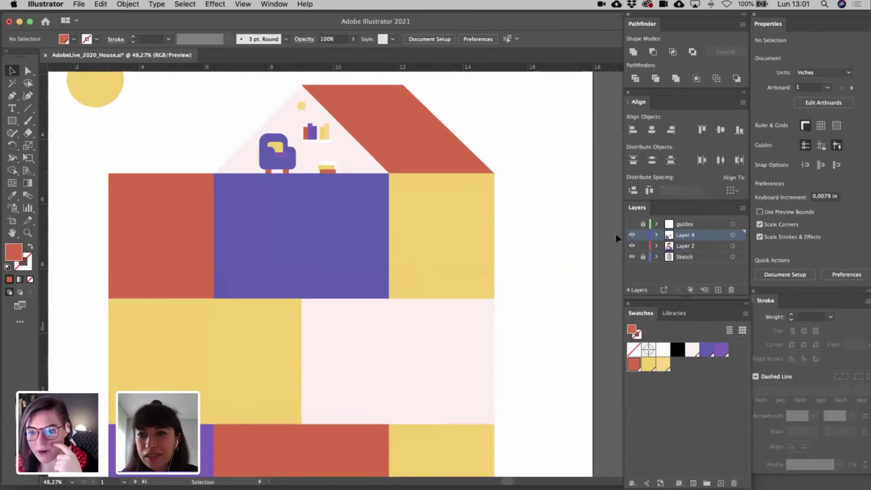
scroll(617, 238, up, 2)
scroll(617, 238, left, 4)
click(482, 188)
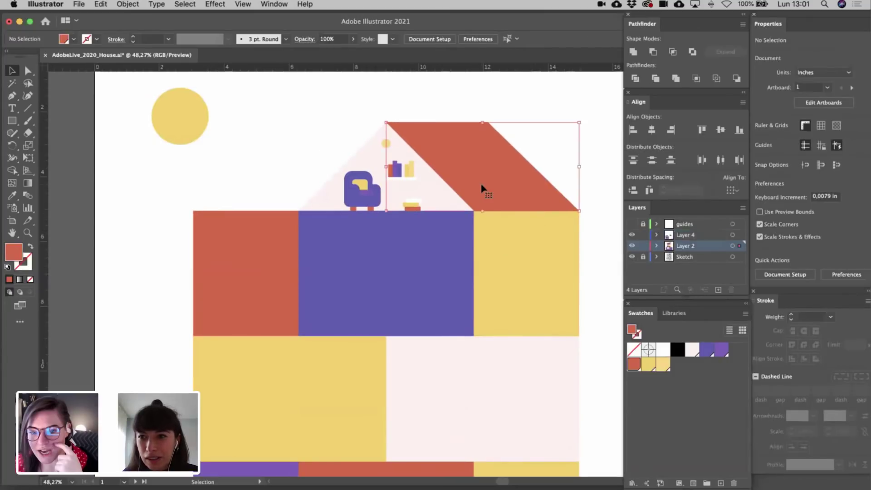
click(565, 160)
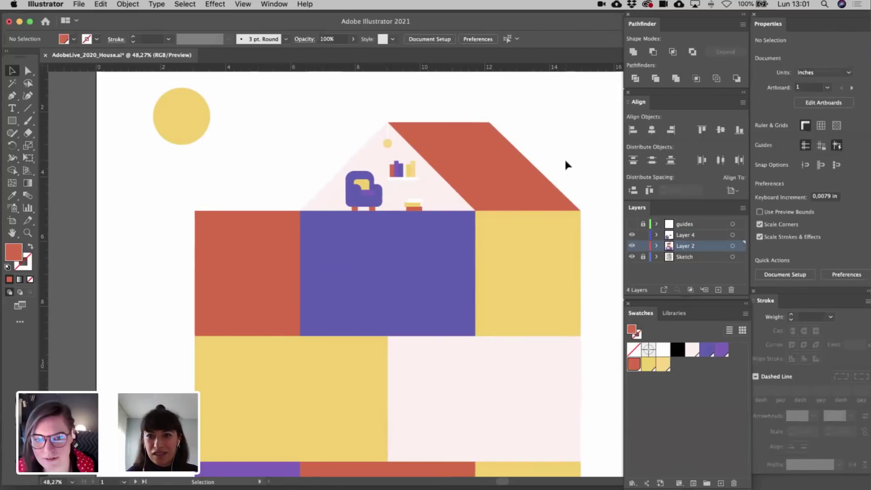
- Try to move the pink attic wall shape from Layer 2 to Layer 4
scroll(535, 245, up, 3)
scroll(535, 245, up, 3)
scroll(535, 245, left, 5)
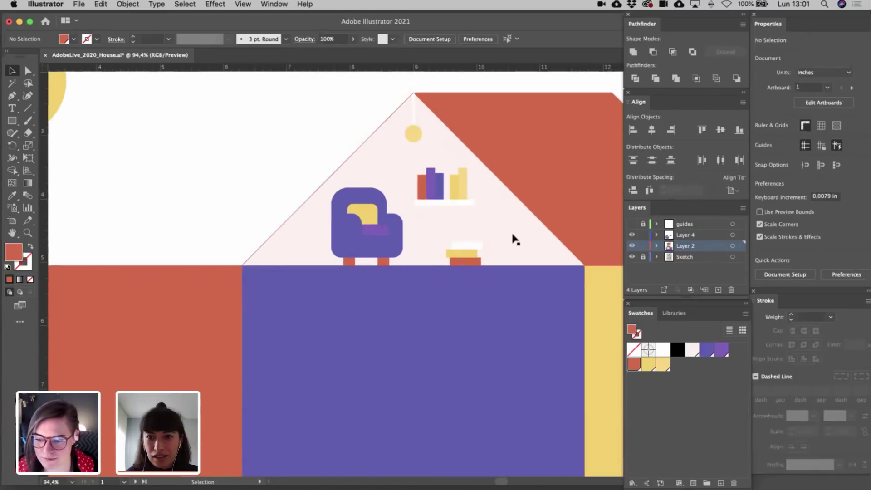
click(553, 235)
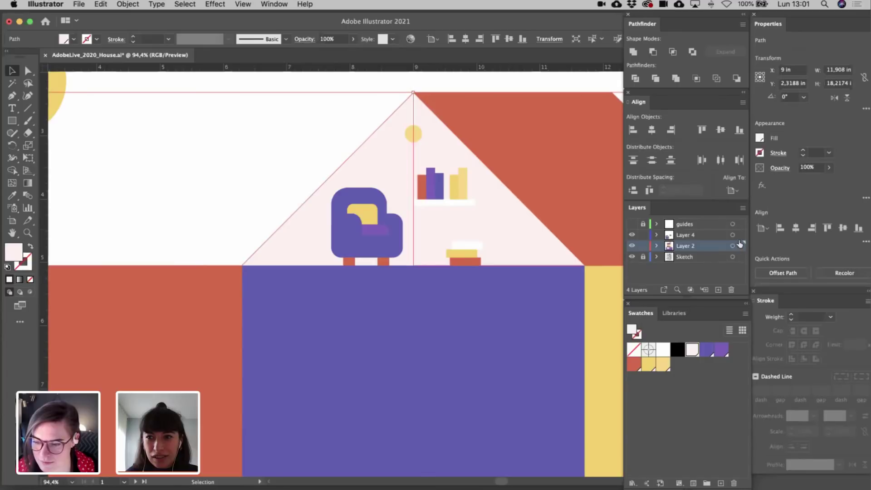
drag(740, 244, 739, 237)
key(super+z)
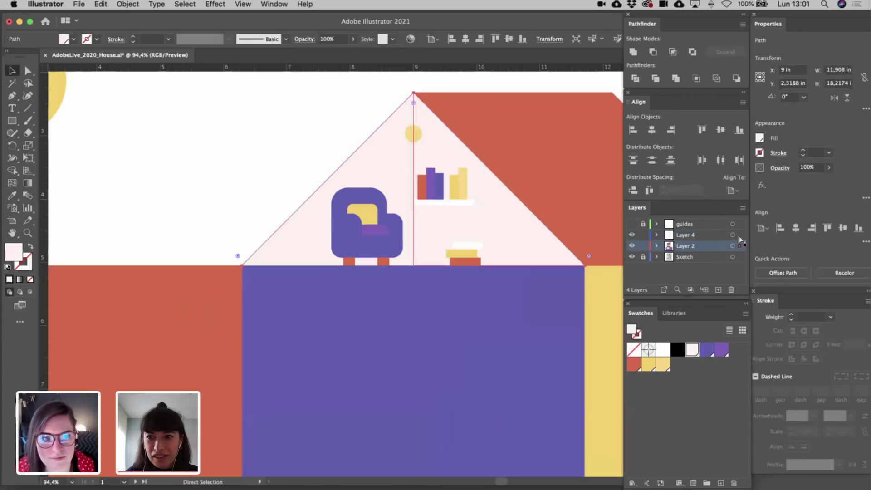
key(super+z)
- Lock Layer 2 and rename it "building"
click(644, 246)
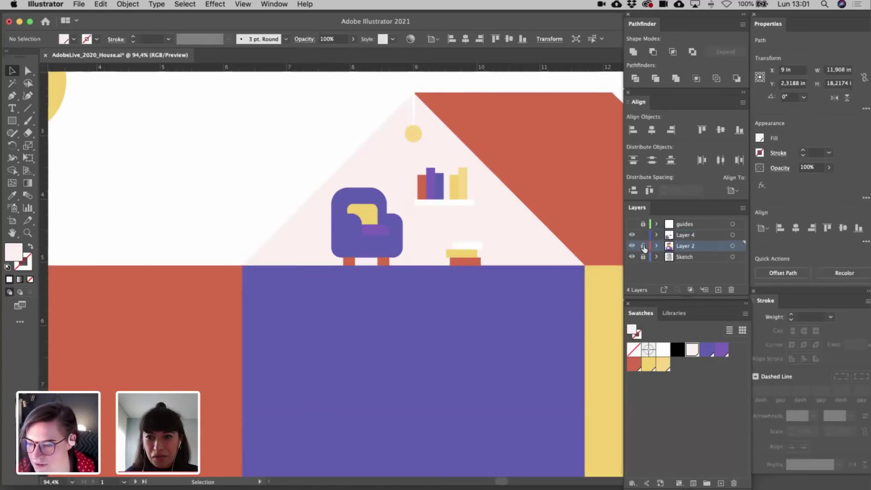
double_click(687, 246)
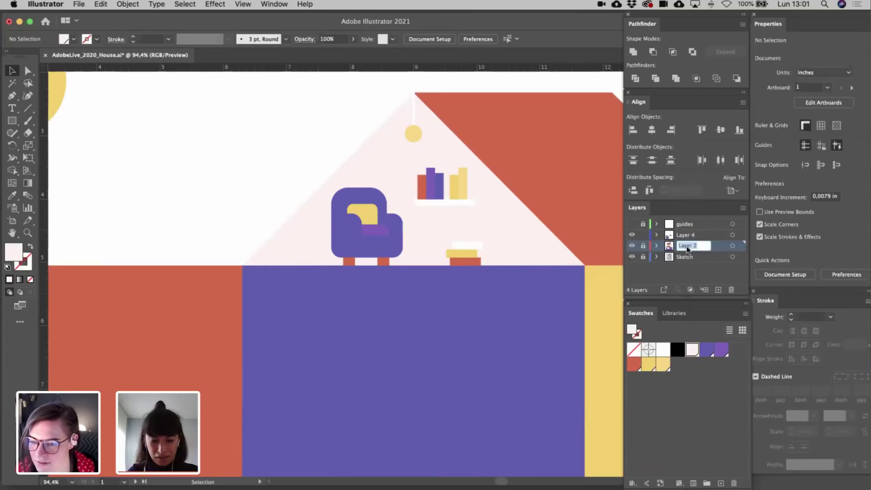
text(building)
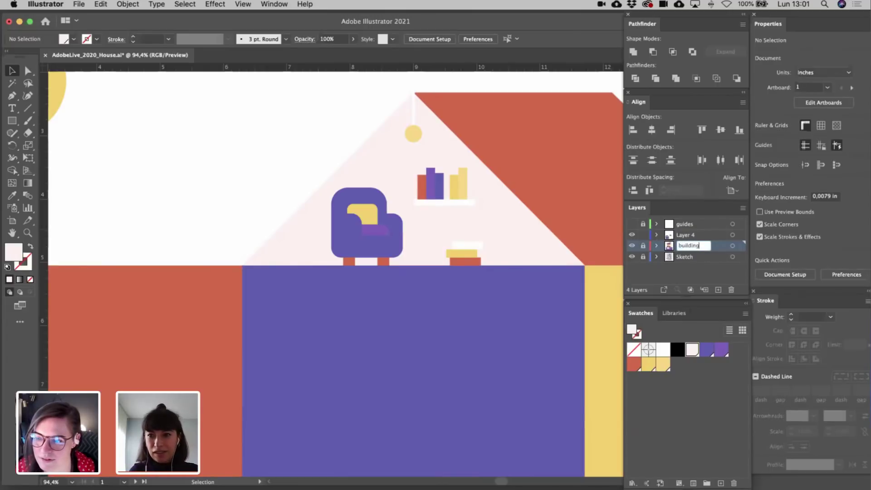
key(Return)
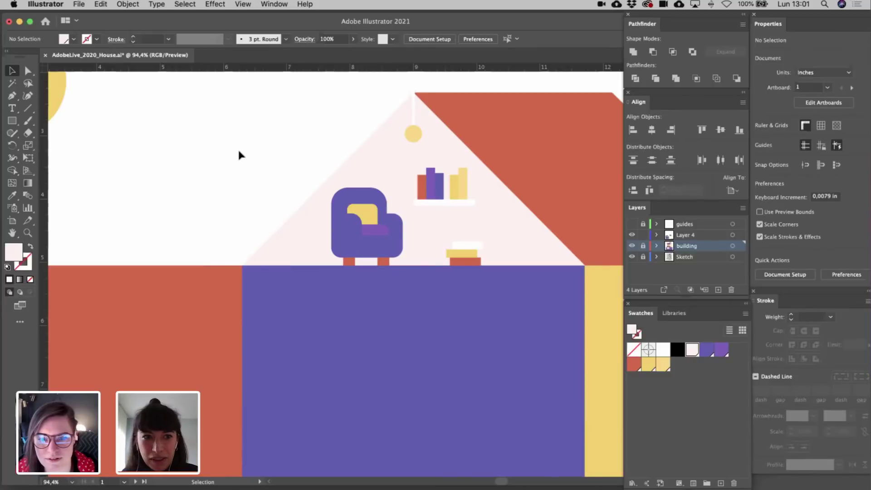
- Duplicate the yellow book onto the top of the attic's floor stack and fill the copy with the red swatch
scroll(376, 249, up, 4)
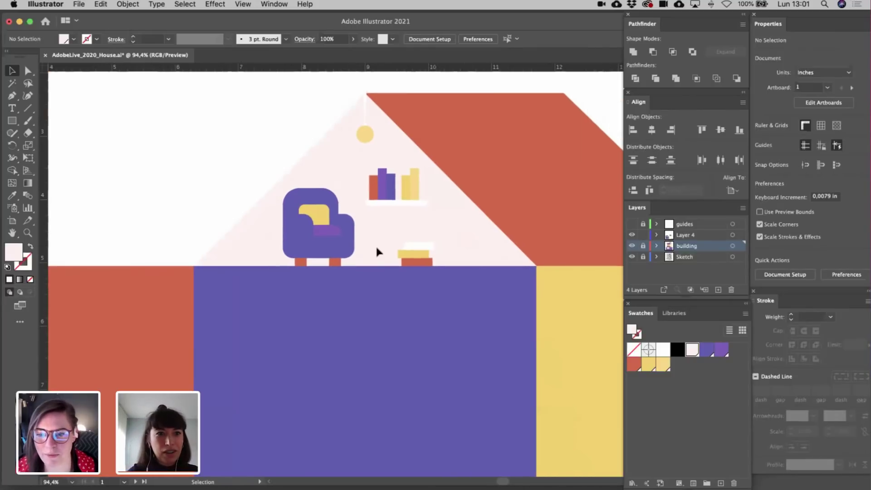
drag(412, 277, 397, 259)
shift+click(387, 289)
click(426, 254)
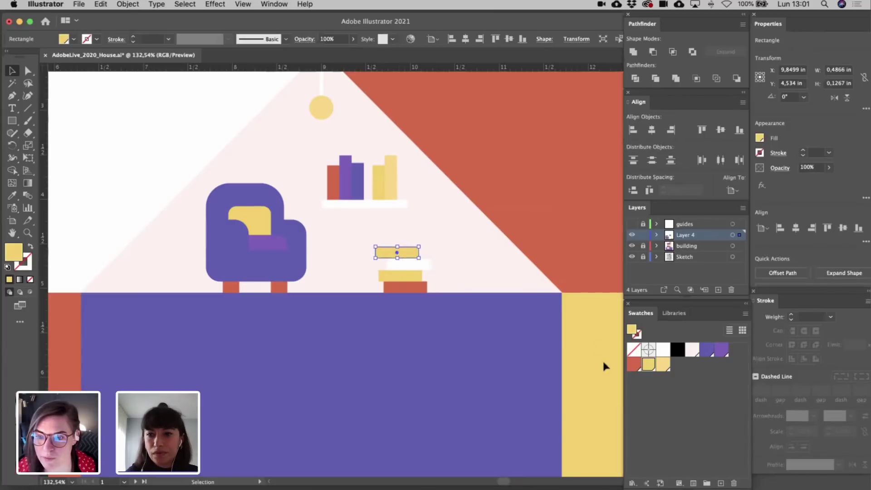
click(635, 367)
click(155, 157)
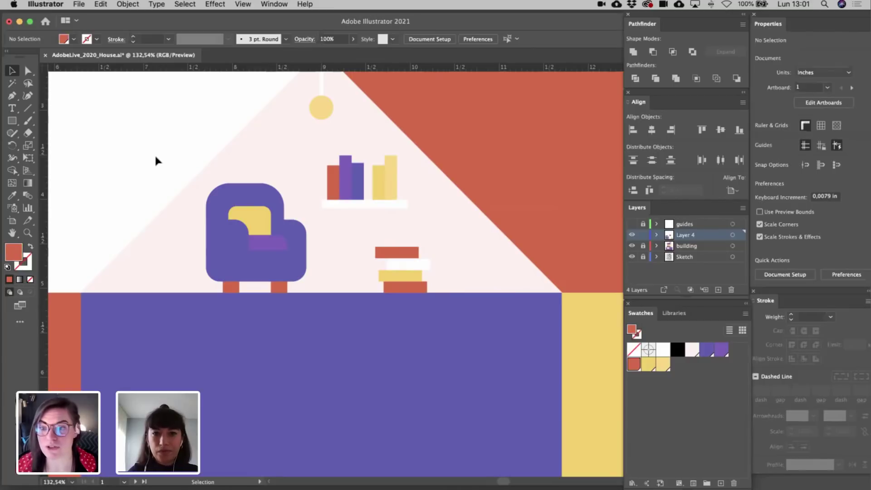
- Draw a red circle about 1.11 in wide in the empty sky beside the attic and add a horizontally offset, overlapping copy
drag(11, 120, 58, 149)
scroll(233, 234, down, 5)
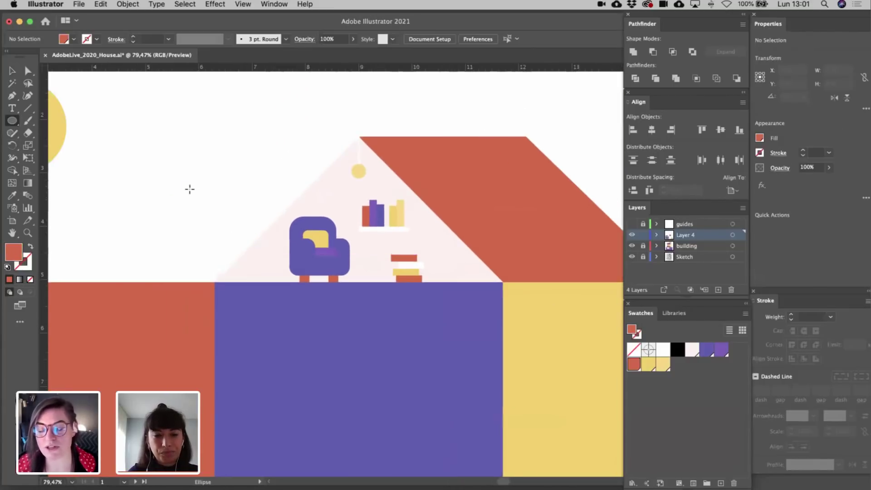
drag(190, 189, 230, 195)
key(v)
shift+click(175, 187)
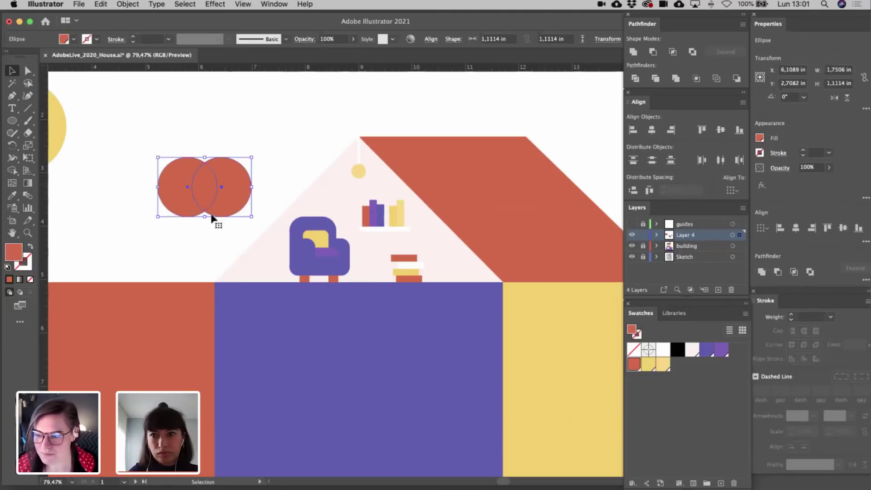
- Intersect the two overlapping red circles to keep only their shared leaf shape
click(673, 54)
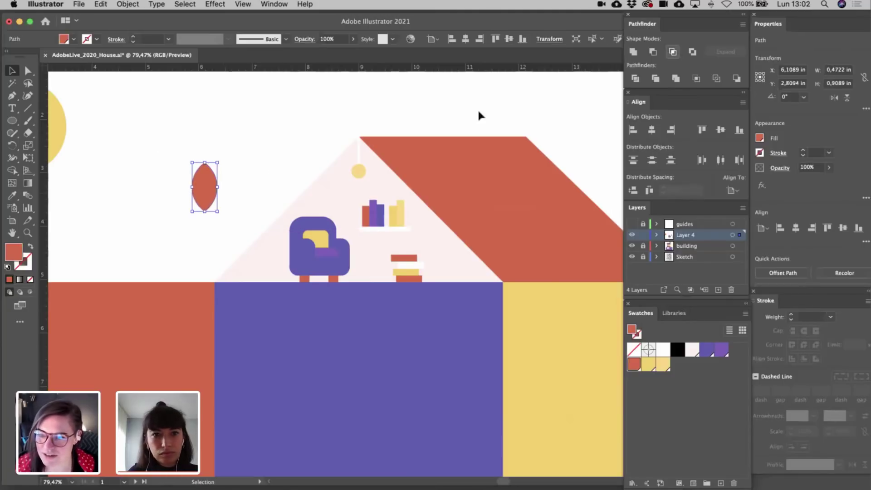
scroll(202, 208, up, 2)
scroll(203, 208, up, 2)
scroll(203, 208, left, 2)
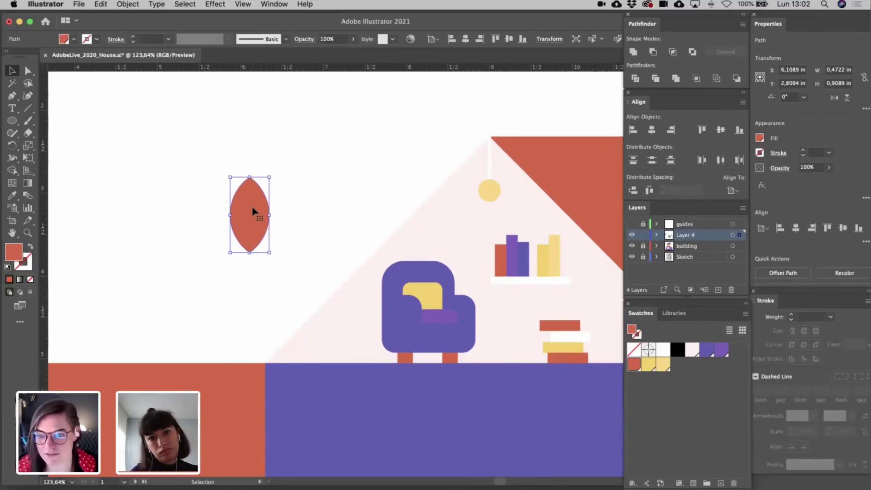
click(295, 212)
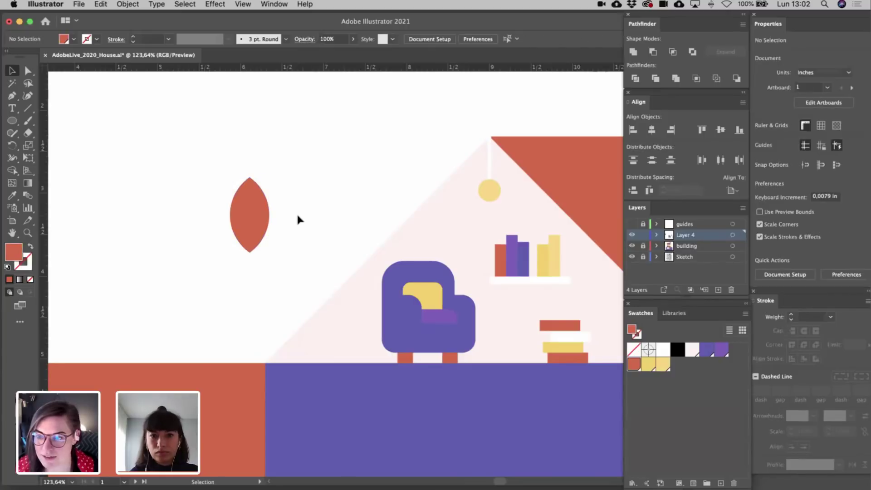
key(super+a)
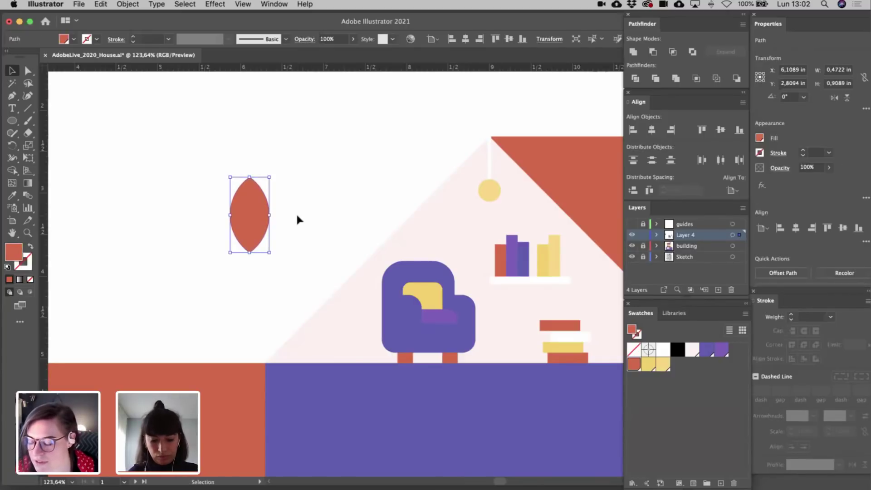
- Add a copy of the red leaf rotated about 24 degrees clockwise around its bottom tip, stacked behind the upright leaf
key(r)
click(250, 252)
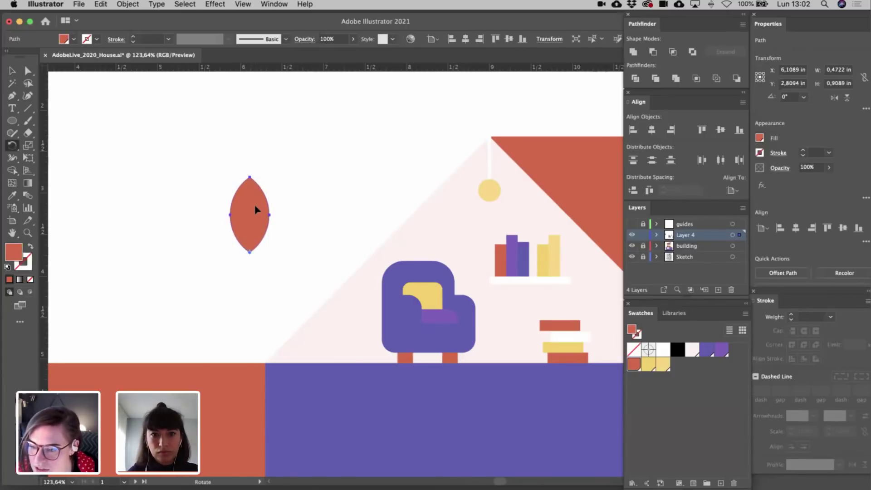
mouse_move(274, 216)
mouse_down()
mouse_move(281, 220)
mouse_move(274, 216)
mouse_up()
key(v)
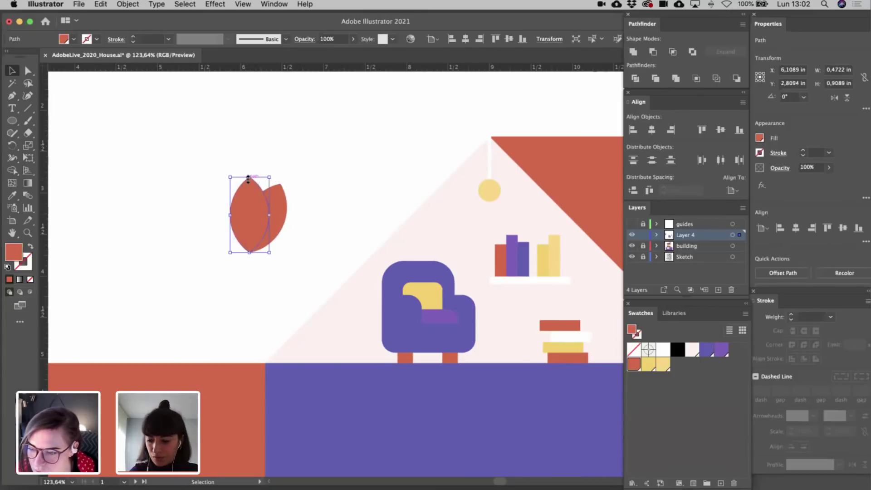
key(super+shift+a)
click(246, 179)
key(super+shift+[)
click(302, 199)
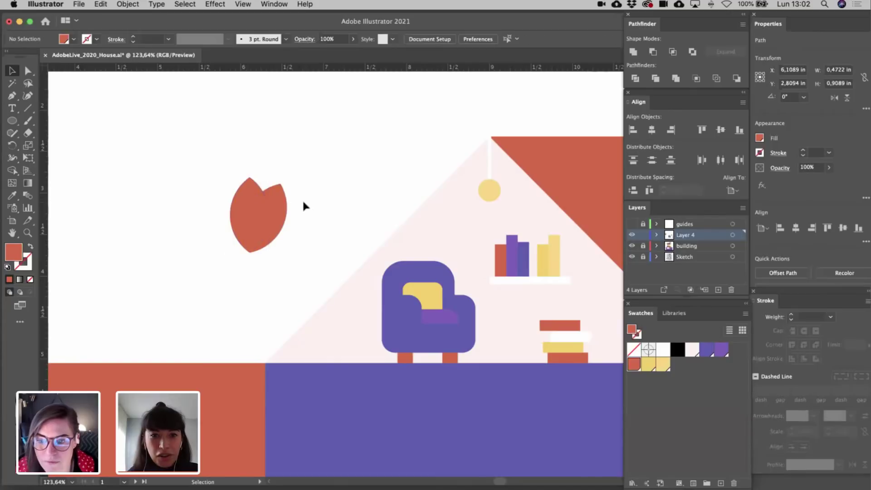
- Duplicate the tilted leaf, flip the copy horizontally, and place it on the opposite side of the upright leaf with bottom tips meeting
drag(281, 204, 226, 204)
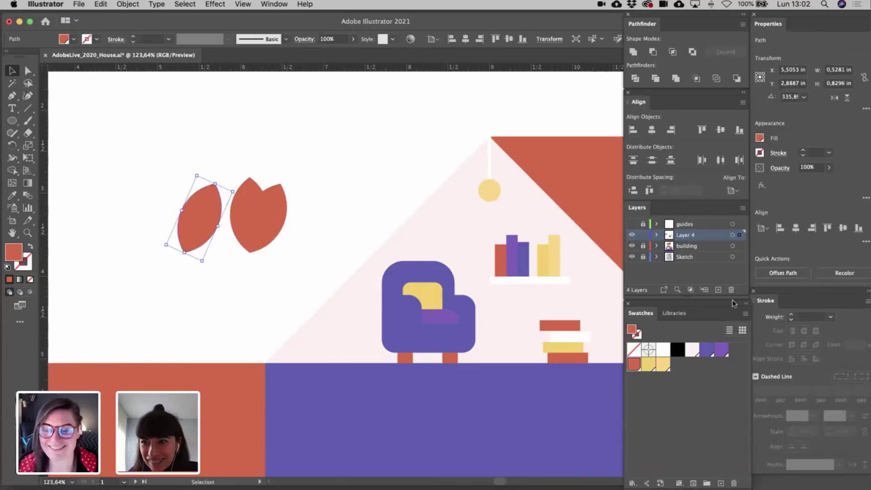
click(834, 97)
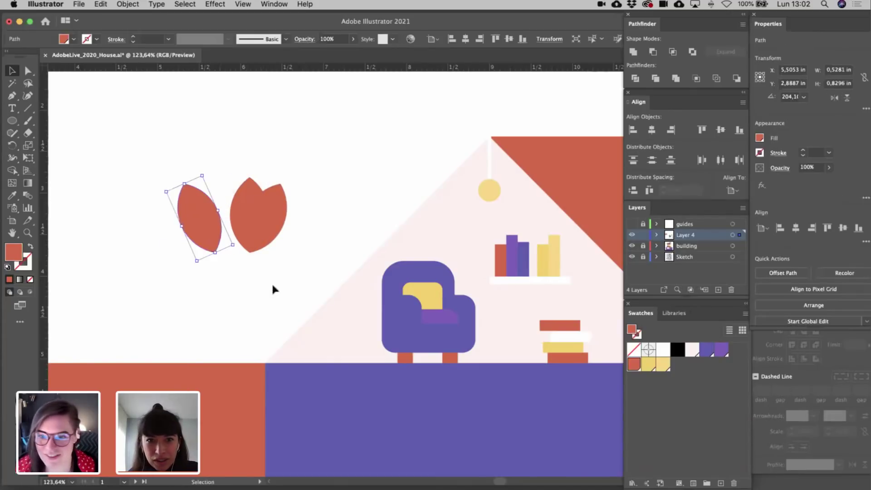
drag(210, 231, 245, 234)
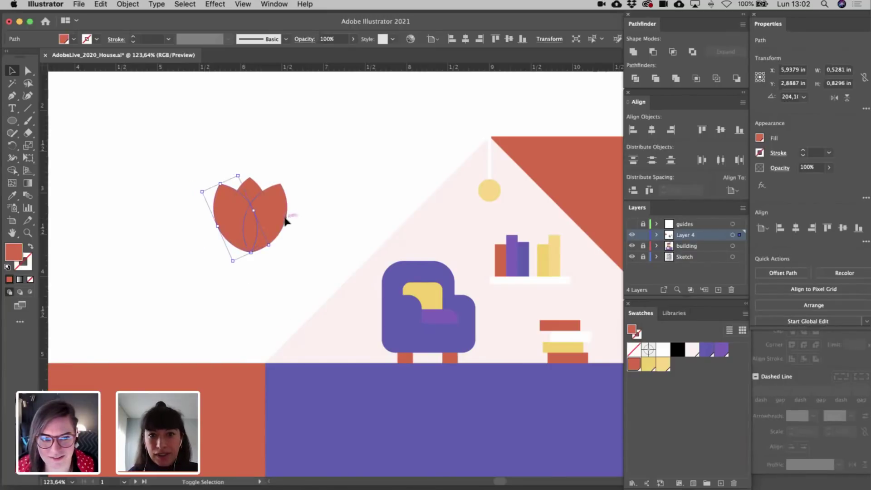
- Fill the two outer leaves with the blue-violet swatch and the centre leaf with the purple swatch
shift+click(286, 220)
click(707, 355)
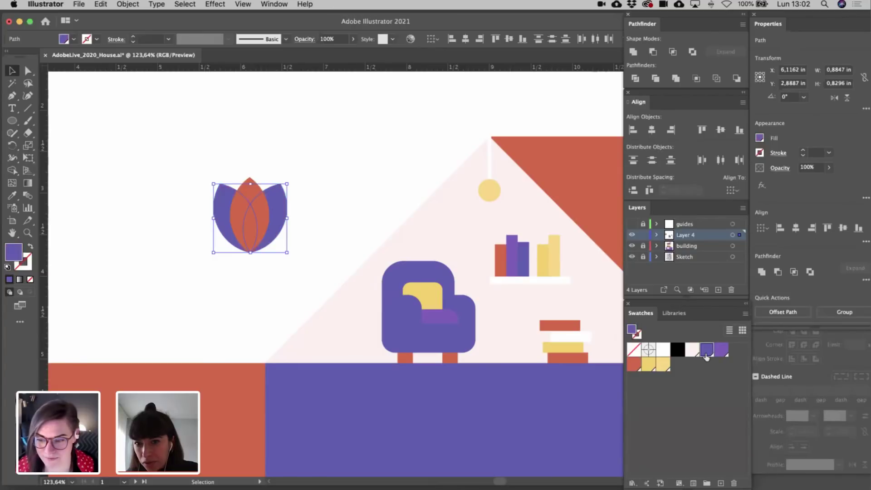
click(263, 220)
click(722, 349)
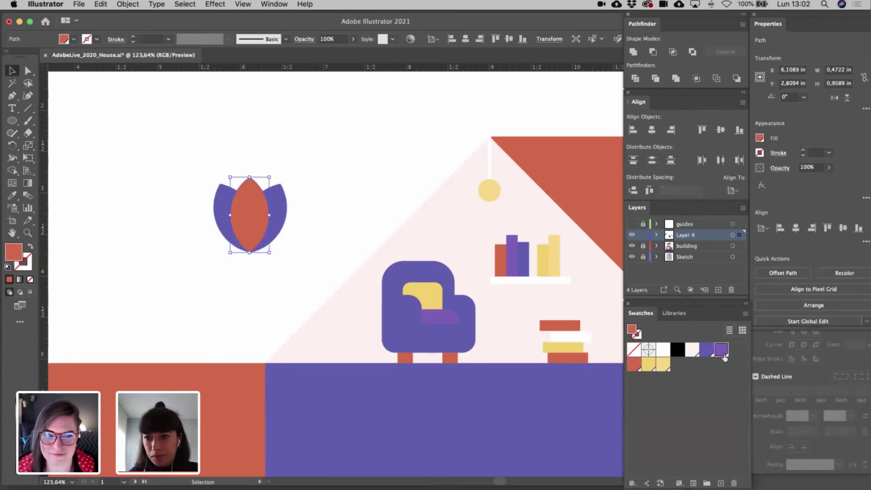
click(358, 211)
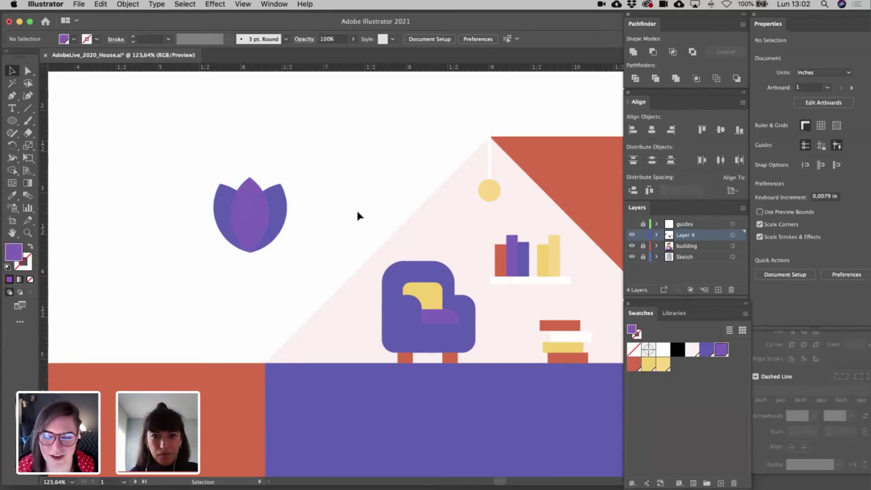
- Draw a rectangle about 0.70 in wide and 0.61 in high, centred over the base of the leaves, for the plant pot
scroll(358, 212, down, 5)
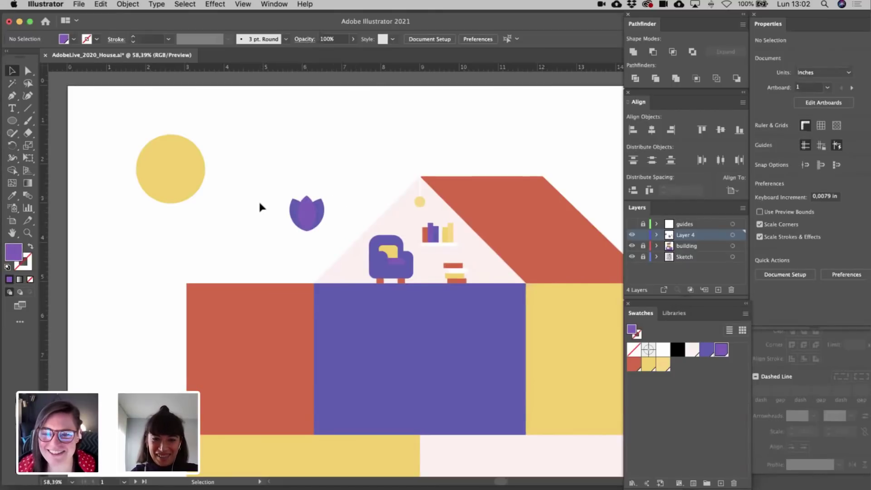
scroll(259, 206, up, 6)
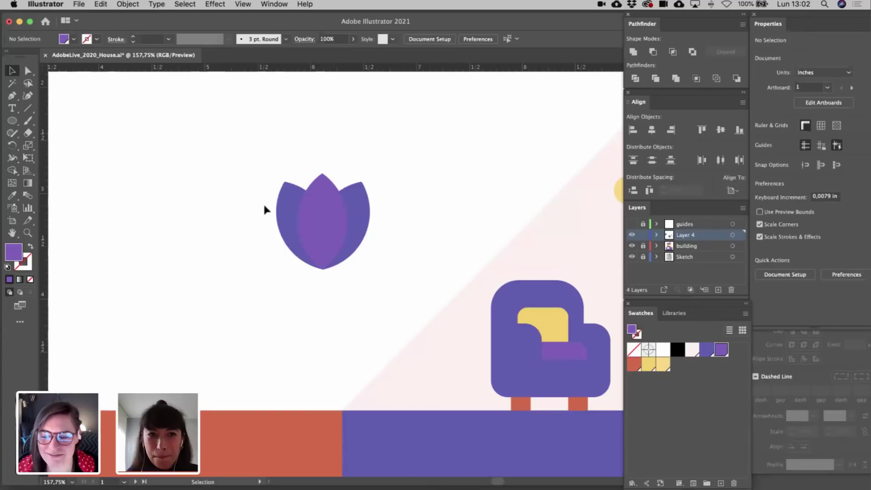
drag(12, 120, 49, 120)
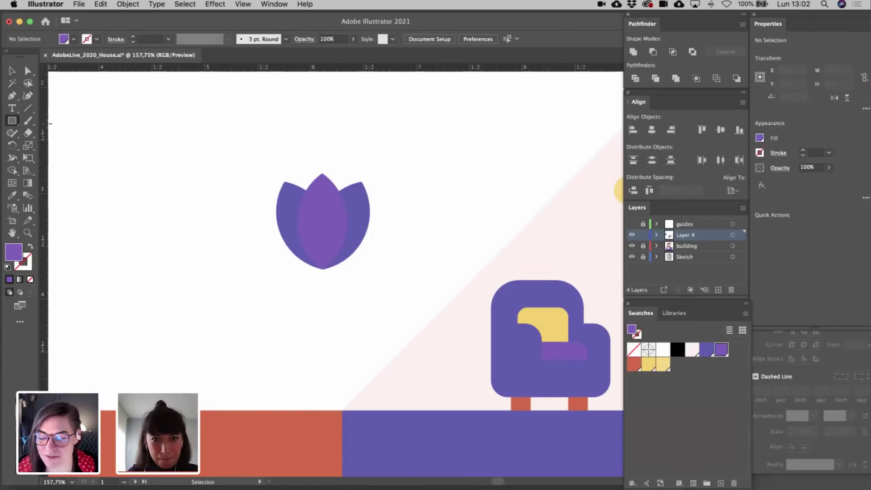
mouse_move(322, 273)
mouse_down()
mouse_move(359, 300)
mouse_move(338, 287)
mouse_move(326, 328)
mouse_up()
key(v)
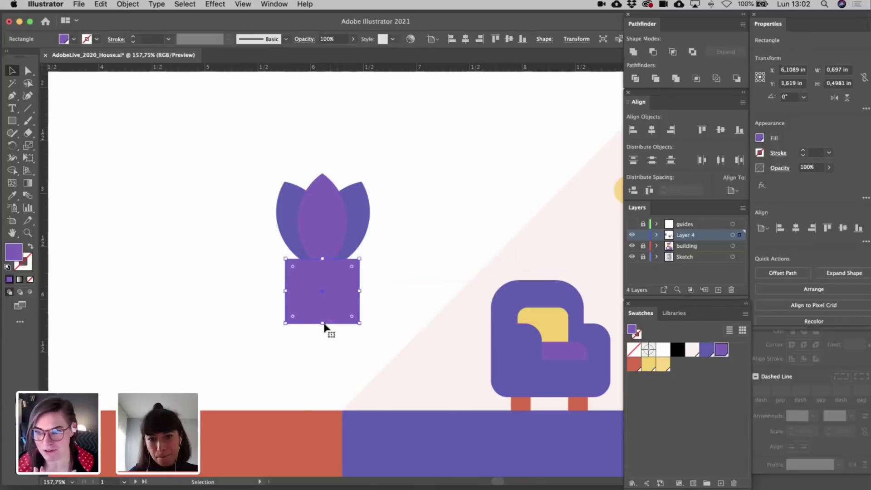
- Taper the pot by moving its two bottom corner points inward by equal amounts
key(a)
drag(251, 313, 366, 323)
key(Right)
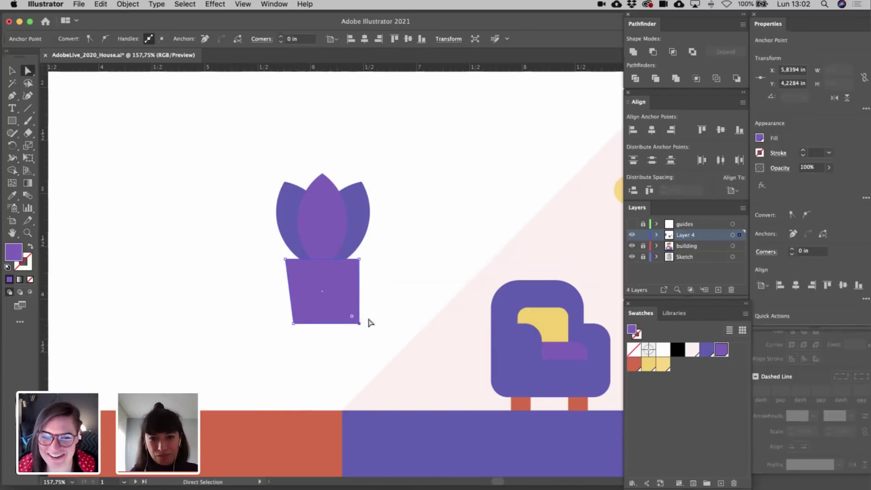
key(Left)
key(Left)
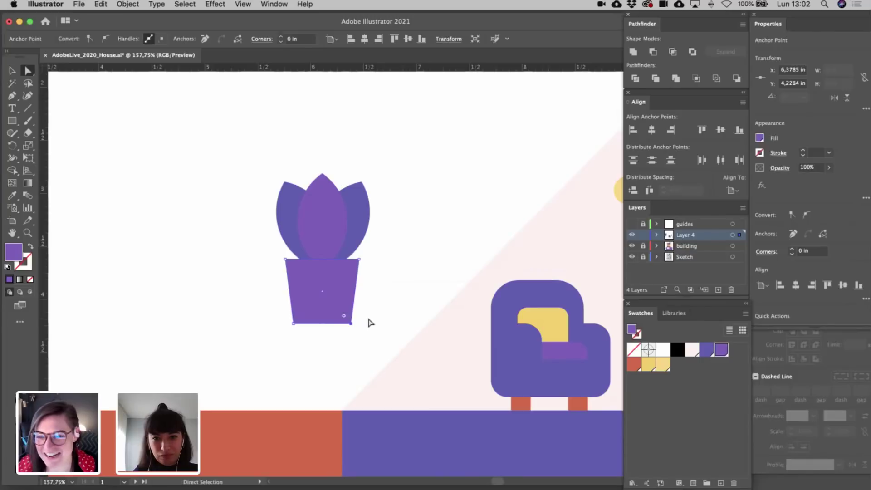
- Round the pot's corners slightly and fill it with the red swatch
click(342, 313)
drag(352, 267, 353, 268)
key(v)
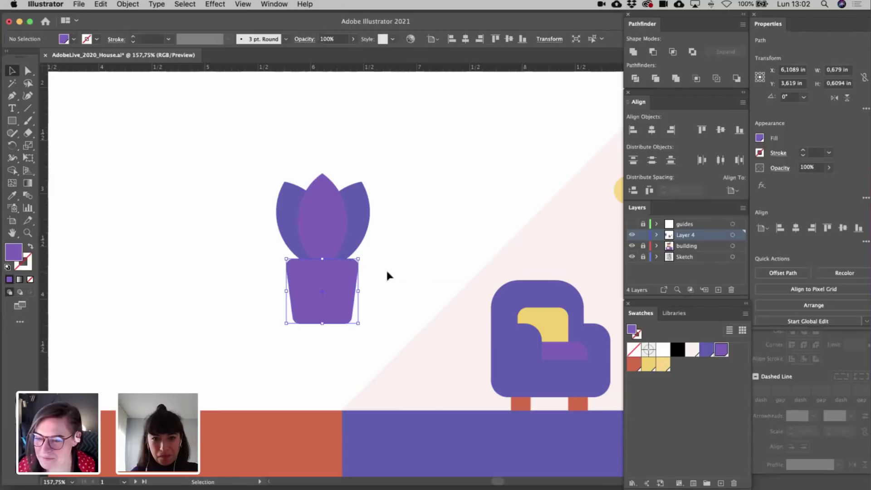
click(634, 363)
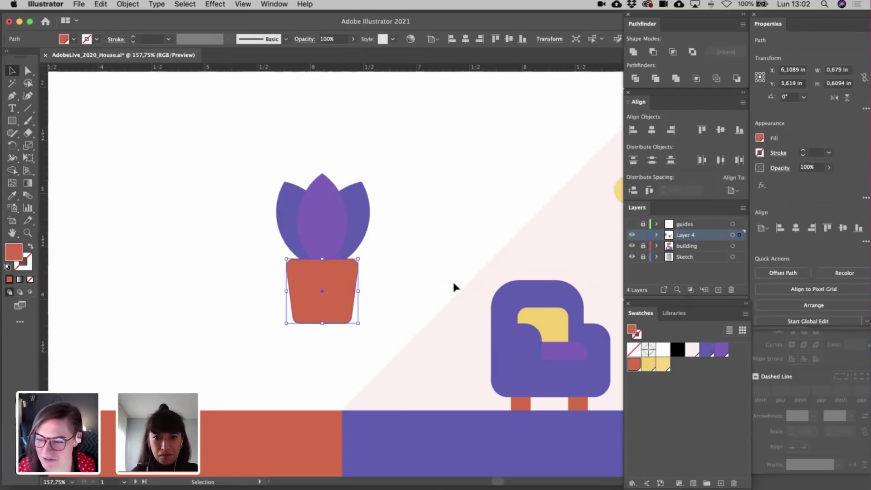
click(426, 281)
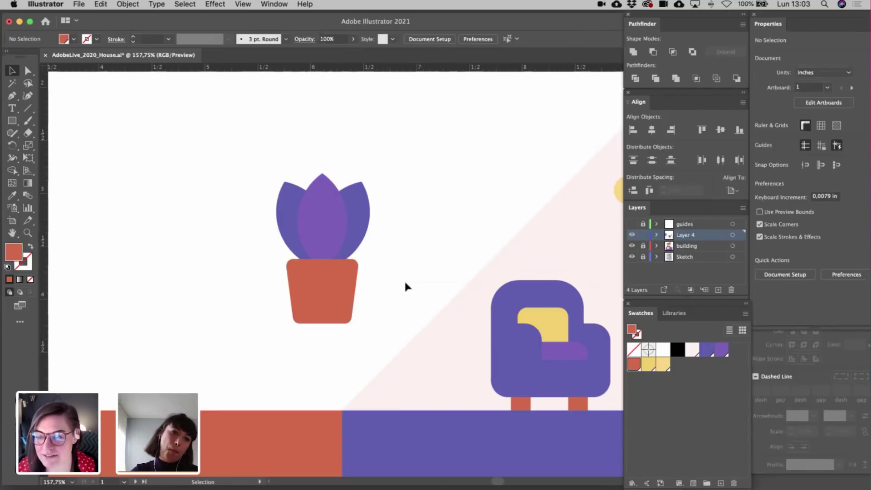
- Scale the plant's centre leaf down slightly from its bottom tip, keeping its top in place
scroll(387, 289, down, 5)
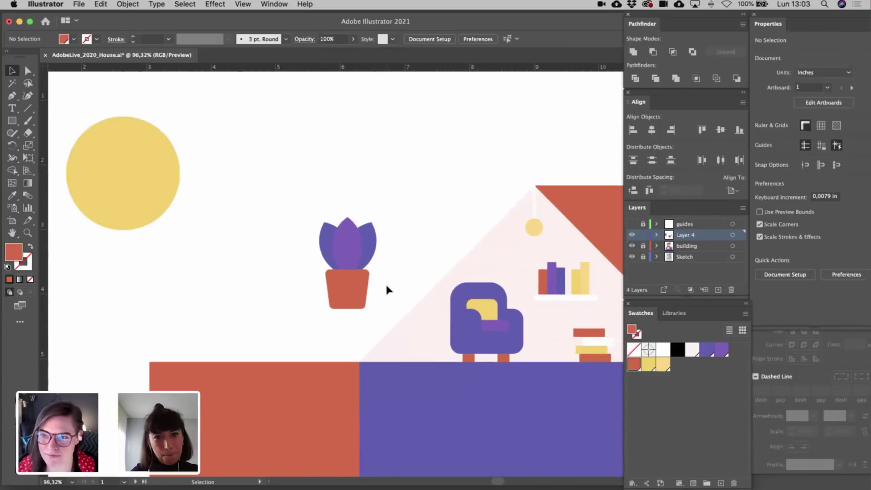
scroll(387, 289, right, 2)
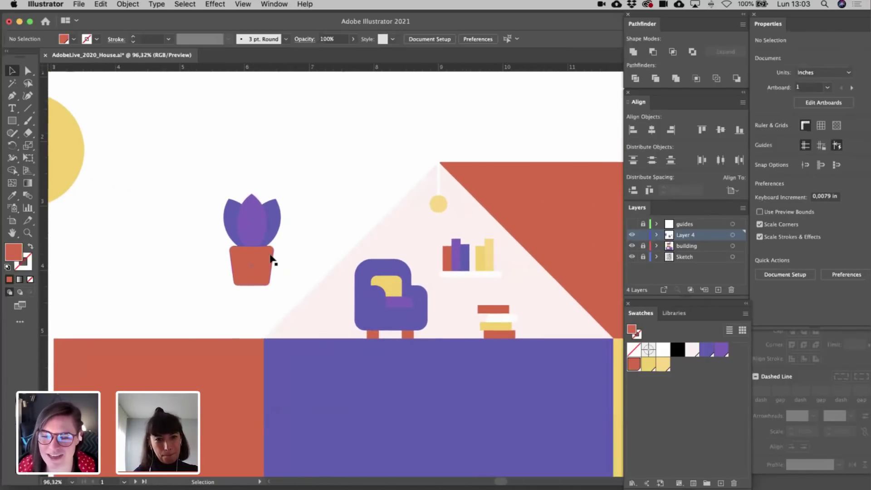
scroll(271, 260, up, 5)
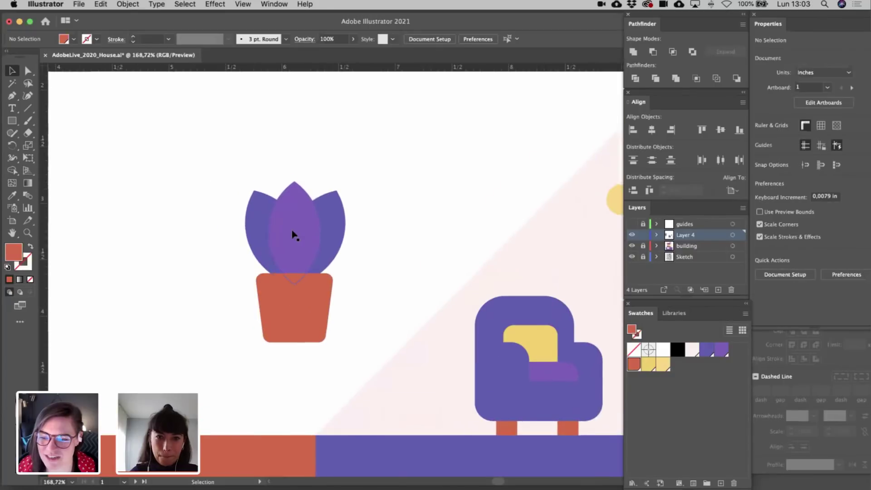
click(298, 251)
drag(294, 284, 295, 278)
- Move the two outer leaves down about 0.08 in so they sit lower than the centre leaf
shift+click(257, 199)
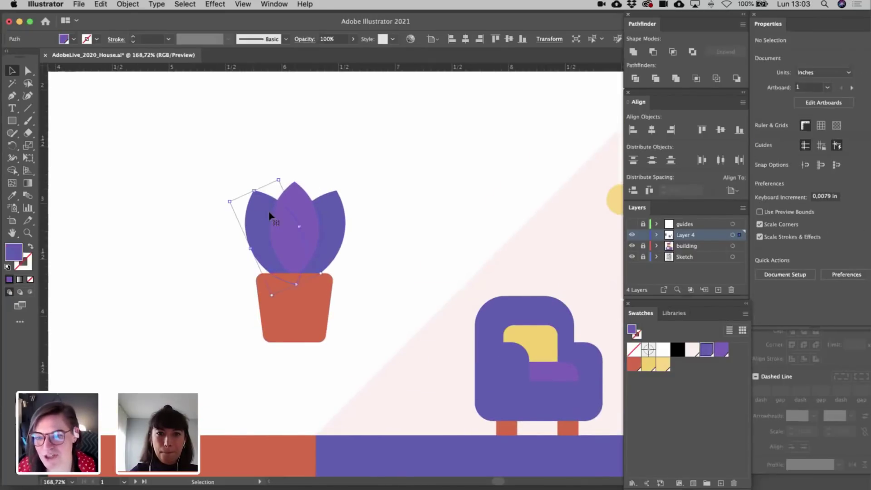
shift+click(335, 220)
key(Down)
key(Down)
key(Down)
key(Down)
key(Down)
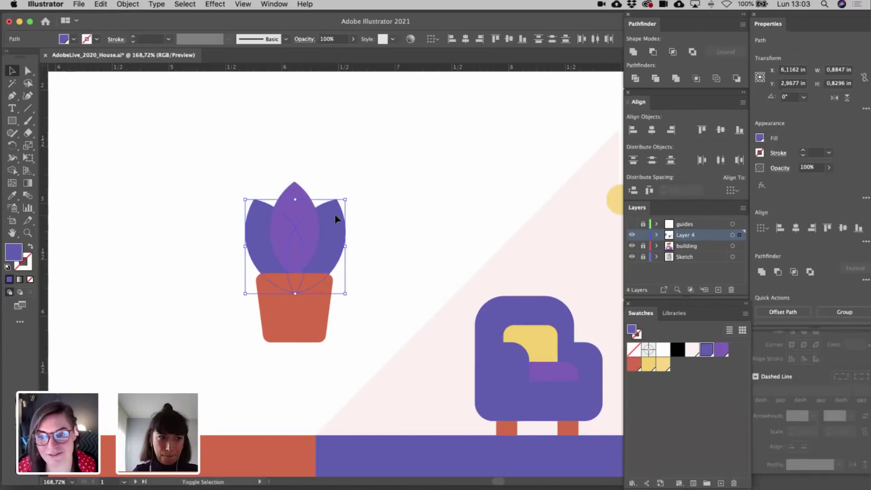
click(373, 213)
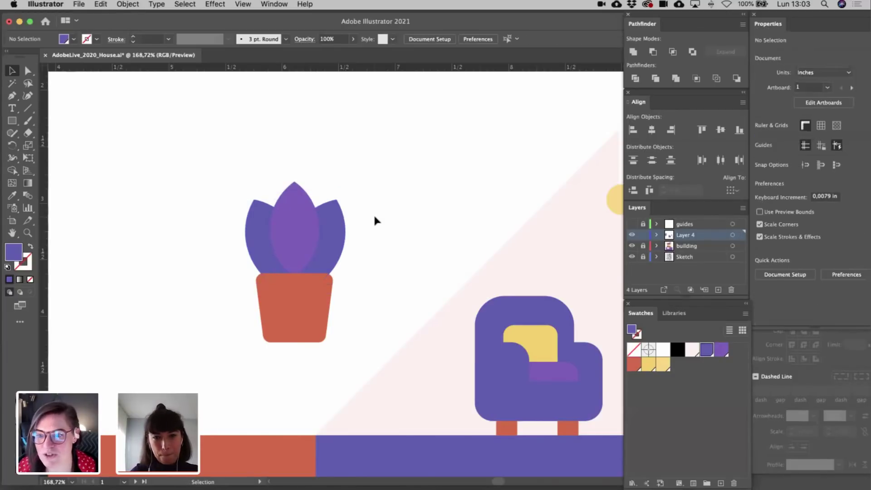
- Scale the two outer leaves together proportionally to about 0.82 in wide and 0.77 in high
click(255, 229)
shift+click(340, 237)
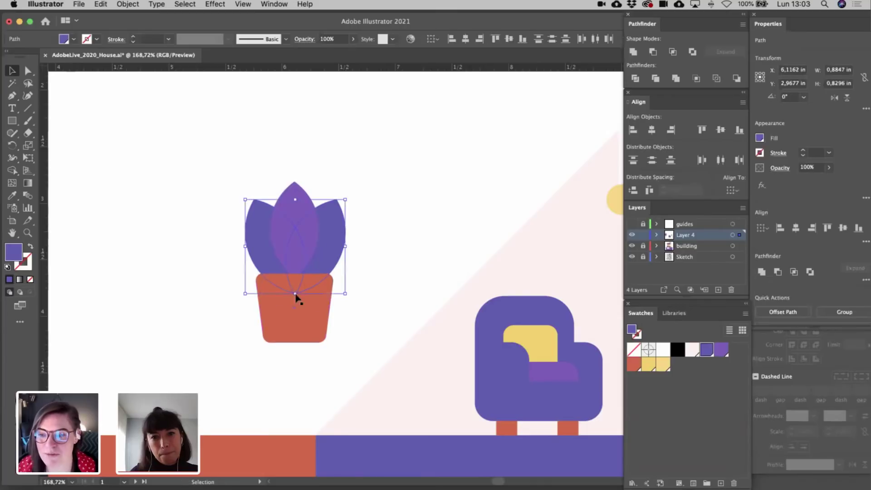
drag(295, 294, 296, 288)
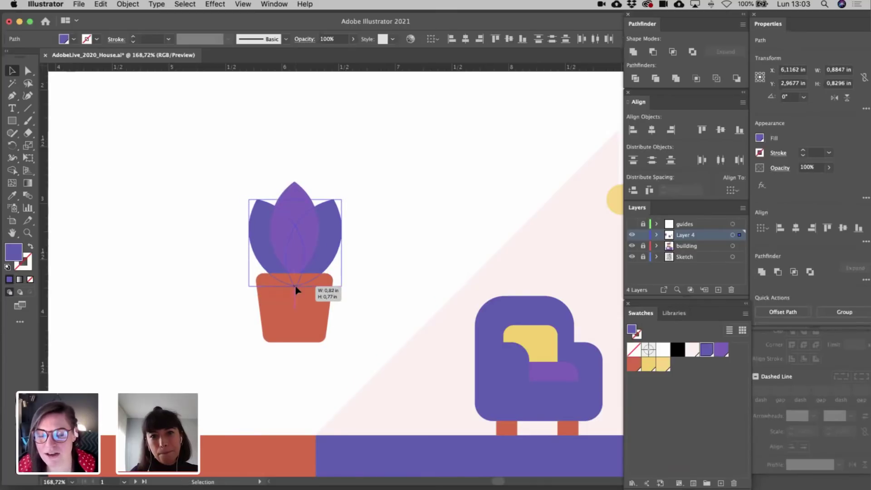
click(371, 257)
- Group the leaves and the pot into one plant object
scroll(371, 259, down, 2)
scroll(370, 258, down, 3)
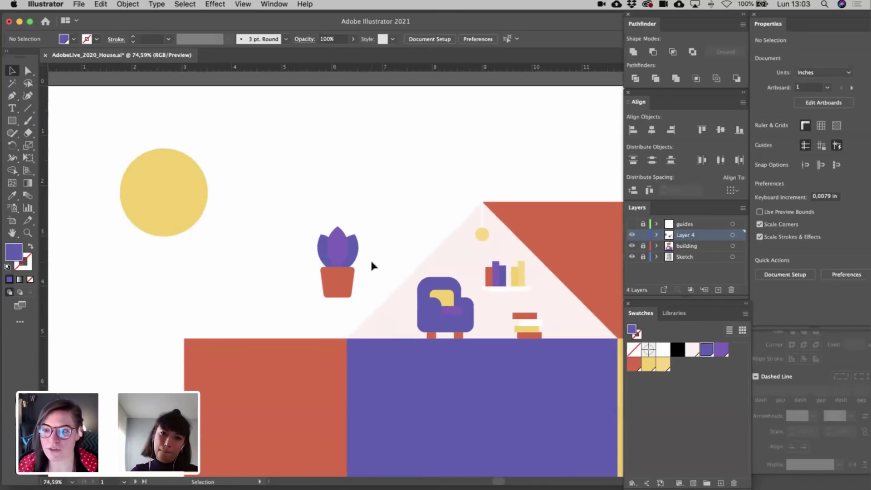
scroll(354, 254, right, 2)
drag(258, 296, 258, 296)
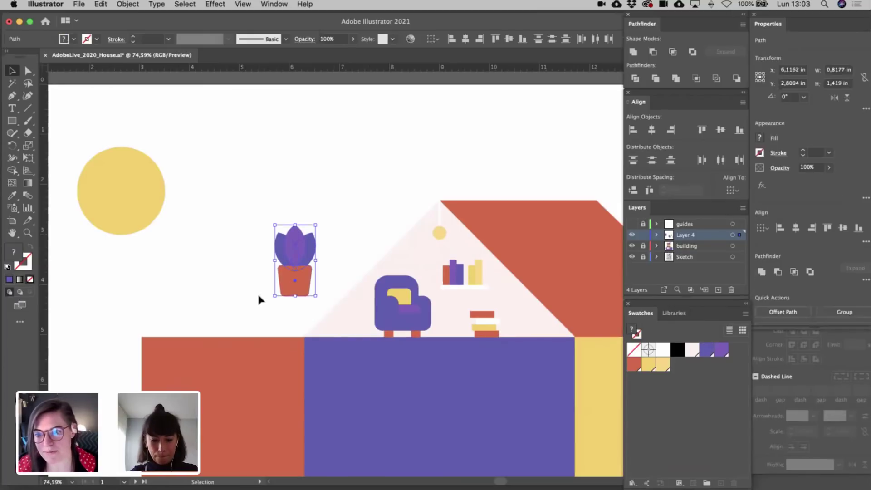
scroll(258, 298, right, 2)
scroll(258, 297, down, 1)
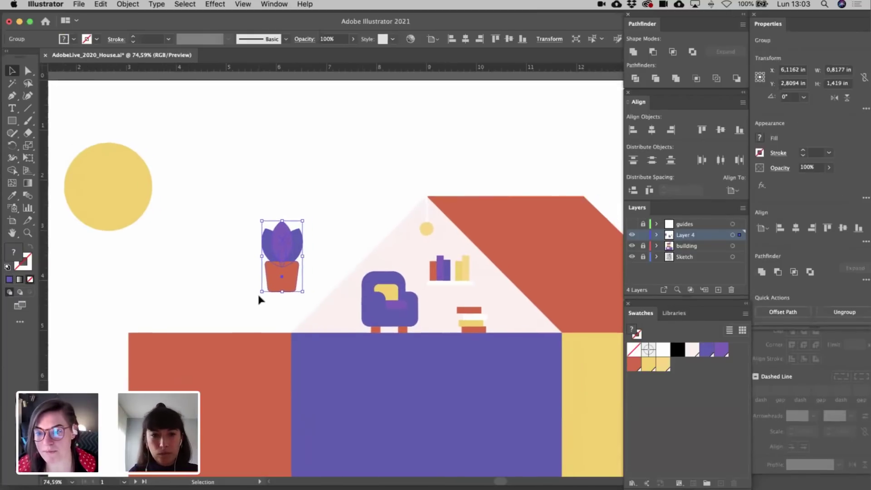
- Place the plant on the attic floor beside the book stack and scale it down to about 0.54 in wide and 0.93 in high
drag(268, 288, 453, 325)
scroll(496, 311, up, 5)
scroll(496, 313, up, 1)
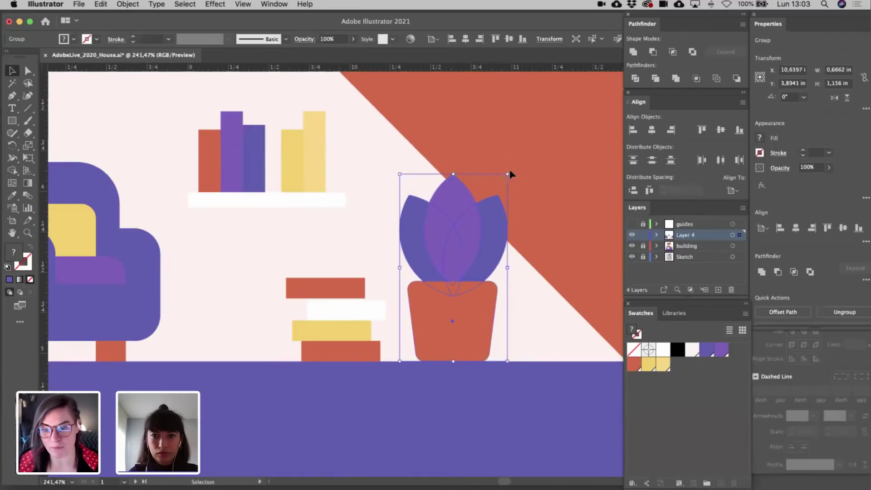
drag(509, 173, 487, 208)
- Lower the top red book of the floor stack so it rests directly on the white book
click(328, 288)
shift+click(362, 312)
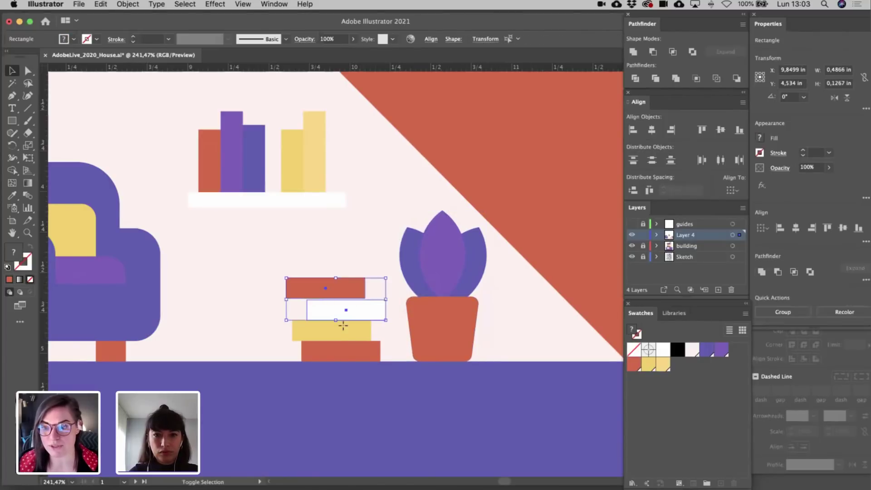
click(358, 277)
drag(352, 284, 352, 286)
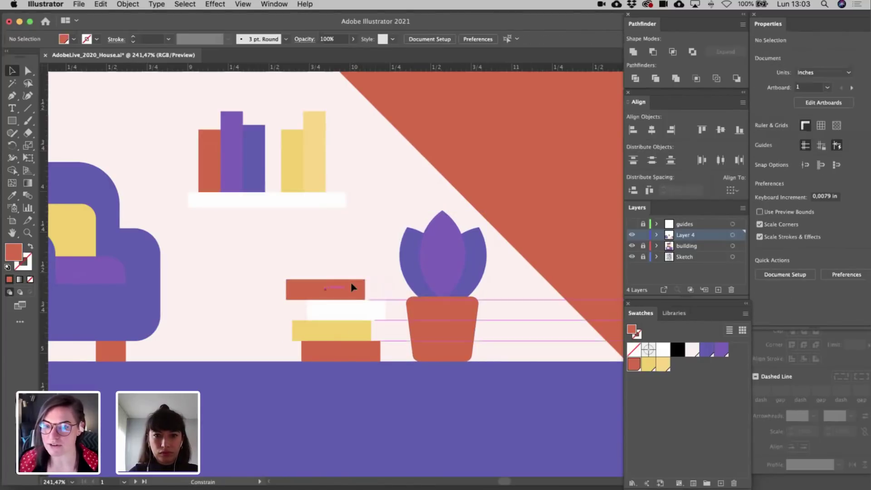
- Shift the stack's two red books and white book slightly toward the armchair, and move the potted plant the same way
click(351, 285)
shift+click(344, 307)
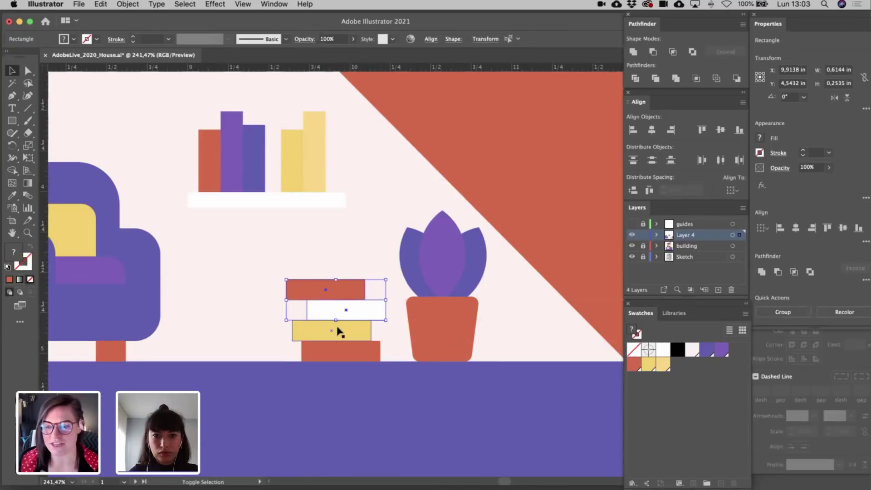
shift+click(352, 355)
mouse_move(353, 357)
mouse_down()
mouse_move(331, 357)
mouse_move(344, 352)
mouse_up()
drag(425, 355, 415, 348)
- Move the whole armchair, including its cushion and legs, slightly left along the attic floor, away from the books
scroll(415, 348, down, 3)
scroll(415, 352, left, 5)
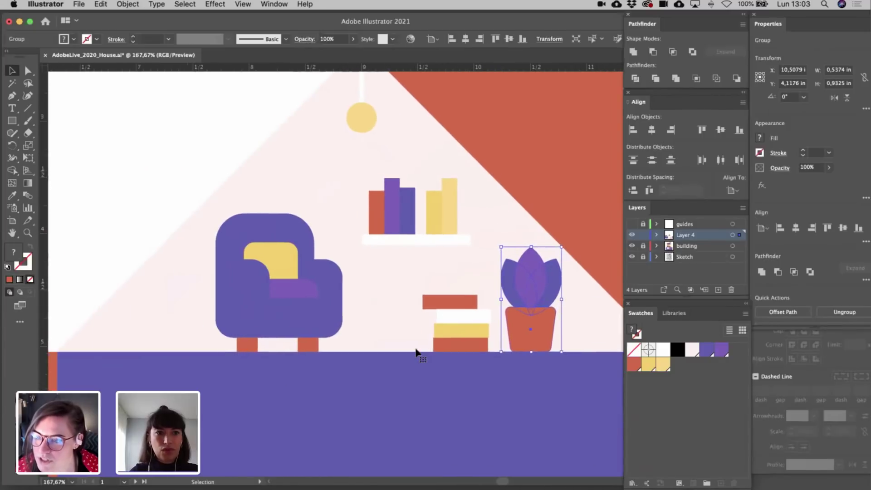
click(333, 355)
shift+click(379, 355)
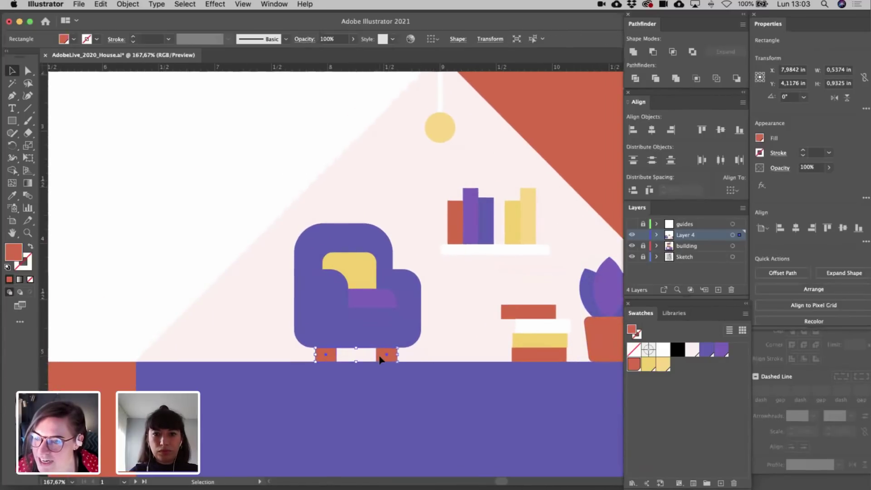
shift+click(369, 334)
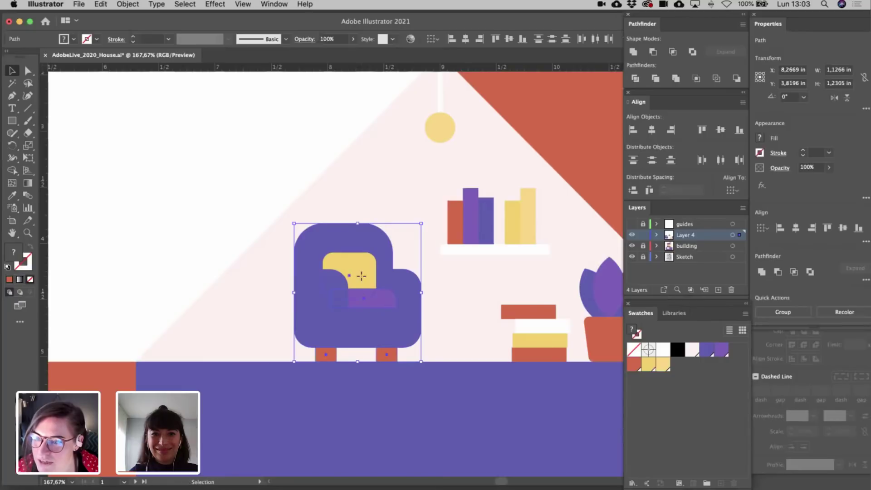
mouse_move(361, 275)
mouse_down()
mouse_move(352, 279)
mouse_move(362, 280)
mouse_up()
click(179, 215)
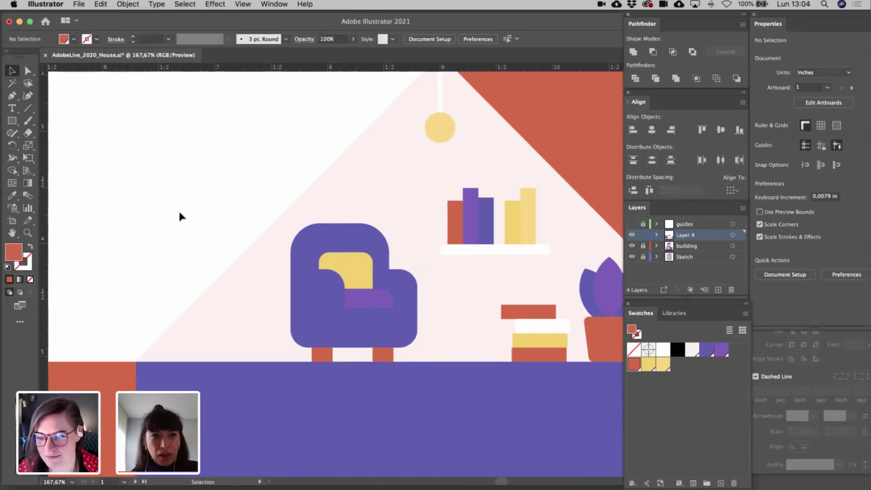
- Draw a red rectangle about 0.56 in wide and 0.35 in high between the armchair and the book stack
scroll(180, 215, down, 4)
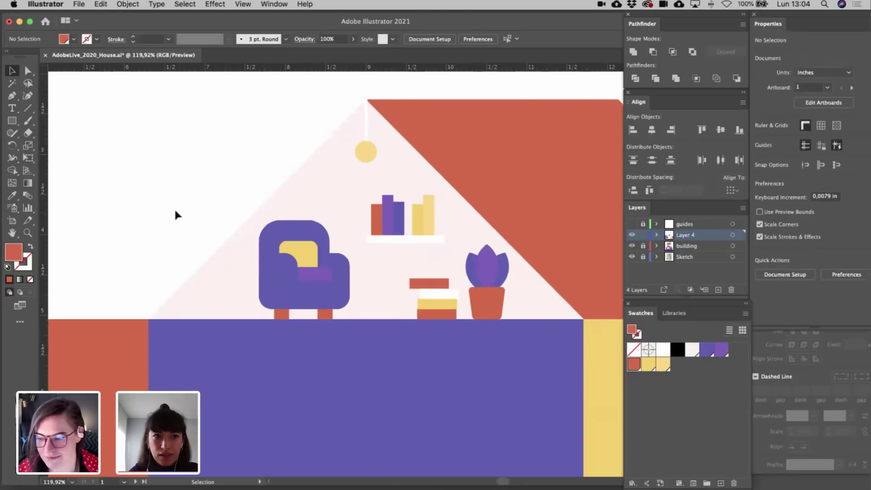
click(14, 123)
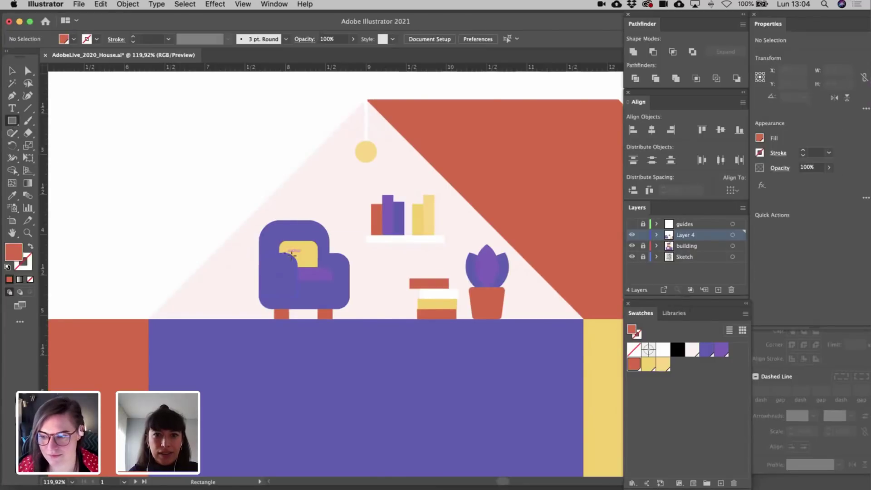
scroll(362, 306, up, 7)
scroll(361, 305, down, 2)
scroll(360, 305, right, 2)
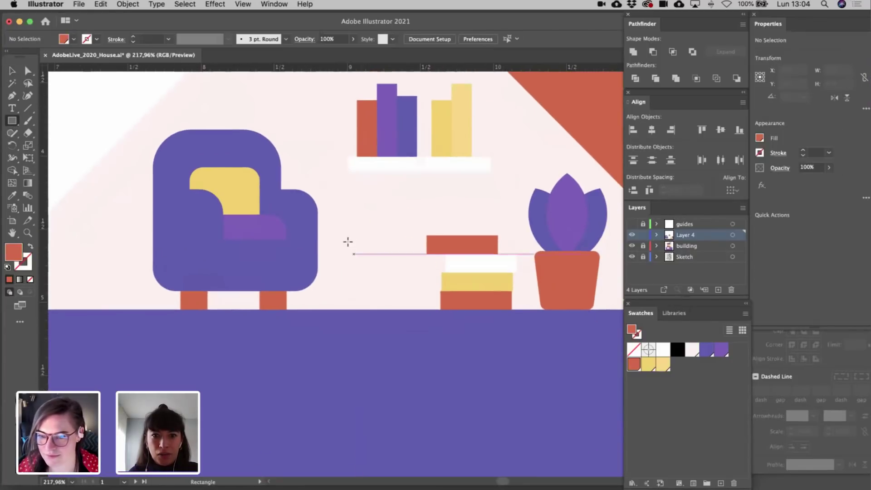
drag(346, 240, 429, 291)
- Round the two top corners of the red rectangle and shift it left, closer to the armchair
key(a)
click(347, 239)
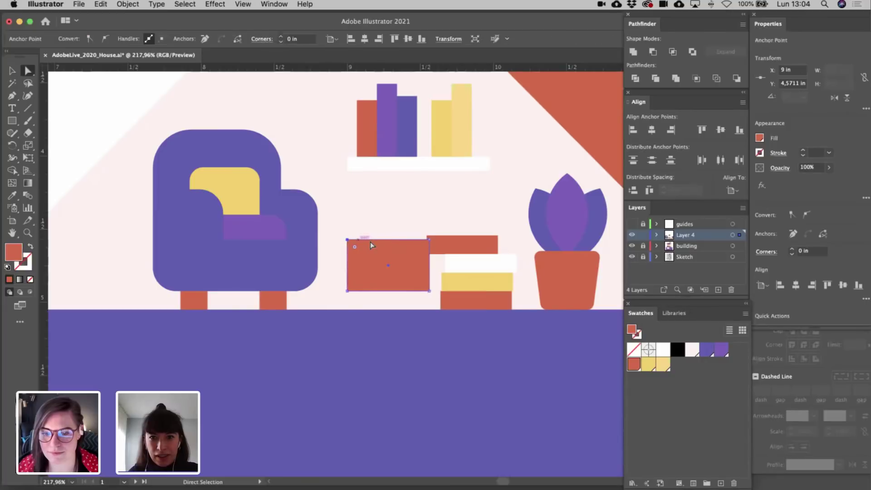
shift+click(430, 240)
drag(423, 247, 374, 272)
key(v)
- Round the rectangle's two bottom corners to about 0.07 in and fill the shape with the armchair's blue-violet swatch
key(a)
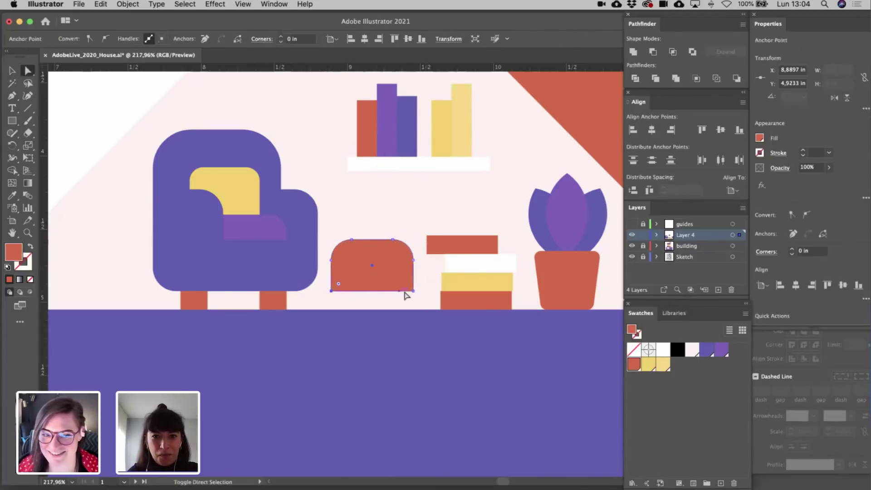
shift+click(413, 291)
drag(407, 286, 403, 278)
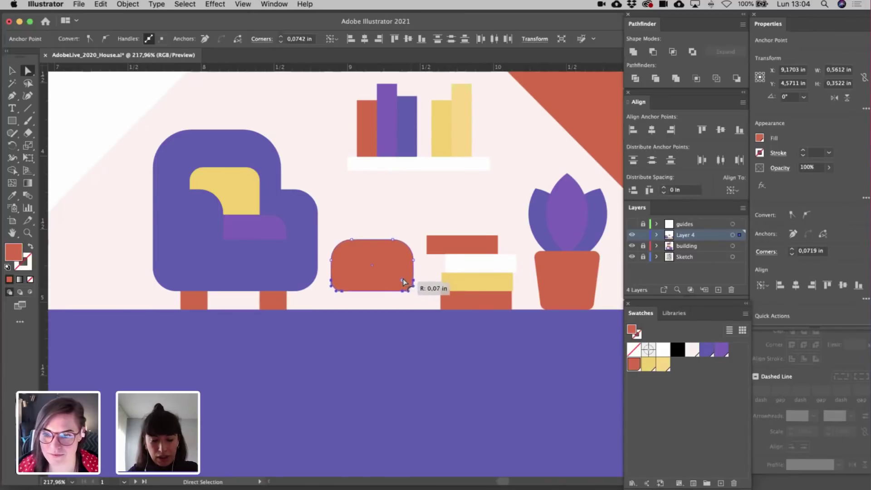
key(v)
click(111, 141)
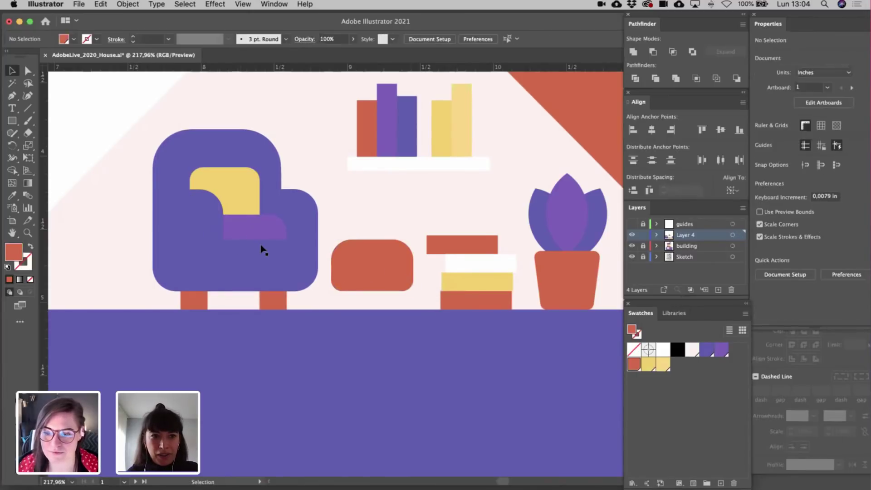
click(413, 261)
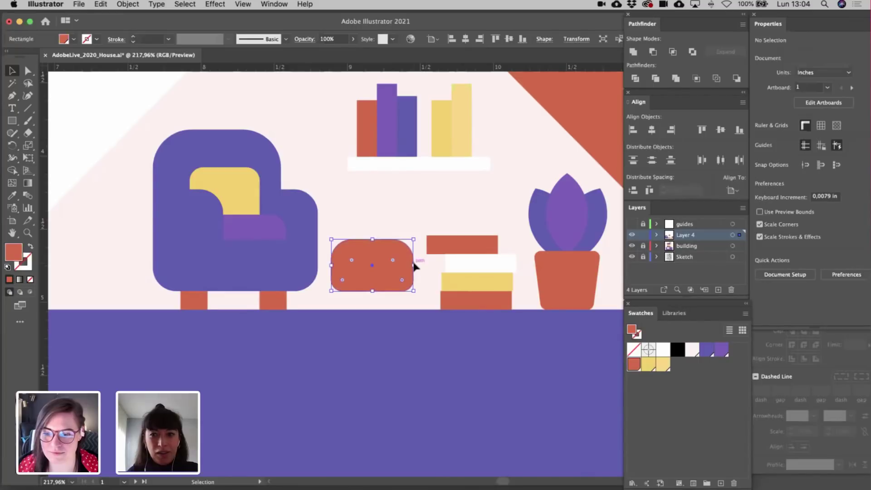
click(711, 352)
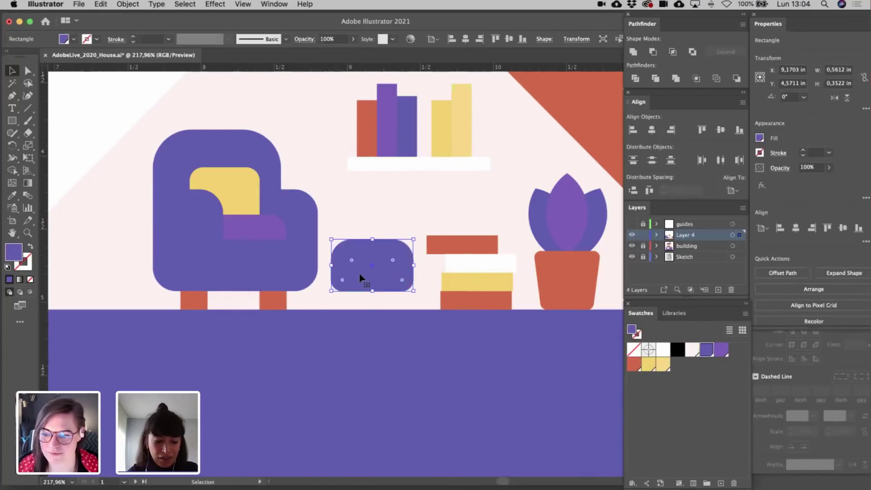
- Increase the footstool's bottom corner radius to about 0.1 in
key(a)
click(339, 289)
shift+click(404, 295)
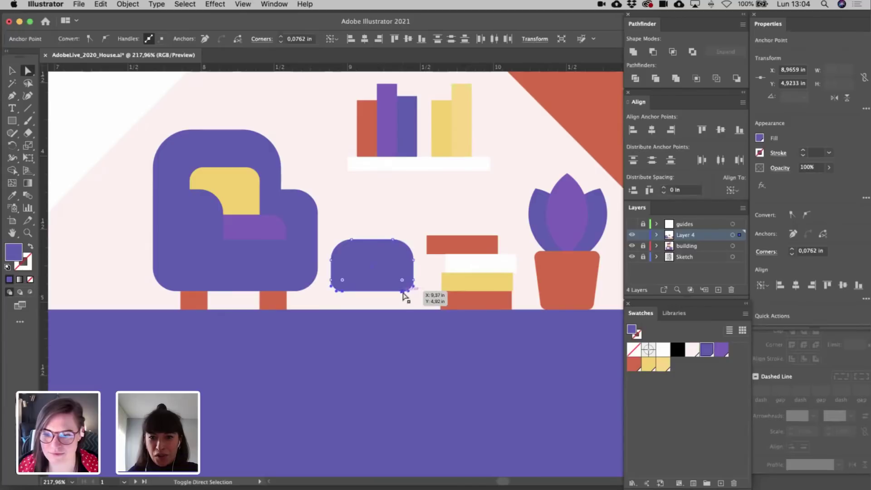
drag(401, 279, 398, 276)
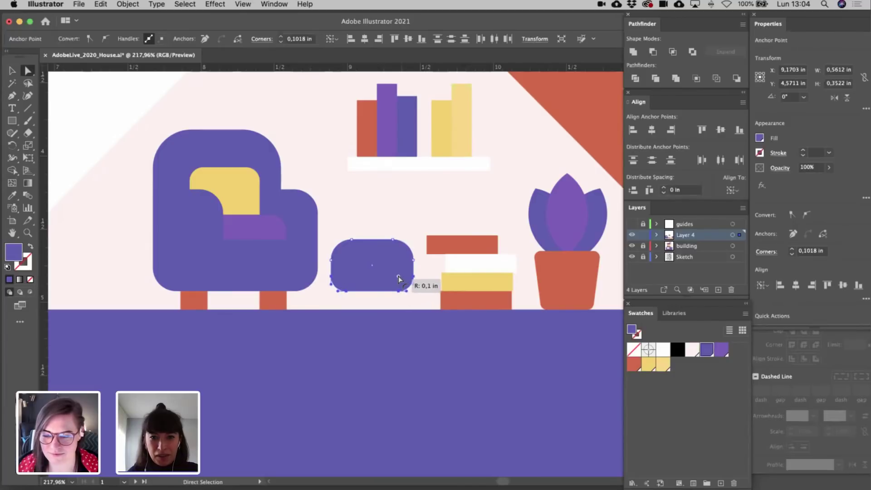
key(v)
scroll(399, 276, down, 2)
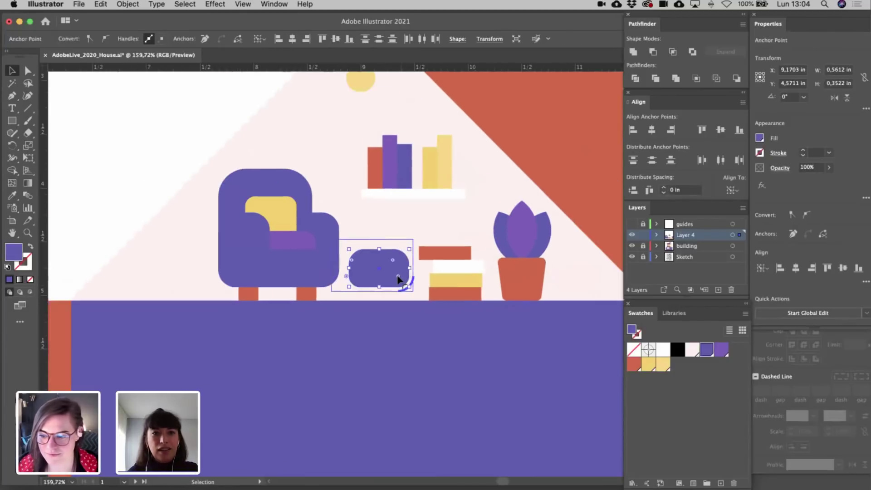
click(158, 189)
- Copy both red armchair legs underneath the footstool so they stand on the attic floor
scroll(284, 256, up, 2)
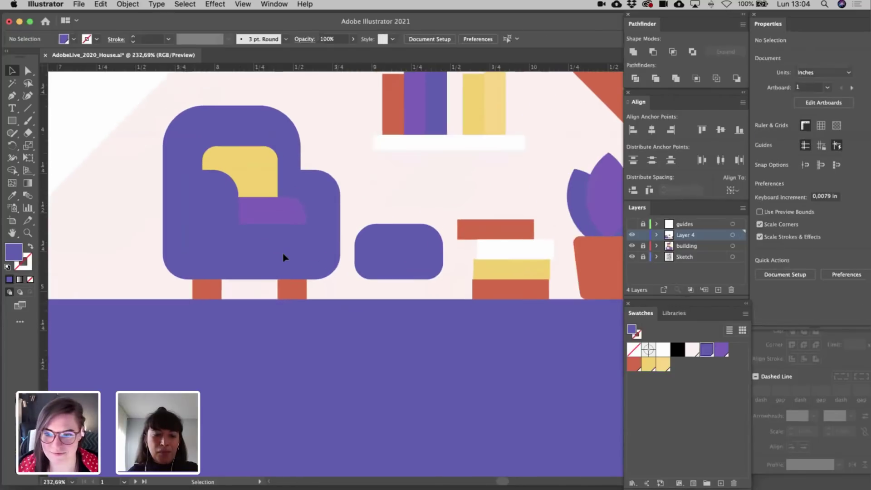
drag(216, 290, 388, 306)
drag(291, 292, 424, 311)
- Reset the footstool seat's corners to square and widen it to about 0.65 in toward the books
click(402, 275)
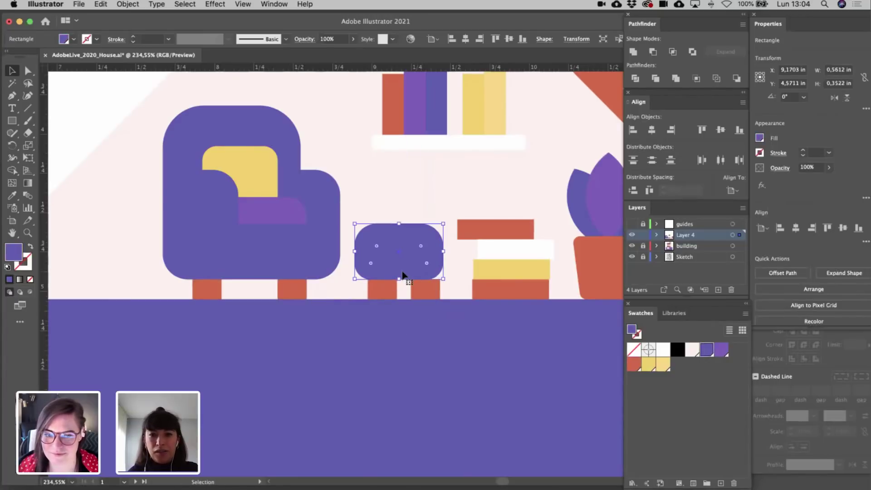
drag(426, 264, 482, 301)
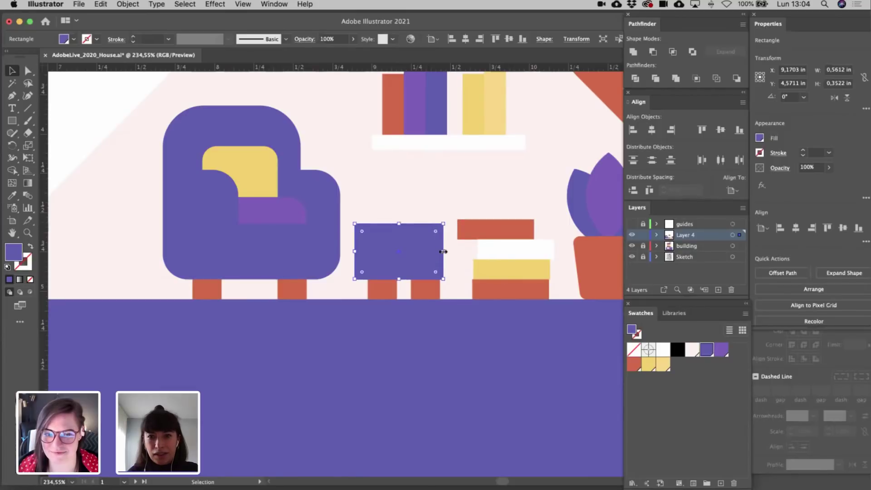
drag(443, 251, 459, 251)
- Round the two top corners of the widened footstool seat
key(a)
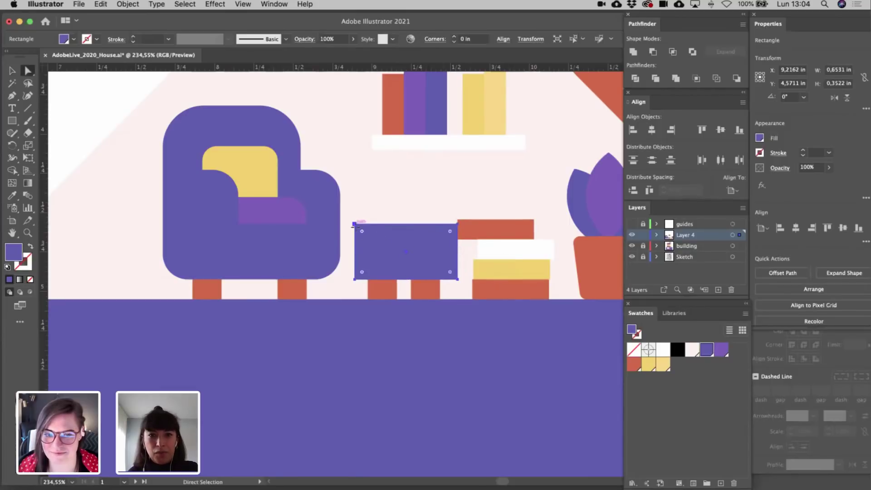
click(354, 223)
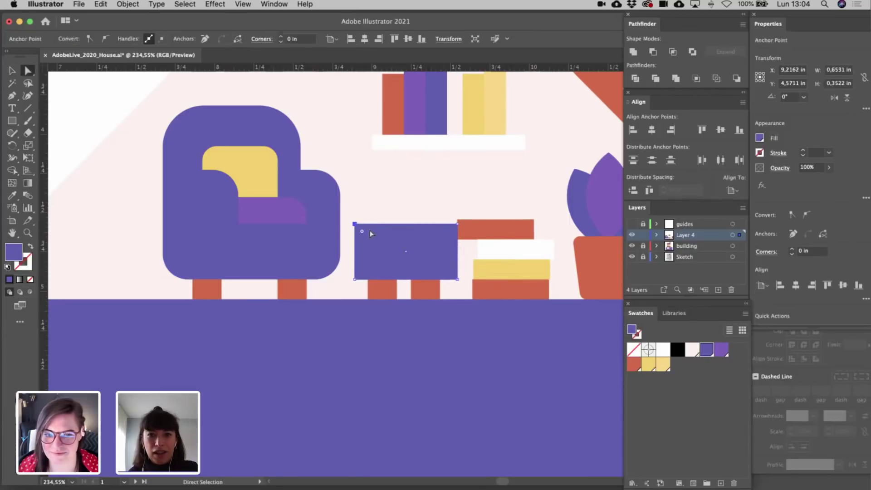
shift+click(457, 224)
drag(449, 232, 439, 249)
- Round the two bottom corners of the footstool seat and shift its right leg slightly outward
click(355, 278)
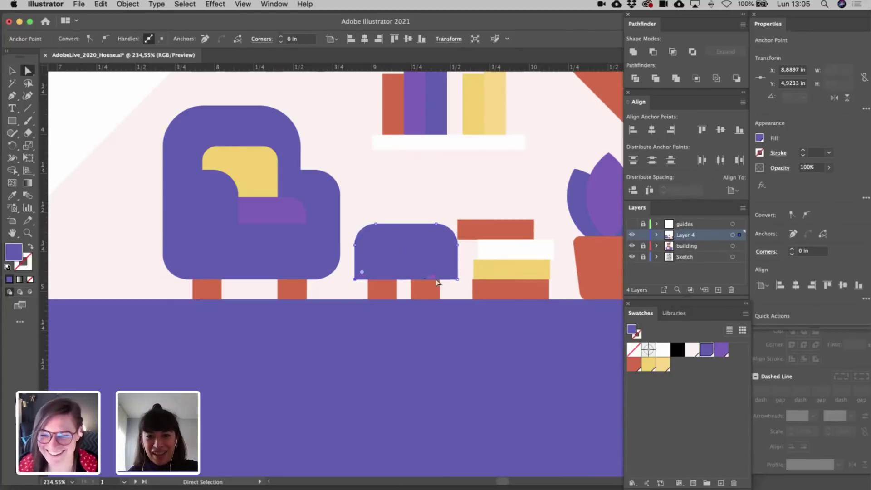
shift+click(457, 279)
drag(451, 272, 434, 294)
key(v)
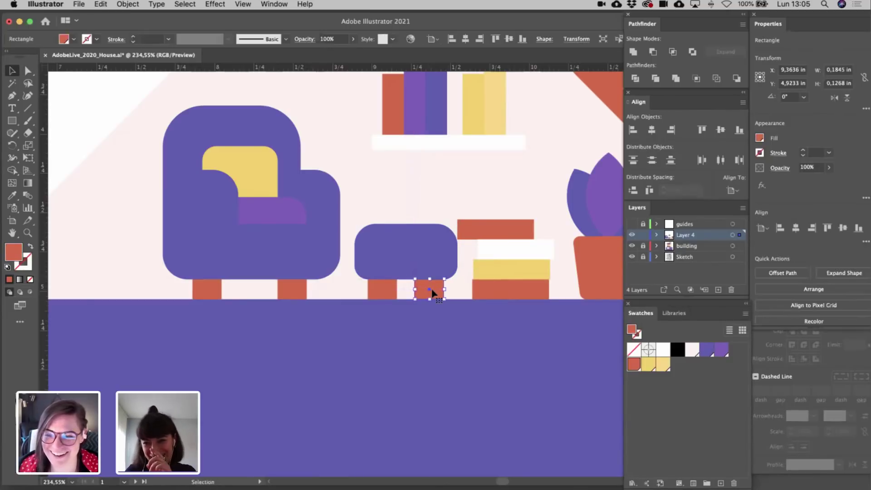
- Move the potted plant slightly right, away from the books, and scale it down while keeping it on the floor
scroll(432, 293, down, 3)
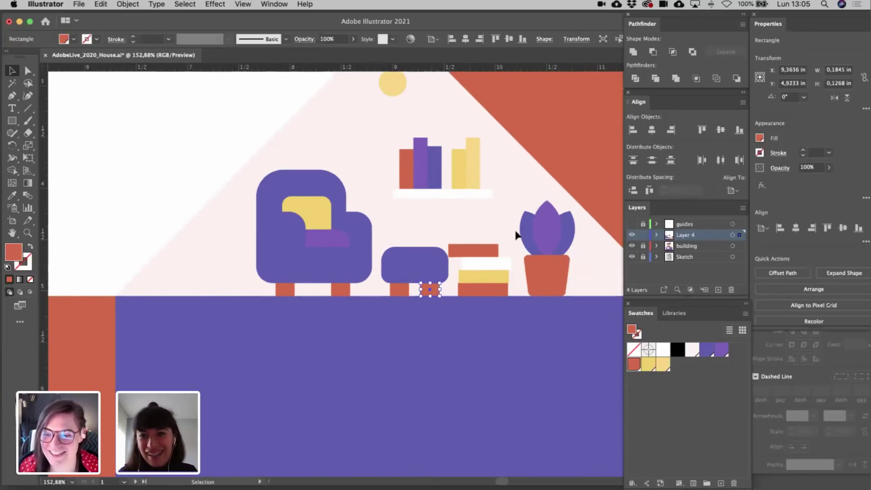
click(530, 229)
drag(547, 263, 554, 262)
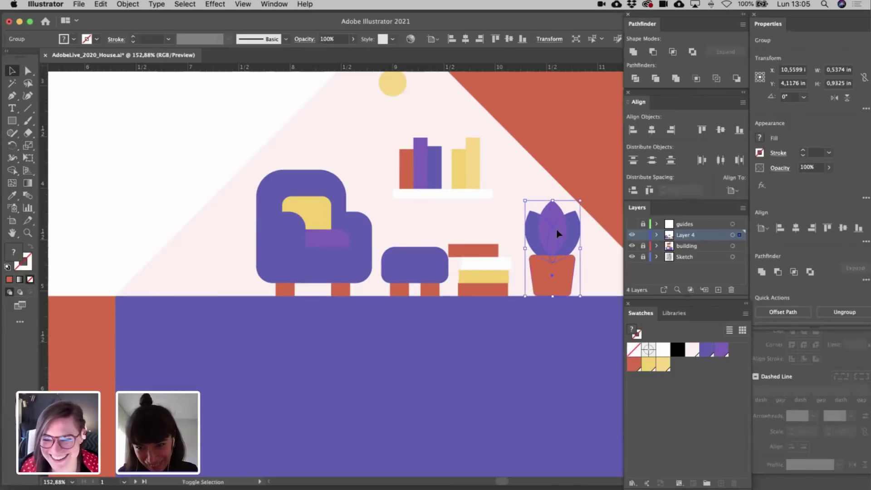
drag(553, 204, 563, 234)
- Stagger the floor books by shifting the white and bottom red books right and the yellow one left
drag(495, 264, 500, 263)
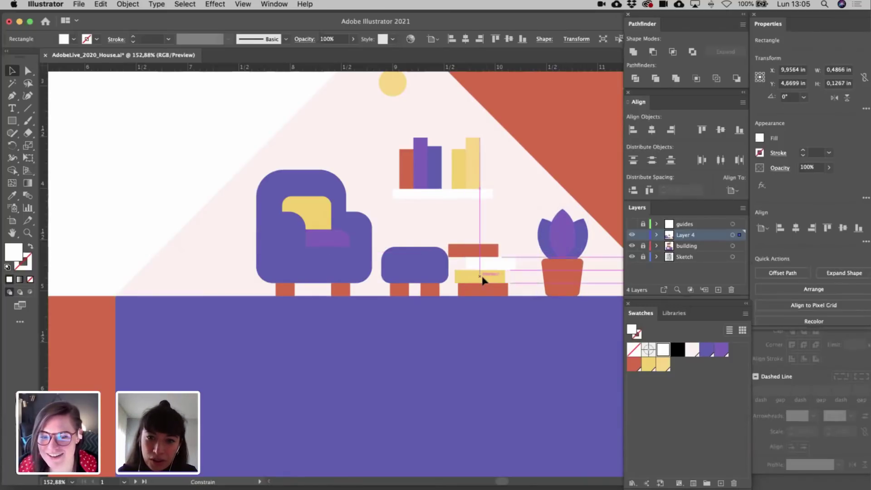
click(483, 279)
drag(489, 293, 497, 293)
- Scale the four-book floor stack down to about 0.59 in wide and 0.46 in high, and nudge it right toward the plant
shift+click(474, 279)
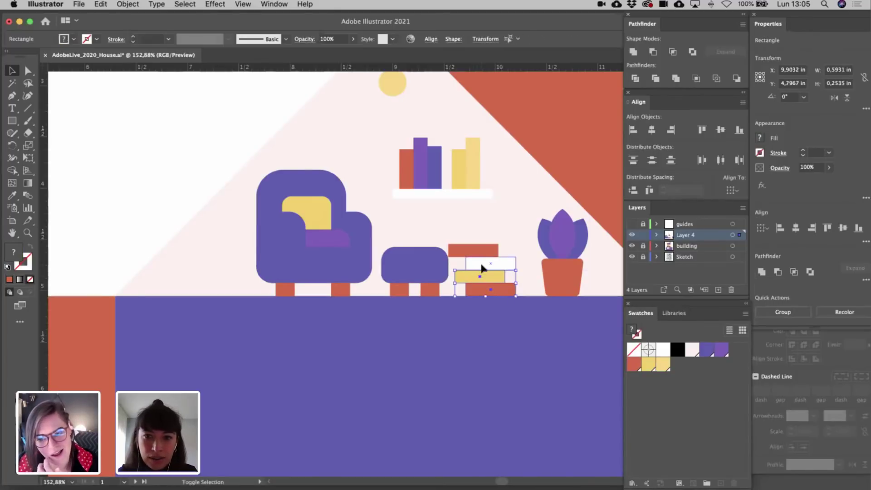
shift+click(476, 261)
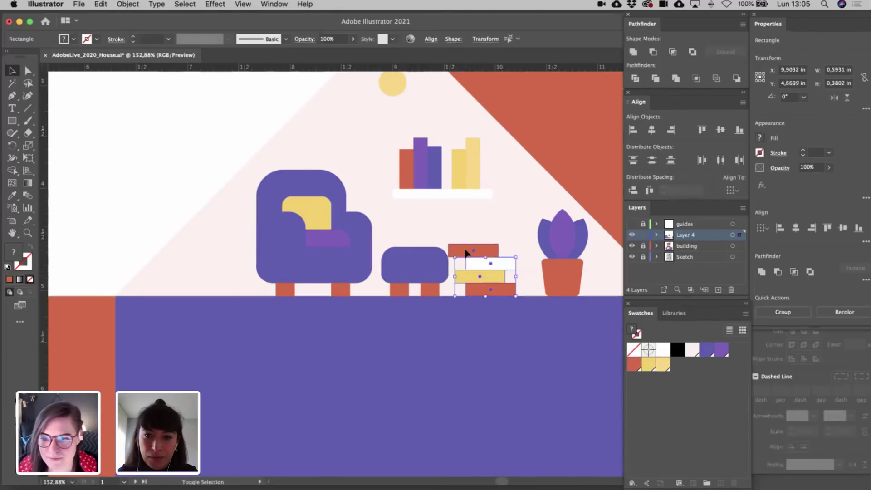
shift+click(455, 248)
drag(455, 247, 455, 249)
key(Right)
key(Right)
key(Right)
key(Right)
key(Right)
key(Right)
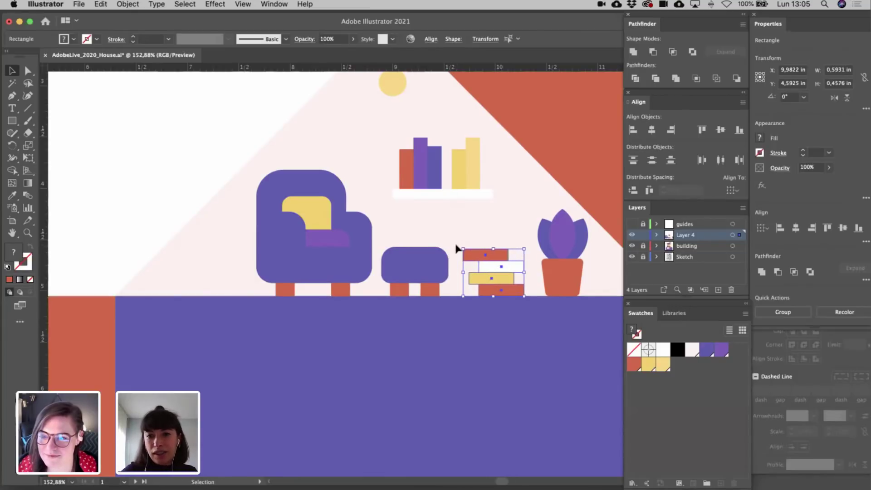
click(193, 178)
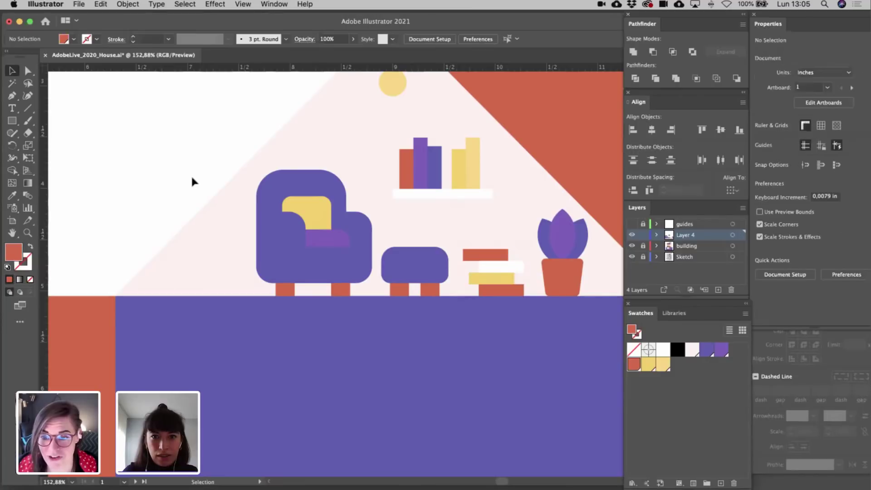
- Scale the armchair and footstool down together to about 1.75 in wide and 1.15 in high
key(super+0)
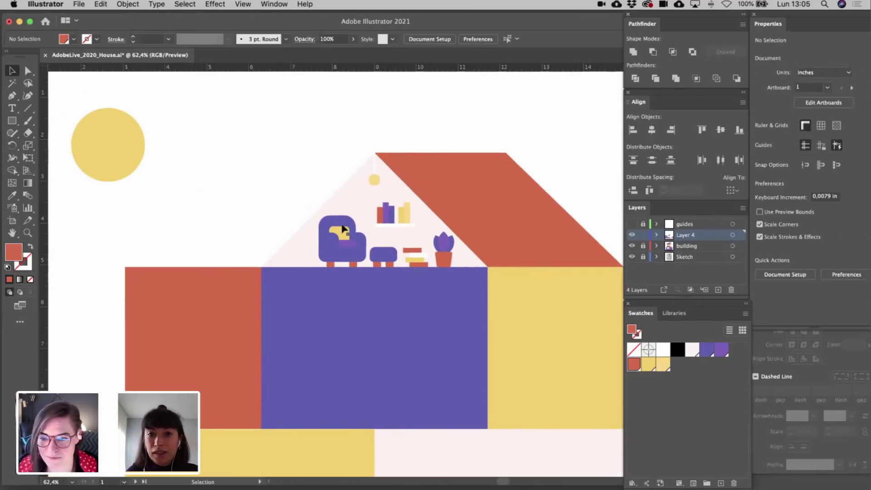
scroll(342, 227, up, 5)
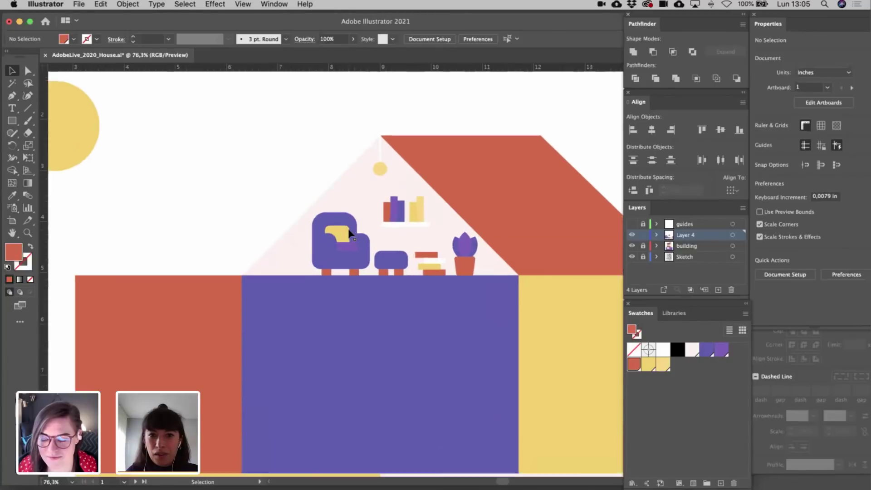
drag(310, 202, 360, 256)
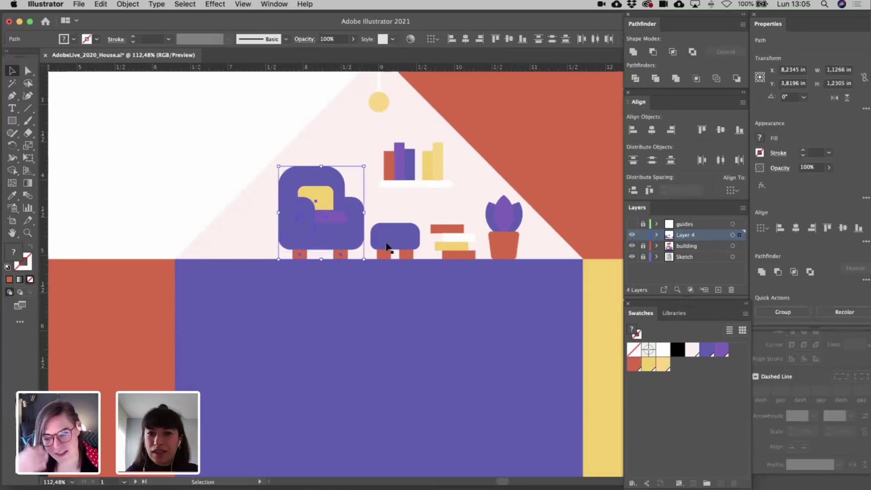
shift+click(388, 256)
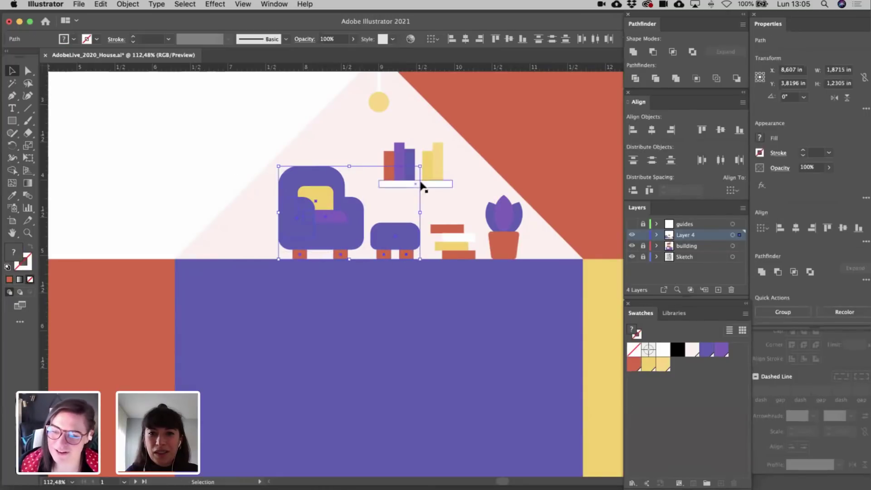
drag(420, 167, 414, 174)
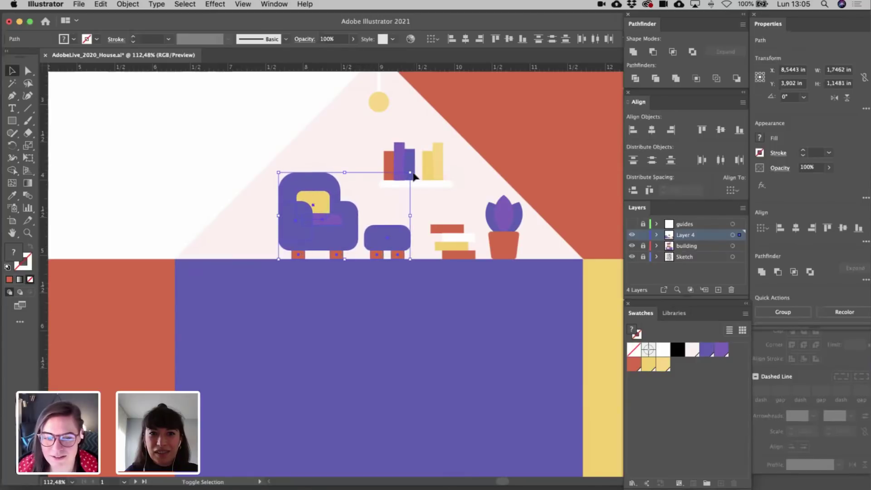
- Shift the footstool slightly right to widen its gap from the armchair, keeping it on the floor
click(191, 159)
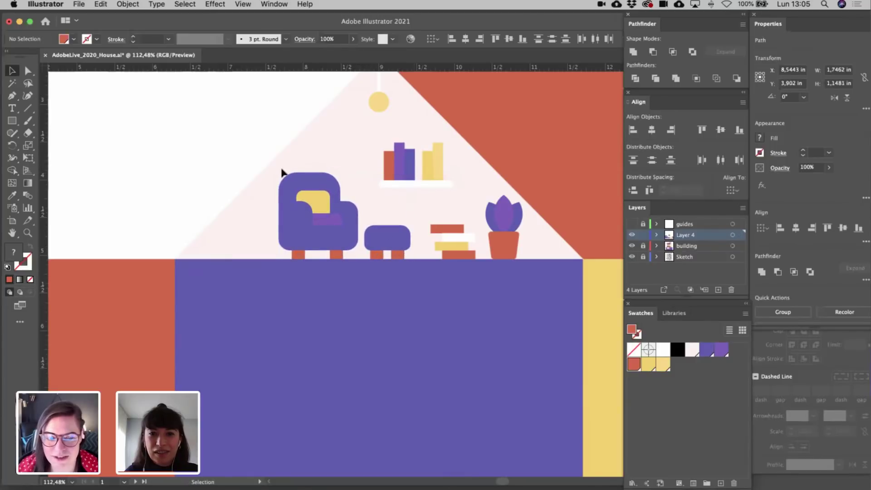
click(410, 252)
key(shift+Right)
drag(414, 257, 412, 257)
click(225, 129)
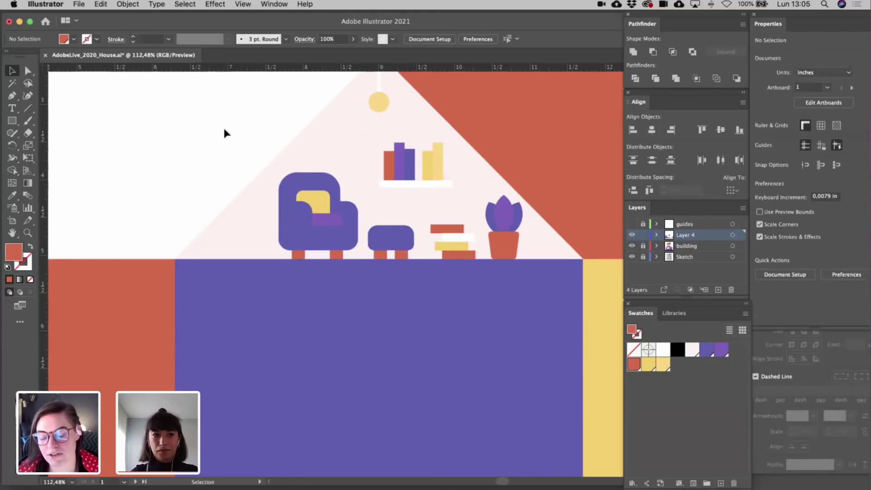
- Copy the lower three books of the floor stack to the floor on the left of the armchair
key(super+minus)
scroll(223, 127, up, 1)
scroll(224, 127, left, 1)
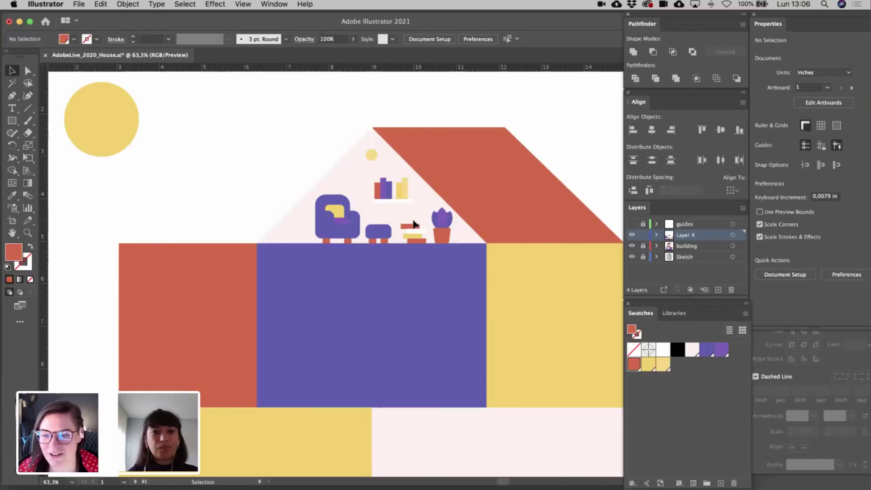
scroll(414, 223, up, 5)
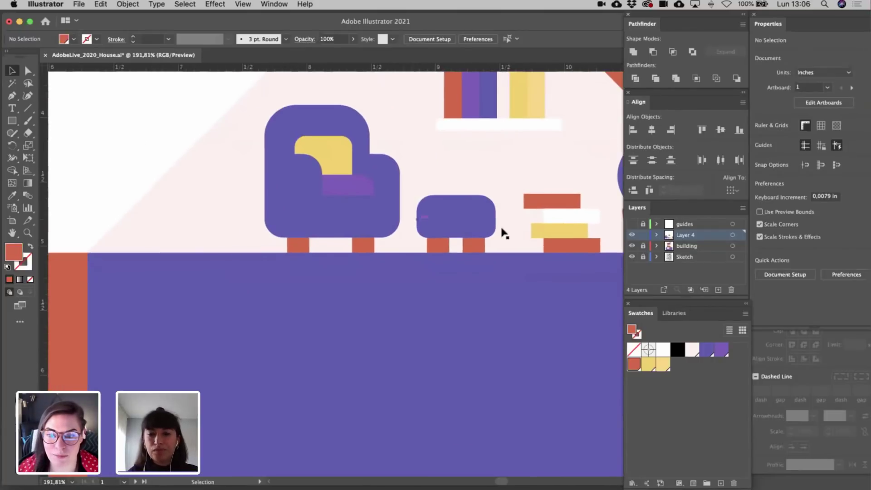
click(563, 238)
shift+click(562, 231)
shift+click(578, 223)
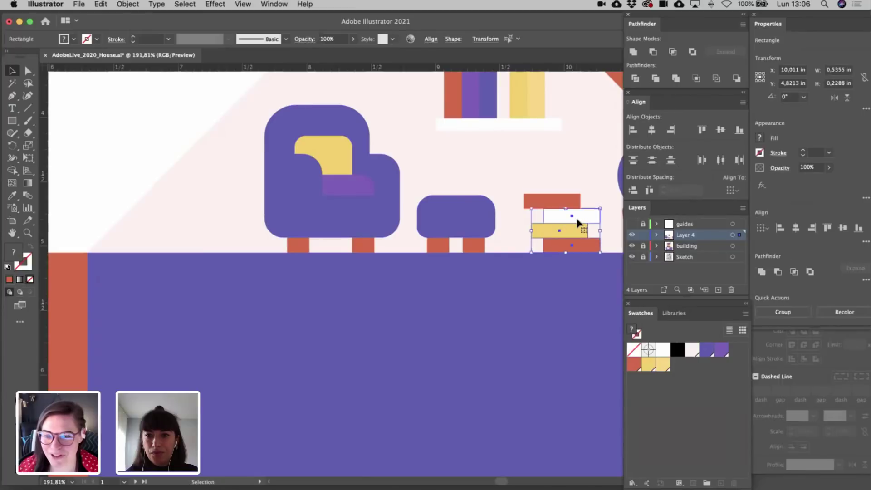
drag(579, 222, 211, 220)
click(188, 188)
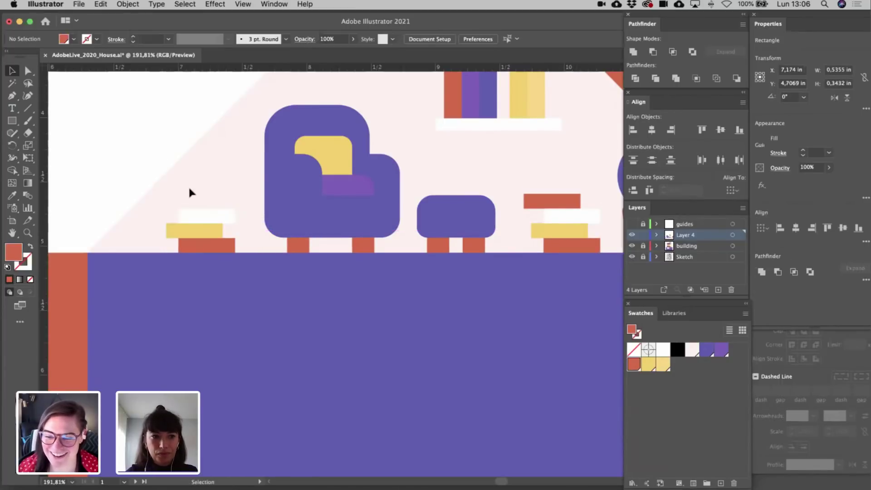
- Reverse the stagger of the copied stack by shifting the white and red books left and the yellow one right
mouse_move(216, 244)
mouse_down()
mouse_move(192, 245)
mouse_move(184, 221)
mouse_move(210, 245)
mouse_up()
shift+click(211, 233)
shift+click(197, 244)
click(157, 155)
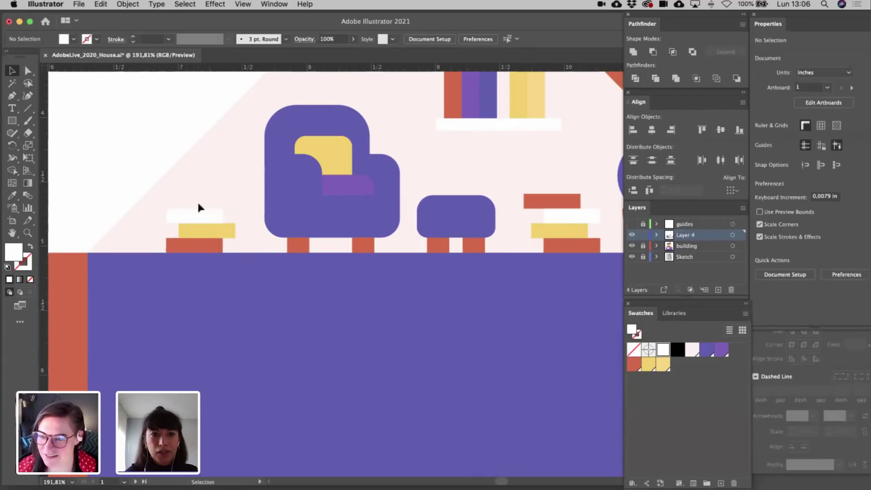
- Recolour the copied stack with light yellow for the bottom book, purple for the middle and red for the top
click(207, 243)
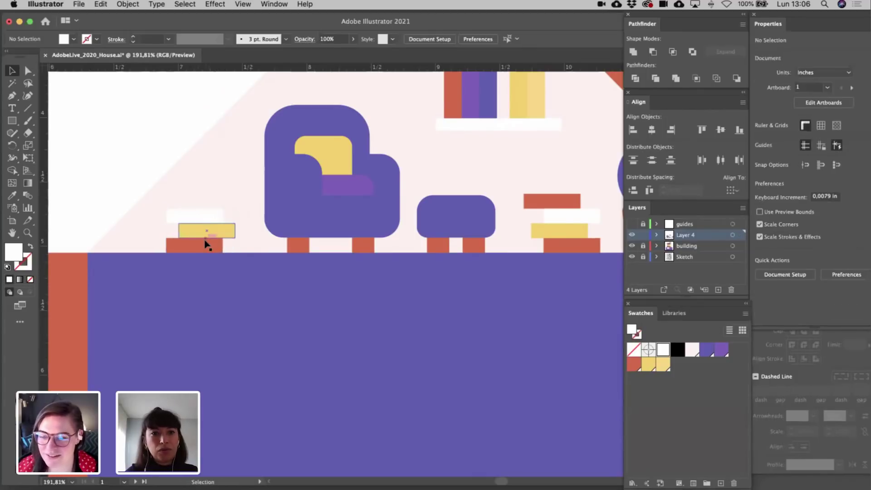
click(663, 364)
click(230, 234)
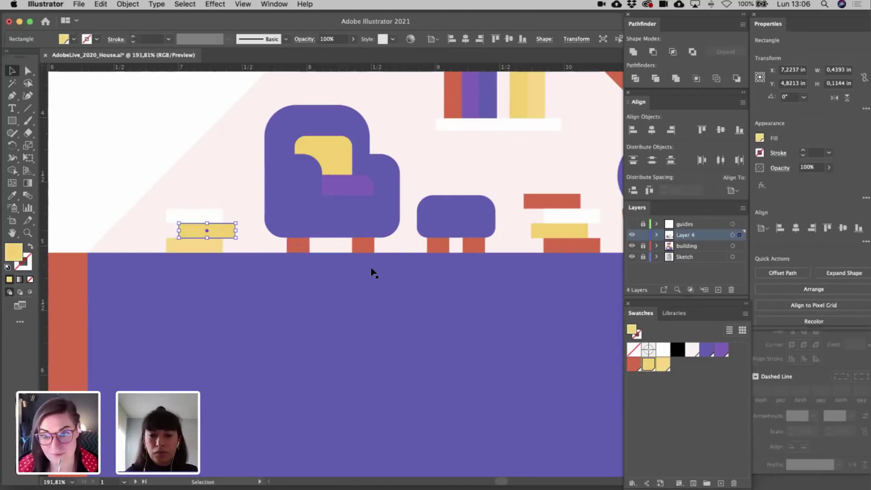
click(718, 354)
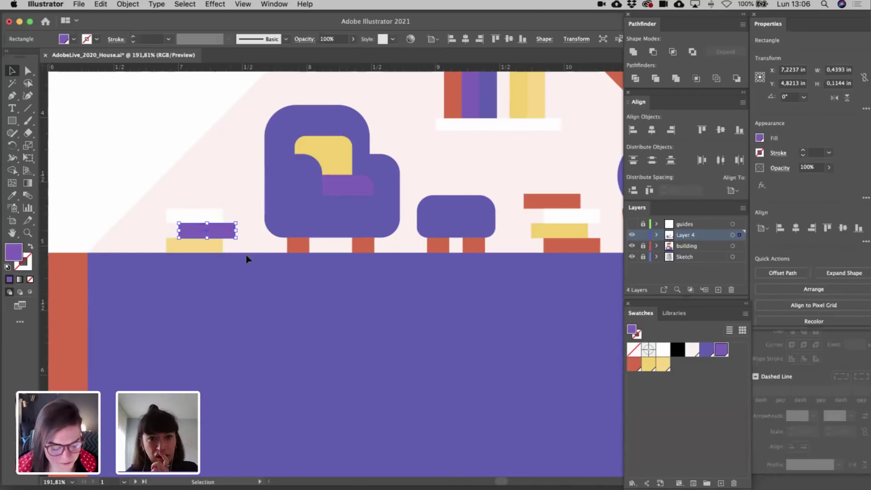
click(155, 159)
click(196, 216)
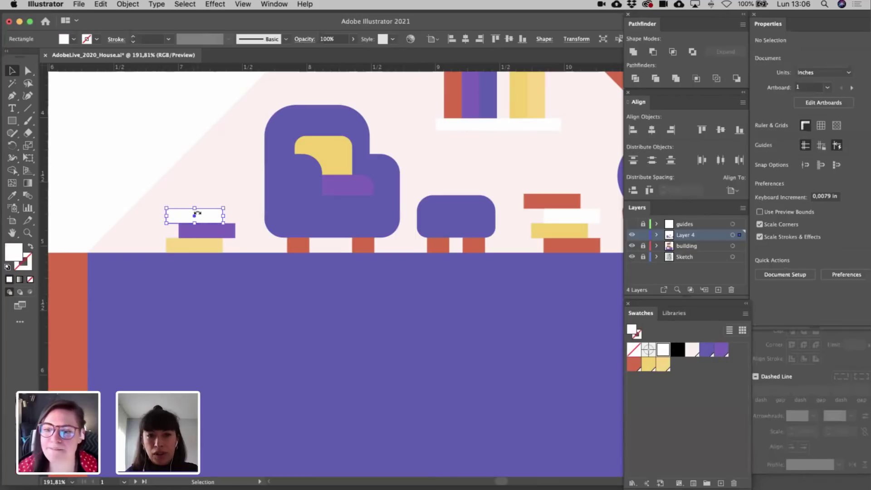
click(634, 364)
click(158, 139)
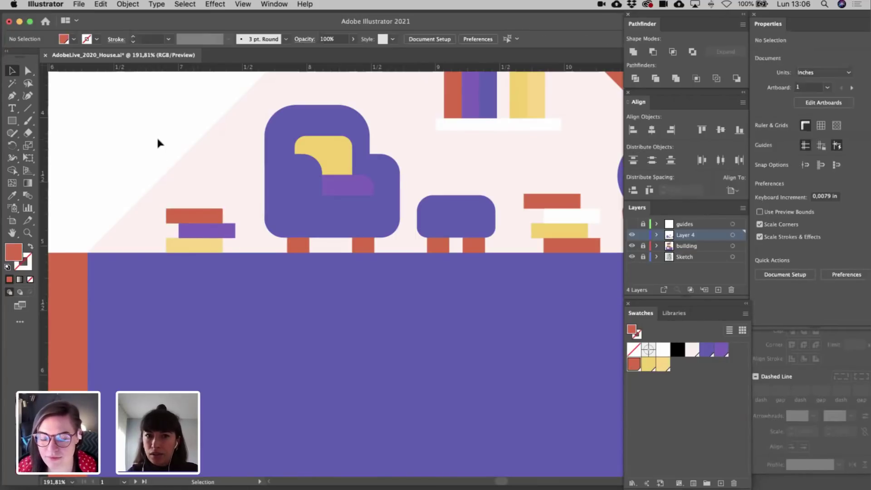
- Try moving the two yellow shelf books left against the other books, and undo the move
key(super+0)
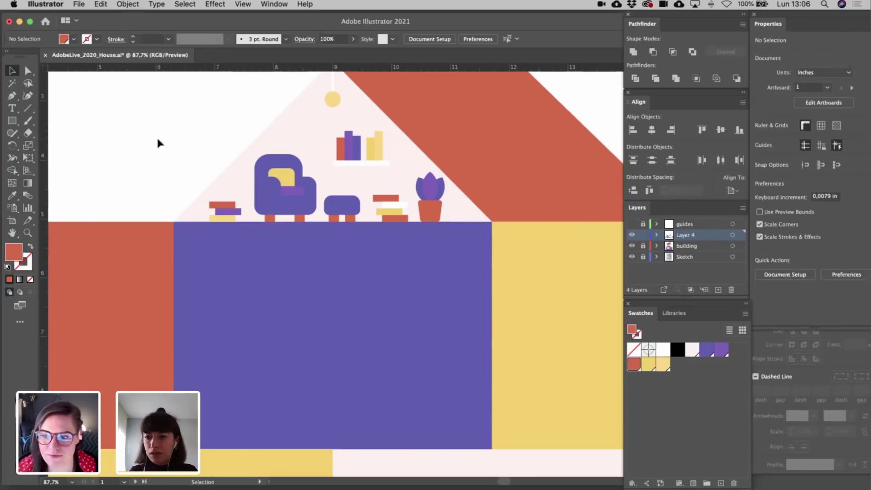
scroll(157, 144, up, 2)
scroll(158, 144, left, 2)
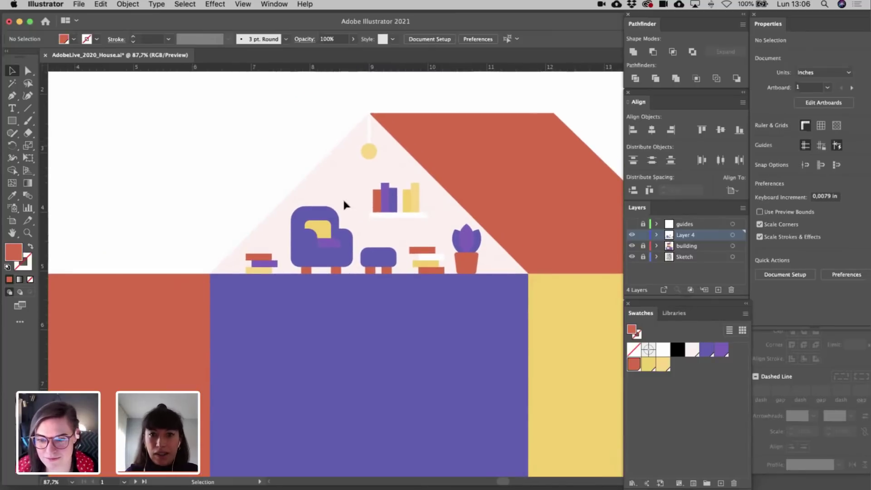
scroll(384, 213, up, 5)
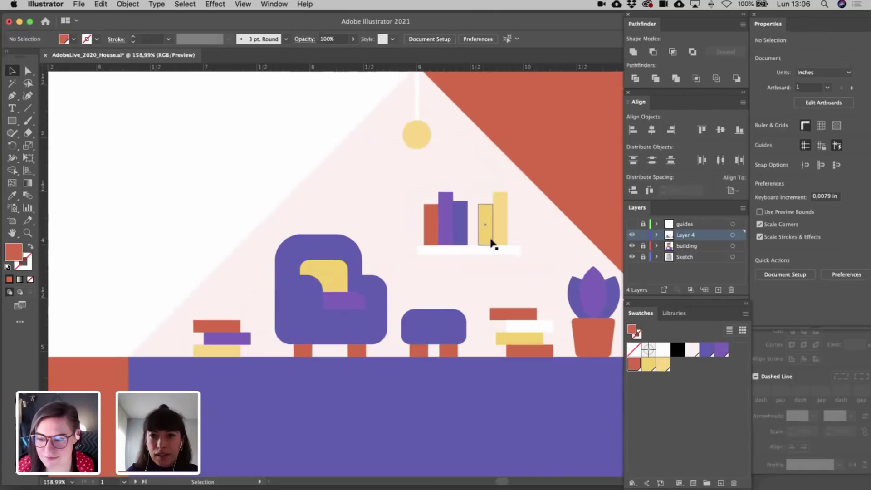
click(484, 240)
shift+click(503, 239)
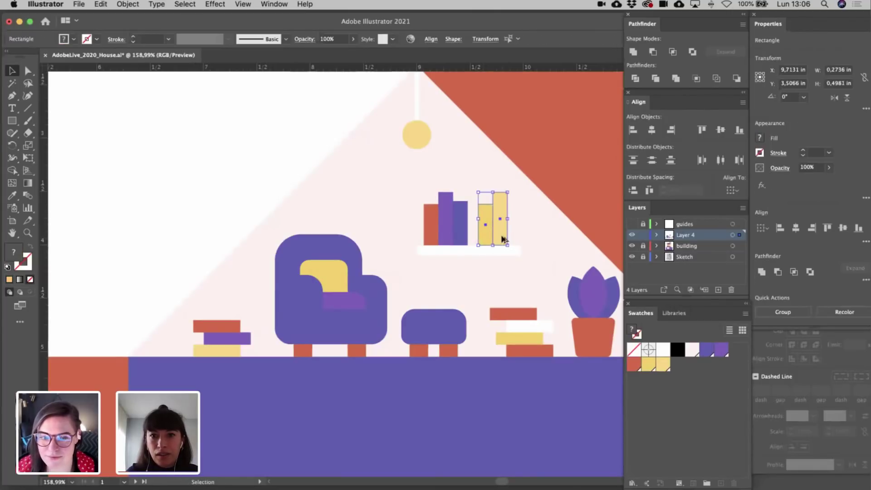
drag(503, 239, 465, 239)
key(super+z)
- Nudge the wall shelf together with its five books slightly left and up, to about X 9.41 in and Y 3.48 in
scroll(365, 204, down, 2)
scroll(364, 205, down, 1)
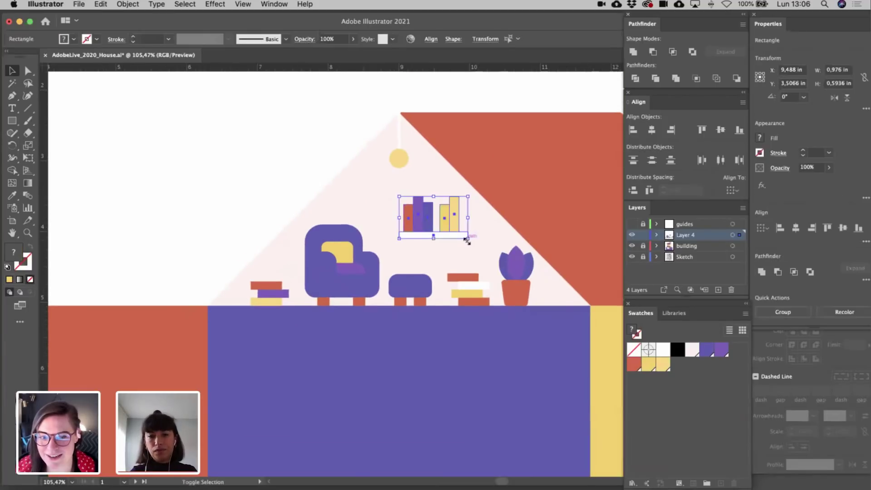
key(Left)
key(Left)
key(Left)
key(Right)
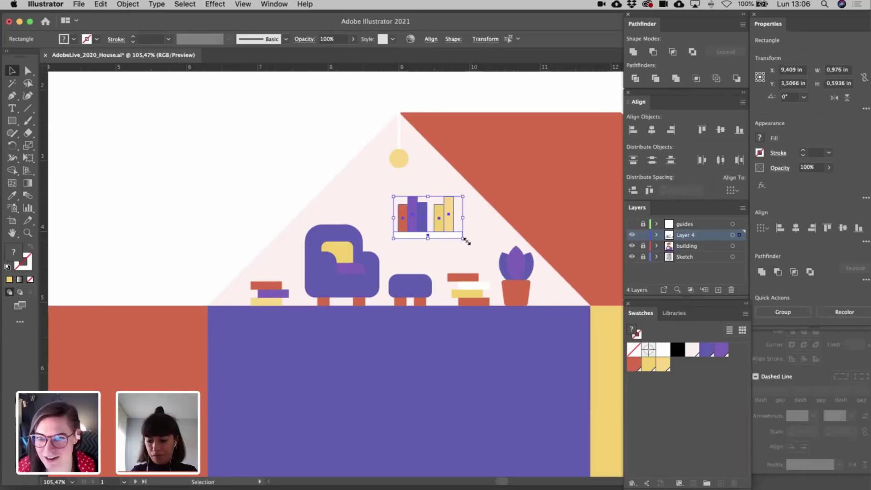
key(Up)
key(Up)
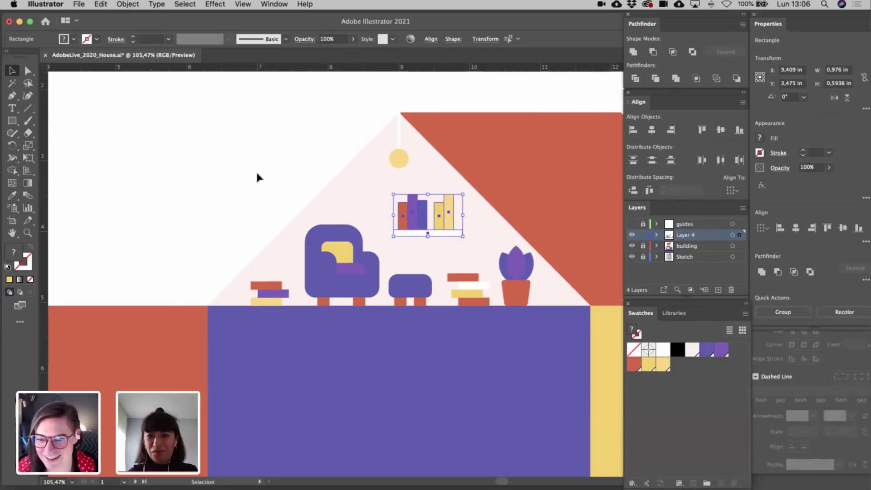
- Shorten the white shelf from its right end to about 0.94 in wide
click(440, 234)
scroll(499, 237, up, 3)
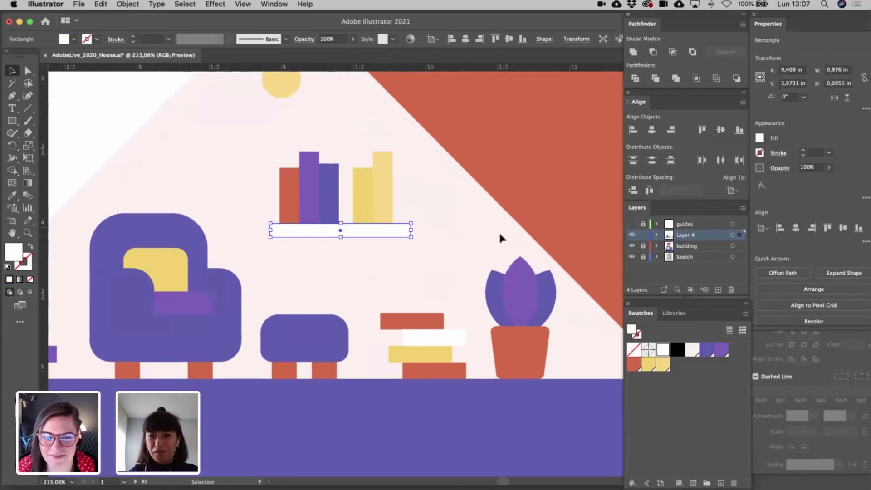
drag(413, 231, 407, 231)
click(438, 219)
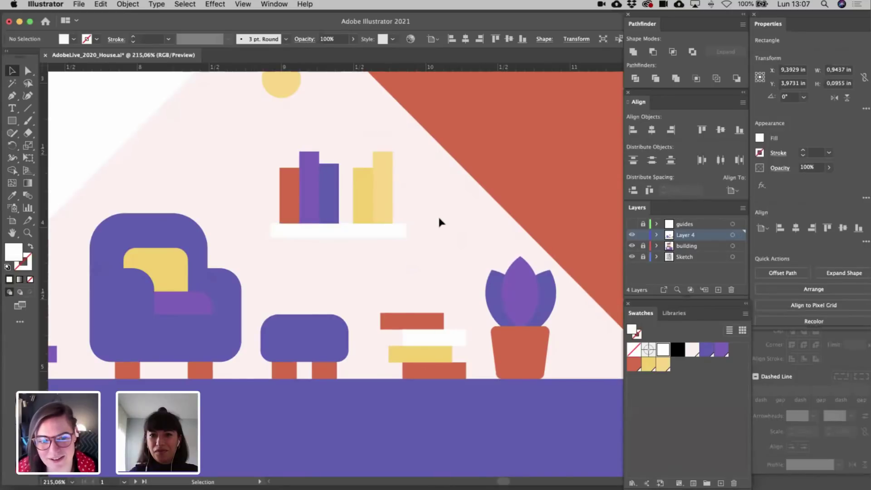
scroll(437, 218, down, 5)
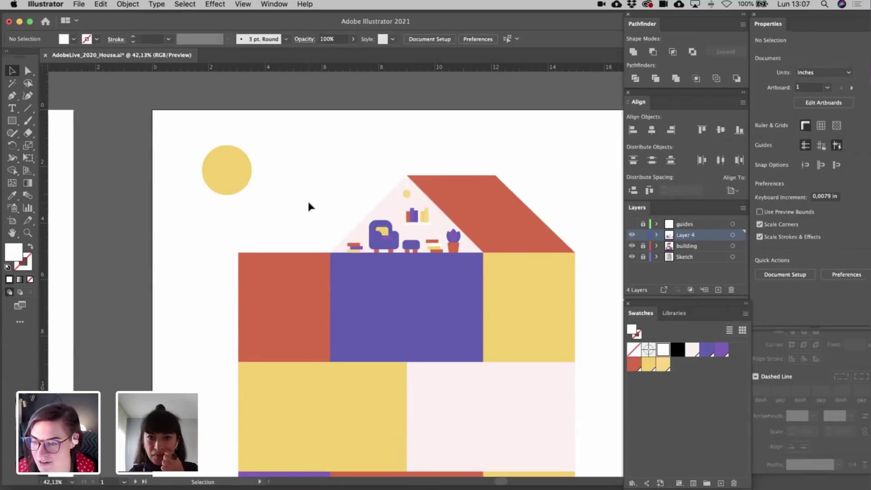
scroll(308, 202, up, 2)
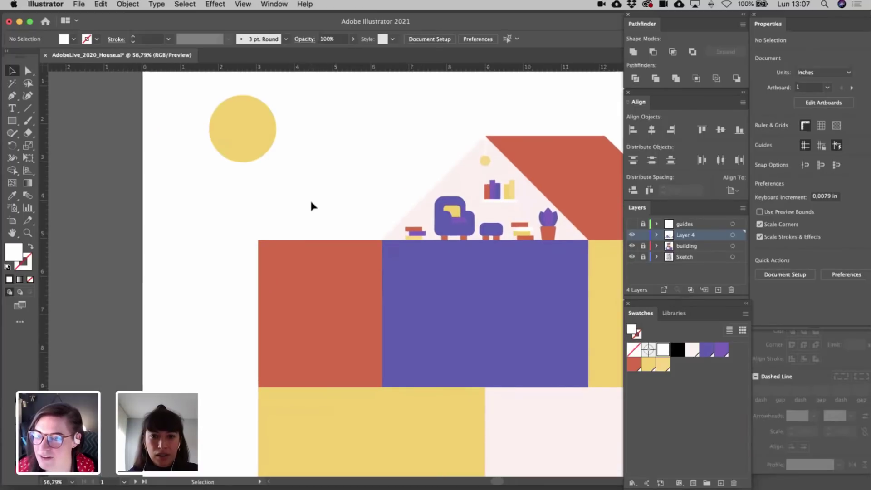
scroll(311, 207, up, 3)
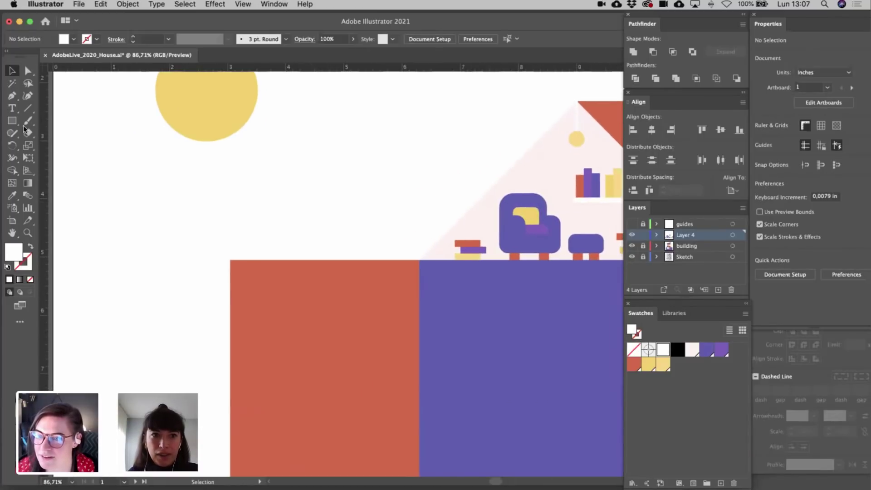
click(13, 122)
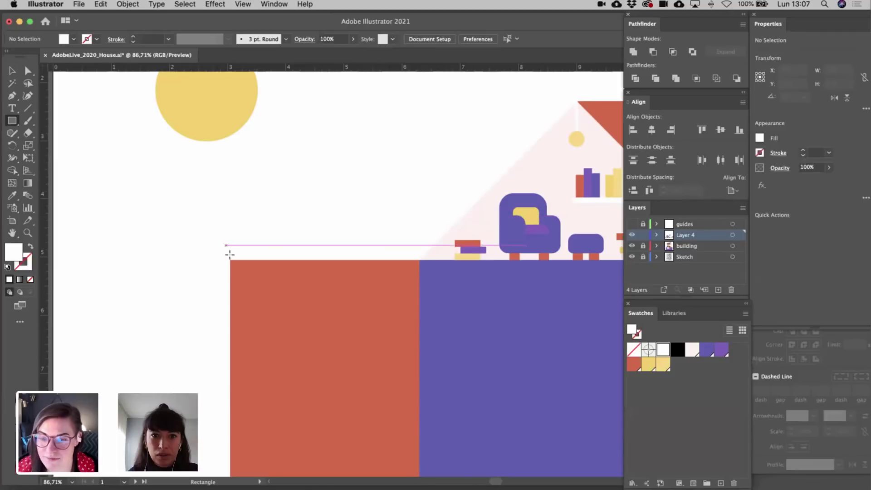
scroll(276, 268, down, 3)
key(v)
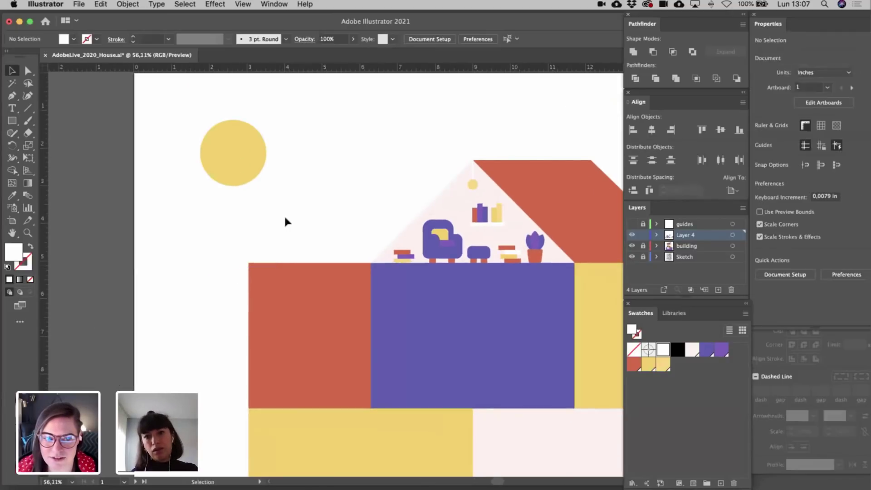
scroll(285, 218, right, 3)
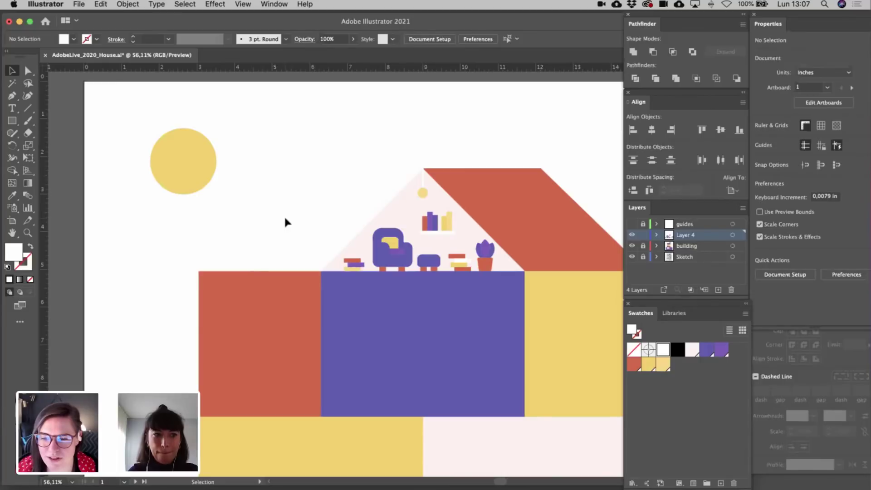
scroll(285, 222, left, 2)
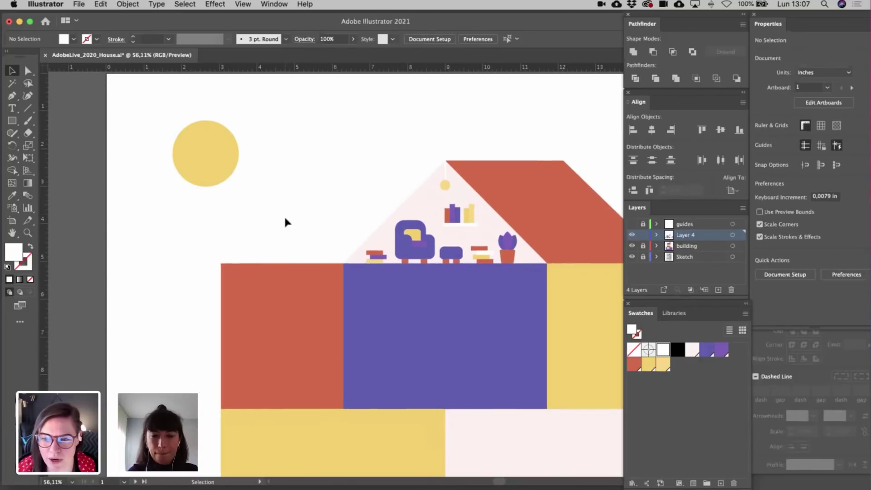
- Draw a square about 0.49 in wide in the sky left of the attic and fully round its two bottom corners
alt+scroll(284, 215, up, 5)
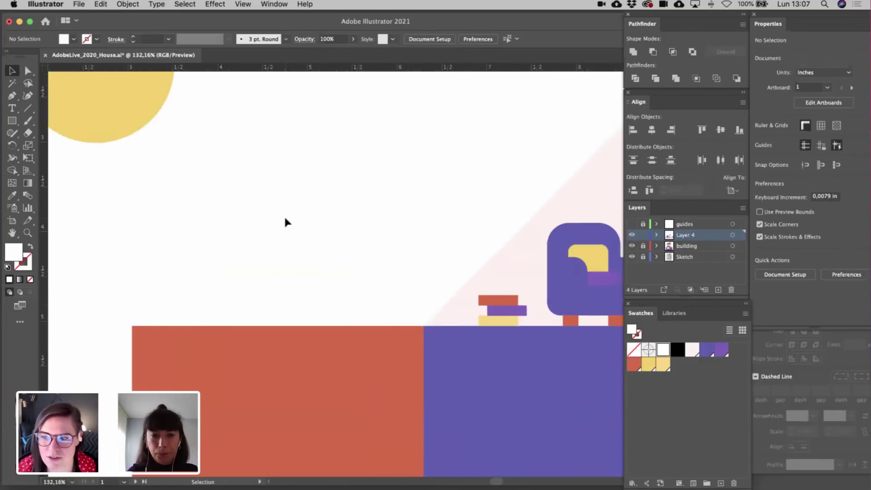
click(12, 121)
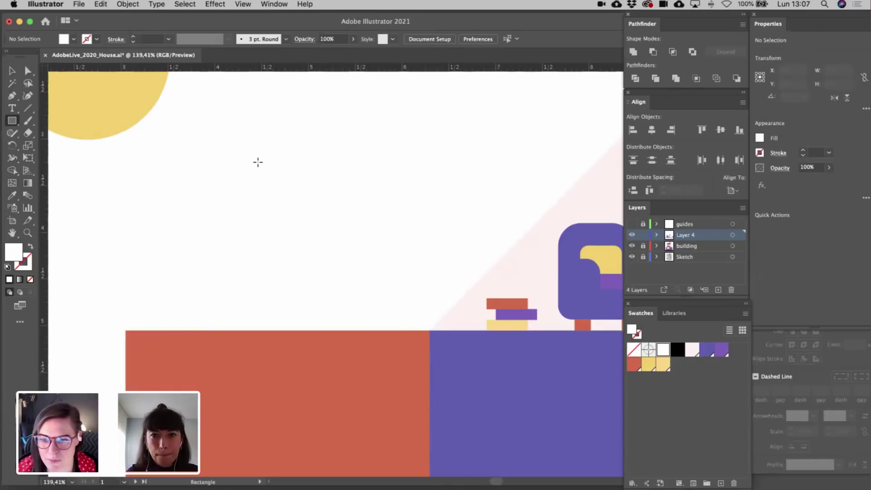
drag(286, 166, 294, 151)
key(a)
click(332, 212)
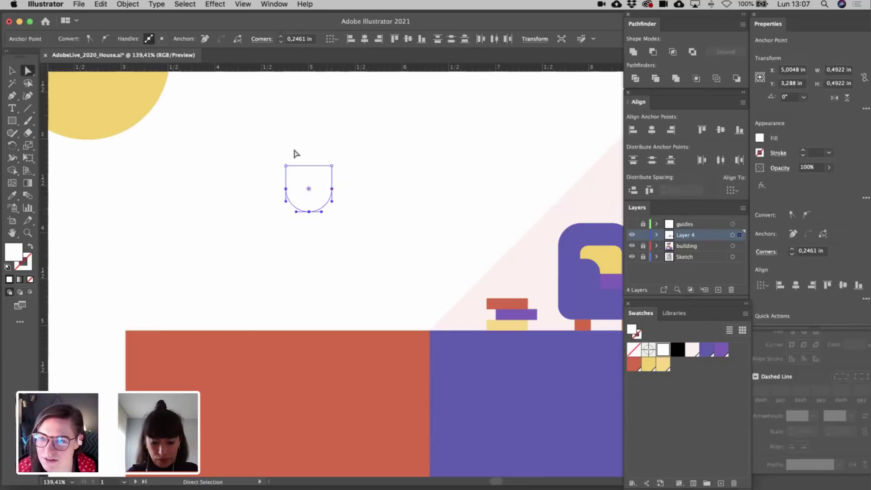
- Fill the new round-bottomed shape with the pale pink swatch
click(692, 349)
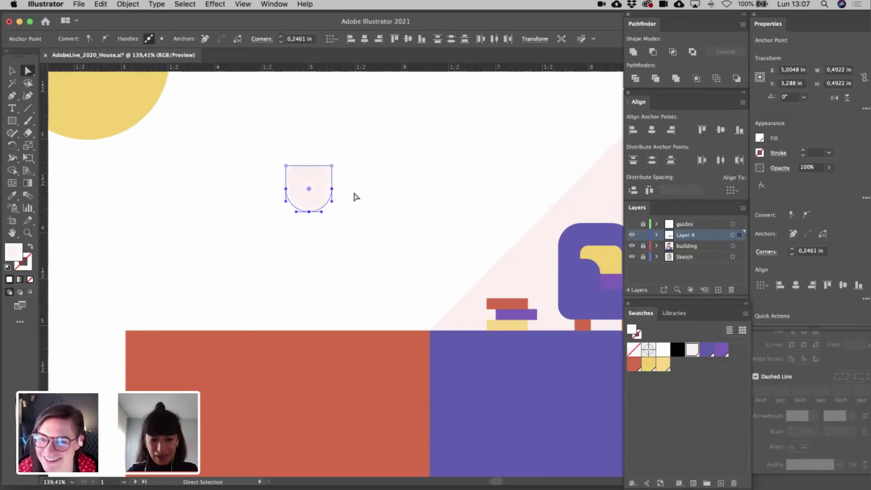
key(v)
click(351, 175)
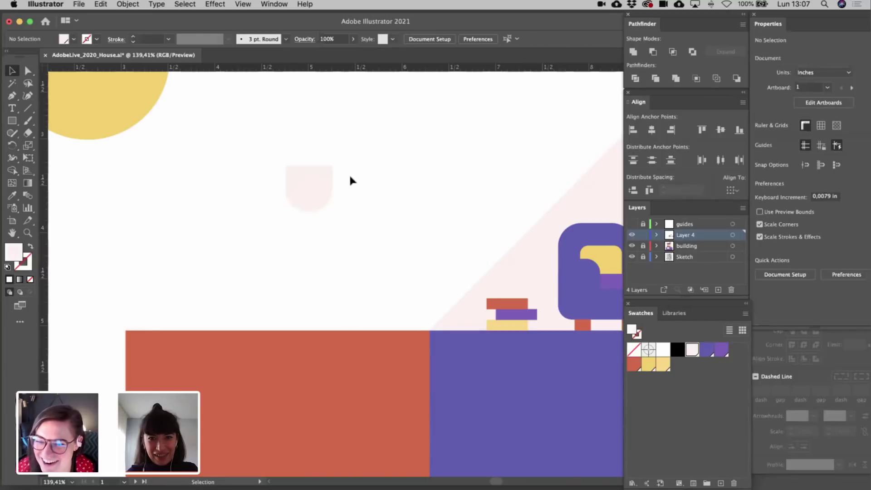
- Scale the pale pink round-bottomed shape up slightly, keeping its proportions and its lower left corner in place
scroll(350, 176, down, 3)
scroll(349, 177, right, 5)
click(230, 197)
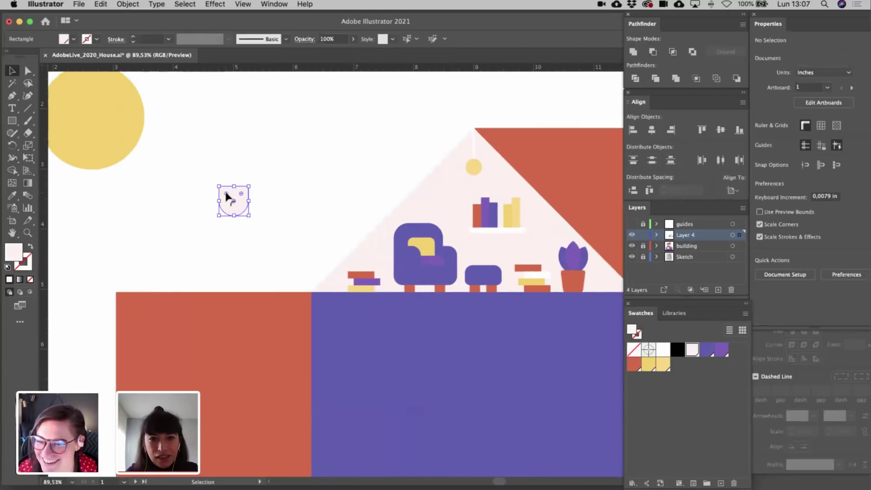
drag(249, 186, 256, 180)
click(276, 181)
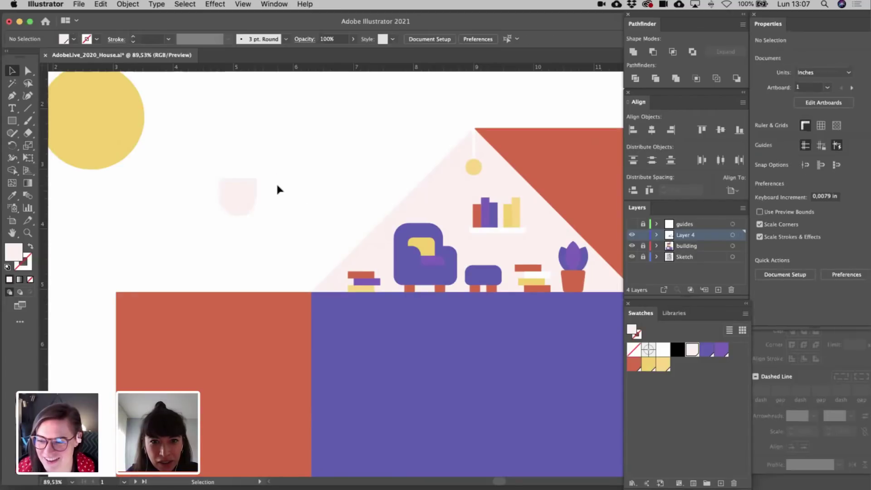
- Scale the pale pink round-bottomed shape down proportionally to about 0.47 in wide, keeping its top edge centered in place
scroll(275, 181, left, 3)
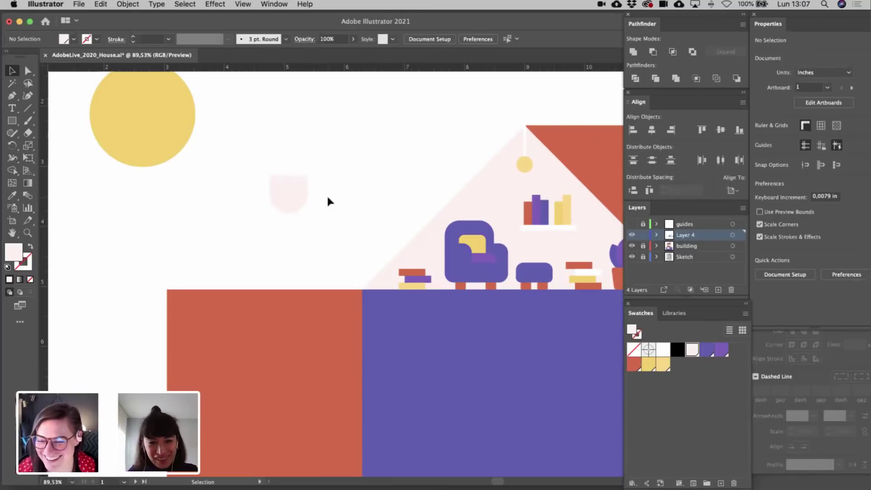
click(288, 210)
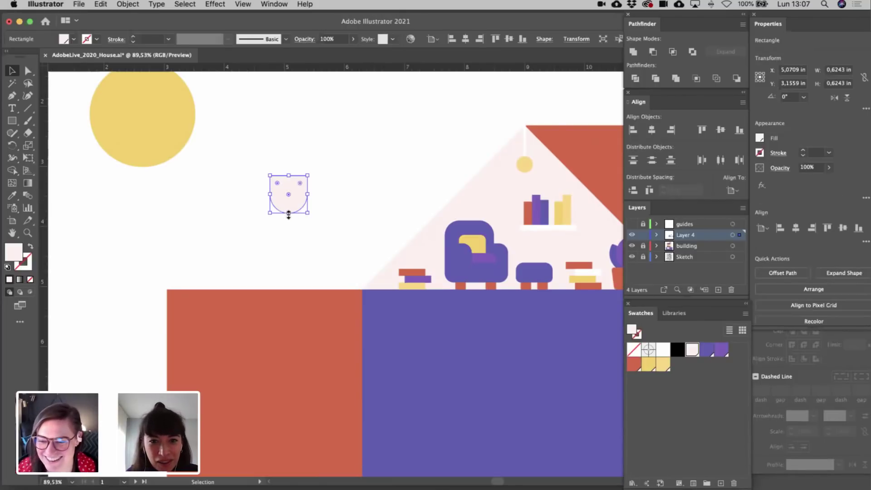
drag(288, 213, 288, 204)
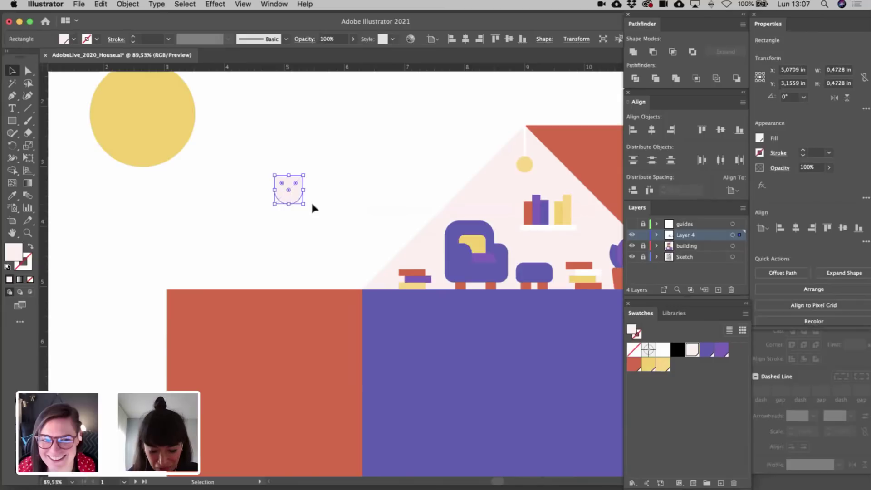
click(330, 204)
- Draw a circle about 0.06 in across on the upper left of the pale pink face and fill it with the blue-violet swatch
scroll(331, 204, up, 5)
scroll(331, 204, left, 3)
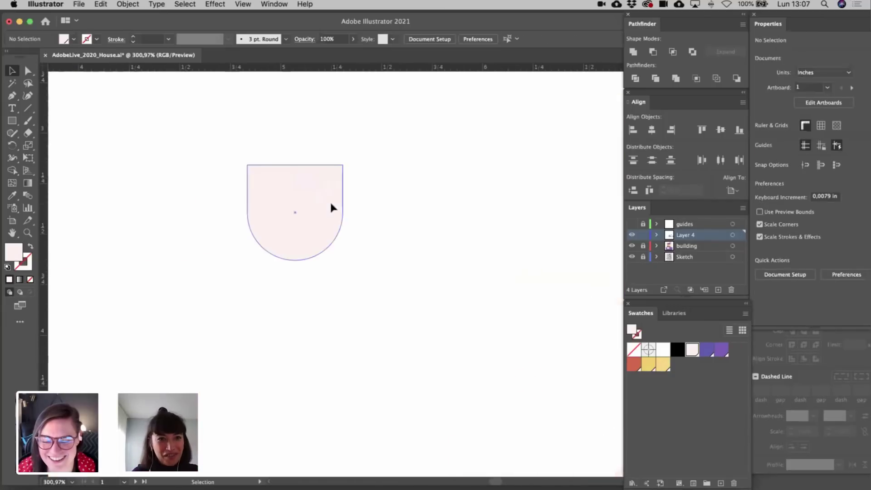
drag(12, 121, 68, 148)
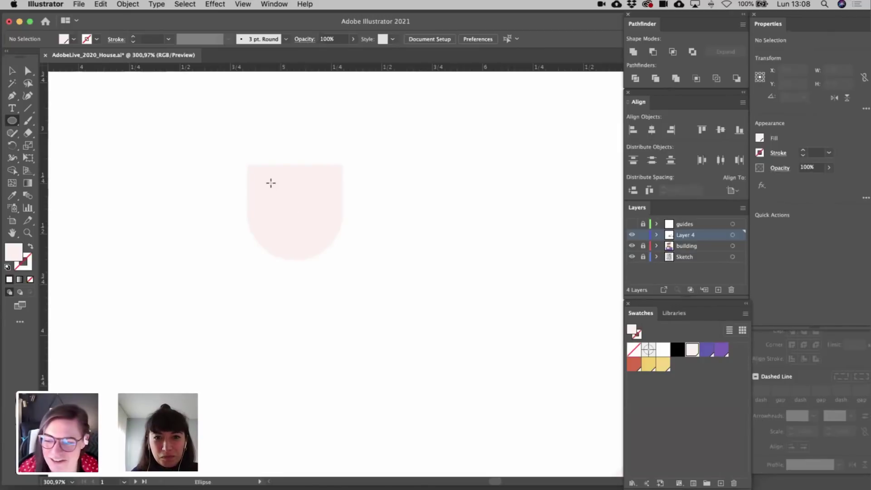
drag(276, 194, 282, 201)
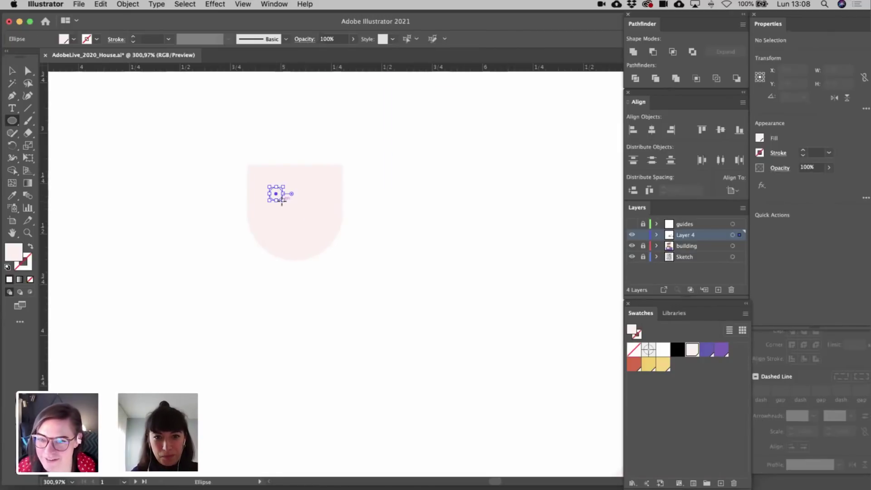
key(v)
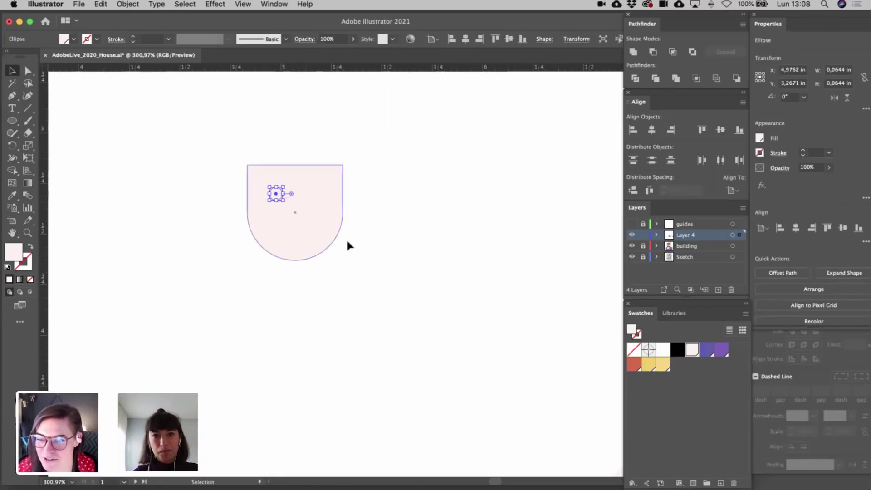
click(706, 350)
click(466, 289)
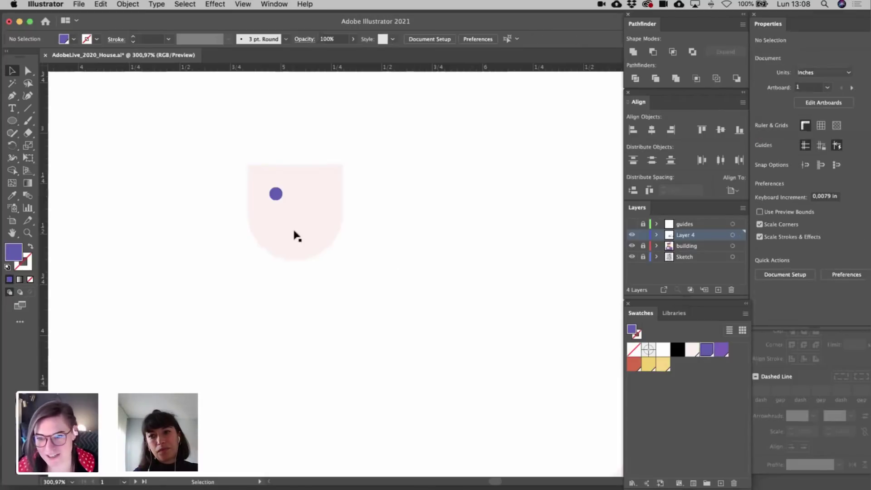
- Duplicate the eye to the right and adjust both eyes to about 0.06 in each, the pair spanning about 0.2 in
drag(284, 198, 309, 199)
shift+click(275, 194)
click(363, 206)
shift+click(275, 193)
drag(310, 198, 315, 202)
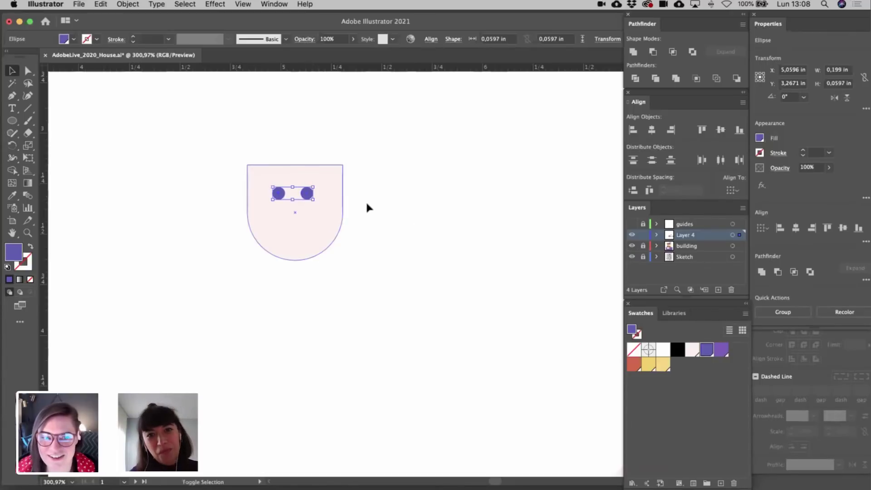
click(405, 213)
- Draw a rectangle about 0.79 by 0.72 in around the face, send it to the back and fill it with the terracotta red swatch
scroll(404, 215, down, 3)
scroll(405, 219, down, 5)
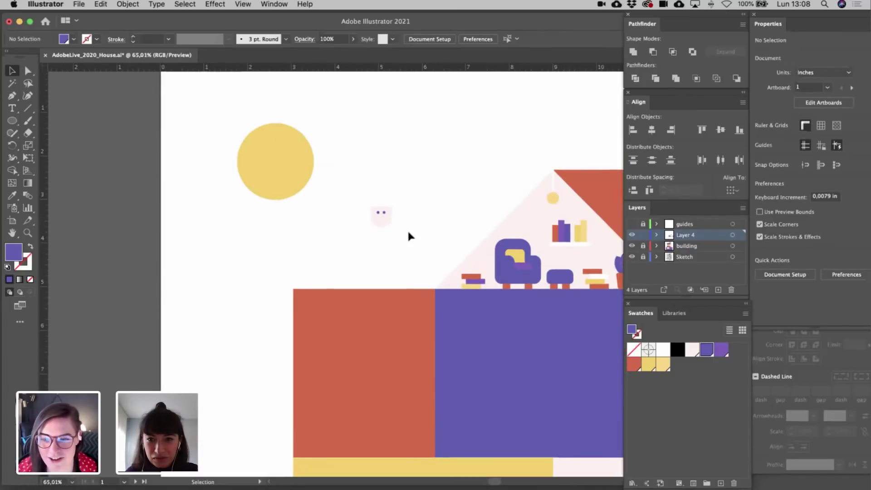
scroll(409, 235, up, 5)
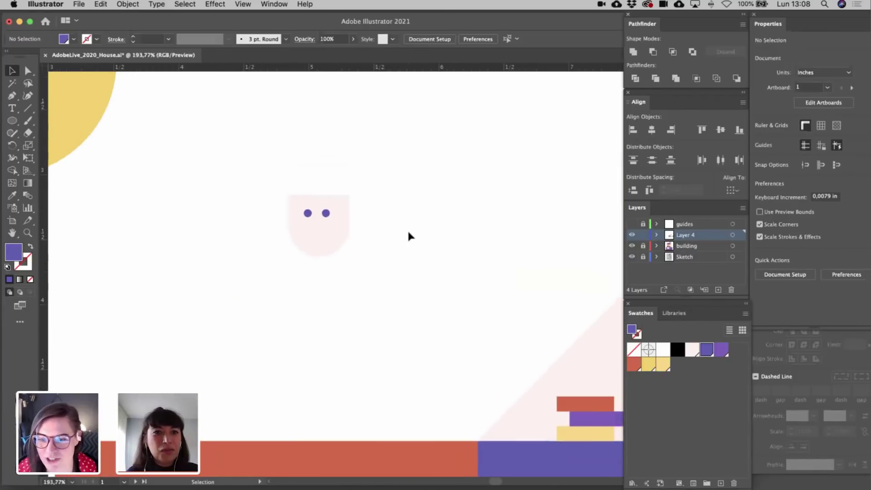
drag(12, 120, 41, 121)
drag(266, 169, 369, 263)
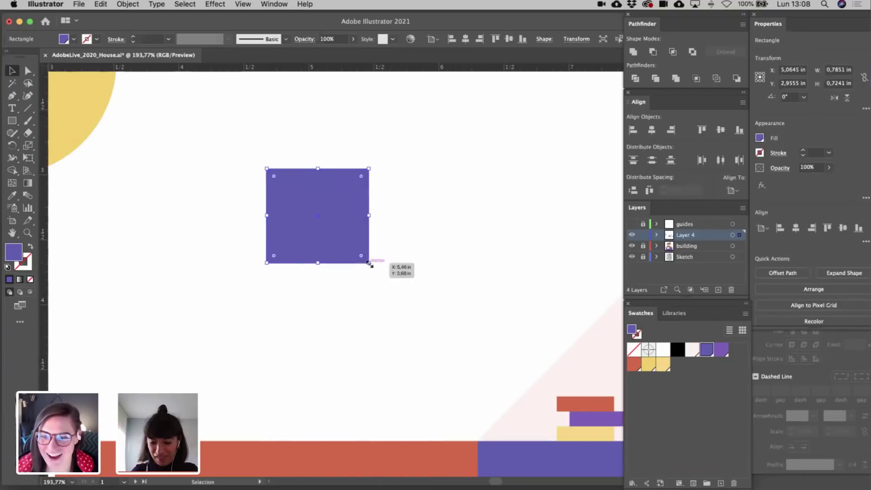
key(v)
key(super+shift+bracketleft)
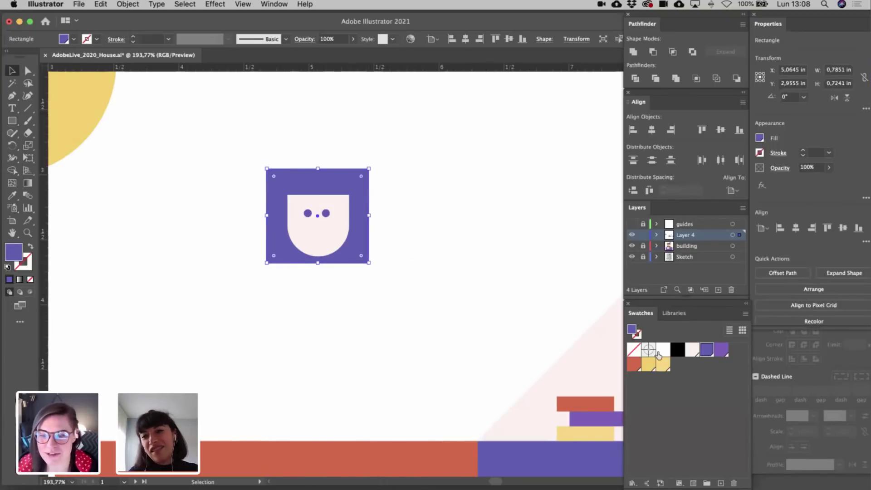
click(634, 364)
click(445, 266)
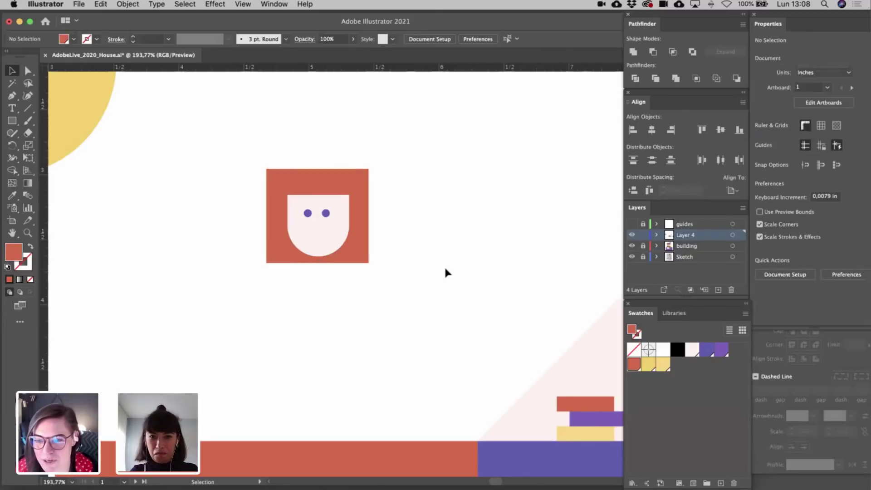
- Center the red hair shape on the face, fully round its two upper corners and raise its top to about 0.8 in high
click(366, 213)
key(a)
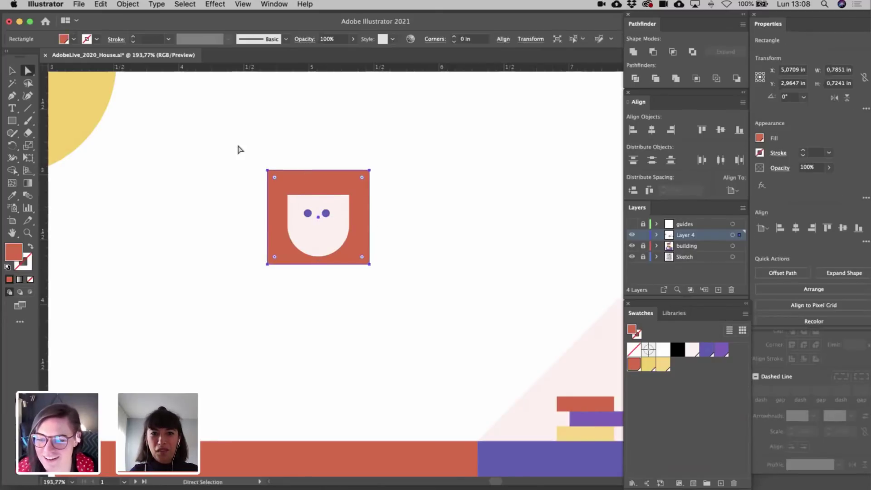
drag(238, 146, 281, 227)
key(v)
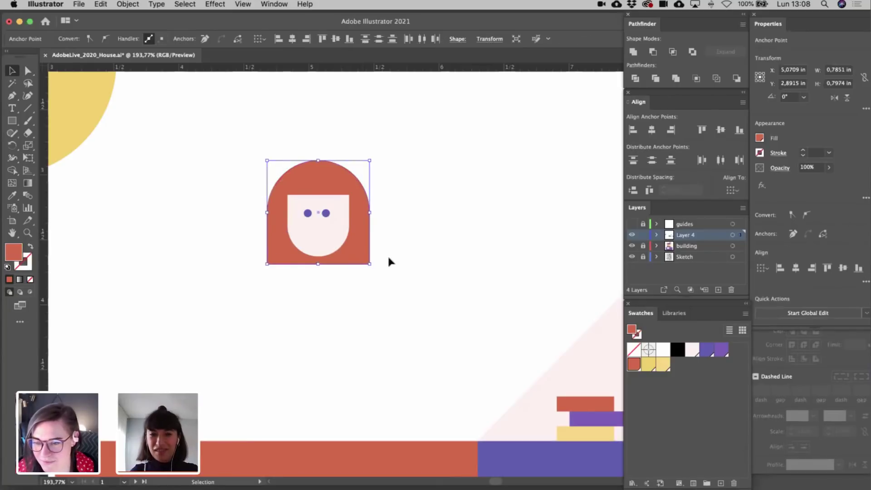
click(388, 255)
- Lower the face's two upper corner points together, making the face about 0.43 in high
click(290, 200)
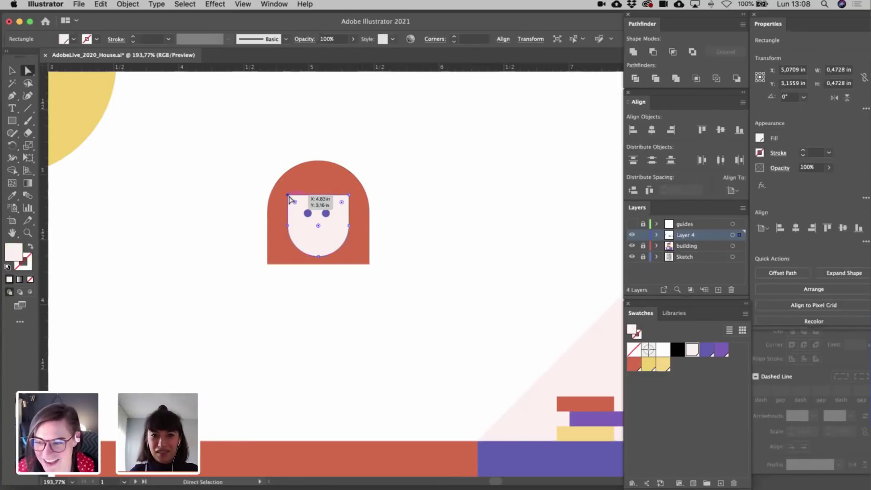
key(a)
click(349, 195)
click(348, 198)
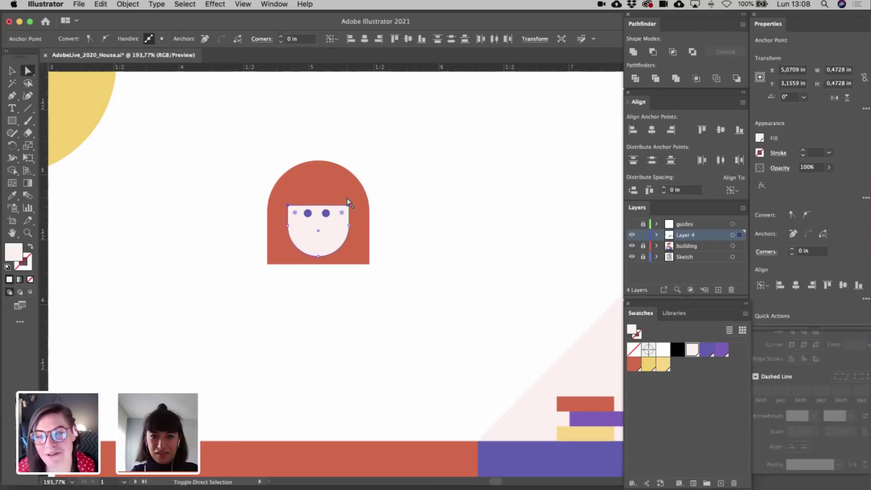
key(Down)
key(Down)
key(Down)
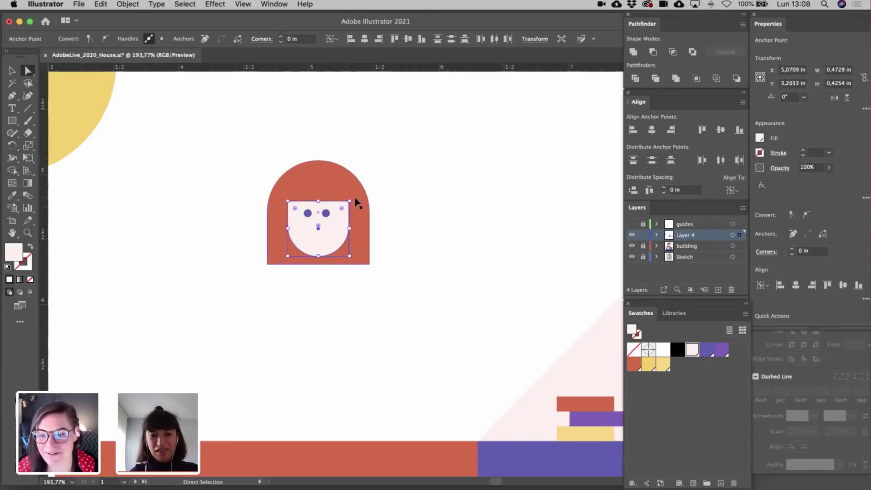
key(v)
click(399, 218)
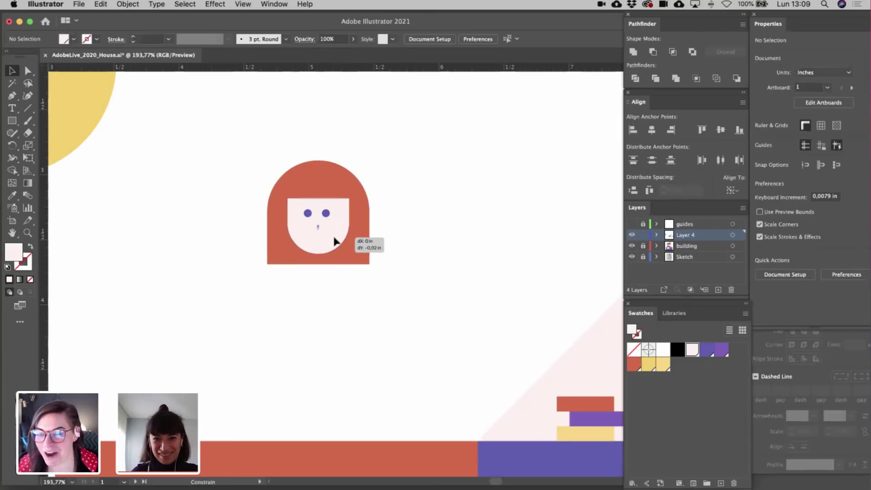
- Move the face straight up by about 0.02 in within the hair, leaving the eyes in place
click(335, 241)
key(a)
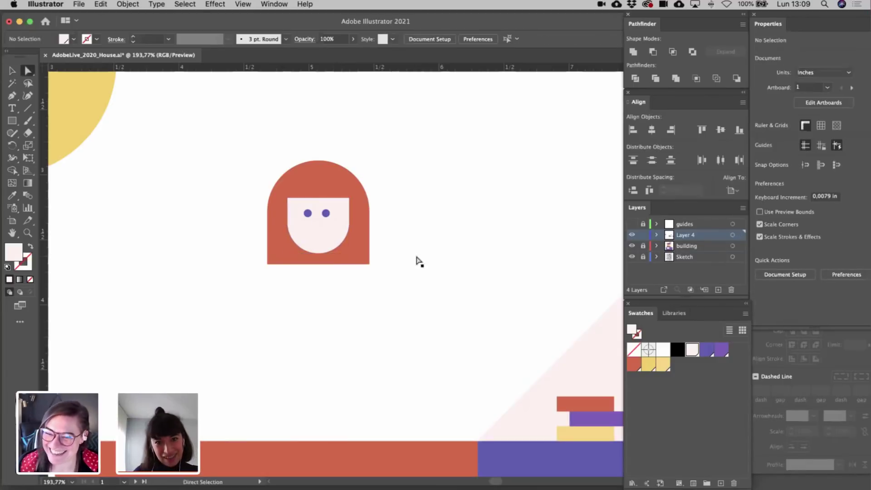
click(348, 200)
shift+click(348, 200)
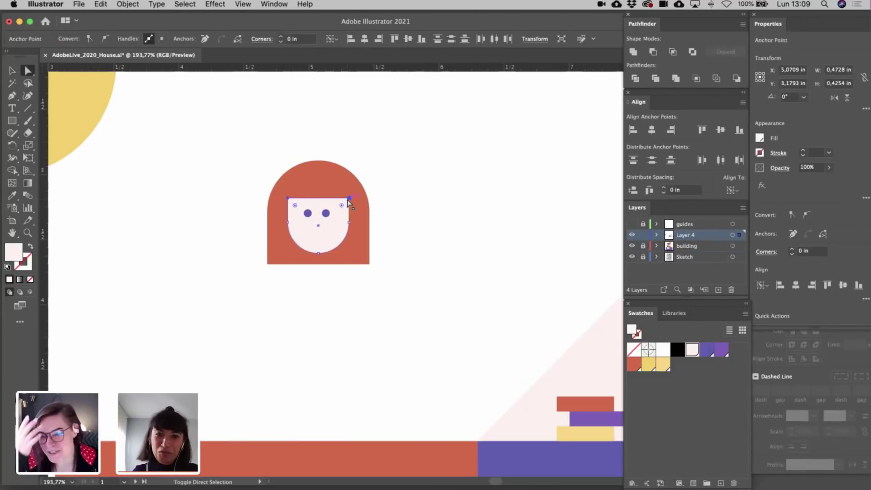
key(v)
click(416, 208)
- Examine the character's head beside the attic, the whole house composition and the neighboring sketch
scroll(417, 210, down, 4)
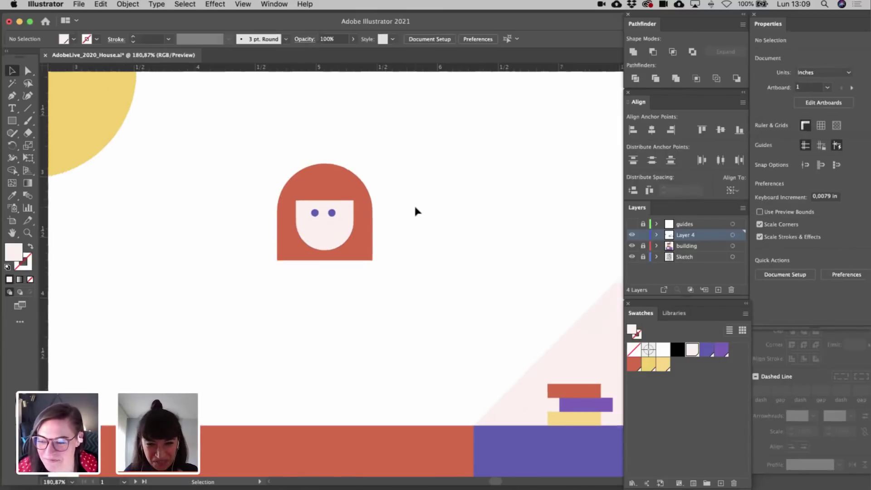
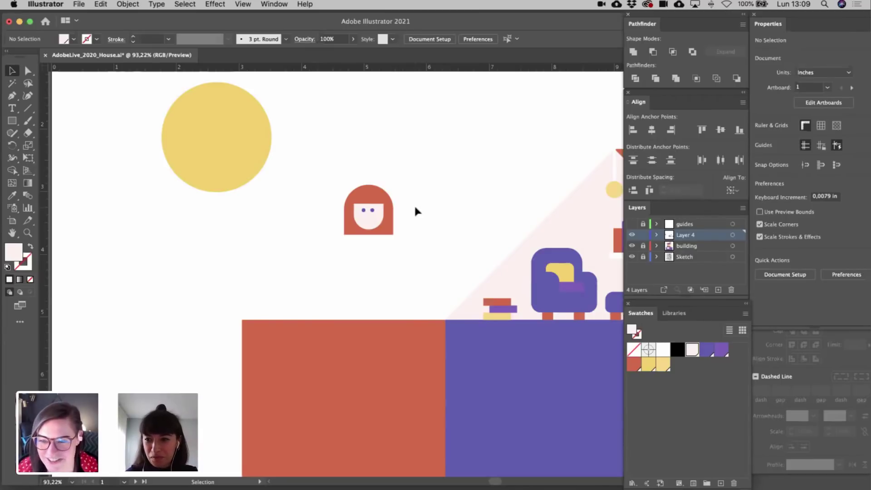
scroll(376, 272, down, 3)
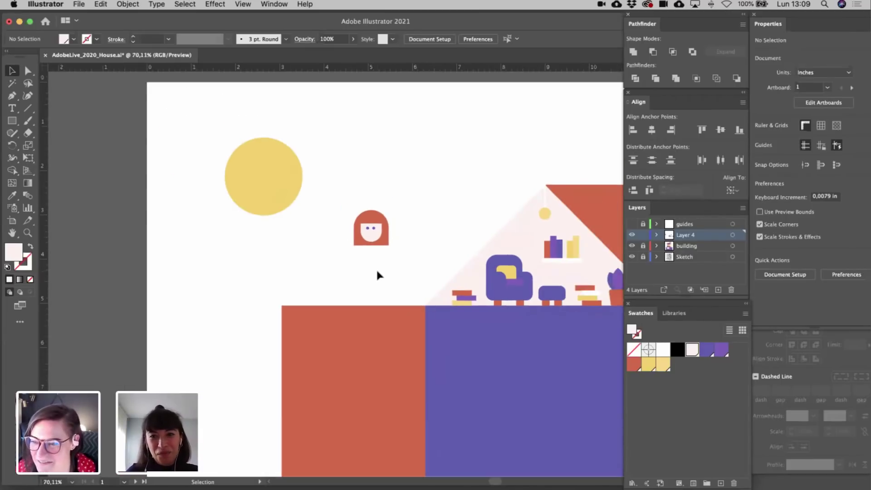
scroll(377, 272, right, 2)
scroll(377, 271, down, 1)
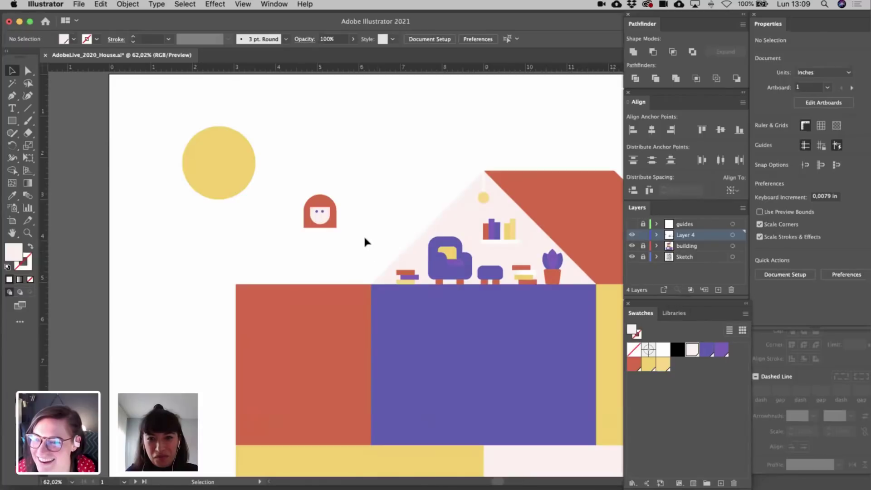
scroll(356, 203, right, 3)
scroll(355, 204, down, 1)
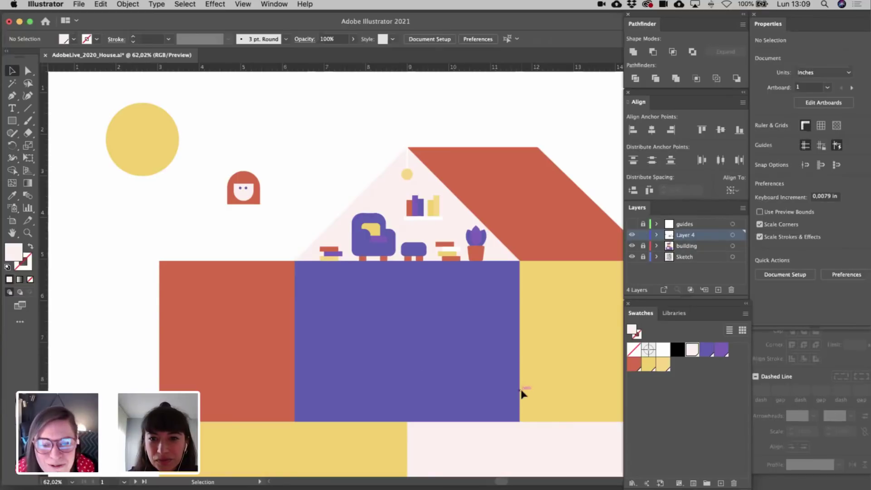
scroll(522, 394, down, 3)
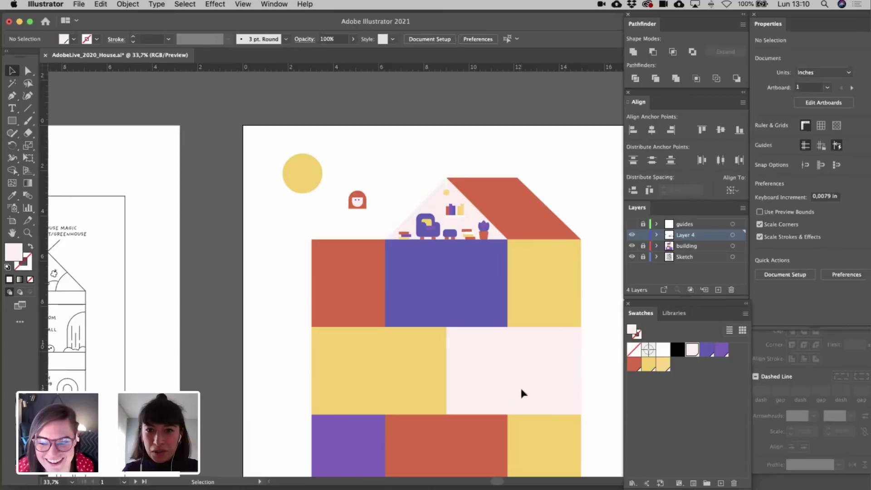
scroll(520, 393, down, 3)
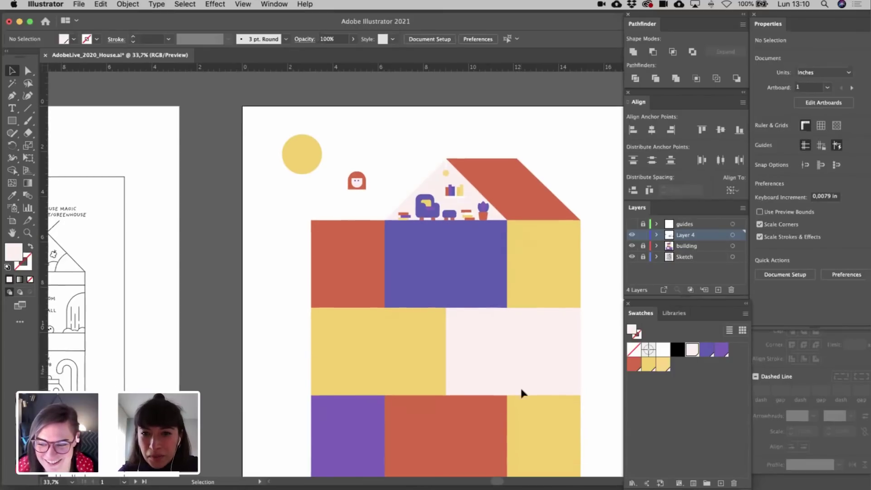
scroll(446, 187, up, 5)
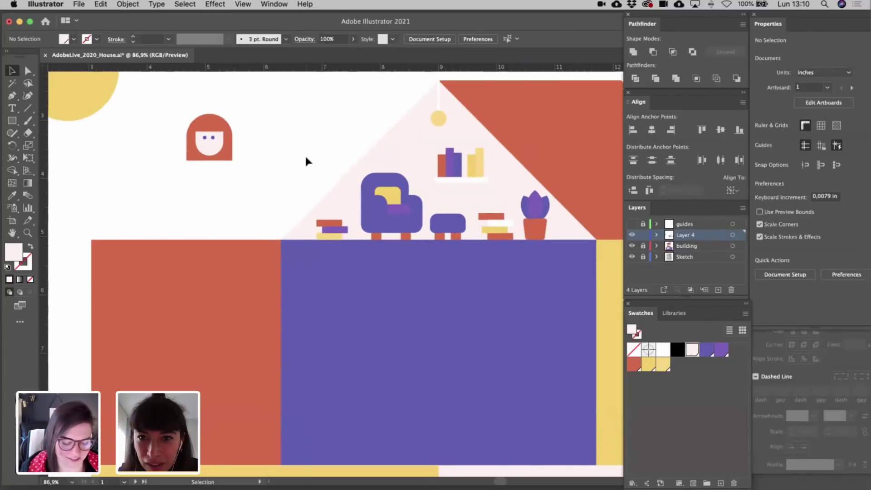
scroll(306, 157, down, 3)
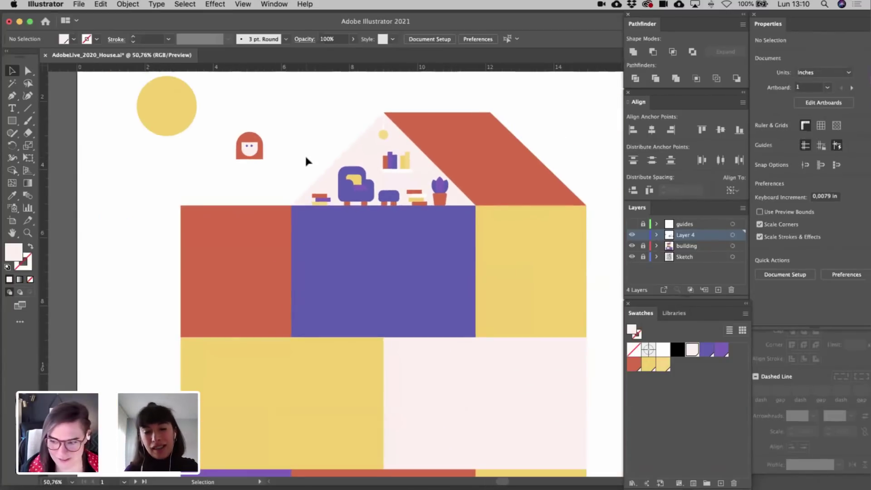
scroll(306, 158, down, 4)
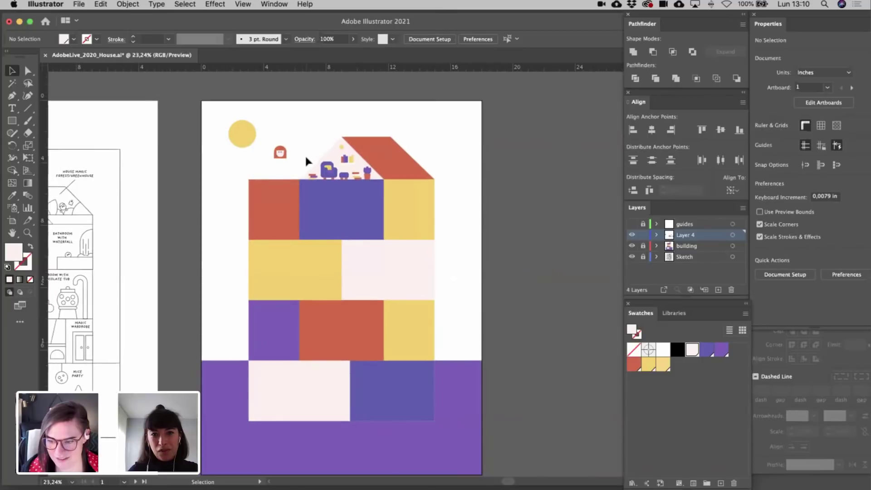
scroll(306, 157, left, 1)
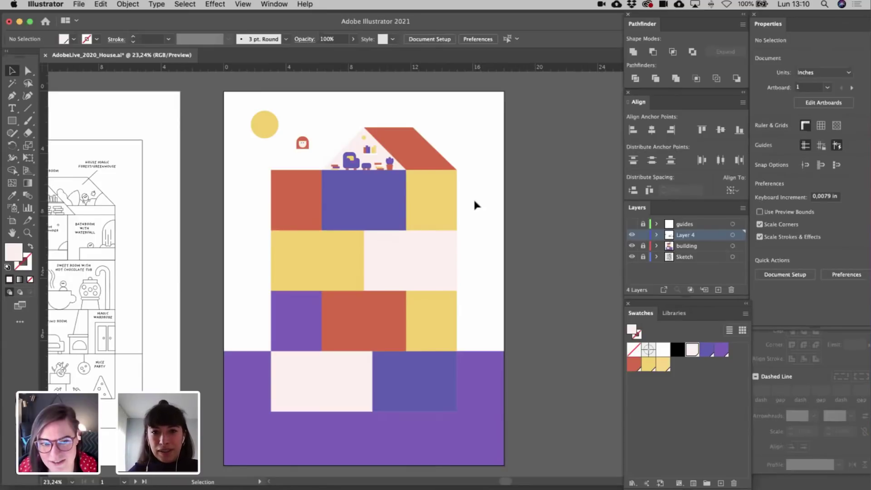
scroll(474, 203, left, 2)
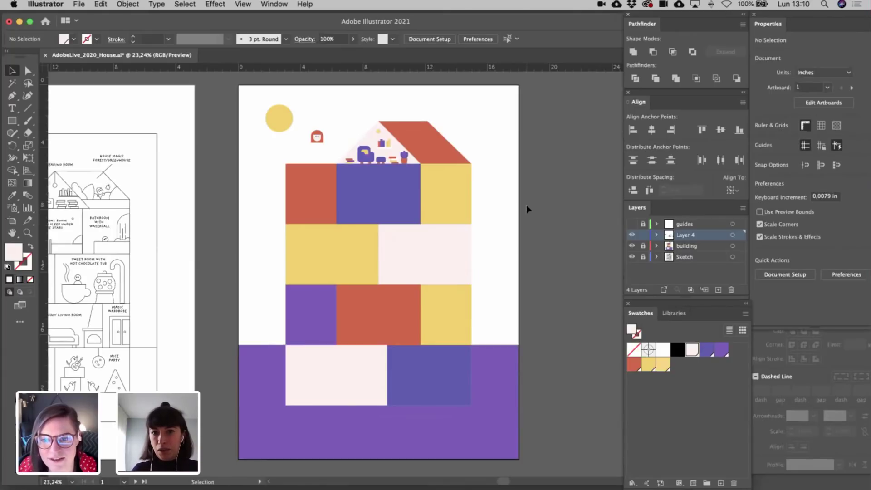
scroll(526, 205, left, 4)
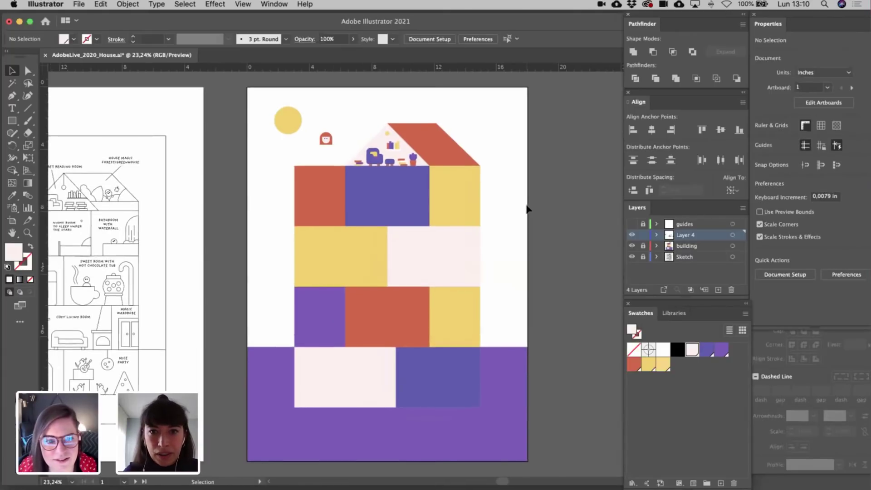
- Examine the sketch, the character's head within the house composition, and the artboard's dimensions
scroll(399, 123, left, 3)
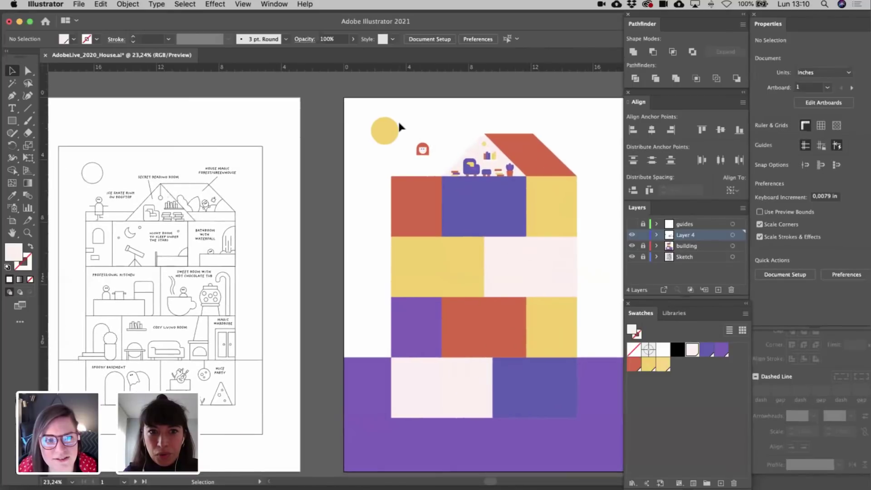
scroll(424, 129, up, 3)
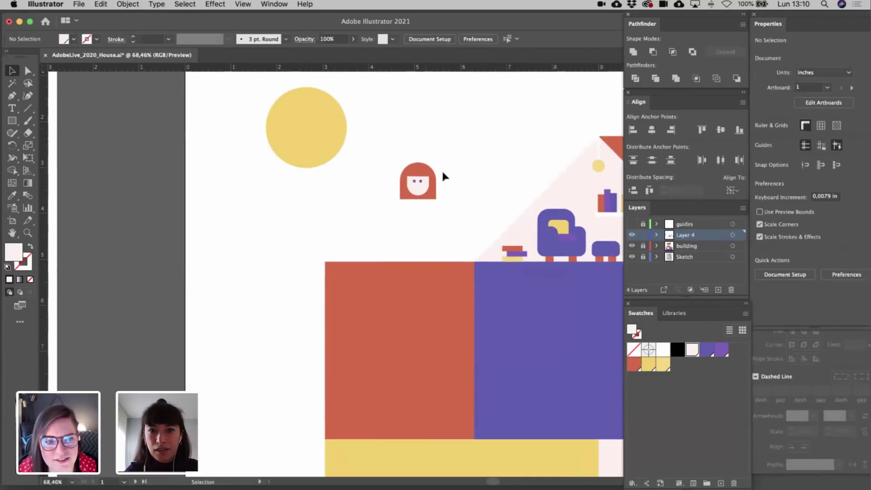
scroll(442, 170, up, 3)
scroll(444, 176, up, 2)
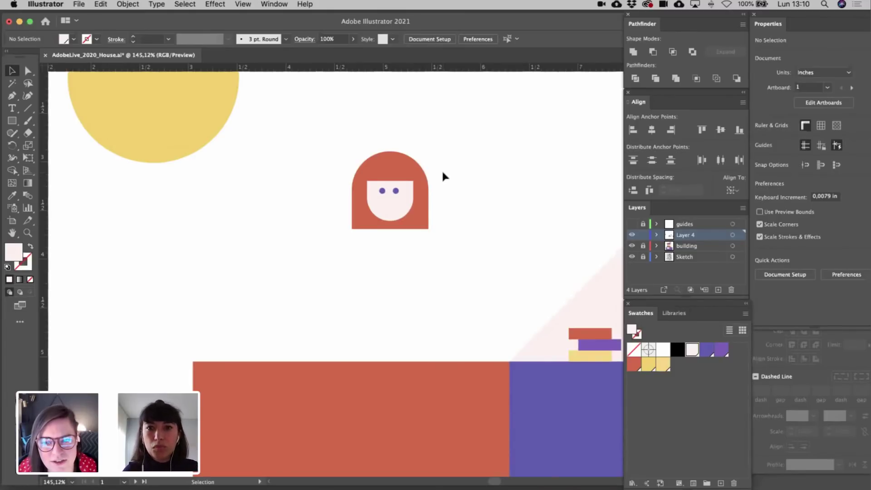
scroll(443, 176, down, 4)
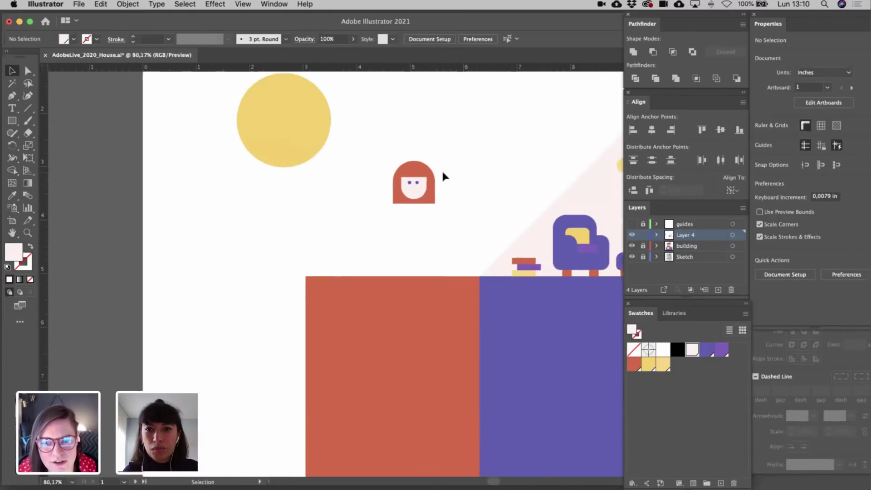
scroll(444, 176, right, 3)
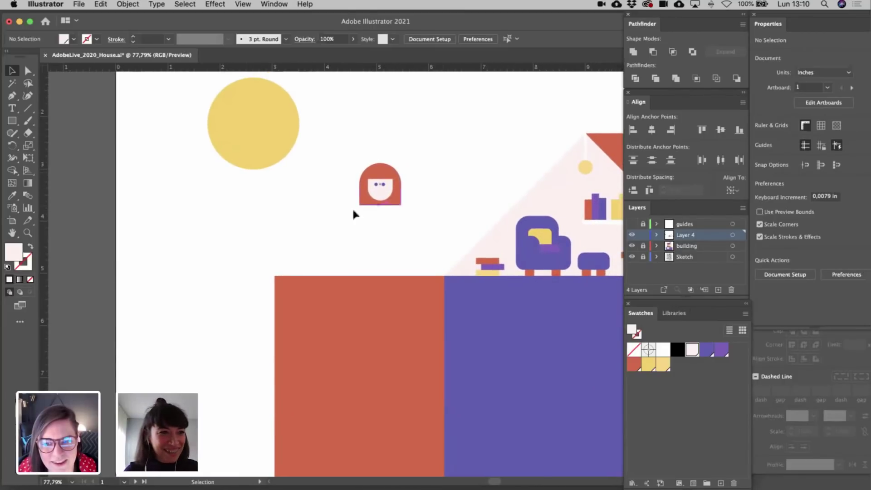
key(m)
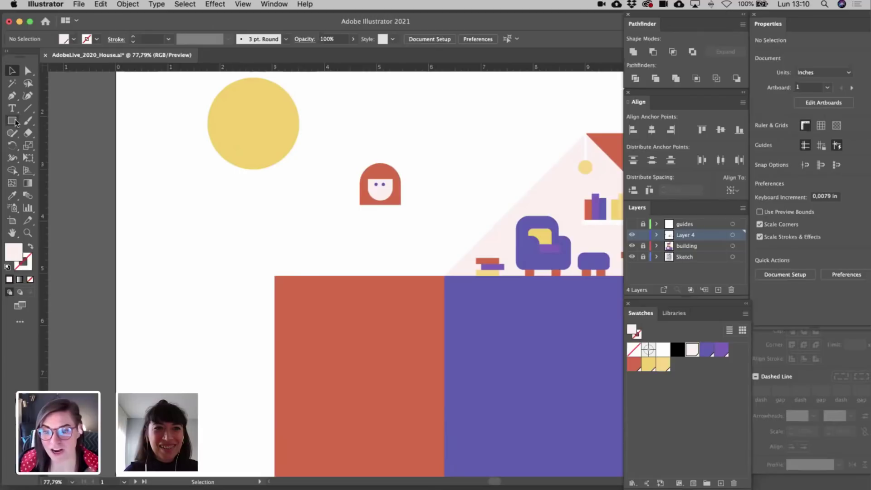
scroll(392, 215, down, 6)
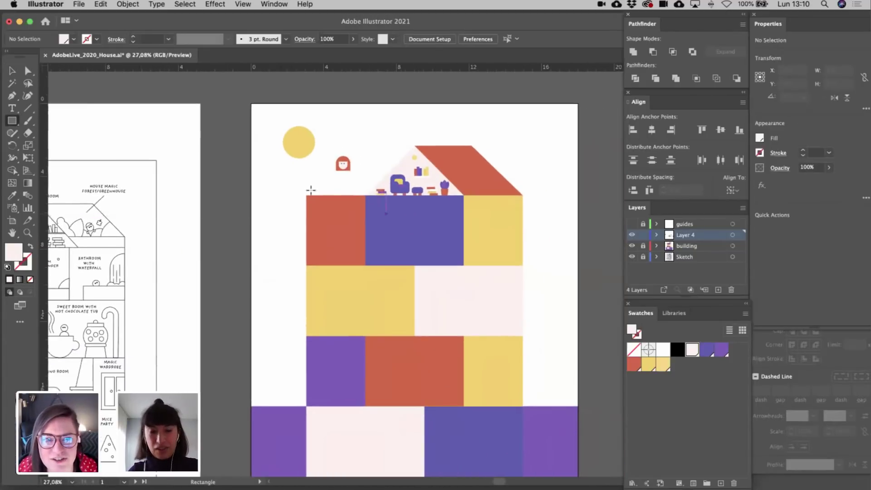
key(v)
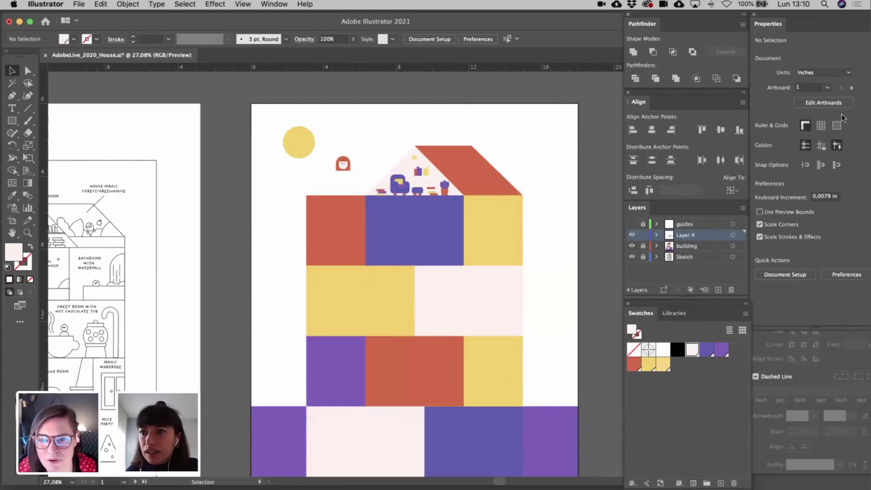
click(830, 102)
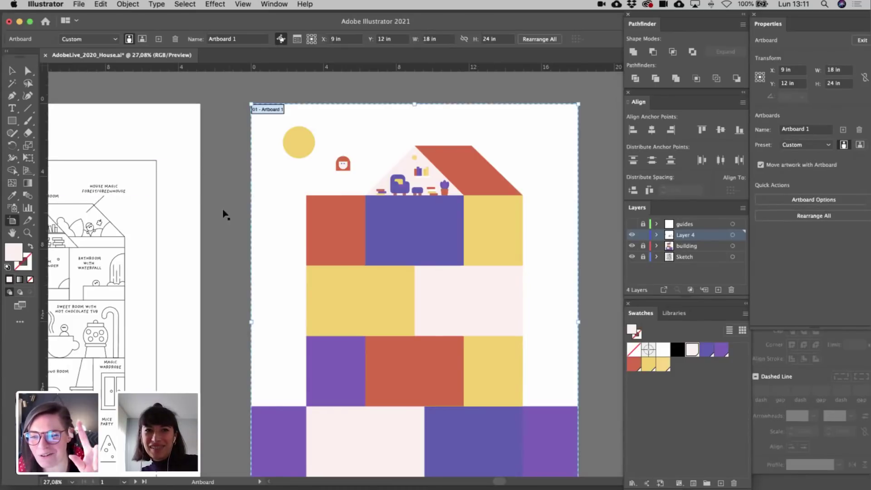
click(12, 72)
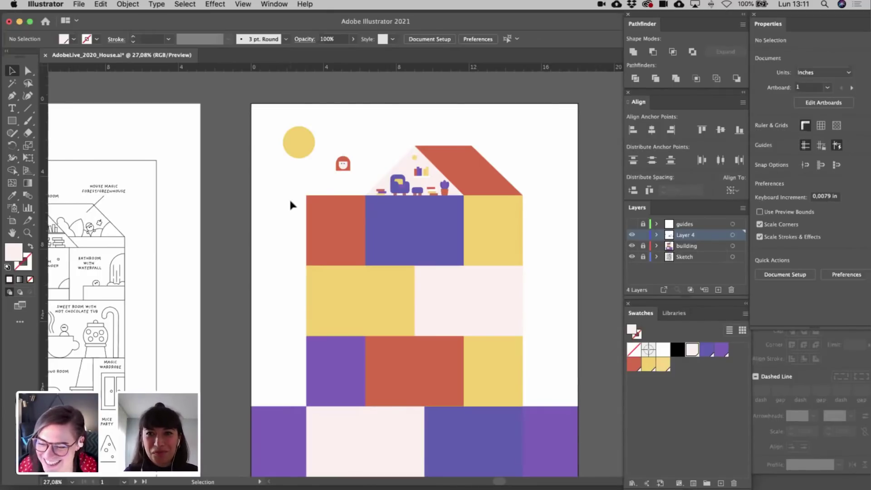
- Draw a yellow scarf with fully rounded ends, about 0.89 in by 0.26 in, over the chin and center it on the head
scroll(290, 198, up, 5)
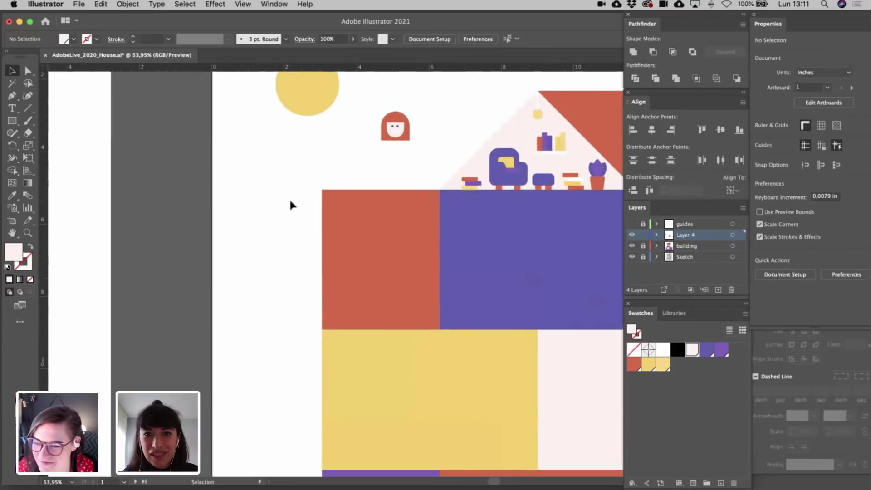
scroll(367, 223, up, 5)
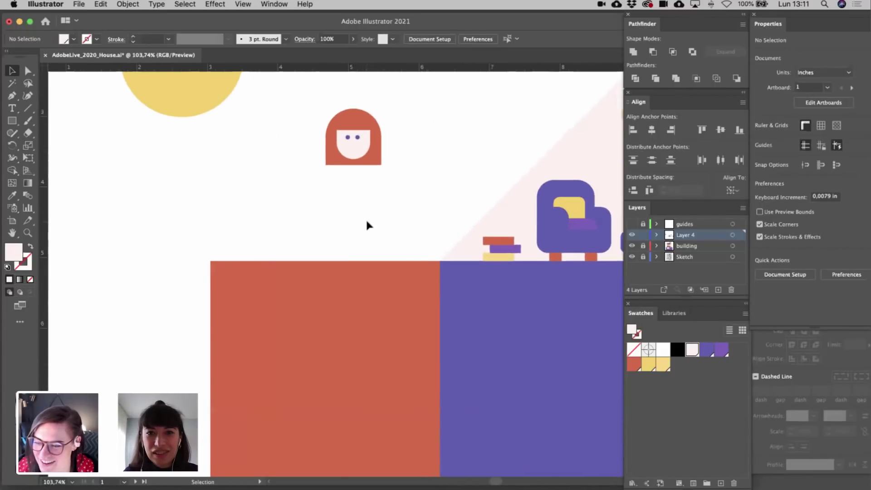
scroll(366, 223, up, 1)
click(12, 121)
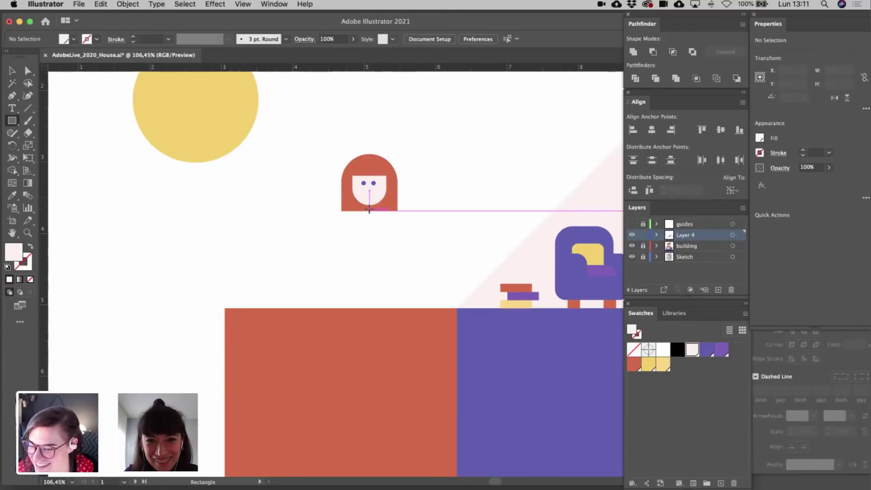
mouse_move(365, 208)
mouse_down()
mouse_move(398, 217)
mouse_move(366, 213)
mouse_up()
key(a)
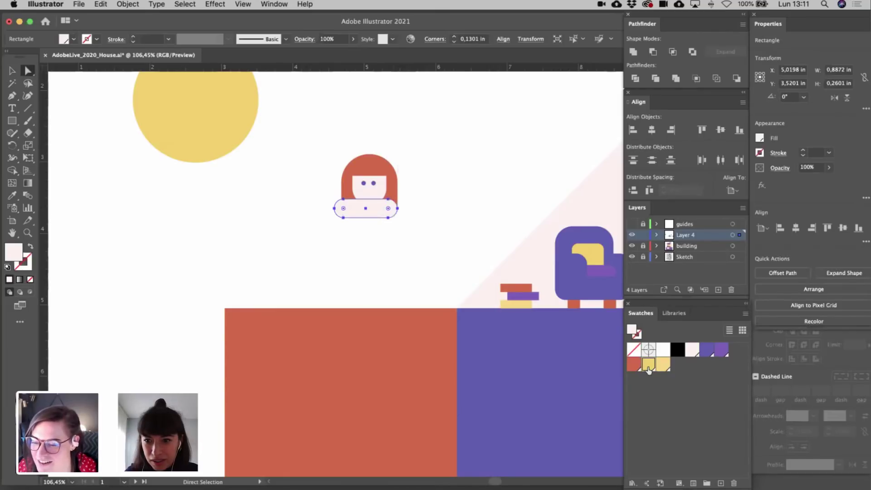
click(649, 364)
key(v)
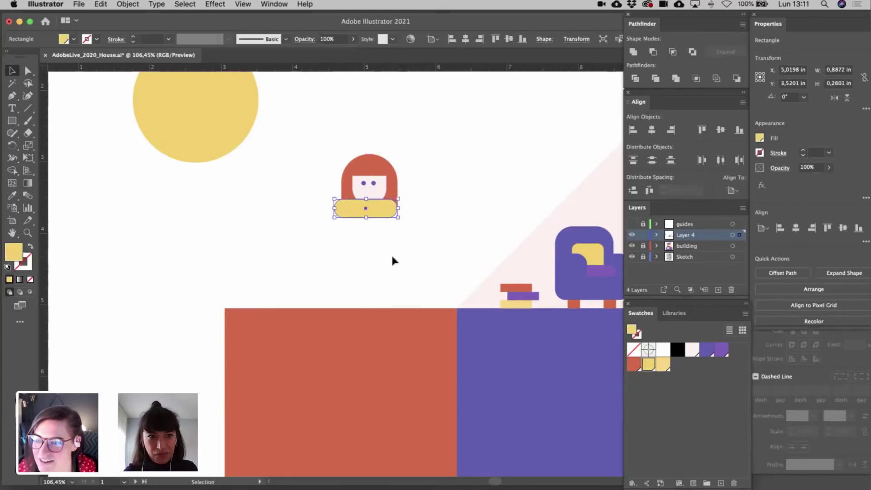
click(392, 260)
drag(374, 211, 379, 218)
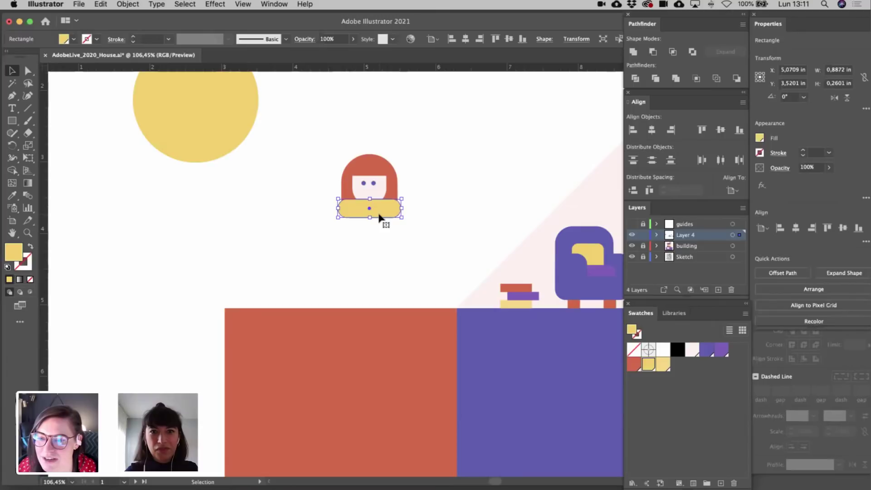
- Narrow the scarf to the hair's width, about 0.79 in, keeping its ends fully rounded, and move it down by about 0.02 in
key(a)
drag(348, 209, 435, 259)
key(v)
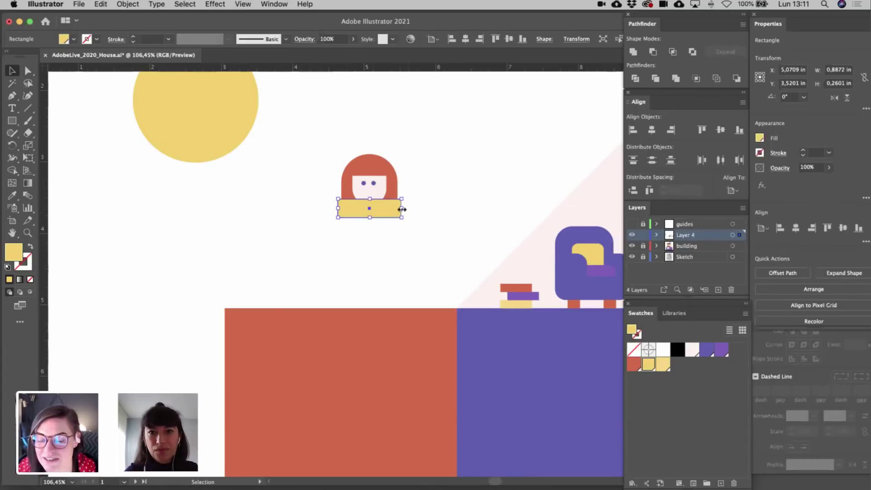
drag(402, 209, 374, 207)
key(a)
key(Down)
key(Down)
key(Down)
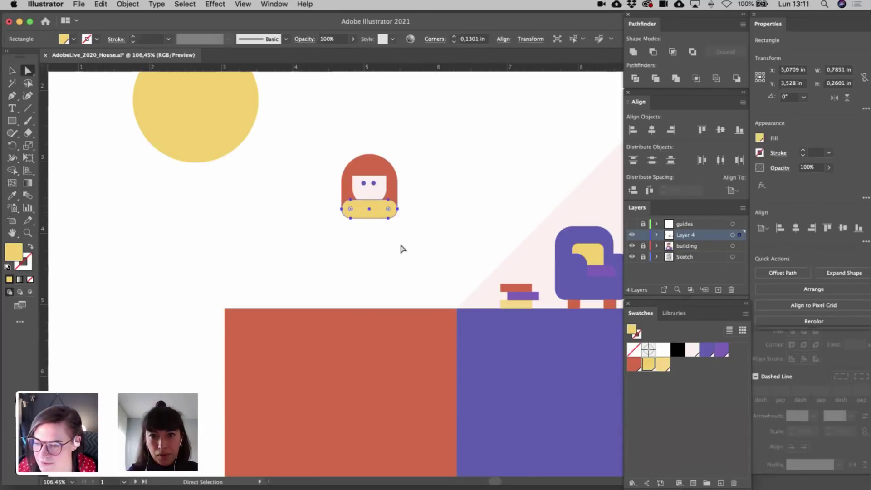
- Raise the hair's two lower corner points together, making the hair about 0.72 in high
scroll(401, 248, up, 3)
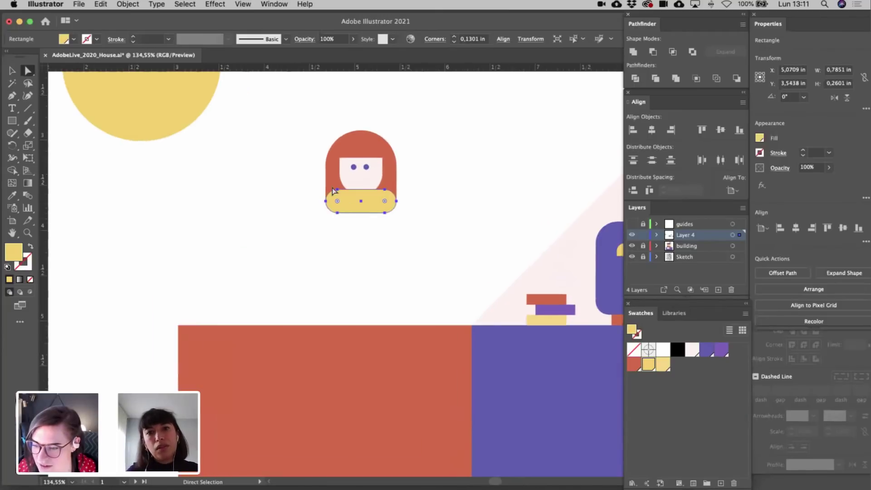
click(330, 190)
click(326, 203)
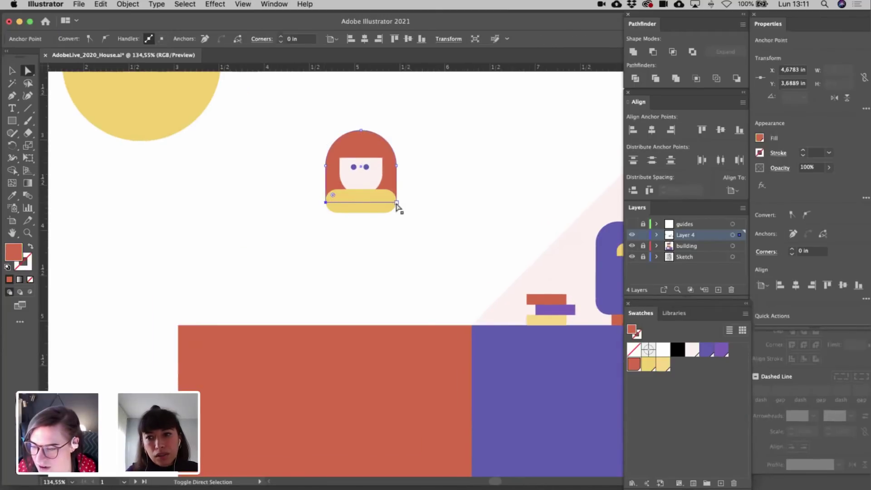
shift+click(397, 203)
key(shift+Up)
key(Up)
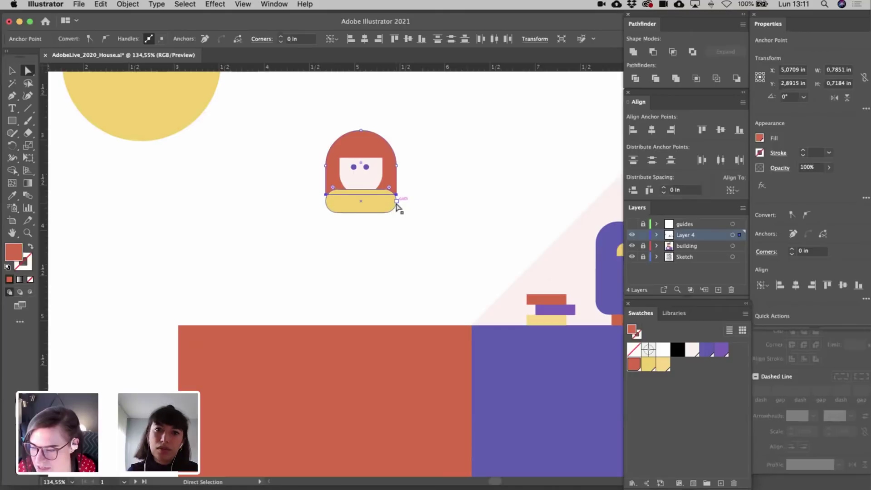
key(v)
click(428, 189)
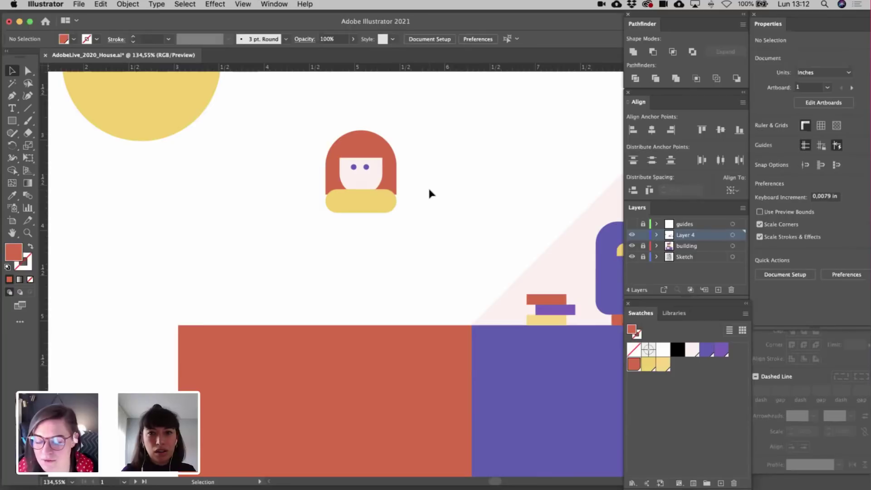
- Widen the scarf from its center so its rounded ends extend slightly past the hair on both sides
click(383, 203)
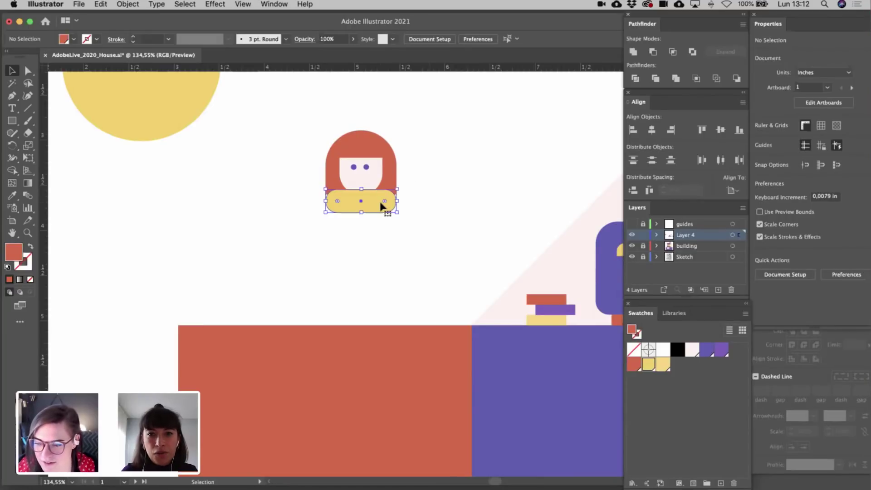
drag(384, 202, 350, 196)
click(426, 206)
scroll(426, 210, down, 5)
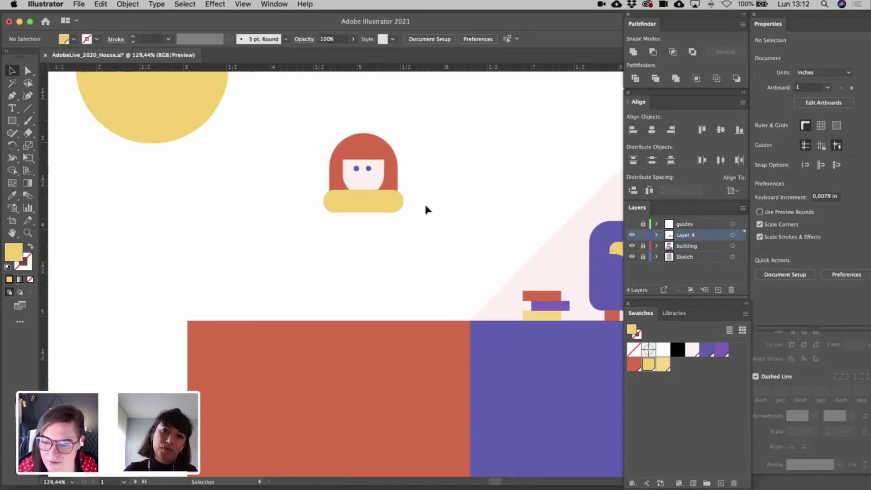
drag(317, 197, 345, 226)
scroll(381, 247, up, 3)
click(361, 253)
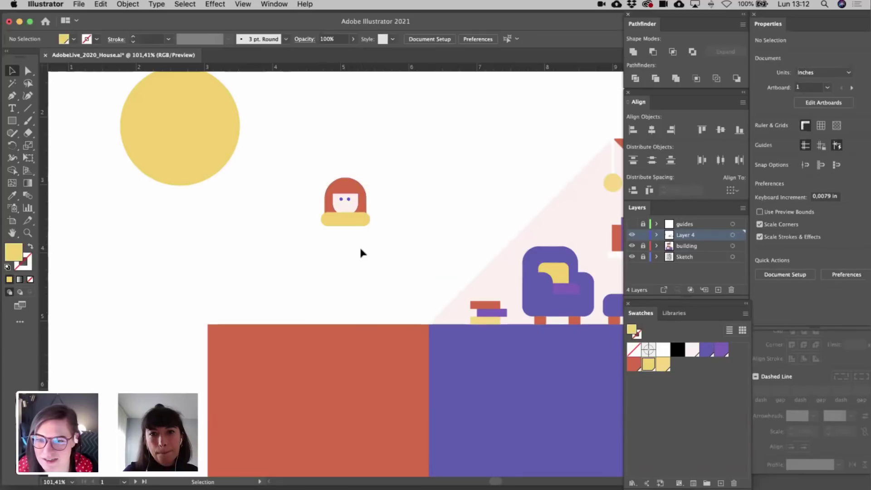
- Draw the body as a rectangle about 0.58 in by 0.94 in, centered behind the scarf, and fill it purple
key(m)
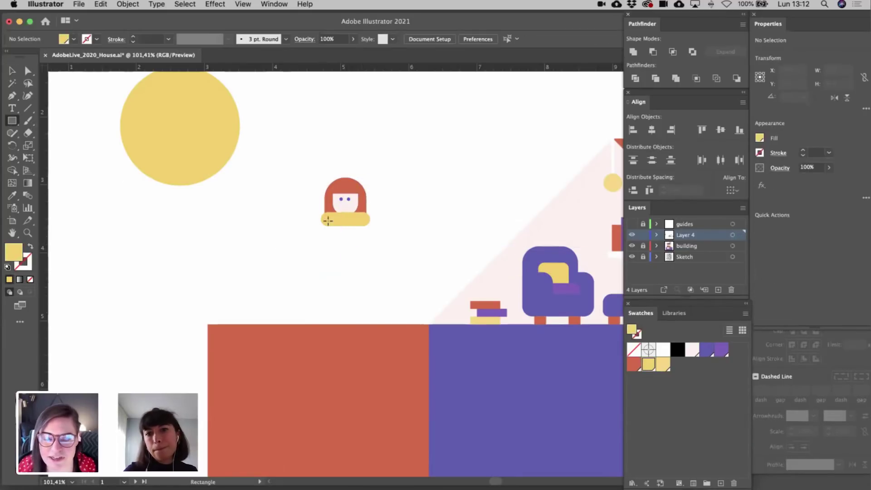
drag(330, 218, 351, 267)
key(v)
click(391, 270)
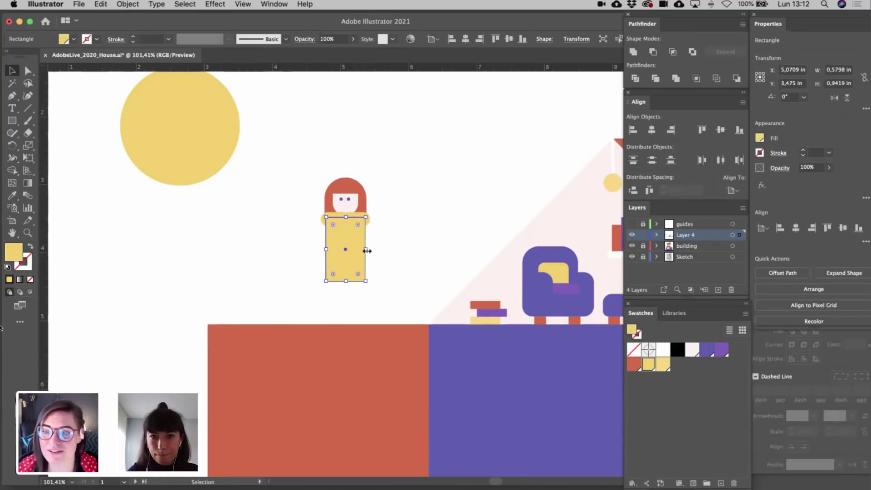
drag(367, 251, 365, 250)
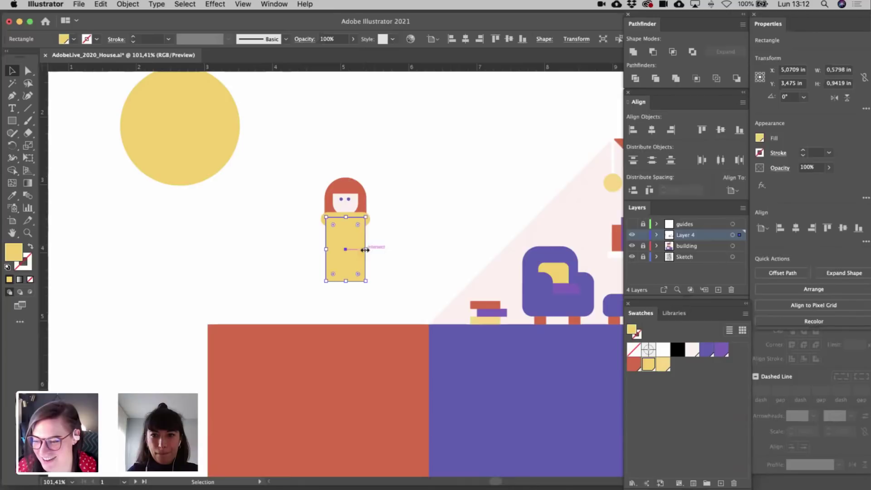
click(721, 351)
click(393, 259)
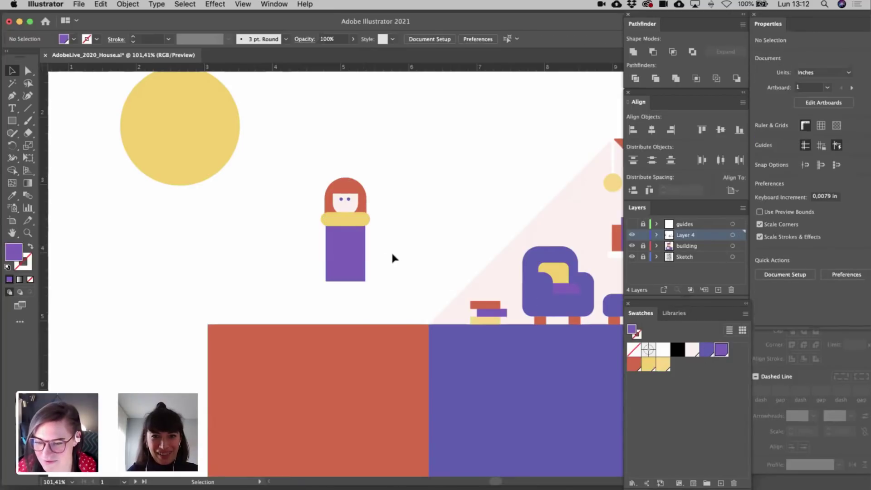
- Draw a horizontal purple rectangle about 0.70 in by 0.26 in as the left arm, joined to the body behind the scarf
click(13, 124)
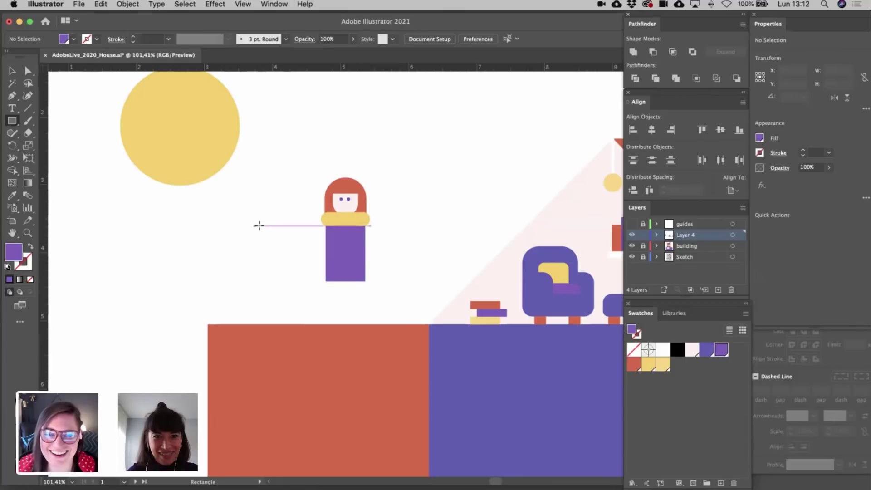
mouse_move(277, 219)
mouse_down()
mouse_move(329, 237)
mouse_move(320, 234)
mouse_up()
key(v)
click(293, 253)
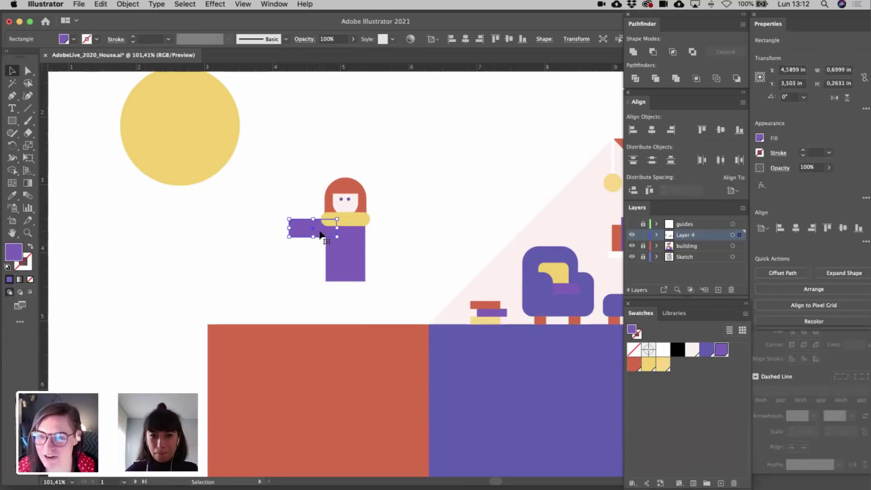
- Slim the arm to about 0.22 in high, place a copy on the opposite side and widen the body to match the hair
drag(313, 237, 366, 239)
click(346, 258)
click(370, 239)
click(185, 234)
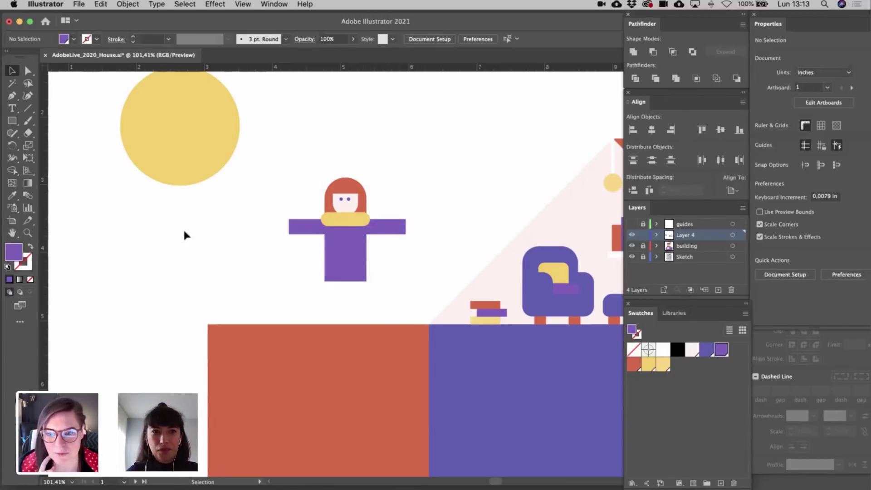
- Thicken both purple arms slightly by extending their lower edges downward together
scroll(287, 259, up, 5)
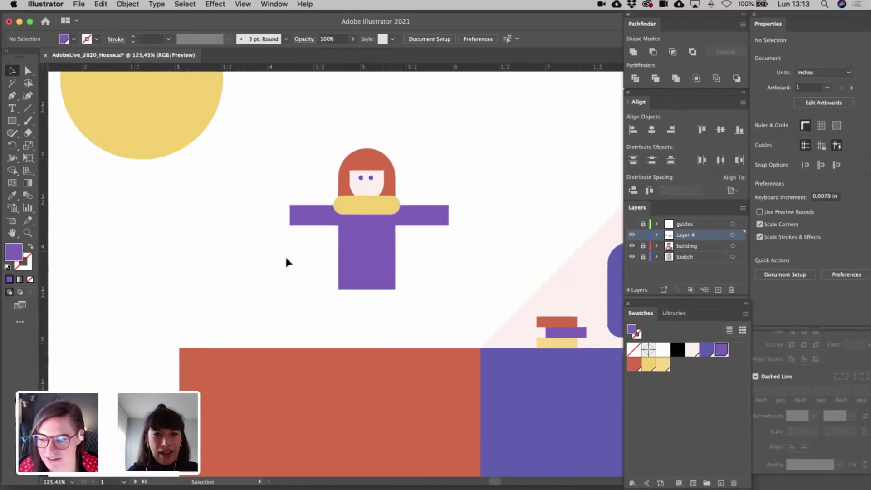
click(272, 229)
shift+click(413, 242)
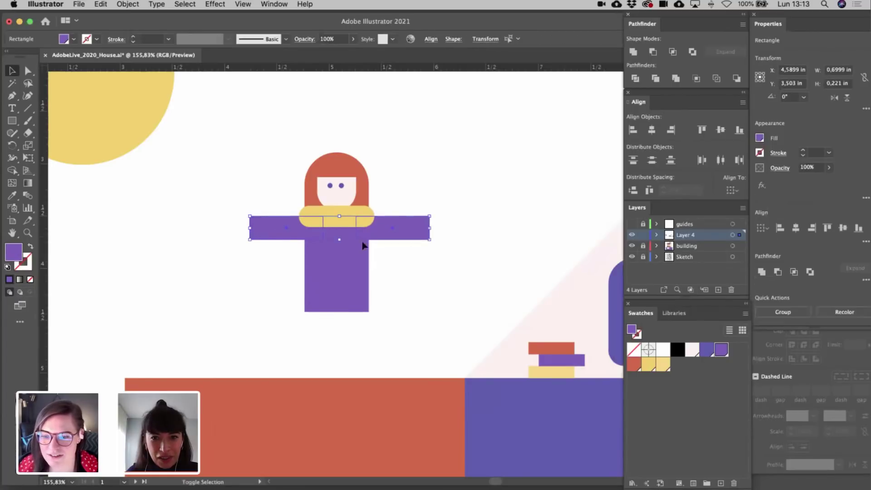
drag(339, 240, 341, 246)
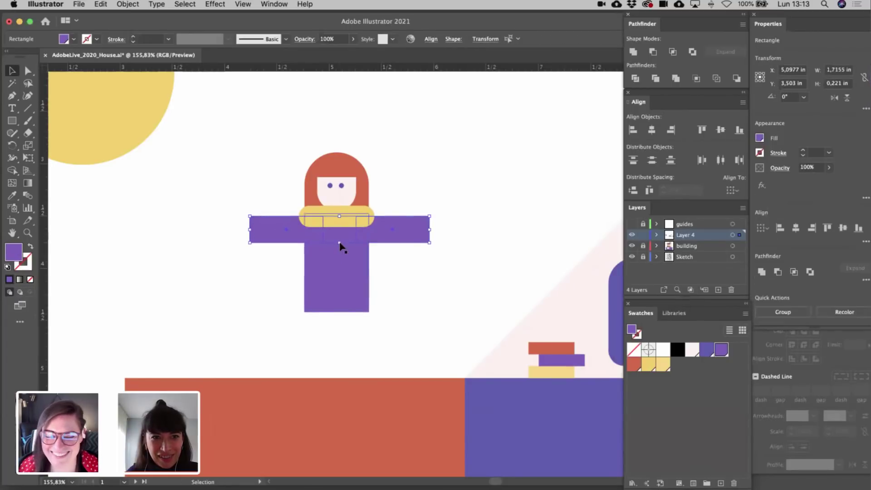
click(201, 299)
- Draw a circle about 0.22 in across as a hand at the end of the left arm and fill it yellow
drag(12, 120, 68, 144)
drag(228, 222, 246, 235)
key(v)
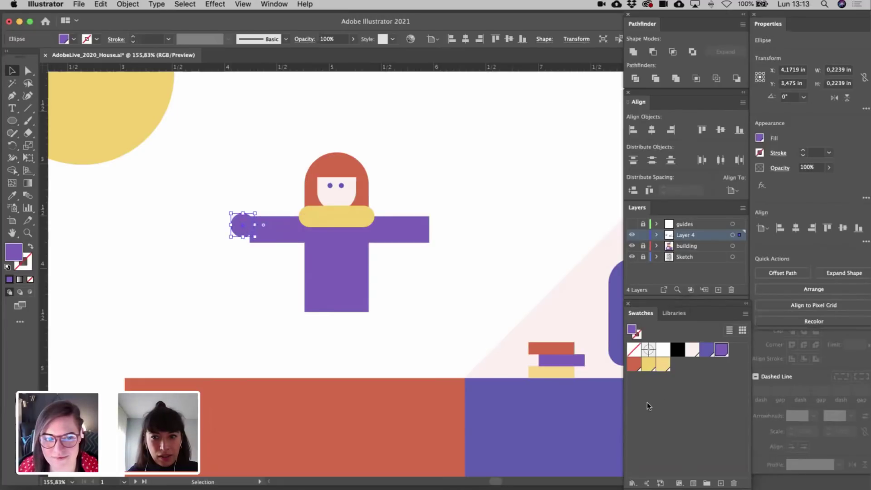
click(649, 364)
click(253, 273)
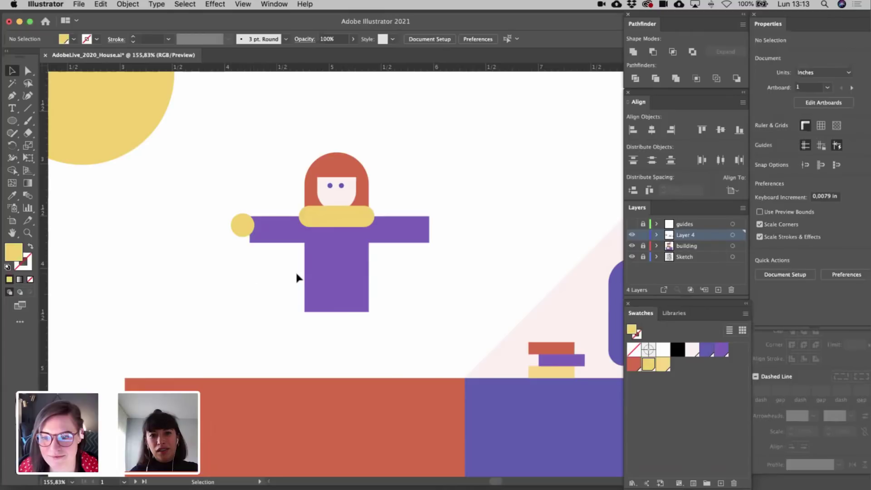
- Widen the body from its center to about 0.76 in and lower its top edge under the scarf to about 0.83 in high
click(325, 276)
drag(304, 262, 301, 262)
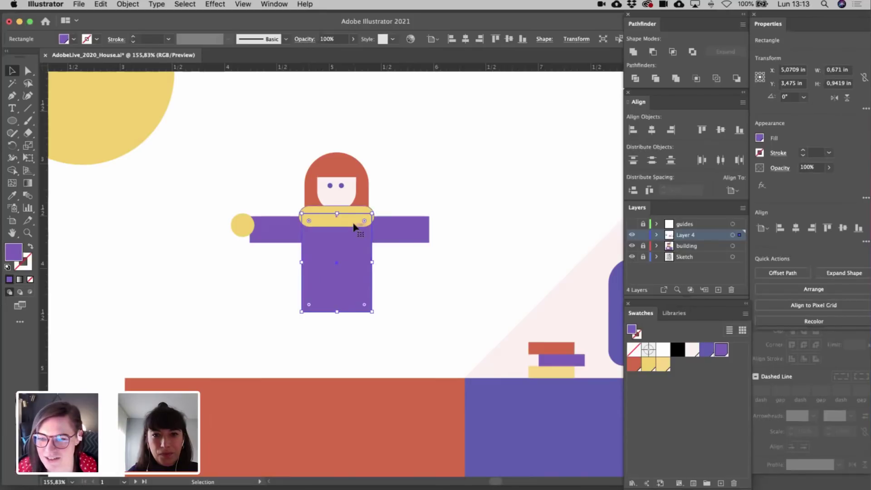
drag(337, 213, 338, 225)
drag(372, 270, 376, 271)
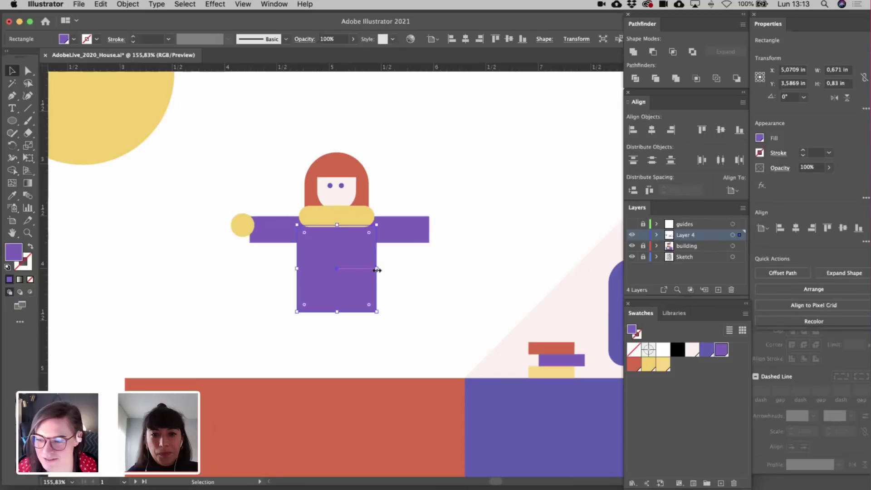
click(407, 277)
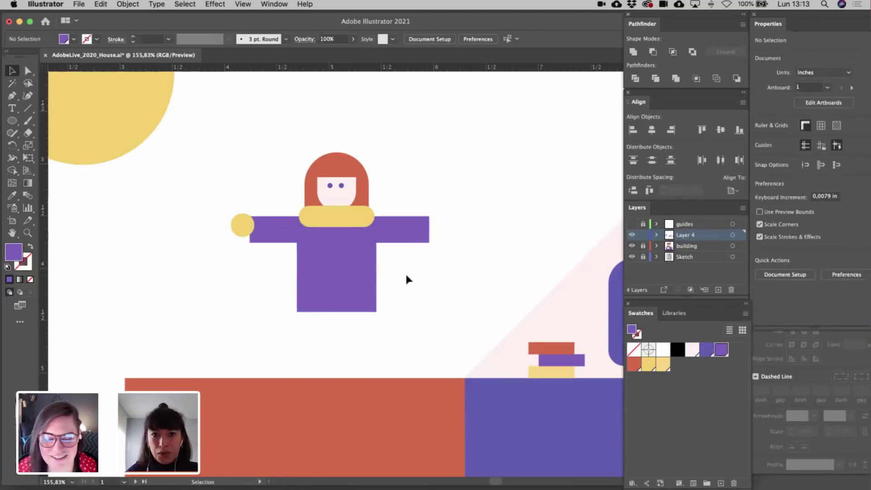
- Recolor the body and both arms with the yellow swatch R=249 G=207 B=74
click(366, 279)
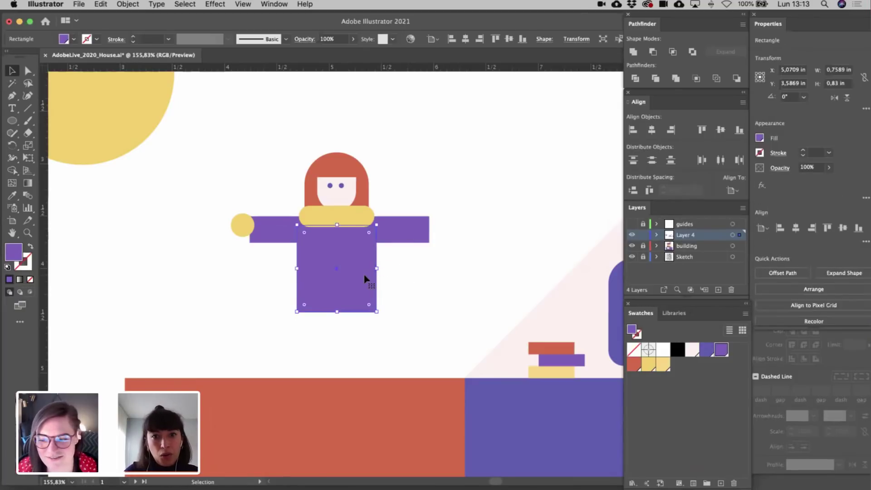
shift+click(406, 244)
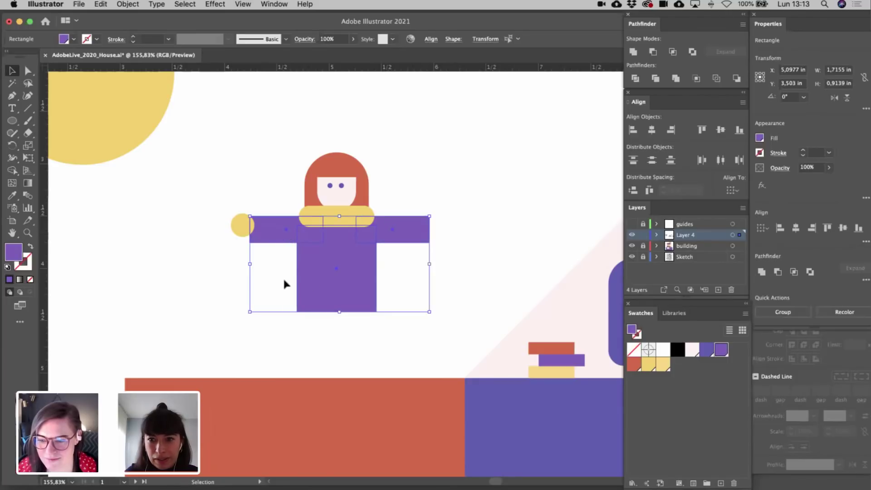
click(648, 364)
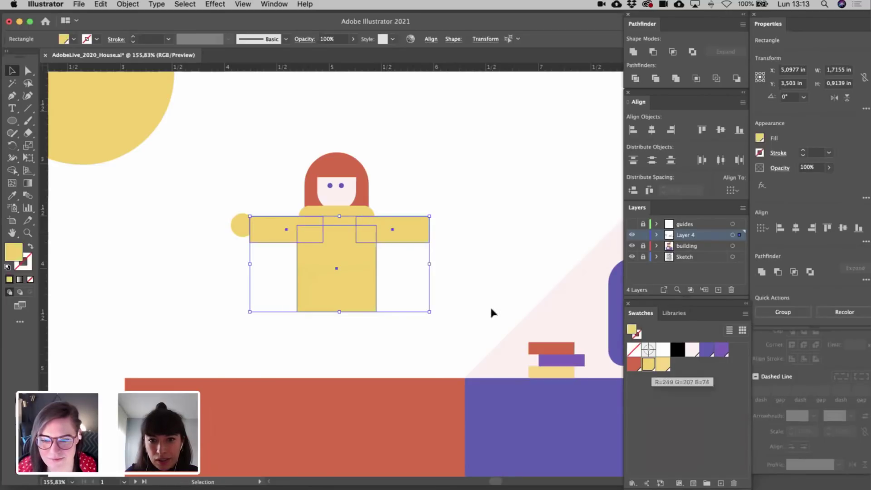
click(432, 285)
- Recolor the scarf and the hand circle blue-violet to contrast with the yellow coat
click(331, 216)
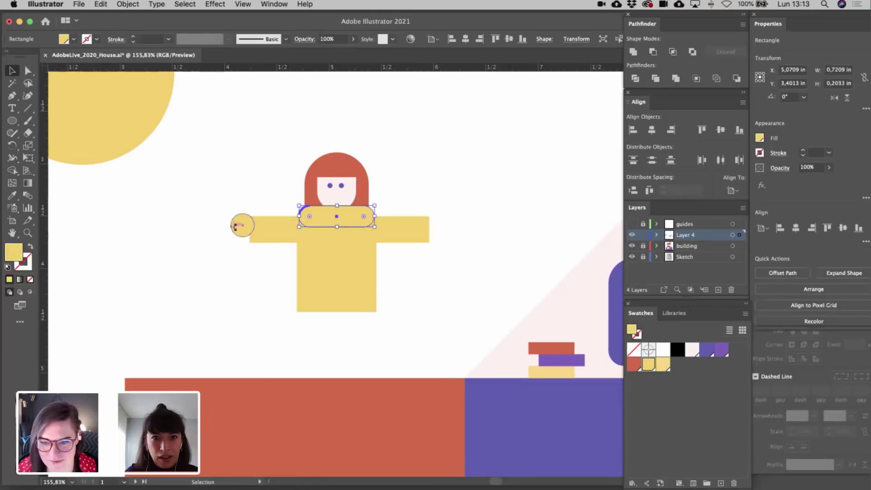
shift+click(239, 232)
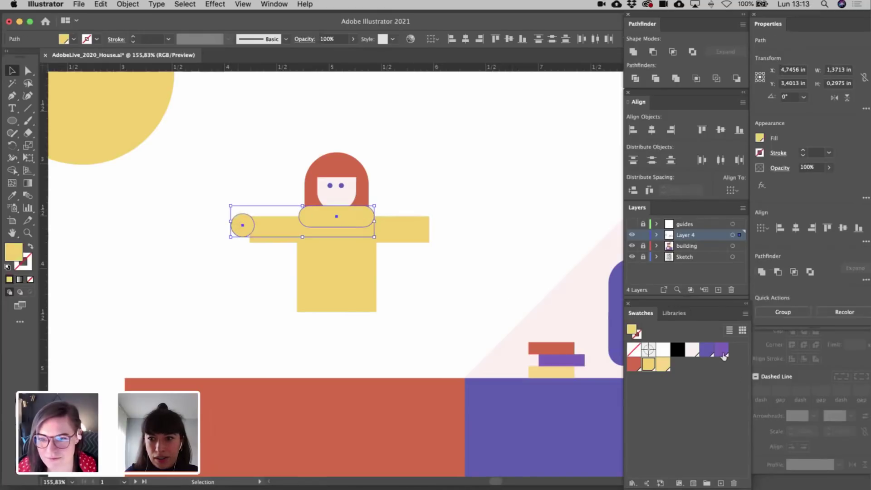
click(708, 353)
click(500, 281)
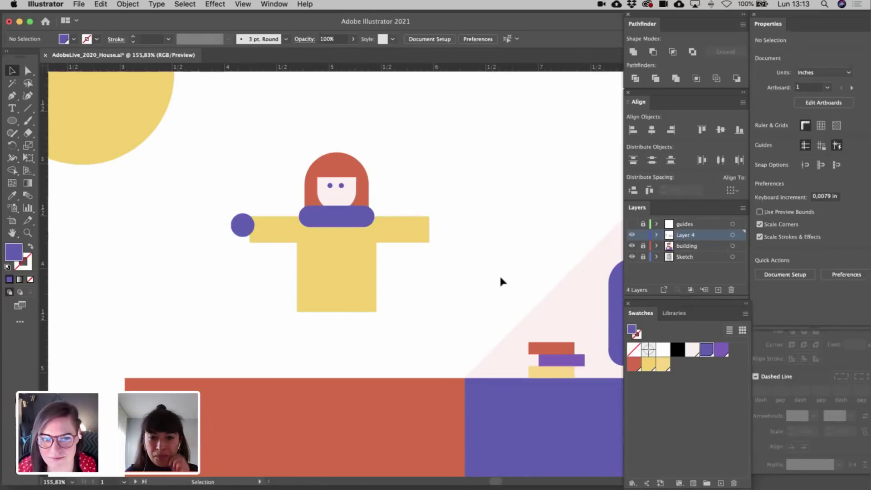
- Send the hand circle behind the left arm and nudge it so it peeks out of the sleeve
scroll(500, 278, down, 3)
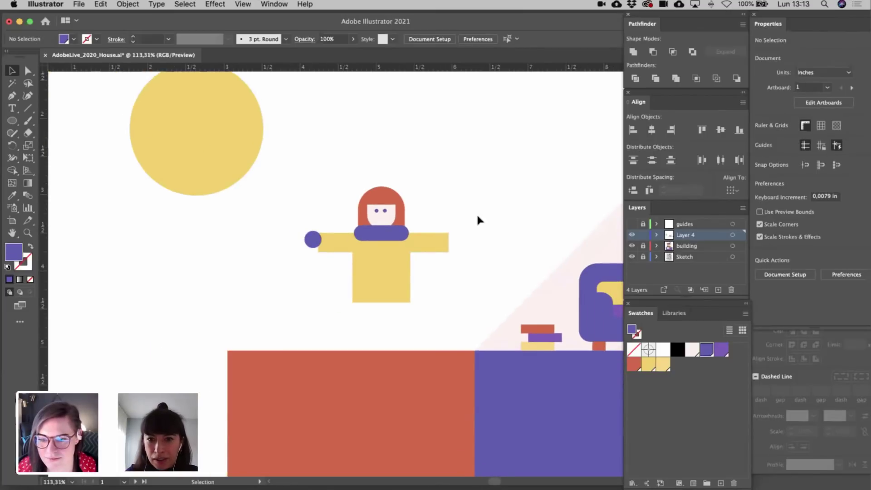
scroll(477, 218, down, 4)
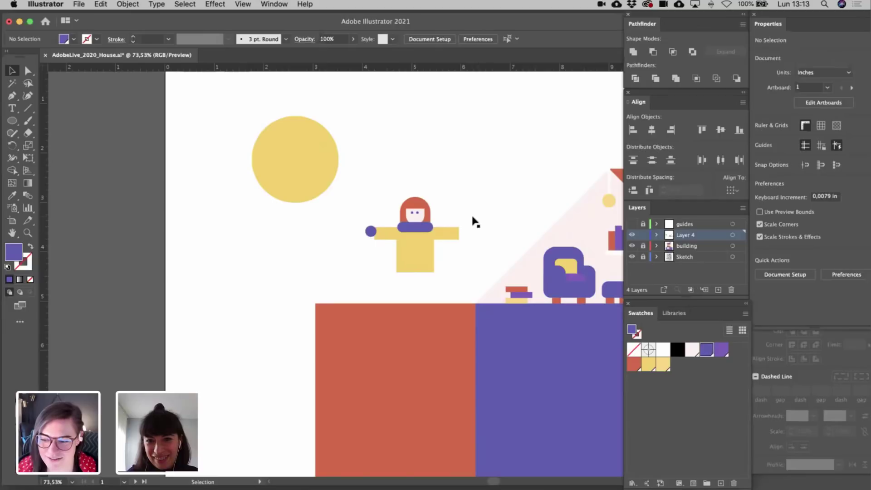
click(370, 231)
key(shift)
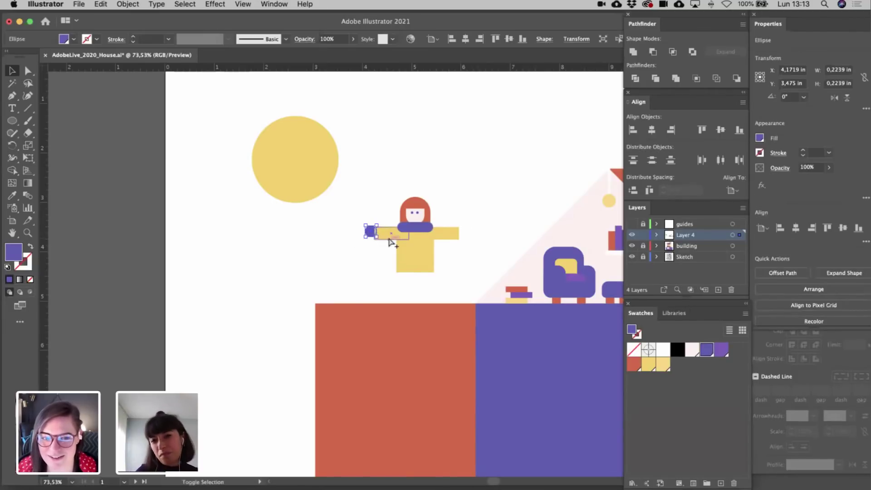
click(358, 263)
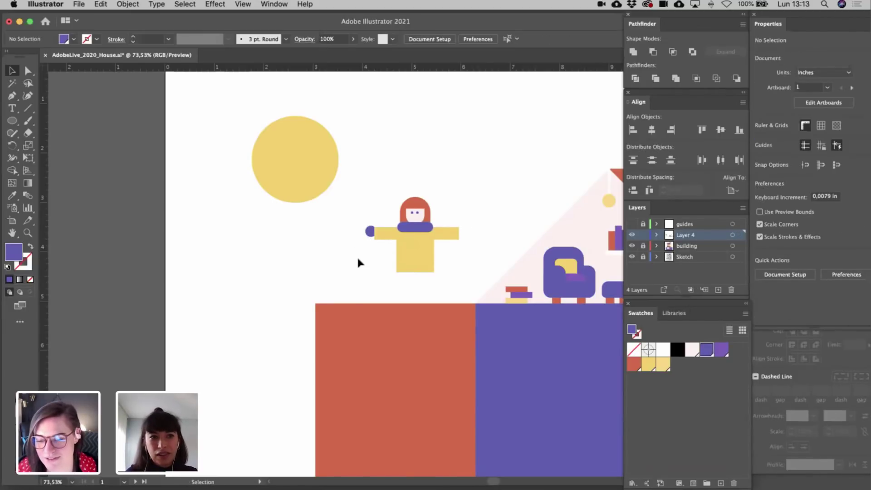
scroll(358, 259, up, 5)
drag(334, 231, 332, 233)
click(332, 265)
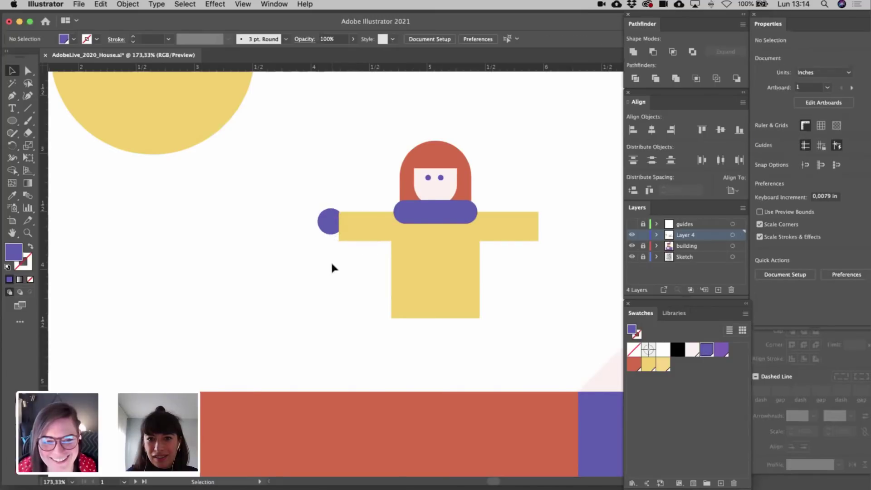
- Copy the hand circle to the top of the head as a hair bun and fill it with the hair's red
key(super+0)
scroll(332, 268, down, 4)
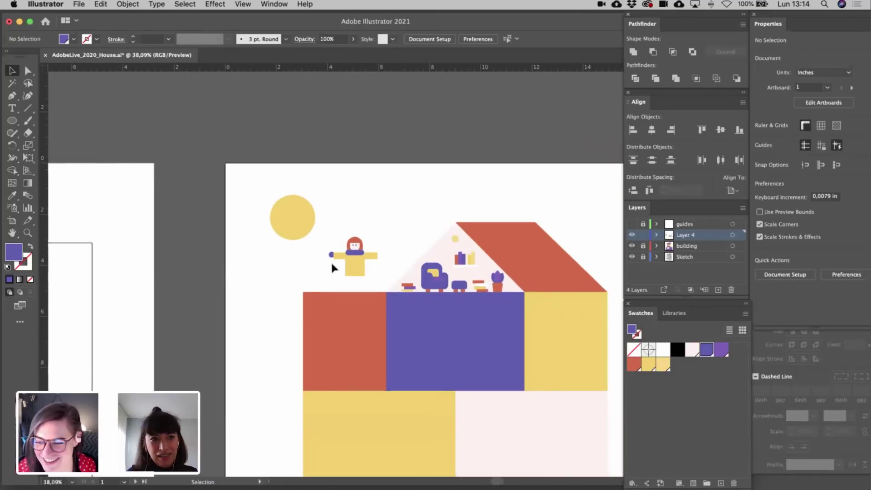
scroll(331, 267, up, 10)
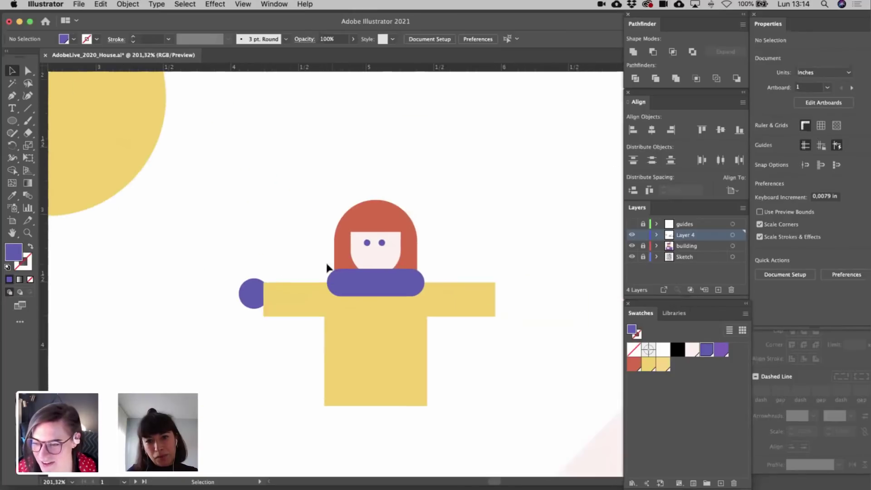
drag(254, 306, 375, 200)
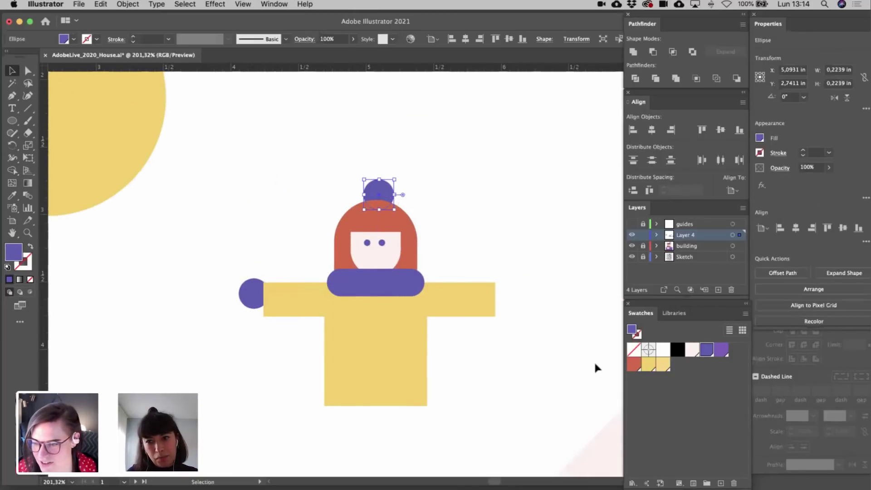
click(634, 364)
click(532, 337)
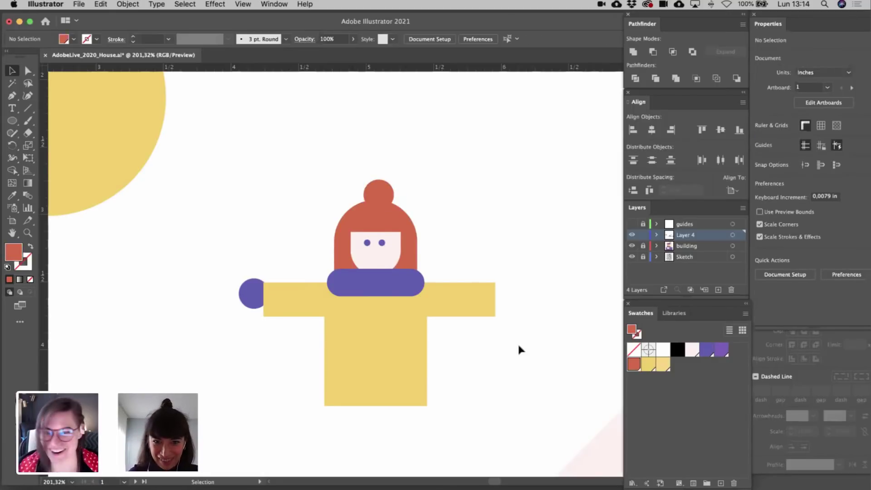
- Square off the scarf's corners, increase its height to about 0.23 in and round its ends fully again
click(379, 289)
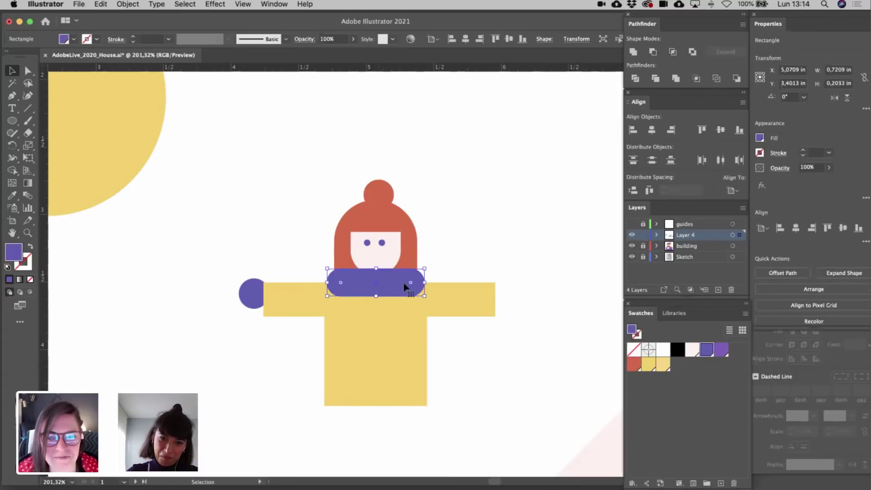
drag(411, 283, 475, 307)
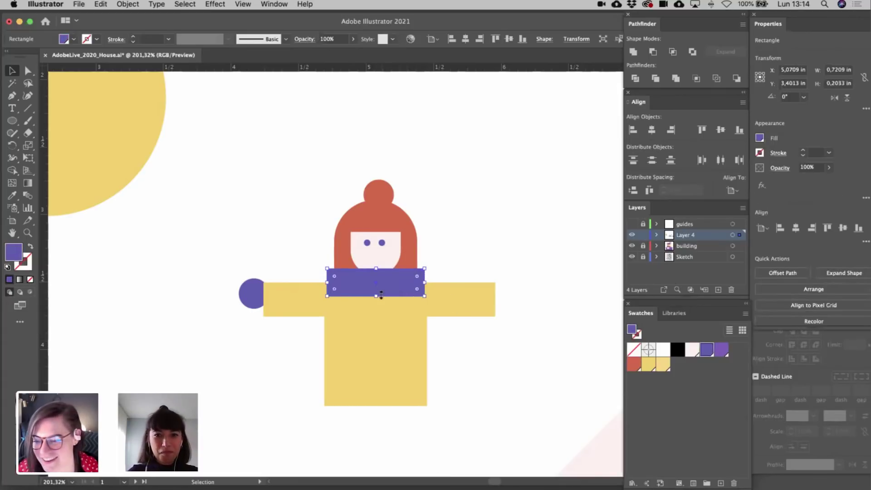
drag(376, 297, 377, 300)
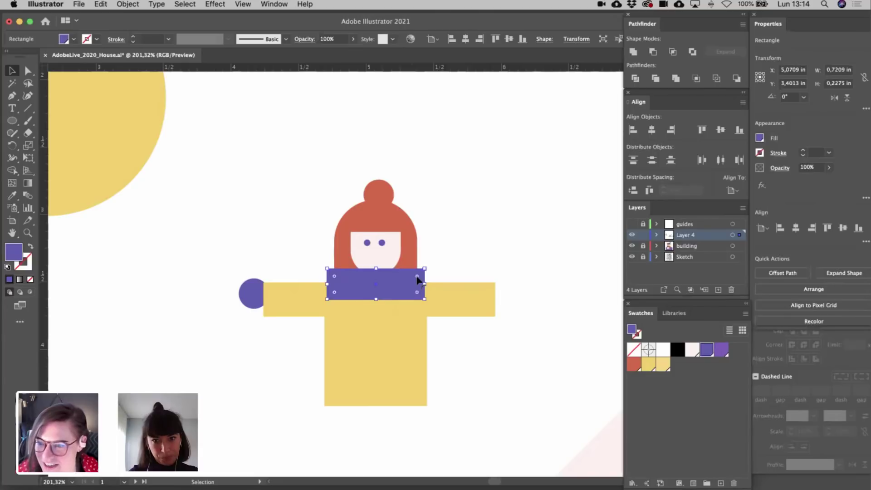
drag(417, 276, 343, 278)
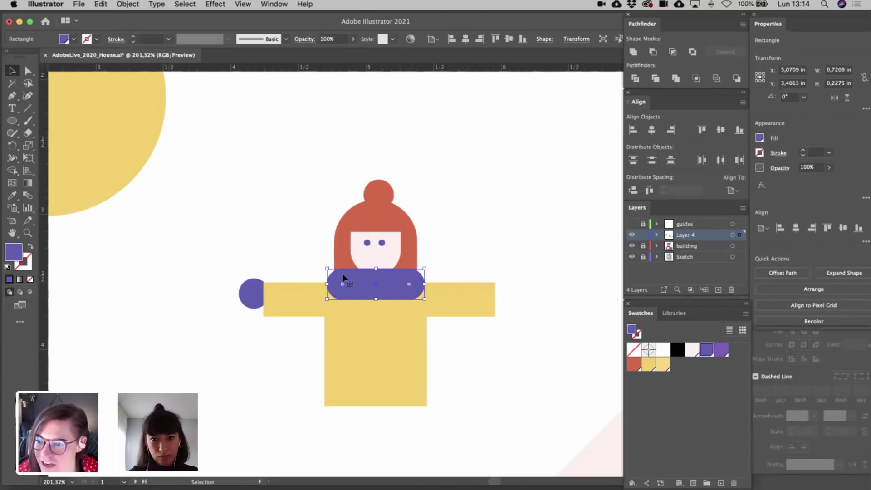
click(450, 258)
- Turn a copy of the bun into a button about 0.08 in across and repeat it as three evenly spaced buttons down the coat's center
drag(380, 193, 449, 306)
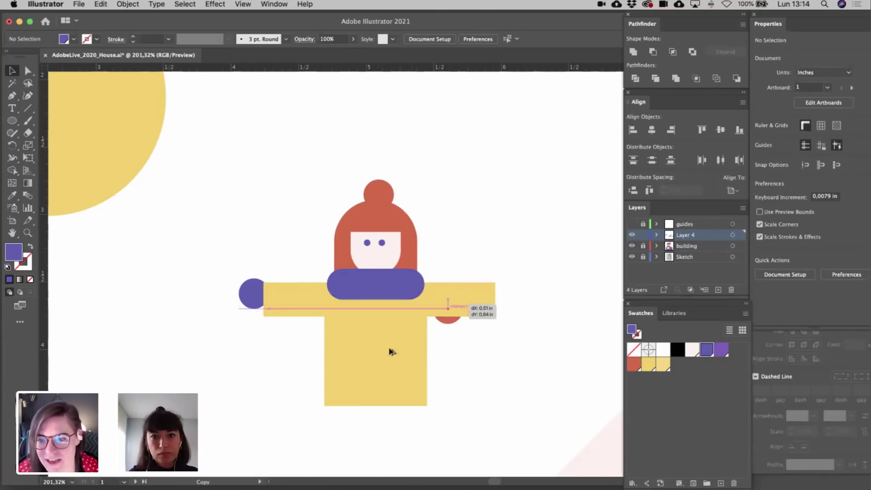
mouse_move(391, 353)
mouse_down()
mouse_move(385, 340)
mouse_move(434, 352)
mouse_move(434, 372)
mouse_move(435, 358)
mouse_move(387, 336)
mouse_move(375, 314)
mouse_move(379, 339)
mouse_up()
click(459, 344)
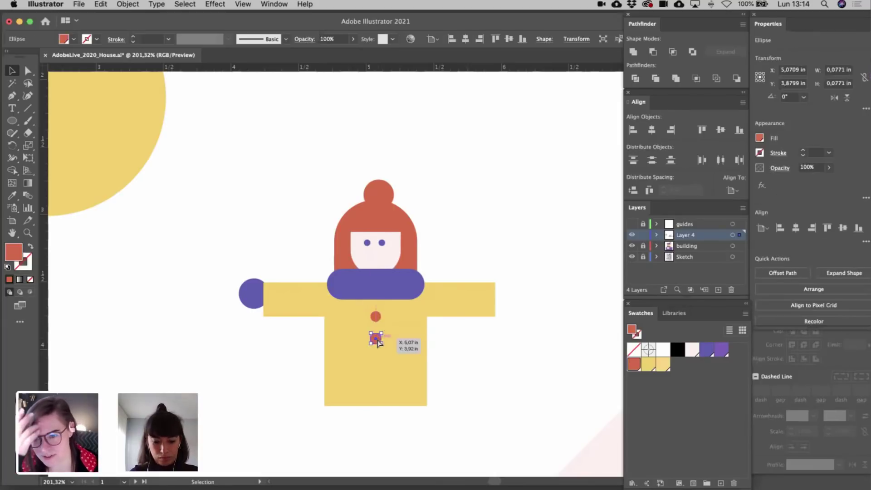
key(ctrl+d)
- Scale the three coat buttons down to about 0.06 in across and fill them white
shift+click(376, 338)
shift+click(375, 316)
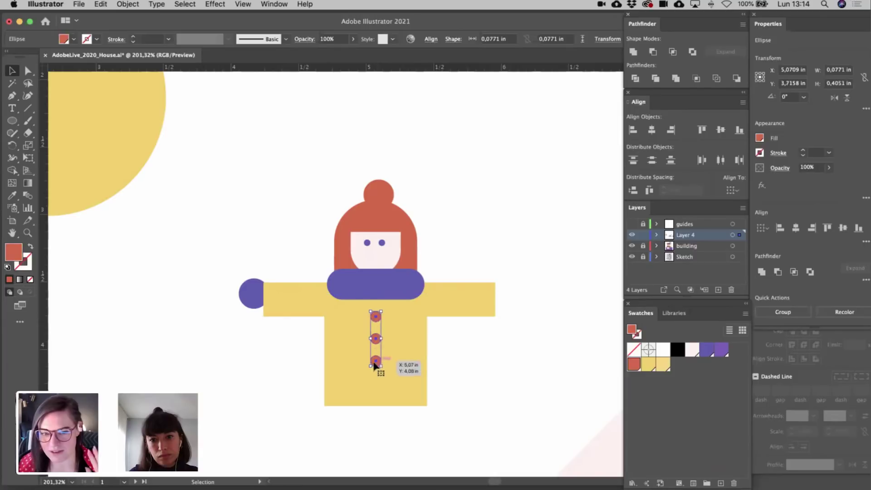
drag(376, 368, 377, 356)
click(663, 350)
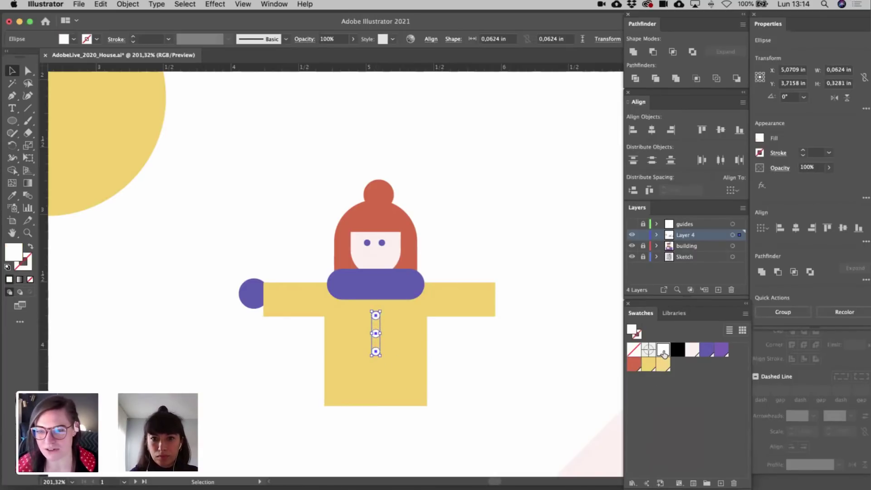
click(498, 345)
- Review the character's proportions and colors against the whole house illustration
scroll(499, 345, down, 5)
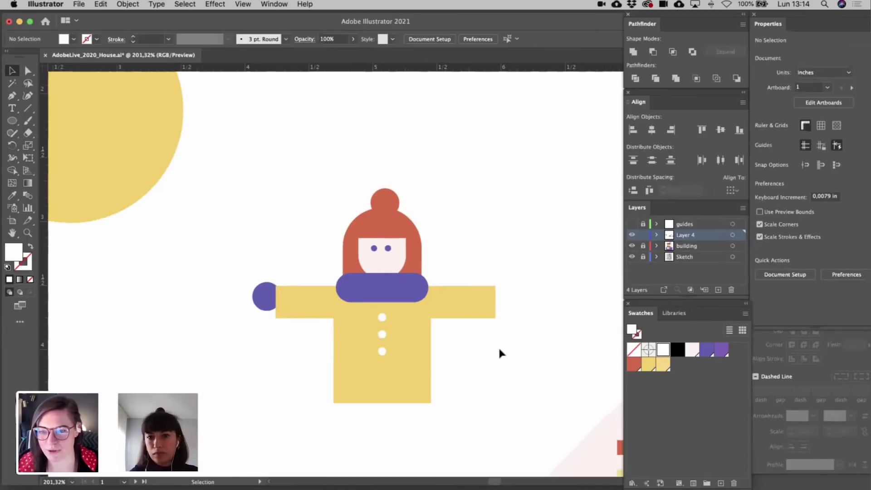
scroll(498, 345, down, 5)
scroll(498, 346, right, 4)
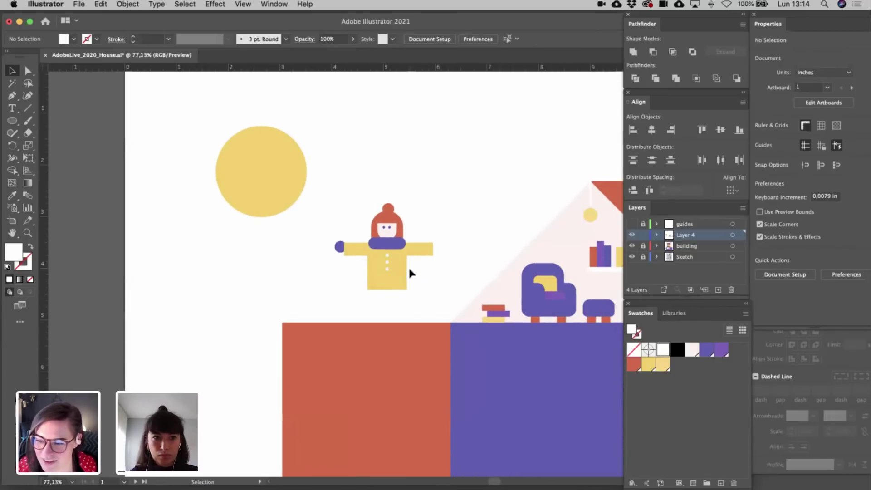
scroll(411, 275, down, 3)
scroll(410, 275, down, 2)
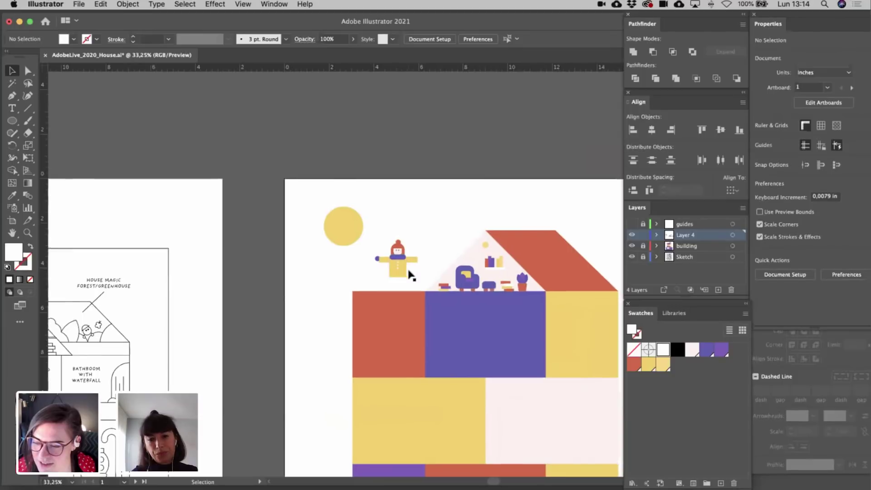
scroll(410, 276, down, 4)
scroll(410, 275, right, 2)
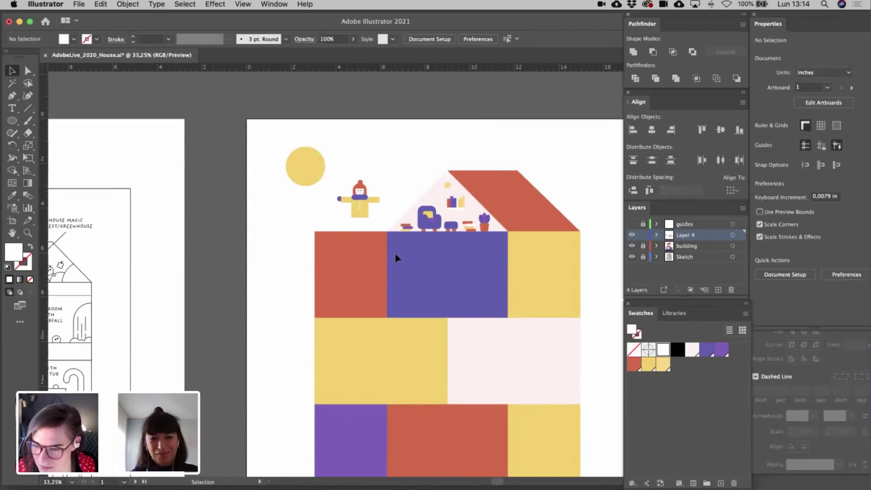
- Try to copy the blue hand from one sleeve to the end of the other sleeve
scroll(395, 258, up, 8)
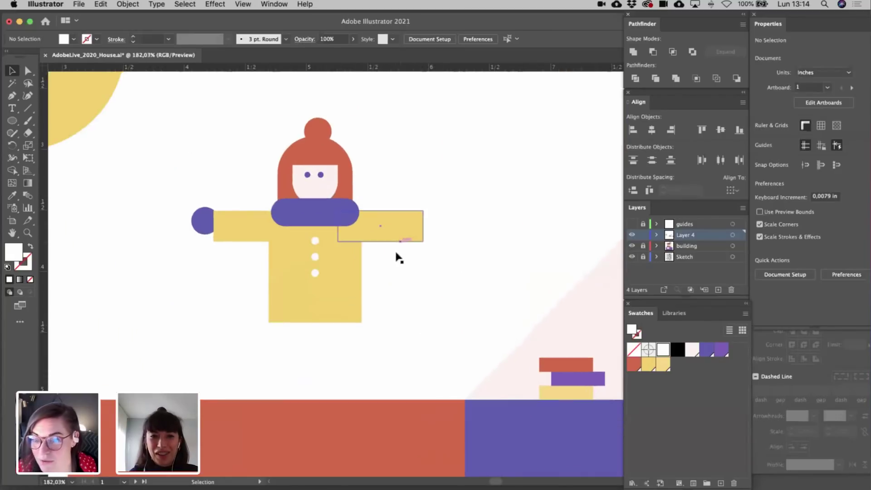
scroll(395, 257, left, 5)
drag(310, 230, 533, 243)
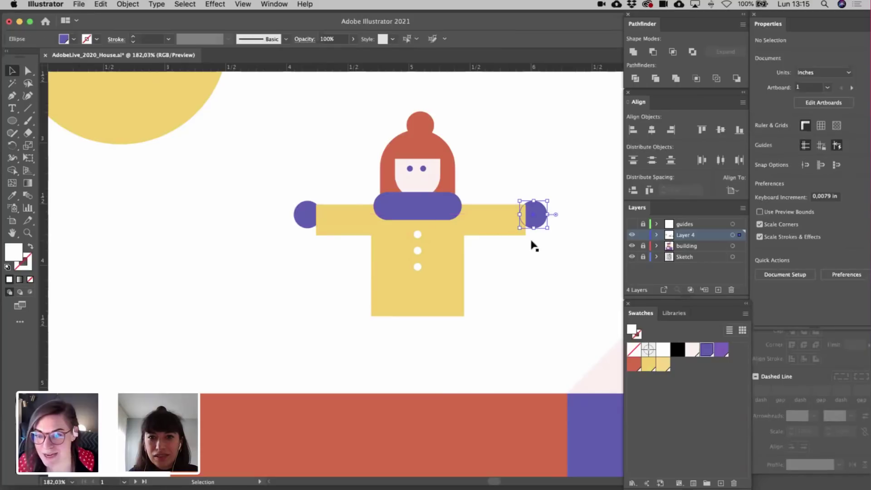
key(super+z)
- Scale the single blue hand down to about 0.18 in across, centered on the end of its sleeve
click(304, 216)
scroll(304, 216, up, 4)
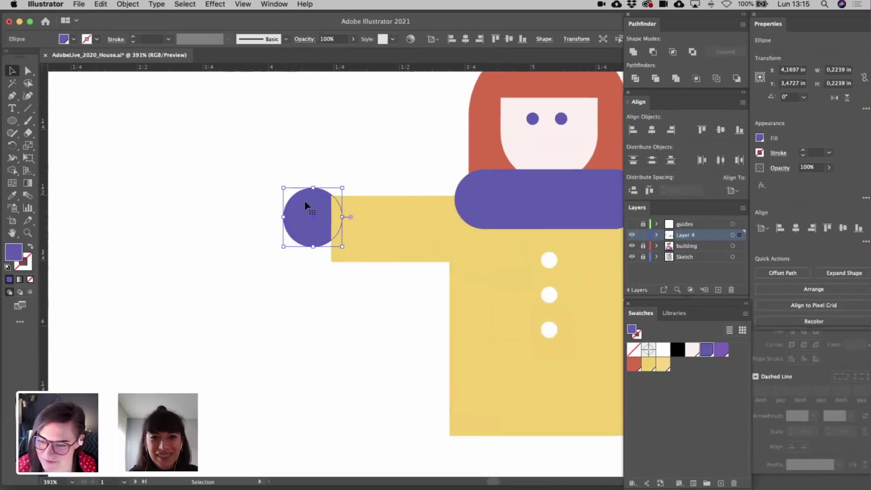
drag(311, 194, 320, 226)
scroll(320, 225, down, 5)
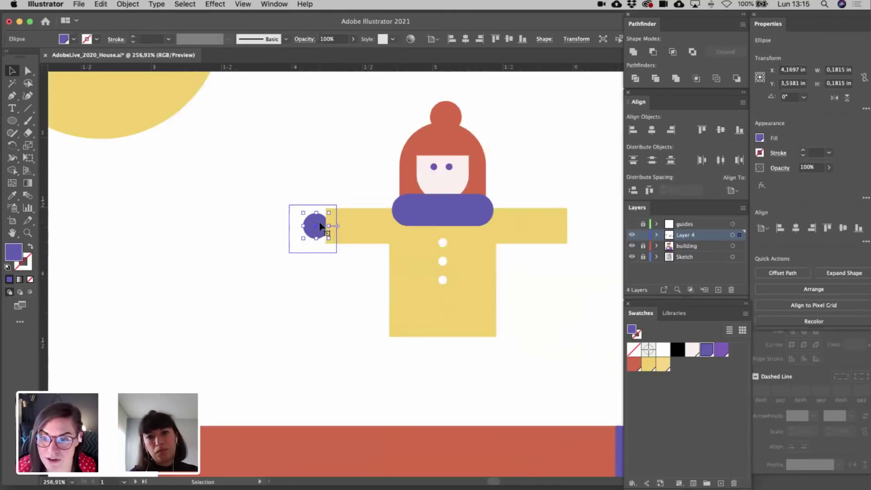
click(215, 247)
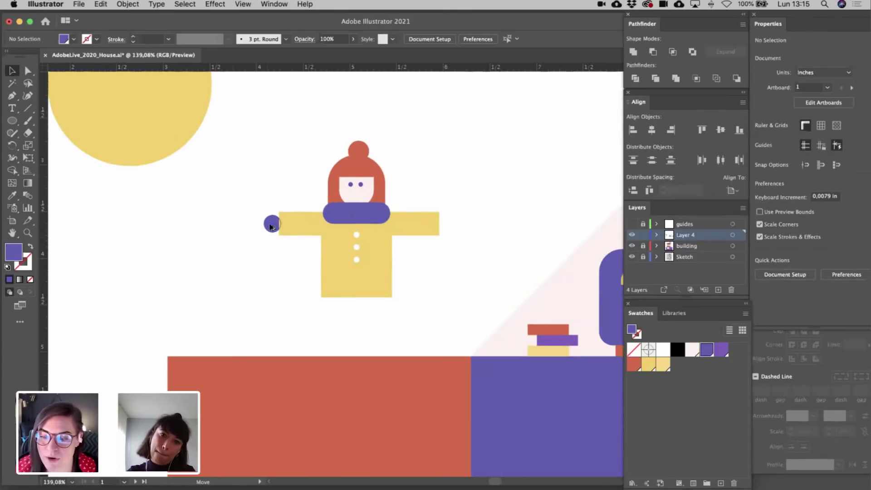
- Copy the smaller blue hand horizontally to the end of the opposite sleeve
drag(271, 227, 438, 233)
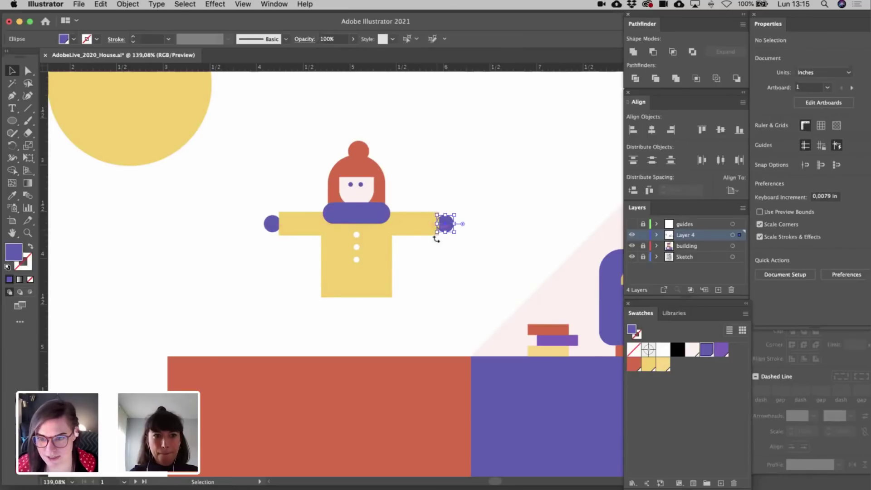
click(430, 271)
scroll(429, 272, down, 4)
scroll(429, 272, down, 1)
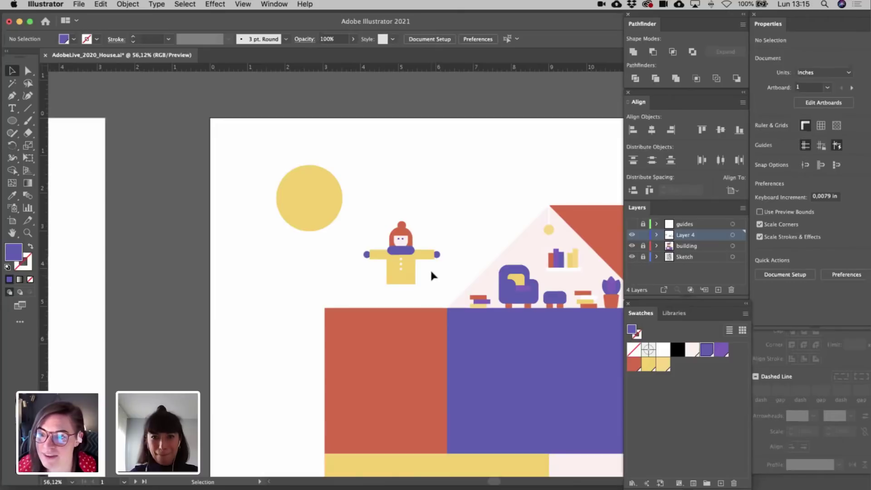
- Try the whole character inside the attic next to the armchair to compare scale
scroll(431, 275, up, 3)
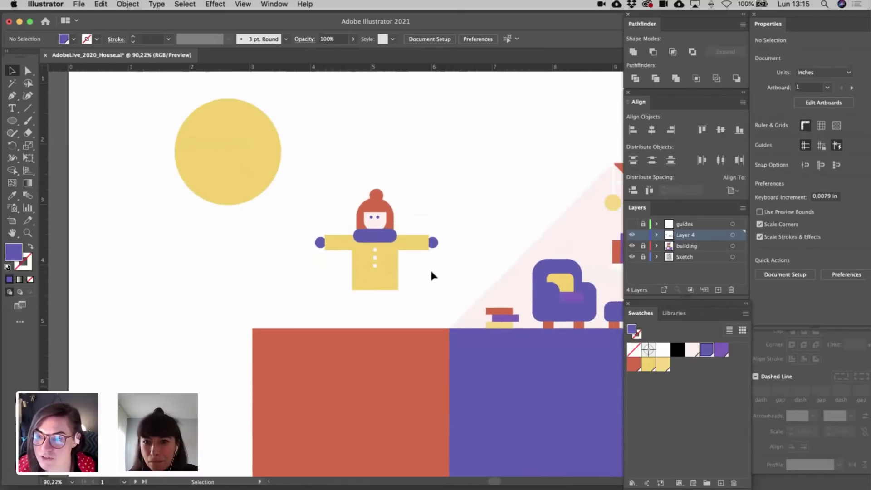
scroll(431, 276, right, 3)
drag(248, 184, 388, 284)
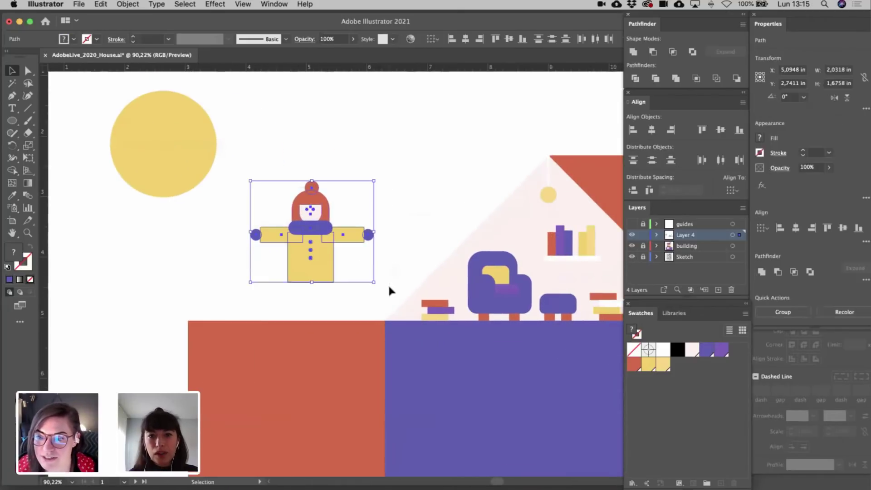
drag(314, 263, 495, 284)
key(super+z)
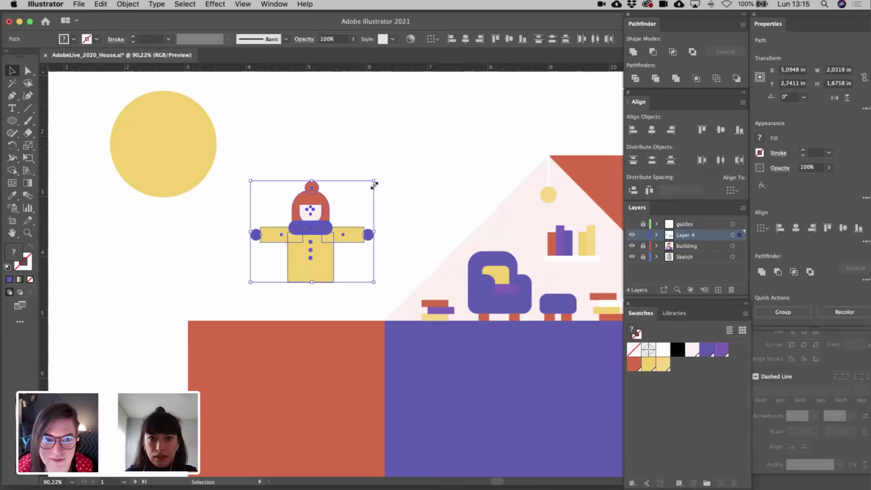
- Scale the whole character down proportionally and keep it beside the attic, below the sun
drag(374, 181, 360, 193)
drag(329, 246, 338, 246)
drag(330, 278, 307, 288)
click(327, 271)
click(368, 272)
- Flare the coat into a slight A-line by shifting its two hem corners outward evenly
key(a)
key(Left)
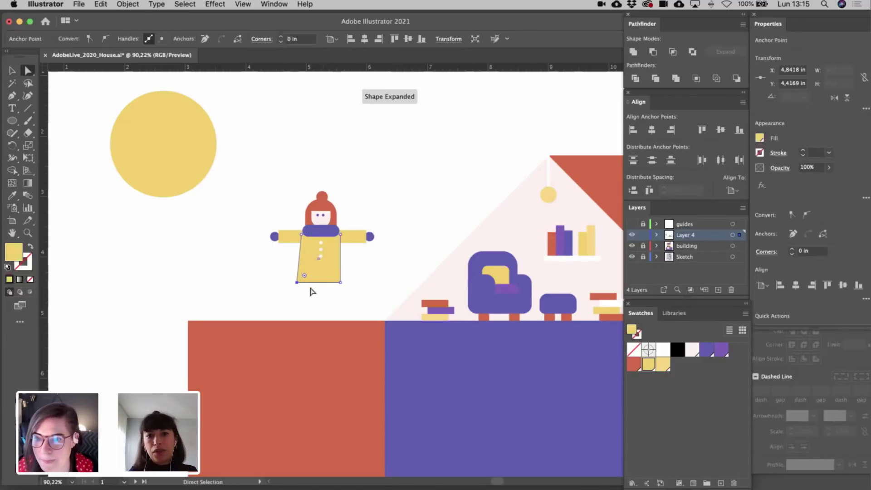
key(Right)
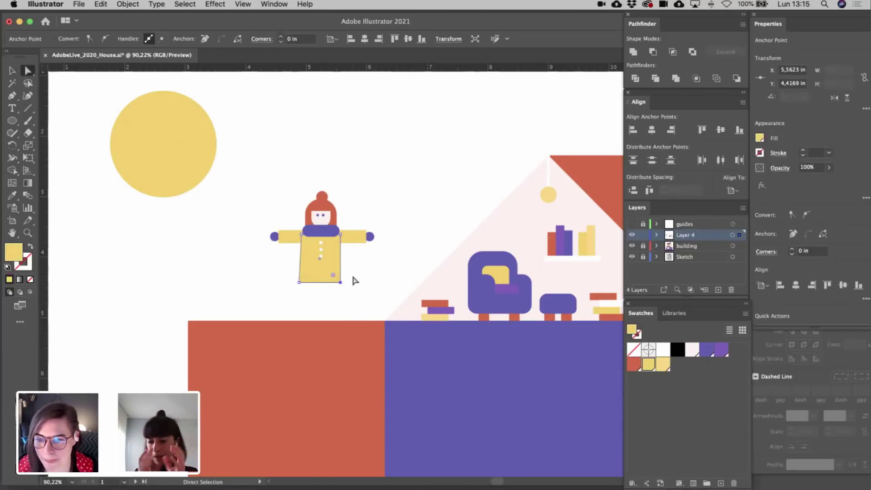
key(Right)
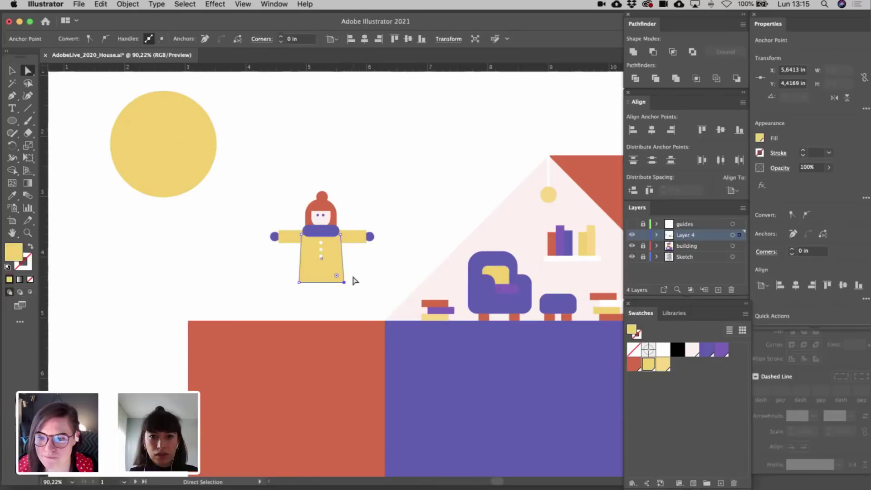
key(v)
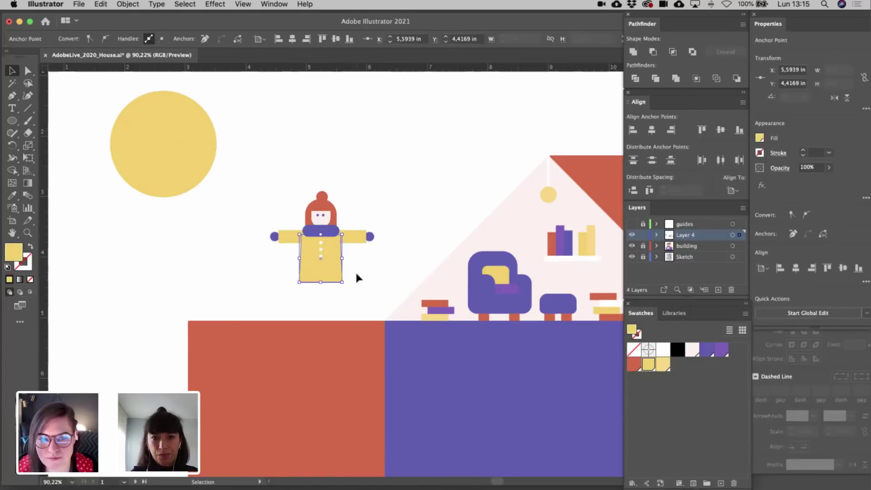
click(356, 276)
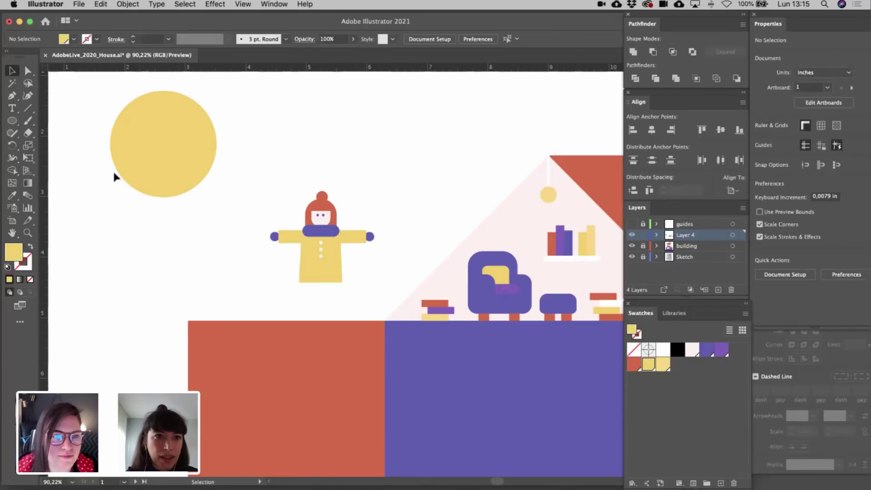
- Draw a straight vertical leg line about 0.68 in long with the Pen tool, extending below the coat
click(10, 96)
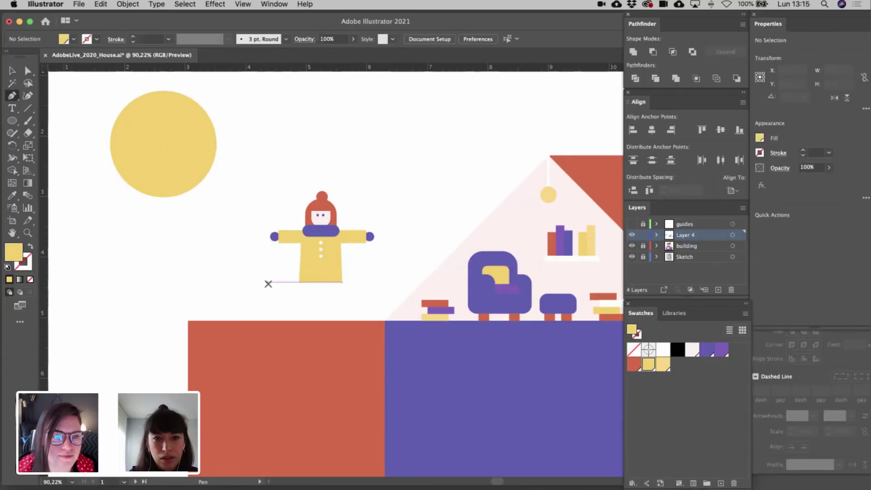
scroll(327, 293, up, 3)
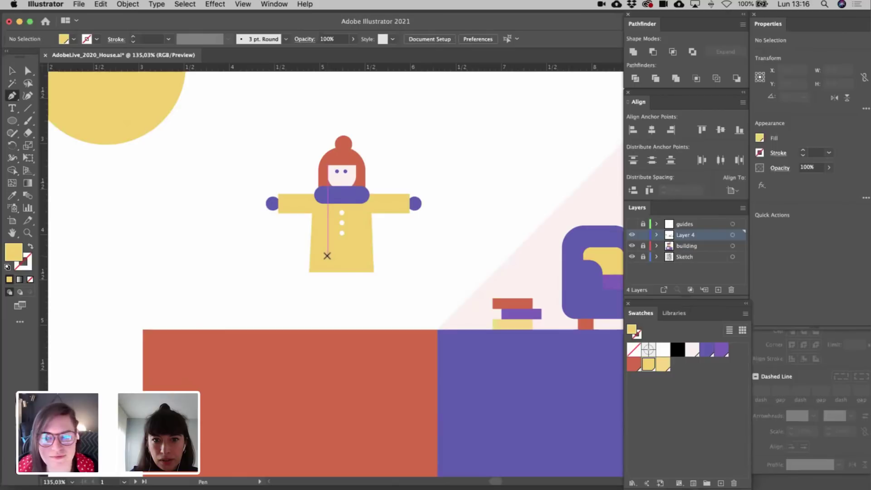
click(327, 252)
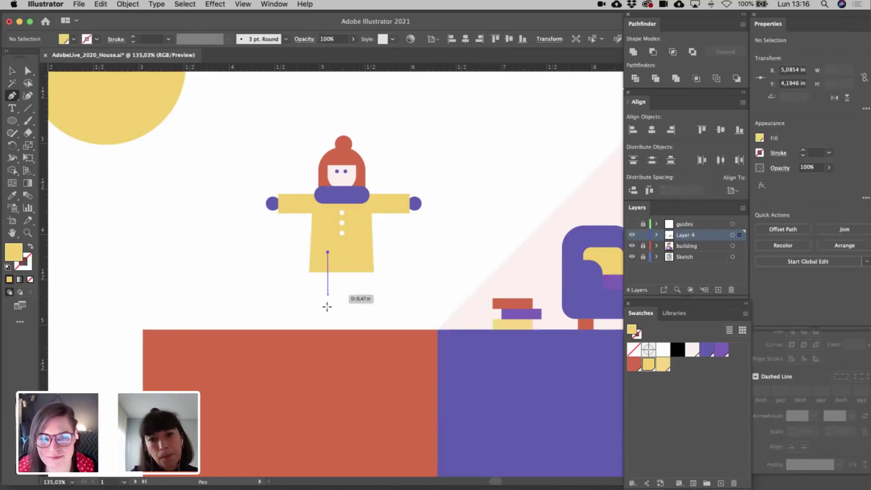
click(326, 314)
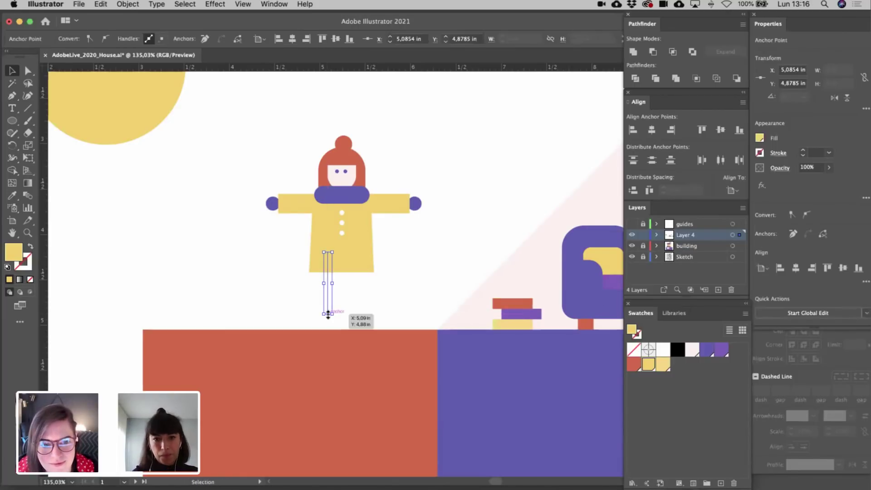
- Swap the leg line's fill for a stroke and set the stroke weight to 14 pt
click(31, 246)
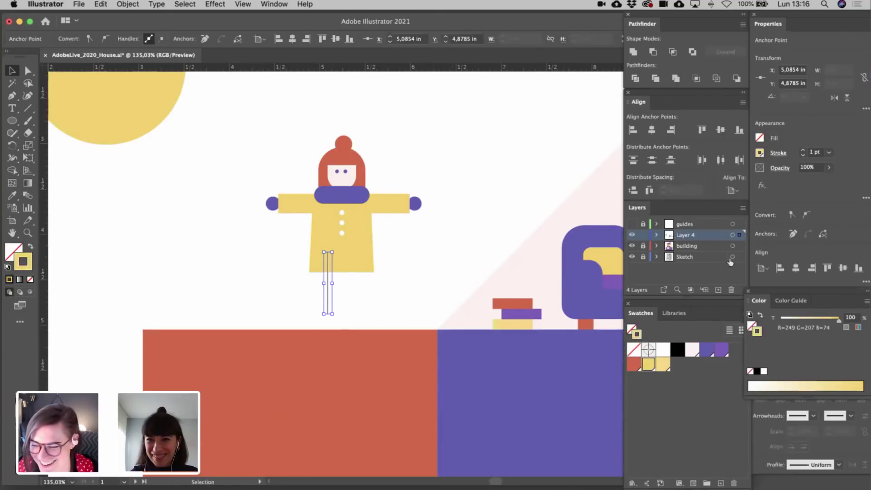
click(815, 152)
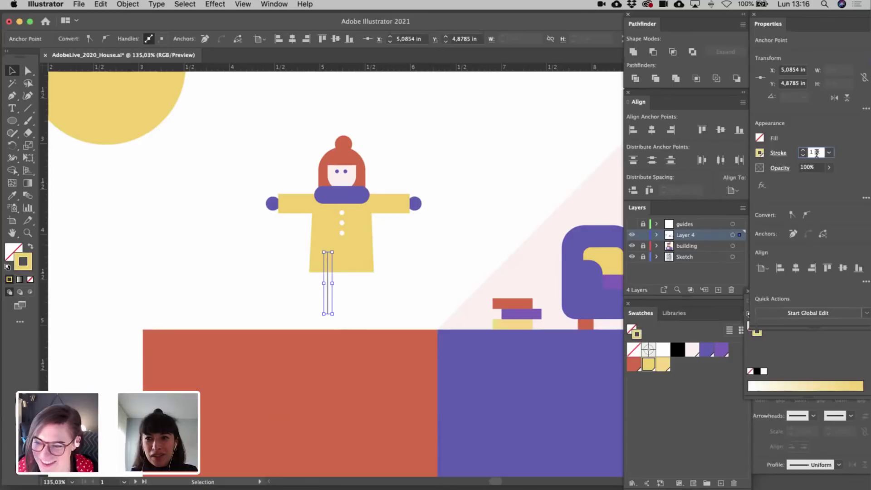
key(Up)
key(Up)
key(Up)
key(Up)
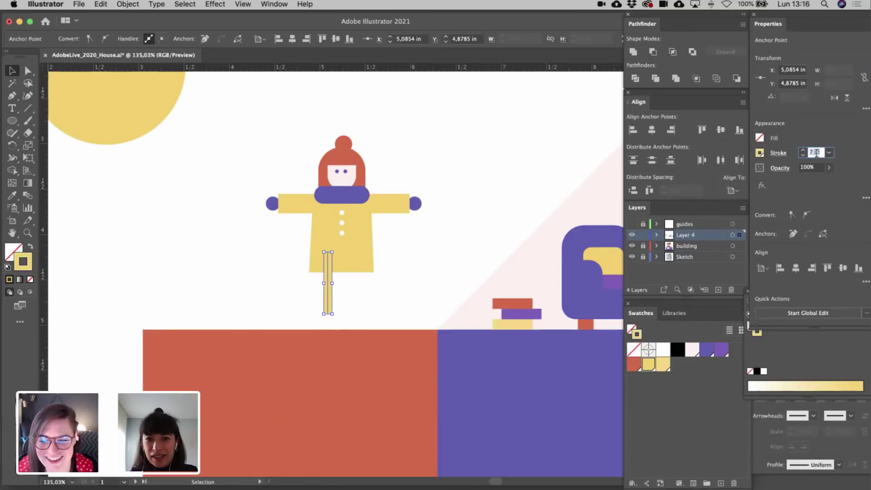
key(Up)
key(Up)
key(Up)
key(Up)
key(Up)
key(Up)
key(Up)
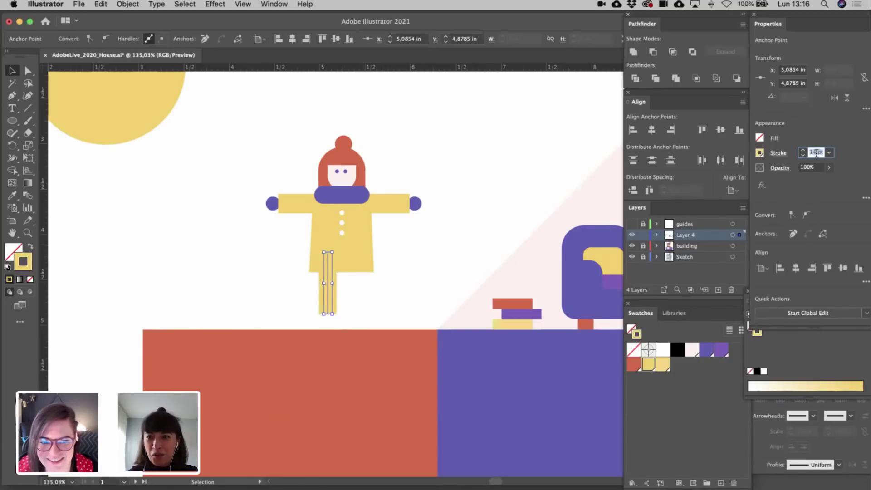
click(437, 236)
- Shift the leg slightly up and inward behind the coat's hem and color its stroke purple
drag(330, 298, 331, 287)
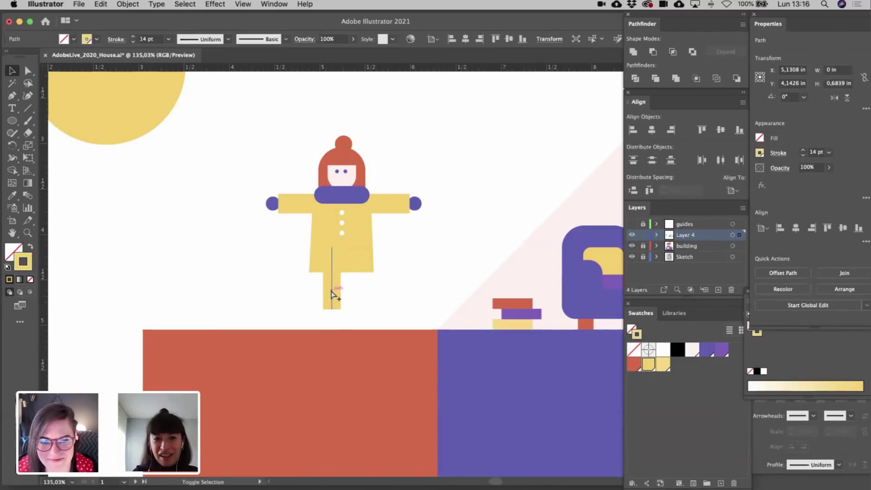
click(721, 350)
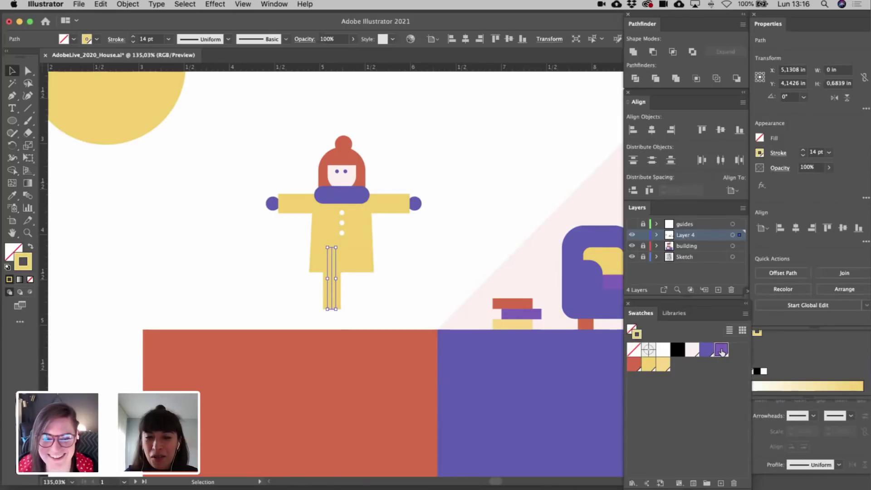
click(390, 278)
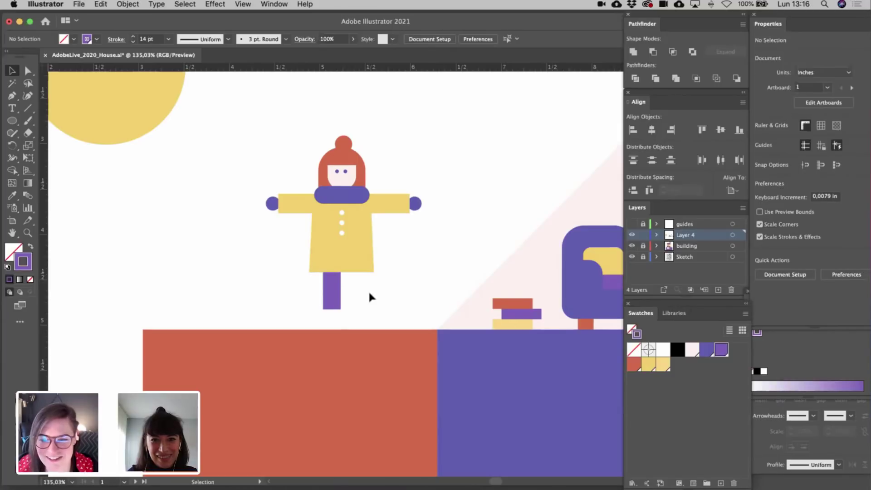
key(super+minus)
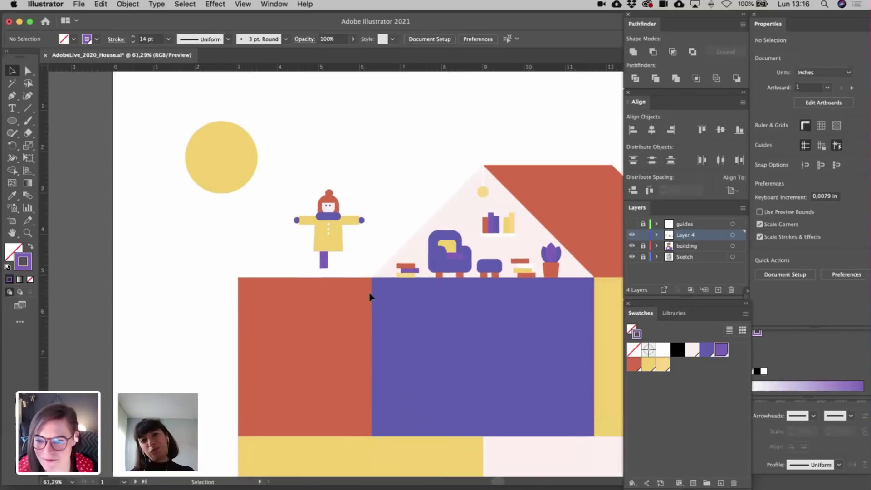
key(super+minus)
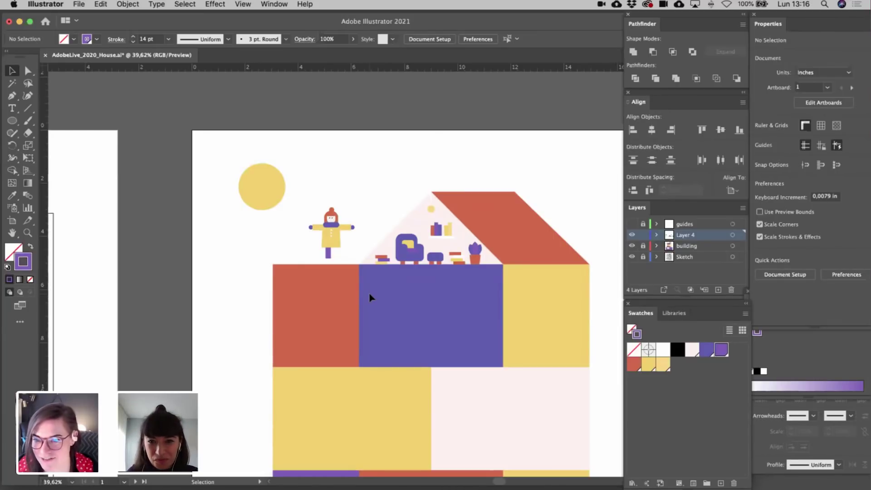
key(super+plus)
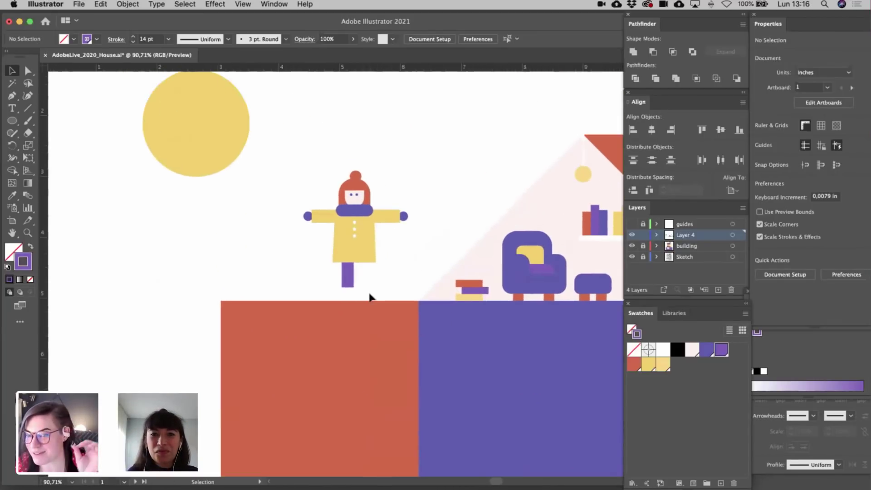
key(super+plus)
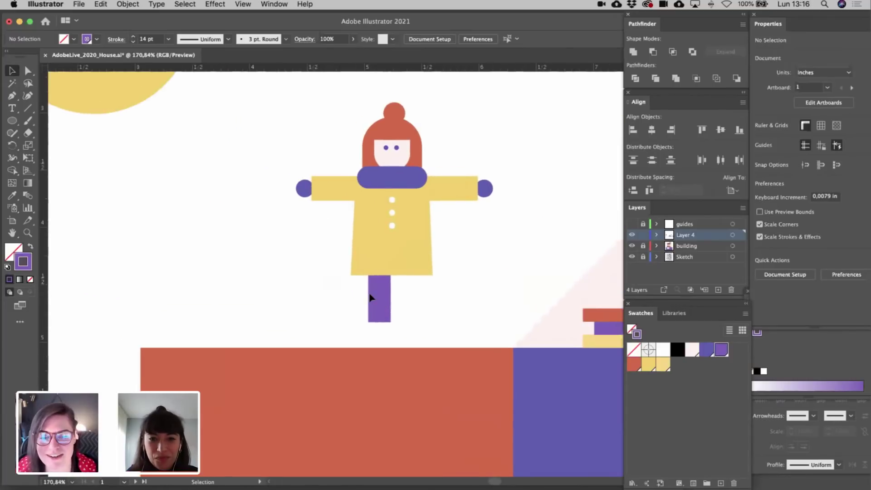
- Try a stroked rectangle about 0.26 by 0.11 in as the foot at the leg's lower end
drag(11, 120, 59, 121)
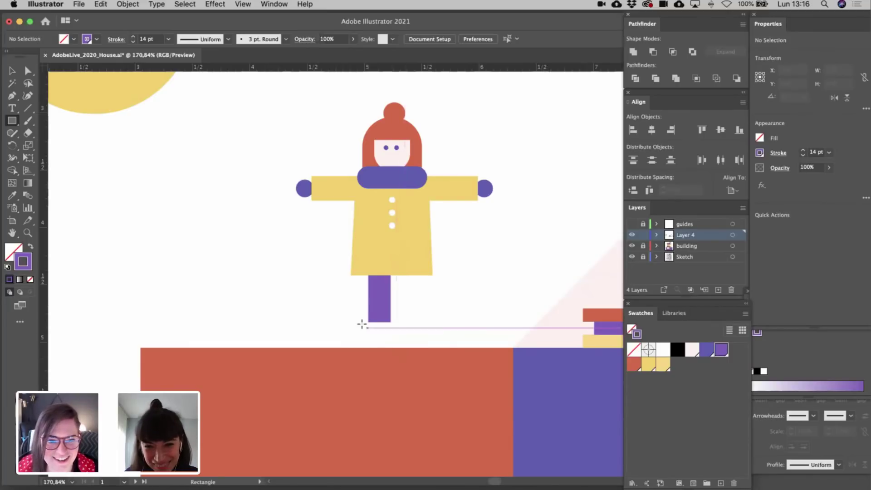
drag(354, 321, 384, 334)
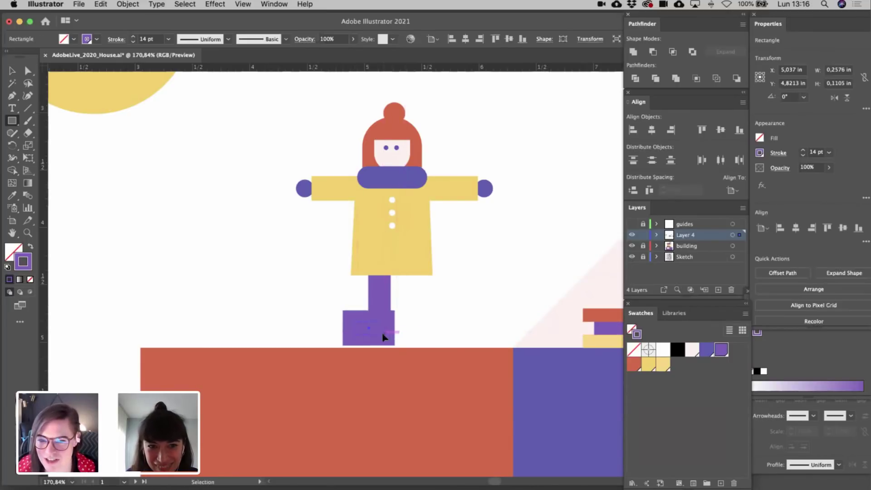
key(super+z)
- Draw a purple-filled foot rectangle without a stroke, about 0.33 by 0.16 in, at the leg's lower end
click(30, 247)
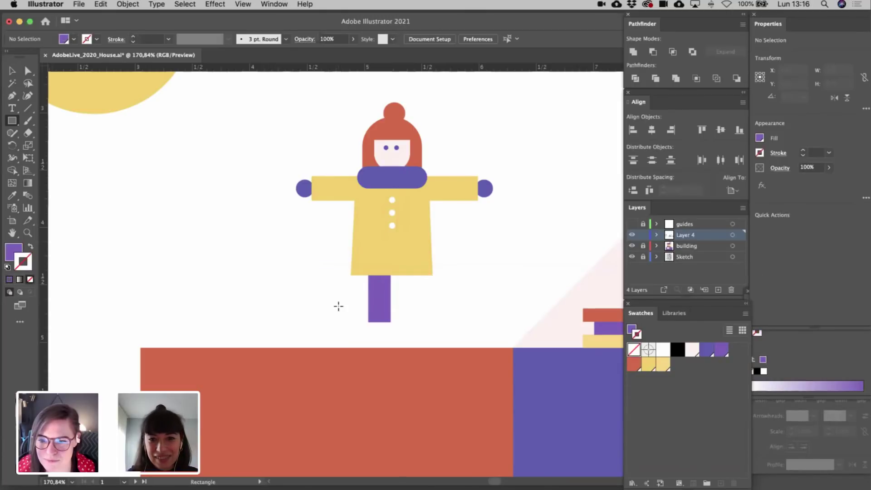
drag(351, 319, 352, 339)
key(v)
scroll(390, 335, up, 1)
scroll(389, 334, up, 2)
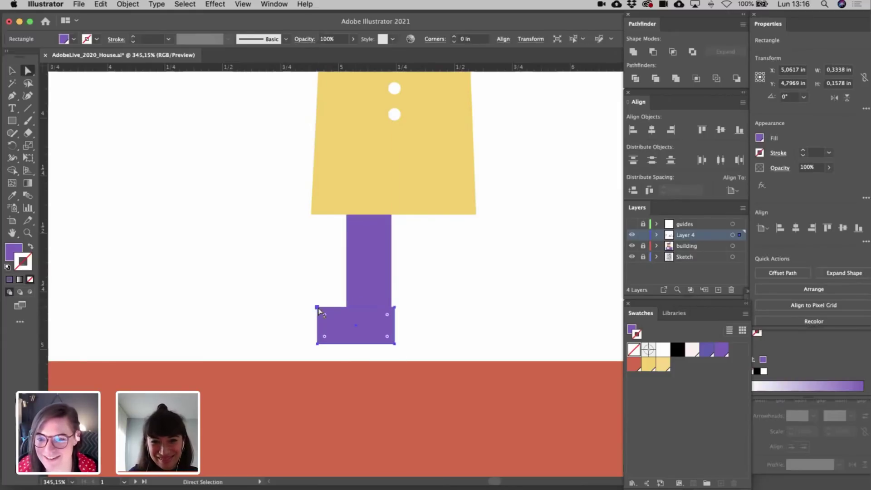
- Set the foot flush with the leg's back edge and round its upper toe corner fully to about 0.16 in
key(a)
click(314, 303)
drag(322, 311, 359, 340)
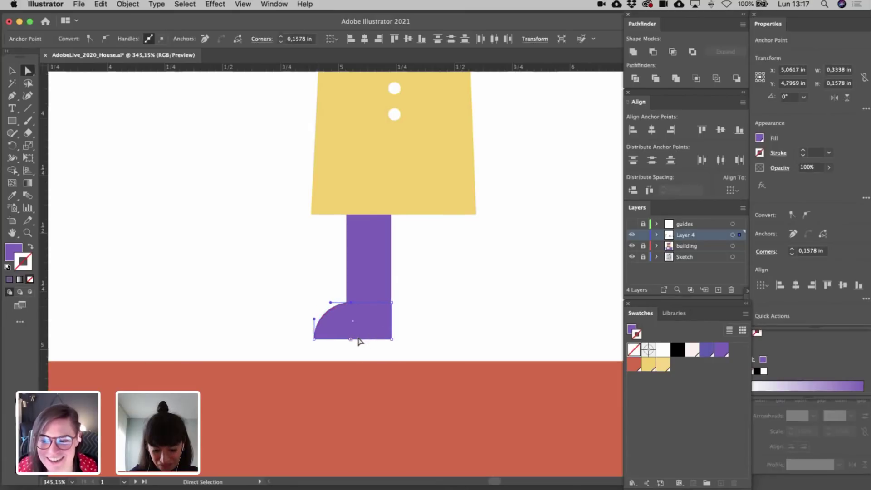
- Recolor the rounded foot with the blue-violet swatch so it contrasts with the purple leg
key(v)
click(632, 329)
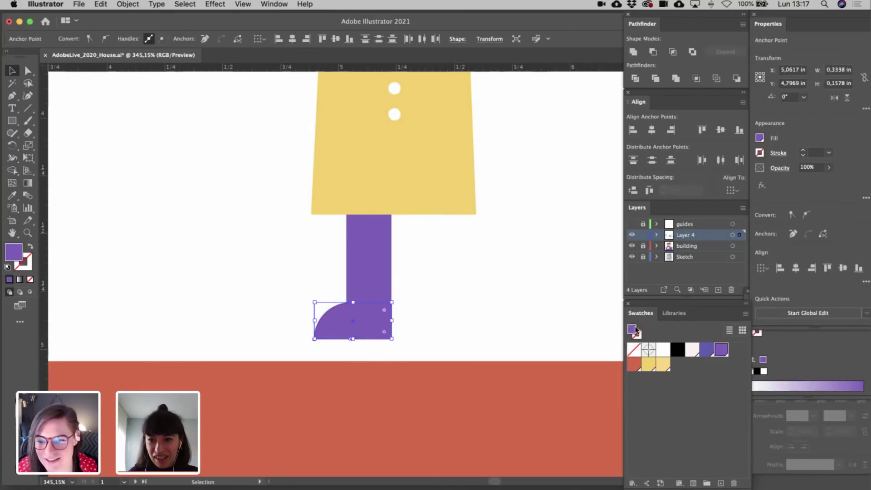
click(707, 351)
click(481, 295)
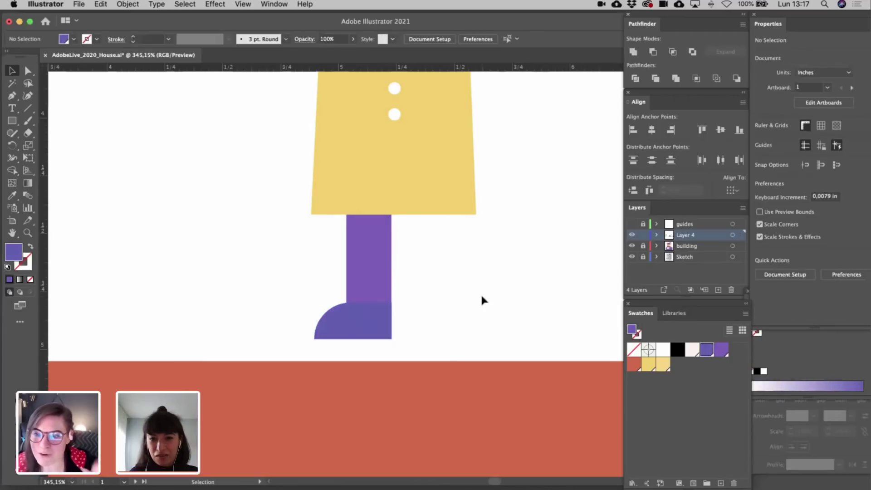
- Try nudging the foot forward toward the toe and return it to the leg's back edge
click(385, 326)
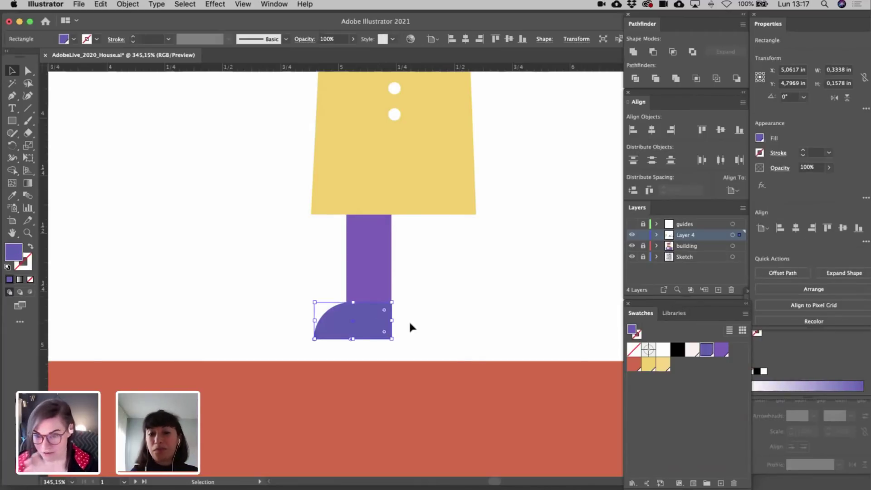
key(shift+Left)
key(shift+Right)
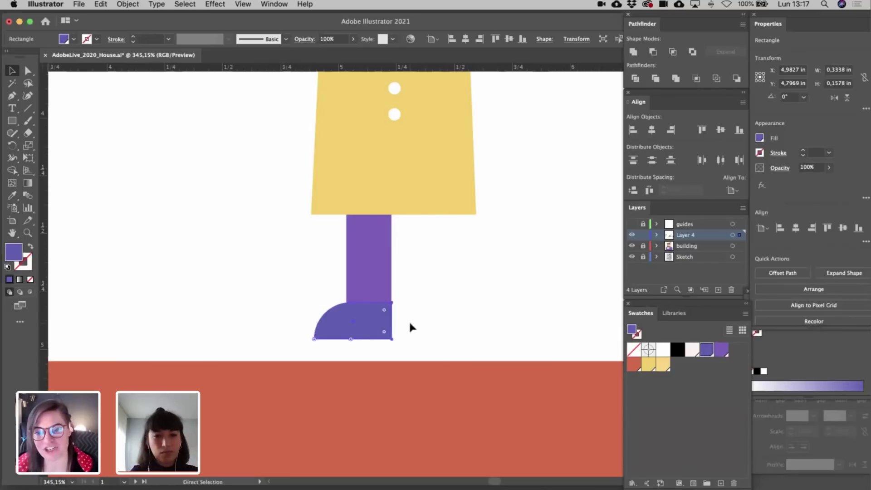
click(410, 324)
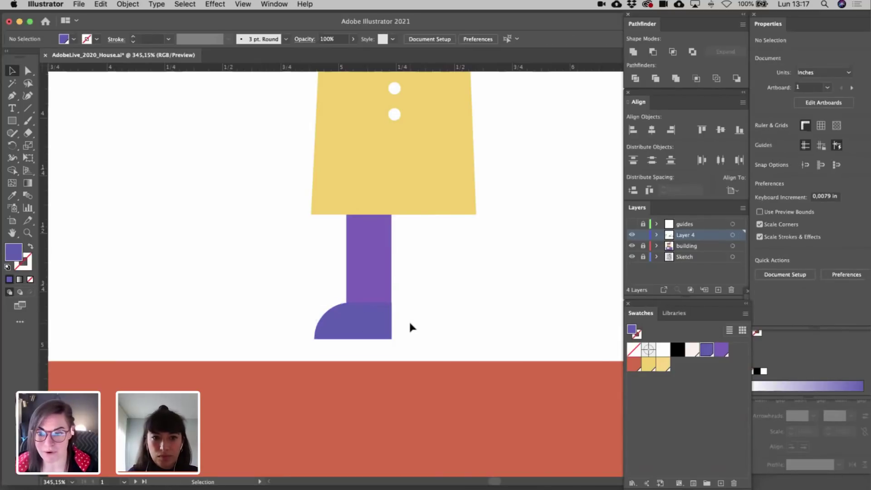
- Slim the purple leg by reducing its stroke weight to 12 pt
scroll(409, 320, down, 5)
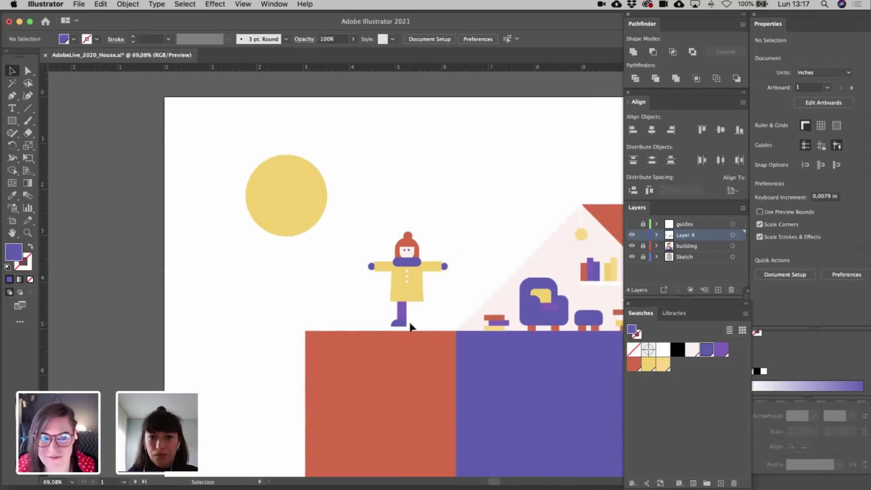
scroll(410, 325, up, 5)
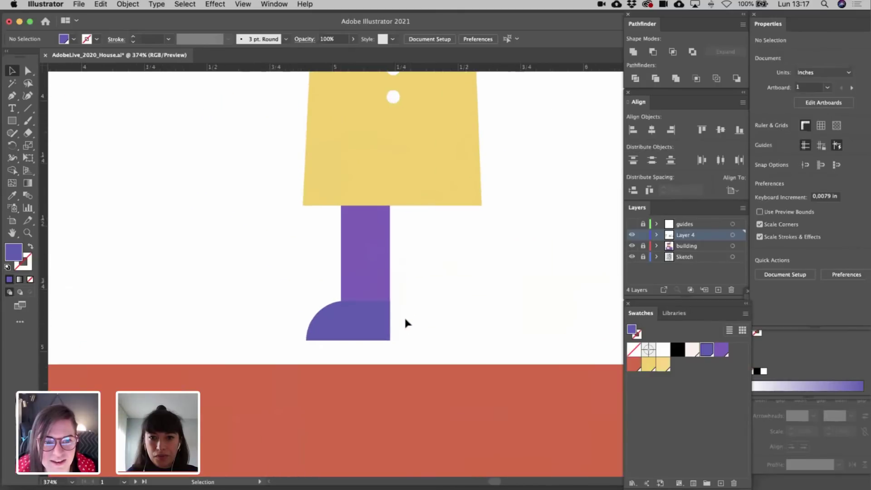
click(366, 275)
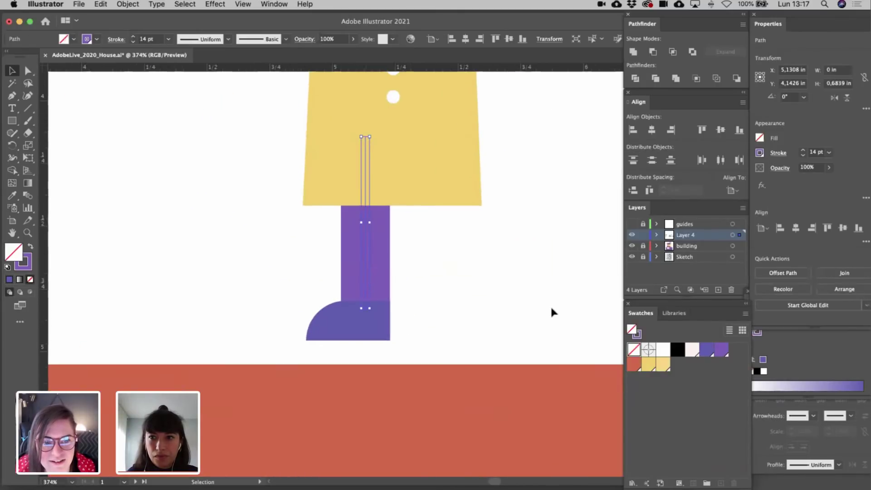
click(803, 156)
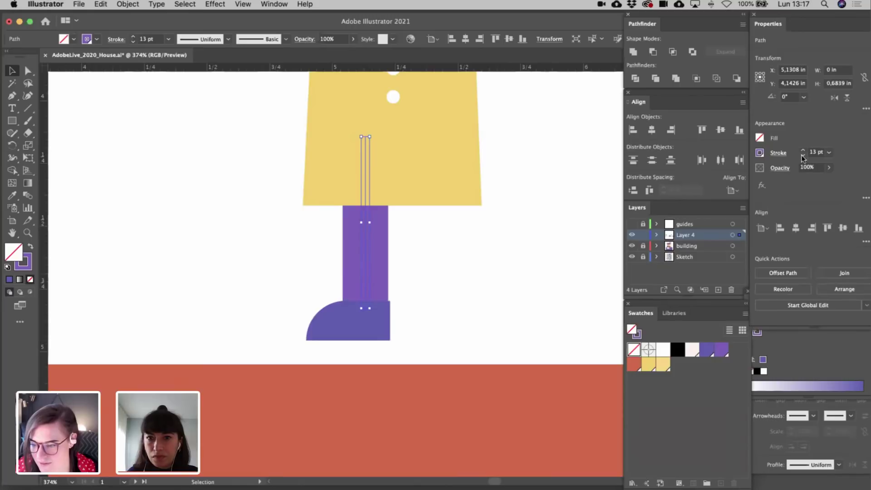
click(803, 155)
click(422, 279)
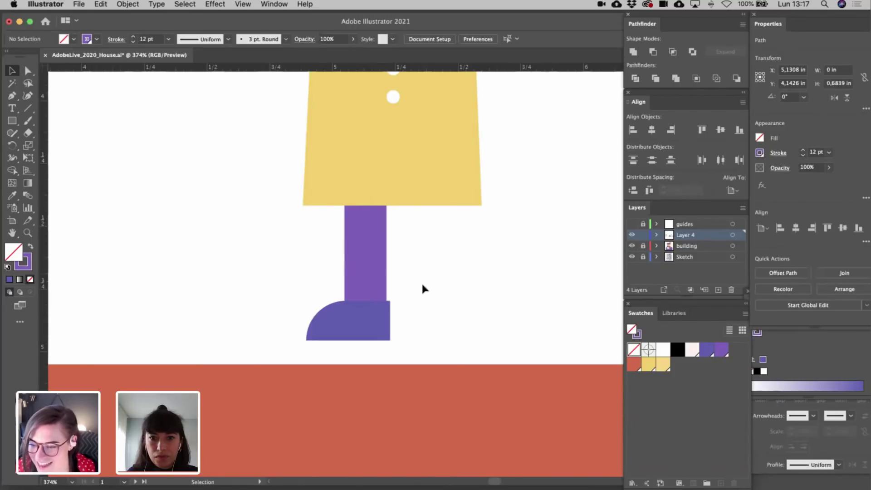
- Align the foot with the slimmer leg's back edge and scale it down proportionally to about 0.27 by 0.13 in
click(368, 313)
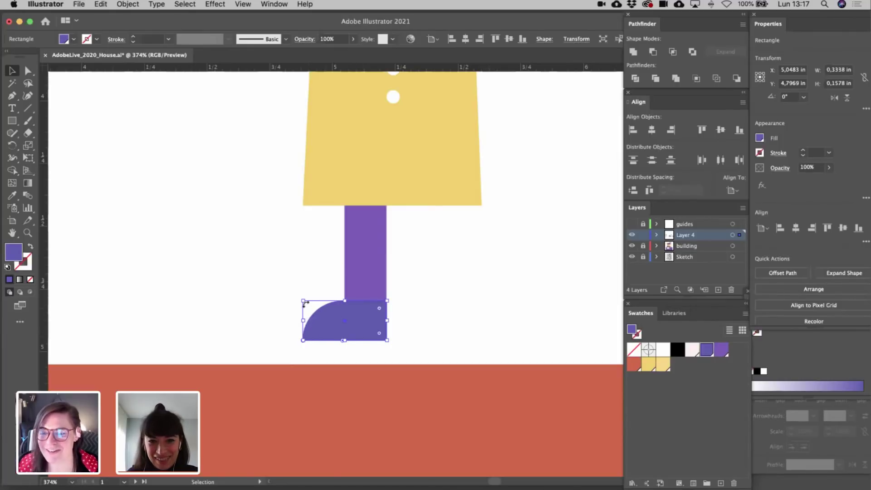
drag(304, 301, 311, 308)
click(429, 318)
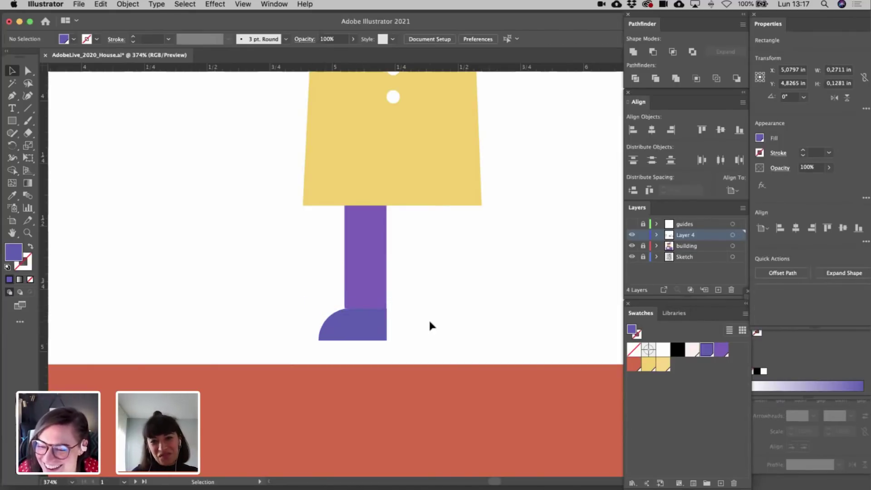
- Try moving the leg and foot together further back under the coat, and undo the move
click(385, 328)
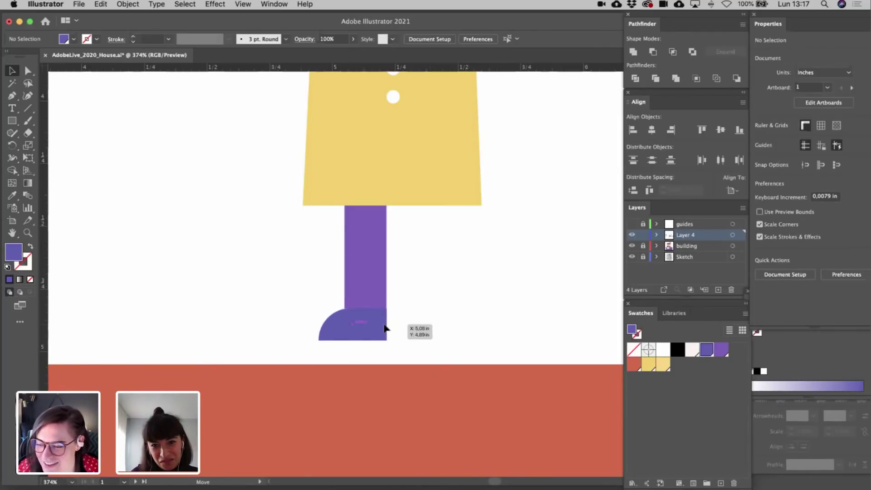
shift+click(367, 281)
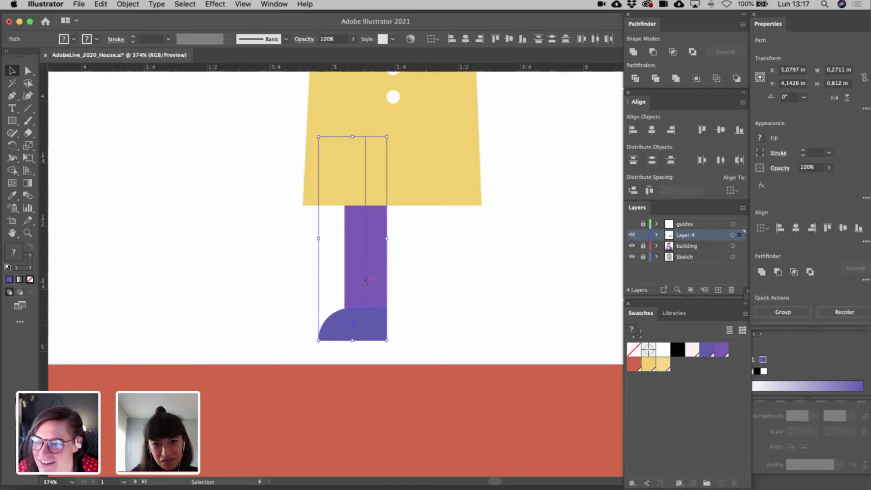
drag(368, 282, 450, 298)
key(super+z)
click(244, 272)
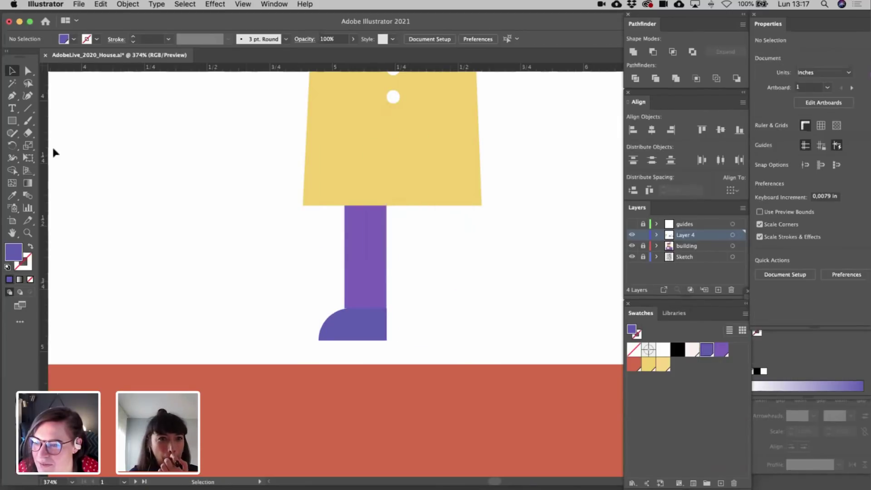
- Draw an open L-shaped Pen path about 0.45 by 0.09 in beneath the foot as a skate blade
click(12, 96)
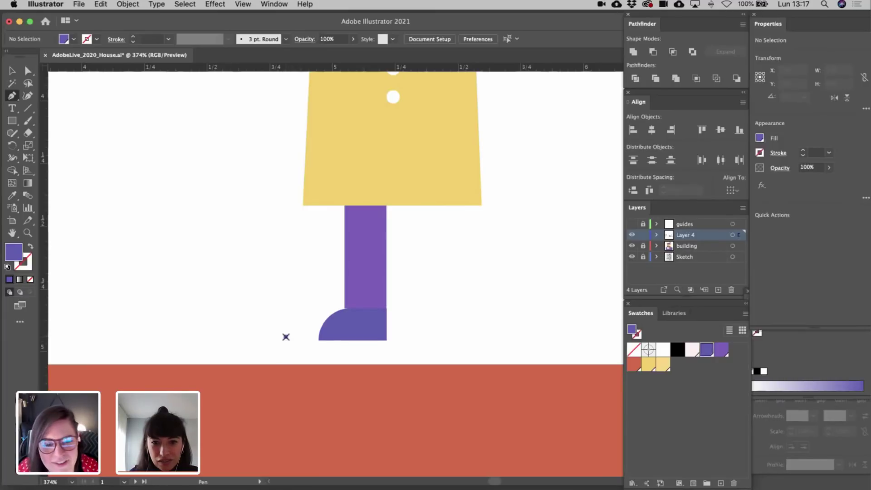
click(286, 337)
click(286, 360)
click(400, 360)
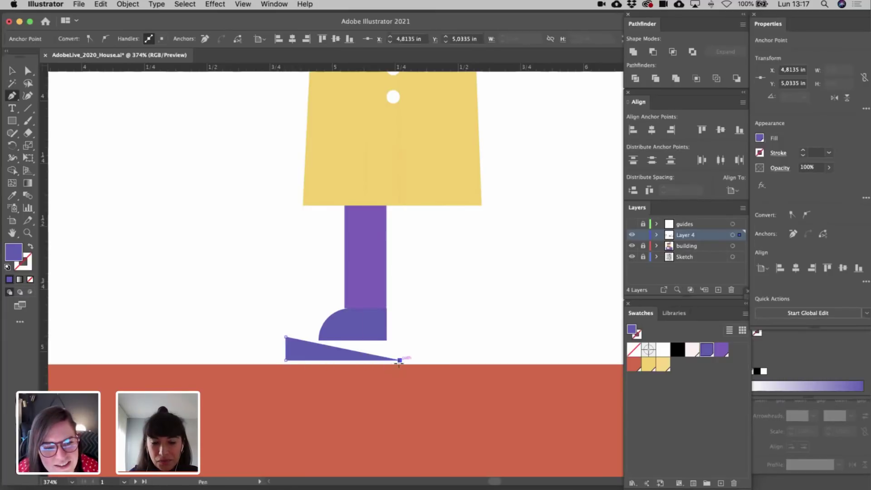
key(v)
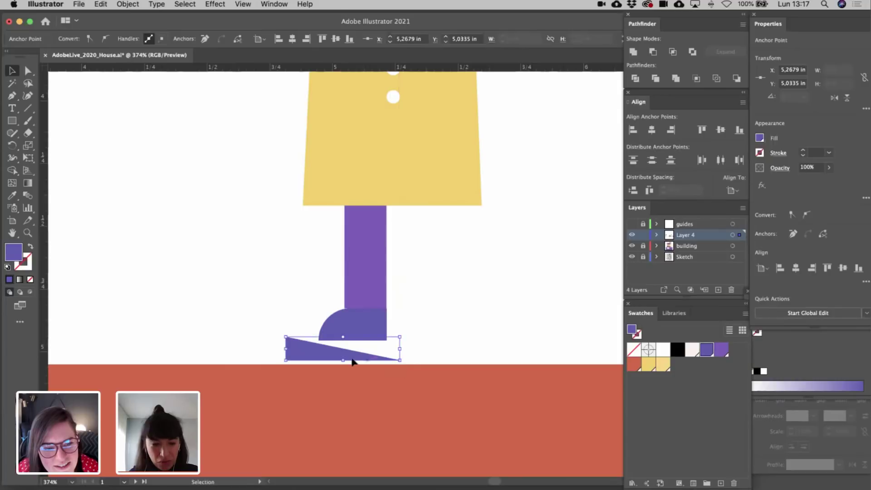
- Give the blade path no fill and a pale pink 3 pt stroke with round caps
click(31, 247)
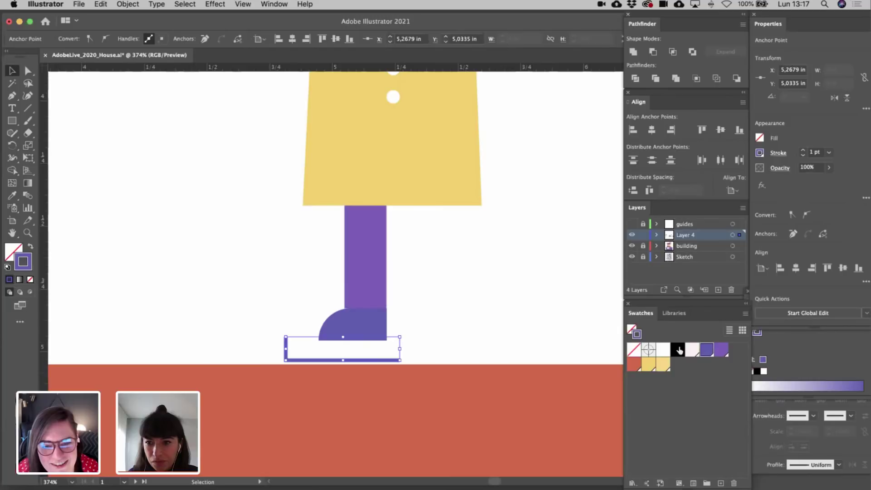
click(692, 349)
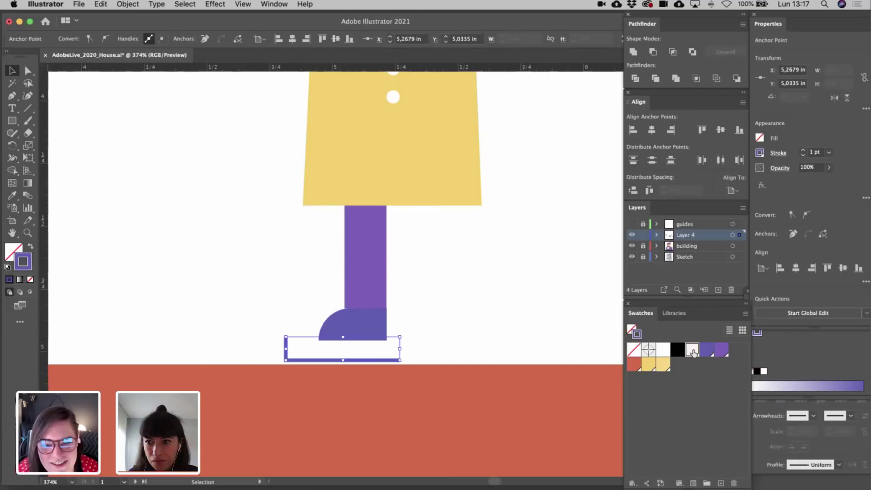
click(804, 151)
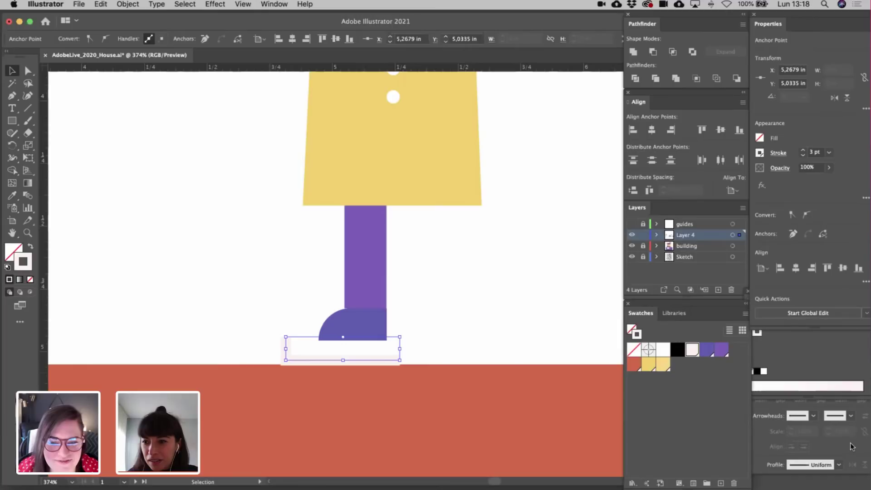
click(804, 332)
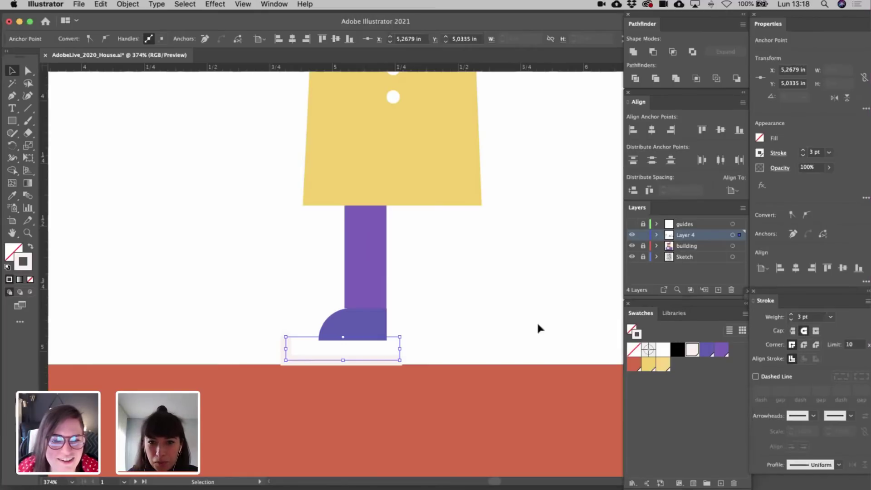
- Round the blade's front corner to about 0.08 in and recolor its stroke pale yellow
key(a)
click(286, 360)
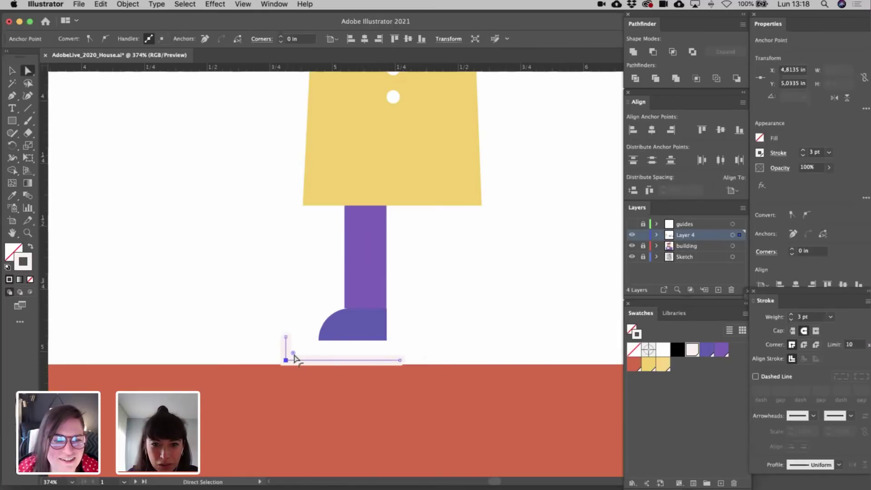
mouse_move(293, 354)
mouse_down()
mouse_move(290, 343)
mouse_move(299, 353)
mouse_move(293, 348)
mouse_move(305, 346)
mouse_up()
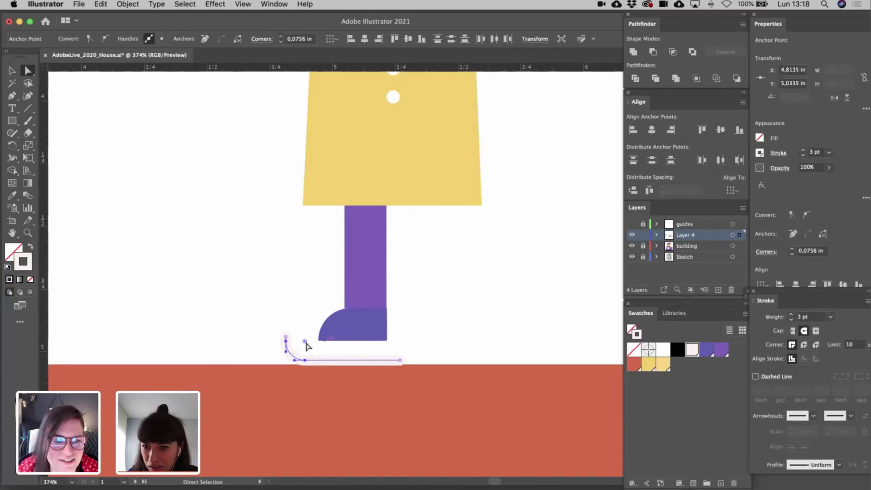
click(723, 354)
click(663, 363)
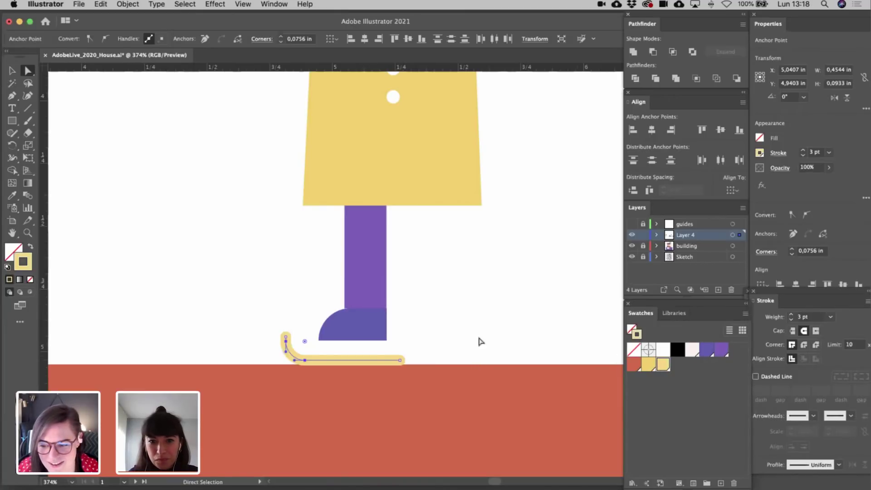
key(v)
click(467, 336)
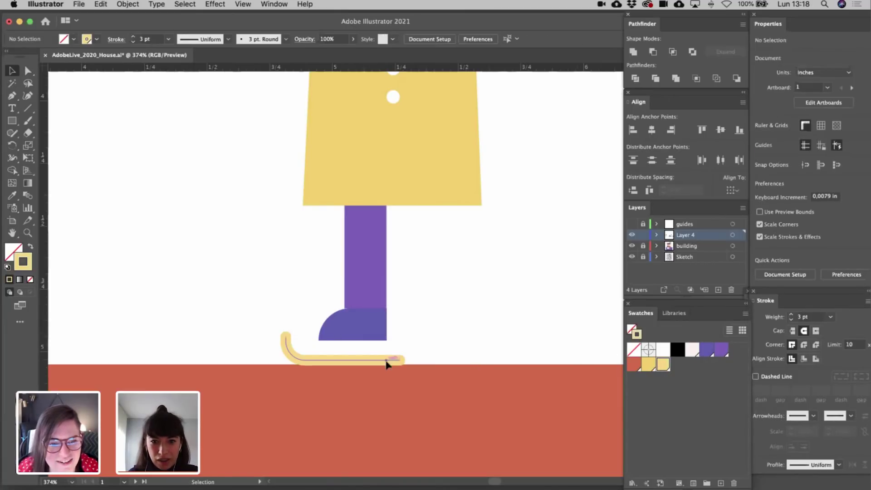
- Move the blade slightly up and back under the foot and shorten it to about 0.39 in wide
drag(386, 365, 363, 359)
key(a)
key(v)
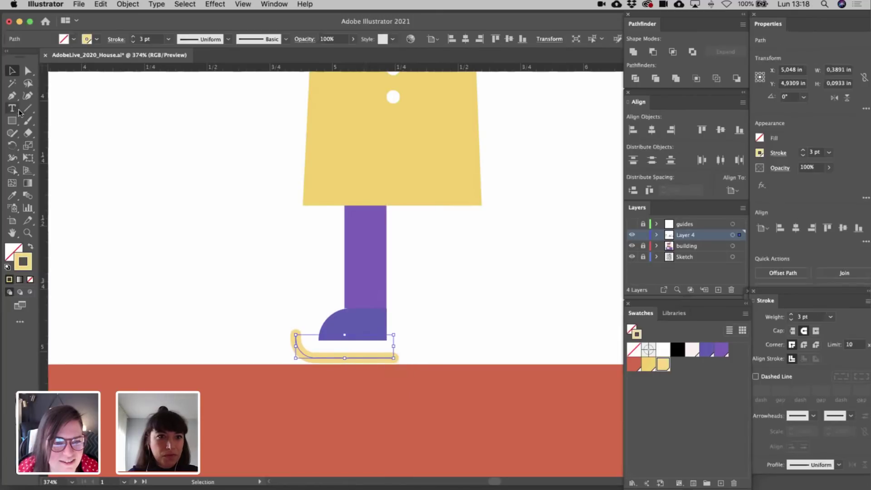
- Draw a vertical strut line about 0.09 in long joining the blade to the toe, and send it to the back
click(28, 108)
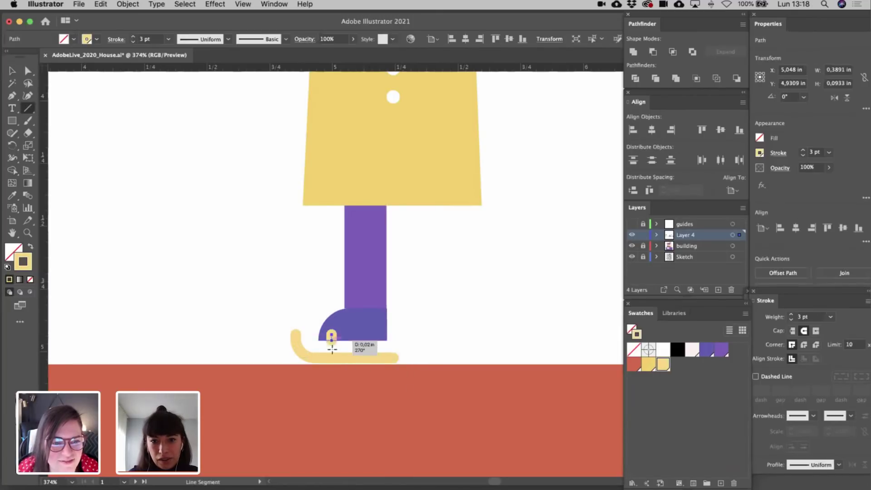
drag(333, 334, 332, 358)
key(v)
click(439, 338)
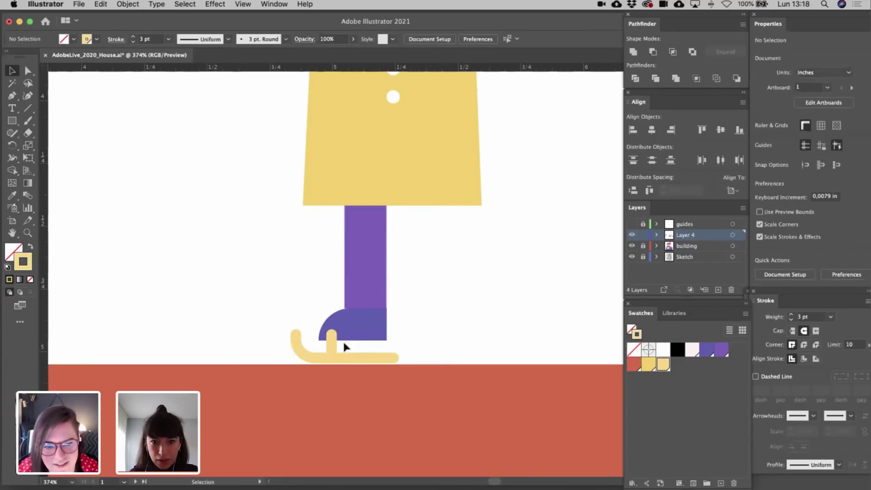
click(330, 346)
key(shift+super+bracketleft)
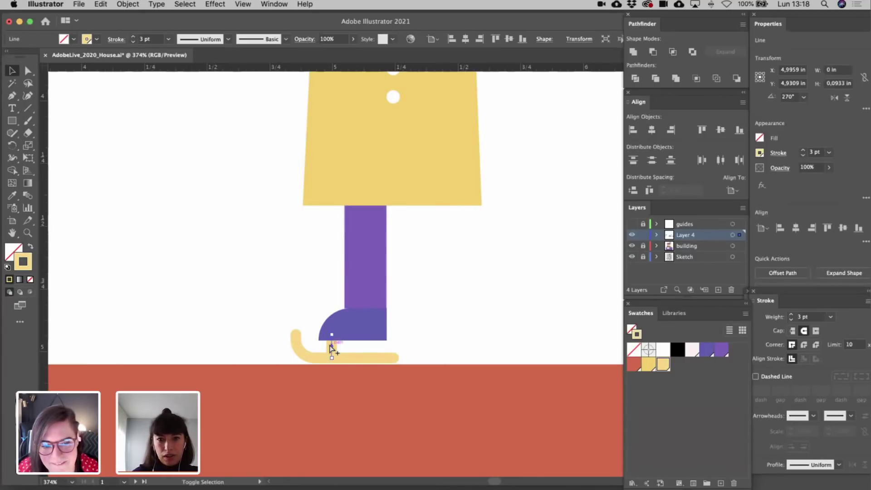
- Duplicate the blade's strut horizontally under the heel
click(411, 347)
drag(333, 350, 371, 356)
click(404, 318)
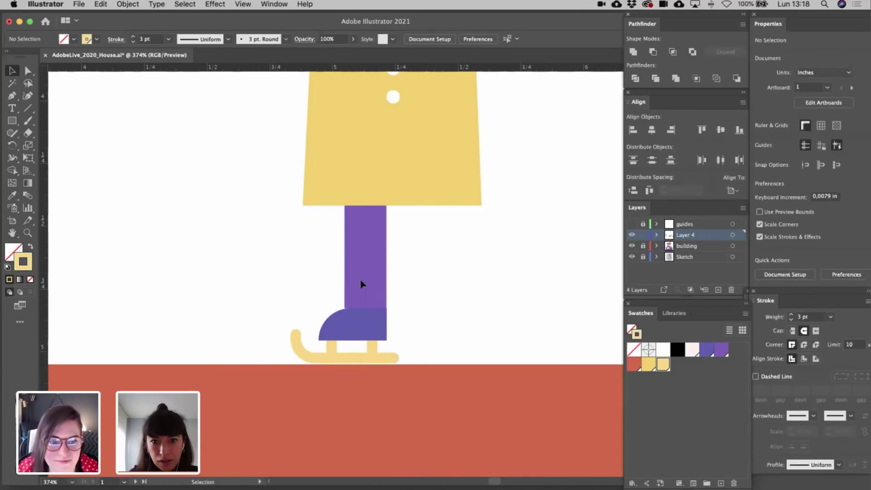
- Duplicate the leg line straight down as a boot shaft and pull its lower end up into the foot
key(a)
click(365, 283)
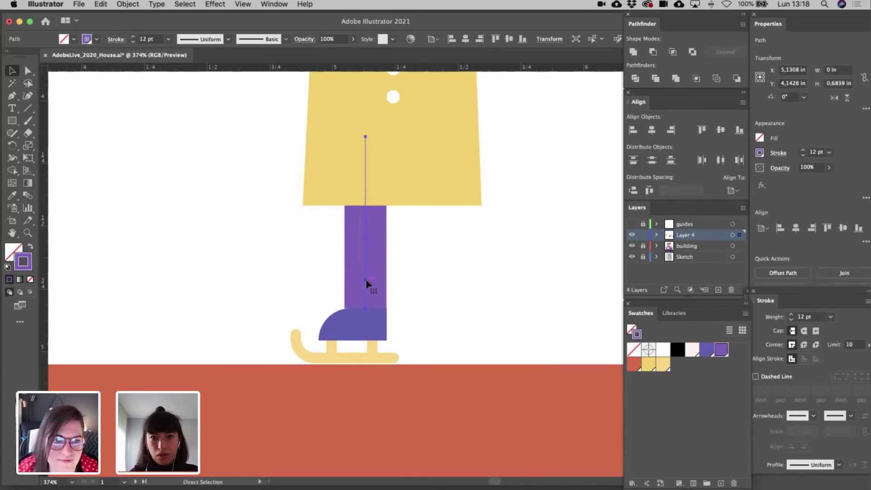
drag(365, 137, 366, 244)
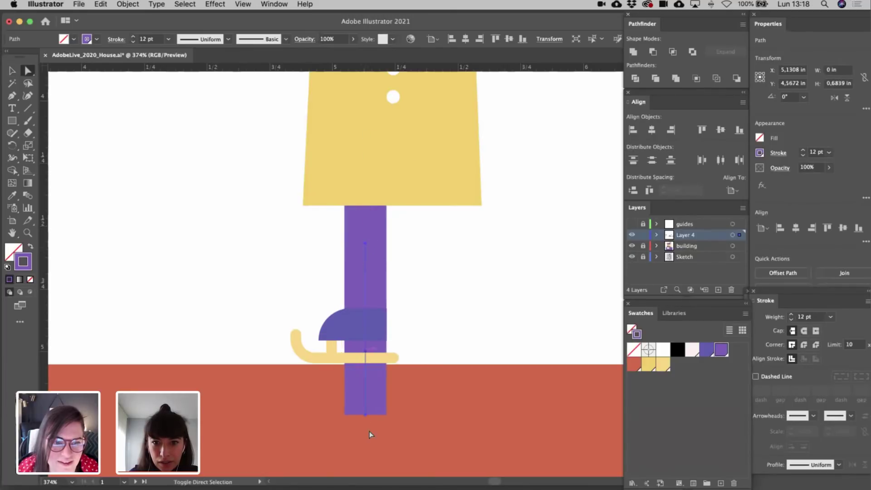
drag(366, 415, 365, 325)
- Color the boot shaft's stroke blue-violet and lower its upper end to about Y 4.72 in
click(709, 353)
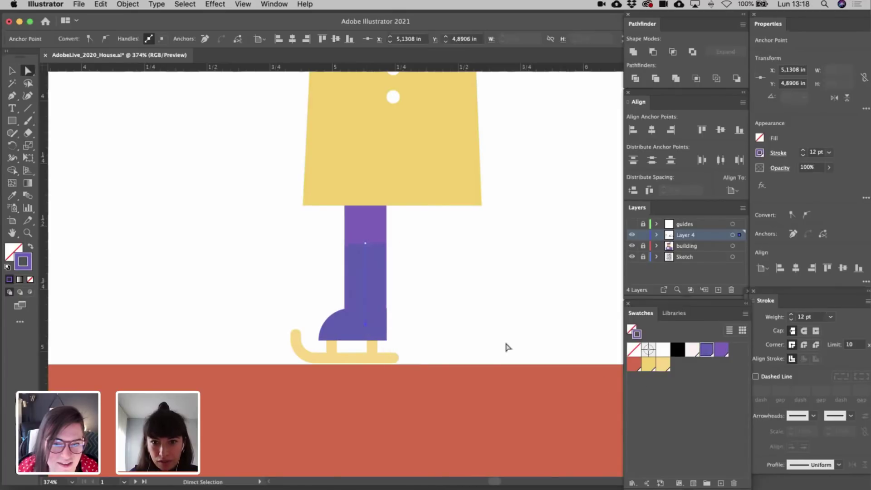
drag(367, 250, 367, 281)
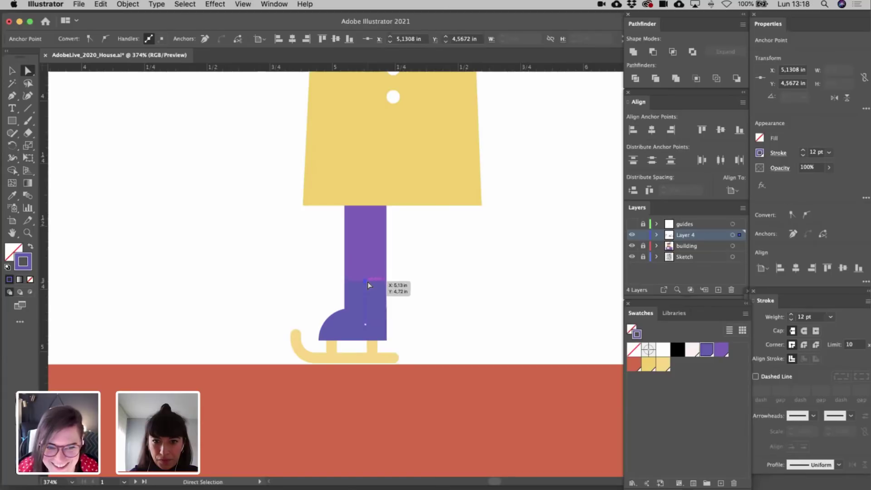
- Square off the skate blade's rounded front corner and lower its front tip to about Y 4.95 in
key(v)
click(455, 303)
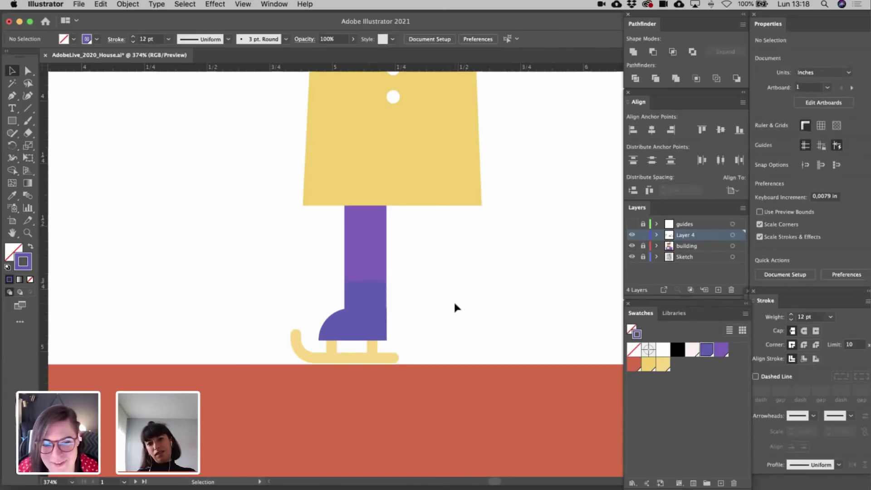
key(a)
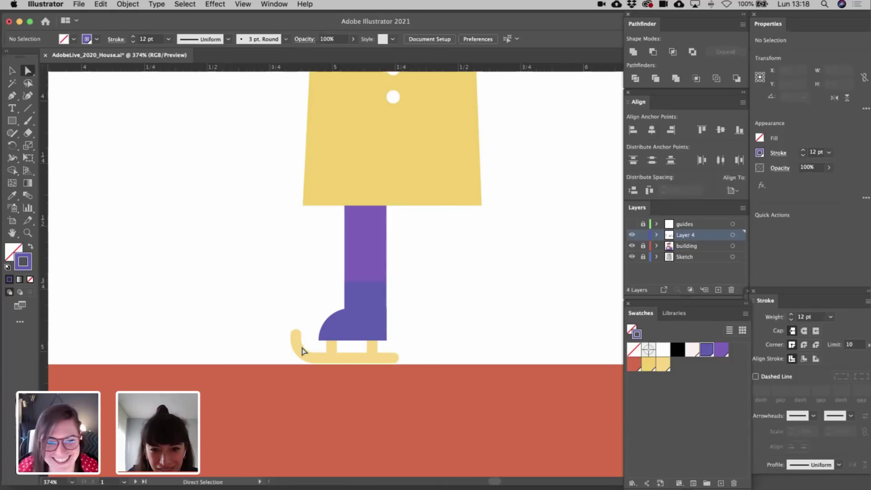
click(303, 350)
drag(303, 350, 285, 361)
click(296, 335)
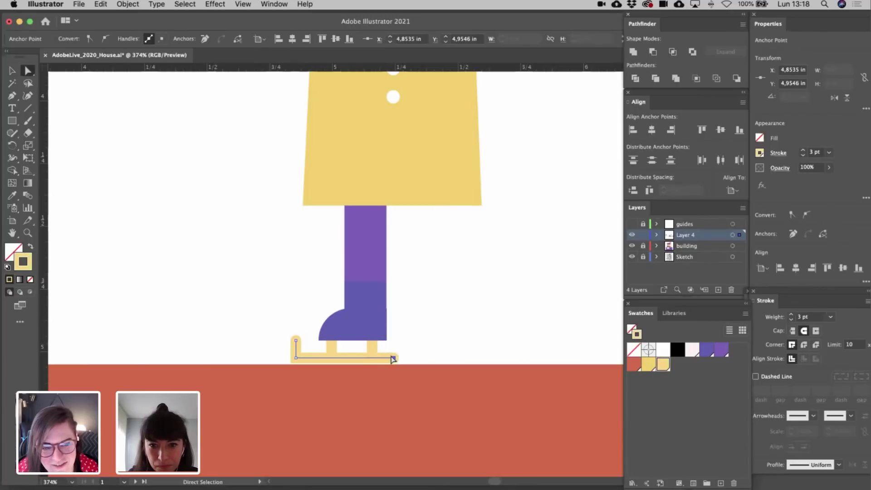
- Shorten the skate blade by pulling its heel end in to about X 5.23 in and its upright front closer to the boot
drag(391, 360, 388, 360)
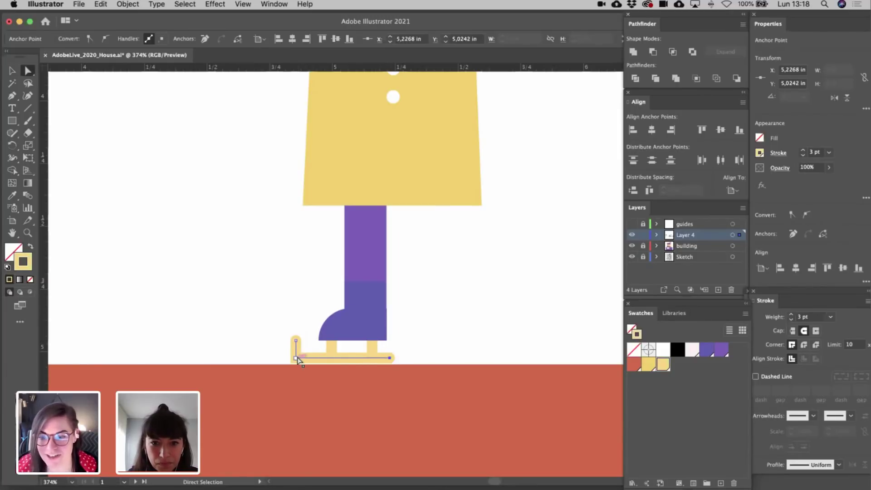
click(297, 358)
shift+click(294, 340)
drag(295, 340, 324, 343)
- Round the skate blade's front corner again with a radius of about 0.07 in
click(300, 362)
click(302, 358)
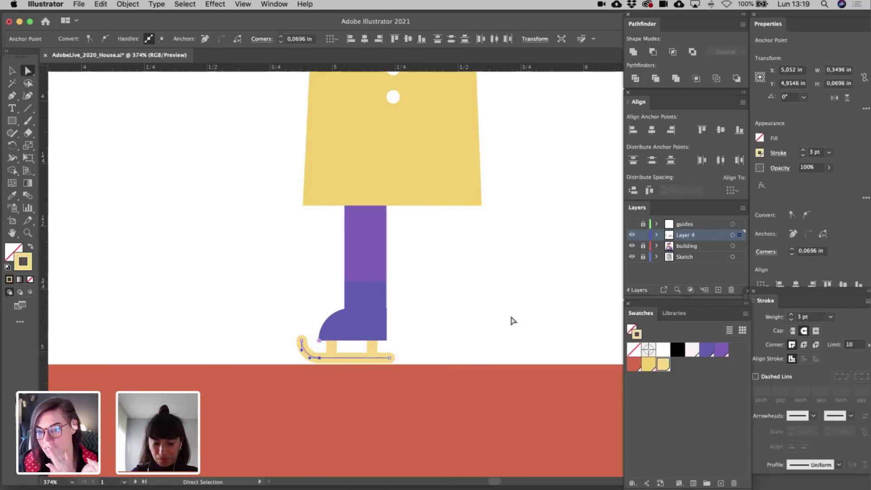
key(v)
click(515, 317)
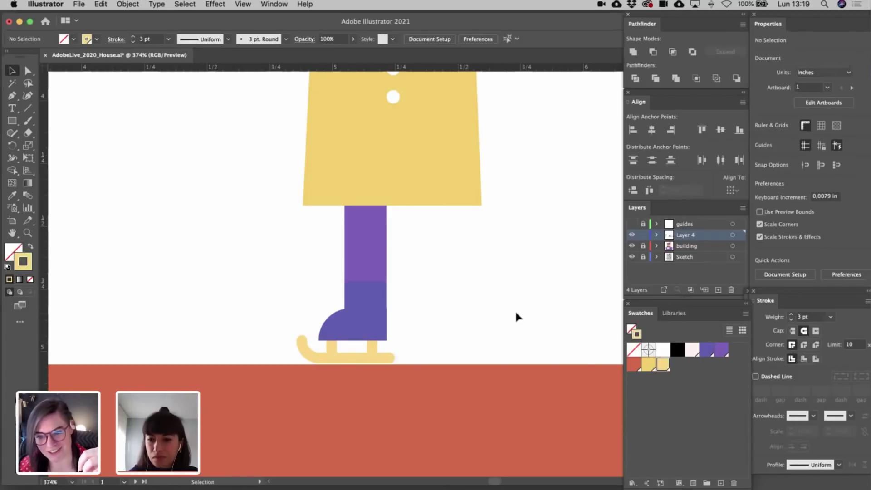
scroll(515, 313, down, 5)
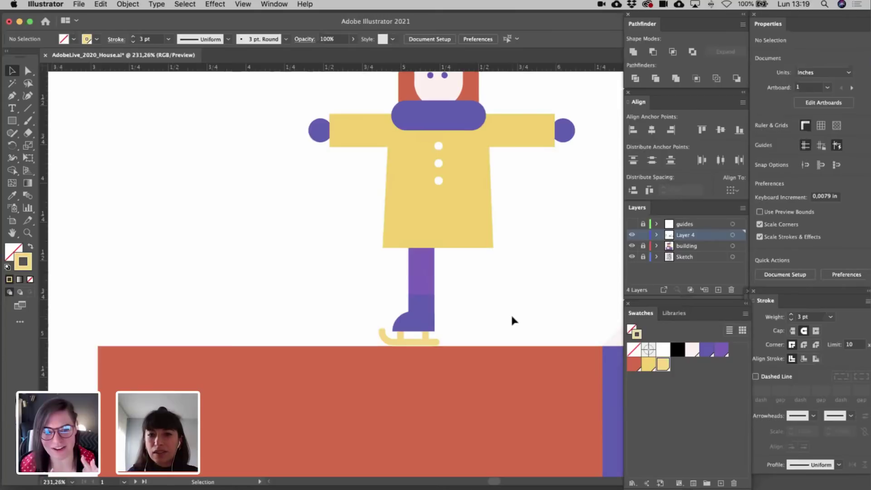
drag(359, 280, 457, 344)
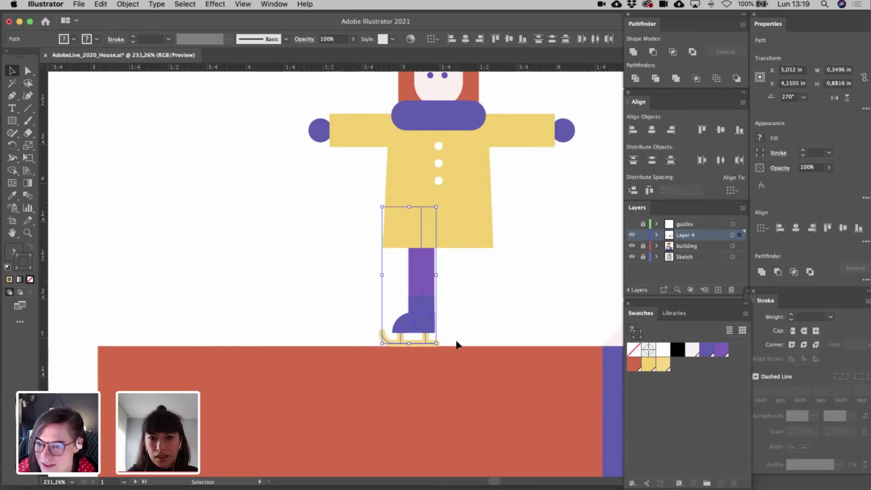
click(458, 345)
- Group the character's two yellow sleeves
scroll(458, 344, down, 3)
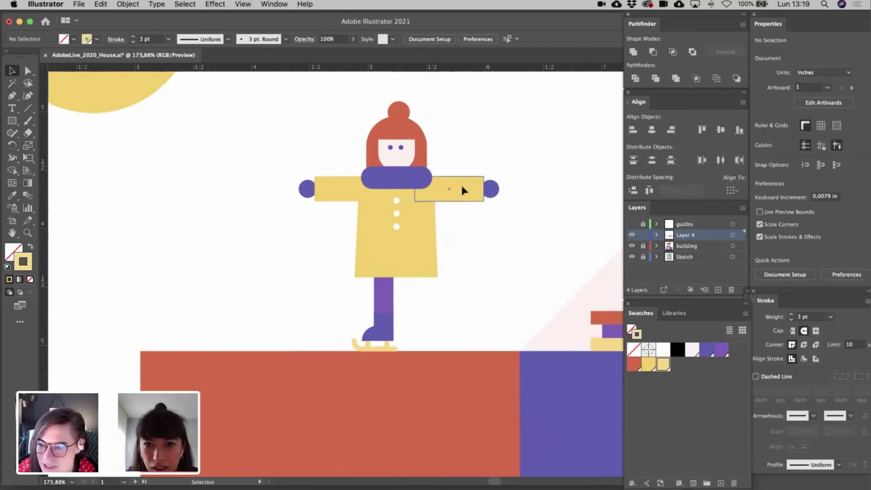
click(461, 188)
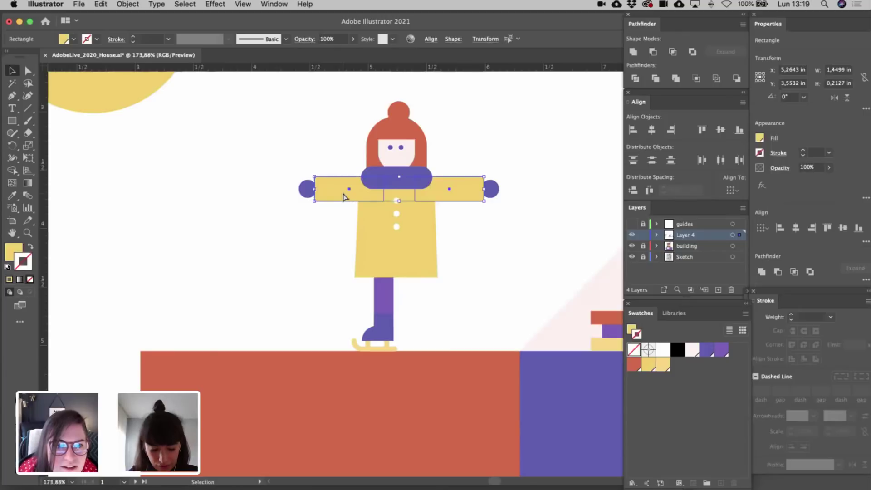
key(super+g)
- Center the grouped sleeves horizontally on the face, using the face as the key object
shift+click(402, 159)
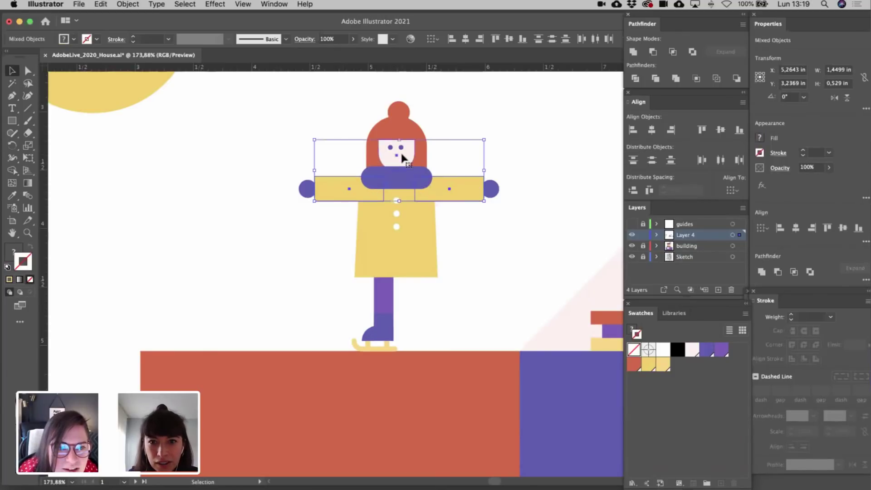
click(461, 169)
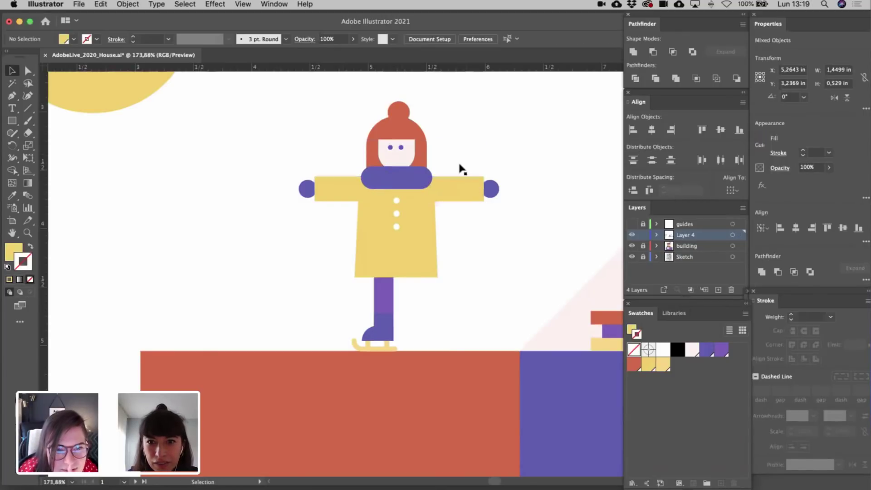
click(354, 198)
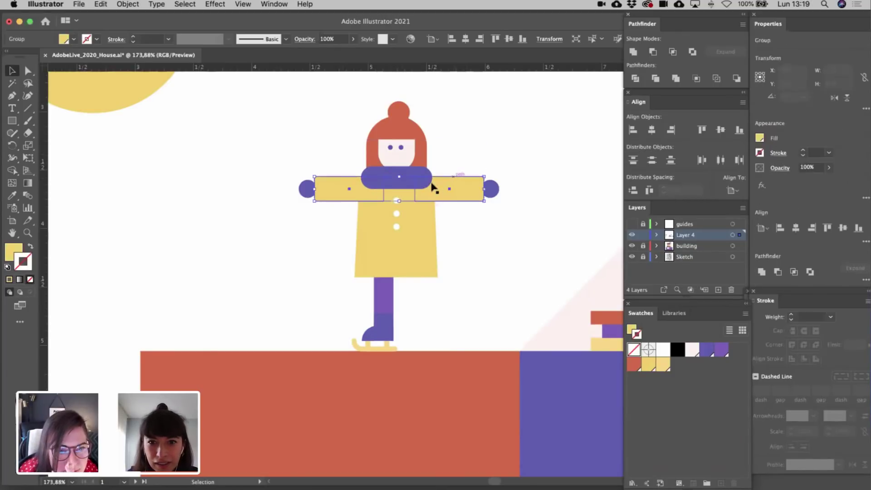
shift+click(401, 160)
click(401, 160)
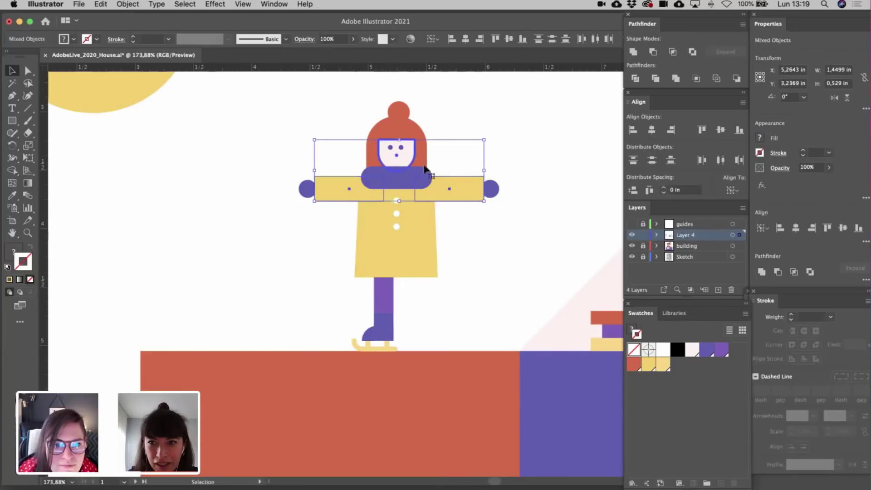
click(652, 130)
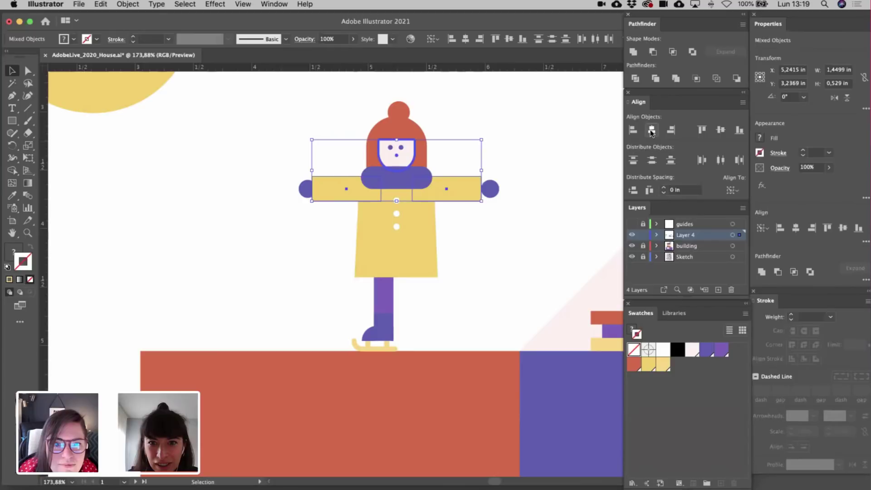
- Replace the right mitten with a copy of the left mitten placed at the end of the opposite sleeve
click(480, 259)
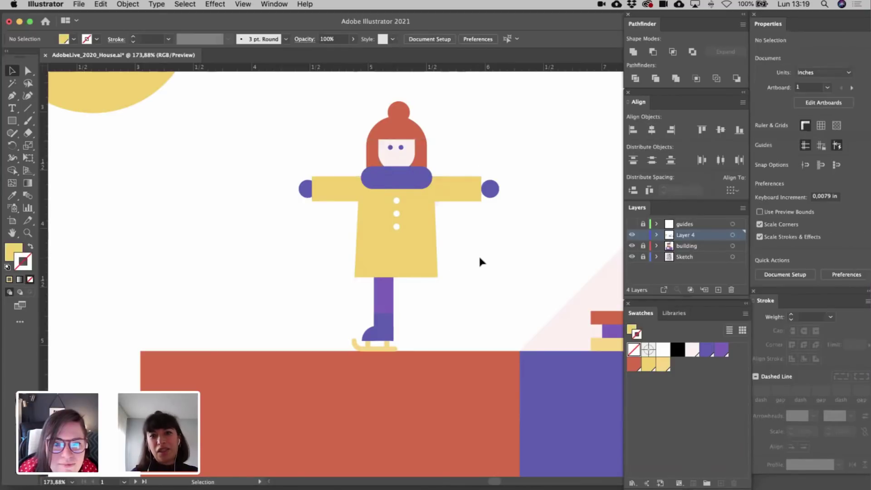
click(491, 190)
key(Delete)
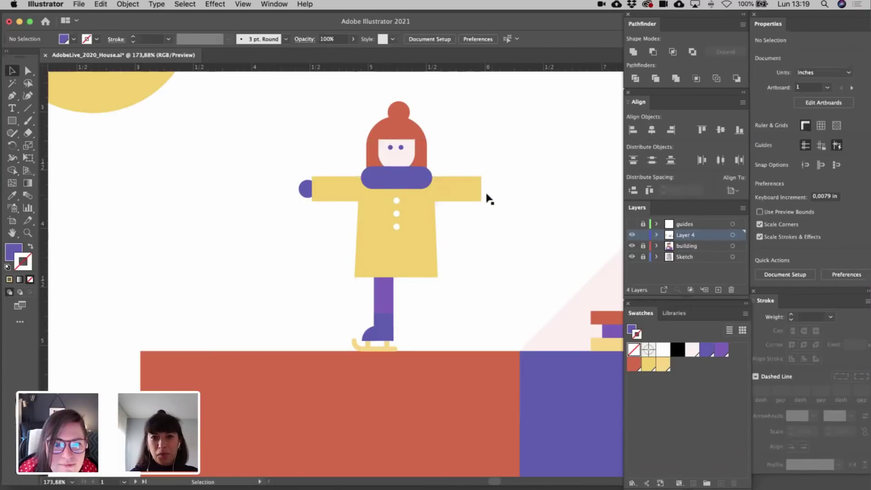
click(467, 191)
shift+click(411, 156)
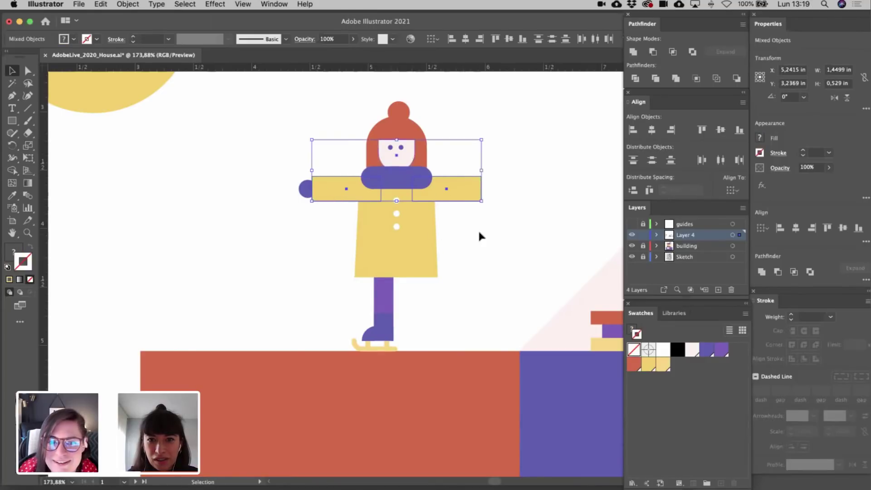
click(490, 238)
drag(348, 195, 478, 216)
click(467, 244)
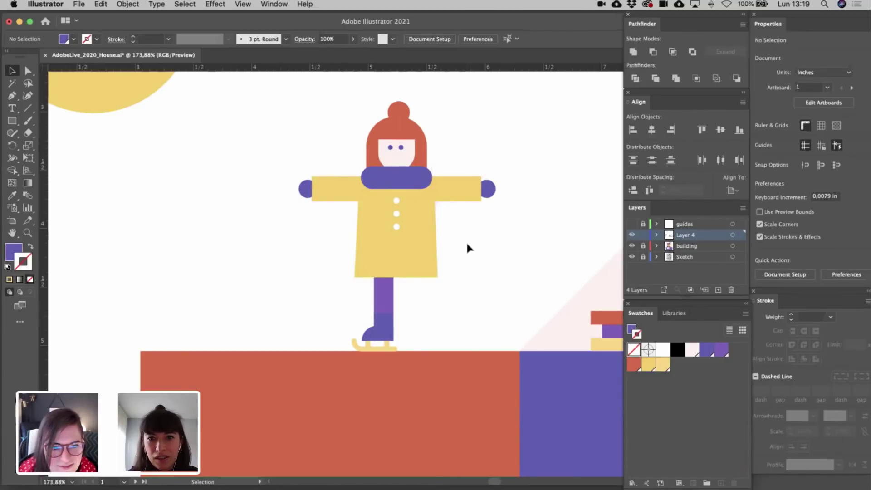
- Duplicate the standing leg with its boot and skate beside it, rotate the copy 90° to horizontal, and move it slightly lower
scroll(467, 241, down, 5)
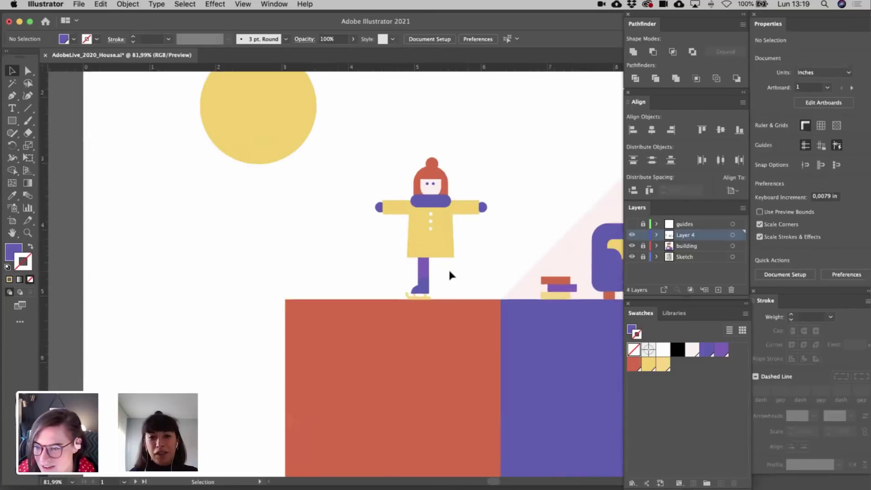
scroll(449, 274, up, 7)
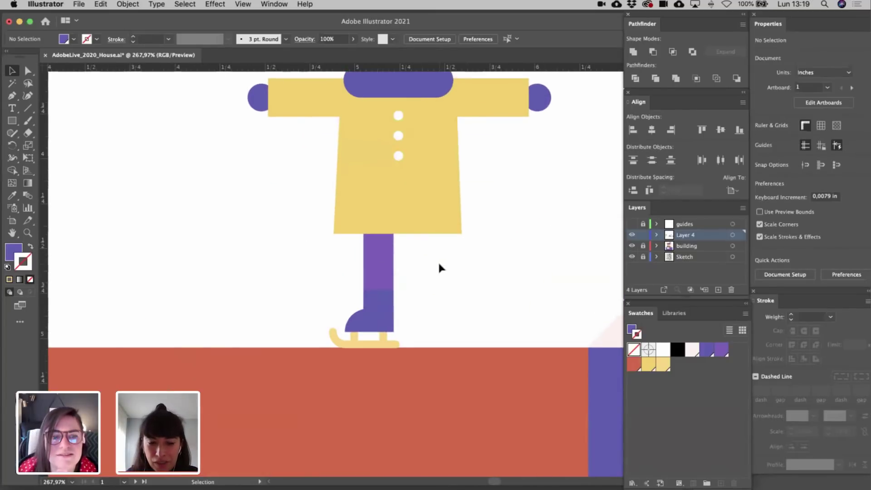
drag(439, 264, 311, 346)
drag(366, 321, 487, 336)
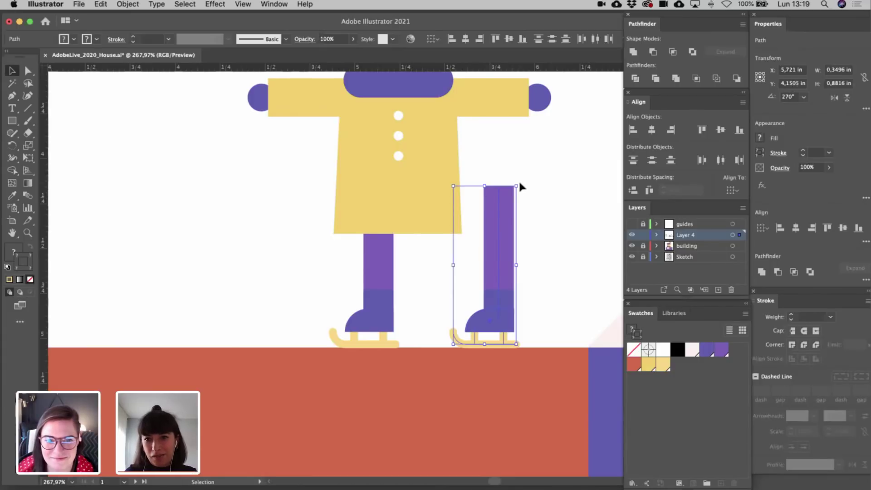
drag(522, 183, 403, 227)
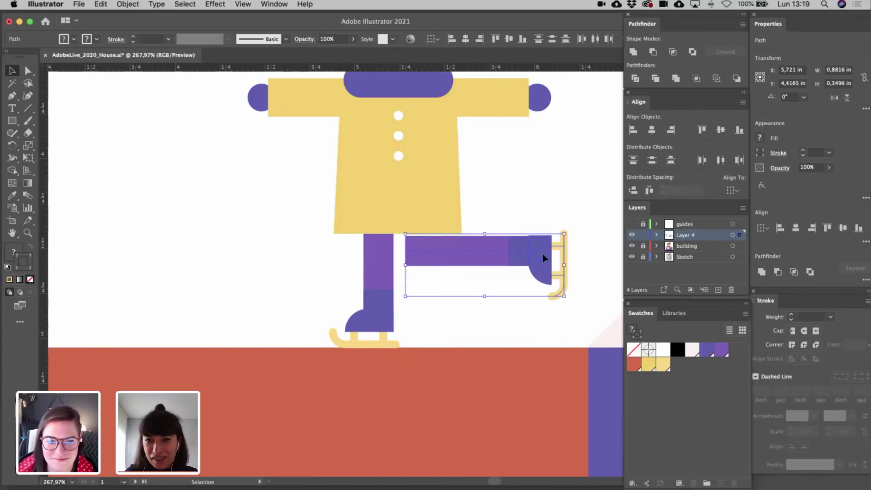
drag(541, 254, 538, 289)
click(506, 233)
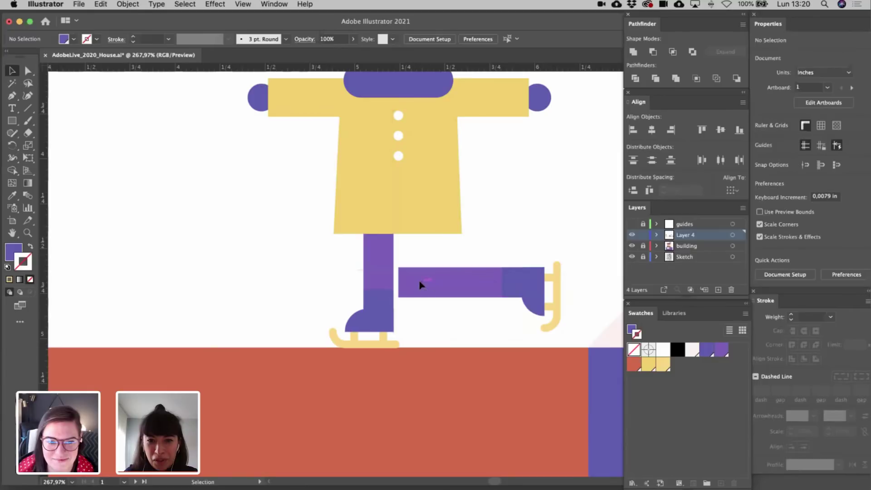
- Shorten the horizontal leg's open end and extend it straight upward with the Pen tool by about 0.35 in
key(a)
drag(402, 285, 434, 288)
key(p)
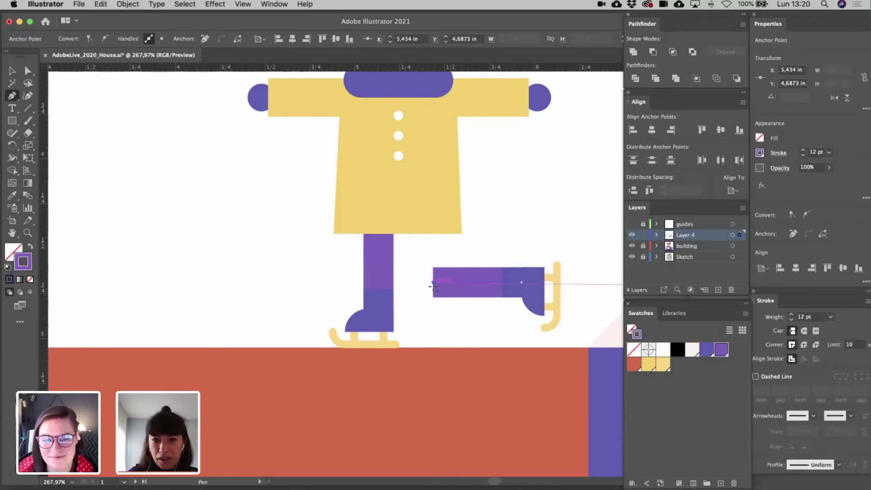
click(433, 282)
drag(434, 219, 439, 219)
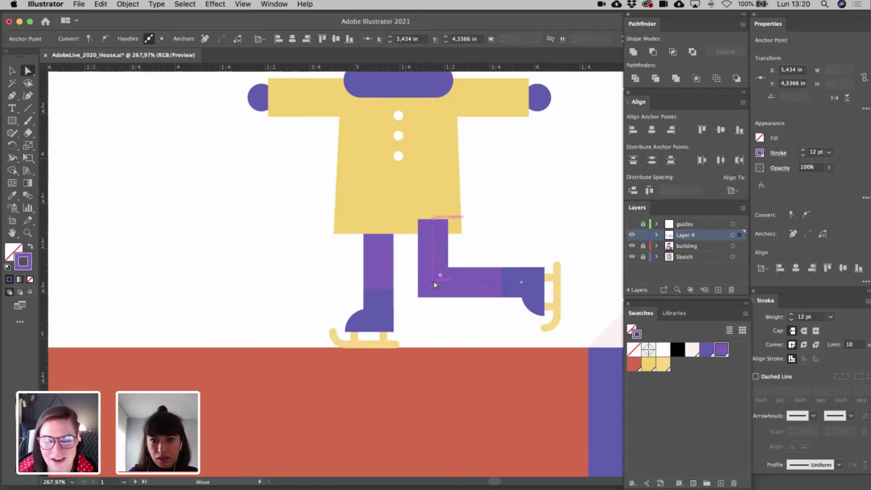
- Shift the bent leg's vertical segment toward the boot to shorten the lower leg
super+click(434, 281)
key(Right)
key(Right)
key(Right)
key(Right)
key(Right)
key(Right)
key(Right)
key(Right)
key(Right)
key(Right)
key(Right)
key(Right)
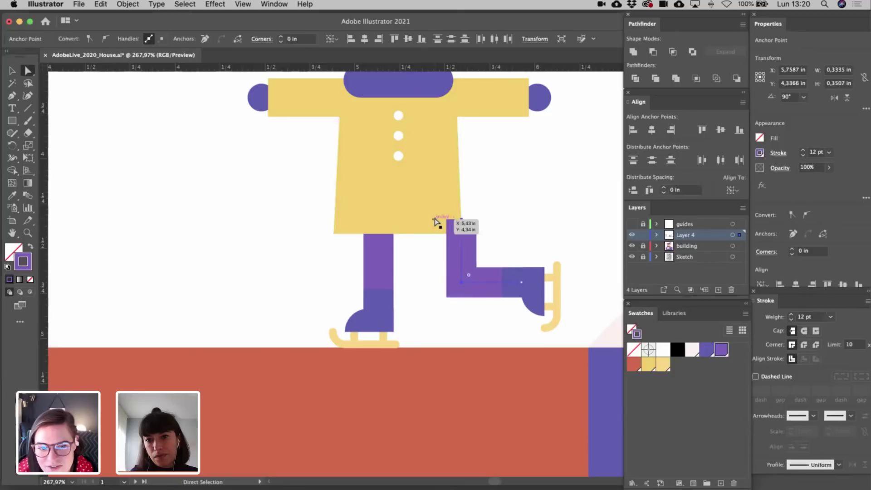
- Round the bent leg's knee corner to a radius of about 0.16 in
click(459, 282)
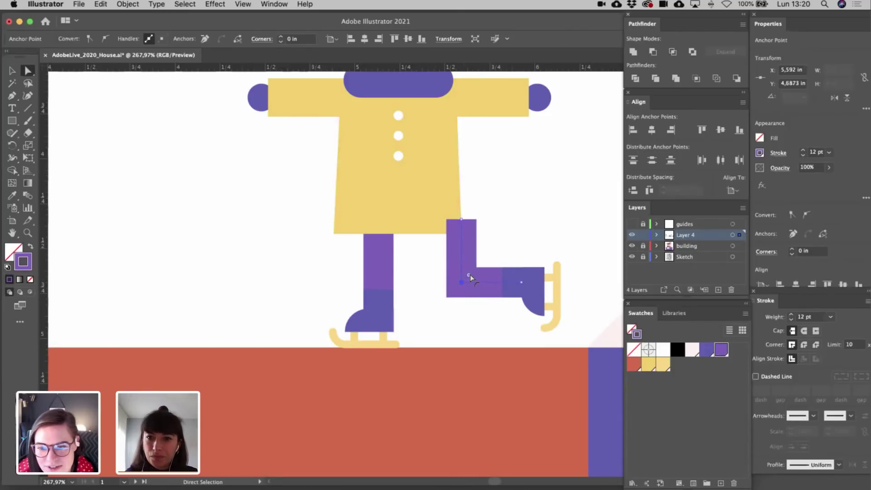
drag(469, 275, 491, 253)
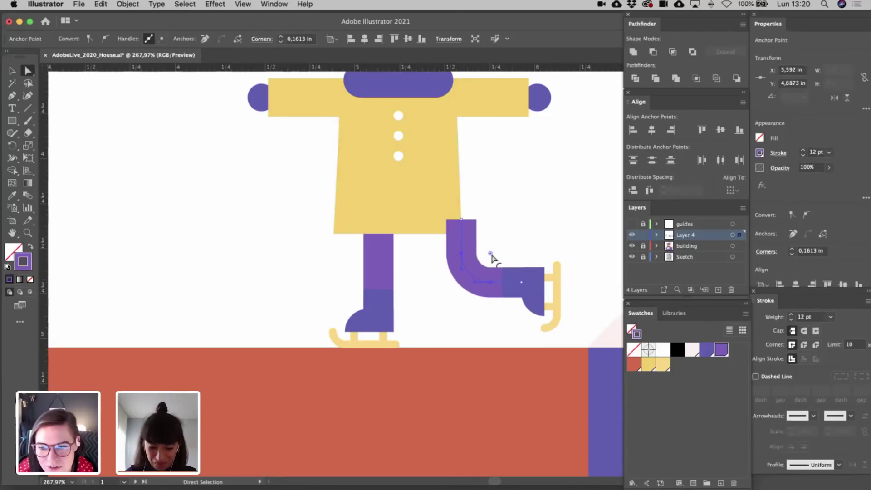
key(v)
click(567, 260)
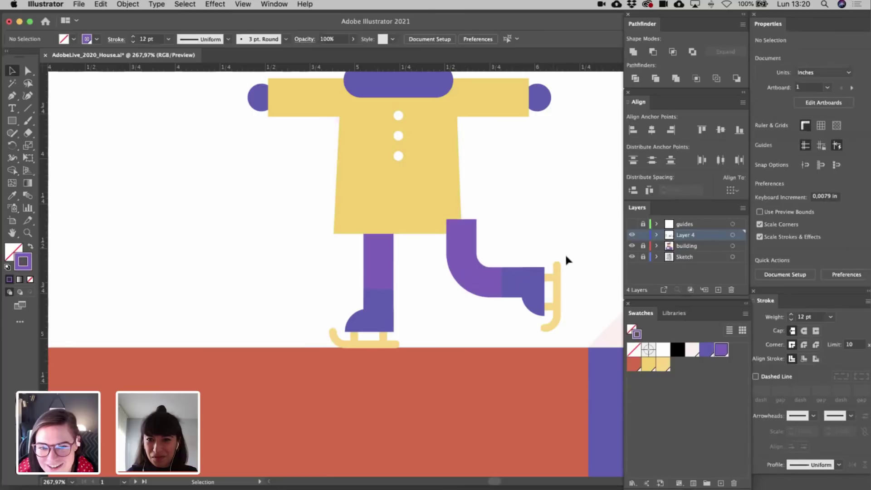
- Move the whole bent leg under the coat, beside the standing leg, with its top overlapping the coat hem
click(480, 324)
key(Left)
key(Left)
key(Left)
key(Left)
key(Left)
key(Left)
key(Left)
key(Left)
key(Left)
key(Left)
key(Left)
key(Left)
key(Left)
key(Left)
key(Left)
key(Left)
key(Left)
key(Left)
key(Left)
key(Left)
key(Left)
key(Left)
key(Left)
key(Left)
key(Left)
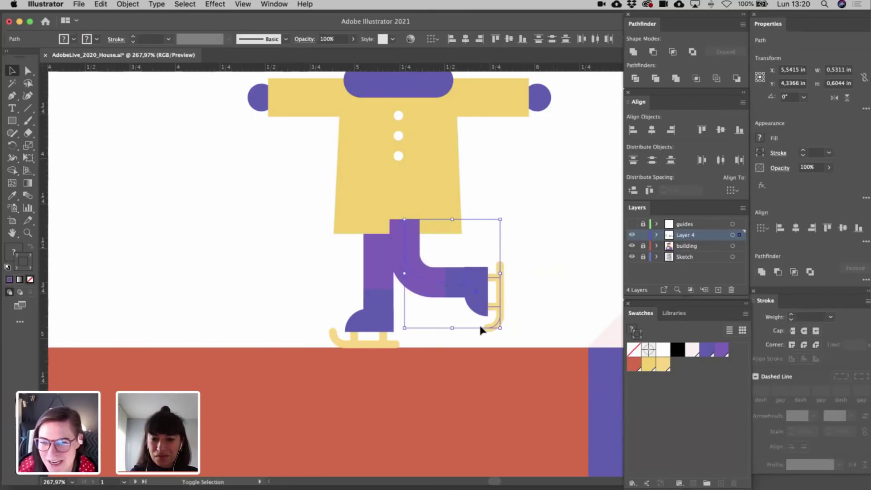
key(Right)
key(Right)
key(Right)
key(Right)
key(Right)
key(Right)
key(Right)
key(Right)
key(Up)
key(Up)
key(Up)
key(Up)
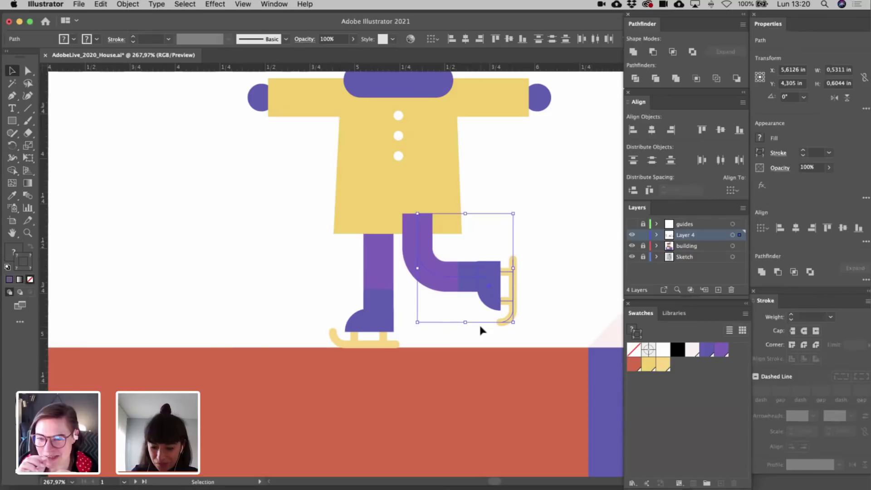
- Send the bent leg behind the coat and move it slightly up and to the right
key(super+shift+b)
key(super+shift+bracketleft)
key(super+shift+b)
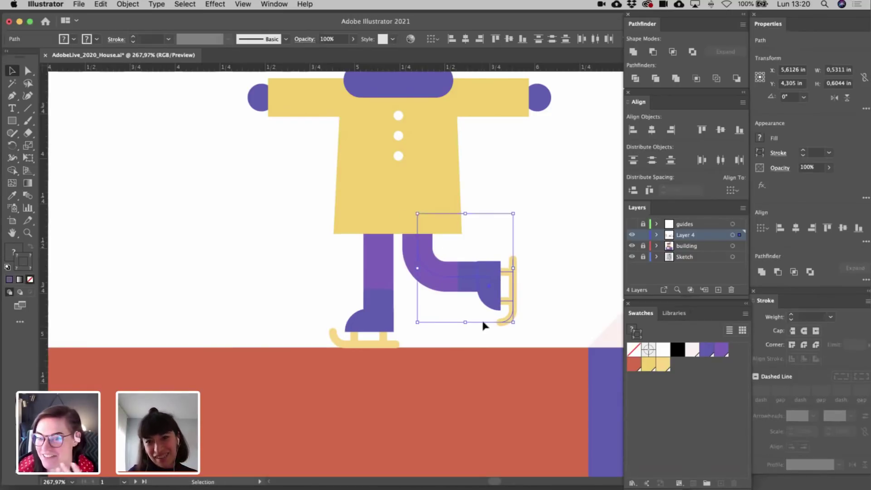
drag(495, 308, 498, 303)
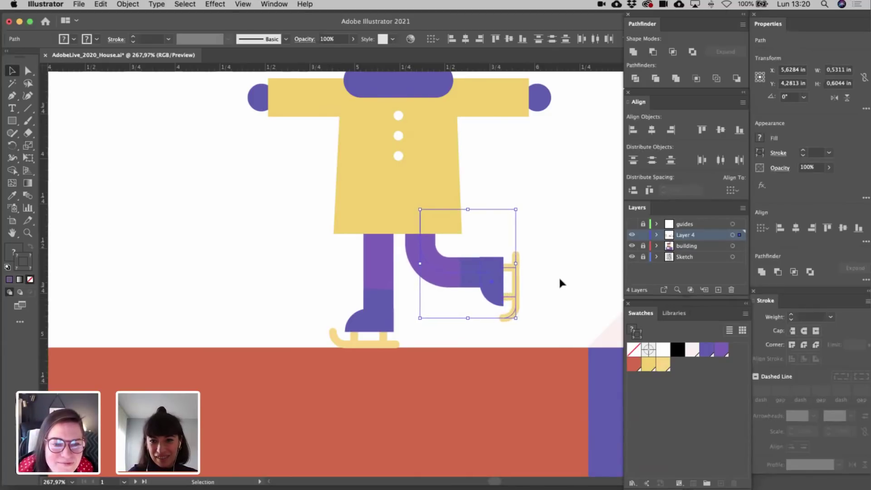
key(super+shift+a)
- Draw a strokeless rectangular post about 0.15 × 0.85 in on the red block's upper-left corner and fill it pale pink
key(super+0)
scroll(558, 276, down, 5)
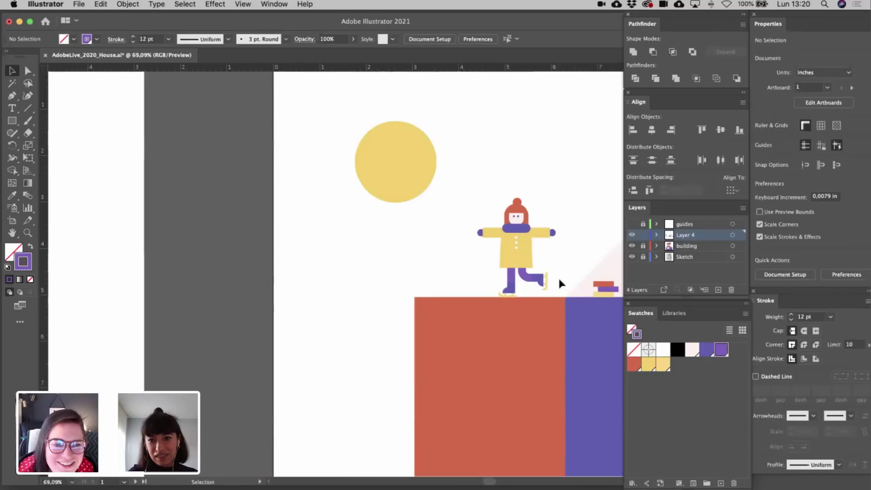
scroll(560, 280, right, 5)
scroll(559, 280, down, 2)
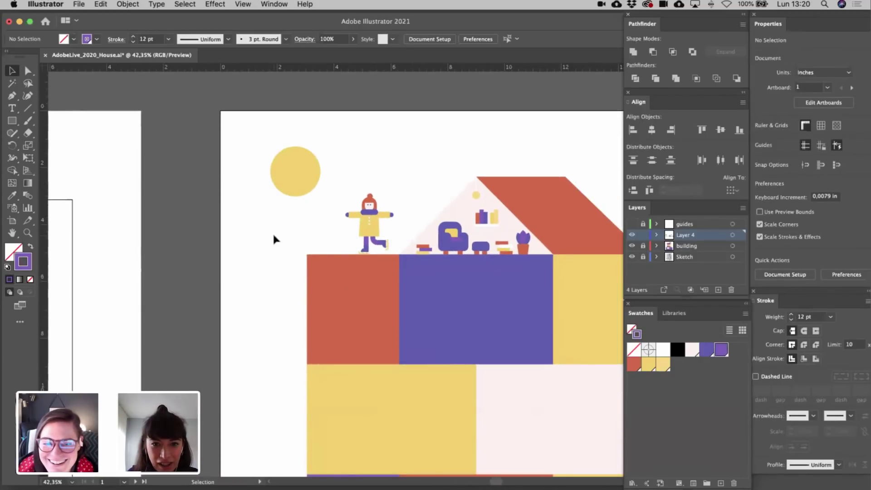
scroll(274, 236, up, 5)
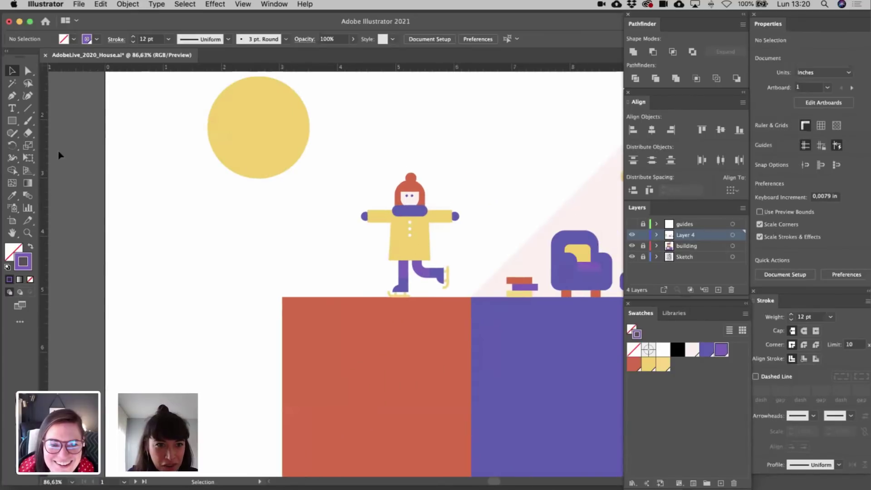
click(12, 121)
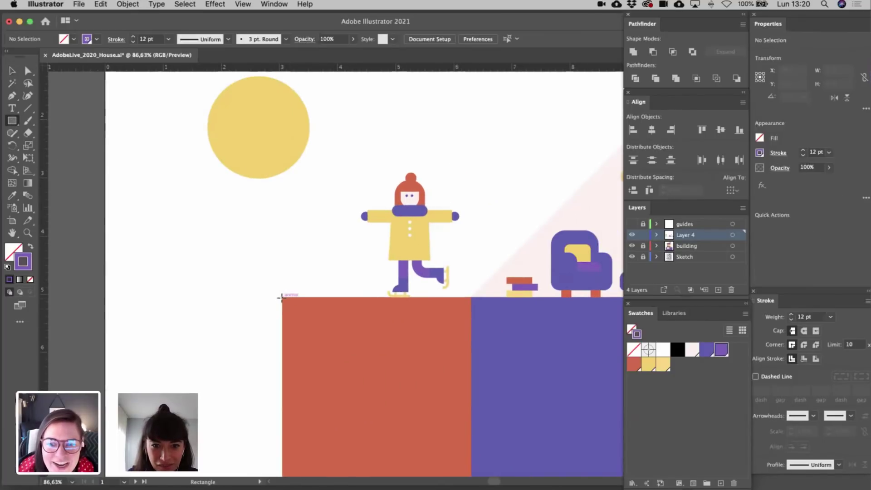
mouse_move(281, 297)
mouse_down()
mouse_move(302, 268)
mouse_move(399, 258)
mouse_up()
key(super+z)
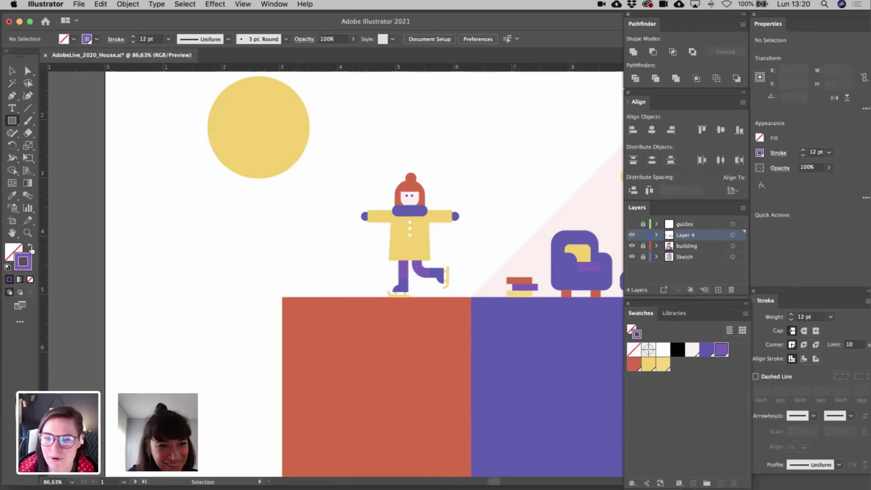
click(31, 249)
click(12, 250)
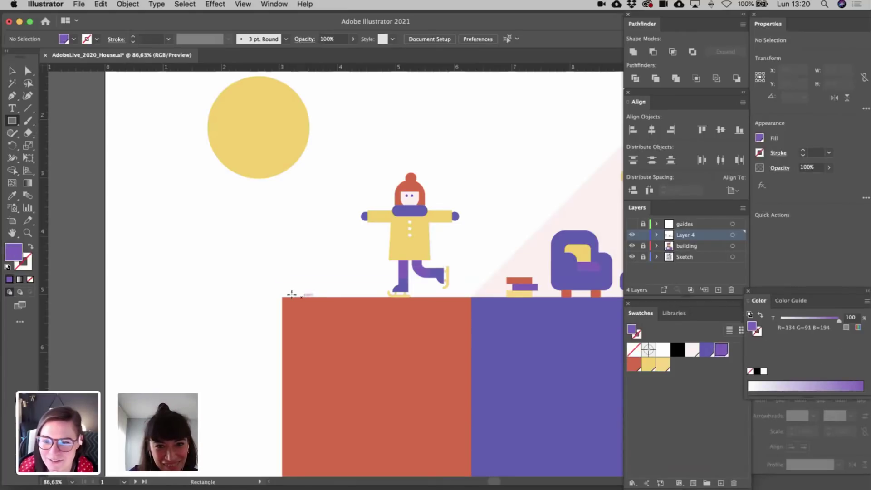
drag(282, 297, 289, 248)
key(v)
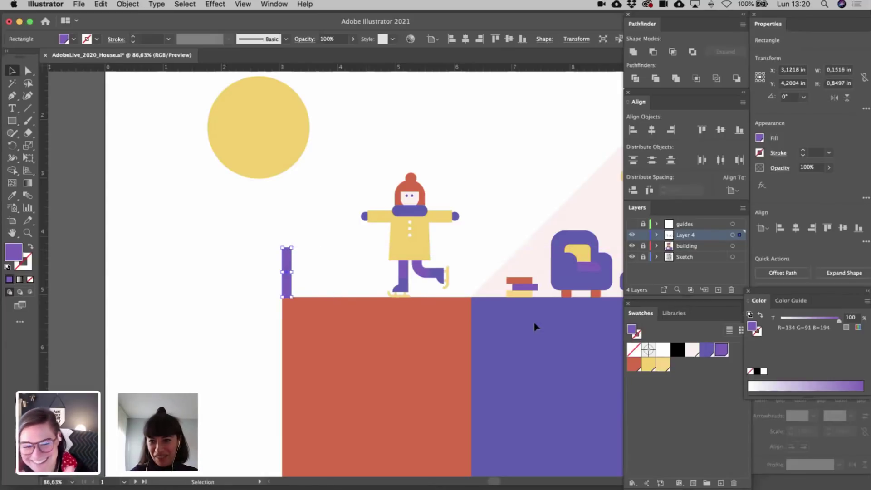
click(692, 350)
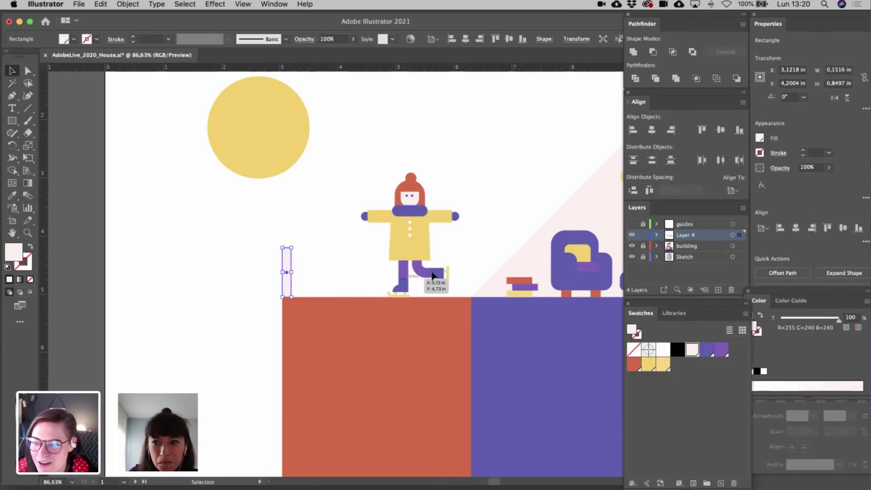
- Align the pale pink post's left edge to the red block, using the block as the key object
click(326, 267)
click(297, 323)
shift+click(285, 279)
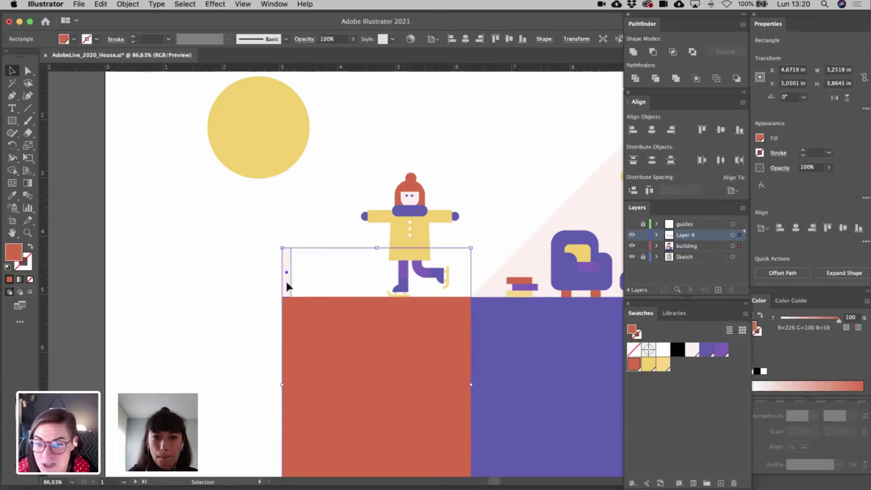
click(313, 326)
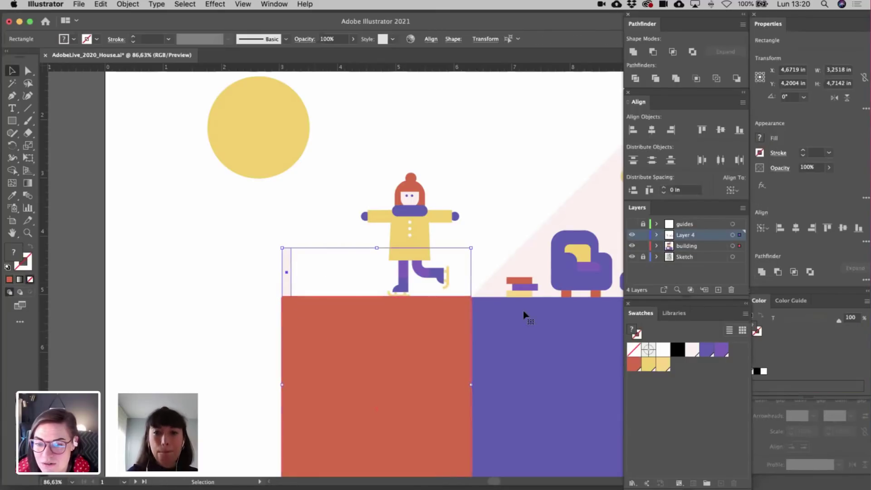
click(783, 227)
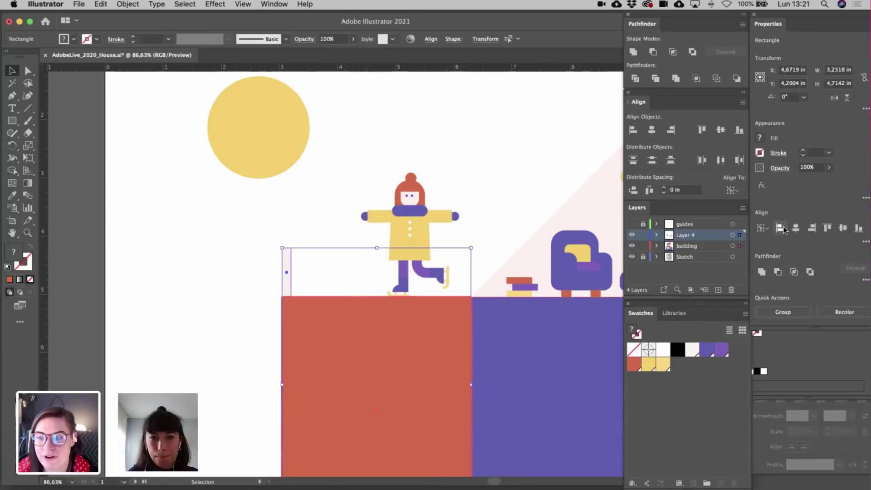
click(356, 277)
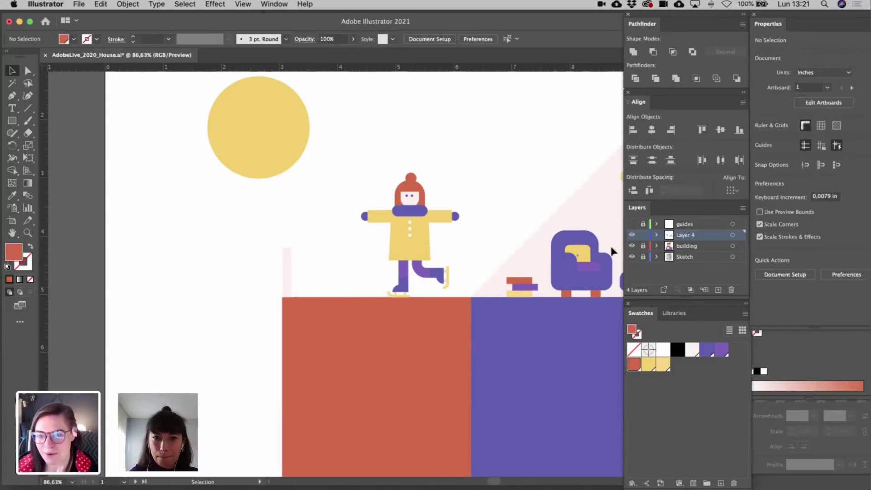
- Copy the post about 0.52 in to the right and repeat the transformation five times along the red block
drag(289, 268, 322, 273)
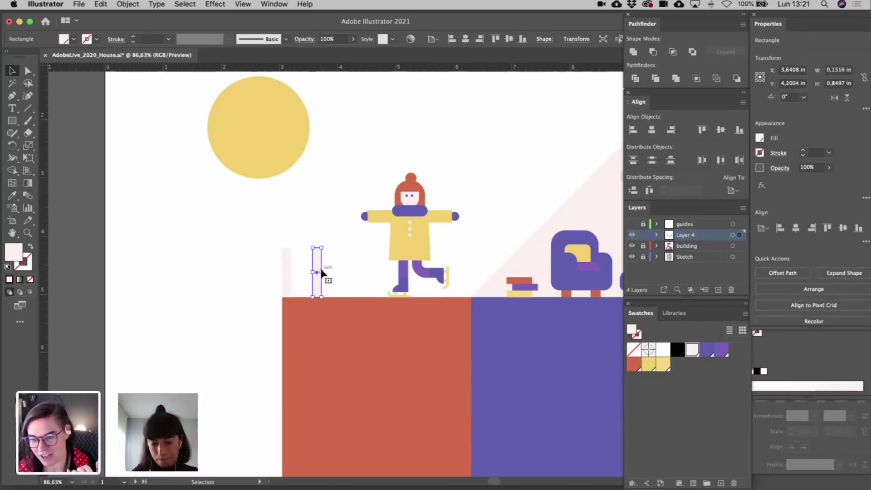
key(super+d)
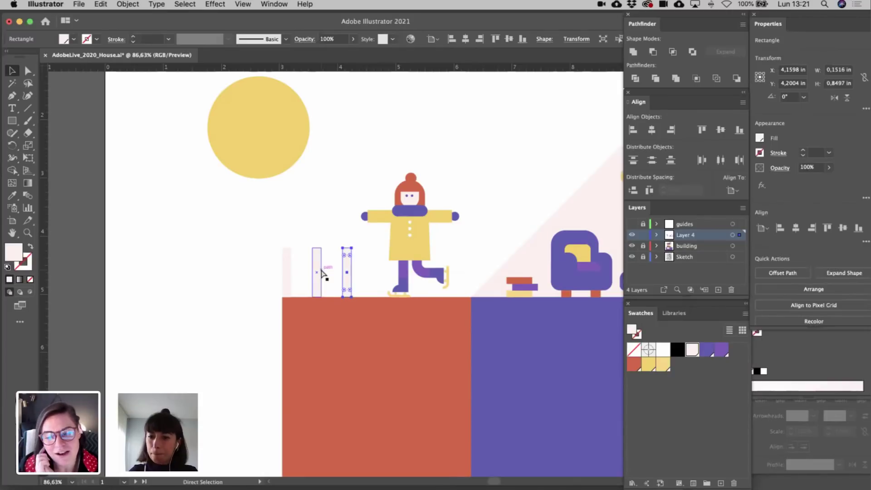
key(super+d)
key(super+d)
key(super+d)
key(super+d)
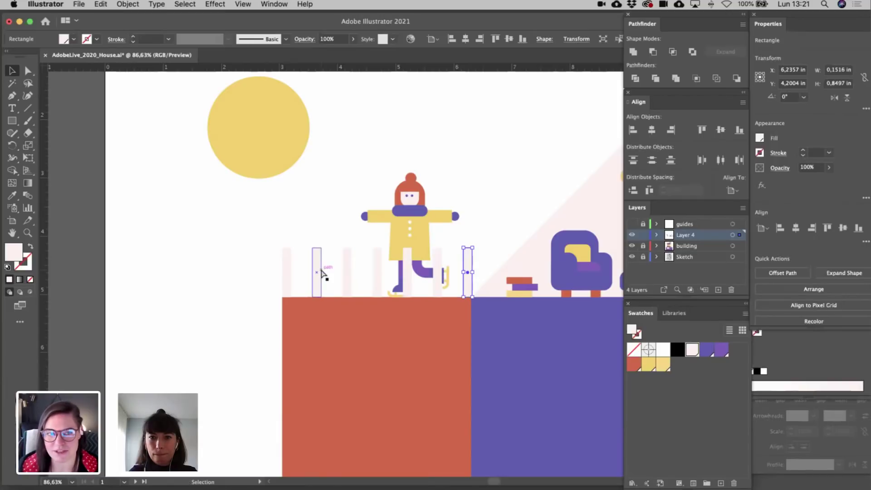
- Undo all the post copies so that only the original post is left
key(super+z)
key(super+z)
key(super+z)
key(super+z)
key(super+z)
key(super+z)
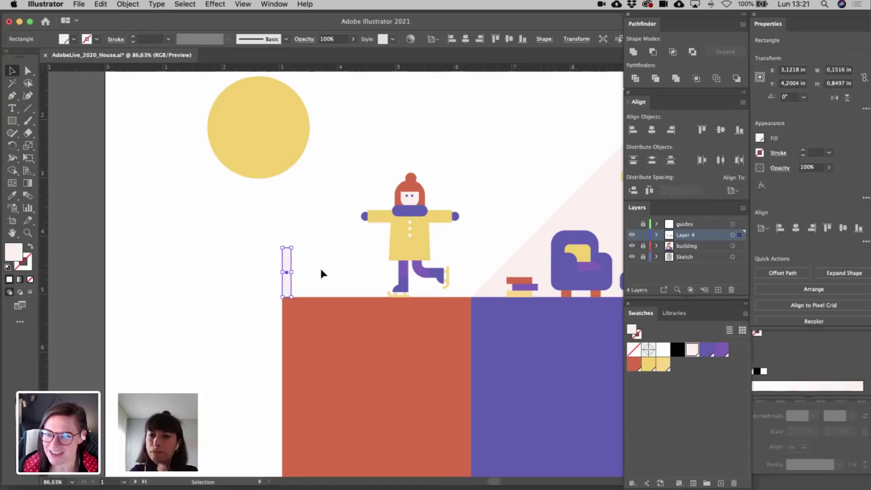
- Narrow the pale pink post to about 0.11 in wide, keeping its outer edge flush with the red block
click(321, 272)
scroll(290, 274, up, 5)
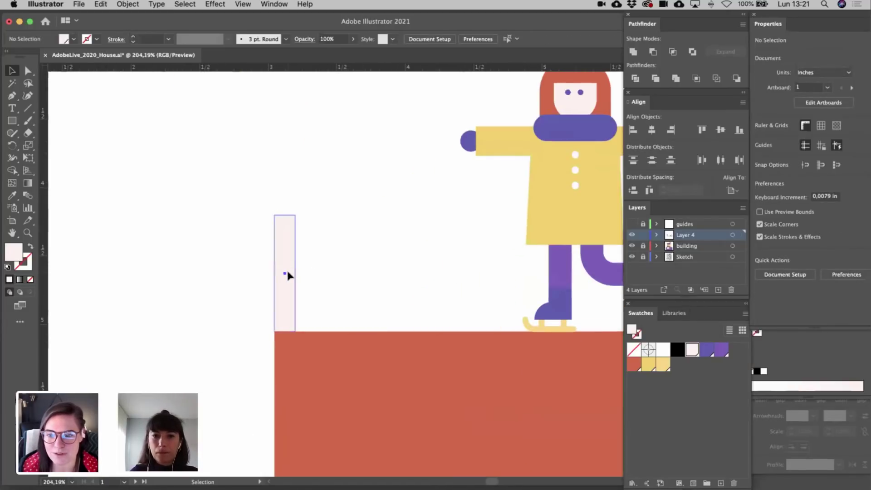
click(288, 275)
drag(295, 273, 289, 273)
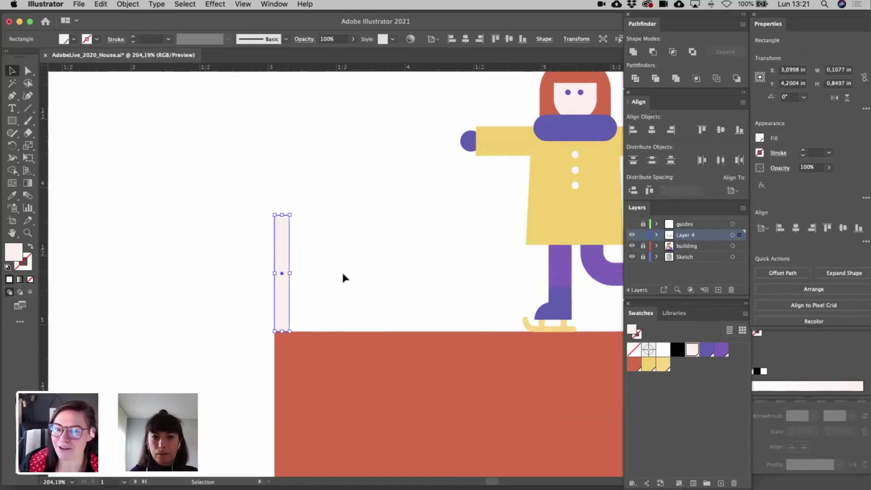
click(343, 278)
scroll(343, 277, down, 4)
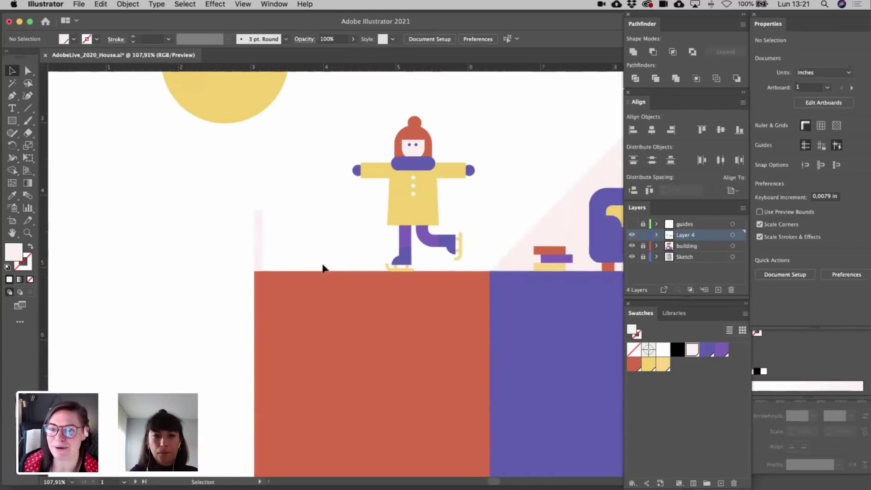
- Copy the narrowed post about 0.64 in to the right and repeat the transformation three times along the red block
drag(261, 250, 308, 264)
key(super+d)
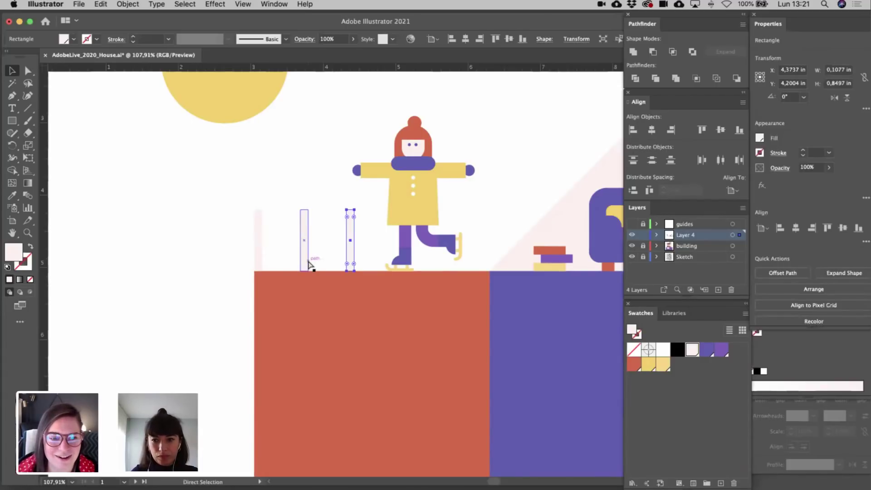
key(super+d)
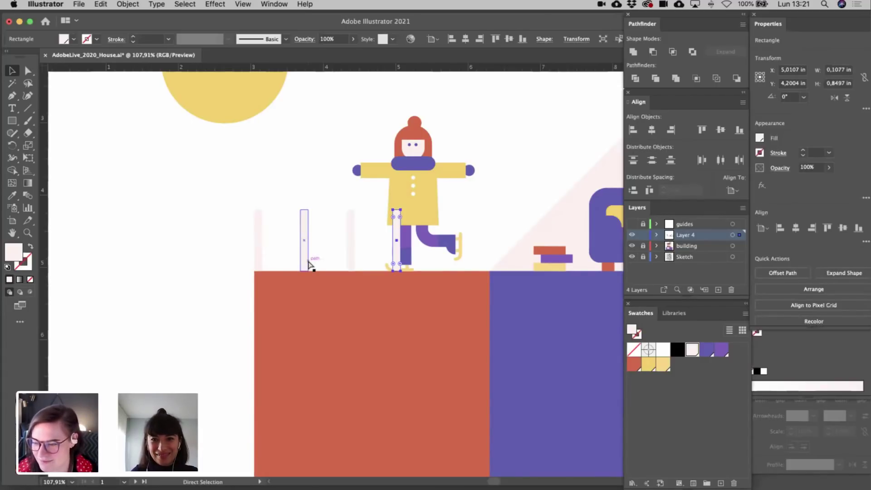
key(super+d)
- Move the last post close to the red block's right end and distribute all five posts with equal horizontal spacing
drag(443, 233, 481, 233)
shift+click(398, 238)
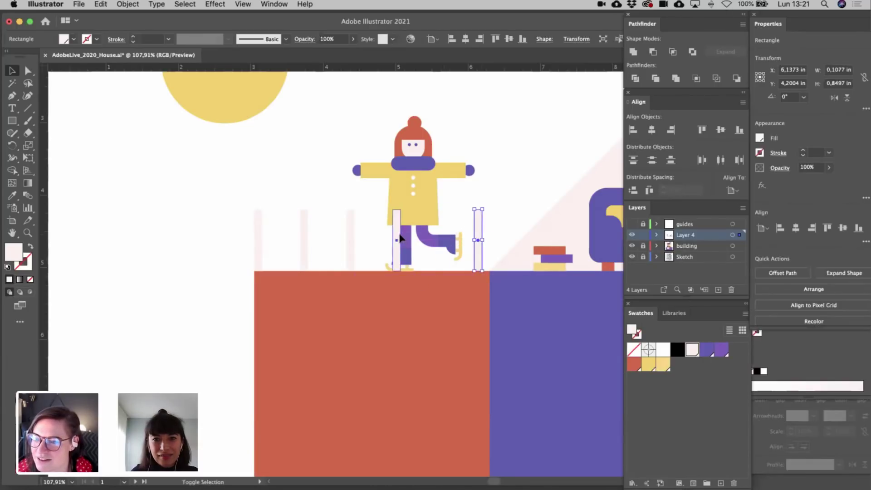
drag(222, 214, 356, 246)
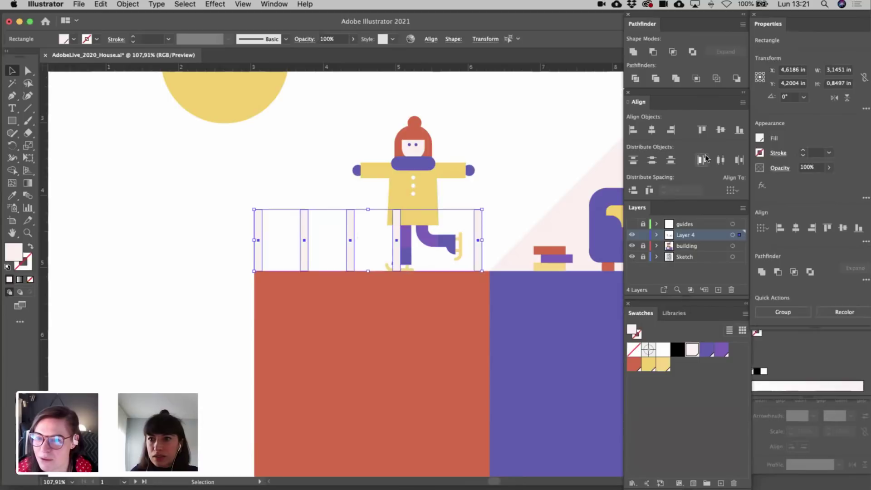
click(650, 190)
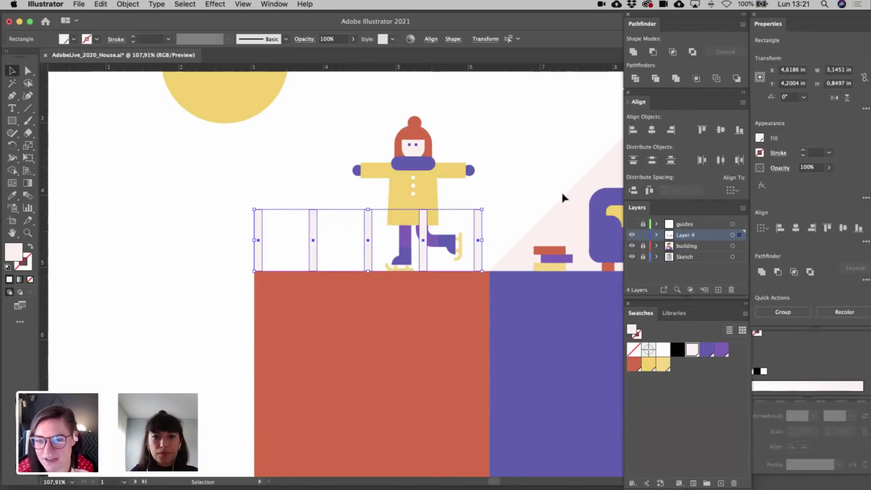
click(492, 231)
- Copy the last post, rotate it 90° as a top rail, and align its left end with the first post as key object
scroll(492, 231, up, 3)
scroll(491, 232, right, 2)
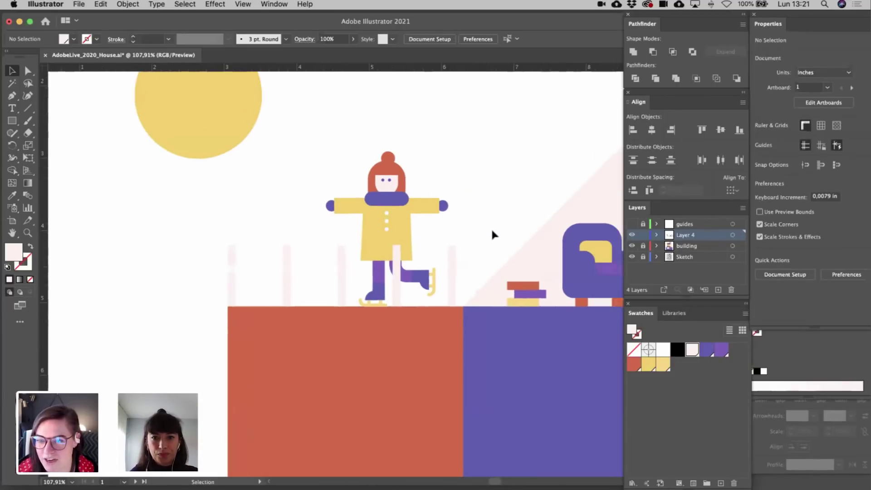
drag(444, 272, 472, 211)
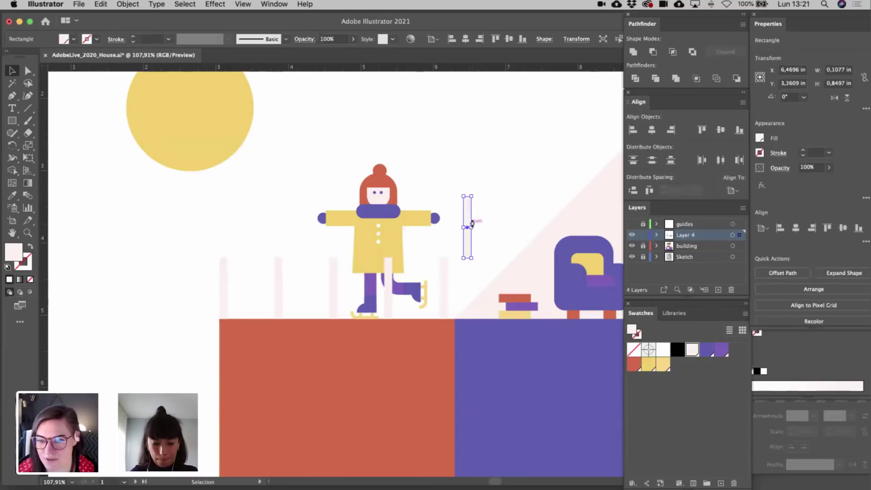
drag(474, 259, 265, 258)
shift+click(224, 286)
shift+click(224, 286)
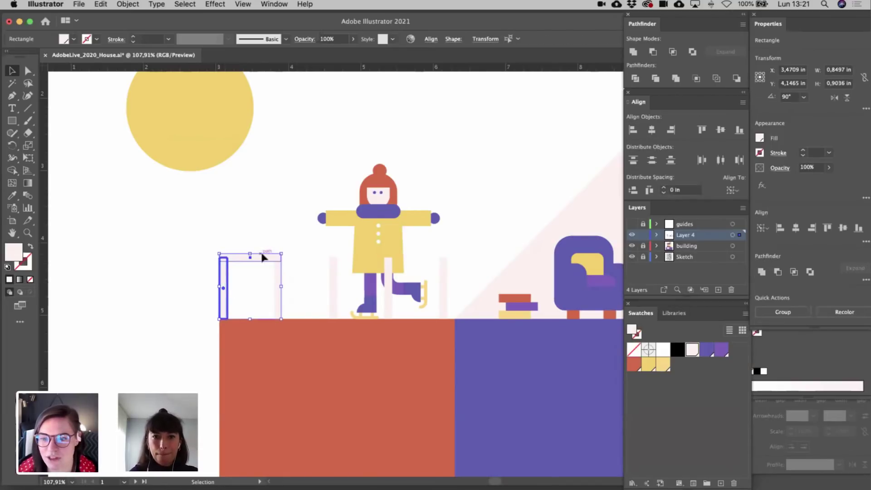
- Stretch the horizontal rail rightward to about 4.18 in long so that it reaches the attic's slanted wall
click(284, 235)
drag(266, 257, 506, 275)
key(super+z)
key(super+z)
- Shorten all five fence posts from their upper ends to about 0.77 in tall
drag(226, 287, 275, 288)
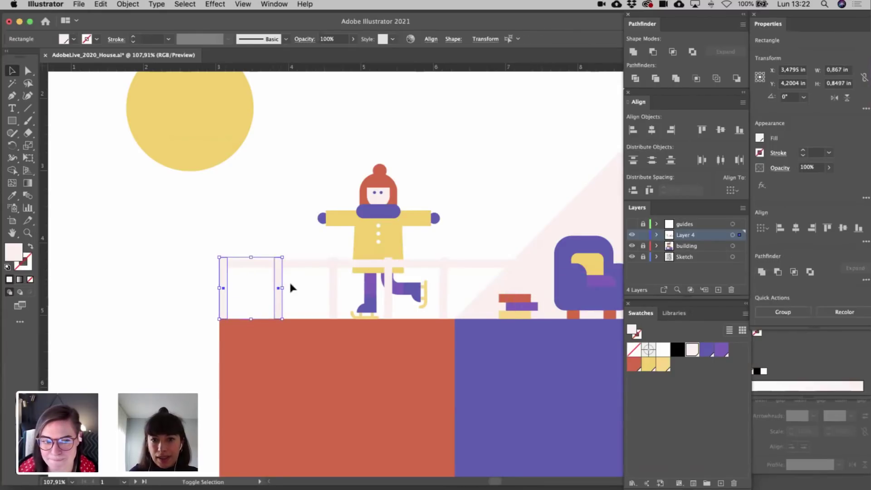
shift+click(333, 291)
shift+click(389, 291)
shift+click(444, 290)
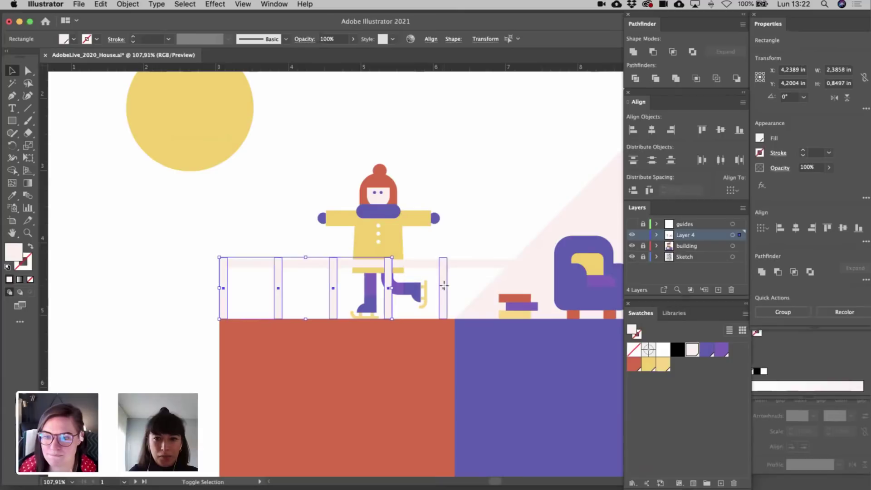
drag(333, 257, 332, 264)
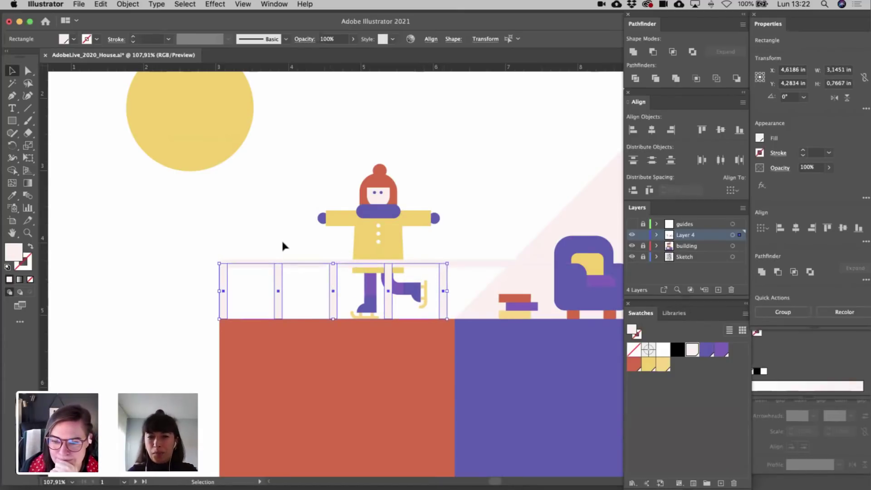
click(282, 244)
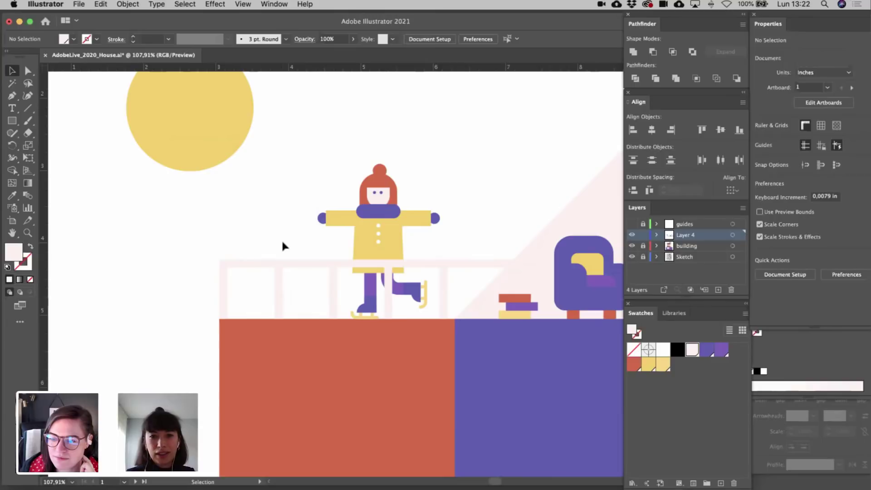
- Raise the horizontal rail slightly and extend the five posts upward to about 0.89 in tall so they meet it
drag(287, 260, 290, 257)
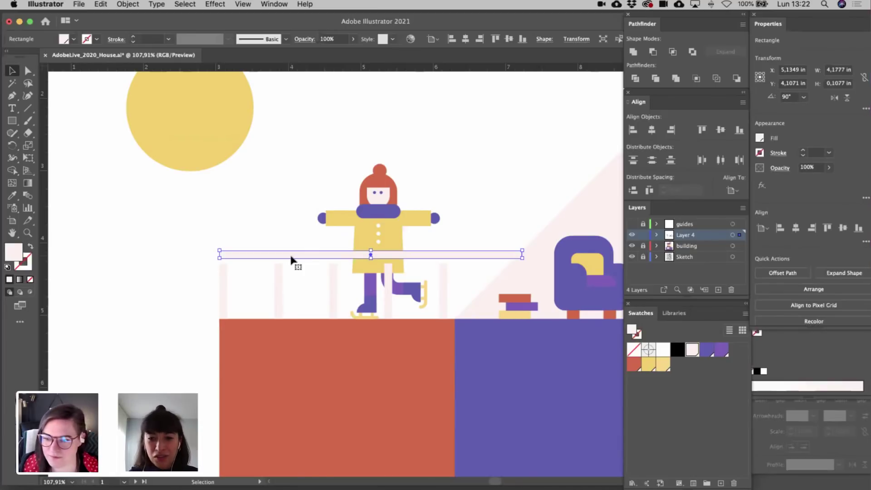
click(224, 286)
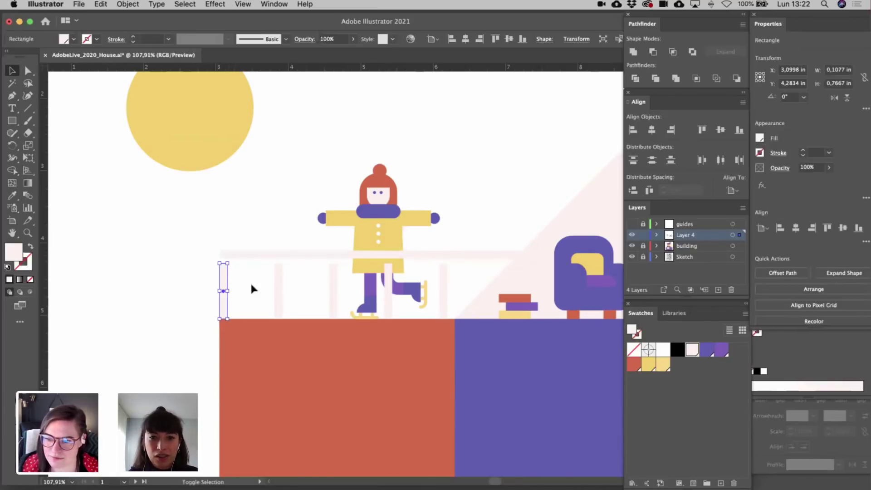
drag(327, 289, 333, 289)
shift+click(389, 294)
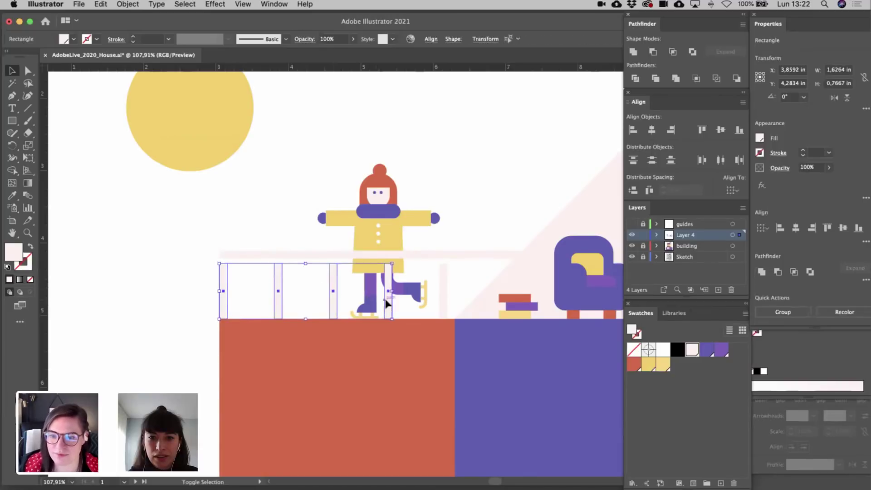
shift+click(443, 294)
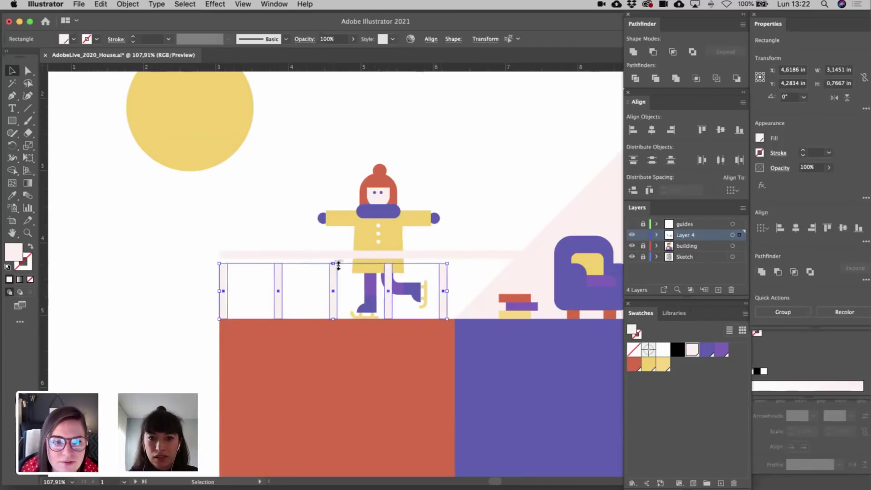
drag(333, 264, 334, 255)
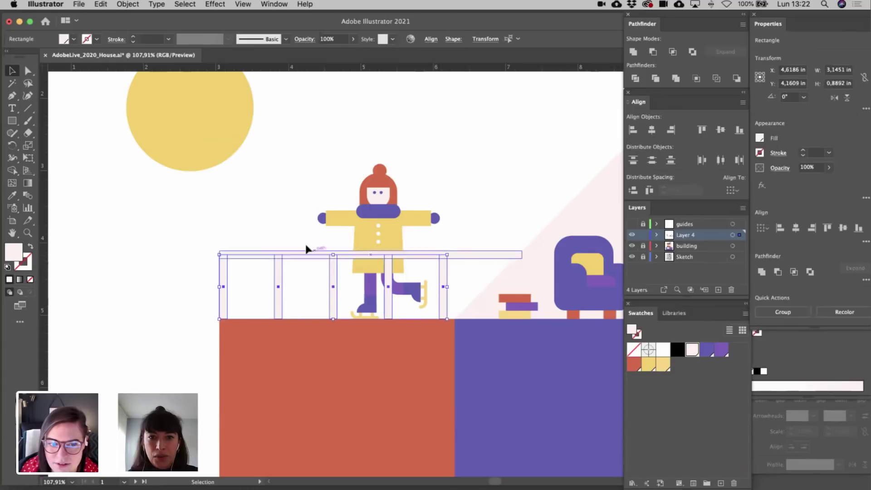
click(281, 236)
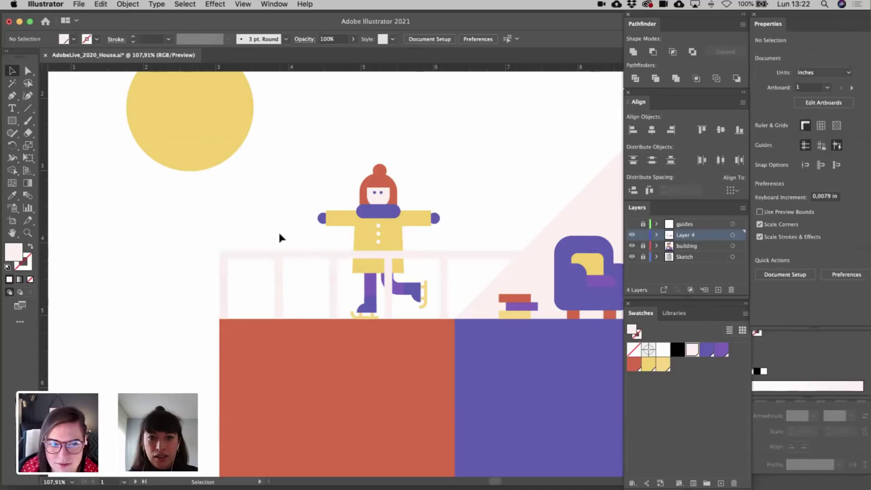
- Select all the skater's parts without the fence and nudge them about 0.11 in to the right
click(391, 307)
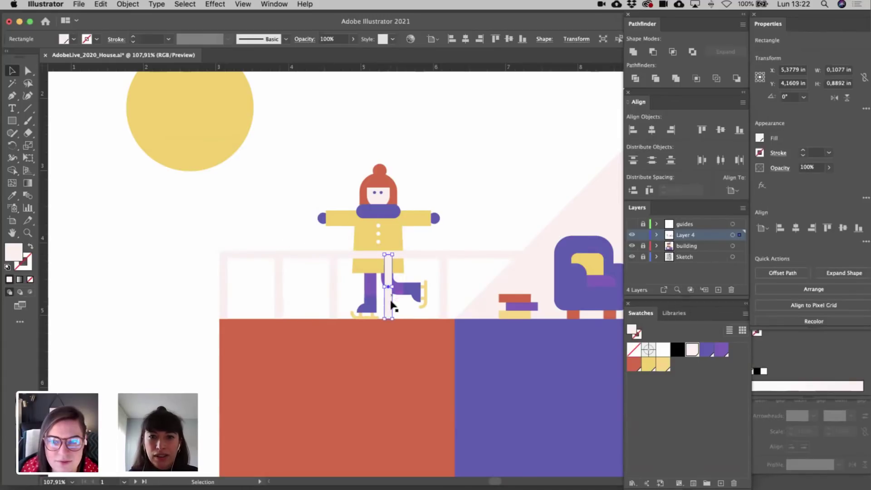
drag(320, 160, 433, 316)
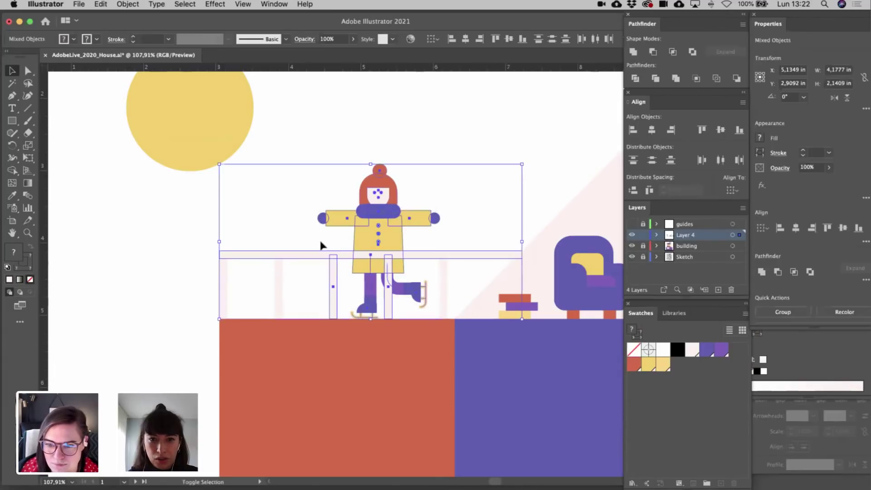
shift+click(328, 254)
shift+click(336, 264)
shift+click(389, 316)
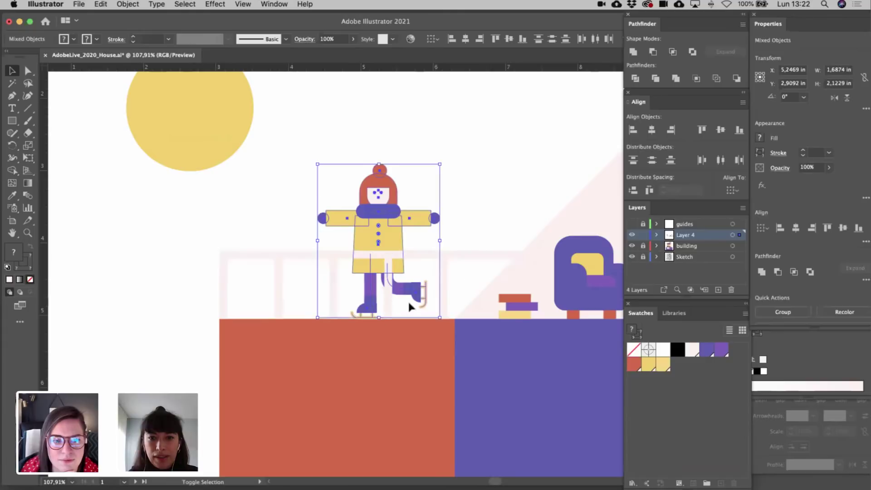
key(Right)
key(Right)
key(Right)
key(Right)
key(Right)
key(Right)
key(Right)
key(Right)
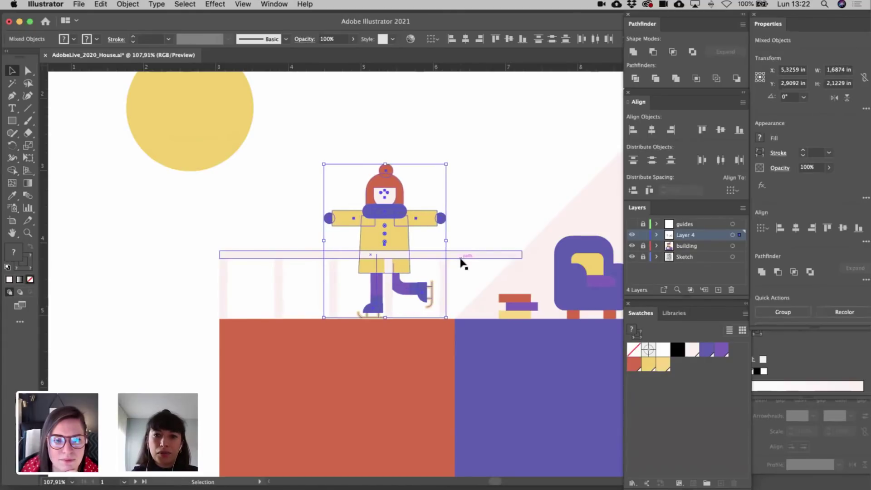
key(Right)
key(Right)
key(Right)
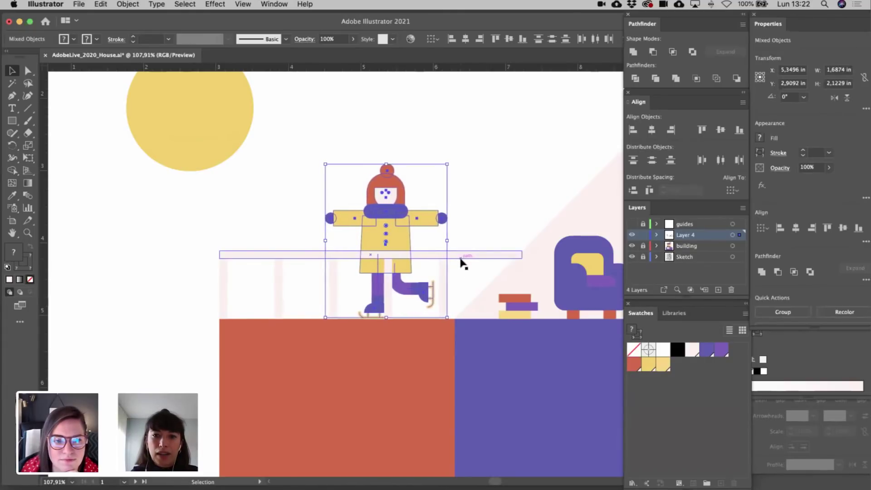
key(super+shift+b)
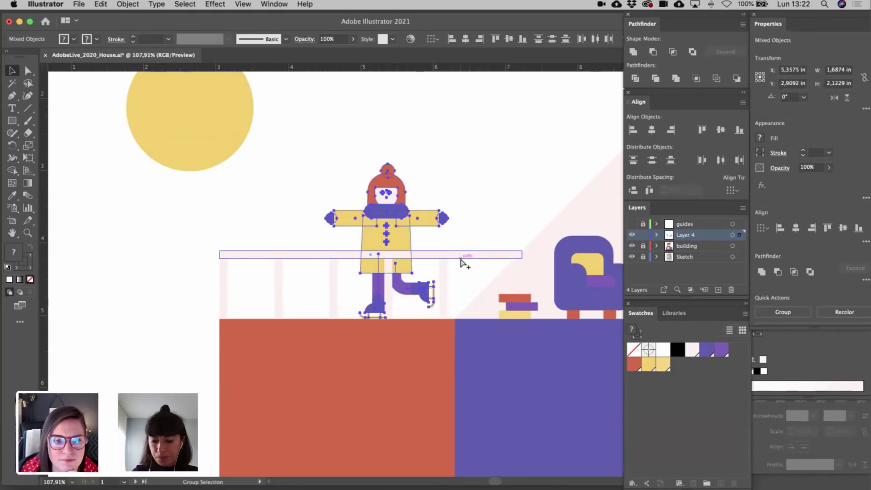
key(Right)
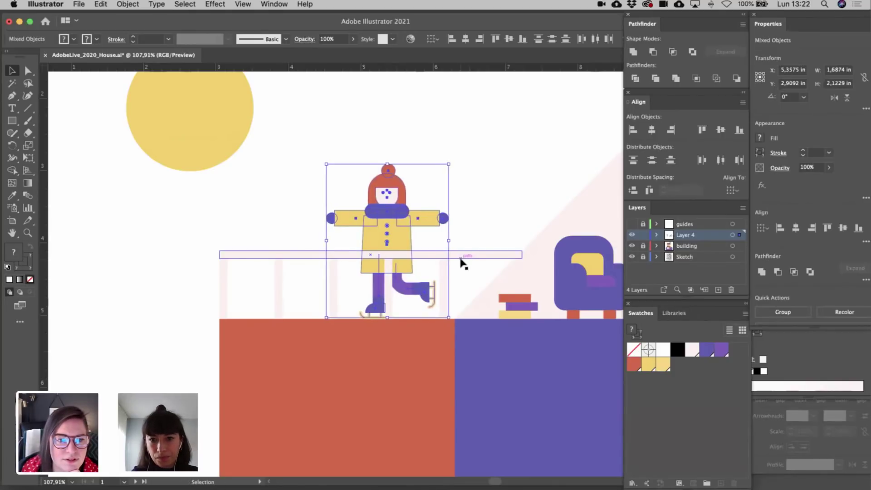
click(477, 216)
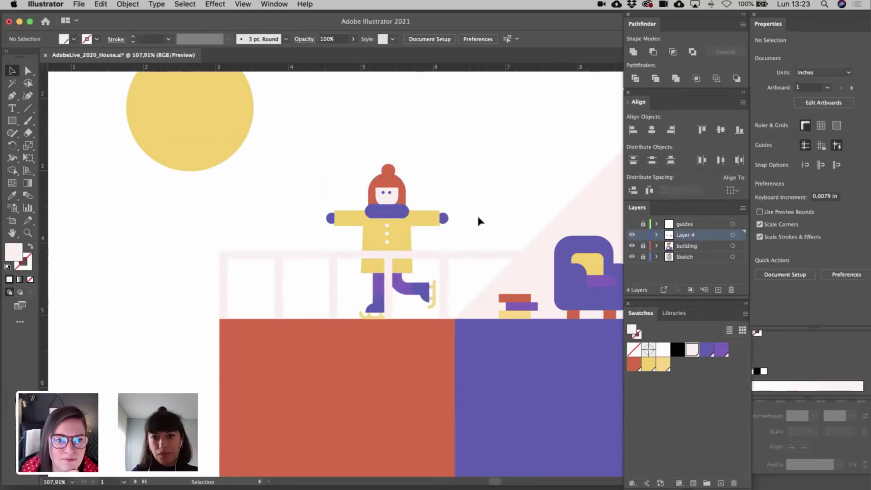
- Shrink the sun on the building layer proportionally to about 1.28 in in diameter and lock that layer again
scroll(478, 214, down, 2)
scroll(463, 232, down, 4)
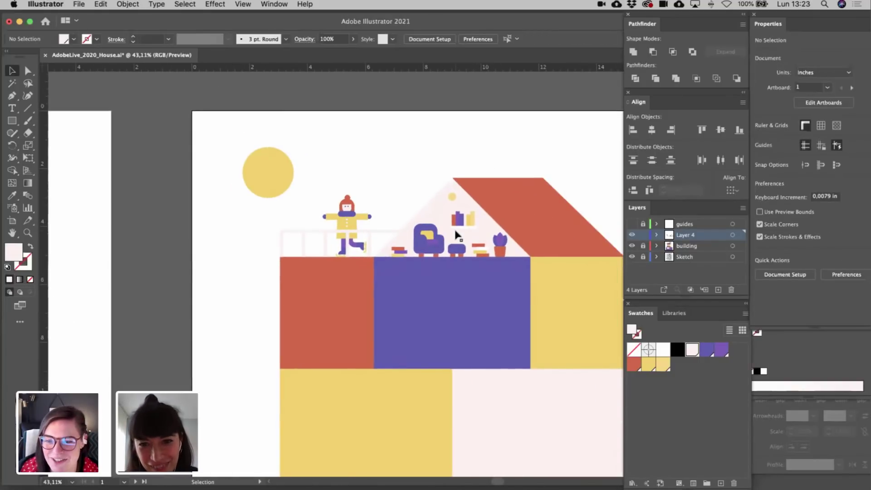
scroll(456, 234, right, 5)
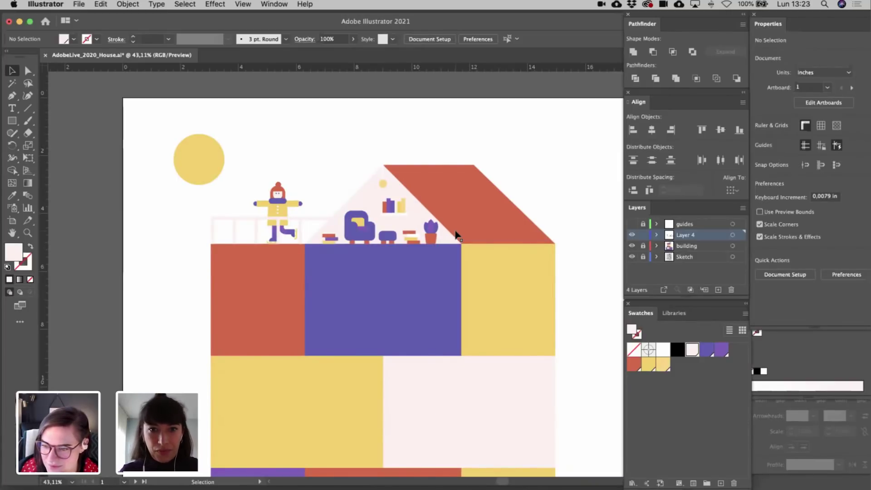
scroll(456, 233, right, 2)
scroll(456, 234, left, 5)
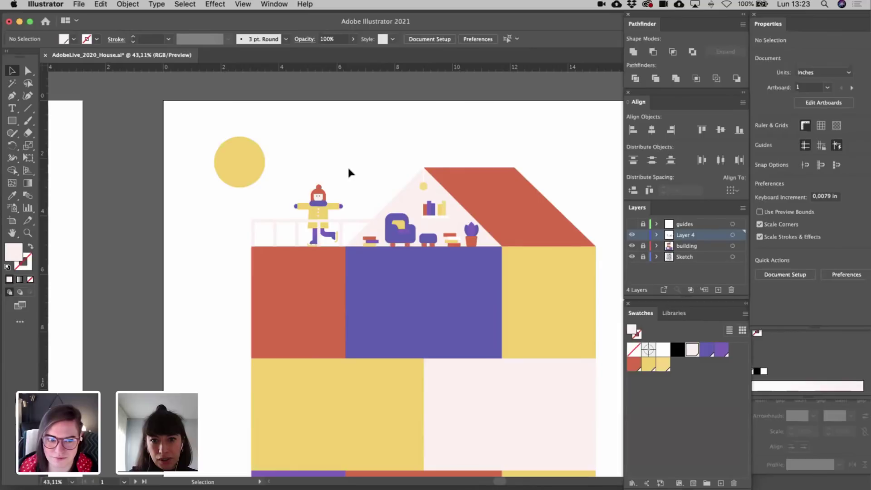
scroll(347, 165, up, 3)
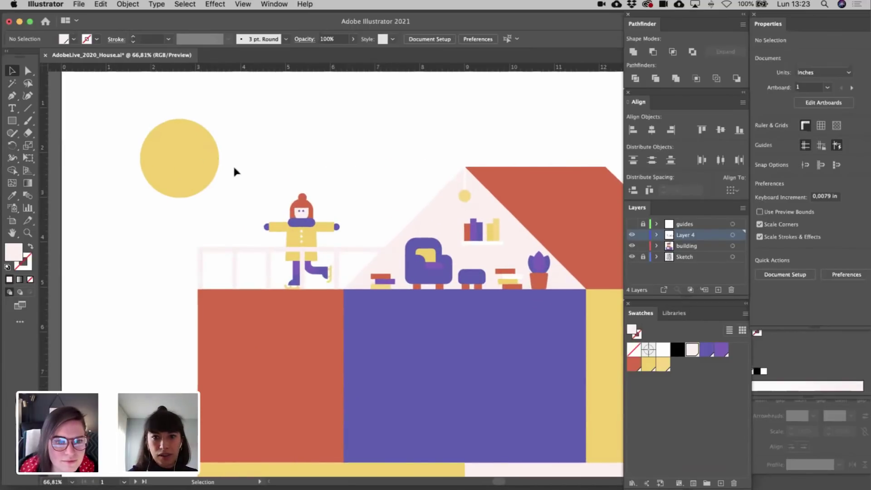
click(200, 167)
drag(180, 198, 180, 176)
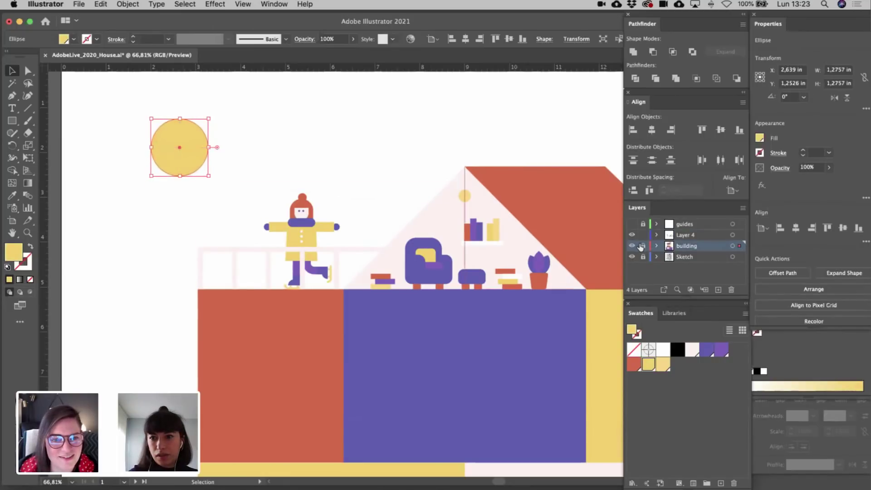
click(643, 245)
scroll(329, 180, down, 5)
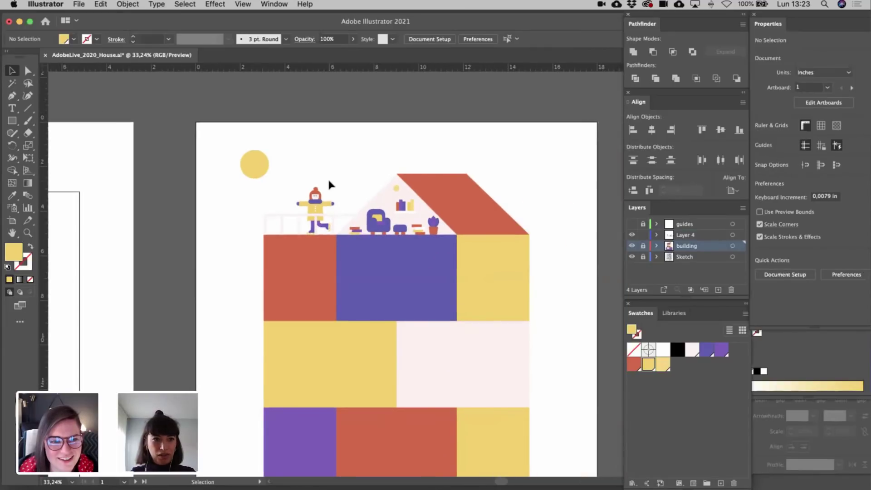
- Draw a yellow rectangle about 0.29 by 0.37 in on Layer 4, standing on the red roof's ridge
scroll(329, 181, right, 3)
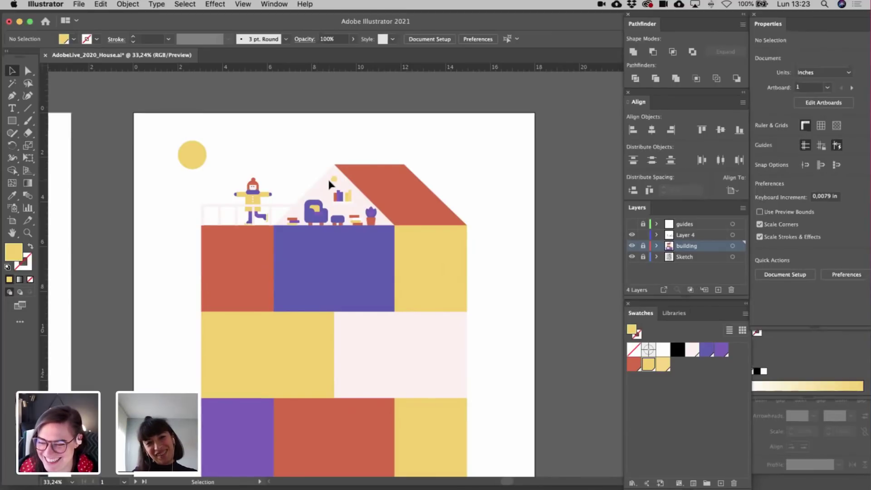
scroll(328, 178, up, 2)
scroll(342, 179, up, 5)
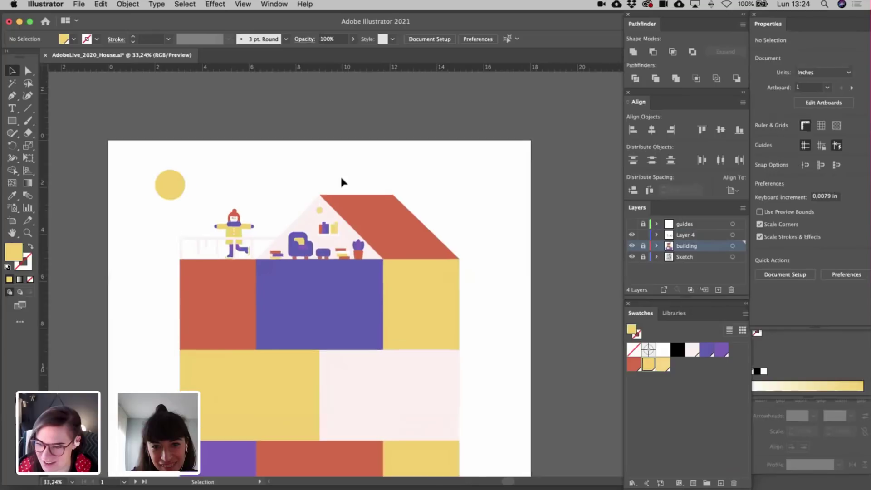
scroll(342, 181, up, 2)
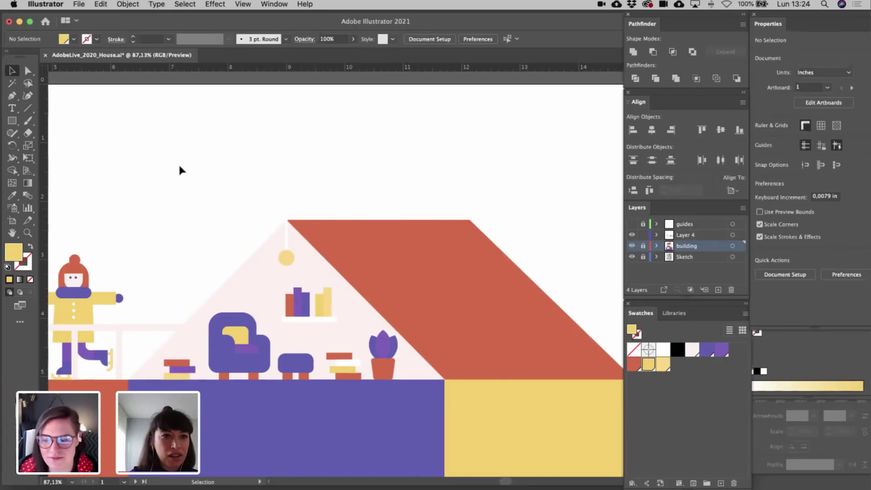
click(12, 121)
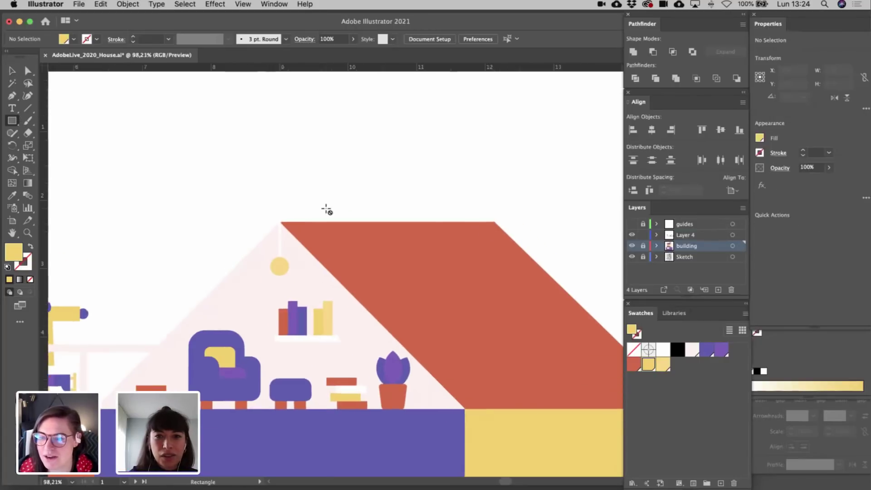
scroll(327, 209, up, 2)
click(707, 236)
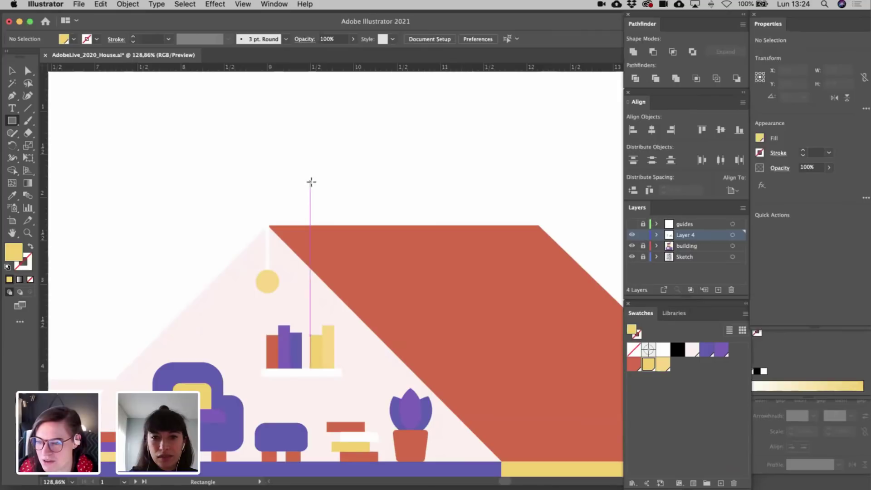
drag(354, 195, 380, 226)
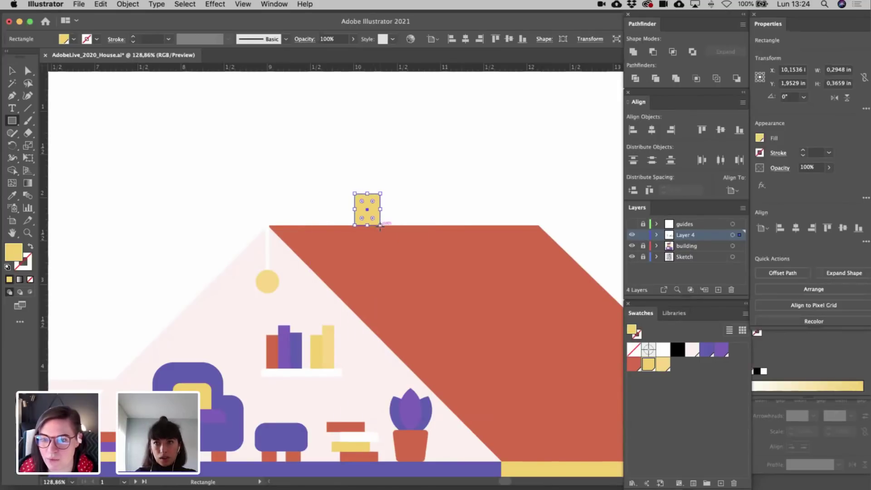
scroll(381, 226, down, 8)
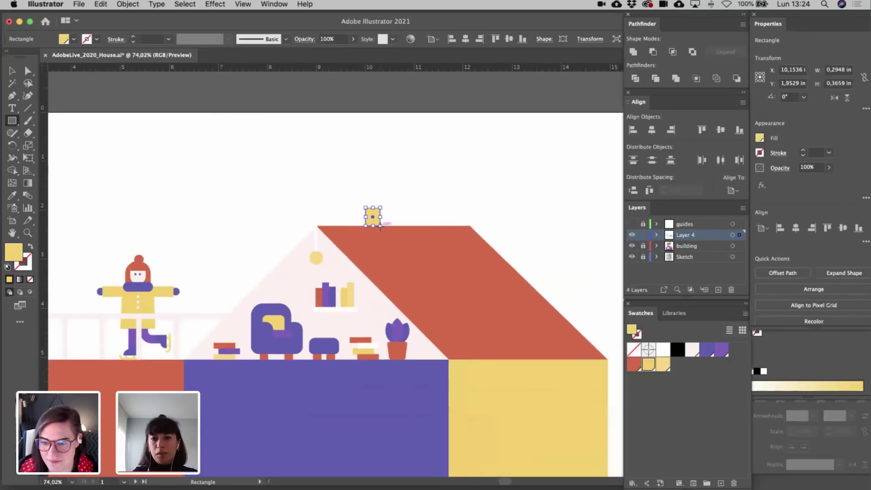
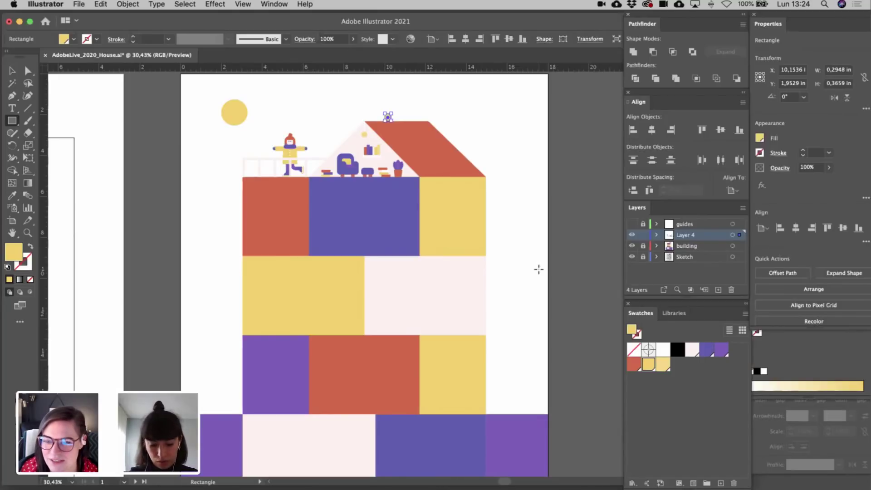
key(v)
click(539, 270)
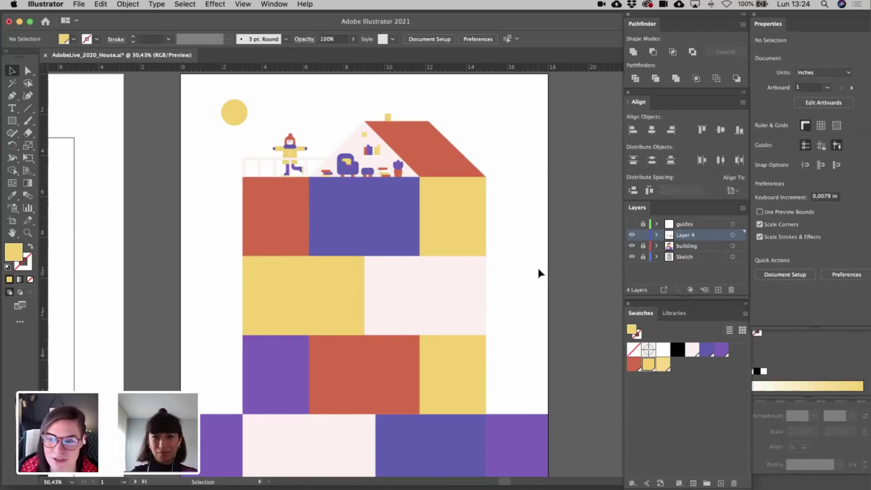
scroll(539, 273, up, 5)
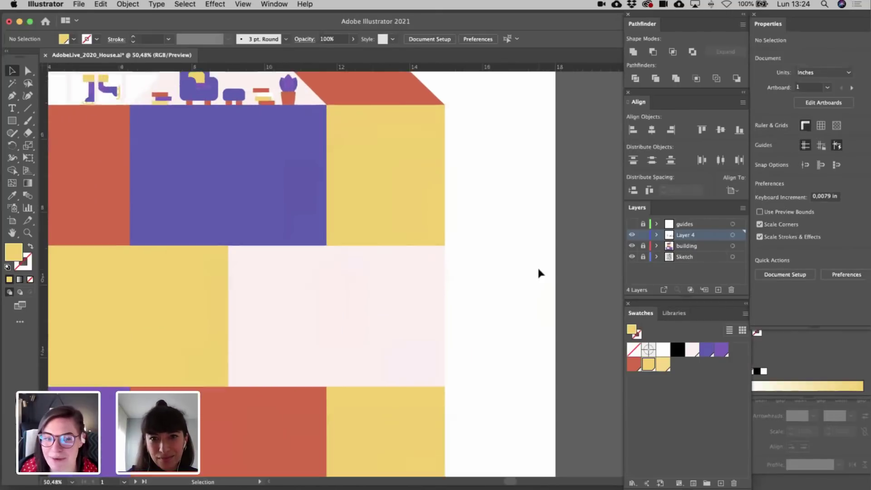
scroll(540, 273, down, 5)
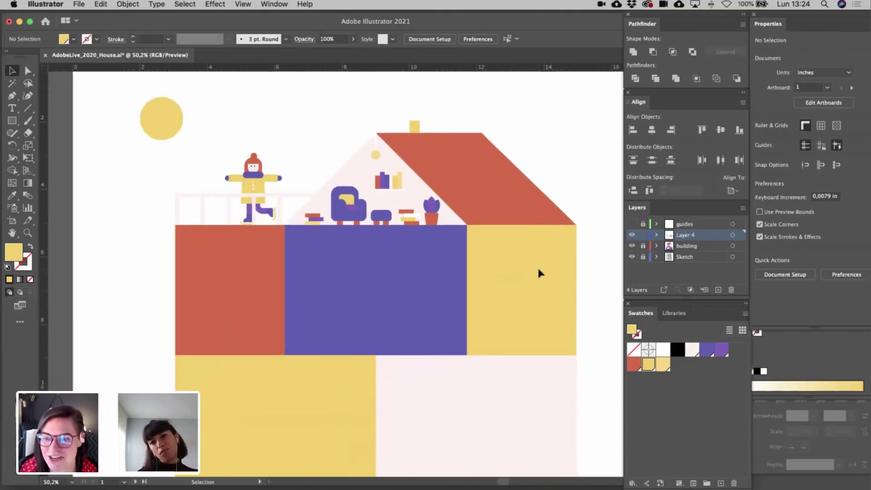
scroll(539, 272, down, 4)
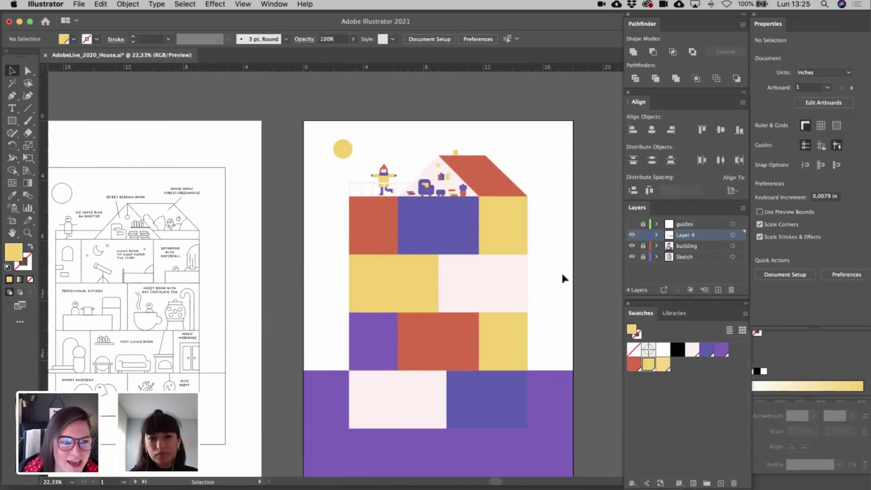
scroll(561, 271, up, 5)
scroll(562, 271, left, 3)
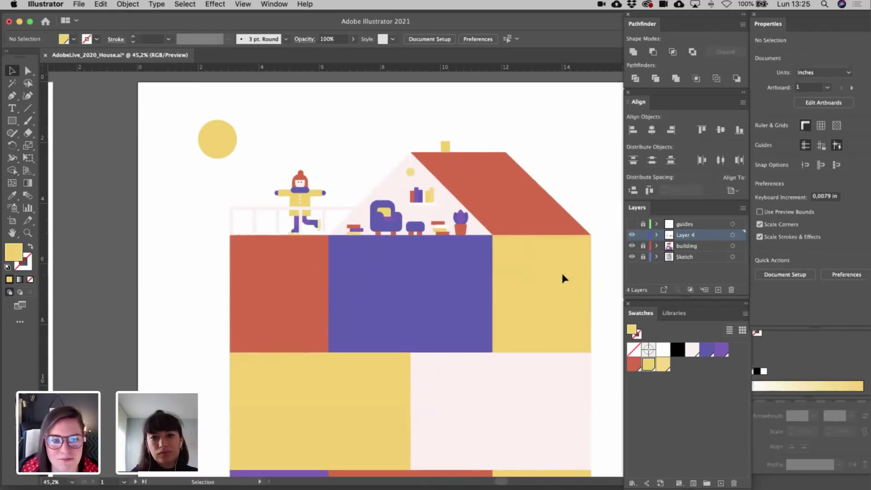
- Widen the small yellow rectangle on the roof ridge to about 0.31 in by extending its left side
scroll(562, 275, up, 5)
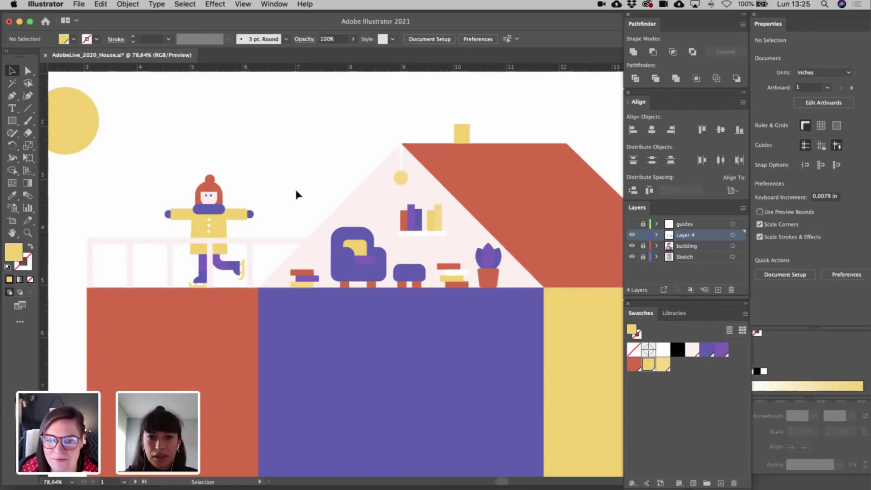
scroll(296, 192, right, 5)
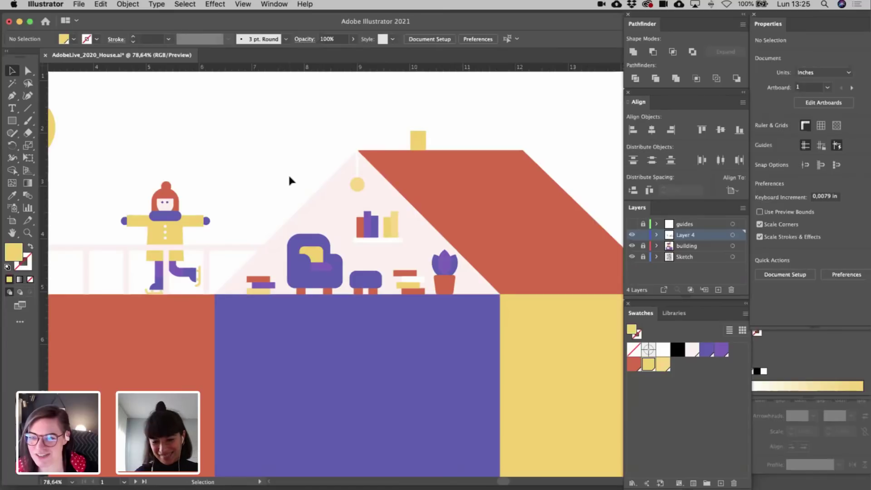
scroll(289, 180, up, 2)
scroll(382, 186, up, 2)
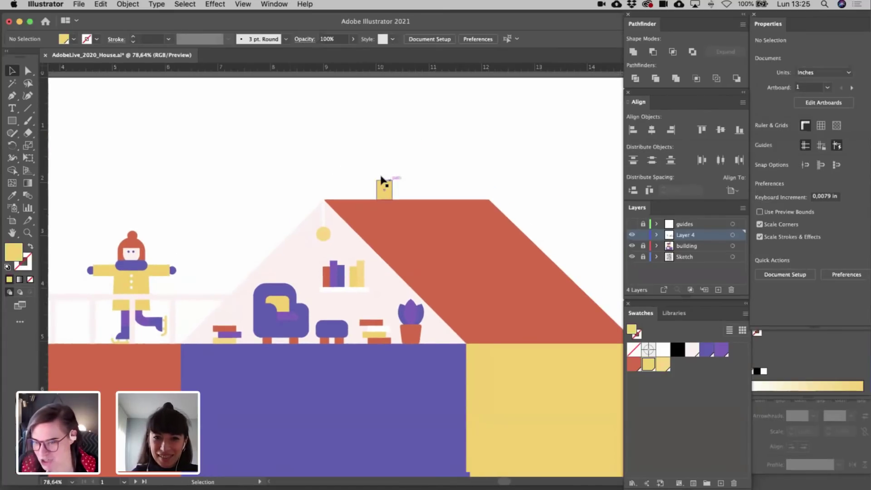
scroll(381, 181, up, 3)
scroll(382, 181, up, 1)
click(373, 196)
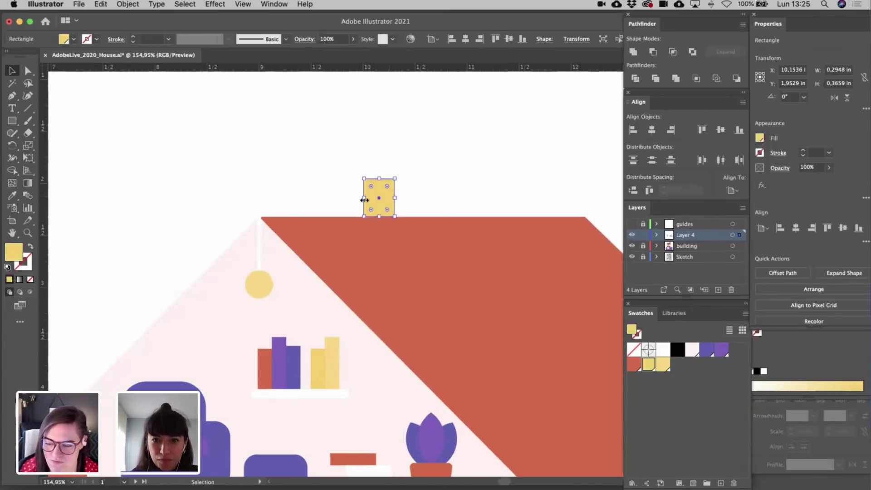
drag(364, 199, 360, 199)
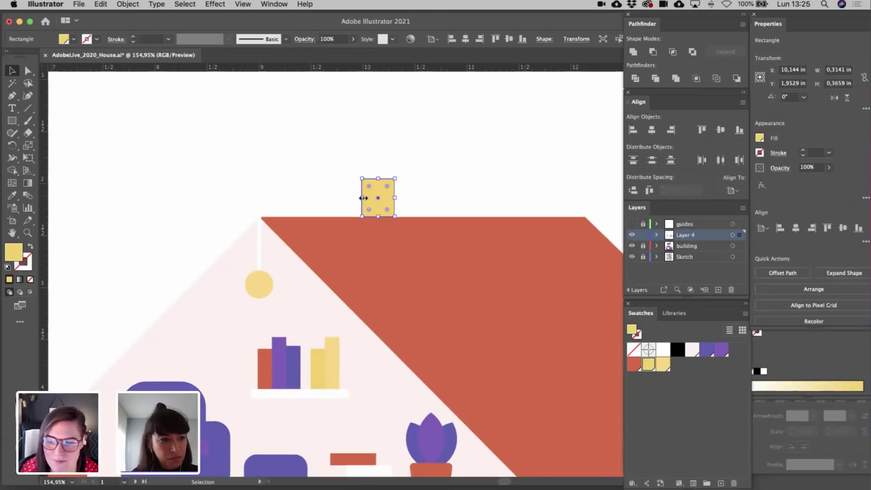
- Raise the ridge rectangle's height to about 0.41 in and round its two upper corners to a 0.157 in radius
scroll(363, 198, up, 2)
scroll(363, 198, up, 1)
drag(386, 170, 372, 231)
key(a)
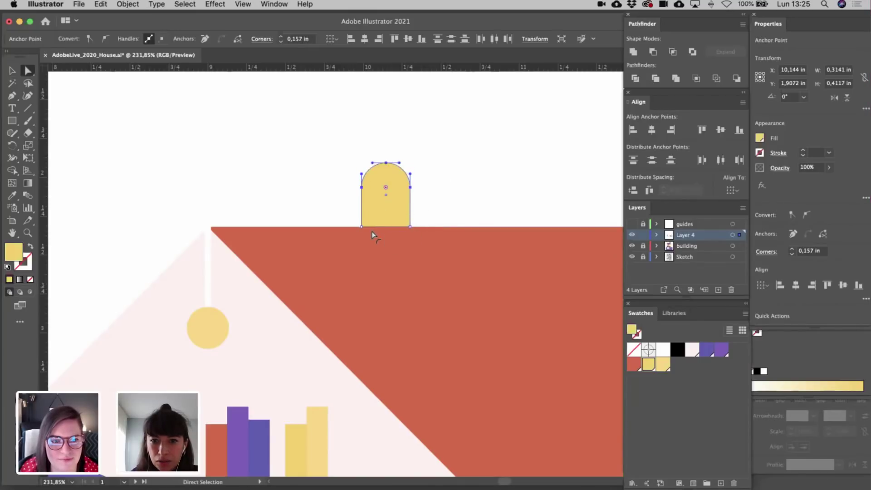
key(v)
click(477, 182)
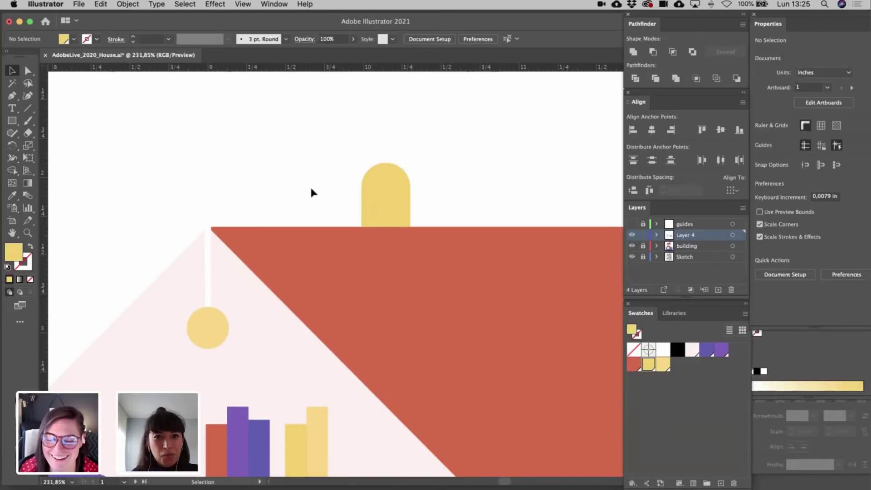
- Recolor the round-topped shape on the roof ridge with the blue-violet swatch
click(366, 199)
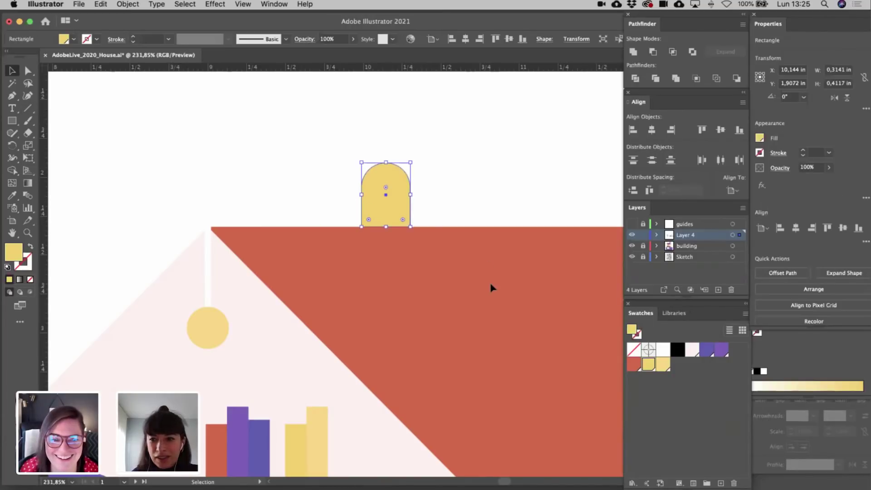
click(706, 349)
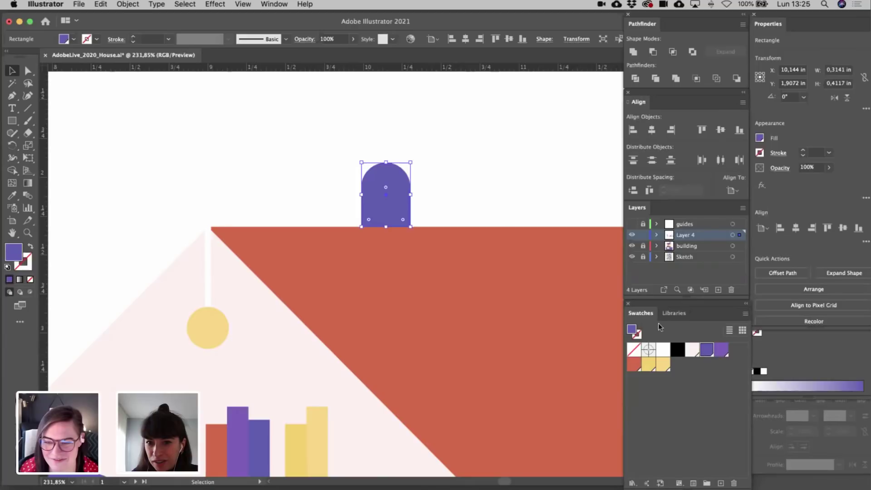
key(super+h)
click(470, 190)
- Draw a circular eye on the left half of the blue-violet shape, fill it light yellow and enlarge it to about 0.107 in
scroll(476, 186, up, 2)
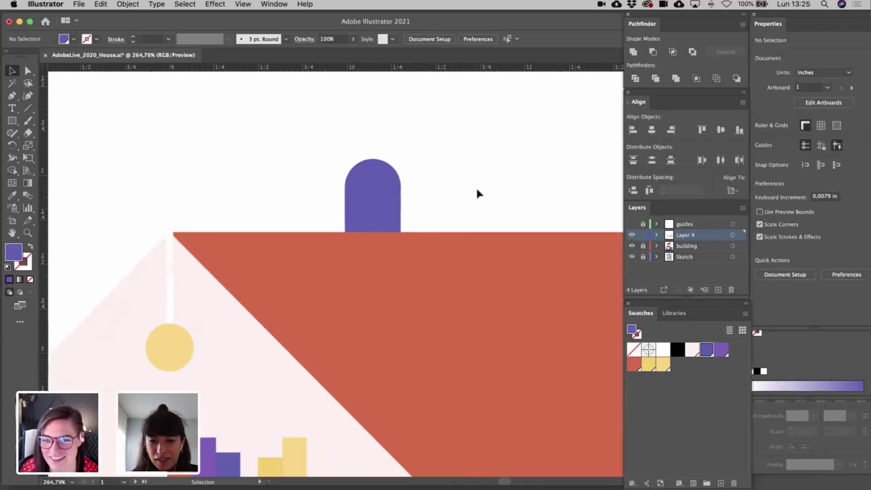
scroll(288, 172, up, 5)
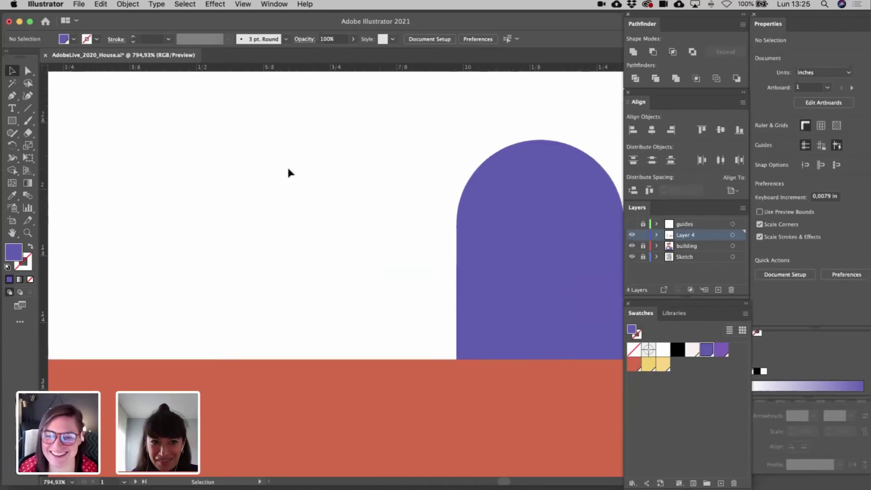
click(13, 121)
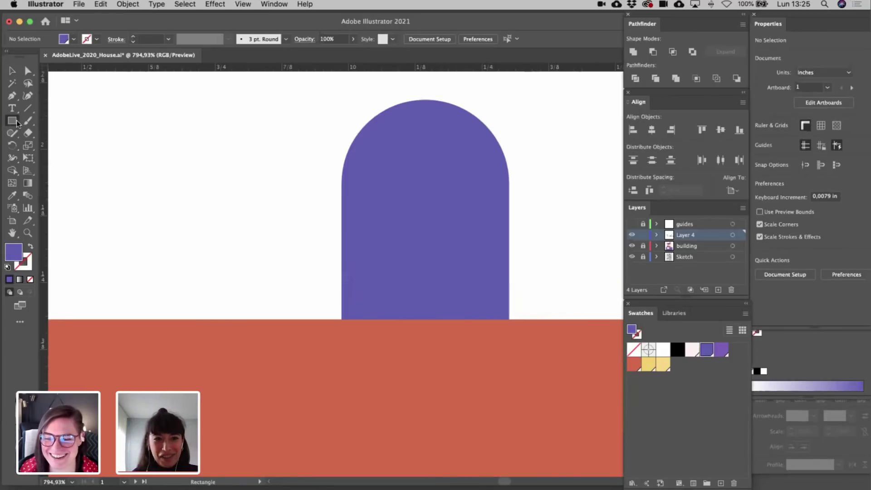
click(45, 144)
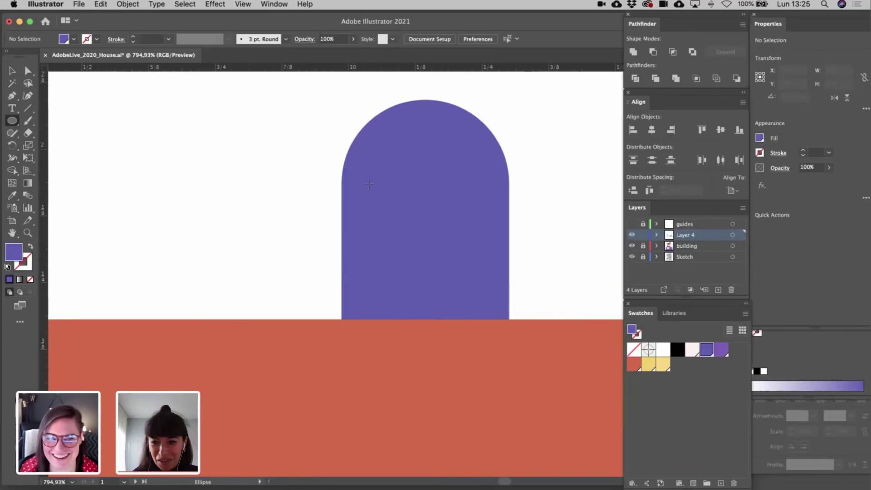
drag(396, 186, 421, 211)
key(v)
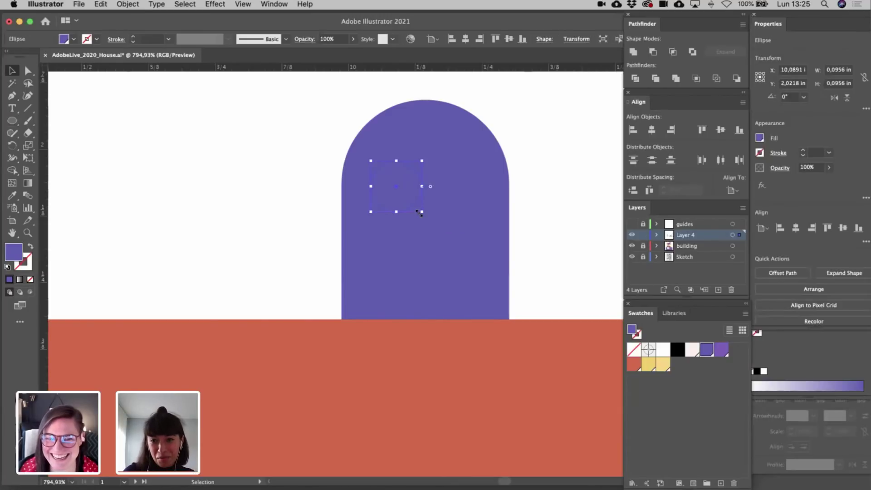
click(659, 365)
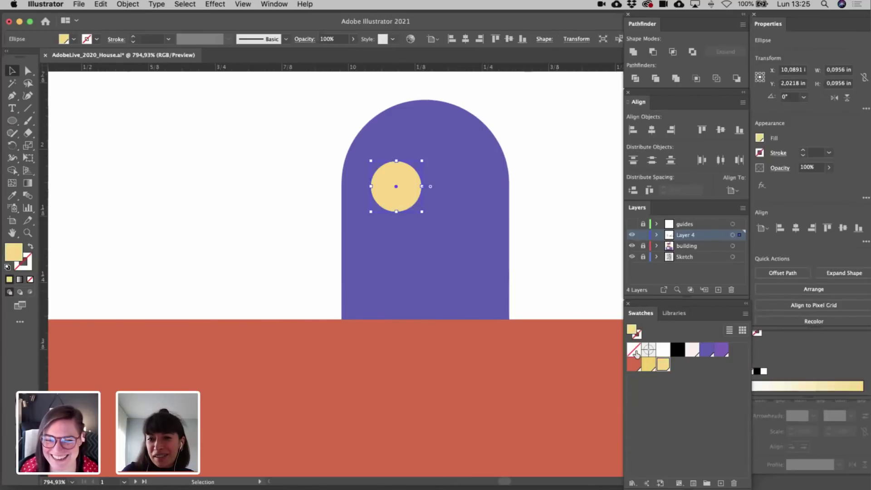
click(534, 279)
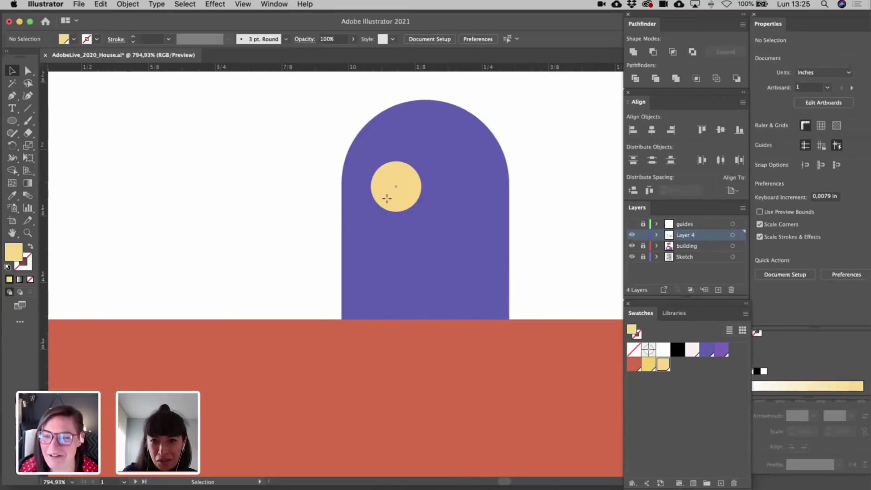
drag(387, 191, 369, 187)
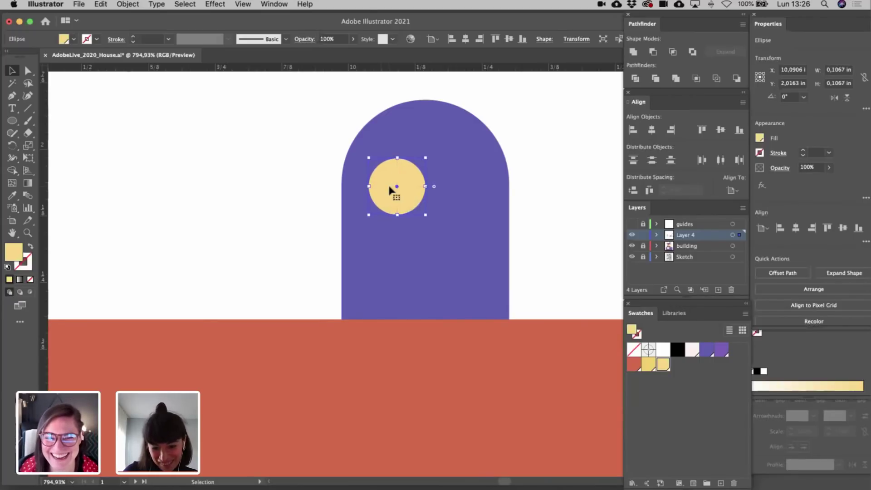
- Add a concentric copy of the eye circle scaled down to about 0.03 in and fill it blue-violet as the pupil
key(a)
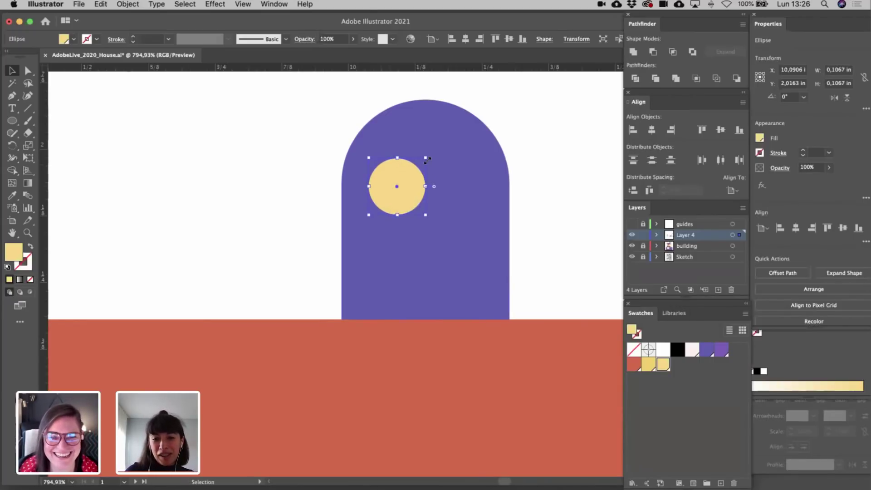
drag(425, 158, 406, 179)
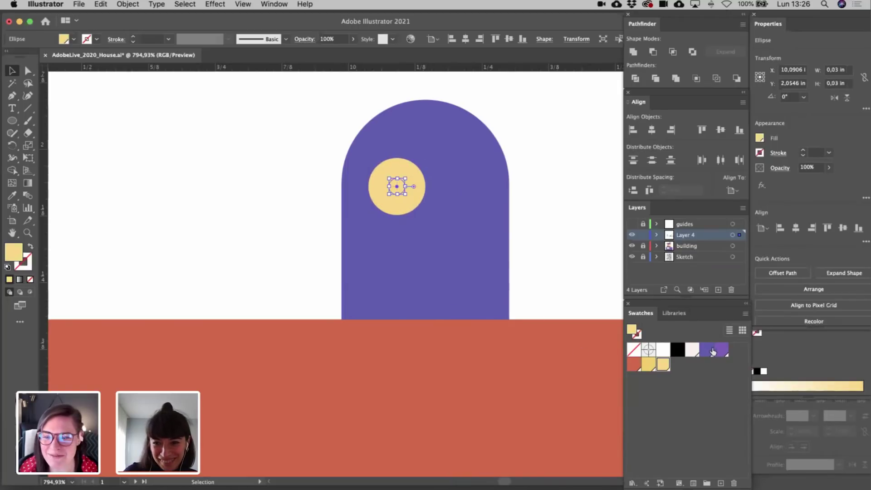
click(706, 349)
click(569, 268)
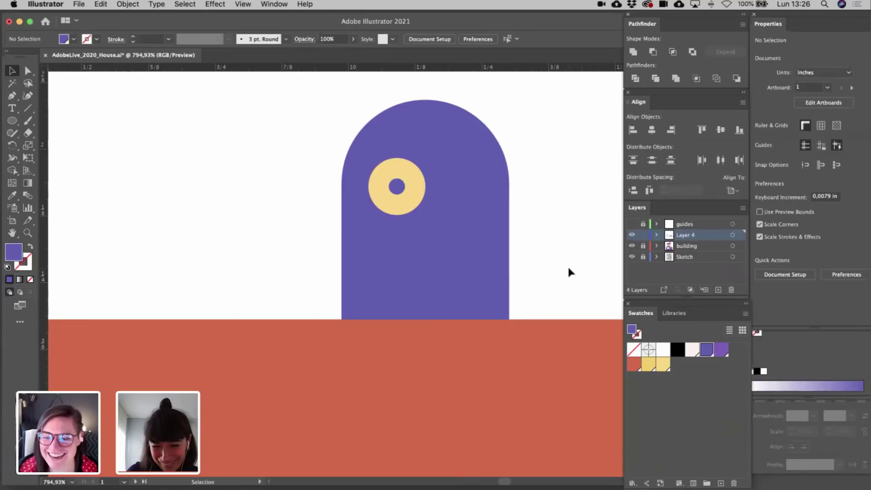
- Duplicate the light yellow eye and its pupil to the right so the two eyes sit side by side on the figure
click(417, 187)
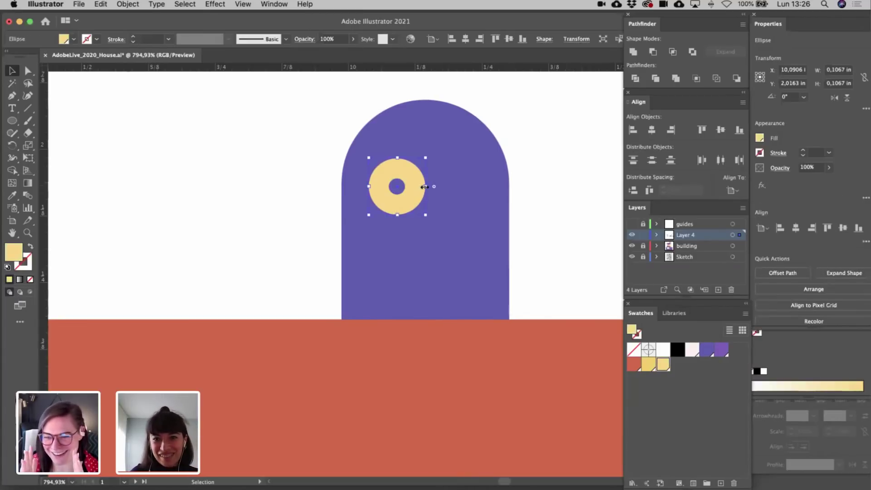
drag(425, 187, 461, 189)
shift+click(402, 187)
click(506, 190)
click(537, 196)
scroll(537, 196, down, 1)
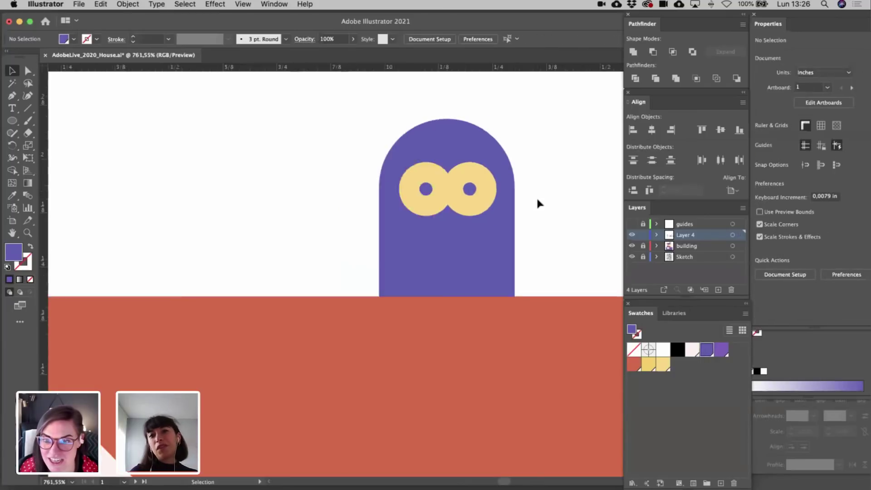
- Scale the two eyes down slightly to about 0.214 in wide together and group them
scroll(537, 200, down, 5)
scroll(537, 200, up, 3)
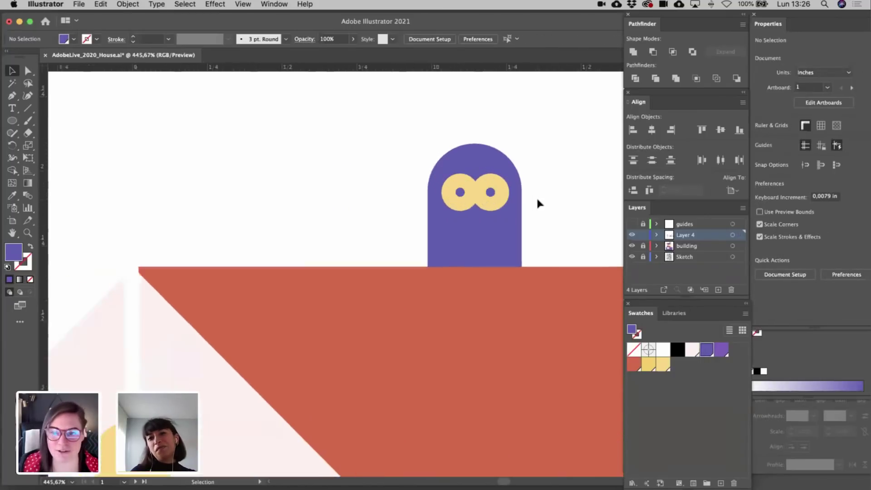
scroll(536, 196, up, 2)
drag(339, 216, 339, 216)
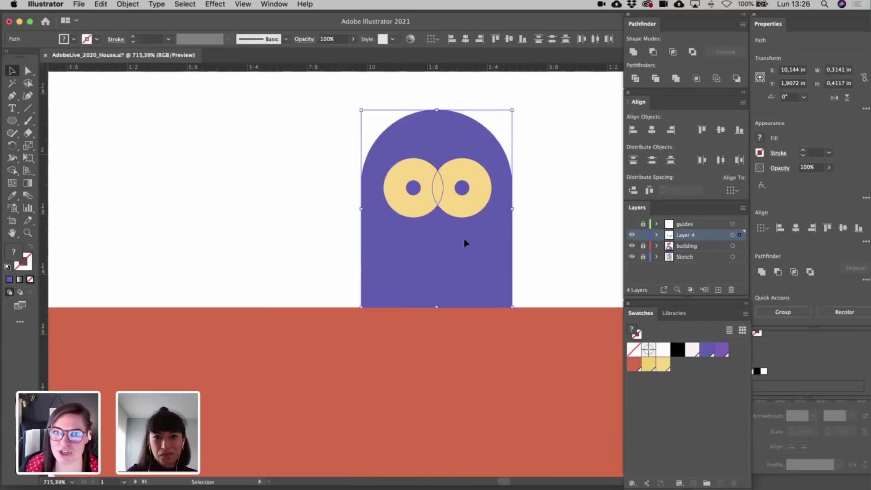
shift+click(487, 218)
drag(493, 188, 487, 191)
key(super+g)
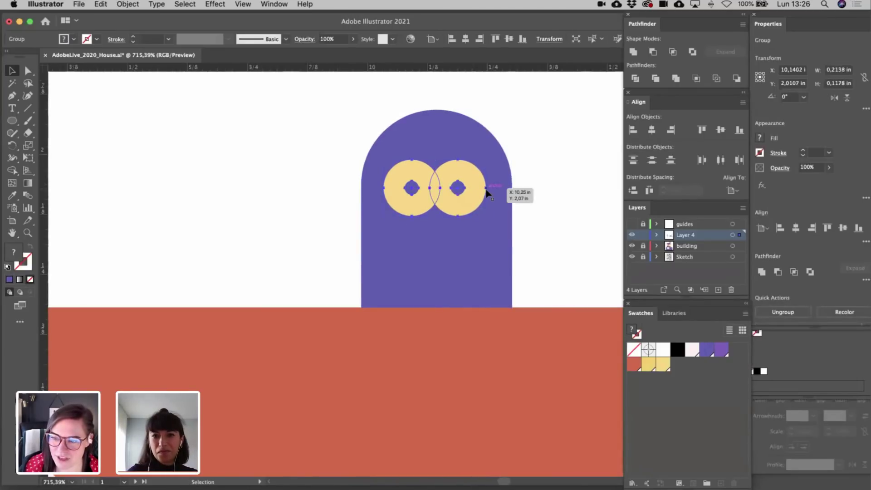
click(535, 195)
- Center the grouped eyes horizontally on the blue-violet body, using the body as the alignment reference
click(492, 224)
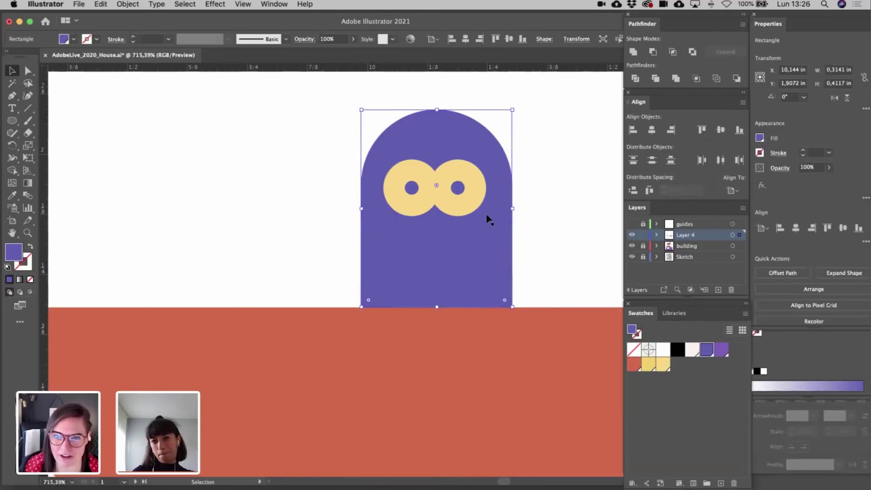
shift+click(477, 205)
click(483, 236)
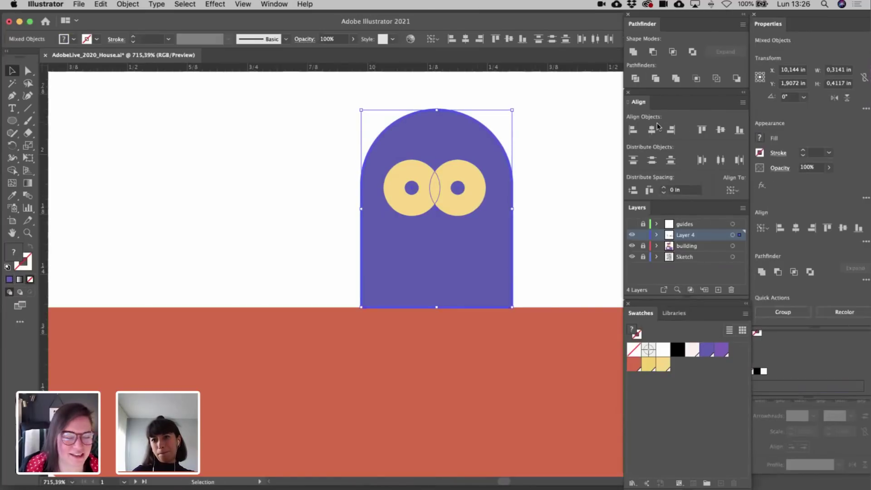
click(655, 127)
click(576, 195)
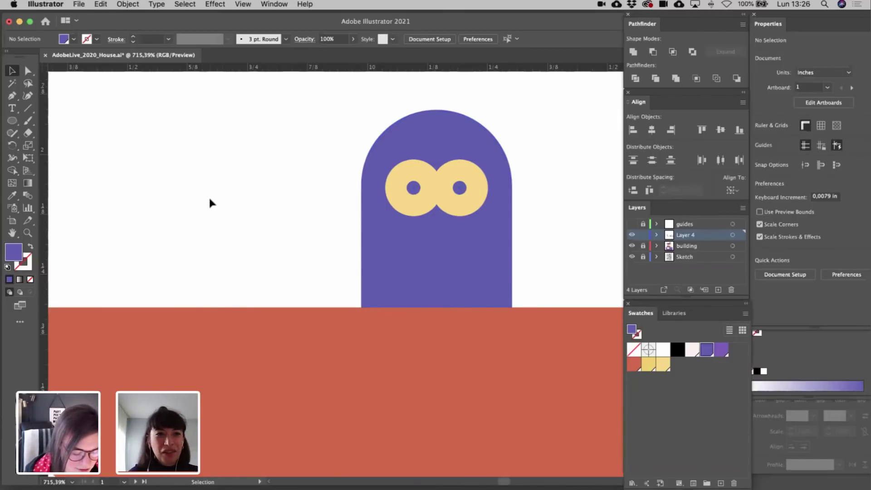
- Draw a circle of about 0.171 in beside the figure, duplicate it sideways by half its radius, and keep only the lens-shaped overlap
click(15, 121)
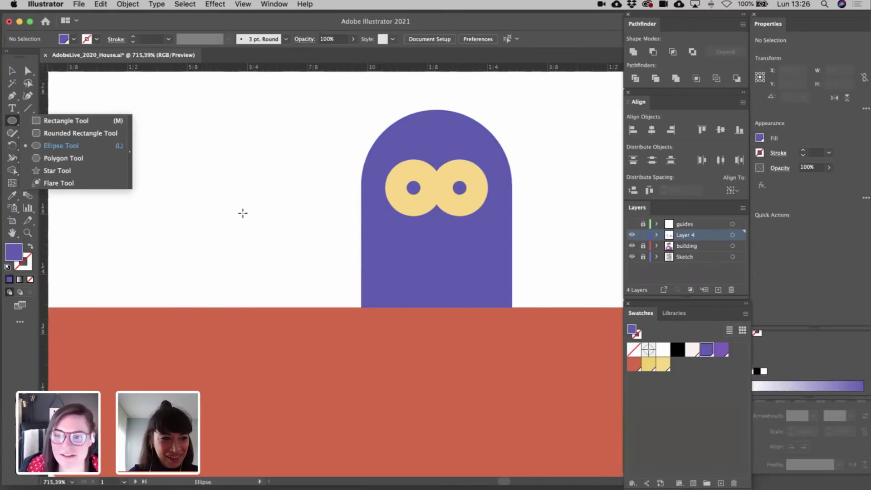
drag(246, 224, 303, 254)
key(v)
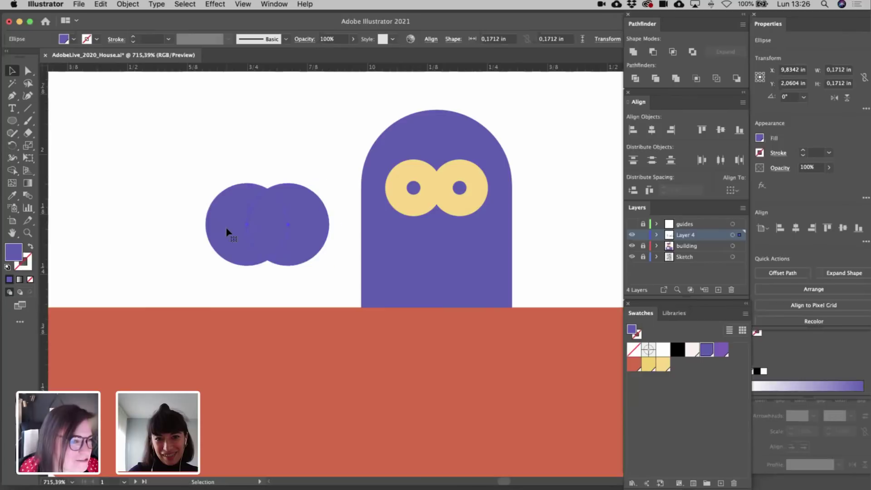
shift+click(226, 230)
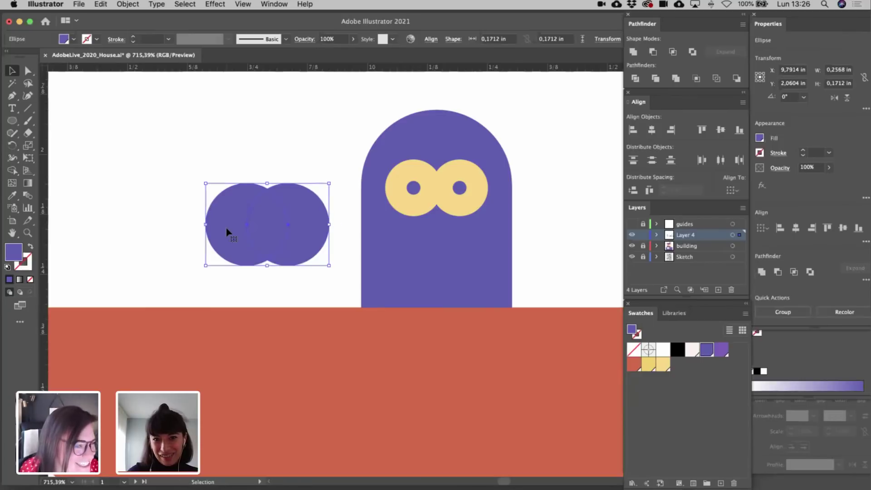
click(810, 272)
- Place the lens shape between the eyes as a beak, fill it red-orange and shrink it to about 0.07 by 0.12 in
drag(292, 221, 439, 237)
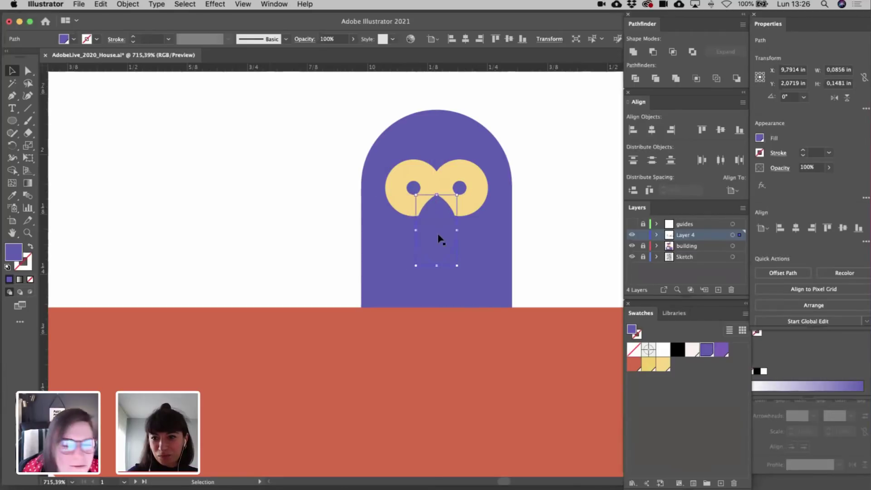
click(636, 367)
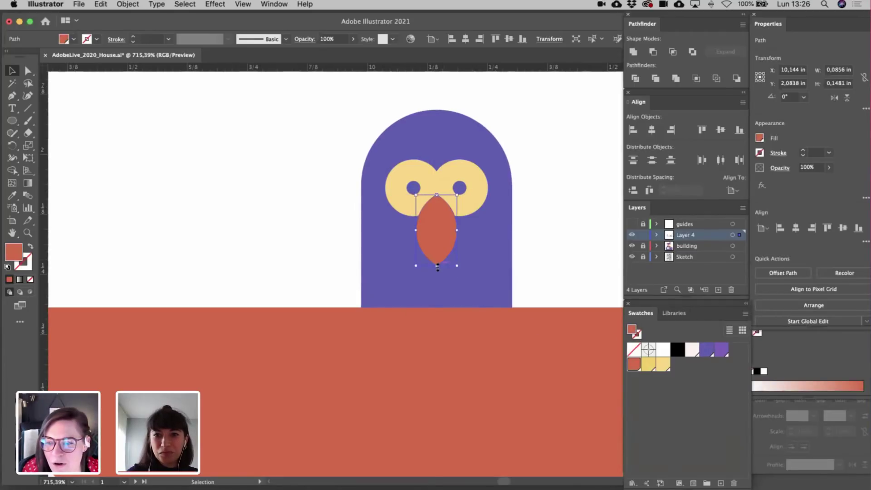
drag(437, 267, 442, 231)
click(560, 245)
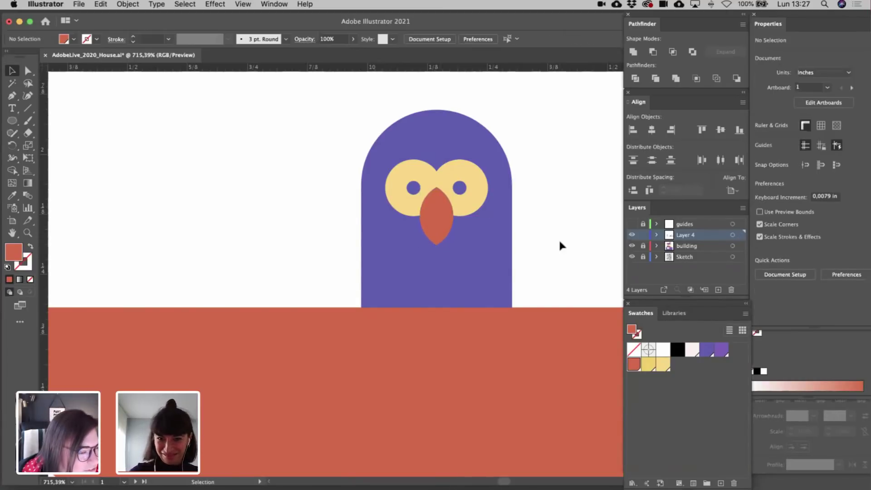
- Enlarge the left pupil inside the eye group to about 0.035 in
scroll(559, 238, down, 5)
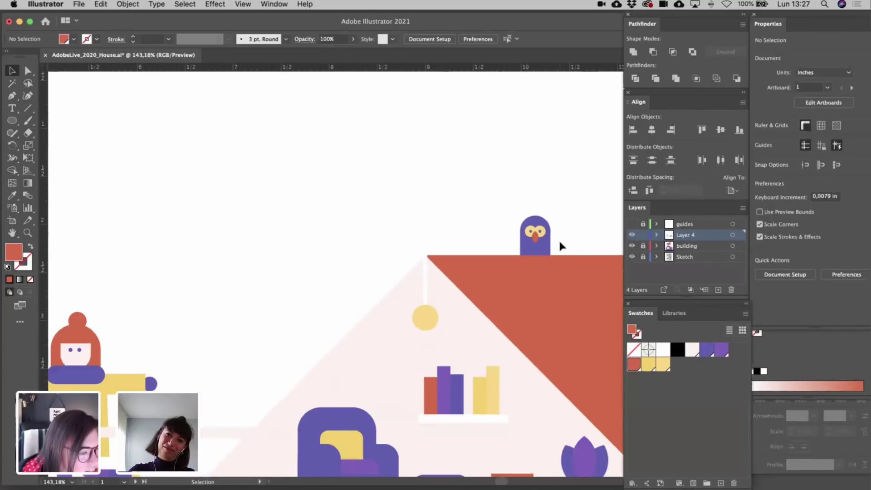
scroll(559, 238, up, 4)
scroll(559, 238, up, 4)
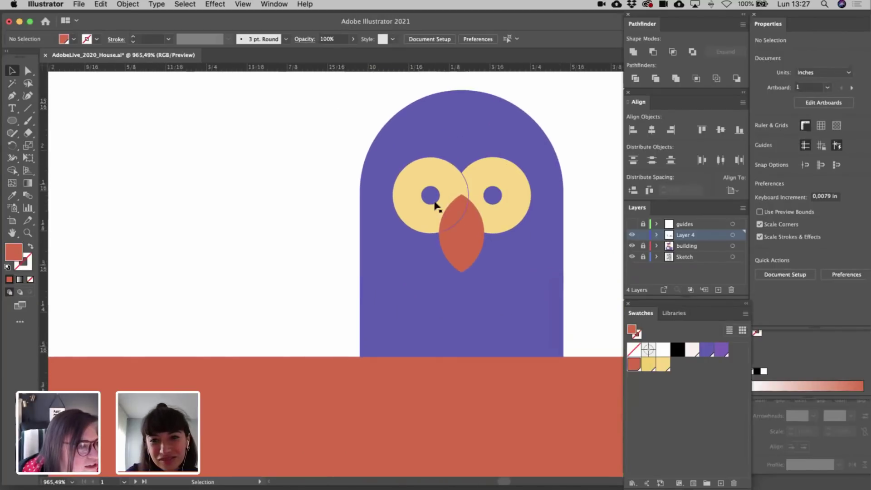
click(432, 205)
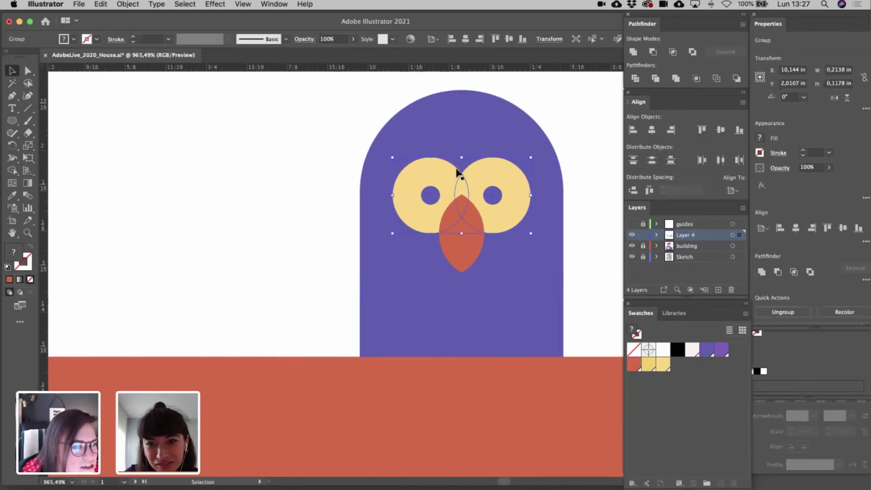
double_click(429, 190)
click(430, 194)
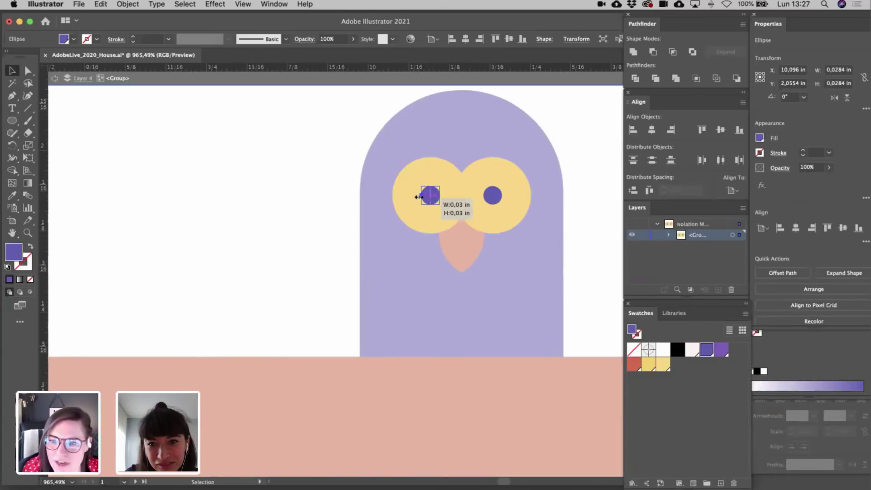
drag(419, 197, 416, 197)
double_click(572, 176)
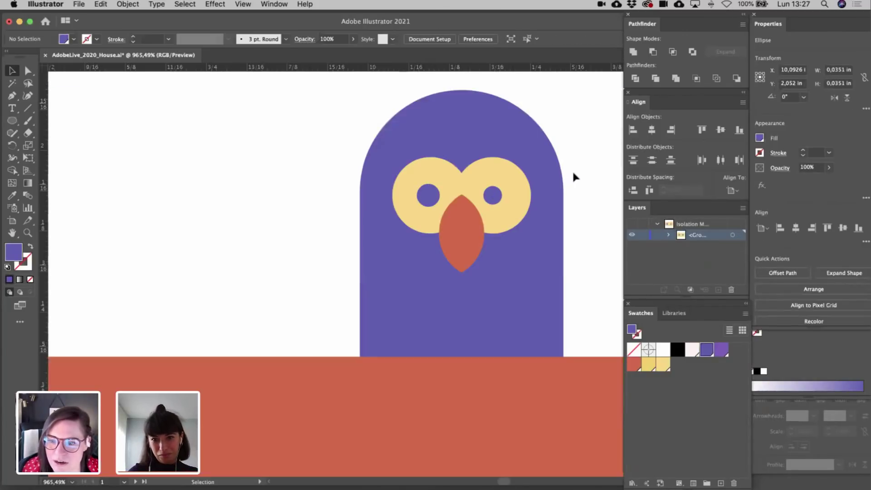
- Replace the right pupil inside the eye group with a copy of the enlarged left pupil, level with it
click(503, 190)
double_click(496, 199)
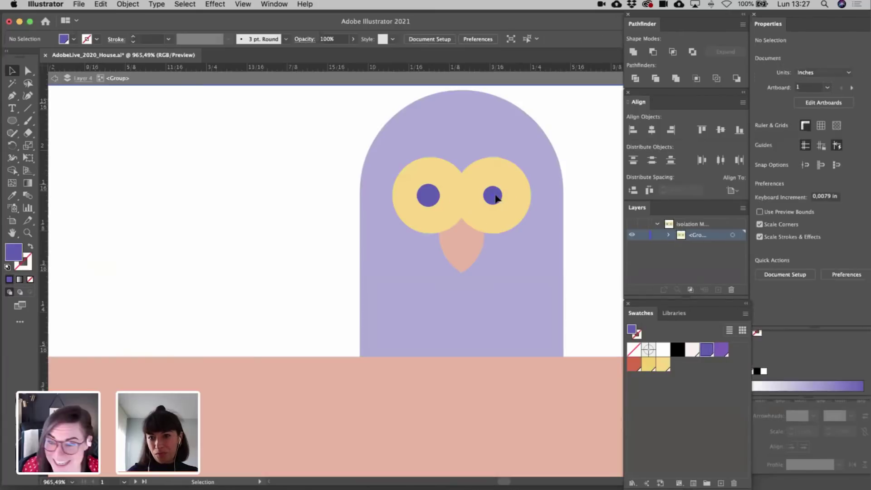
click(494, 195)
key(Delete)
drag(431, 193, 498, 198)
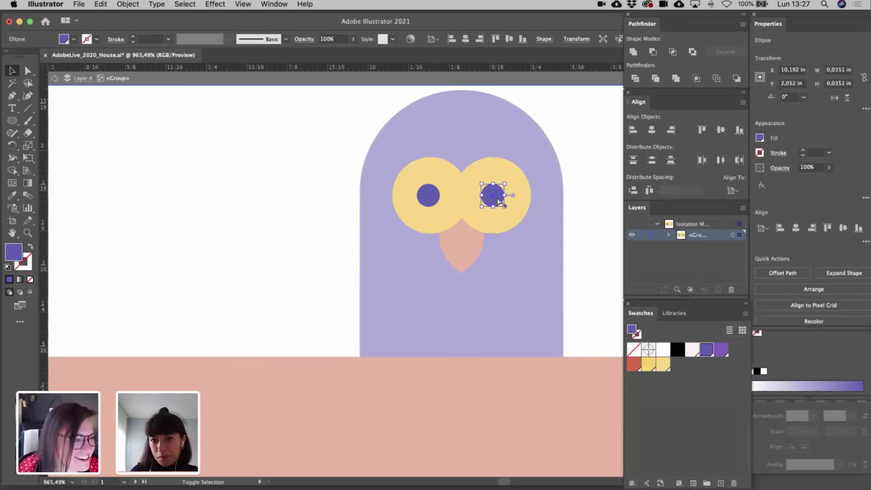
key(shift+Right)
key(shift+Left)
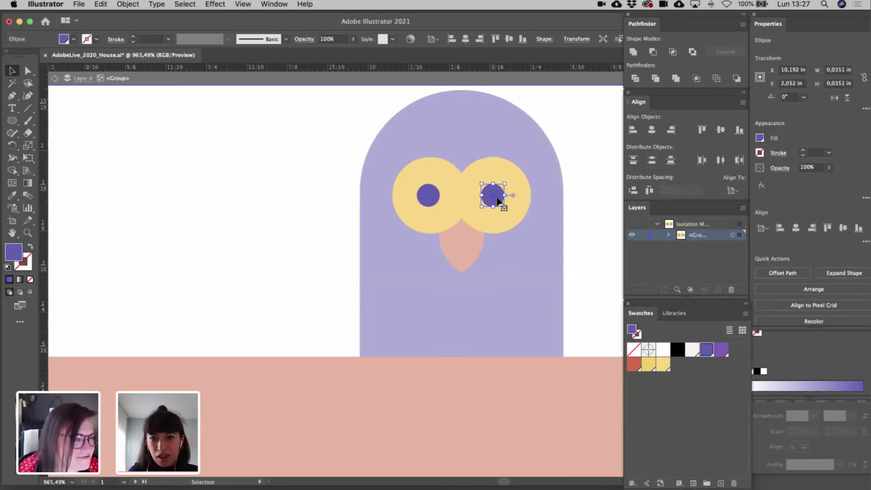
key(Right)
key(Left)
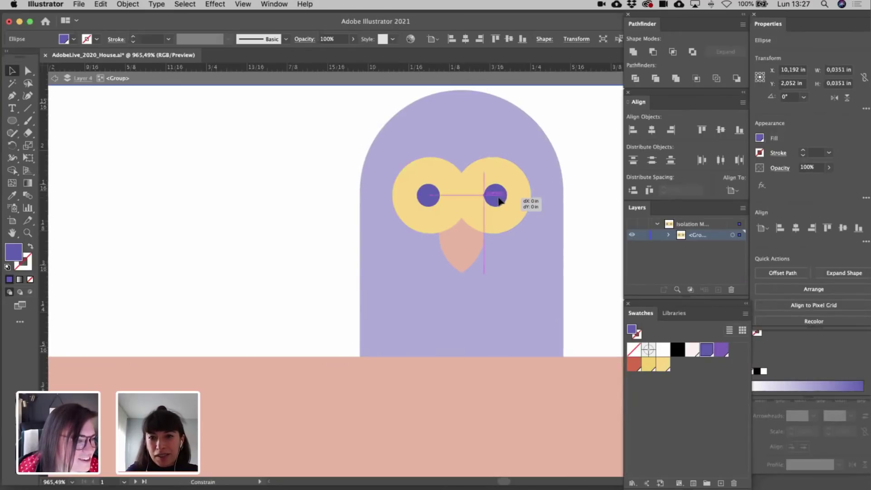
click(277, 231)
double_click(277, 231)
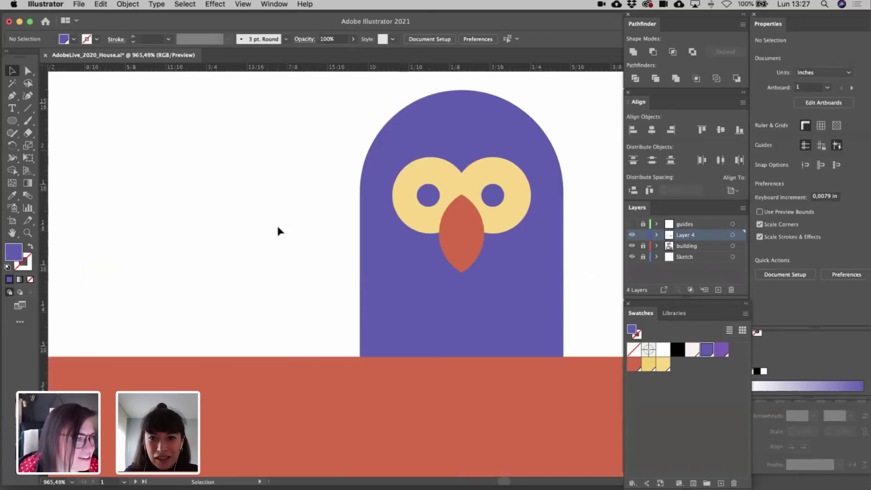
- Scale the beak down proportionally, keeping its upper tip in place between the eyes
click(453, 246)
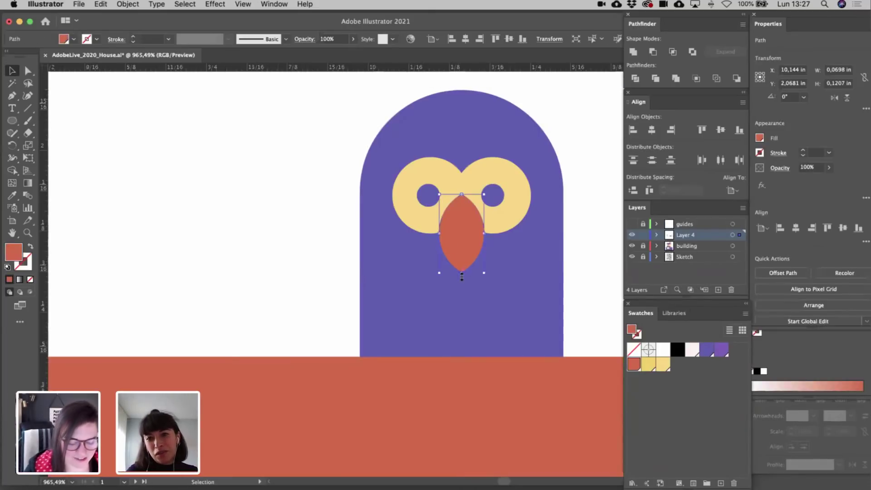
drag(462, 272, 463, 252)
click(285, 255)
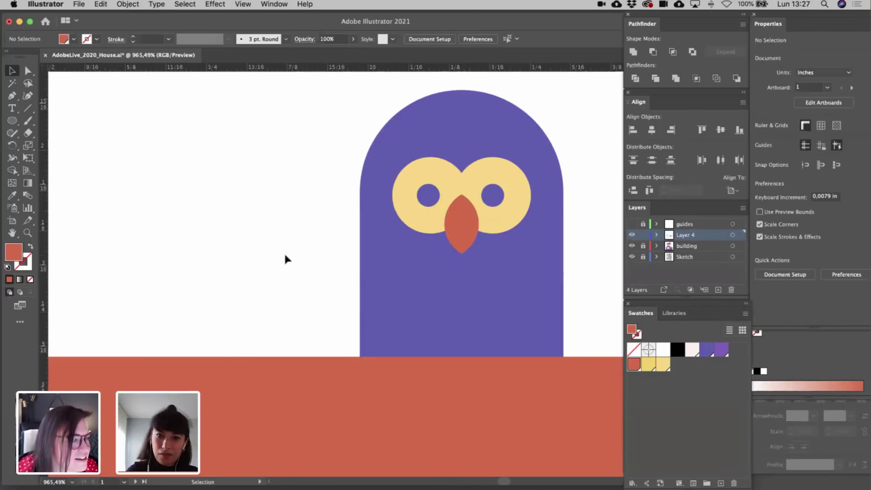
- Draw a rectangle of about 0.049 by 0.091 in across the roof edge at the body's lower left and fully round its corners
scroll(285, 259, down, 5)
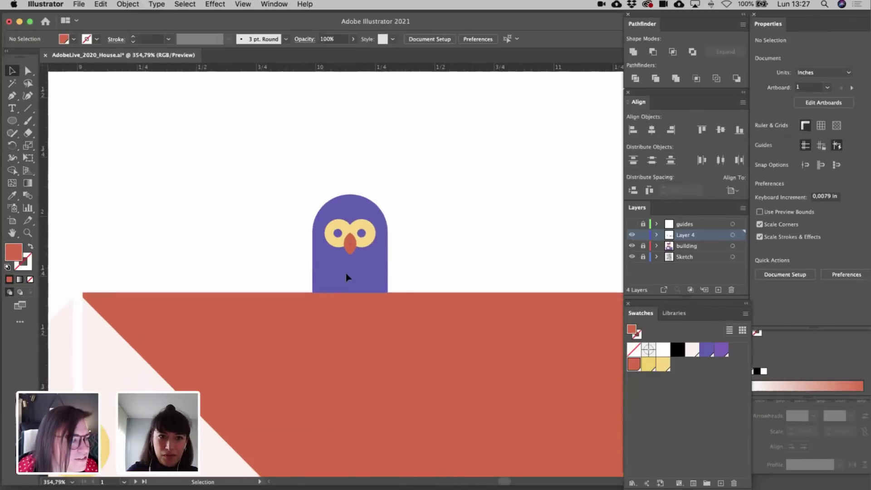
scroll(410, 295, up, 3)
scroll(410, 295, left, 3)
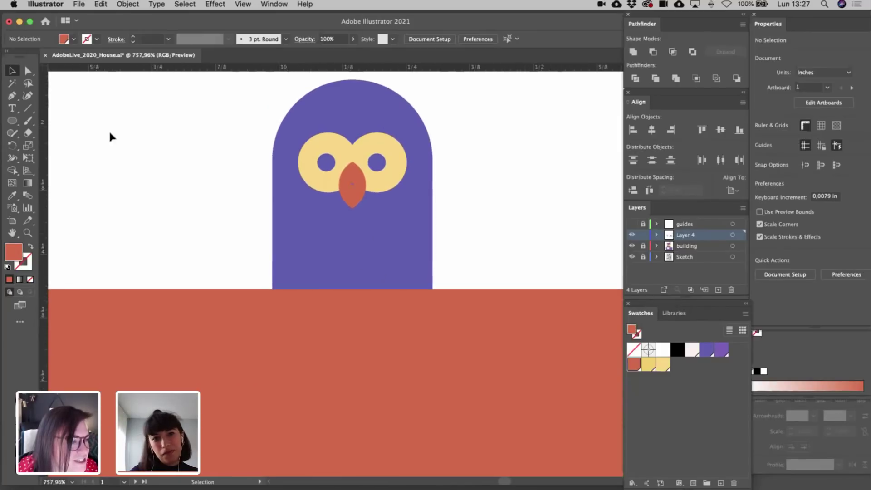
drag(14, 123, 59, 121)
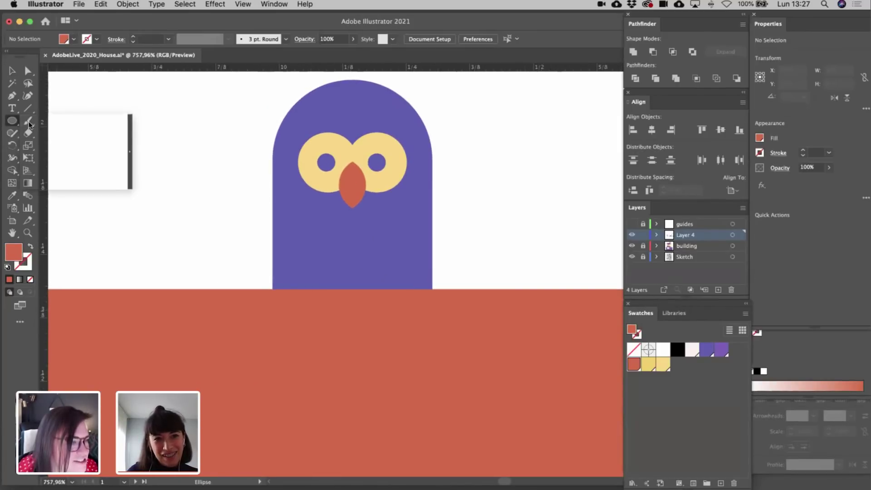
mouse_move(305, 289)
mouse_down()
mouse_move(318, 310)
mouse_move(300, 307)
mouse_move(270, 376)
mouse_up()
key(a)
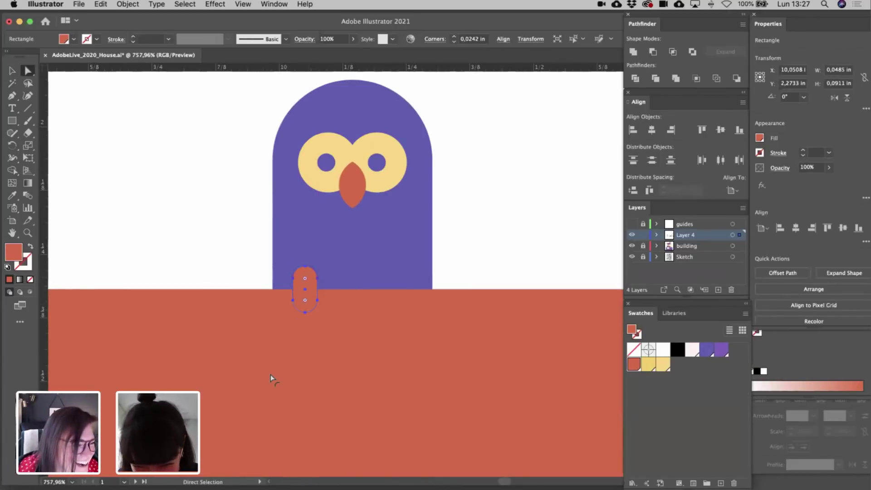
- Fill the rounded toe shape with the darker yellow swatch and scale it down to about 0.041 by 0.076 in
click(649, 365)
key(v)
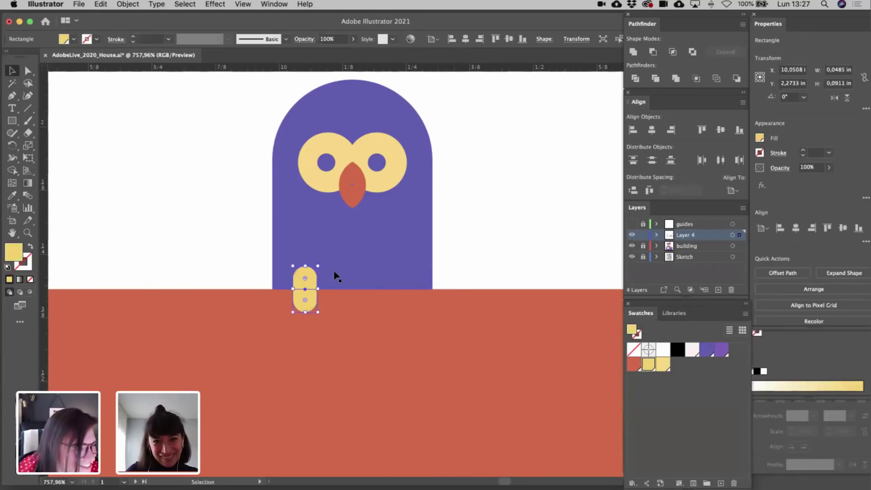
drag(321, 267, 318, 270)
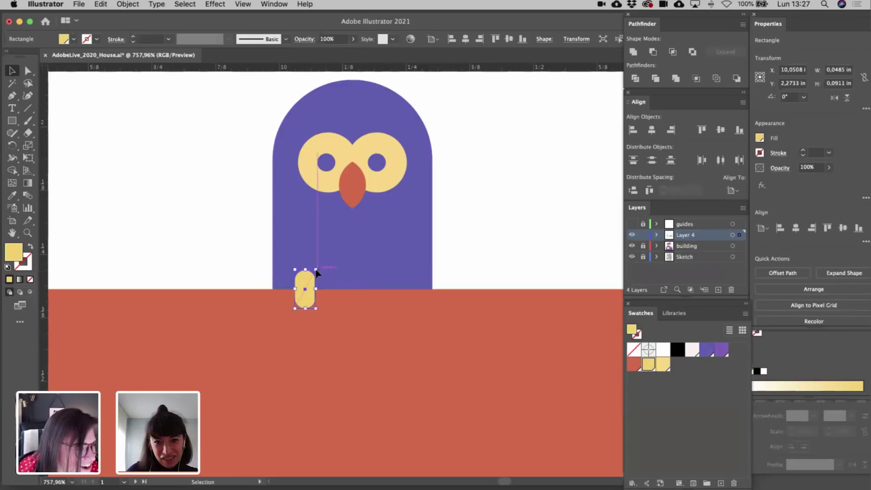
click(427, 270)
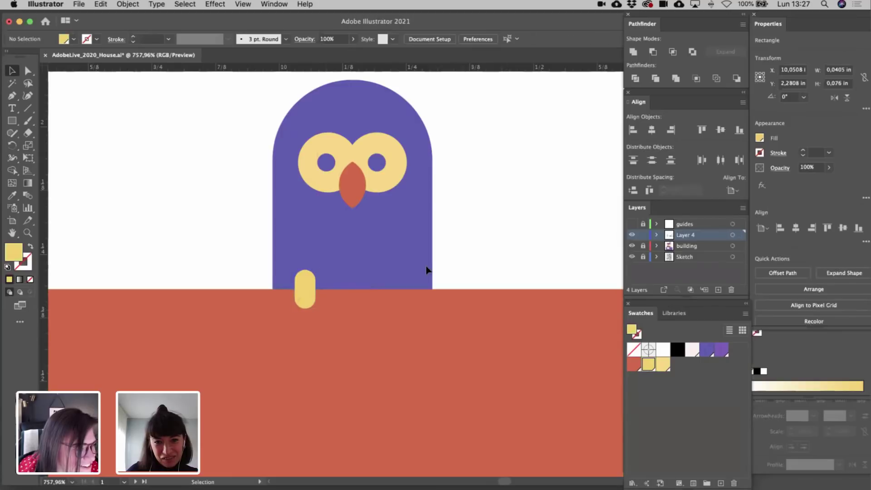
- Duplicate the yellow toe alongside itself and copy the pair to the right, forming two feet with two toes each
drag(310, 301, 376, 295)
shift+click(306, 288)
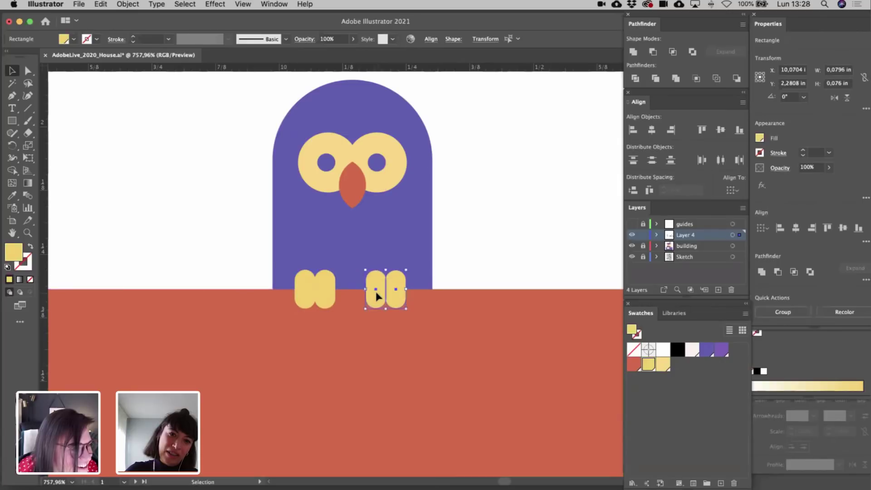
click(476, 249)
- Group the four yellow toes and centre the group horizontally on the bird's body
drag(268, 295, 495, 255)
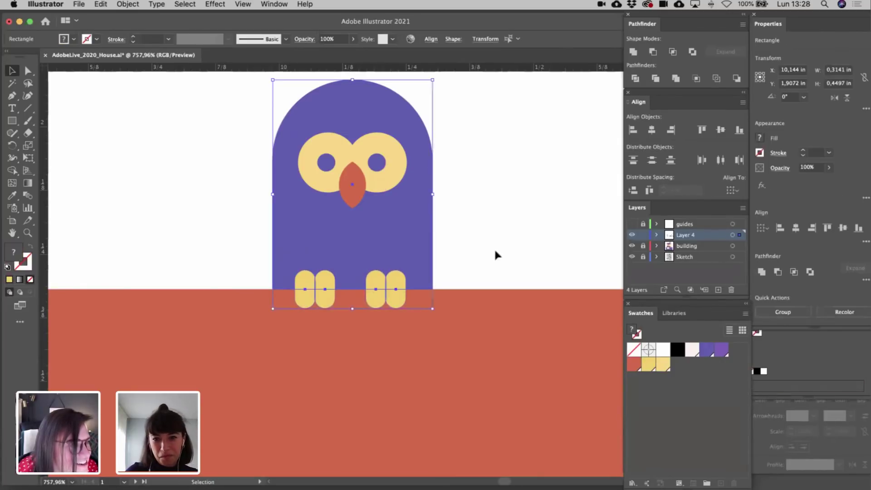
key(super+g)
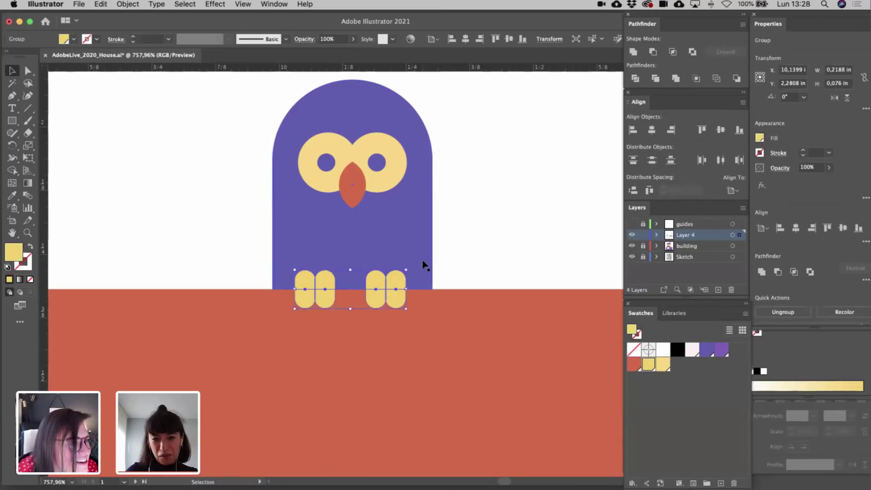
key(super+shift+g)
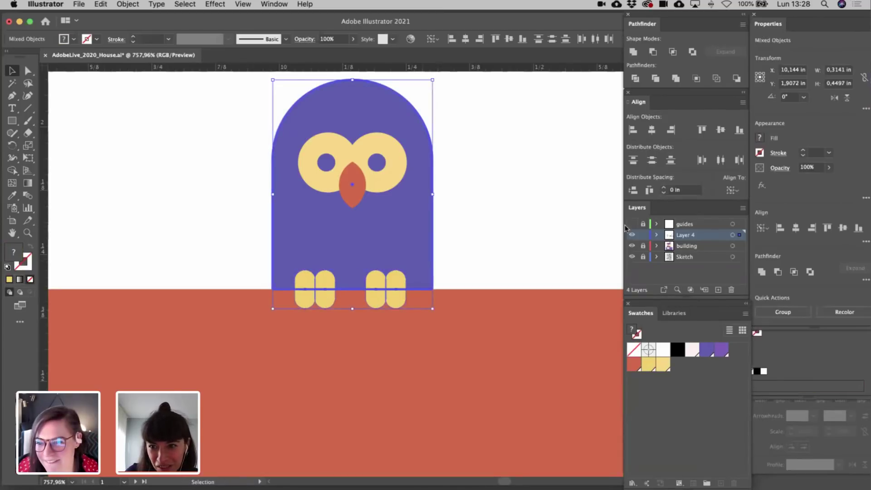
click(652, 130)
click(531, 190)
- Review the bird in the context of the whole house illustration and beside the sketch
scroll(529, 186, down, 5)
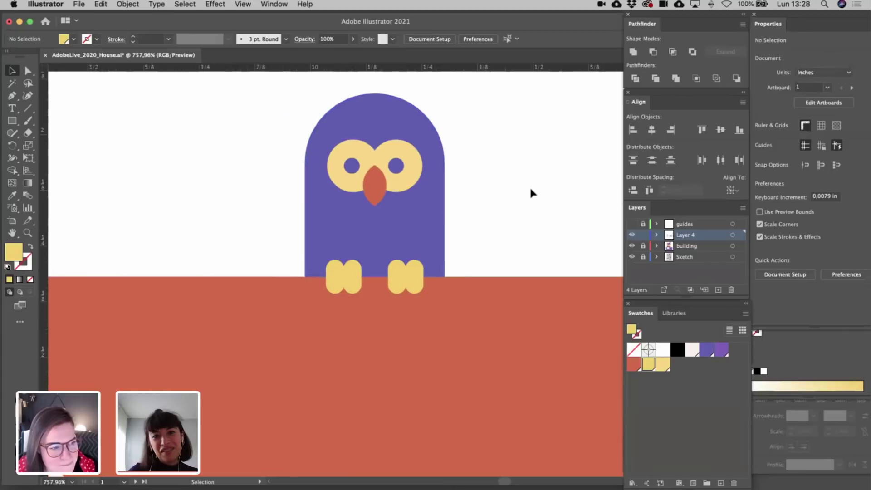
scroll(531, 190, down, 4)
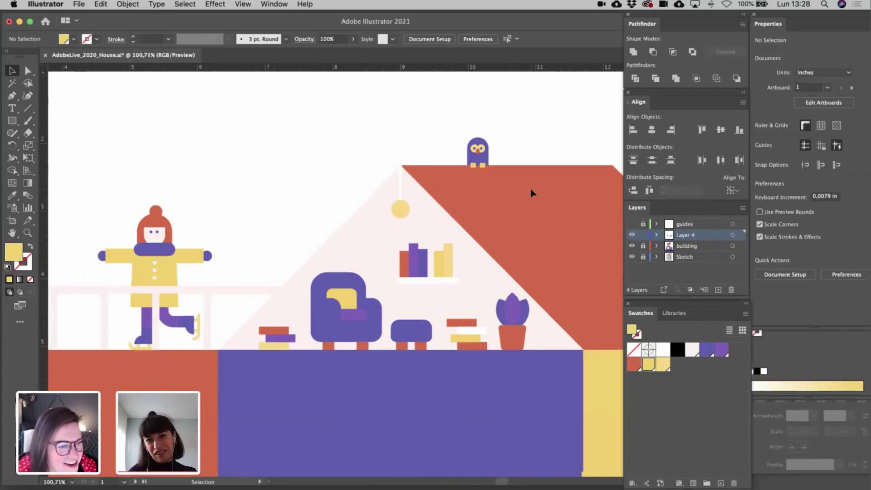
scroll(531, 190, down, 4)
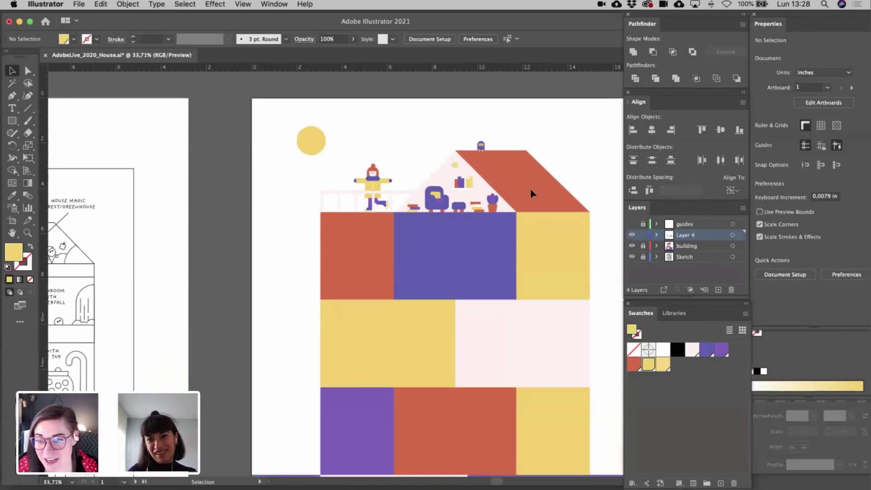
scroll(532, 194, down, 2)
scroll(532, 194, right, 1)
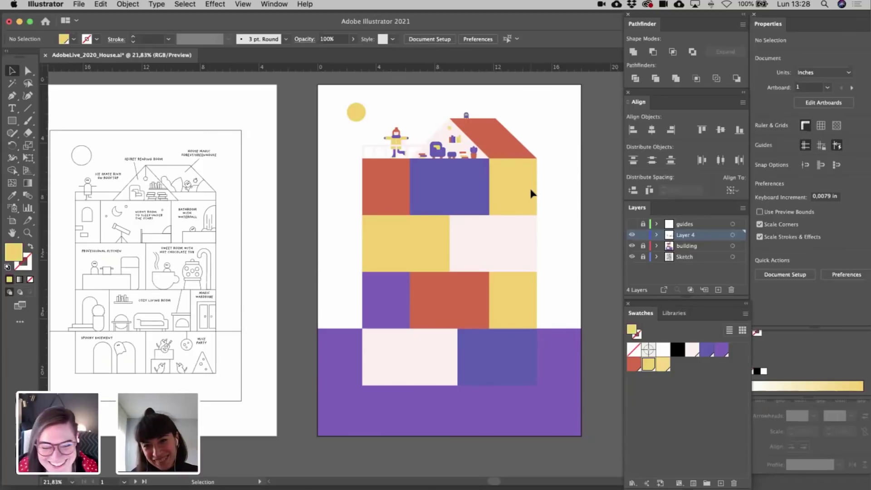
scroll(530, 187, up, 2)
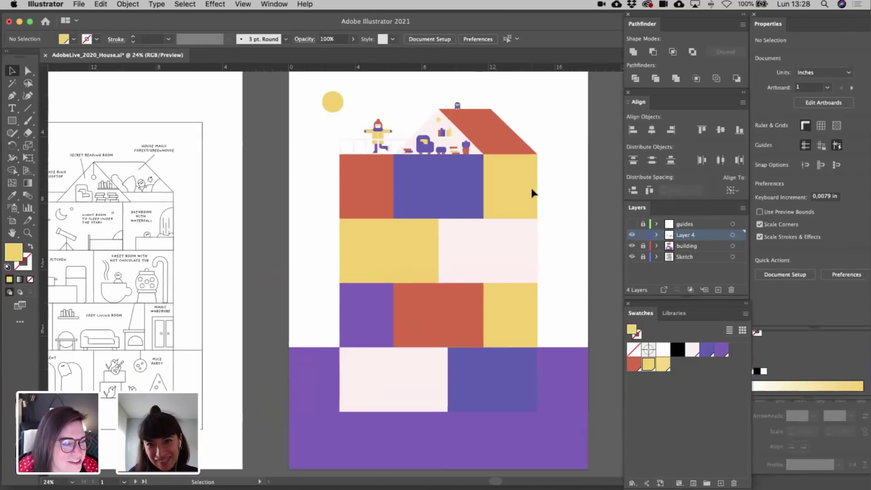
scroll(532, 188, up, 8)
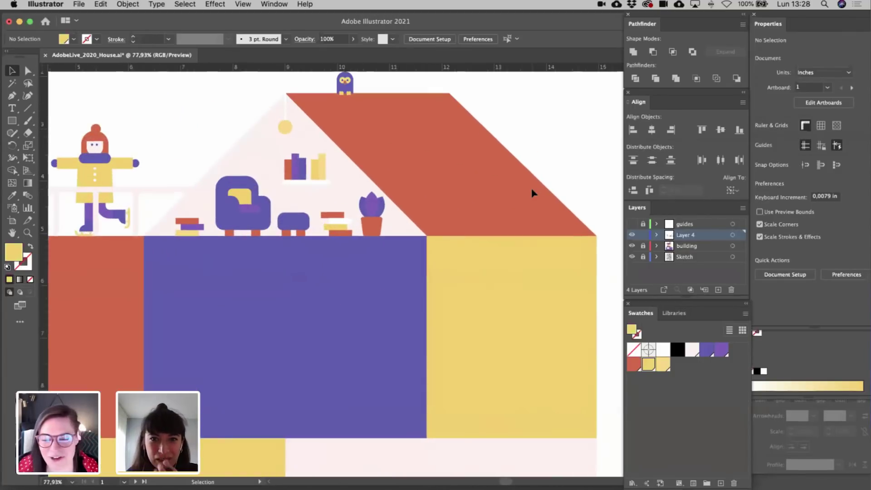
scroll(531, 188, up, 2)
scroll(532, 188, left, 1)
scroll(429, 176, up, 8)
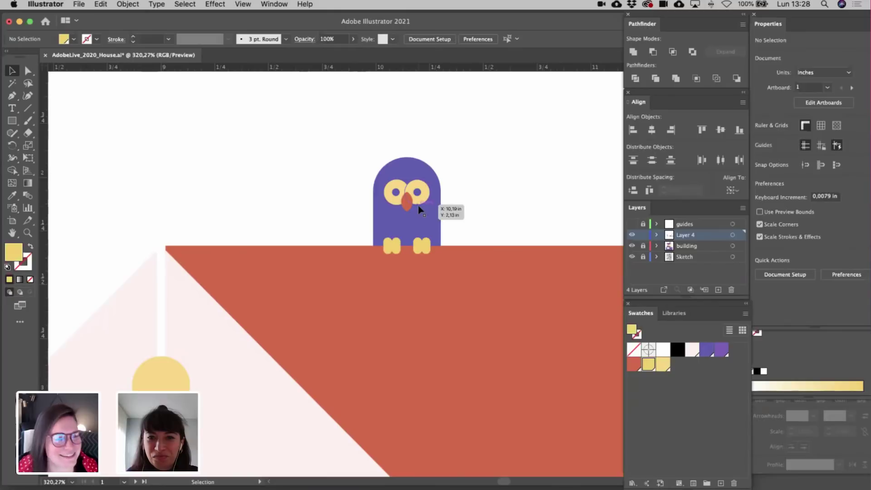
- Draw a yellow band about 0.361 by 0.083 in across the bird's body below the beak, with fully rounded ends
scroll(418, 209, up, 3)
scroll(418, 210, up, 1)
click(12, 123)
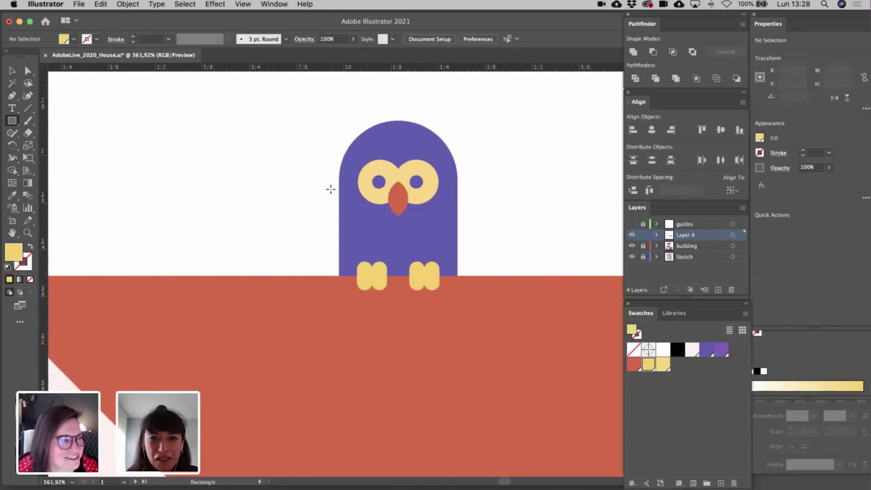
mouse_move(397, 222)
mouse_down()
mouse_move(466, 236)
mouse_move(451, 220)
mouse_move(437, 225)
mouse_up()
key(v)
- Scale the eyes and beak down together and place them higher on the body, clear of the band
click(398, 195)
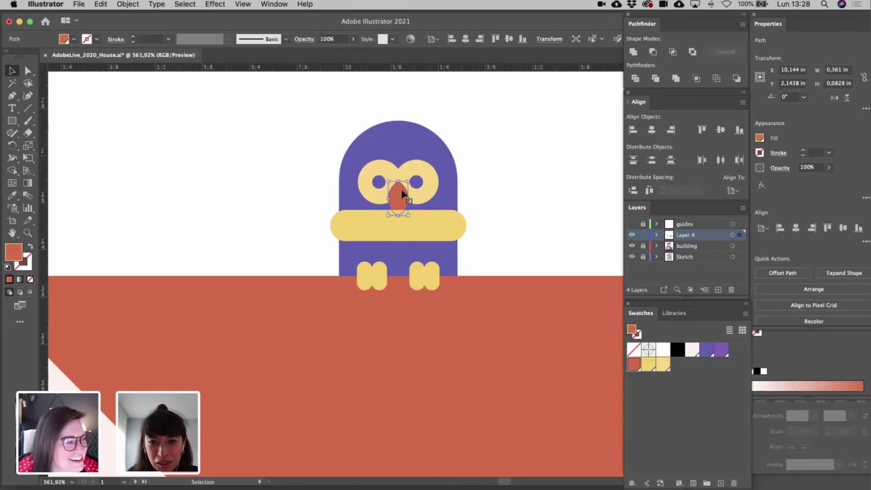
shift+click(380, 186)
mouse_move(407, 188)
mouse_down()
mouse_move(410, 176)
mouse_move(399, 200)
mouse_up()
- Move the rounded band up closer beneath the beak and fill it with the red swatch as a scarf
drag(431, 227, 432, 219)
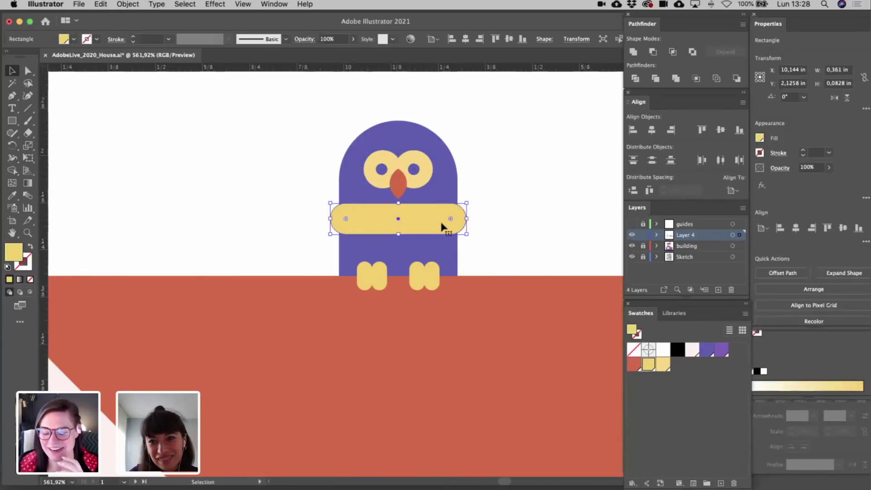
click(633, 363)
click(521, 245)
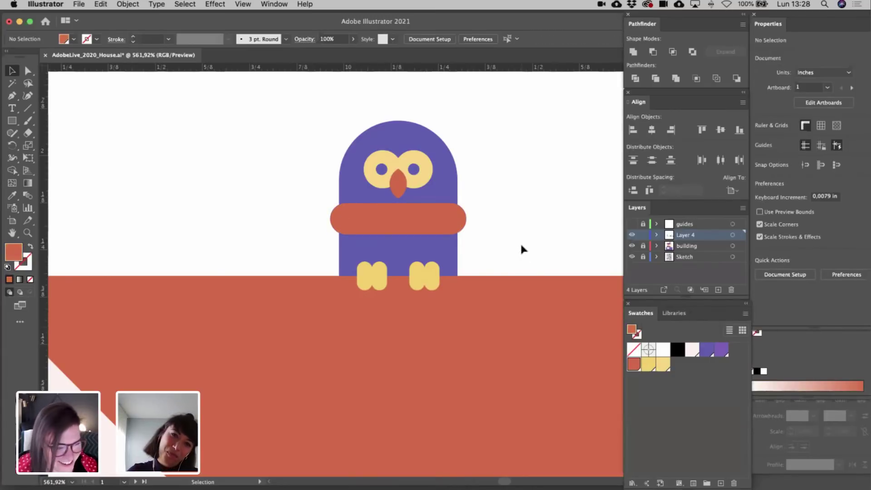
- Draw a short red rectangular scarf end hanging from the band's lower left and scale the group of feet down slightly
click(12, 121)
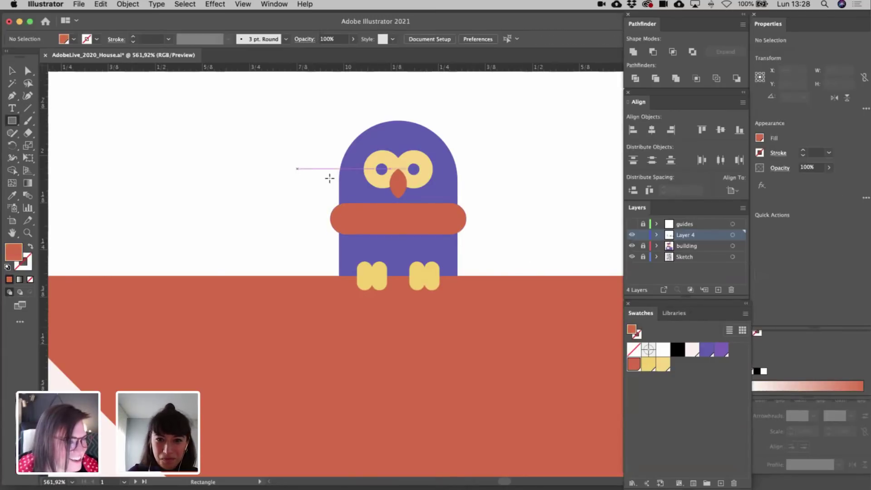
drag(354, 218, 420, 285)
key(v)
click(369, 284)
click(511, 252)
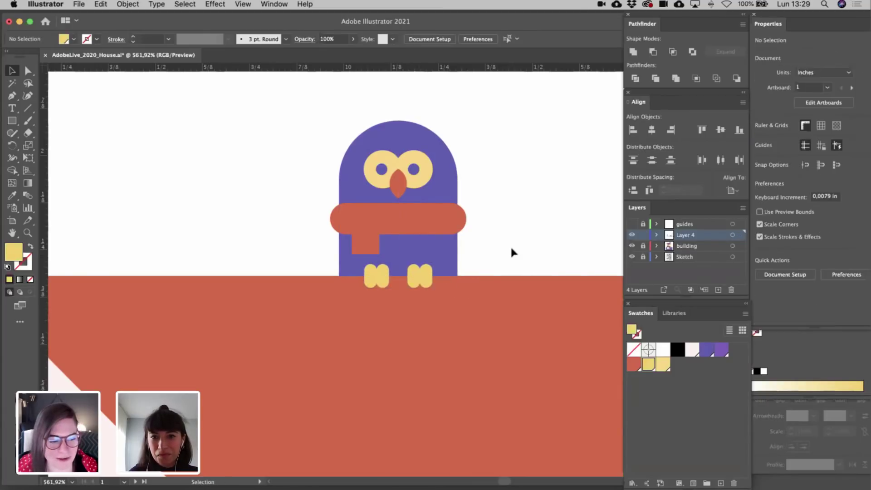
- Save the illustration with the finished bird
scroll(511, 252, down, 8)
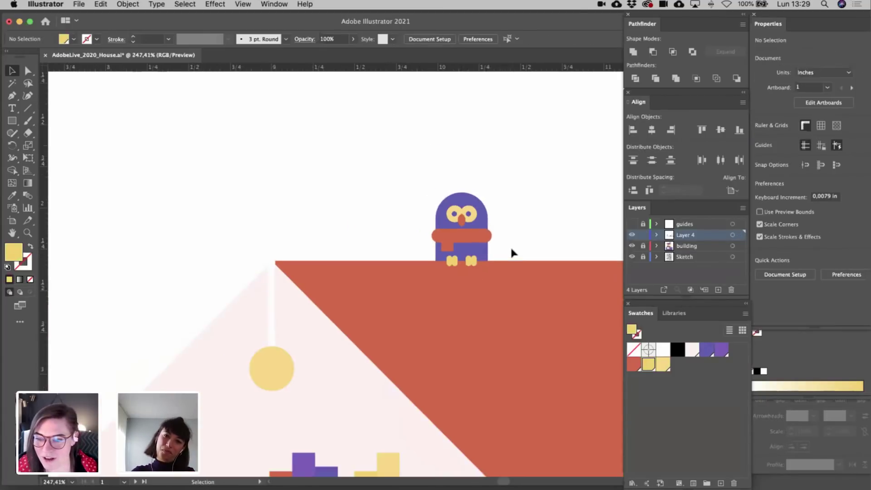
scroll(512, 252, down, 3)
scroll(511, 251, right, 5)
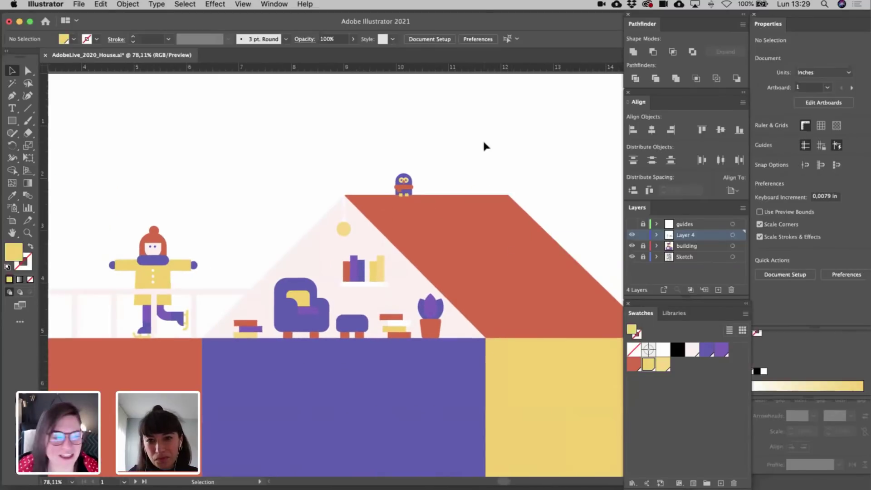
key(super+s)
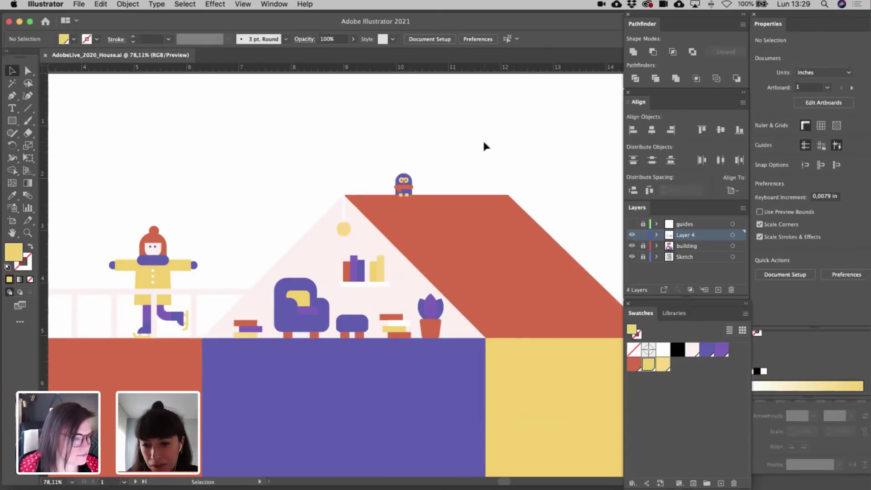
- Compare the roof area with the sketch, examining how the house magic forest/greenhouse is planned on the roof
scroll(483, 143, right, 3)
scroll(483, 142, down, 1)
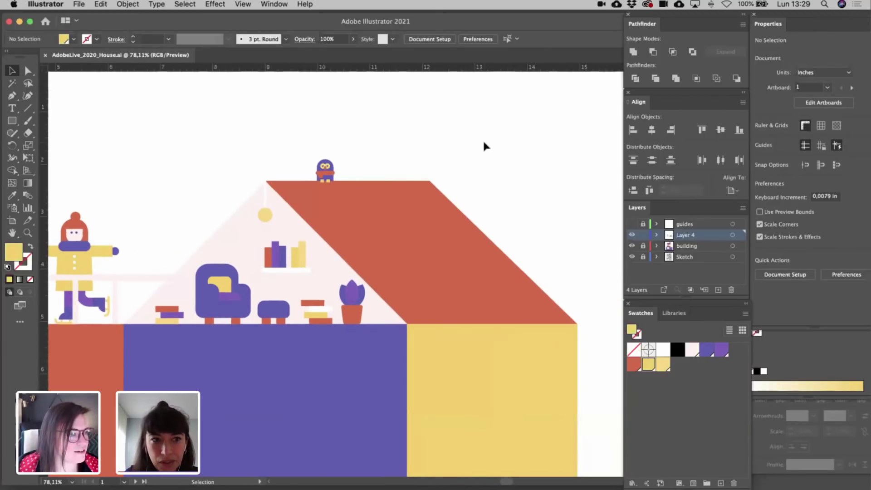
scroll(483, 145, left, 2)
scroll(484, 145, up, 1)
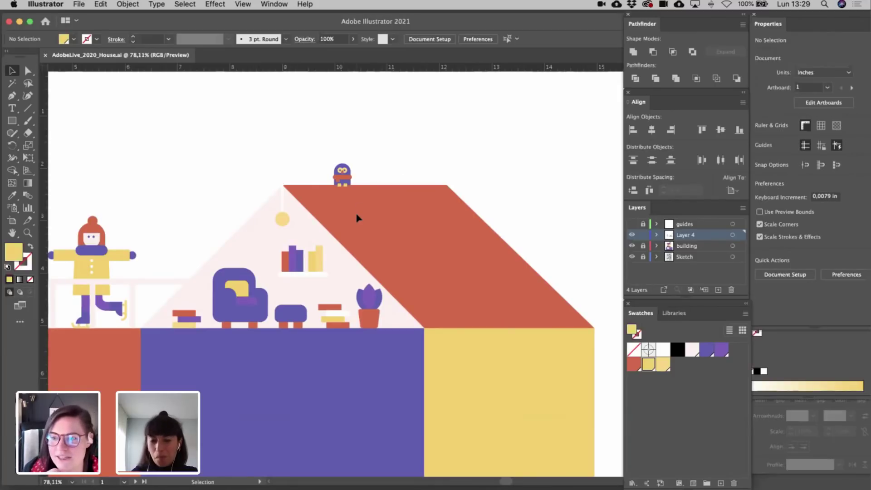
scroll(357, 218, down, 3)
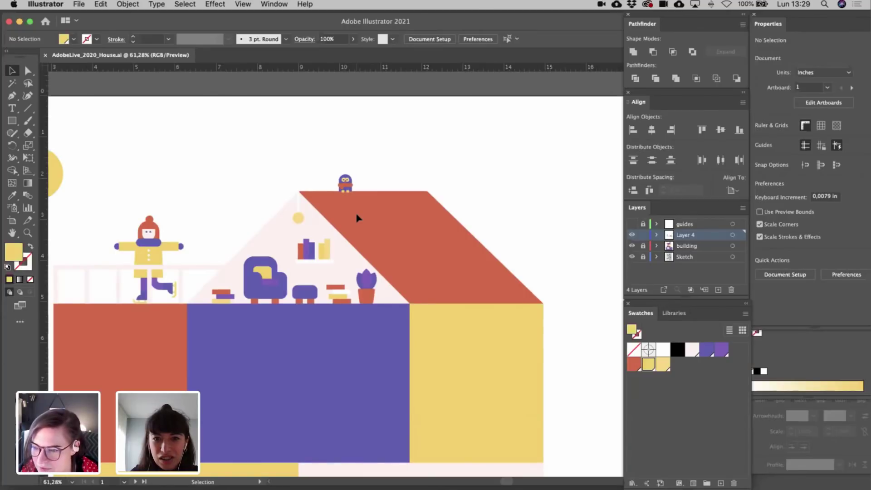
scroll(357, 218, left, 10)
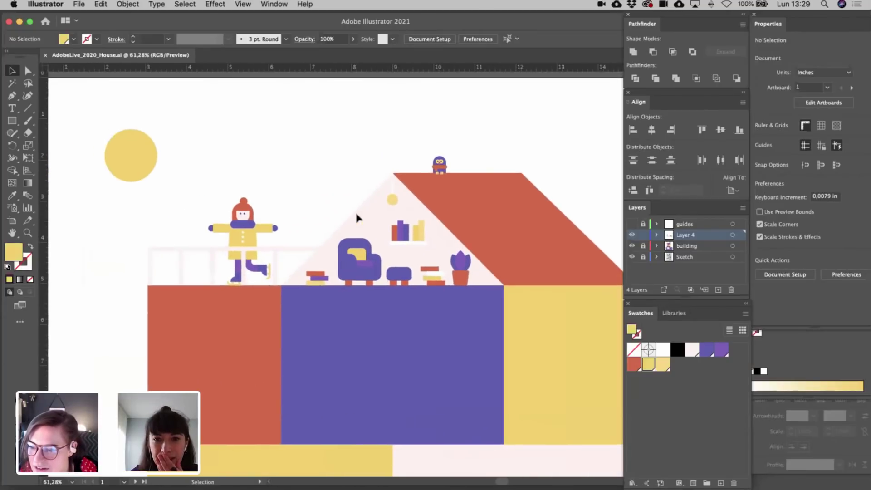
scroll(357, 218, left, 15)
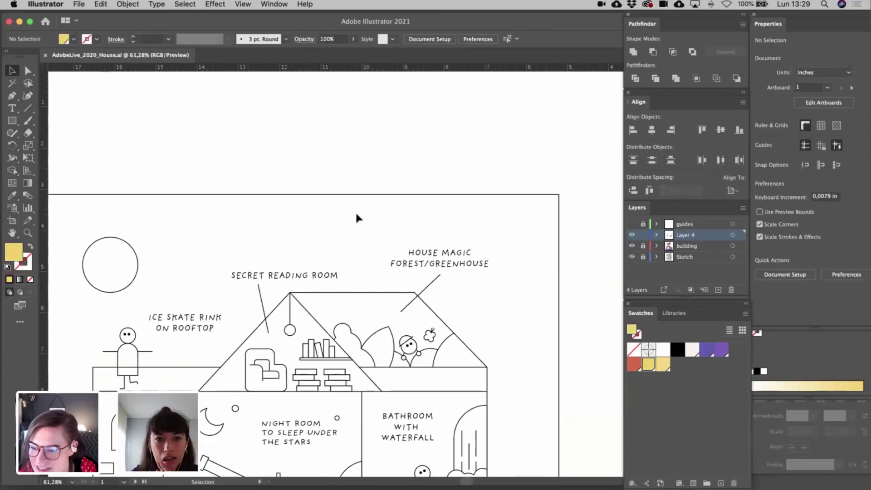
scroll(357, 219, down, 1)
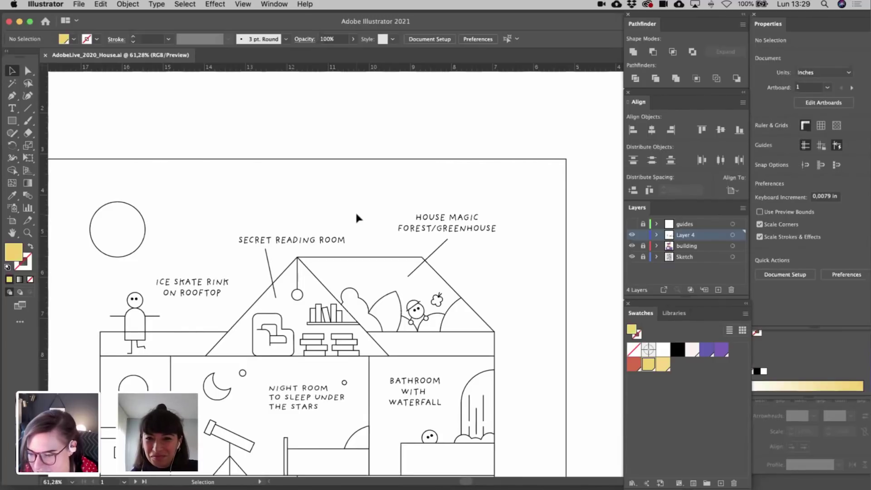
scroll(357, 219, right, 15)
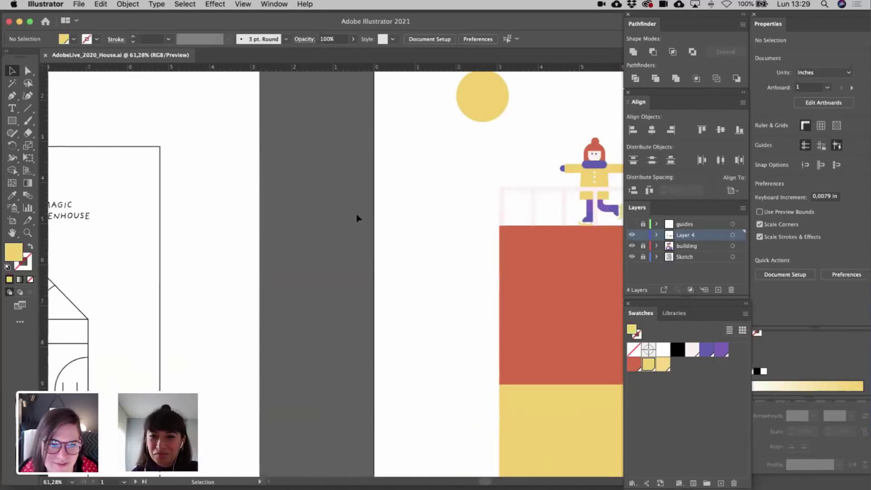
scroll(357, 218, right, 10)
scroll(357, 218, up, 3)
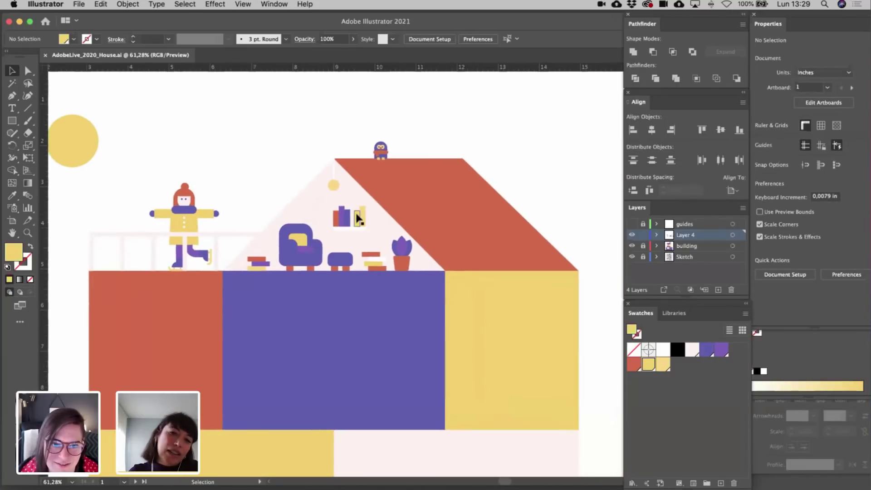
- Draw a circle about 0.906 in across against the red roof's upper right slope and fill it with the purple swatch
scroll(452, 185, up, 5)
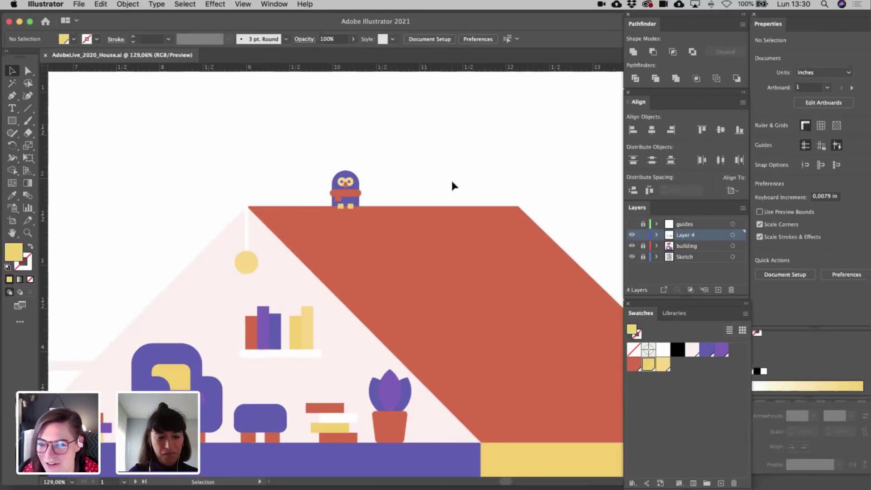
scroll(451, 182, right, 3)
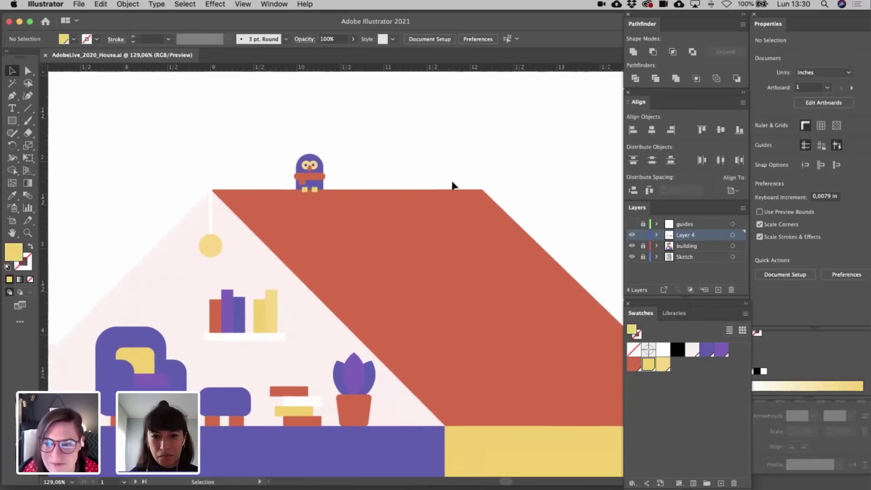
scroll(452, 185, down, 2)
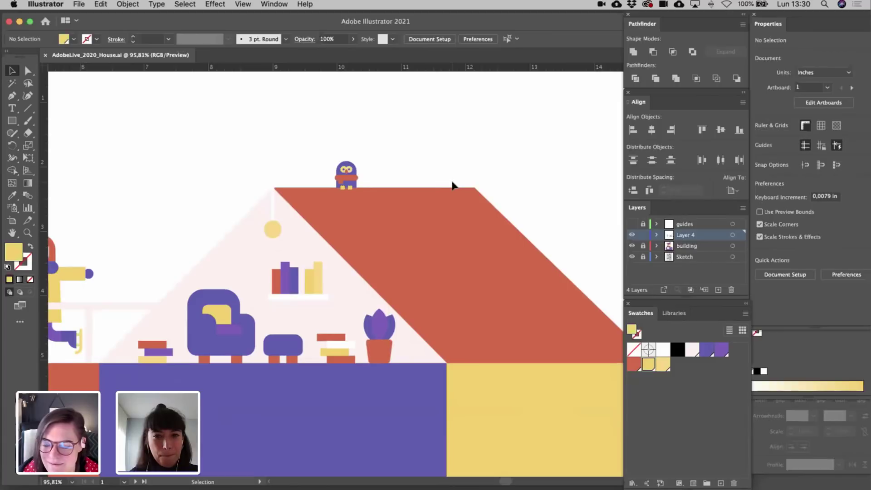
scroll(453, 185, right, 3)
click(10, 122)
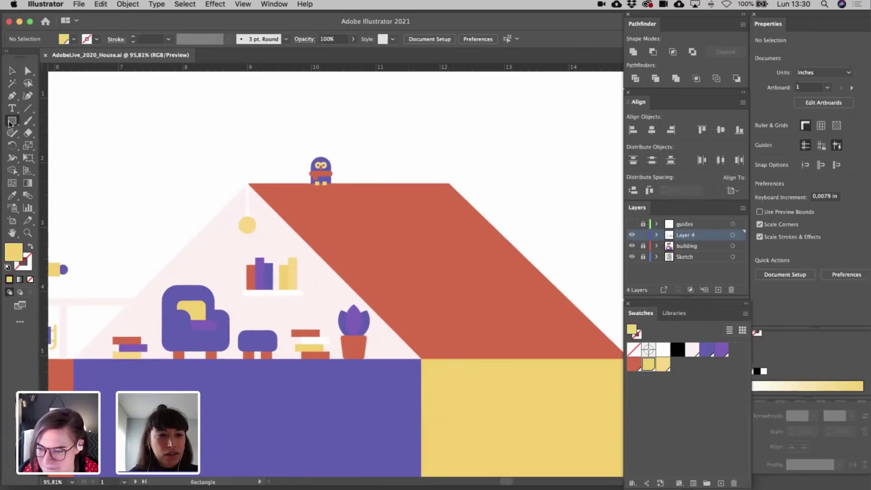
drag(10, 122, 63, 143)
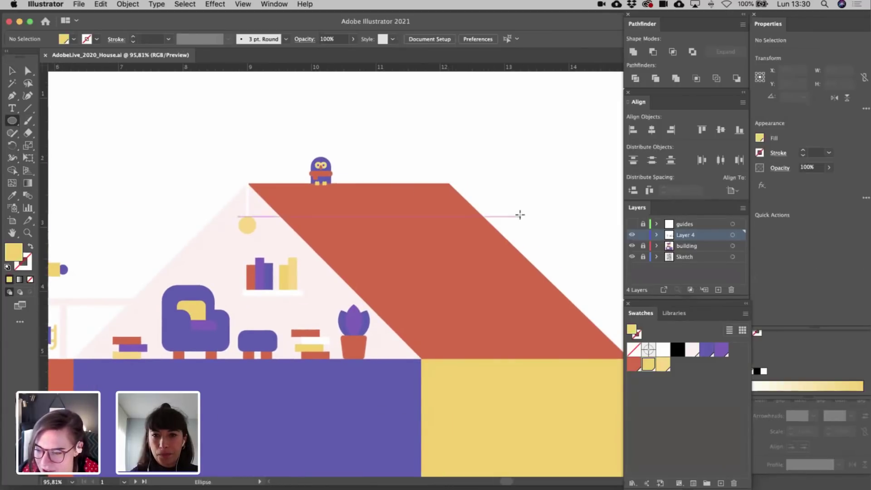
drag(518, 213, 547, 243)
key(v)
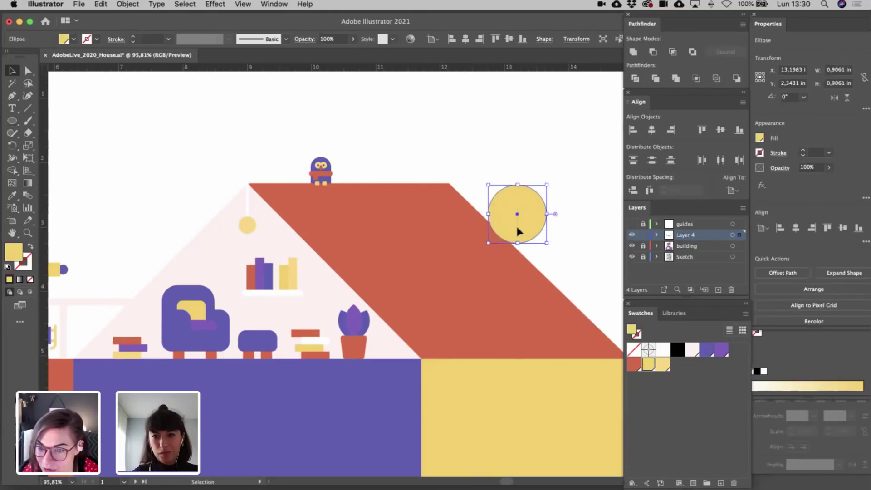
click(729, 354)
- Duplicate the purple circle straight upward so the copy overlaps the original
scroll(568, 250, right, 5)
scroll(568, 250, up, 2)
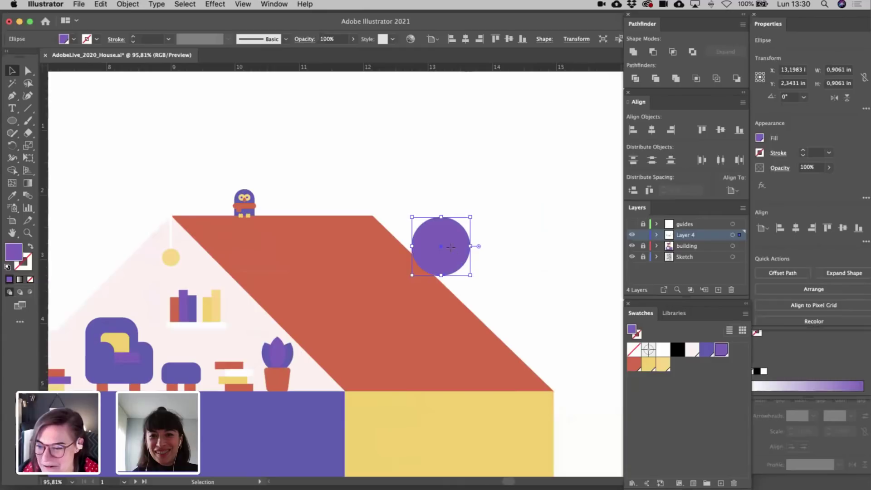
drag(451, 247, 452, 210)
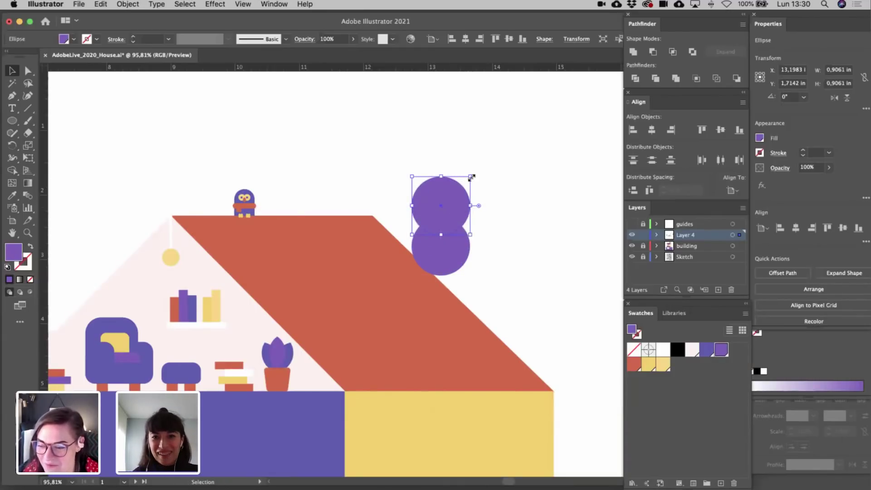
- Shrink the upper purple circle and stack a smaller third circle about 0.48 in across on top of it
mouse_move(471, 177)
mouse_down()
mouse_move(448, 208)
mouse_move(454, 179)
mouse_up()
mouse_move(443, 148)
mouse_down()
mouse_move(443, 181)
mouse_move(443, 163)
mouse_up()
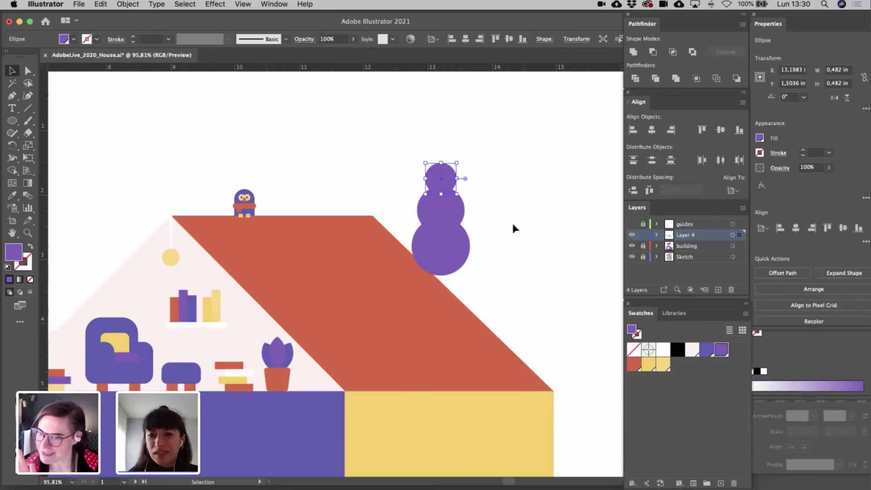
- Unite the three stacked purple circles into a single shape
shift+click(455, 221)
shift+click(452, 256)
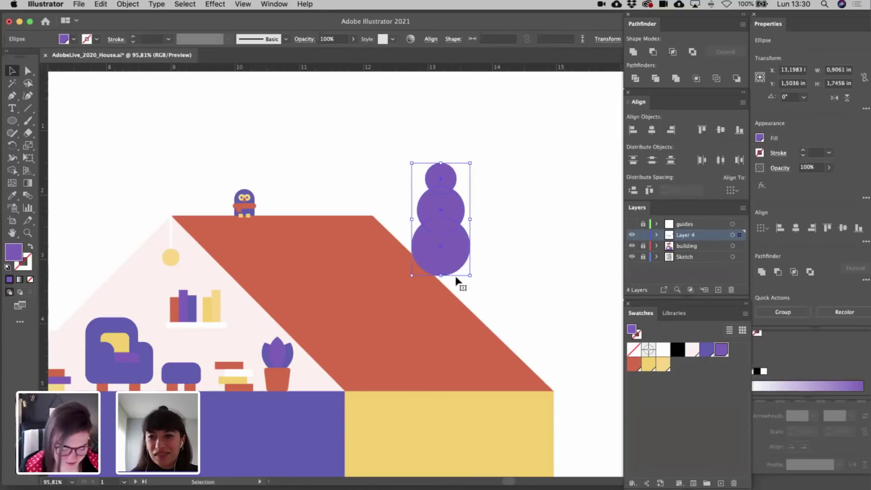
click(762, 271)
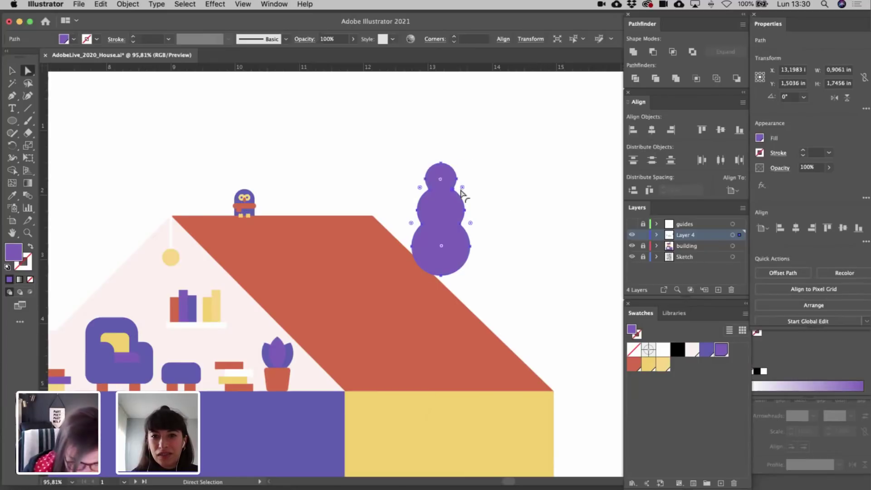
- Round the inward corners where the united circles meet so the bush outline flows smoothly
key(a)
click(455, 187)
click(421, 224)
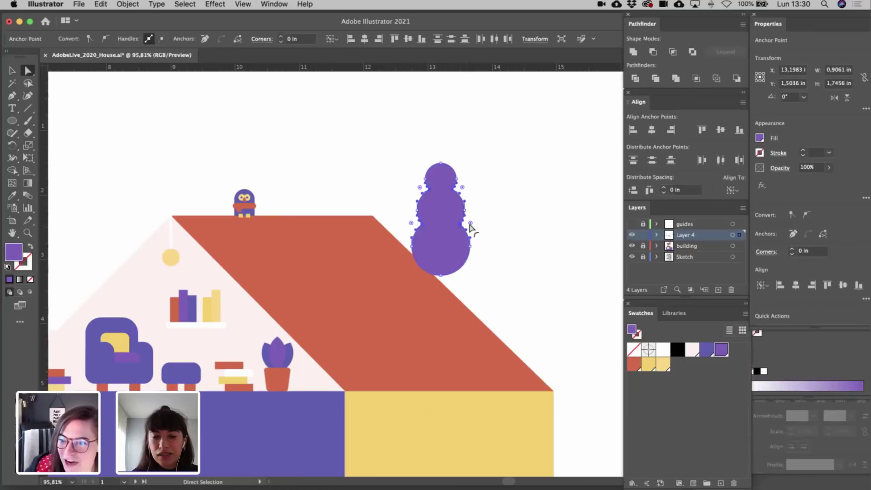
drag(470, 223, 477, 229)
key(v)
click(511, 239)
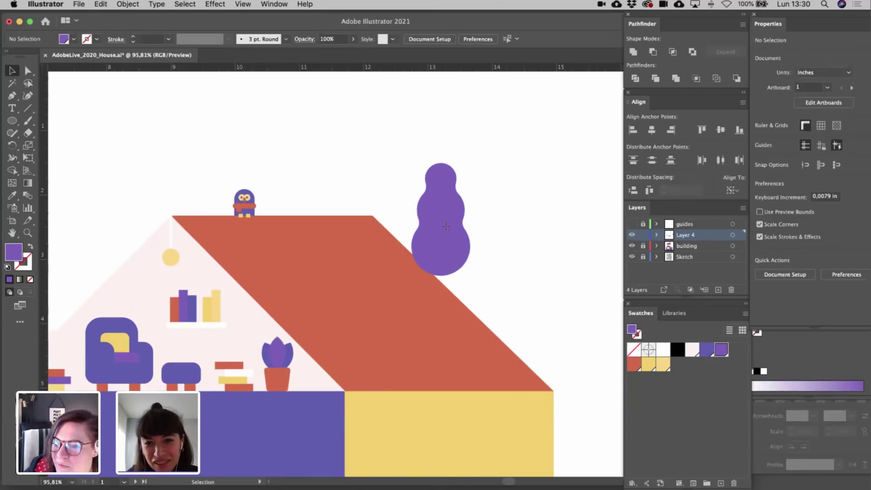
- Move the purple bush to the lower left end of the red roof and enlarge it to about 1.09 × 2.11 in
drag(441, 234, 353, 345)
drag(349, 281, 352, 261)
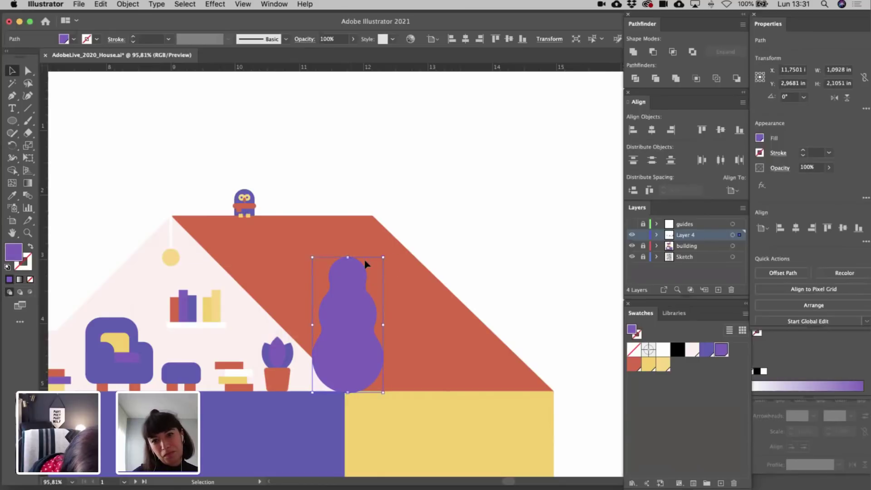
click(487, 273)
scroll(487, 273, down, 5)
scroll(488, 277, down, 2)
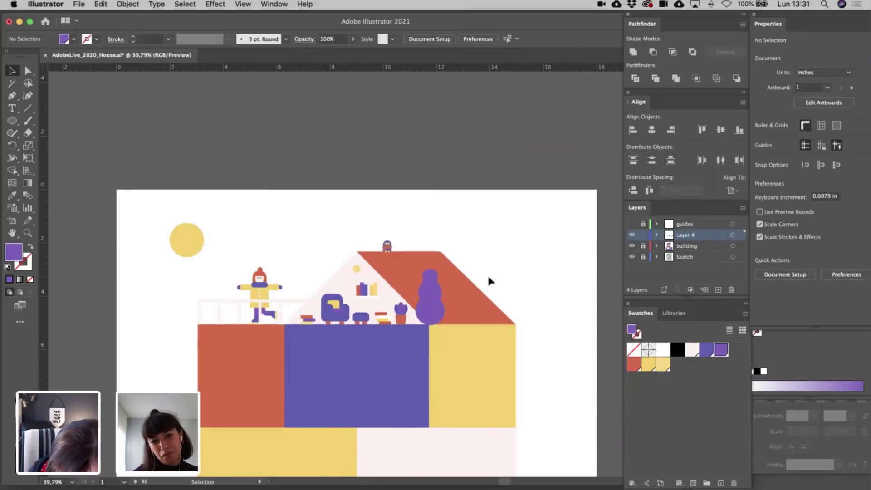
scroll(488, 278, up, 1)
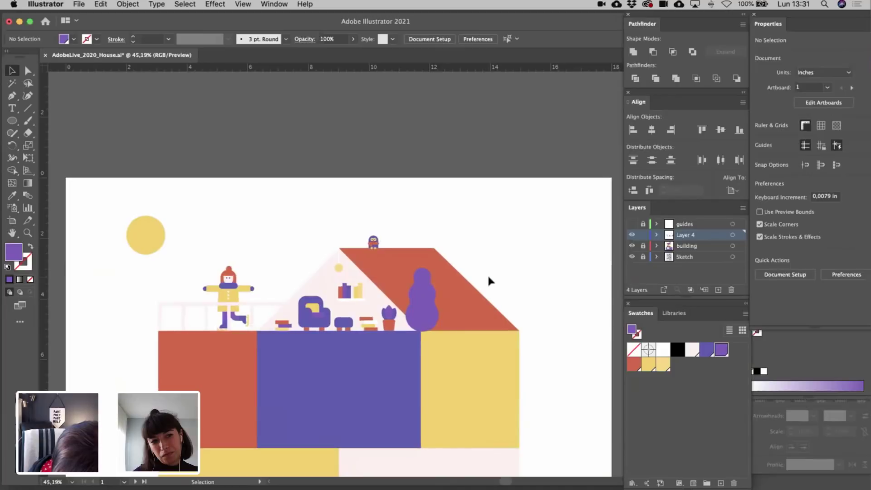
scroll(488, 278, up, 2)
scroll(488, 278, up, 6)
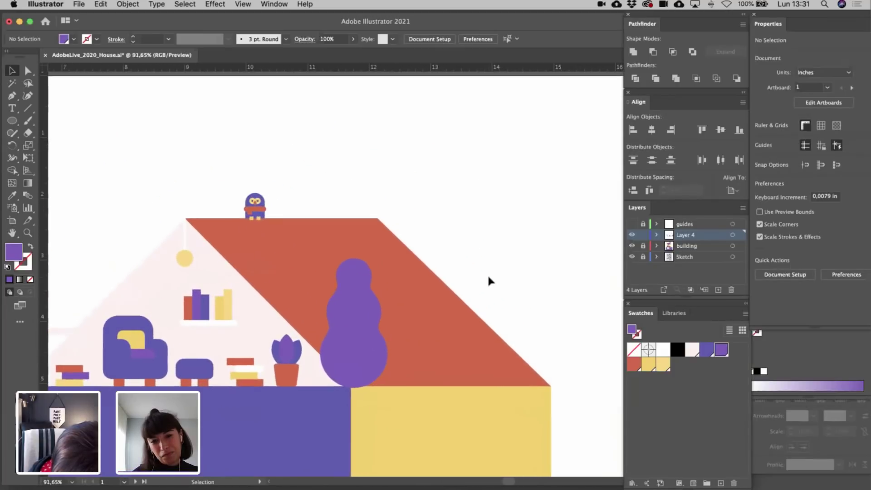
- Tilt the purple bush about 15.5° so its top leans left
click(416, 278)
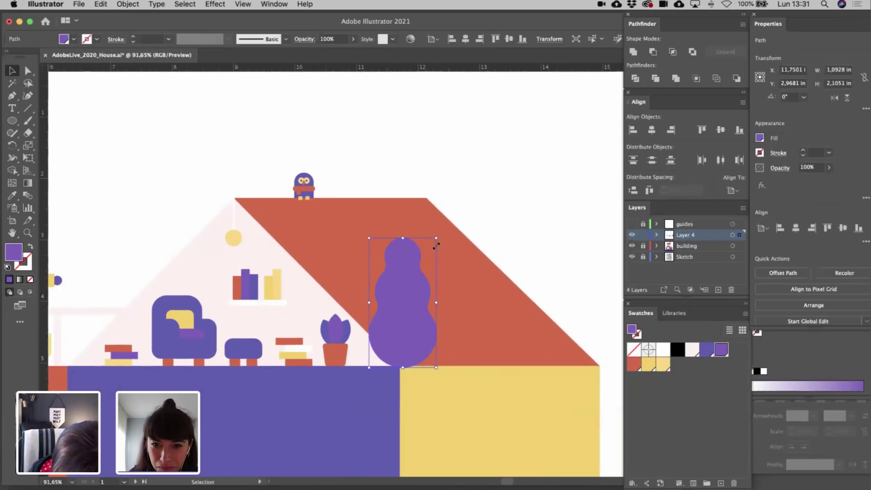
drag(438, 237, 422, 234)
key(super+z)
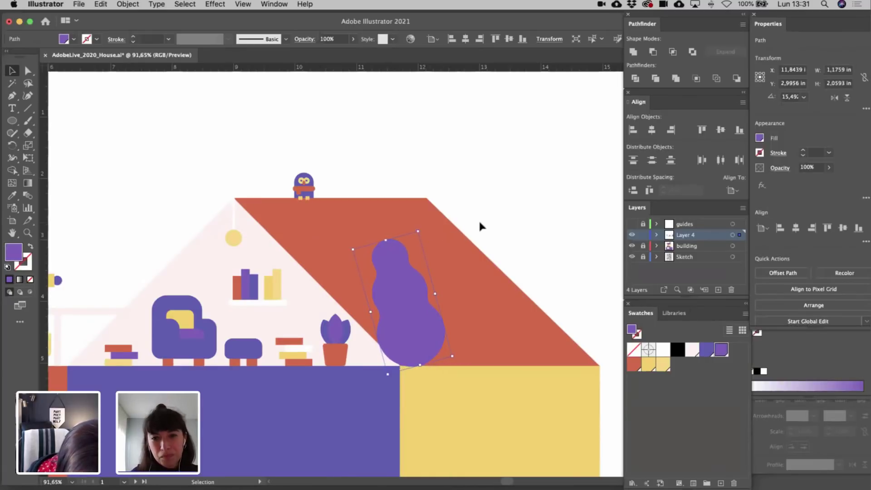
click(480, 223)
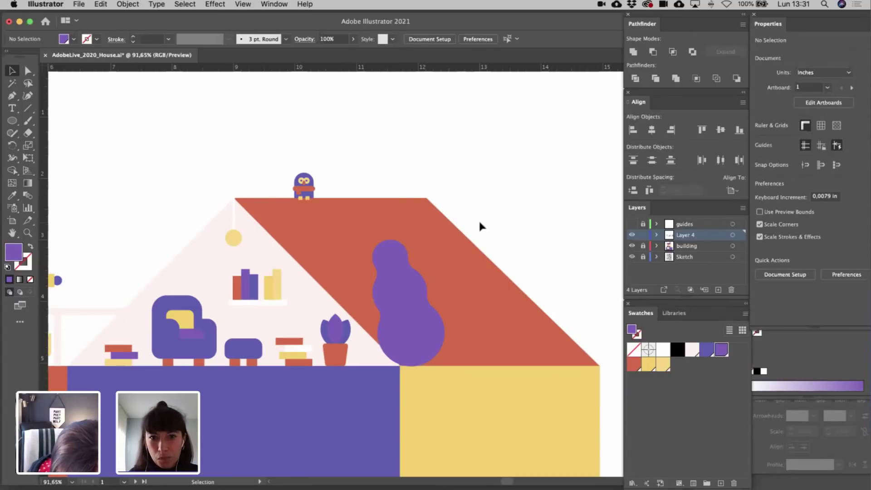
- Compare the roof scene with the house magic forest/greenhouse area of the sketch
scroll(479, 222, left, 2)
scroll(479, 222, down, 1)
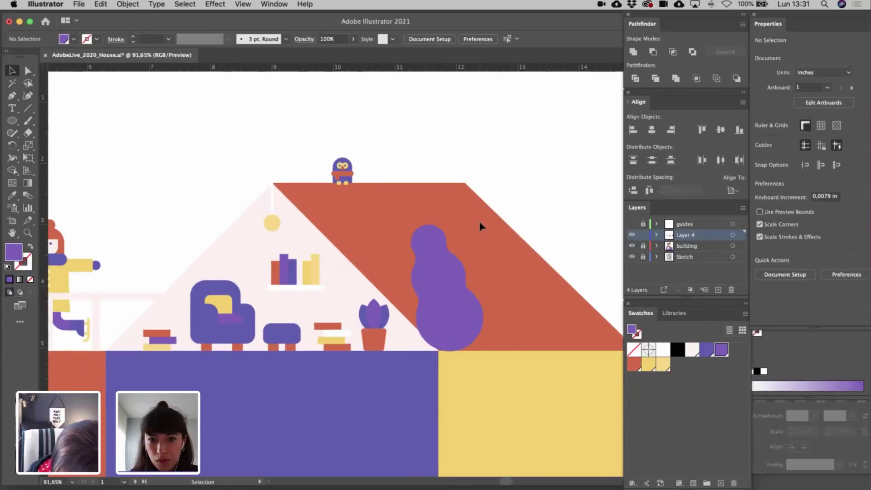
scroll(480, 226, down, 2)
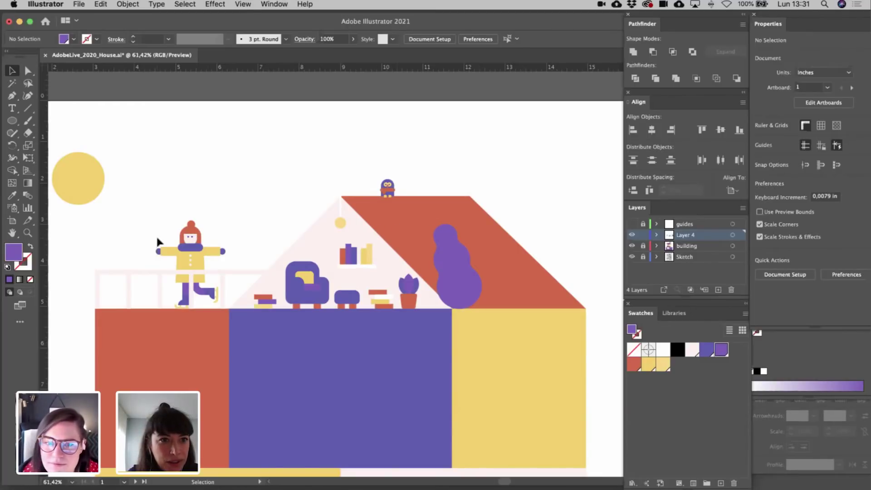
scroll(158, 238, left, 20)
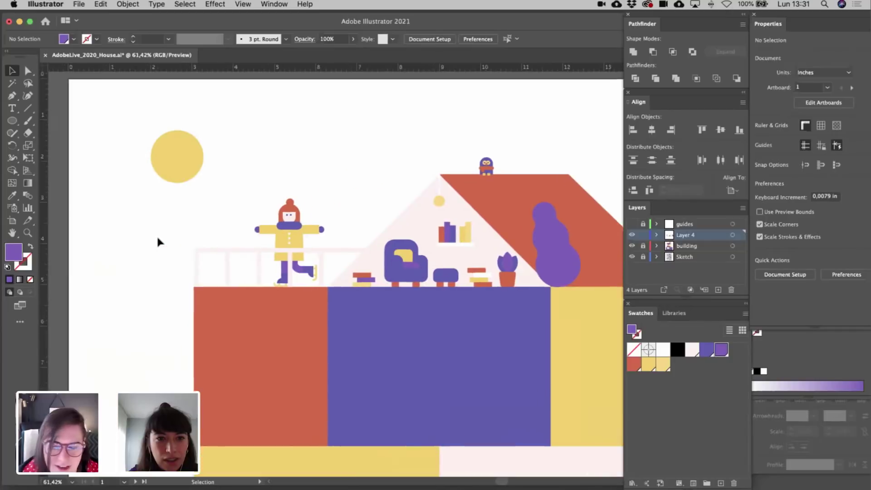
scroll(158, 240, left, 5)
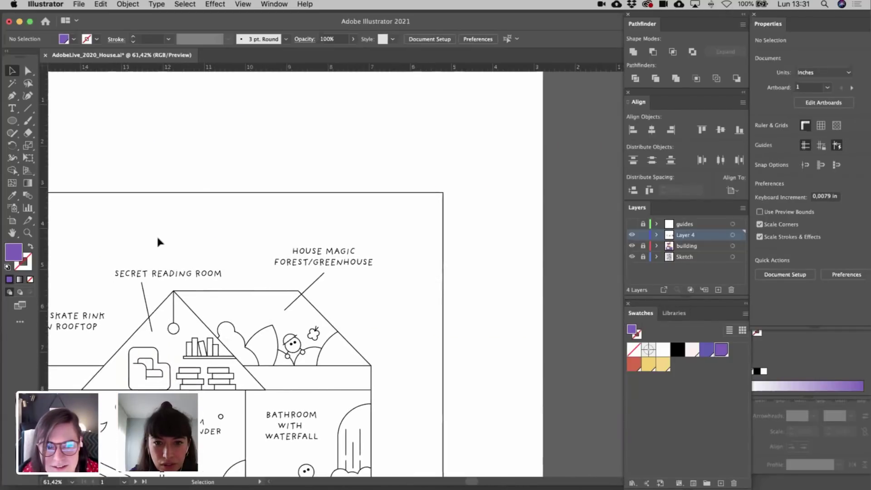
scroll(158, 241, right, 20)
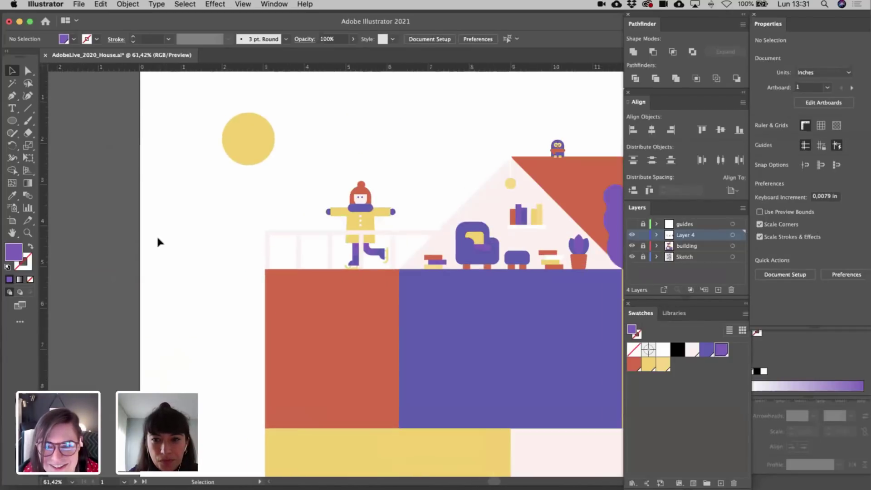
scroll(157, 241, right, 2)
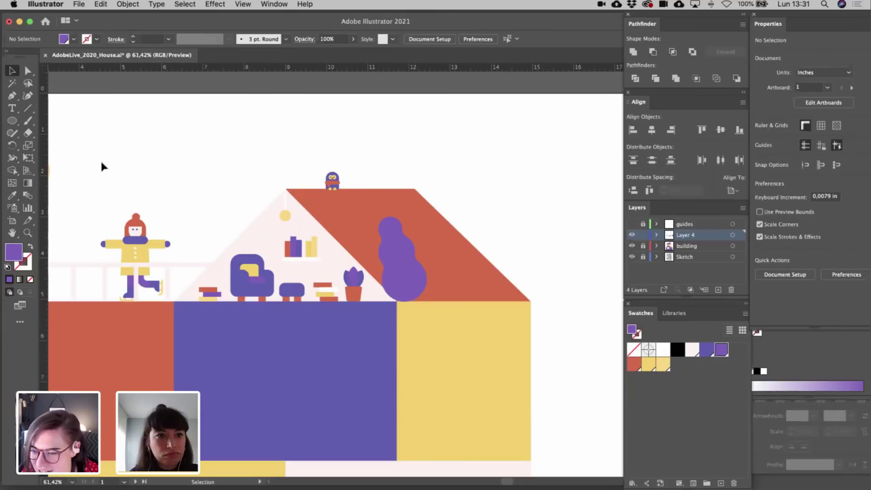
- Draw a circle about 1.87 in across beside the roof, duplicate it sideways, and intersect the two circles into a pointed leaf
click(12, 120)
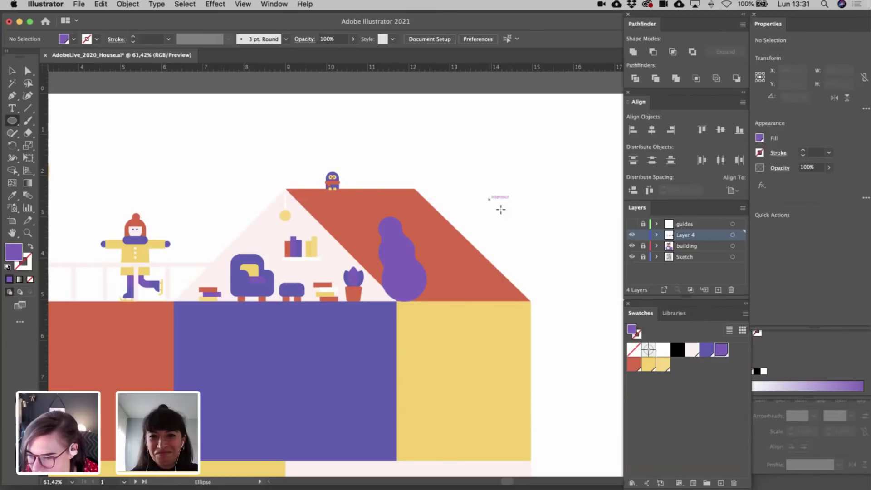
drag(489, 199, 527, 232)
key(v)
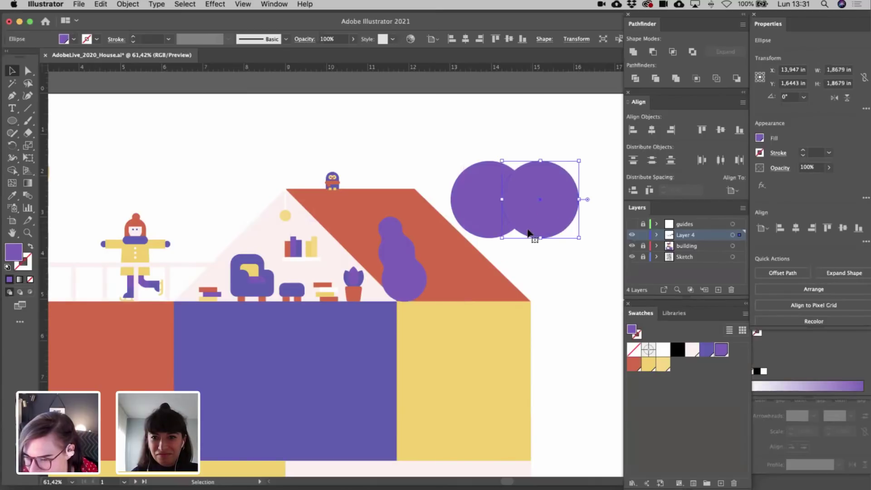
shift+click(489, 224)
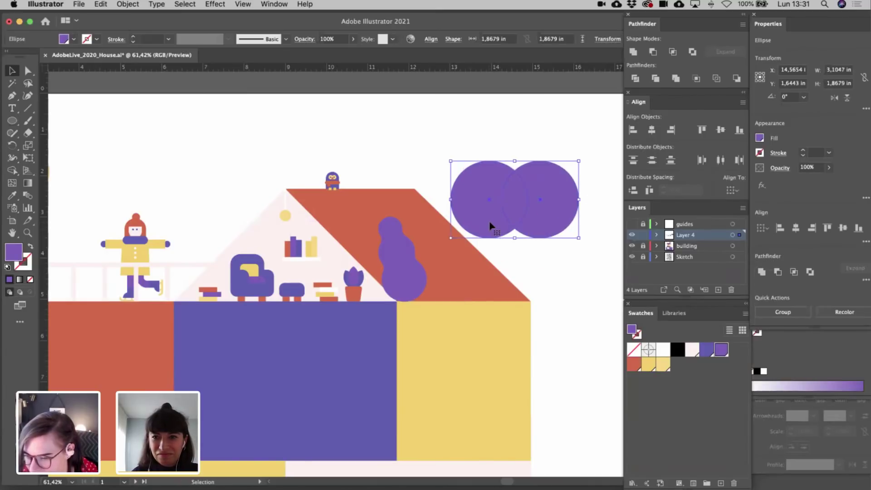
click(677, 55)
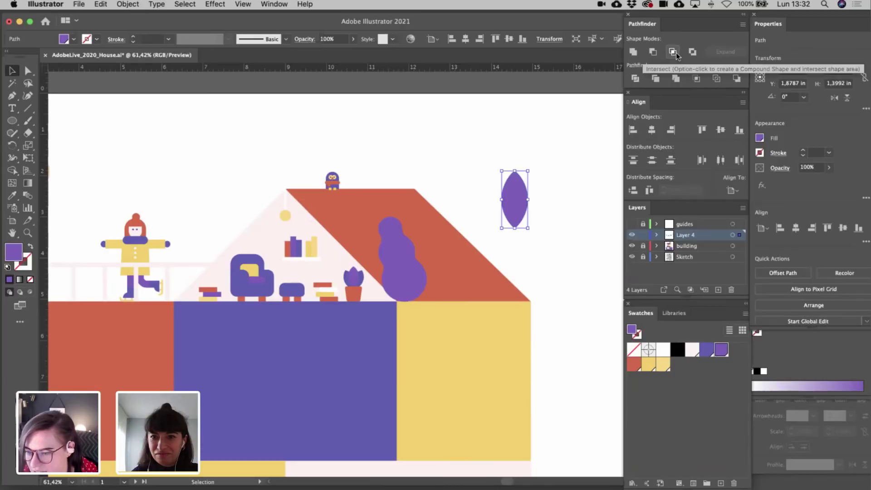
- Enlarge the leaf, tilt it about 13°, and fill it with the blue-violet swatch
drag(530, 165, 504, 152)
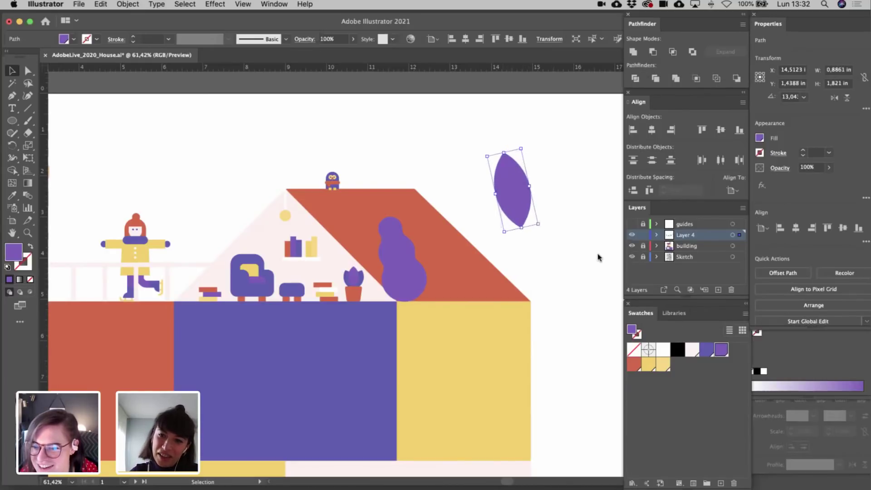
click(706, 350)
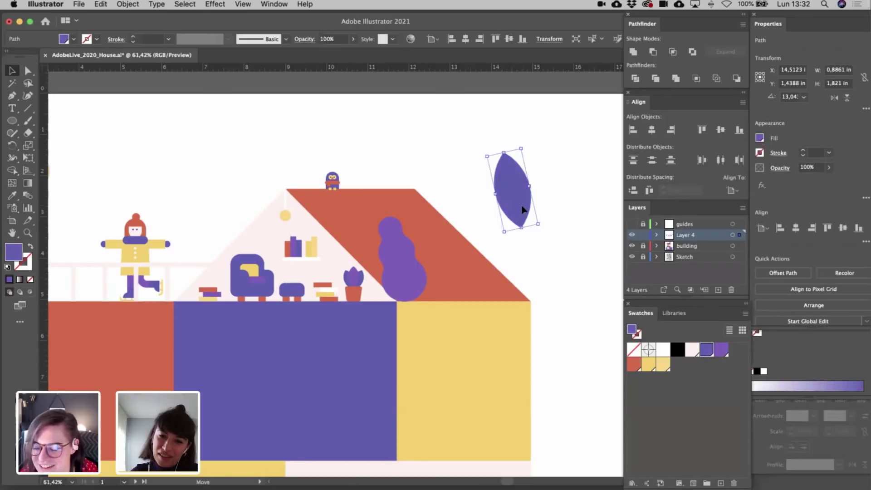
mouse_move(529, 212)
mouse_down()
mouse_move(372, 274)
mouse_move(427, 285)
mouse_move(519, 222)
mouse_up()
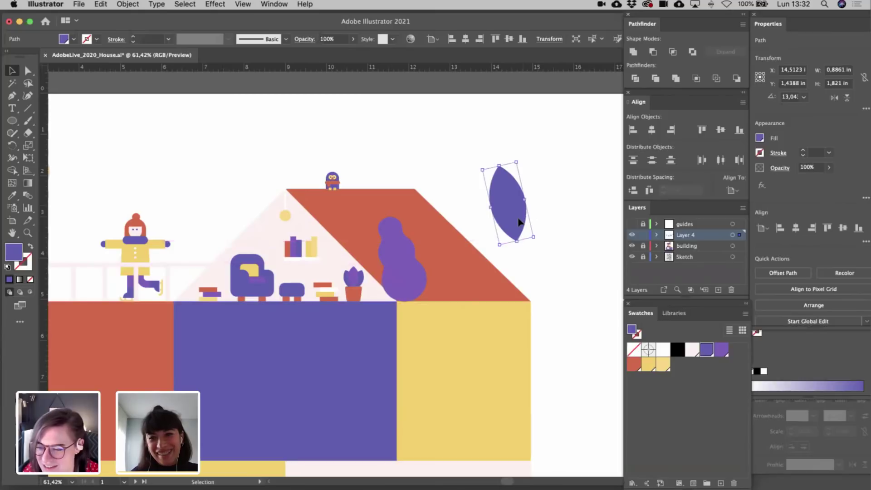
click(549, 265)
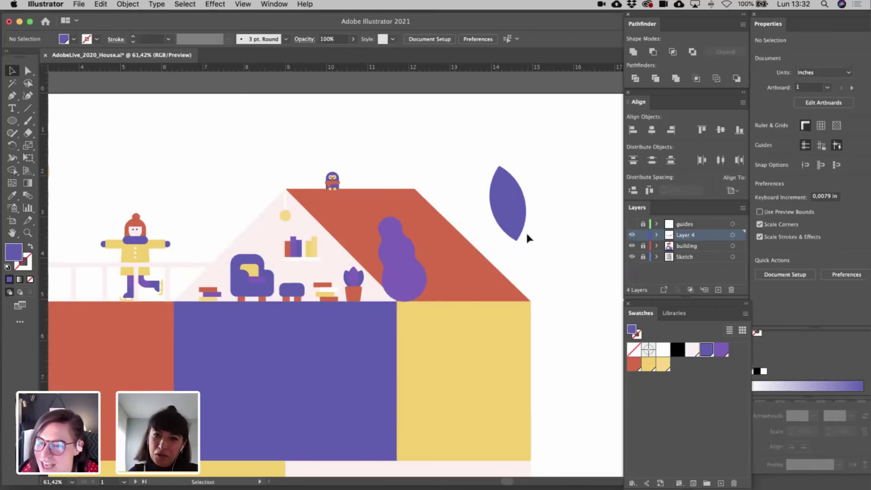
- Place the blue leaf on the roof overlapping the bush's right side and rotate it back upright
drag(522, 224, 432, 292)
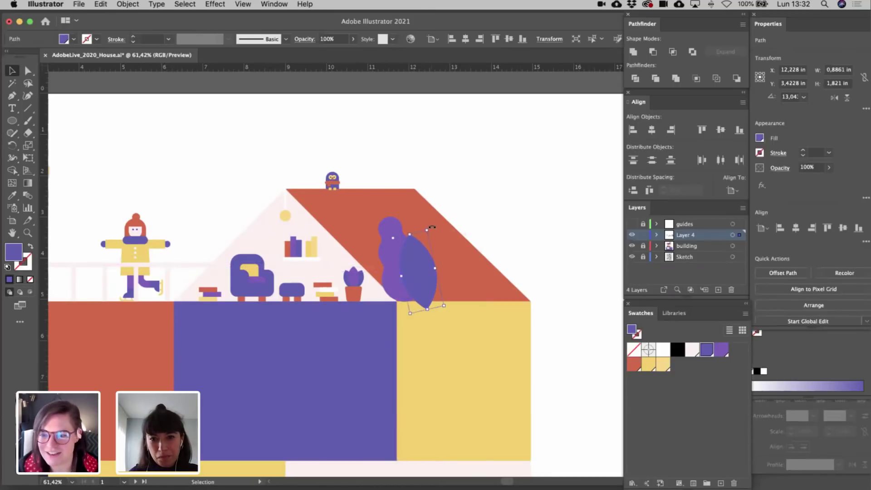
drag(432, 227, 424, 252)
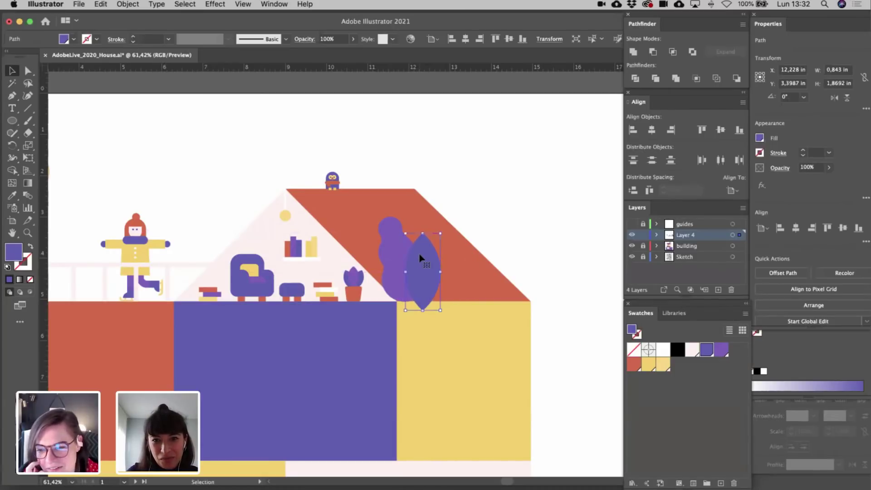
click(364, 166)
scroll(371, 163, up, 8)
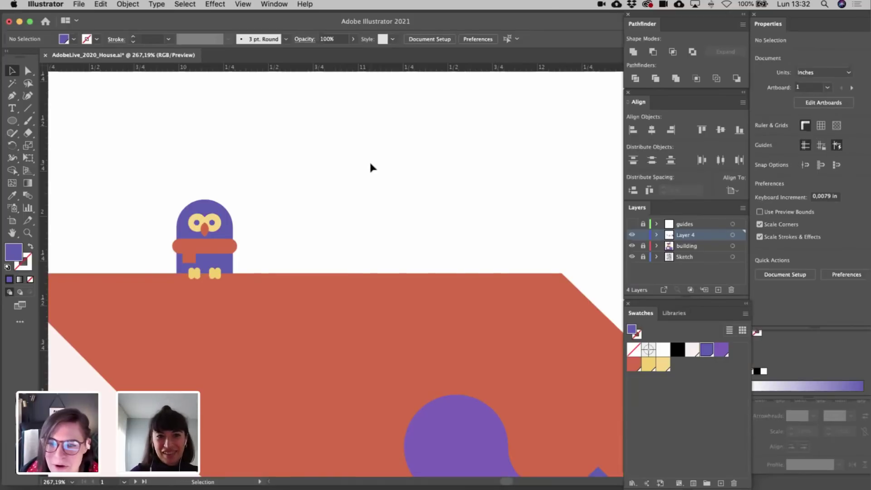
scroll(371, 167, down, 6)
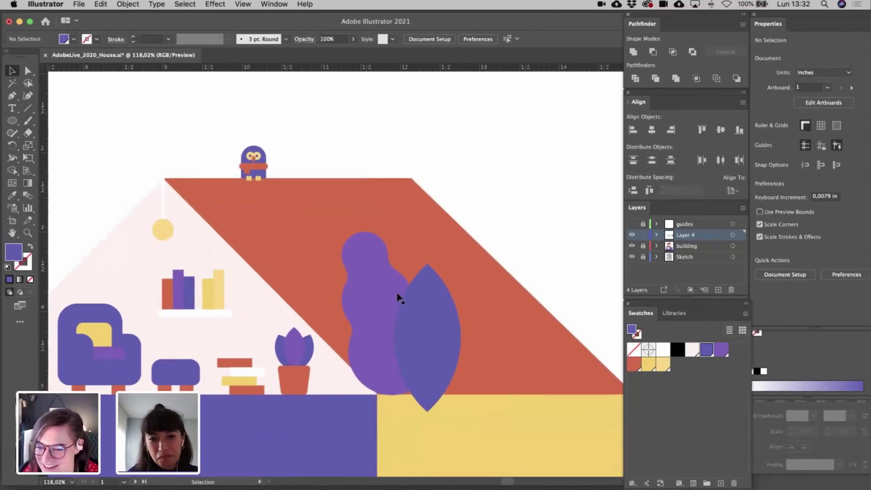
- Shift the purple bush left and enlarge it slightly, and move the blue leaf closer so the two overlap
drag(398, 298, 399, 306)
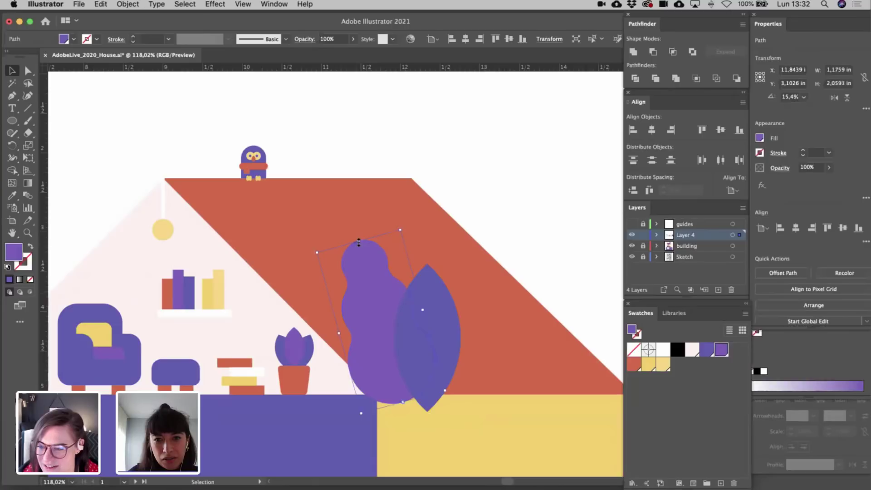
drag(359, 242, 351, 213)
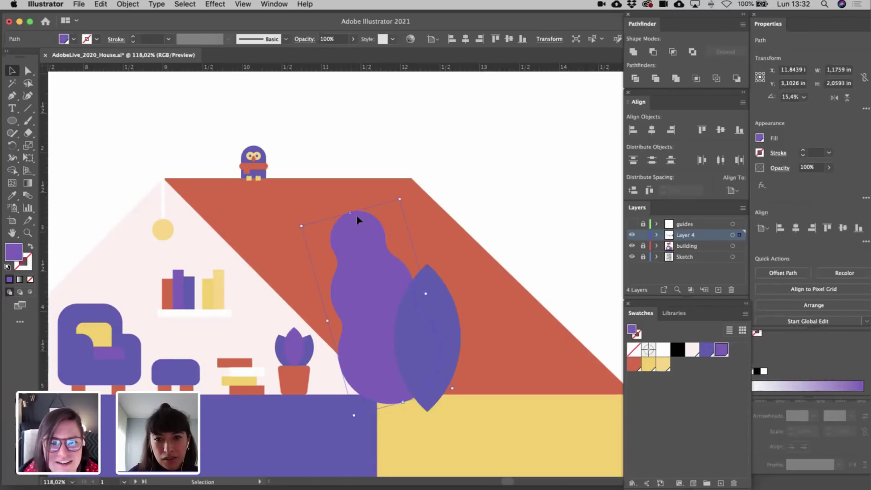
key(super+z)
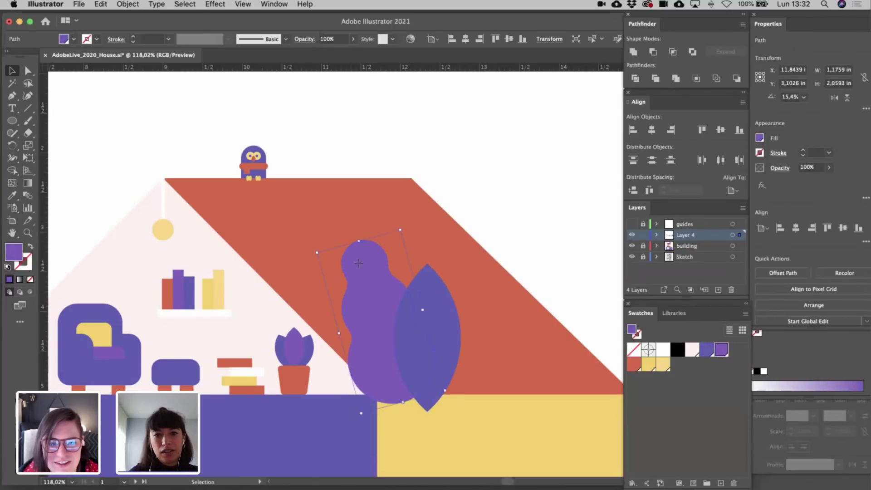
drag(358, 263, 347, 263)
drag(347, 241, 344, 227)
drag(431, 308, 426, 305)
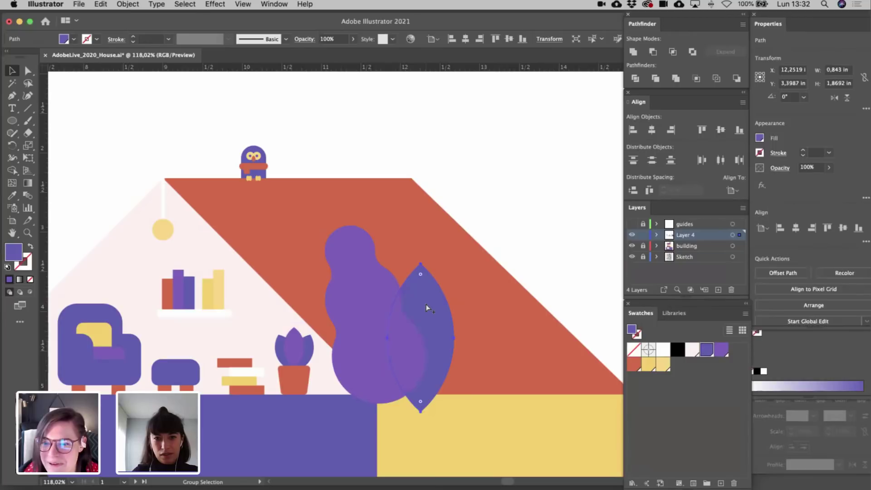
key(v)
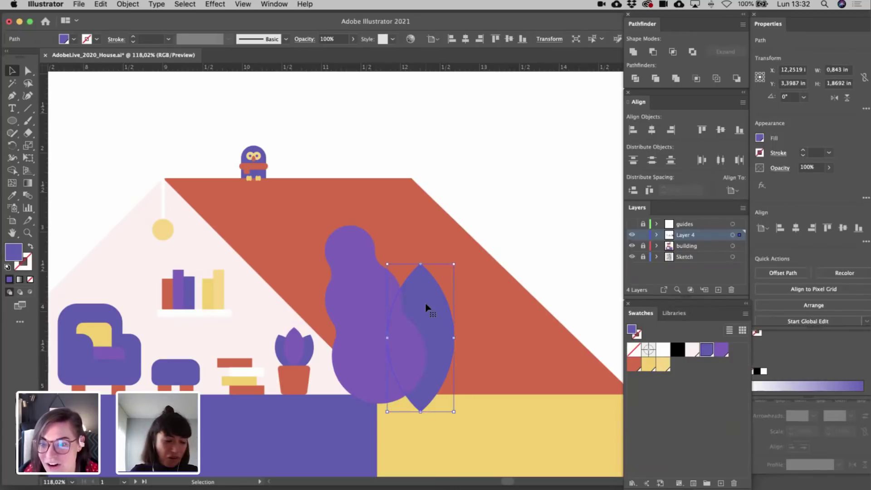
- Shrink the purple bush slightly to about 1.22 × 2.13 in and tilt the blue leaf a few degrees clockwise
click(368, 299)
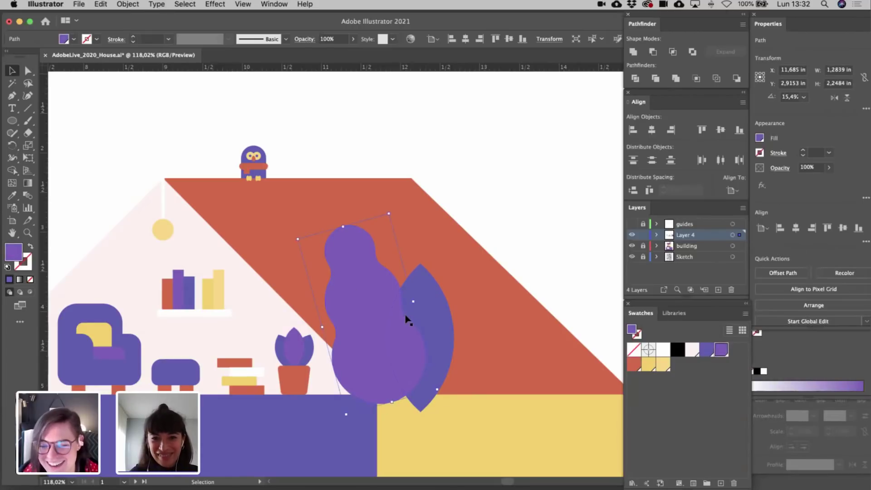
drag(413, 302, 381, 324)
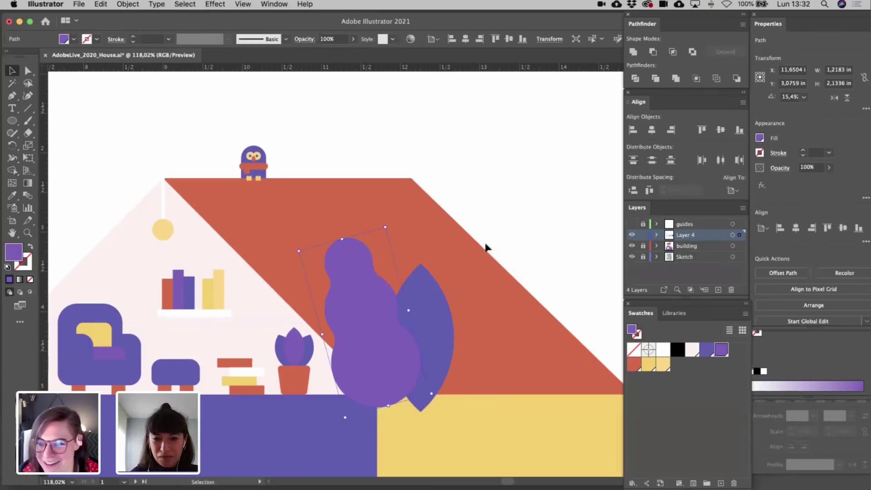
click(523, 227)
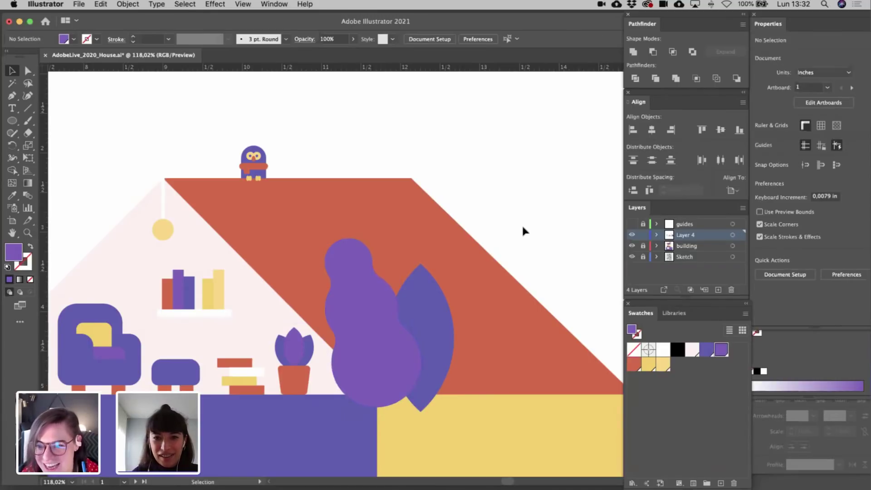
click(421, 311)
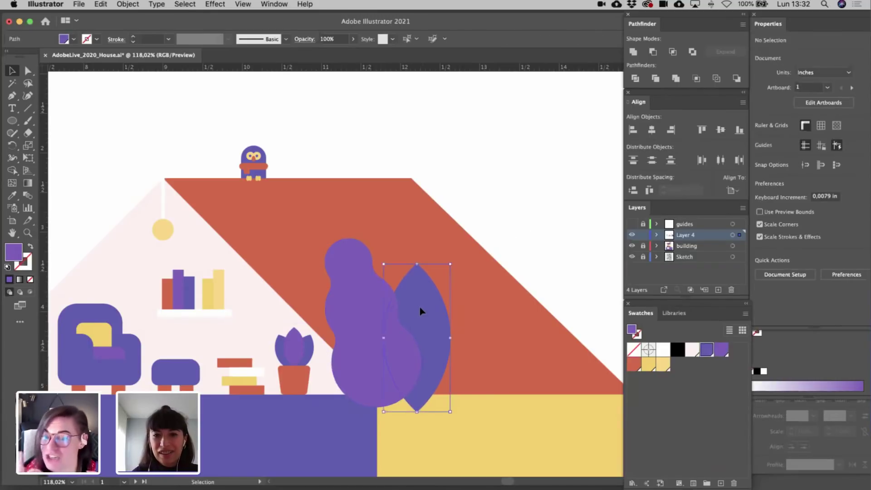
drag(455, 263, 468, 271)
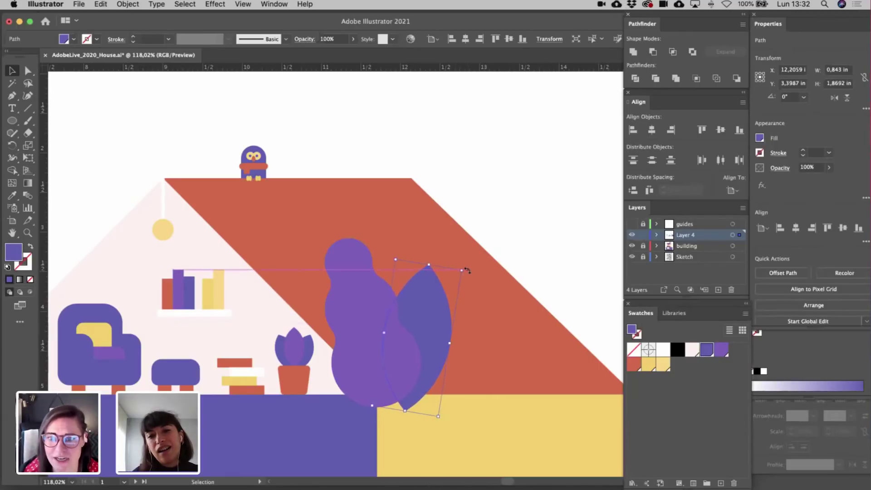
click(527, 249)
- Draw a circle about 0.41 in across above the roof, fill it with the light yellow swatch, and shift it slightly up and right
scroll(527, 250, down, 2)
scroll(529, 255, down, 3)
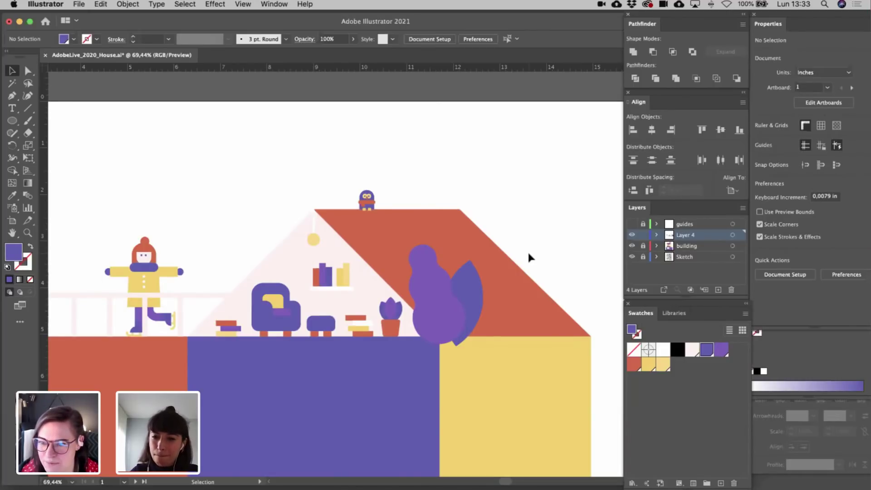
click(11, 121)
scroll(408, 175, up, 3)
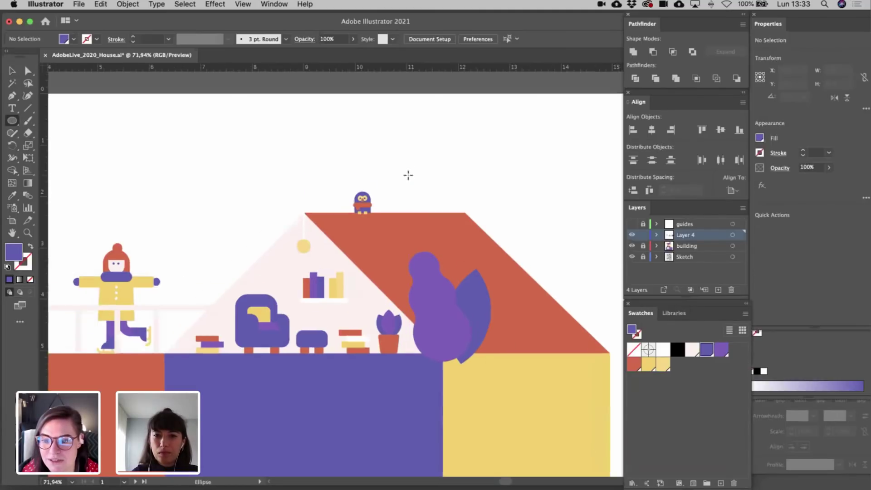
drag(409, 184, 436, 202)
key(v)
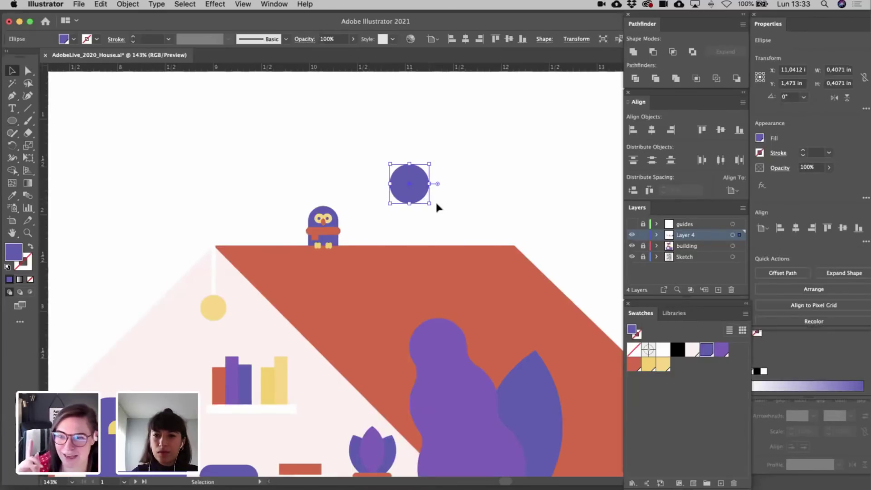
click(664, 364)
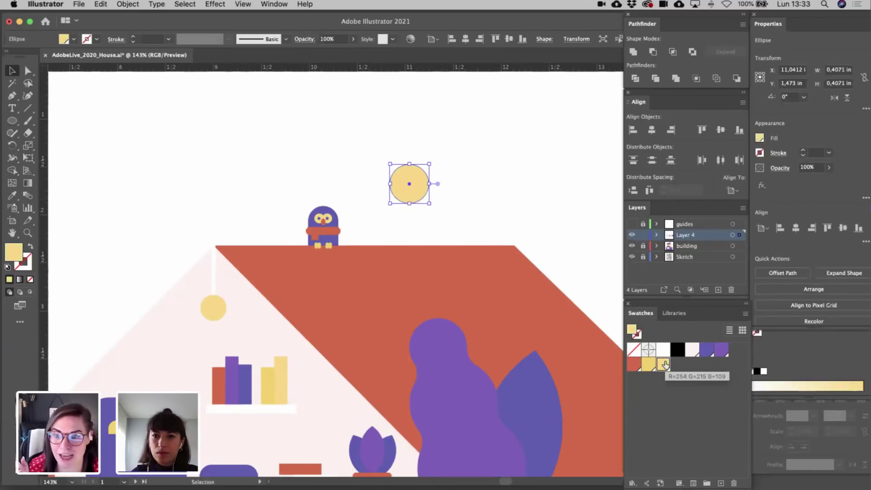
click(548, 240)
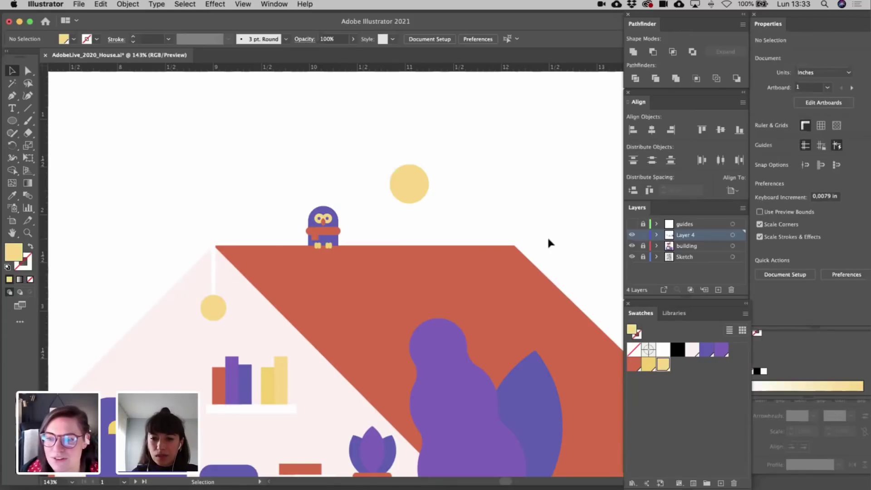
scroll(546, 236, down, 3)
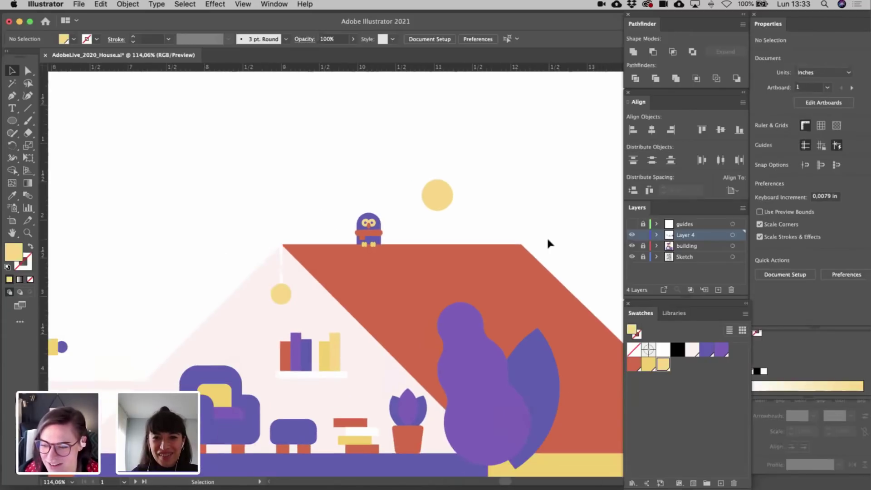
drag(430, 204, 446, 193)
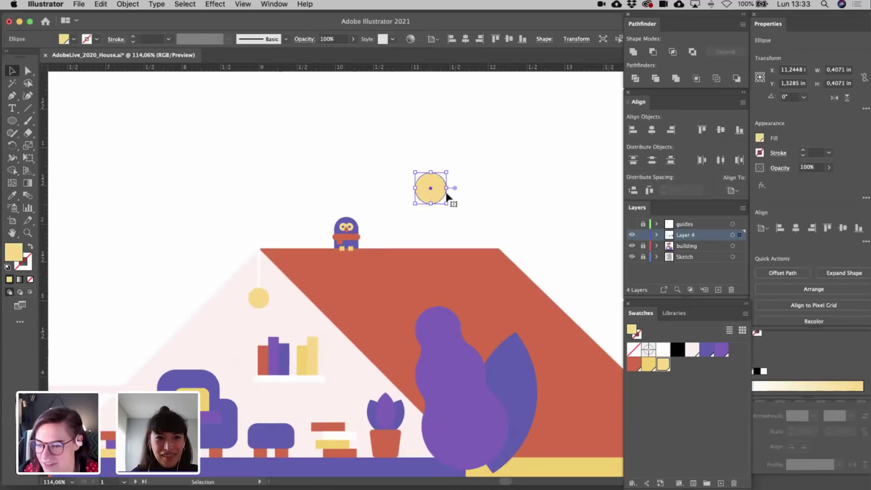
- Draw a yellow square beside the circle and rotate it 45° into a diamond about 0.82 in wide
click(138, 137)
drag(12, 120, 50, 120)
drag(465, 144, 508, 188)
key(v)
drag(511, 140, 475, 132)
key(a)
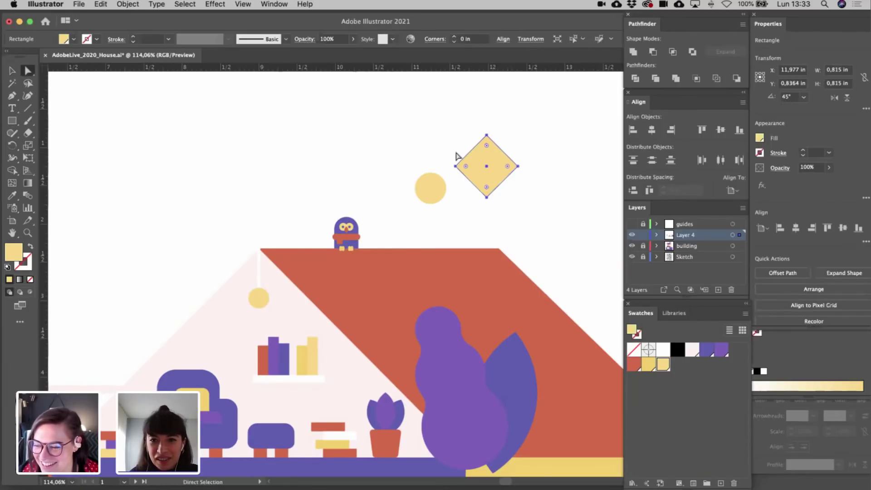
- Stretch the diamond's bottom point downward and round its other three corners to form a teardrop
click(486, 198)
drag(486, 199, 486, 217)
drag(452, 132, 505, 169)
drag(472, 209, 446, 241)
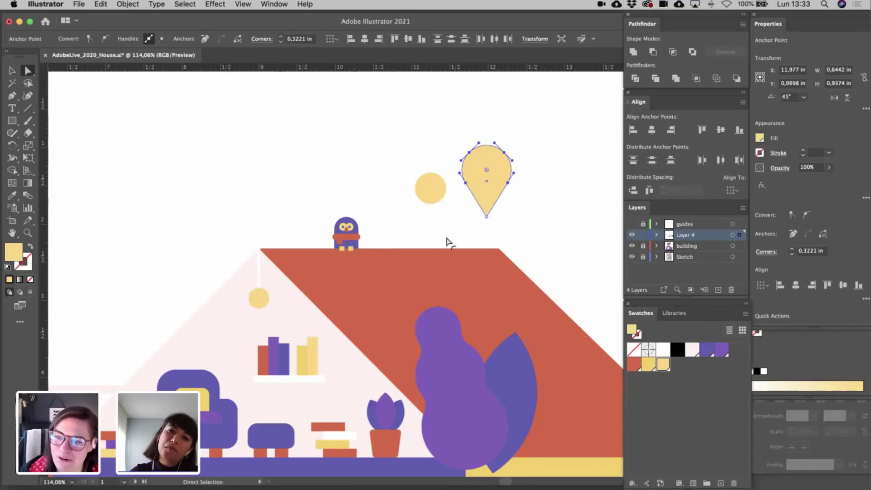
key(super+z)
drag(520, 169, 440, 208)
click(528, 200)
key(v)
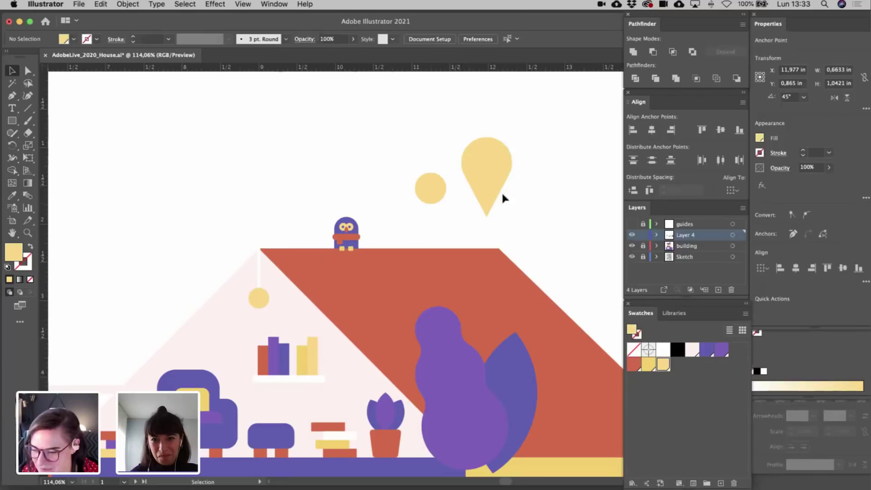
- Shrink the teardrop to about 0.48 × 0.75 in and stack it over the yellow circle on the roof beside the bush
click(491, 187)
drag(487, 216, 389, 304)
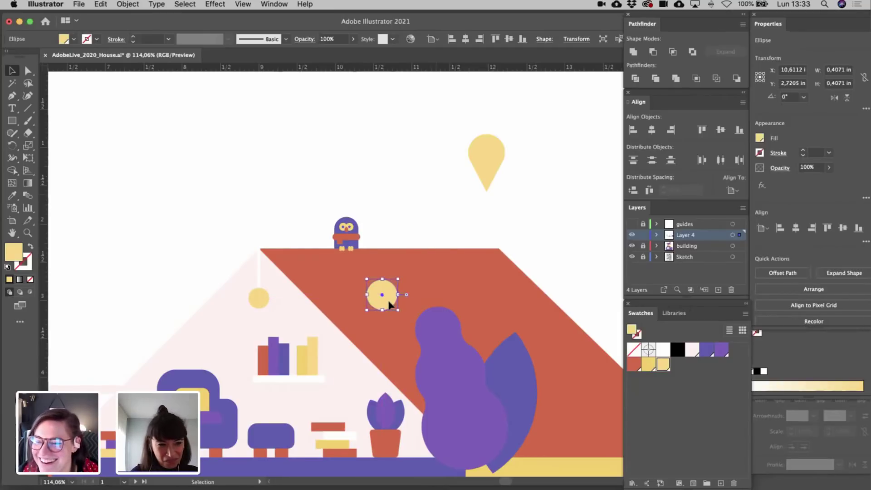
scroll(390, 302, up, 5)
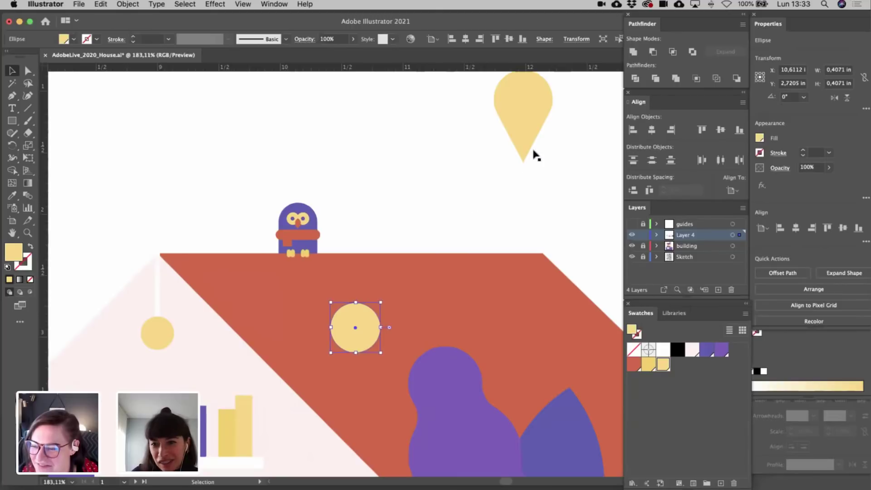
drag(529, 127, 365, 309)
scroll(365, 309, up, 5)
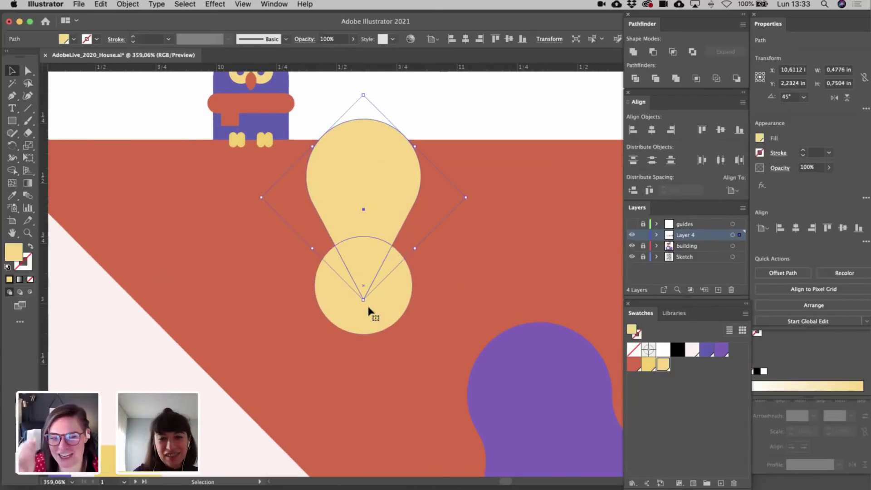
- Make the teardrop and the yellow circle smaller and lower the teardrop so its tip overlaps the circle
scroll(368, 308, down, 4)
drag(367, 186, 366, 196)
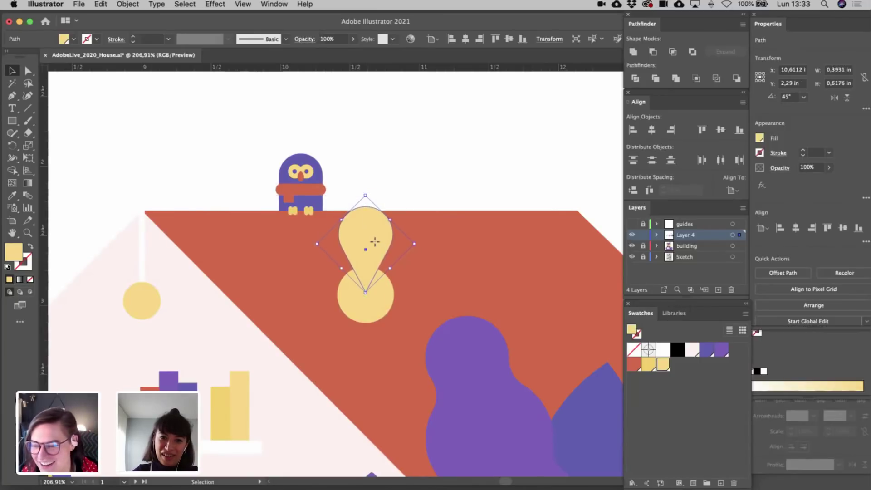
drag(366, 292, 366, 298)
click(375, 297)
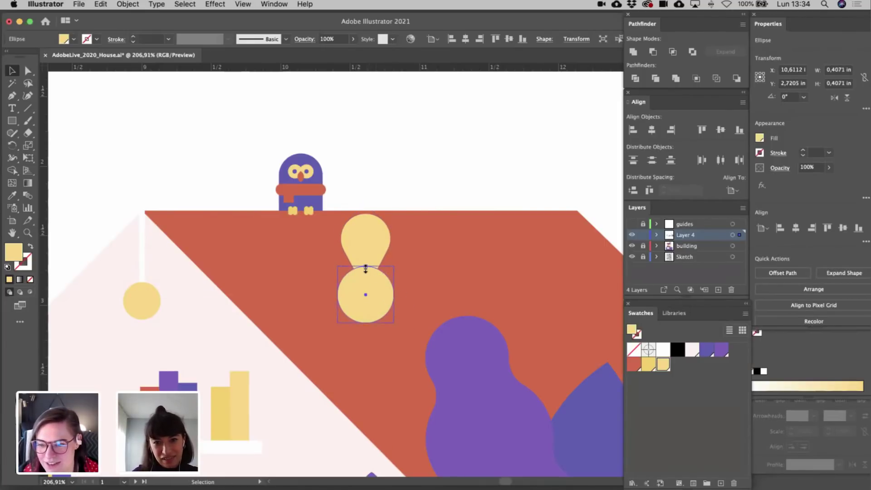
drag(366, 267, 365, 278)
drag(371, 243, 372, 253)
- Fill the teardrop with white and move it straight down about 0.04 in onto the yellow circle
key(super+shift+a)
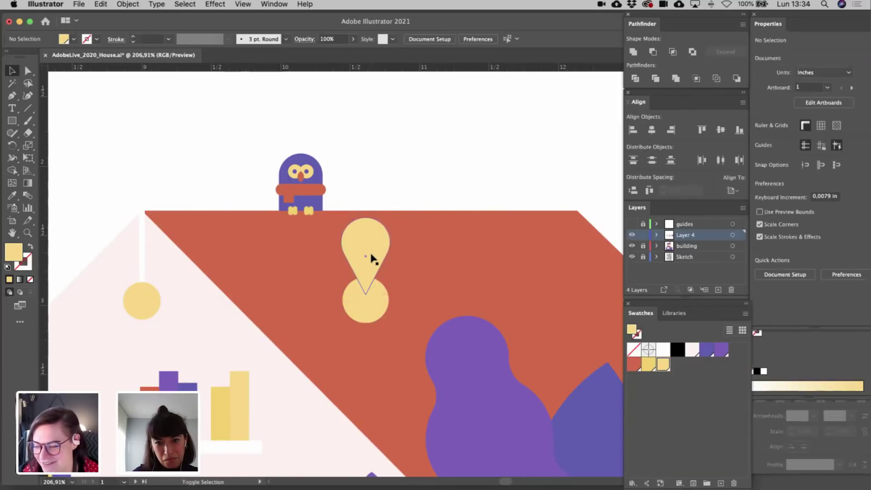
click(663, 349)
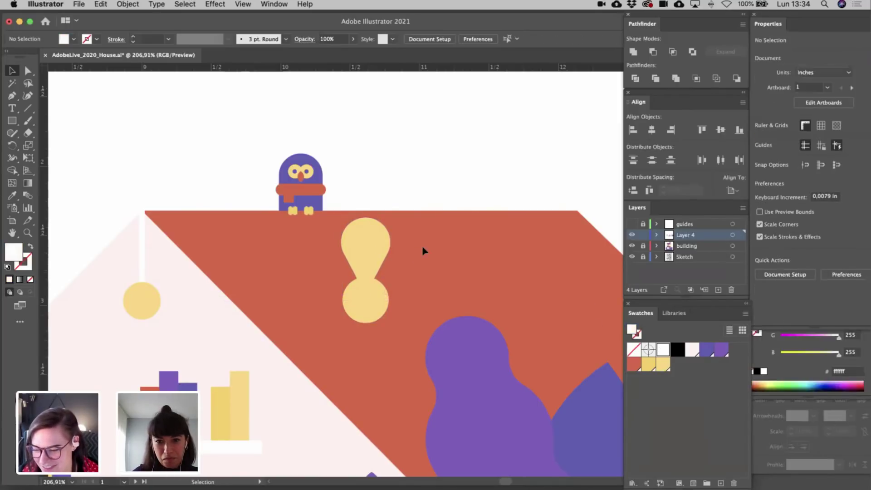
click(352, 228)
click(662, 350)
key(super+shift+a)
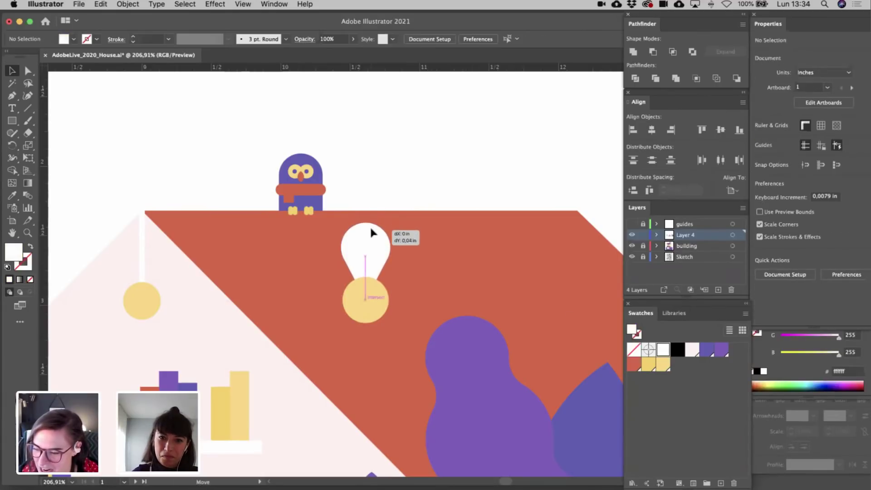
click(371, 230)
click(376, 201)
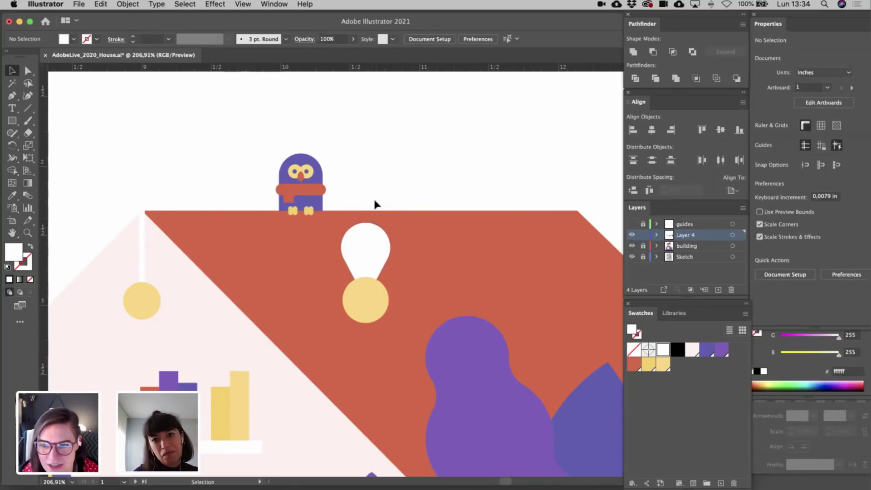
- Draw a circle about 0.77 in across in the empty area beside the roof and fill it with the blue-violet swatch
key(super+0)
scroll(375, 204, down, 5)
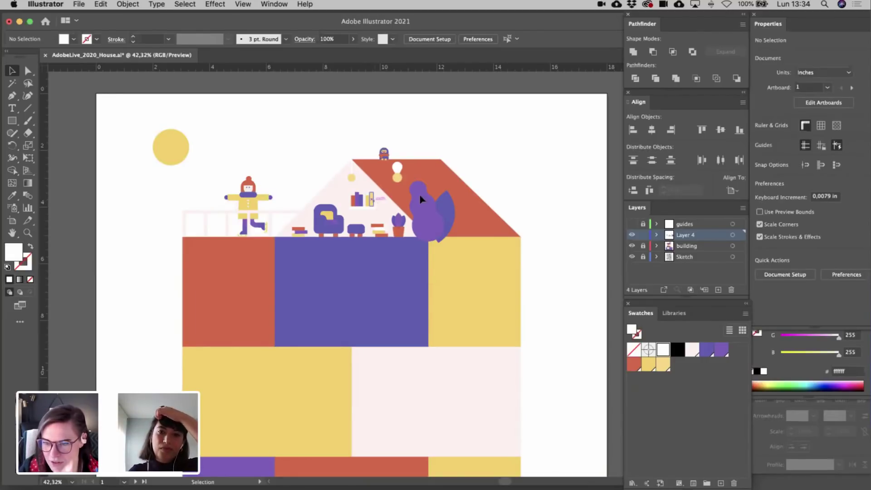
scroll(521, 177, up, 5)
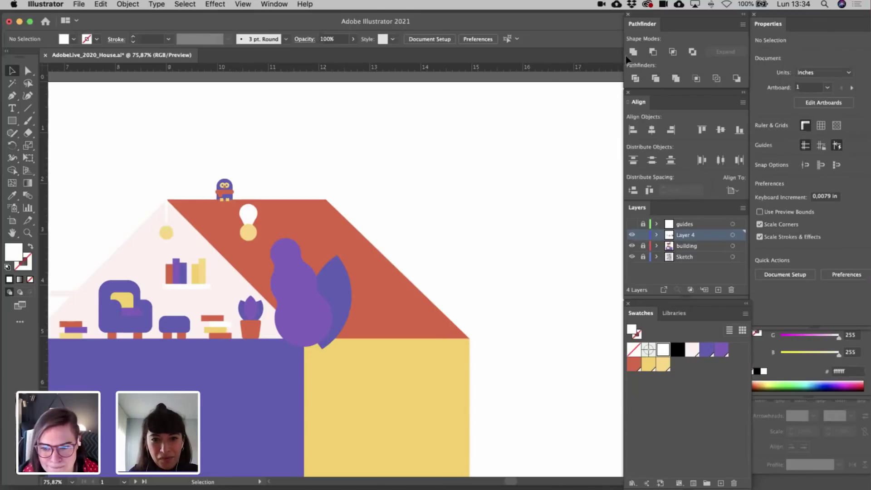
drag(12, 121, 55, 145)
scroll(434, 175, up, 3)
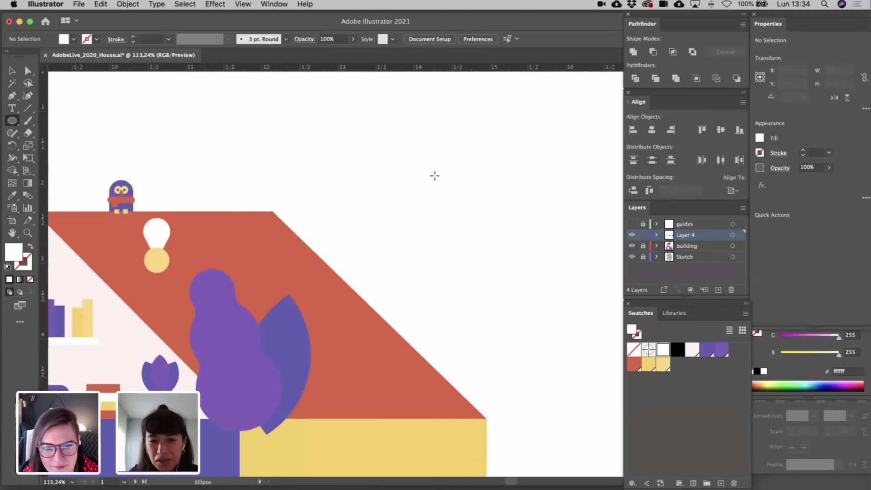
drag(434, 176, 463, 204)
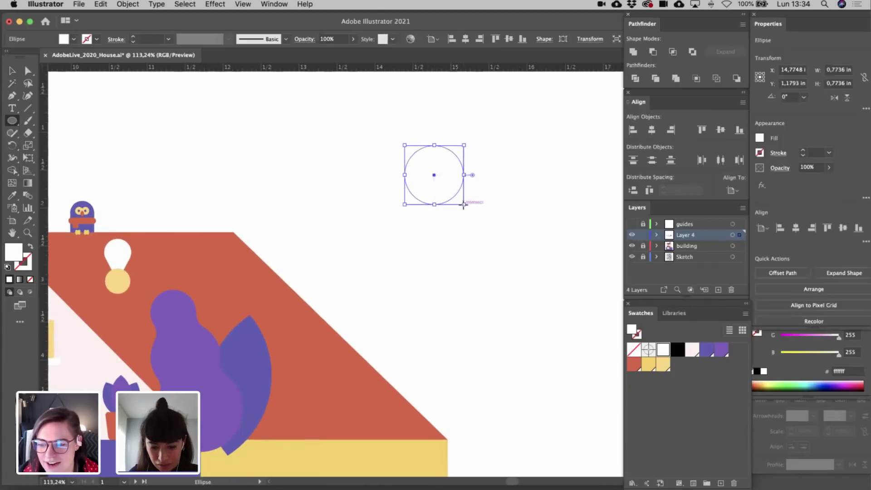
key(v)
click(707, 350)
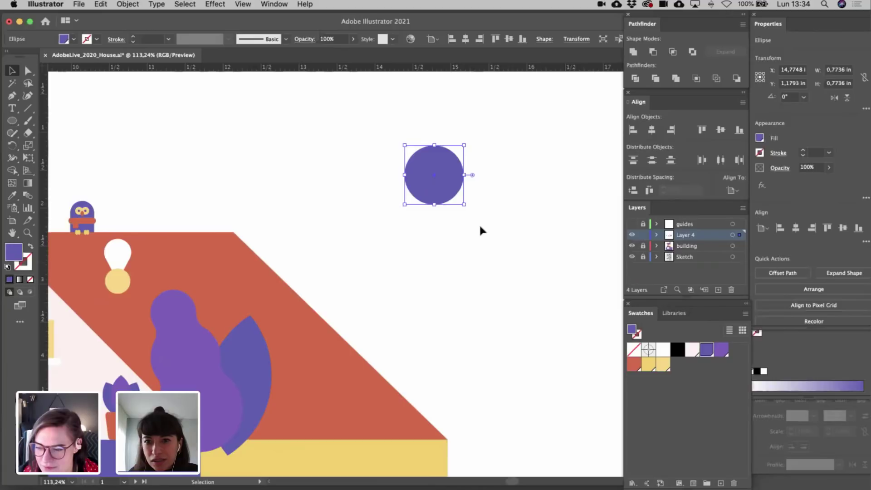
click(478, 222)
- Stack two enlarged copies, about 0.99 and 1.43 in across, below the blue-violet circle and unite all three into one shape
drag(452, 198, 434, 267)
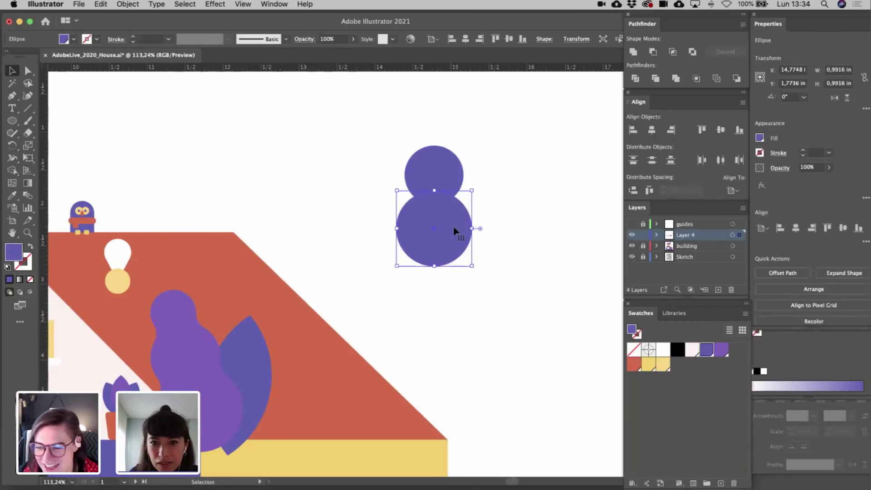
shift+click(443, 172)
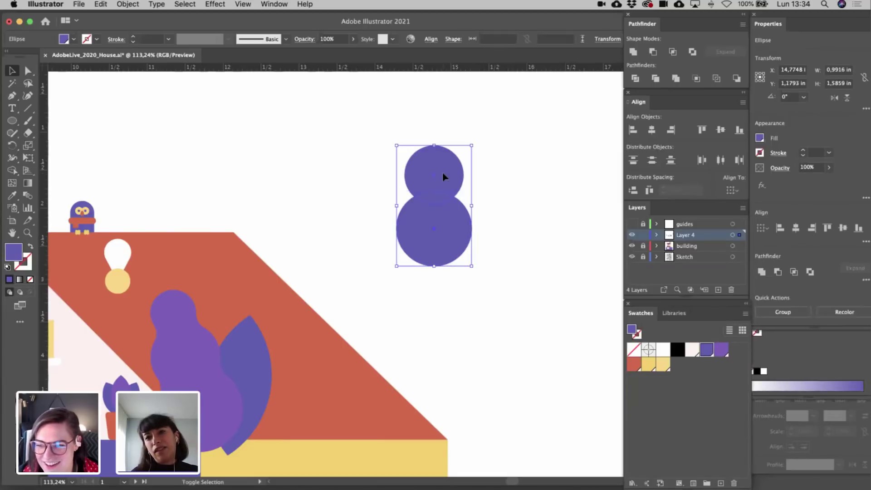
shift+click(463, 183)
drag(456, 232, 456, 290)
drag(430, 325, 435, 359)
shift+click(440, 226)
shift+click(441, 173)
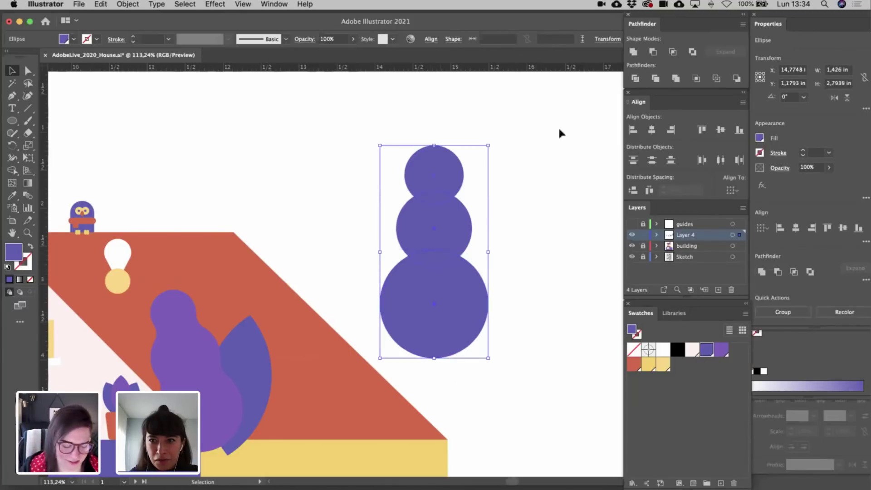
click(634, 52)
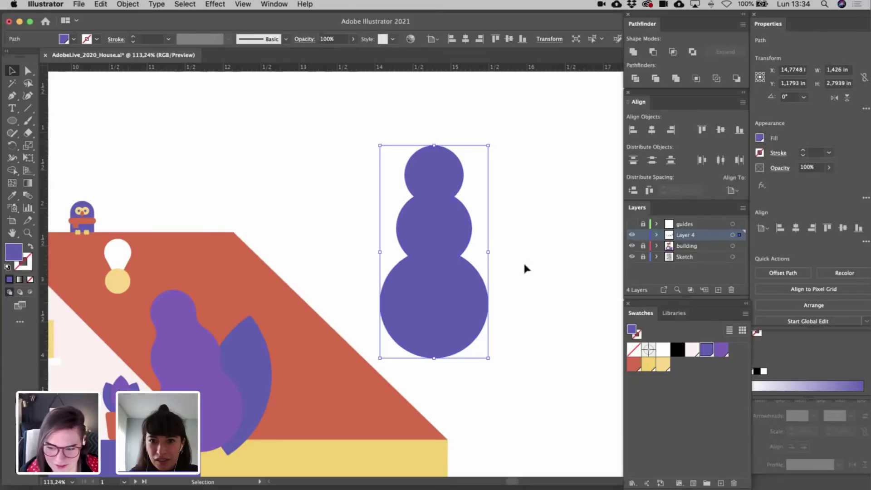
- Round the four inward corners where the three stacked blue-violet circles meet so the outline flows smoothly
key(a)
click(498, 273)
click(456, 277)
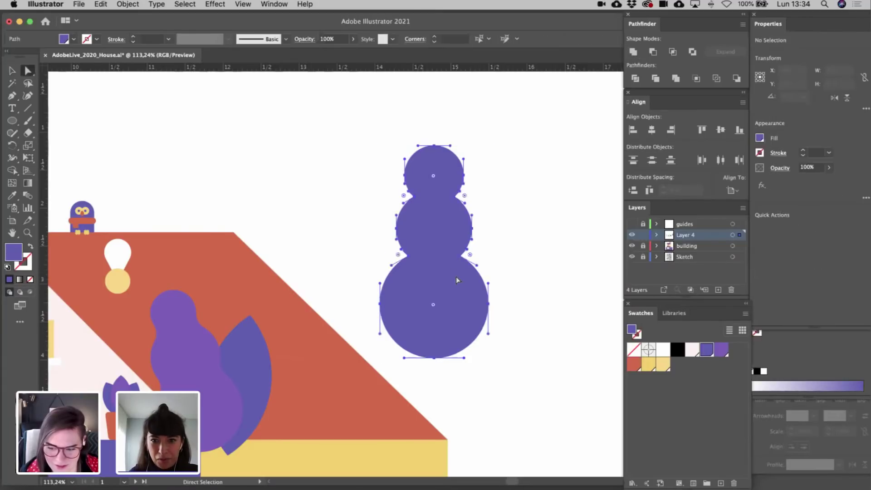
scroll(457, 276, up, 3)
scroll(457, 277, up, 3)
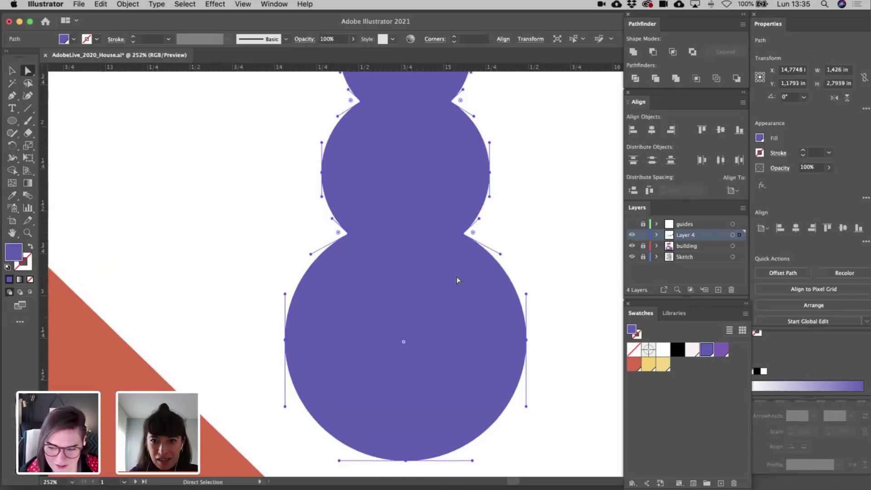
click(449, 297)
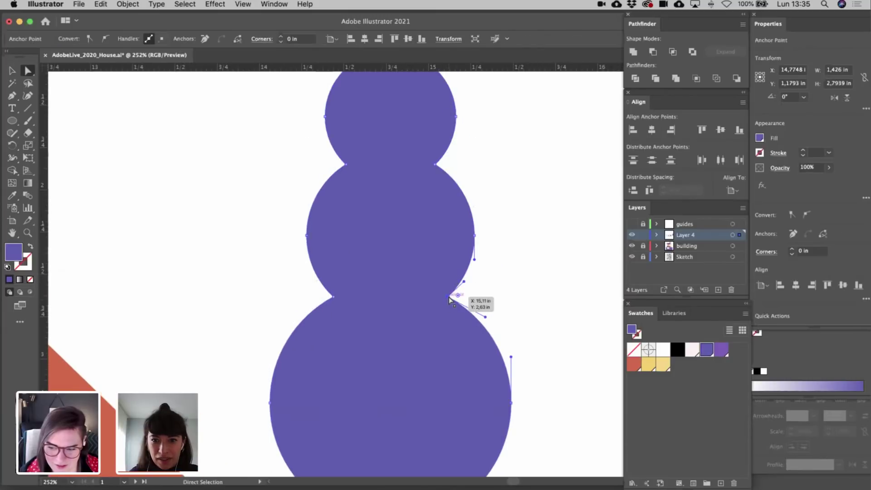
shift+click(333, 298)
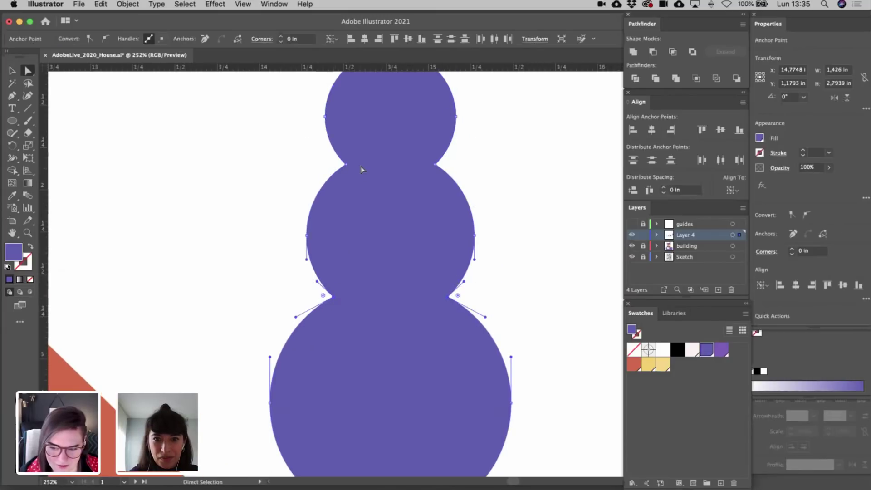
shift+click(349, 167)
shift+click(432, 165)
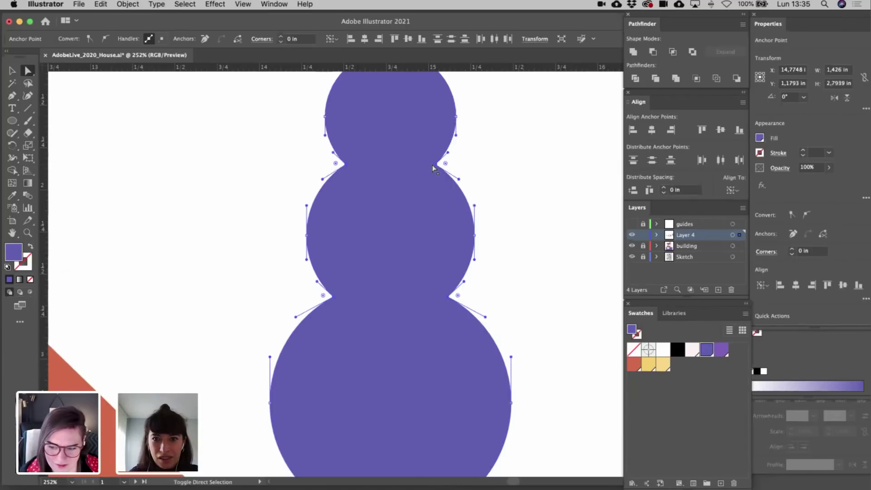
scroll(482, 189, down, 2)
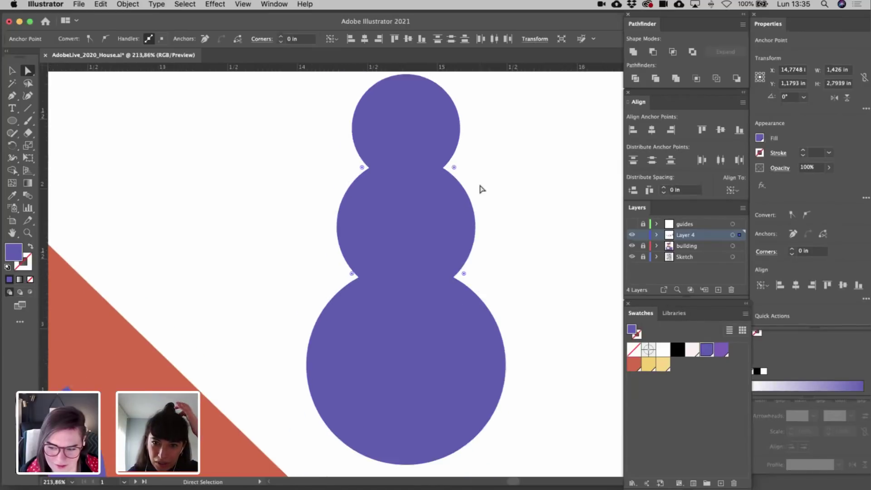
drag(456, 169, 490, 169)
key(v)
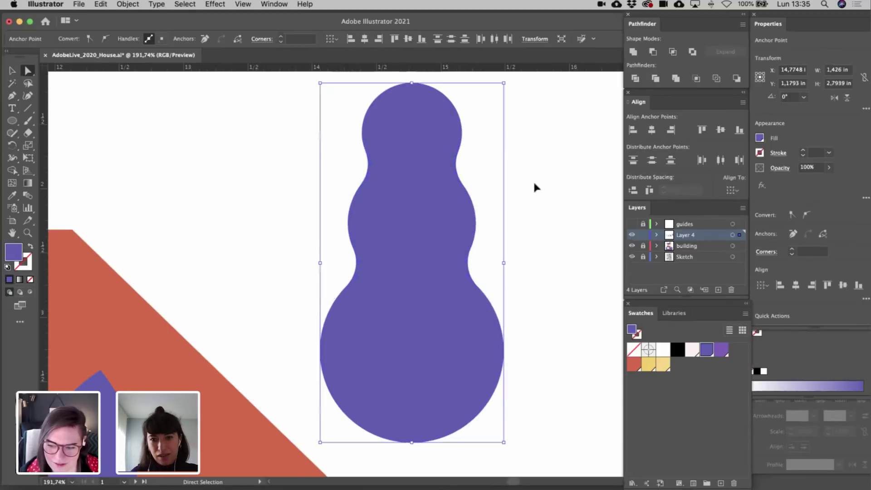
click(532, 182)
- Delete the blue-violet three-circle shape beside the roof
key(super+0)
scroll(541, 190, down, 2)
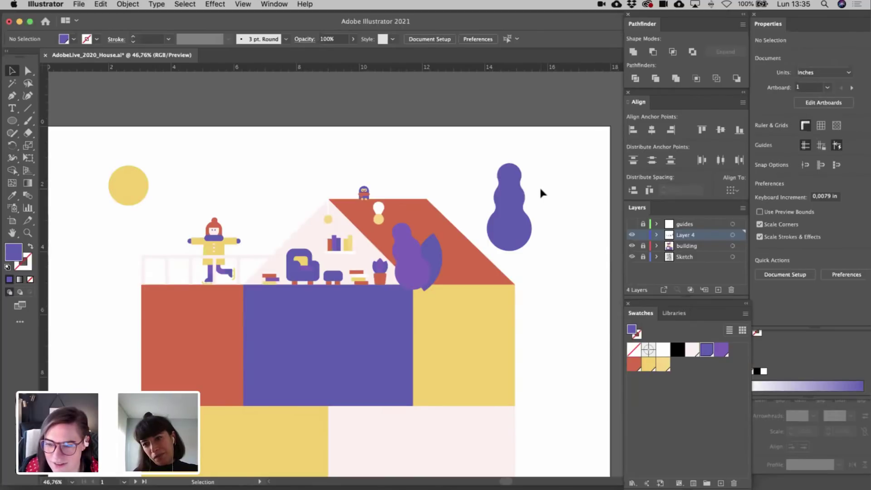
click(513, 247)
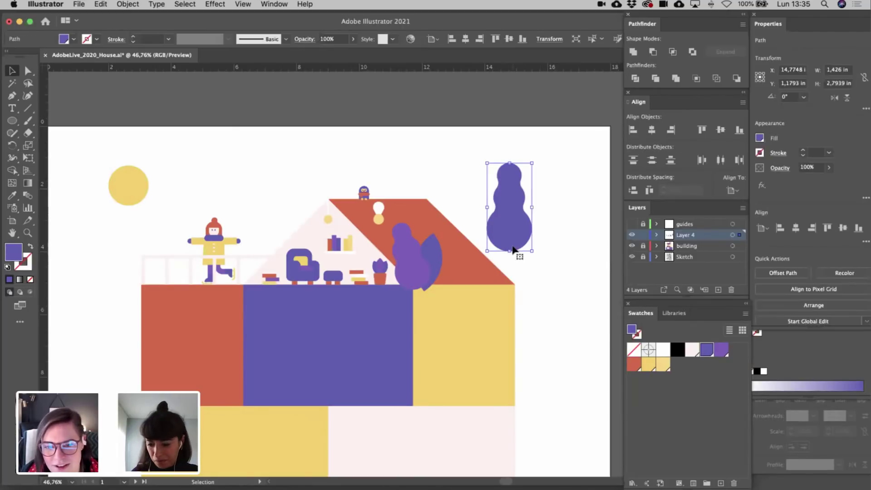
key(Delete)
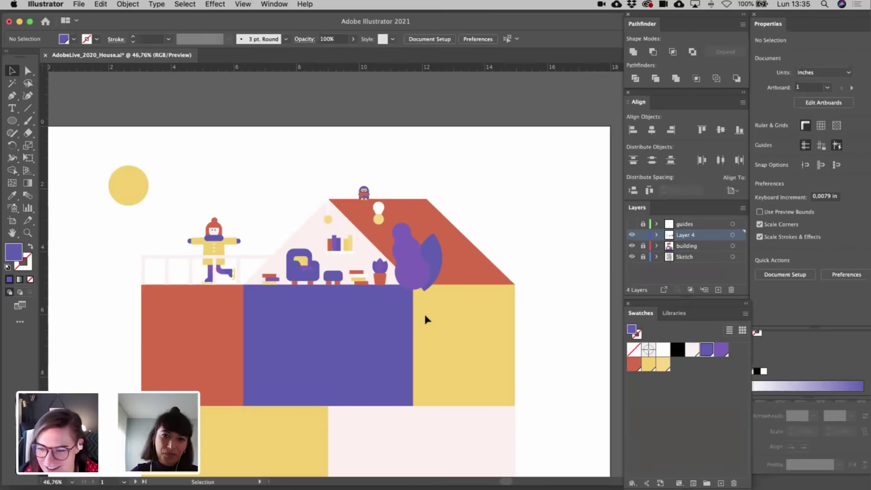
- Move the white teardrop and the yellow circle on the red roof together straight down about 0.01 in
scroll(425, 318, up, 6)
scroll(425, 319, up, 6)
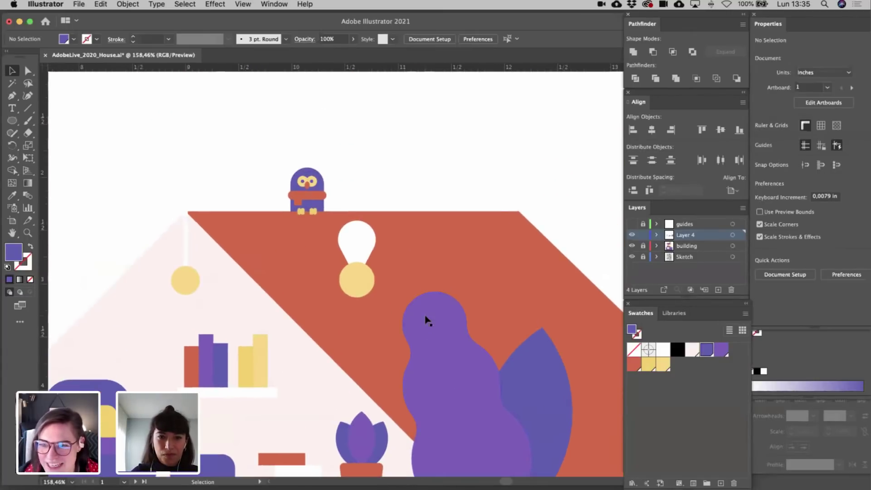
scroll(375, 249, up, 4)
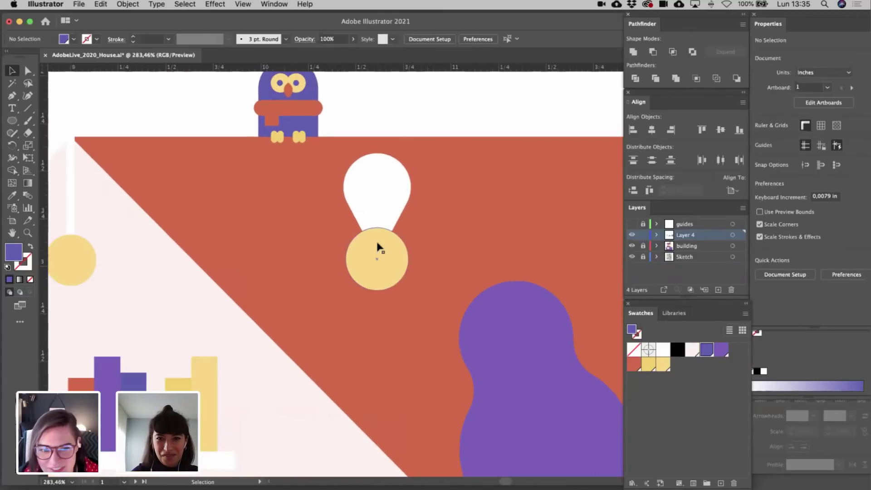
click(375, 251)
shift+click(376, 188)
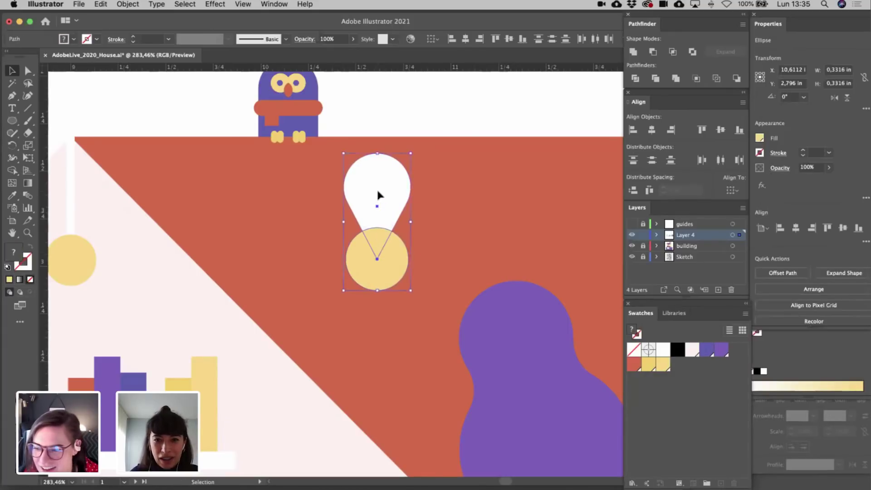
drag(378, 191, 377, 189)
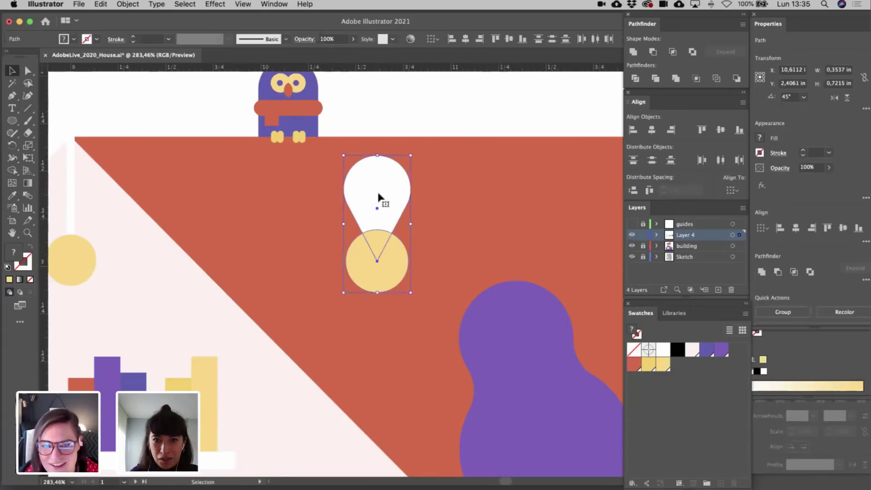
click(374, 110)
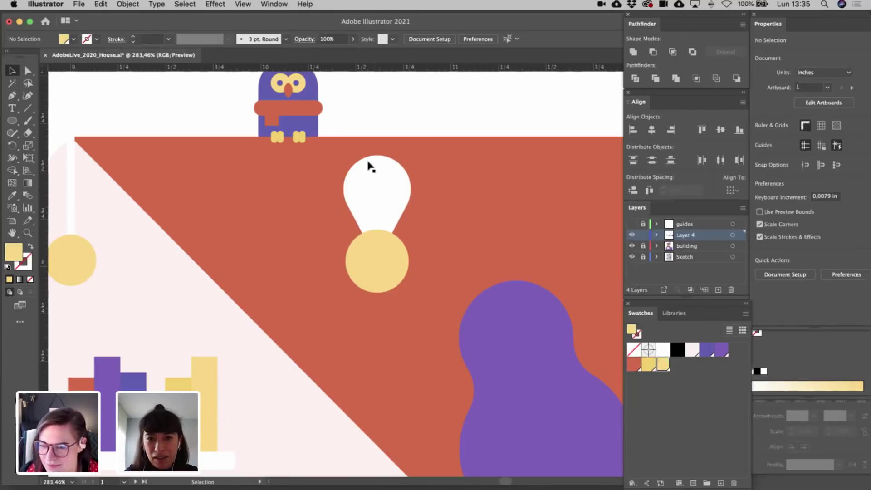
- Make a copy of the white teardrop rotated 45° clockwise around its tip at the yellow circle's center
click(371, 178)
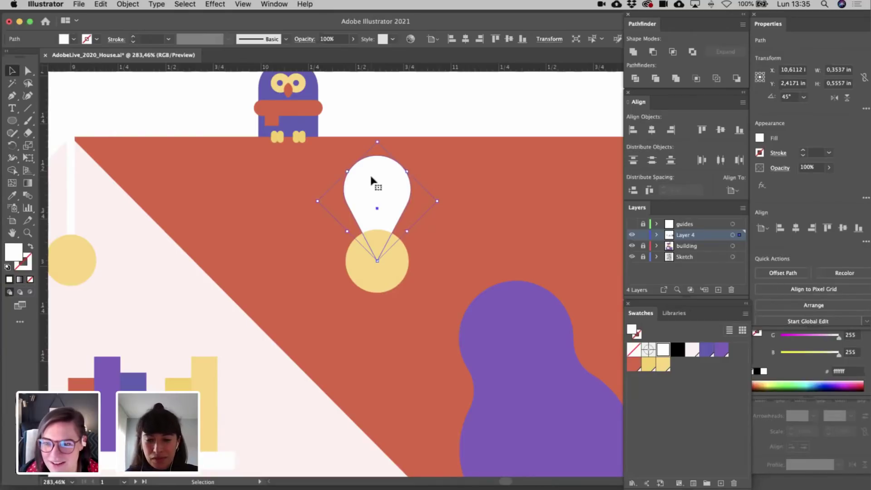
click(387, 268)
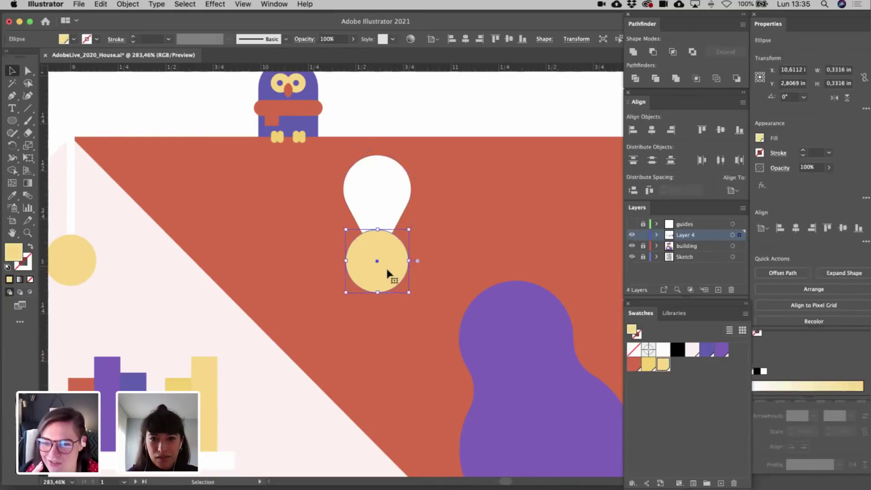
click(371, 194)
key(r)
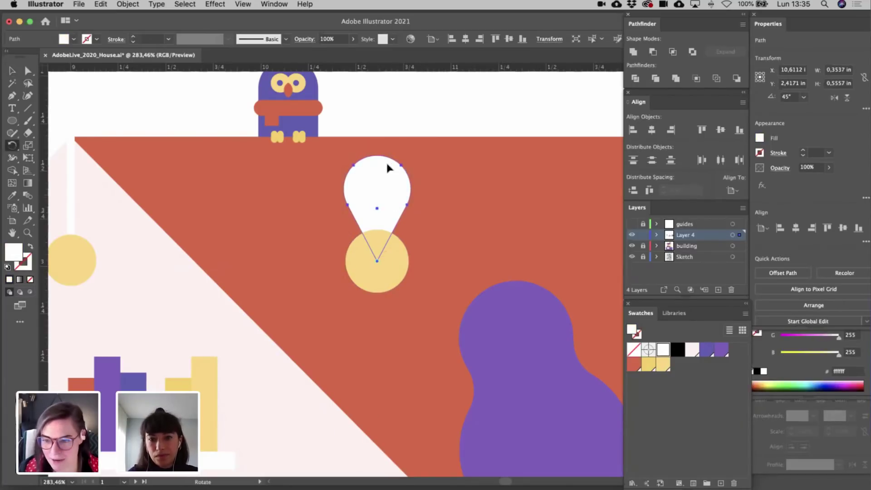
drag(383, 175, 430, 200)
drag(431, 201, 431, 199)
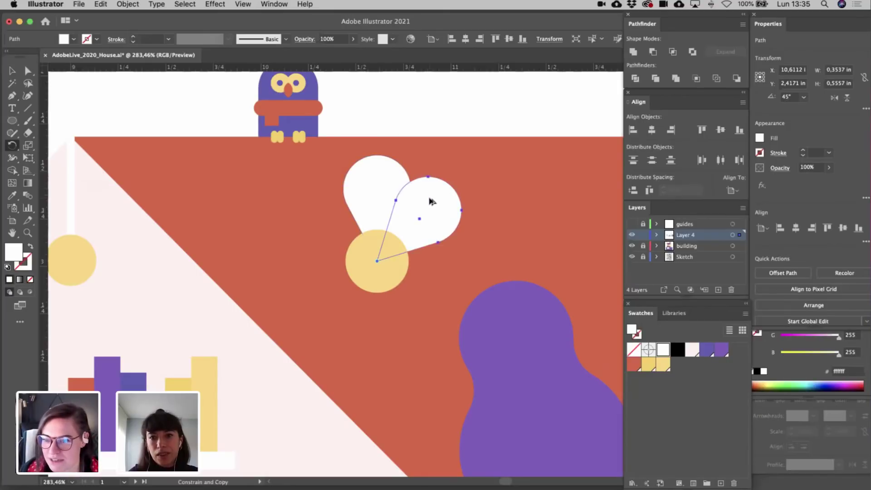
- Repeat the rotated copy until eight white petals form a full ring around the yellow circle
key(super+d)
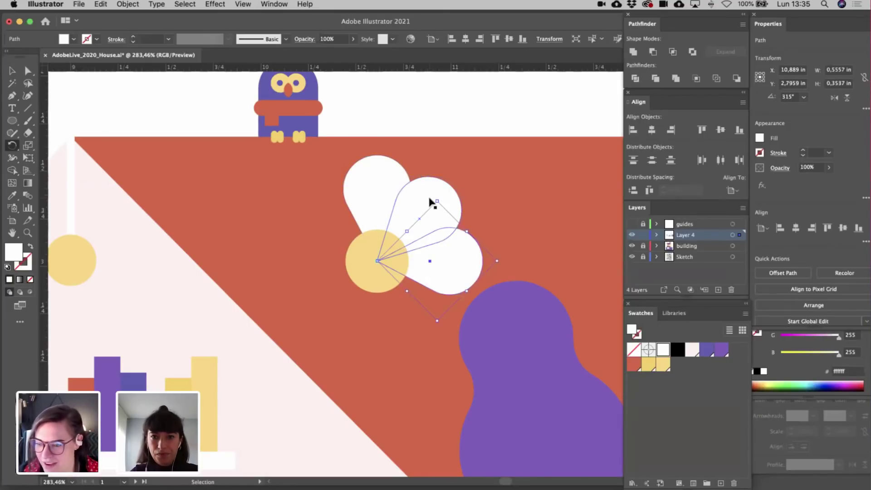
key(super+d)
key(super+d)
key(super+d)
key(super+d)
key(super+z)
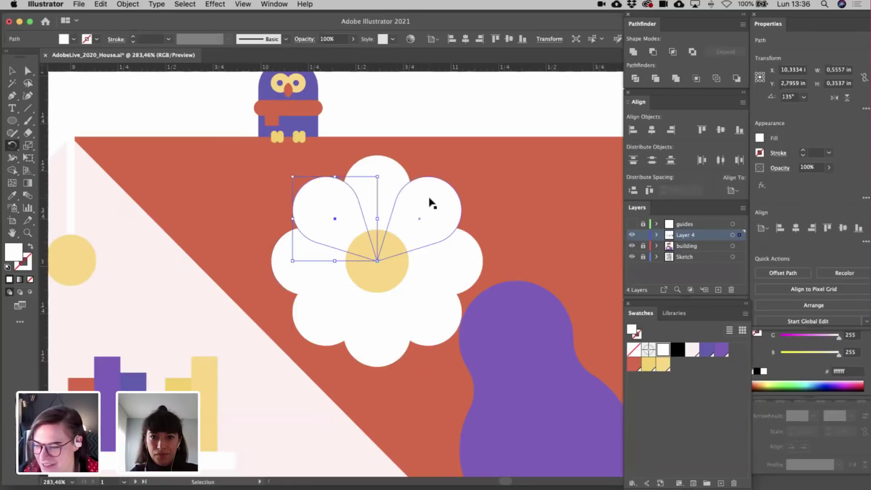
key(super+z)
- Fill every other petal, starting with the uppermost one, with the pale pink swatch
key(v)
click(390, 178)
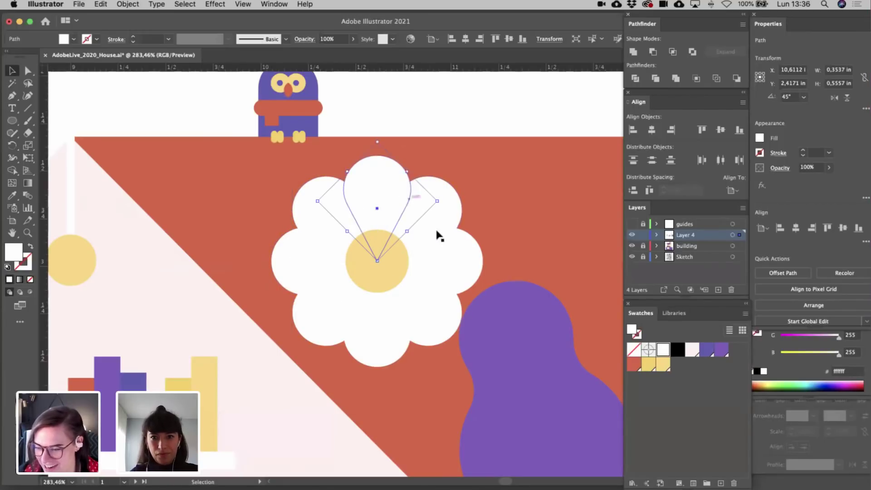
shift+click(453, 253)
shift+click(383, 343)
shift+click(313, 271)
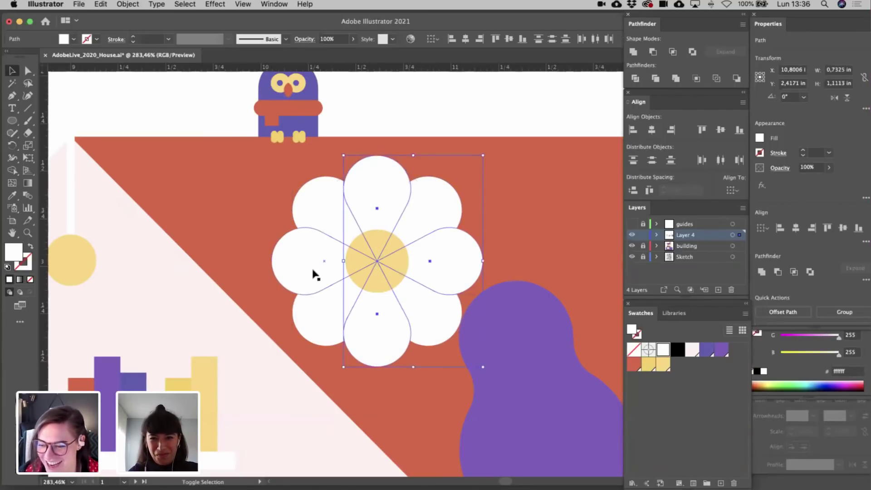
click(692, 350)
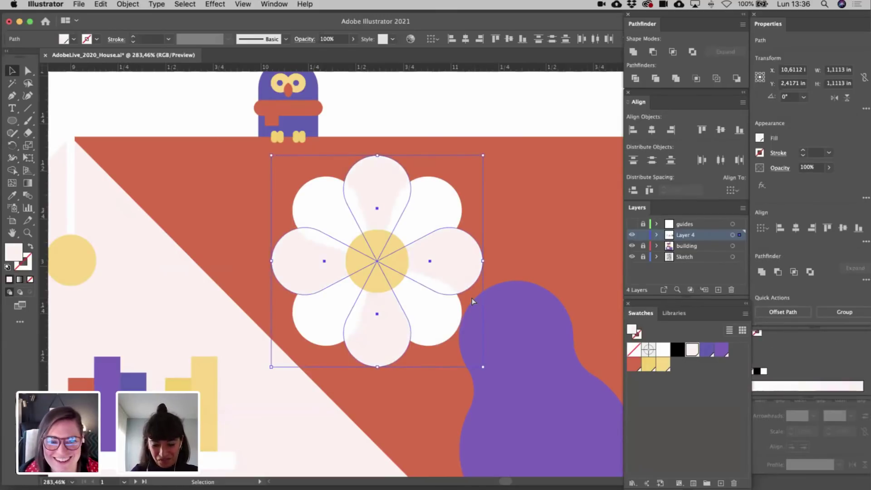
- Add the four white petals to the selected pale pink ones and group all eight petals
key(a)
key(v)
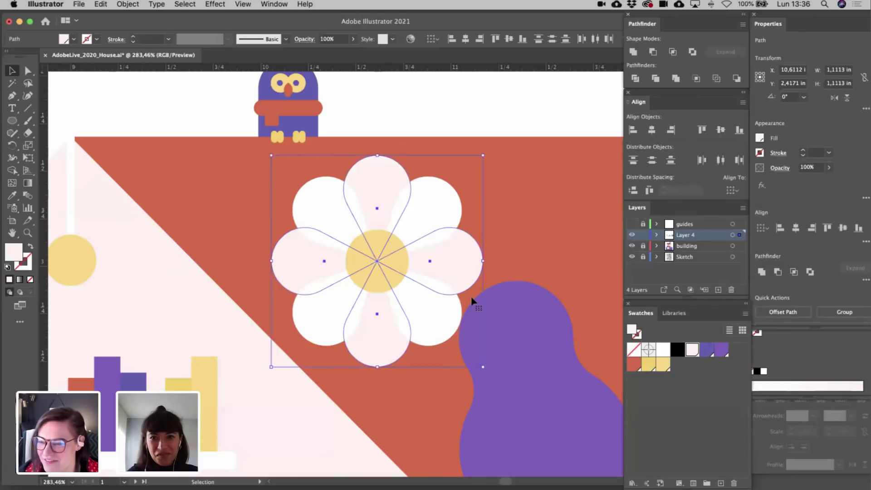
shift+click(417, 224)
shift+click(331, 214)
shift+click(321, 315)
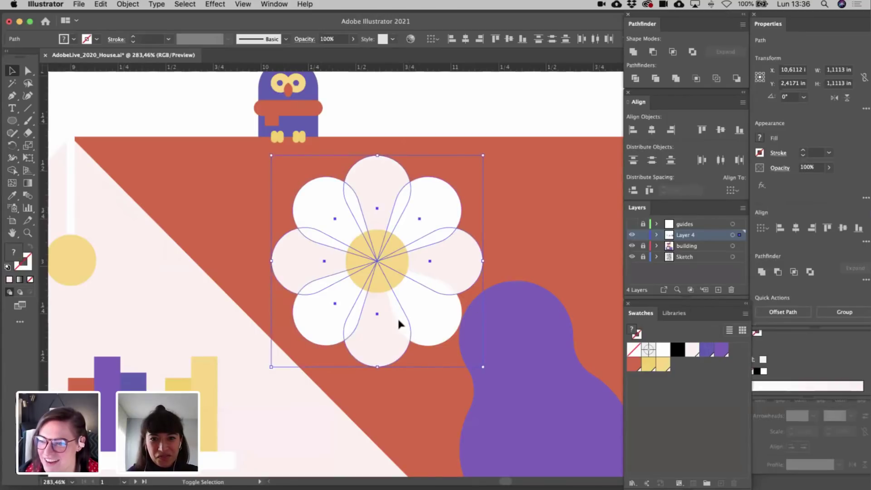
shift+click(414, 323)
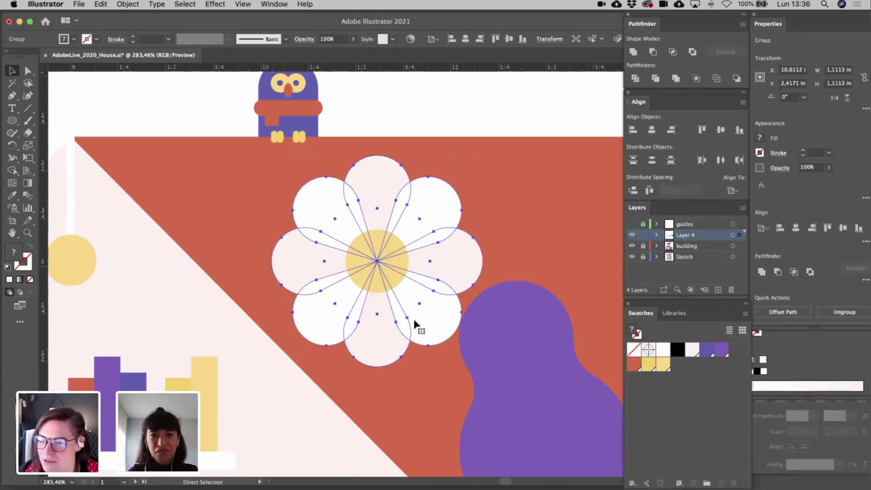
- Enlarge the flower's yellow center circle from its middle to about 0.39 in across
click(397, 287)
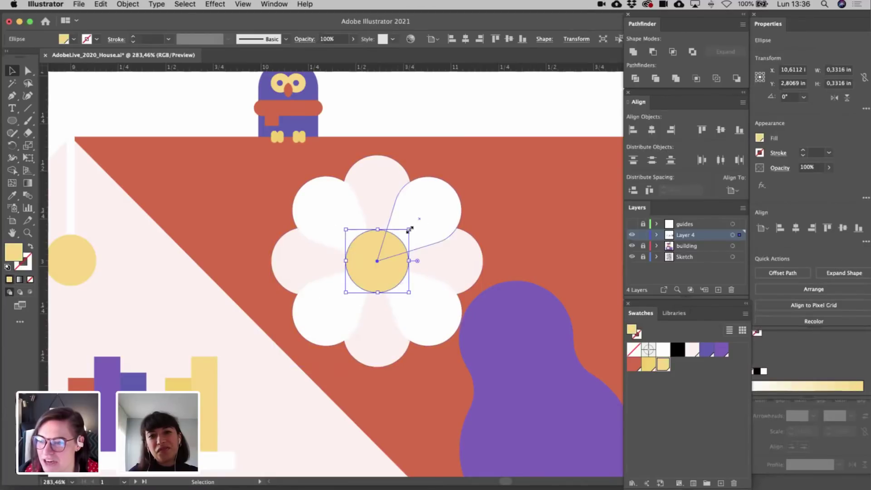
drag(408, 229, 414, 224)
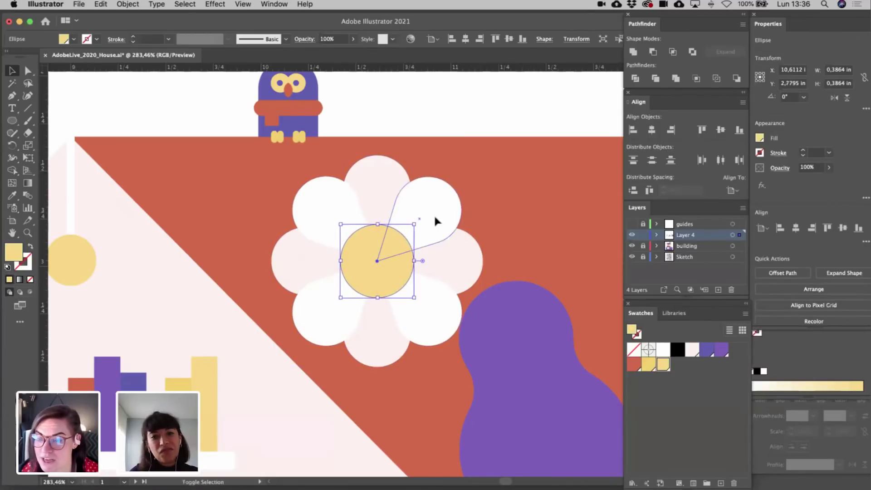
- Scale the petals and yellow center together down to about 0.86 in across and move the flower up about 0.07 in
shift+click(434, 216)
drag(490, 153, 459, 179)
drag(403, 248, 399, 233)
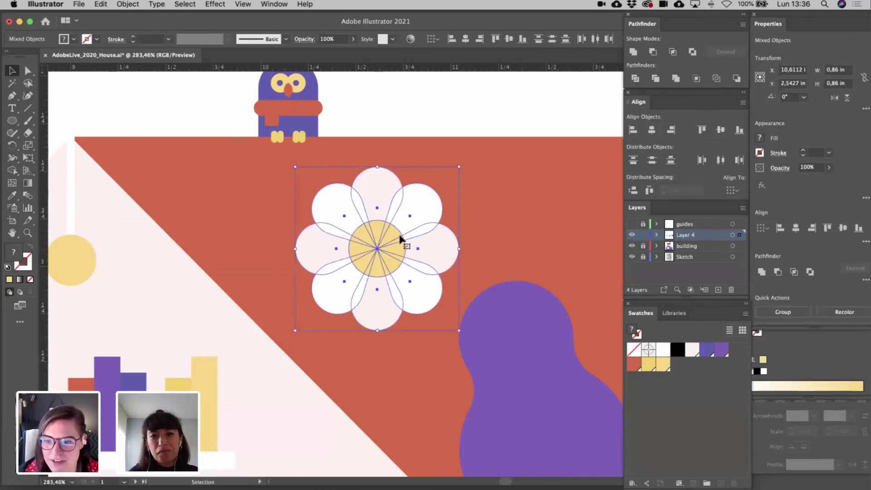
click(482, 240)
scroll(482, 243, left, 1)
scroll(482, 245, down, 5)
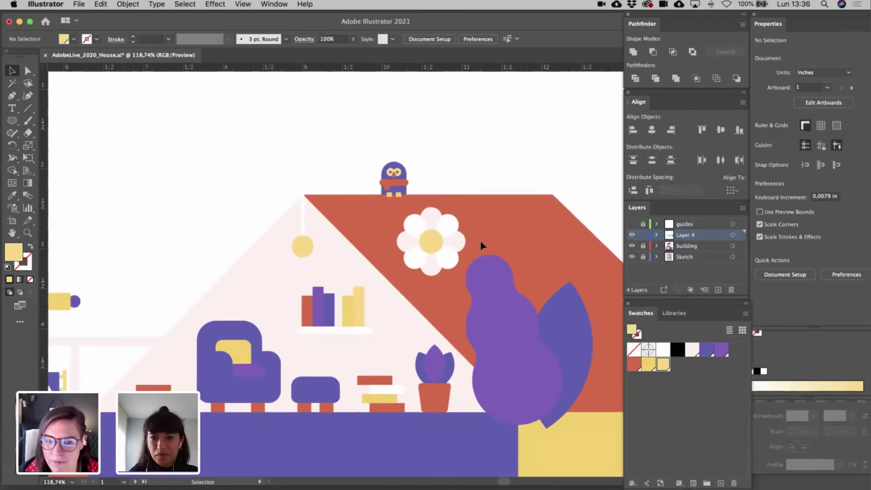
- Shrink the whole flower further to about 0.69 in across and move it up about 0.04 in
scroll(412, 225, up, 6)
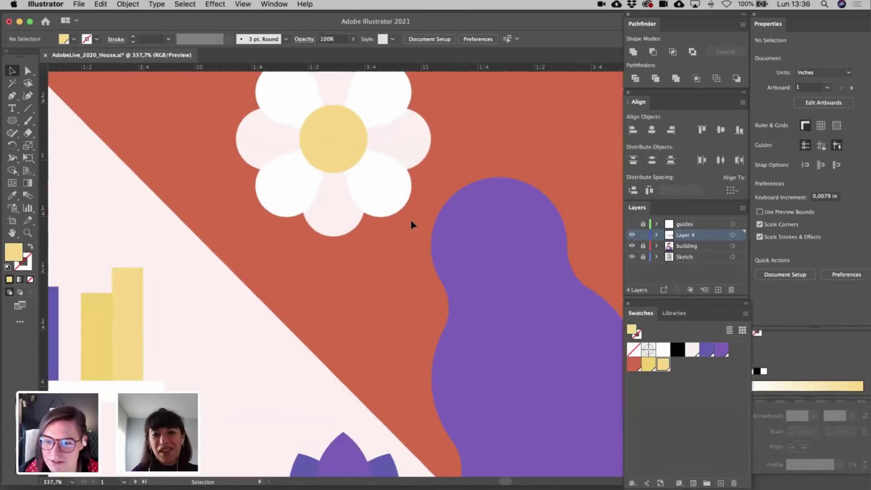
click(422, 203)
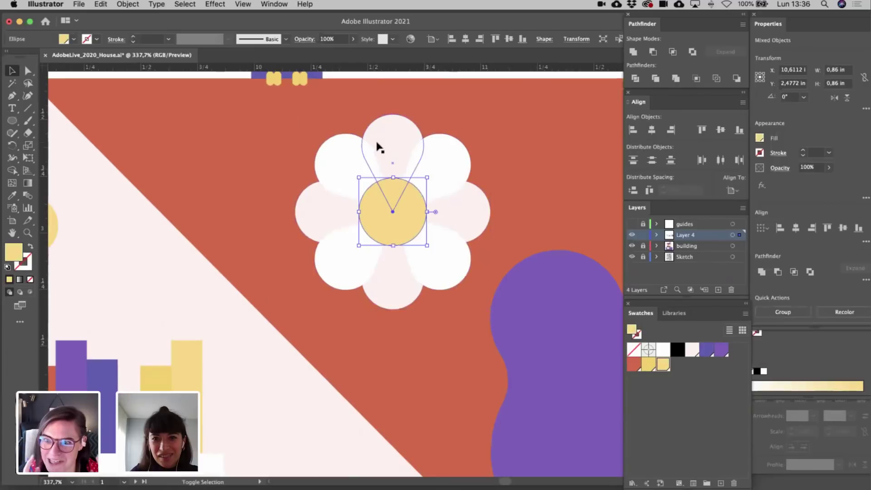
key(ctrl+a)
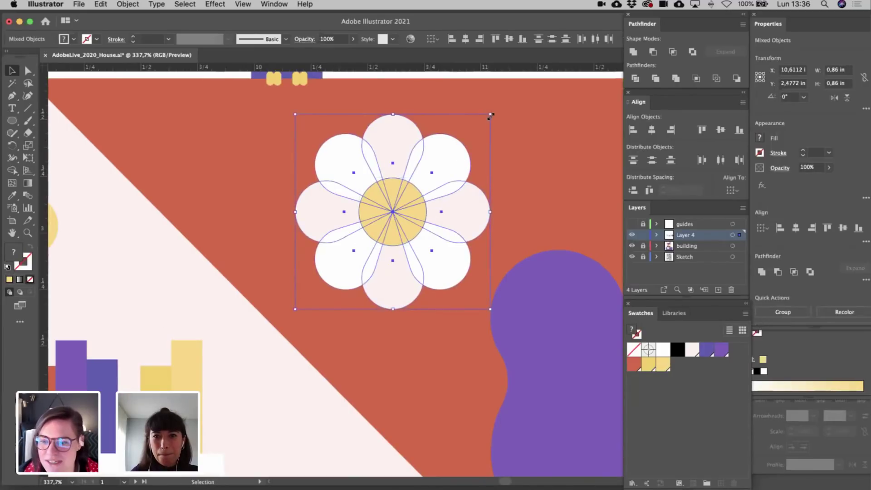
drag(490, 113, 471, 134)
drag(401, 203, 399, 195)
scroll(399, 196, down, 5)
scroll(398, 192, down, 1)
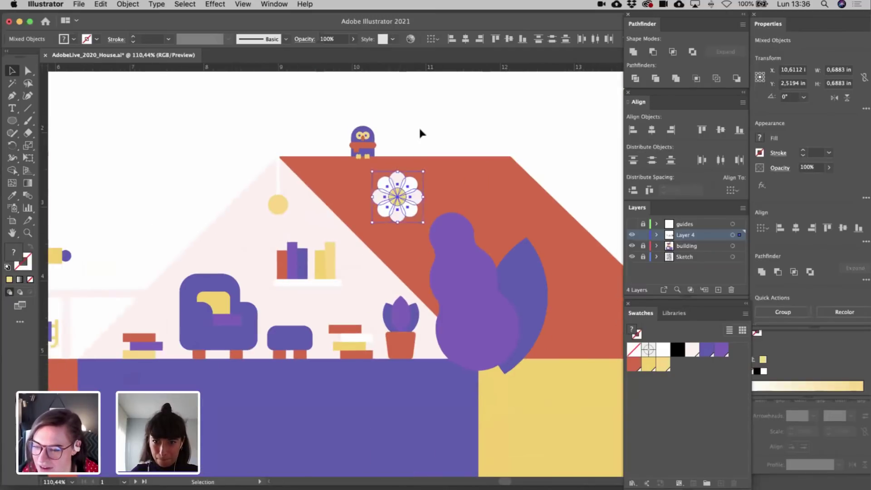
- Draw a thin yellow rectangular stem about 0.03 in wide and 1.23 in tall down from the flower's center
click(418, 126)
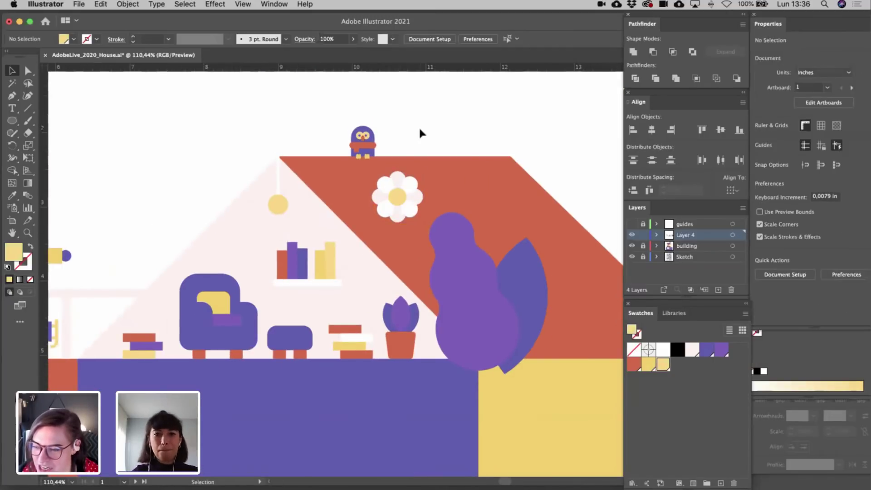
scroll(431, 218, up, 3)
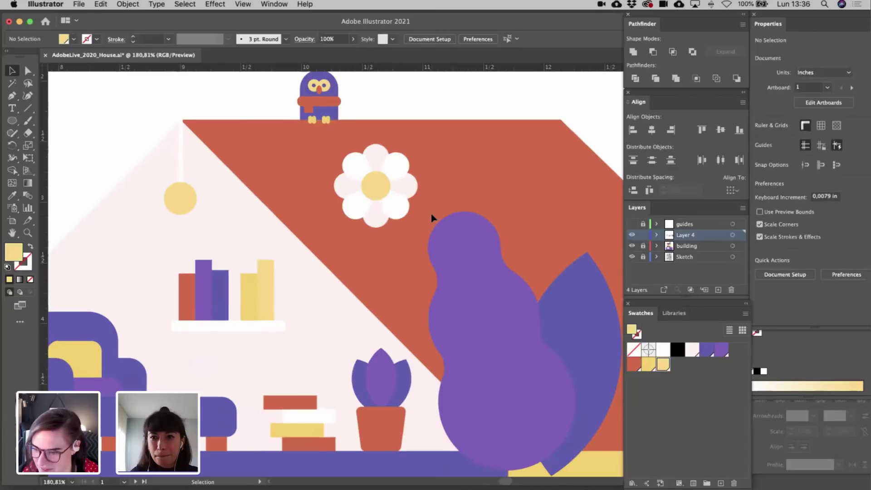
drag(12, 120, 25, 124)
key(m)
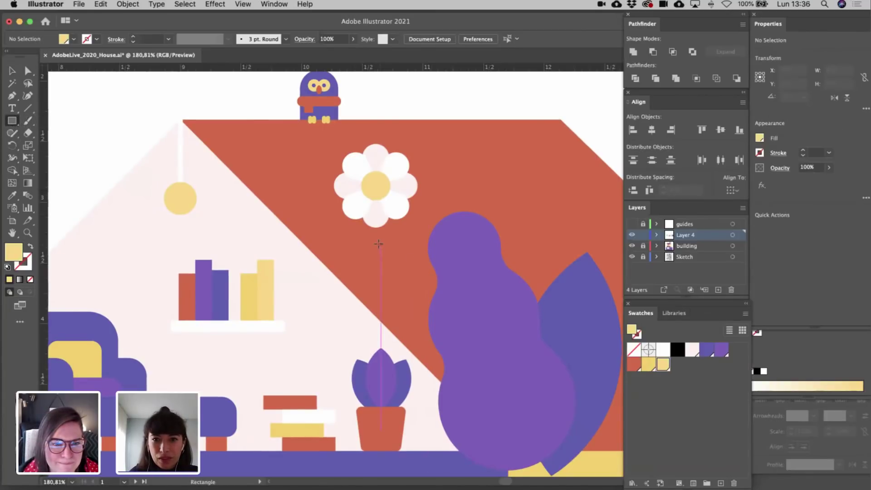
drag(376, 244, 381, 317)
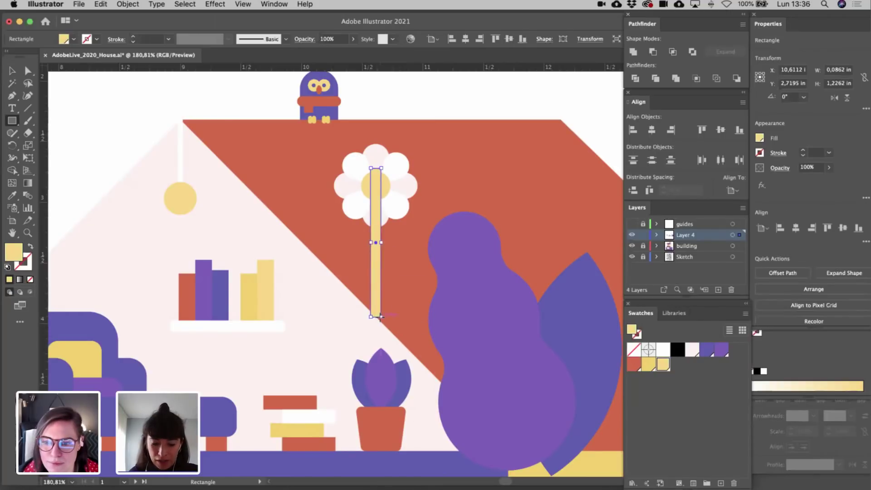
key(v)
mouse_move(373, 262)
mouse_down()
mouse_move(375, 285)
mouse_move(377, 261)
mouse_up()
- Bring the flower's petals and yellow center to the front, above the stem
click(396, 207)
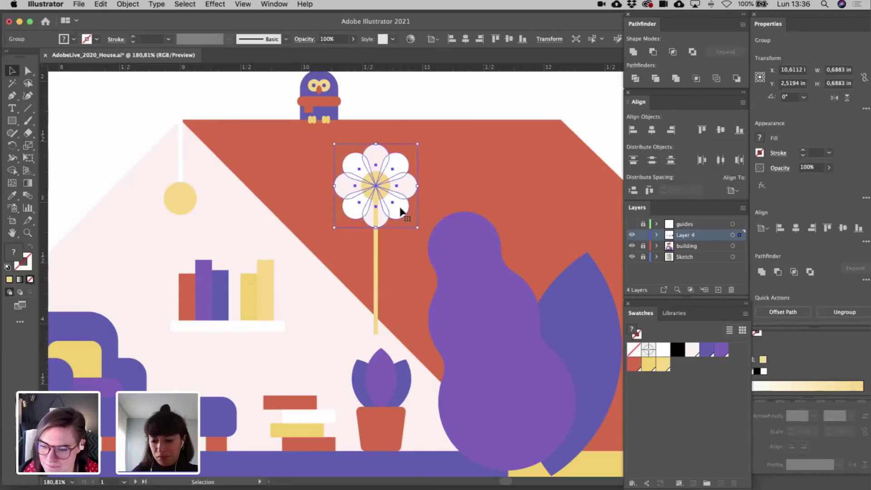
key(super+shift+bracketright)
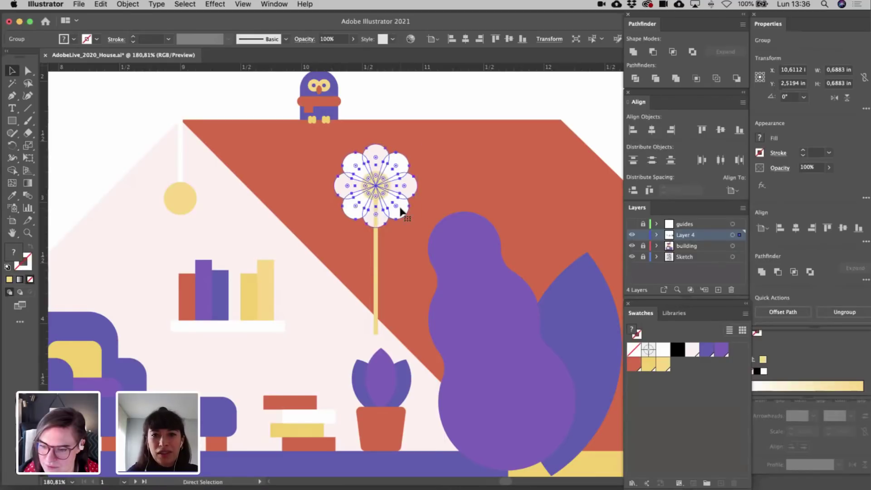
key(super+z)
shift+click(387, 198)
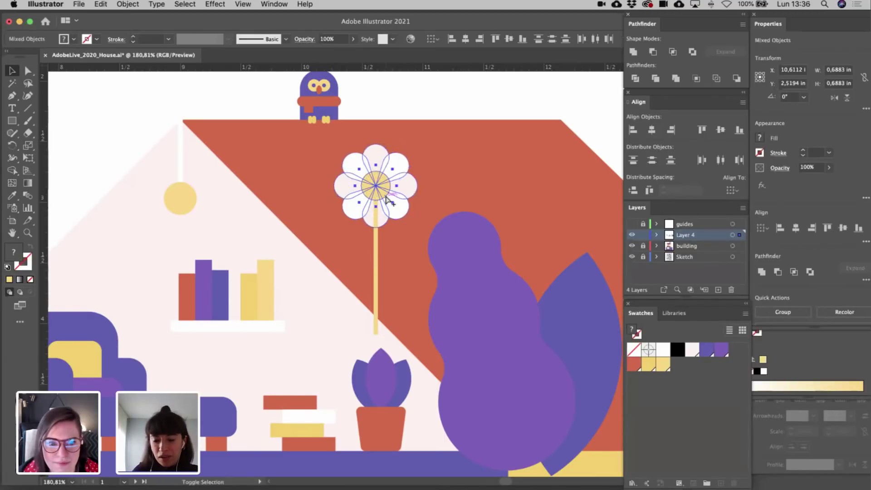
key(super+shift+bracketright)
click(201, 114)
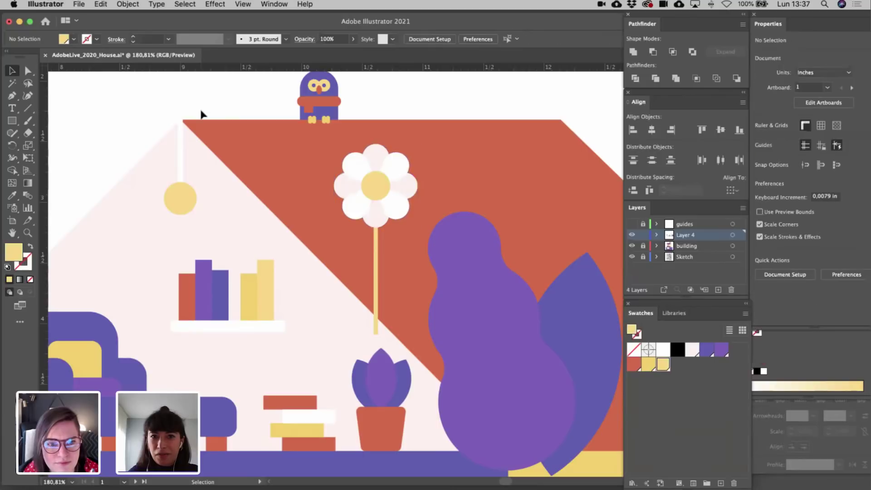
- Widen the flower stem from its middle to about 0.06 in and recolor it with the lighter purple swatch
click(377, 286)
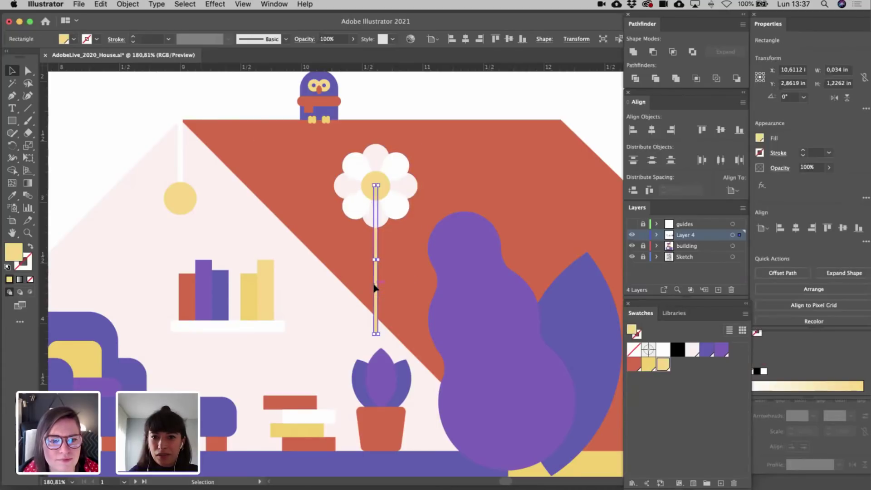
scroll(393, 311, up, 4)
drag(363, 201, 366, 201)
scroll(383, 279, down, 5)
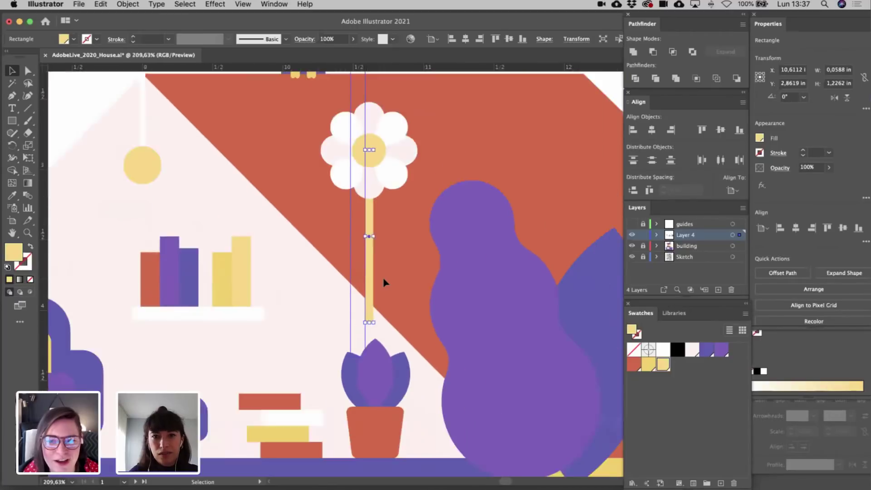
click(721, 349)
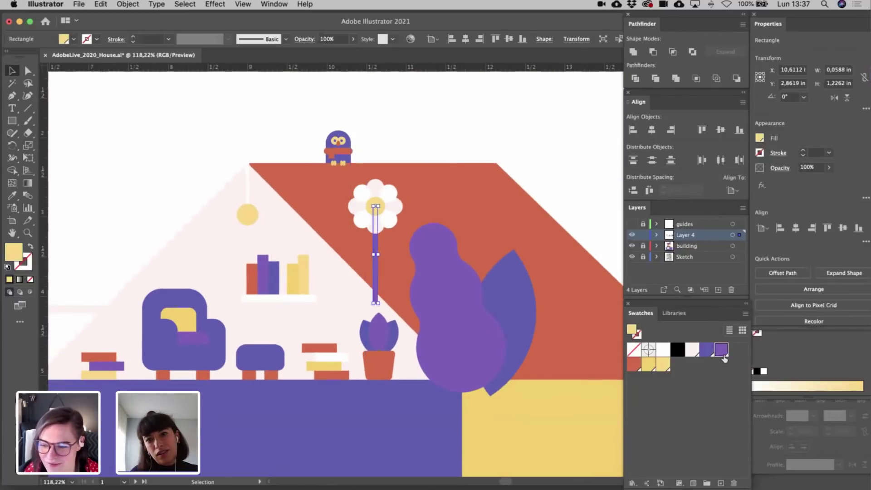
click(586, 199)
- Examine the magic forest/greenhouse part of the line sketch for the elements still missing from the red roof
key(ctrl+0)
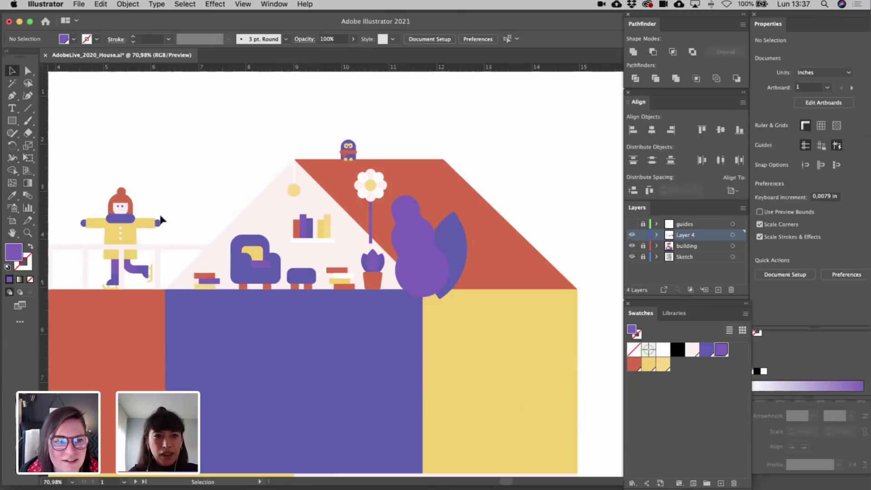
scroll(159, 213, left, 15)
scroll(159, 213, down, 5)
scroll(159, 214, left, 5)
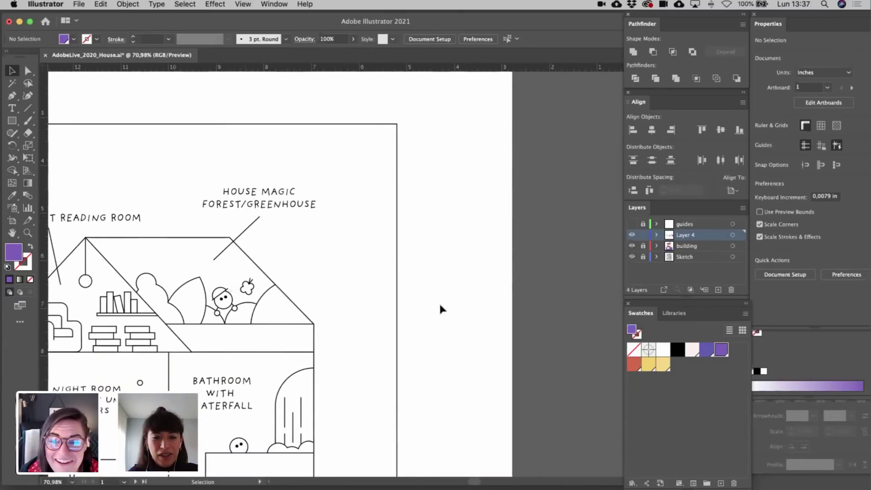
scroll(440, 306, right, 15)
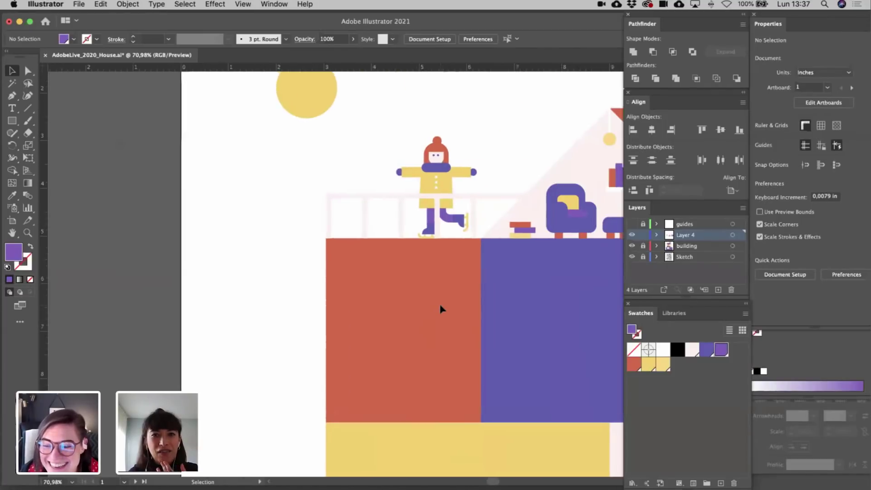
scroll(439, 308, right, 8)
scroll(440, 309, up, 2)
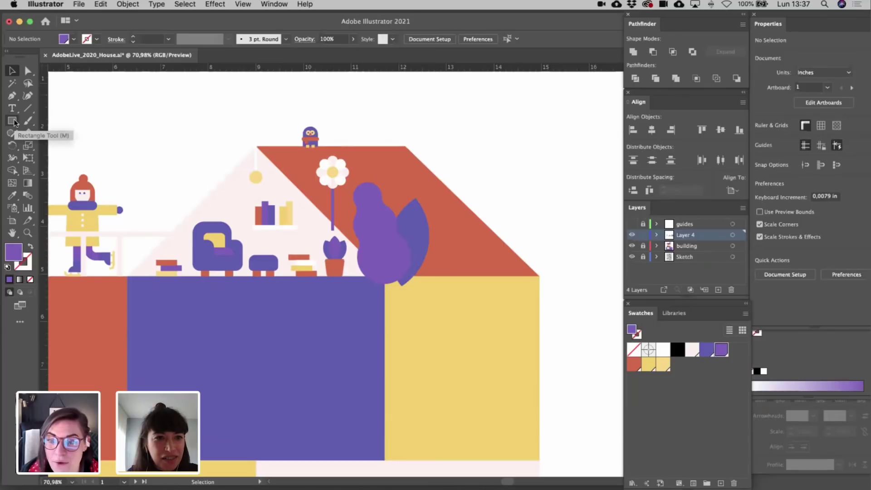
scroll(131, 193, up, 6)
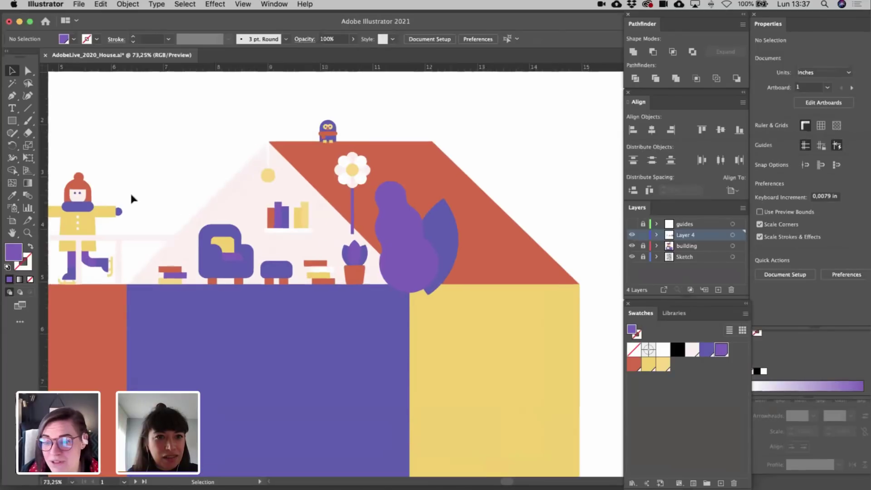
- Copy the skater's face with its eyes and paste it onto the red roof beside the blue leaf
scroll(131, 194, left, 5)
drag(122, 161, 193, 186)
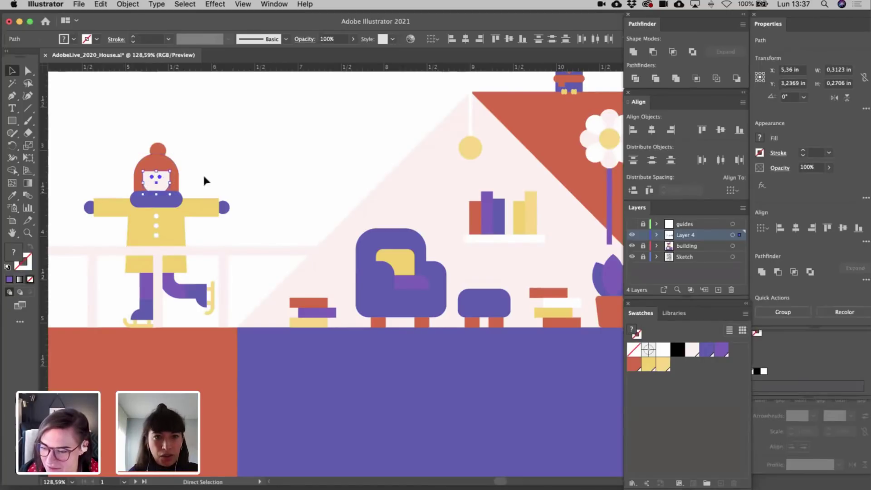
click(204, 181)
scroll(204, 181, right, 10)
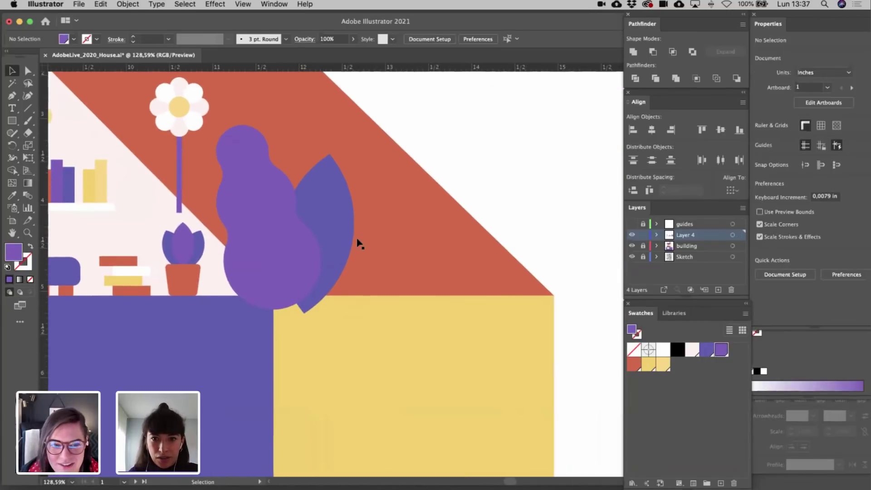
scroll(358, 240, up, 3)
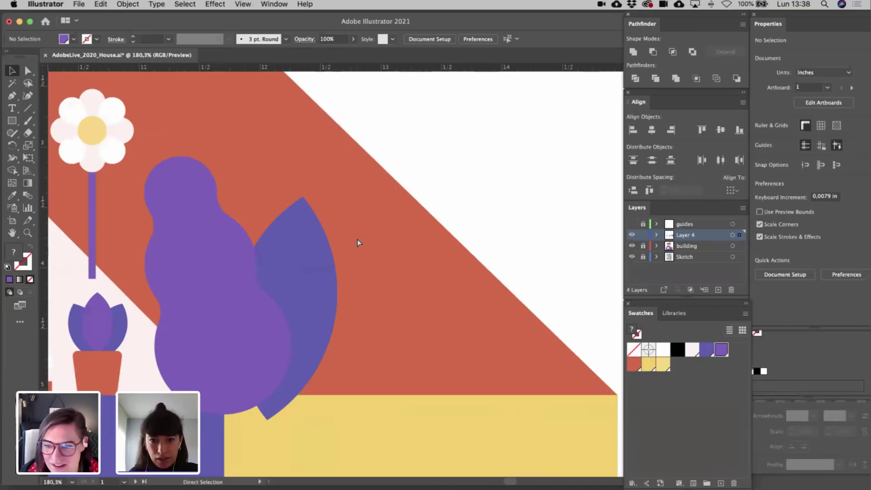
key(cmd+v)
drag(398, 280, 390, 280)
click(466, 213)
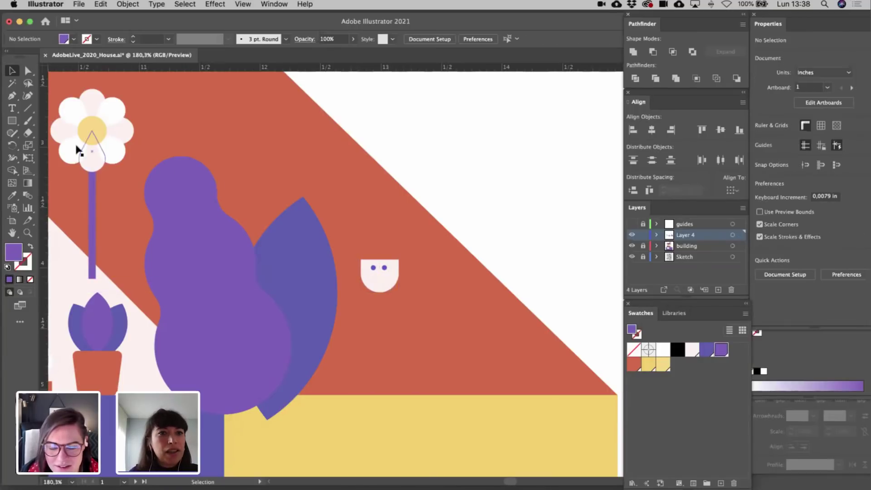
- Draw a purple hat brim about 0.48 × 0.034 in centered over the pasted face and move it onto the face's upper edge
click(12, 121)
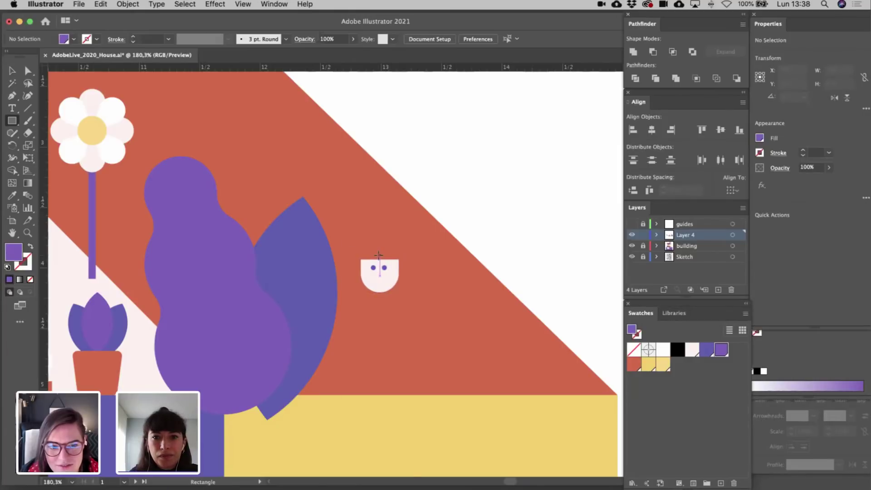
drag(379, 255, 409, 257)
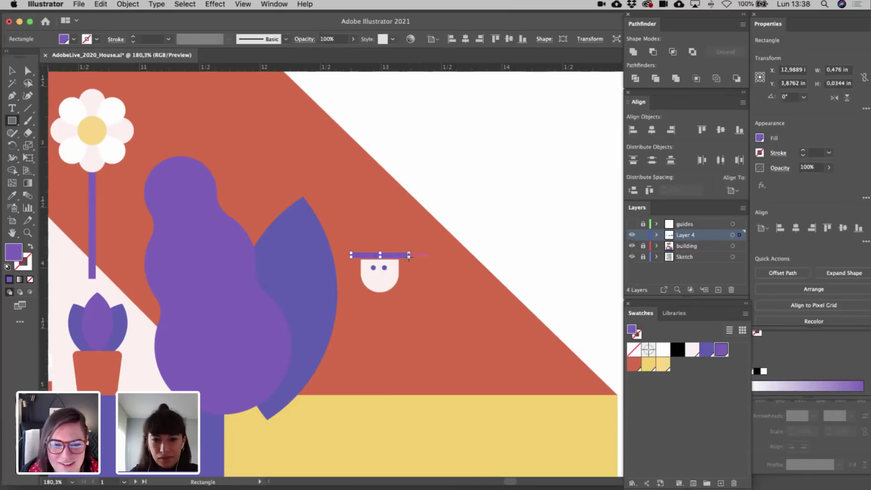
key(v)
scroll(355, 310, up, 1)
scroll(355, 310, up, 3)
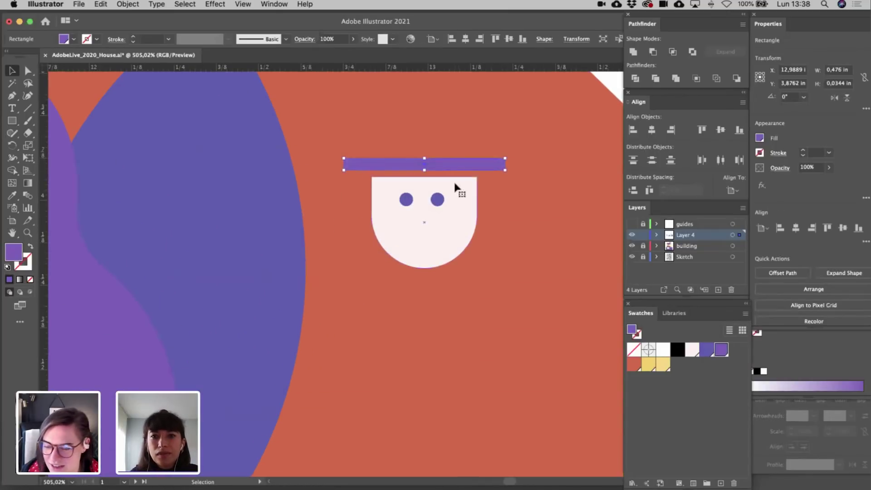
mouse_move(454, 174)
mouse_down()
mouse_move(467, 187)
mouse_move(459, 180)
mouse_up()
- Round the ends of the hat brim fully and narrow it symmetrically to about 0.42 in
key(a)
key(super+z)
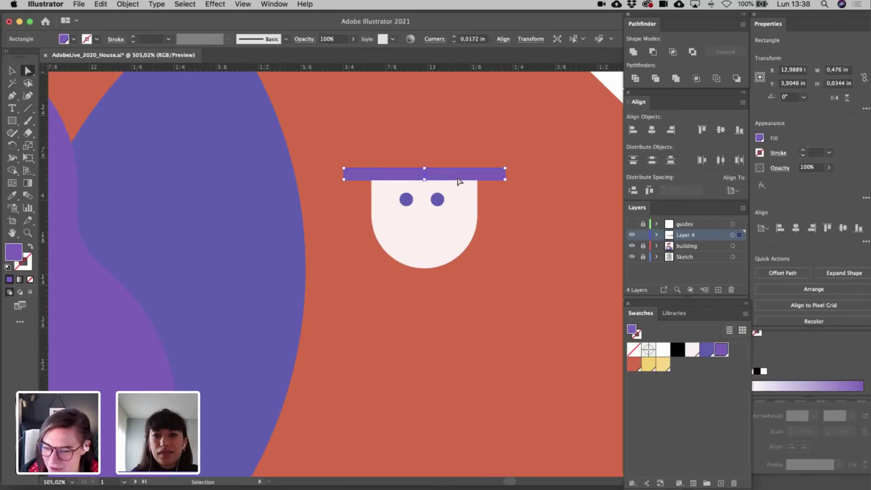
key(v)
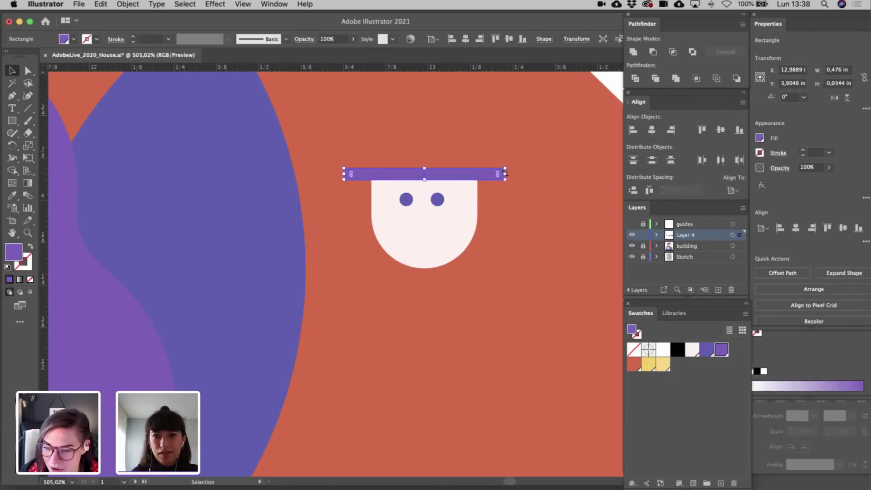
drag(507, 175, 445, 178)
key(a)
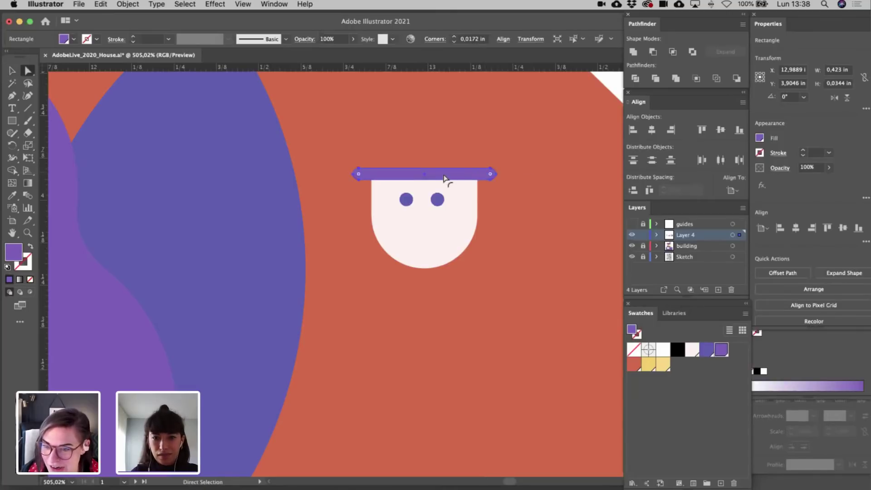
key(v)
scroll(443, 176, down, 5)
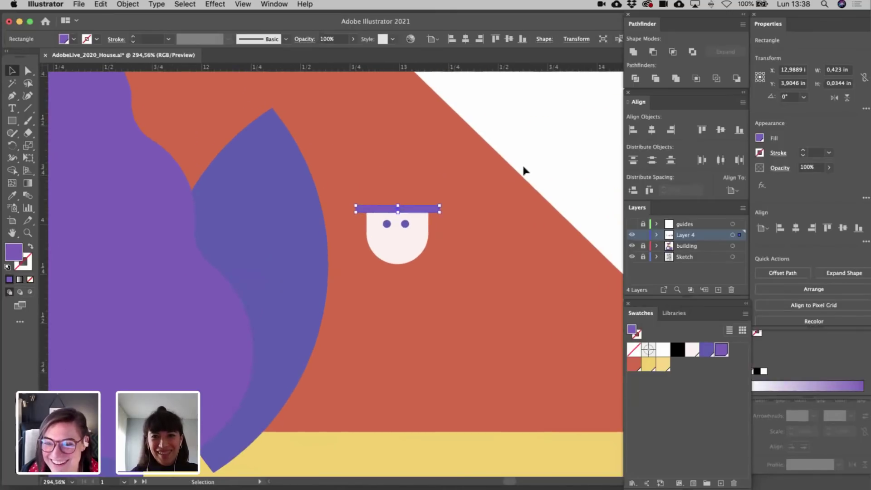
click(518, 169)
- Draw a purple hat crown about 0.31 × 0.15 in above the brim and round its two upper corners into a dome
click(12, 120)
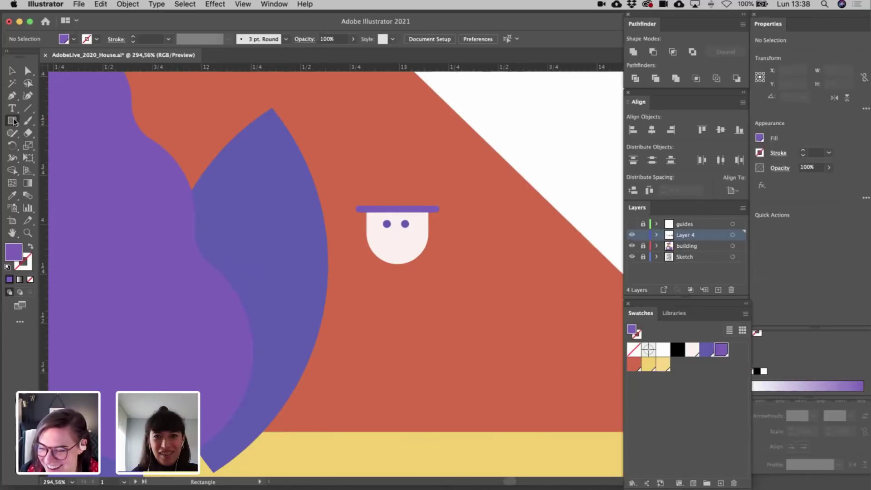
drag(367, 206, 428, 176)
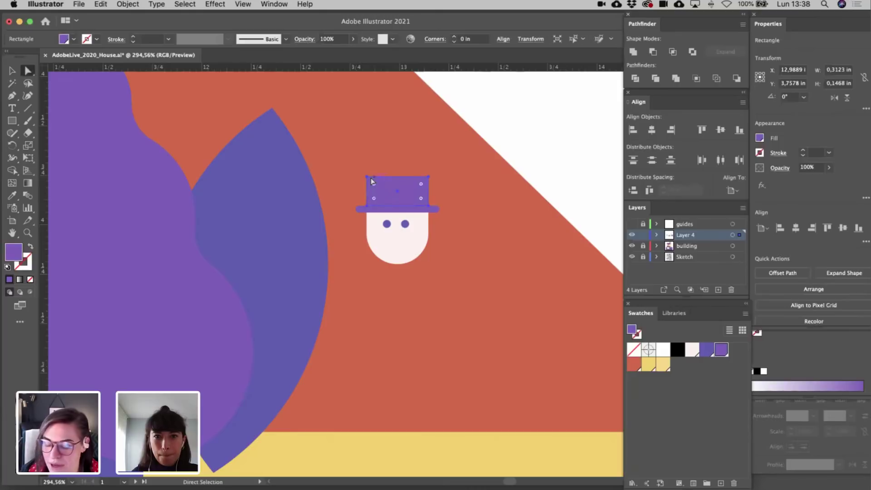
super+click(429, 177)
click(422, 177)
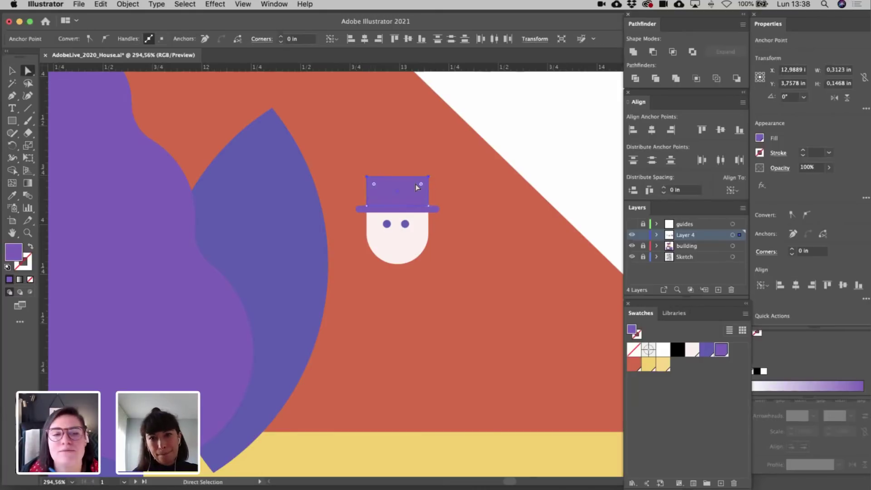
drag(420, 184, 360, 226)
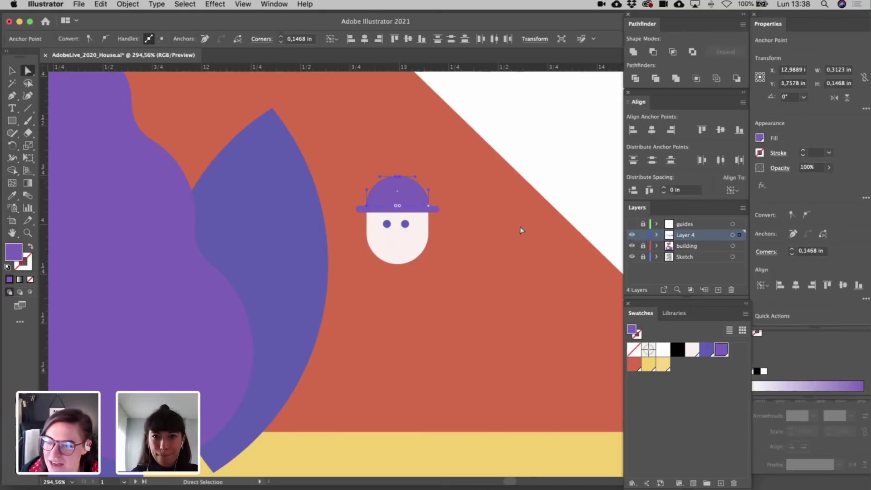
- Enlarge the hat's dome to about 0.37 × 0.17 in and its brim to about 0.47 × 0.04 in, and select both parts
key(v)
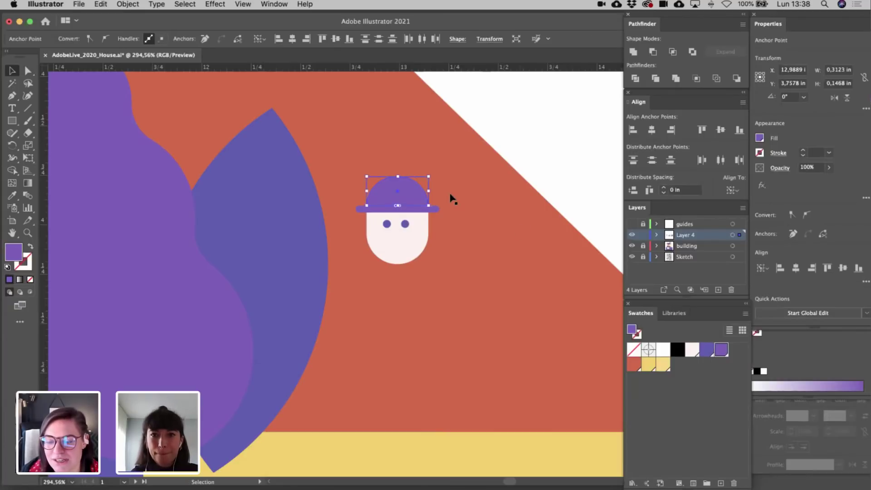
drag(400, 177, 401, 170)
scroll(401, 170, up, 5)
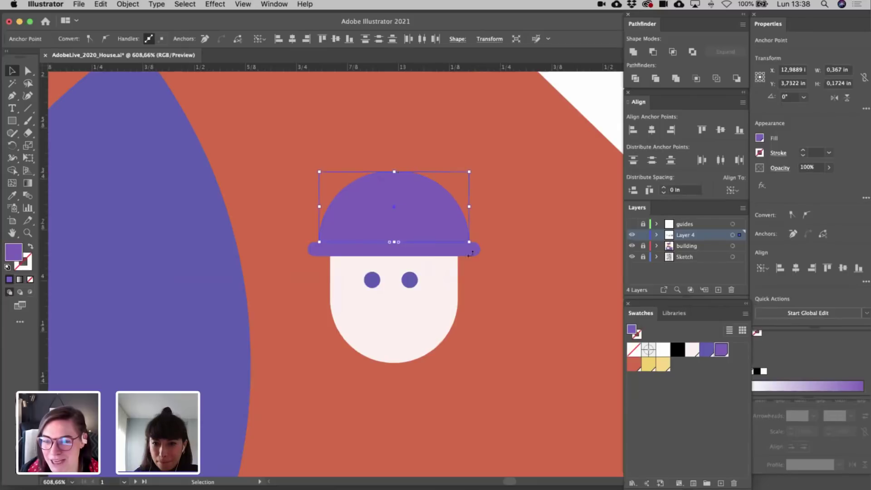
click(472, 248)
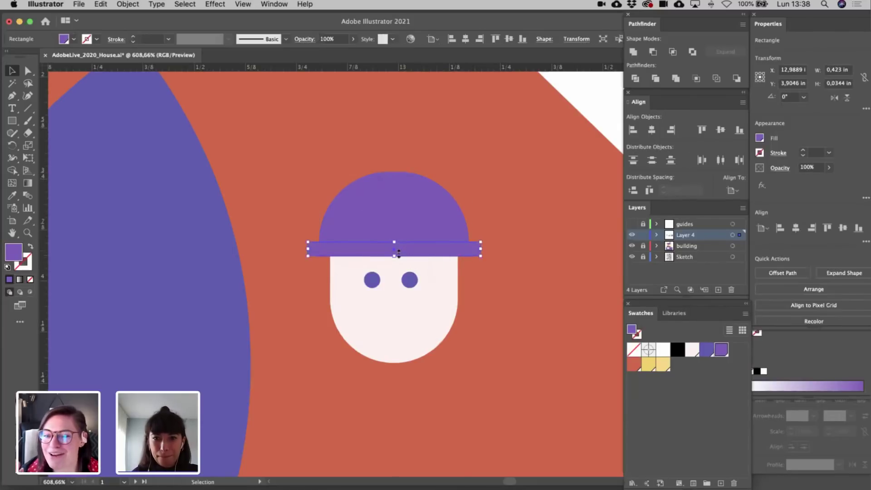
drag(399, 253, 396, 257)
shift+click(396, 225)
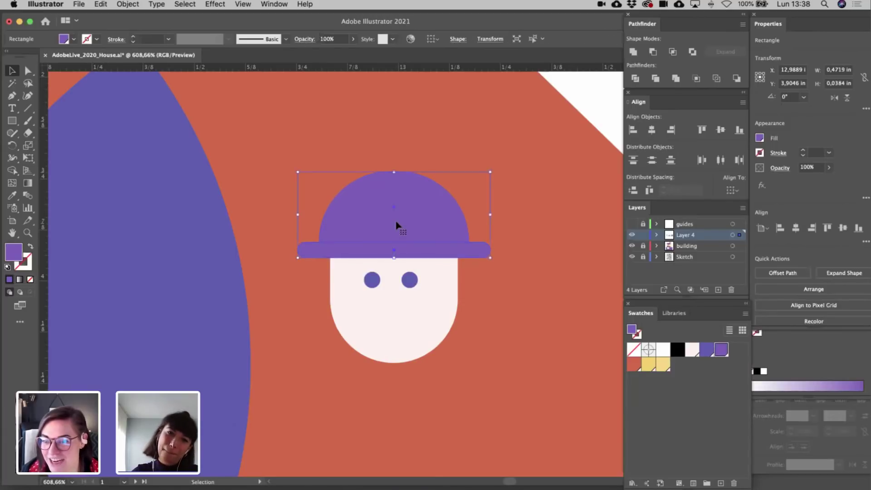
- Shrink the hat's dome and brim together from the center line to about 0.44 × 0.20 in and deselect them
drag(394, 172, 394, 177)
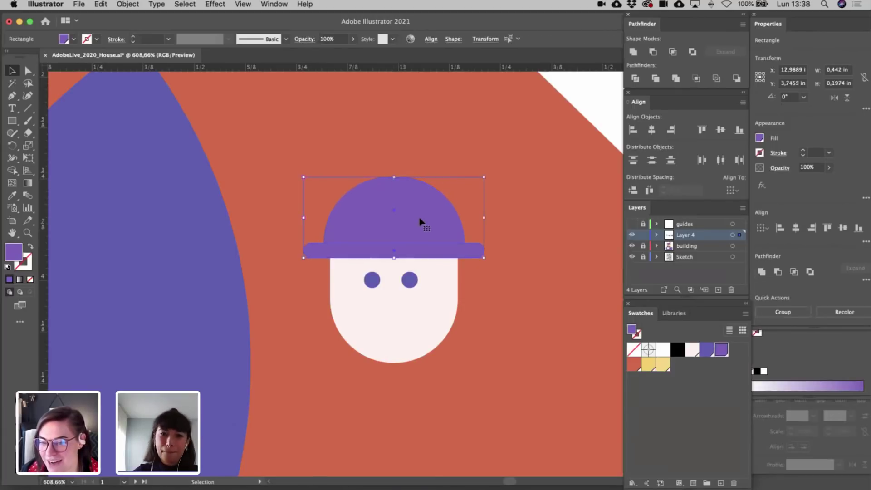
click(419, 221)
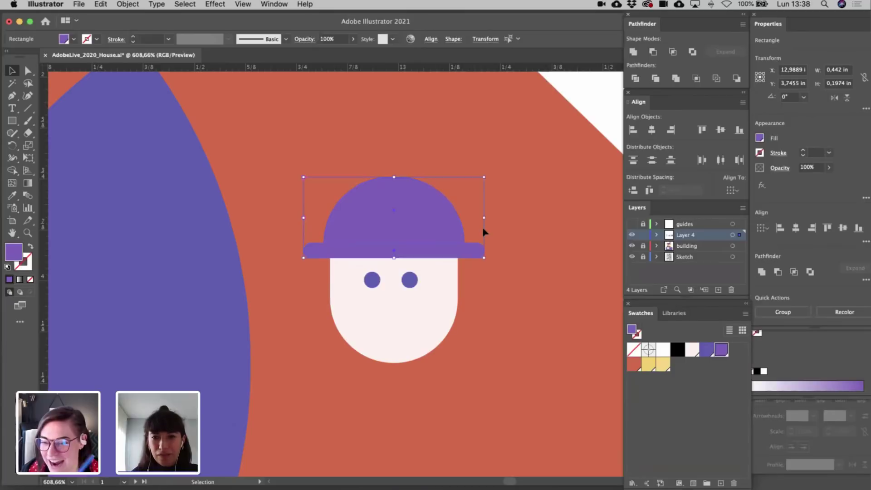
scroll(483, 231, down, 5)
click(529, 198)
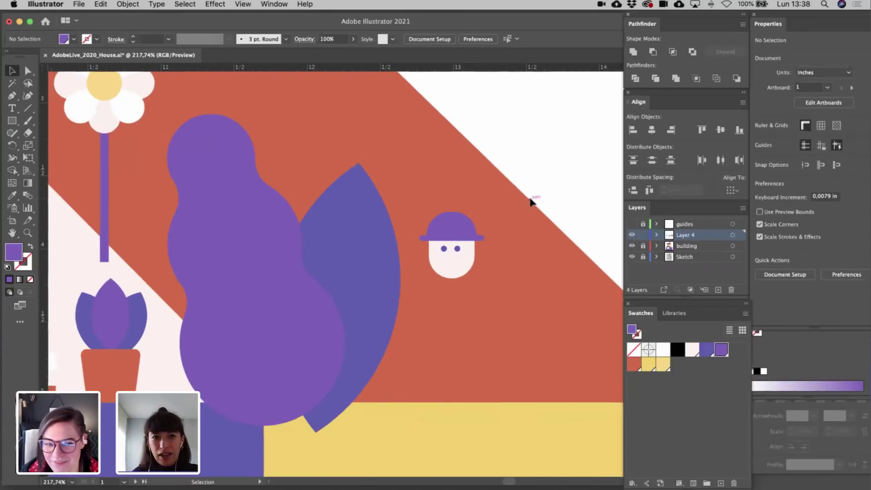
- Examine the small hatted character in relation to the roof, the flower, the owl and the large bush
scroll(532, 201, up, 5)
scroll(532, 202, left, 4)
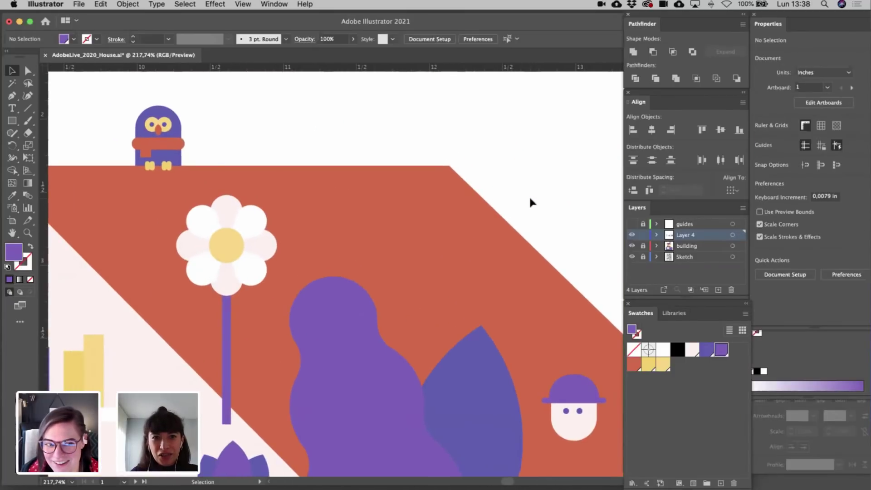
scroll(530, 201, down, 3)
scroll(530, 201, right, 3)
scroll(530, 201, down, 3)
scroll(530, 201, right, 3)
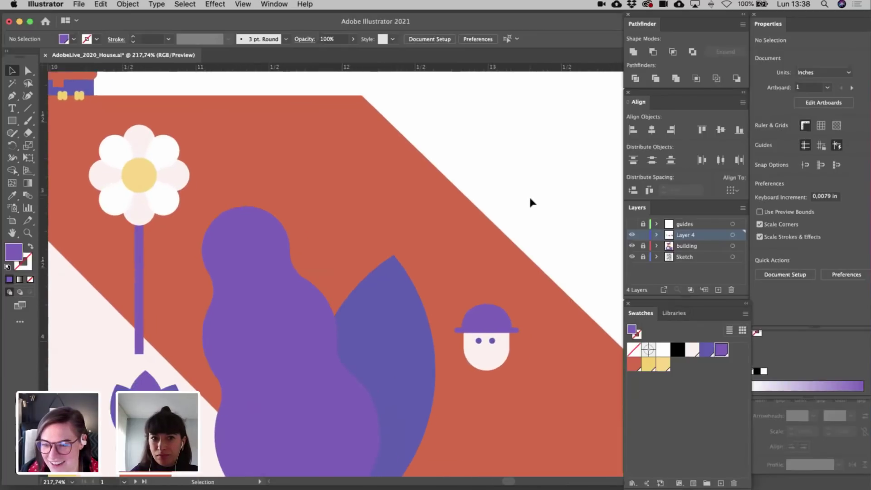
scroll(531, 202, down, 3)
scroll(530, 202, right, 2)
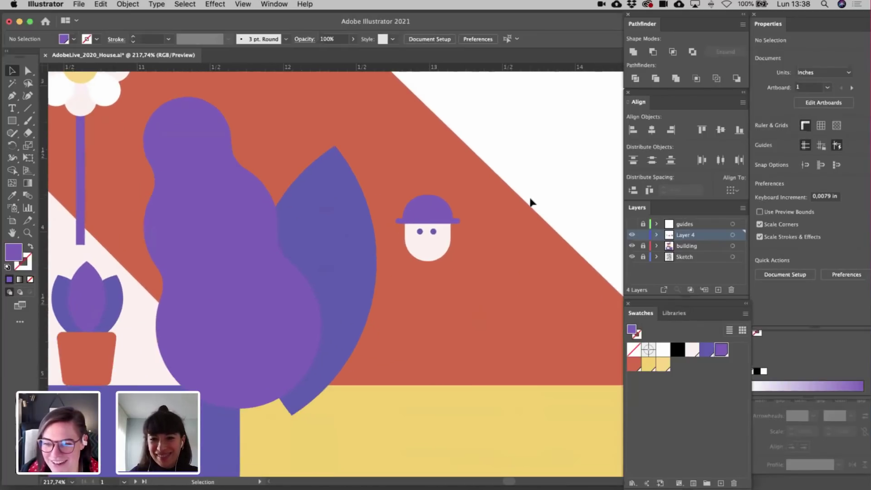
- Recolor the hat's dome and brim with the light yellow swatch
click(418, 204)
scroll(418, 205, up, 5)
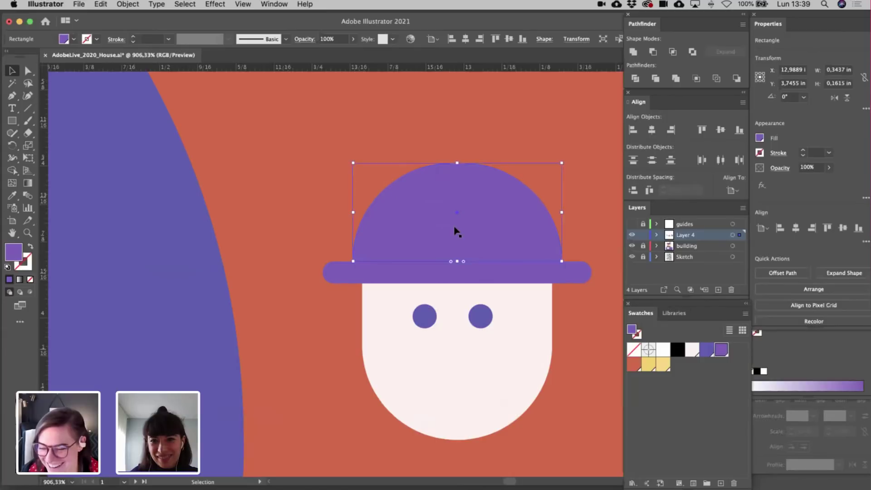
shift+click(539, 275)
click(663, 364)
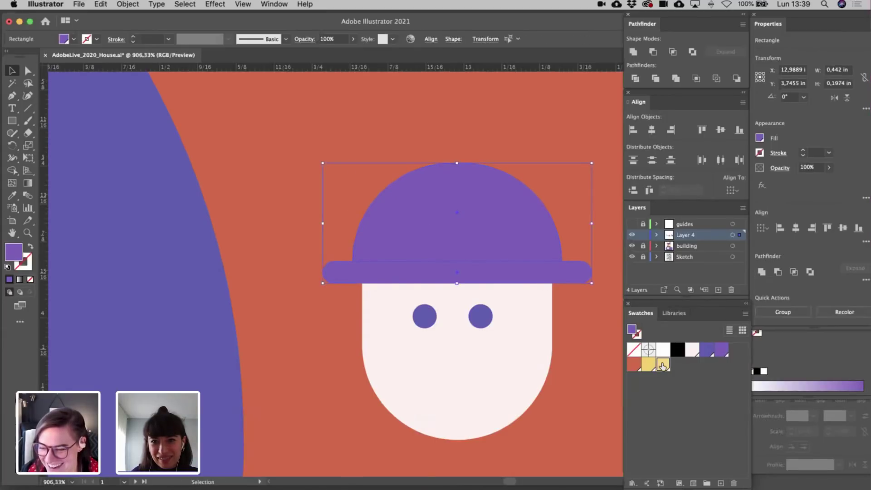
click(589, 350)
scroll(589, 352, down, 8)
scroll(588, 352, right, 2)
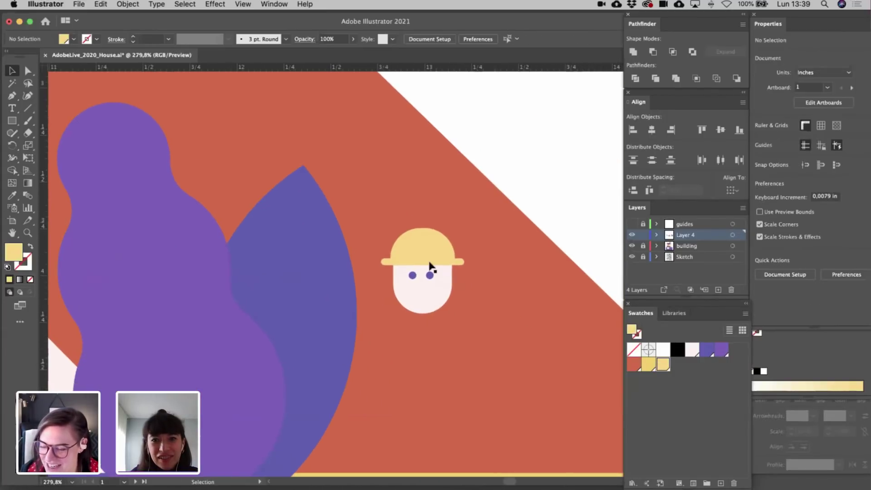
- Draw a rectangular hat band about 0.44 × 0.08 in across the dome's base and fill it with the darker yellow swatch
key(m)
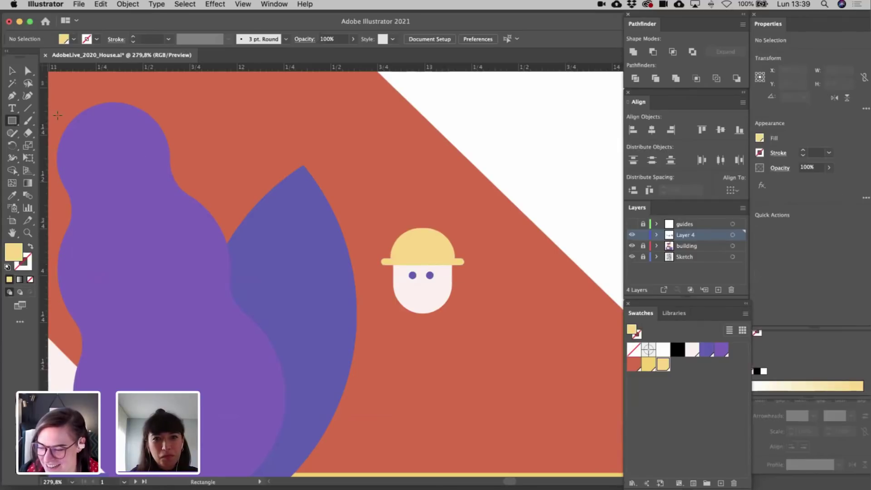
drag(382, 244, 464, 258)
key(v)
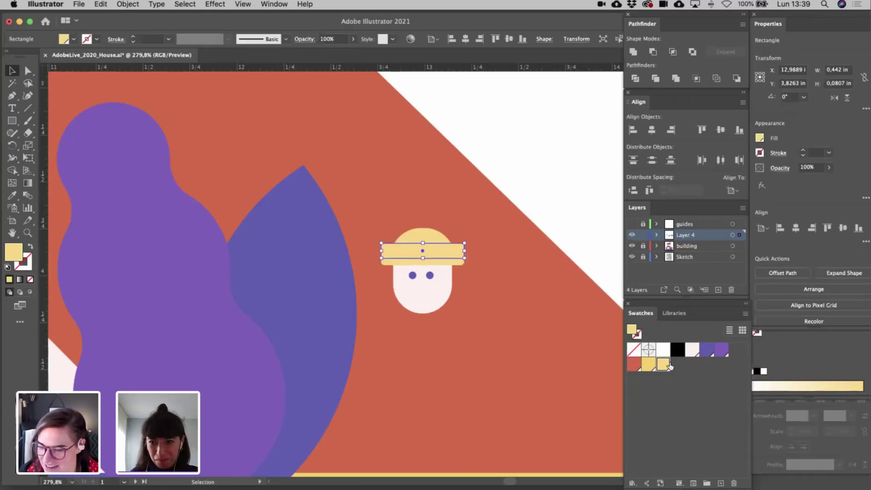
click(496, 291)
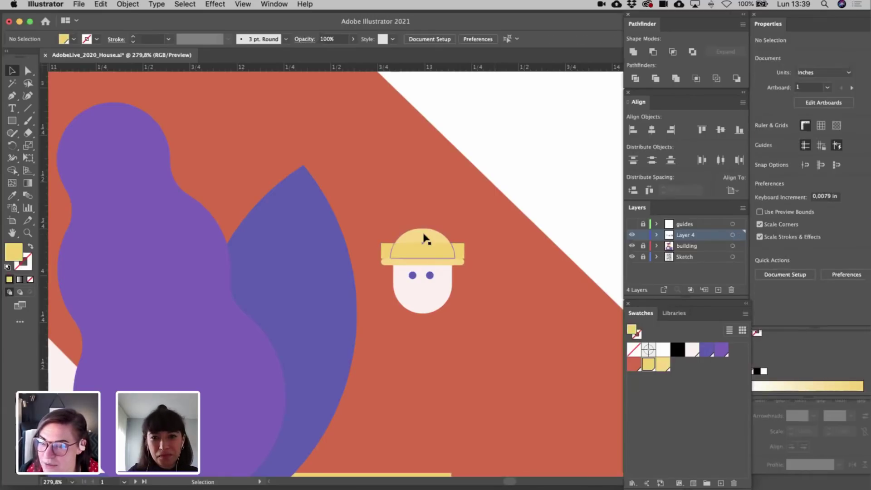
- Lower the hat band's upper edge to make the band about 0.07 in high
scroll(424, 225, up, 5)
click(410, 267)
drag(421, 259, 421, 263)
- Try to trim the hat band to the dome's outline by intersecting the band with the dome
shift+click(414, 235)
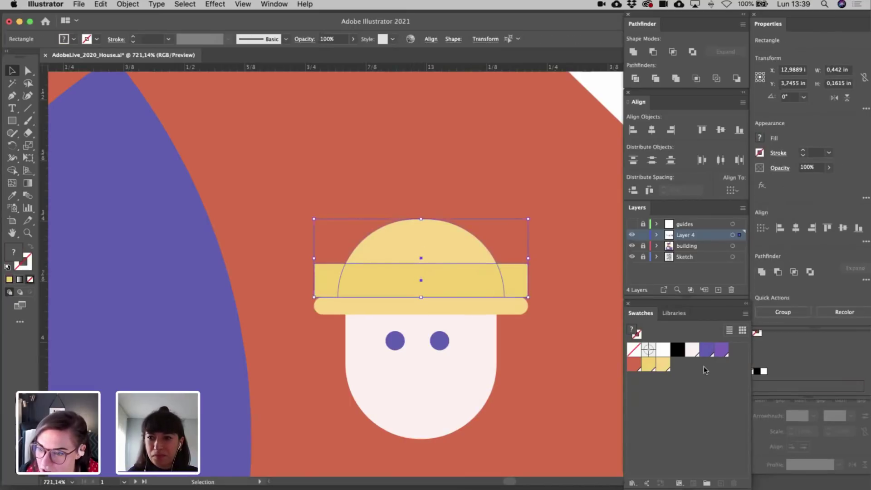
click(799, 273)
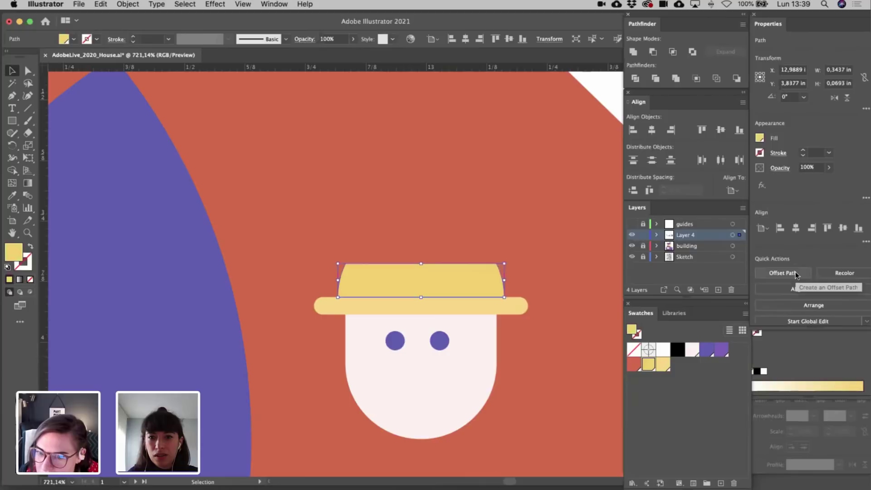
key(super+z)
click(578, 330)
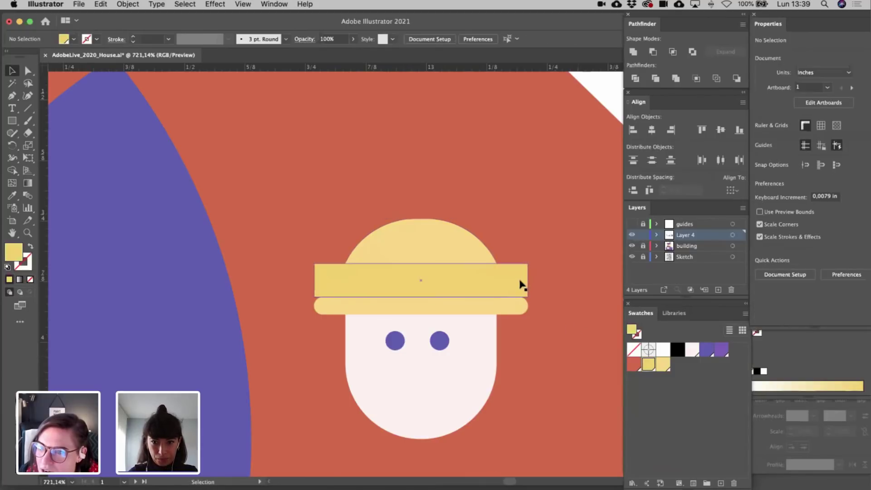
- Intersect the darker yellow rectangle with the hat's dome so the band follows the dome's outline
click(519, 281)
key(a)
shift+click(476, 257)
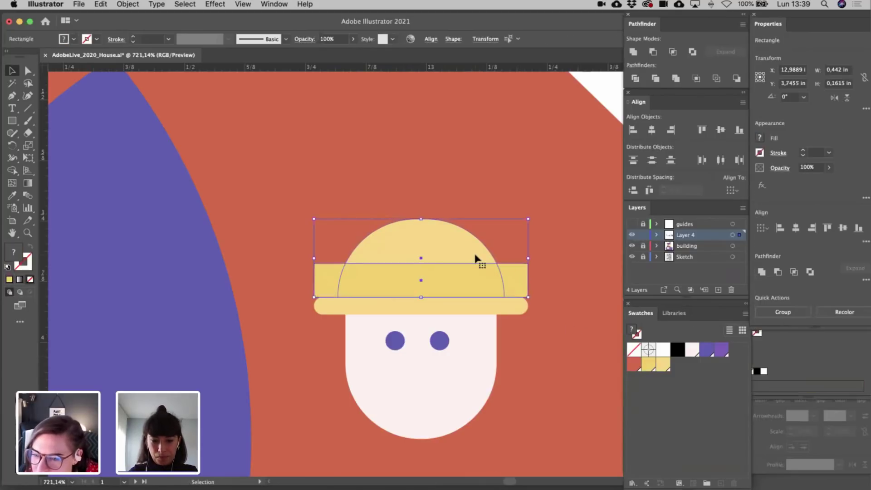
click(535, 208)
key(v)
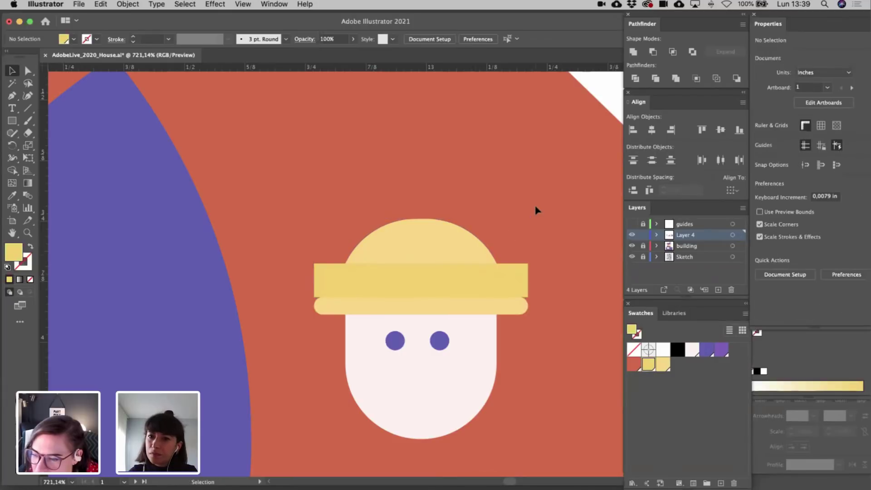
click(521, 290)
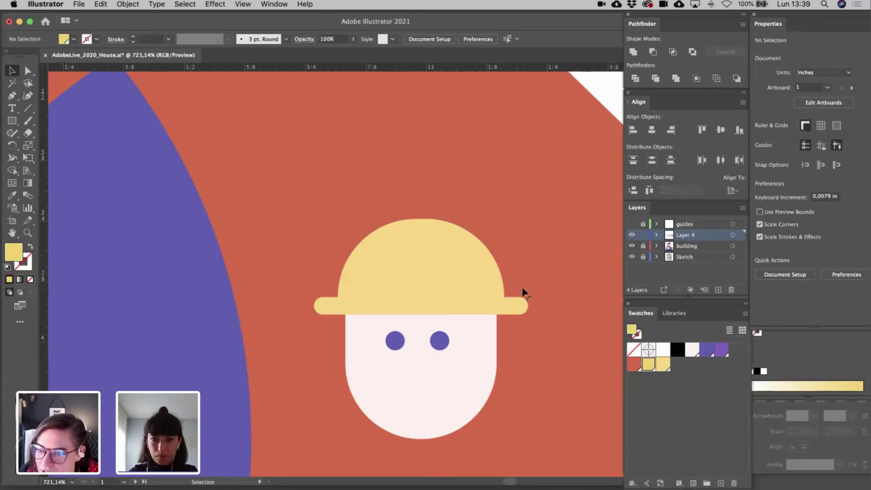
shift+click(522, 289)
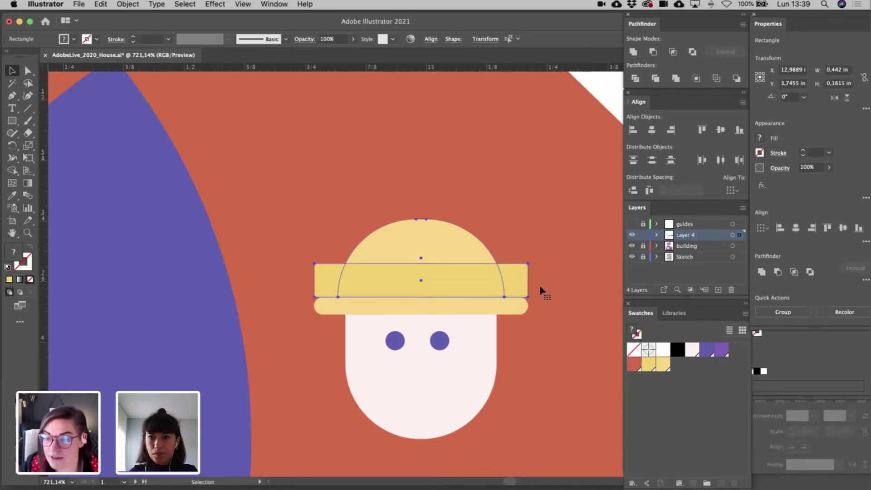
click(794, 272)
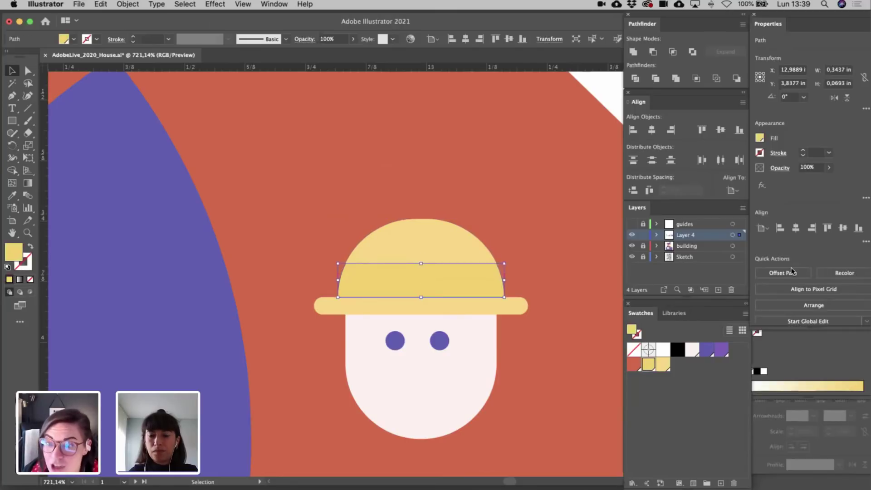
click(528, 286)
- Recolor the center circle of the tall flower with the blue-violet swatch
scroll(528, 287, down, 5)
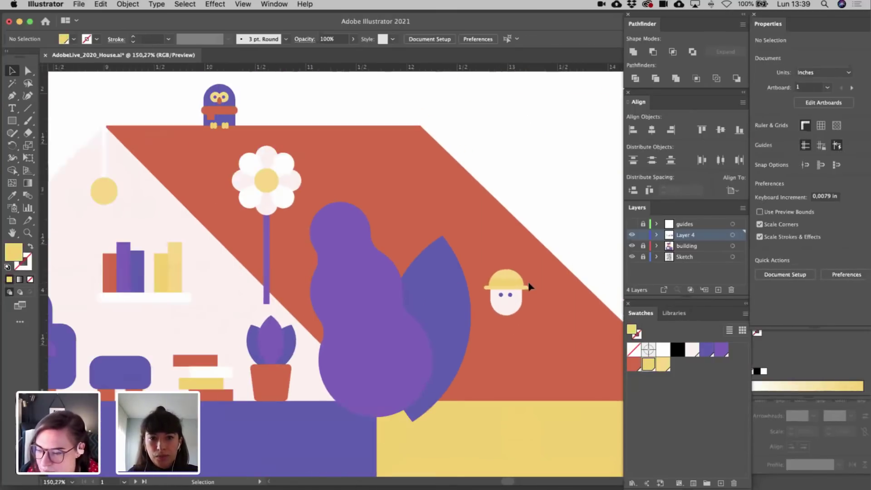
scroll(437, 210, left, 3)
key(a)
click(382, 183)
scroll(382, 182, up, 2)
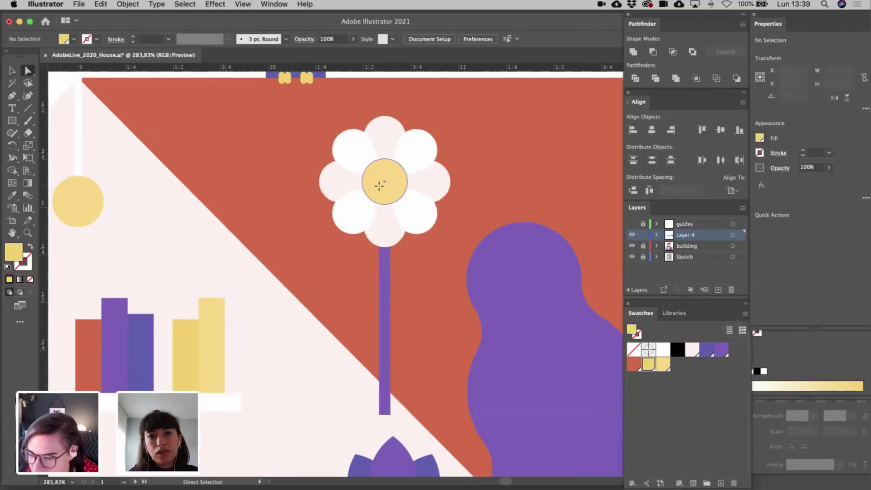
click(710, 351)
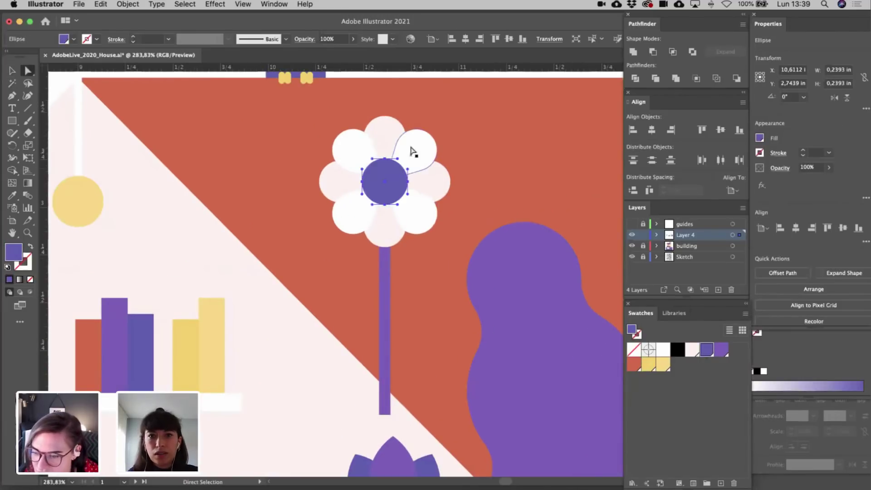
- Fill all eight petals of the tall flower with the light yellow swatch
click(383, 139)
shift+click(416, 147)
shift+click(433, 186)
shift+click(421, 221)
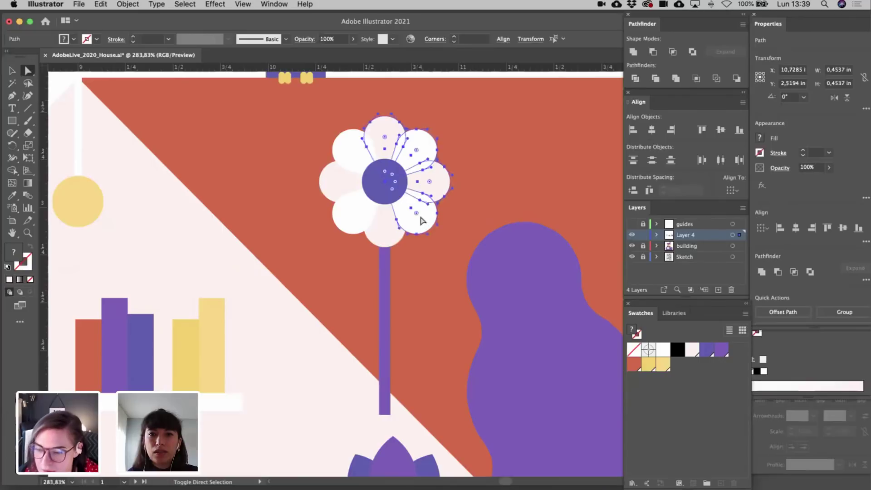
shift+click(386, 230)
shift+click(351, 210)
shift+click(336, 181)
shift+click(347, 152)
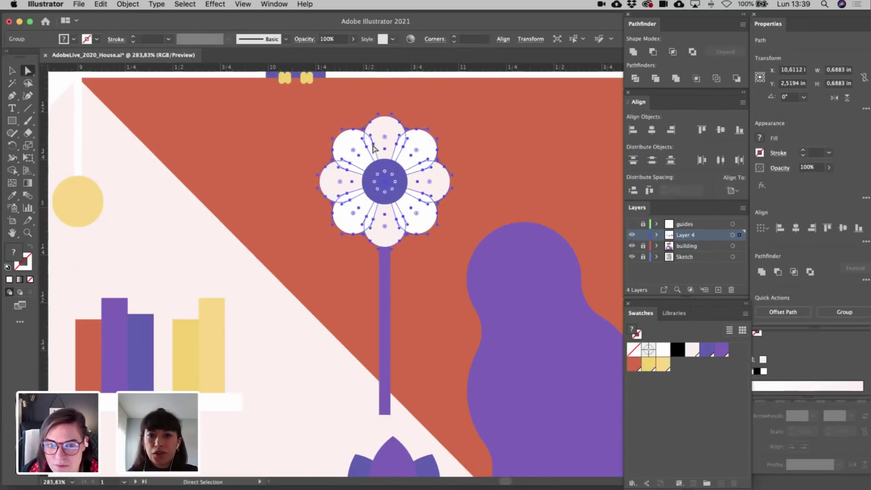
click(663, 365)
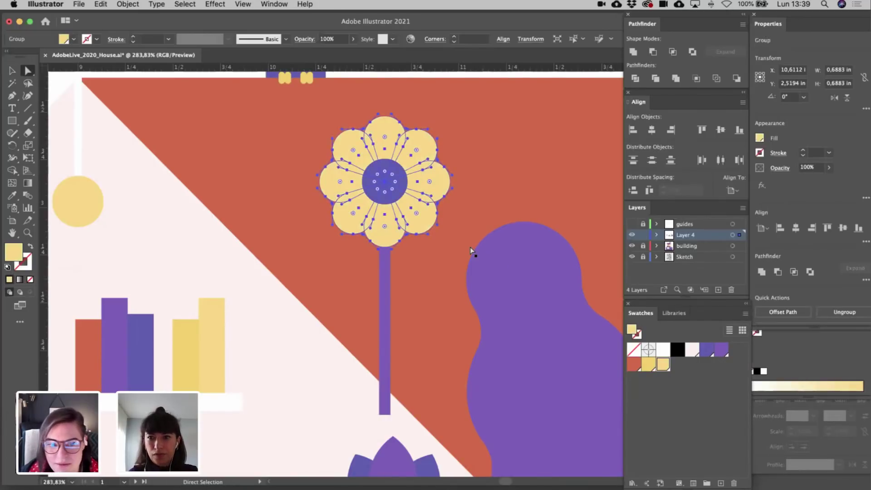
- Fill the flower's four diagonal petals with the darker yellow swatch
click(447, 220)
click(416, 152)
shift+click(417, 217)
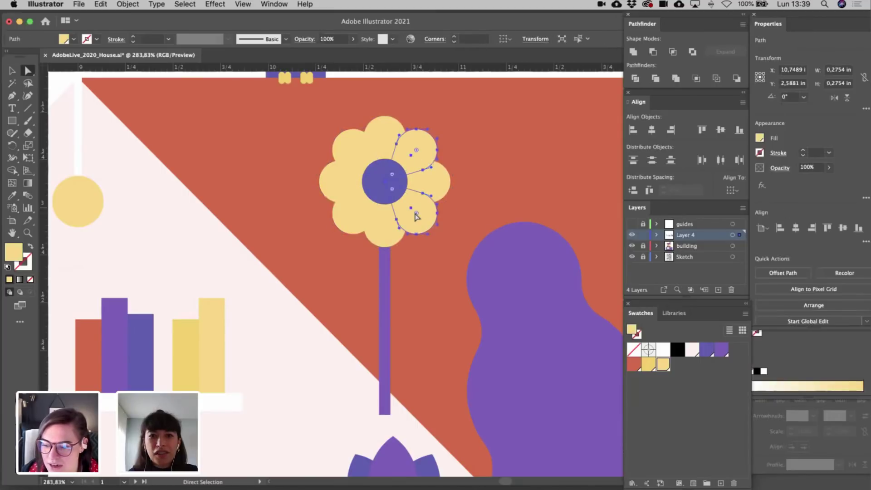
shift+click(354, 213)
shift+click(354, 150)
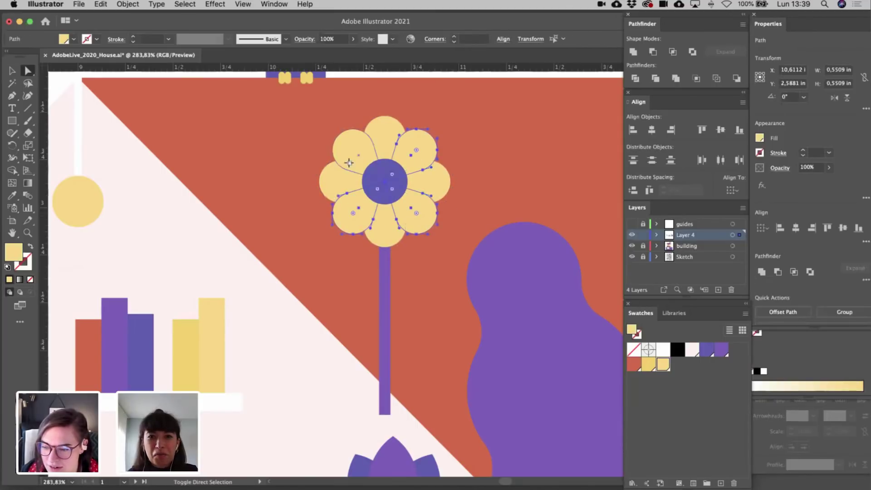
click(648, 365)
scroll(326, 229, down, 5)
key(v)
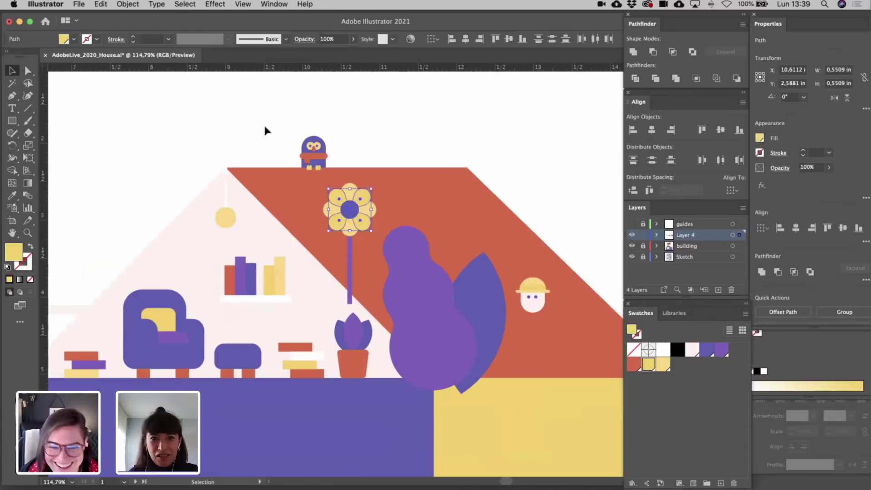
click(265, 131)
- Examine the labelled house sketch on the neighbouring artboard and compare it with the colored illustration
scroll(264, 131, left, 10)
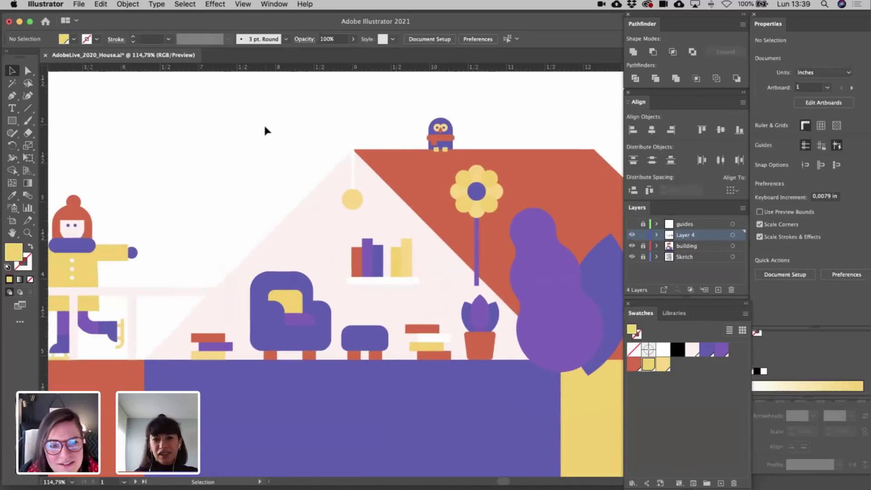
scroll(265, 130, down, 2)
scroll(264, 131, down, 2)
scroll(265, 132, left, 15)
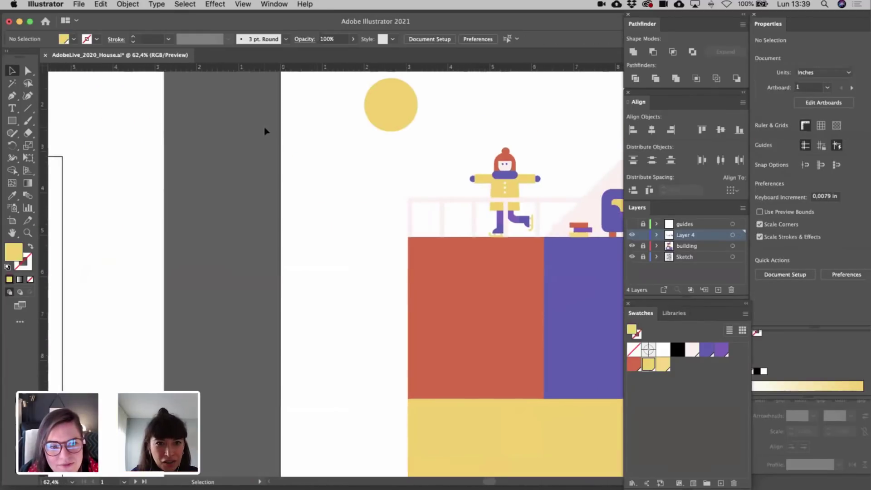
scroll(264, 131, down, 1)
scroll(265, 132, left, 8)
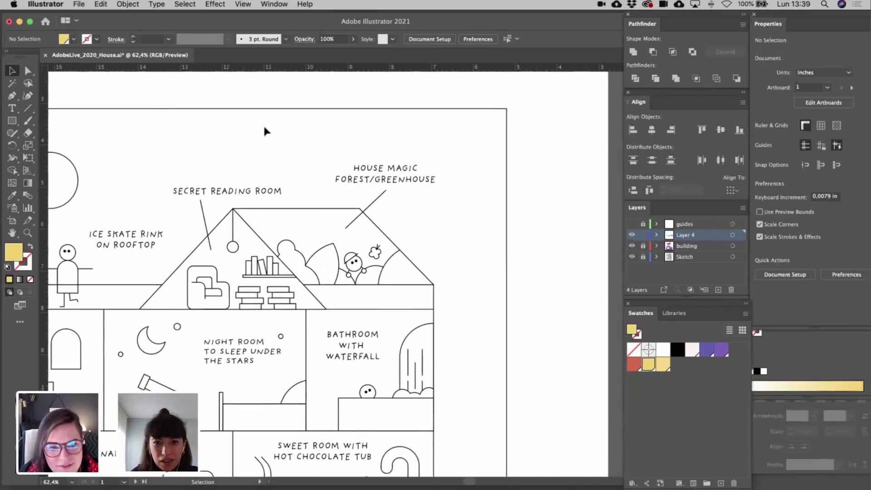
scroll(265, 134, down, 1)
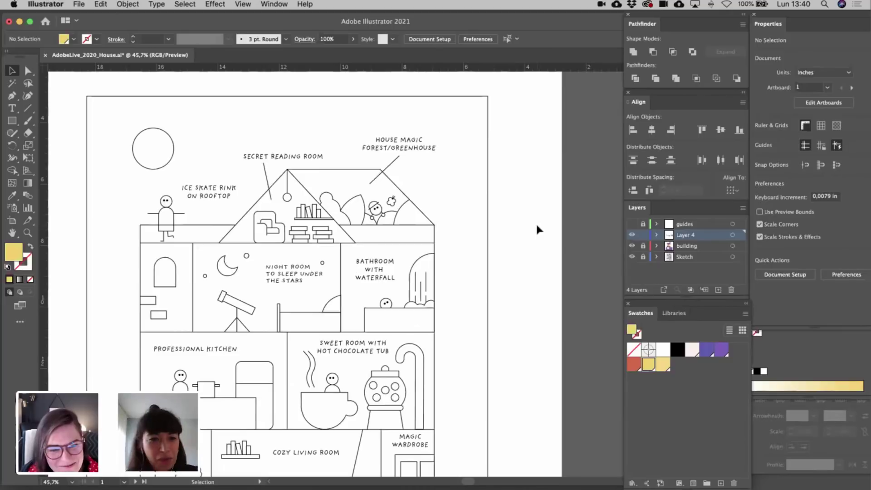
scroll(537, 229, down, 2)
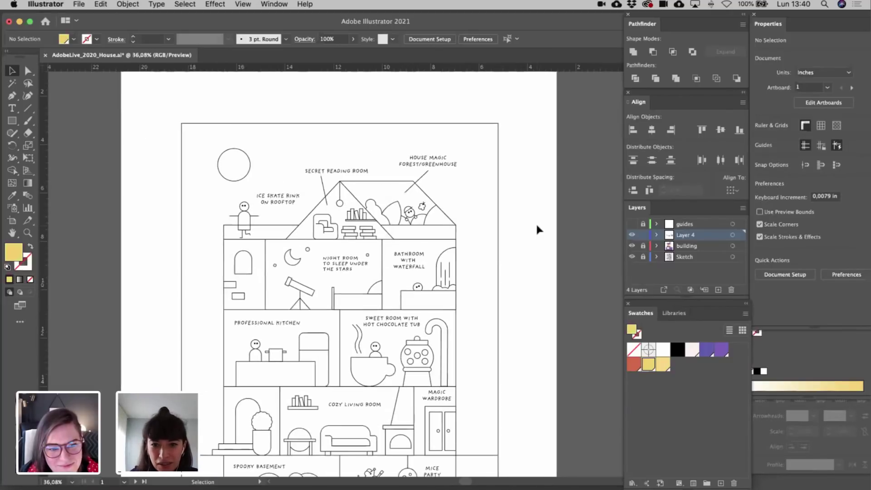
scroll(536, 229, down, 3)
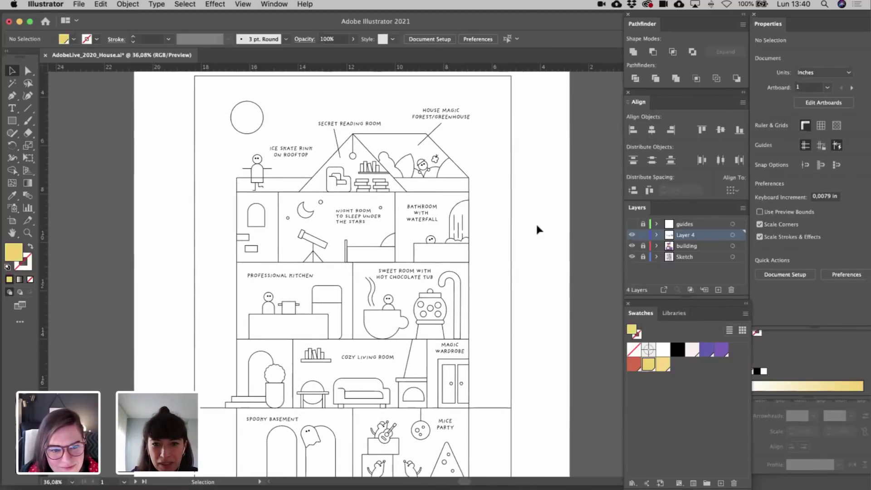
scroll(537, 225, down, 2)
scroll(537, 226, right, 1)
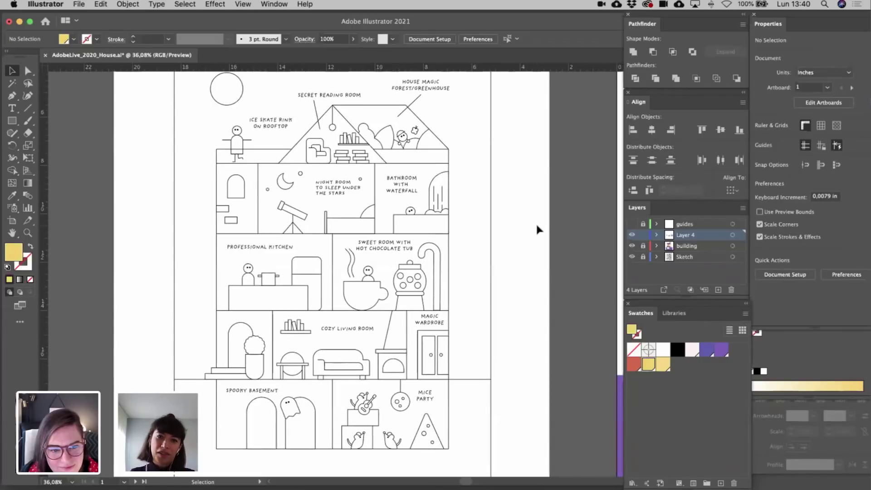
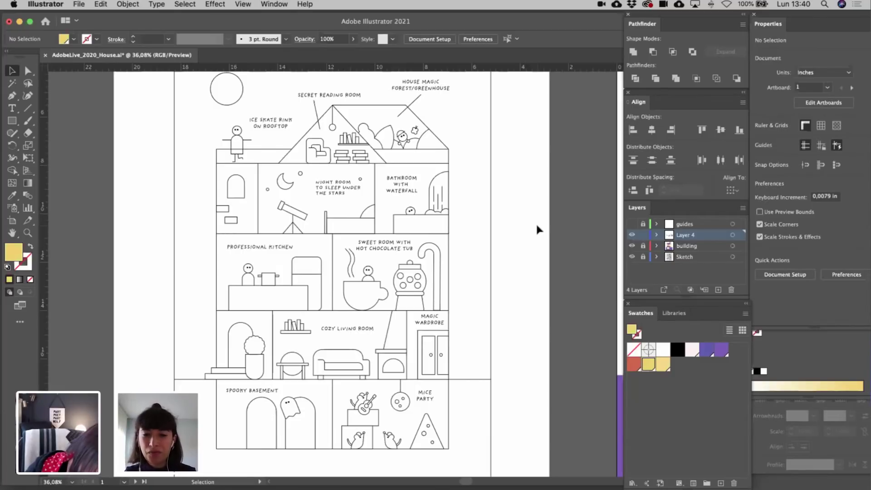
scroll(536, 229, right, 15)
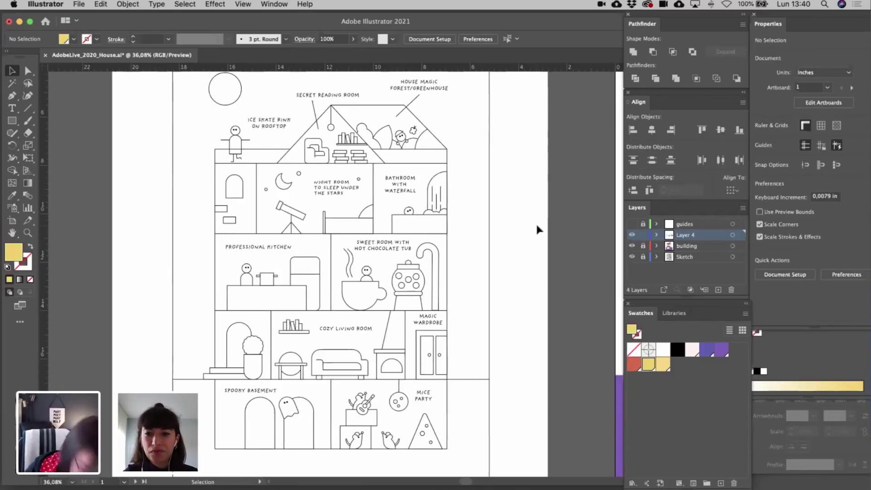
scroll(537, 229, up, 1)
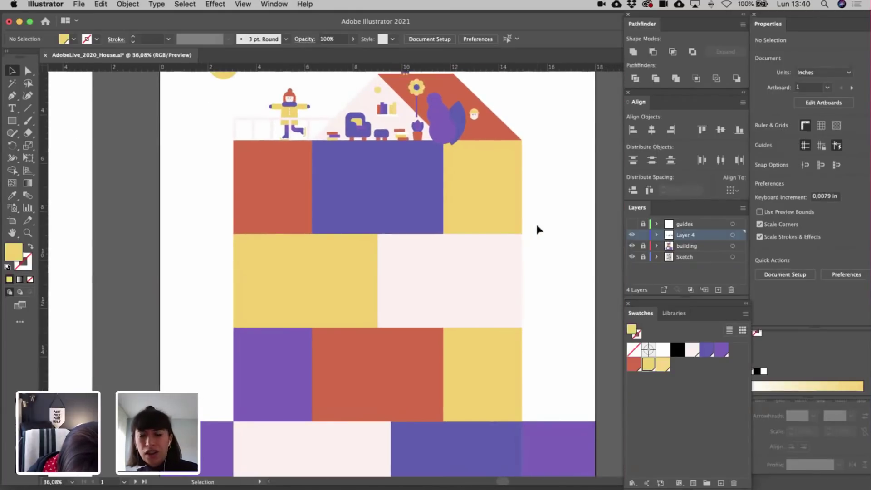
scroll(536, 229, up, 7)
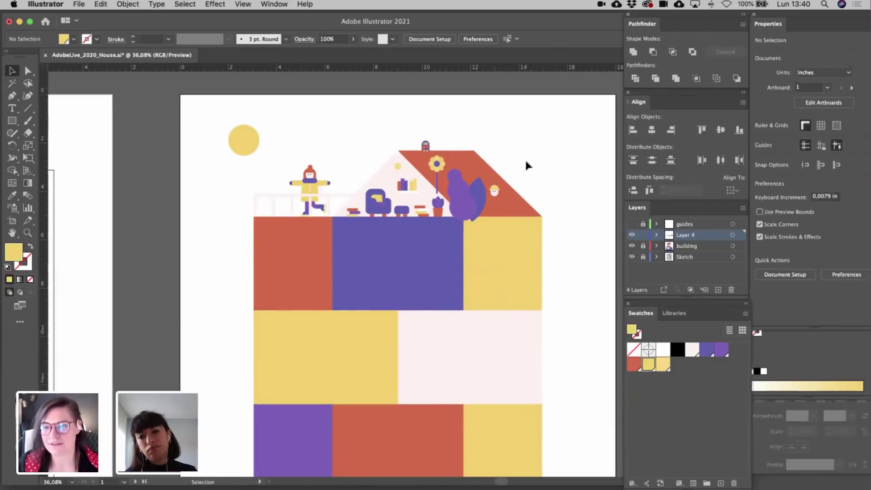
scroll(527, 162, up, 2)
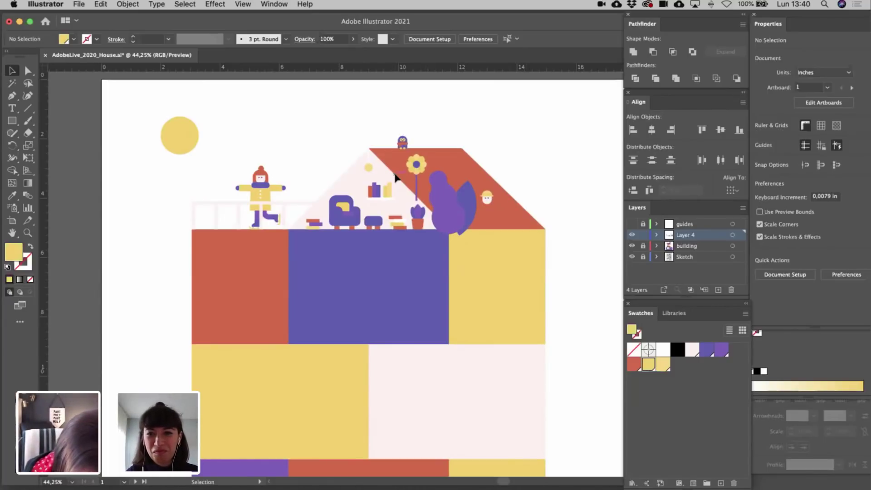
- Isolate the flower's petal group and send the four darker diagonal petals behind the lighter ones
scroll(399, 172, up, 5)
scroll(426, 224, up, 3)
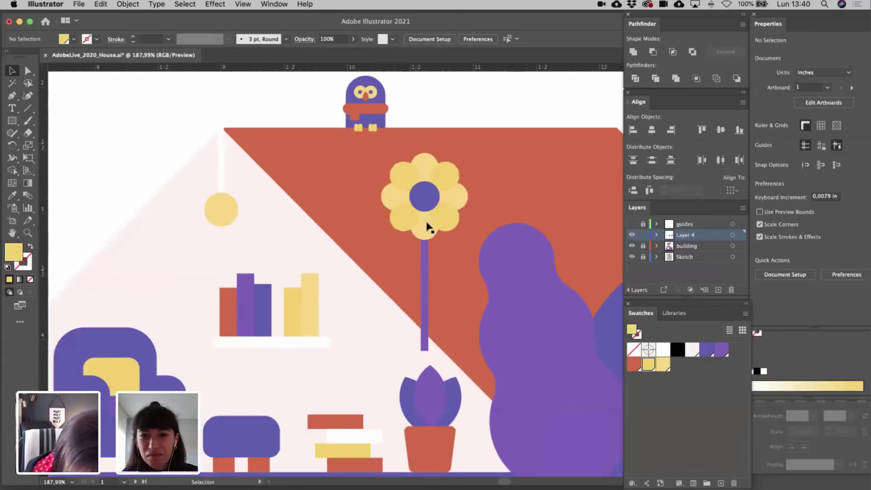
scroll(427, 224, up, 1)
click(389, 189)
double_click(389, 189)
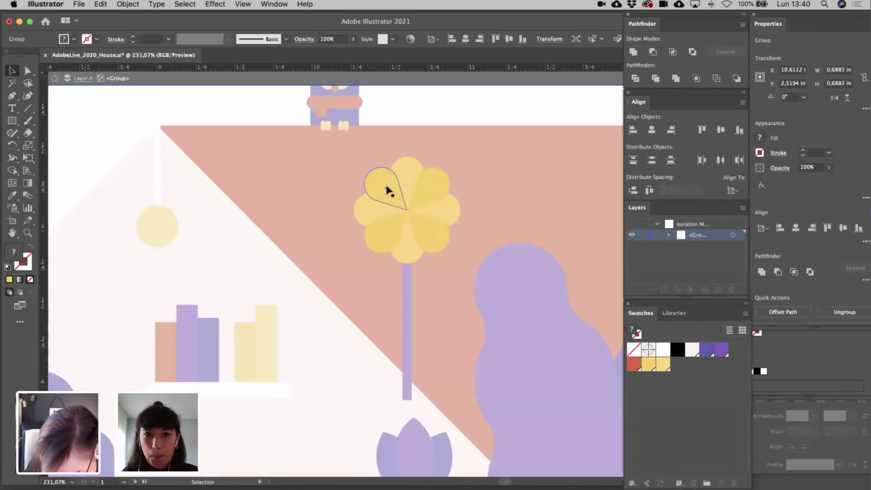
shift+click(434, 181)
shift+click(428, 242)
shift+click(393, 247)
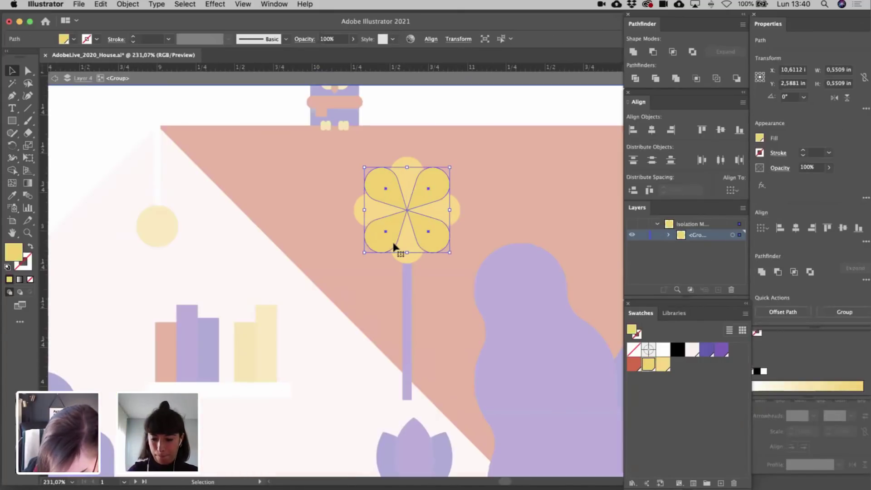
click(394, 128)
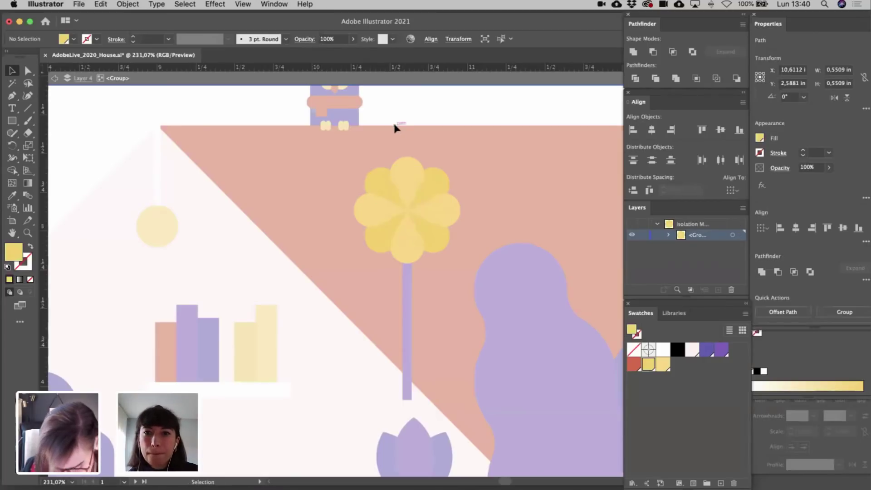
double_click(394, 127)
key(super+0)
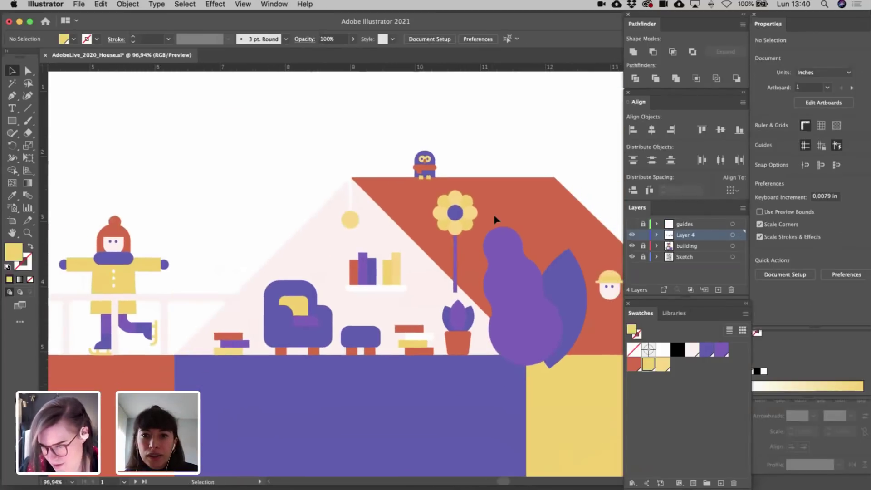
- Rotate the hatted character's head about 20° clockwise on the red roof
scroll(495, 220, right, 5)
scroll(494, 220, down, 3)
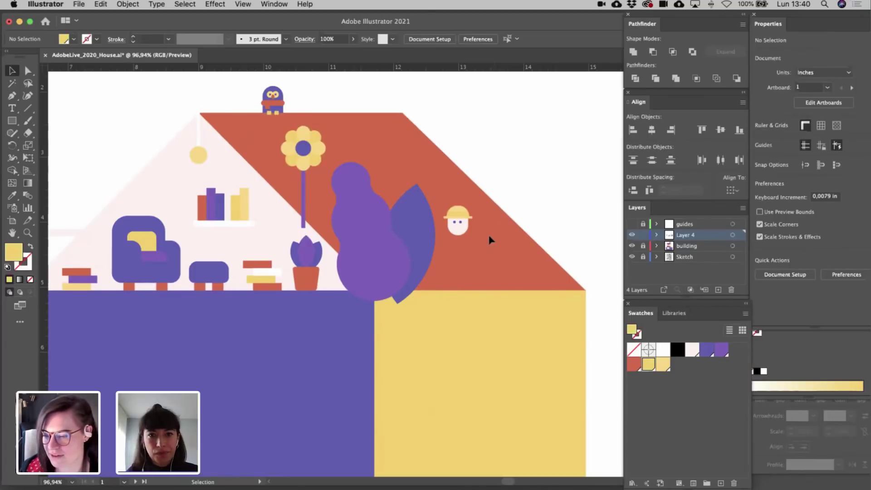
scroll(490, 243, down, 3)
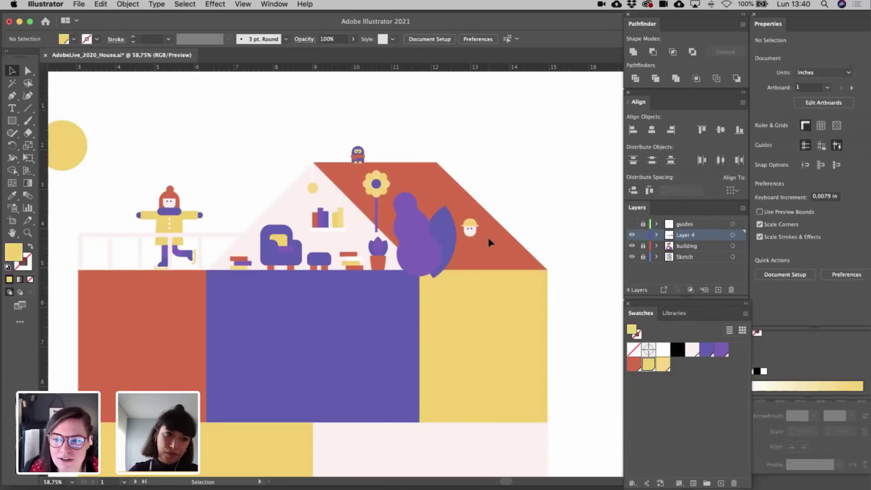
scroll(489, 243, up, 4)
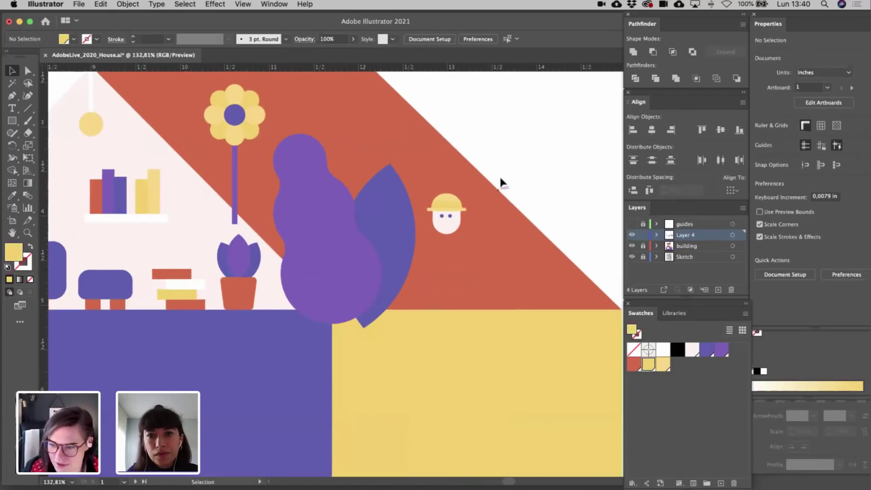
click(456, 213)
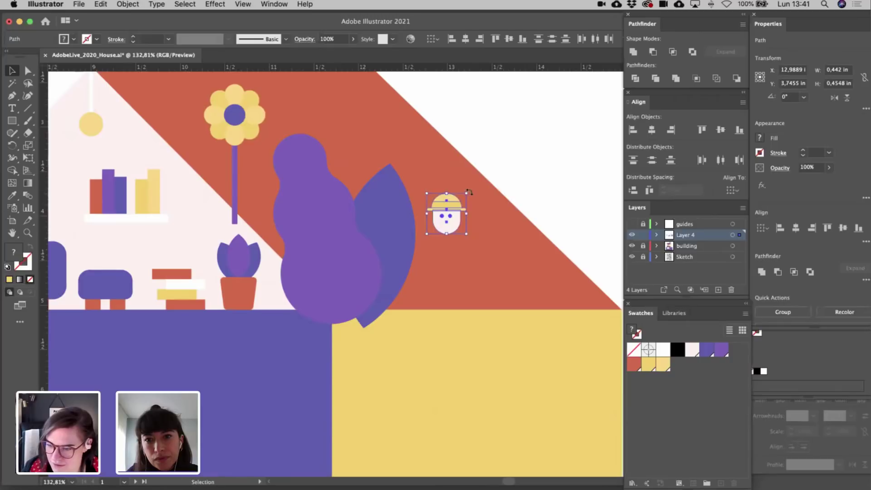
drag(470, 191, 477, 201)
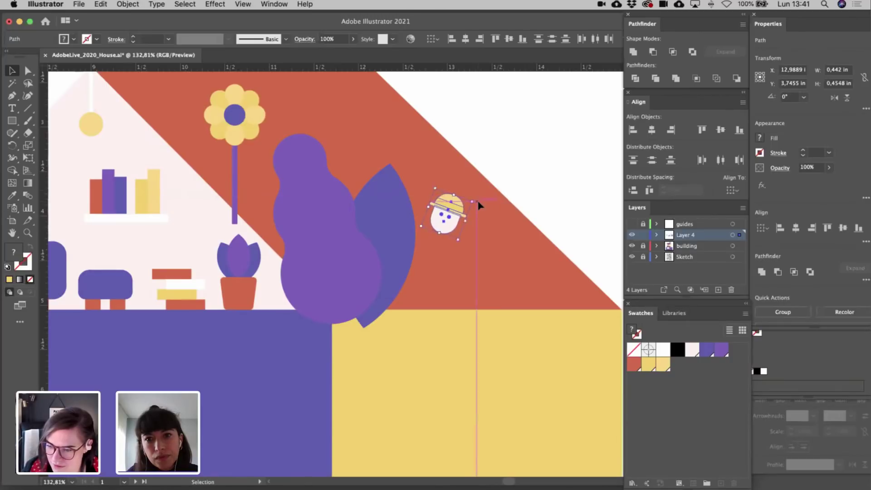
click(525, 178)
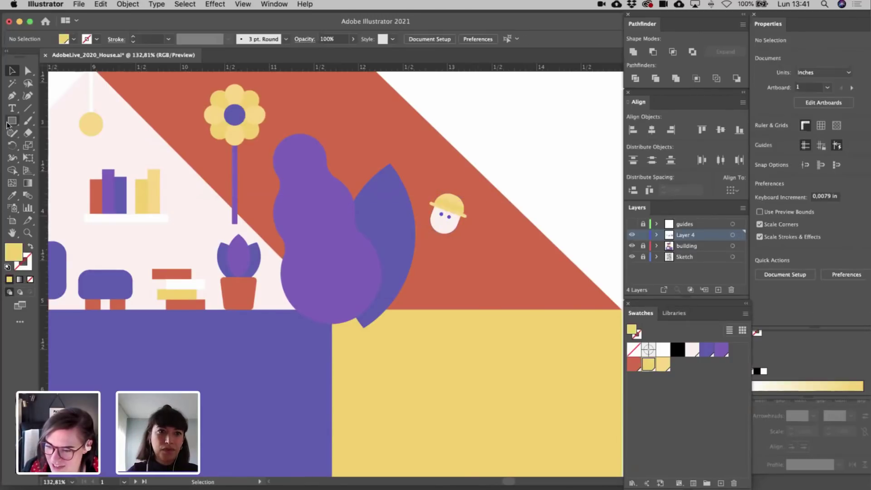
- Draw a circle about 1.21 in wide beside the tall leaf, fill it purple and duplicate it alongside as a second round bush
drag(11, 120, 41, 144)
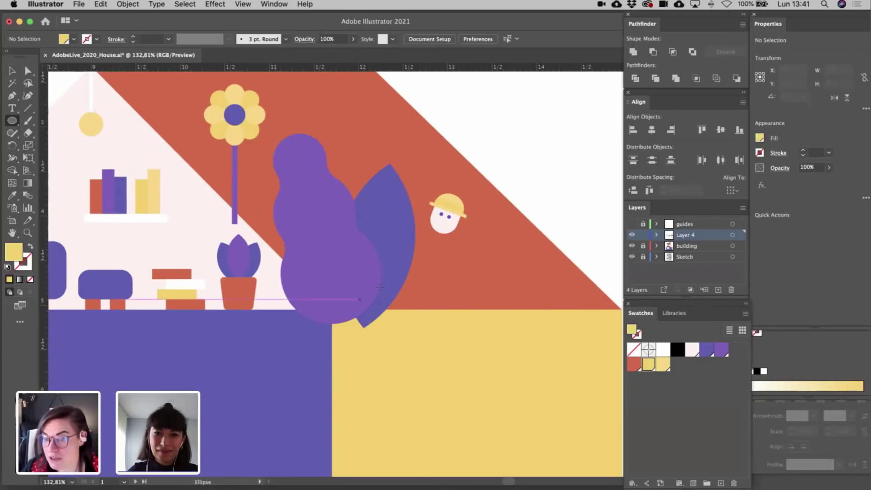
drag(337, 225, 443, 327)
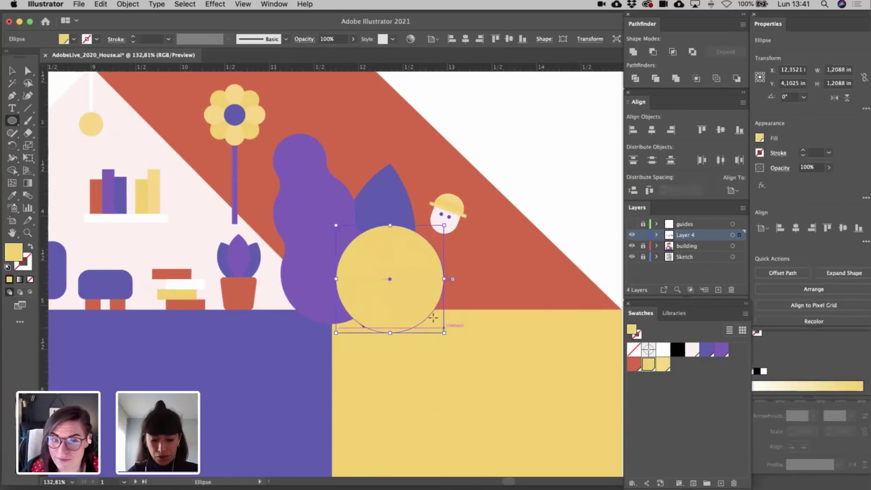
key(v)
drag(407, 290, 517, 305)
click(723, 358)
key(super+bracketleft)
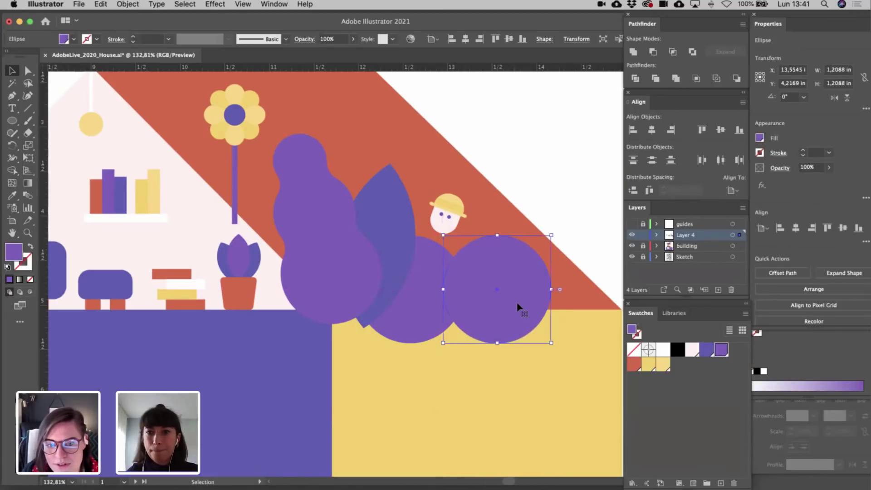
click(537, 189)
- Examine how the rooftop plants and character sit against the whole building
scroll(537, 189, left, 4)
scroll(537, 189, up, 1)
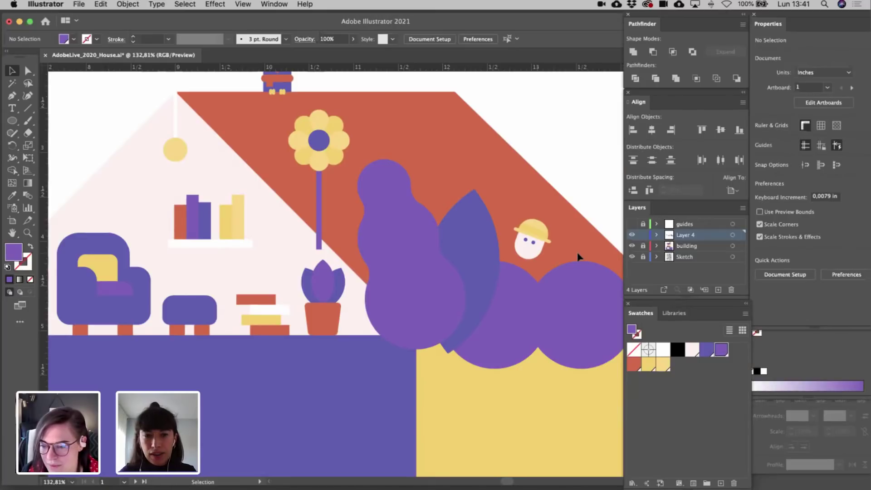
scroll(577, 251, down, 6)
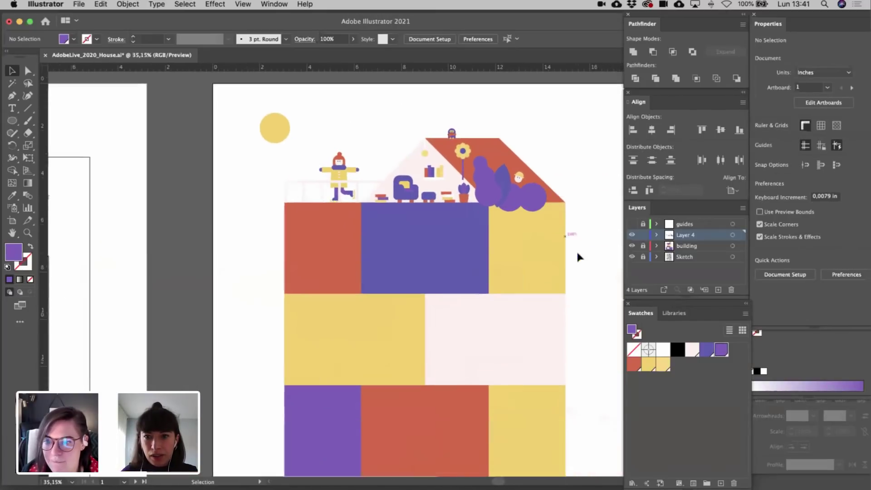
scroll(565, 285, down, 3)
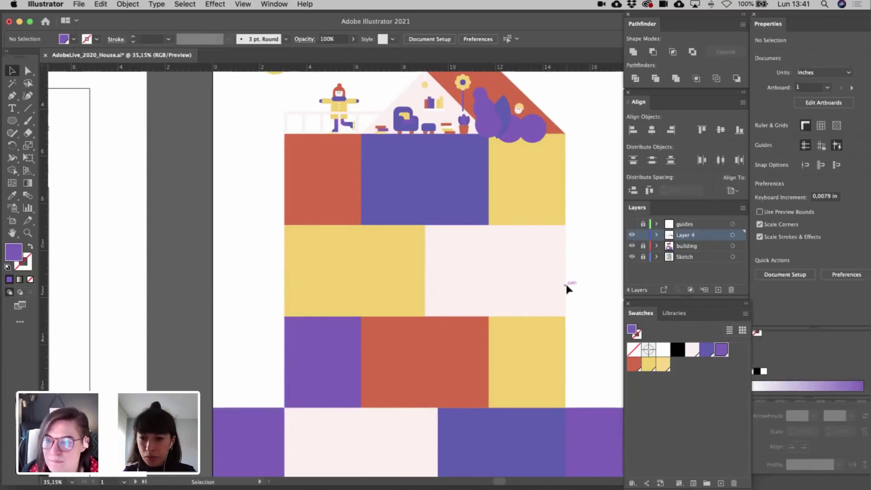
scroll(567, 289, up, 2)
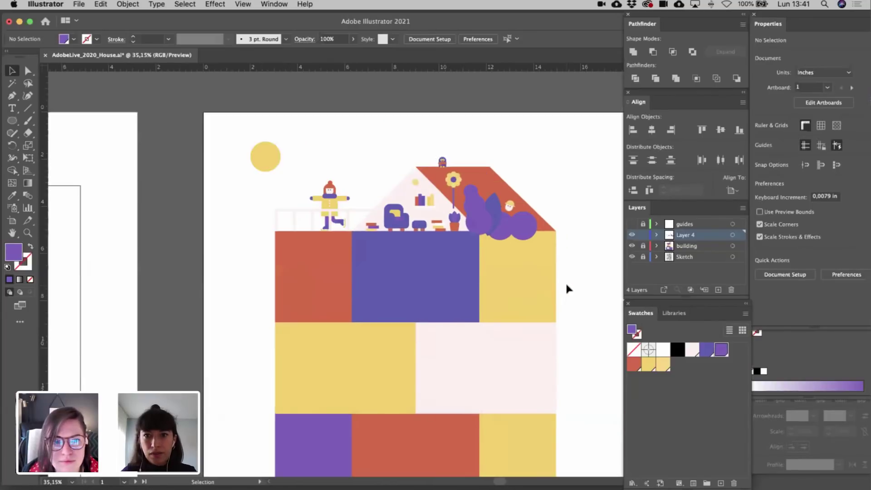
scroll(567, 289, up, 3)
scroll(566, 289, up, 5)
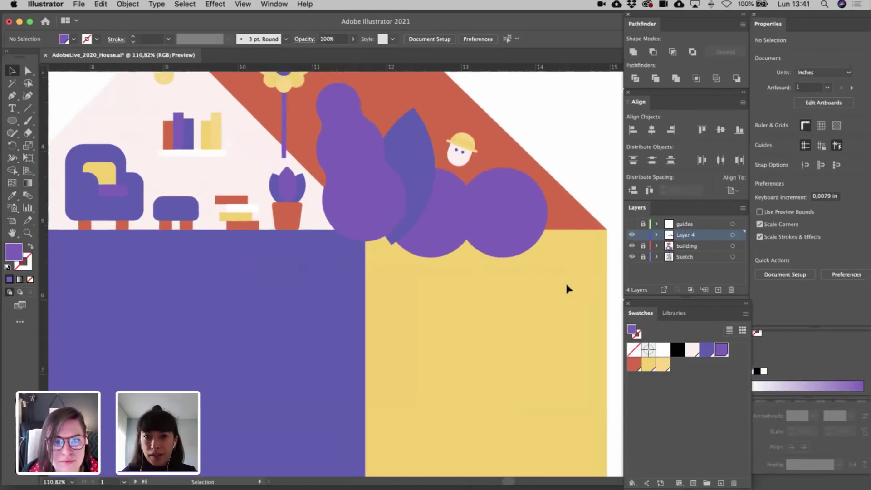
scroll(511, 276, up, 5)
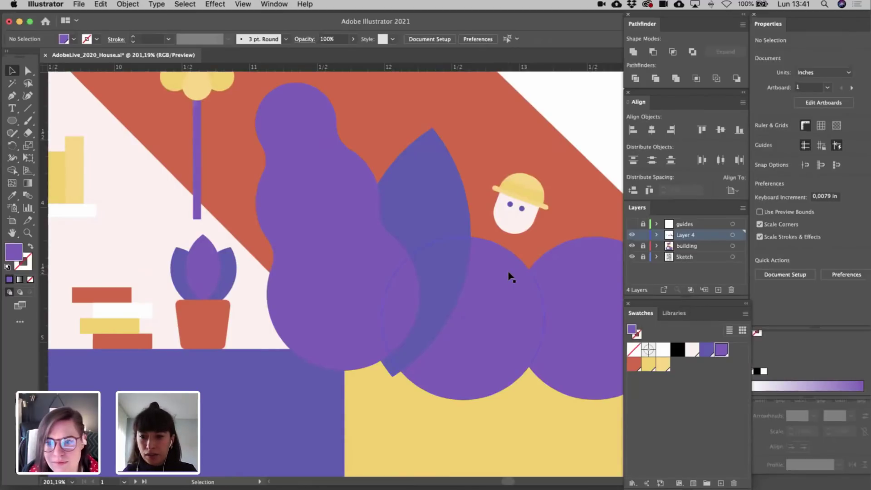
- Shift the round bush nearest the tall leaf slightly toward that leaf
scroll(509, 277, up, 3)
scroll(509, 277, right, 3)
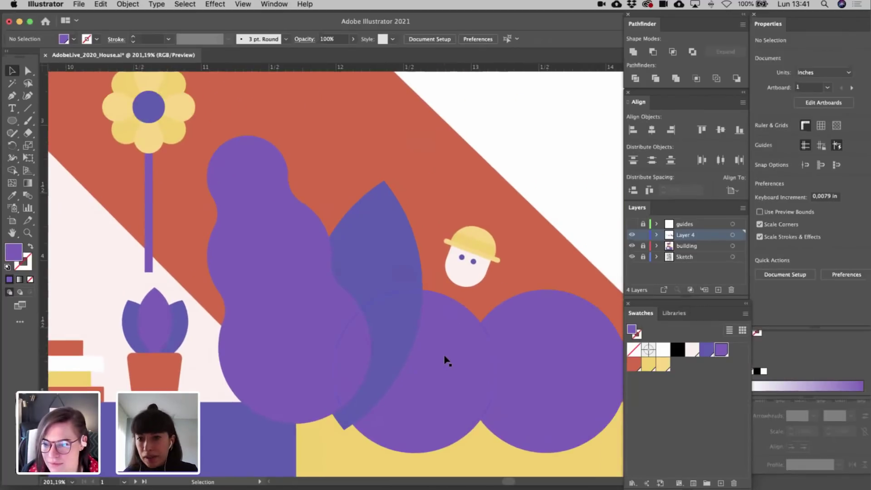
drag(447, 360, 443, 356)
- Nudge the hatted head right and down so it sits above the gap between the two round bushes
drag(451, 236, 501, 279)
key(Right)
key(Right)
key(Right)
key(Right)
key(Right)
key(Right)
key(Down)
key(Down)
key(Down)
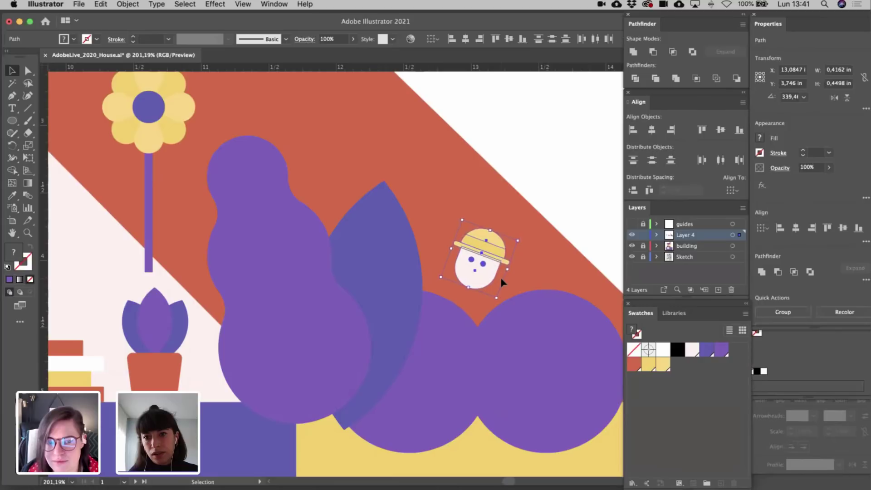
key(Right)
key(Down)
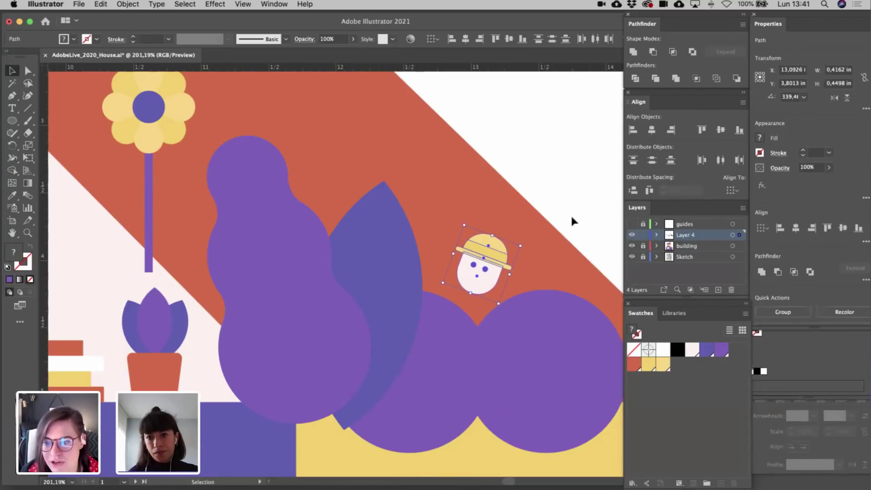
click(571, 214)
- Shape the character's body from a rectangle about 0.51 × 0.48 in, rounding its top corners fully, and fill it yellow
scroll(491, 237, down, 3)
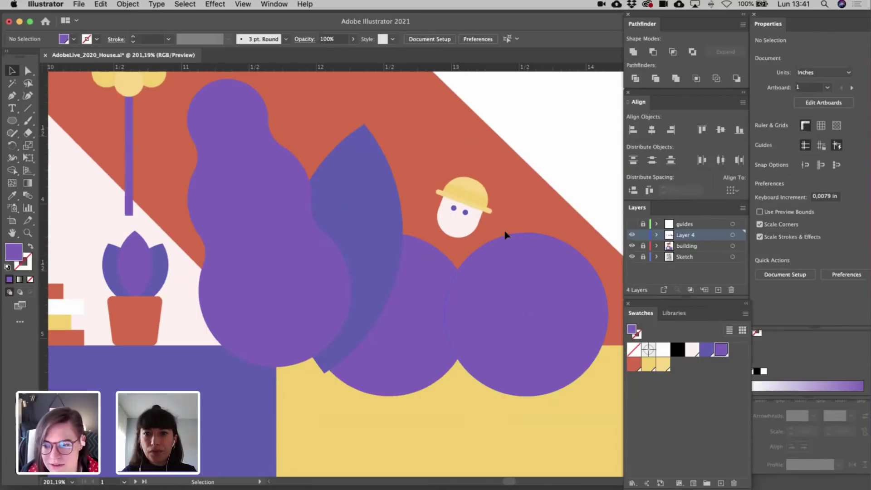
drag(12, 120, 64, 121)
drag(424, 223, 493, 287)
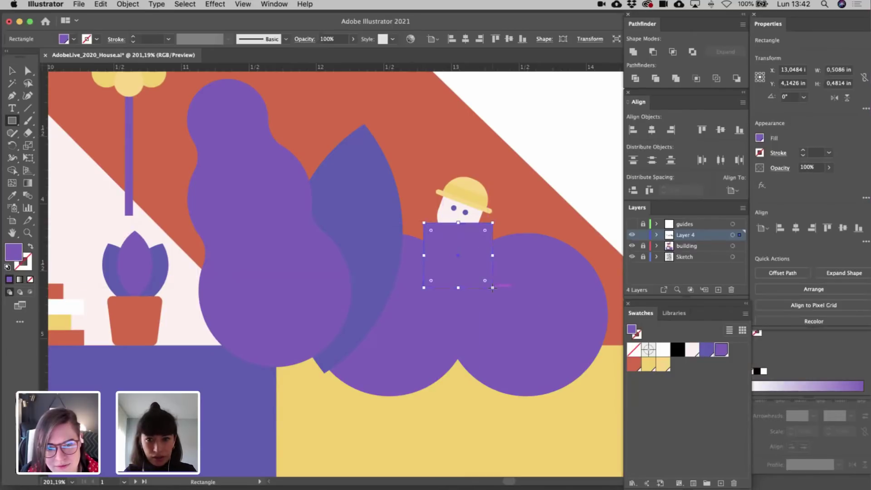
key(a)
click(423, 223)
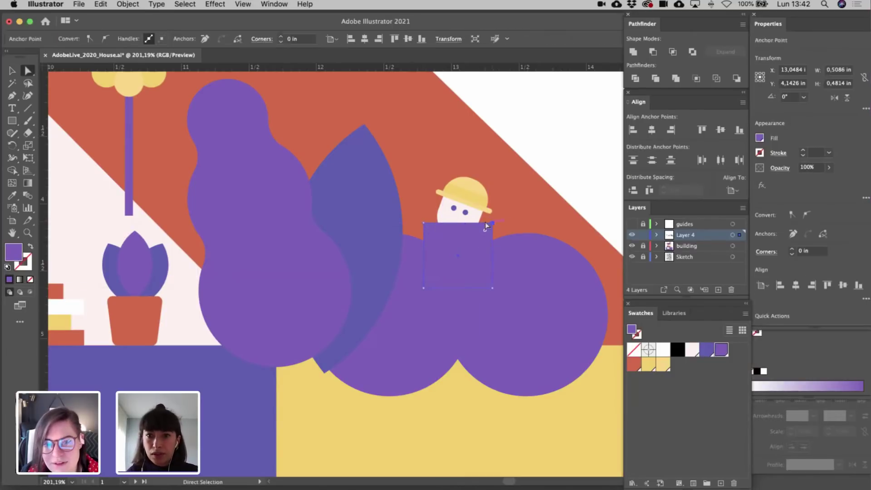
drag(485, 231, 434, 292)
key(v)
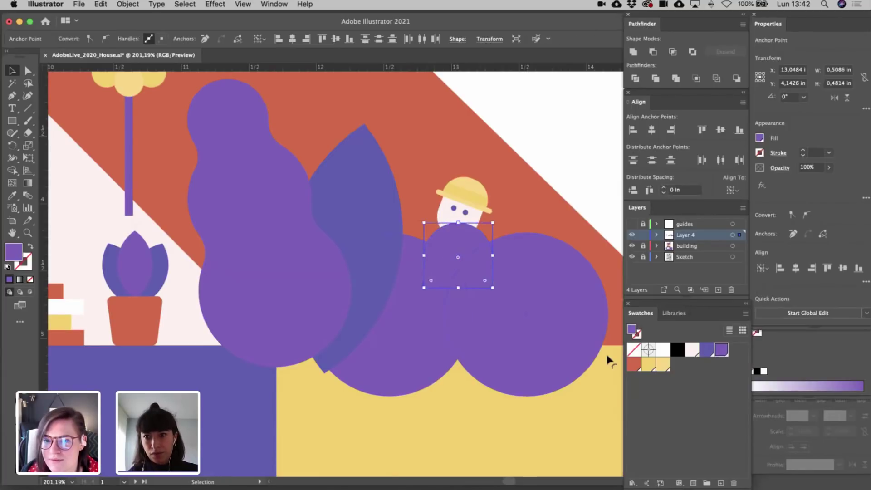
click(653, 365)
drag(458, 223, 511, 288)
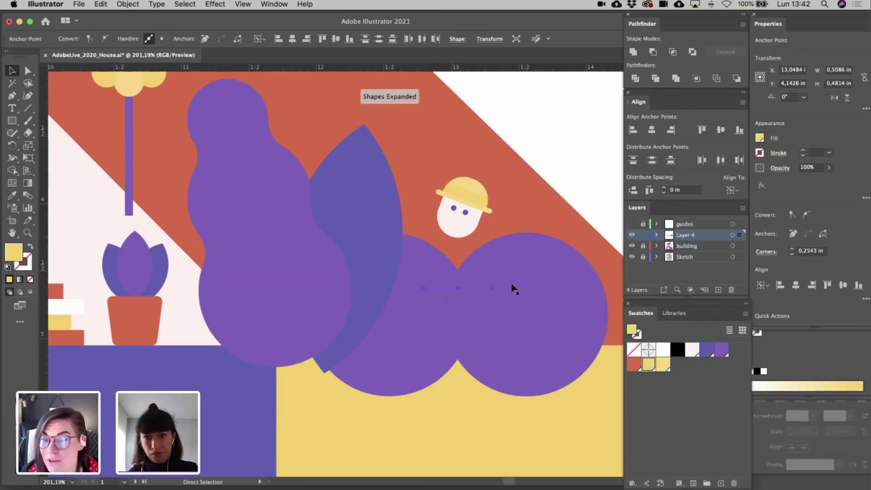
key(super+shift+a)
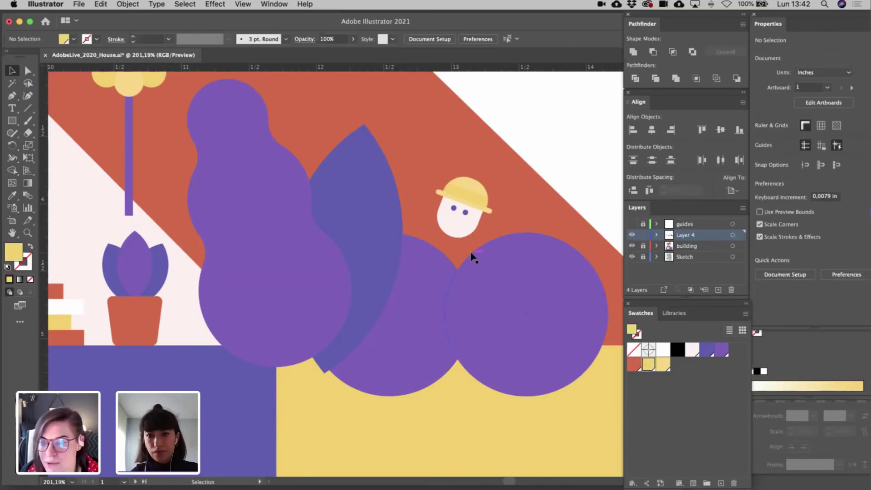
key(super+z)
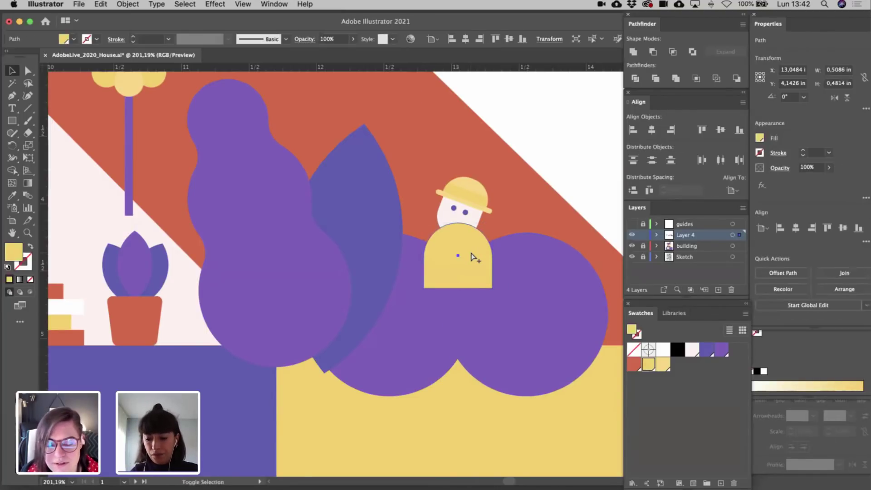
- Send the yellow body behind the character's head and the round bushes
key(super+shift+bracketleft)
click(471, 253)
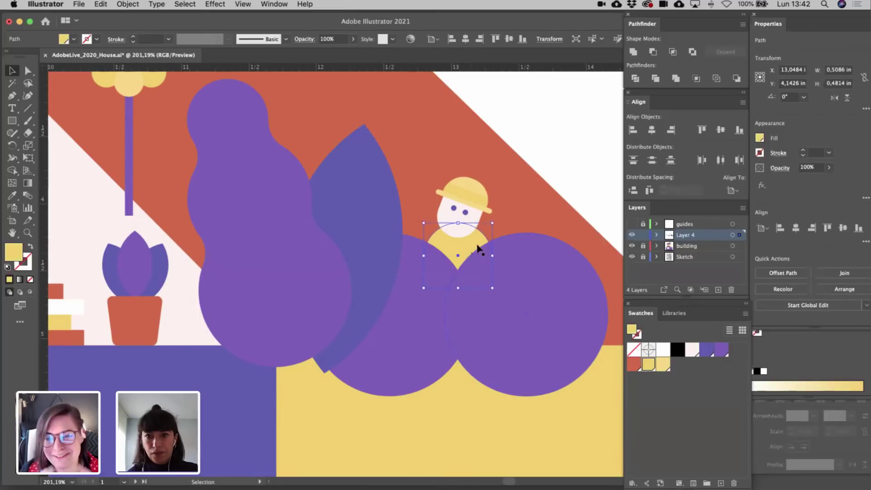
click(543, 170)
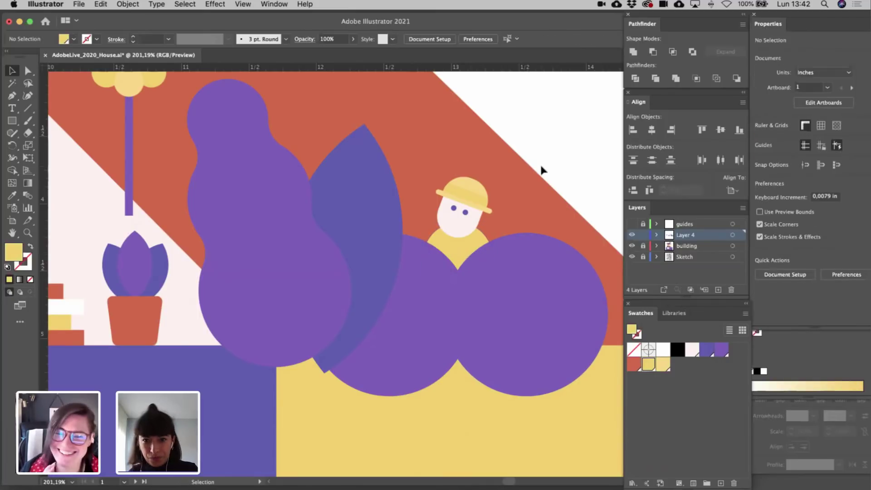
- Unlock the building layer to make the red roof shape selectable
scroll(300, 307, down, 6)
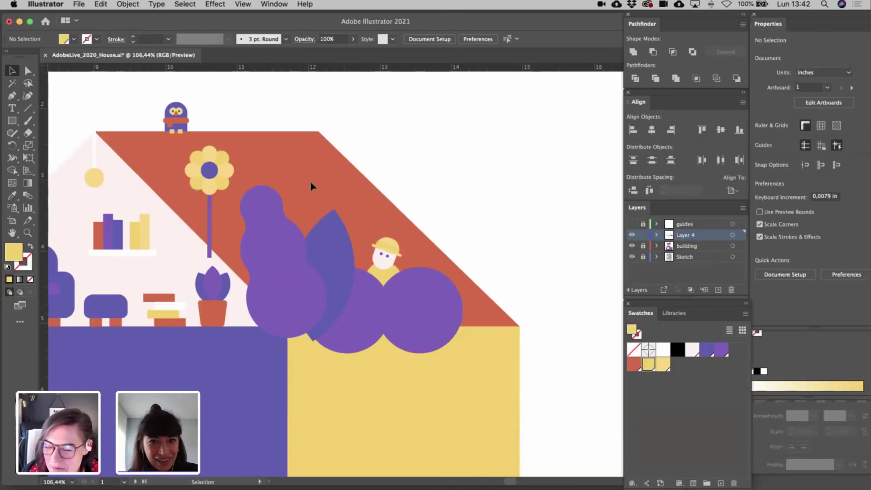
click(643, 246)
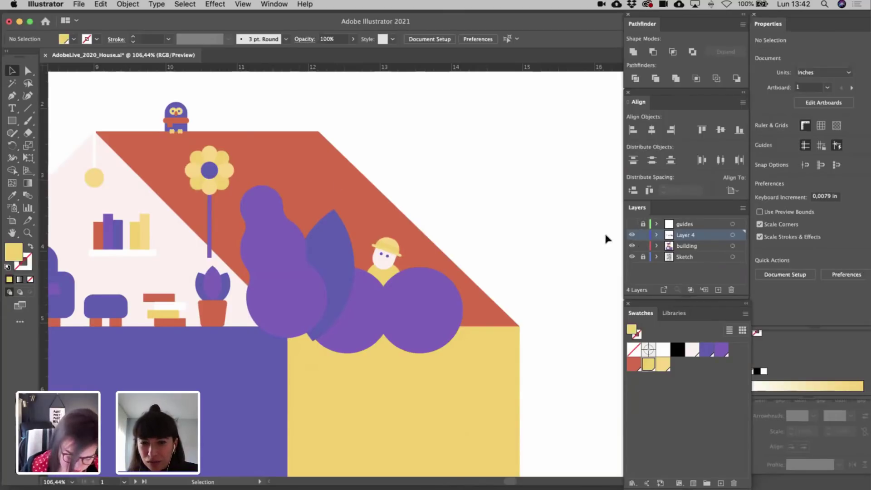
click(372, 189)
click(445, 191)
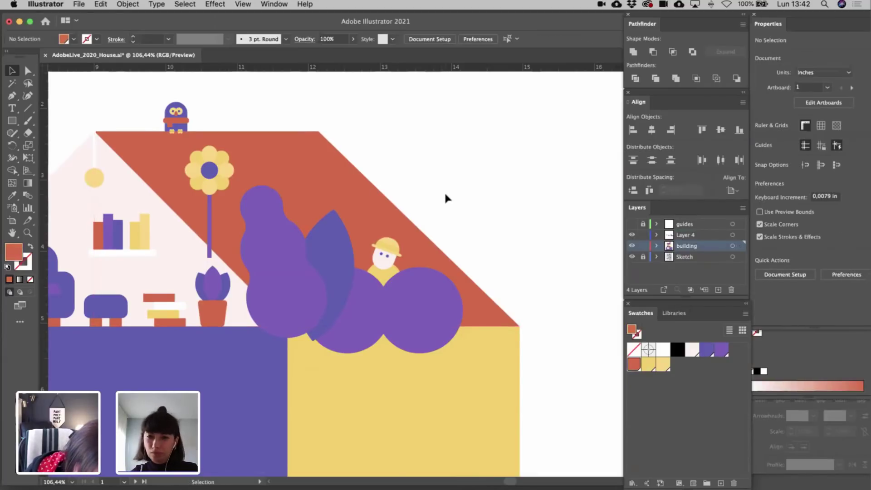
- Group the large purple plants, the round bushes and the hatted character, leaving the building shapes out
scroll(447, 191, left, 2)
drag(526, 175, 305, 318)
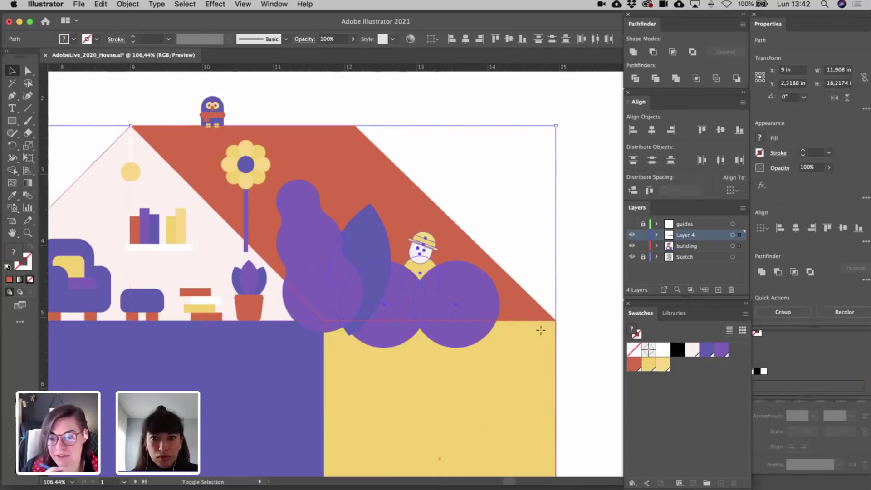
shift+click(168, 157)
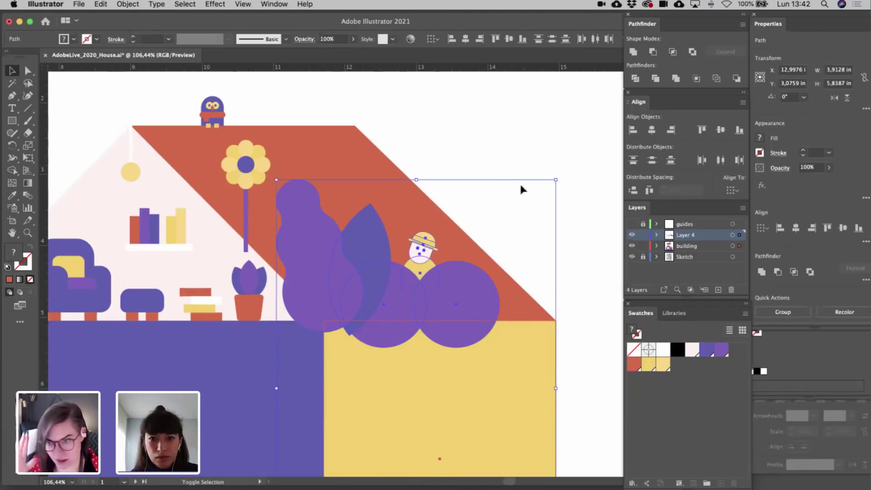
shift+click(557, 341)
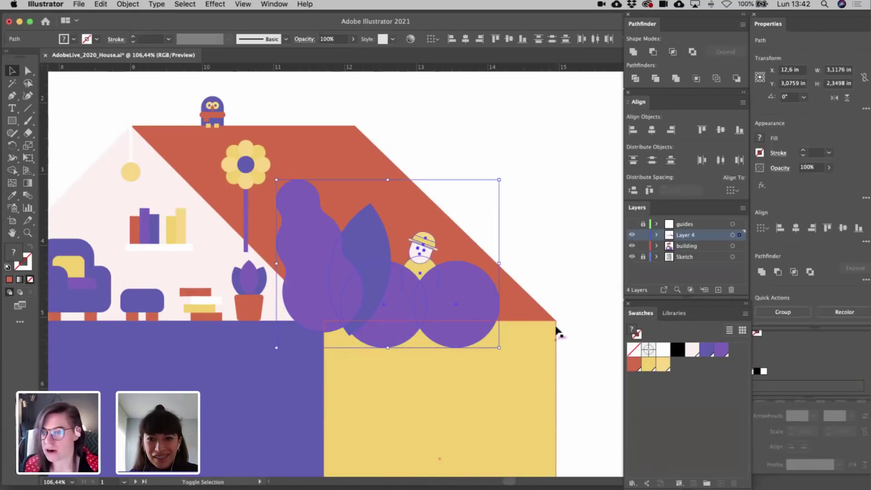
- Paste a copy of the red roof shape in front and use it as a clipping mask for the plants-and-character group
click(525, 246)
key(super+f)
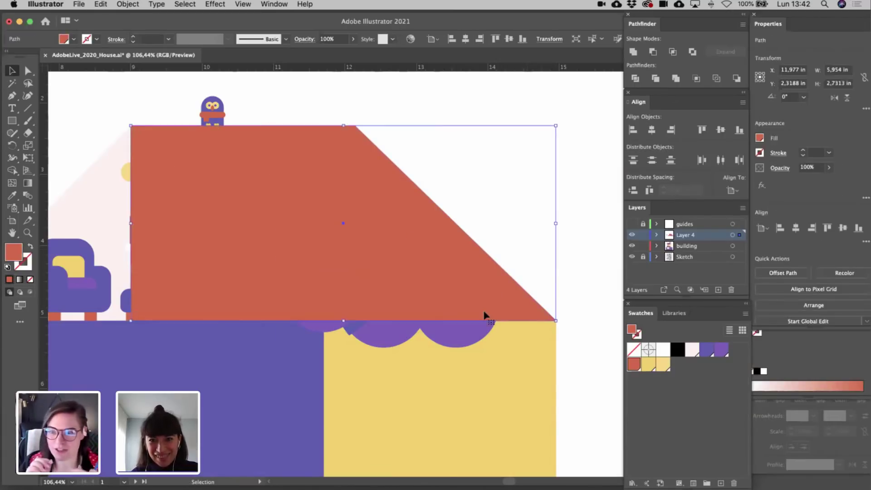
shift+click(461, 333)
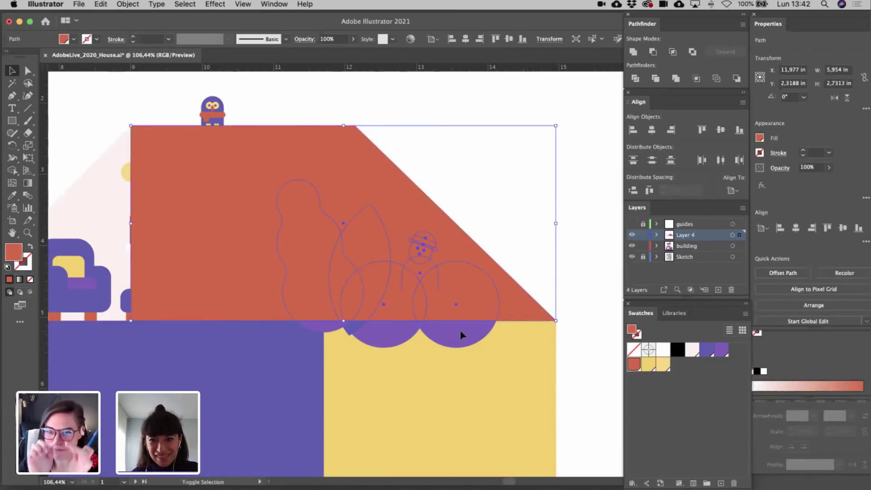
right_click(442, 289)
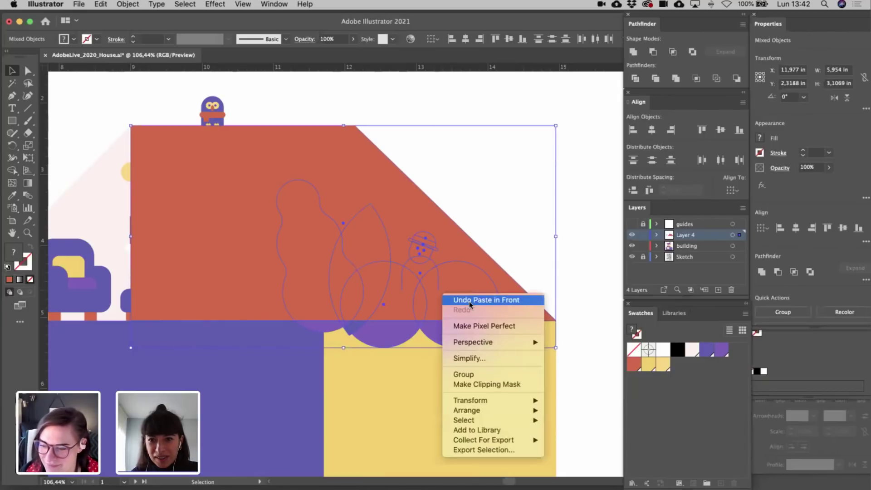
click(481, 383)
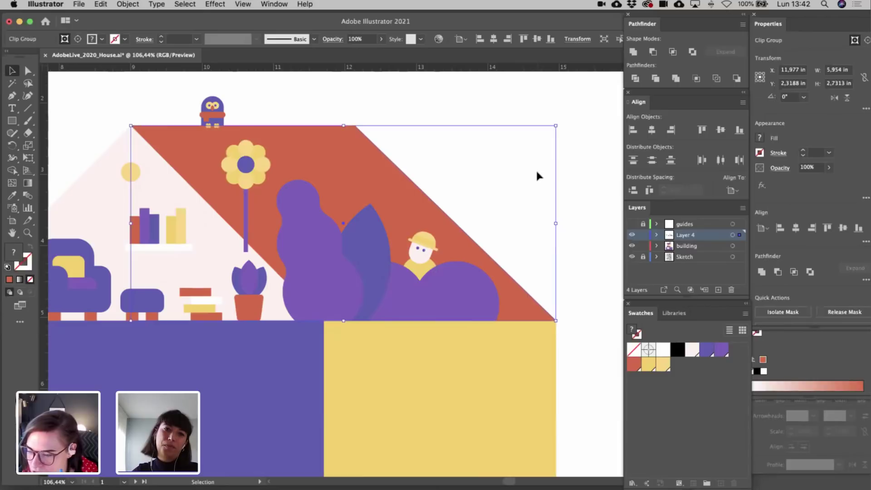
- Move the clipping path's lower-left anchor to the red roof's lower-left corner so the mask follows the roof's slanted edge
scroll(536, 172, left, 5)
key(a)
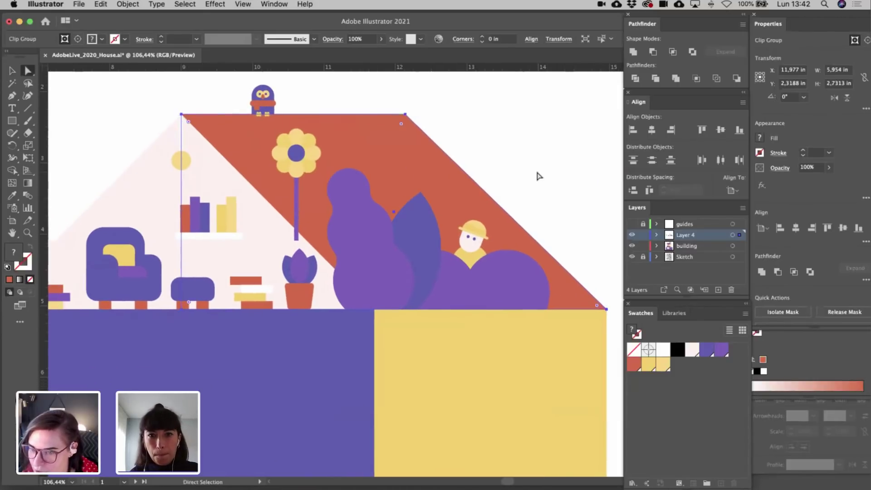
drag(181, 309, 375, 304)
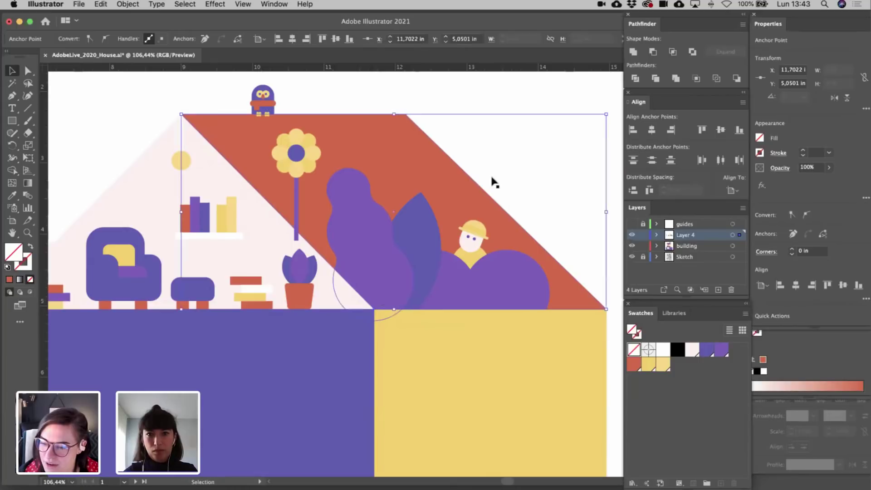
key(super+shift+a)
key(v)
click(299, 210)
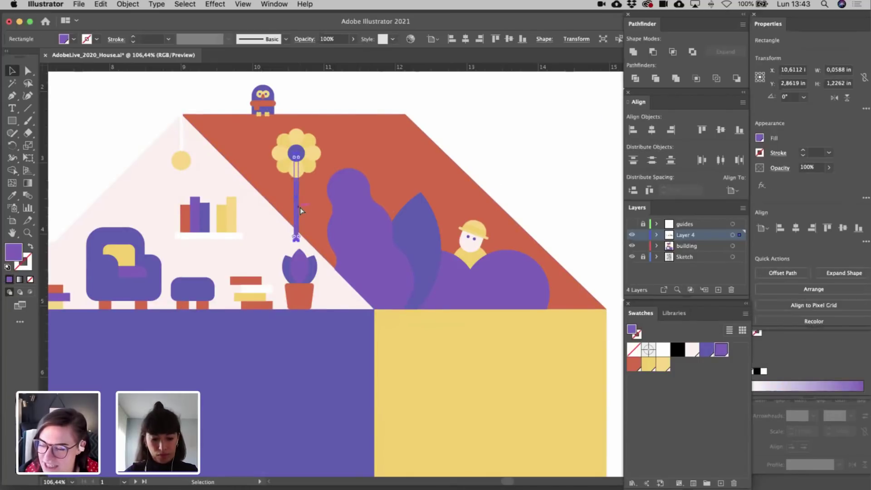
key(Delete)
double_click(300, 169)
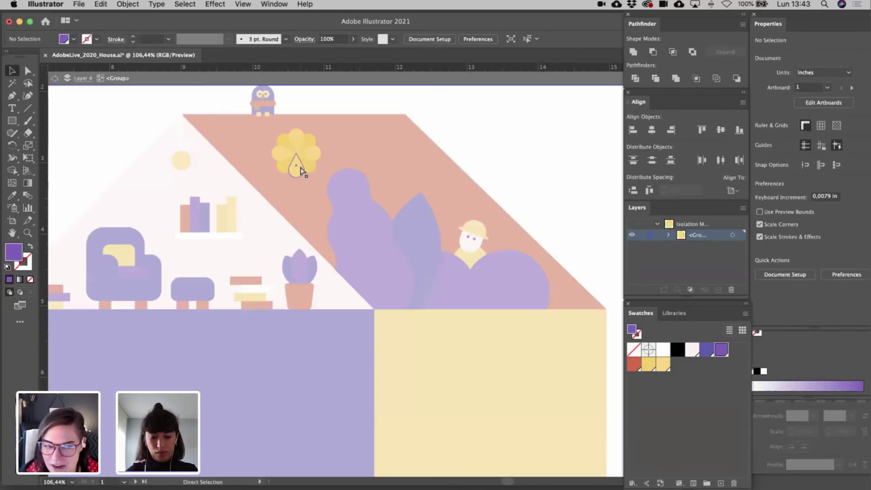
key(super+z)
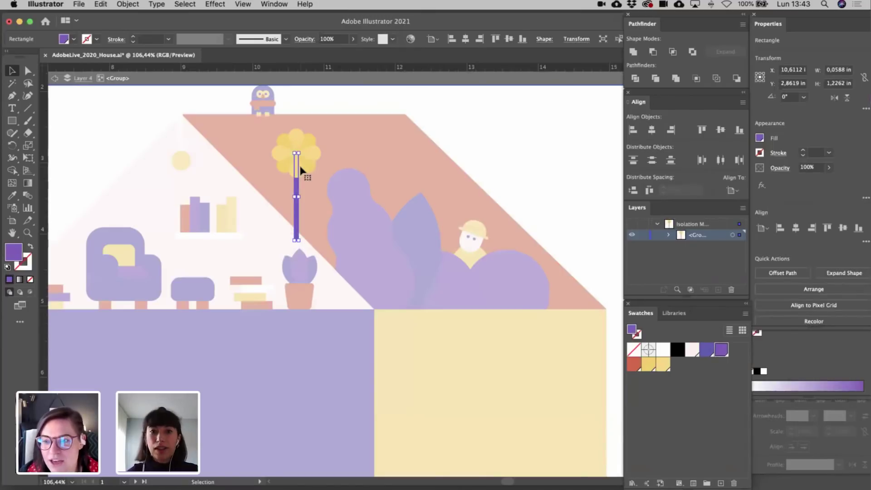
double_click(529, 171)
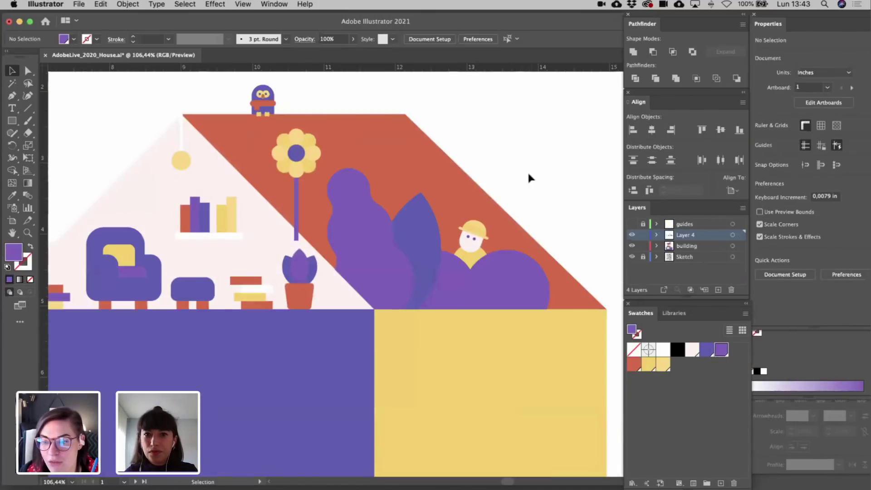
- Raise the two bottom corners of the flower's stem so its end follows the red roof's slanted edge
click(296, 233)
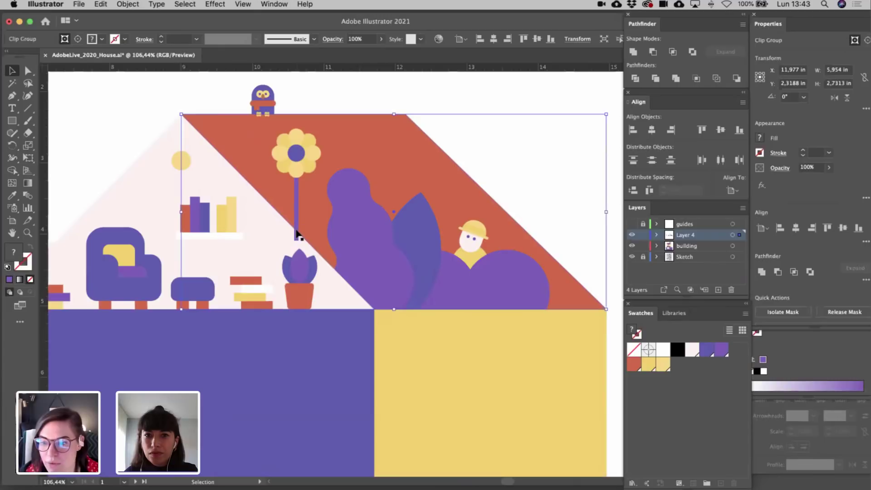
scroll(296, 234, up, 5)
key(a)
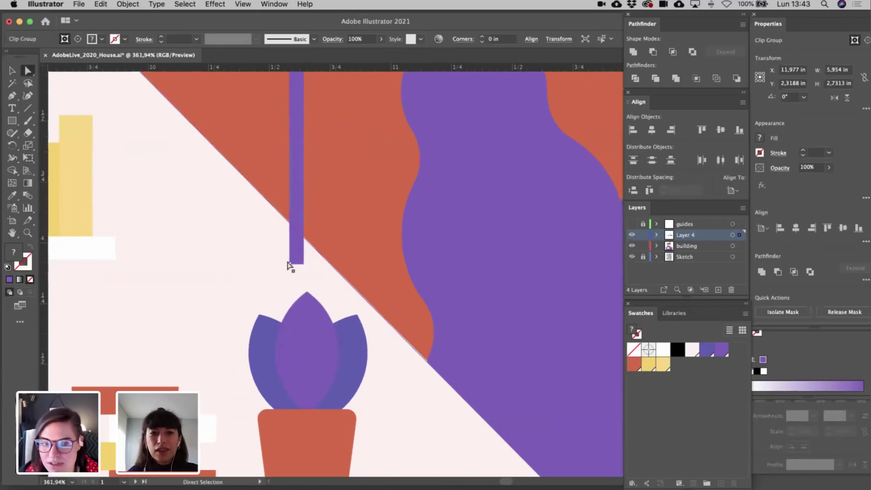
drag(291, 254, 290, 222)
drag(304, 264, 303, 236)
key(v)
scroll(303, 236, down, 4)
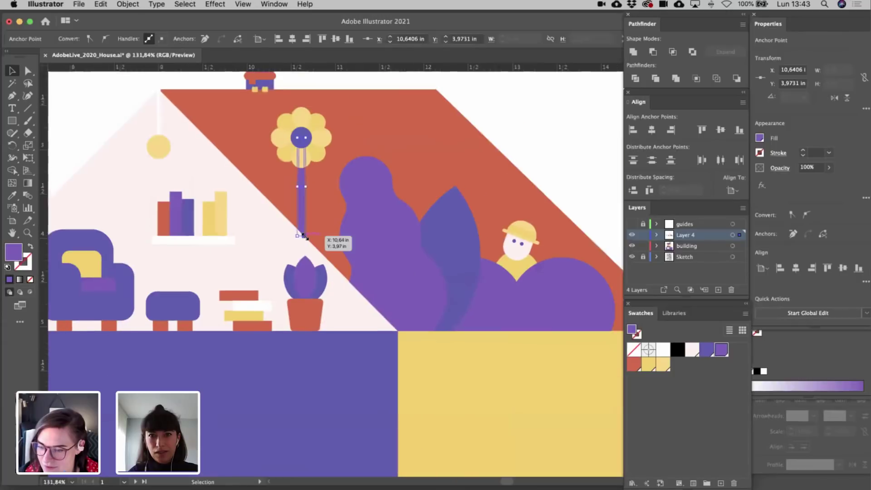
scroll(303, 236, down, 3)
click(499, 220)
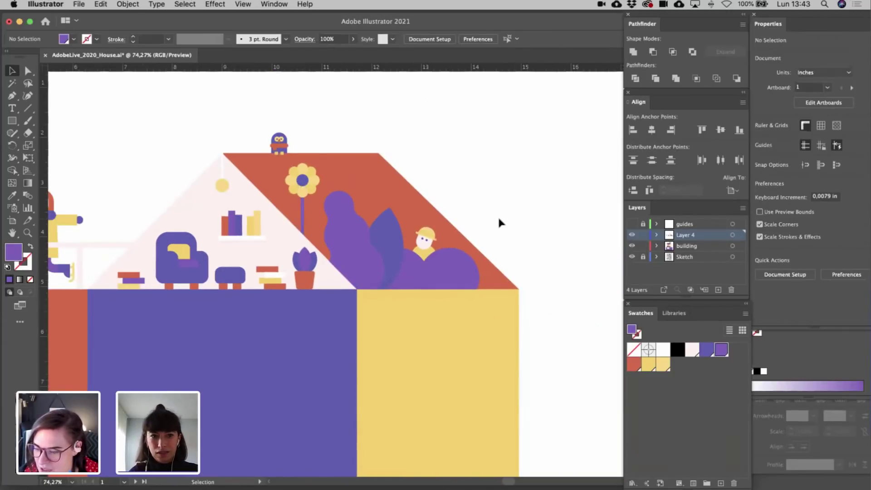
- Draw a circle about 0.13 in wide as the hatted character's left-side hand and fill it with the face colour
scroll(497, 216, up, 4)
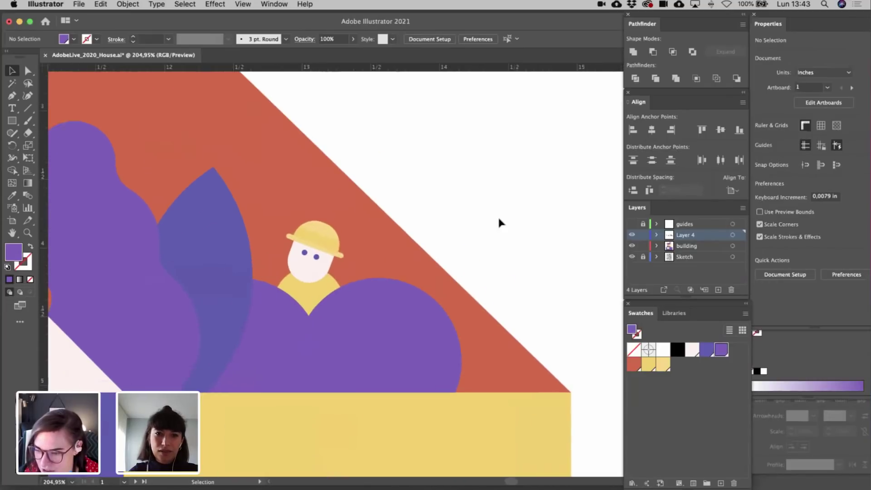
drag(12, 121, 46, 142)
drag(328, 225, 343, 242)
key(i)
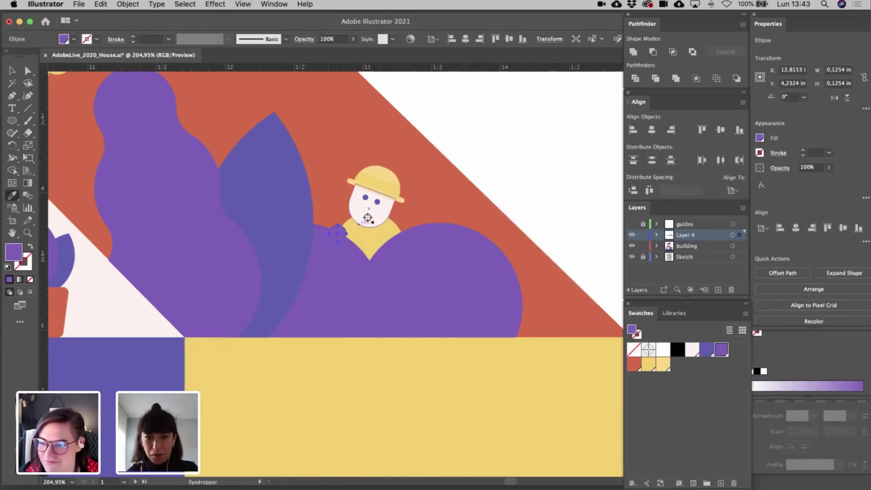
click(374, 213)
key(v)
click(482, 194)
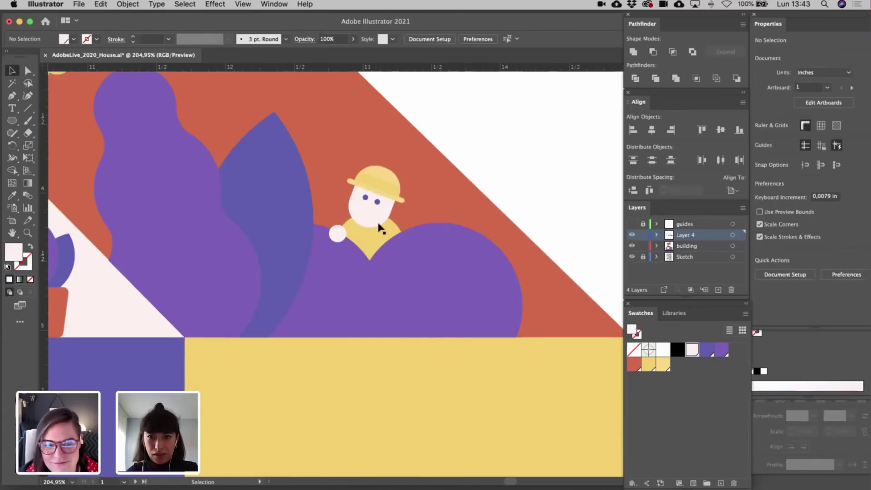
- Duplicate the character's hand to the opposite side of the yellow body
drag(351, 238, 413, 249)
click(551, 203)
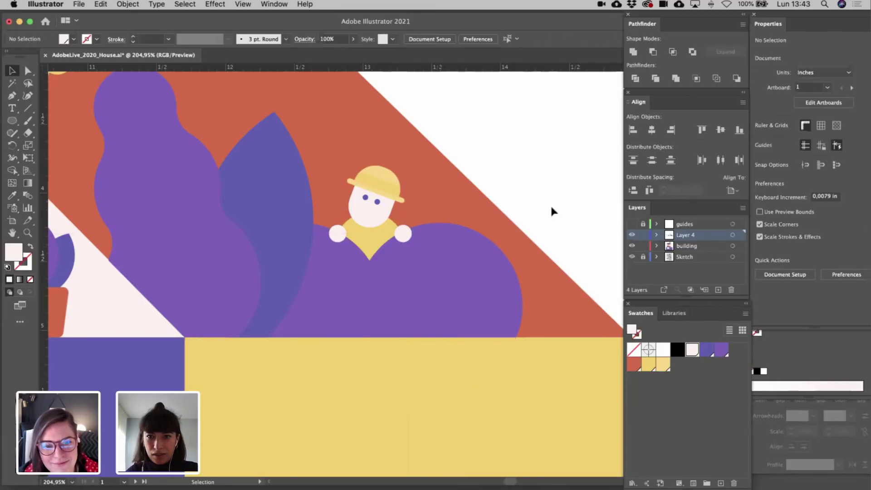
scroll(549, 204, down, 5)
scroll(550, 209, down, 1)
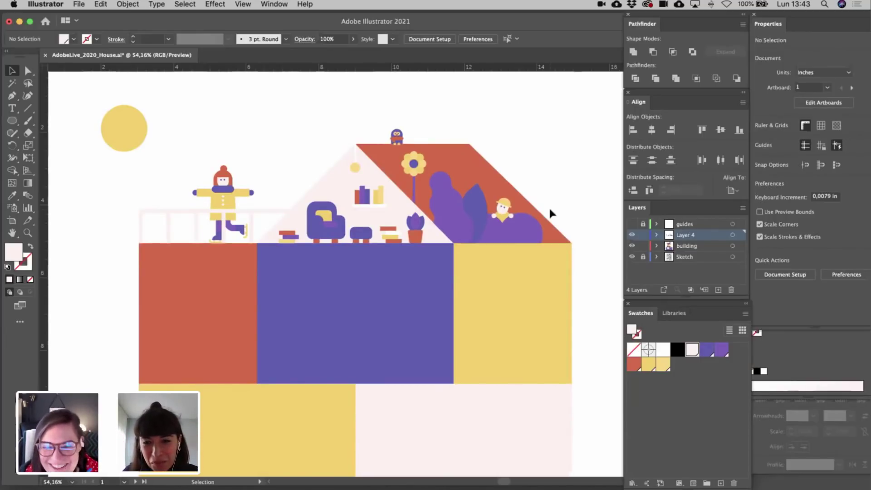
- Duplicate the tall wavy plant inside the clipped group, placing it at the roof's lower-right corner and rotating it nearly upright
scroll(550, 209, up, 2)
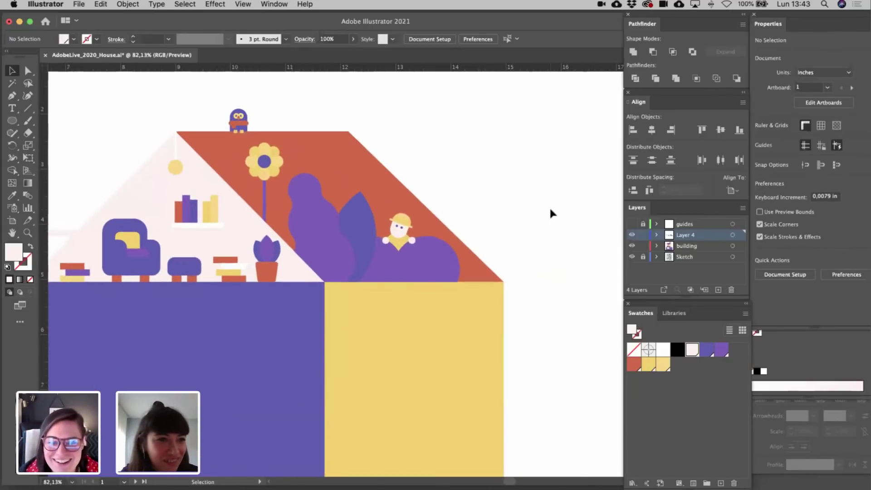
double_click(325, 225)
click(326, 225)
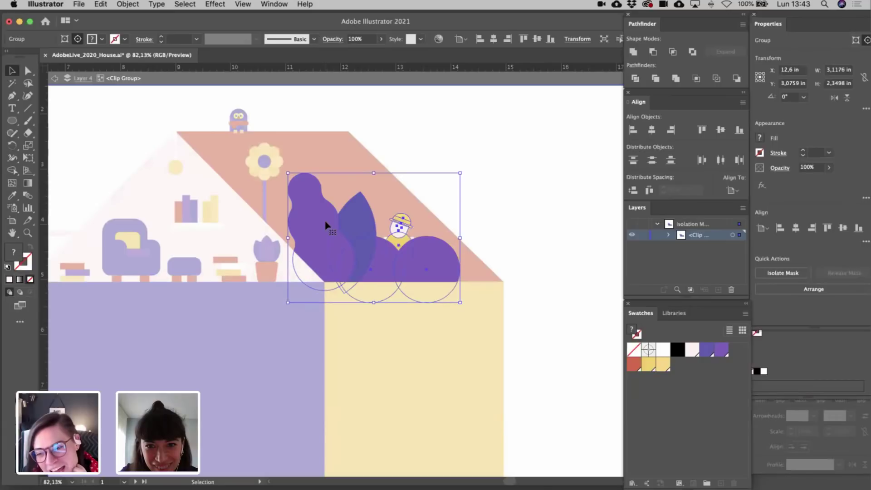
double_click(325, 222)
drag(325, 222, 464, 241)
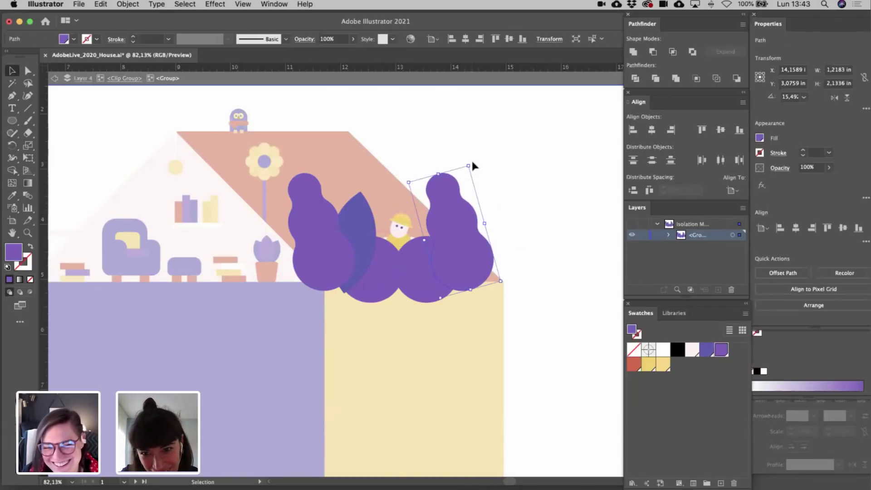
drag(473, 166, 488, 176)
drag(470, 227, 490, 233)
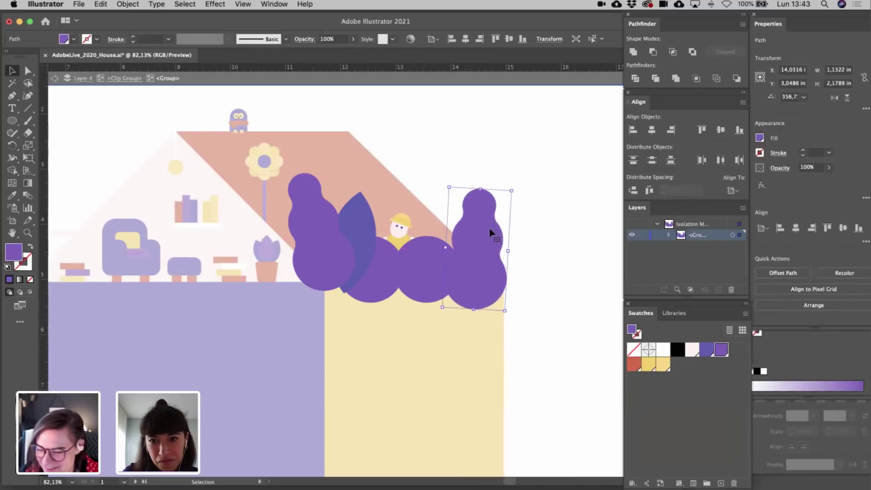
key(Escape)
key(Escape)
- Fill the duplicated wavy plant at the roof's lower-right corner with the blue swatch
key(a)
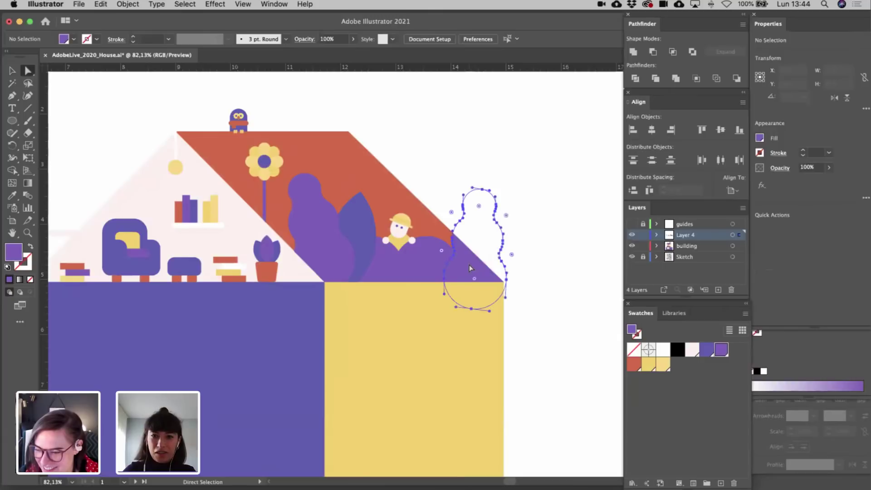
click(469, 265)
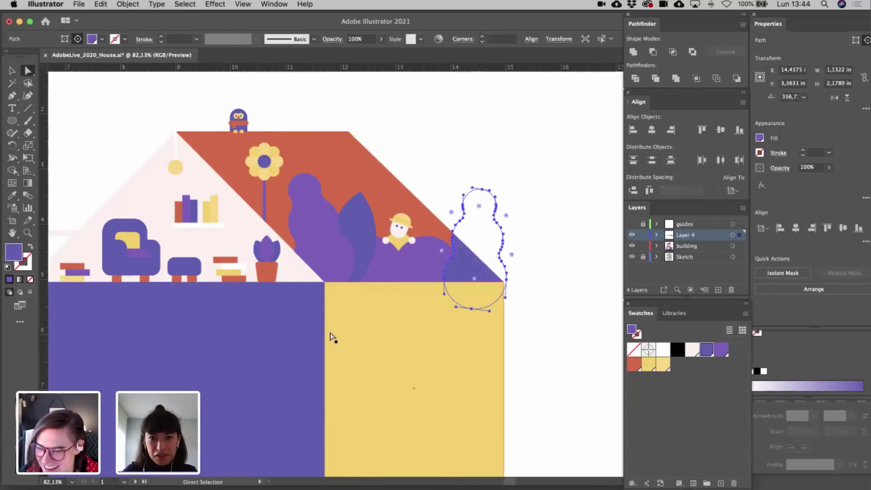
click(570, 308)
key(v)
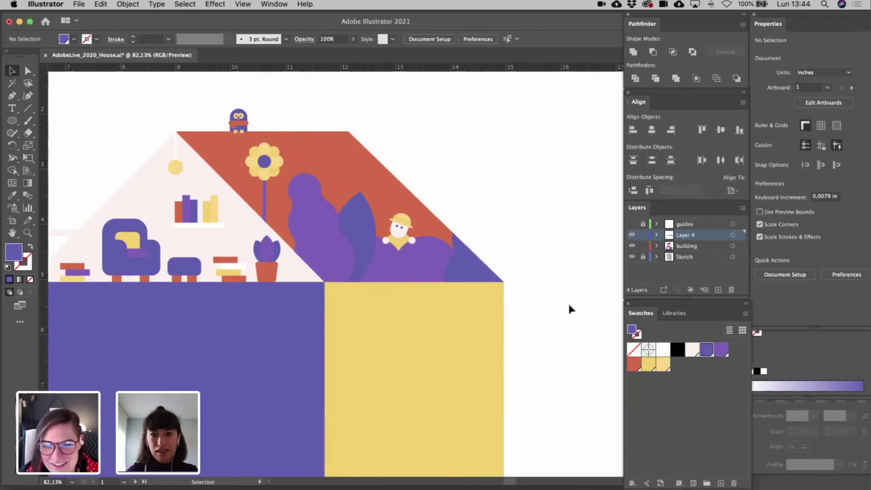
- Create a 4-point star with radii 0.3472 in and 0.6944 in above the roof's upper-right corner
scroll(569, 305, left, 3)
scroll(569, 306, up, 2)
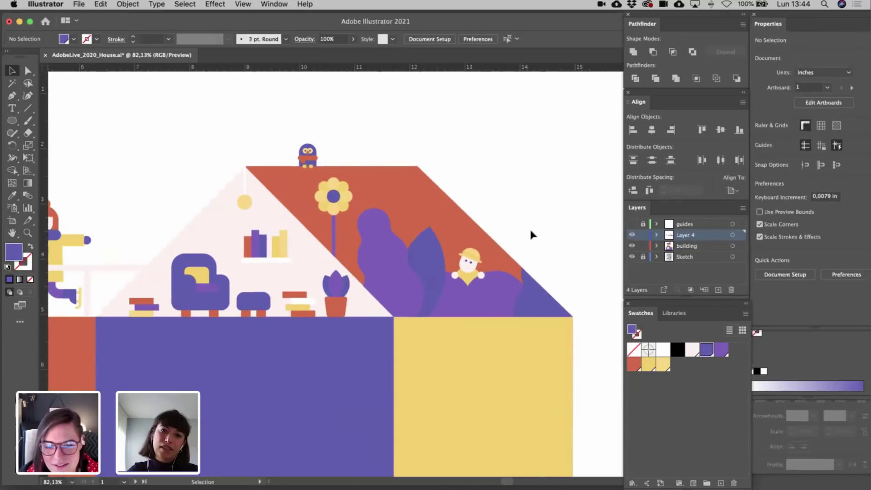
scroll(530, 230, left, 2)
scroll(530, 231, up, 1)
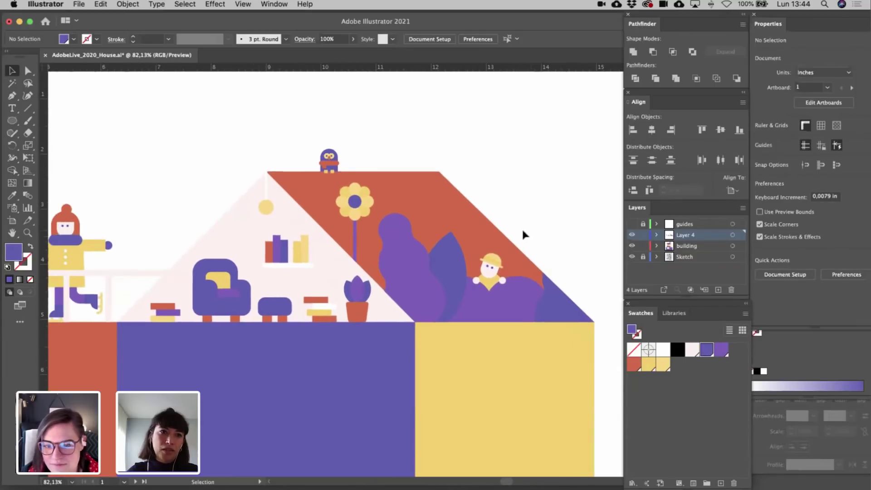
click(12, 120)
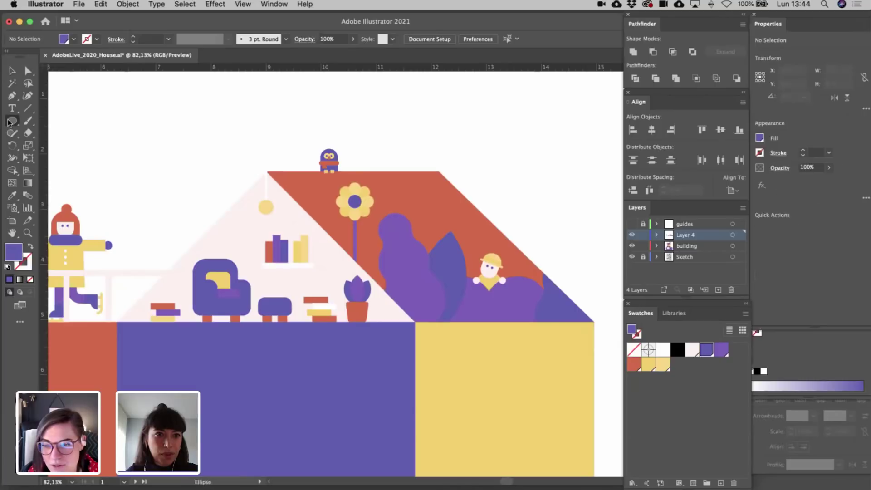
click(47, 171)
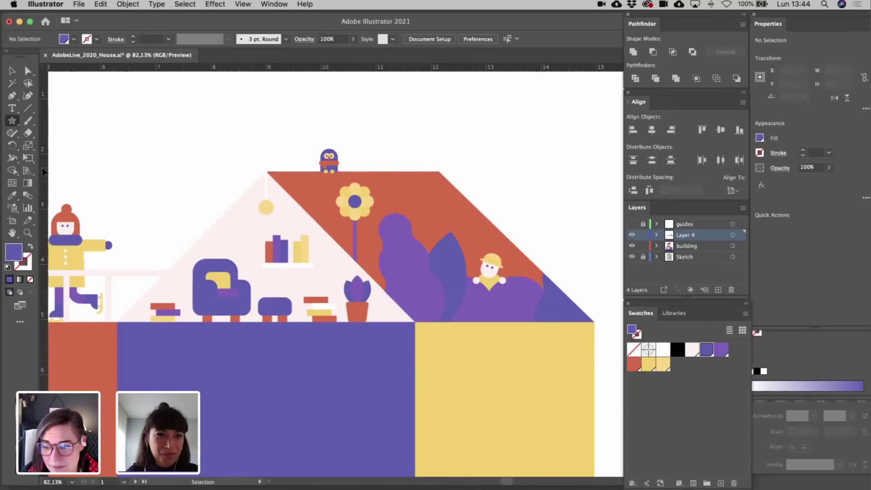
click(466, 161)
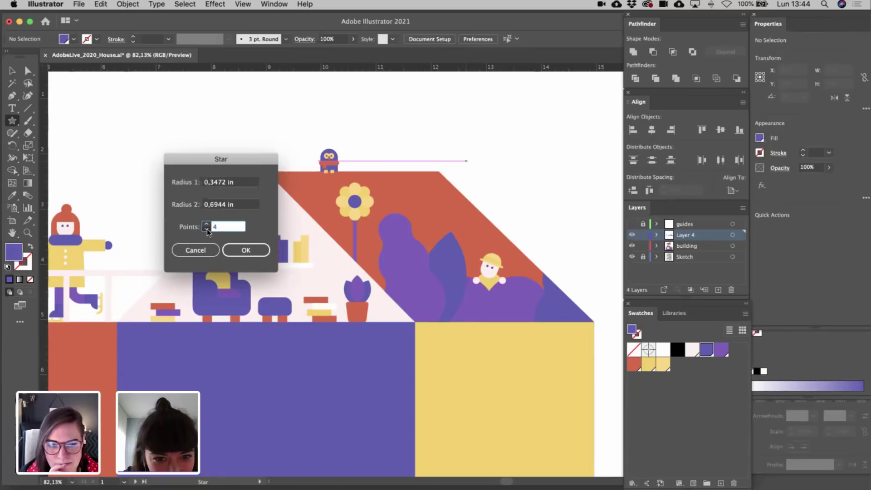
click(246, 250)
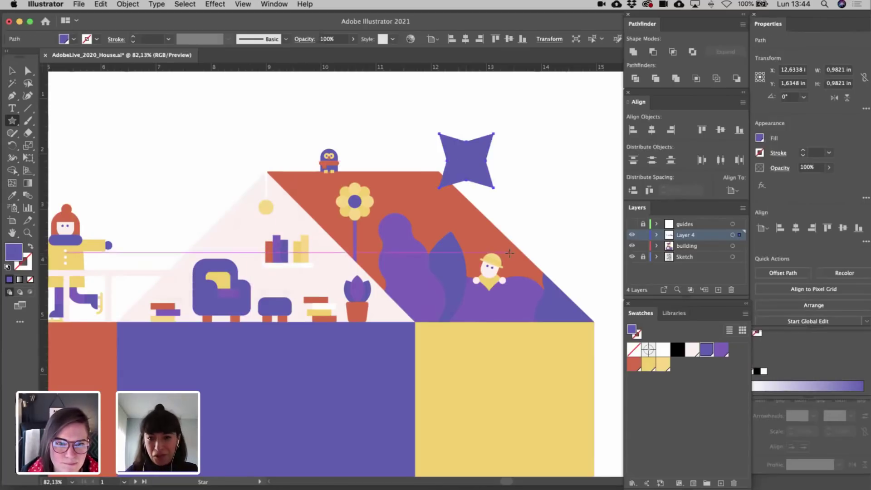
- Rotate the four-pointed star 45° and fully round its corners
key(v)
scroll(508, 254, up, 5)
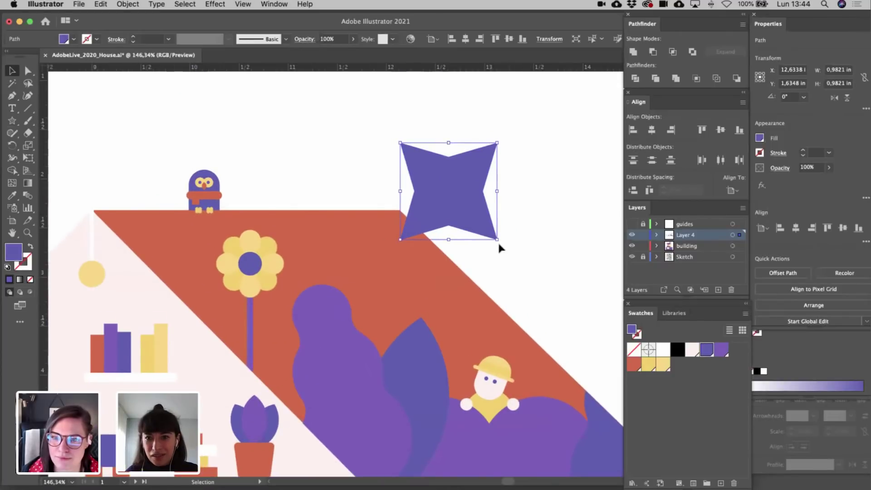
drag(501, 244, 505, 205)
key(a)
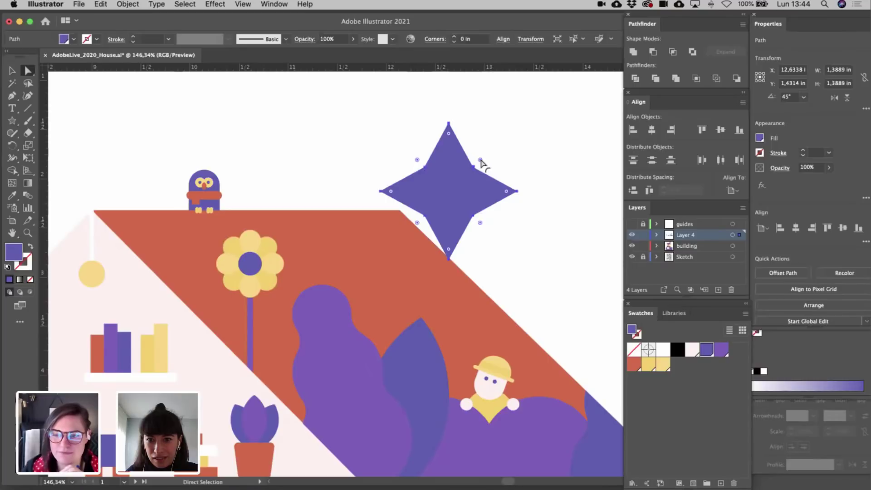
drag(481, 161, 482, 163)
key(v)
click(547, 198)
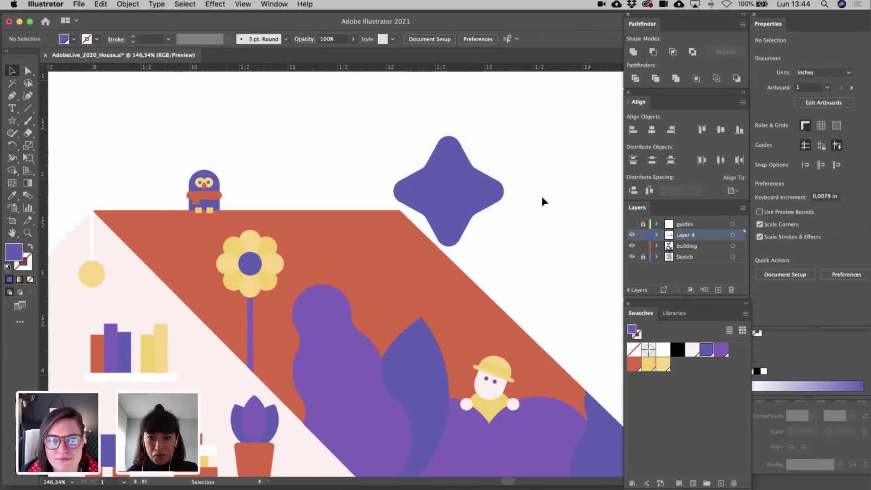
- Scale the rounded star down to about 0.26 in, place it on the red roof above the plants, and fill it white
drag(496, 198, 403, 274)
click(663, 349)
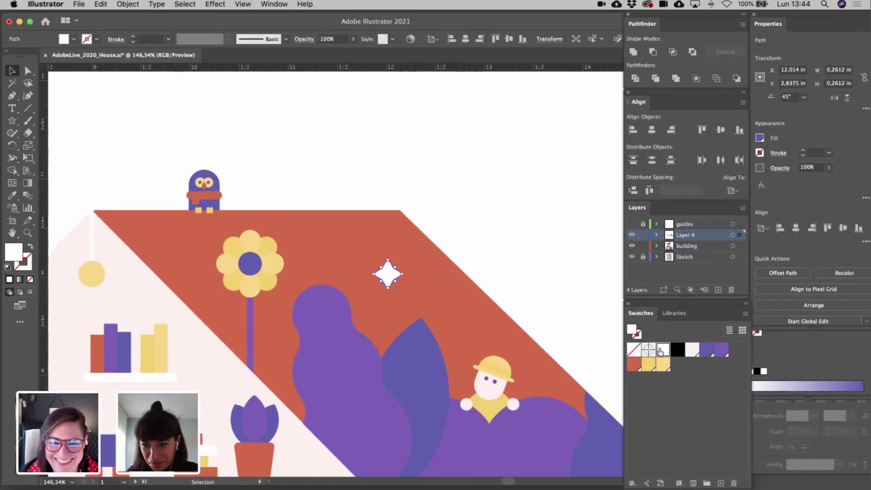
click(552, 282)
scroll(553, 282, down, 3)
scroll(553, 282, down, 3)
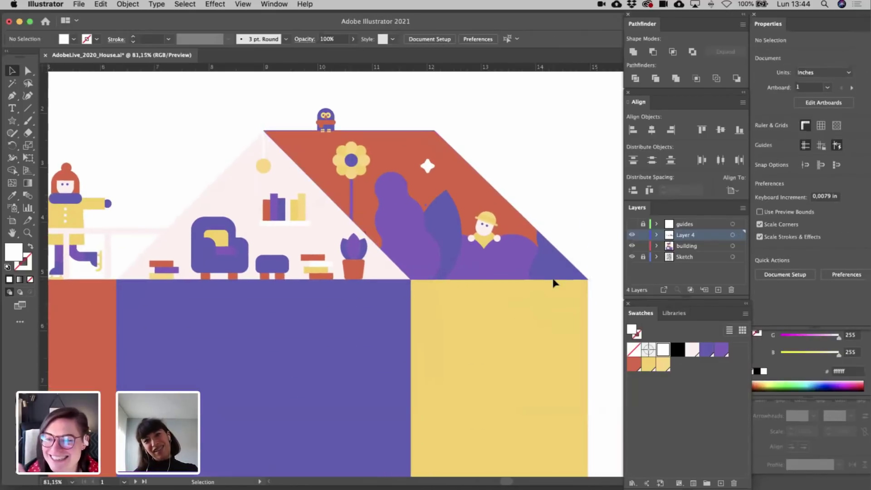
- Shrink the white star slightly above the dip between the wavy plant and the blue leaf
scroll(447, 217, up, 4)
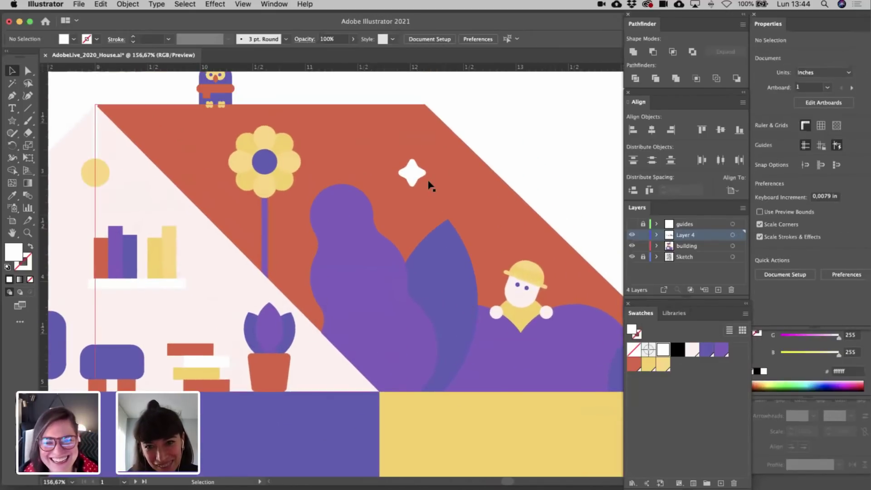
drag(430, 185, 414, 196)
click(515, 182)
scroll(514, 183, down, 1)
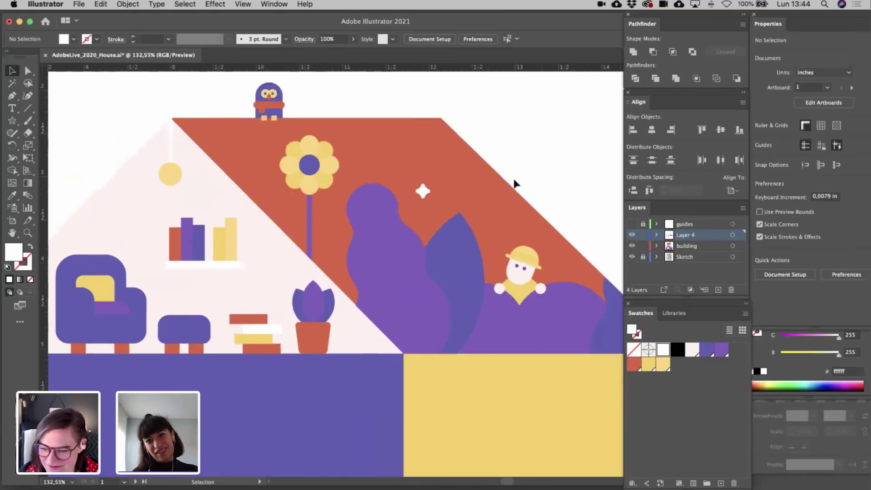
scroll(514, 184, down, 2)
- Duplicate the white star as two smaller ones about 0.11 in wide, above the hatted character and right of the yellow flower
drag(366, 164, 416, 159)
scroll(426, 190, up, 6)
click(506, 159)
scroll(508, 158, down, 7)
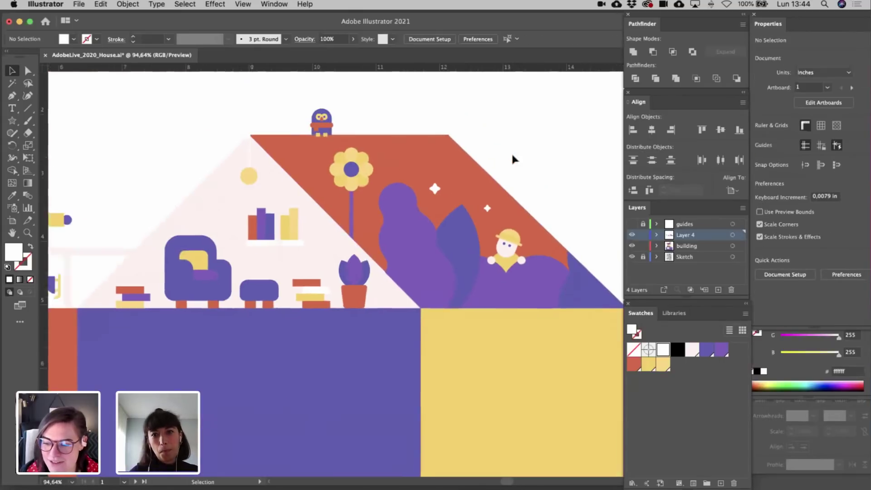
scroll(501, 244, up, 2)
drag(501, 243, 419, 192)
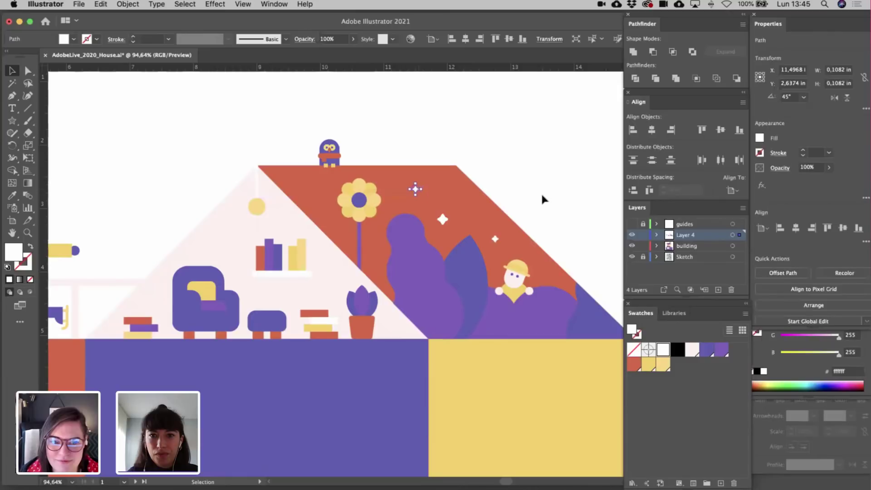
- Recolor the yellow flower's round centre with the roof's red
key(a)
click(356, 205)
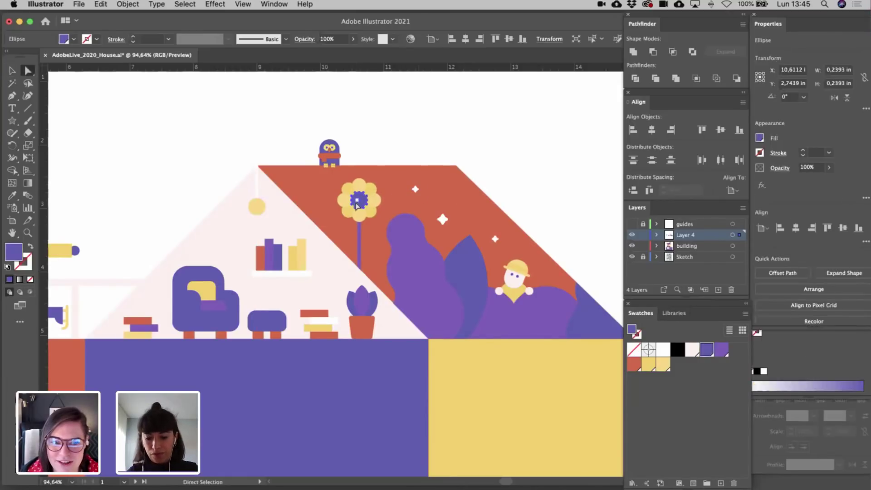
key(i)
click(393, 196)
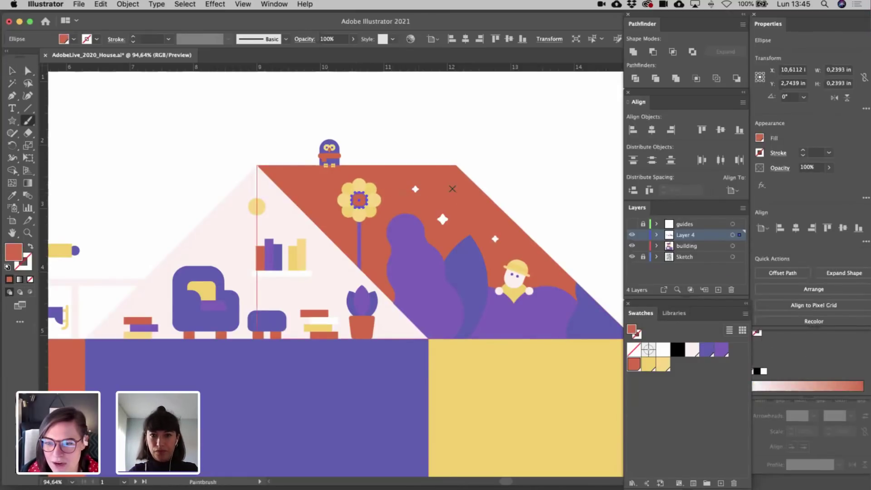
key(v)
click(513, 192)
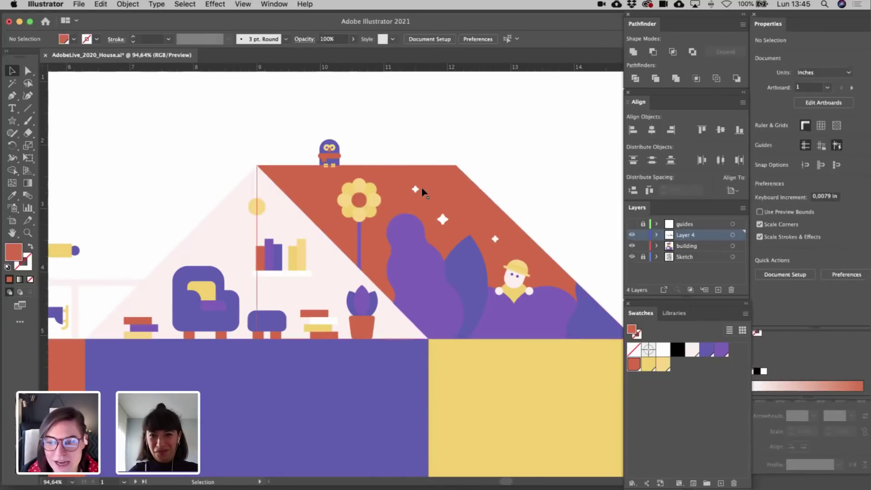
- Move the small star beside the flower slightly left, and copy the larger star to the flower's left side
drag(415, 189, 409, 190)
click(551, 187)
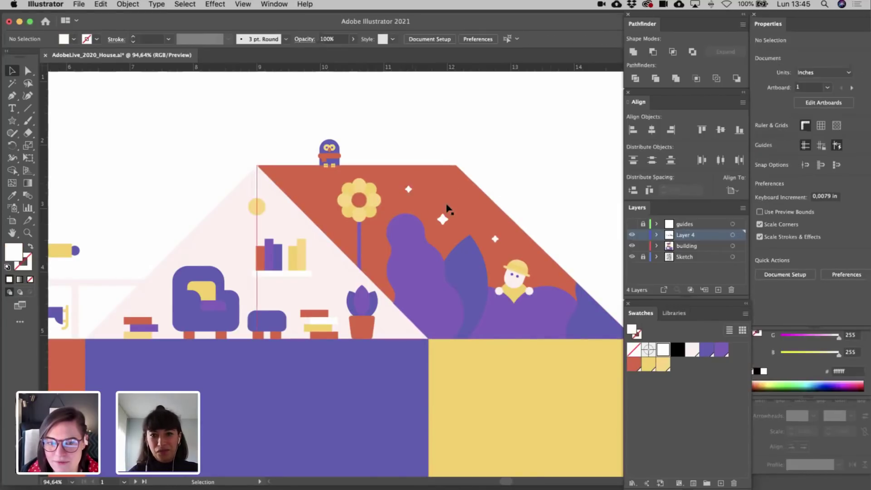
drag(442, 225, 322, 196)
click(513, 191)
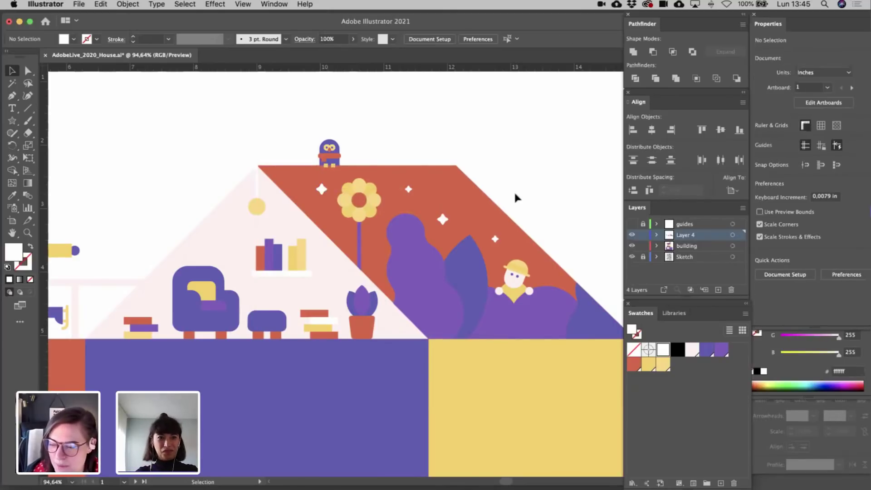
- Review the whole house illustration alongside the labelled sketch
scroll(515, 197, down, 5)
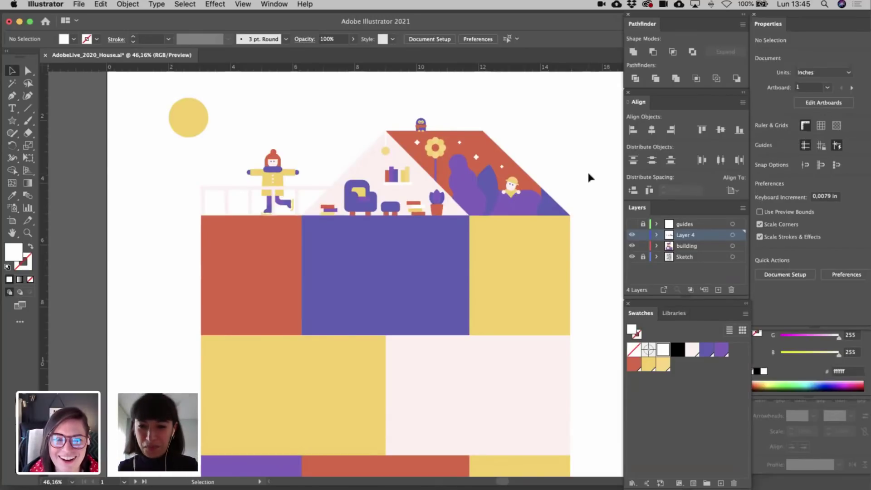
scroll(589, 177, down, 3)
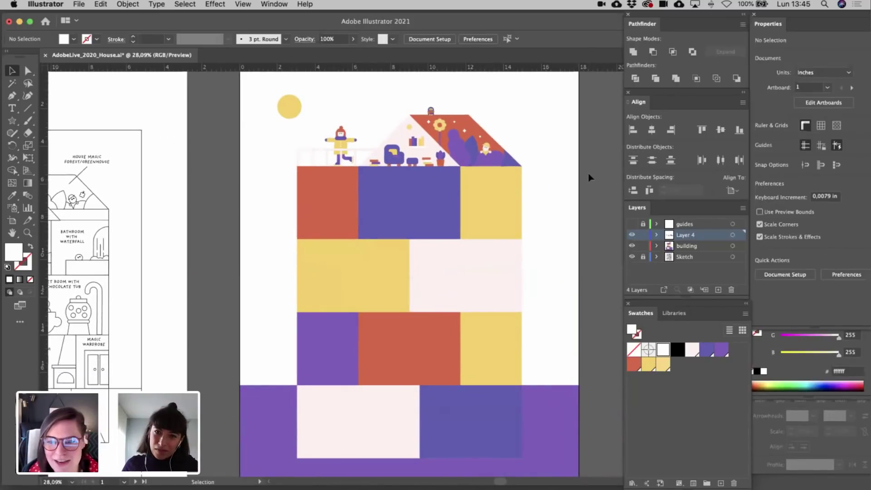
scroll(589, 177, down, 3)
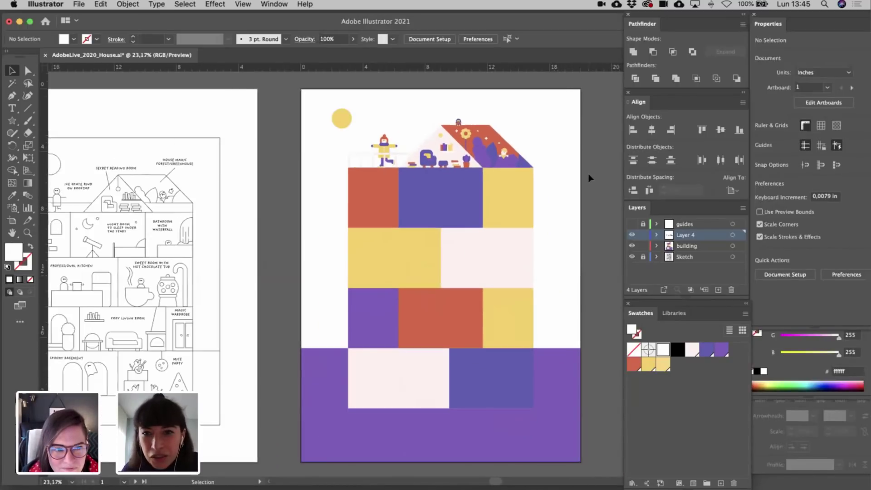
scroll(589, 177, down, 1)
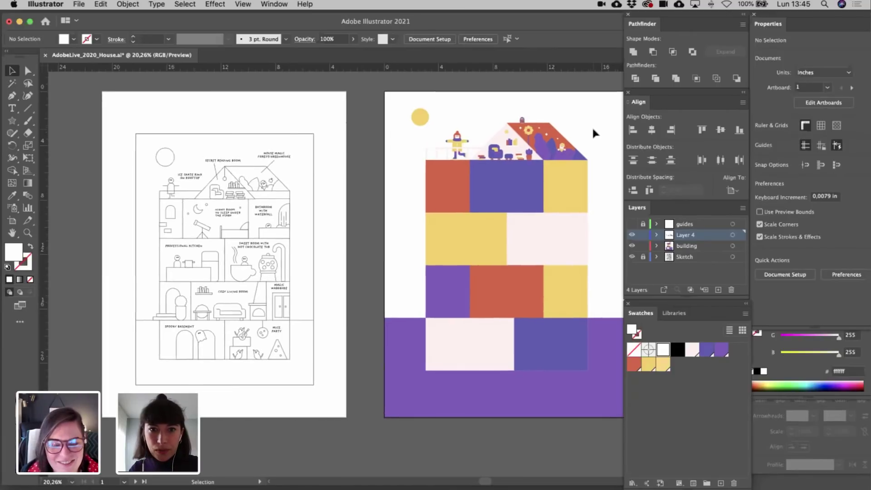
- Move the small star above the hatted character up toward the roof's upper-right corner
scroll(592, 126, up, 5)
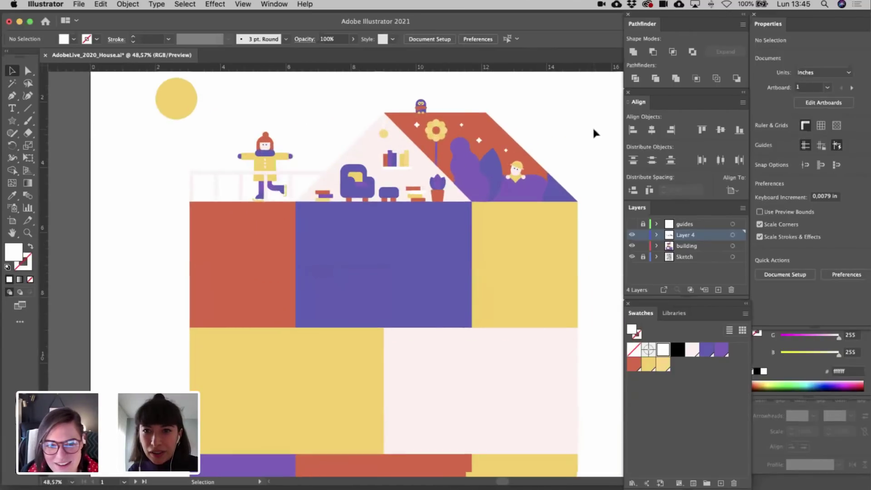
scroll(593, 126, up, 4)
scroll(557, 175, up, 3)
scroll(556, 176, left, 3)
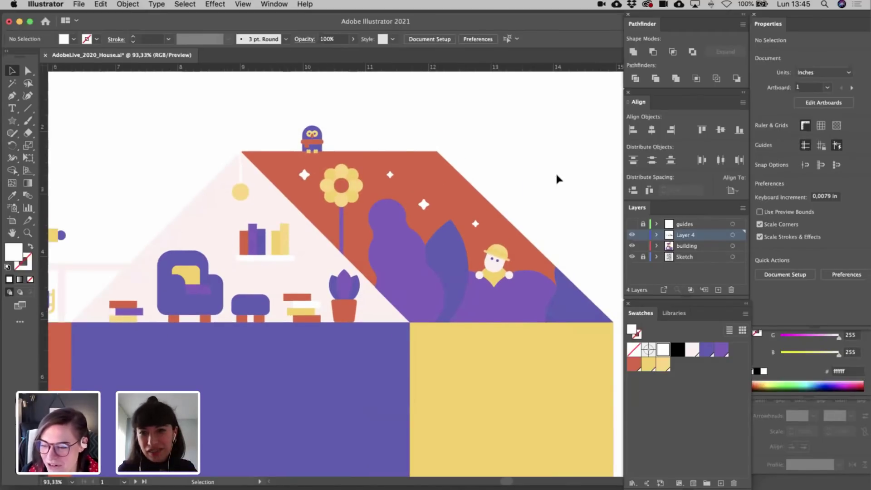
drag(474, 223, 432, 177)
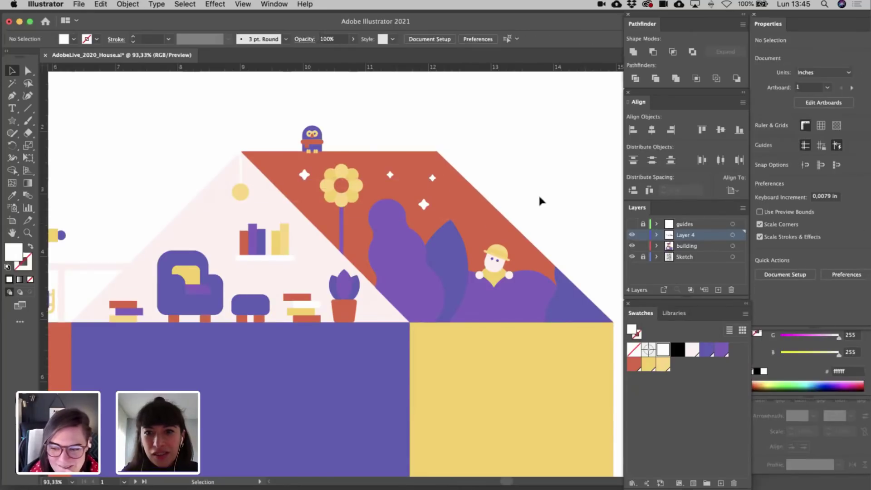
- Draw a white rectangle about 0.29 in by 0.33 in on the empty area right of the roof
scroll(539, 195, up, 1)
scroll(539, 194, up, 4)
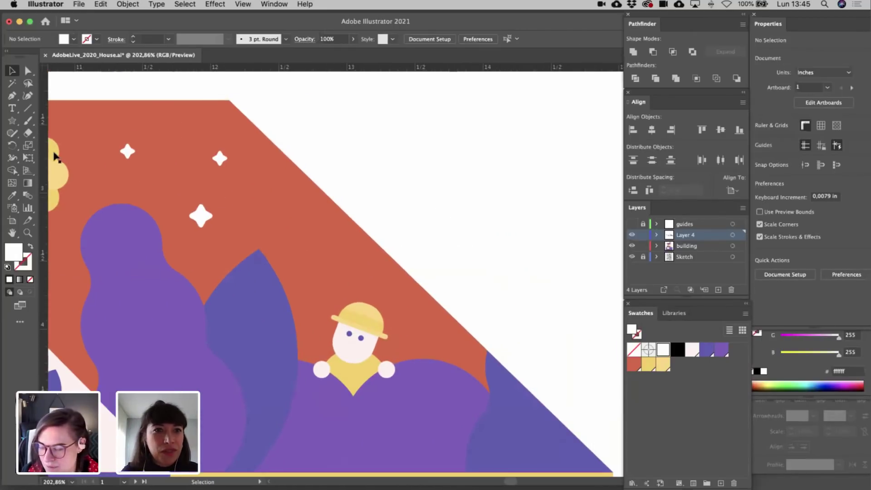
click(15, 123)
click(63, 121)
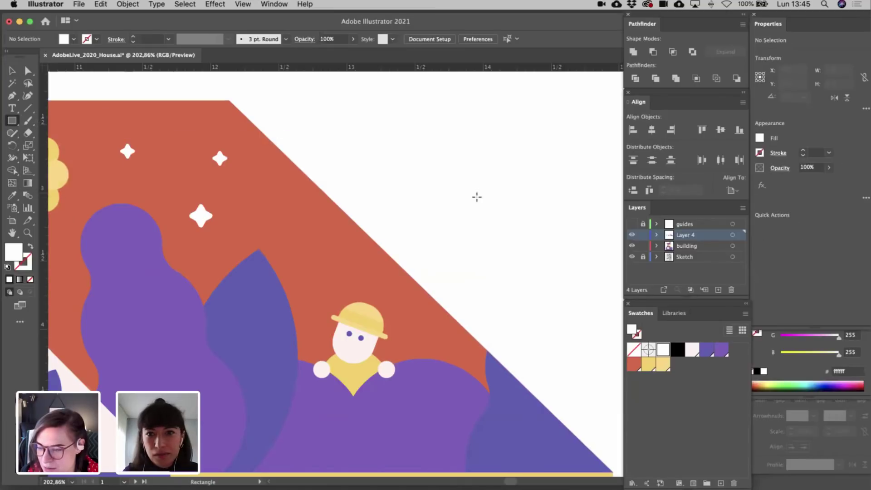
drag(450, 183, 490, 228)
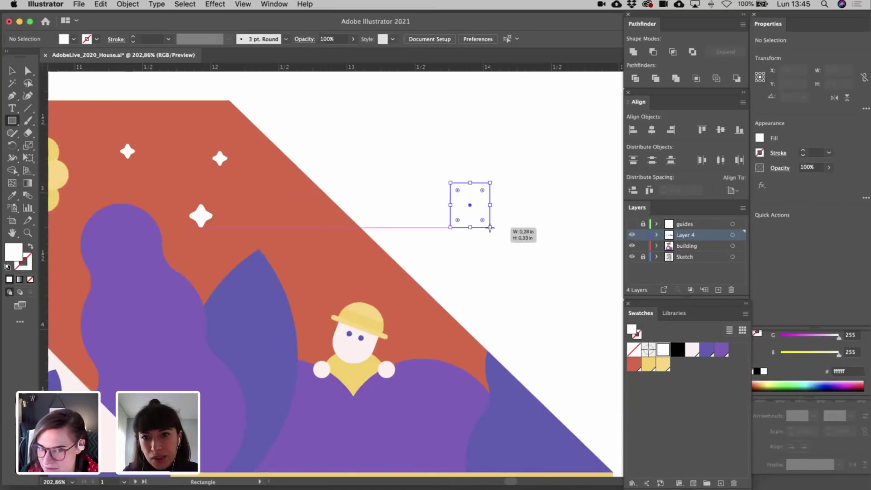
scroll(488, 231, down, 5)
- Round the rectangle's lower-left and upper-right corners to about 0.19 in to form a leaf shape
key(a)
scroll(488, 231, up, 6)
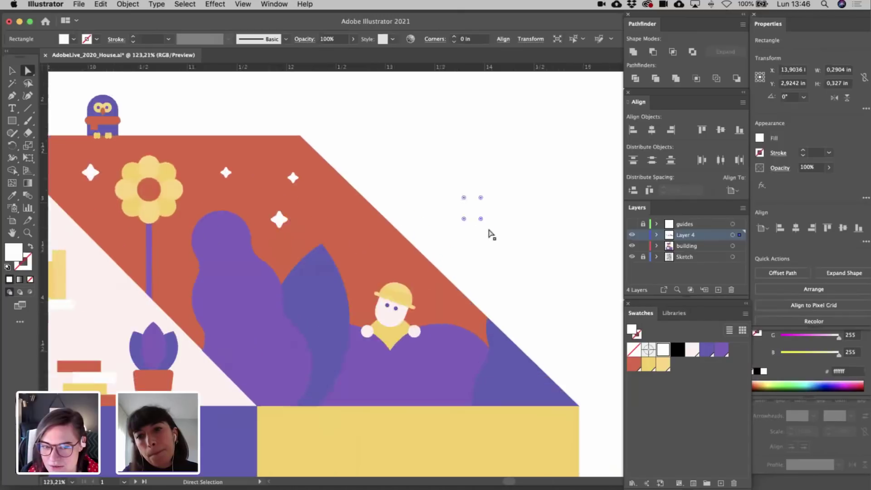
click(462, 242)
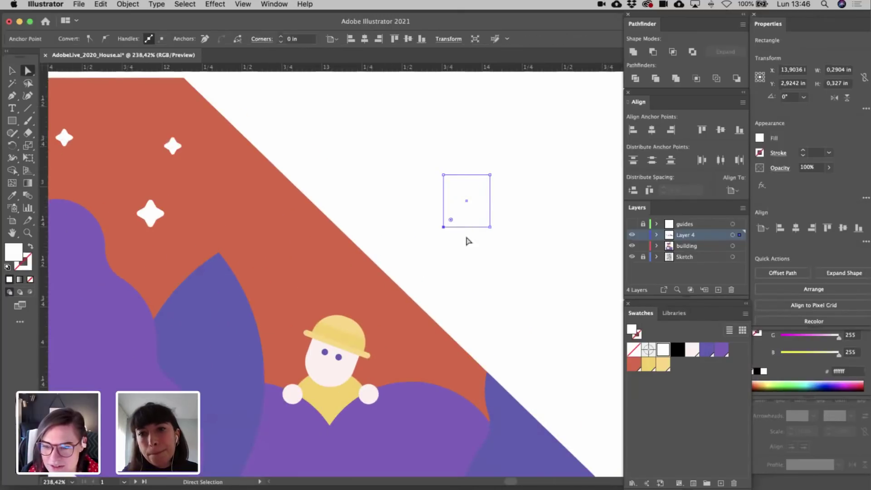
click(489, 175)
drag(482, 183, 466, 212)
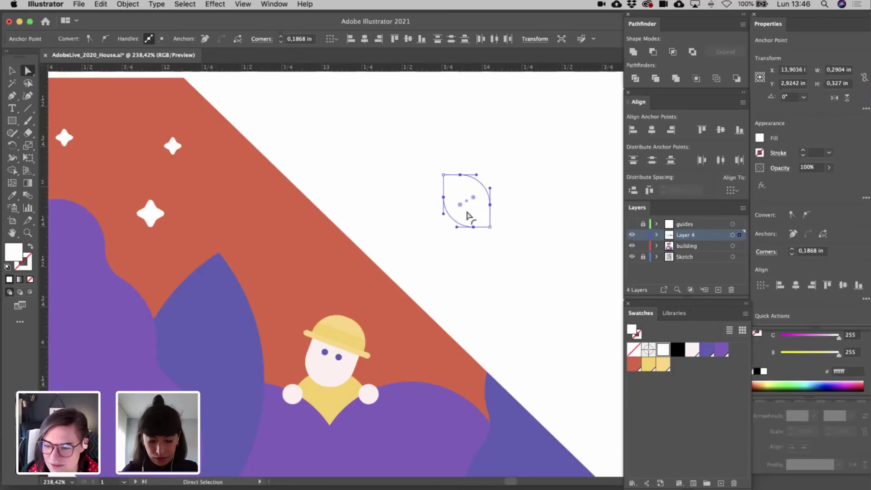
- Fill the leaf shape with the pale pink swatch
key(v)
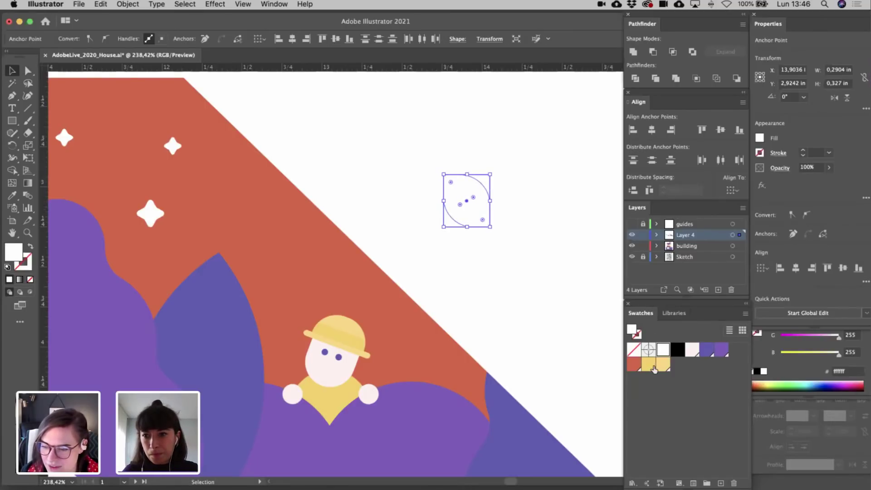
click(692, 349)
click(506, 247)
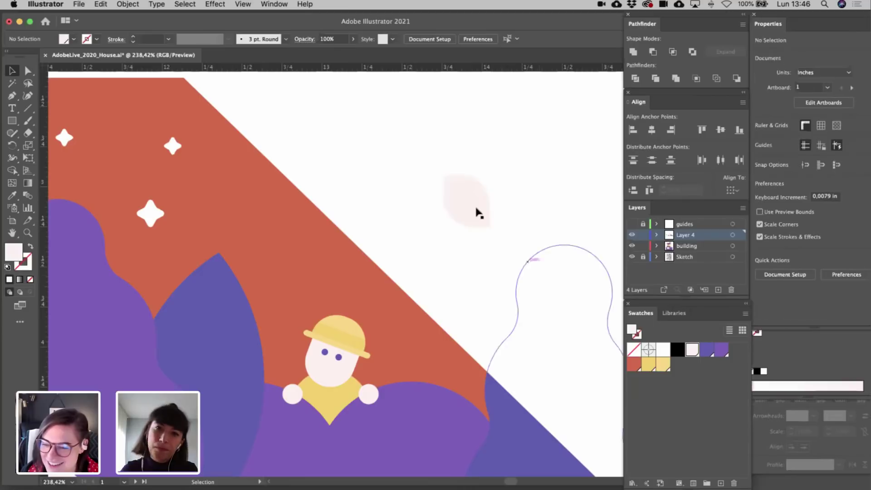
- Duplicate the pale pink leaf shape, flip the copy vertically, and place it below the original with a slight overlap
drag(467, 200, 469, 255)
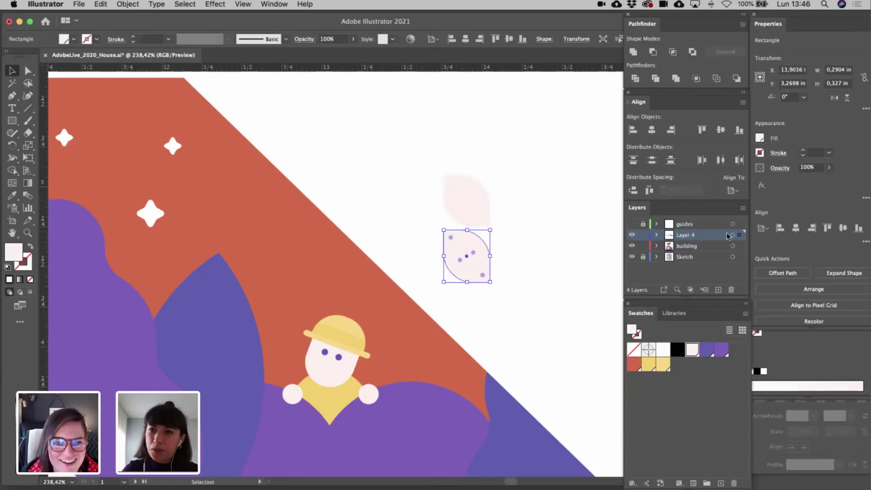
click(847, 97)
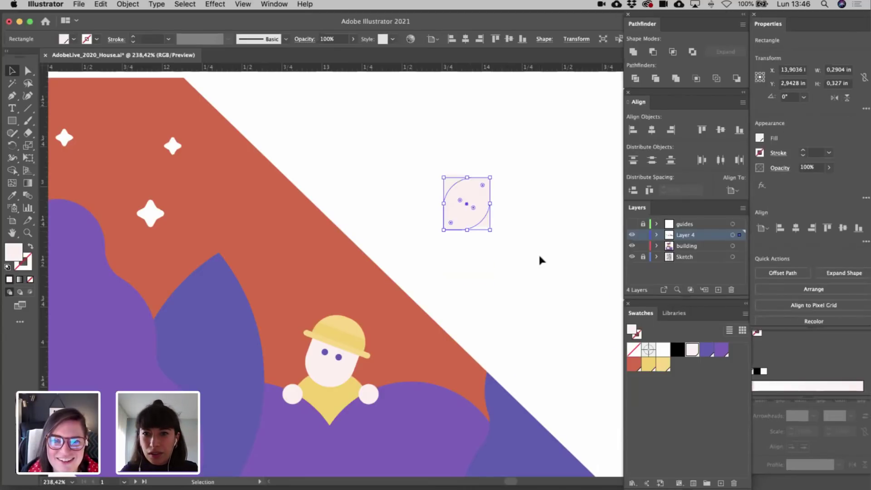
drag(467, 219, 469, 261)
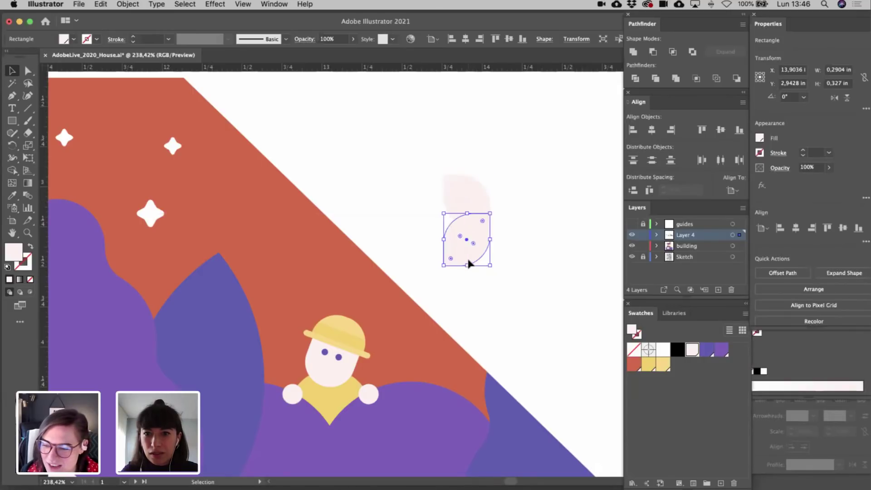
- Try the red swatch on the lower leaf shape and set its fill back to pale pink
click(631, 368)
click(526, 333)
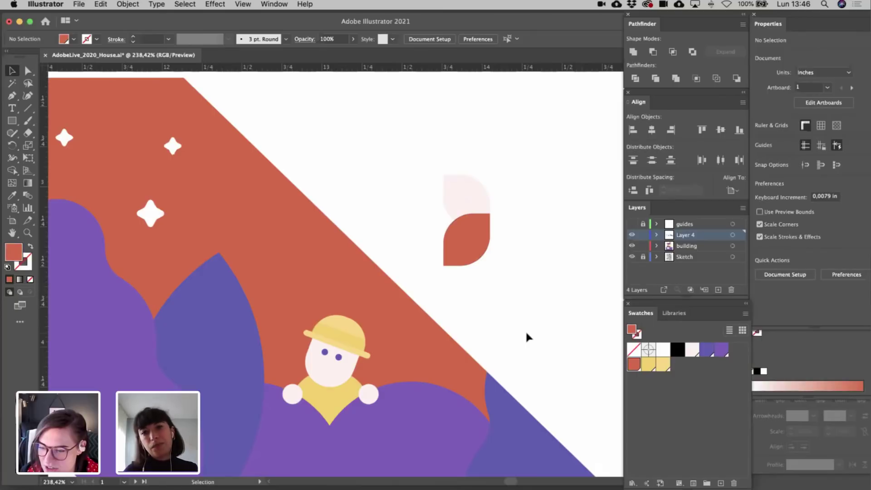
click(469, 264)
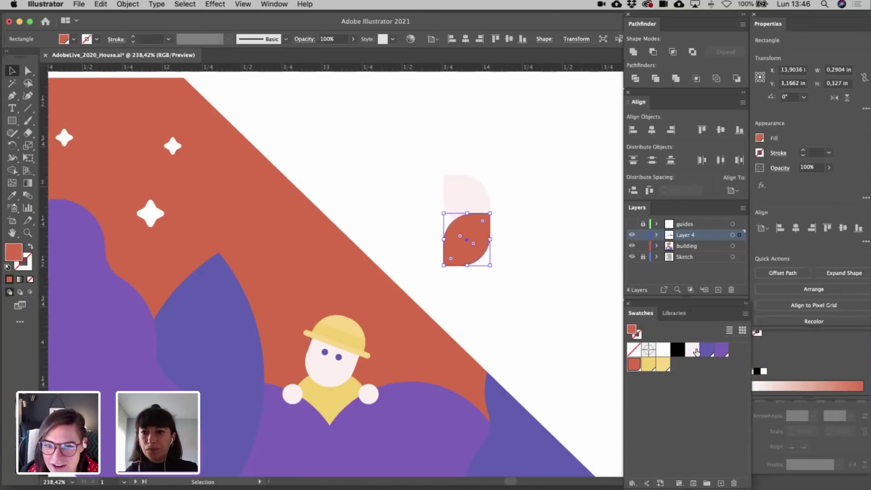
click(693, 351)
click(573, 308)
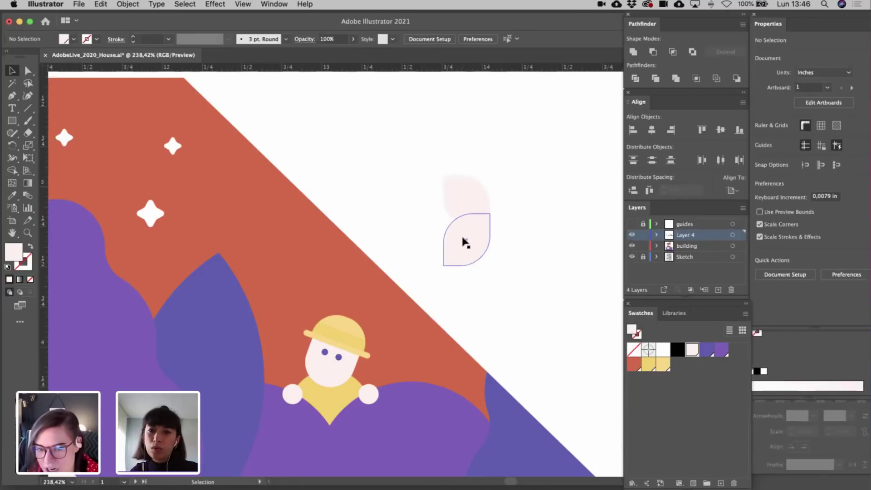
click(466, 195)
shift+click(461, 255)
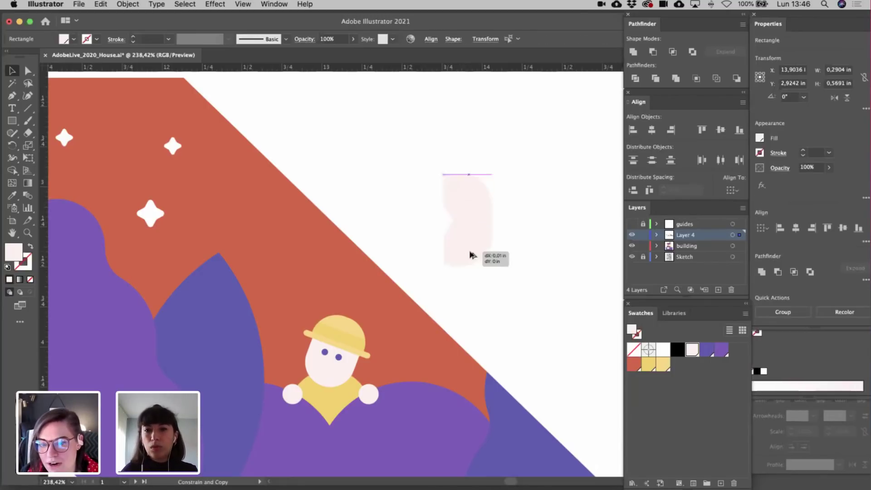
click(375, 189)
- Lock the building layer
click(642, 246)
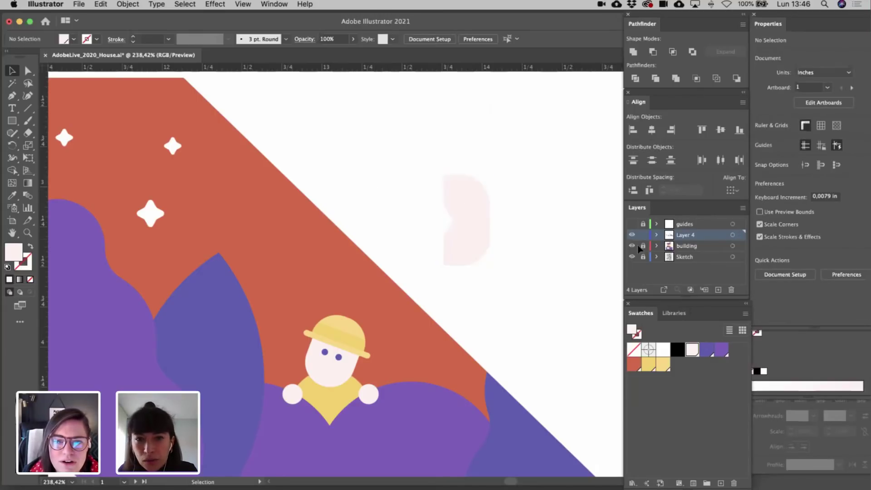
scroll(389, 278, down, 5)
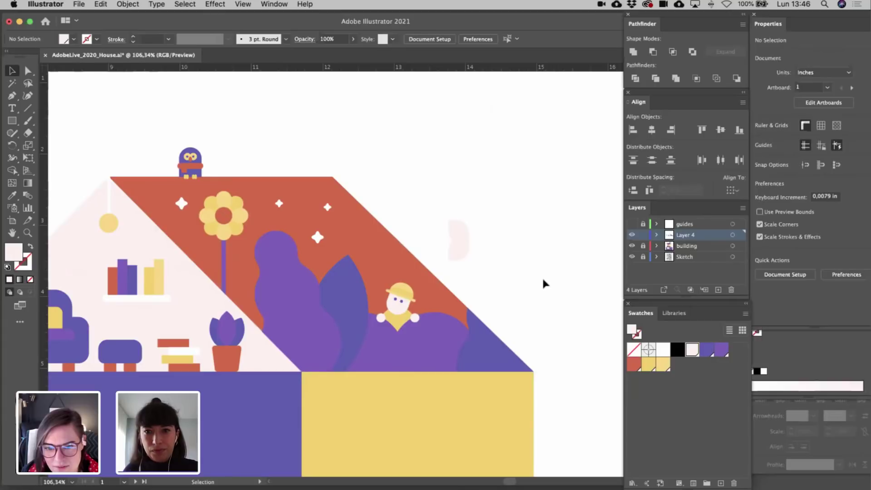
- Draw a narrow vertical rectangle about 0.09 by 0.42 in along the pink wings' right edge and fully round its ends
scroll(543, 277, up, 3)
scroll(542, 276, up, 2)
scroll(543, 276, left, 2)
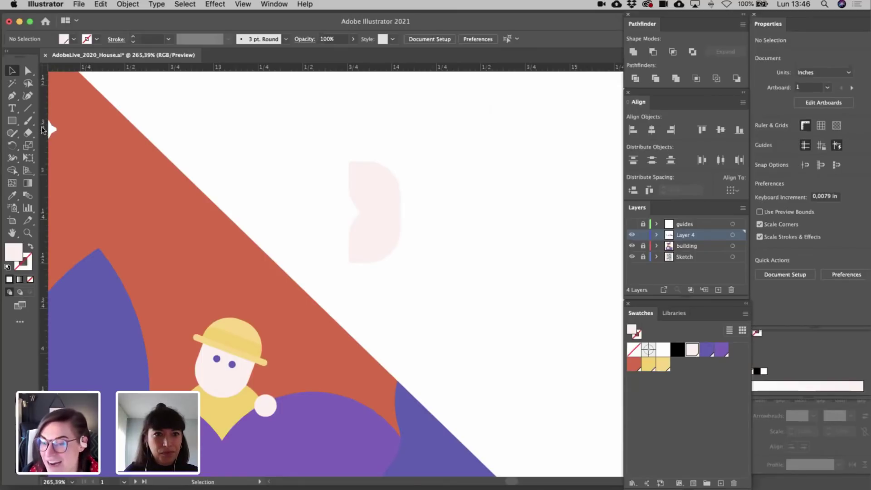
click(12, 120)
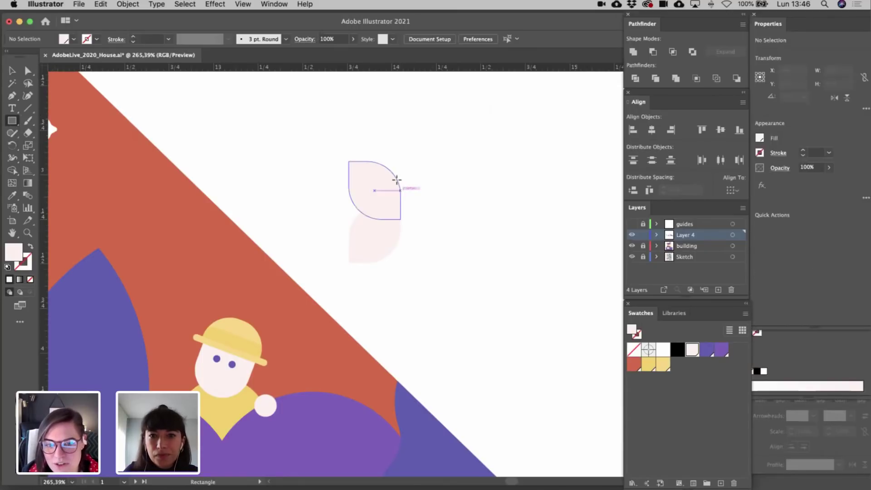
drag(395, 178, 413, 254)
key(a)
drag(405, 185, 405, 240)
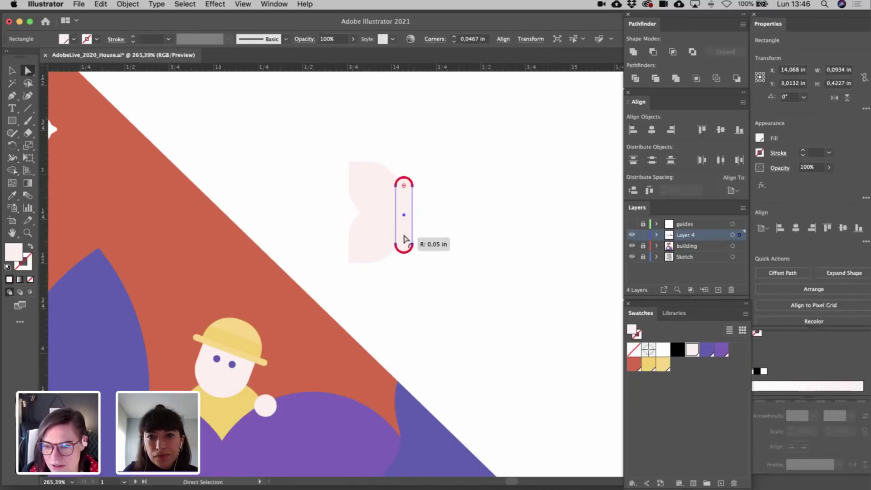
- Fill the rounded butterfly body with the light yellow swatch
click(663, 364)
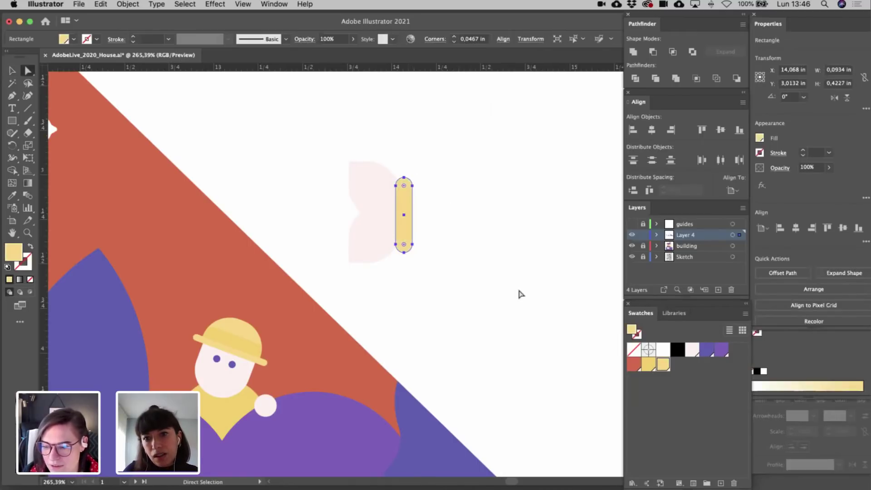
key(v)
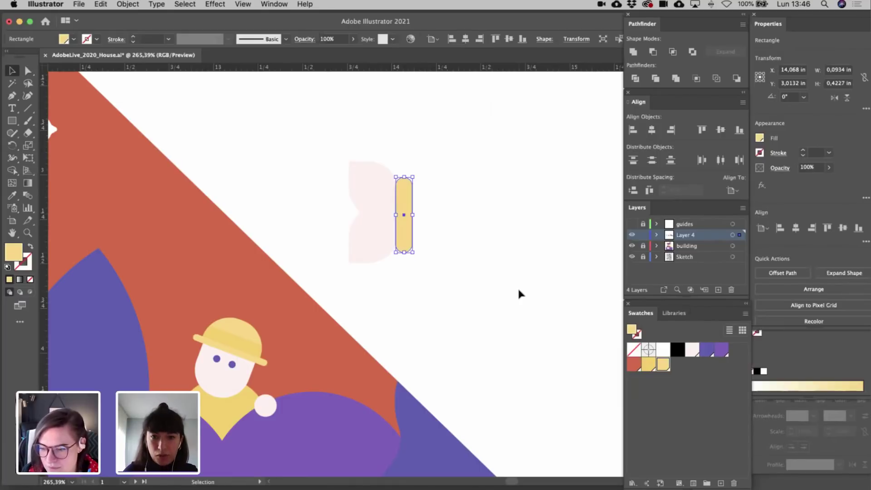
click(519, 294)
- Draw a circle about 0.12 in across on the upper pink wing and fill it with the purple swatch
drag(12, 121, 74, 145)
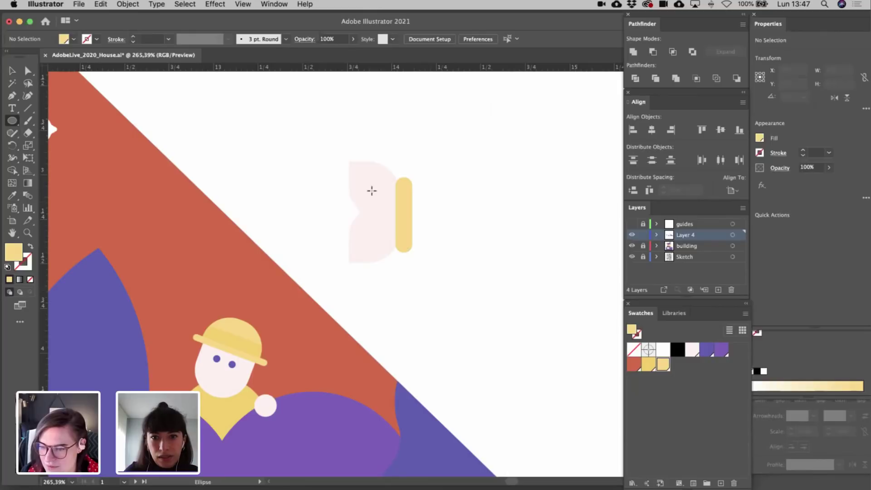
mouse_move(372, 191)
mouse_down()
mouse_move(391, 200)
mouse_move(376, 194)
mouse_up()
key(v)
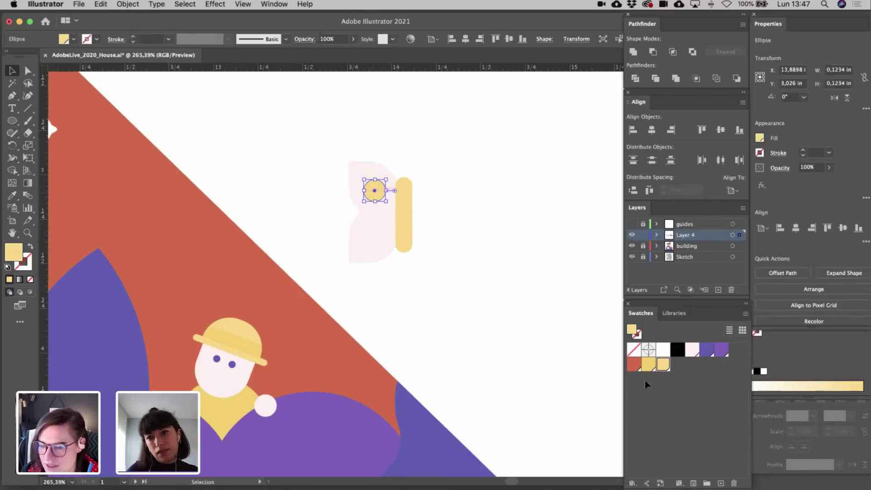
click(716, 353)
click(507, 298)
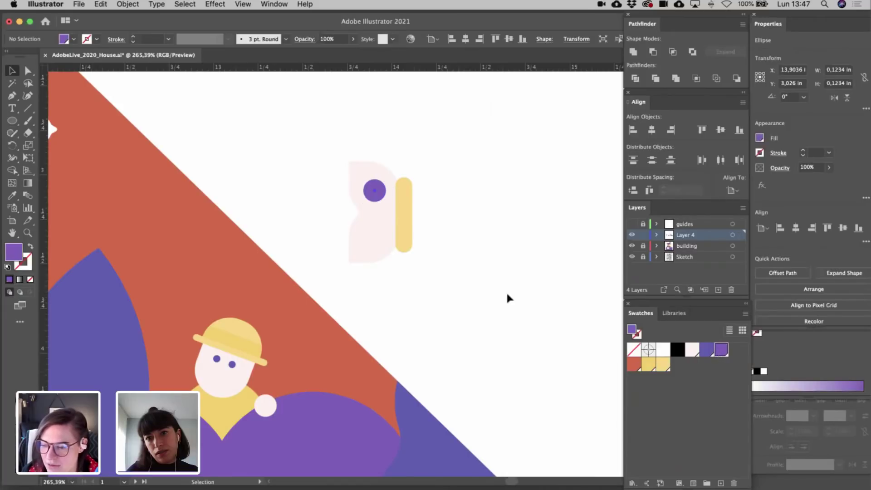
- Duplicate the purple circle straight down onto the lower pink wing
drag(380, 194, 381, 242)
click(474, 279)
key(super+0)
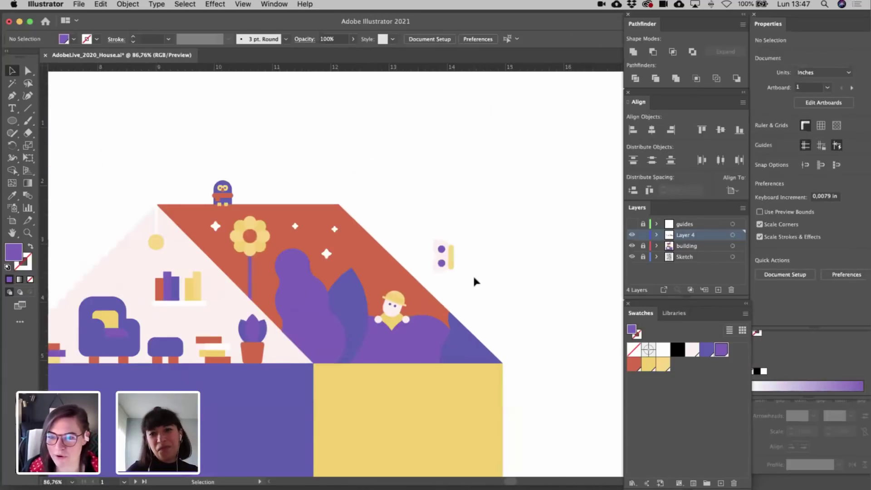
scroll(474, 282, up, 5)
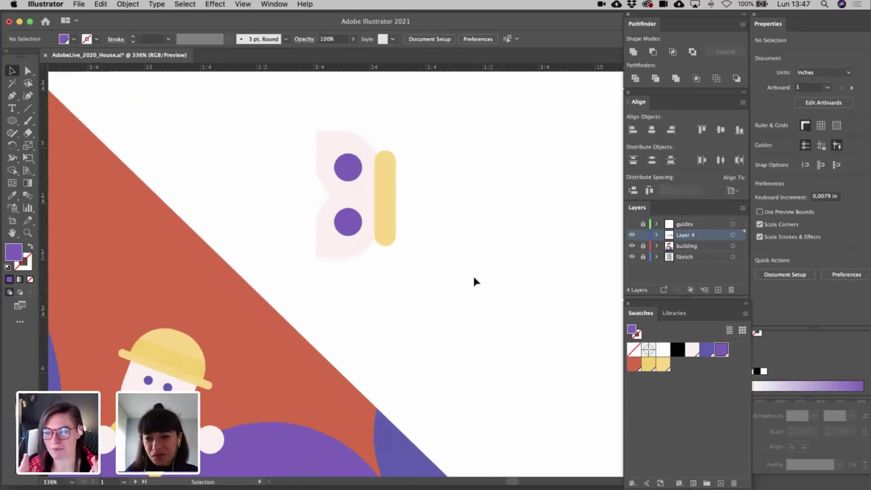
scroll(474, 281, left, 2)
scroll(474, 281, up, 2)
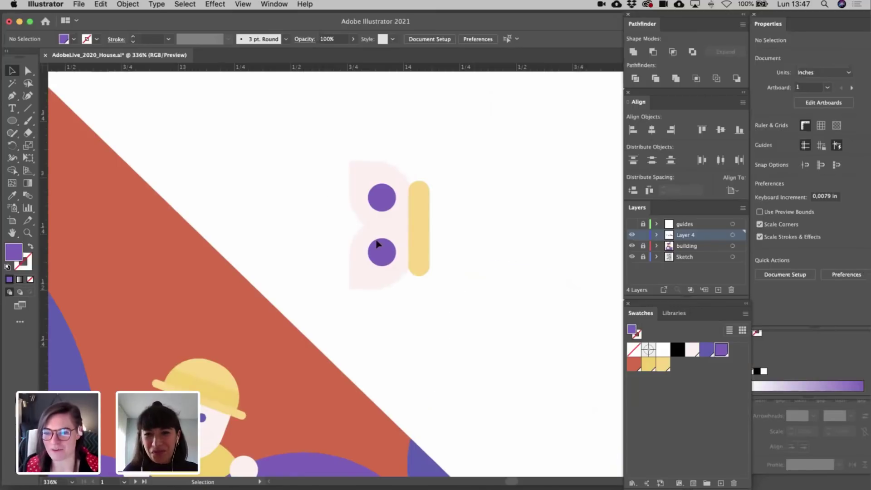
- Duplicate the two wings with their purple circles, flip the copy horizontally, and place it against the right side of the yellow body
drag(385, 275, 490, 278)
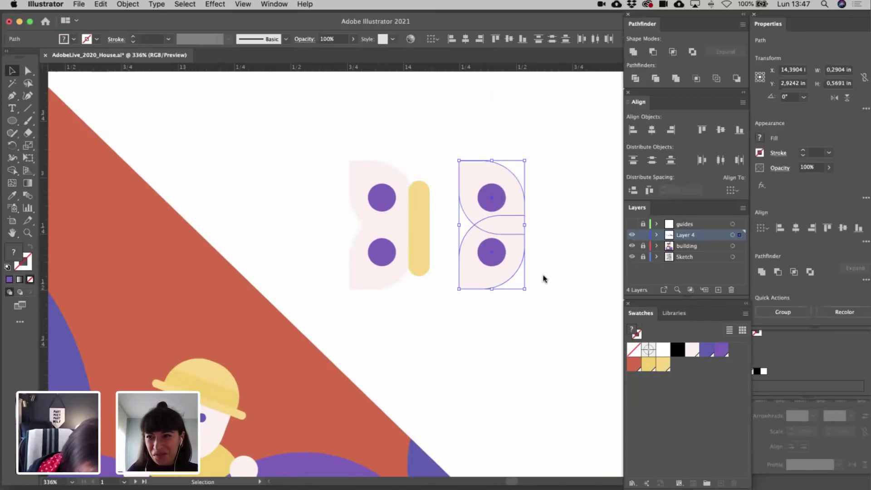
click(835, 98)
drag(479, 240, 445, 234)
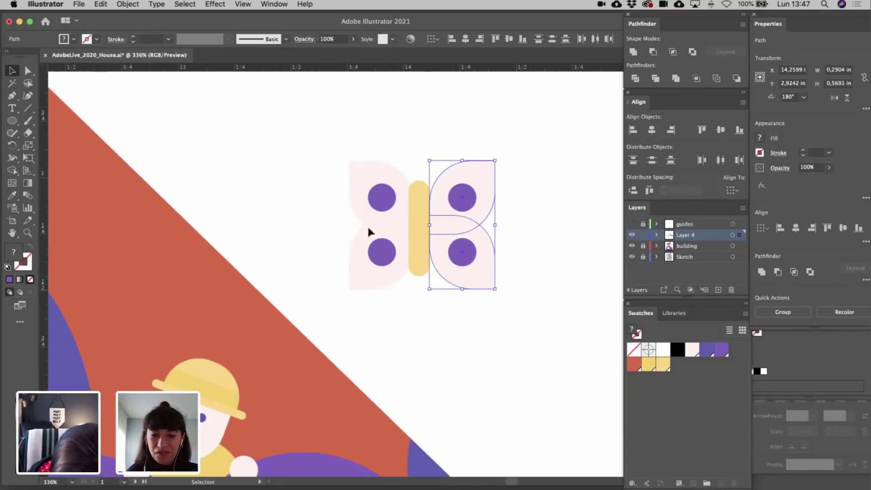
- Move the left wings and their circles slightly outward so they meet the yellow body's edge
click(383, 253)
drag(383, 253, 378, 263)
click(430, 326)
scroll(428, 331, down, 1)
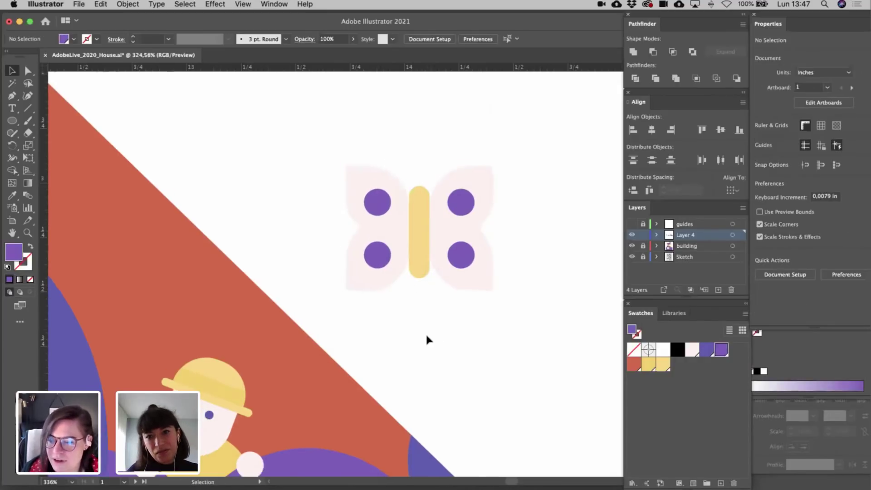
scroll(427, 337, down, 5)
scroll(426, 337, up, 5)
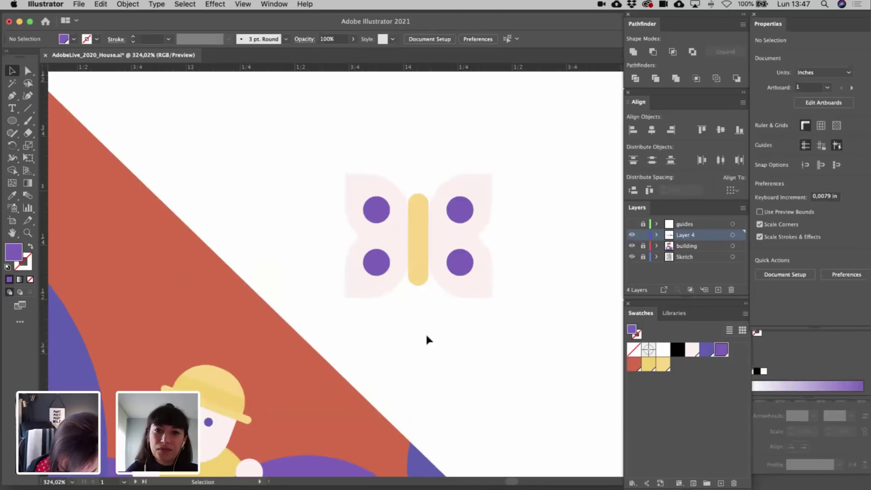
- Add two light yellow circles about 0.06 in across side by side above the body as the butterfly's antennae
scroll(426, 338, up, 3)
drag(377, 278, 437, 248)
click(412, 238)
click(663, 364)
click(423, 241)
click(507, 240)
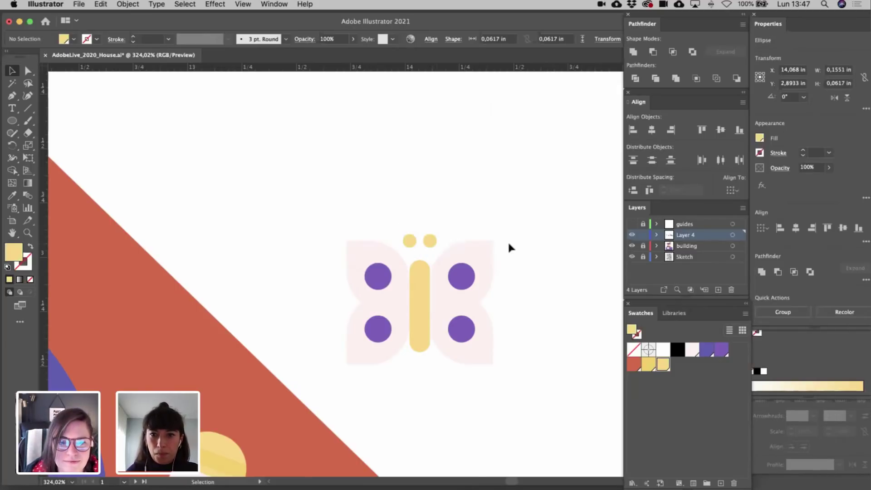
- Group the butterfly's parts and place it, scaled down to about 0.46 by 0.41 in, on the blue leaf's tip on the roof
scroll(507, 241, down, 5)
drag(518, 241, 453, 276)
scroll(454, 274, up, 4)
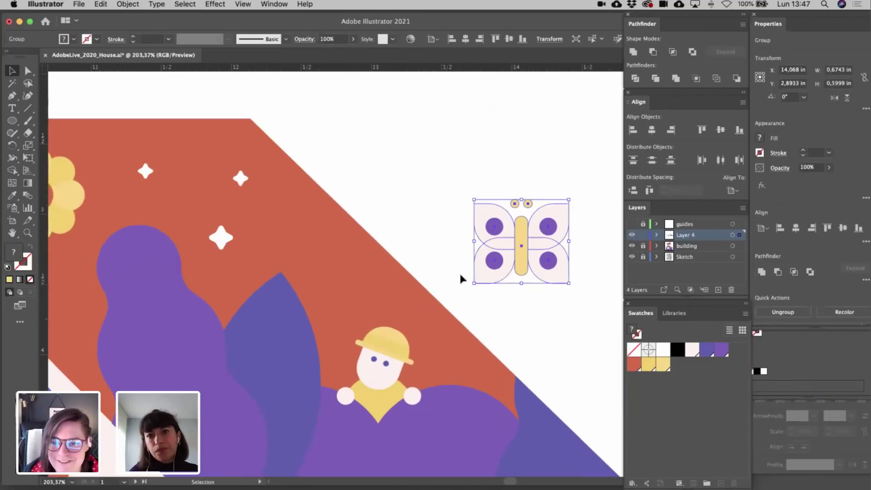
drag(523, 287, 308, 289)
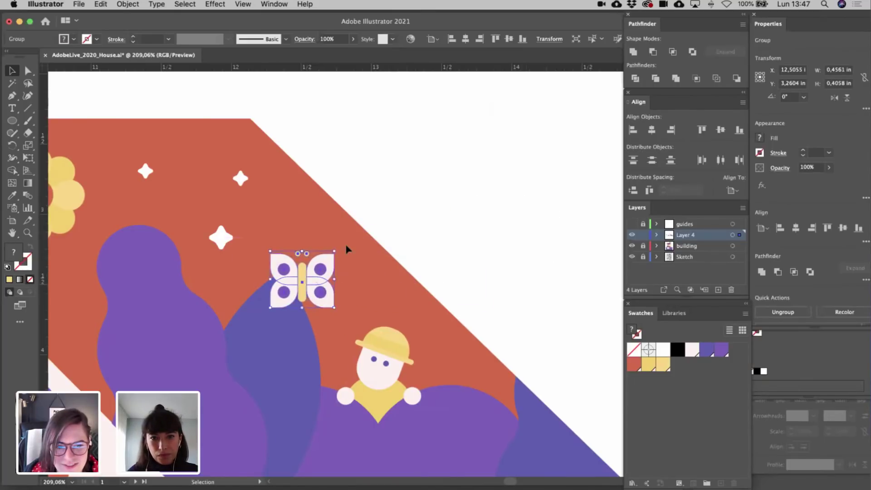
- Rotate the butterfly clockwise so it tilts to the right on the blue leaf's tip
drag(337, 247, 323, 286)
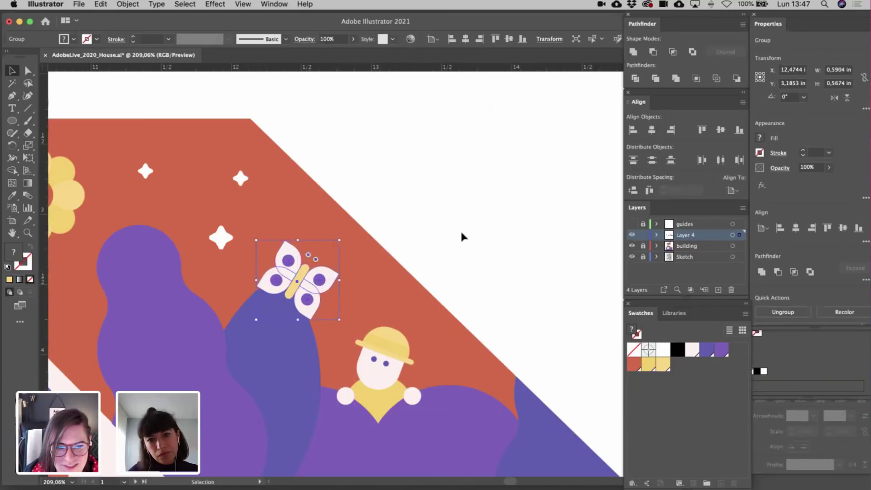
click(461, 229)
scroll(461, 229, down, 5)
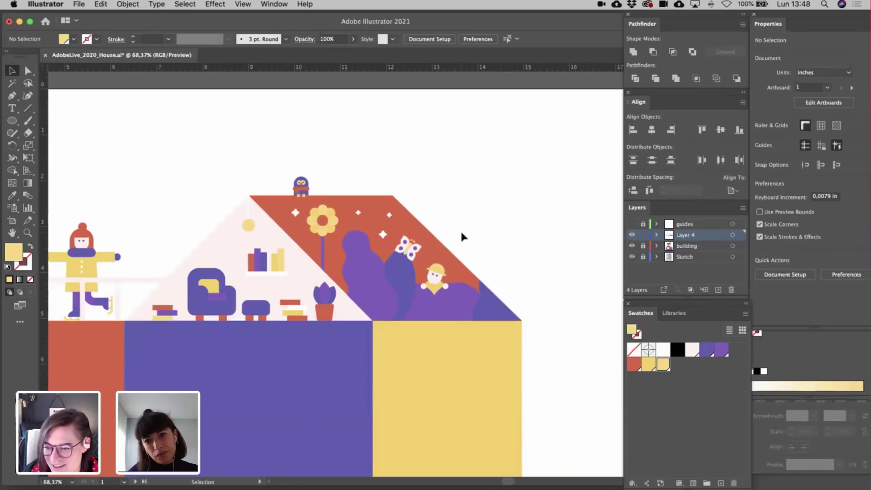
- Move the white star between the purple bush and the butterfly slightly upward
scroll(461, 230, up, 6)
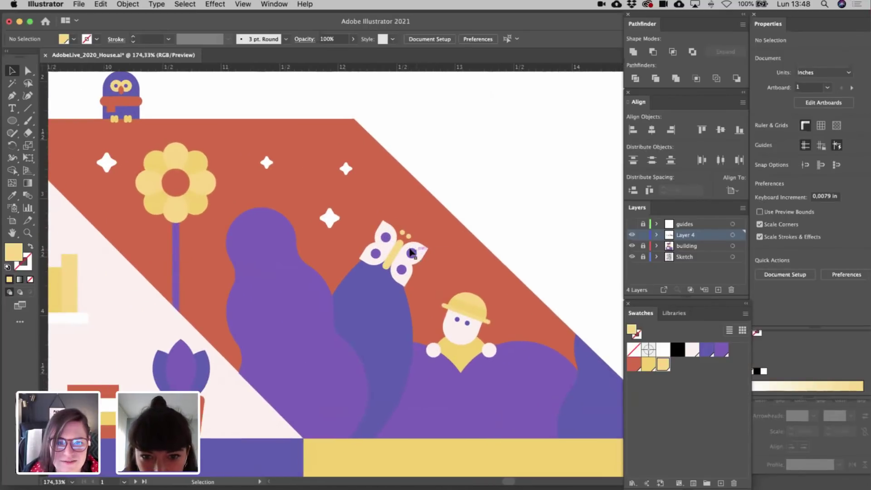
drag(325, 226, 325, 222)
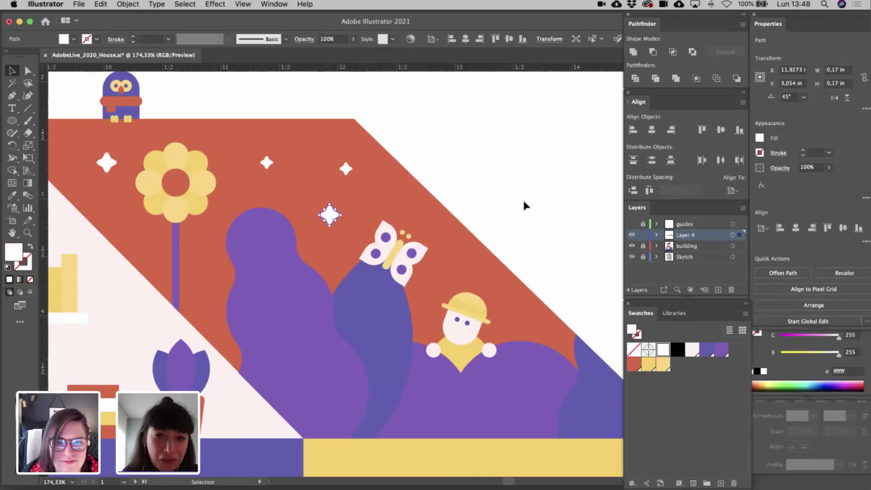
click(522, 198)
- Examine the overall composition of the house, from the rooftop scenes to the empty coloured rooms below
scroll(523, 205, down, 5)
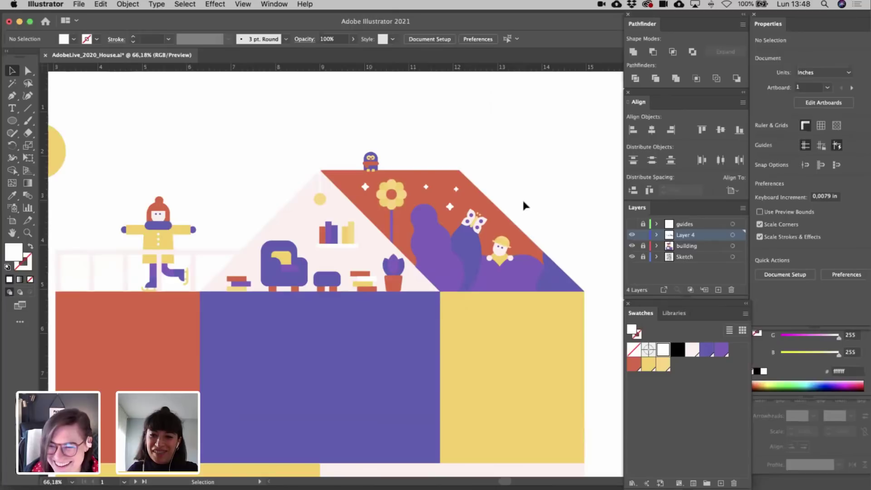
scroll(524, 205, down, 2)
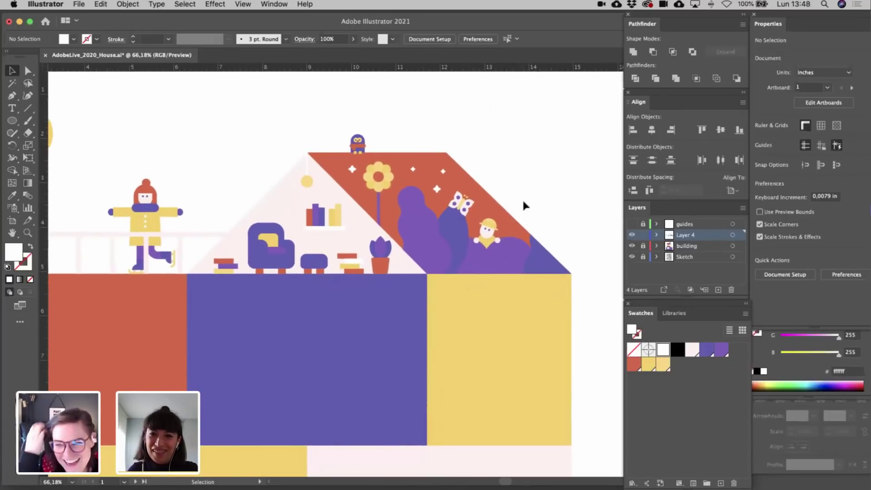
scroll(523, 205, down, 2)
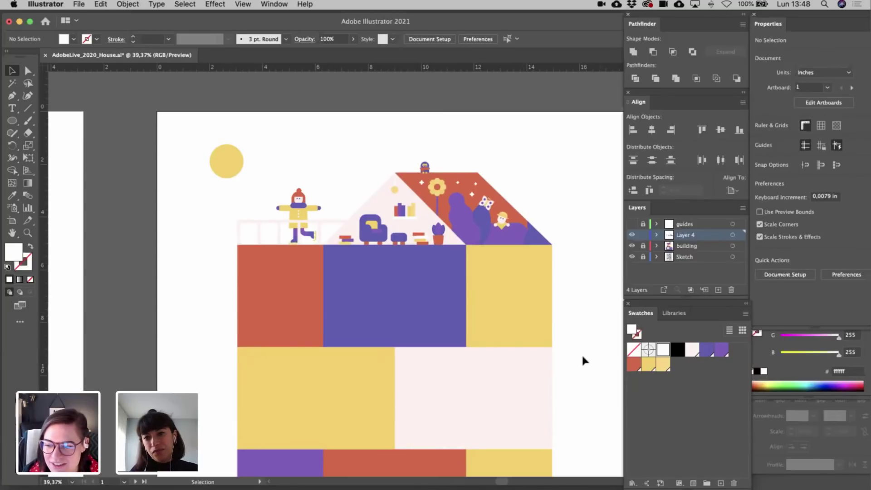
scroll(583, 357, down, 2)
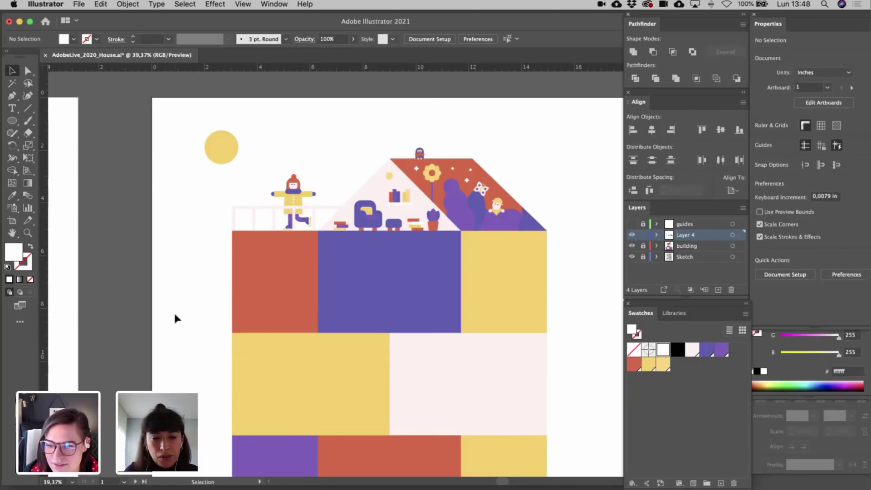
scroll(176, 318, left, 3)
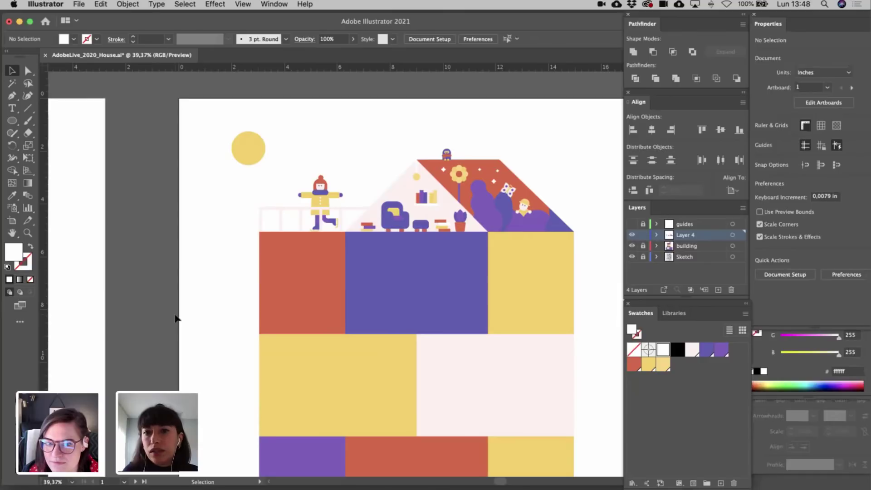
scroll(512, 271, up, 5)
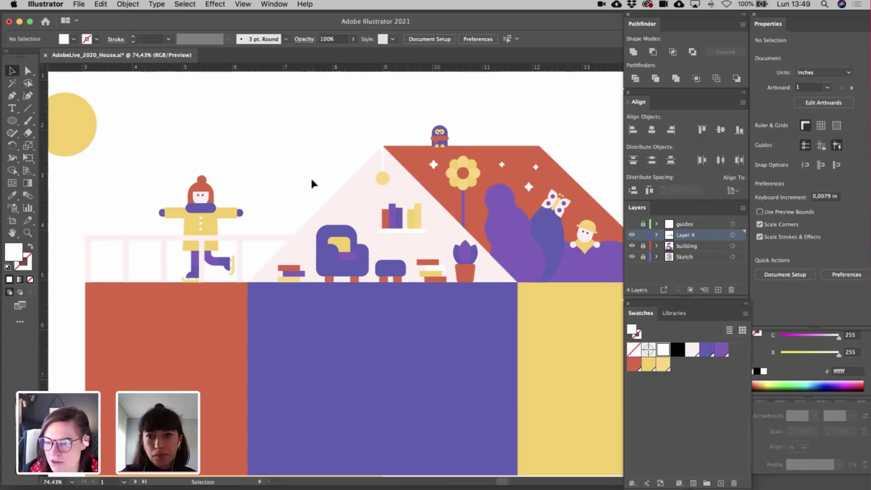
scroll(311, 183, down, 3)
scroll(312, 184, left, 2)
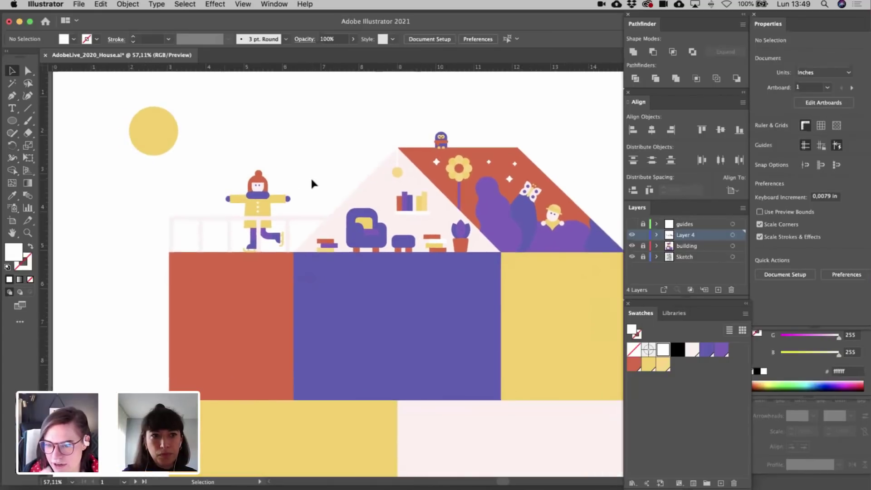
scroll(311, 183, left, 1)
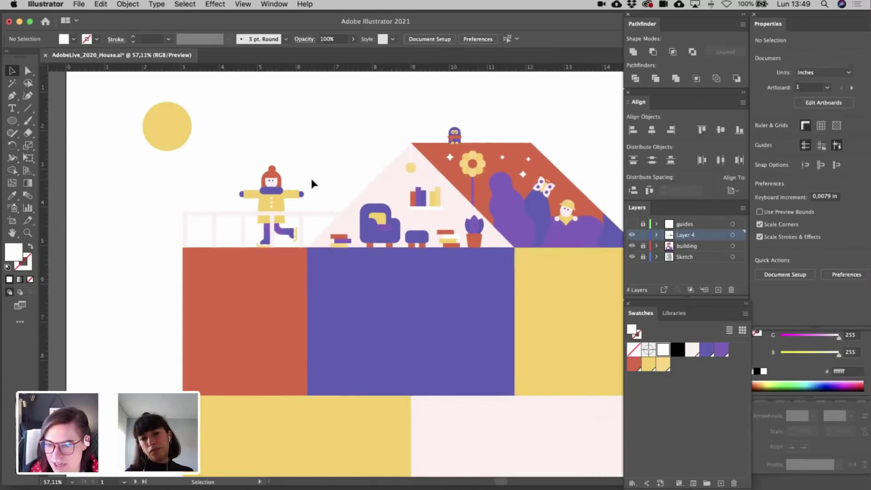
scroll(312, 184, right, 1)
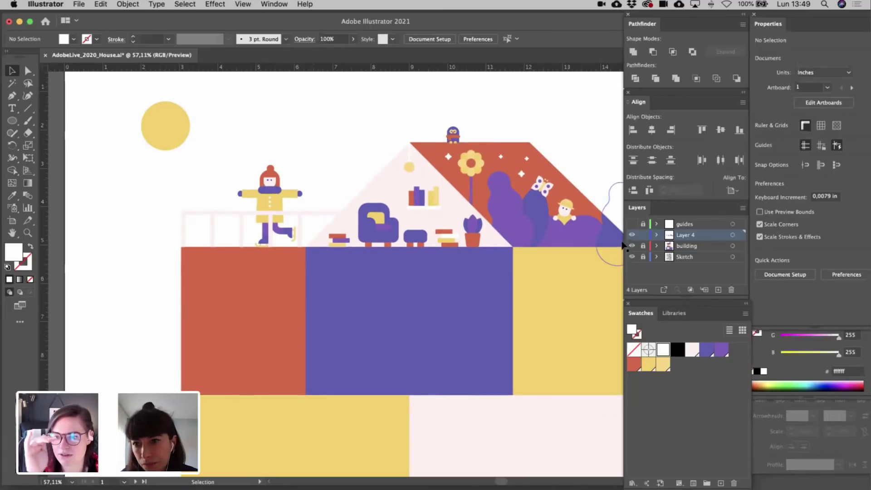
- Enlarge the layer list, expand Layer 4 and look through the objects it contains
click(657, 234)
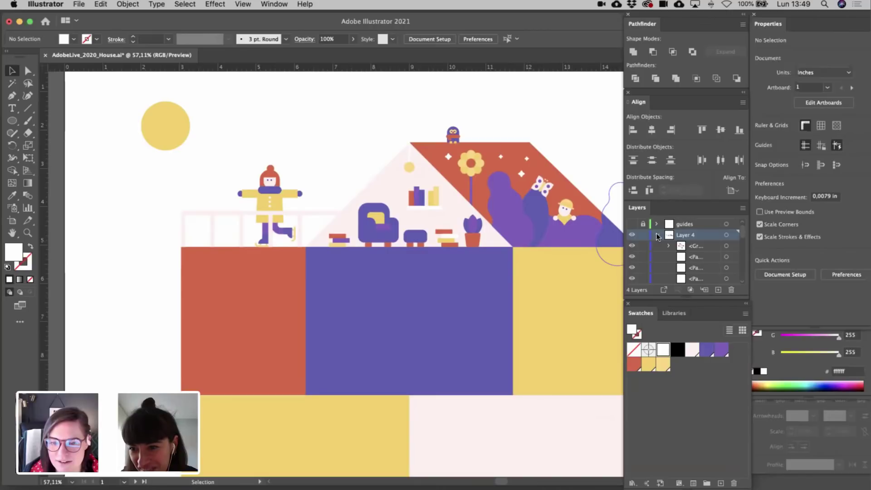
click(657, 235)
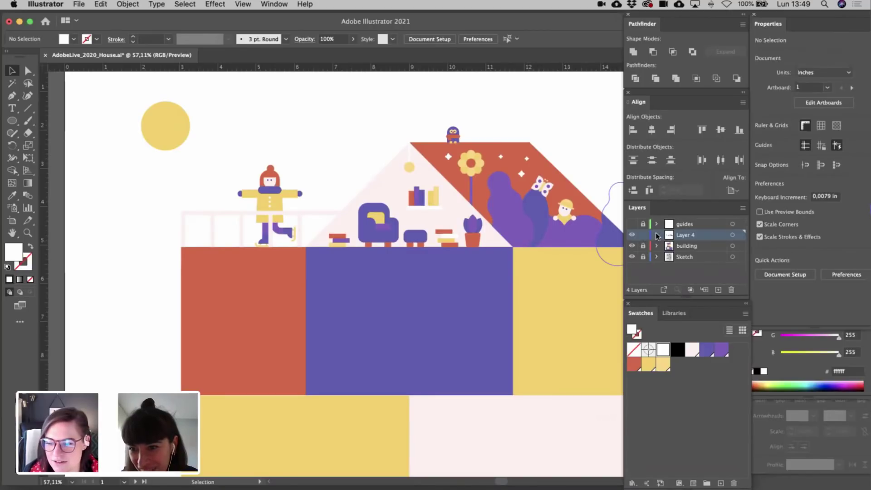
drag(690, 296, 692, 390)
click(655, 236)
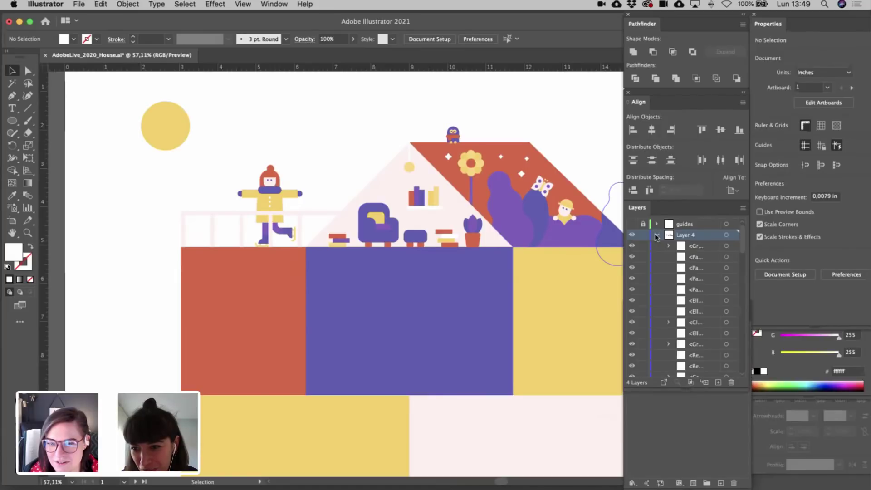
scroll(690, 299, down, 3)
scroll(691, 299, down, 5)
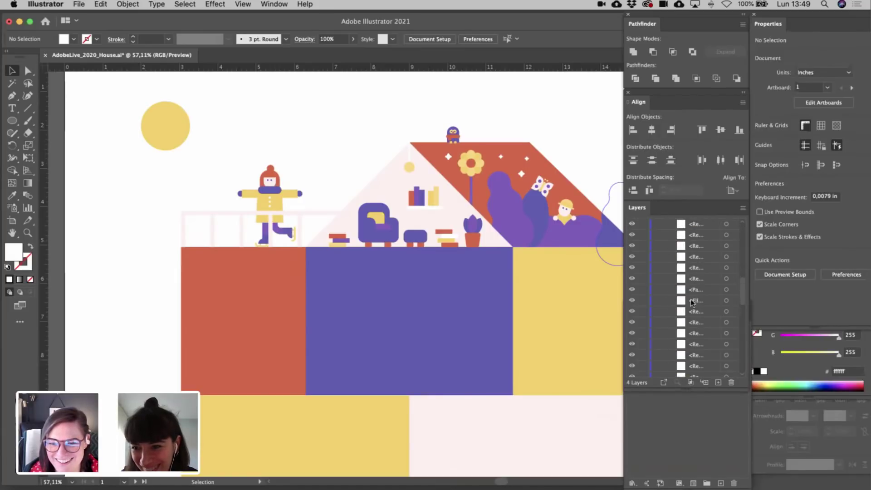
- Collapse Layer 4 in the layer list so only the four top-level layers are listed
scroll(691, 299, up, 8)
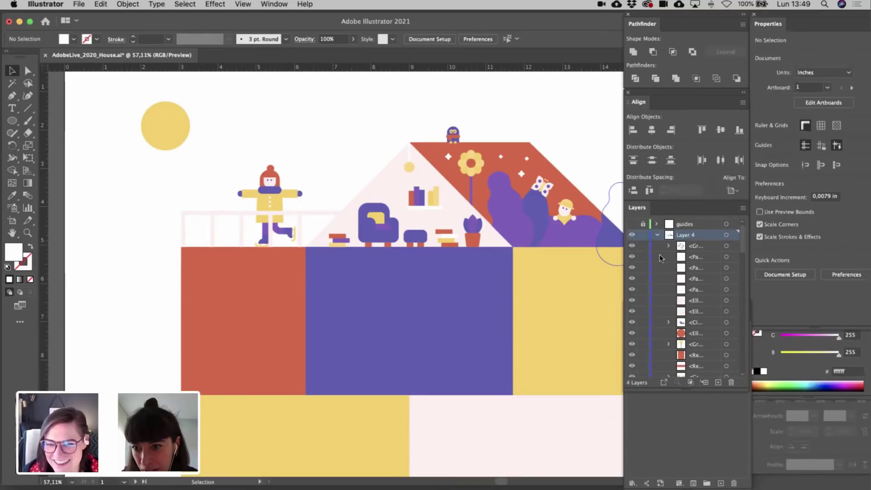
click(657, 234)
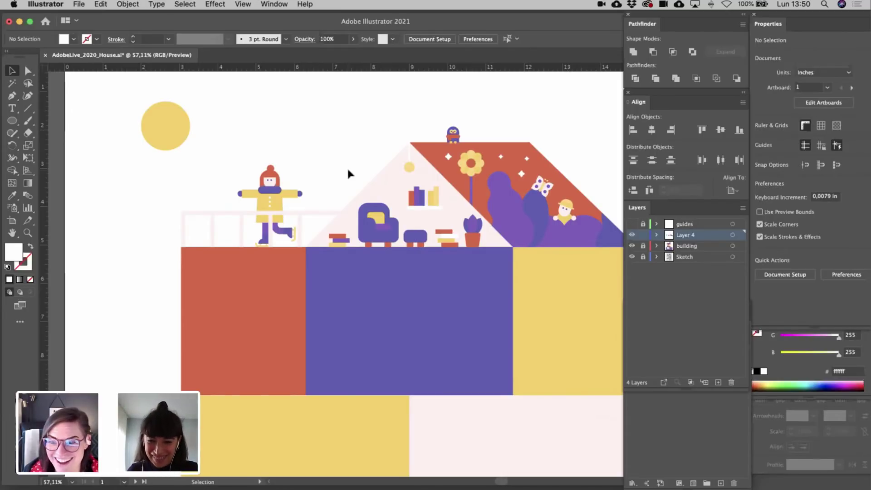
- Look over the finished rooftop scenes and check the extent of the red roof's clip group
scroll(348, 174, right, 5)
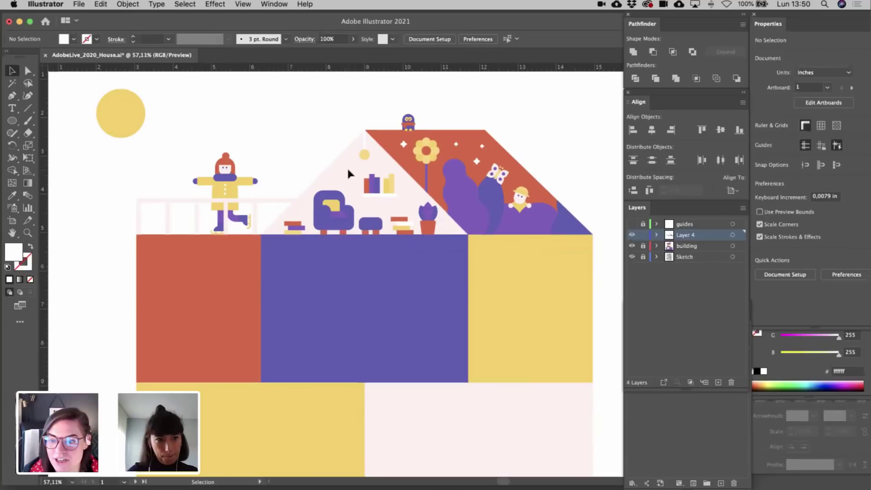
scroll(348, 170, down, 5)
scroll(348, 170, left, 3)
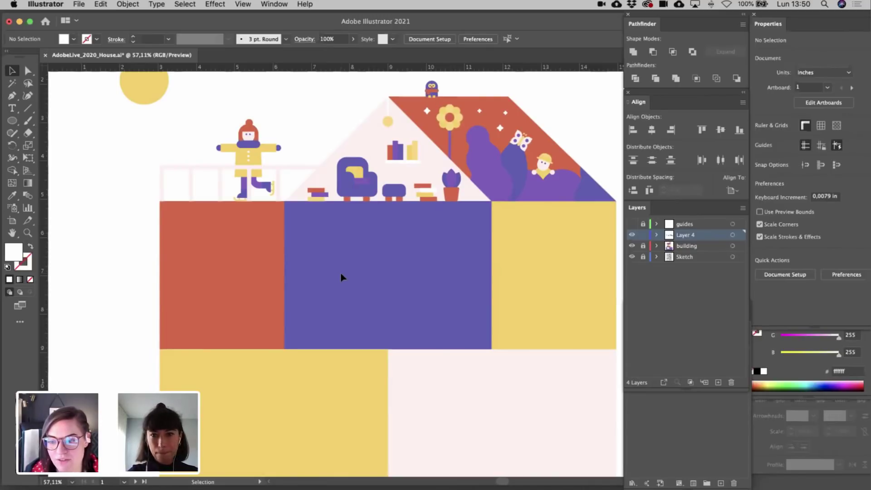
scroll(342, 276, up, 2)
scroll(342, 276, right, 1)
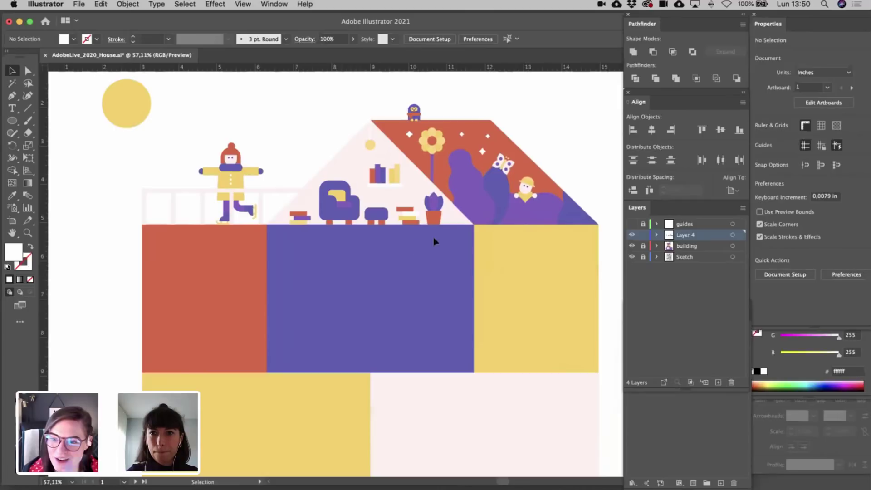
click(476, 222)
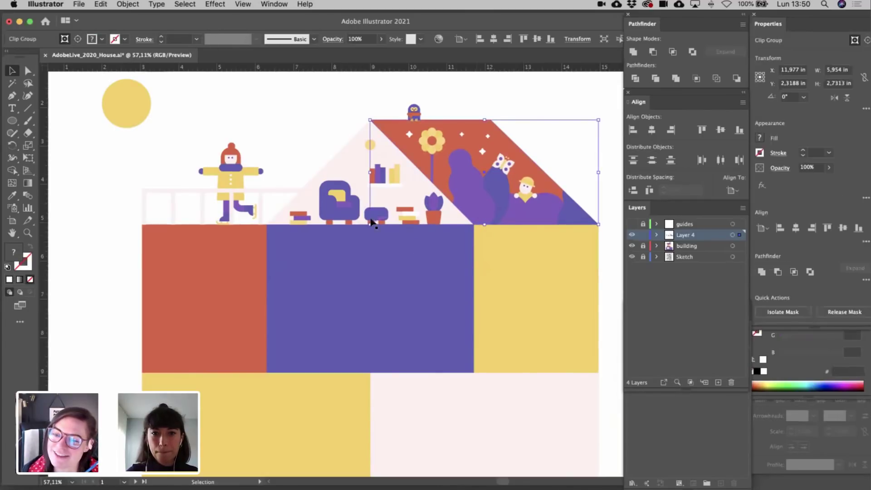
click(351, 213)
click(288, 155)
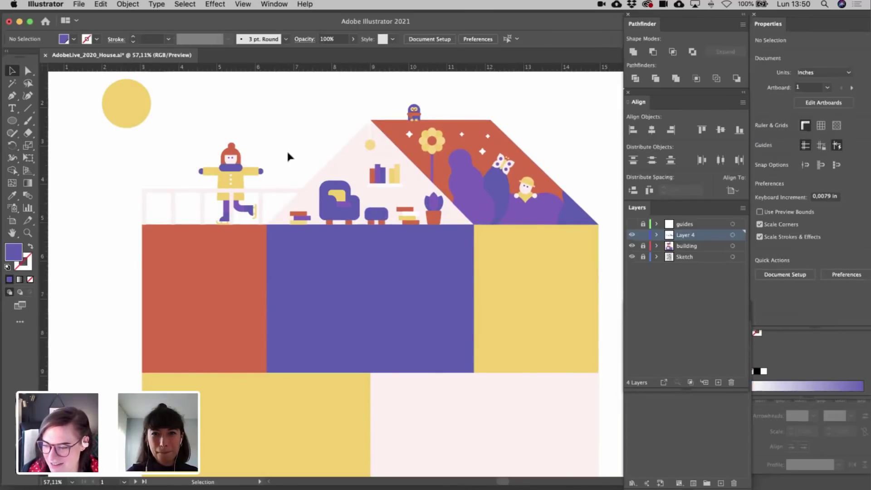
- Compare the line sketch's room plan with the empty coloured rooms, focusing on the blue room under the roof
scroll(287, 157, down, 3)
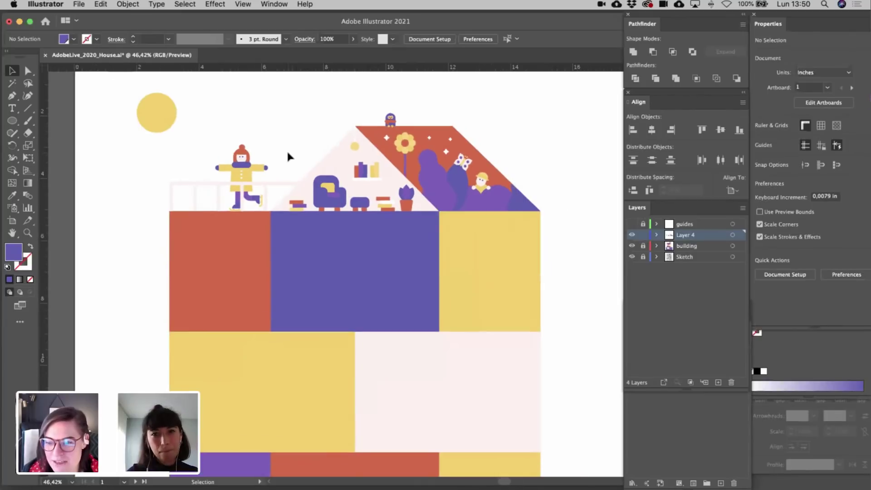
scroll(287, 156, left, 2)
scroll(288, 156, left, 3)
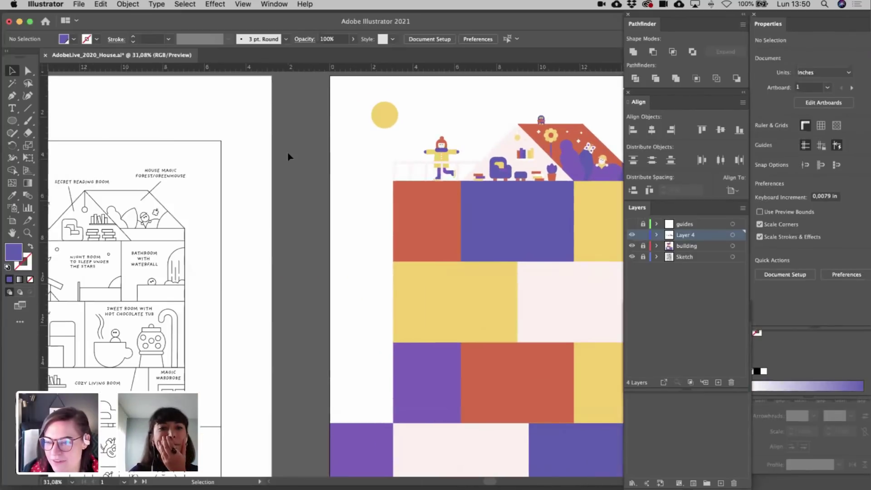
scroll(288, 156, left, 4)
scroll(287, 156, left, 2)
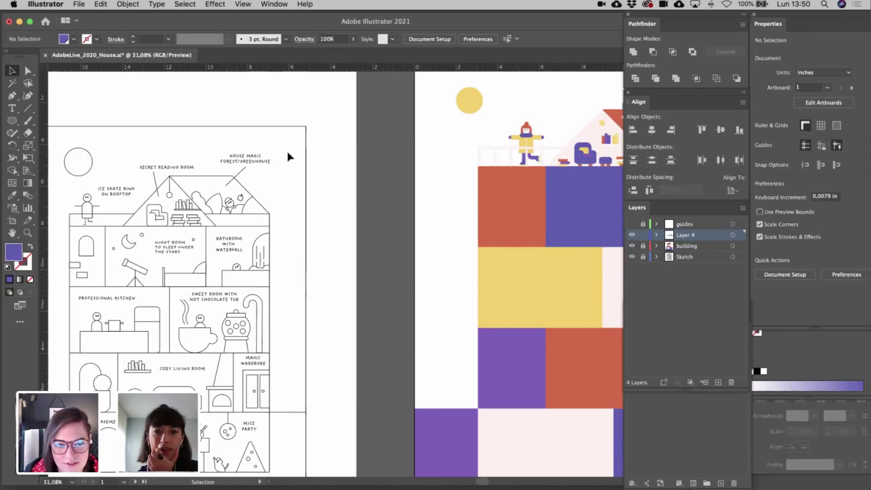
scroll(288, 156, right, 2)
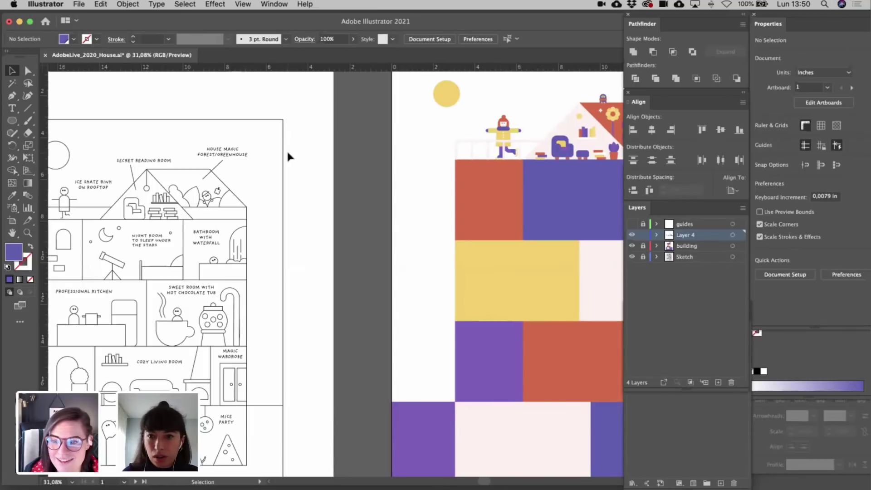
scroll(288, 157, right, 6)
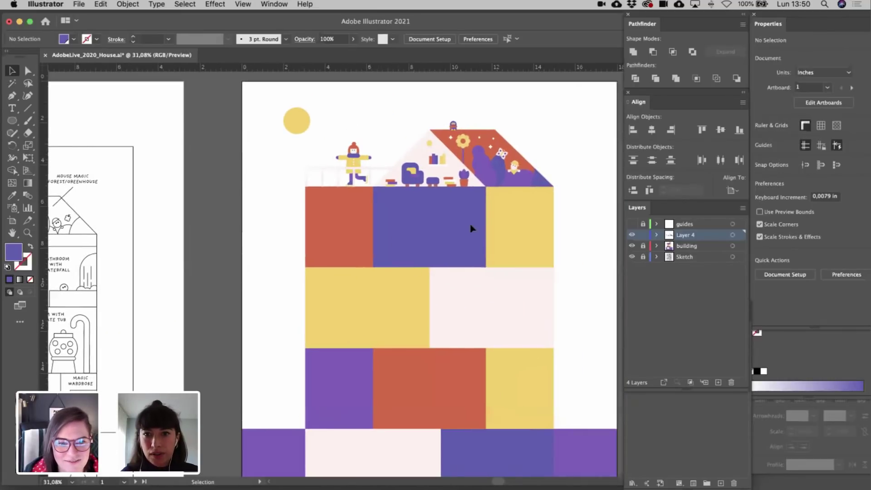
scroll(442, 258, up, 5)
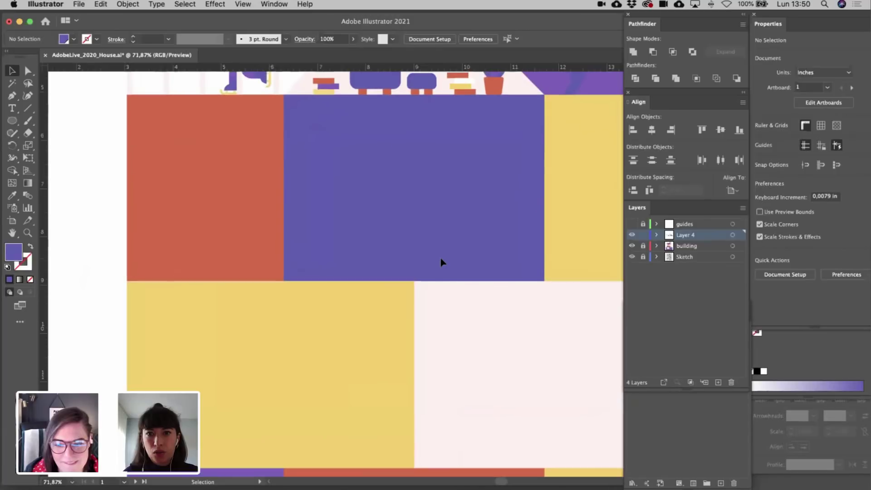
scroll(443, 262, down, 3)
scroll(441, 261, down, 3)
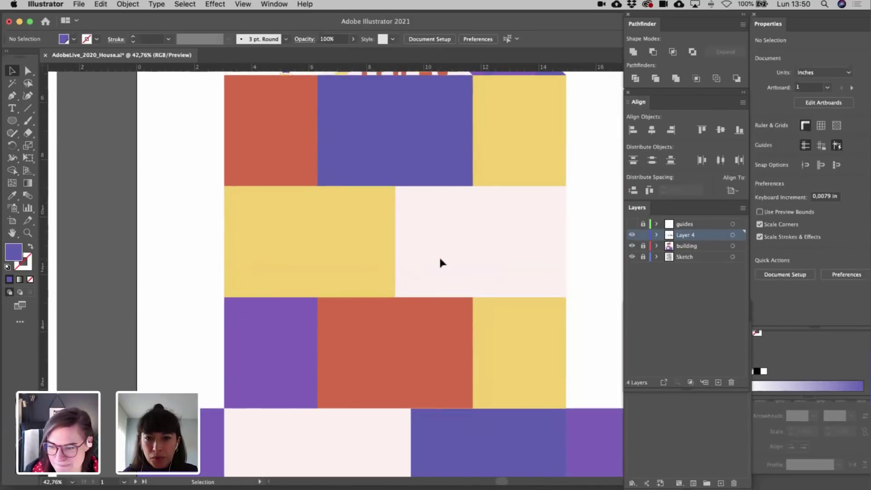
scroll(439, 257, down, 2)
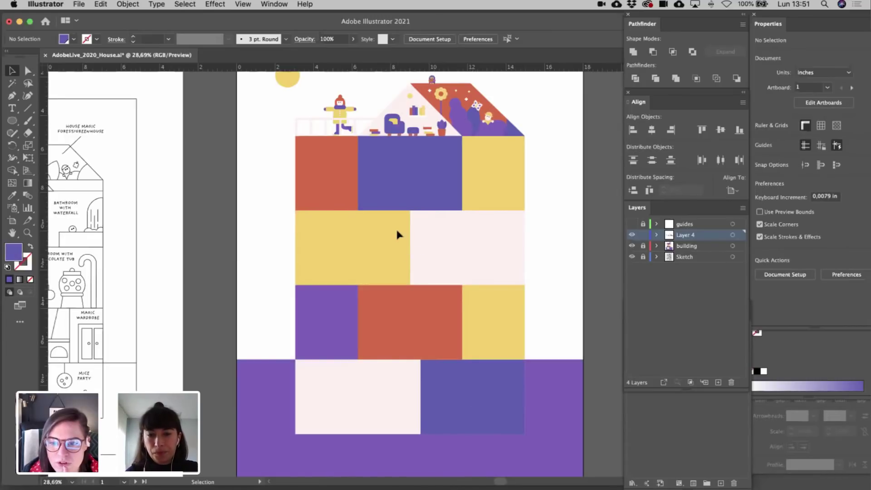
scroll(397, 234, up, 5)
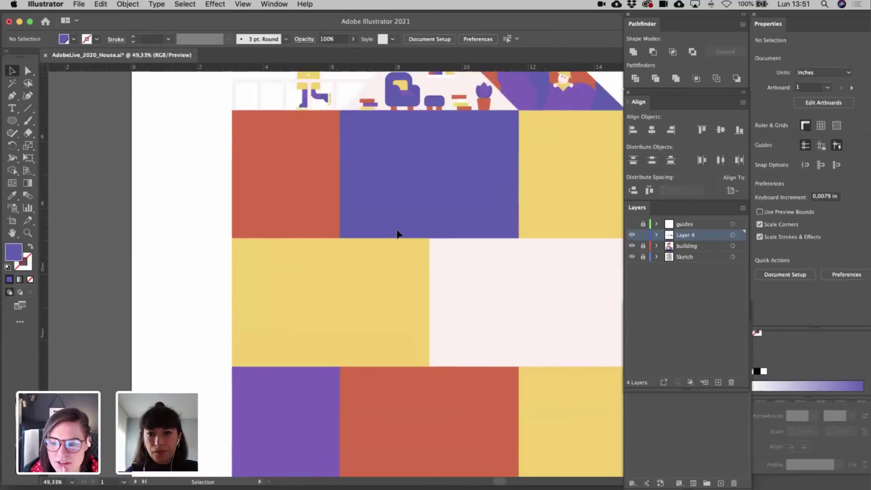
scroll(397, 234, up, 2)
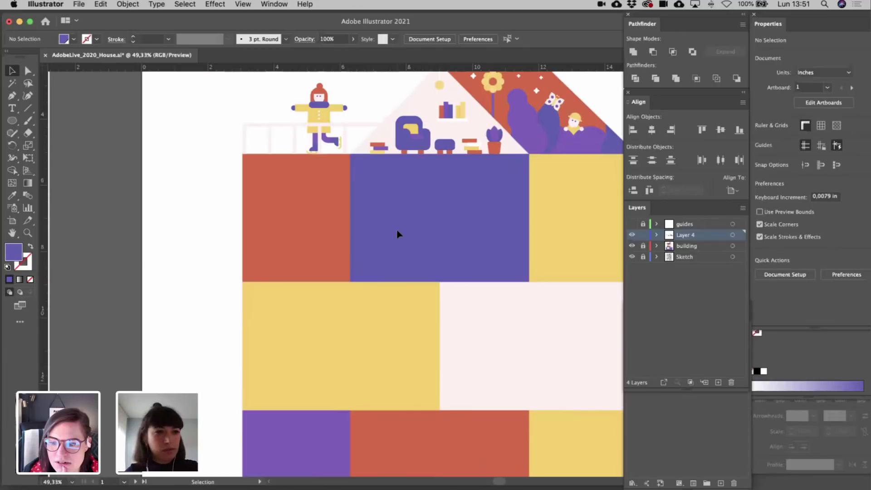
scroll(397, 234, down, 4)
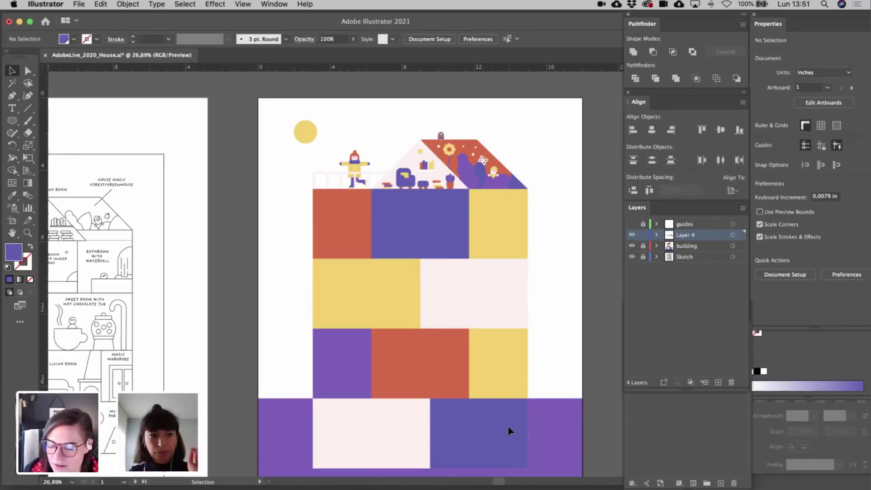
- Draw a white circle about 0.13 in wide near the blue room's upper-left corner
scroll(392, 235, up, 5)
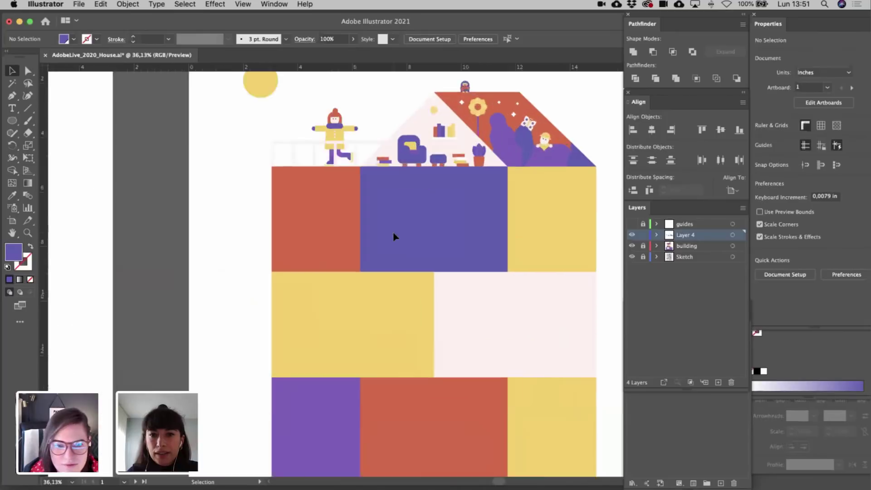
scroll(393, 237, up, 3)
scroll(393, 236, right, 3)
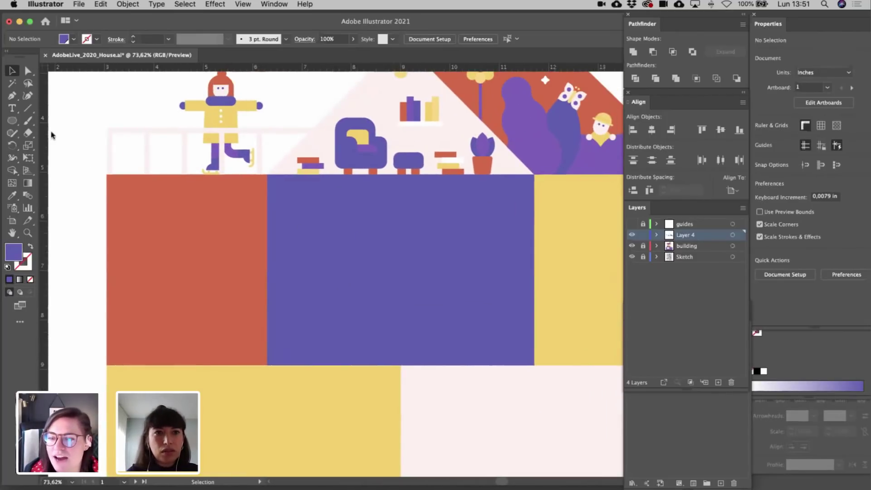
click(12, 121)
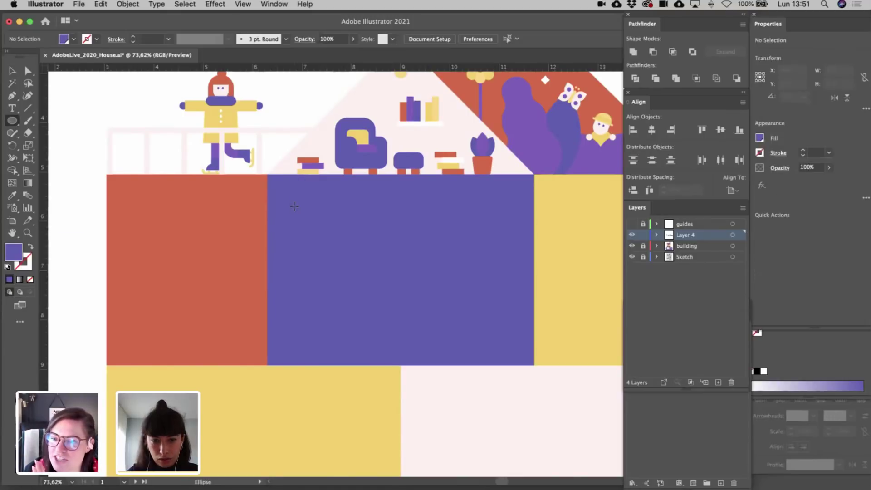
drag(294, 205, 297, 207)
key(v)
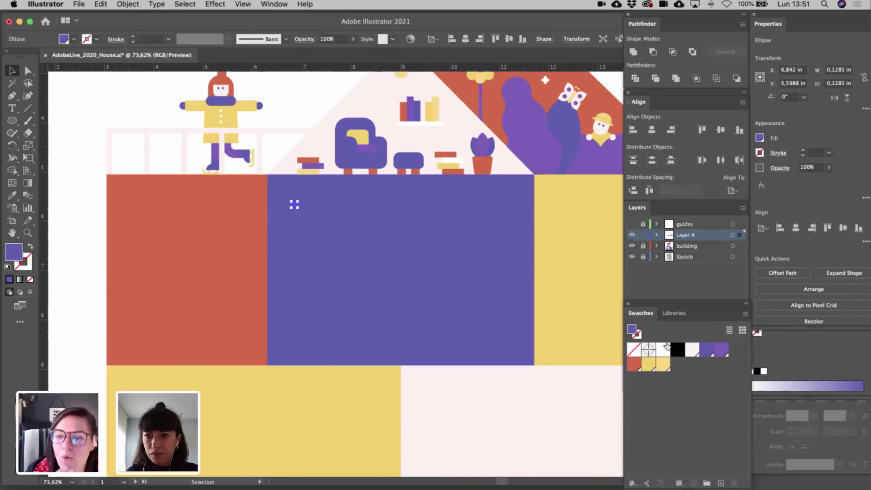
click(663, 349)
click(146, 128)
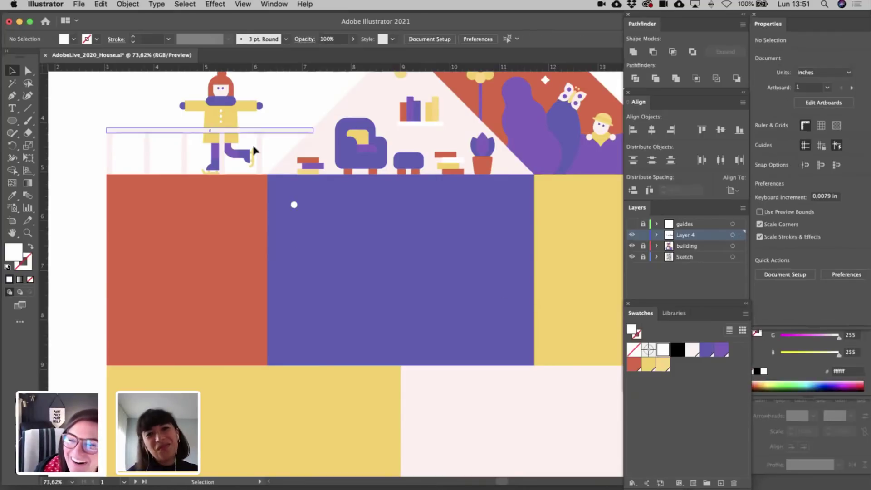
- Copy the small white dot about 1 in to the right and slightly lower, and delete the original dot
drag(293, 204, 339, 218)
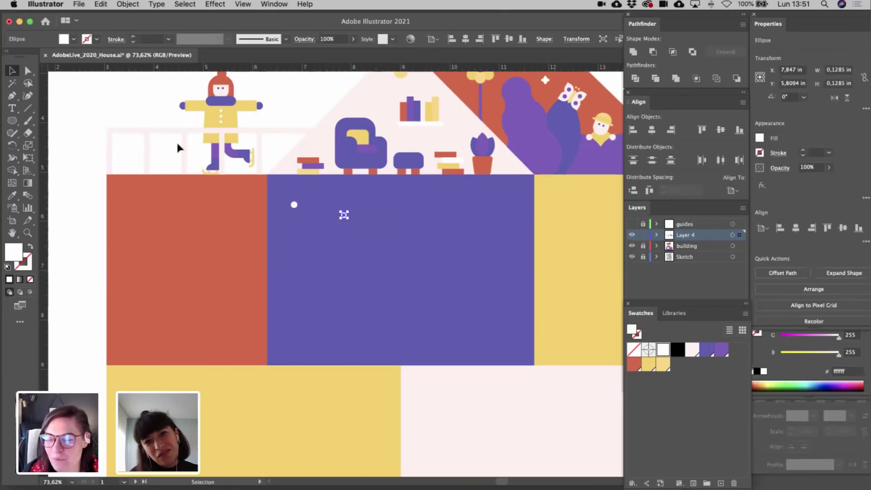
click(137, 116)
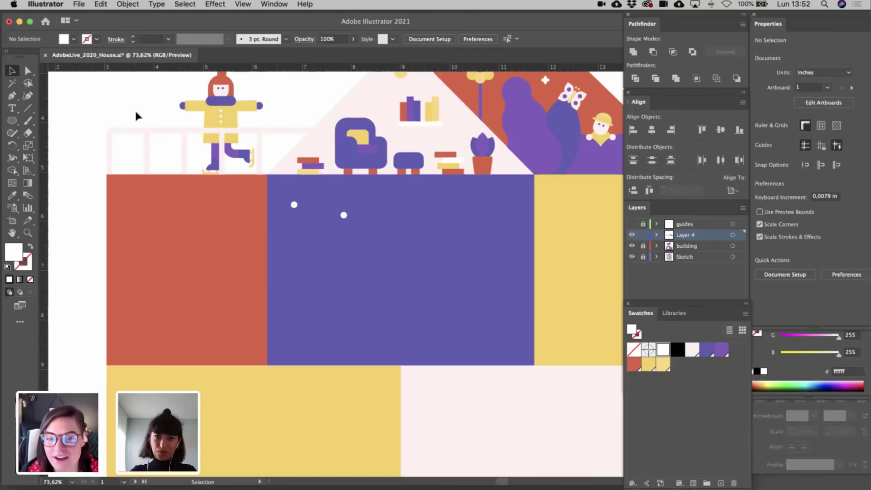
scroll(135, 109, down, 6)
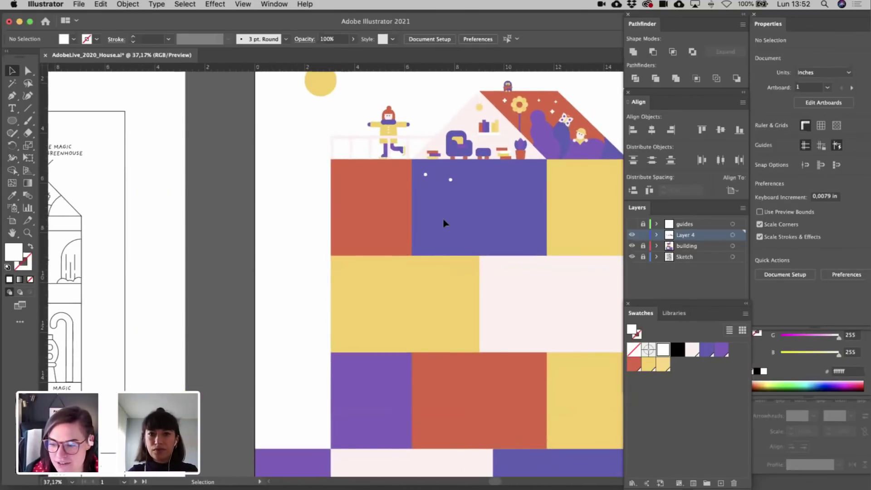
scroll(443, 219, up, 6)
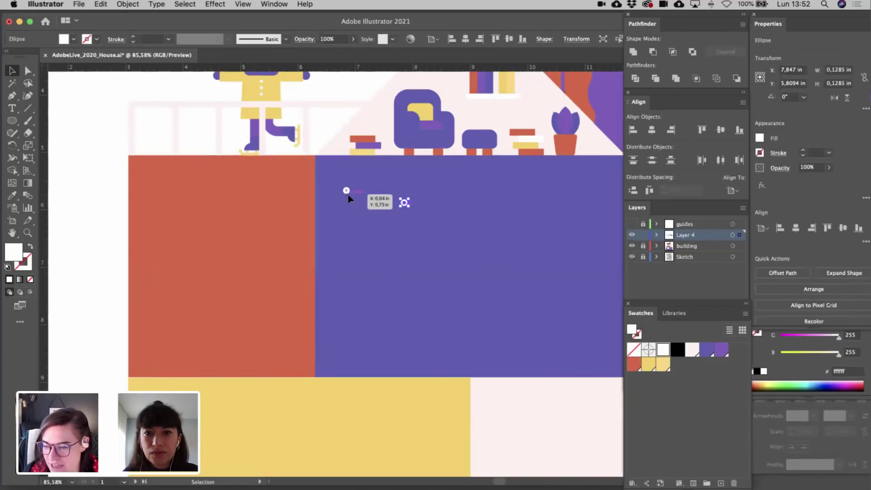
scroll(350, 197, right, 3)
scroll(349, 198, right, 1)
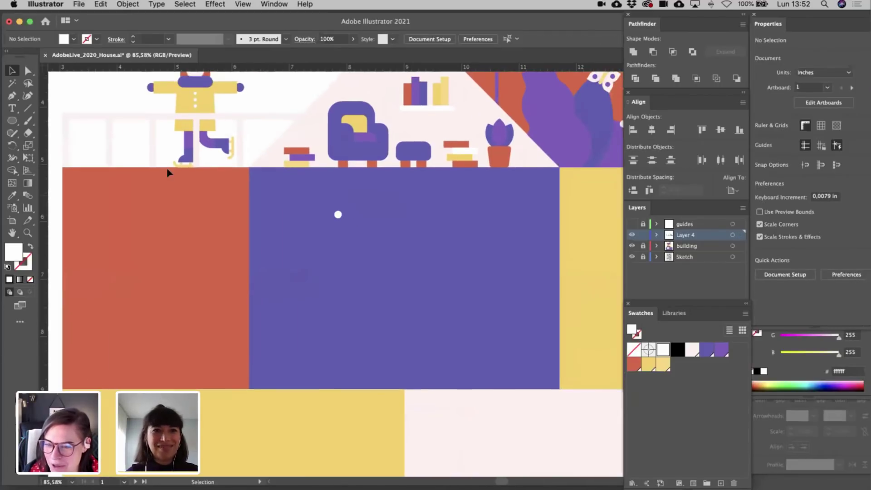
- Draw a white circle about 1.09 in wide in the blue room's left part and move the small dot to its right
drag(12, 121, 41, 149)
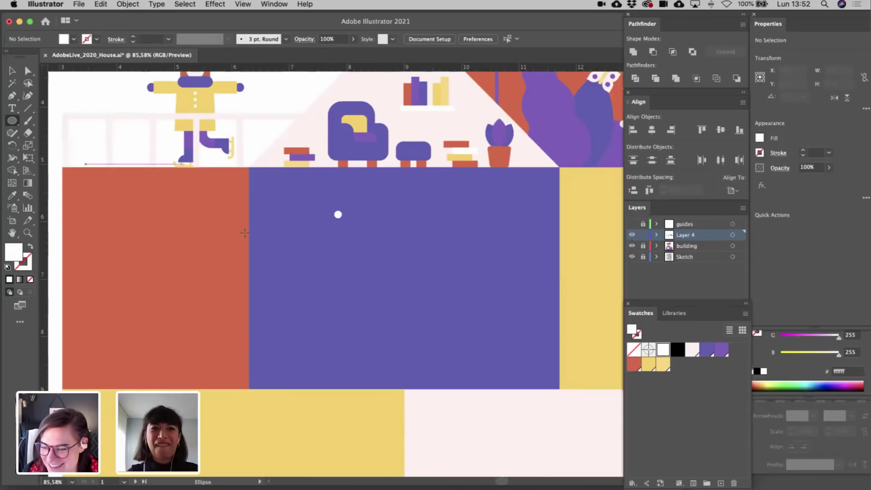
drag(294, 243, 326, 274)
key(v)
drag(338, 215, 393, 239)
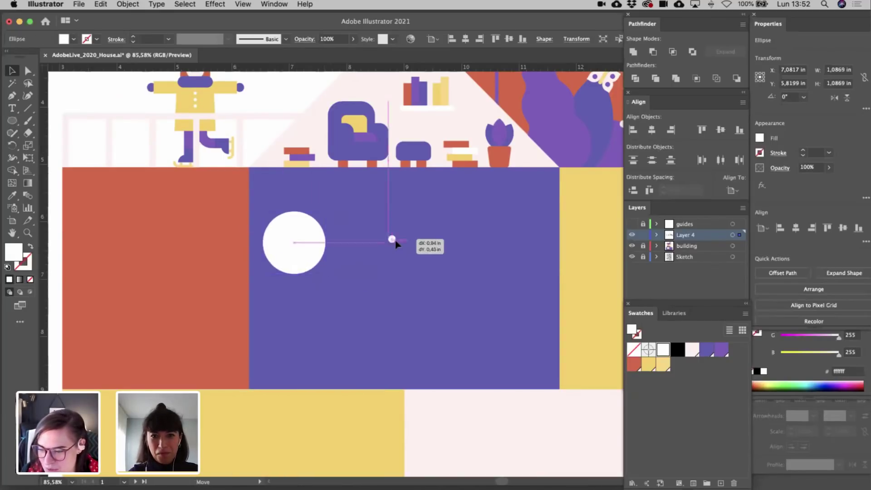
- Copy the large white circle up and to the right, overlapping the original, and scale the copy to about 0.9 in
drag(311, 250, 333, 219)
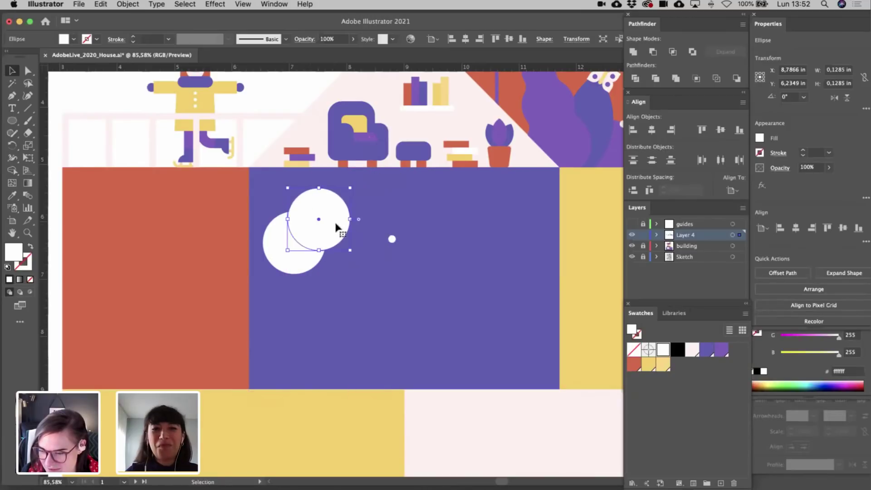
drag(350, 189, 319, 209)
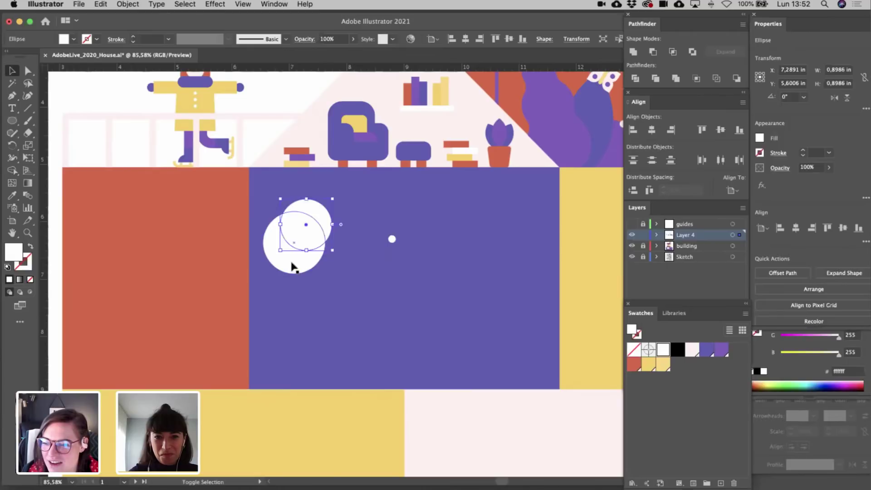
drag(319, 253, 319, 249)
- Subtract the smaller circle from the larger one to form a crescent moon, and shrink it to about 0.71 in wide near the room's upper-left corner
shift+click(312, 269)
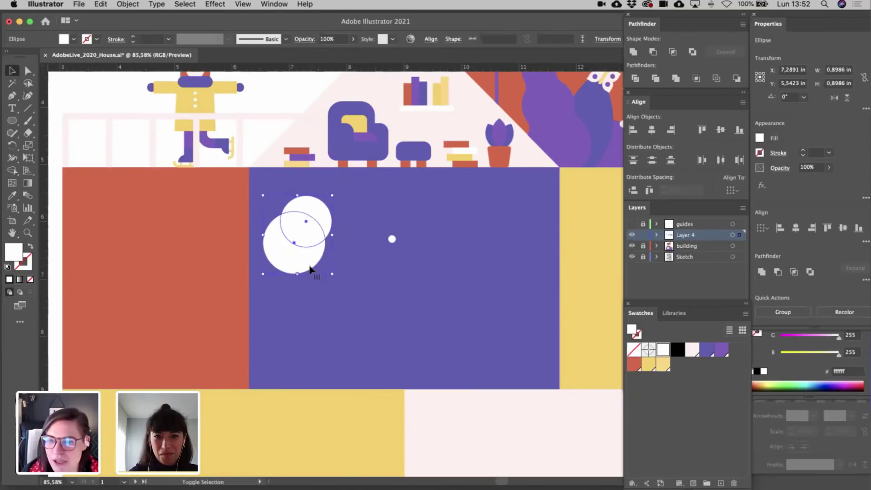
click(777, 272)
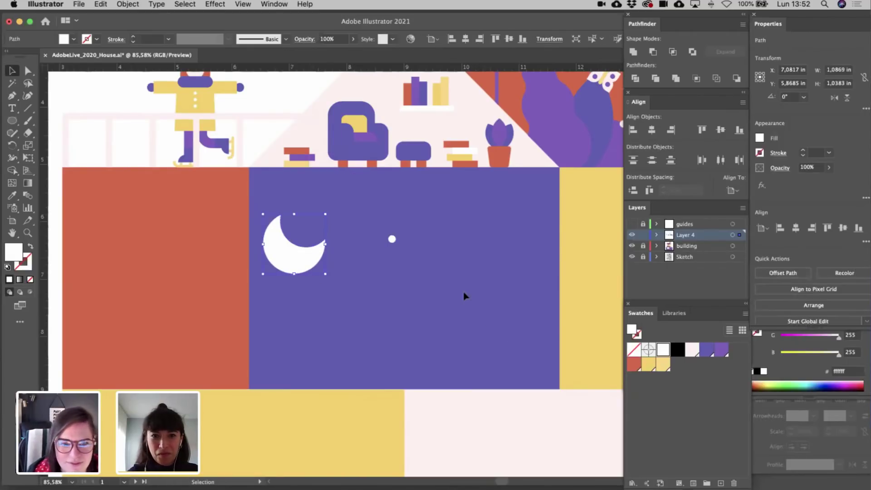
drag(287, 269, 320, 237)
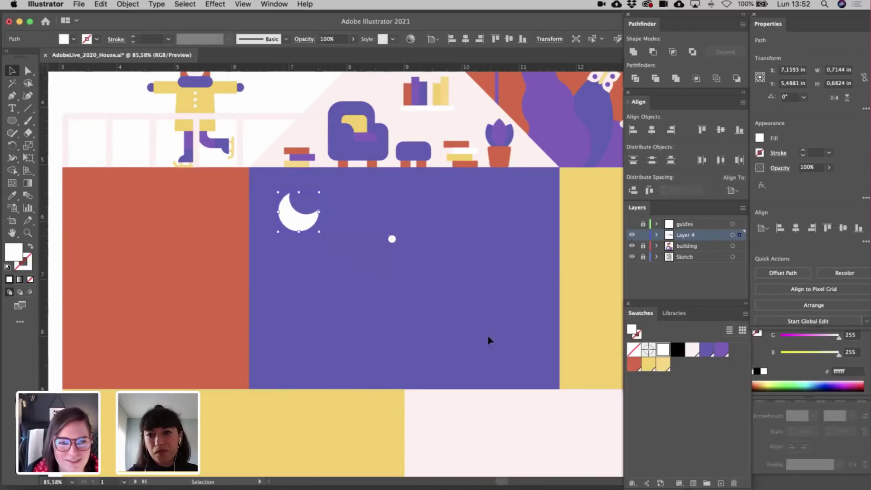
- Fill the crescent moon with light yellow and shrink the white dot to about 0.06 in, placing it to the moon's right
click(663, 365)
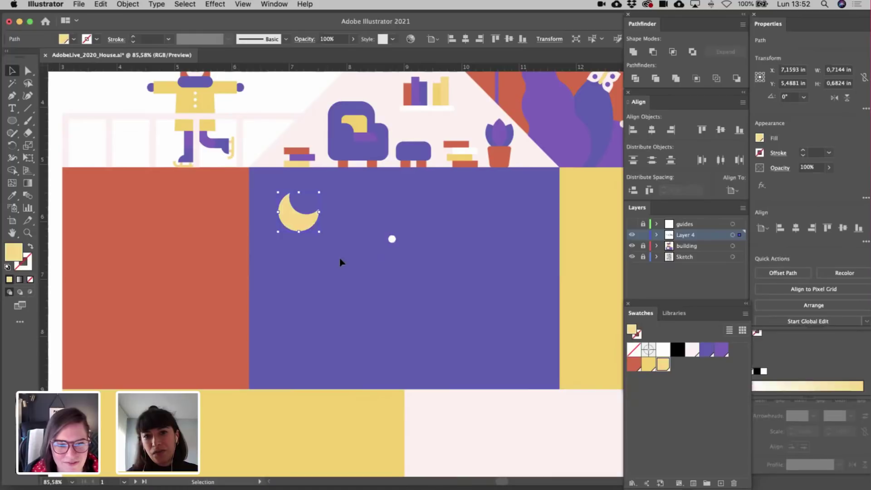
drag(391, 239, 363, 219)
click(395, 231)
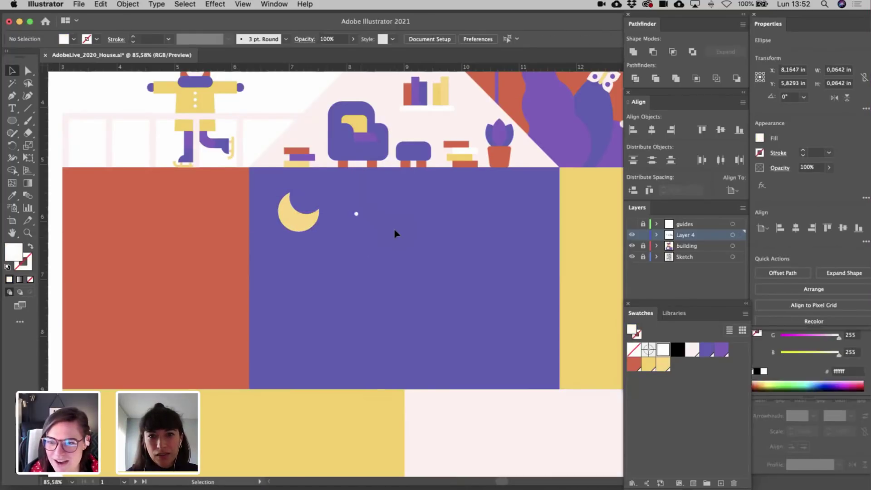
- Scatter three copies of the small white dot as stars below and to the right of the moon
drag(309, 278, 303, 271)
drag(358, 216, 426, 202)
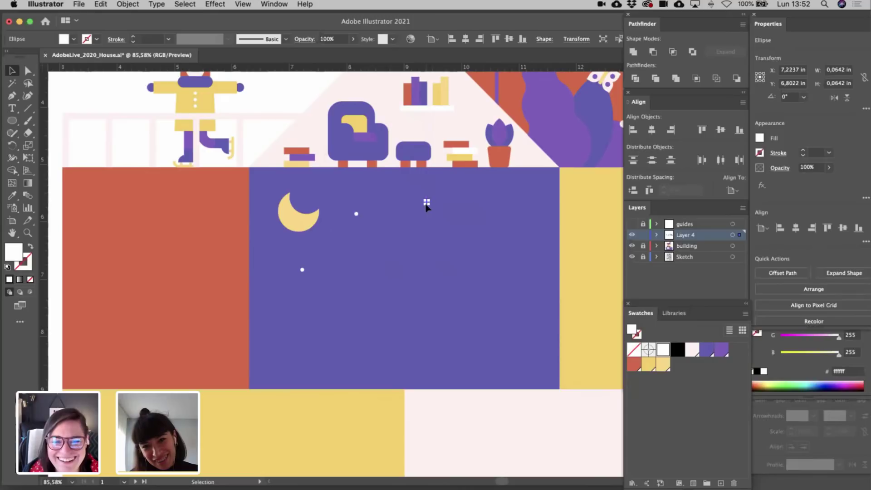
drag(356, 215, 392, 264)
drag(427, 202, 433, 200)
click(146, 100)
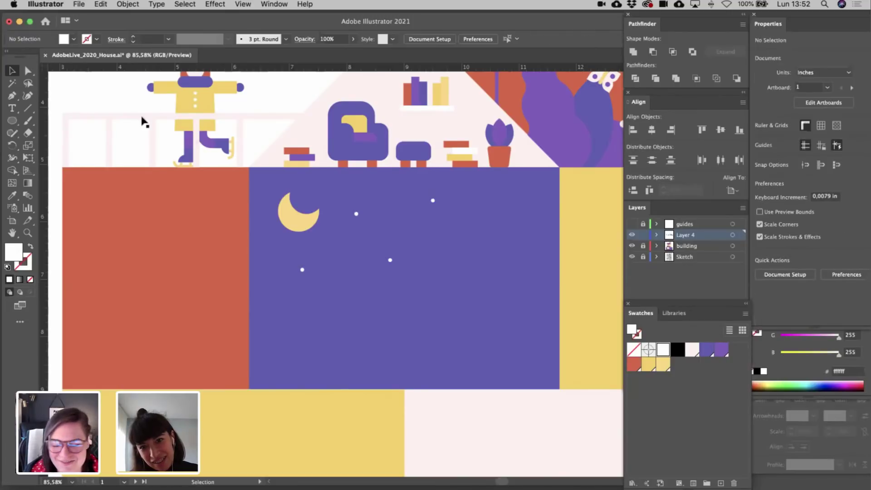
- Check the room ideas in the sketch and search Adobe Stock for "tent", browsing the images for reference
scroll(143, 121, down, 5)
scroll(144, 120, left, 10)
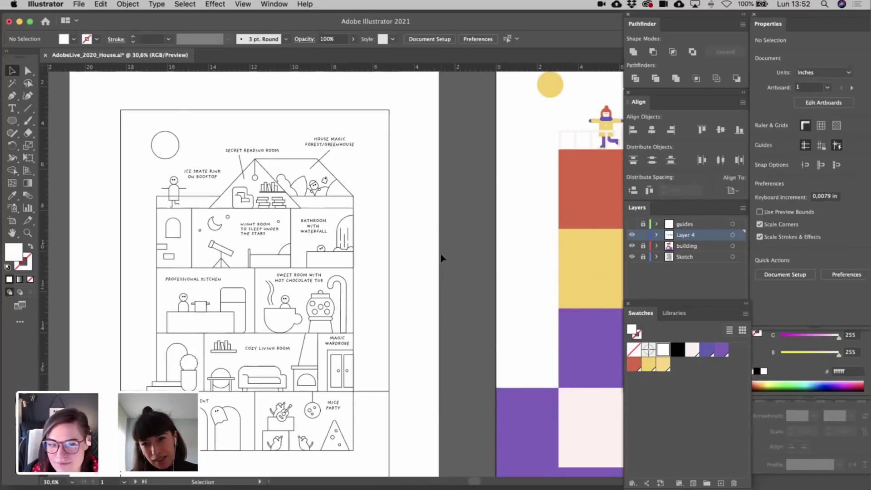
scroll(440, 254, right, 10)
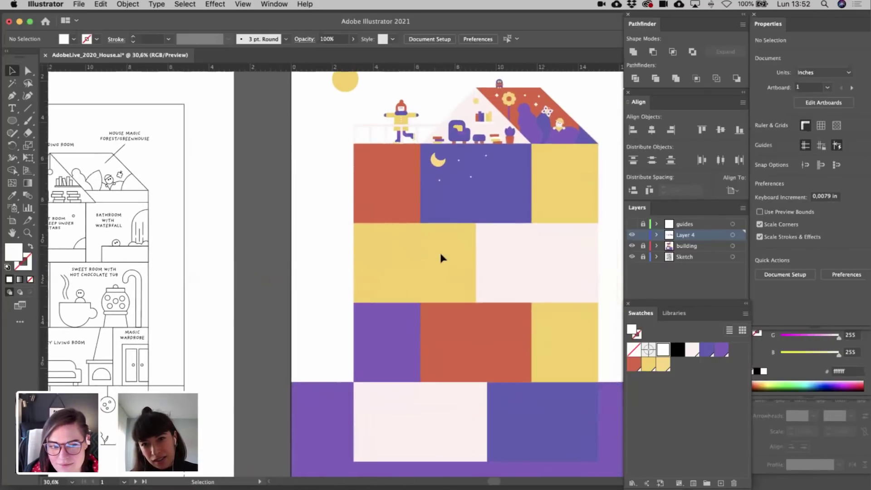
scroll(440, 252, up, 3)
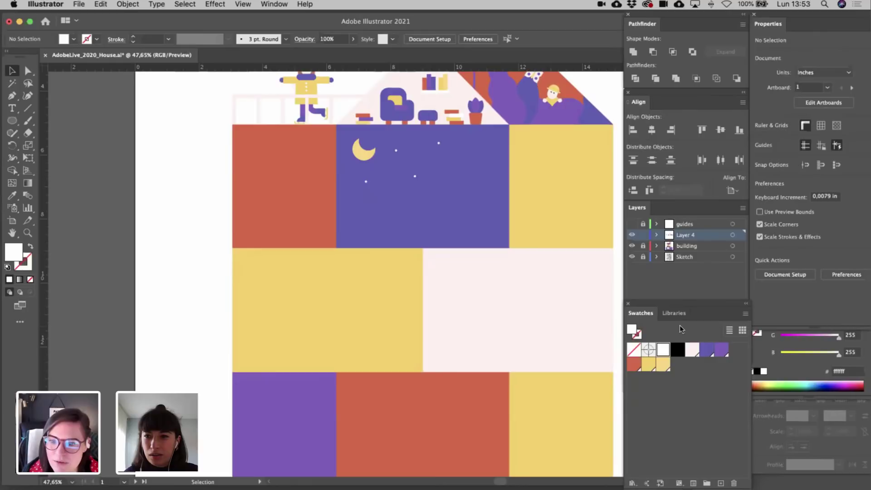
click(672, 314)
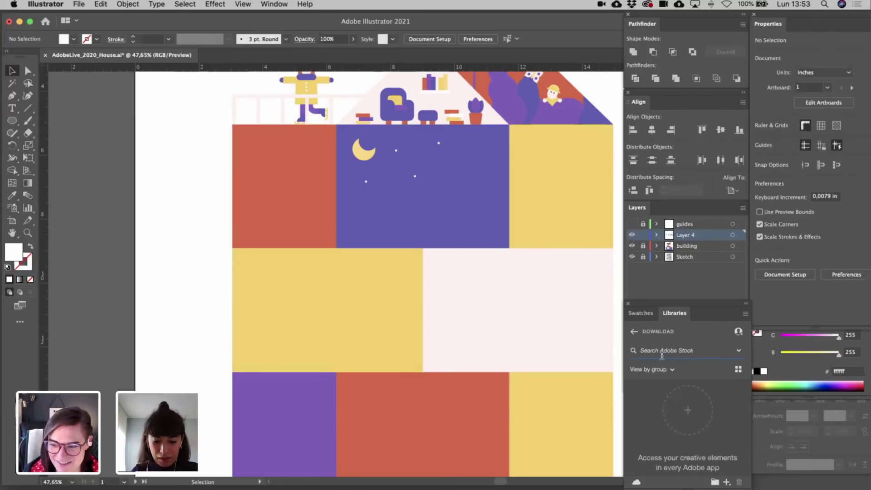
text(tent)
key(Return)
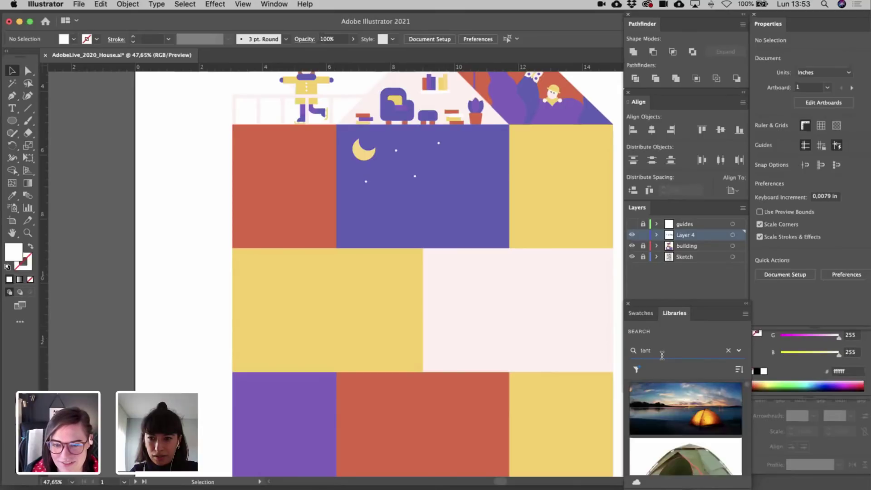
scroll(700, 420, down, 2)
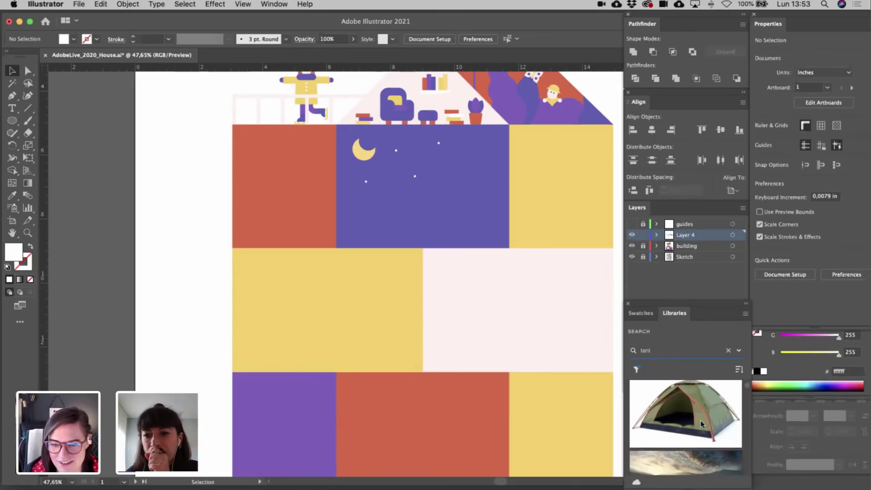
scroll(701, 421, down, 5)
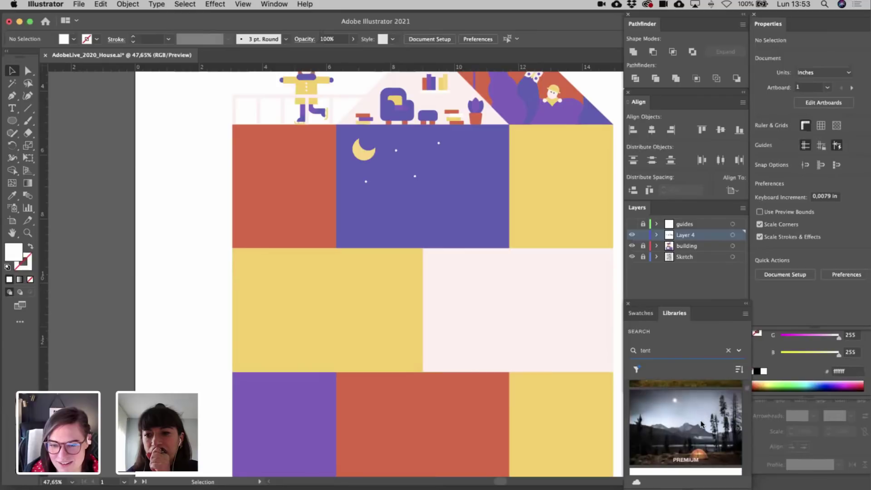
scroll(702, 424, down, 3)
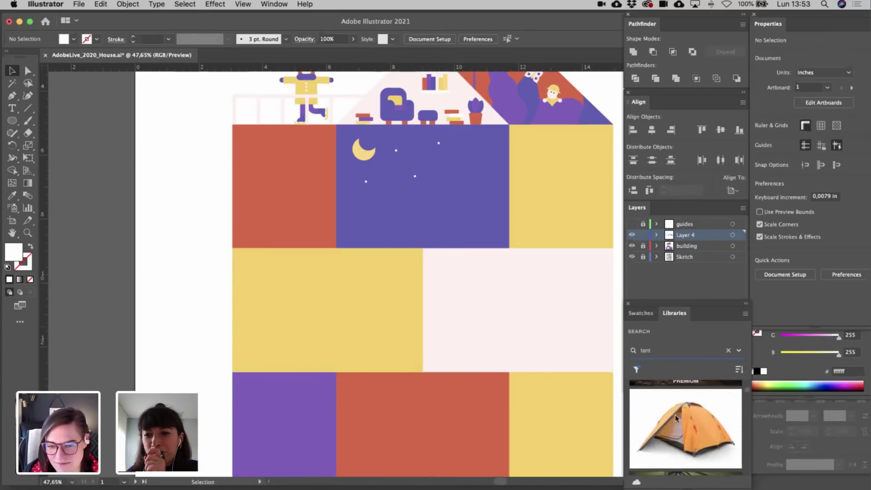
scroll(680, 408, down, 5)
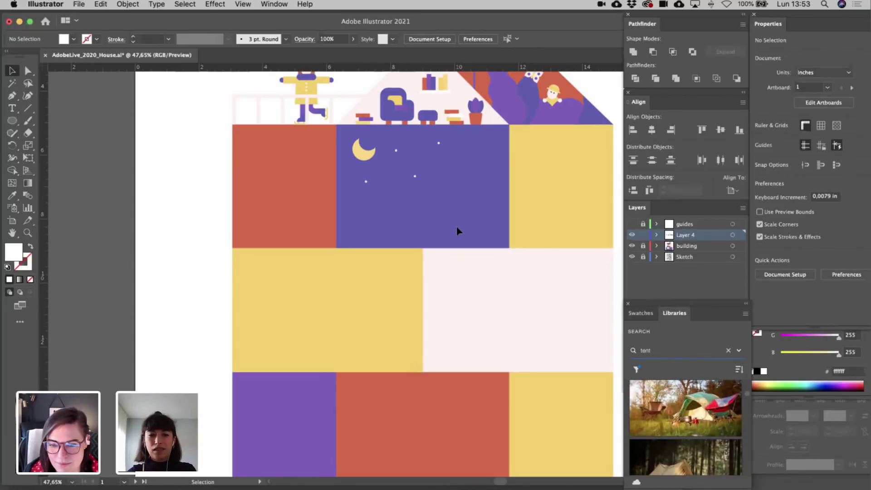
- Create a three-sided polygon with a 0.6944 in radius on the white area to the right of the house
scroll(304, 217, right, 5)
scroll(303, 217, up, 2)
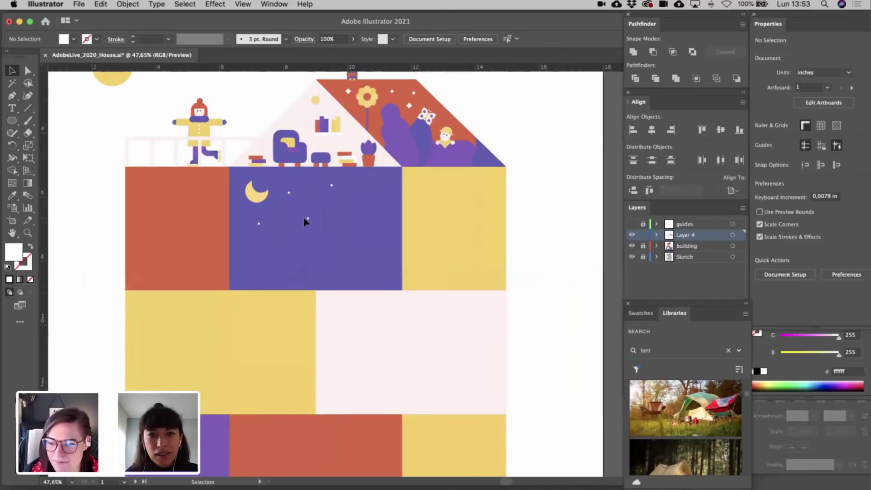
click(11, 121)
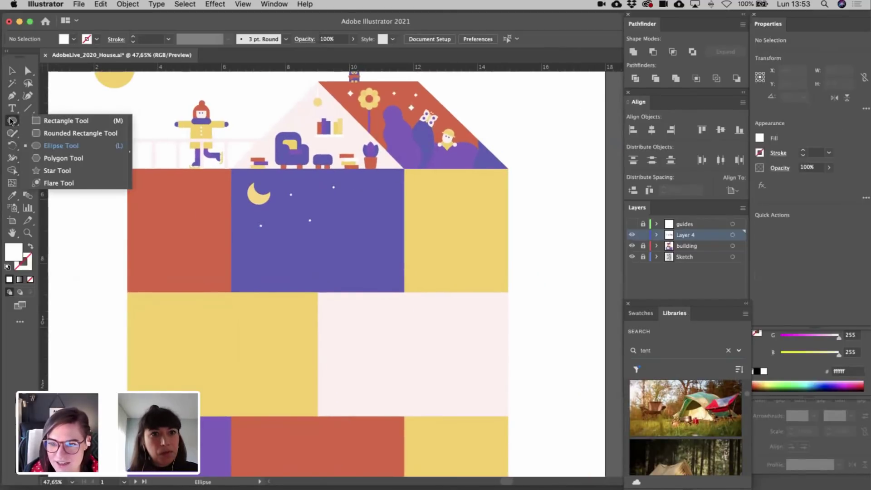
click(63, 158)
click(546, 221)
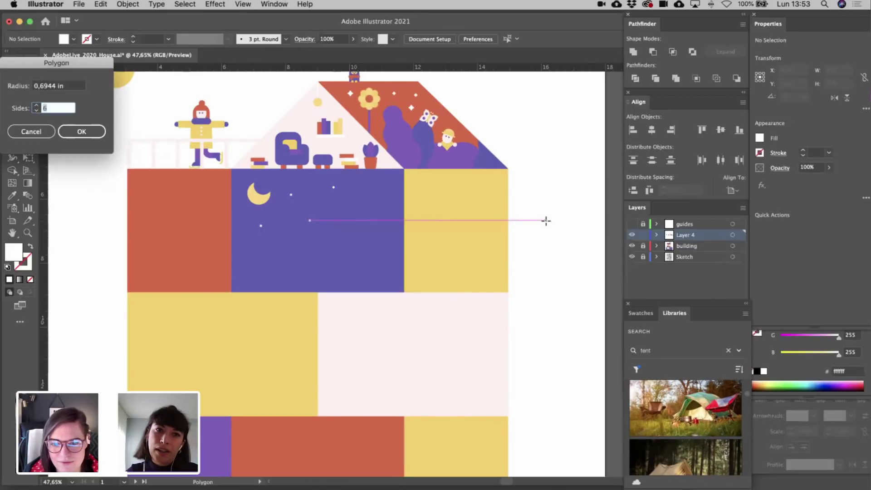
click(36, 111)
click(82, 132)
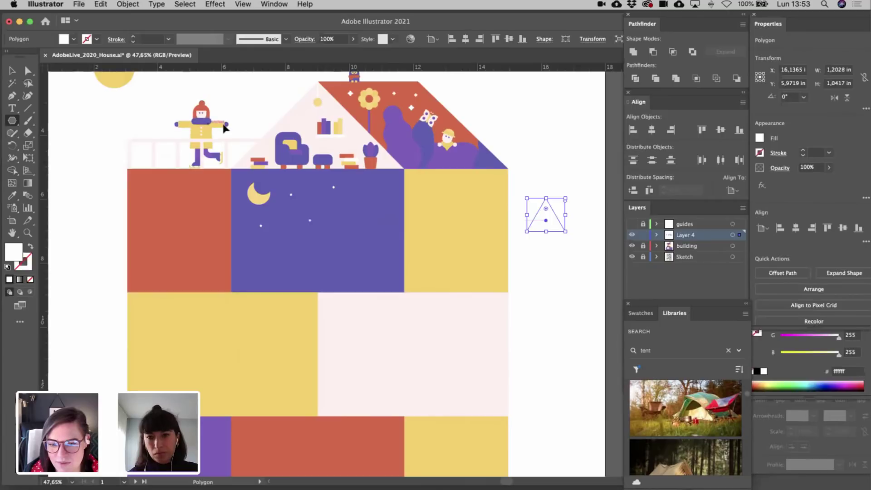
- Place the triangle on the blue room's floor, enlarged to about 2.13 in wide, and fill it with purple
key(v)
drag(546, 198, 350, 255)
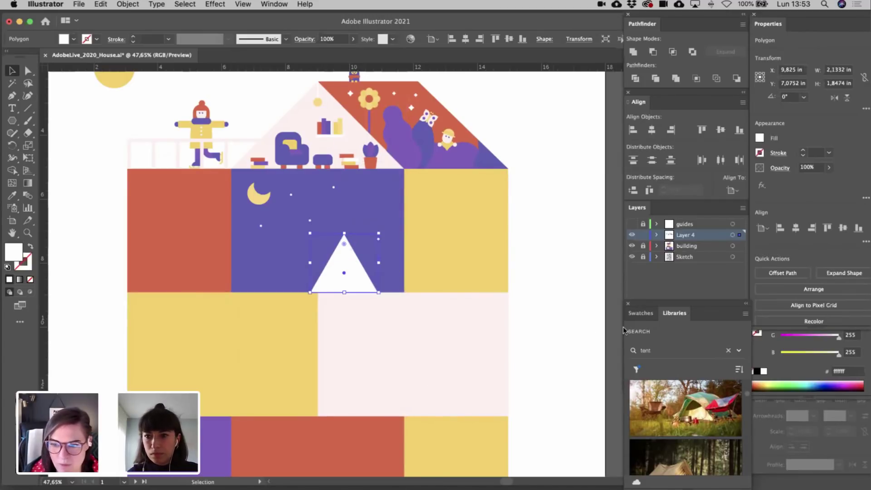
click(640, 313)
click(721, 350)
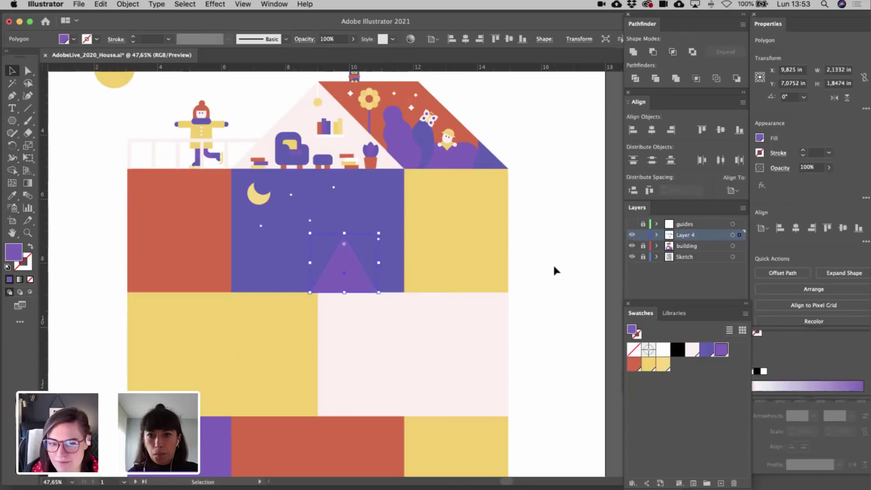
click(554, 271)
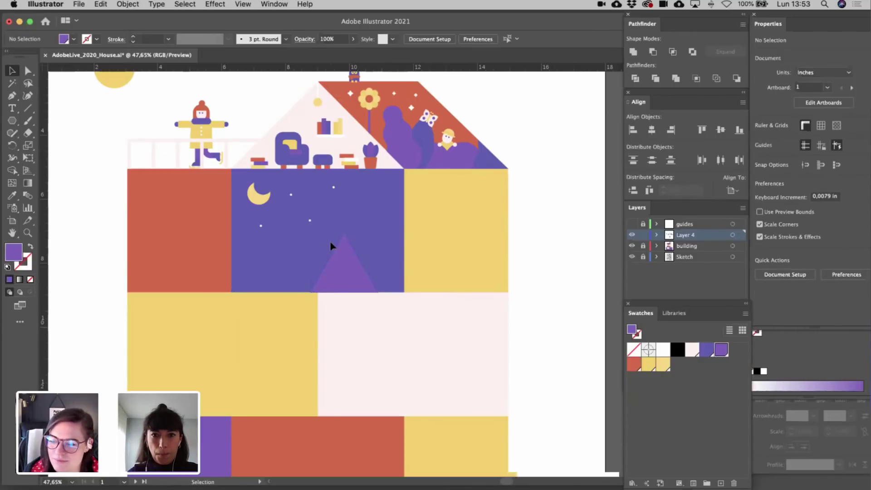
- Shift the triangle slightly left and add a purple rectangle about 2.02 × 1.85 in from its apex to the blue room's lower-right corner
scroll(330, 241, up, 3)
drag(363, 268, 350, 258)
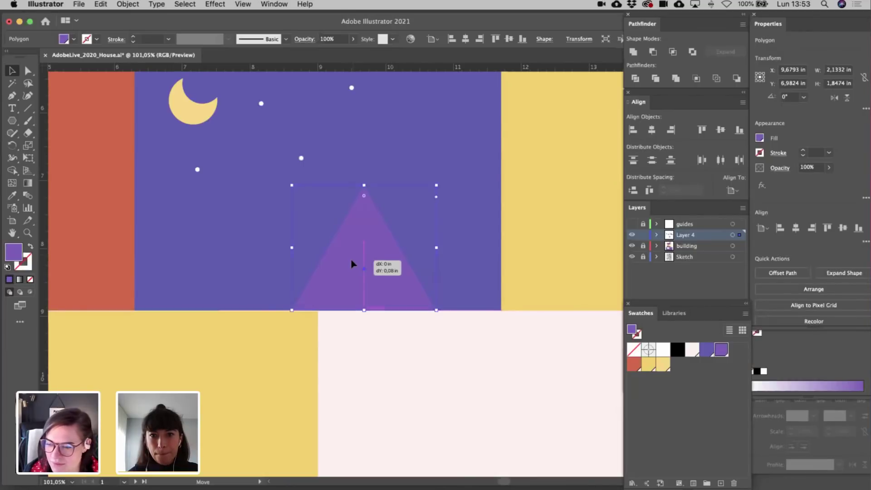
click(12, 121)
click(34, 121)
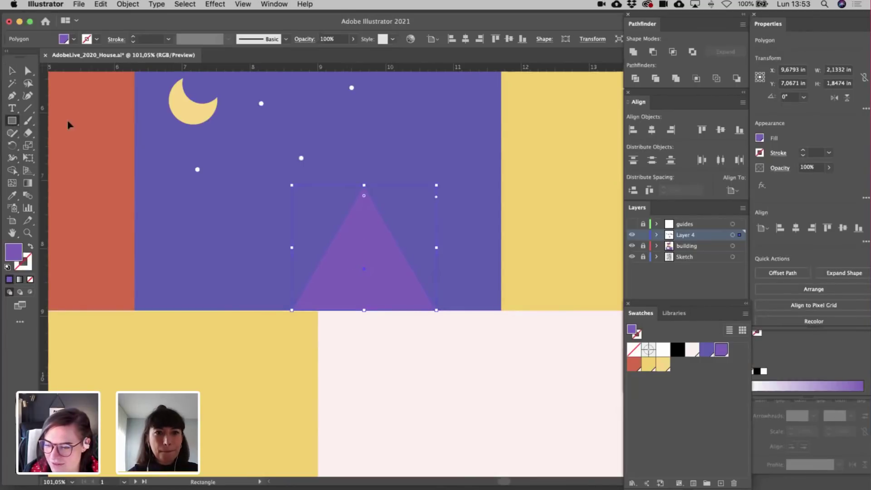
drag(500, 185, 365, 311)
key(v)
click(326, 287)
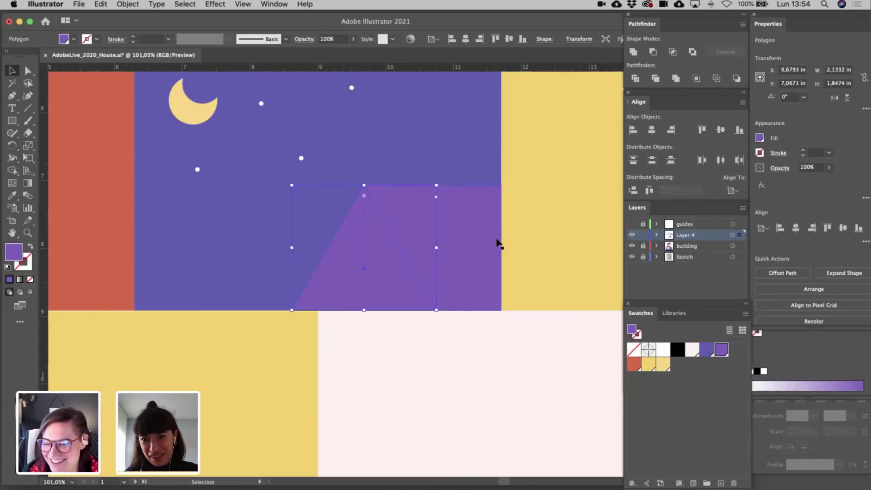
scroll(497, 243, down, 5)
click(521, 243)
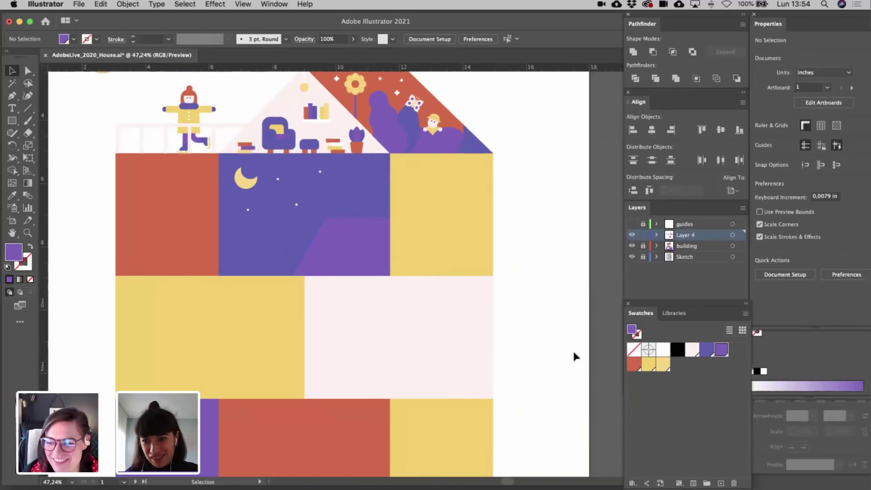
- Lighten the global purple swatch by setting its green value to 100, with the preview enabled
double_click(707, 350)
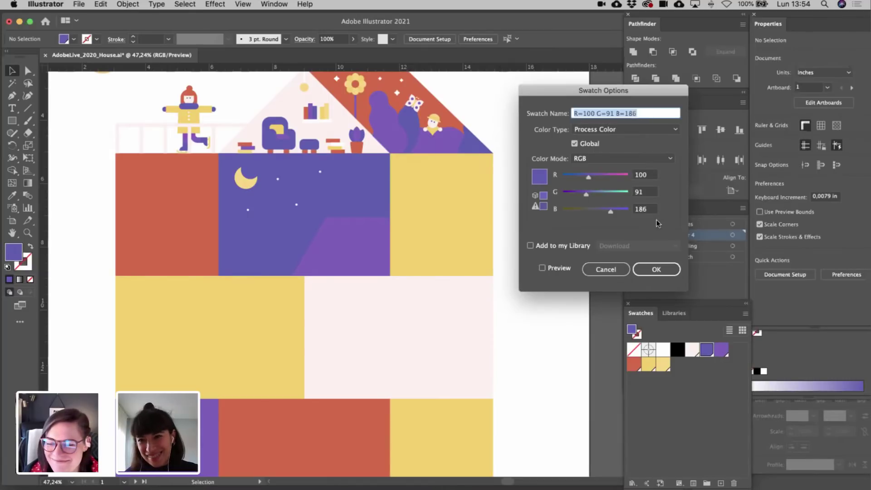
click(620, 271)
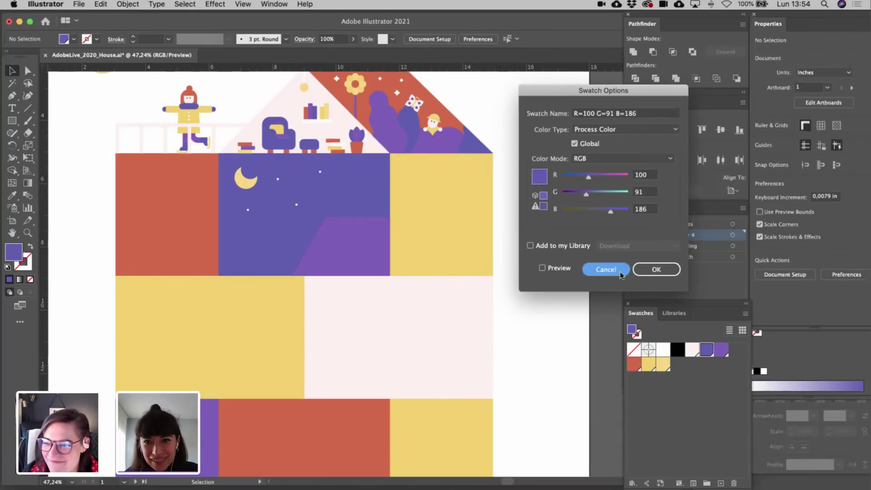
double_click(721, 350)
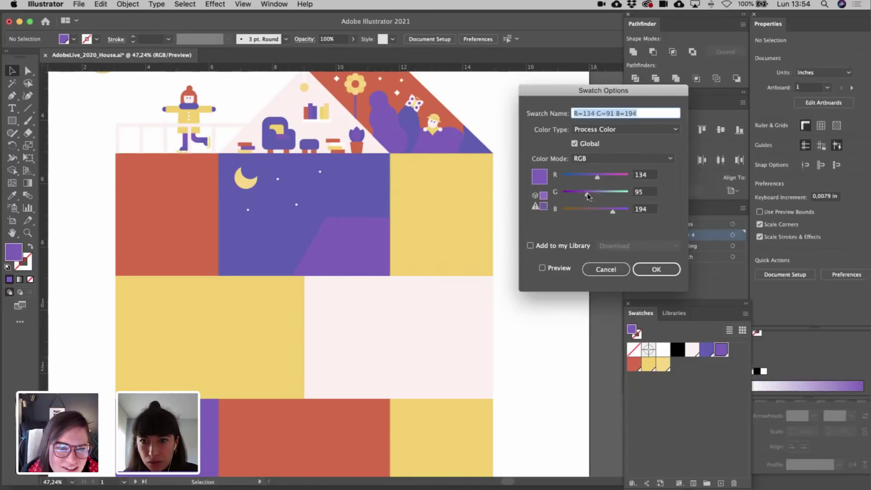
drag(587, 194, 588, 194)
click(561, 268)
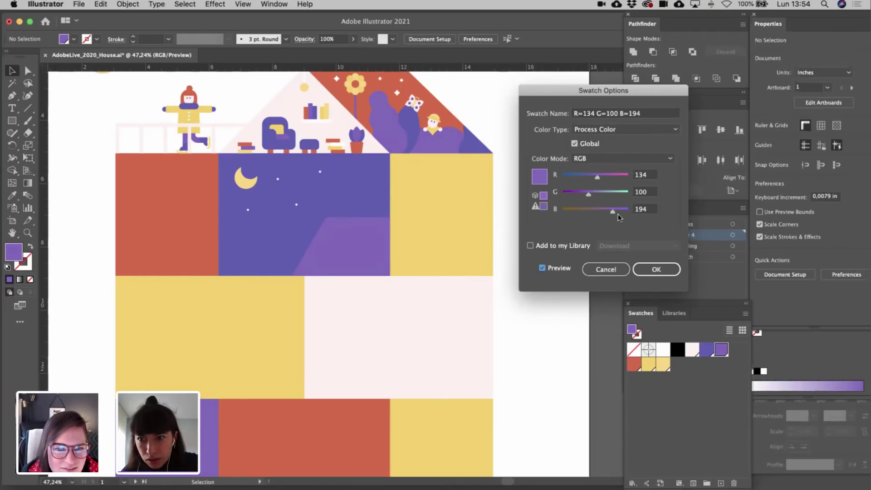
click(662, 268)
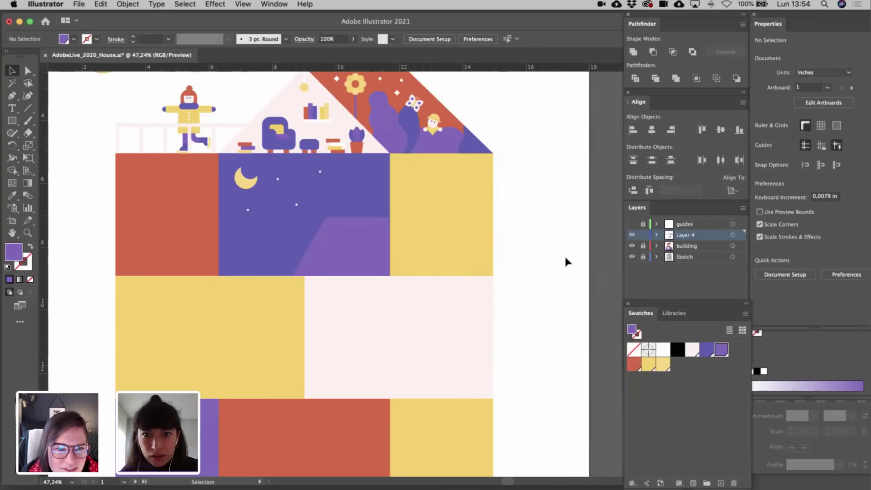
- Recolor the rectangle behind the purple triangle with the red swatch
scroll(564, 255, down, 4)
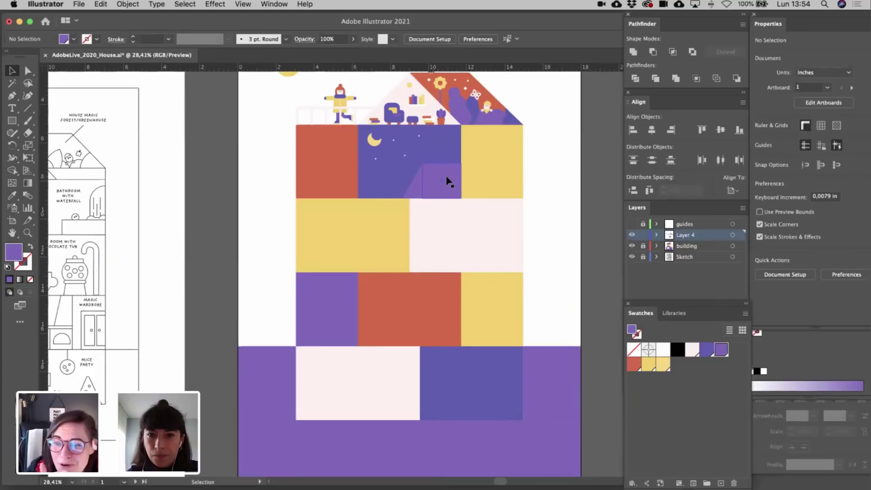
click(415, 195)
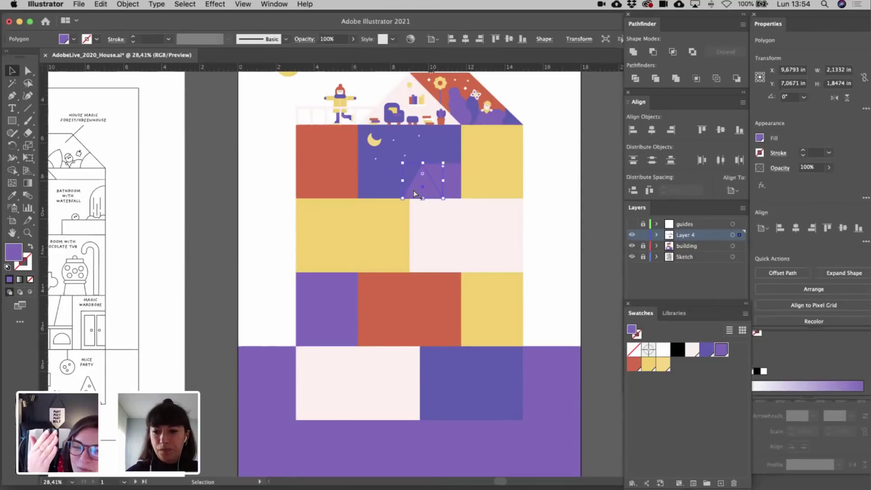
click(458, 187)
click(634, 364)
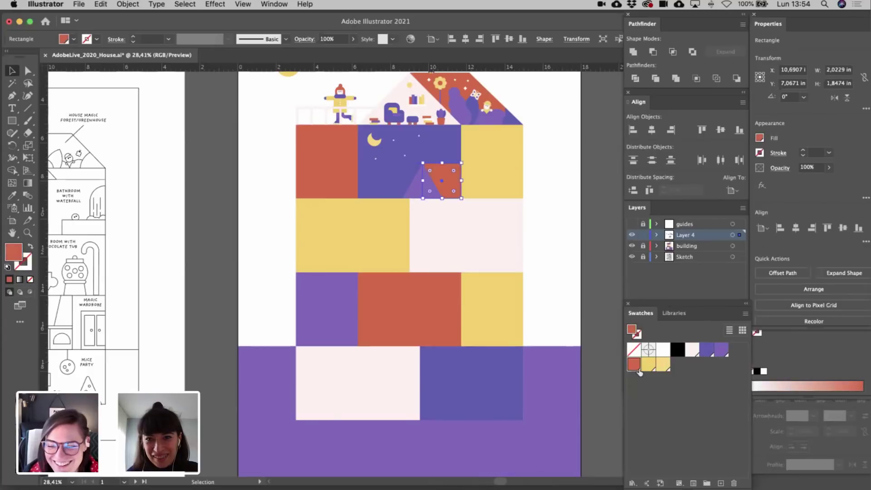
click(537, 253)
- Copy the star left of the tent's peak about 2 in to the right, above the red rectangle
scroll(536, 253, up, 4)
scroll(536, 253, up, 4)
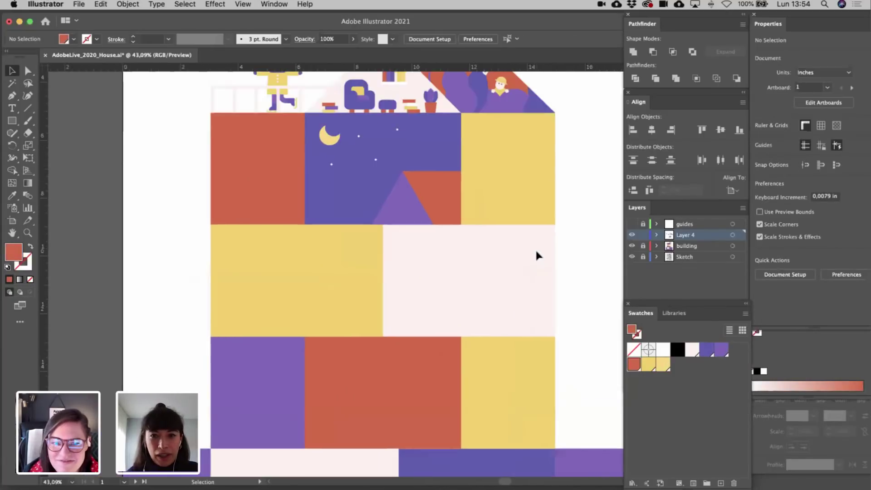
scroll(374, 225, up, 4)
scroll(374, 224, up, 2)
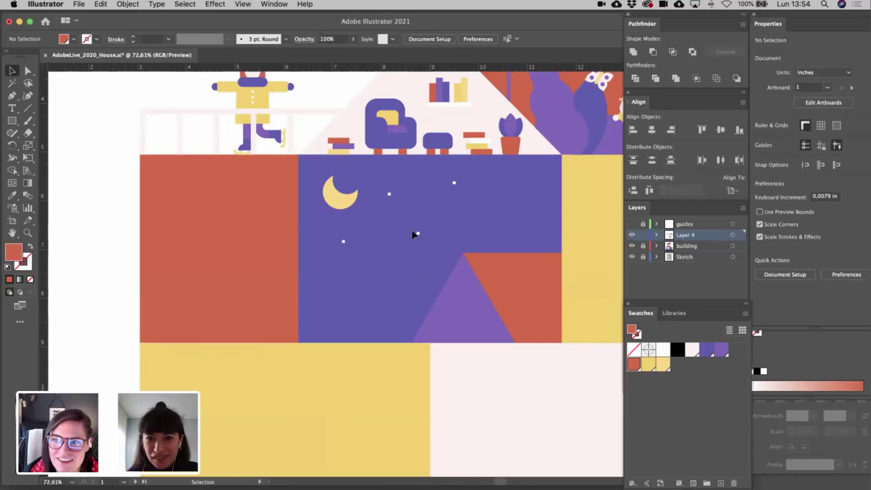
drag(416, 234, 517, 208)
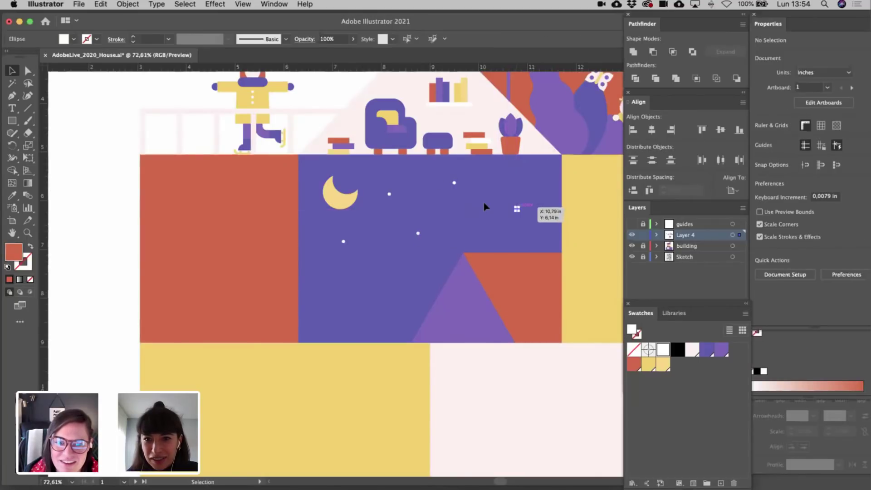
- Shift the star above the tent's peak and the star beside the moon slightly to the right
drag(455, 184, 468, 185)
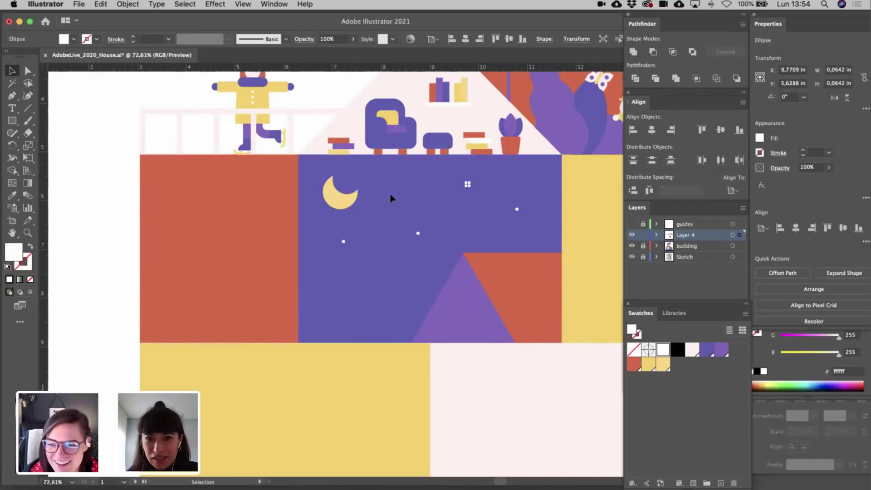
drag(391, 197, 400, 195)
click(97, 209)
- Draw a horizontal rectangle about 0.86 × 0.21 in left of the tent and fill it with the darker yellow swatch
scroll(97, 209, down, 5)
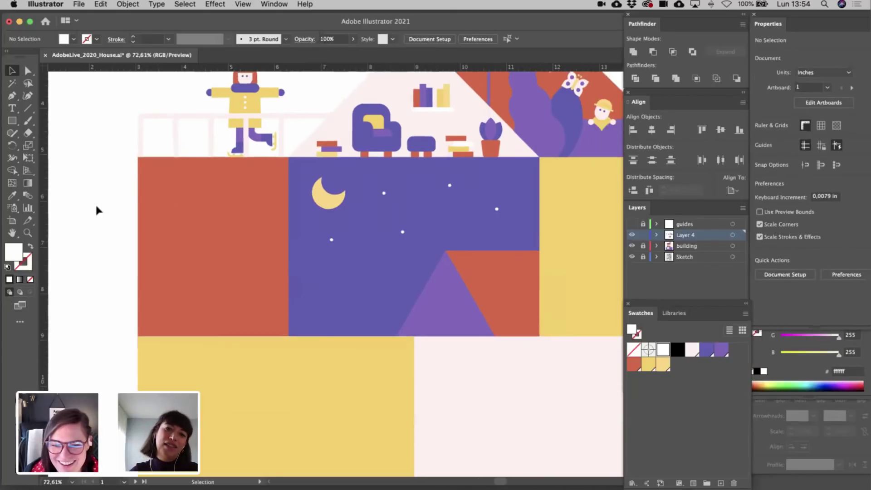
scroll(97, 209, up, 4)
scroll(97, 210, up, 4)
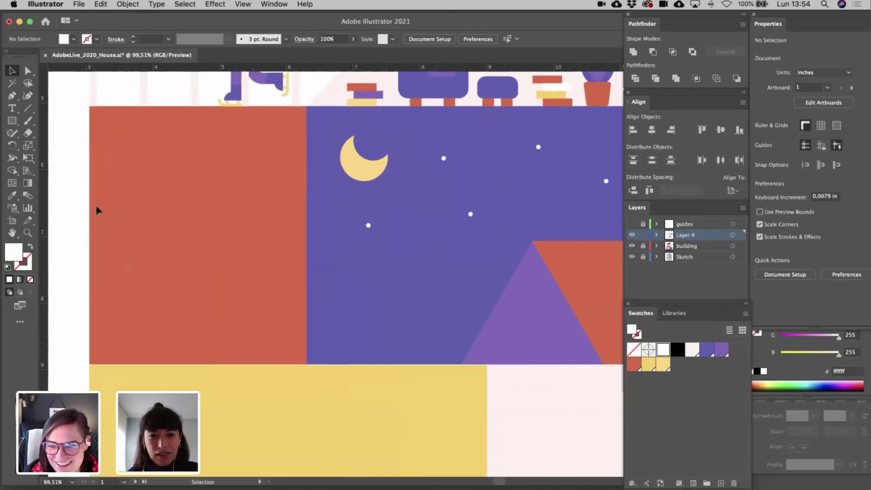
click(12, 120)
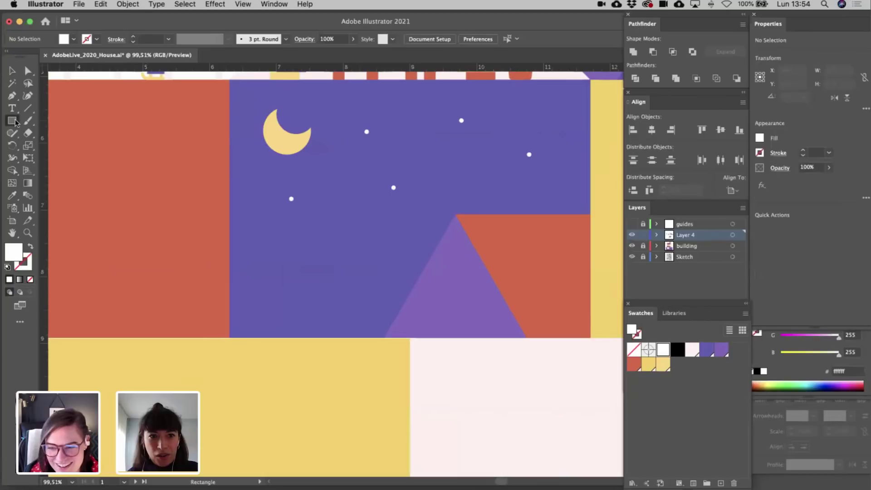
drag(304, 237, 361, 252)
key(v)
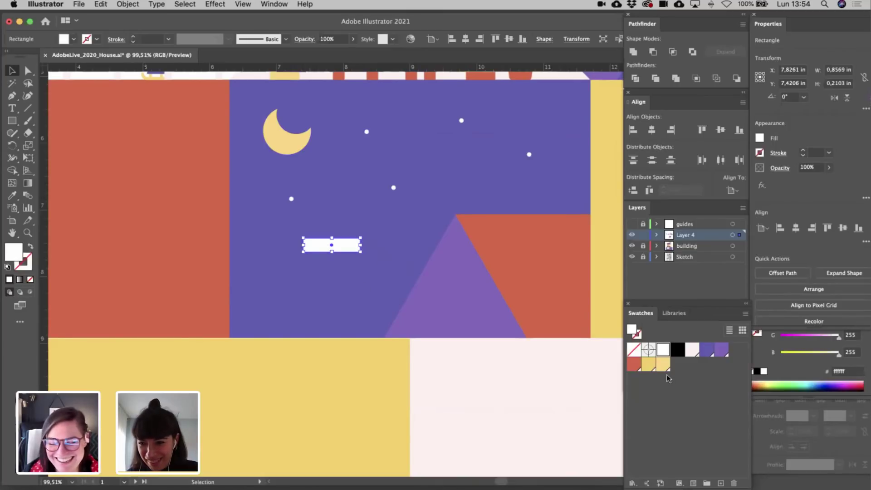
click(649, 365)
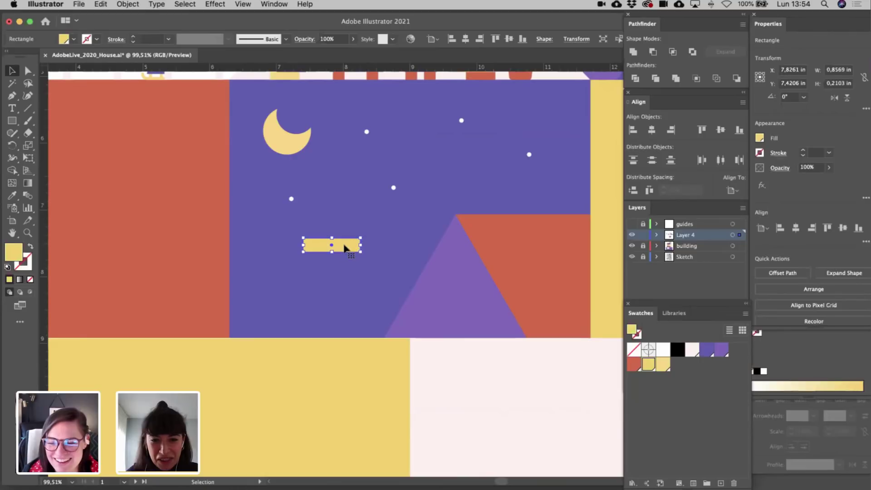
- Heighten the yellow rectangle to about 0.25 in and cap its left end with a white rectangle about 0.17 × 0.33 in
drag(332, 252, 302, 220)
scroll(315, 245, up, 5)
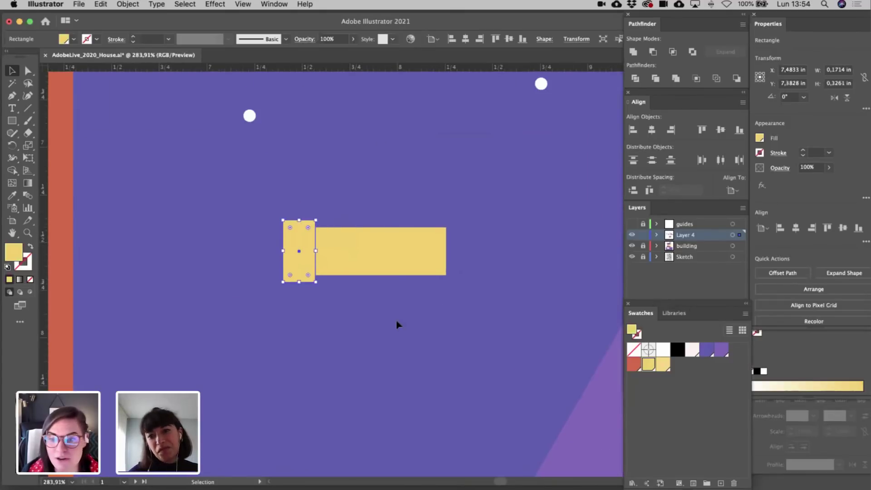
click(662, 349)
scroll(398, 243, down, 1)
scroll(398, 244, down, 4)
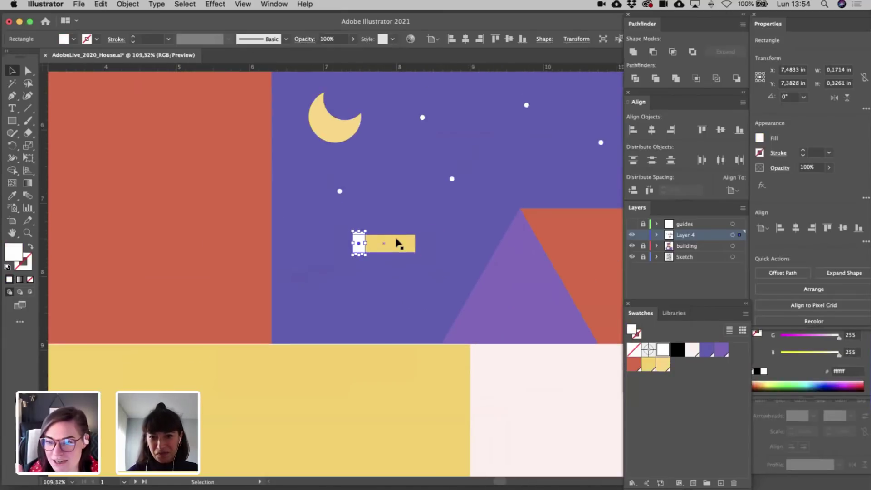
- Shift the yellow telescope tube slightly right beneath its white end cap
click(398, 244)
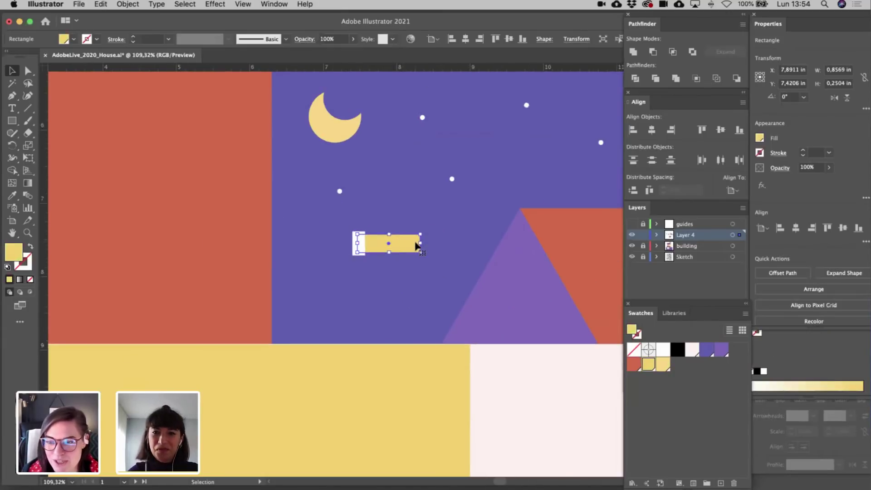
scroll(417, 245, down, 4)
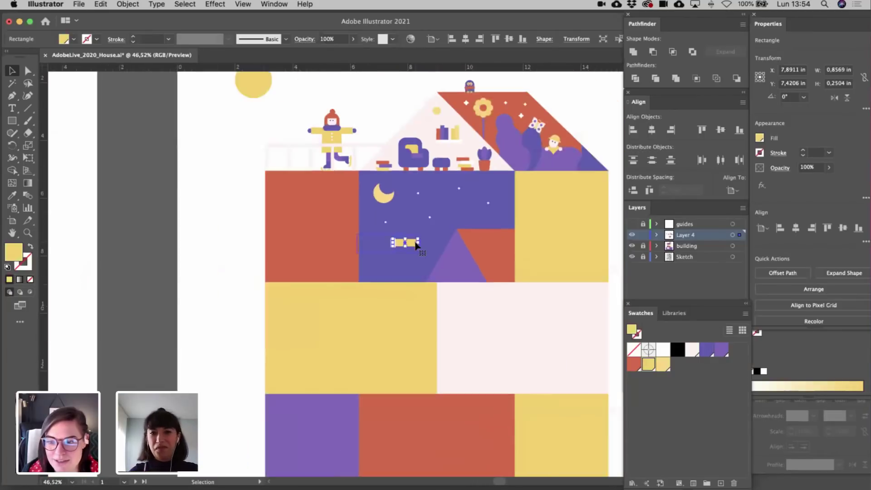
click(238, 210)
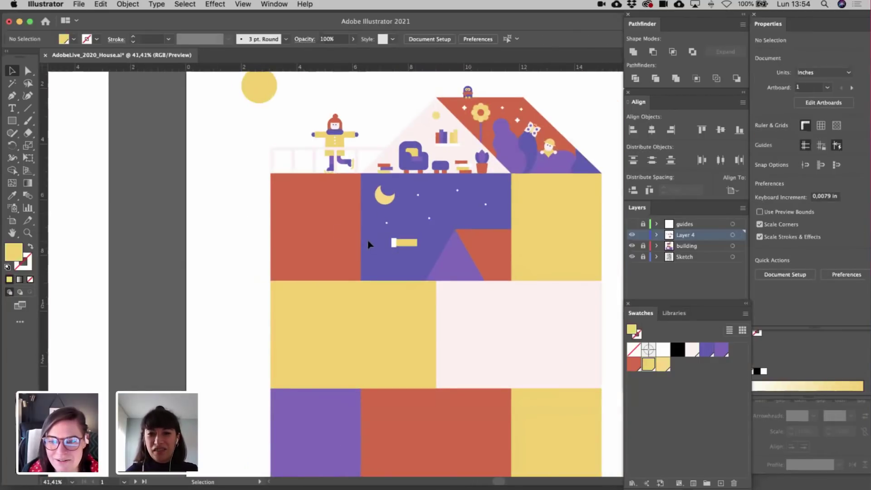
- Enlarge the tube and its white cap together slightly and tilt them to about 334.4°, with the white end raised
scroll(365, 247, up, 4)
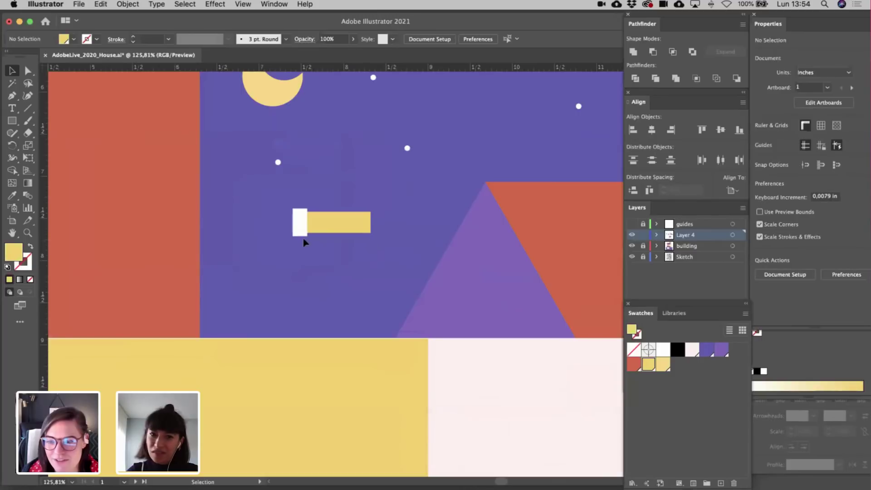
click(302, 220)
shift+click(343, 229)
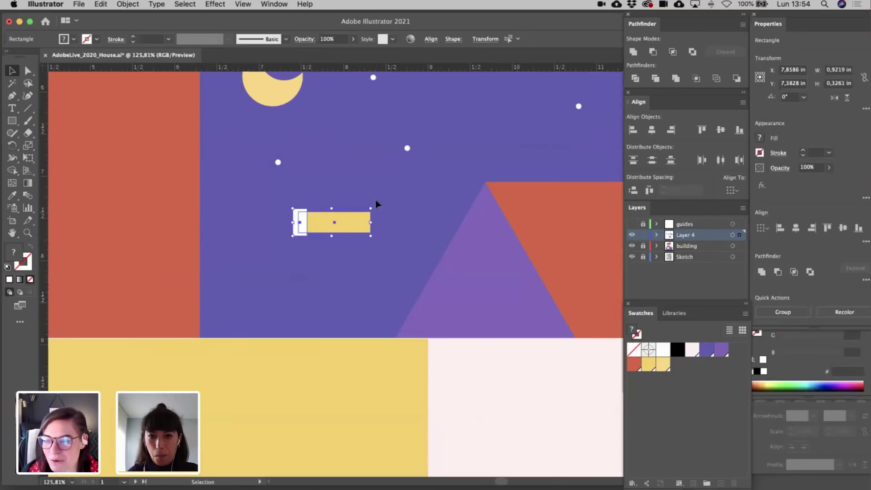
drag(375, 205, 372, 271)
click(391, 233)
click(294, 232)
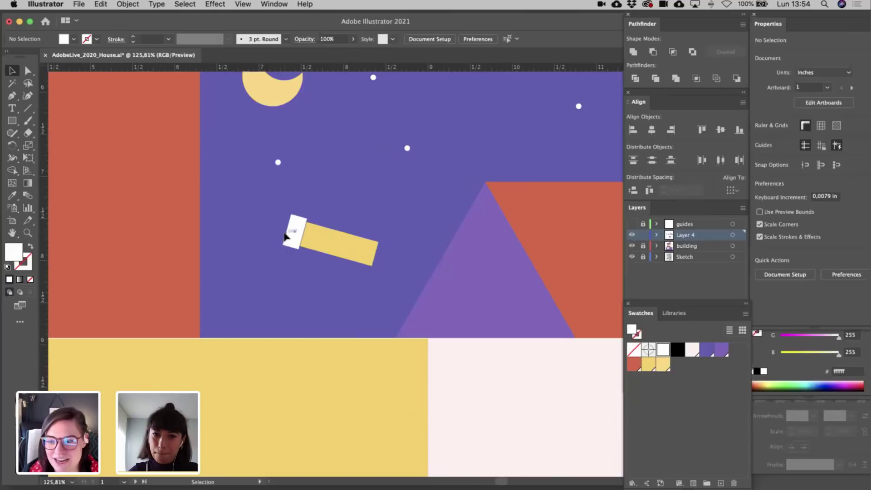
shift+click(340, 243)
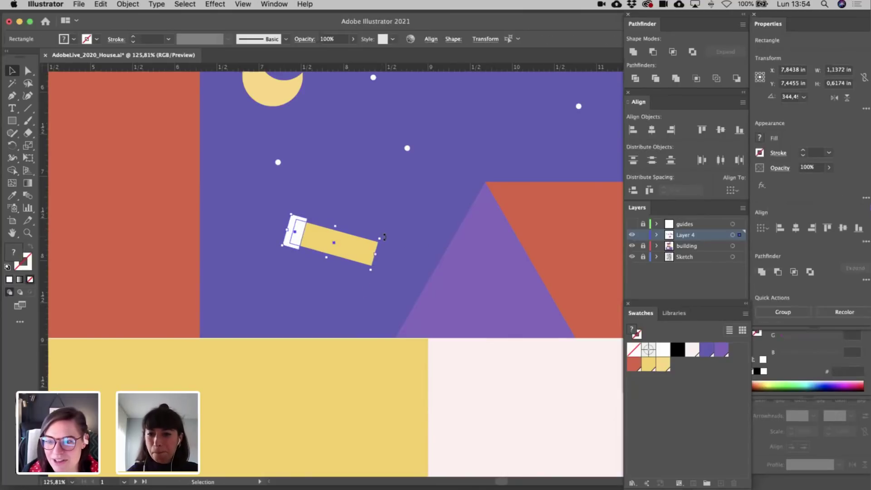
drag(384, 237, 384, 245)
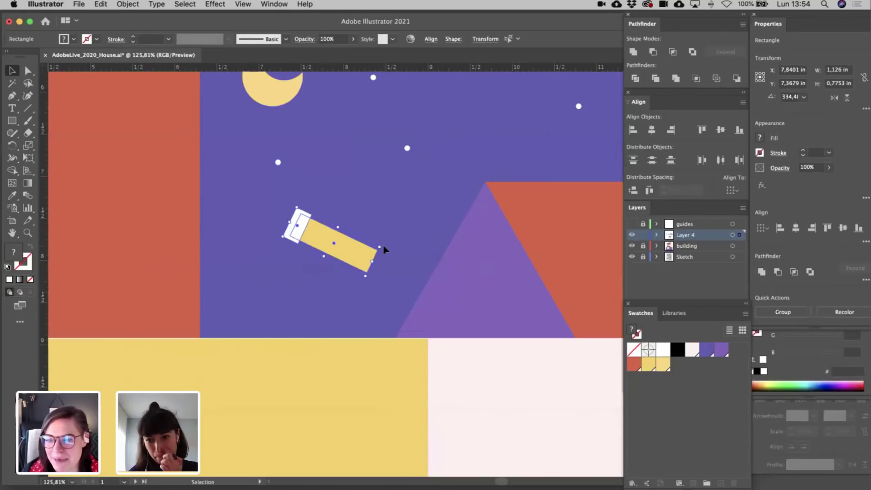
click(383, 249)
- Draw a vertical line about 1.03 in long from the middle of the telescope tube down toward the room's floor
scroll(383, 248, down, 5)
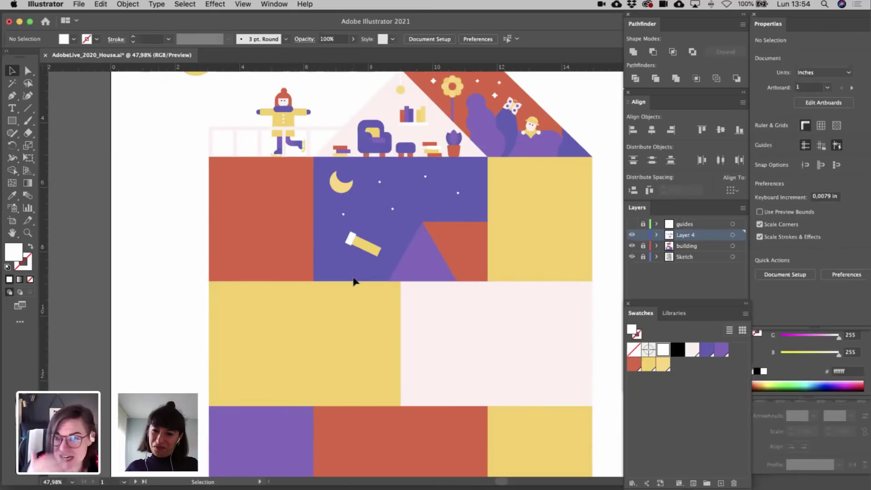
scroll(354, 281, up, 6)
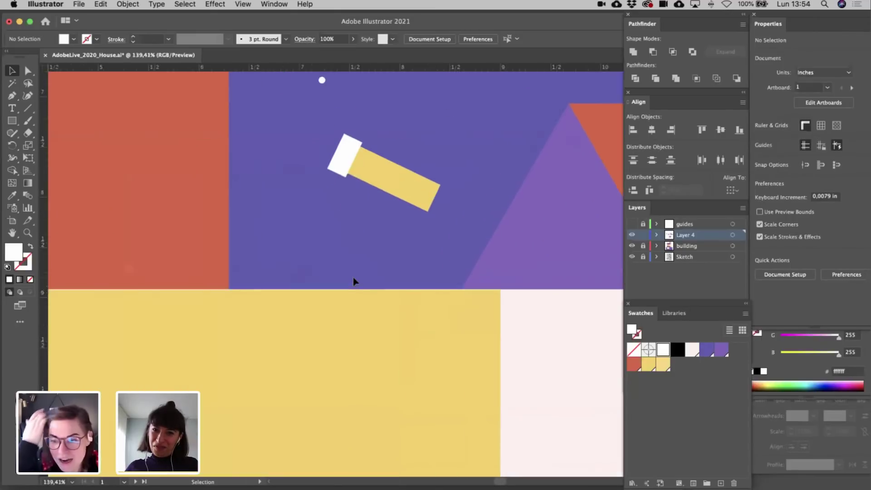
click(28, 108)
drag(393, 167, 399, 283)
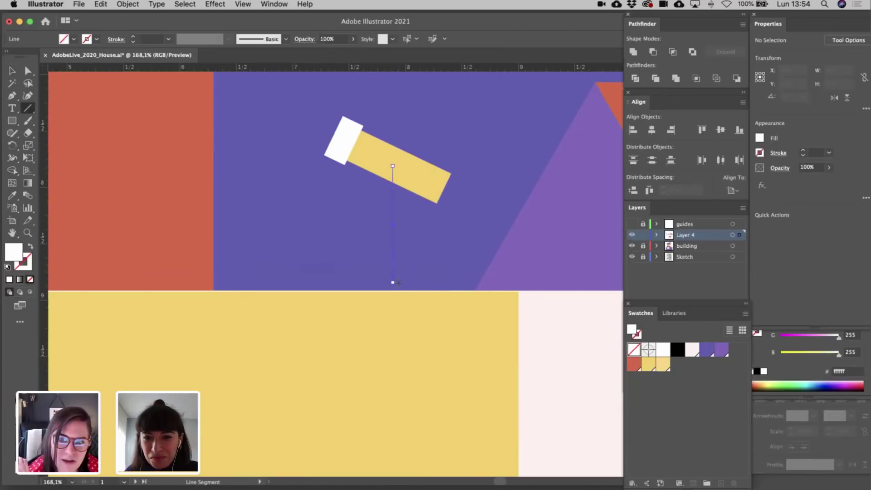
key(v)
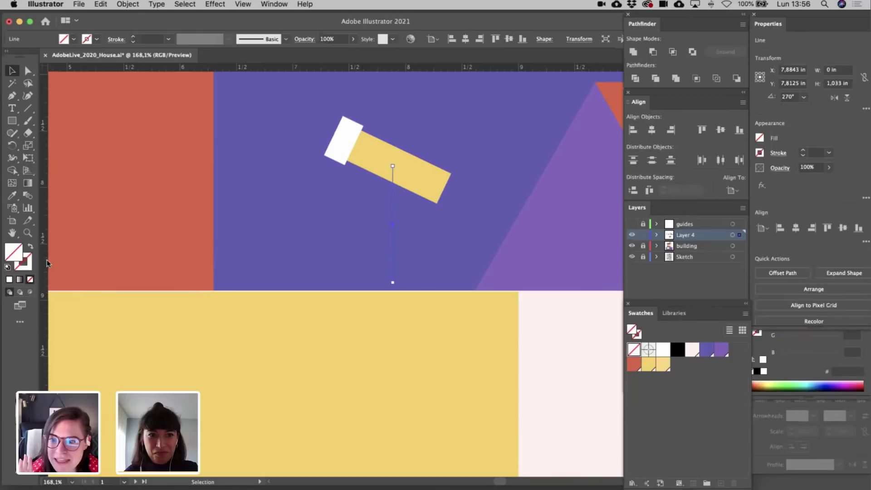
- Give the telescope's pole a 4 pt stroke in the light yellow swatch
click(26, 267)
click(666, 369)
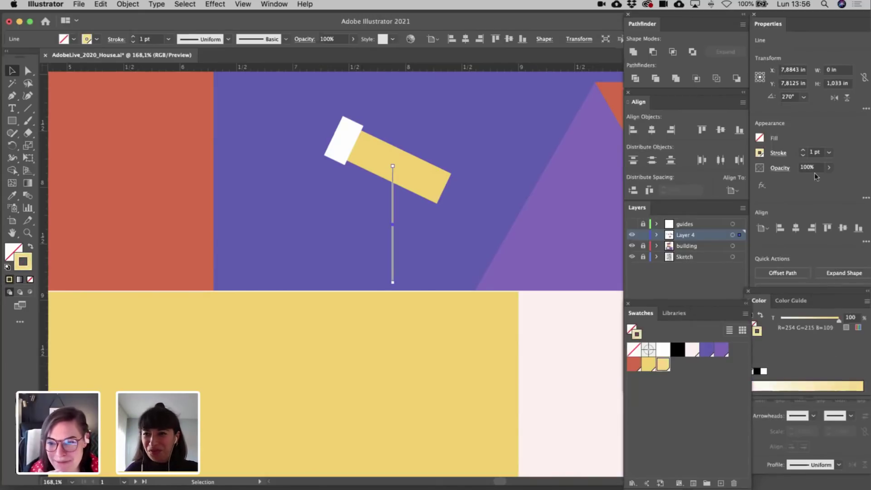
click(804, 152)
click(804, 151)
click(803, 151)
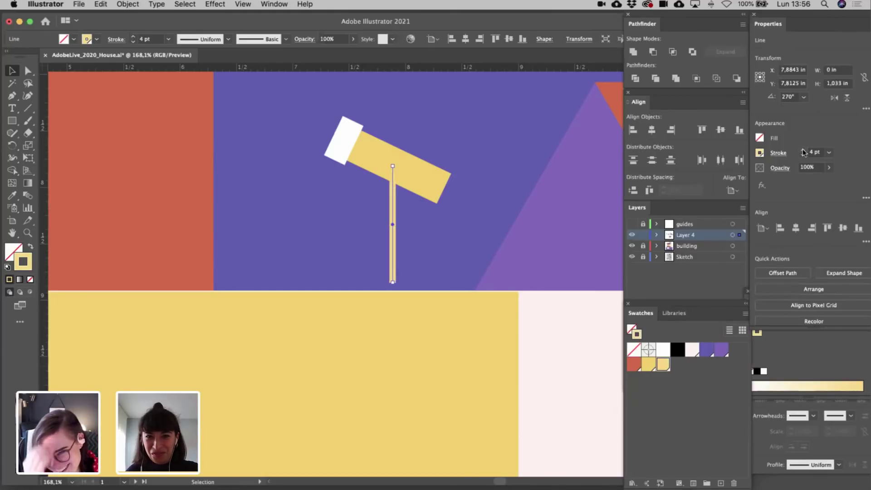
click(433, 222)
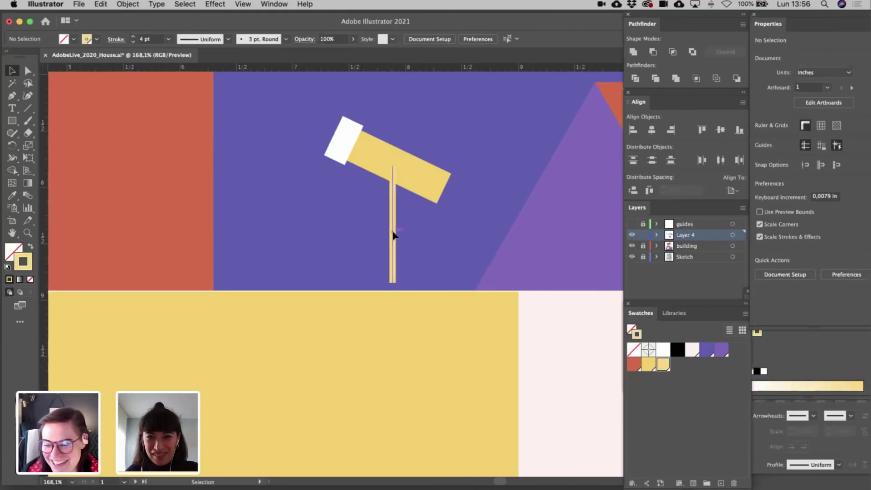
- Lower the telescope's pole slightly so that its foot meets the blue room's floor
drag(394, 235, 394, 242)
click(414, 178)
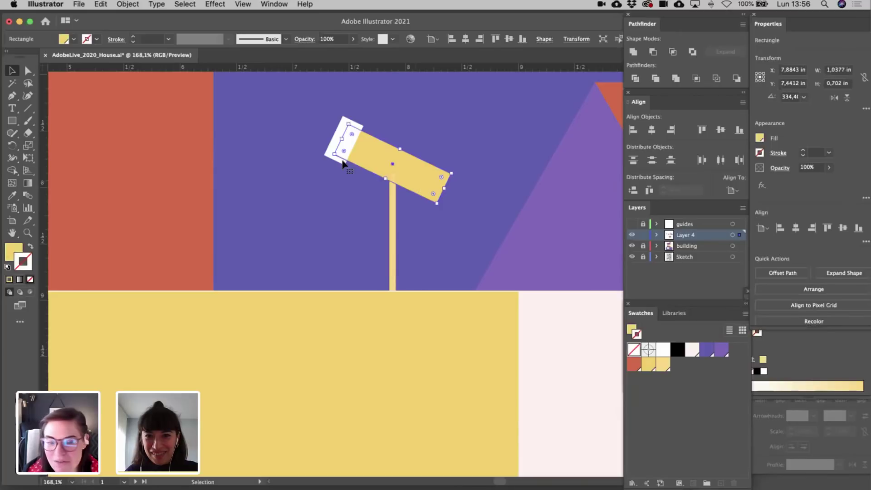
shift+click(356, 148)
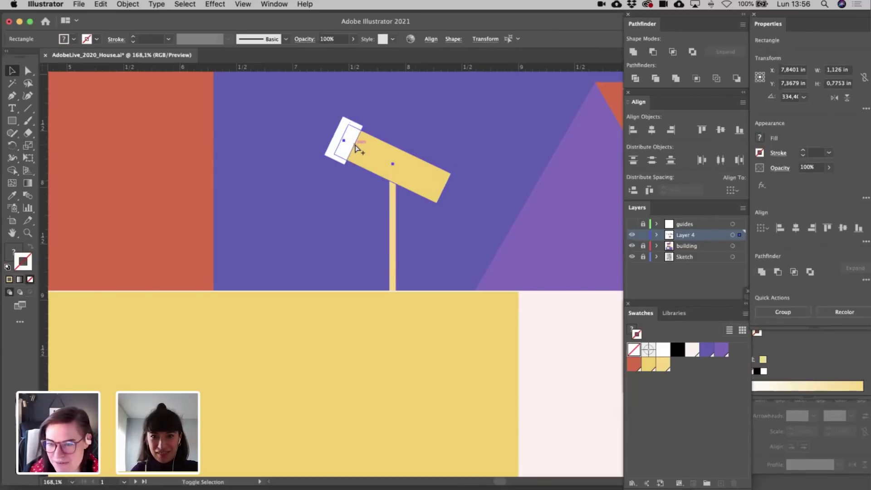
click(304, 268)
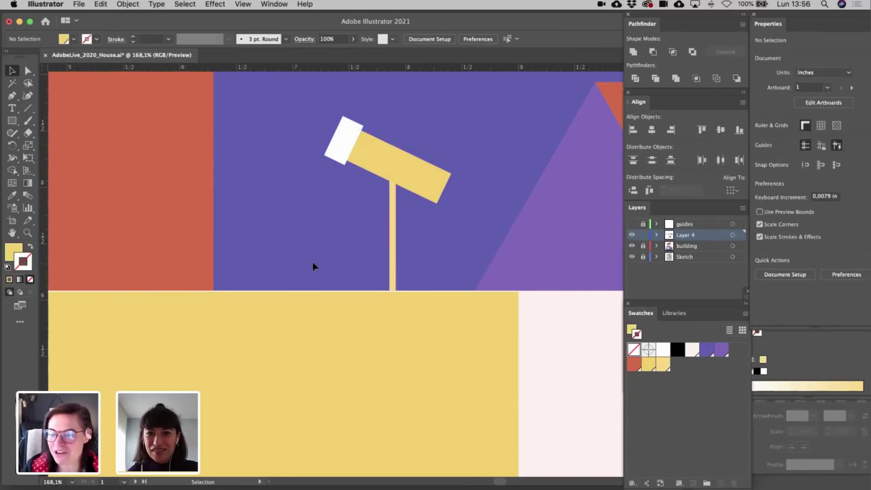
- Duplicate the pole in place and pull the copy's upper end down to about the middle of the pole
click(395, 258)
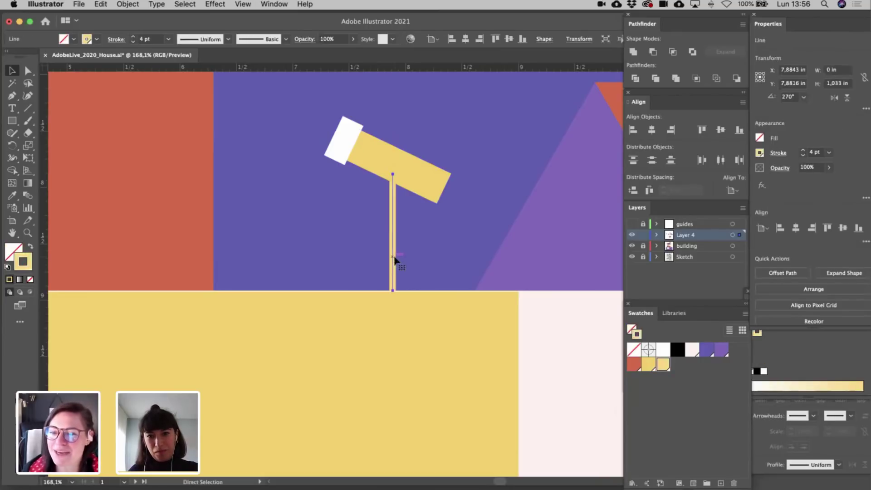
key(a)
drag(394, 178, 394, 228)
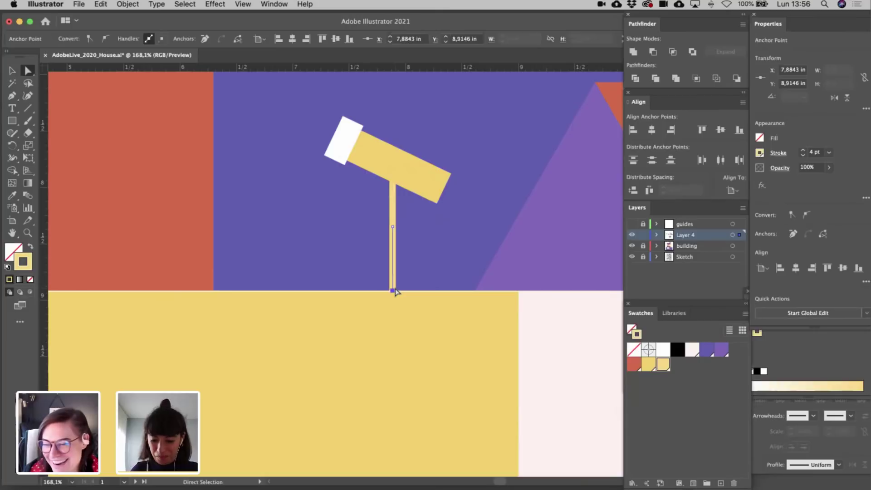
- Move the short copy's lower end left to X 7.49 in, forming a slanted tripod leg
key(Left)
key(Left)
key(Left)
key(Left)
key(Left)
key(Left)
key(Left)
key(Left)
key(Left)
key(Left)
key(Left)
key(Left)
key(Left)
key(Left)
key(Left)
key(Left)
key(Left)
key(Left)
key(Left)
key(Left)
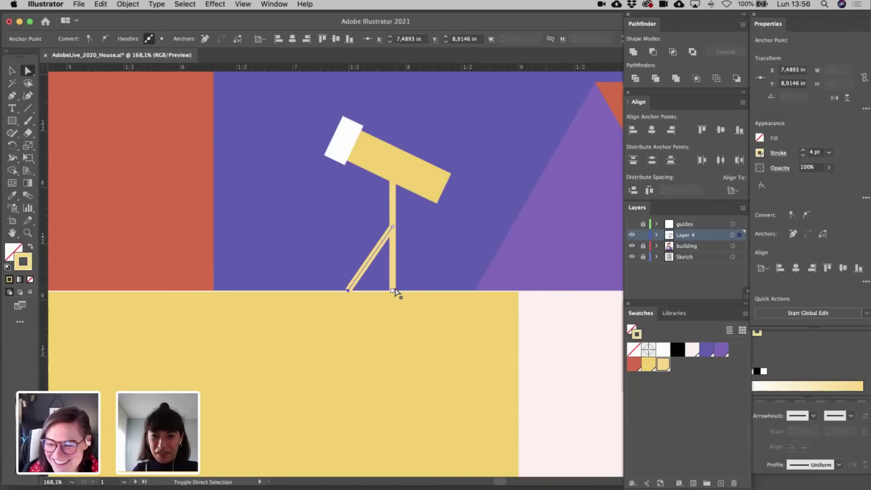
key(v)
click(331, 249)
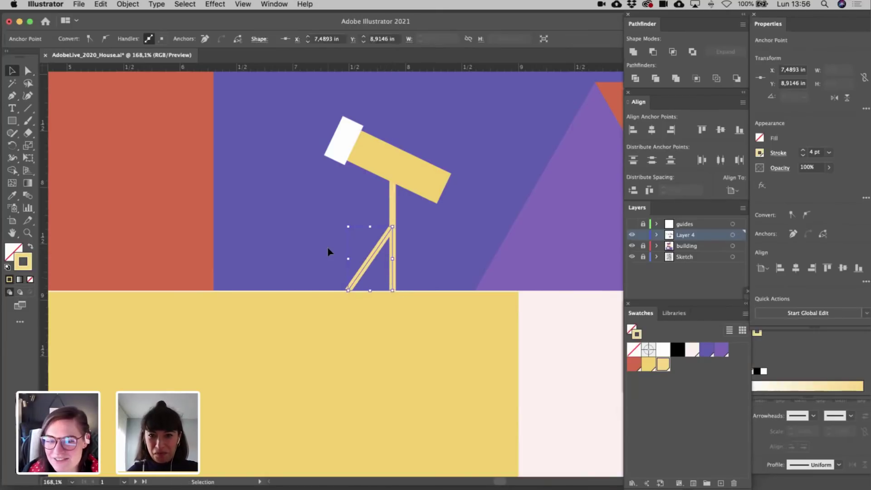
- Extend the slanted leg's foot slightly past the floor and mirror a copy of the leg onto the pole's right side
key(a)
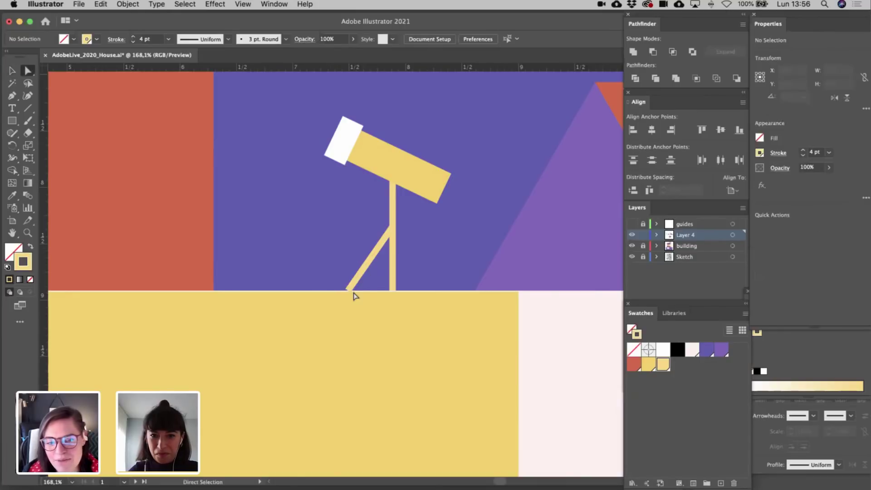
drag(348, 290, 456, 275)
key(v)
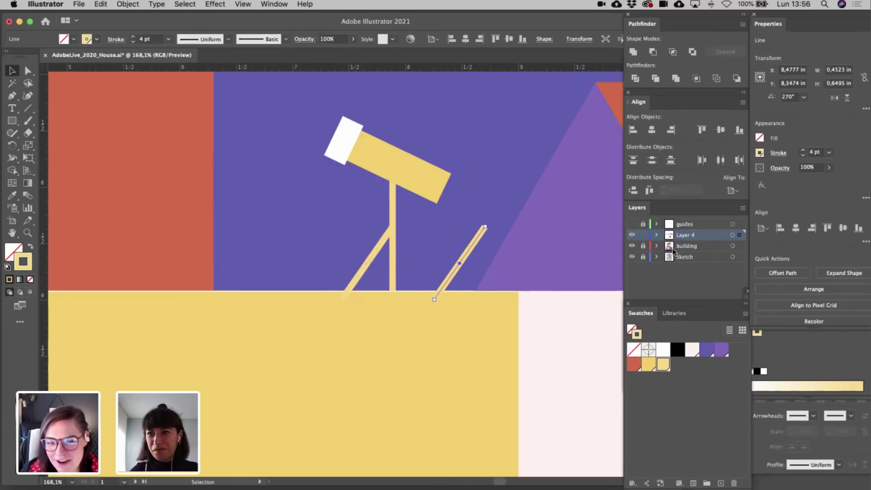
click(835, 99)
drag(467, 272, 423, 281)
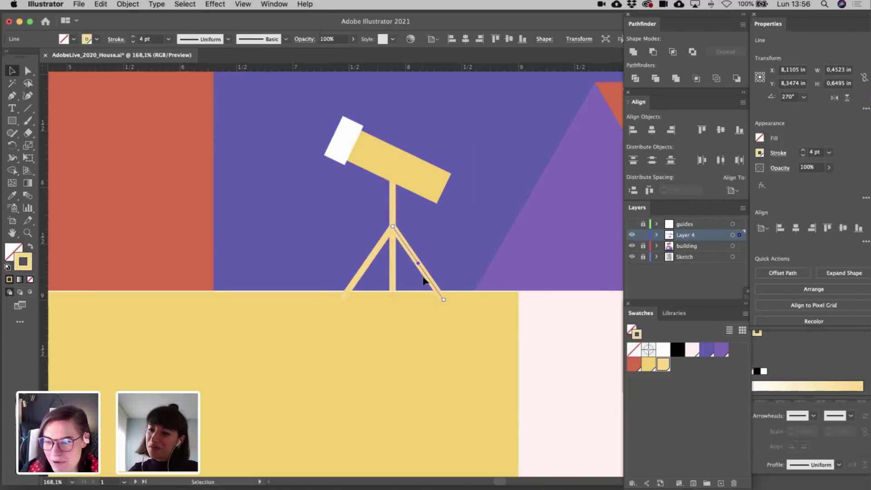
scroll(424, 280, down, 6)
click(131, 250)
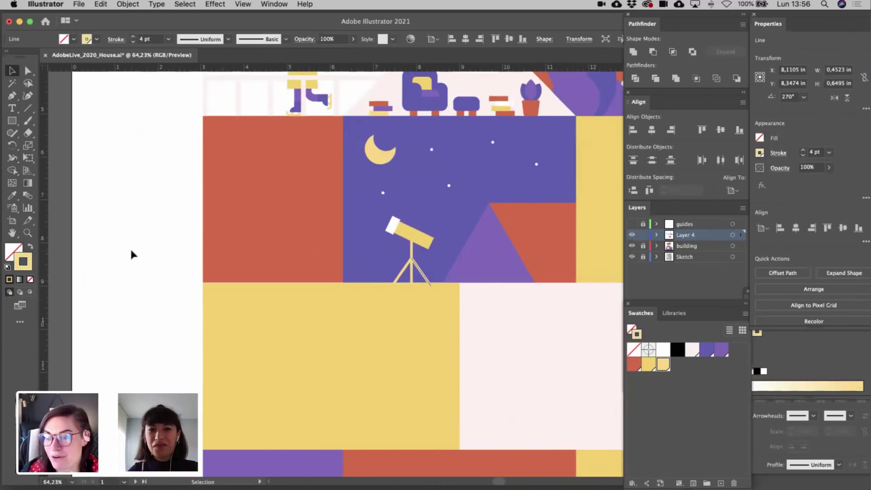
- Select the complete telescope with its tripod and move it about 0.16 in to the left
drag(153, 218, 441, 277)
key(Left)
key(Left)
key(Left)
key(Left)
key(Left)
key(Left)
key(Left)
key(Left)
key(Left)
key(Left)
key(Left)
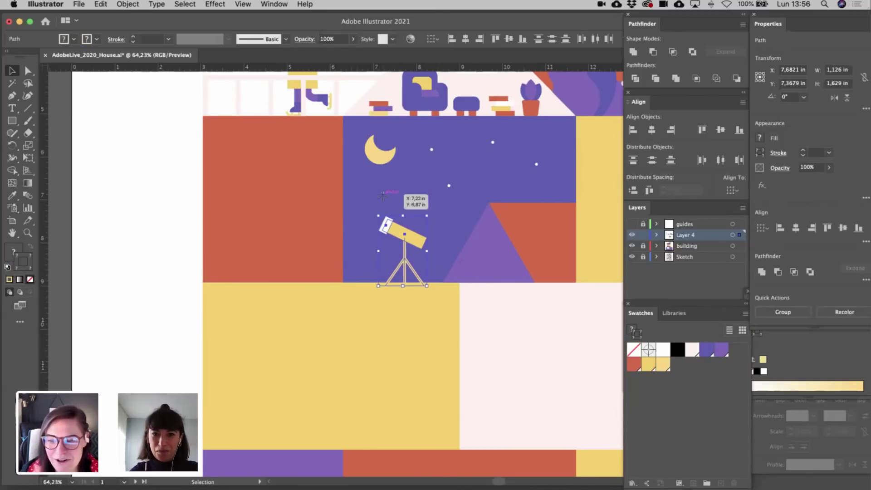
- Move the lower star to just above the telescope and rearrange the others, adding a fifth white star to the night sky
drag(449, 186, 374, 193)
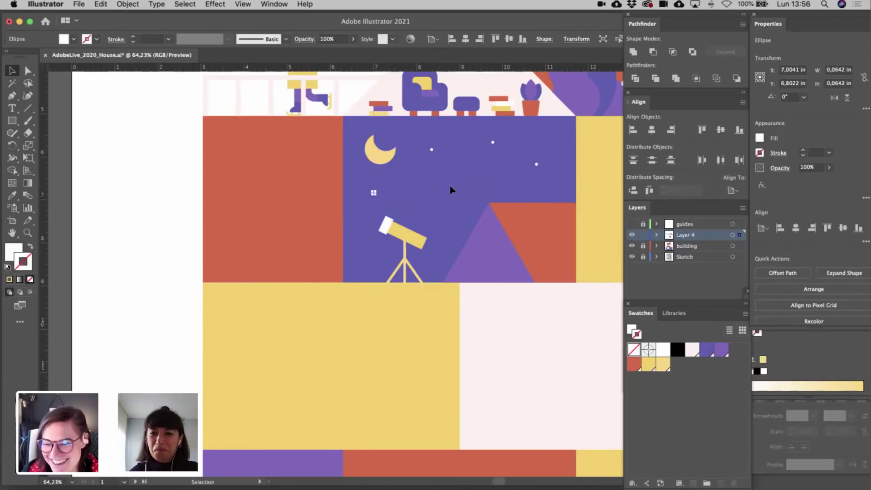
drag(449, 187, 439, 144)
drag(493, 142, 537, 145)
click(121, 205)
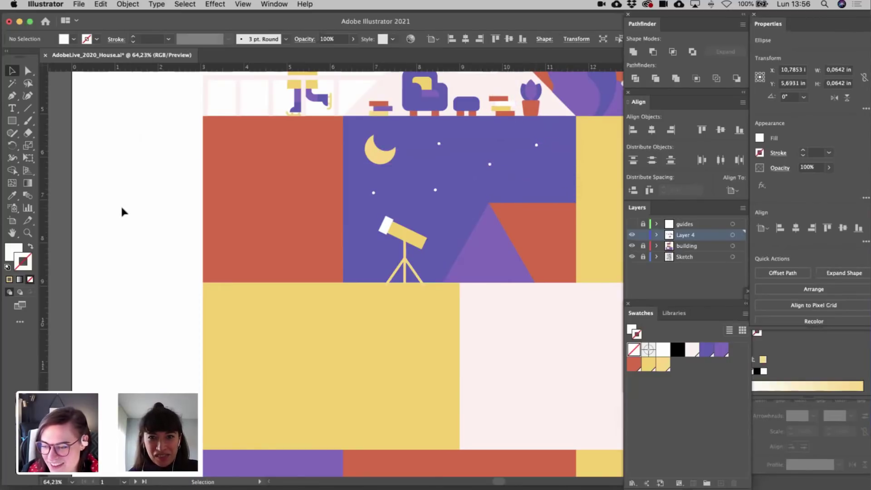
scroll(119, 208, down, 1)
scroll(119, 216, down, 3)
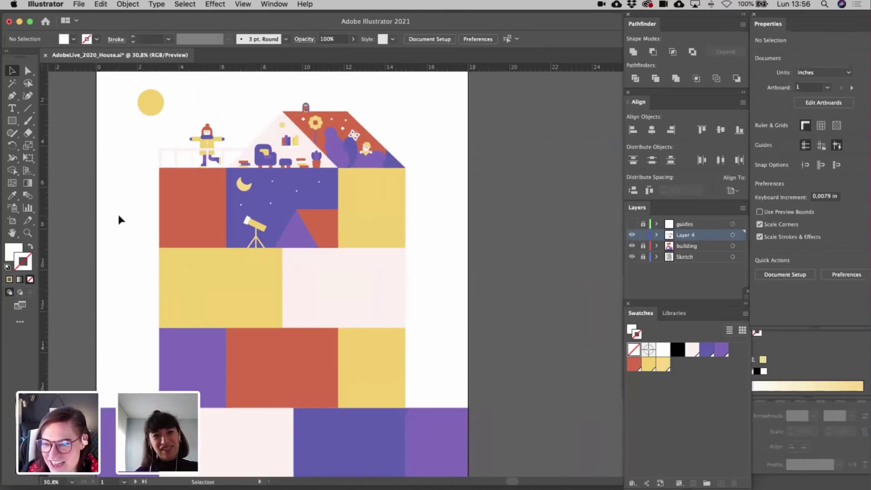
- Nudge the middle and upper-right stars left and place a copy of a star above the tent roof's right part
scroll(292, 227, up, 2)
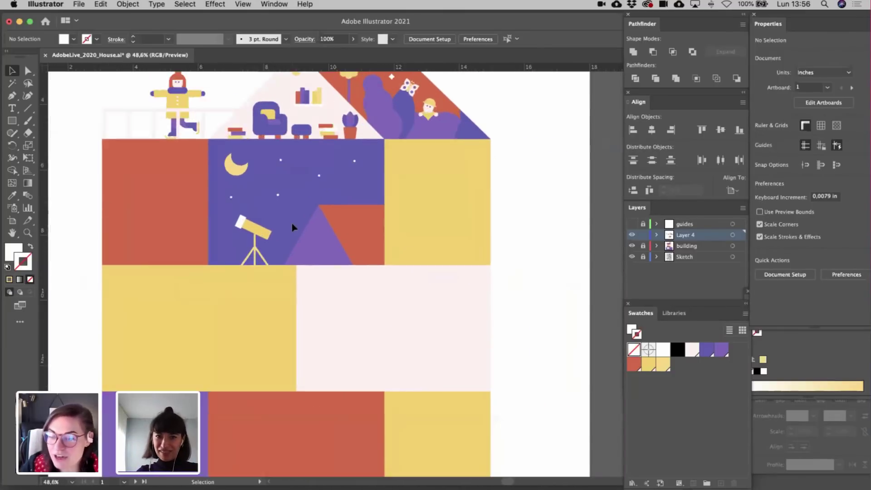
scroll(291, 227, up, 4)
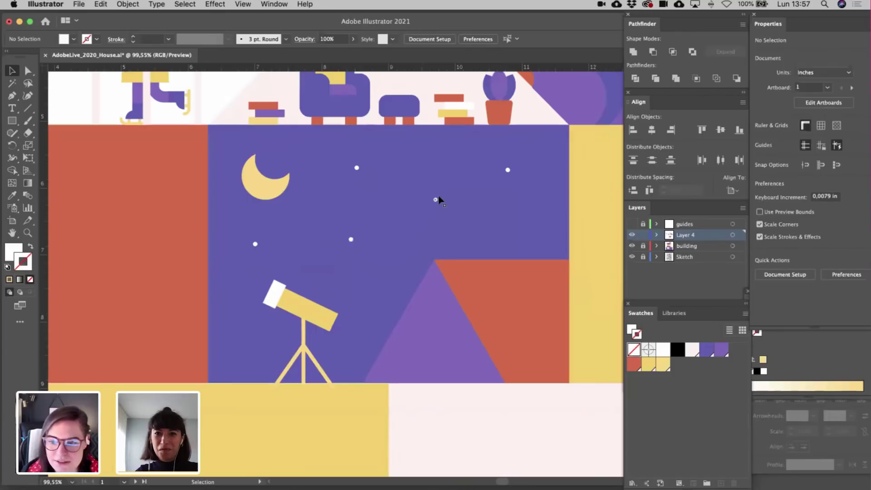
drag(436, 199, 426, 200)
drag(351, 239, 518, 225)
drag(508, 170, 493, 165)
scroll(360, 255, down, 5)
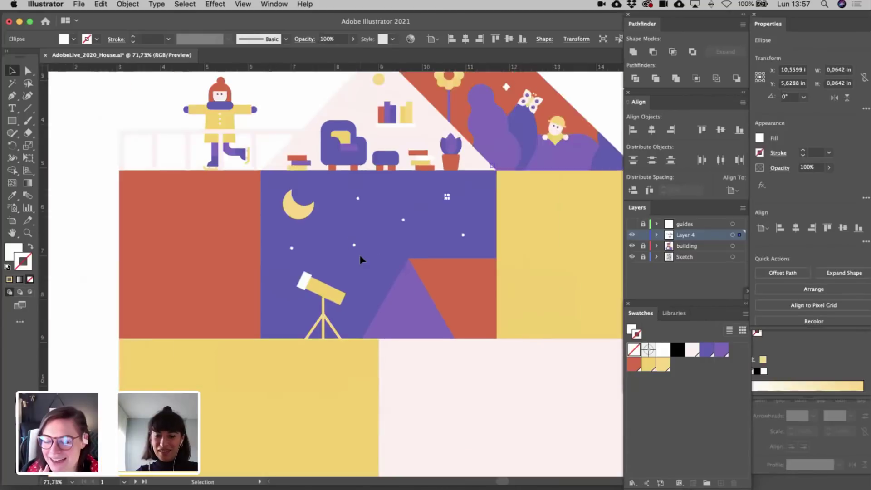
click(186, 236)
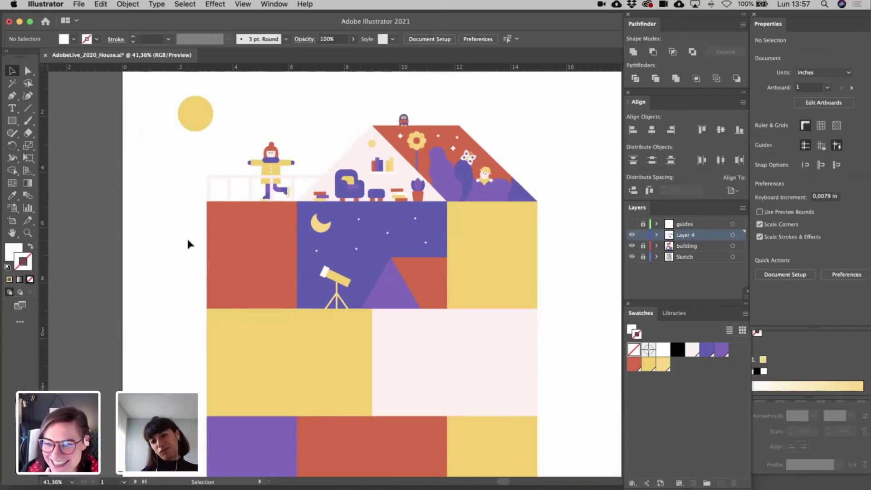
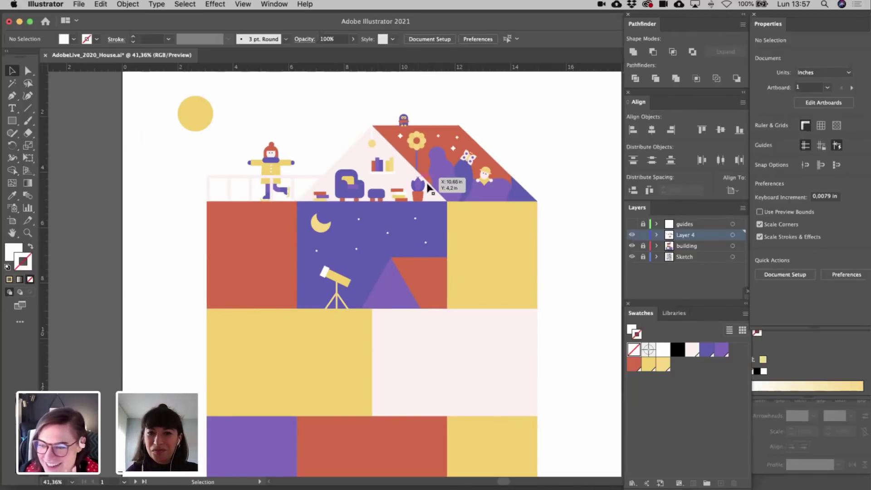
- Duplicate the tent's purple front triangle as a smaller one, about 1.36 by 1.18 in, on the same base and fill it blue
scroll(429, 186, up, 5)
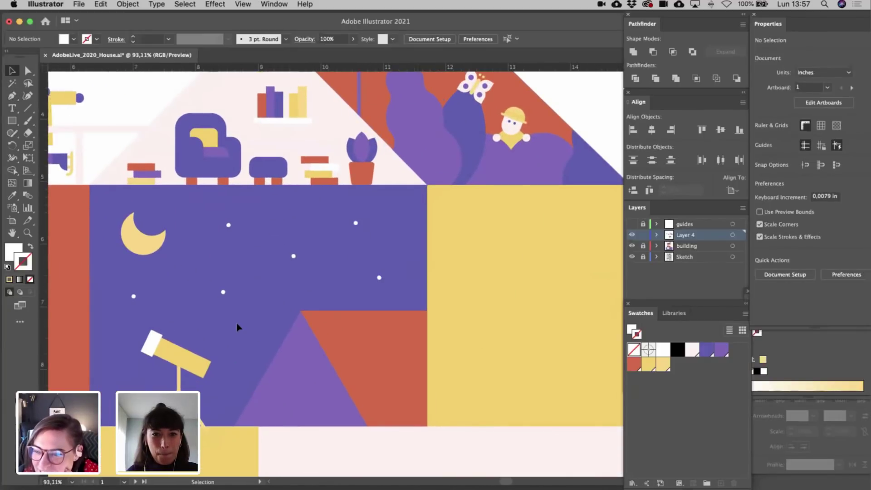
click(297, 358)
scroll(297, 358, left, 6)
scroll(298, 358, down, 4)
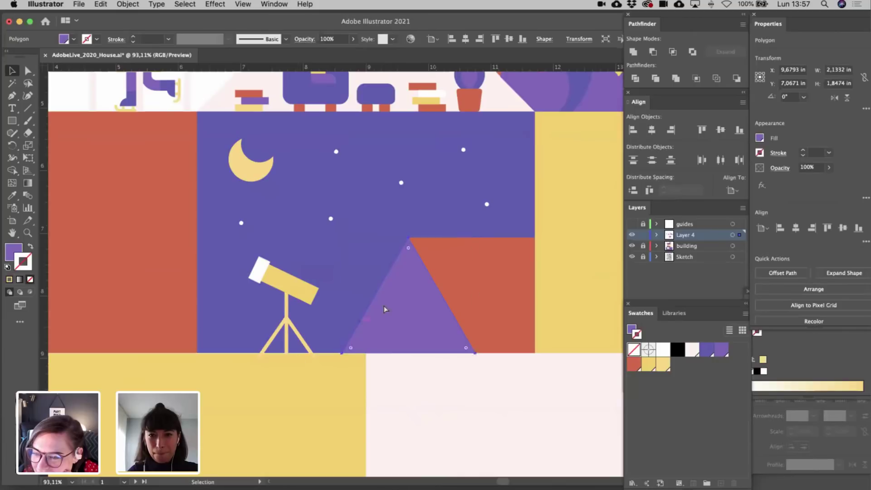
drag(408, 241, 417, 279)
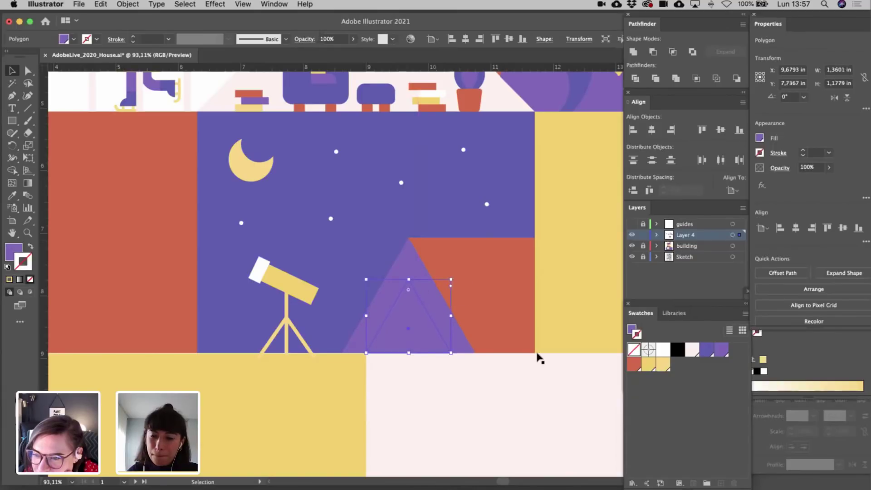
click(721, 349)
click(706, 350)
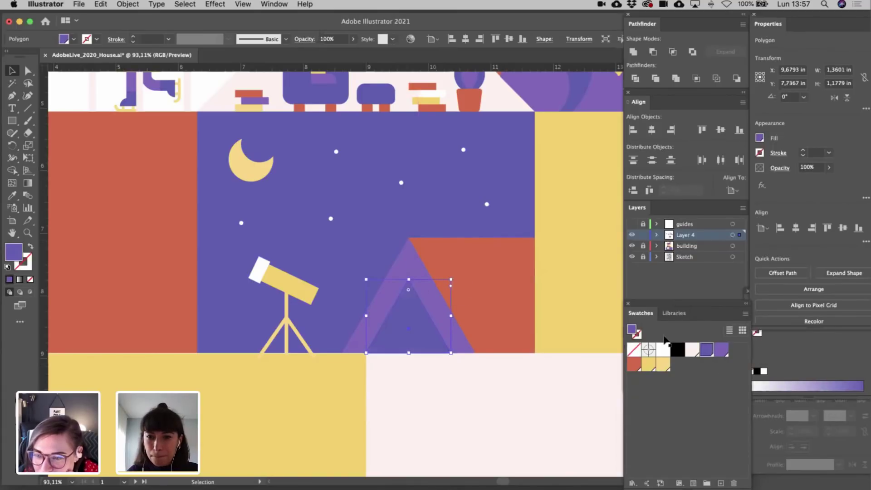
- Move the blue triangle's base corners slightly inward and lower its peak to about Y 7.82 in
key(a)
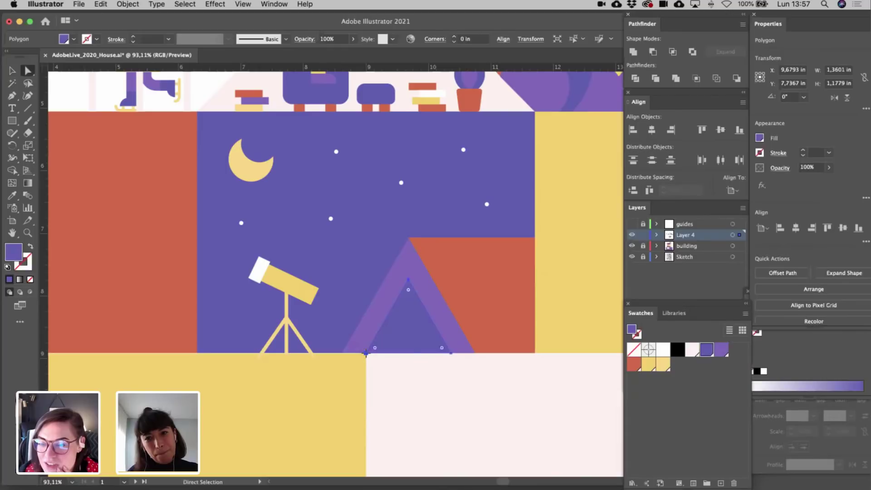
click(366, 353)
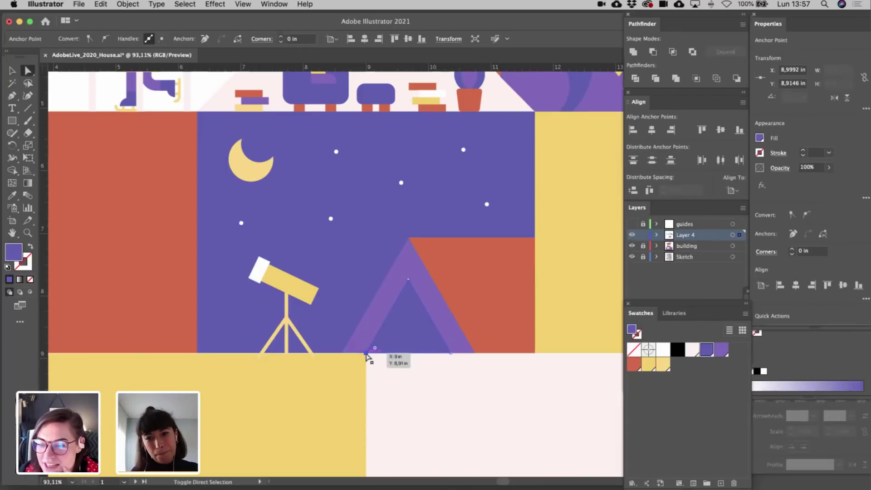
click(450, 354)
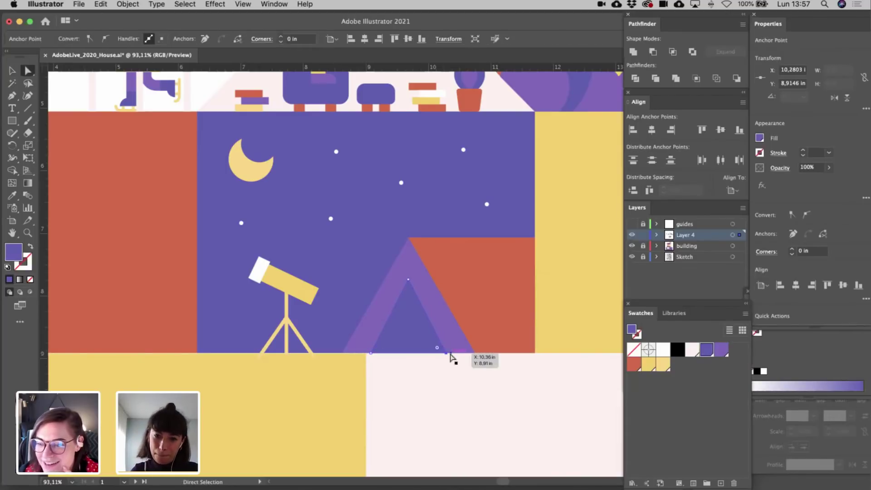
click(413, 283)
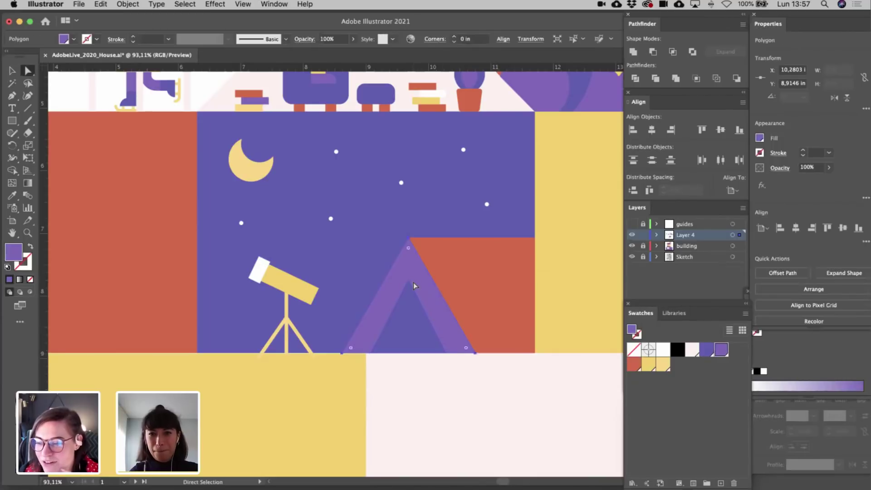
click(410, 279)
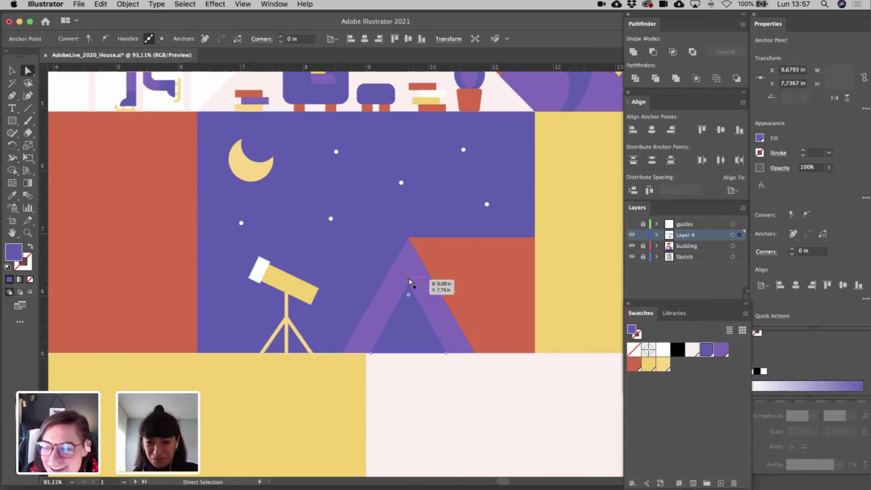
key(v)
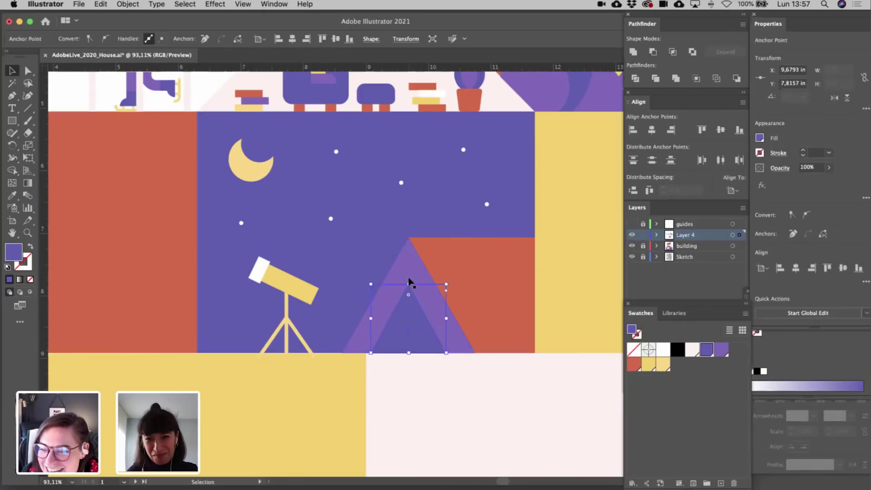
click(354, 272)
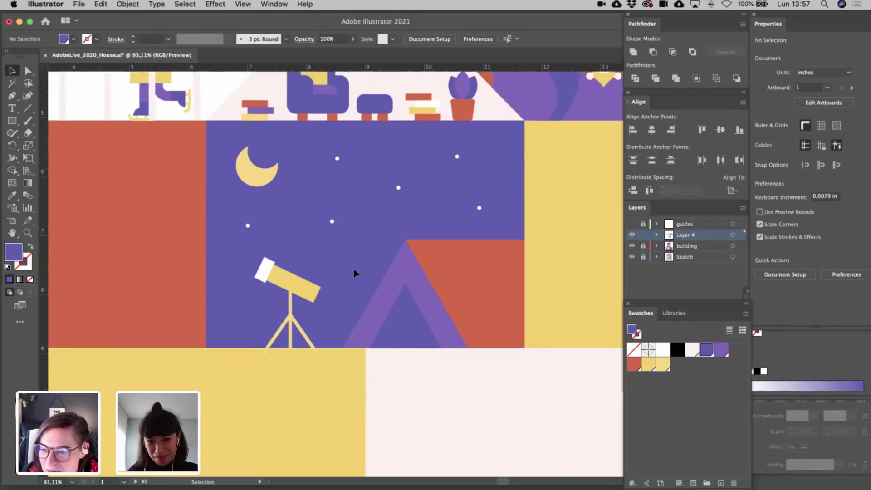
- Narrow the blue tent opening from its right side to about 1.15 in wide
scroll(354, 272, down, 5)
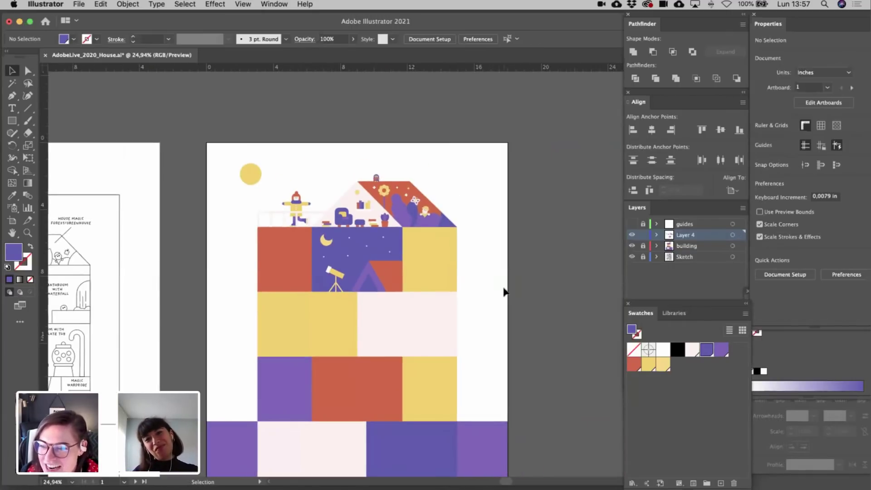
scroll(364, 271, up, 5)
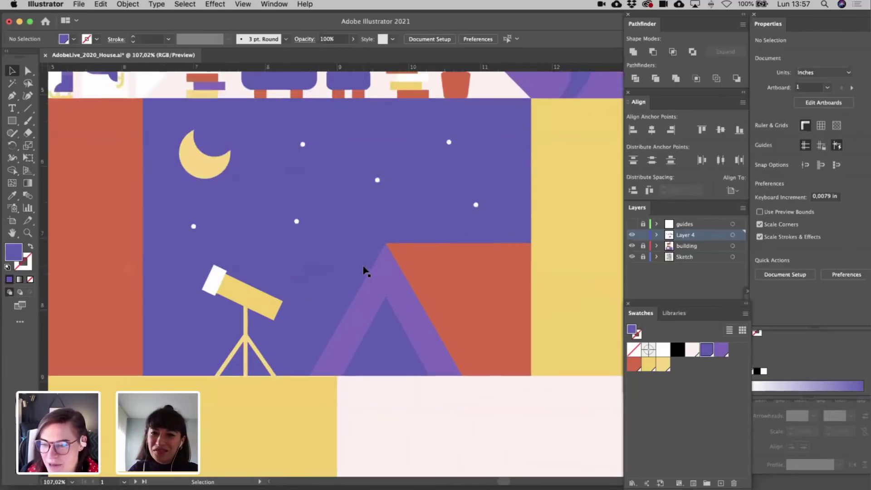
click(386, 353)
drag(437, 347, 432, 346)
click(363, 240)
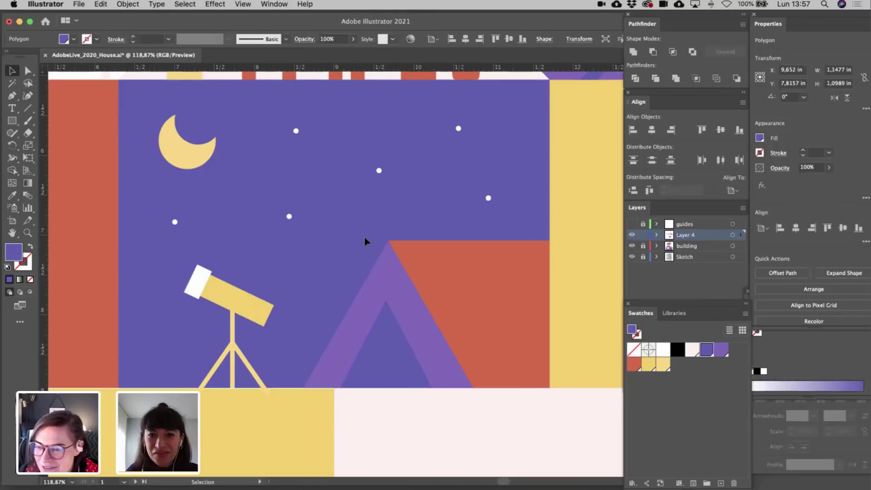
- Try a yellow fill on the tent opening and set it back to blue
click(384, 355)
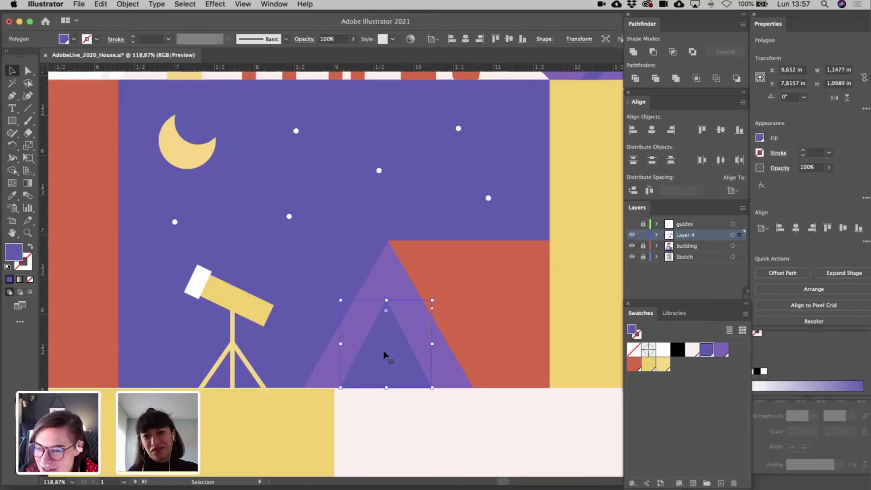
click(649, 365)
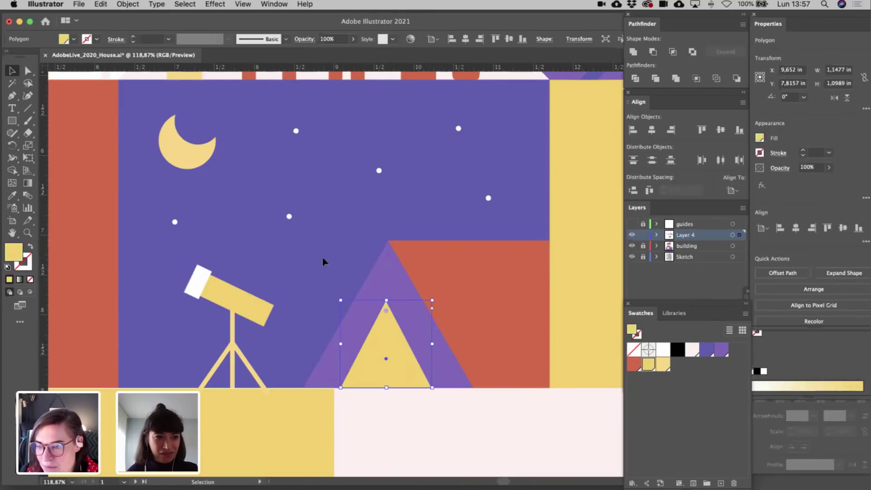
scroll(324, 262, down, 5)
click(540, 224)
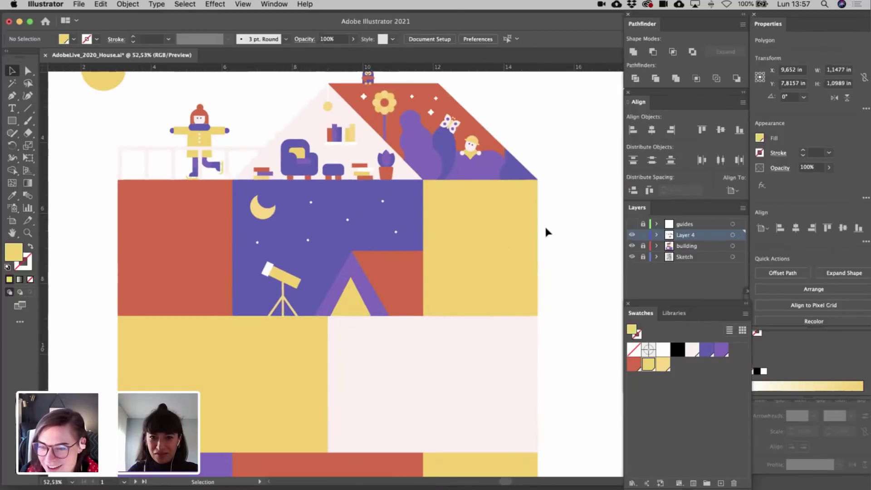
click(355, 302)
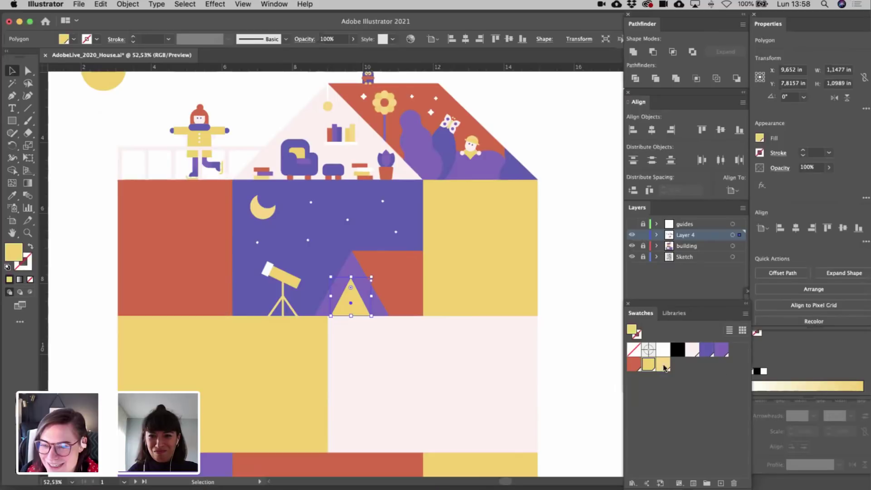
click(706, 350)
click(599, 321)
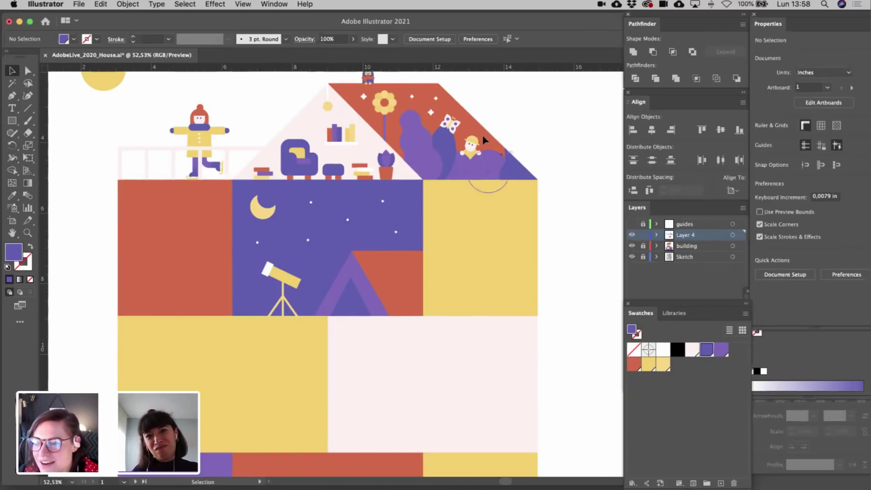
- Copy the face shape and both eyes of the ice skater on the terrace
scroll(473, 136, up, 5)
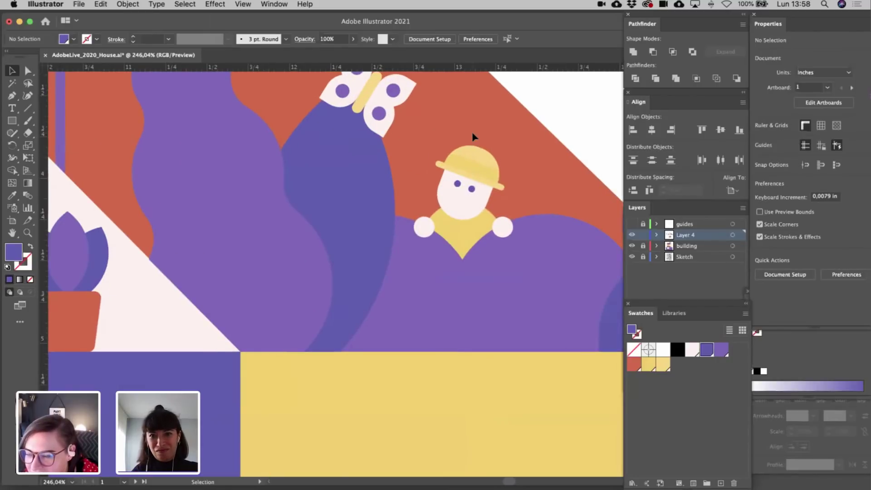
scroll(473, 137, down, 4)
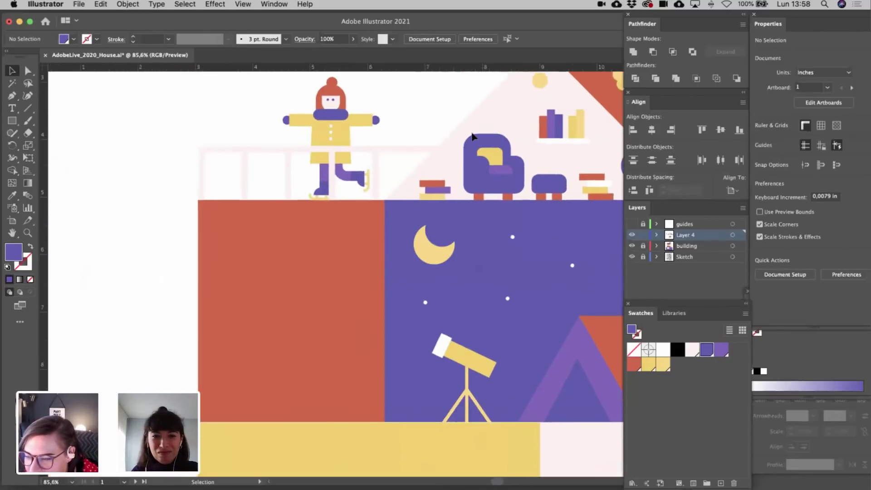
scroll(426, 138, down, 1)
scroll(426, 137, up, 6)
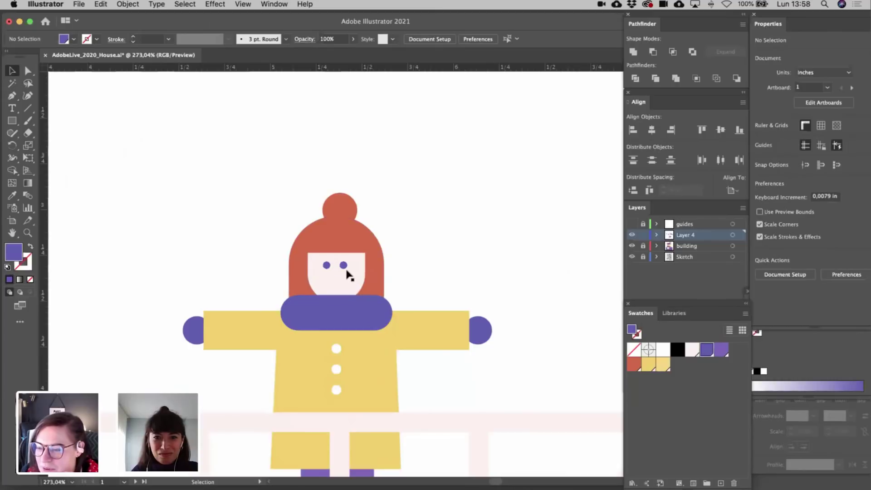
click(345, 268)
click(326, 278)
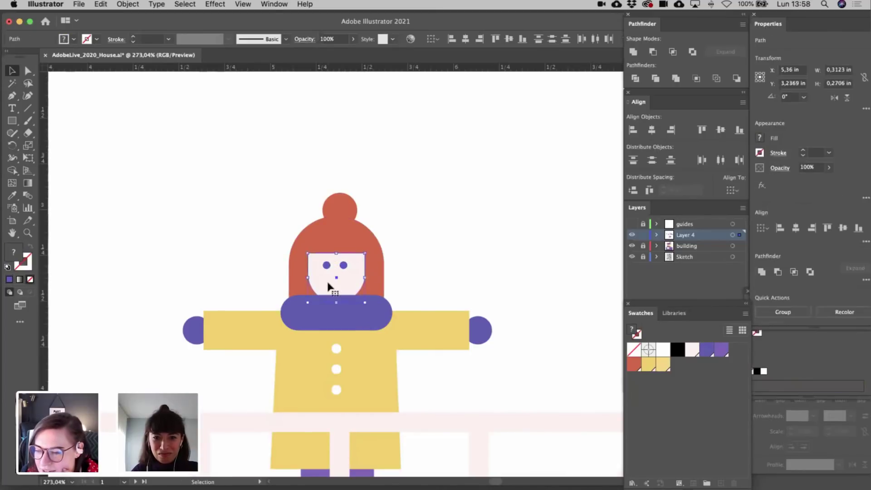
click(390, 272)
- Paste the copied face with eyes inside the blue tent opening
scroll(391, 272, down, 5)
scroll(391, 273, right, 5)
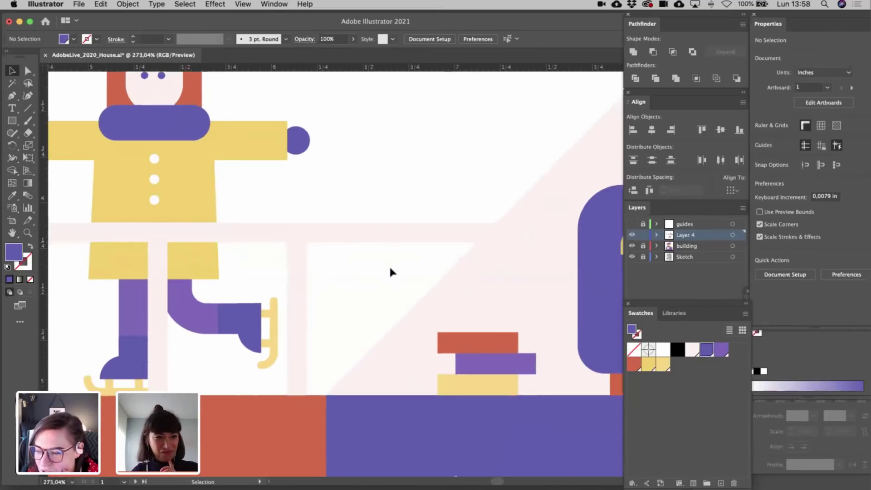
scroll(587, 404, down, 10)
scroll(587, 404, right, 8)
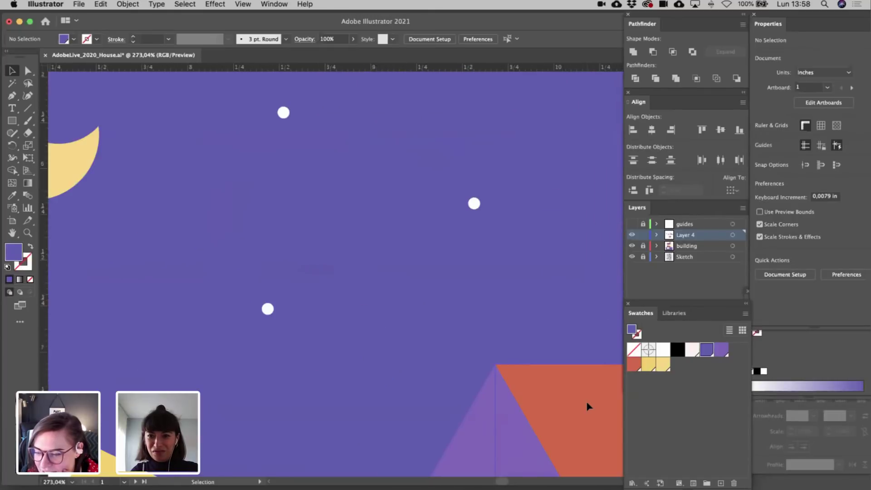
scroll(588, 405, down, 10)
scroll(588, 406, right, 3)
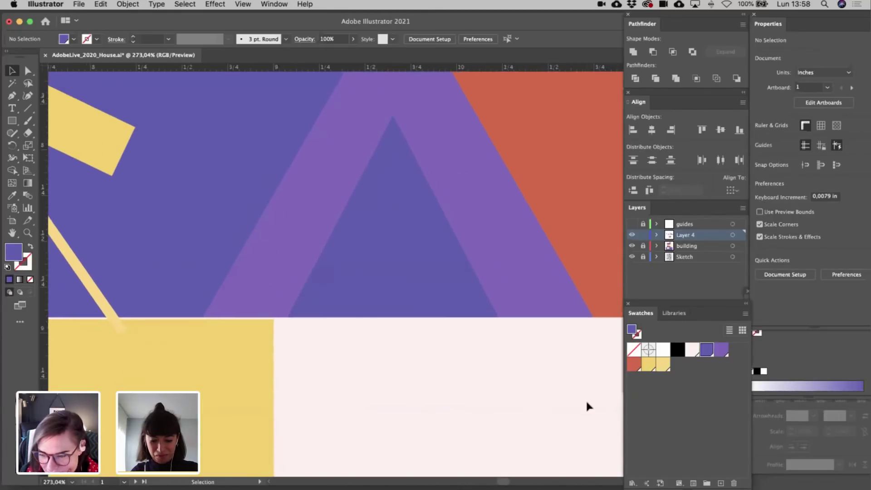
scroll(586, 399, up, 3)
scroll(586, 399, left, 1)
key(super+v)
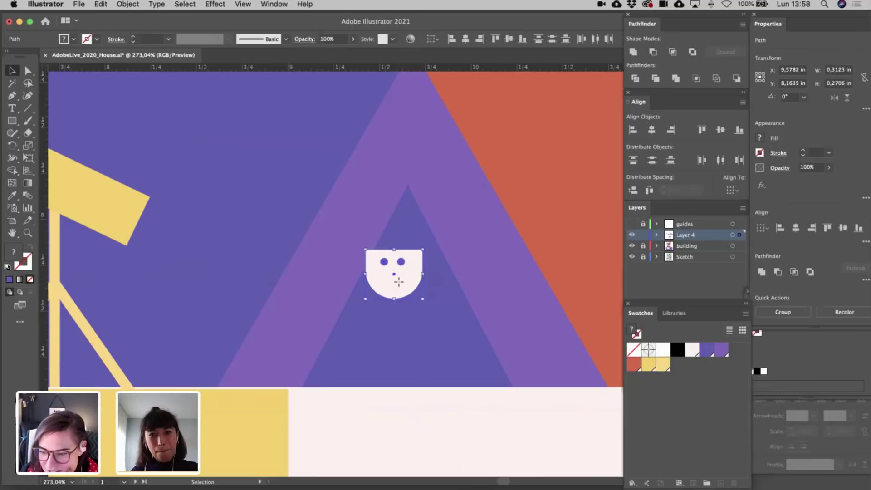
- Move the copied face down in the tent opening and extend its top edge upward to about 0.36 in tall
drag(398, 281, 376, 307)
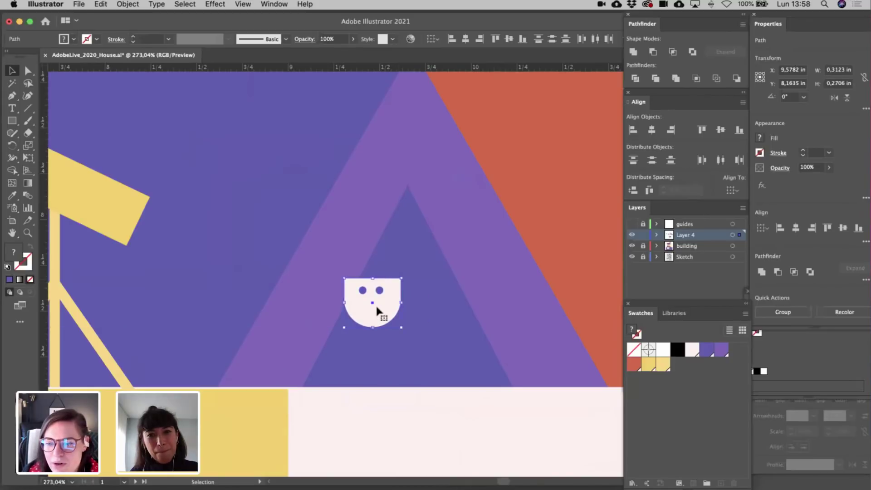
key(a)
click(401, 279)
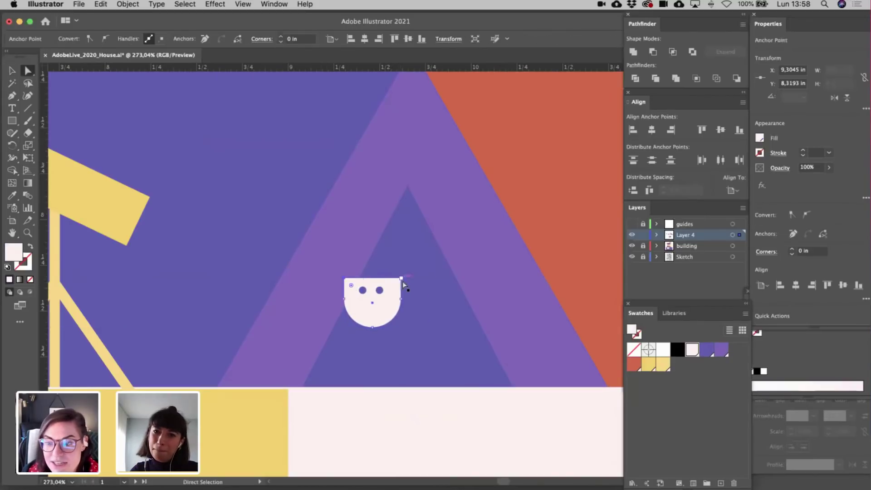
drag(402, 281, 402, 262)
key(v)
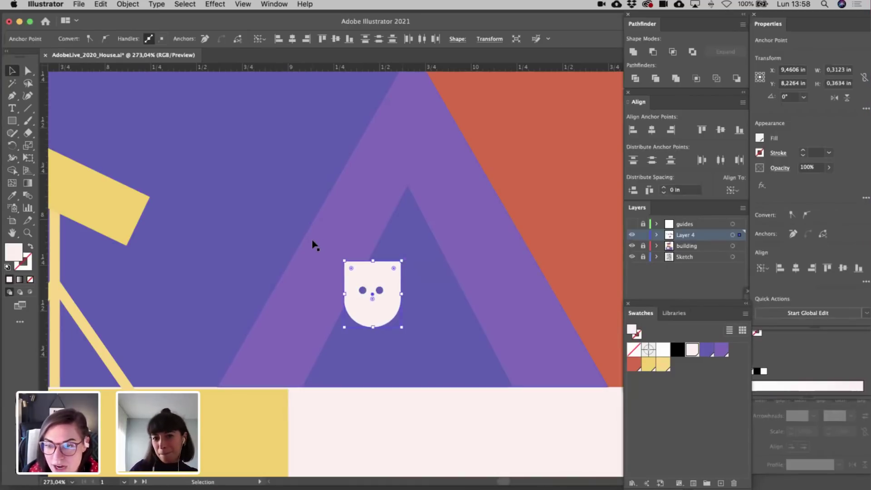
- Draw a purple circle about 0.43 in wide and arrange it with a copy, overlapping side by side over the forehead
click(314, 245)
drag(12, 121, 45, 145)
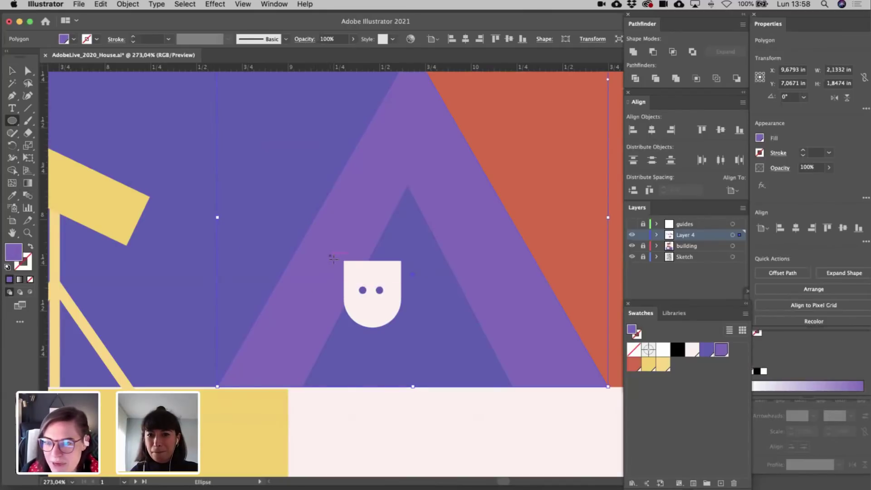
drag(333, 257, 369, 290)
key(v)
drag(353, 262, 426, 270)
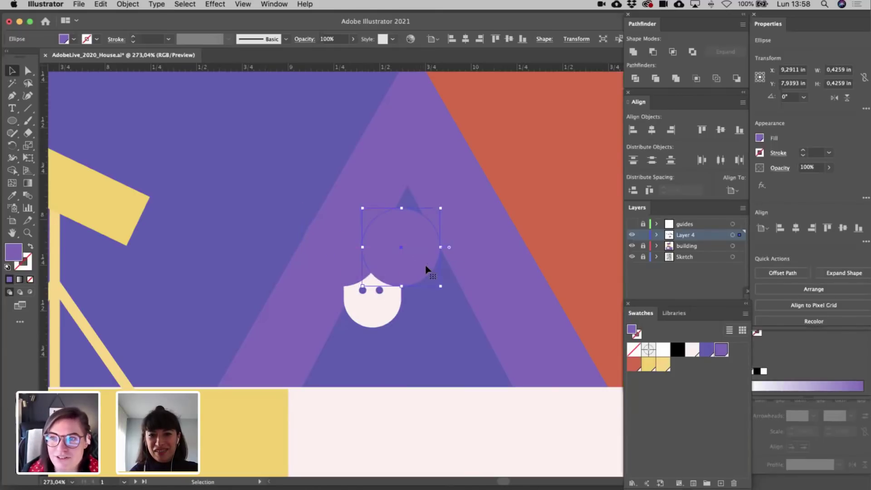
- Unite the two purple circles and subtract them from the face to shape a pointed hairline
shift+click(335, 269)
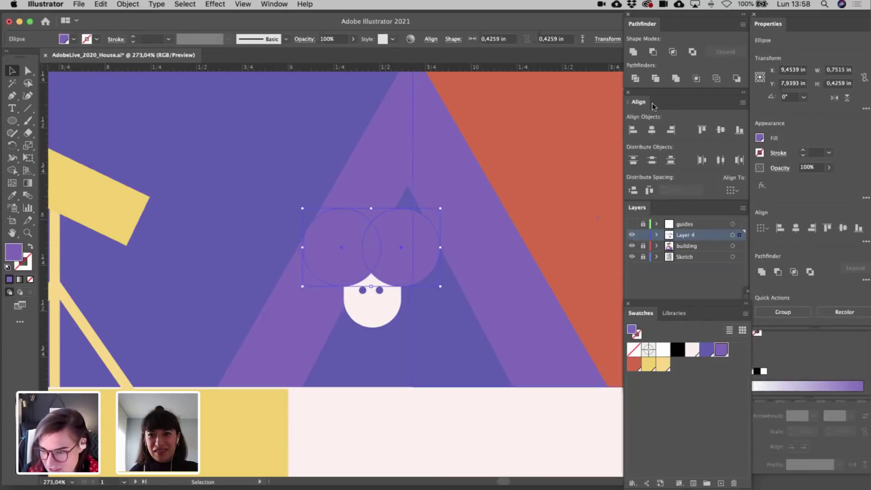
click(635, 53)
shift+click(389, 305)
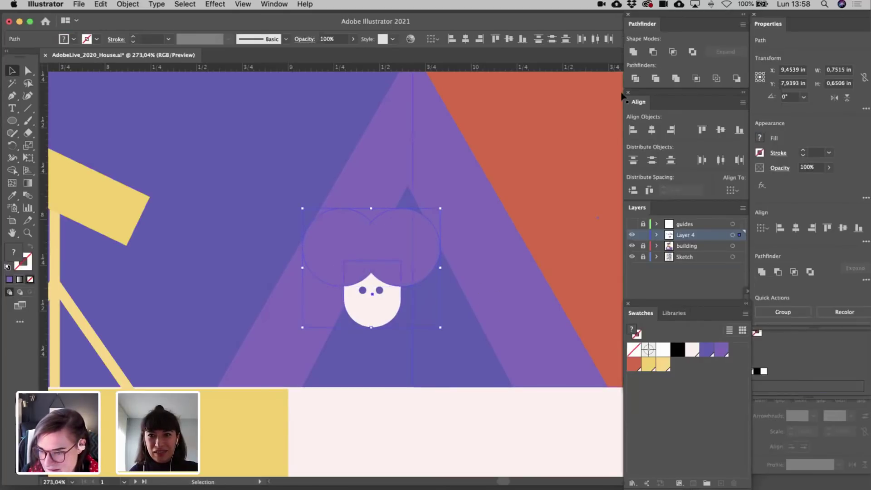
click(653, 52)
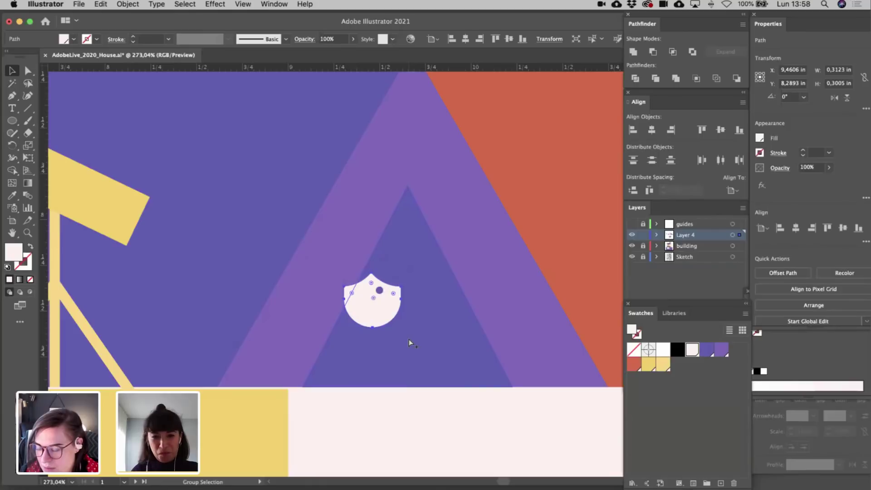
key(v)
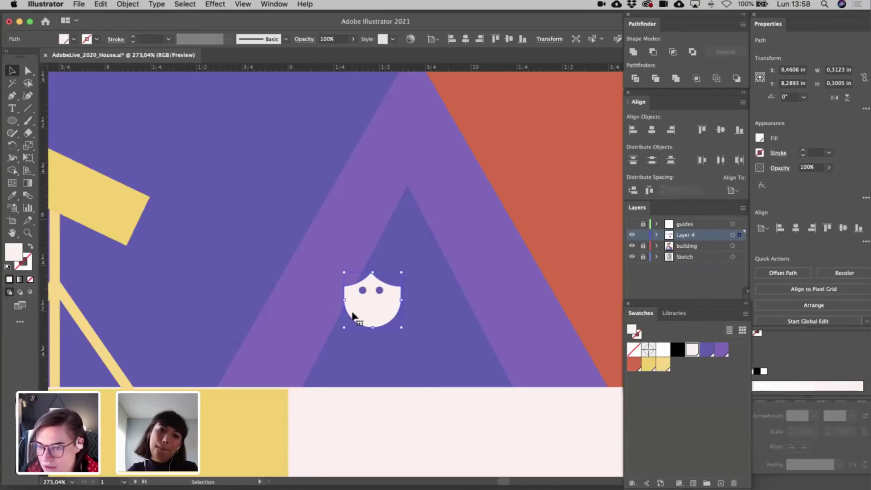
- Draw a circle about 0.35 in wide beside the face in the tent and fill it with yellow
click(317, 306)
click(11, 122)
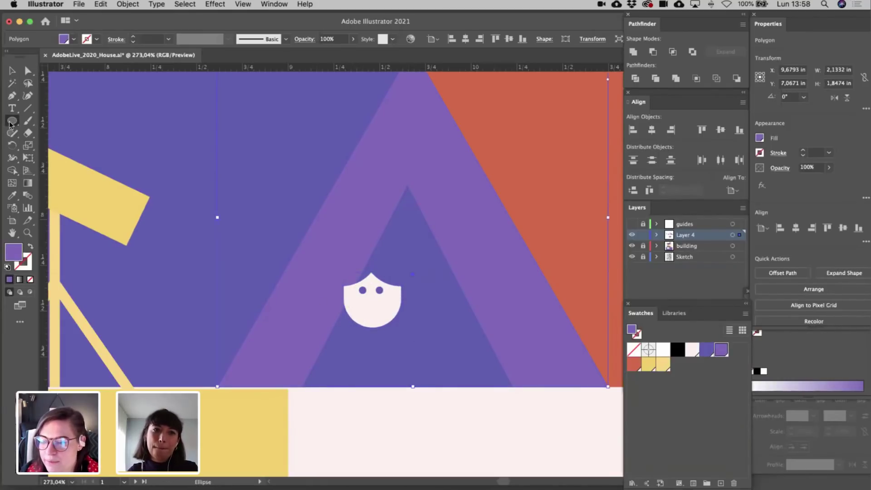
drag(393, 275, 424, 307)
key(v)
click(379, 311)
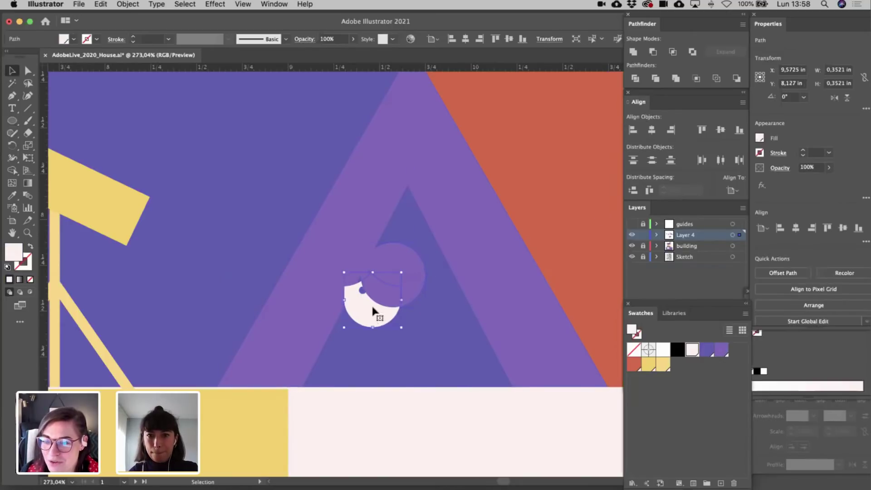
click(420, 285)
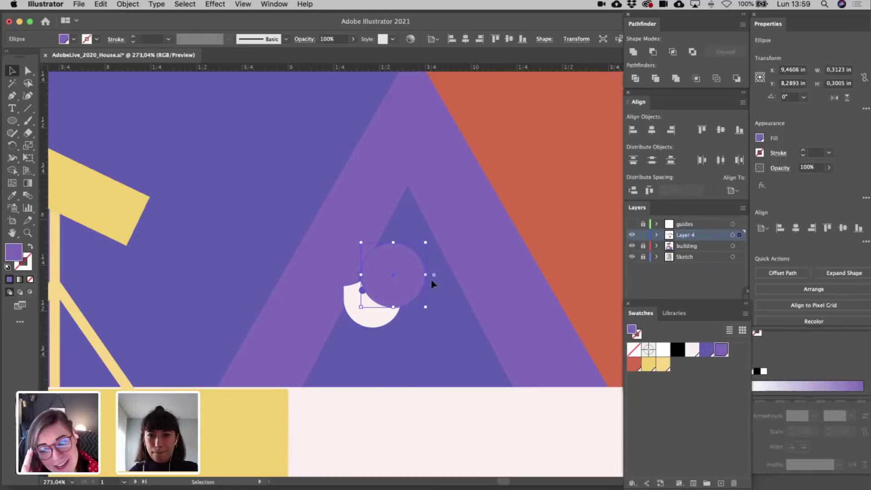
drag(431, 279, 444, 281)
click(650, 365)
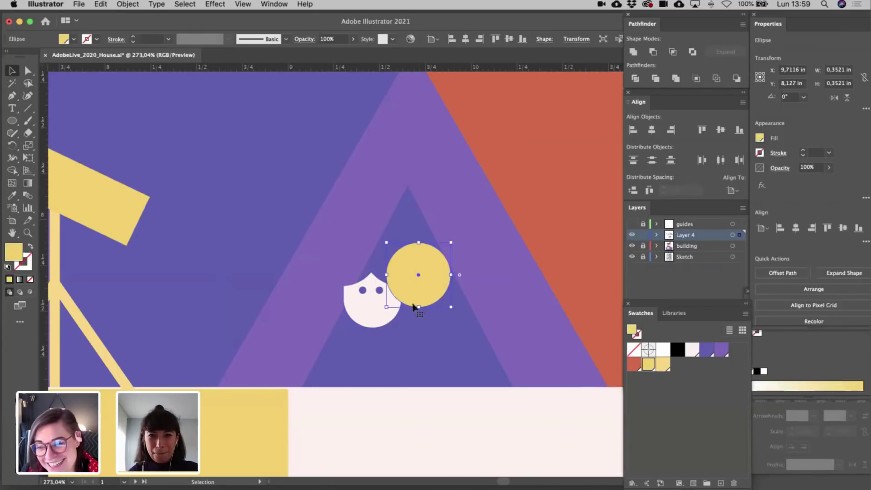
- Place two yellow hair circles behind the face and eyes and add a smaller bun circle about 0.31 in wide on top
click(379, 291)
shift+click(363, 291)
shift+click(365, 305)
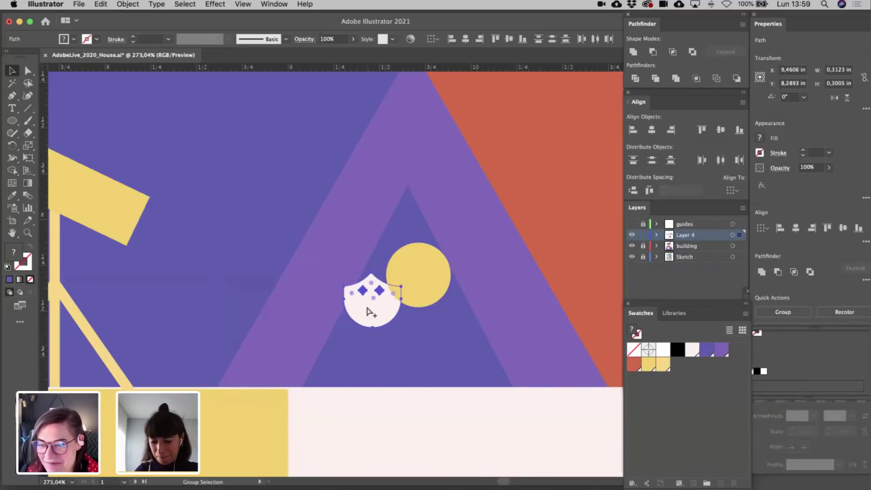
drag(432, 281, 378, 226)
drag(378, 226, 378, 226)
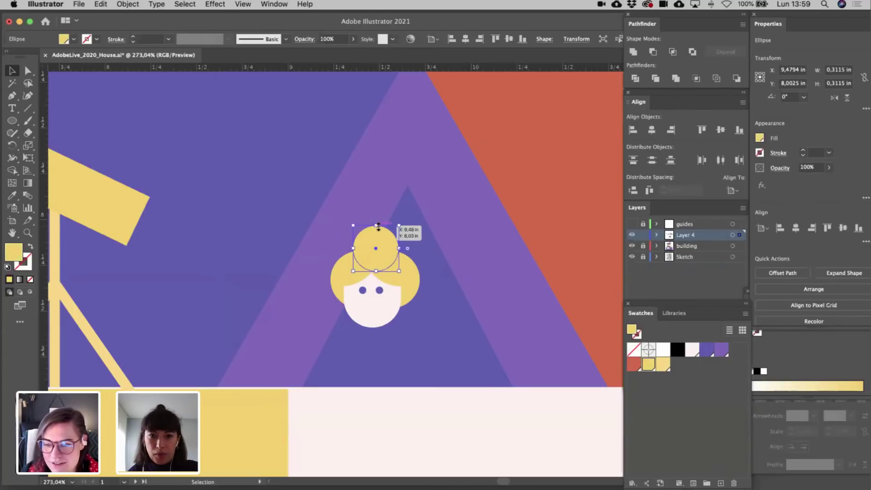
- Select the three yellow hair circles together
shift+click(404, 266)
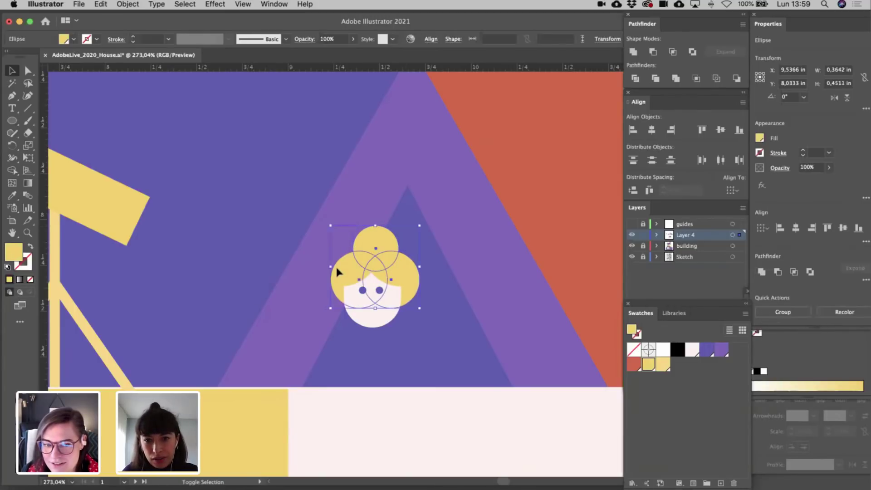
- Enlarge the three overlapping yellow hair circles to about 0.52 × 0.48 in overall and centre them around the face
drag(346, 268, 329, 267)
drag(394, 266, 396, 269)
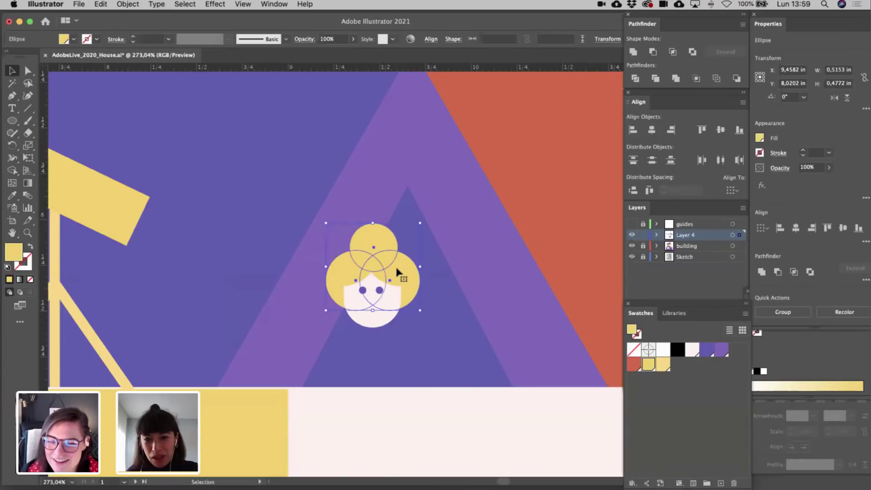
key(Right)
key(Right)
key(Right)
key(Right)
key(Right)
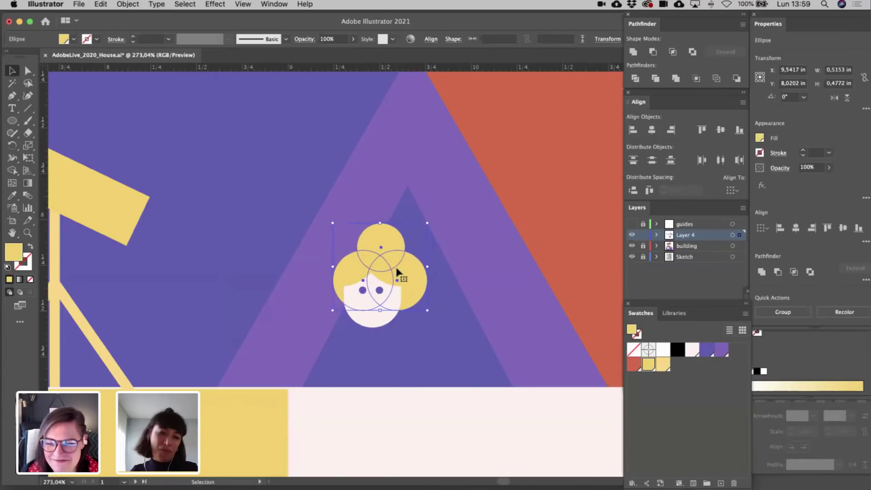
key(ctrl+z)
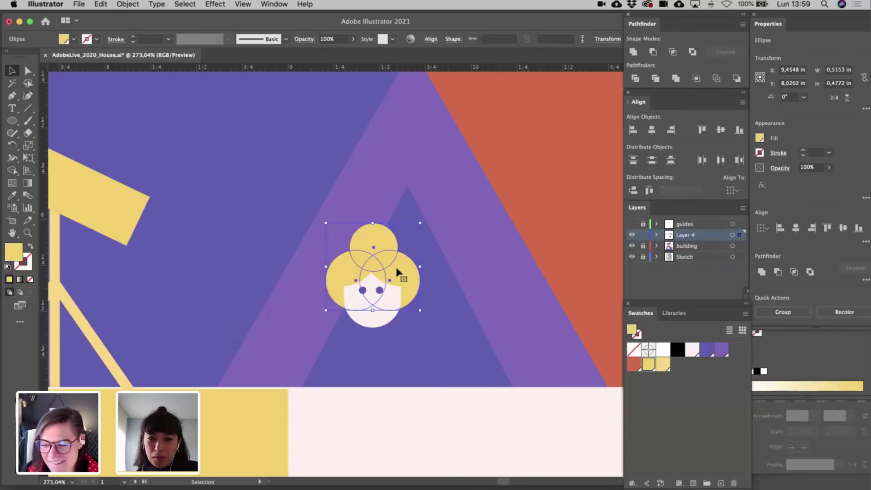
- Nudge both purple eyes slightly lower on the face
click(379, 290)
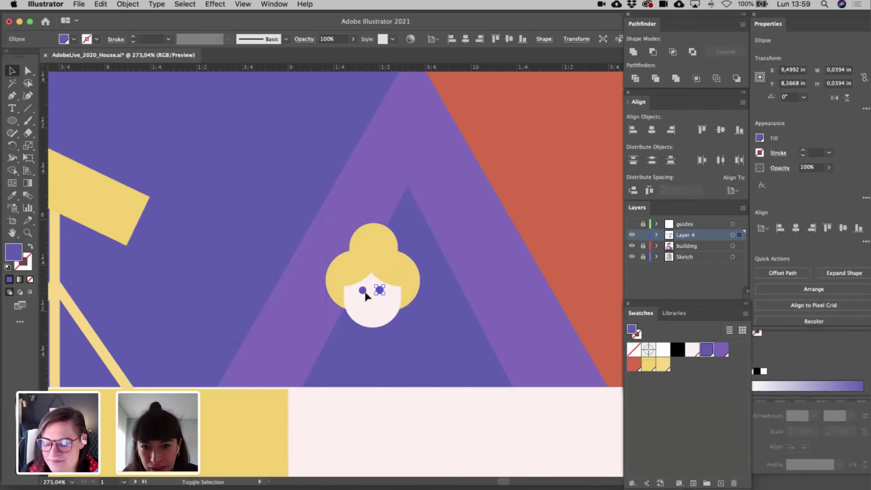
key(Down)
key(Down)
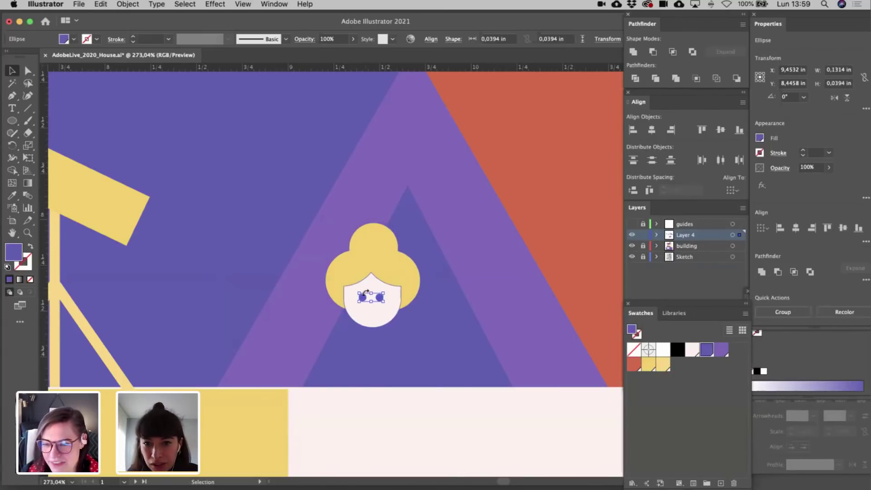
- Group the eyes, face and three hair circles into one head, and move it slightly up and to the left
shift+click(381, 317)
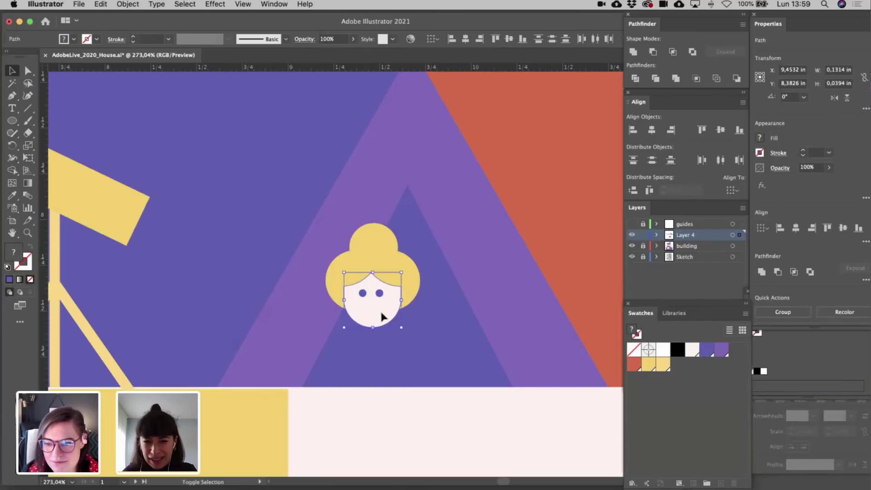
shift+click(348, 260)
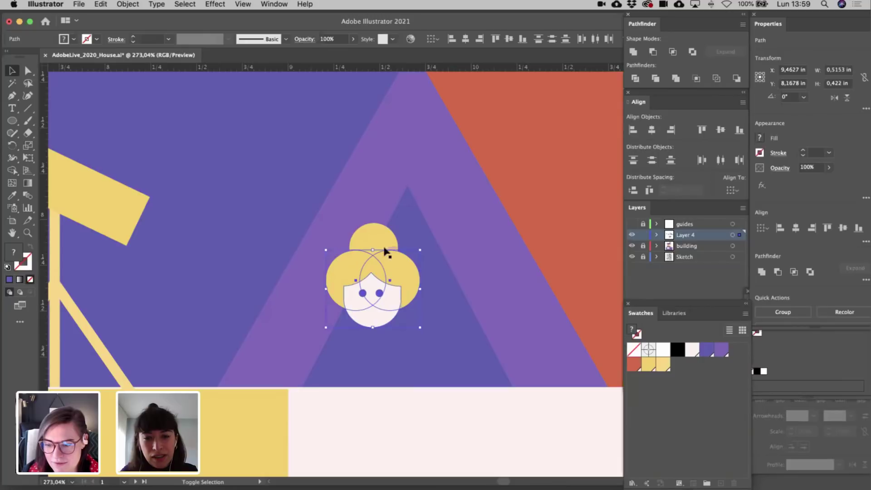
shift+click(376, 234)
key(super+g)
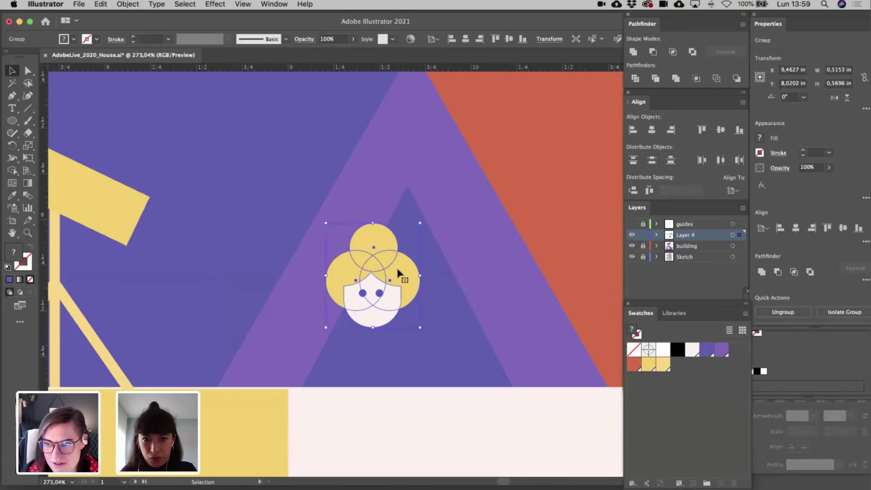
mouse_move(395, 276)
mouse_down()
mouse_move(388, 286)
mouse_move(386, 274)
mouse_up()
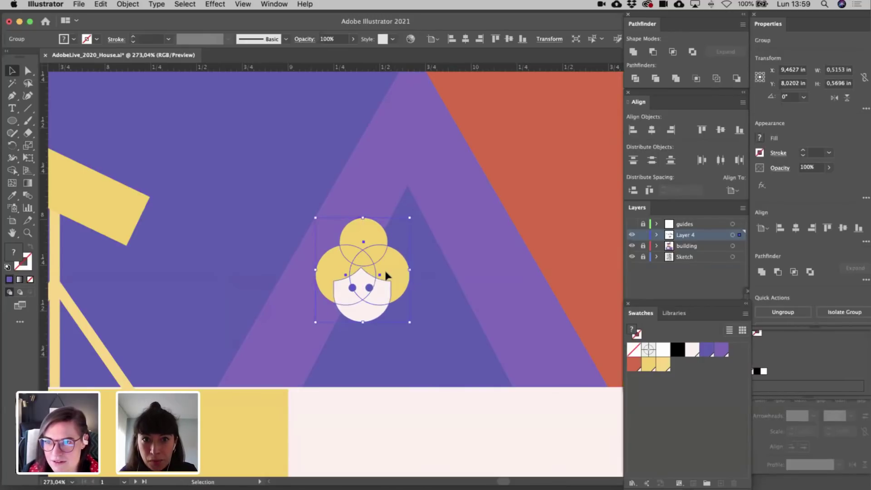
click(294, 261)
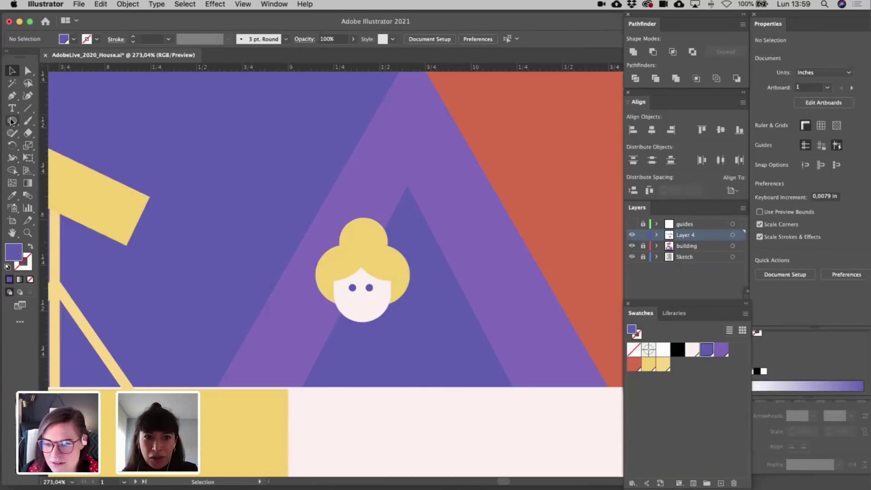
drag(12, 121, 54, 120)
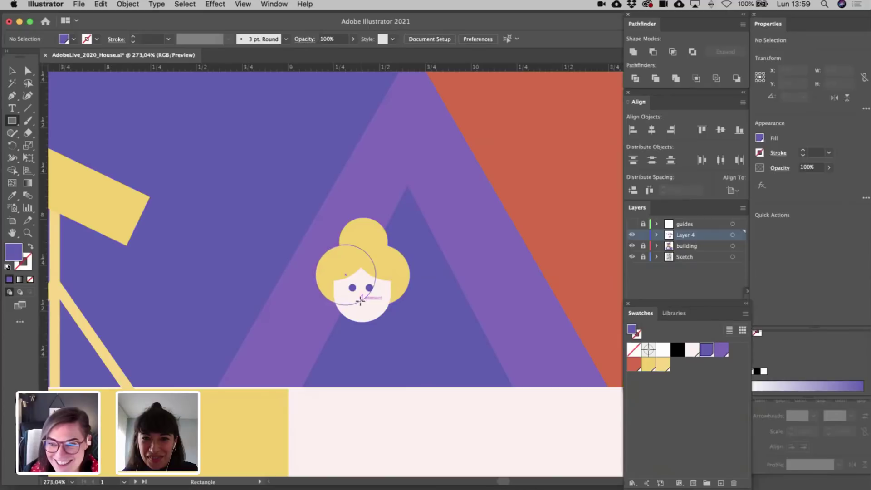
drag(358, 298, 486, 360)
key(super+z)
key(v)
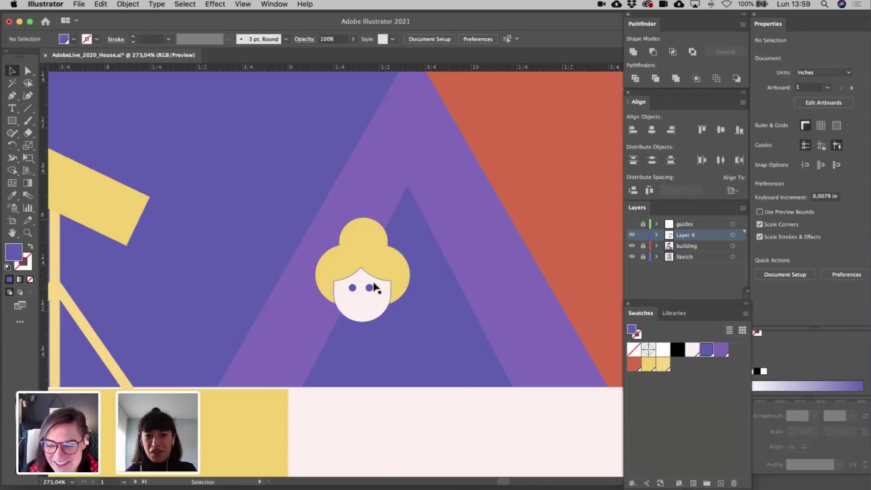
- Move the grouped head slightly upward within the tent
mouse_move(375, 286)
mouse_down()
mouse_move(383, 279)
mouse_move(373, 278)
mouse_up()
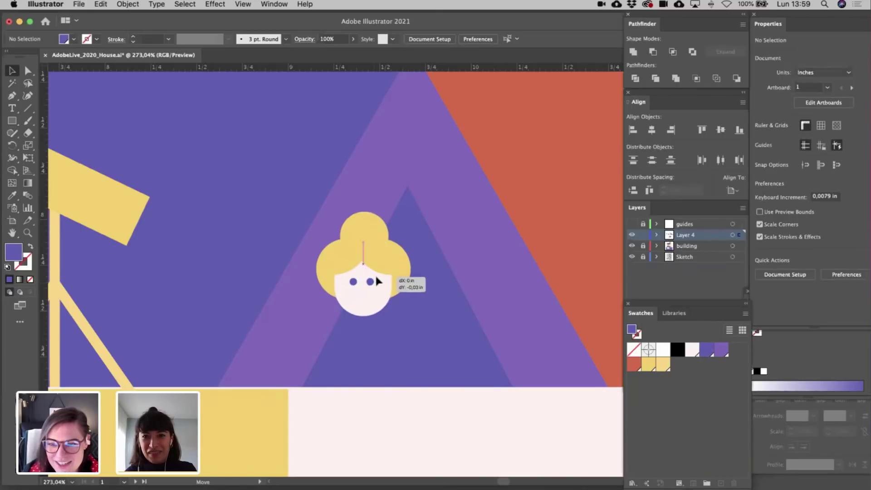
click(437, 257)
- Narrow the dark triangle of the tent opening by moving its lower-left corner inward to just right of the head's centre
key(a)
click(325, 386)
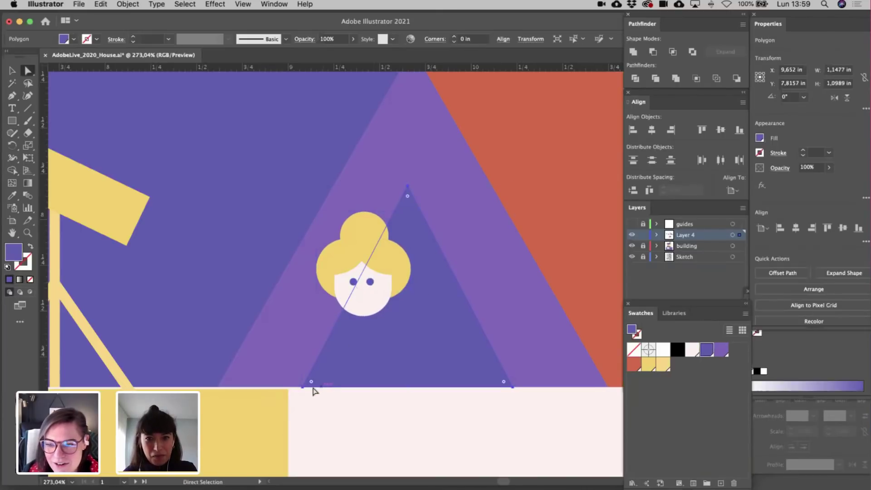
drag(303, 388, 379, 391)
key(v)
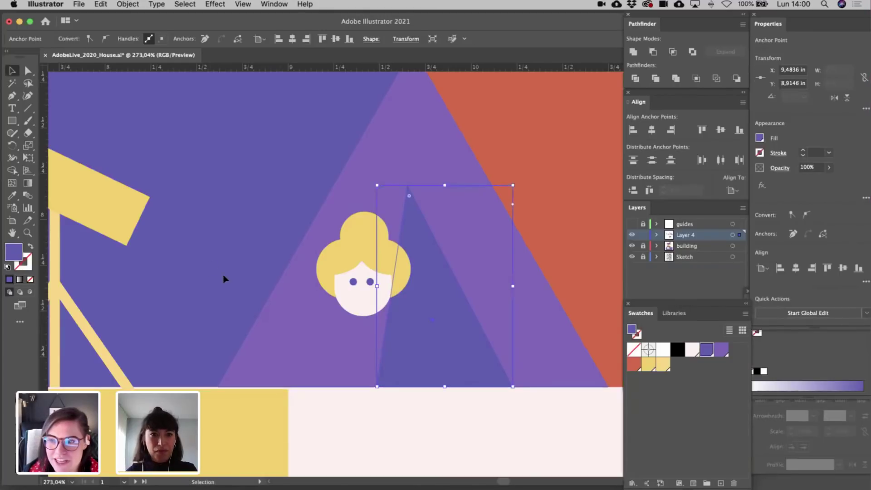
click(200, 259)
- Draw a circle about 0.17 in wide just below the face as a hand and fill it with the pale skin colour
click(12, 121)
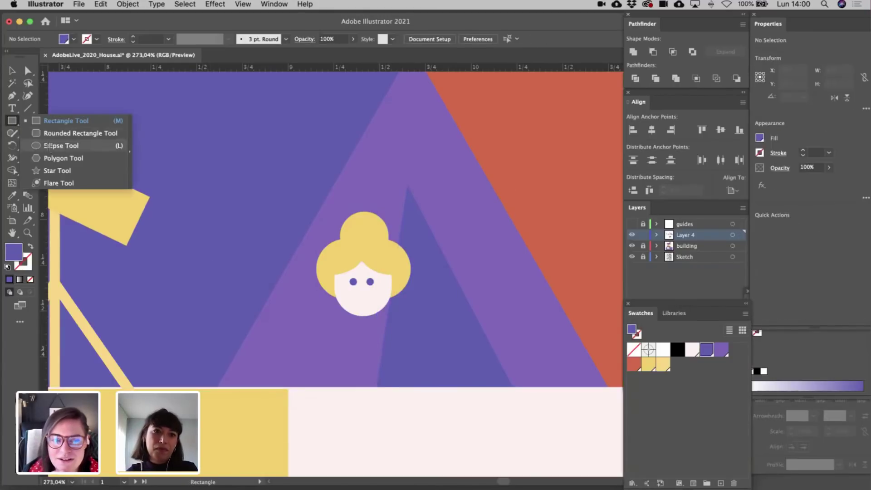
click(54, 145)
mouse_move(387, 334)
mouse_down()
mouse_move(416, 337)
mouse_move(401, 344)
mouse_up()
key(v)
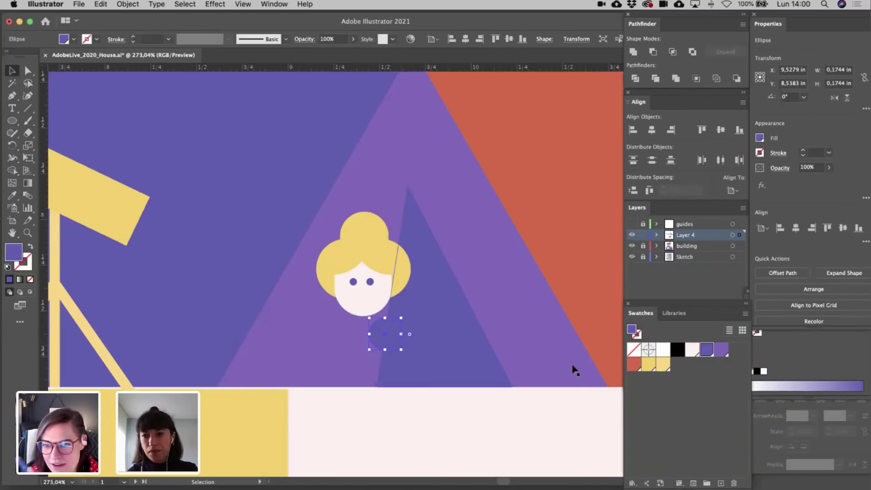
click(691, 350)
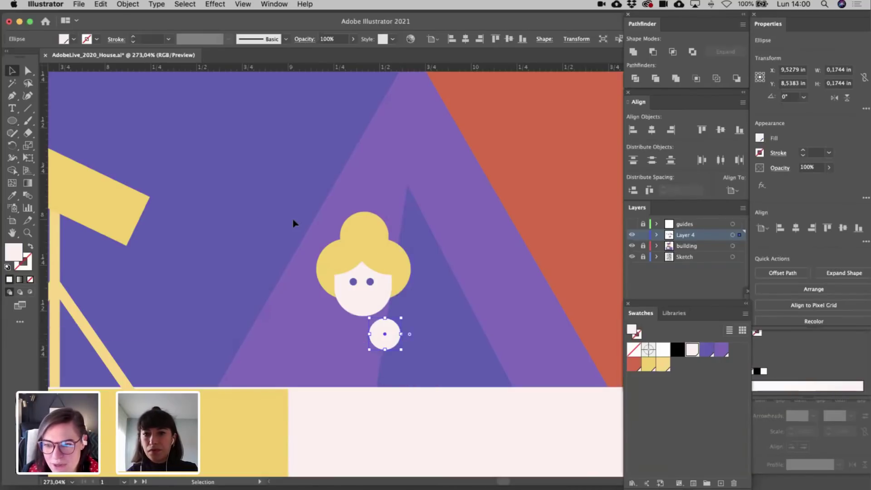
click(237, 227)
- Move the head up and right above the hand, and rotate it about 24° counterclockwise so it tilts left
click(405, 273)
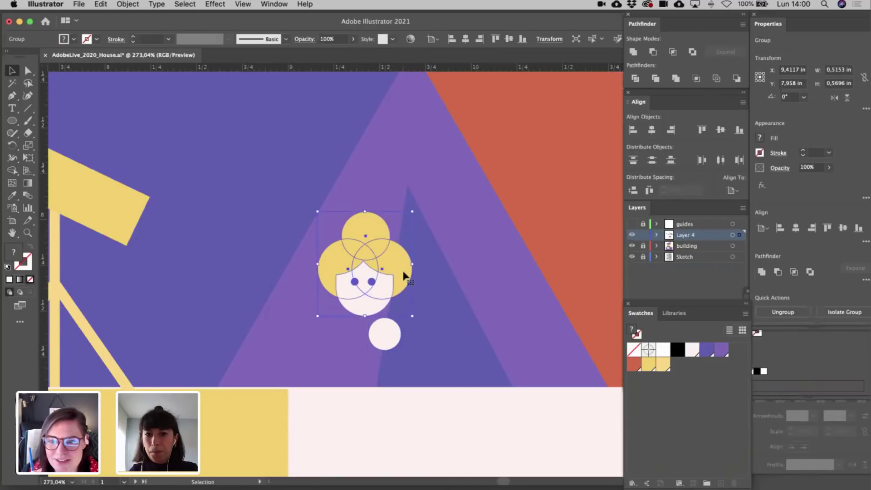
drag(403, 274, 388, 278)
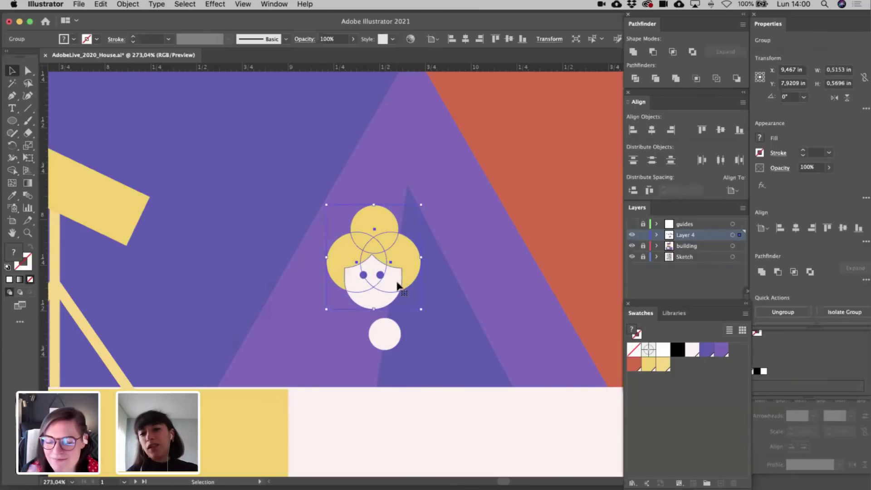
click(235, 227)
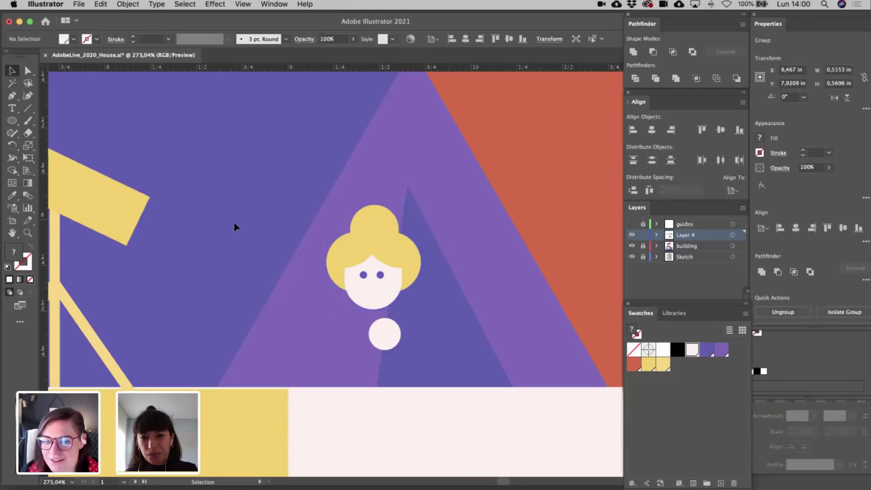
click(404, 253)
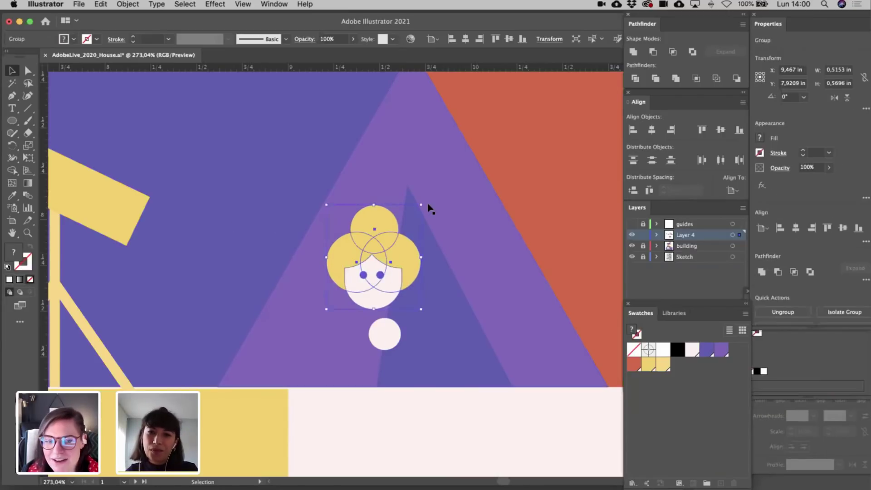
drag(425, 203, 400, 188)
drag(371, 235, 364, 237)
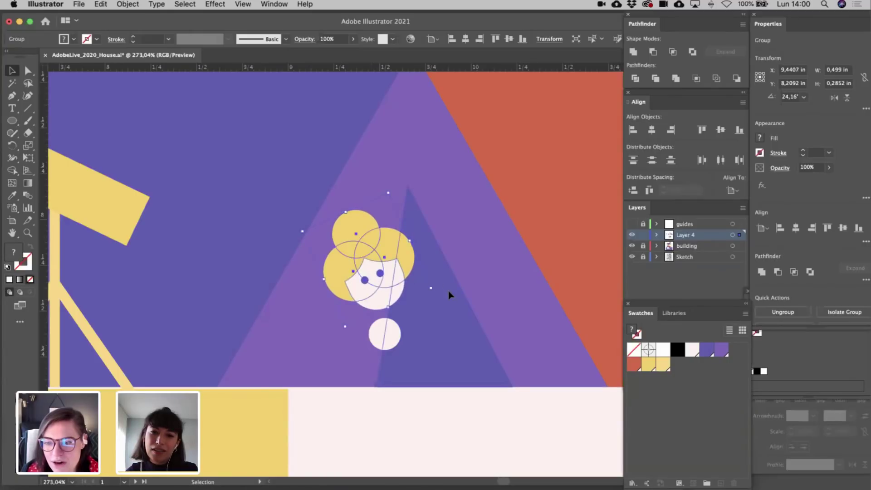
- Bring the dark triangle in front of the head, and bring the hand circle in front of the triangle
click(449, 294)
key(super+shift+bracketright)
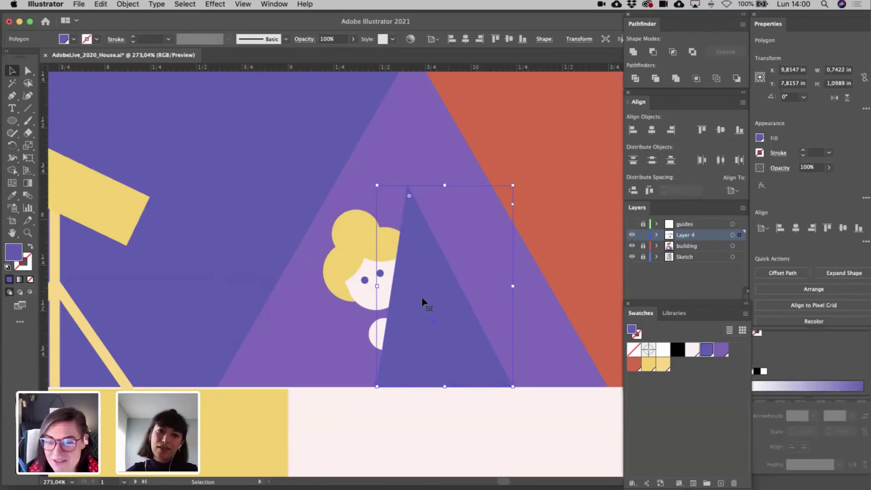
click(376, 341)
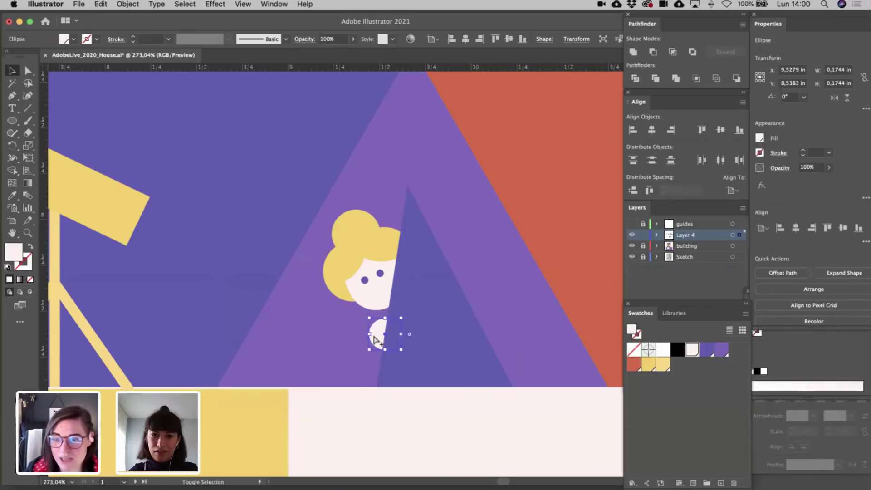
key(super+shift+bracketright)
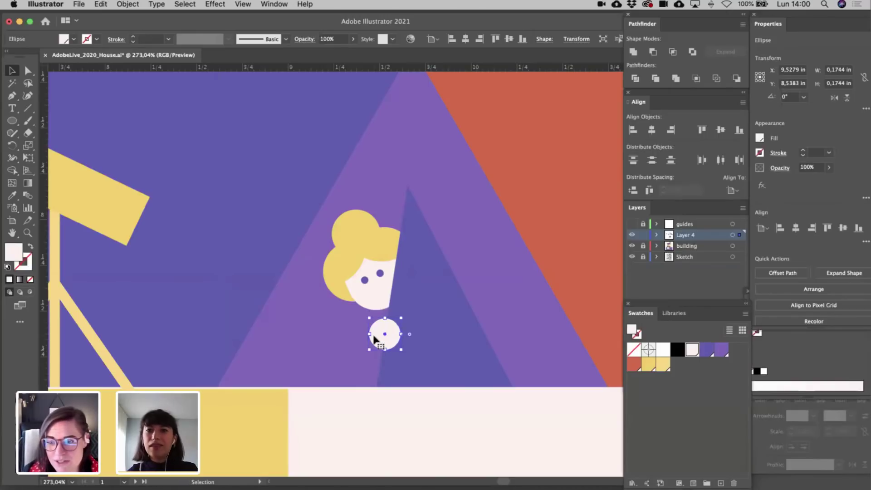
- Shift the head, hand circle and dark triangle together slightly to the right
shift+click(384, 307)
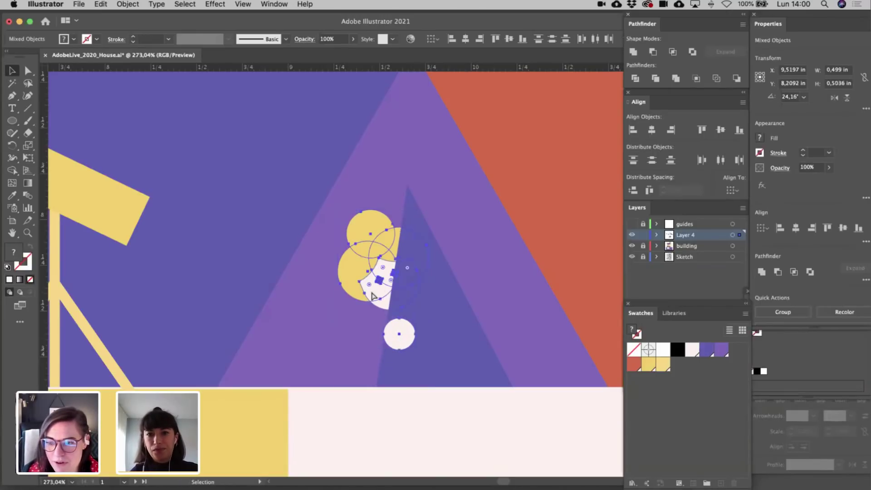
shift+click(438, 323)
- Duplicate the dark triangle to the left, flip the copy horizontally, and place it behind the head and hand
drag(438, 323, 306, 319)
key(super+shift+a)
click(835, 96)
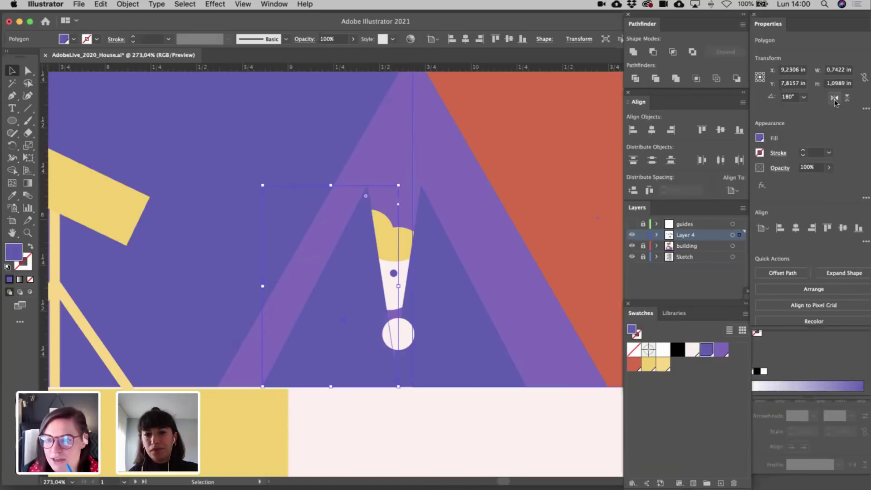
drag(350, 290, 371, 295)
key(super+bracketleft)
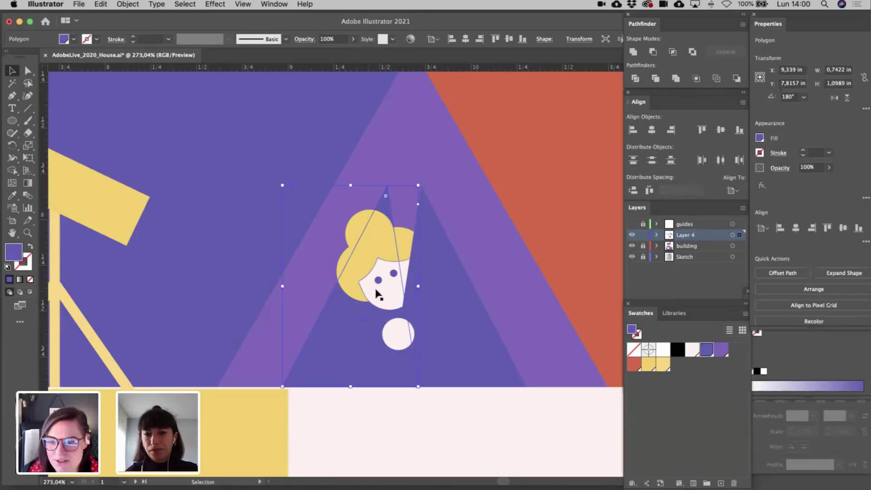
- Join the tips of both dark triangles at one apex and move the front triangle's lower-left corner slightly right
key(a)
click(387, 186)
drag(388, 191, 410, 188)
click(425, 190)
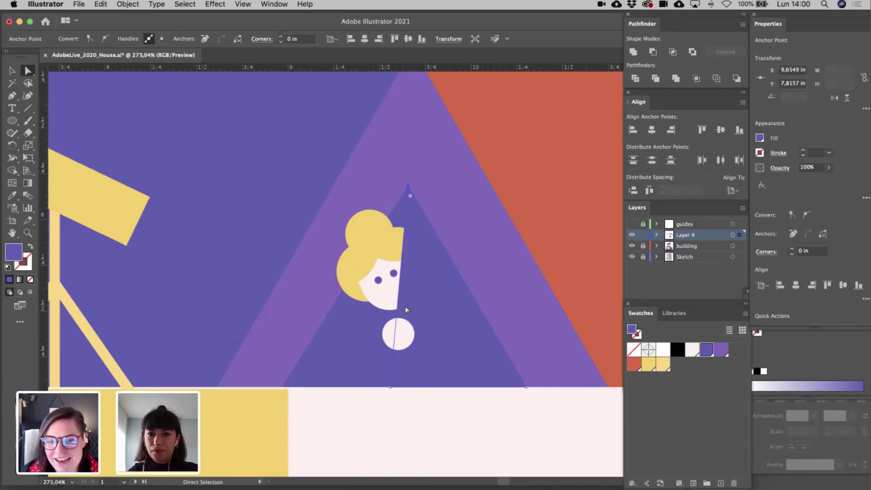
drag(390, 389, 398, 389)
key(v)
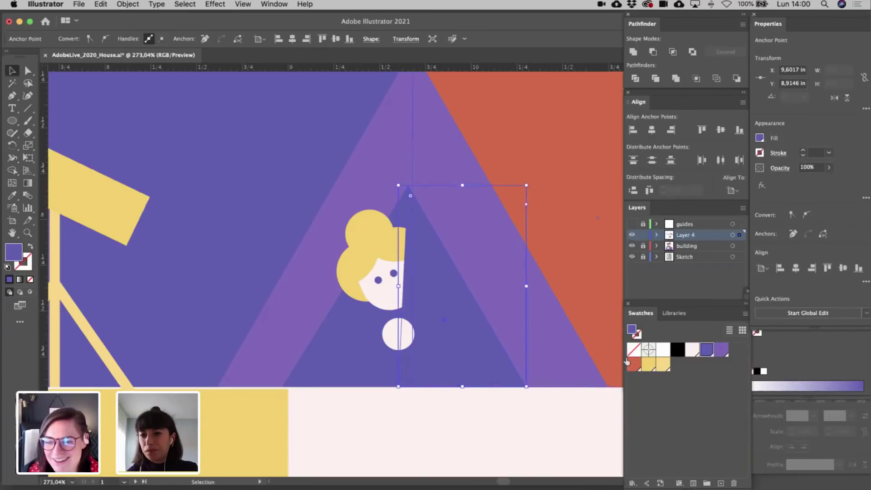
- Fill the triangle behind the head with the orange-red swatch
click(342, 355)
click(664, 364)
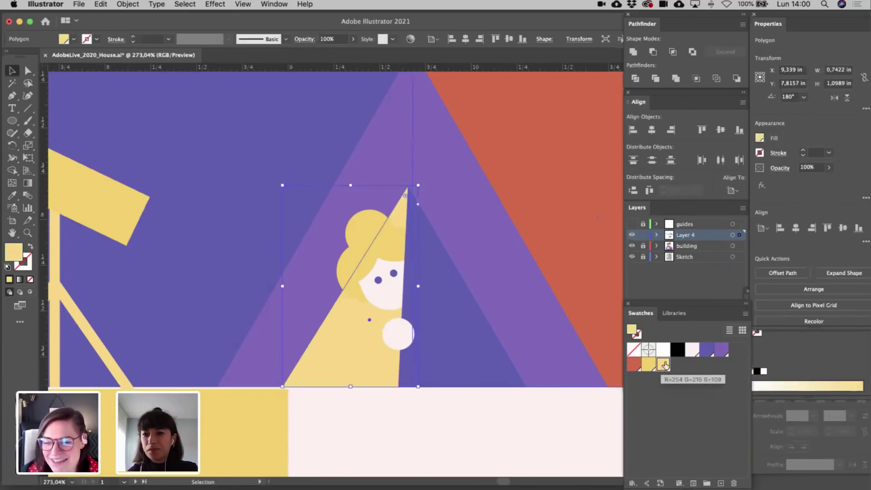
click(634, 365)
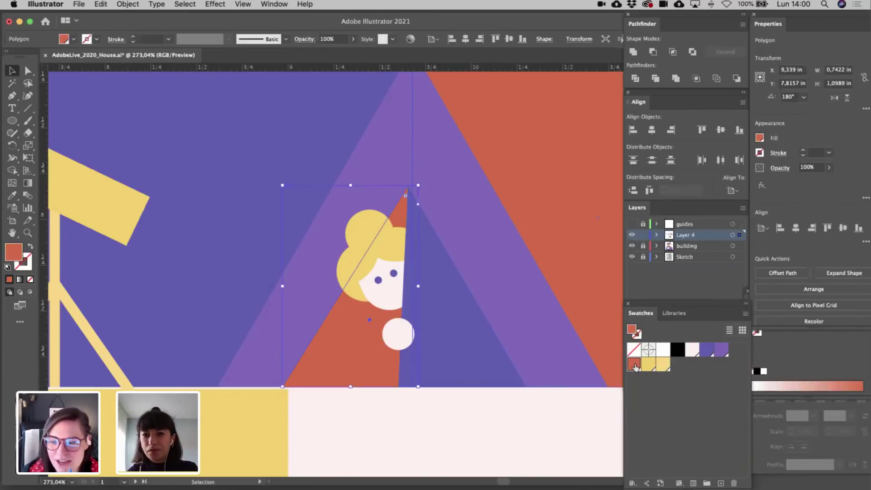
click(207, 232)
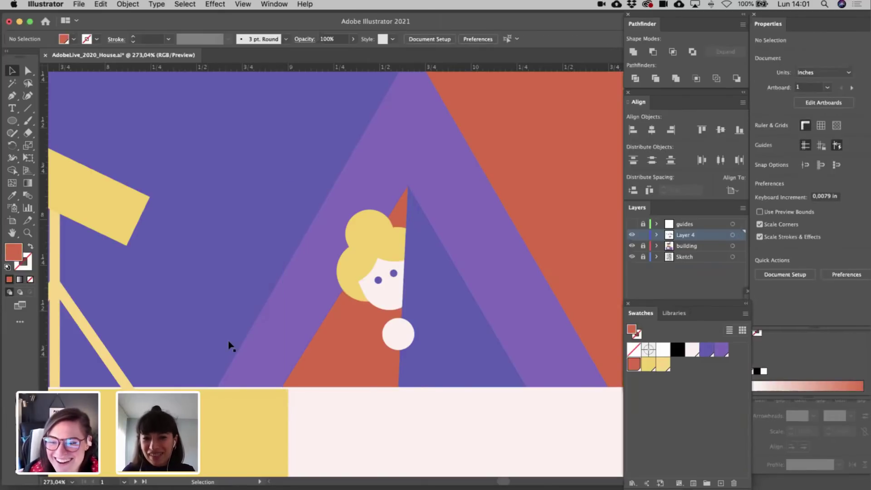
scroll(266, 324, left, 5)
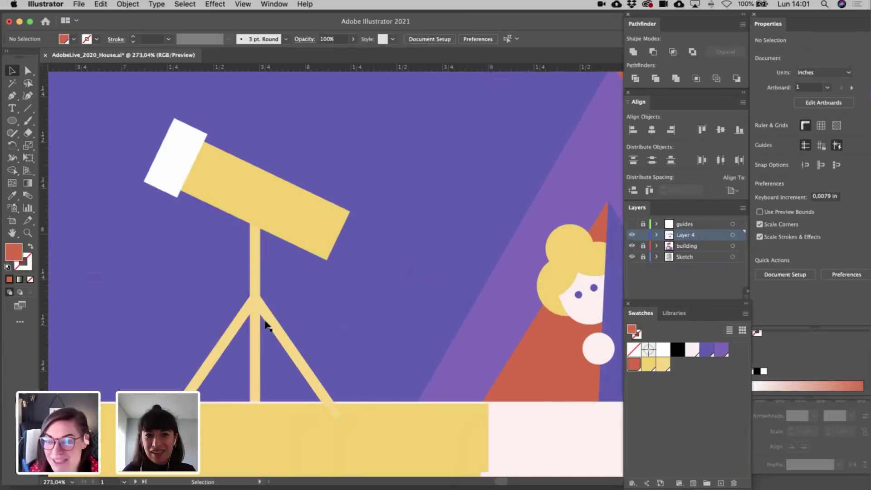
- Recolor the stroke of the telescope's three tripod legs with the darker yellow swatch
scroll(266, 325, down, 3)
click(236, 338)
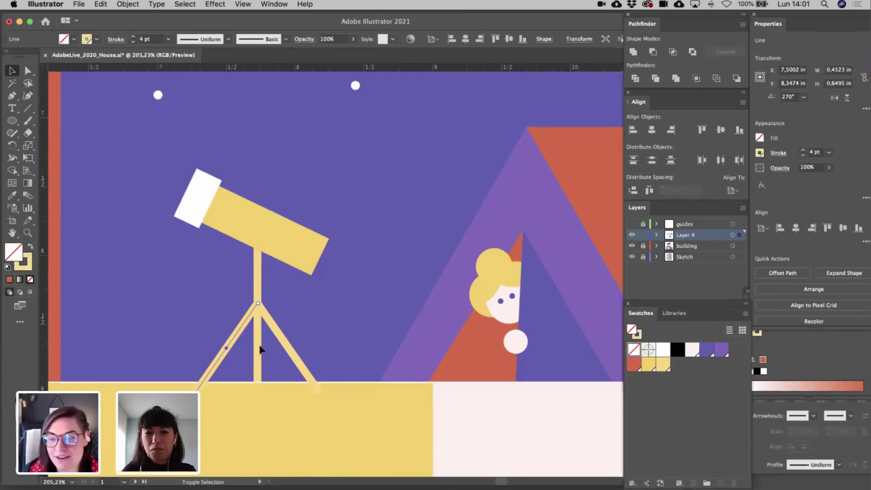
shift+click(258, 346)
shift+click(284, 347)
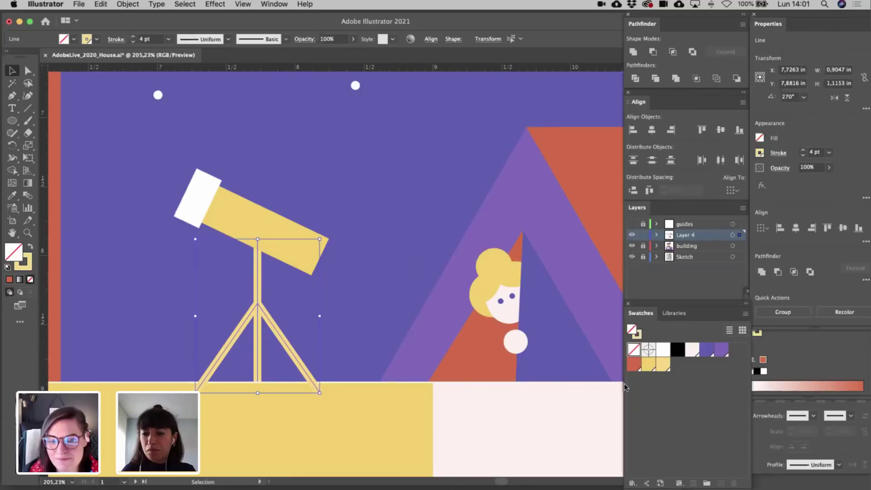
click(648, 364)
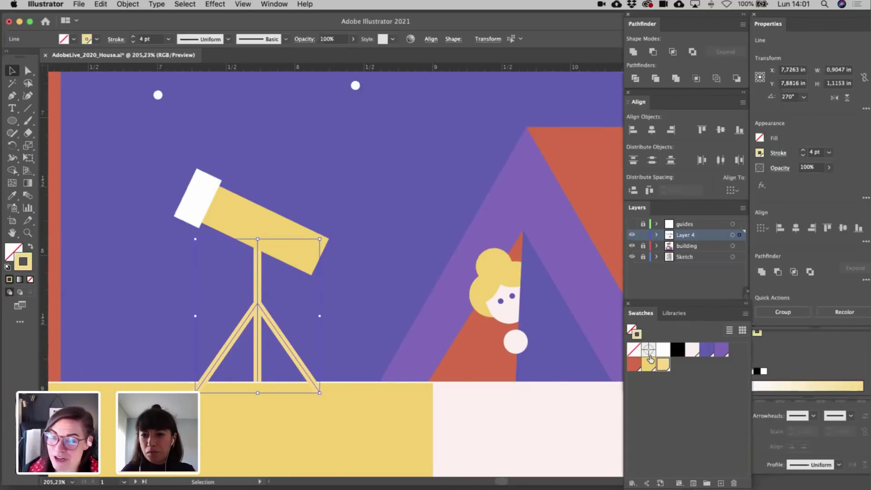
click(381, 279)
- Unlock the building layer and stretch the yellow block below the telescope to close the thin gaps to the rooms above and below
click(632, 257)
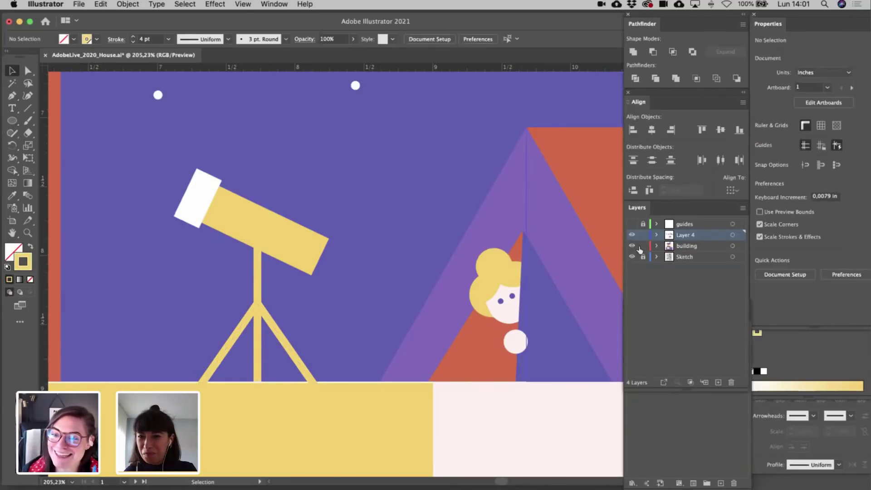
scroll(393, 292, down, 5)
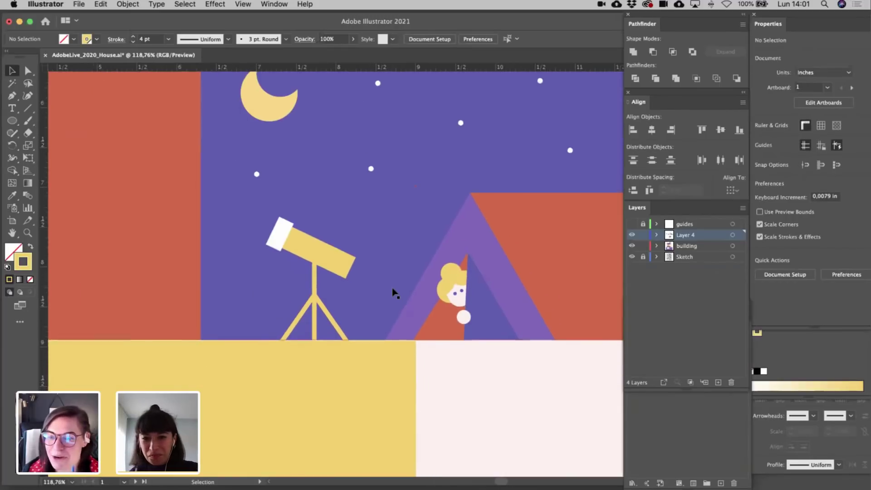
scroll(395, 293, up, 5)
scroll(394, 292, down, 1)
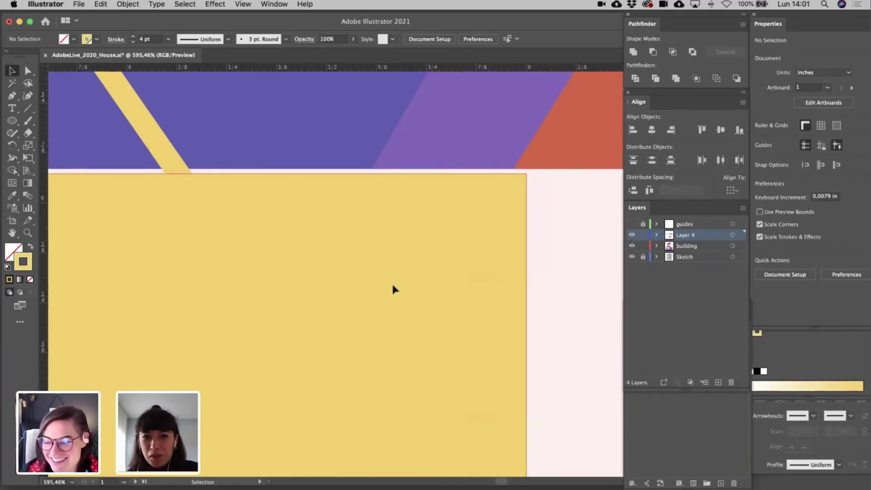
click(393, 284)
scroll(393, 284, down, 5)
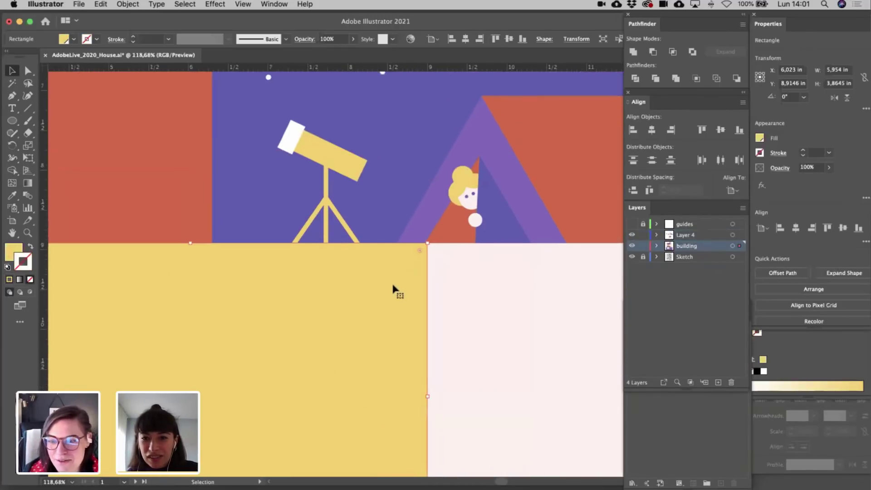
scroll(230, 263, up, 3)
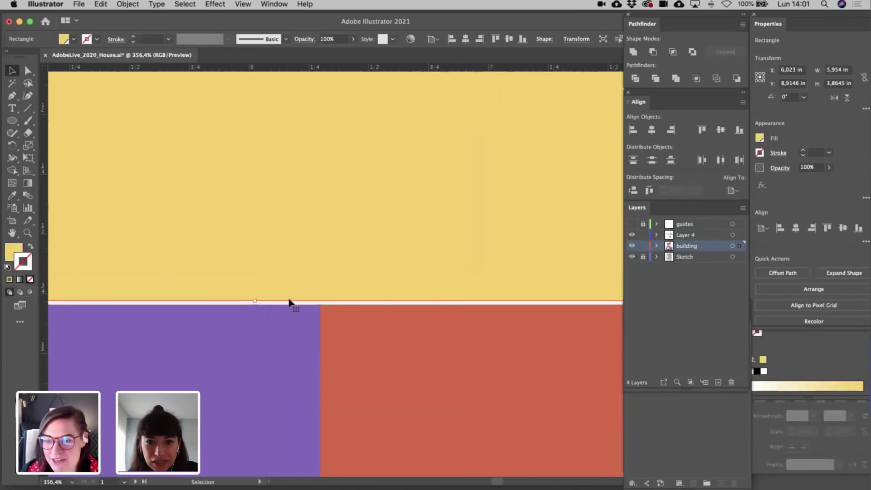
drag(256, 303, 255, 305)
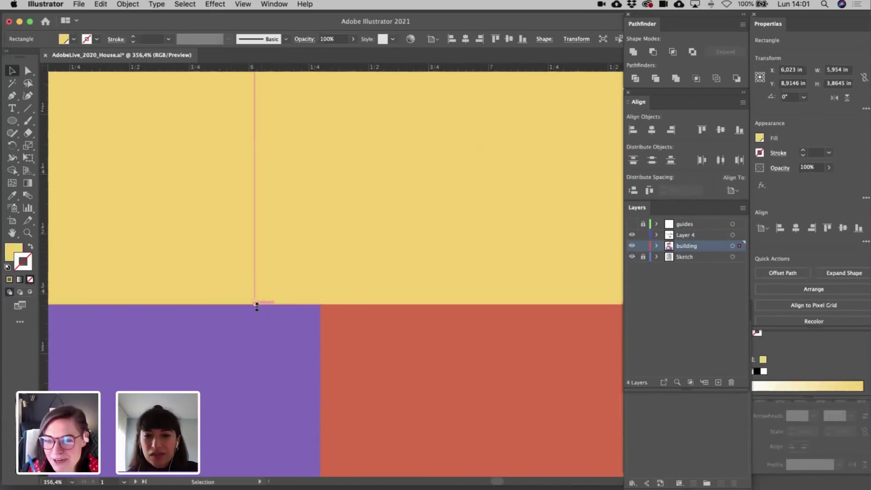
scroll(255, 307, down, 6)
click(521, 241)
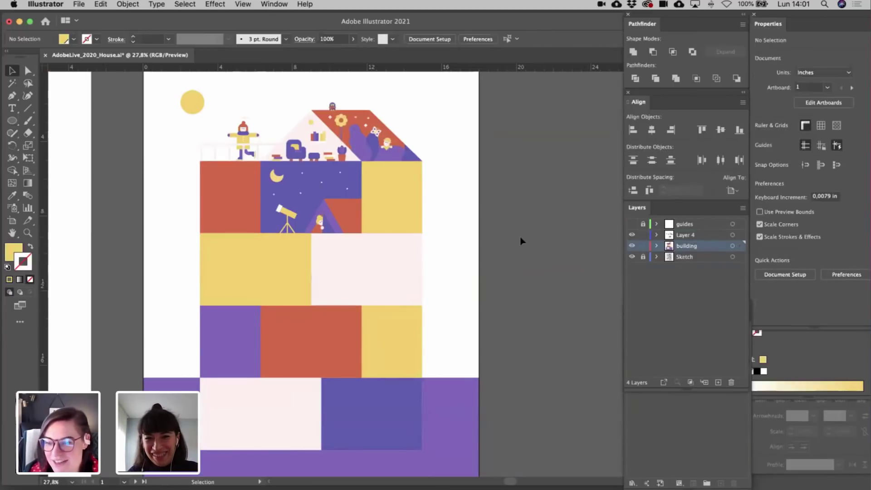
- Lock the building layer again, make Layer 4 the active layer, and save the document
scroll(521, 241, up, 4)
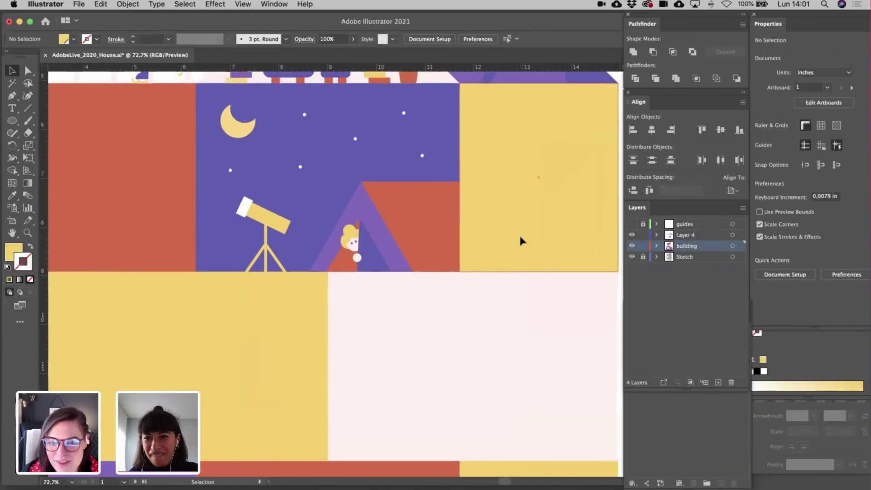
click(643, 246)
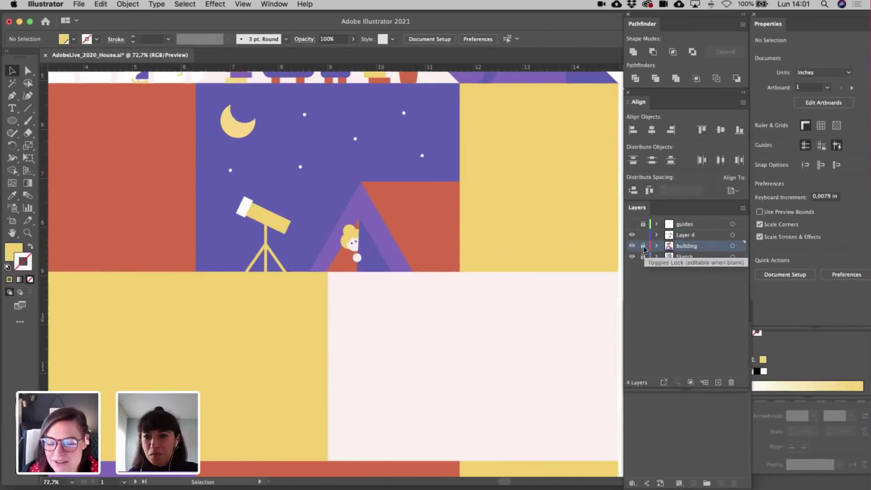
click(690, 239)
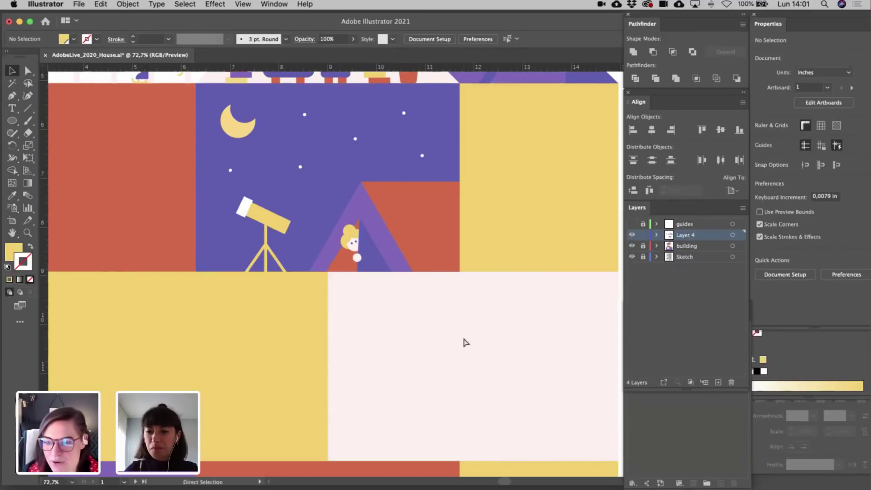
key(super+s)
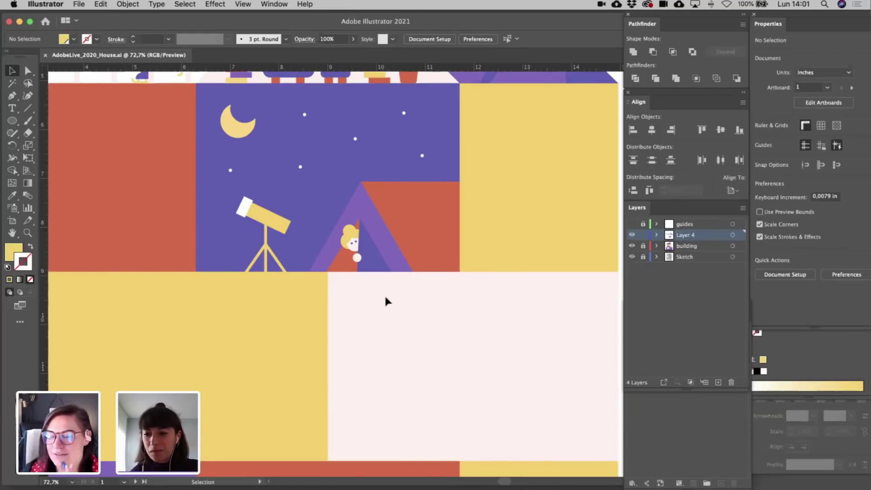
- Shift the crescent moon slightly right and down in the night-sky room and save the document
scroll(326, 222, up, 5)
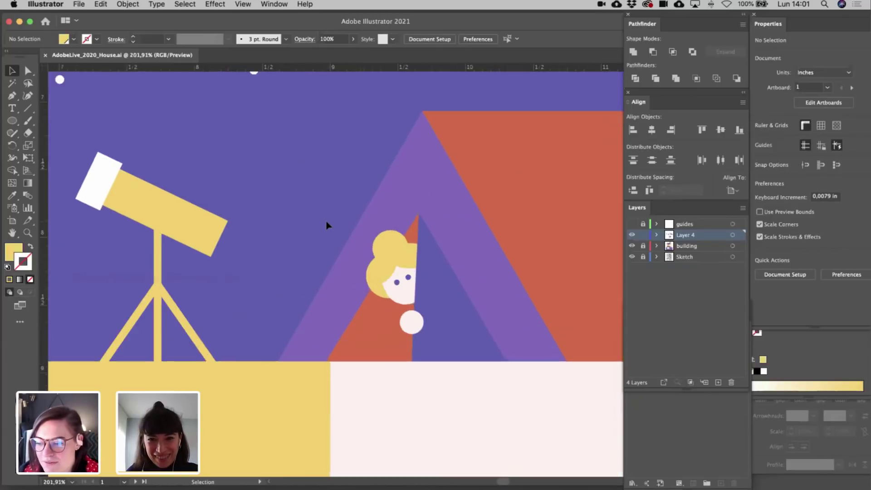
scroll(326, 225, up, 2)
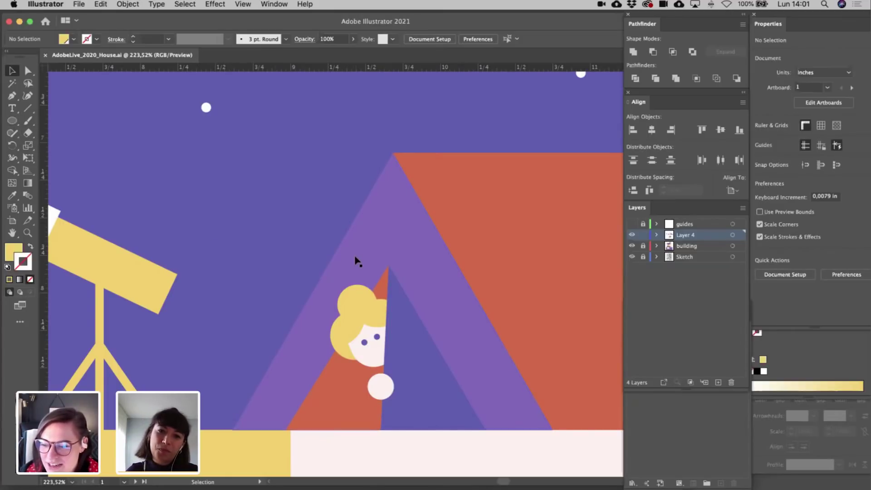
scroll(356, 260, down, 3)
scroll(356, 259, down, 3)
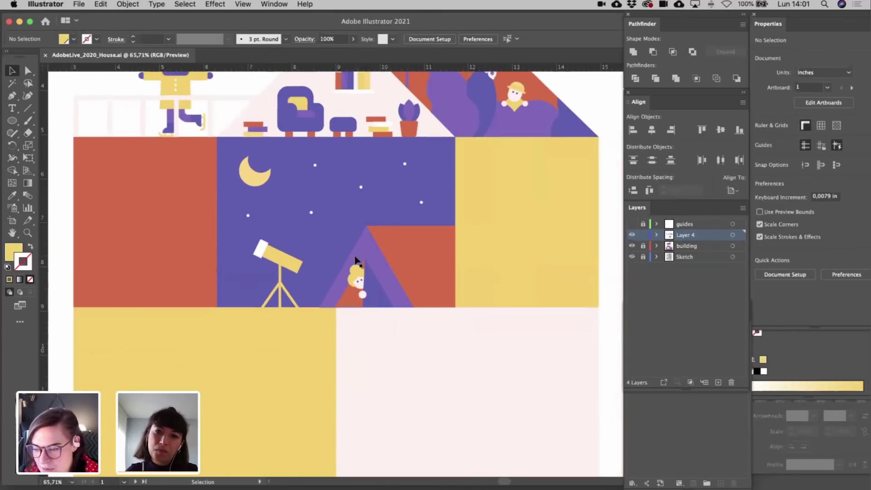
key(a)
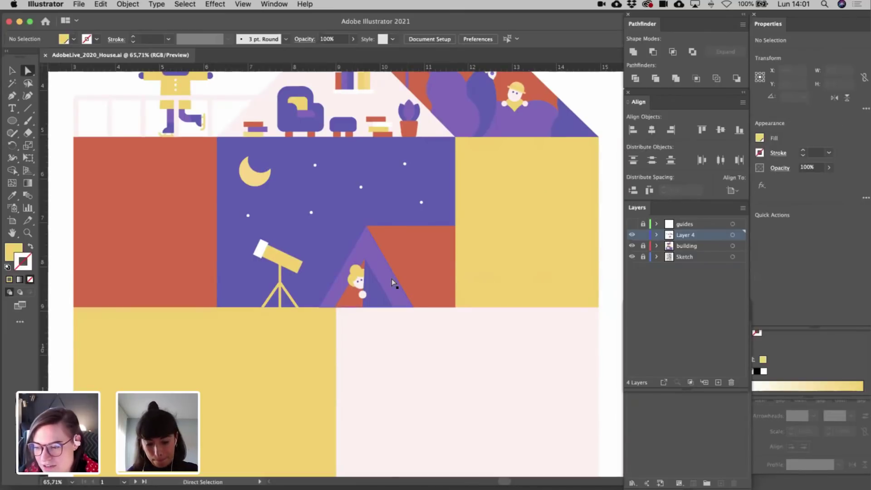
key(v)
drag(262, 192, 261, 186)
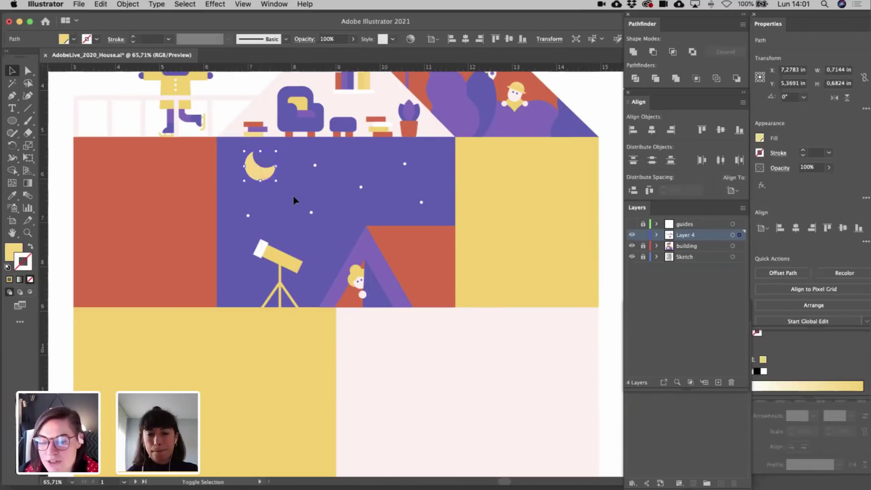
key(Down)
key(Down)
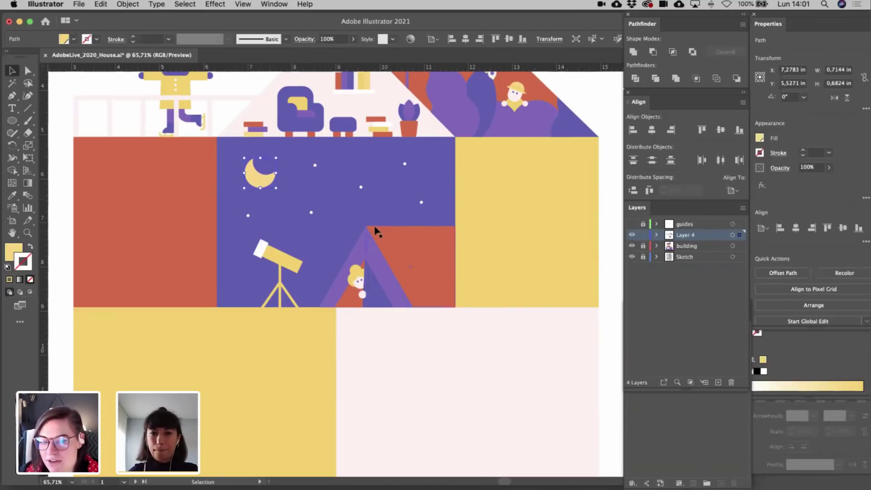
scroll(379, 231, down, 3)
click(535, 241)
key(super+s)
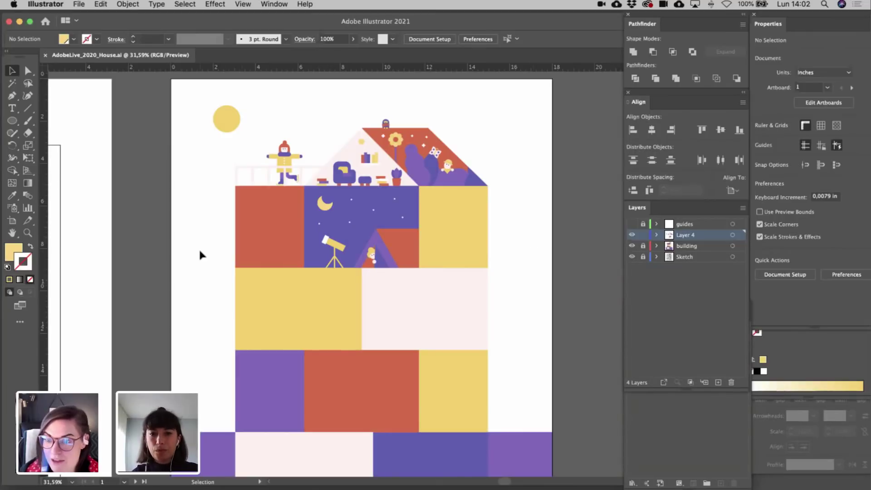
- Draw a window rectangle about 1.08 by 1.41 in in the upper middle of the red room
scroll(200, 252, up, 5)
scroll(199, 252, up, 3)
scroll(200, 251, left, 3)
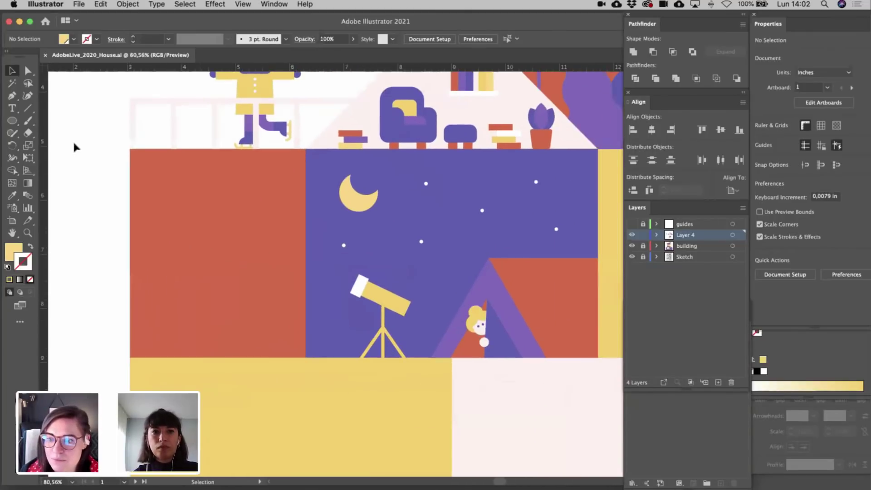
drag(12, 121, 45, 120)
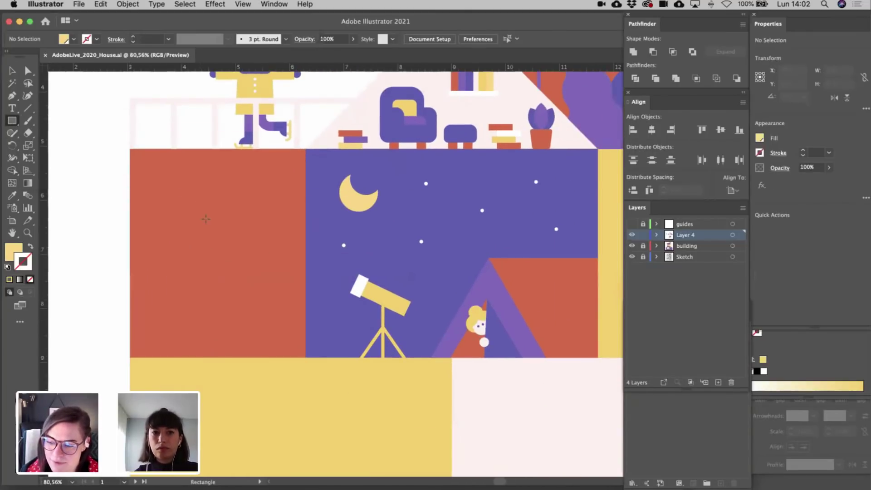
drag(193, 199, 220, 248)
key(v)
- Round the window's two top corners fully into an arch and fill it with the night sky's blue-violet
key(a)
click(191, 203)
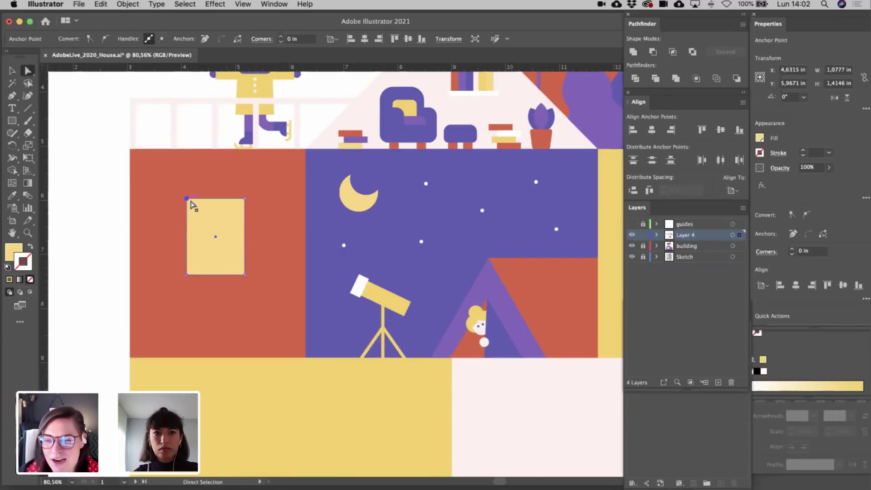
shift+click(245, 200)
drag(238, 208, 191, 274)
key(i)
click(414, 271)
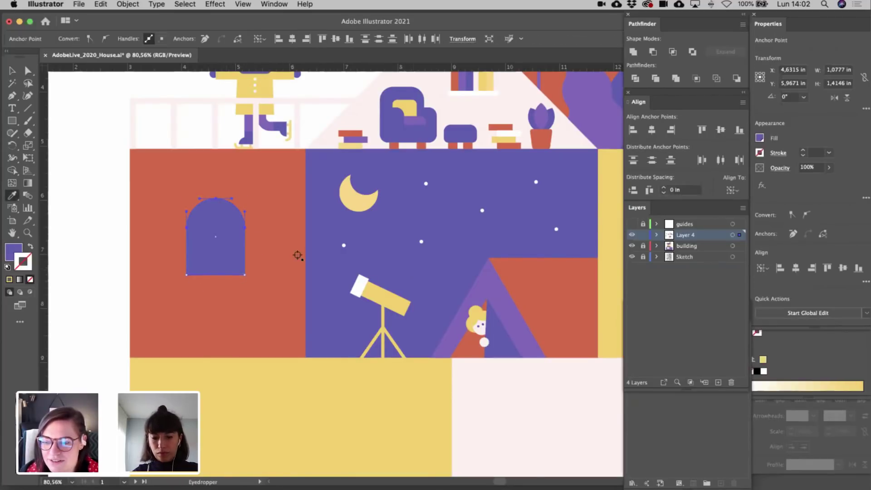
key(v)
click(88, 244)
- Draw a brick about 0.58 by 0.31 in at the red room's left edge and place a copy below, offset to the right
click(12, 121)
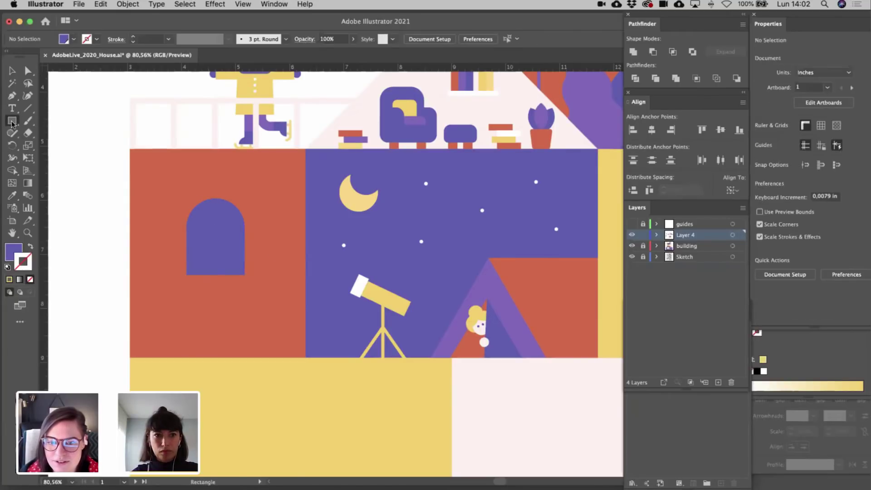
drag(130, 286, 169, 330)
key(v)
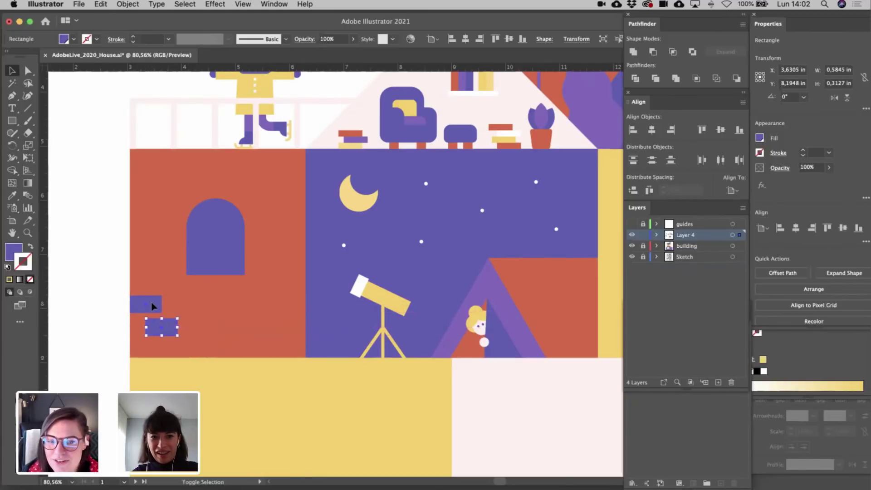
- Flatten both bricks to about 0.27 in tall and shift the lower brick slightly down
shift+click(153, 306)
drag(155, 335, 155, 330)
click(104, 323)
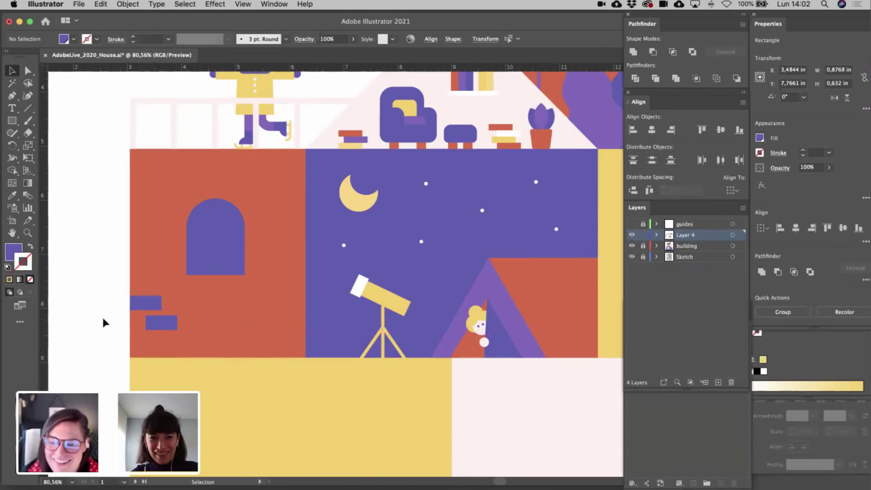
click(171, 327)
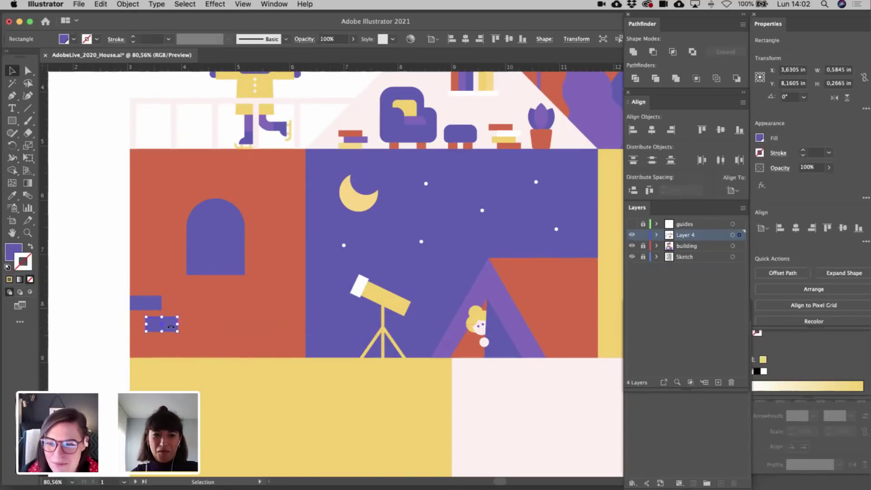
- Fill both bricks with the light yellow swatch
shift+click(153, 305)
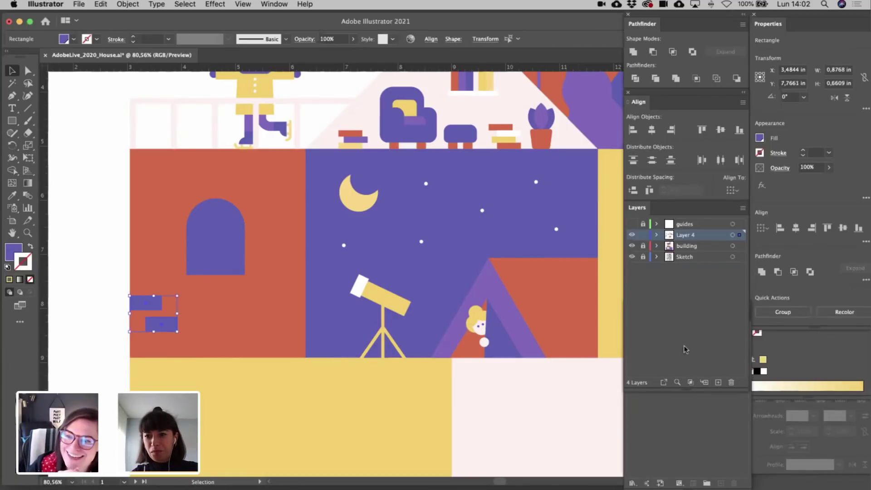
click(671, 419)
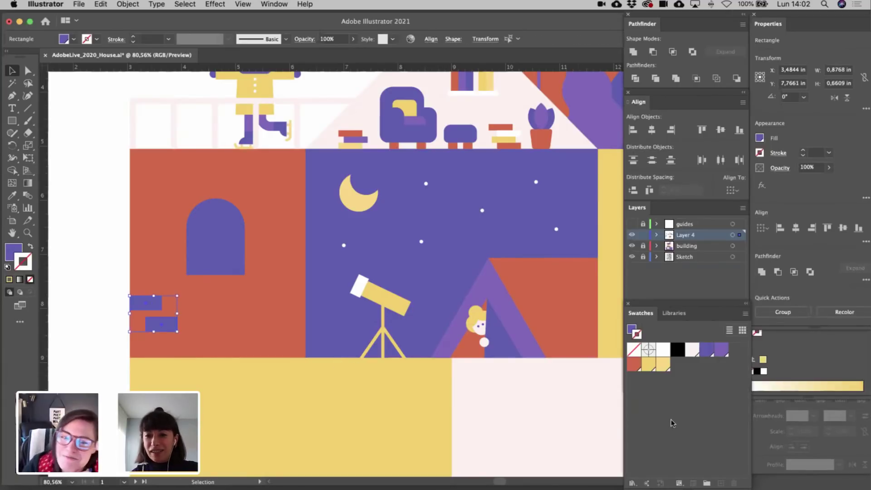
click(632, 329)
click(663, 368)
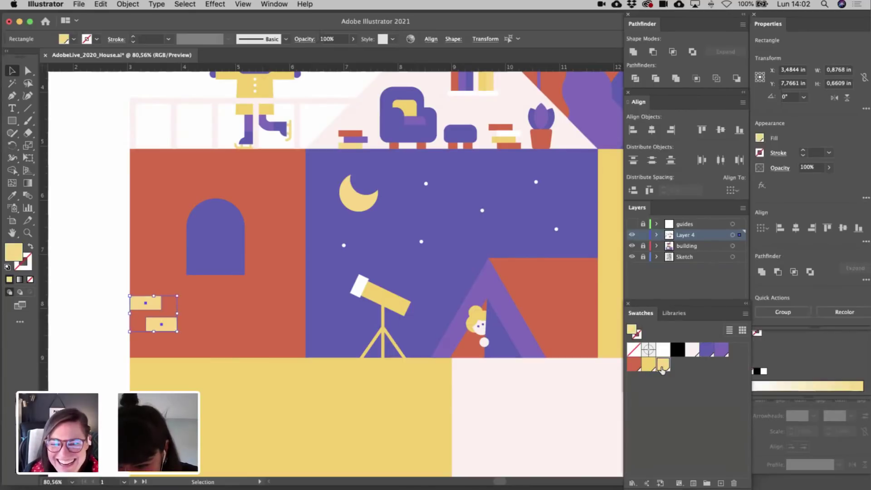
click(108, 281)
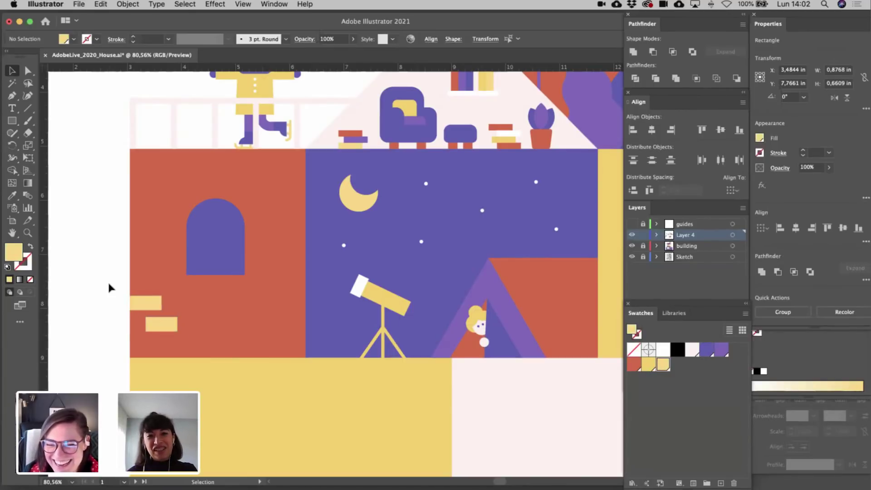
- Move the star in the middle of the night sky up, between the two upper stars
scroll(507, 211, up, 5)
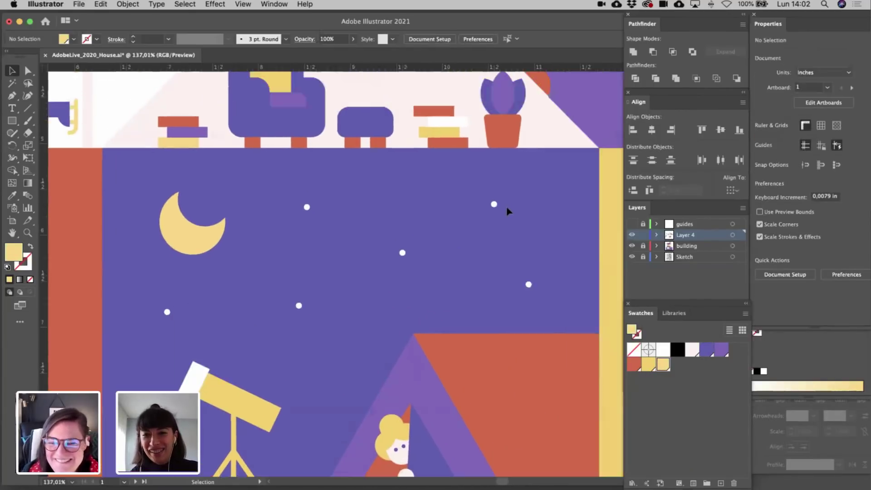
drag(383, 258, 388, 193)
click(257, 250)
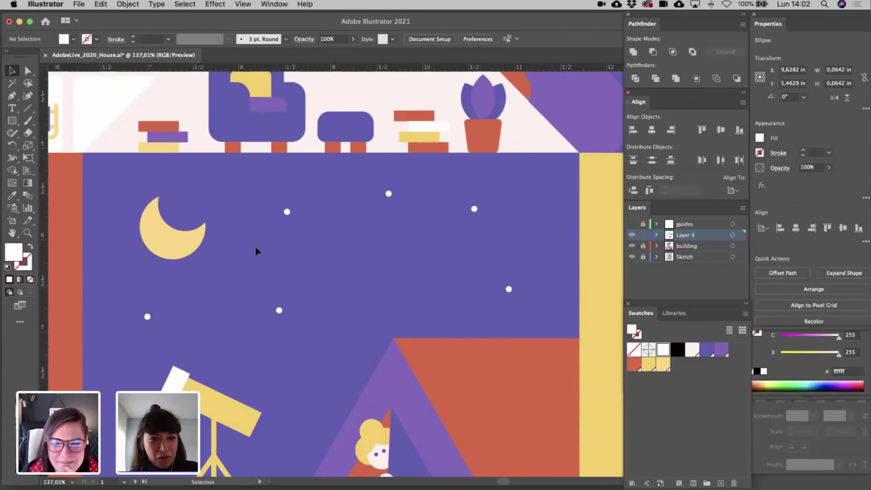
- Draw a square about 0.80 in wide in the night sky above the tent's peak and fill it with the light yellow swatch
scroll(256, 250, down, 3)
key(m)
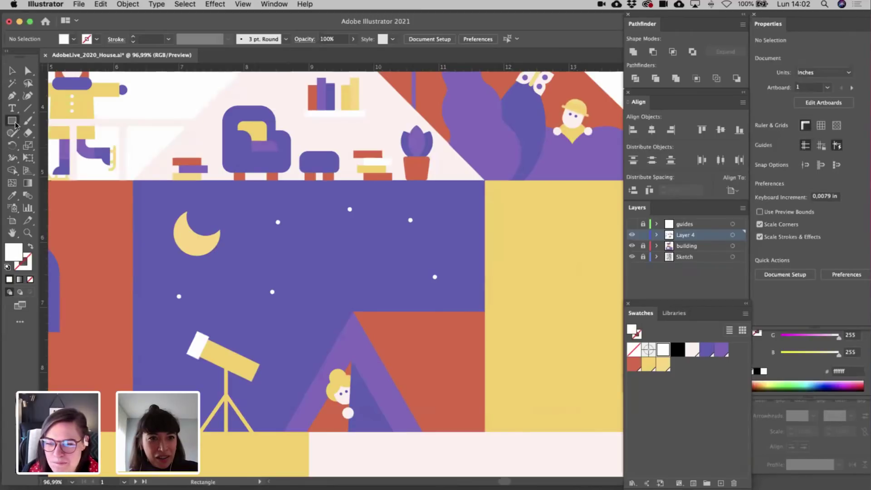
scroll(337, 248, up, 3)
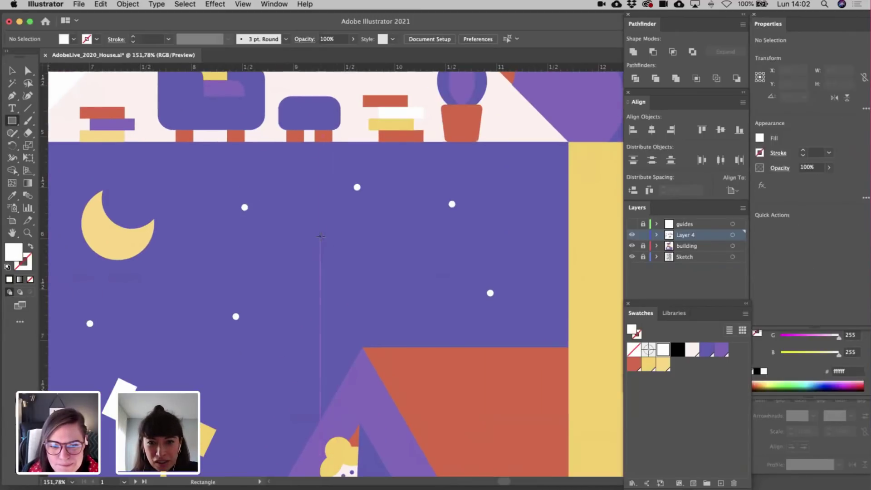
drag(321, 235, 402, 317)
key(v)
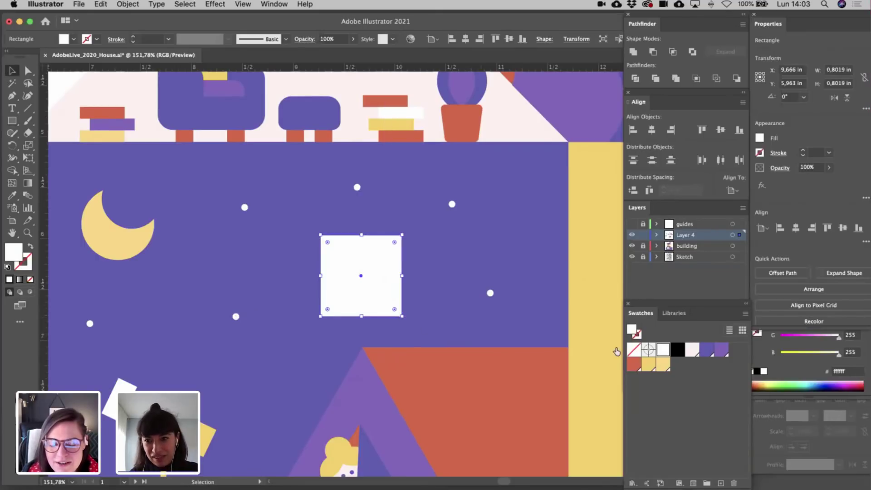
click(663, 364)
click(418, 291)
- Draw an ellipse about 0.29 by 0.22 in at the centre of the yellow square and fill it with the blue-violet swatch
scroll(418, 290, down, 2)
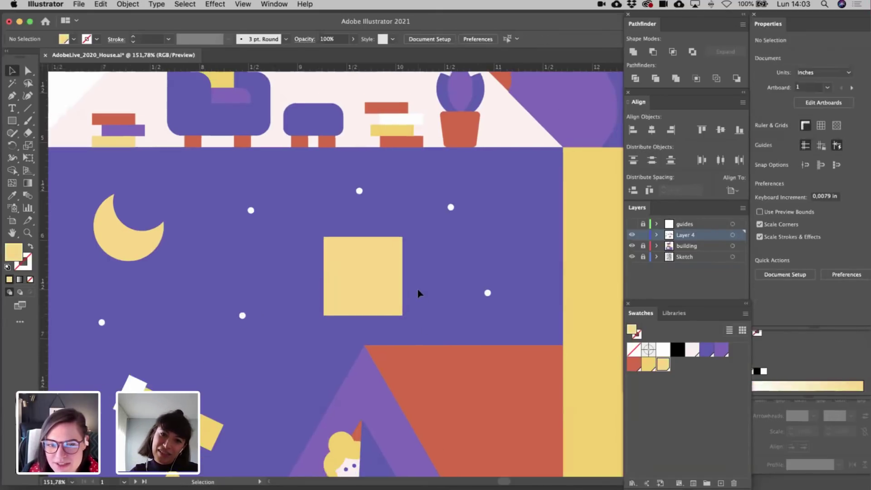
scroll(418, 291, down, 2)
scroll(383, 245, up, 4)
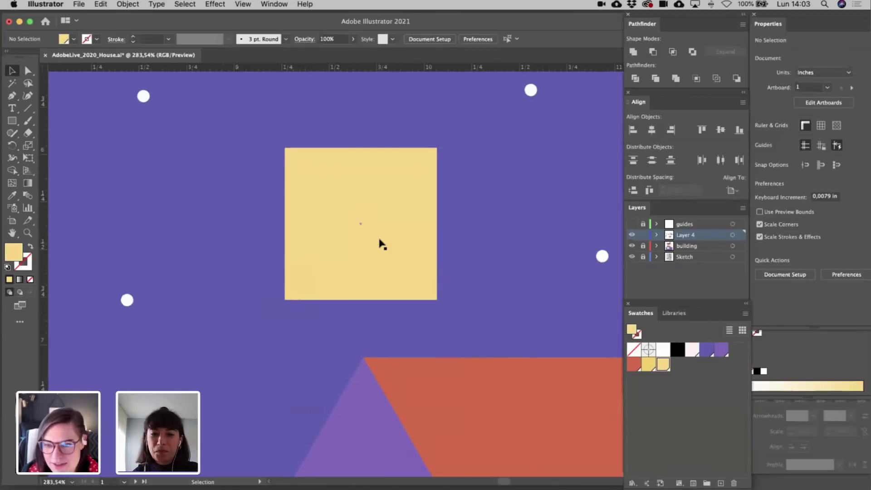
click(11, 122)
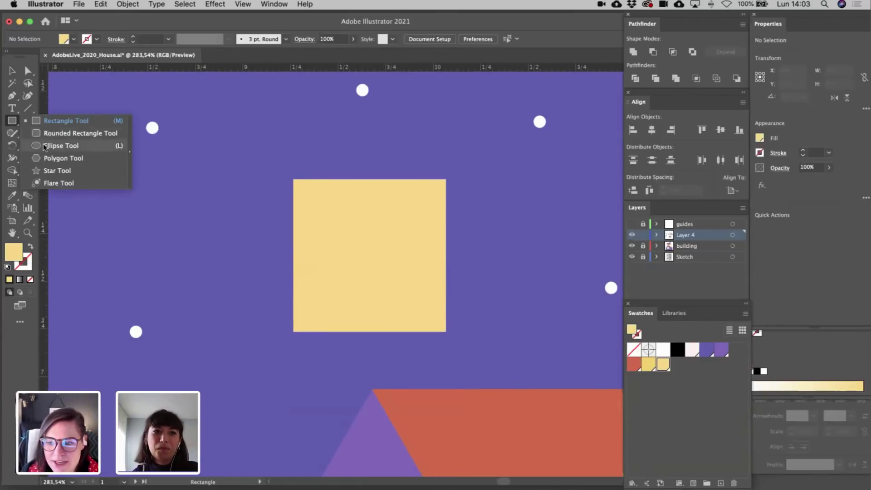
click(61, 145)
drag(368, 261, 397, 281)
key(v)
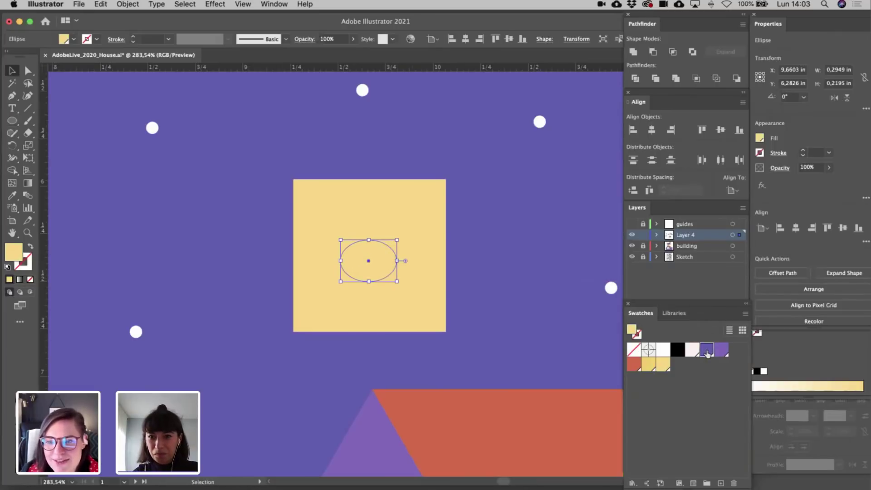
click(707, 349)
click(529, 310)
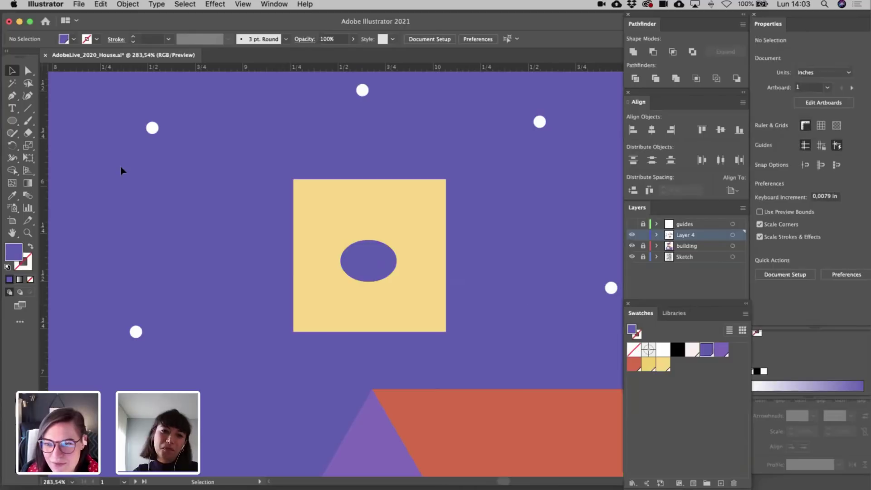
- Draw an eye circle about 0.08 in wide above the muzzle ellipse and place a copy about 0.16 in to its right
drag(12, 120, 45, 143)
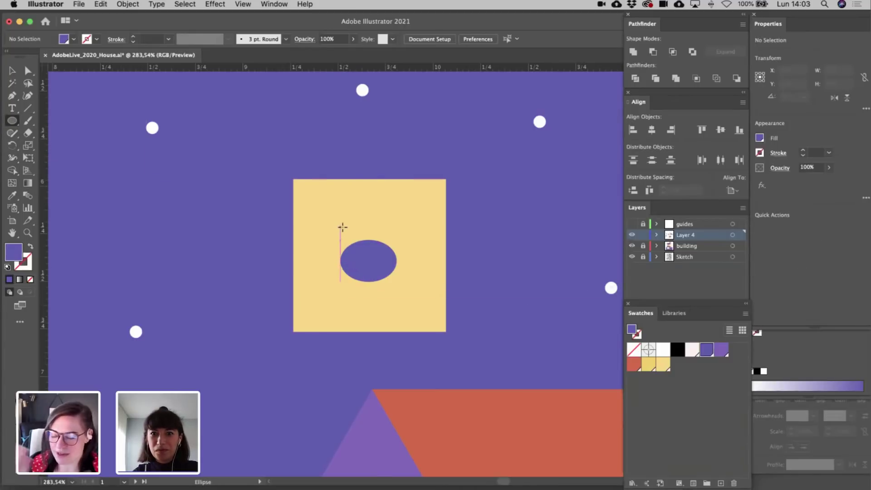
drag(350, 226, 358, 234)
key(v)
click(503, 263)
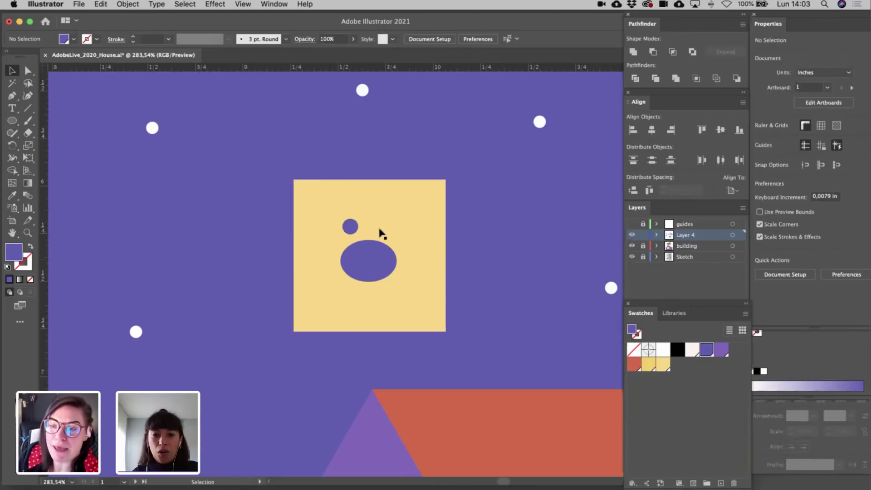
drag(356, 232, 385, 234)
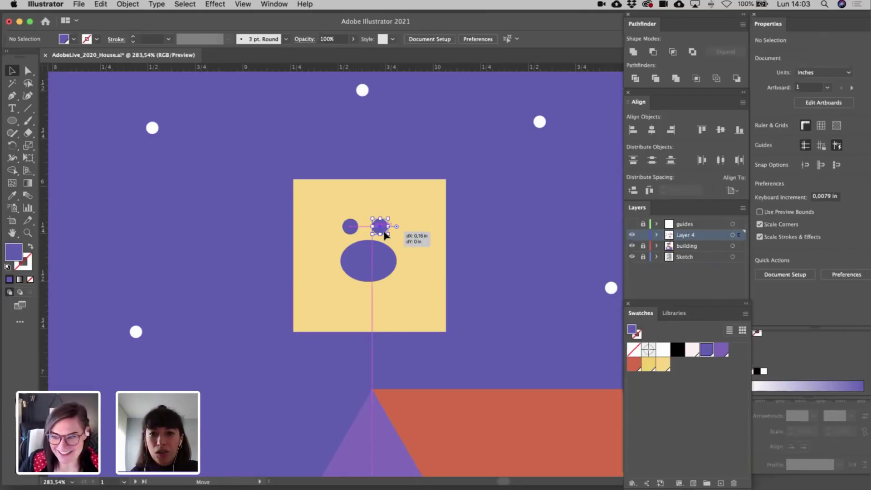
- Select both eye circles and nudge them sideways until they sit centred within the yellow square
shift+click(353, 231)
key(shift+Right)
key(Left)
key(Left)
key(Left)
key(Left)
key(Left)
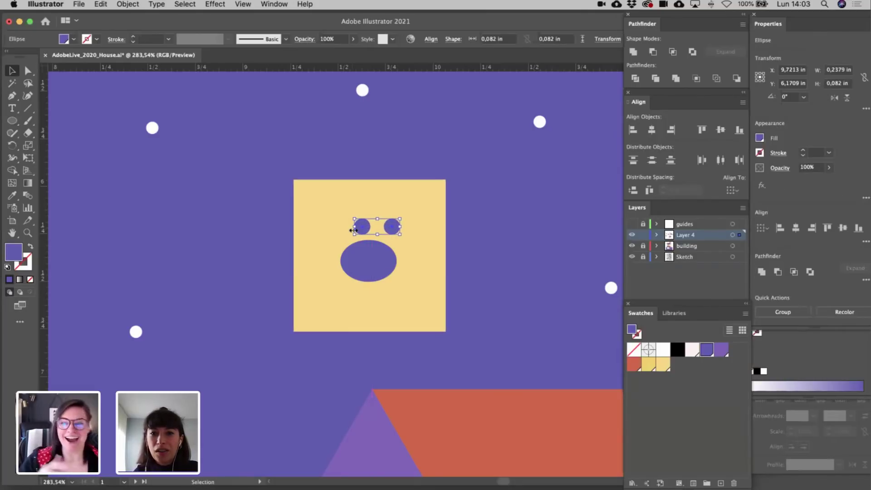
key(Right)
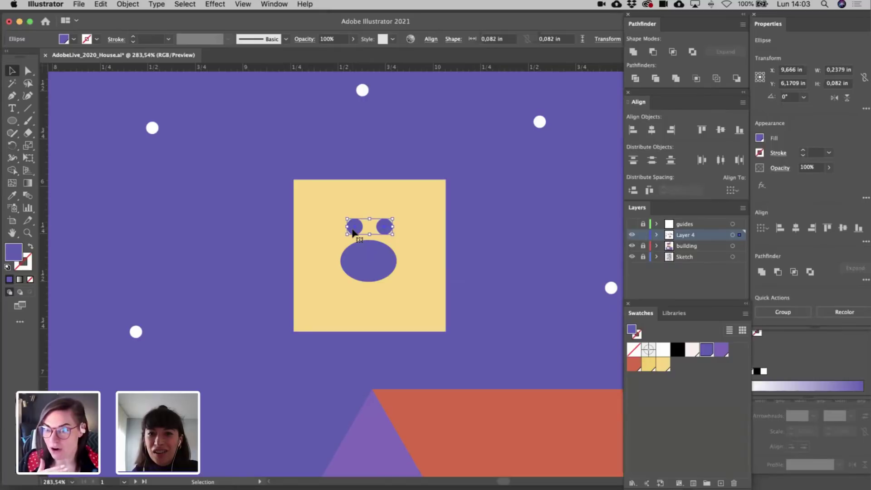
key(Left)
- Group the two eyes and align them with the muzzle ellipse on their horizontal centres
drag(359, 233, 379, 230)
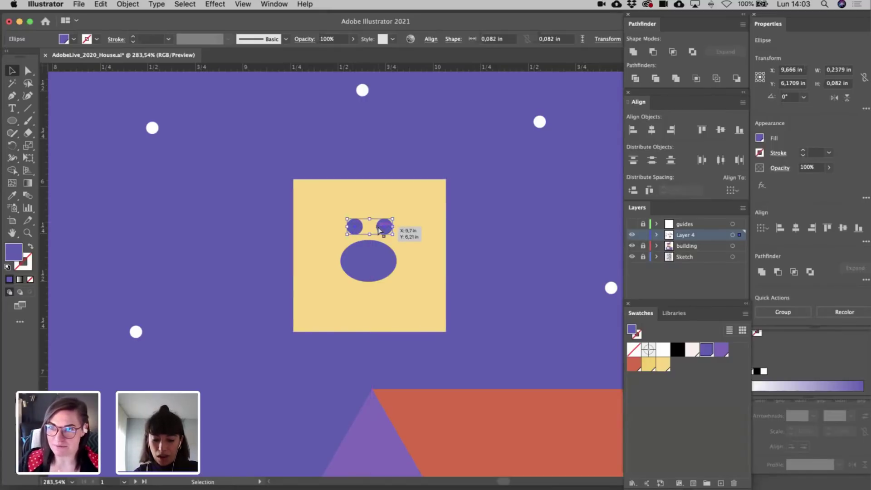
key(ctrl+g)
shift+click(372, 260)
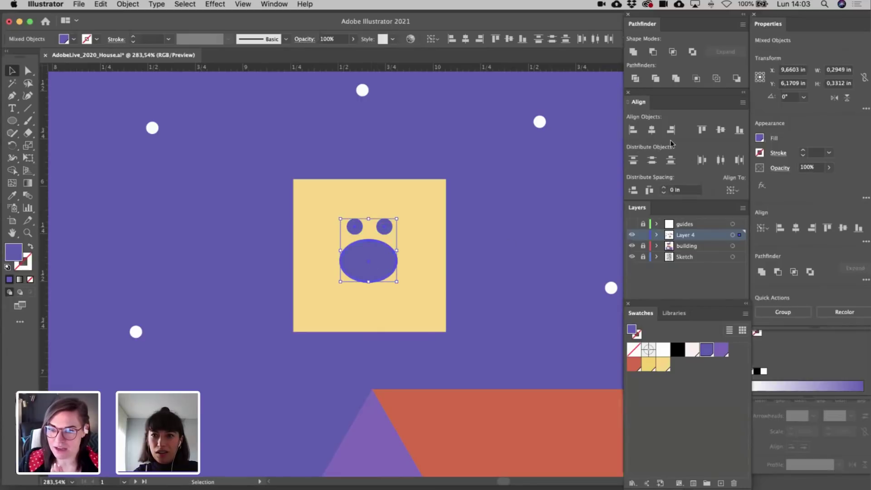
click(656, 130)
click(520, 258)
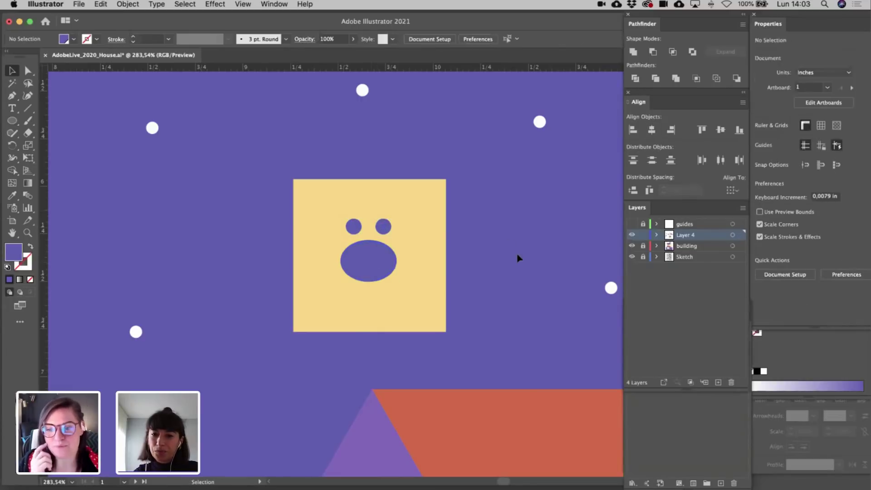
- Taper the yellow square by moving its two top corner points inward about 0.16 in each
click(323, 199)
key(a)
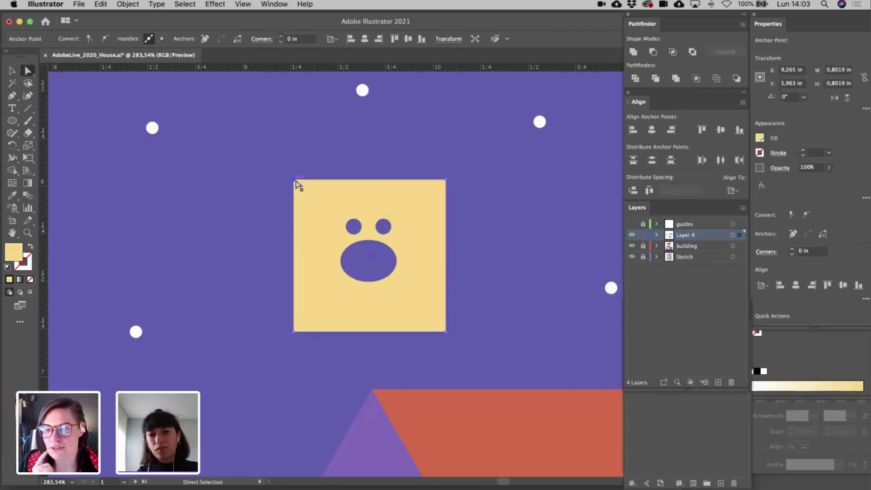
click(295, 181)
key(shift+Right)
key(shift+Right)
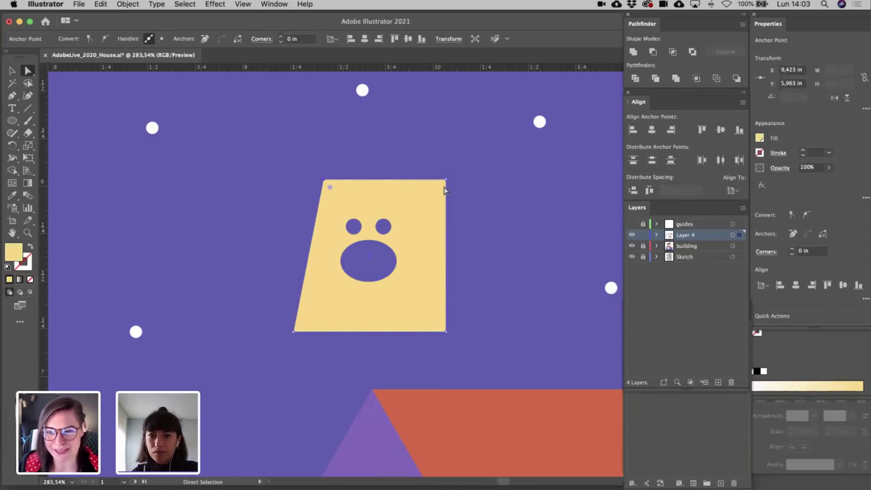
key(shift+Left)
key(shift+Left)
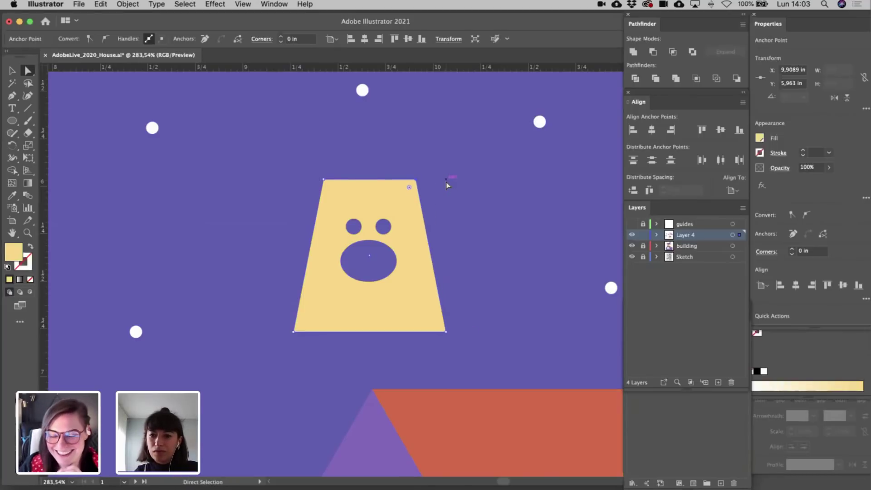
- Reduce the head's taper by moving both top corner points back outward about 0.08 in each
key(v)
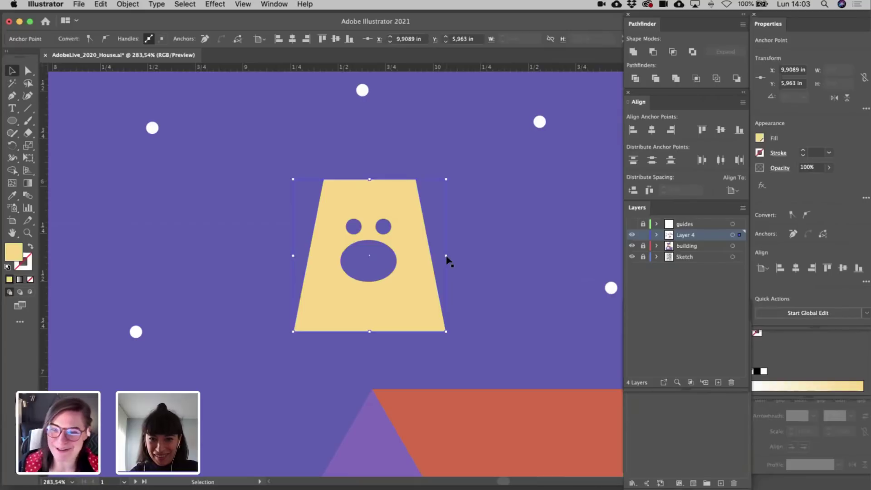
key(a)
key(shift+Left)
key(shift+Left)
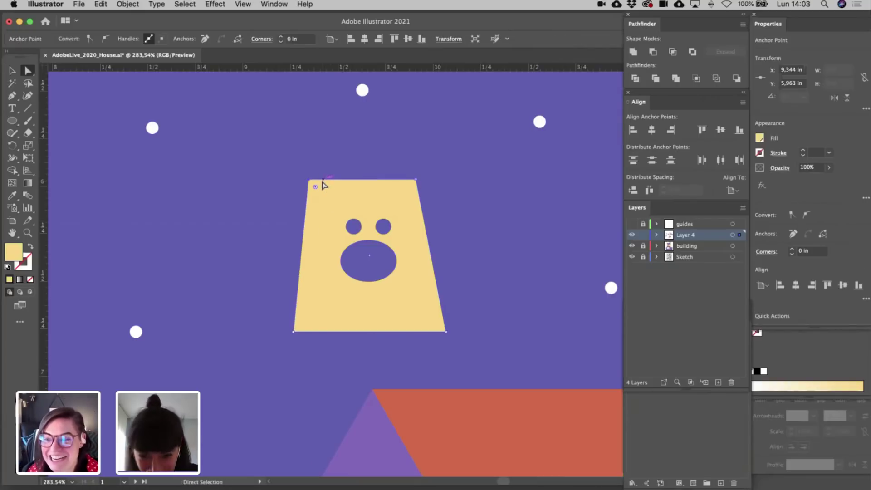
click(414, 181)
key(shift+Right)
key(shift+Right)
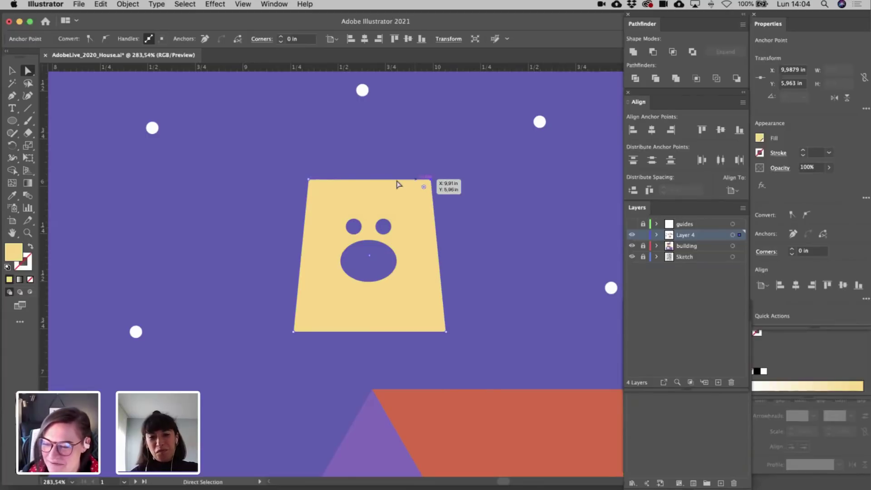
- Round both top corners of the tapered head to their maximum radius to form a smooth dome
shift+click(310, 180)
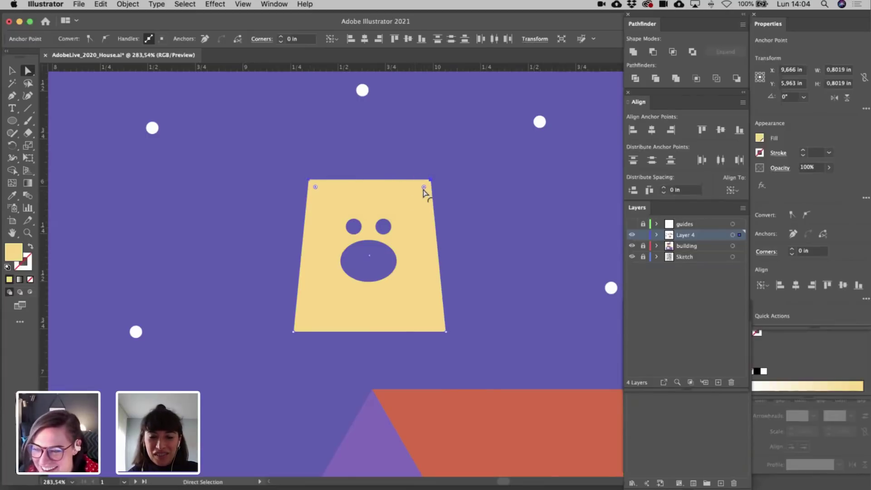
drag(423, 190, 379, 274)
key(v)
click(257, 239)
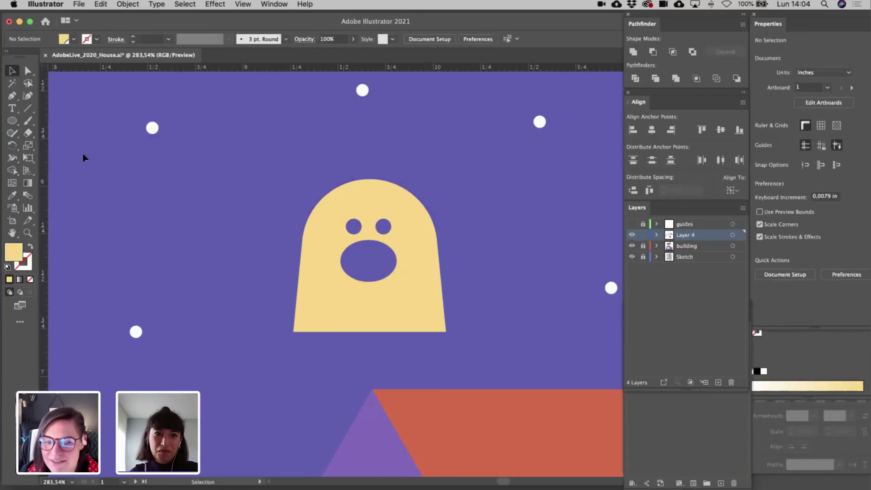
- Draw a light yellow ear with a rounded top, tilted 30° and about 0.23 by 0.26 in overall, on the head's upper-left edge
click(11, 122)
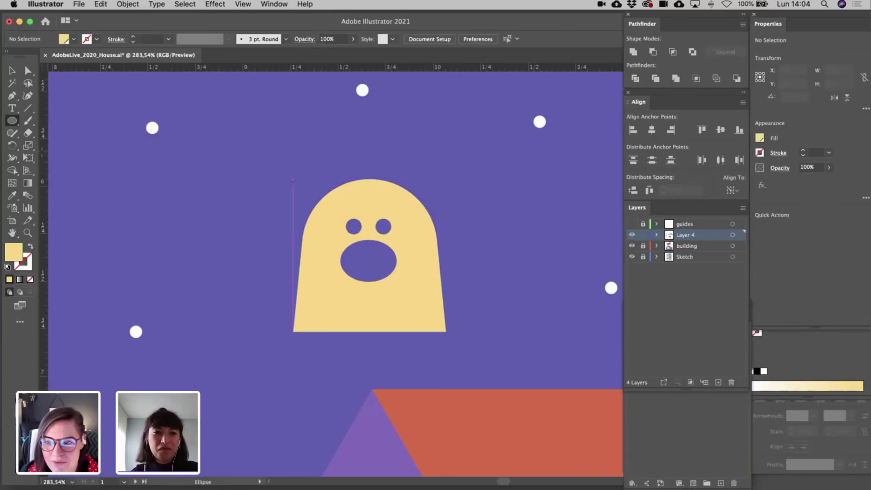
drag(12, 121, 78, 119)
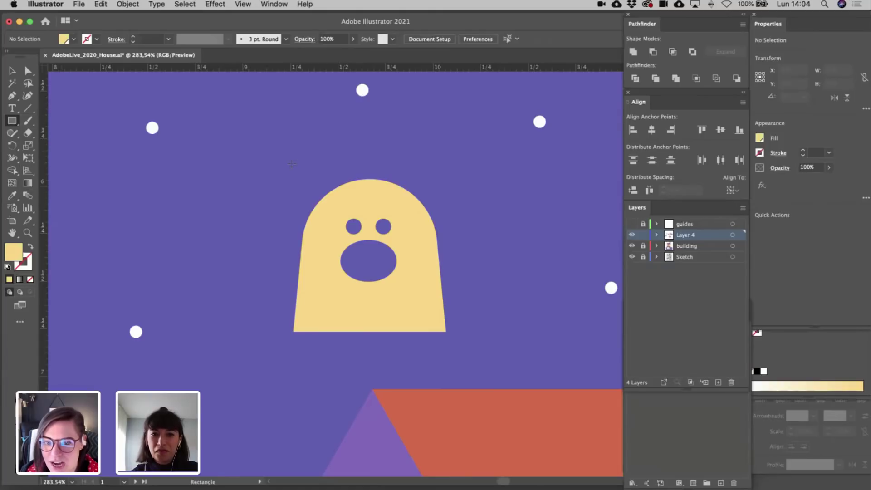
drag(293, 158, 315, 190)
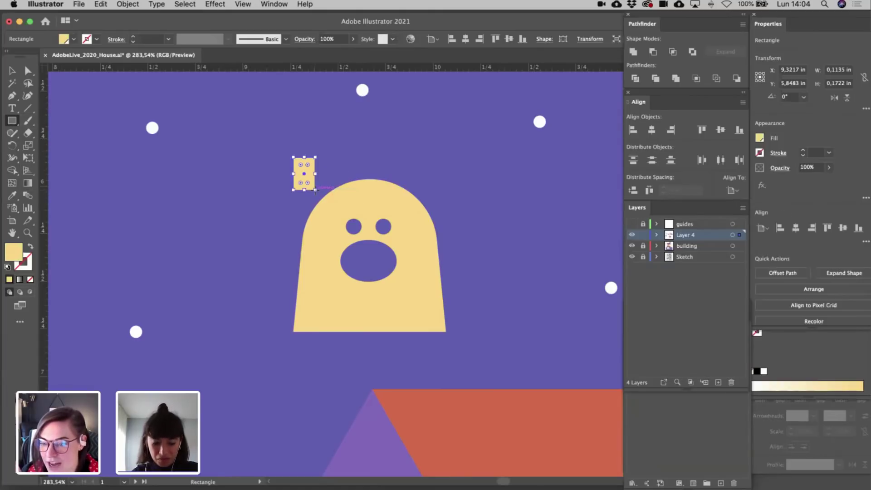
key(a)
drag(290, 153, 318, 200)
key(v)
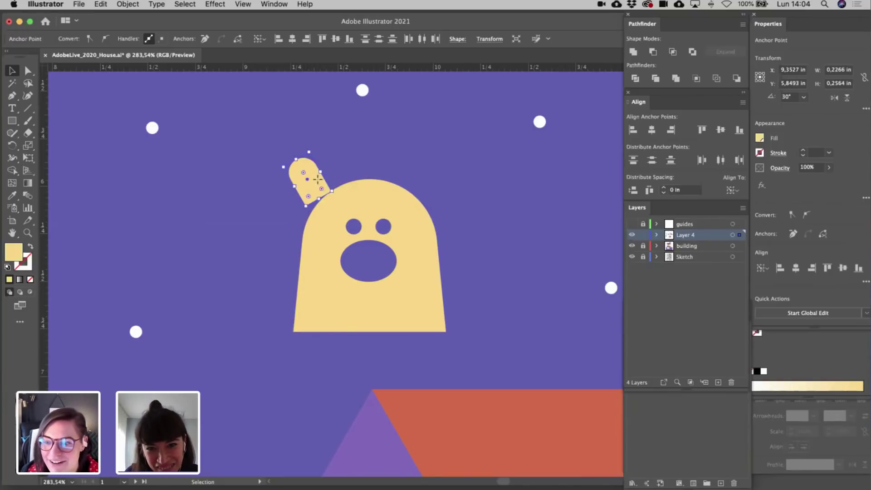
mouse_move(320, 188)
mouse_down()
mouse_move(346, 186)
mouse_move(332, 192)
mouse_up()
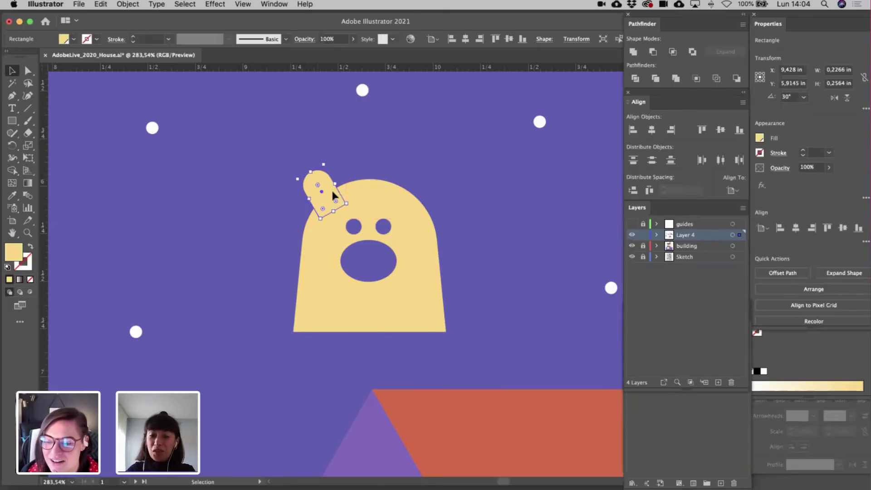
- Place a horizontally mirrored copy of the ear on the head's right side and move both ears slightly down
drag(333, 195, 422, 207)
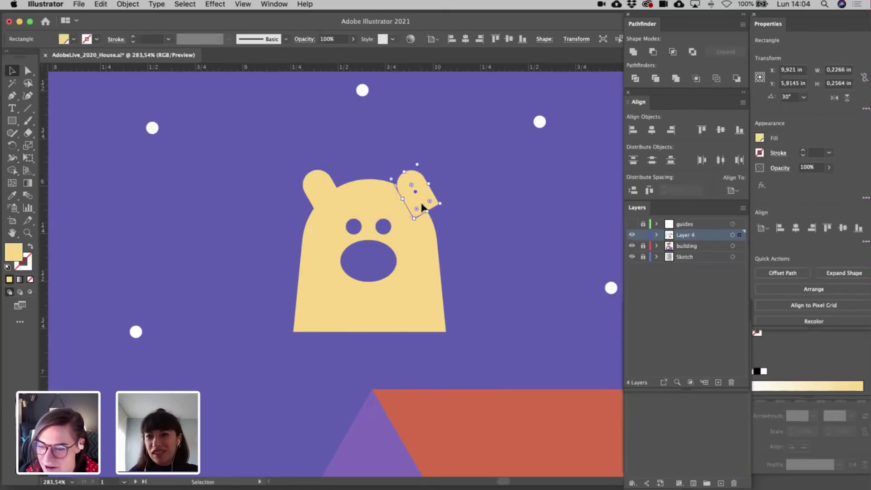
click(832, 98)
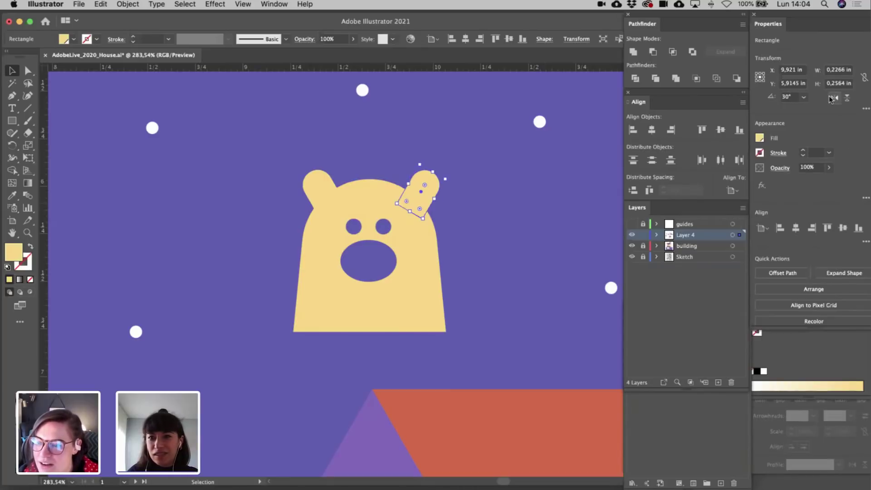
shift+click(315, 178)
drag(315, 178, 317, 186)
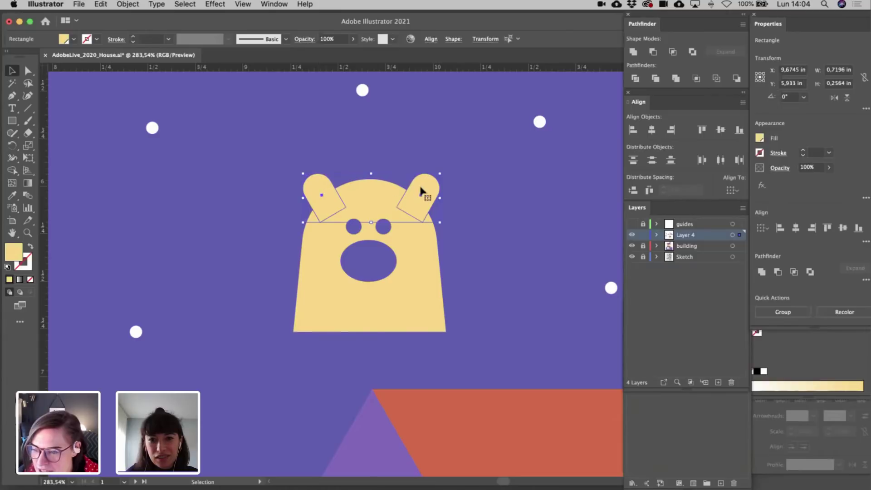
drag(420, 186, 420, 190)
click(471, 220)
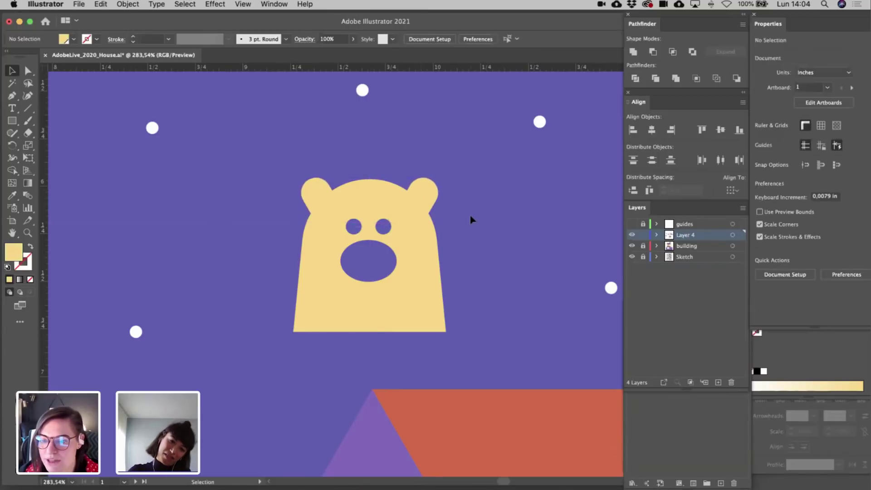
- Shrink the bear's nose to about 0.25 in wide and the eye pair to about 0.17 in wide, keeping the eyes just above the nose
scroll(470, 219, down, 5)
scroll(471, 219, up, 6)
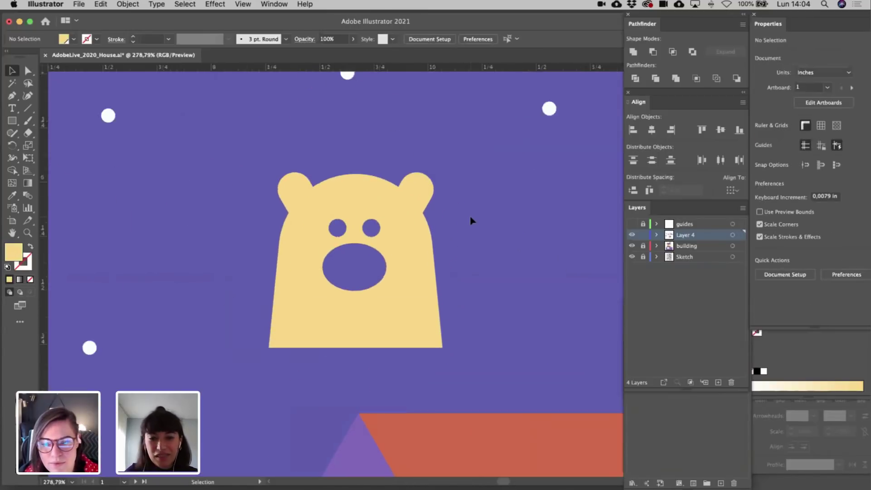
click(401, 268)
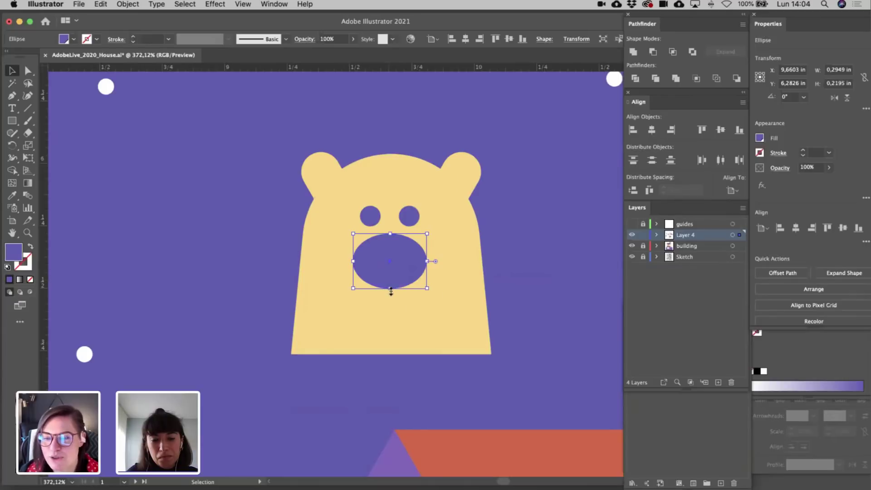
drag(389, 288, 390, 280)
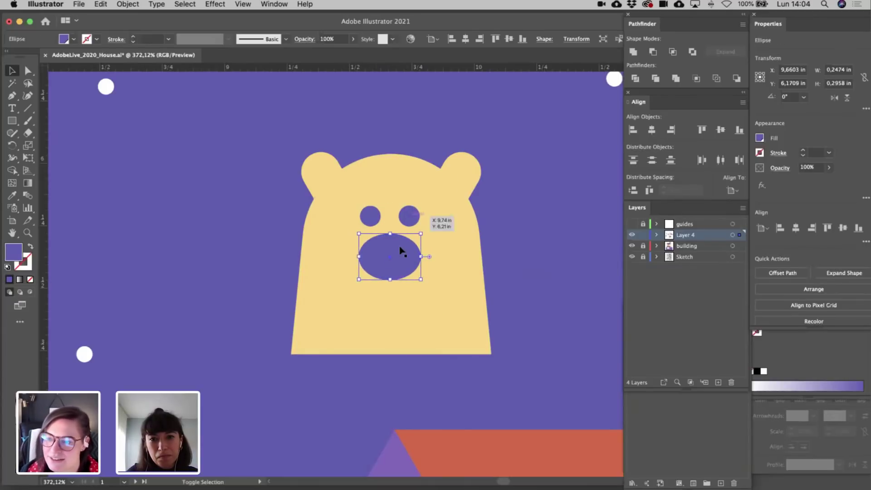
click(378, 221)
drag(390, 227, 397, 248)
click(535, 247)
scroll(534, 247, down, 5)
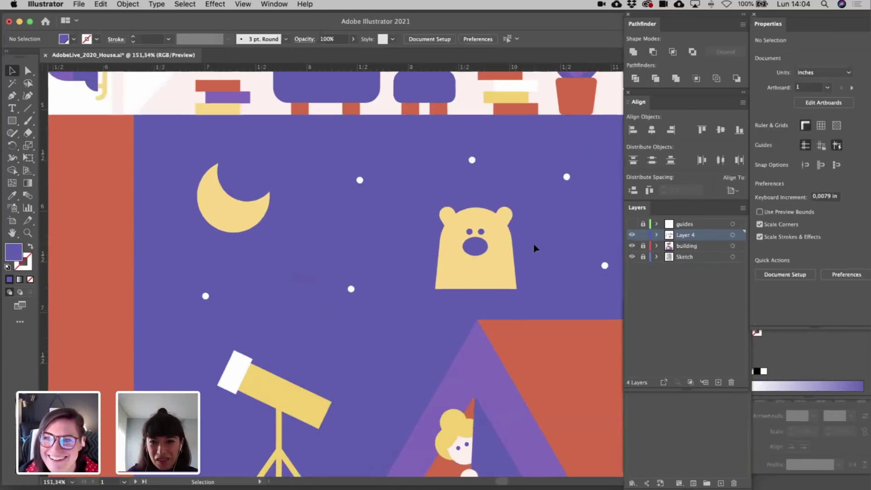
- Draw a purple mouth about 0.19 by 0.11 in beneath the nose, with a flat top and fully rounded lower corners
scroll(534, 247, down, 3)
scroll(534, 248, right, 3)
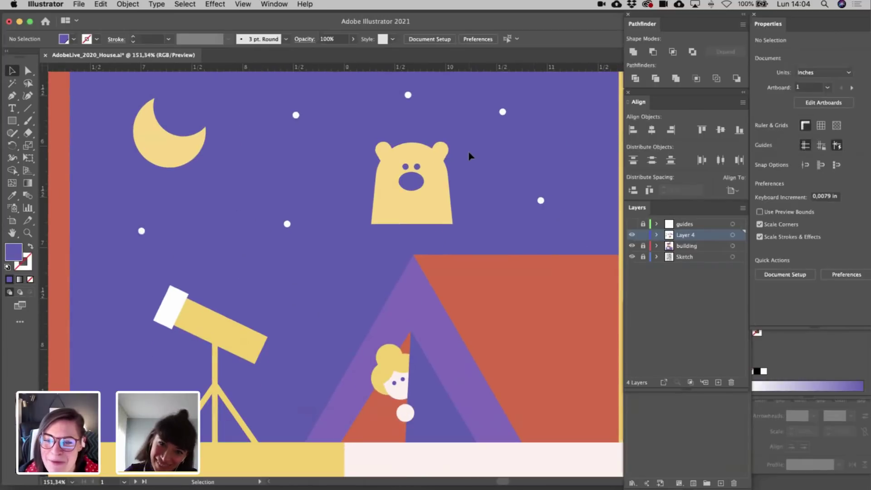
click(12, 121)
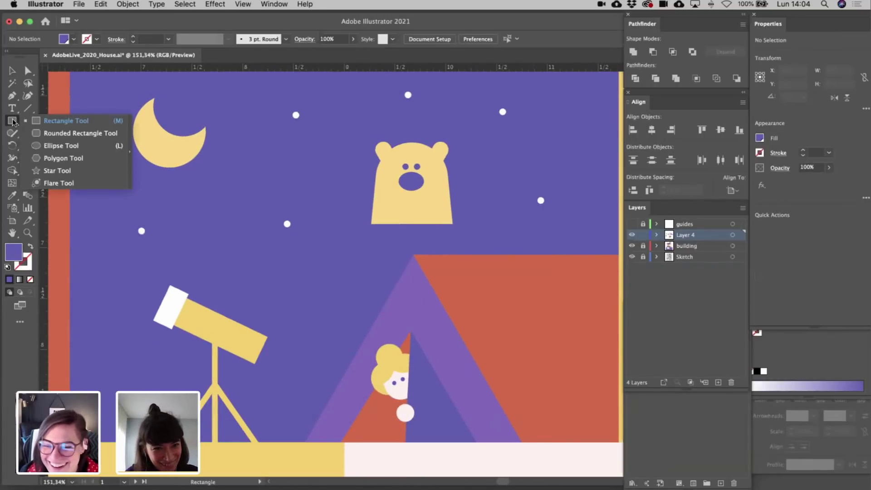
scroll(403, 197, up, 2)
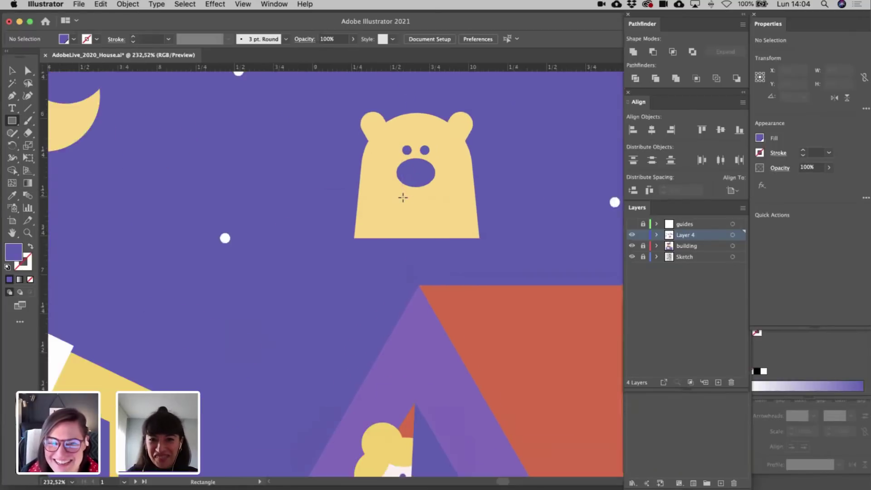
scroll(403, 198, up, 1)
drag(402, 194, 409, 168)
super+click(434, 213)
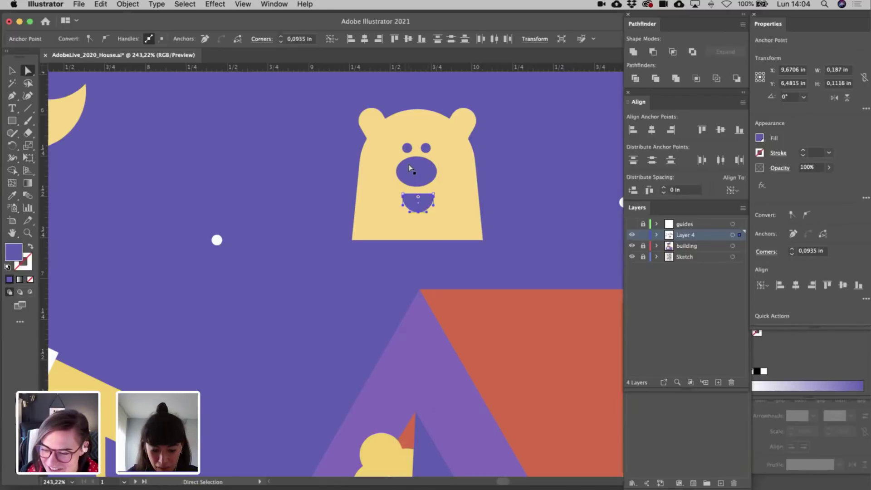
- Fill the mouth with the darker yellow swatch, shrink it to about 0.13 by 0.08 in and bring it closer to the nose
key(v)
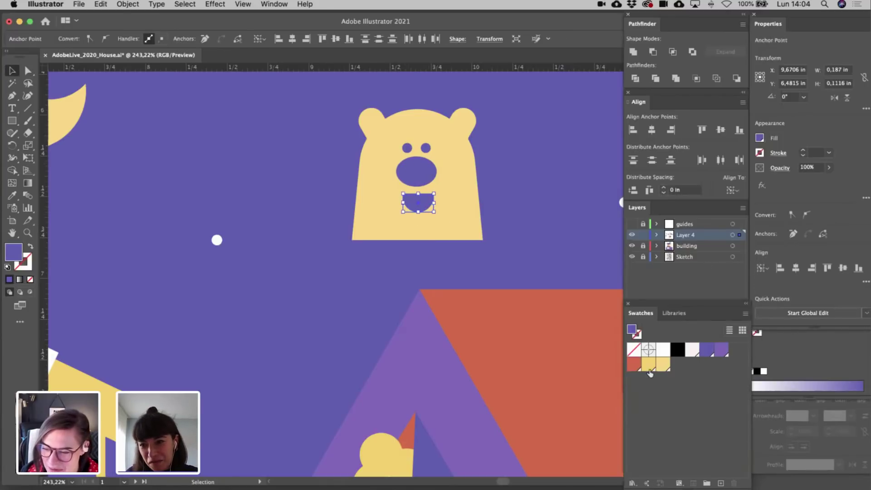
click(648, 364)
scroll(414, 188, up, 5)
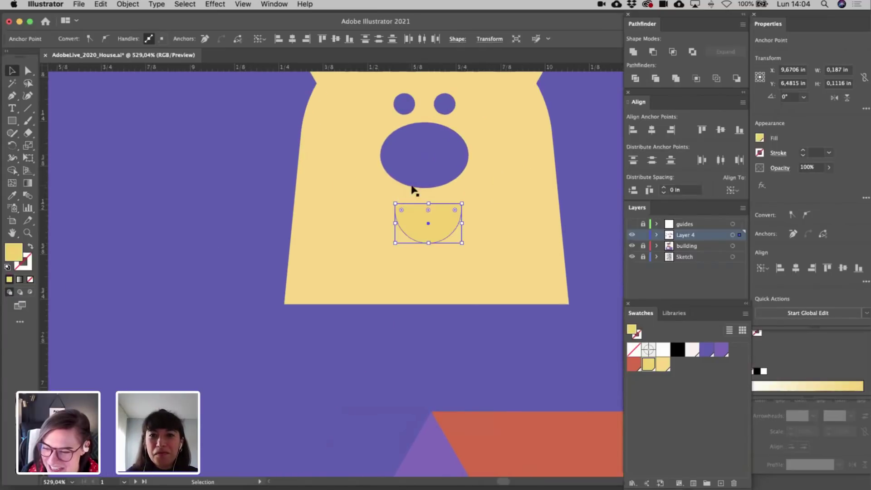
drag(426, 217, 426, 226)
- Make the bear's nose slightly smaller and enlarge the yellow mouth, keeping it centred beneath the nose
click(435, 166)
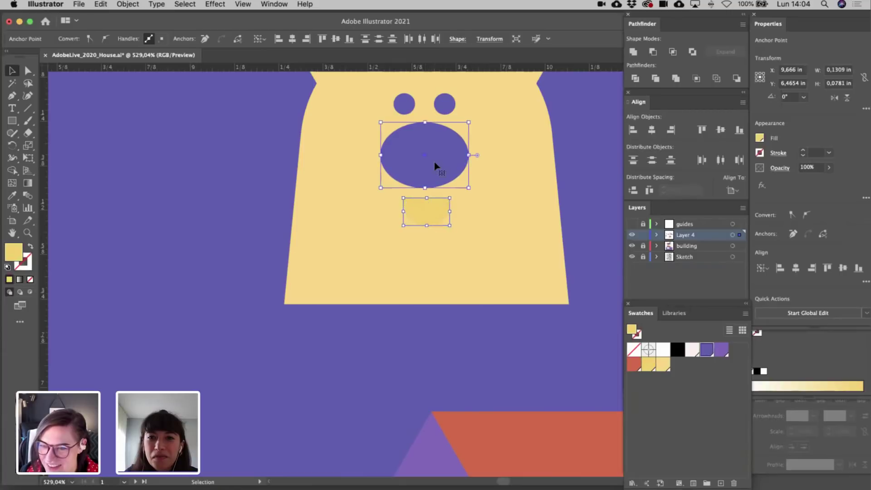
drag(425, 188, 424, 172)
mouse_move(436, 224)
mouse_down()
mouse_move(434, 202)
mouse_move(428, 225)
mouse_up()
scroll(434, 202, up, 1)
scroll(428, 227, down, 8)
click(498, 213)
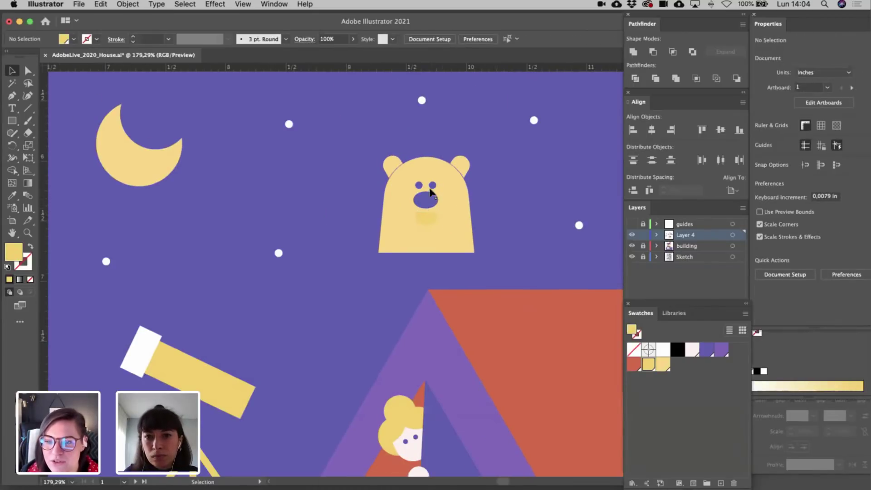
- Duplicate the complete bear so that two bears stand side by side above the tent
drag(418, 185, 451, 185)
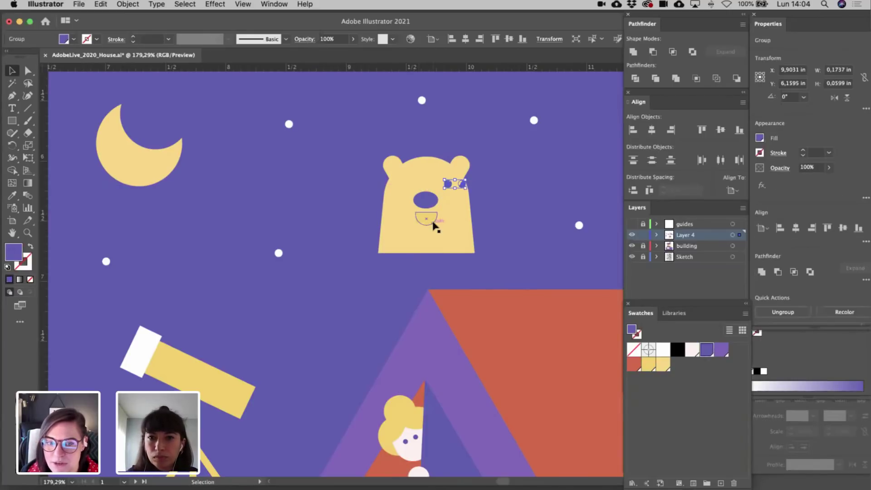
key(cmd+z)
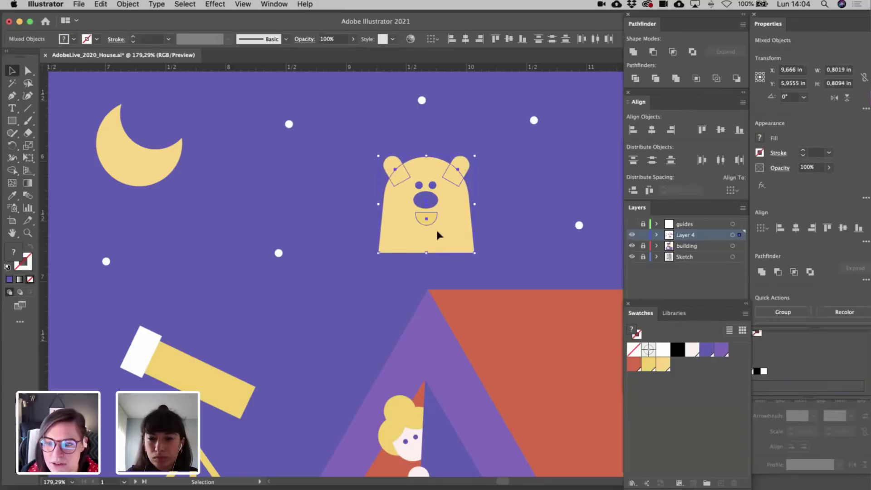
drag(438, 230, 486, 247)
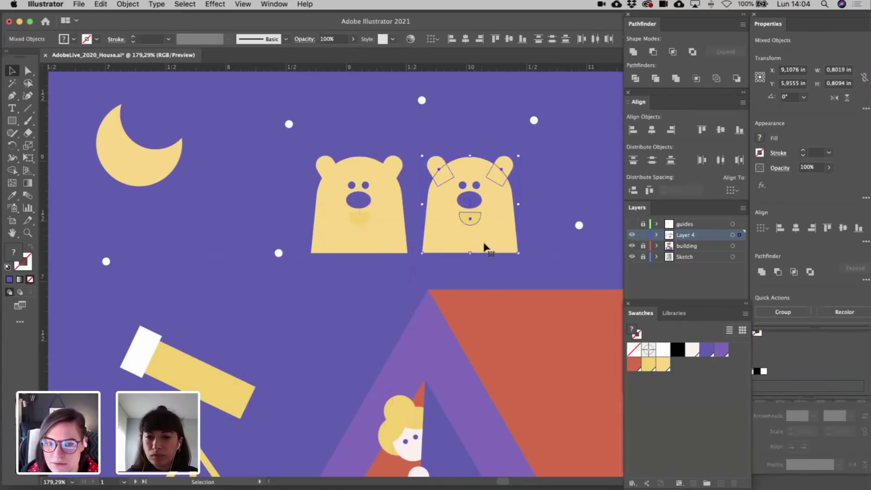
click(498, 284)
- Draw a purple square about 0.28 in wide over the right bear's face and rotate it 45° into a diamond
scroll(498, 284, up, 5)
scroll(498, 284, up, 5)
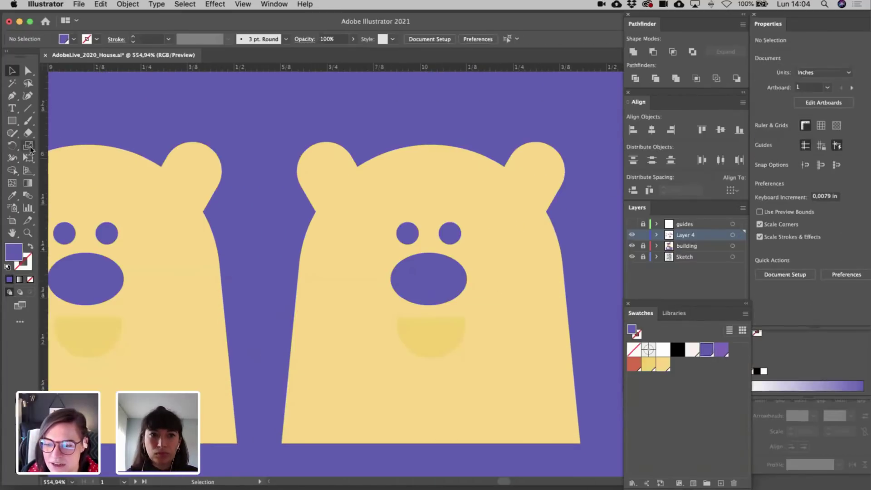
drag(13, 122, 54, 121)
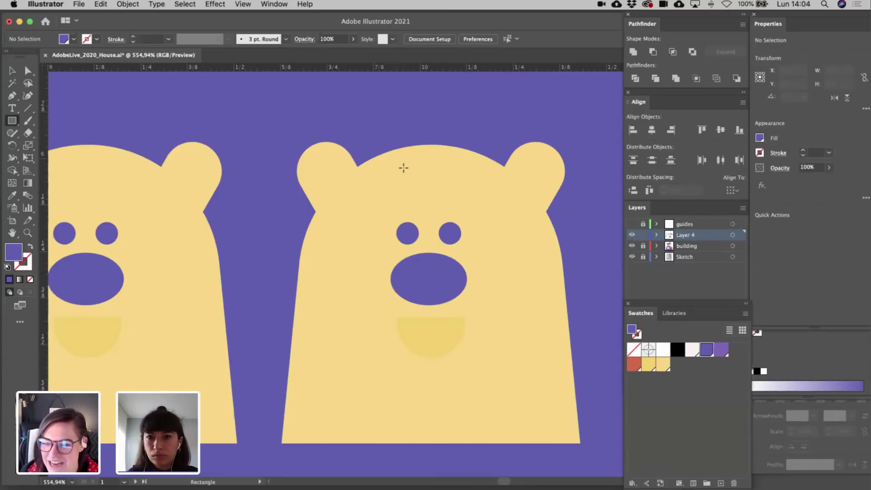
mouse_move(403, 168)
mouse_down()
mouse_move(451, 241)
mouse_move(485, 273)
mouse_move(507, 272)
mouse_up()
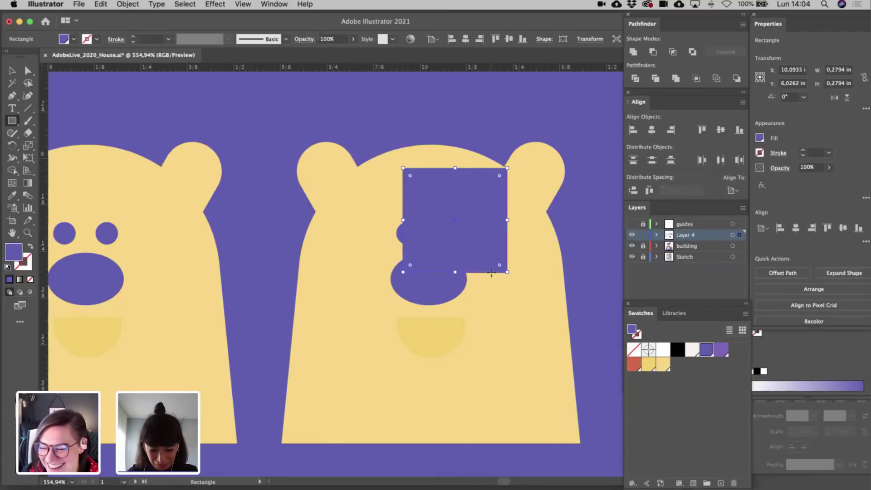
key(v)
drag(509, 166, 504, 216)
- Stretch the diamond's top point upward into a kite about 0.40 by 0.54 in and fill it with the pale off-white swatch
key(a)
click(455, 147)
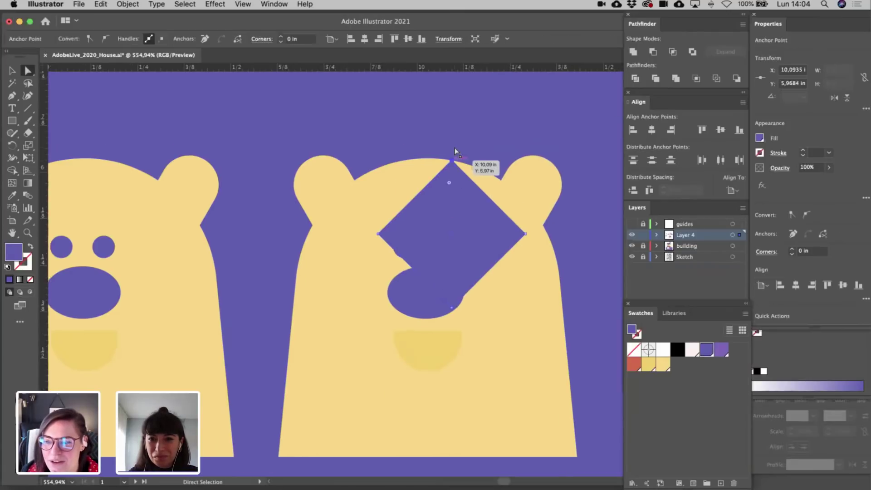
drag(455, 148, 445, 200)
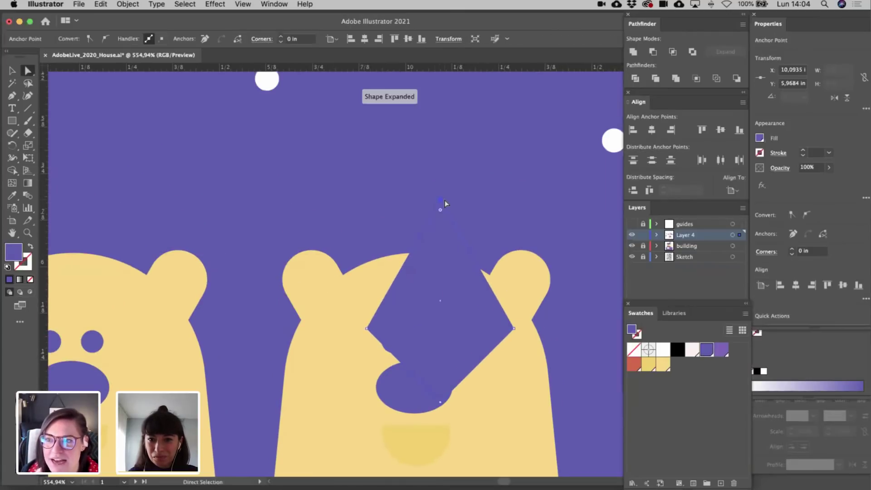
click(478, 335)
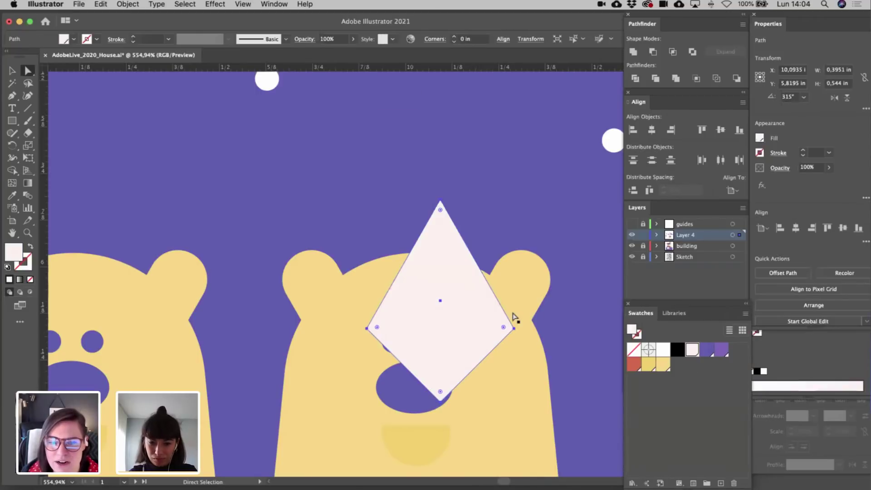
- Place the off-white kite in front of the head but behind the eyes, nose and mouth, centred on the right bear's face
scroll(514, 316, down, 1)
key(v)
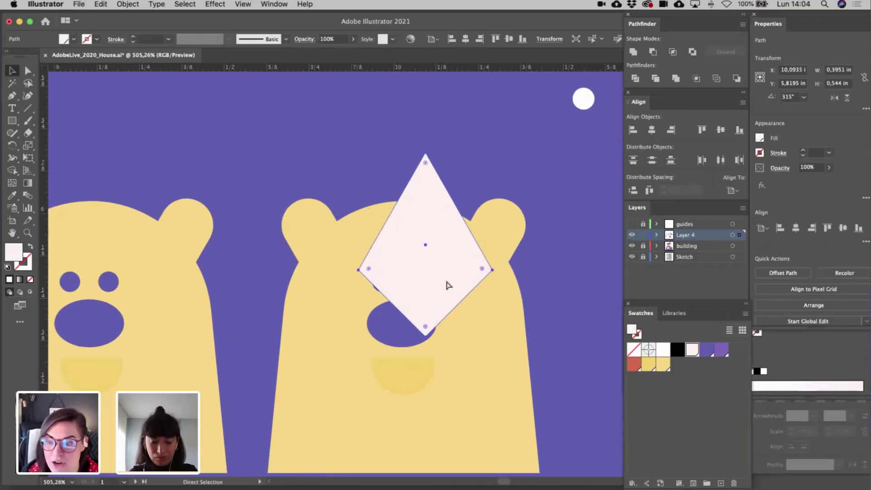
key(Delete)
click(454, 378)
key(super+v)
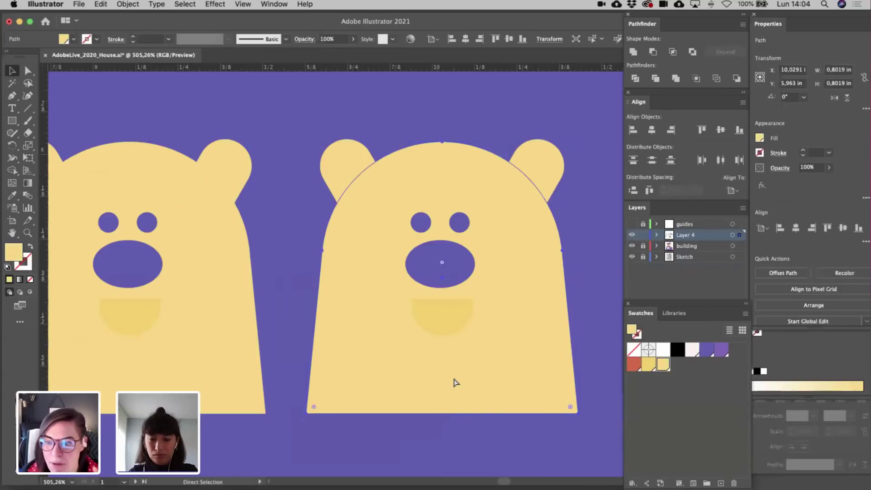
drag(494, 226, 470, 322)
- Round the kite's two side corners and bottom corner to about 0.16 in, forming a teardrop muzzle with a pointed top
key(a)
click(373, 304)
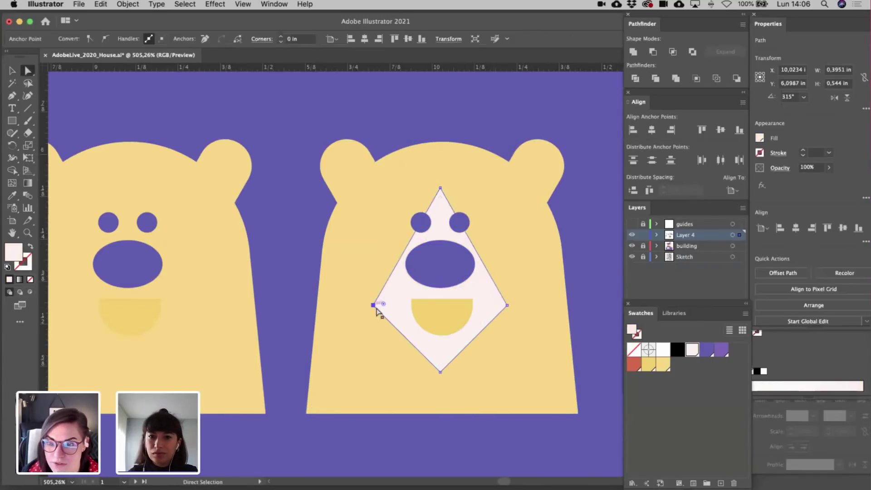
shift+click(441, 372)
shift+click(506, 306)
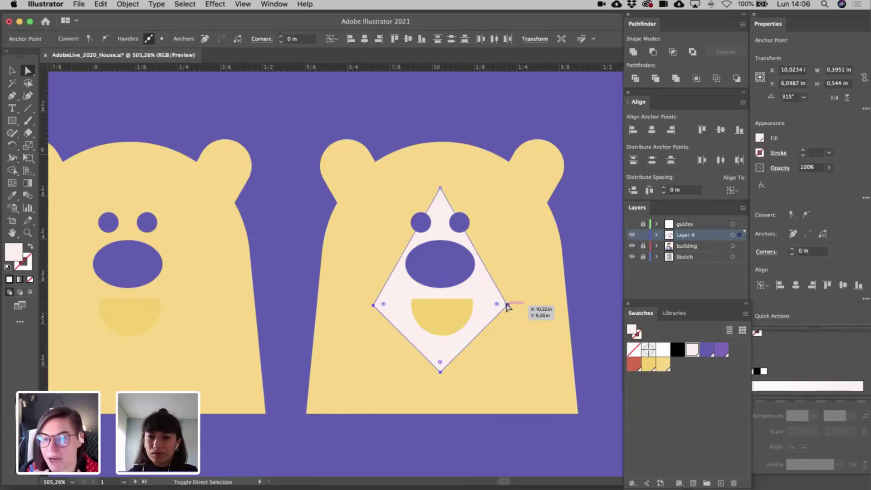
drag(499, 304, 400, 225)
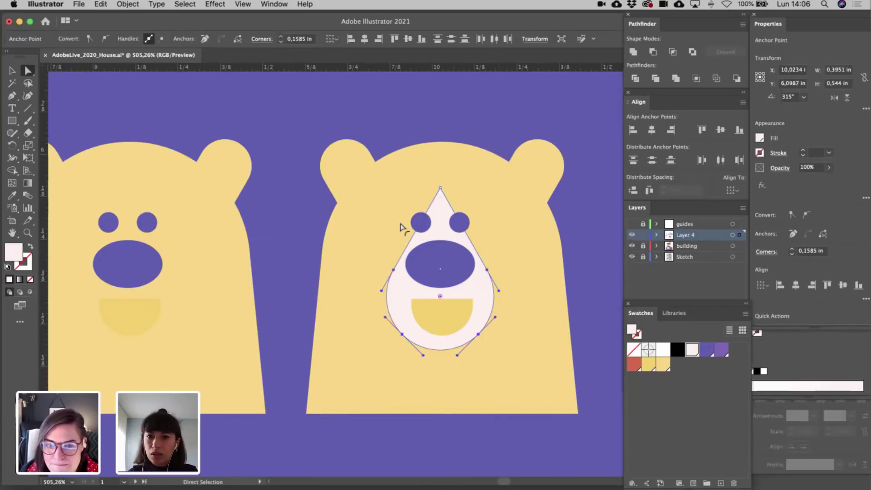
- Scale the teardrop muzzle to about 0.27 by 0.41 in and fit the mouth inside it at about 0.12 by 0.07 in
key(v)
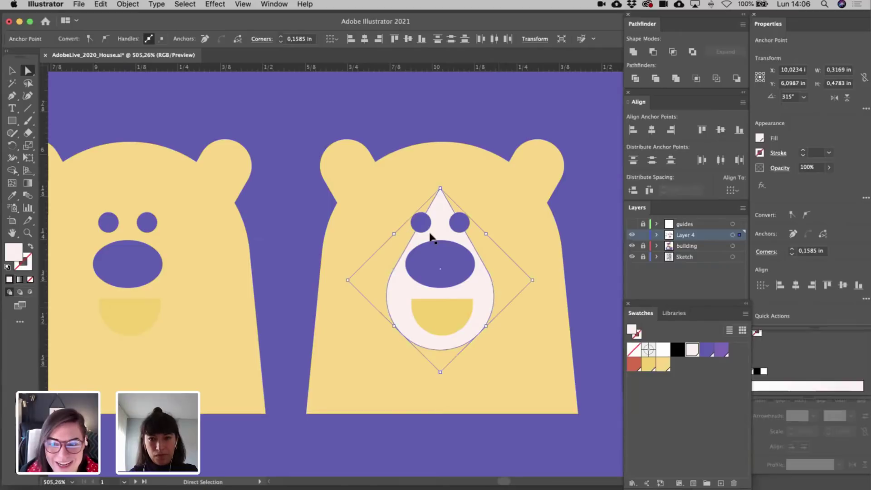
drag(441, 194, 441, 205)
click(588, 251)
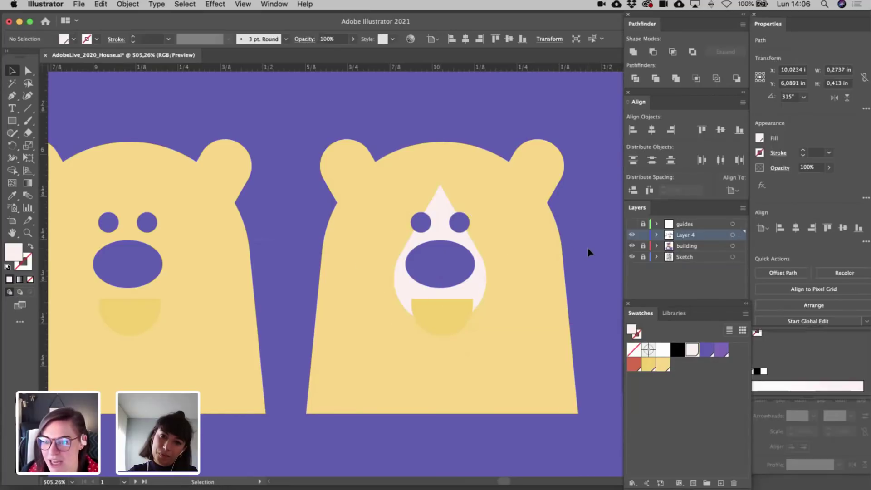
click(445, 317)
drag(442, 336, 445, 310)
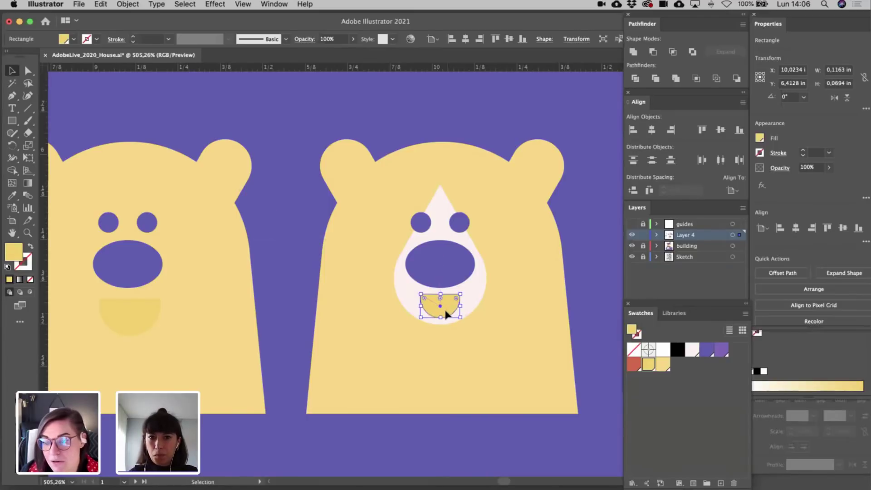
click(274, 274)
- Delete the plain bear without a muzzle, keeping the one with the off-white teardrop
scroll(274, 274, down, 5)
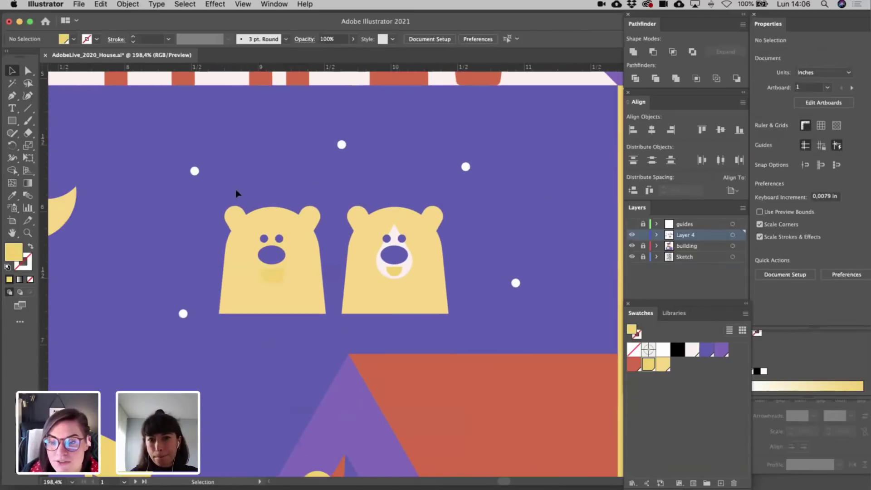
key(super+a)
key(Delete)
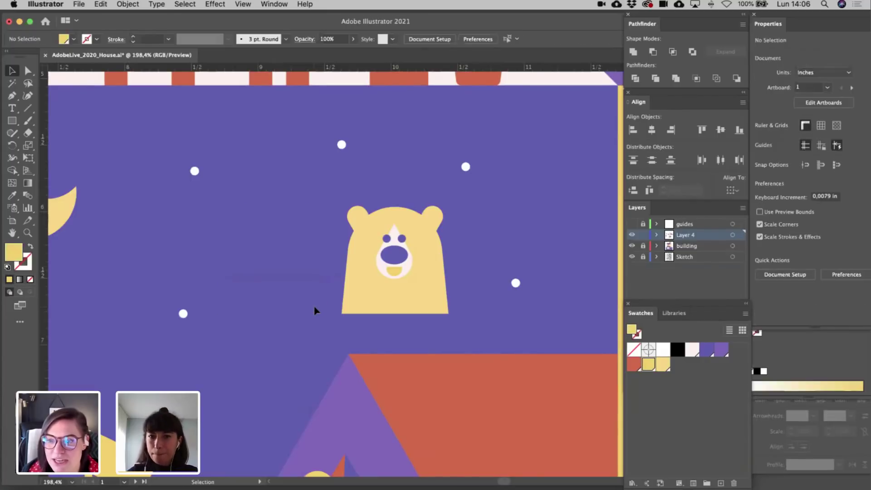
- Spread the bear's eyes to either side of the teardrop muzzle, shrink the pair to about 0.25 by 0.05 in and raise it slightly
scroll(391, 261, up, 5)
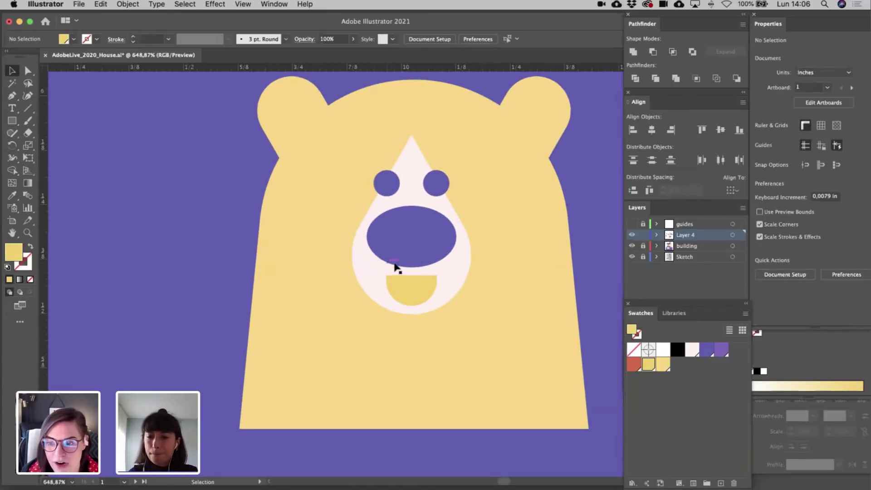
click(375, 220)
double_click(379, 226)
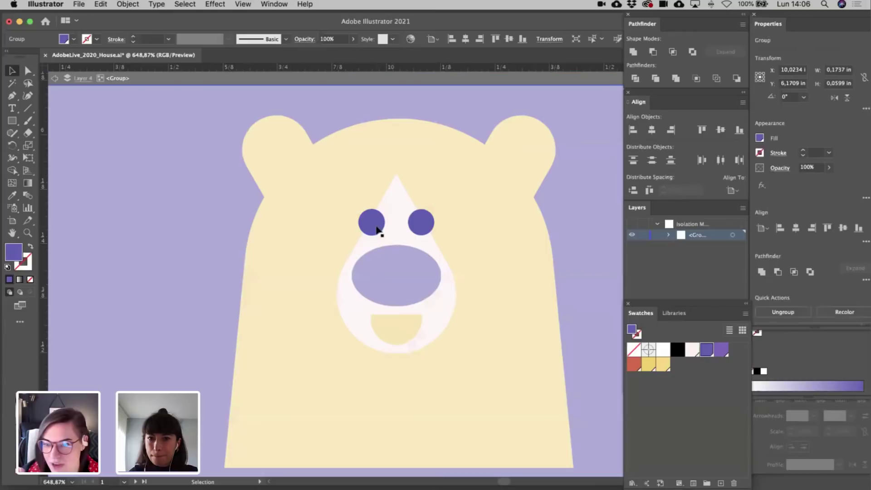
drag(359, 228, 334, 229)
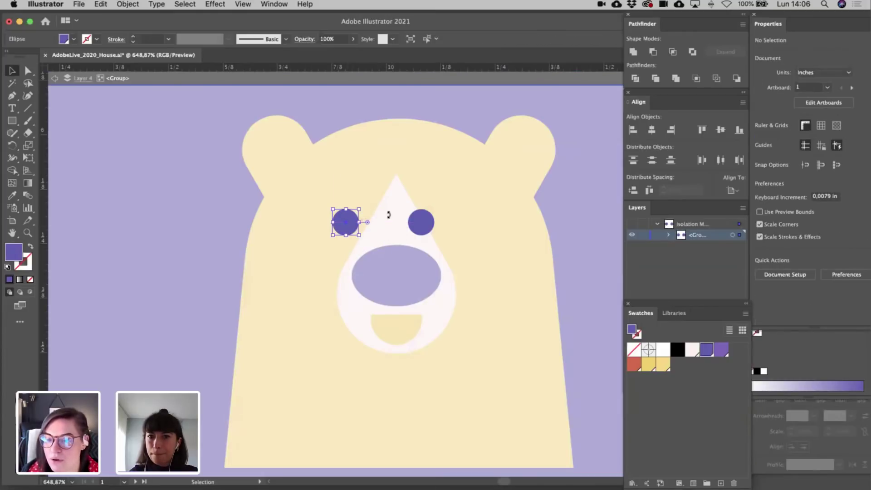
double_click(565, 224)
click(432, 231)
double_click(431, 230)
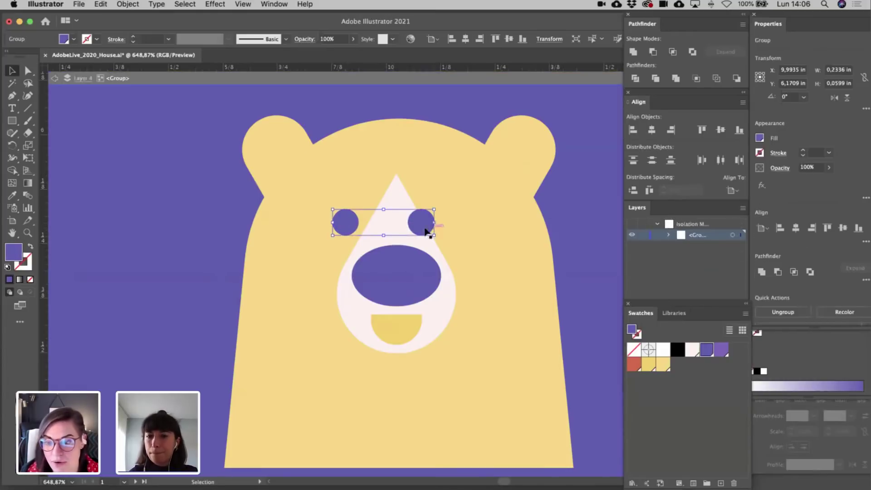
drag(431, 230, 455, 223)
double_click(587, 235)
drag(398, 229, 398, 224)
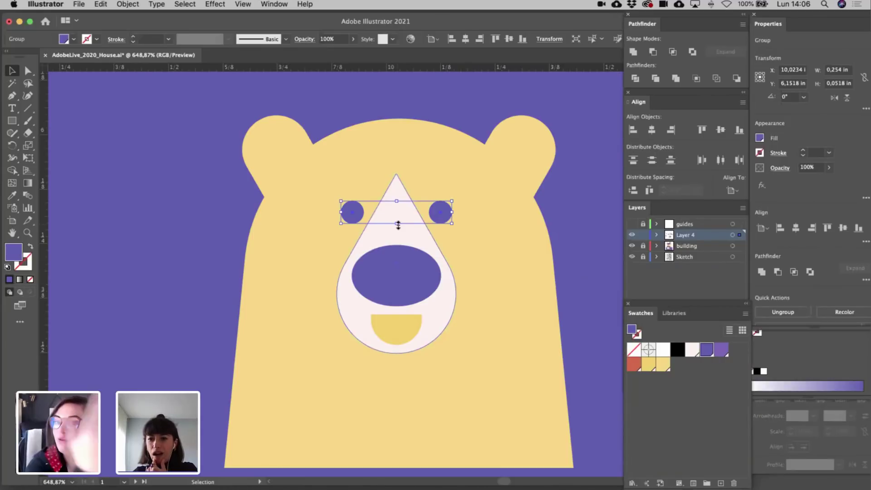
click(154, 245)
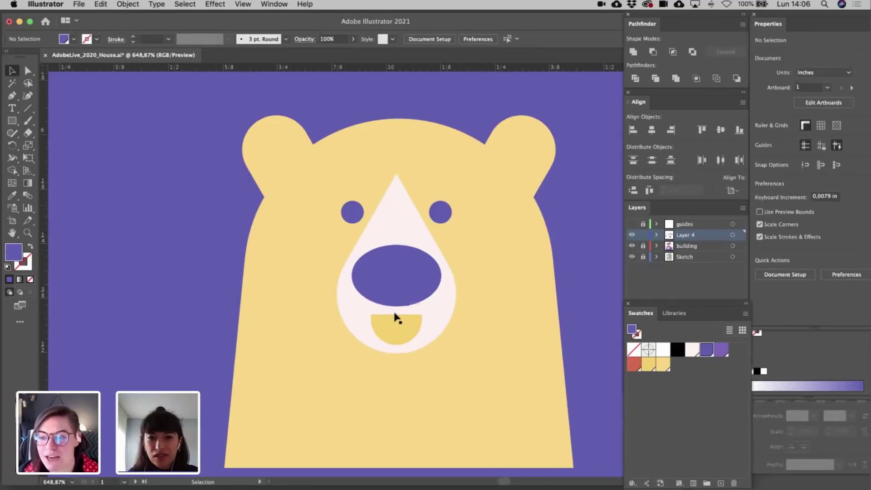
- Shrink the bear's yellow mouth to about 0.10 by 0.06 in, centred just below the nose
drag(396, 325, 398, 288)
mouse_move(399, 323)
mouse_down()
mouse_move(398, 313)
mouse_move(398, 329)
mouse_up()
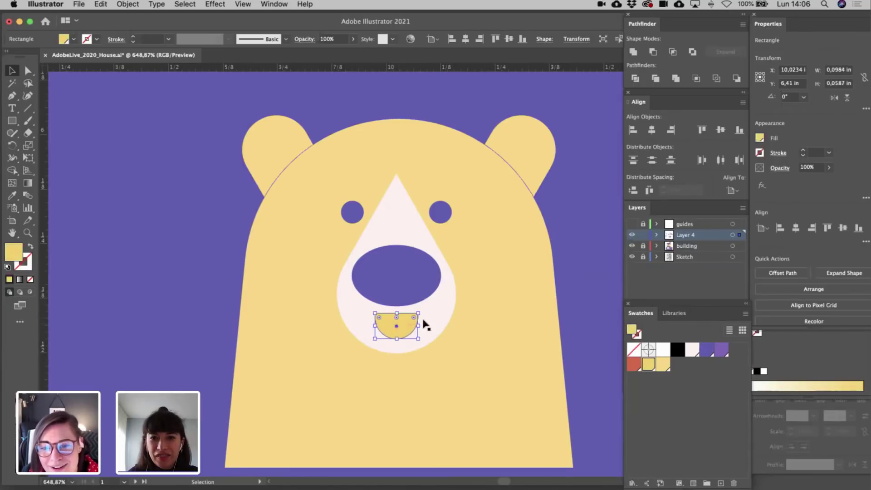
click(563, 268)
- Move the whole bear down onto the tent's peak and tilt it counterclockwise so it leans over the tent's front
scroll(574, 269, down, 5)
scroll(575, 268, right, 3)
scroll(575, 268, down, 2)
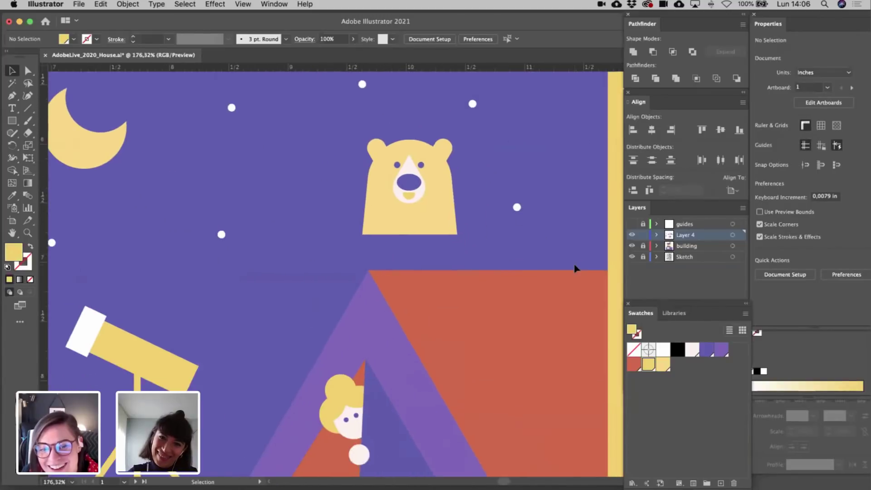
drag(482, 217, 482, 219)
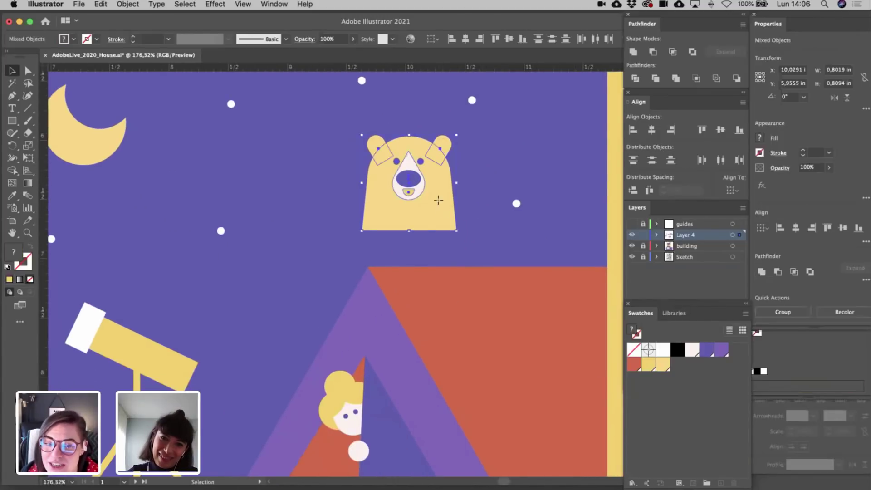
drag(435, 196, 412, 241)
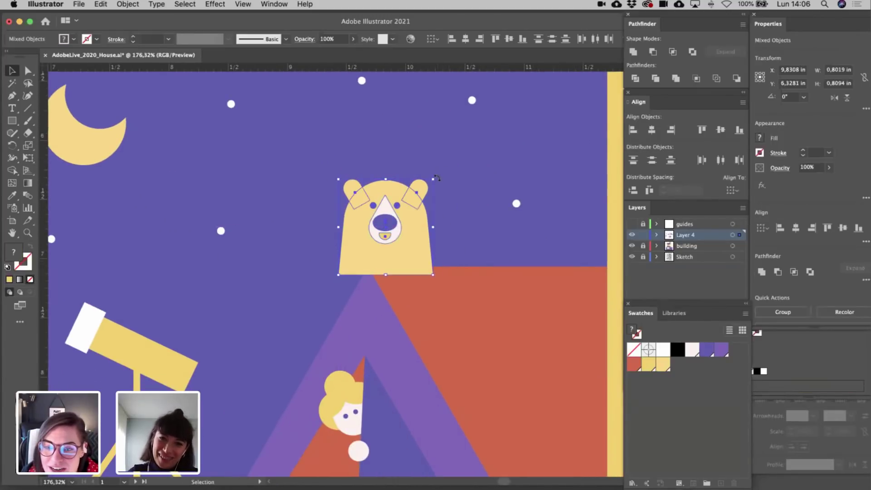
drag(436, 178, 426, 162)
drag(383, 217, 347, 225)
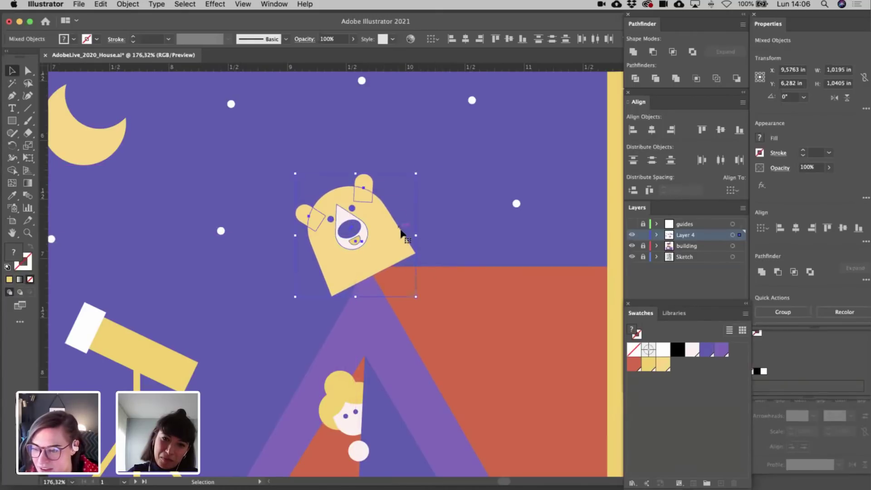
click(449, 237)
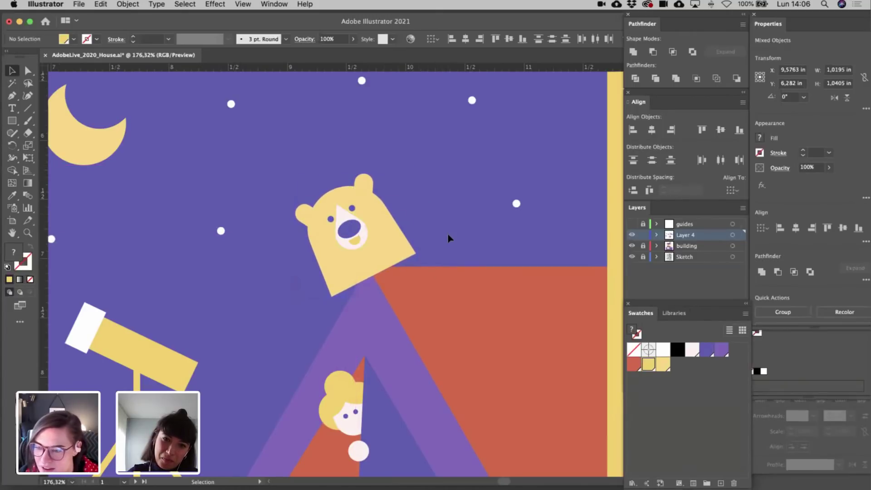
- Send the bear behind the tent and extend its two lower body corners down past the tent's roof edges
shift+click(399, 239)
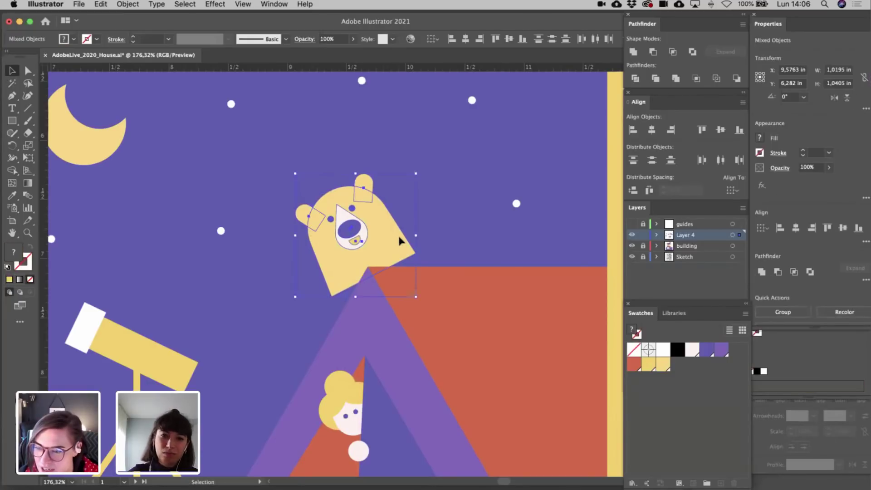
key(a)
click(424, 223)
click(334, 296)
drag(333, 298, 343, 345)
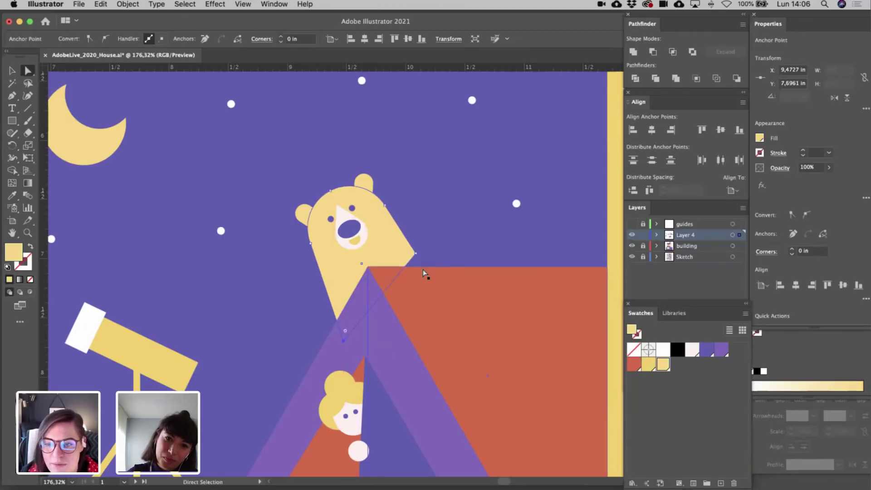
drag(416, 254, 446, 282)
key(v)
click(442, 206)
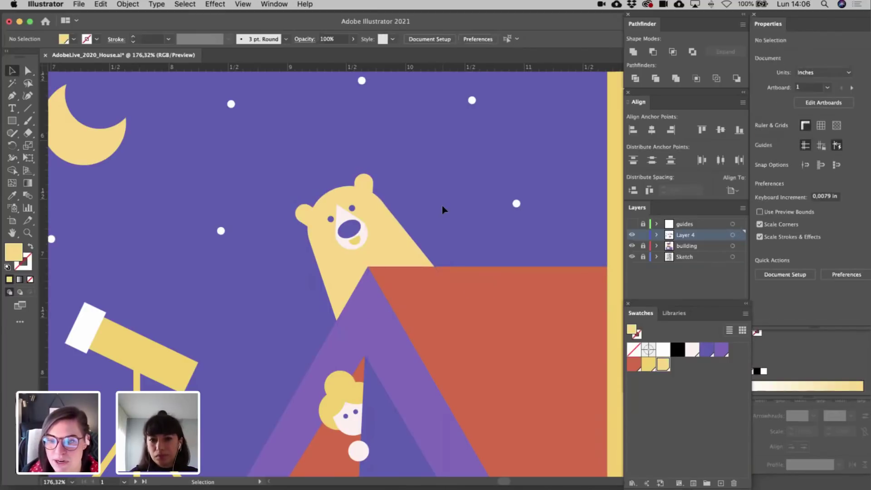
- Make two bear paws from copies of the child's hand circle, about 0.26 in wide and pale yellow, on the tent's front edge and roofline
click(358, 453)
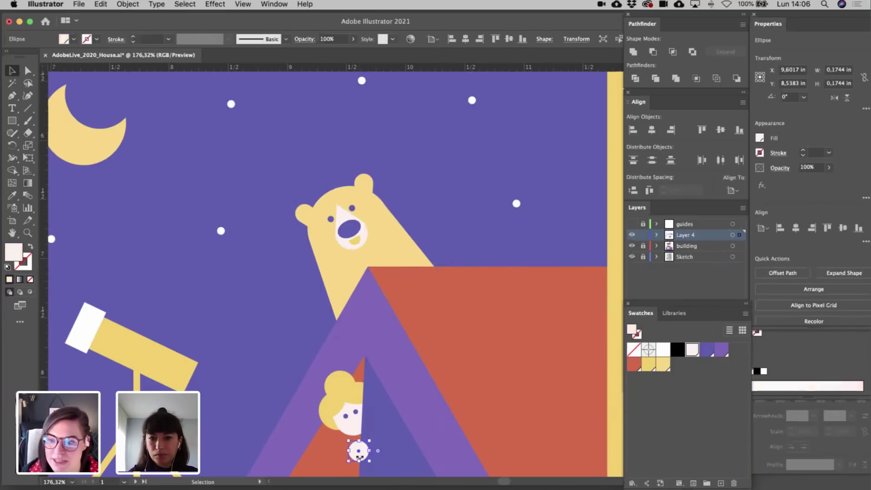
drag(359, 458, 324, 344)
click(663, 364)
click(465, 219)
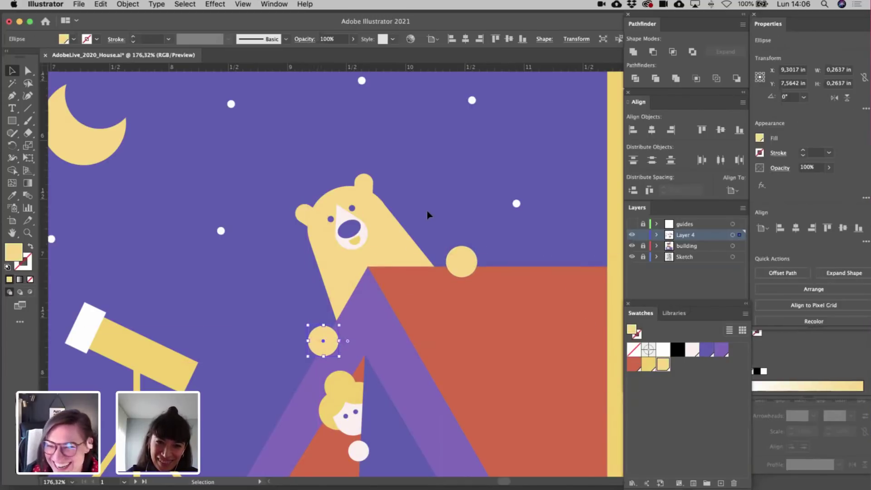
click(427, 213)
- Move the off-white hand circle of the child in the tent slightly down
key(super+0)
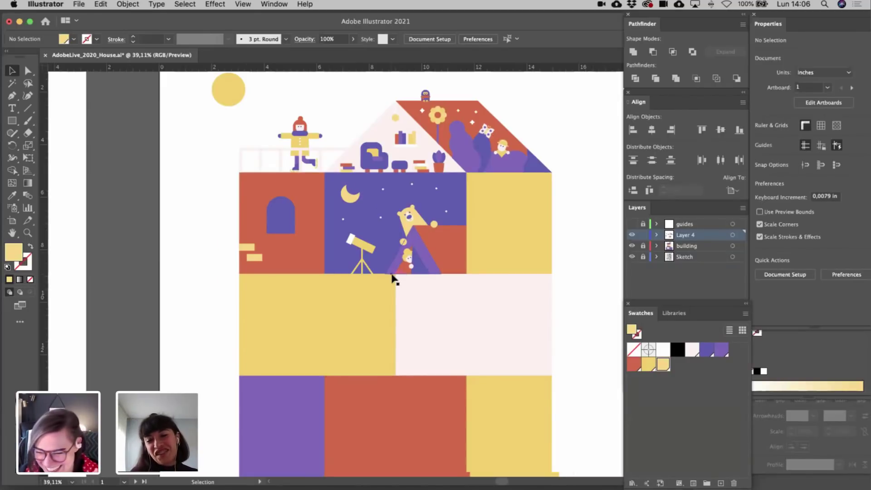
scroll(391, 274, up, 5)
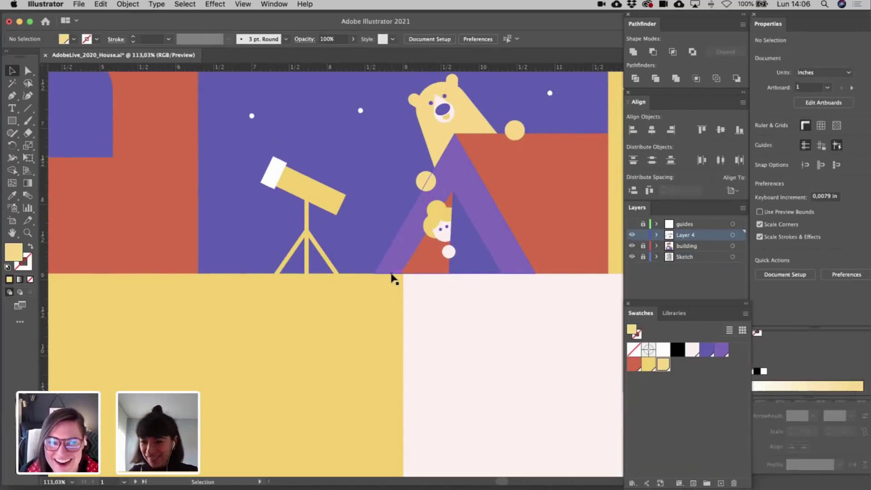
scroll(459, 237, up, 4)
drag(428, 278, 431, 288)
scroll(431, 285, down, 6)
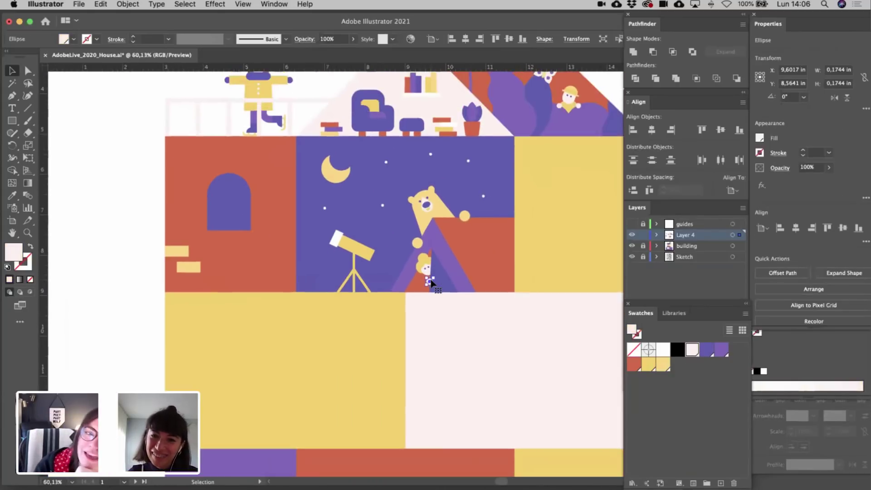
- Move one bear paw up to the lower tip of its body and the other closer along the tent's roofline
scroll(431, 285, right, 5)
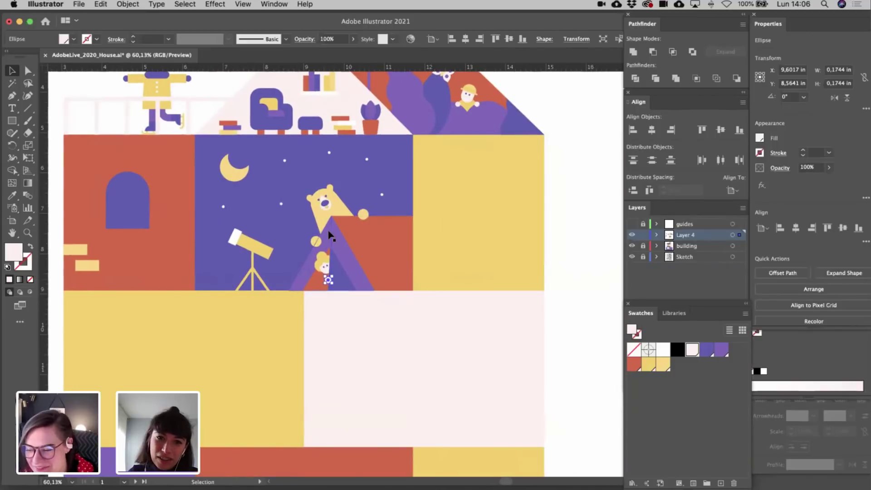
mouse_move(317, 241)
mouse_down()
mouse_move(350, 214)
mouse_move(321, 234)
mouse_up()
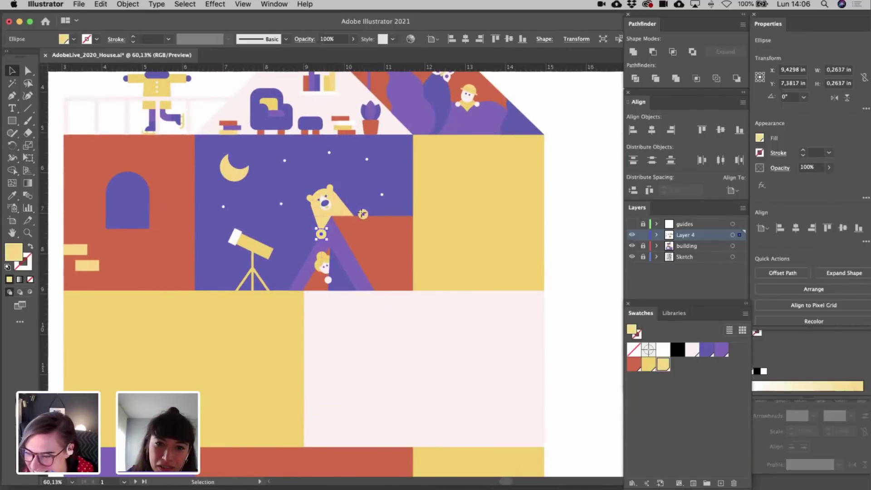
mouse_move(362, 213)
mouse_down()
mouse_move(352, 214)
mouse_move(367, 220)
mouse_up()
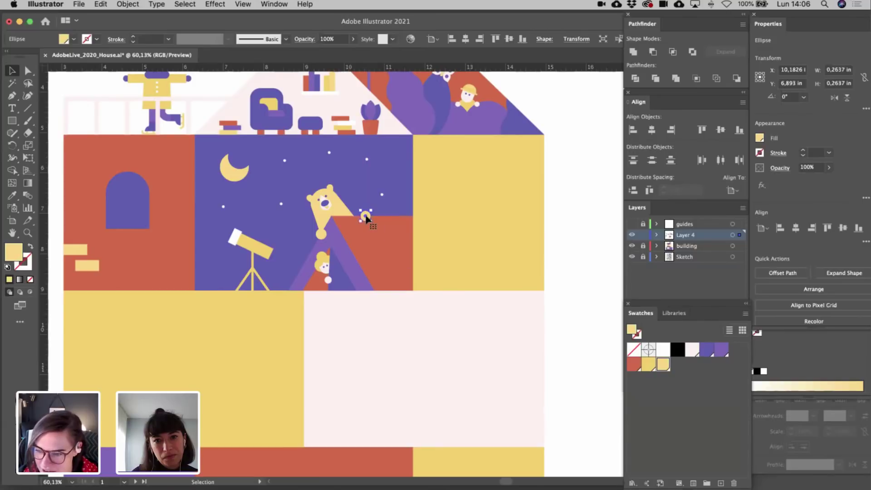
click(567, 231)
scroll(321, 195, up, 5)
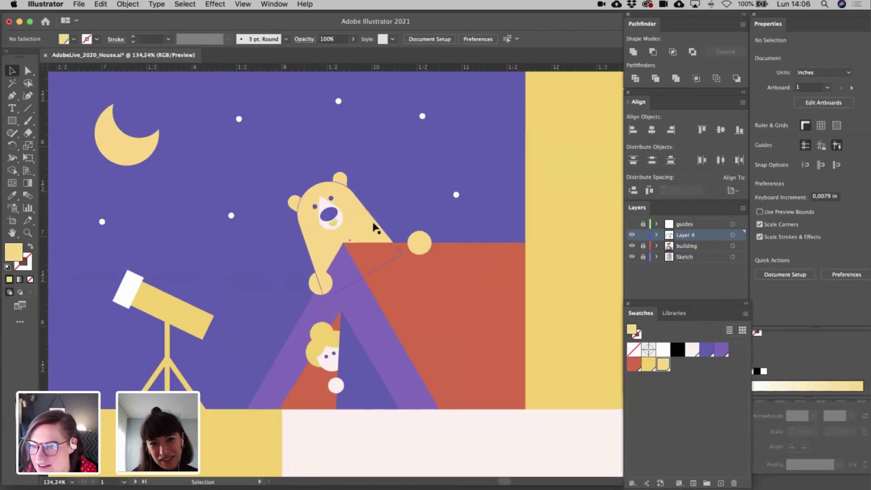
drag(415, 244, 408, 244)
scroll(409, 244, down, 5)
click(585, 284)
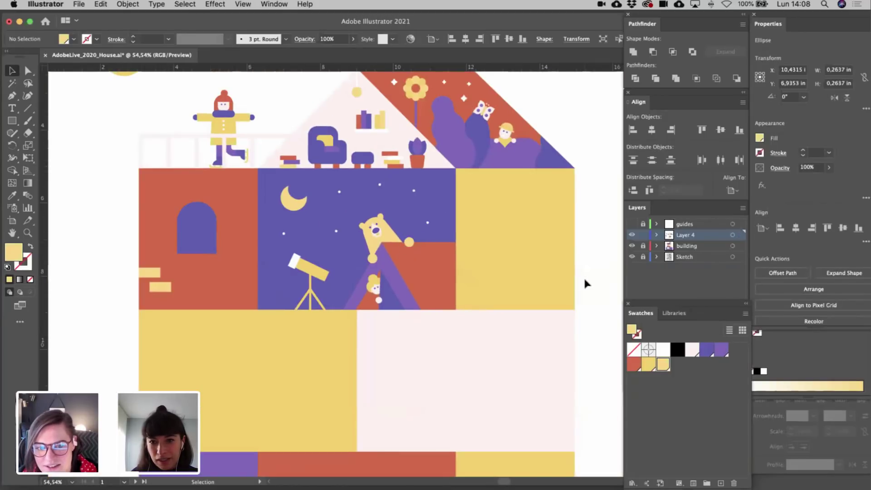
- Rearrange the white stars between the moon and the bear and above the bear, spacing them more evenly
scroll(585, 284, right, 2)
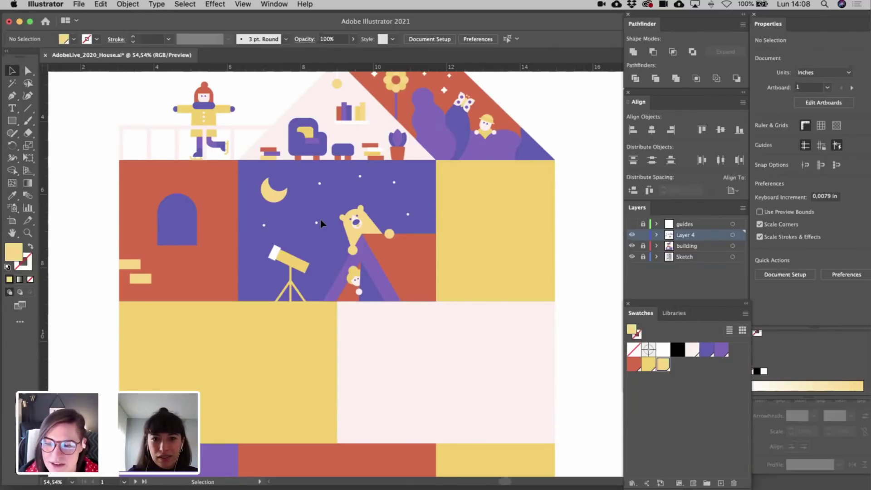
drag(317, 226, 313, 231)
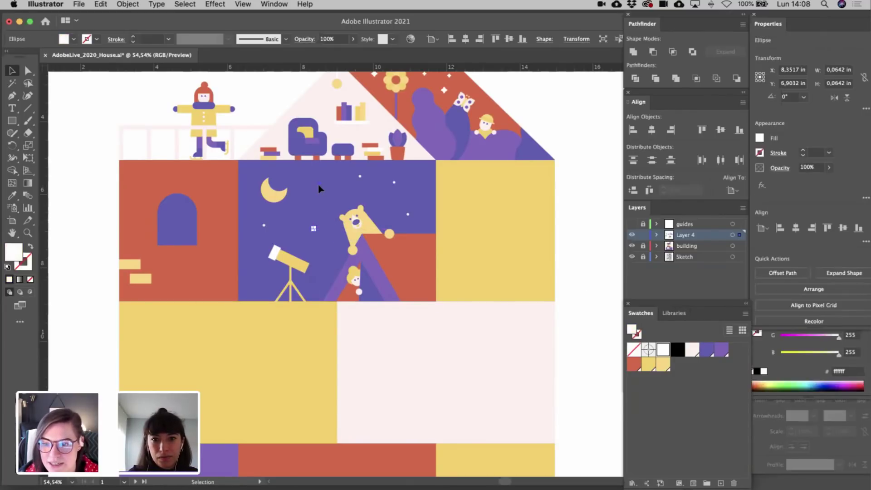
drag(319, 183, 396, 191)
click(576, 237)
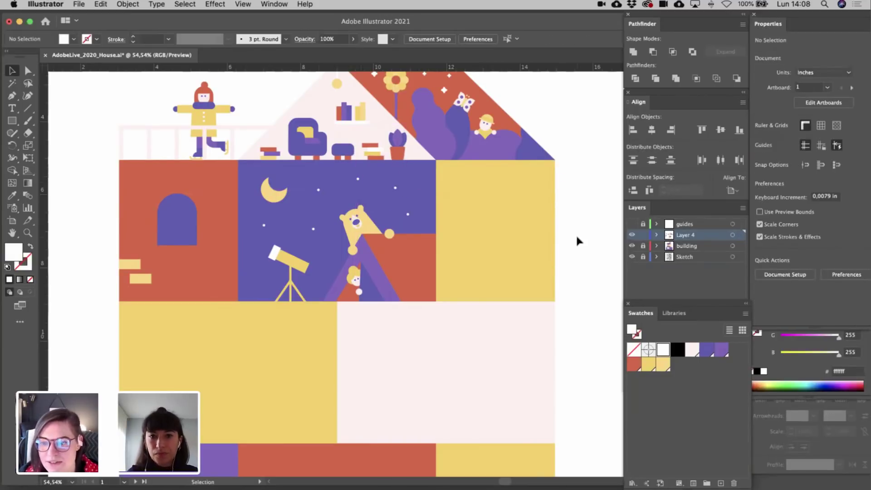
drag(396, 188, 399, 186)
click(591, 236)
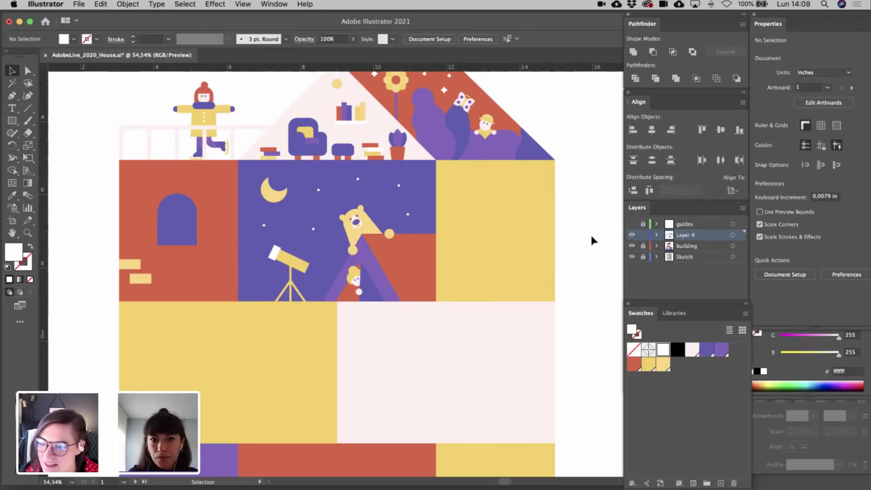
- Raise the blue arched window in the red room and extend its bottom edge to a height of about 1.55 in
scroll(591, 236, right, 1)
scroll(198, 258, left, 1)
scroll(198, 260, left, 5)
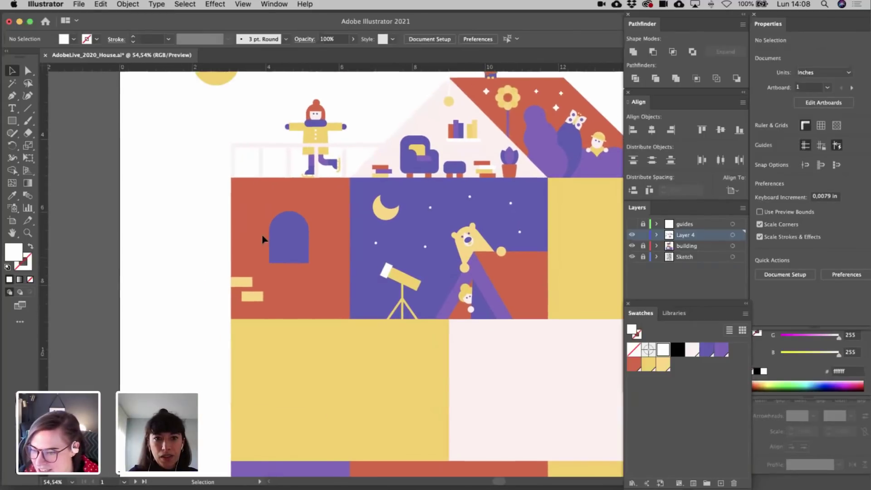
key(a)
click(282, 233)
click(267, 256)
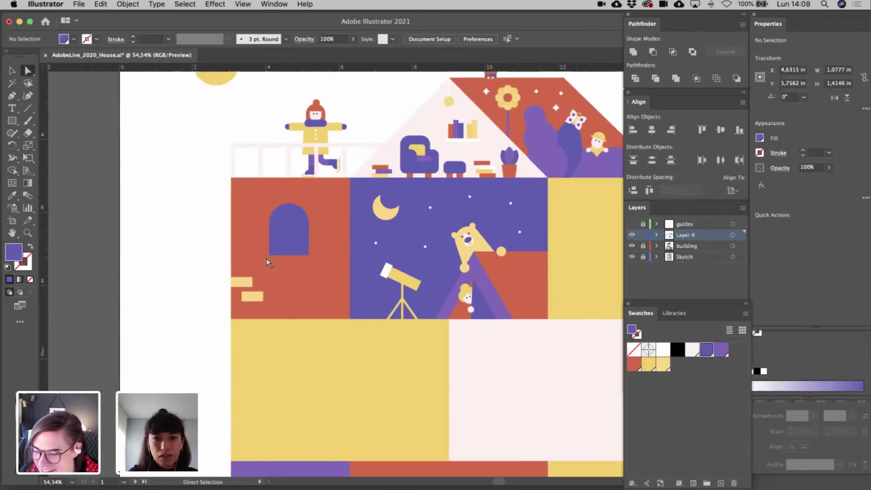
drag(307, 257, 307, 261)
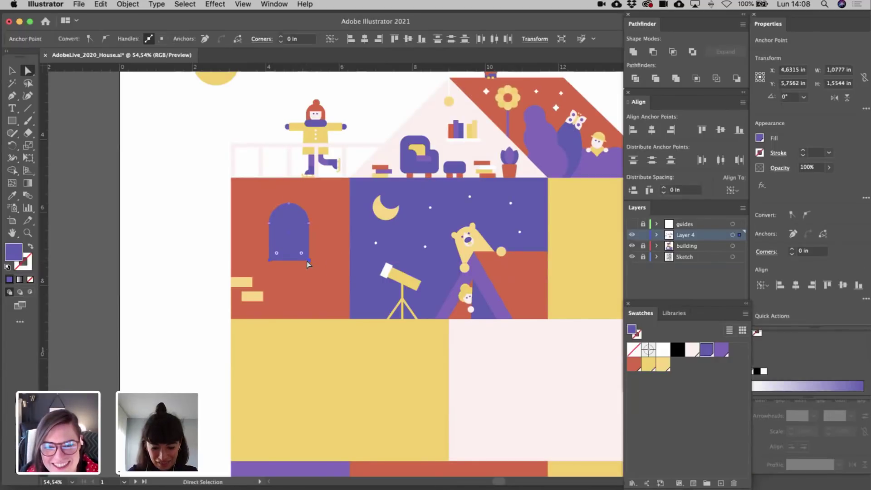
key(v)
click(204, 227)
scroll(205, 233, down, 2)
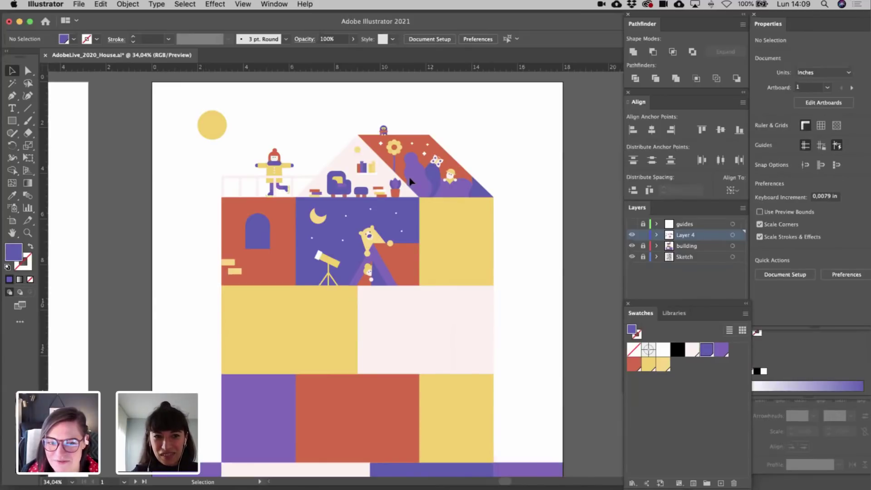
scroll(516, 271, up, 2)
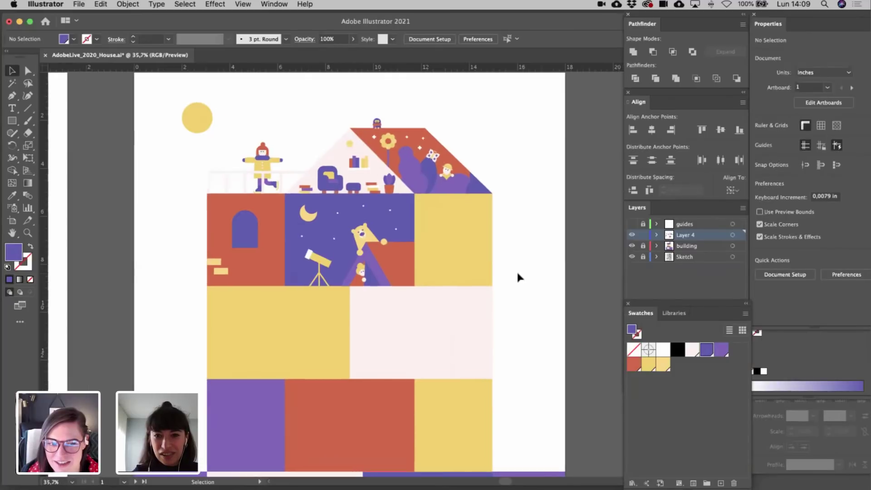
scroll(516, 270, right, 2)
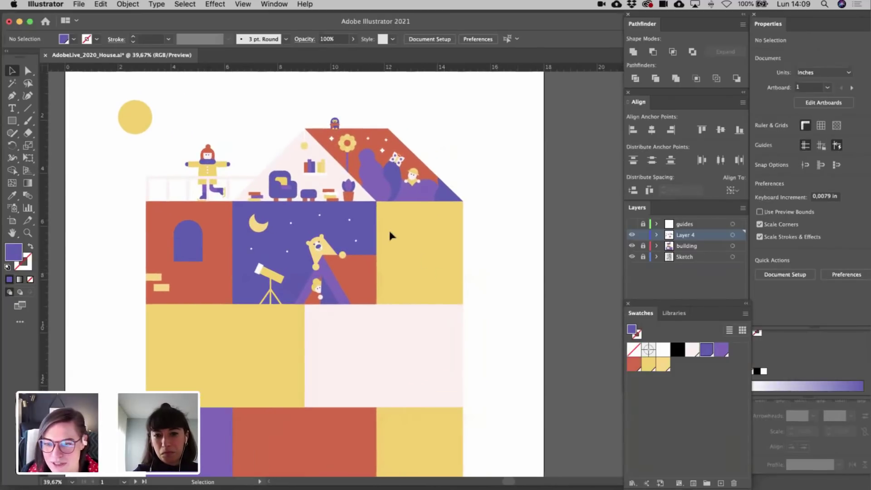
- Draw a full-height vertical stripe about 0.17 in wide near the left side of the yellow room and fill it with light yellow
scroll(389, 235, up, 5)
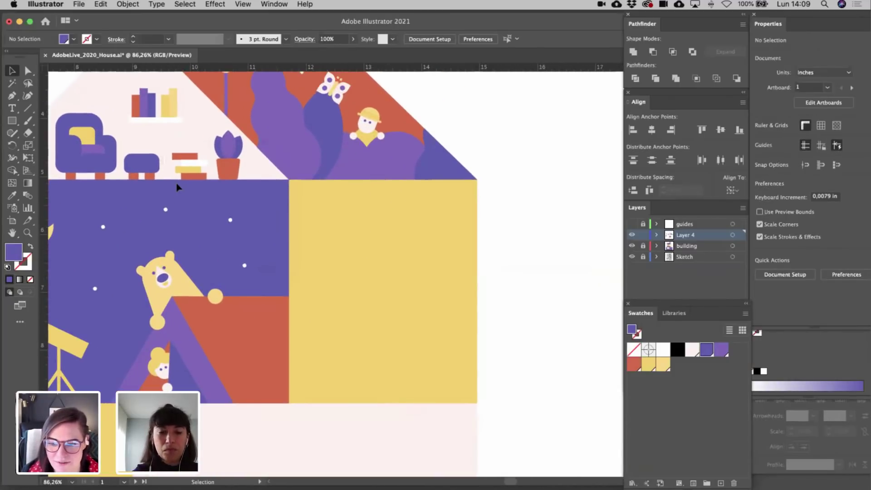
click(12, 120)
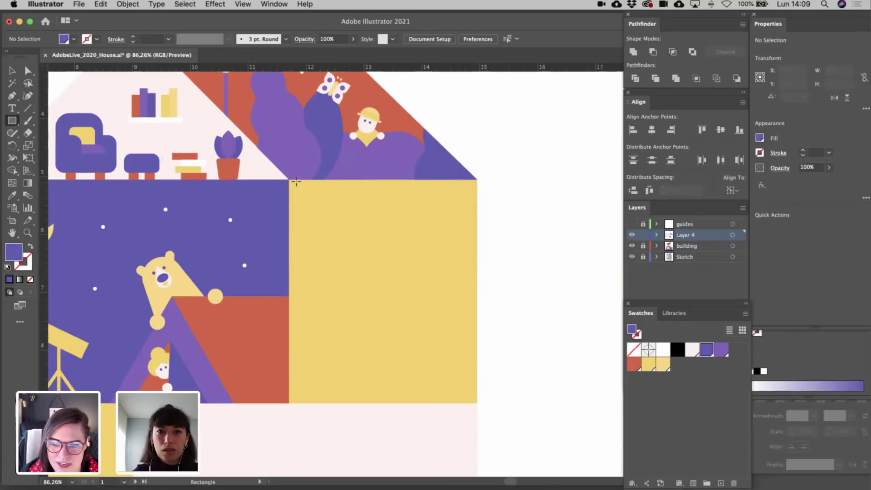
drag(297, 180, 307, 403)
key(v)
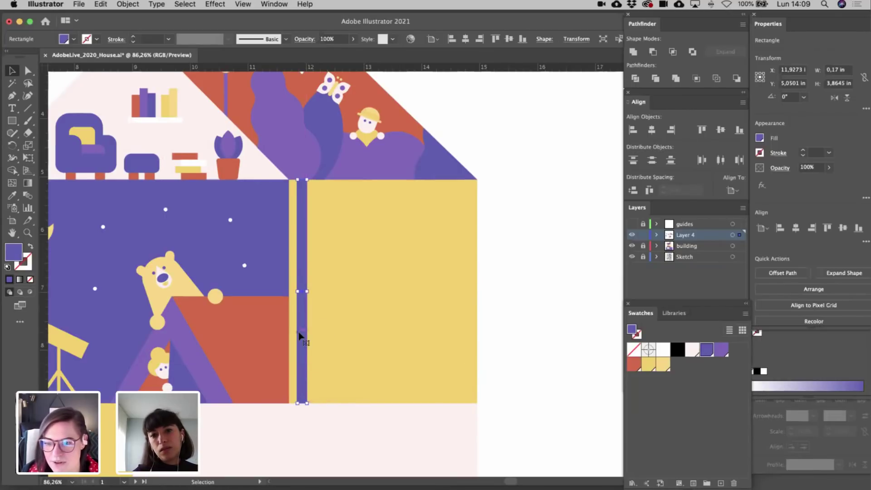
drag(299, 335, 307, 335)
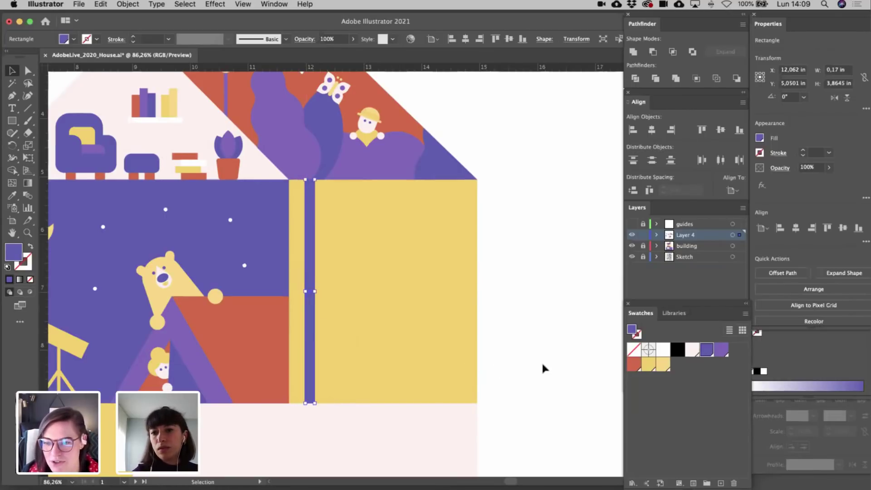
click(648, 365)
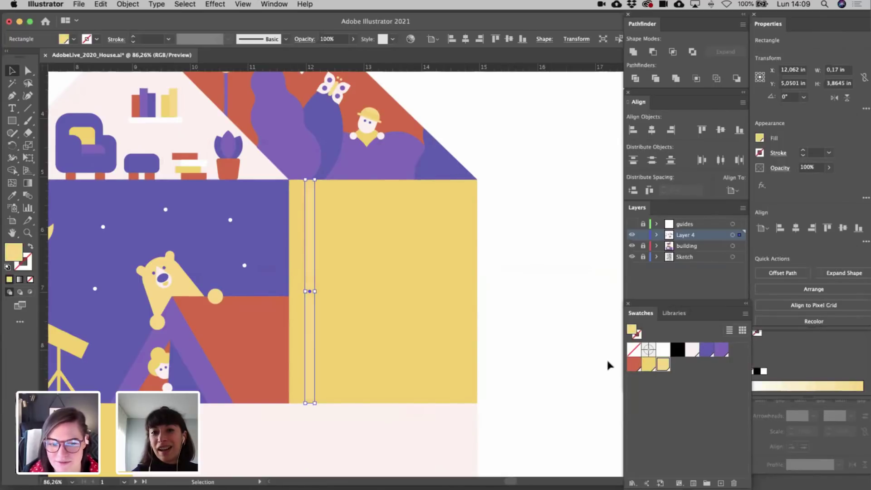
click(568, 357)
- Copy the light yellow stripe about 0.51 in to the right and repeat the copy until six evenly spaced stripes cover the room
drag(312, 343, 339, 346)
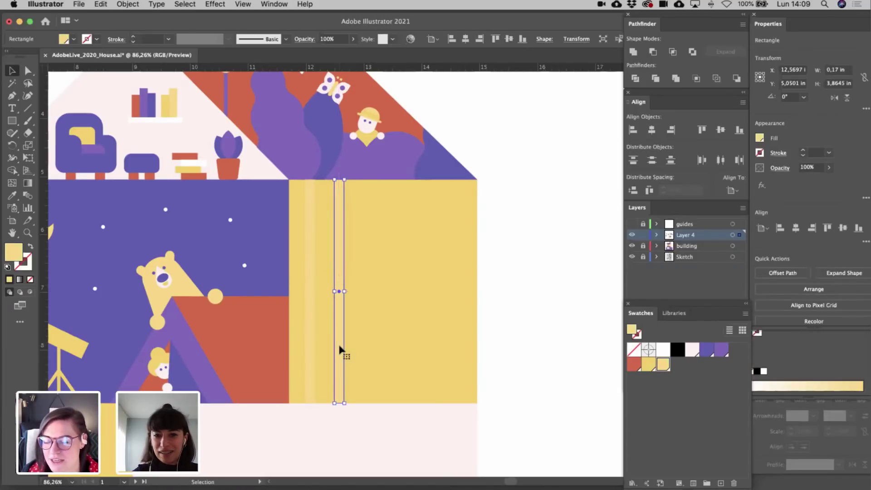
key(super+d)
key(super+d)
key(super+d)
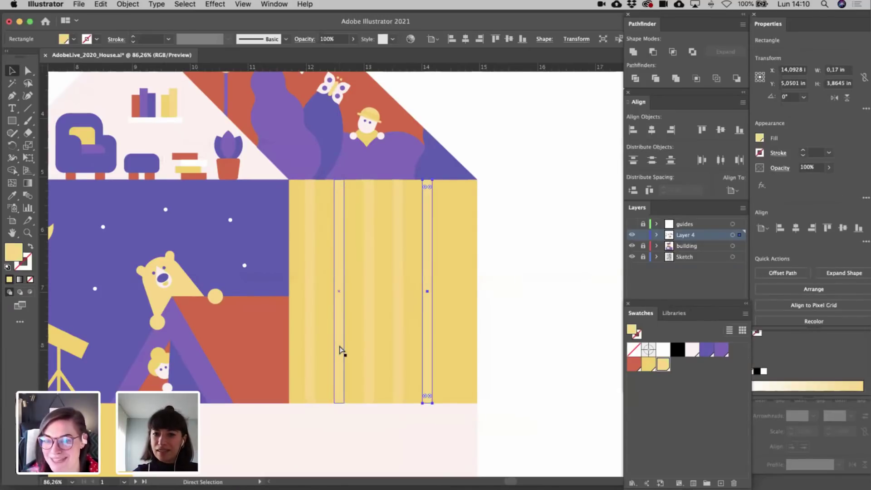
key(super+d)
click(524, 330)
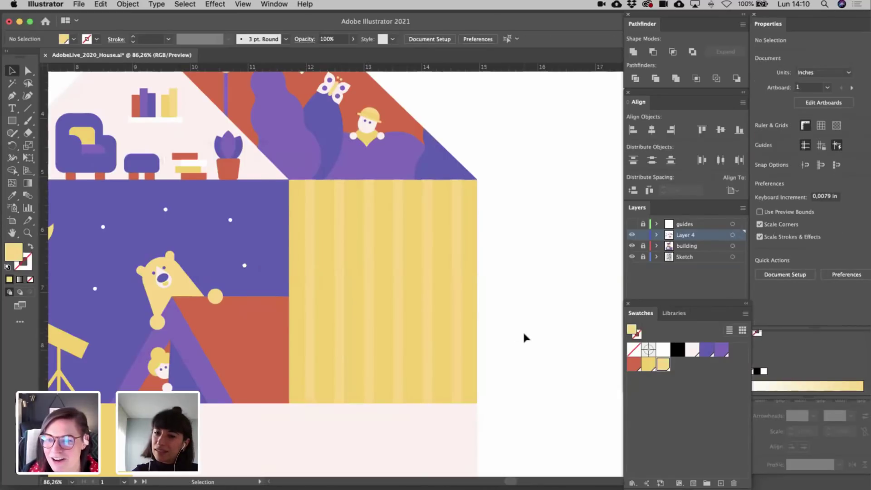
- Select all six wallpaper stripes and examine how their upper ends meet the top edge of the yellow room
scroll(523, 338, down, 5)
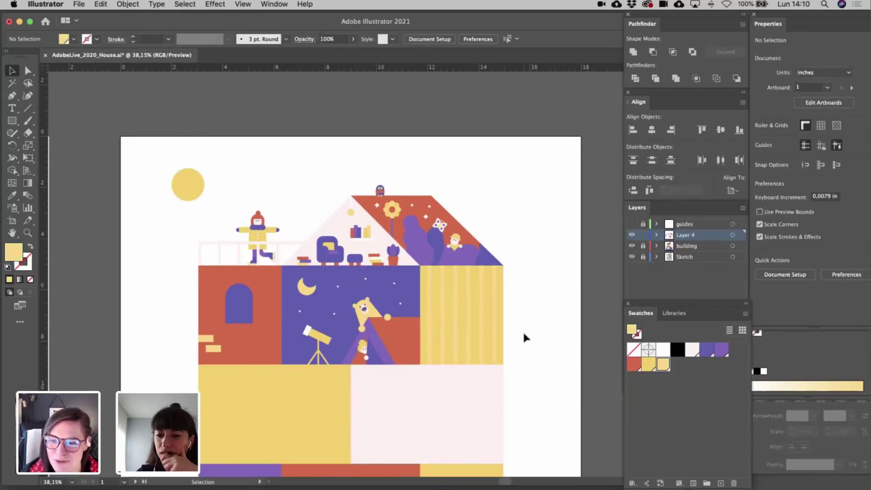
scroll(523, 330, down, 2)
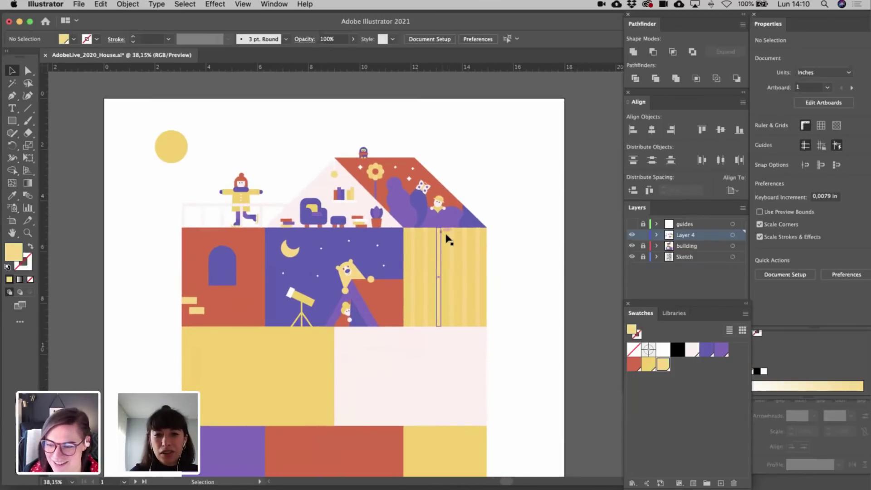
scroll(443, 237, up, 5)
scroll(444, 236, up, 3)
scroll(358, 224, right, 3)
click(221, 218)
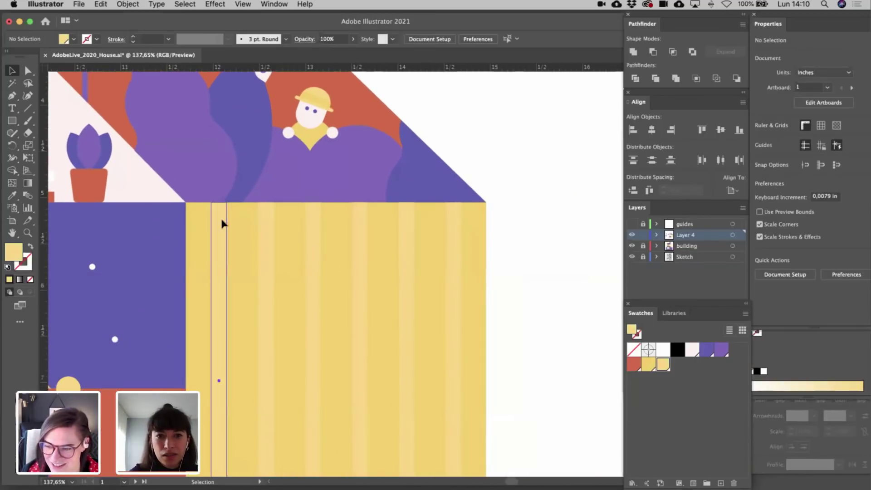
shift+click(268, 222)
shift+click(310, 225)
shift+click(361, 230)
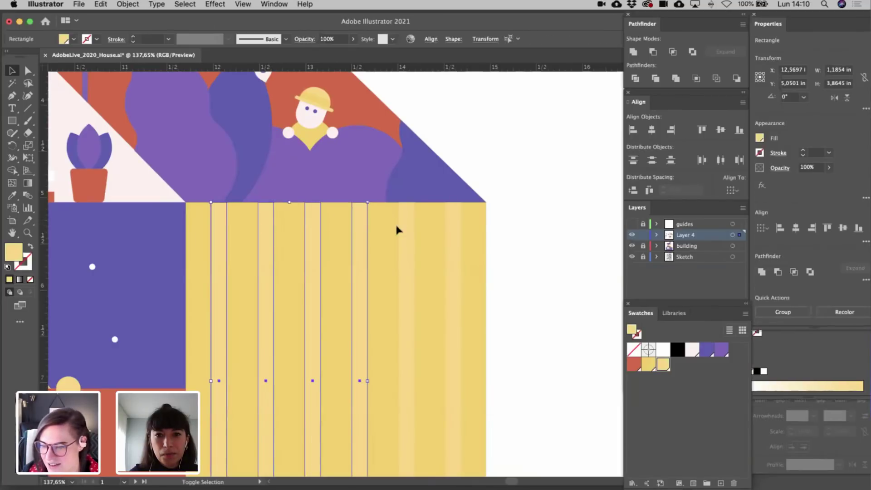
shift+click(451, 229)
scroll(279, 168, up, 7)
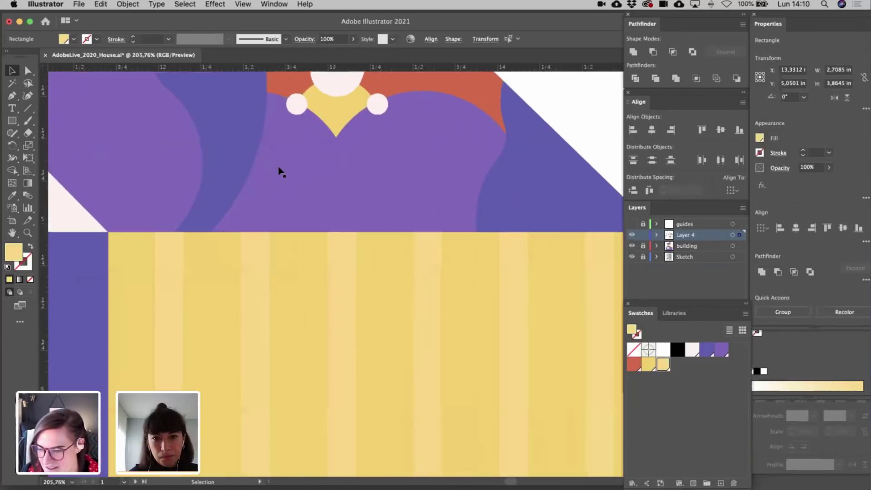
scroll(456, 276, up, 1)
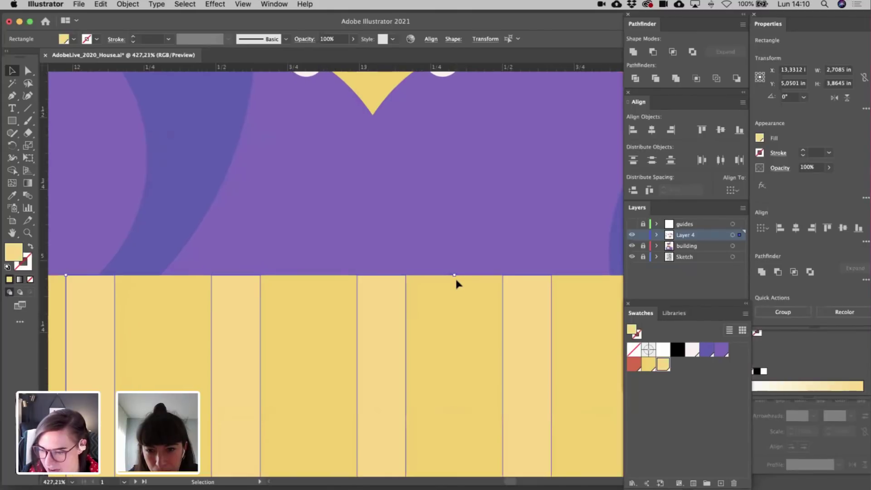
mouse_move(455, 277)
mouse_down()
mouse_move(455, 308)
mouse_move(457, 277)
mouse_up()
scroll(457, 277, down, 8)
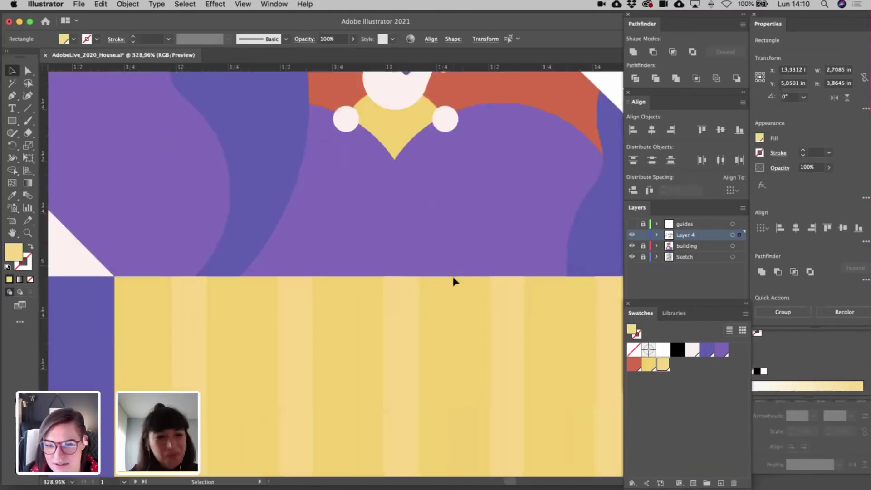
scroll(453, 281, down, 5)
scroll(454, 282, right, 5)
click(521, 308)
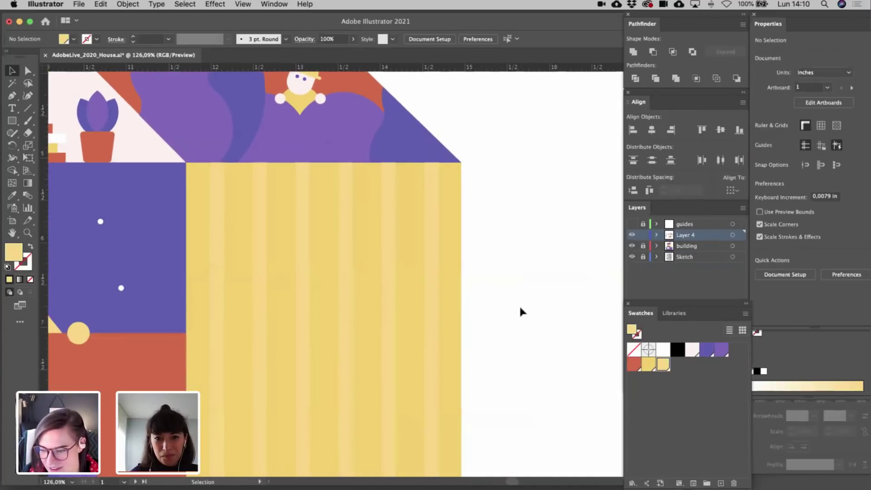
- Save the house illustration with the striped yellow room
scroll(520, 308, down, 3)
scroll(520, 312, down, 3)
scroll(520, 312, down, 2)
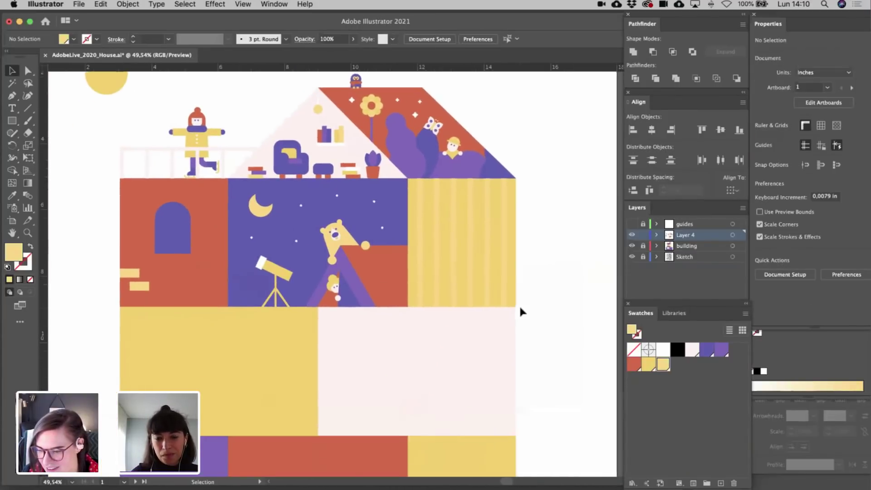
scroll(558, 318, down, 4)
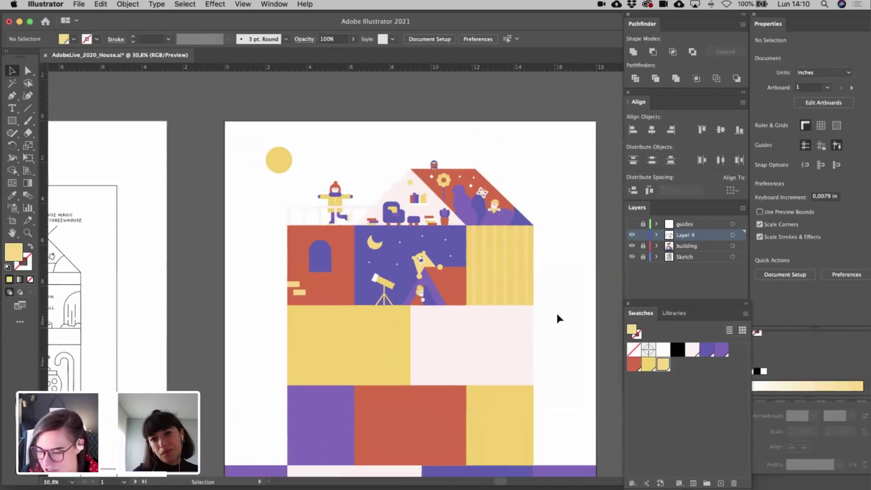
scroll(558, 317, right, 2)
key(super+s)
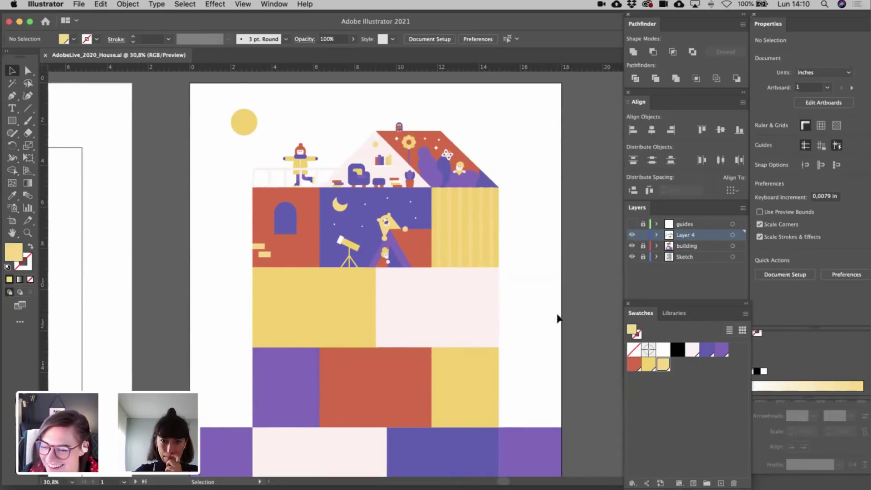
- Compare the labelled room sketch with the coloured house, examining what is planned for the striped room and the empty rooms below
scroll(558, 318, up, 4)
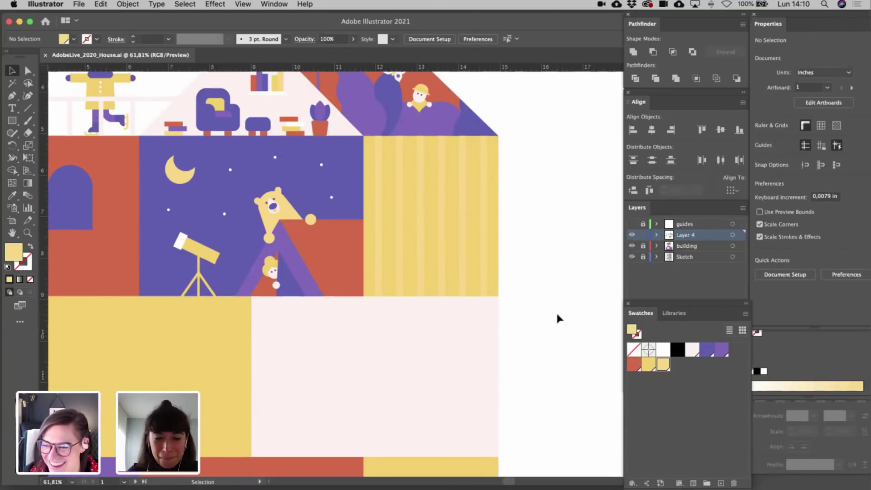
scroll(558, 317, down, 3)
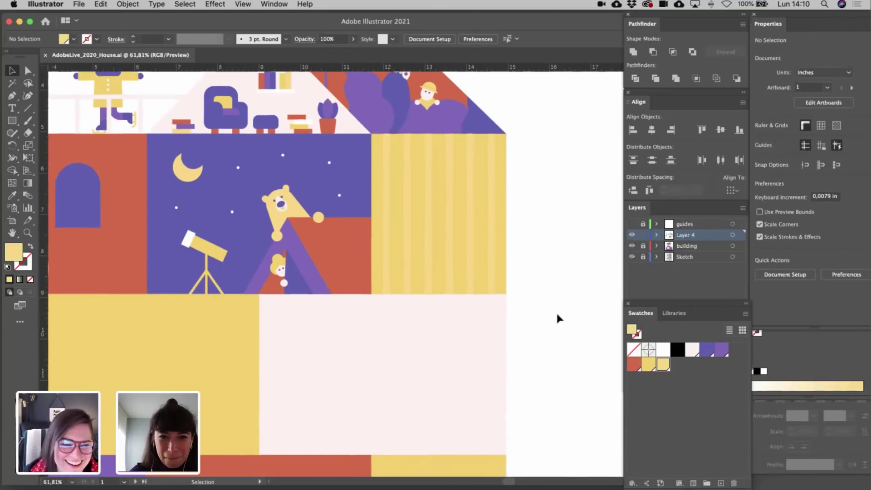
scroll(557, 317, left, 10)
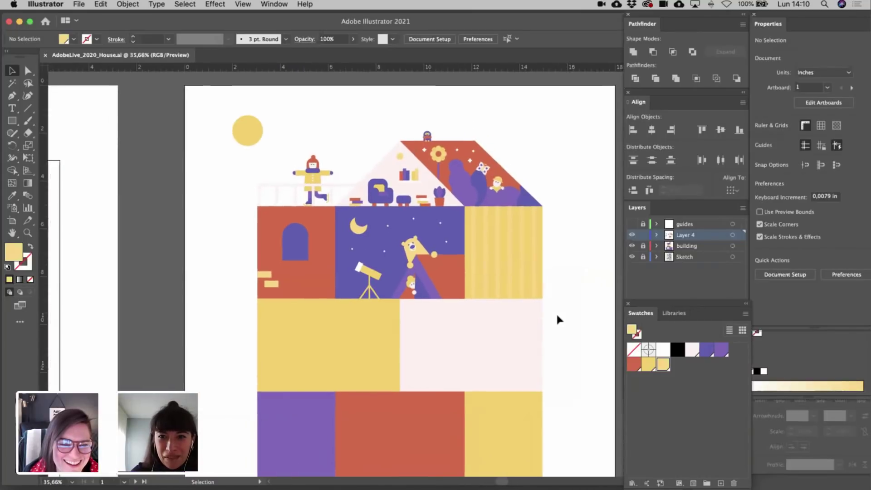
scroll(557, 317, down, 3)
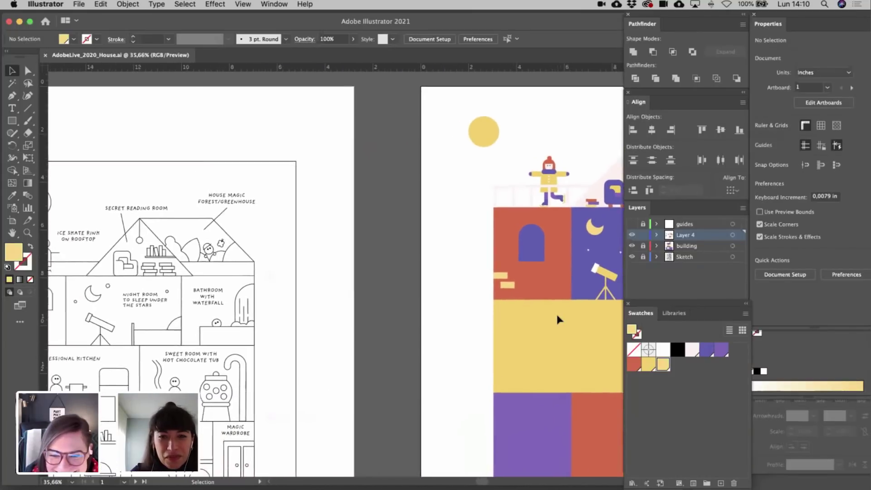
scroll(557, 317, right, 1)
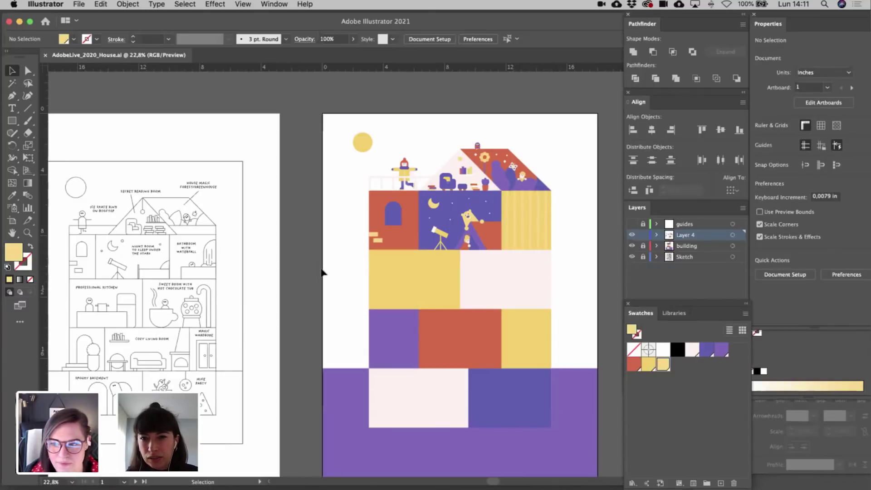
scroll(321, 272, right, 2)
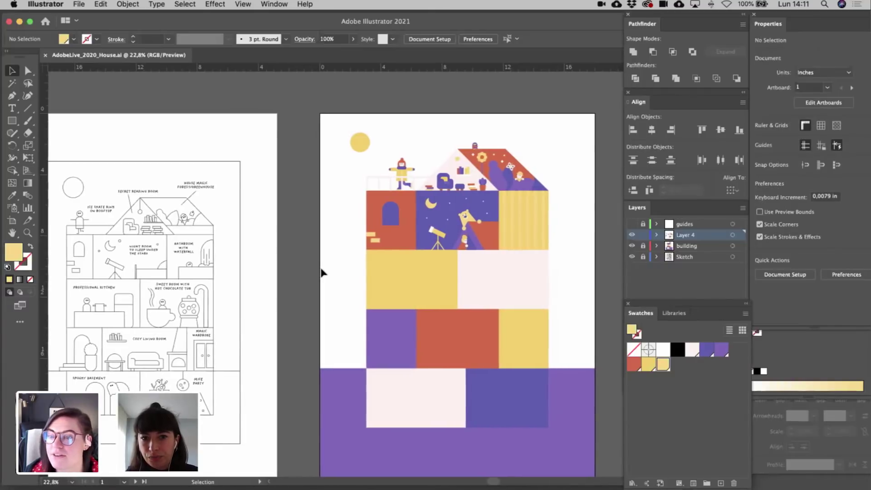
scroll(321, 271, right, 1)
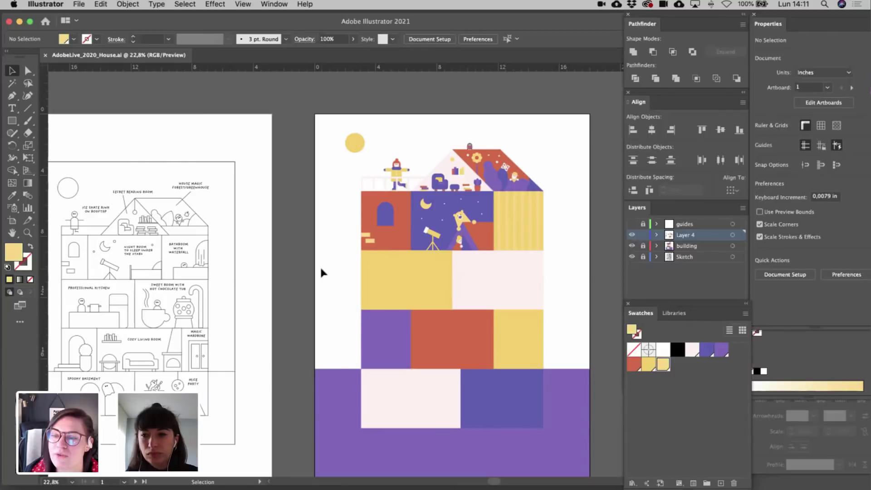
scroll(321, 272, right, 6)
scroll(321, 272, down, 2)
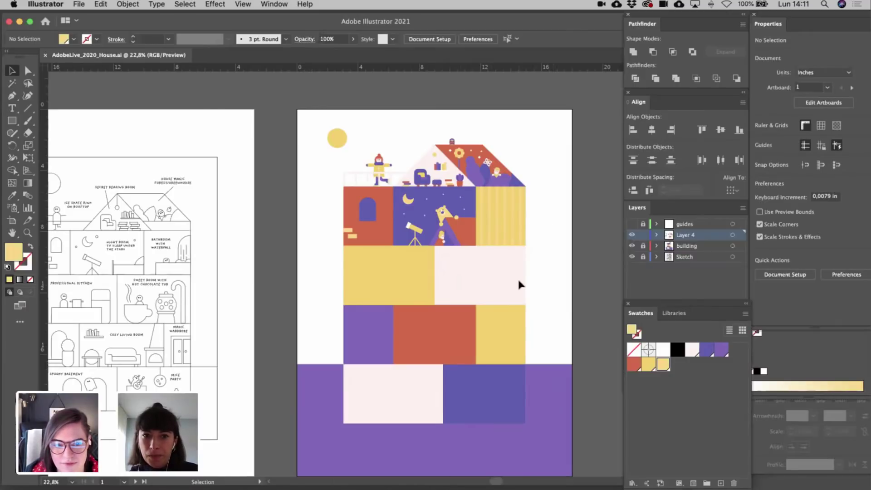
scroll(518, 284, up, 5)
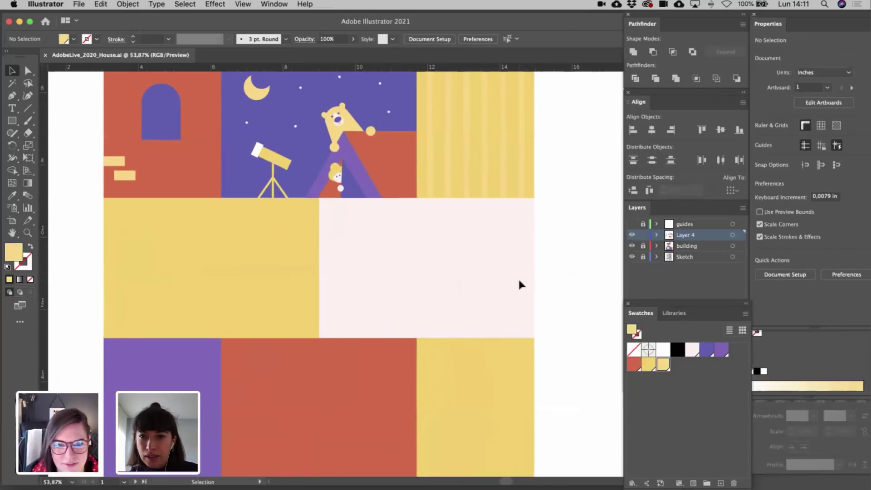
scroll(519, 281, down, 4)
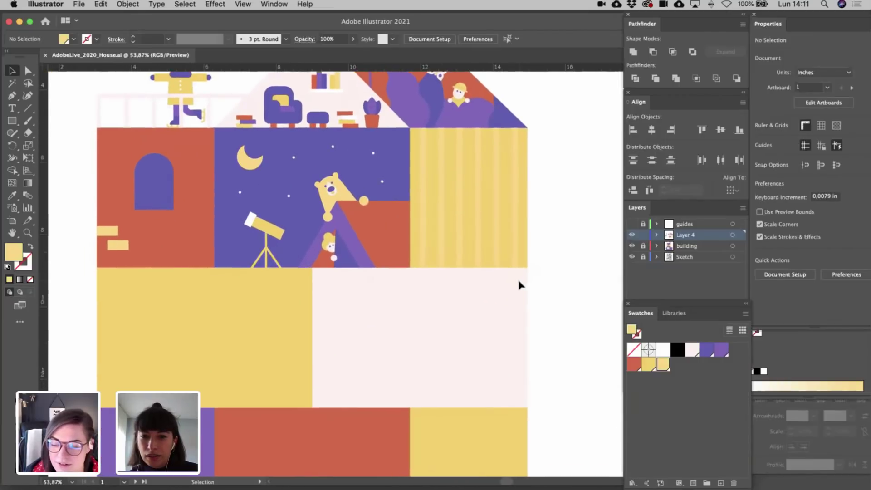
scroll(519, 282, down, 3)
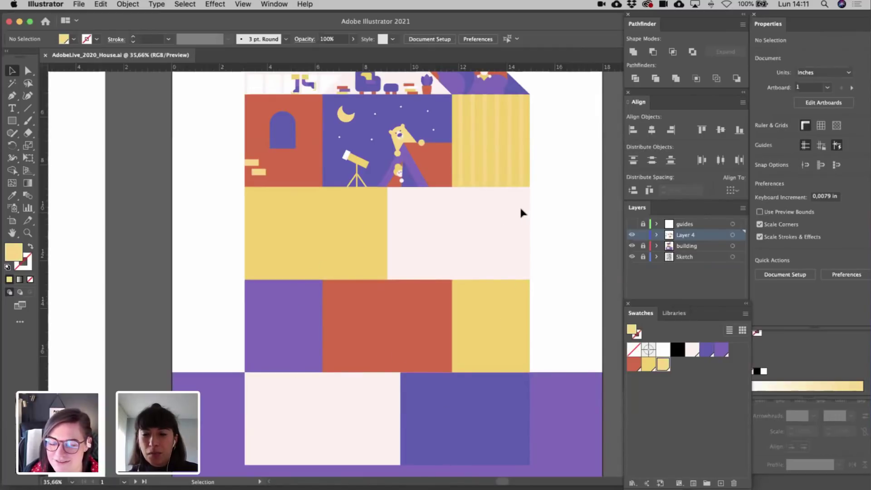
- Draw a rectangle about 1.89 by 1.45 in on the floor of the striped room and fully round its lower corners into a tub shape
scroll(519, 206, up, 5)
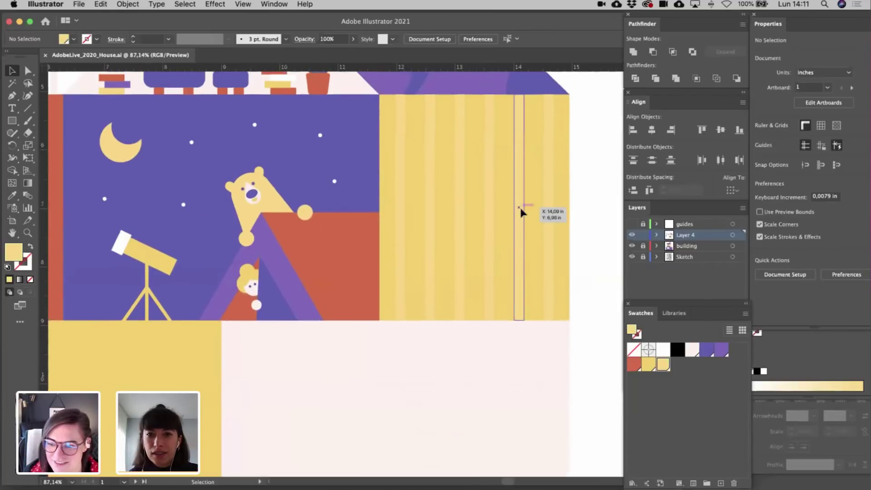
click(12, 121)
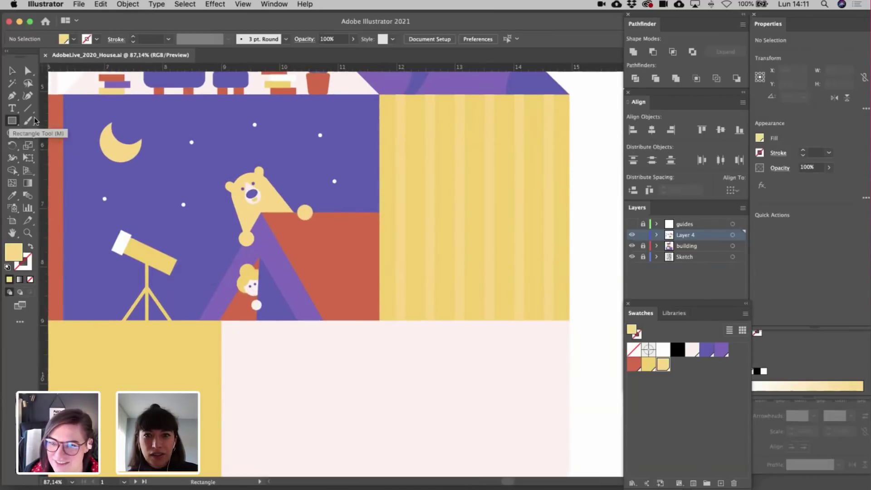
drag(417, 225, 527, 236)
key(a)
click(417, 320)
shift+click(527, 321)
click(417, 224)
shift+click(527, 226)
key(v)
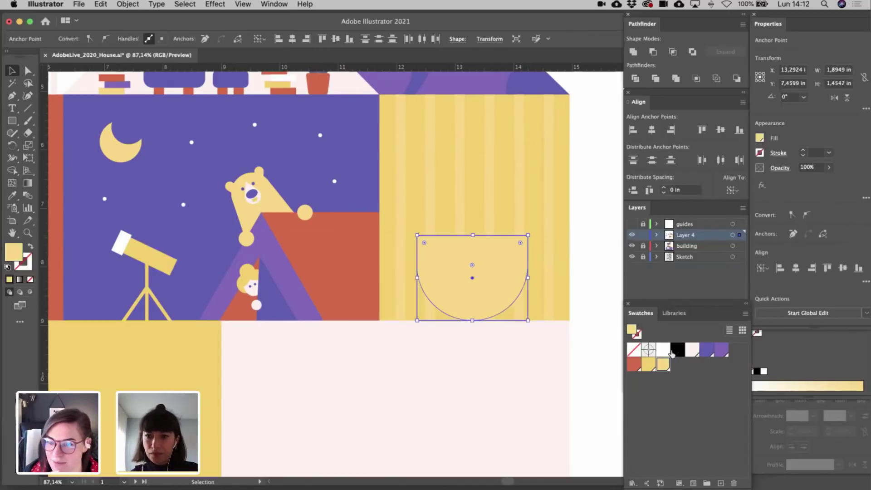
- Fill the tub shape with white and move it slightly down and left, just over the room's floor line
click(670, 352)
click(604, 311)
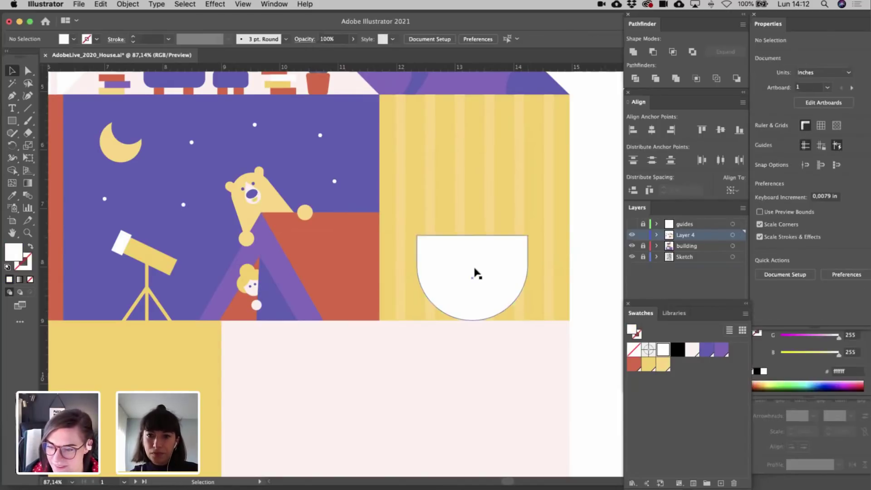
drag(475, 269, 467, 276)
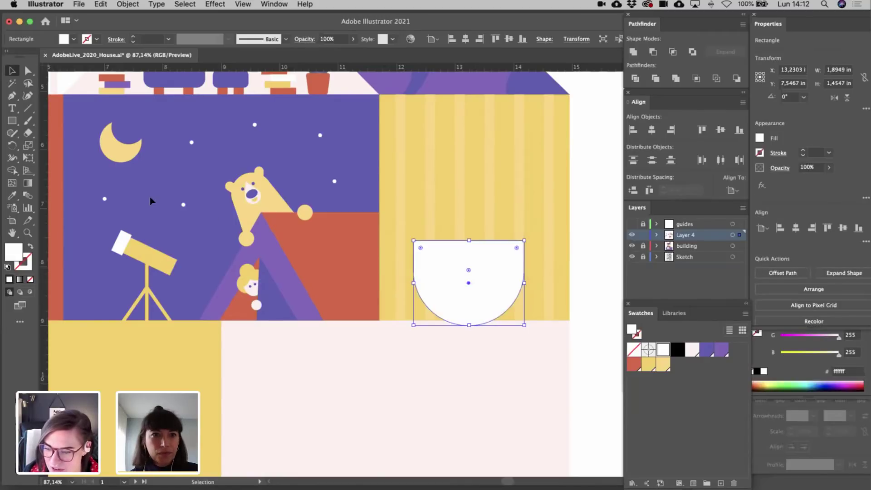
- Trim the white tub's base flush with the floor line by subtracting an overlapping rectangle, and shift the tub slightly right
click(12, 121)
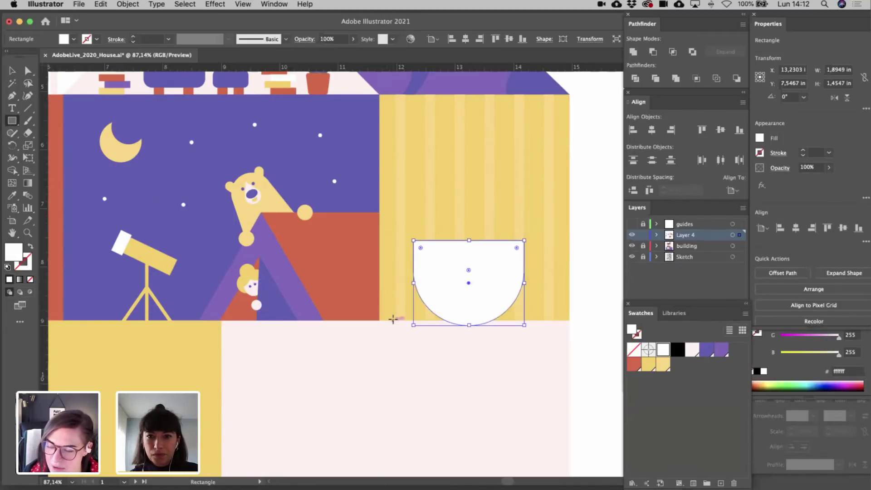
drag(393, 321, 549, 375)
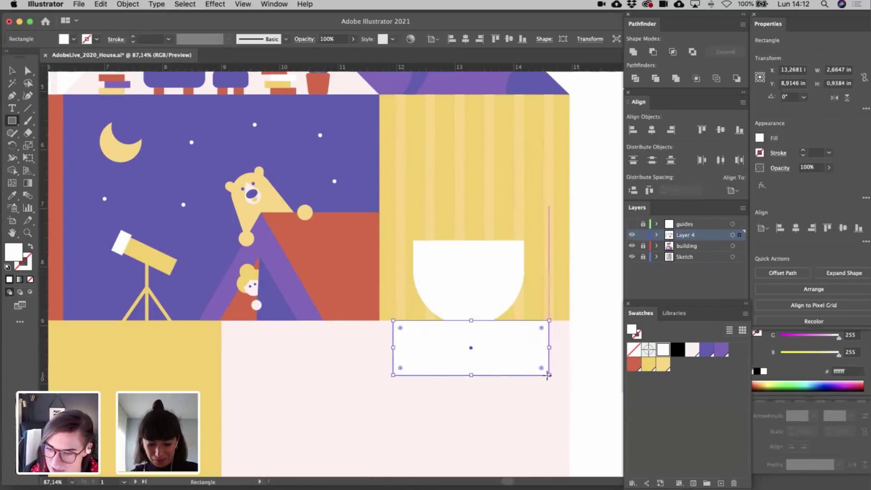
key(v)
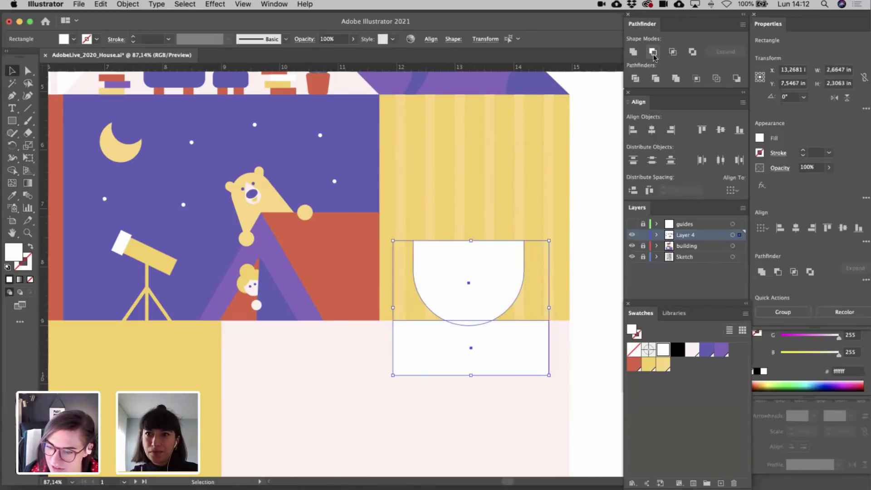
click(653, 51)
click(601, 211)
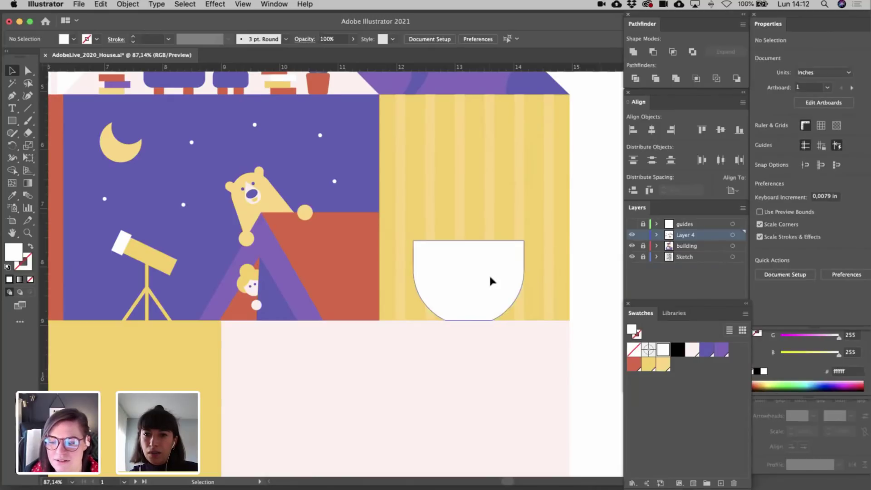
mouse_move(490, 278)
mouse_down()
mouse_move(482, 278)
mouse_move(493, 275)
mouse_up()
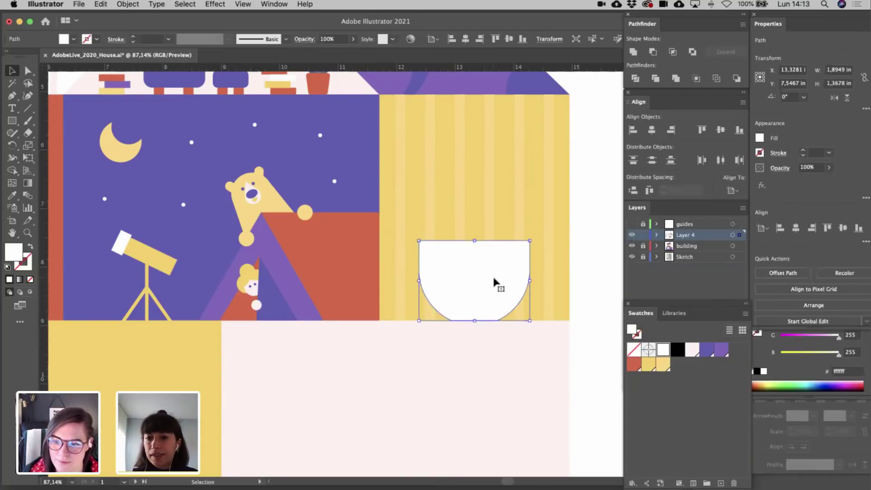
click(579, 250)
- Draw a circle over the tub's right edge as a cup handle, give it a white stroke without fill, and scale it to about 0.55 in
scroll(579, 251, down, 5)
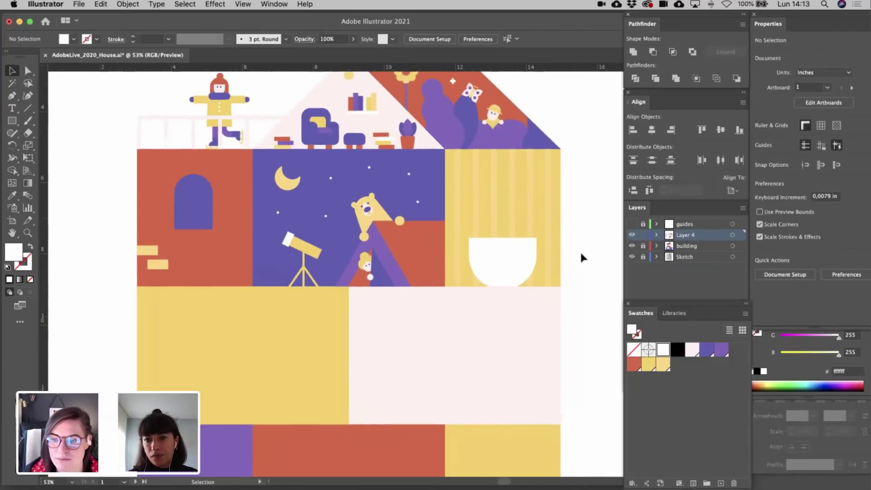
scroll(580, 250, right, 3)
scroll(580, 250, down, 2)
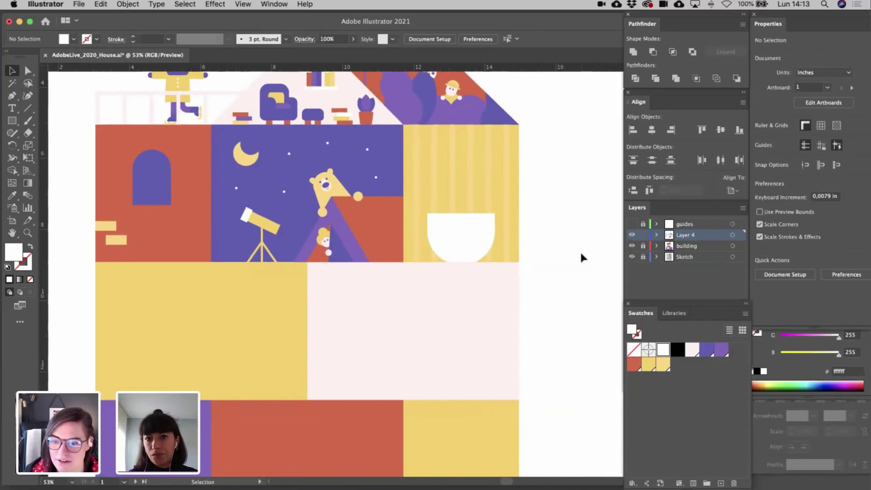
scroll(529, 220, up, 5)
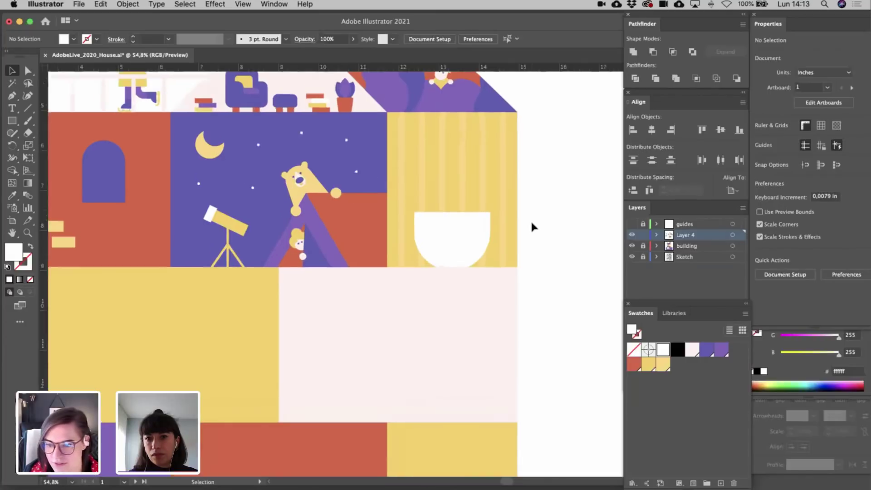
drag(12, 124, 55, 145)
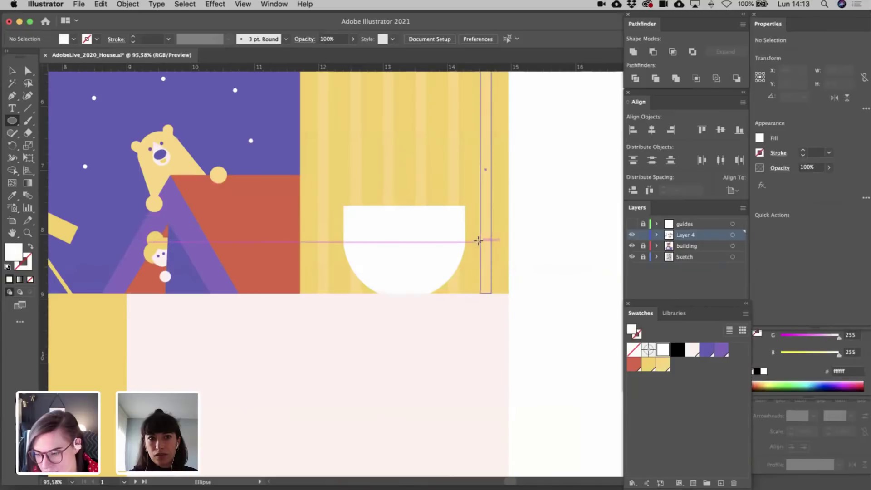
drag(474, 239, 497, 257)
key(v)
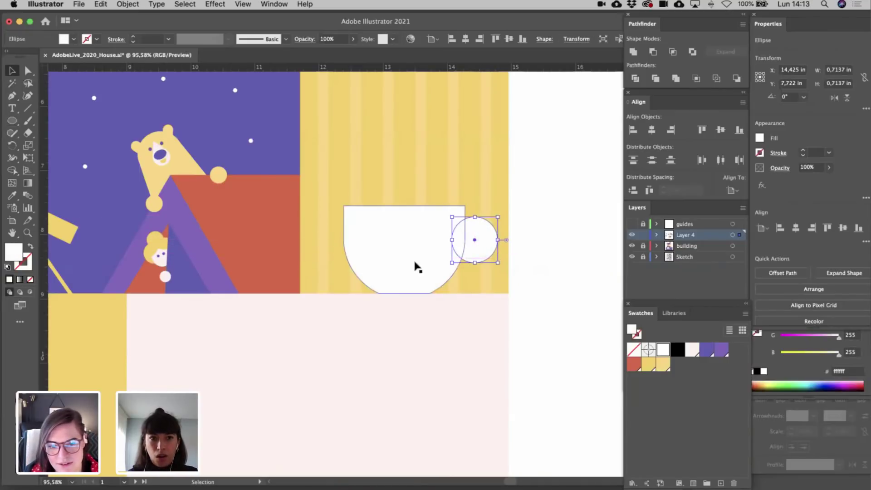
key(shift+x)
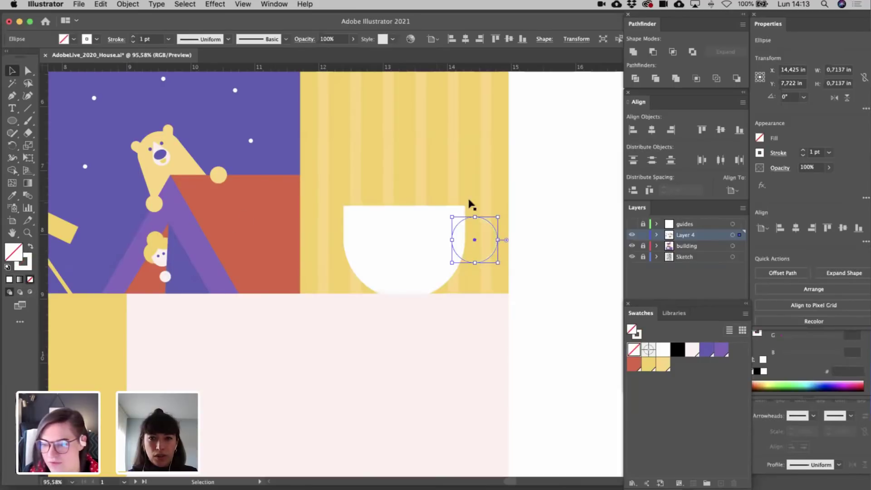
drag(475, 217, 475, 226)
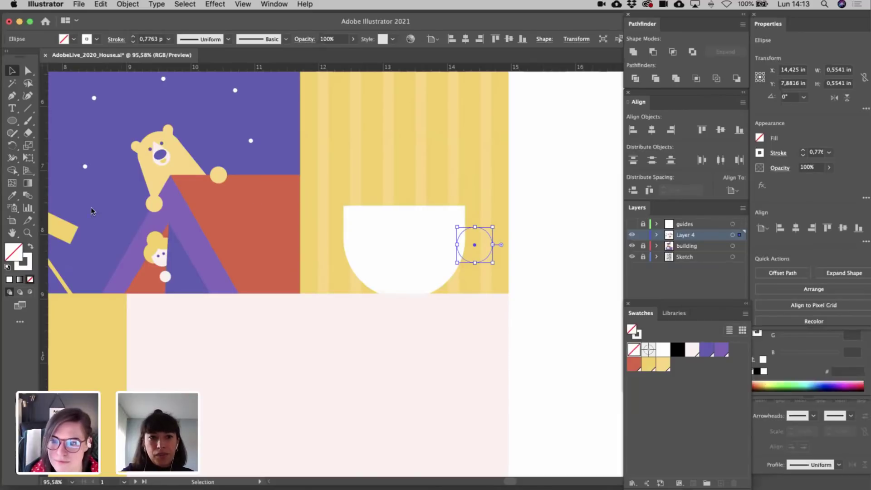
- Thicken the handle circle's white stroke to 19 pt
click(24, 269)
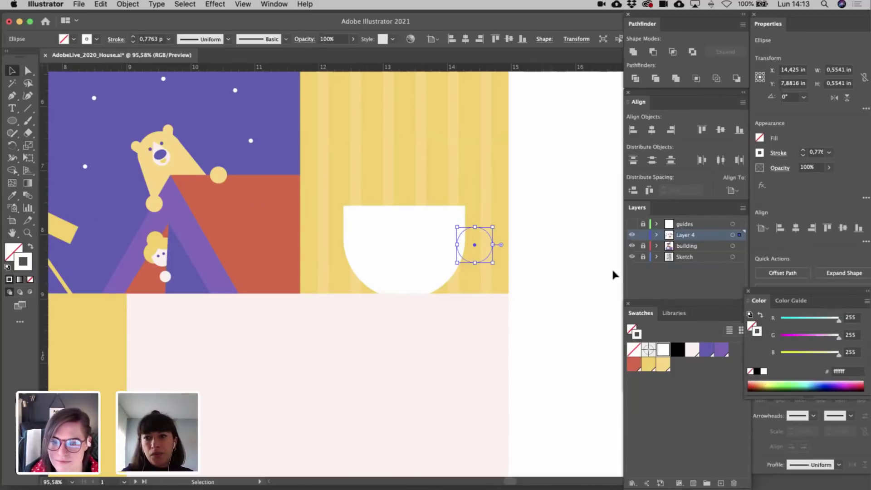
click(804, 150)
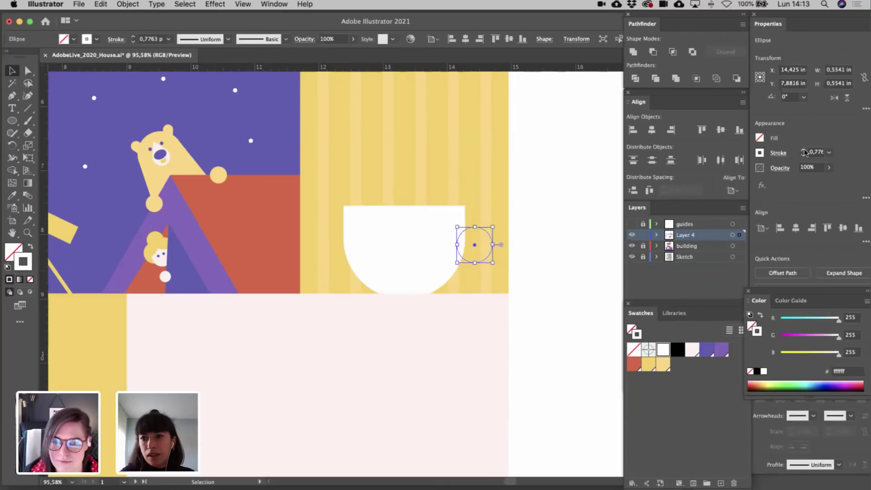
click(803, 150)
click(803, 151)
click(804, 150)
click(803, 150)
click(803, 150)
click(804, 151)
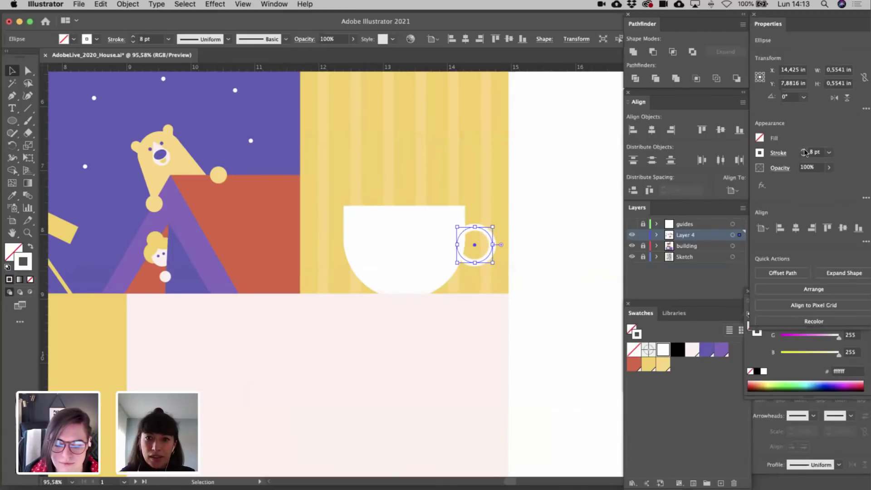
click(804, 151)
click(804, 150)
click(803, 151)
click(804, 150)
click(585, 236)
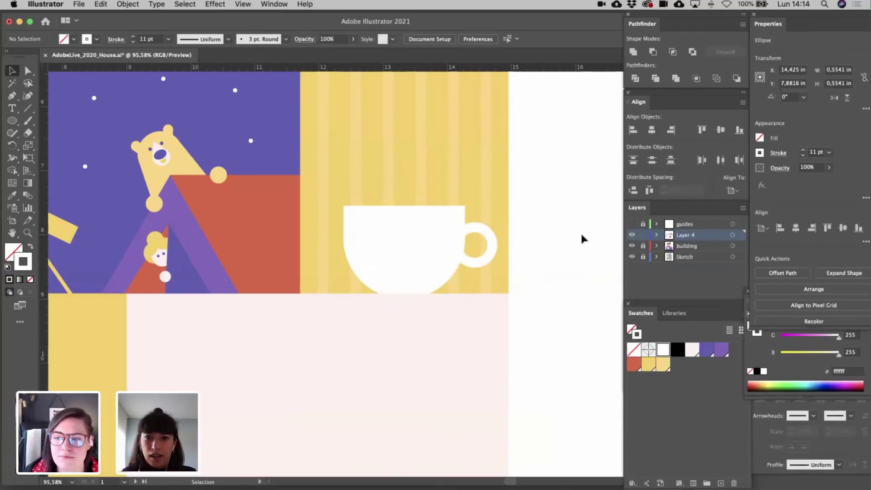
click(492, 245)
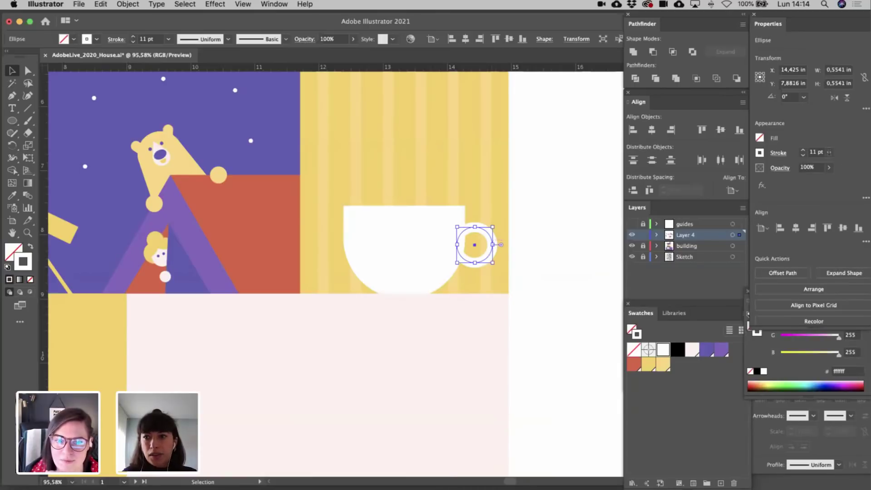
click(804, 150)
click(804, 150)
click(803, 150)
click(804, 150)
click(804, 150)
click(804, 150)
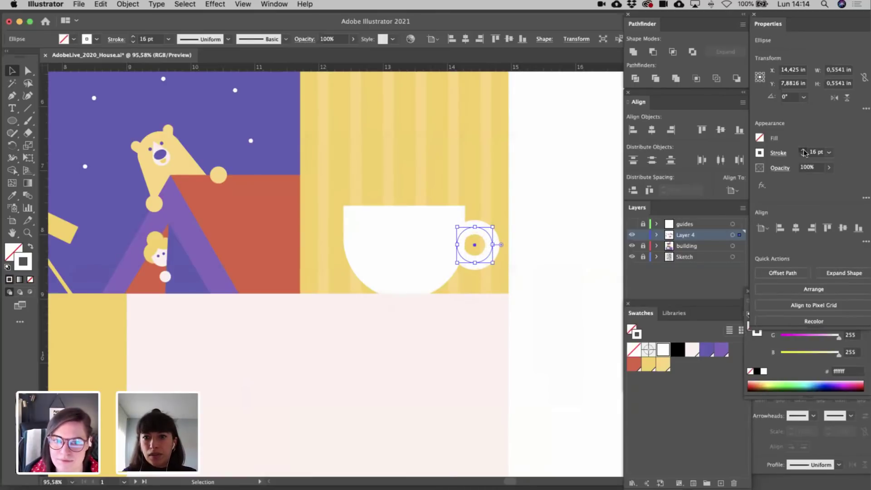
click(803, 151)
click(586, 243)
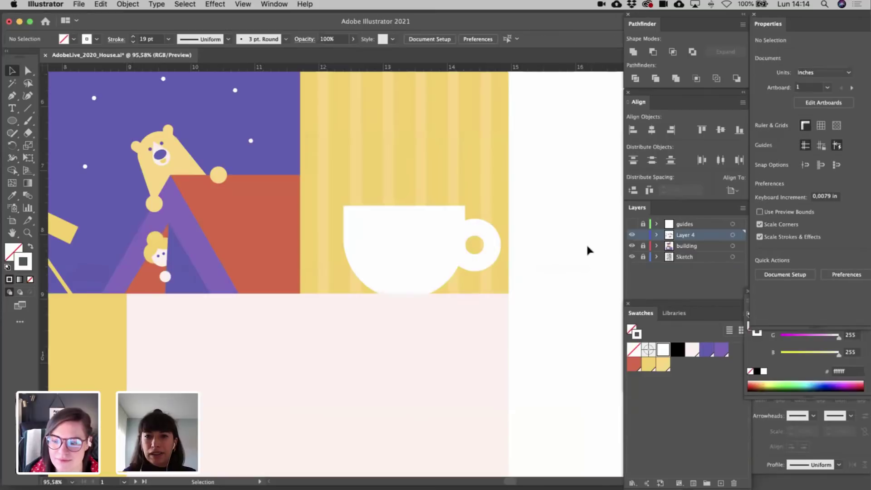
- Scale the cup and handle together to about 2.13 by 1.26 in, and move them slightly left on the floor line
click(422, 245)
shift+click(468, 233)
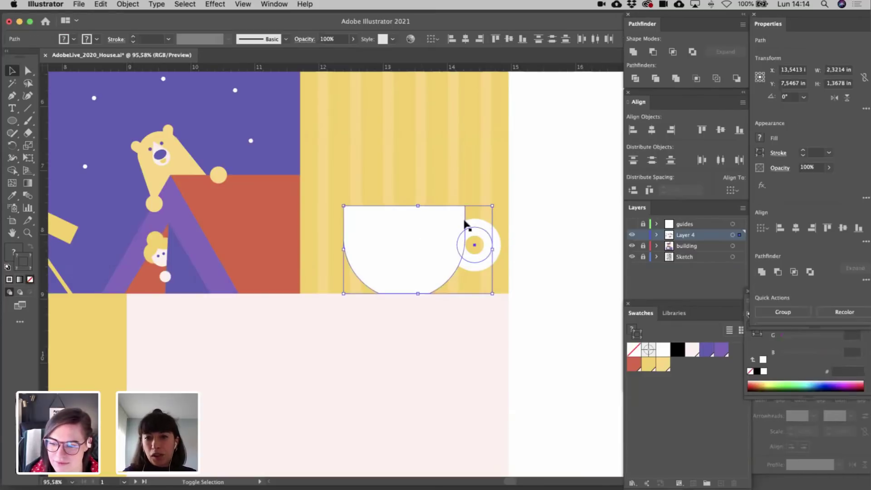
drag(489, 210, 481, 213)
drag(432, 246, 426, 247)
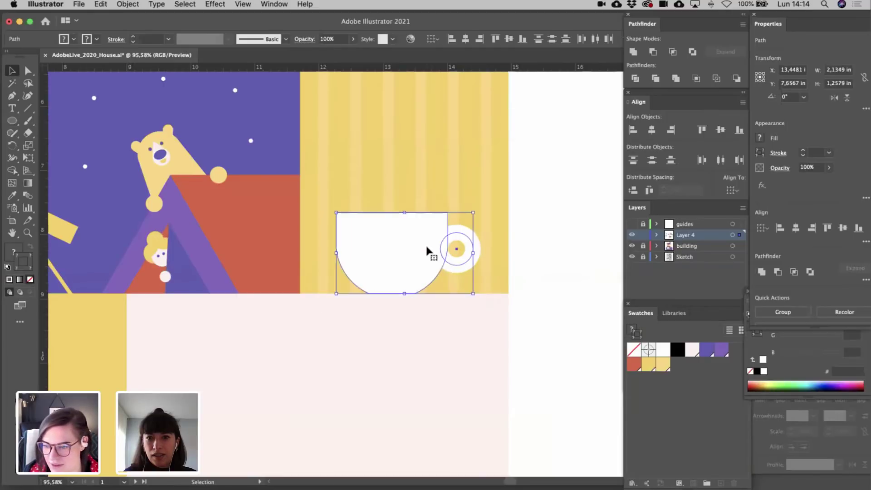
click(548, 224)
- Copy the ice skater's head with its red hat from the terrace and paste it above the cup in the striped room
scroll(549, 223, down, 5)
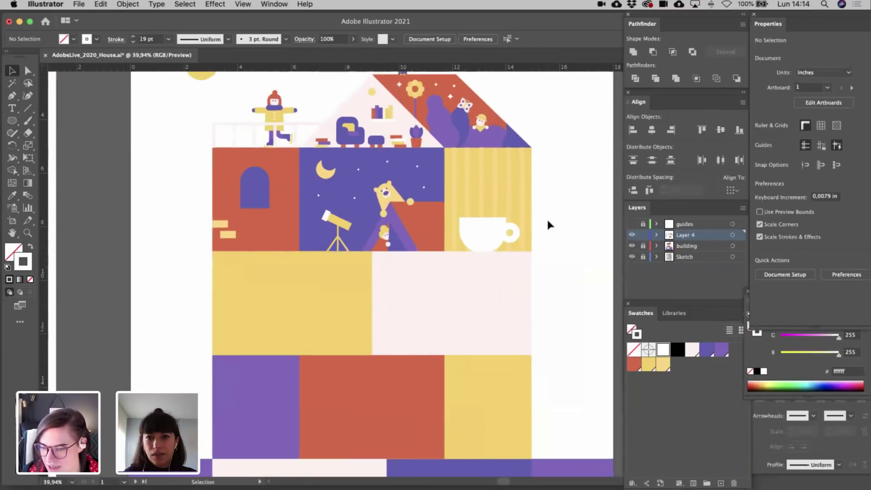
scroll(548, 224, up, 4)
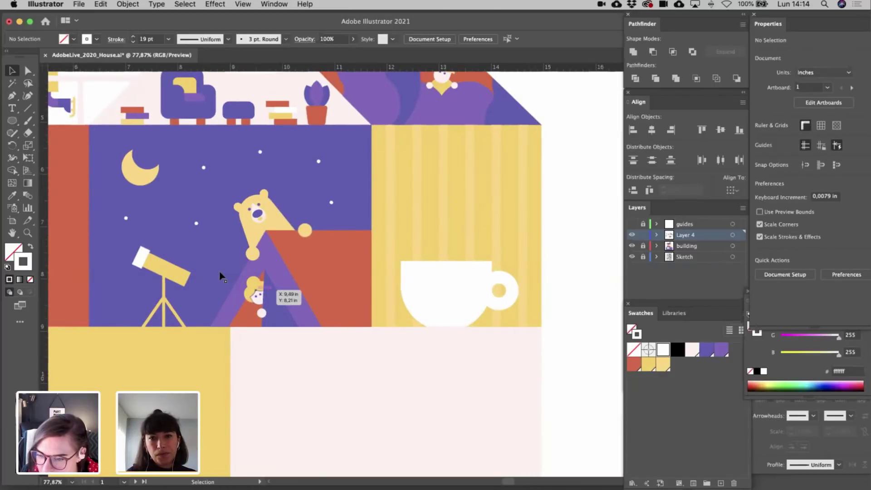
scroll(220, 272, up, 5)
scroll(220, 272, left, 4)
scroll(220, 275, up, 3)
scroll(220, 275, left, 3)
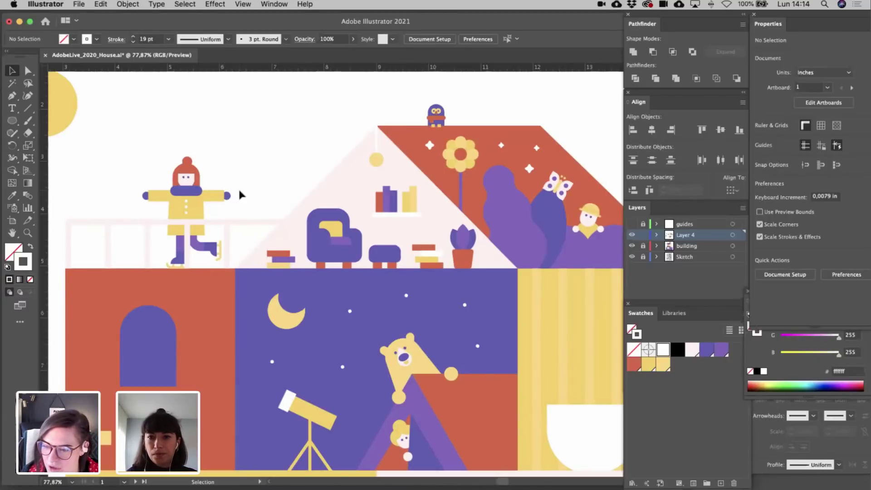
scroll(239, 191, down, 3)
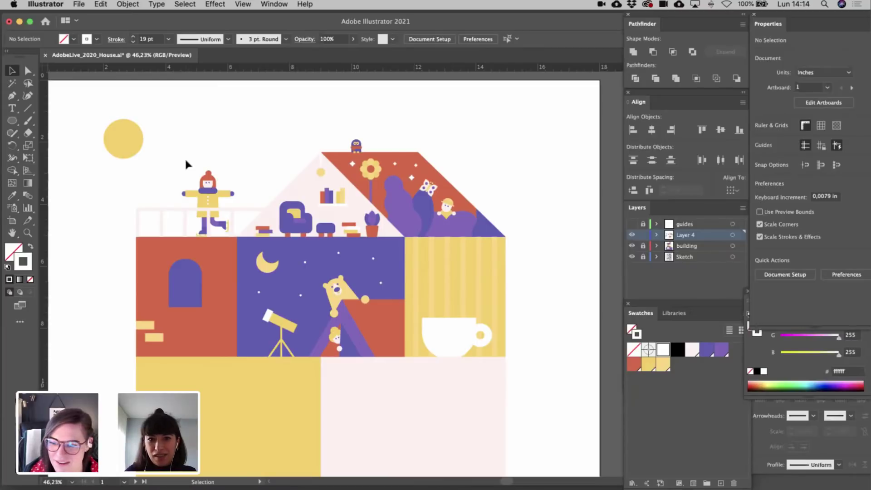
scroll(186, 162, up, 3)
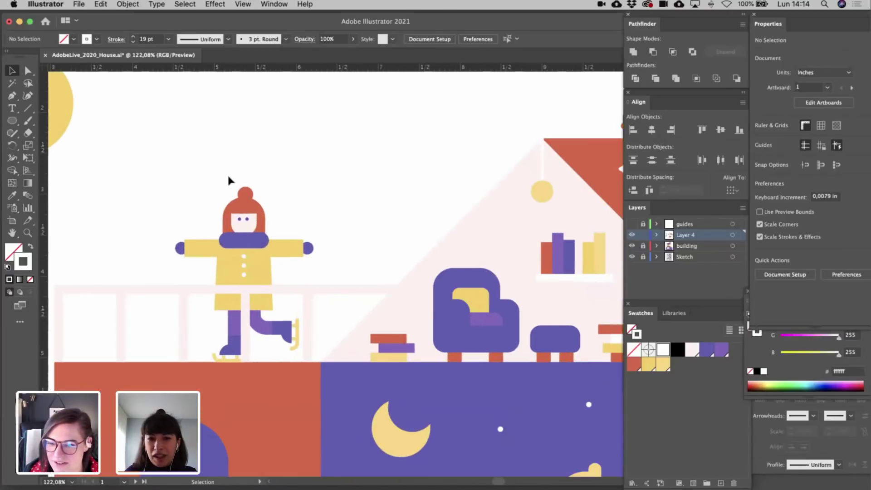
key(a)
drag(222, 177, 286, 229)
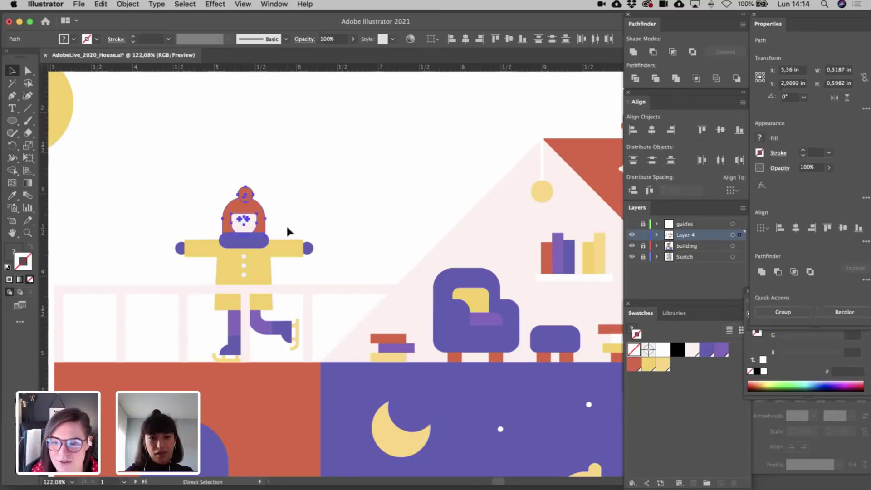
key(v)
click(288, 224)
scroll(456, 312, right, 8)
scroll(457, 312, down, 3)
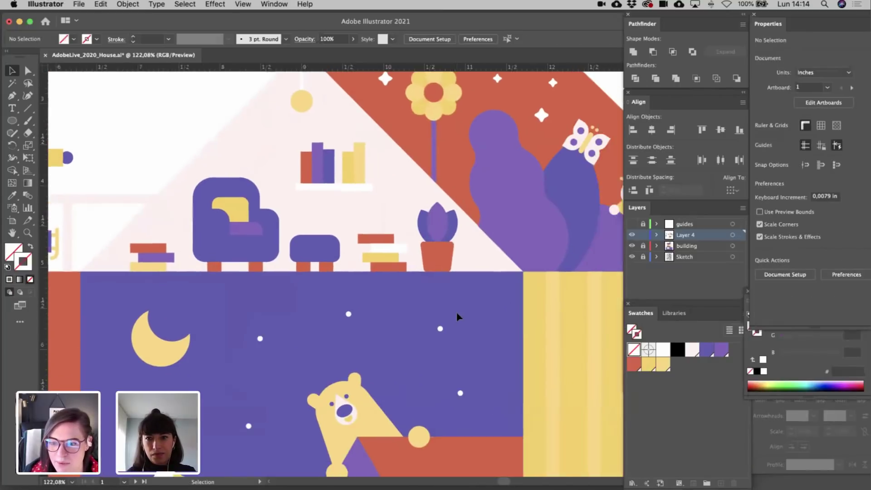
scroll(456, 311, right, 6)
scroll(457, 312, down, 4)
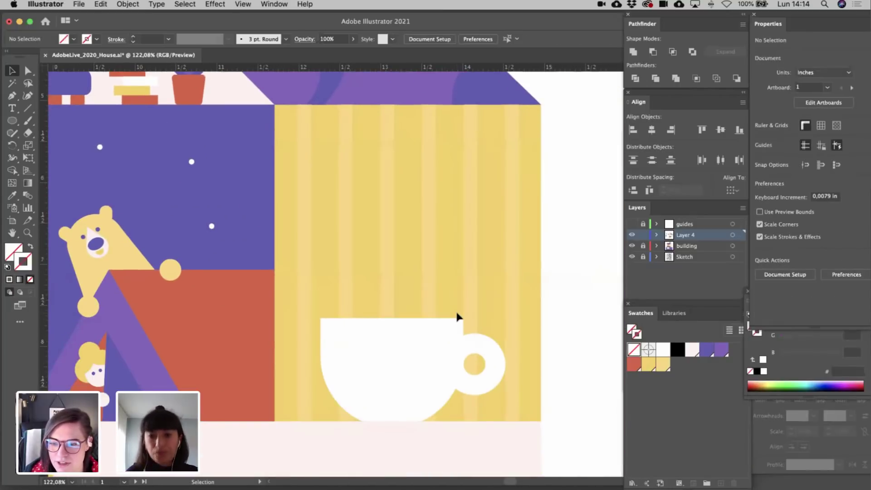
key(cmd+v)
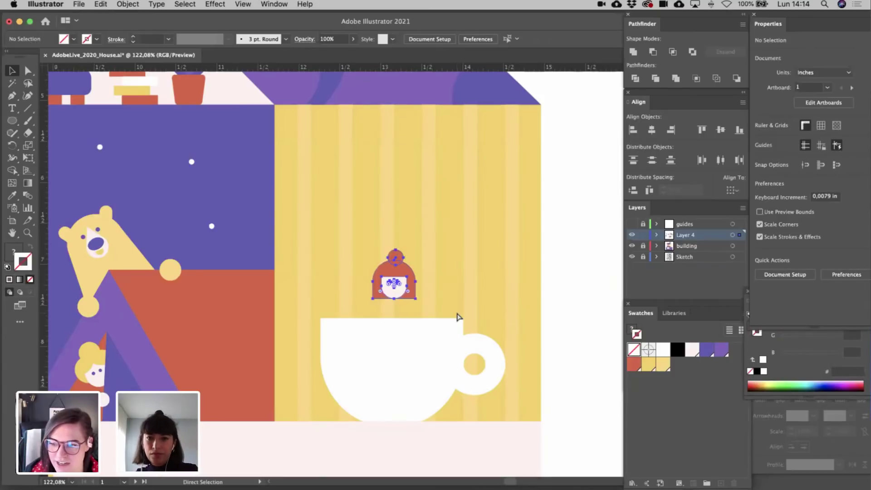
- Delete the red hat and hair from the copied head and place the remaining face just above the cup's rim
drag(410, 285, 602, 292)
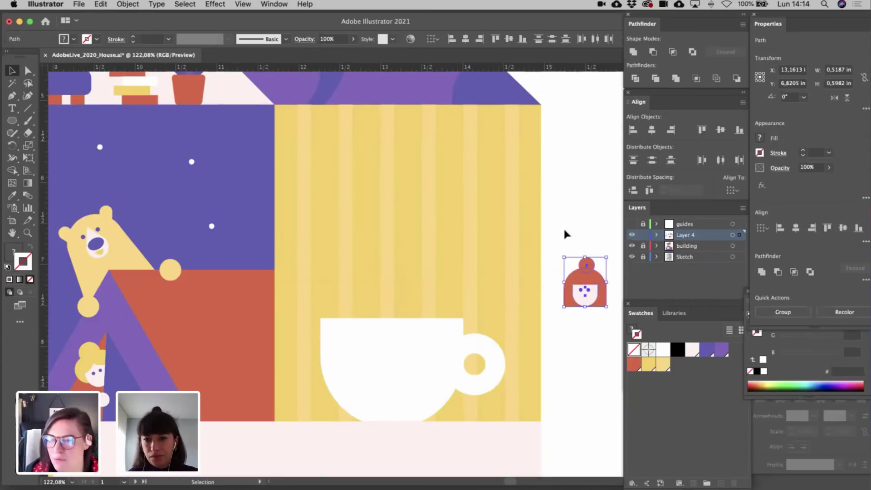
click(564, 227)
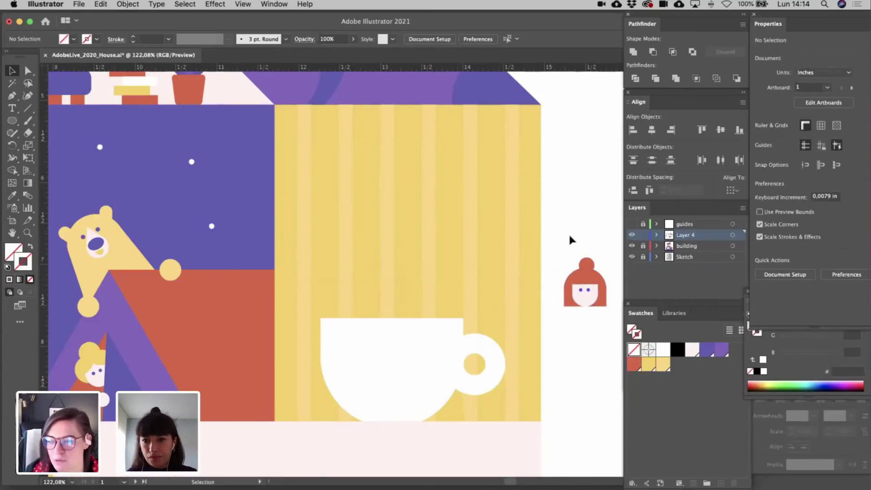
click(595, 279)
key(Delete)
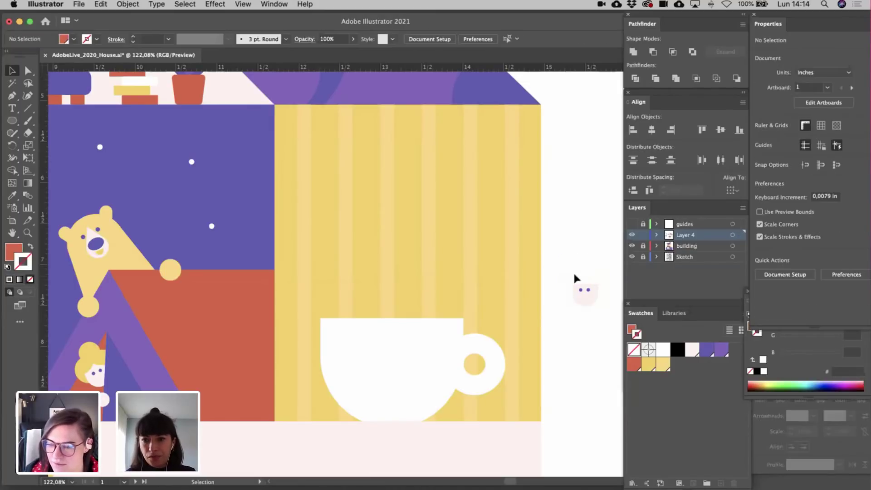
drag(573, 271, 423, 292)
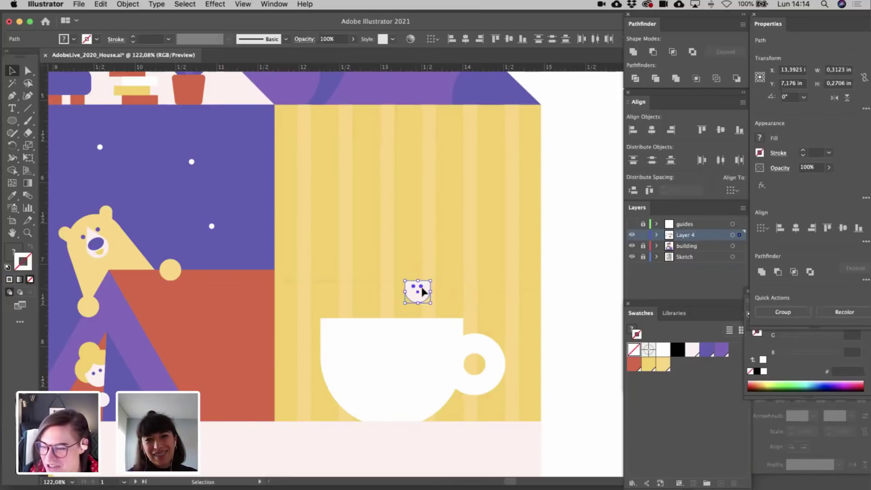
click(570, 287)
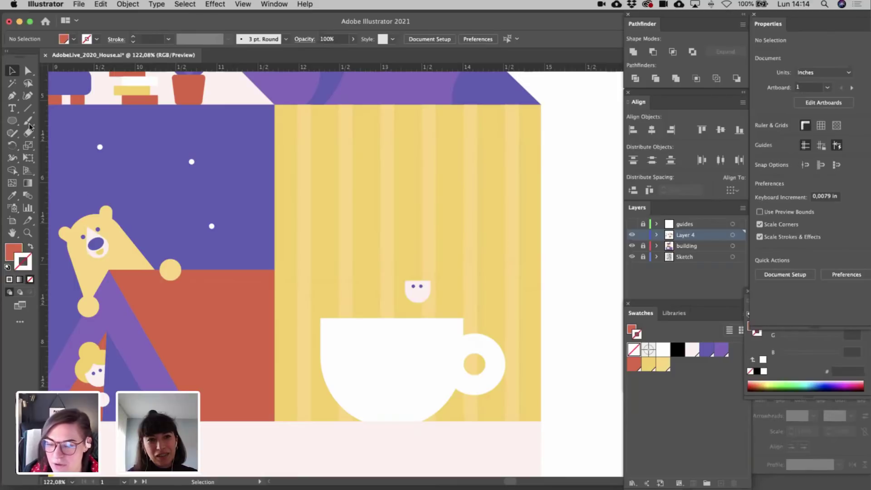
- Draw a circle about 0.37 in wide on the left part of the cup's rim and fill it pale pink
click(10, 252)
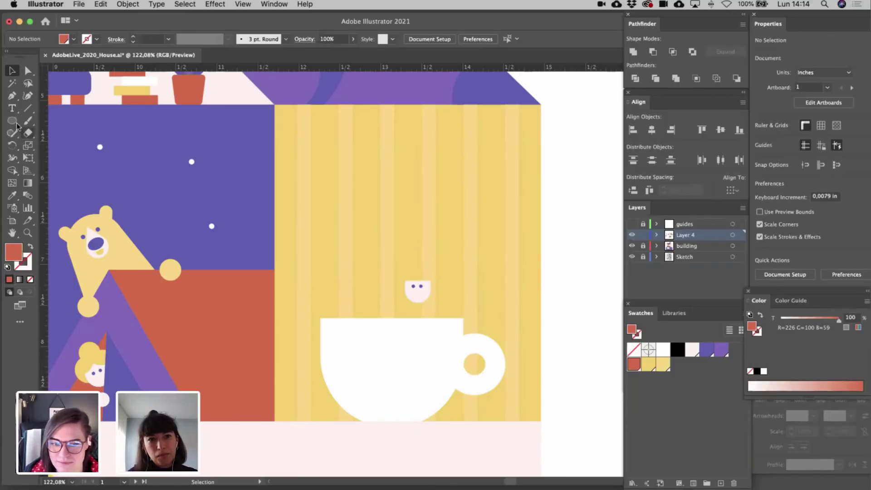
drag(11, 121, 45, 145)
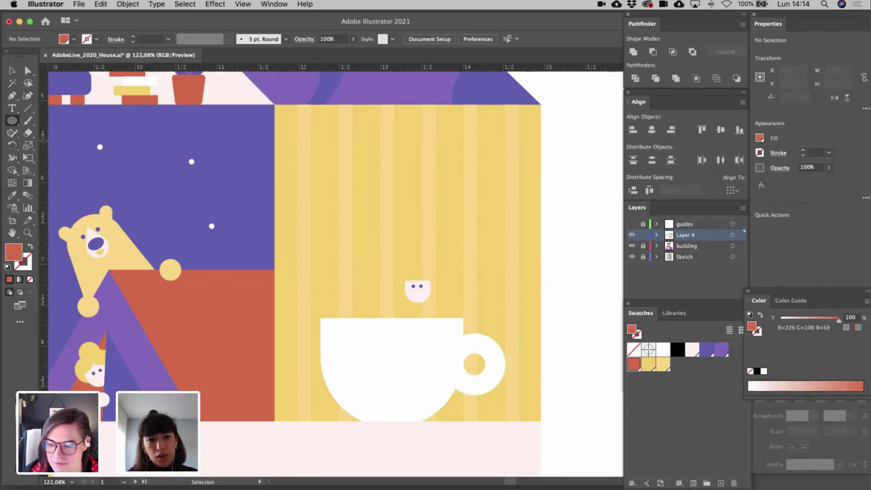
mouse_move(354, 317)
mouse_down()
mouse_move(368, 326)
mouse_move(345, 313)
mouse_move(364, 314)
mouse_up()
key(v)
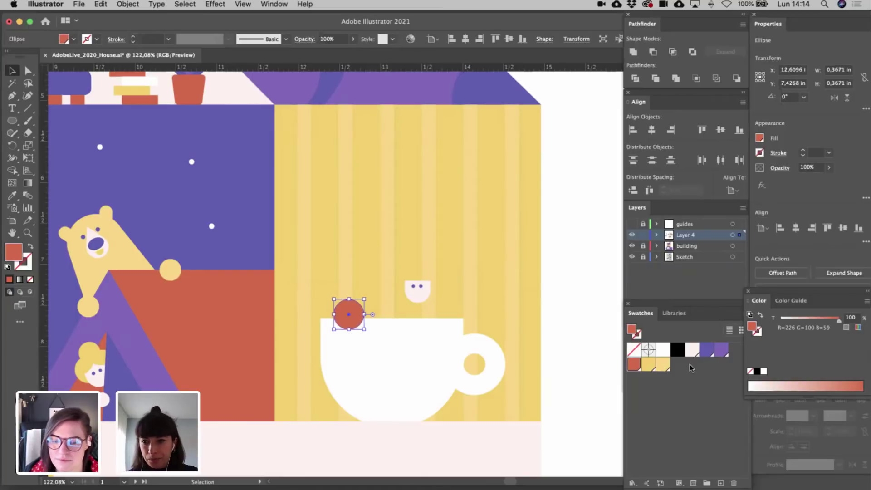
click(663, 366)
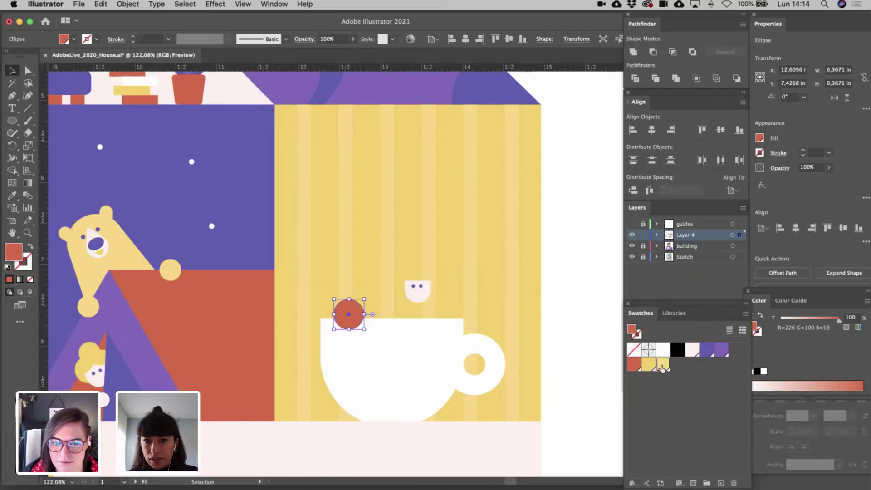
click(694, 347)
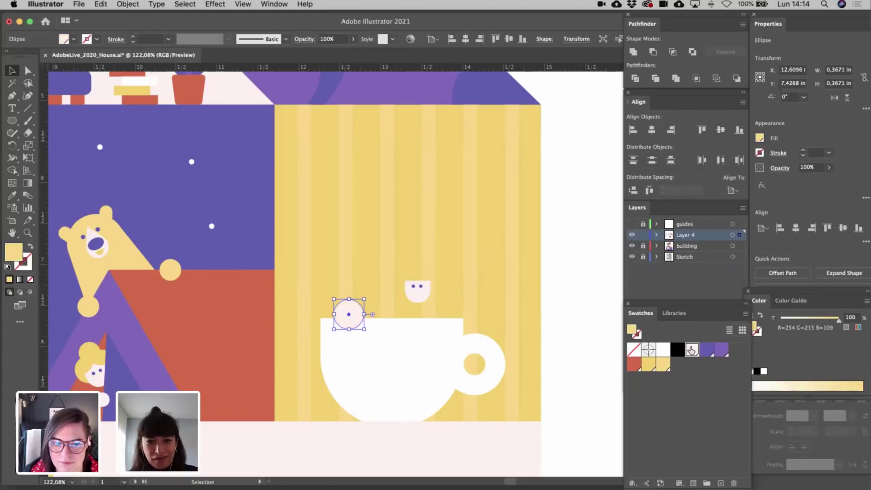
click(605, 317)
- Bring the white cup and its handle in front of the pale pink circle
click(421, 355)
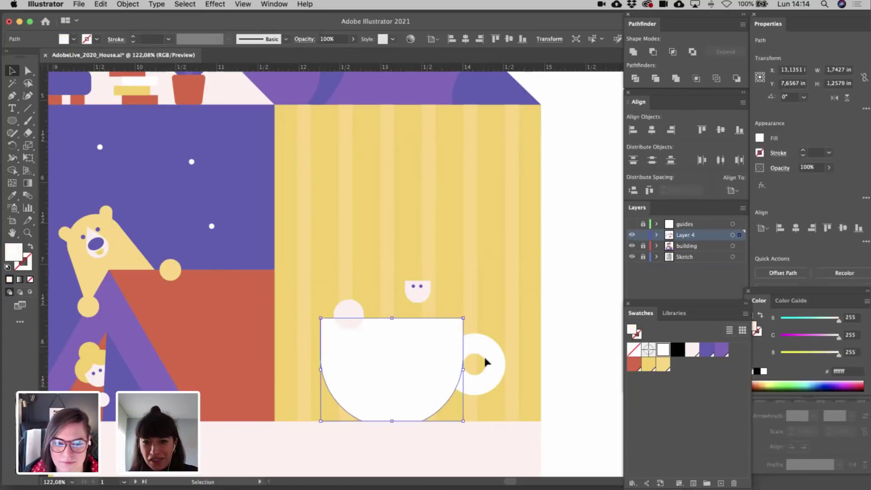
shift+click(489, 353)
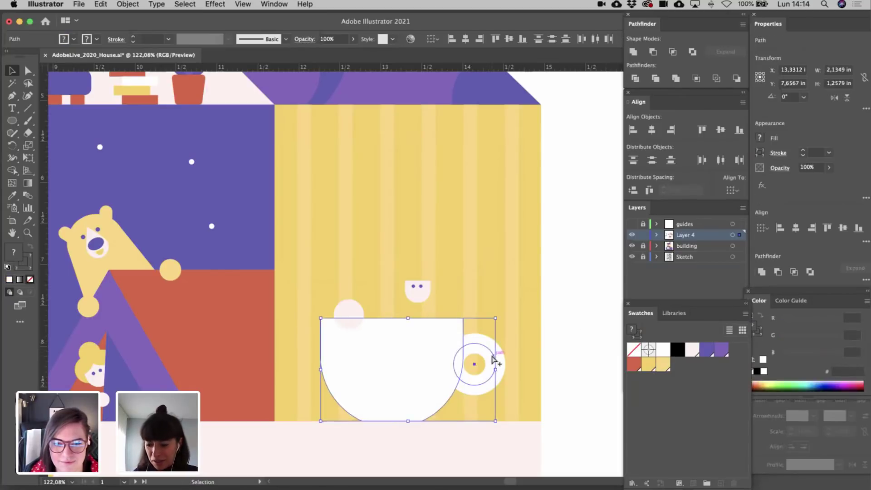
click(578, 329)
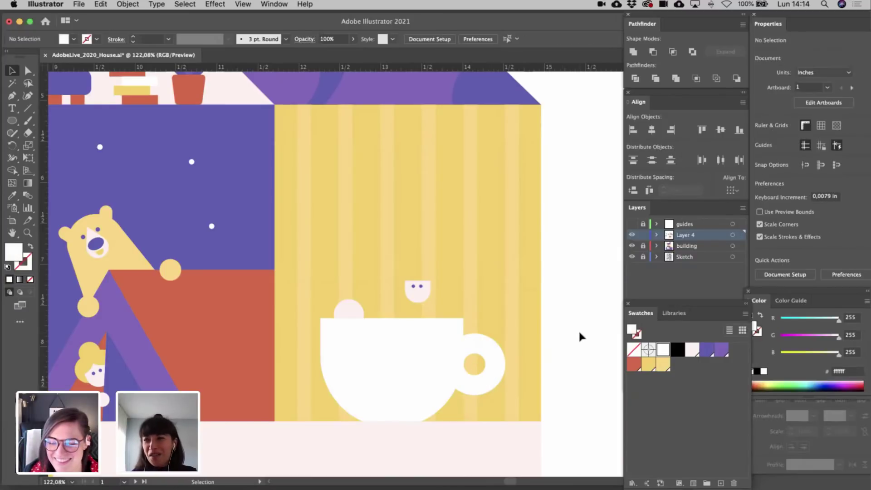
- Shift the face with its eyes slightly right, and nudge the pale pink circle slightly left and down on the rim
click(422, 286)
shift+click(423, 287)
drag(423, 287, 428, 295)
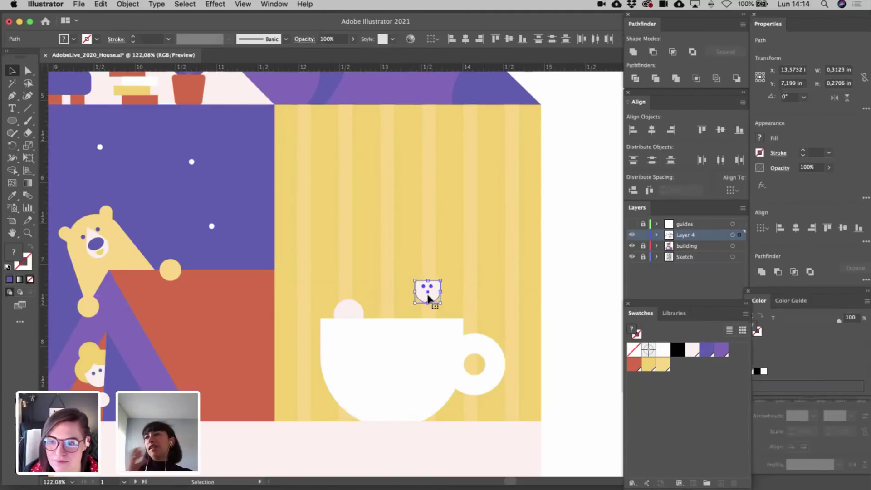
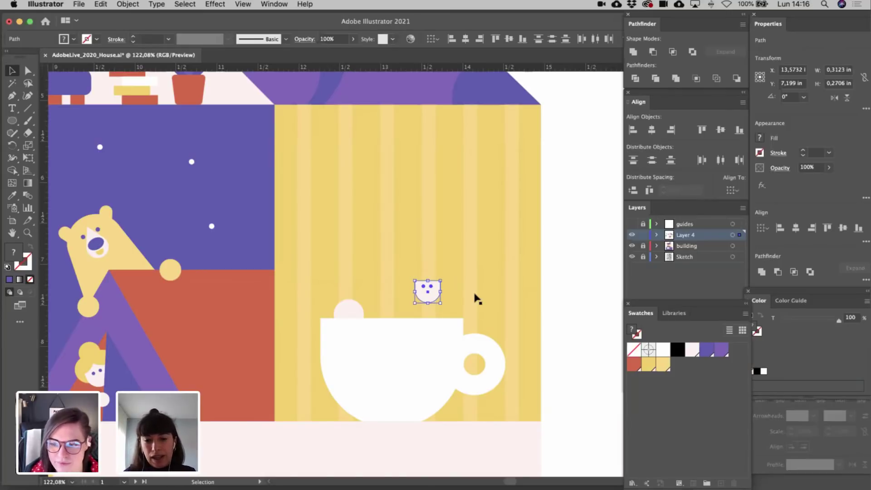
click(570, 295)
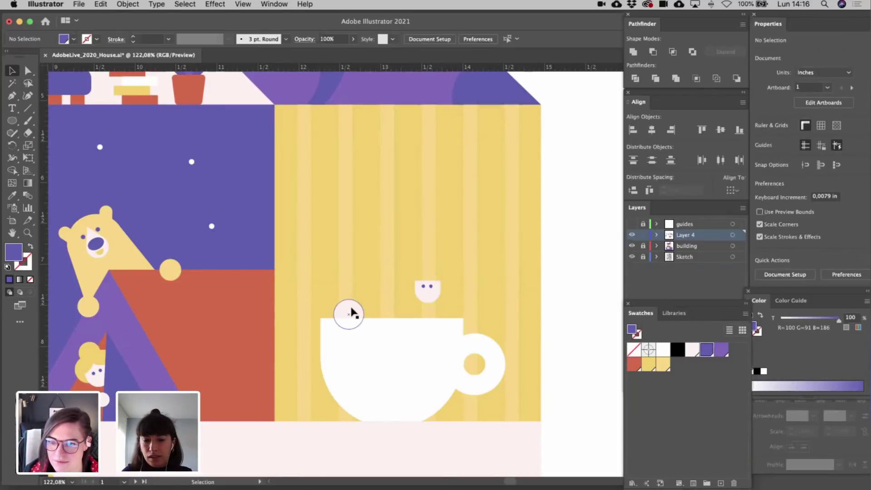
mouse_move(350, 309)
mouse_down()
mouse_move(336, 308)
mouse_move(346, 311)
mouse_up()
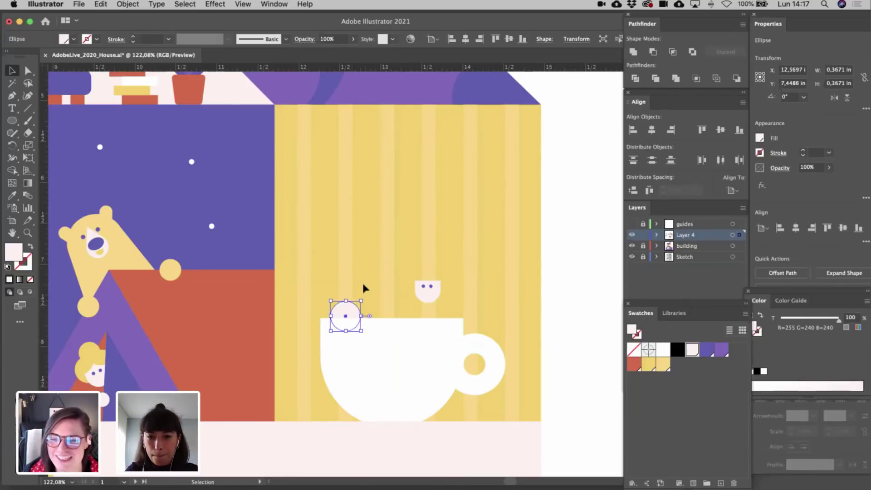
- Turn the pale circle into two purple bubbles above the cup, the lower about 0.24 in wide and the upper one smaller
drag(353, 319, 380, 258)
key(super+z)
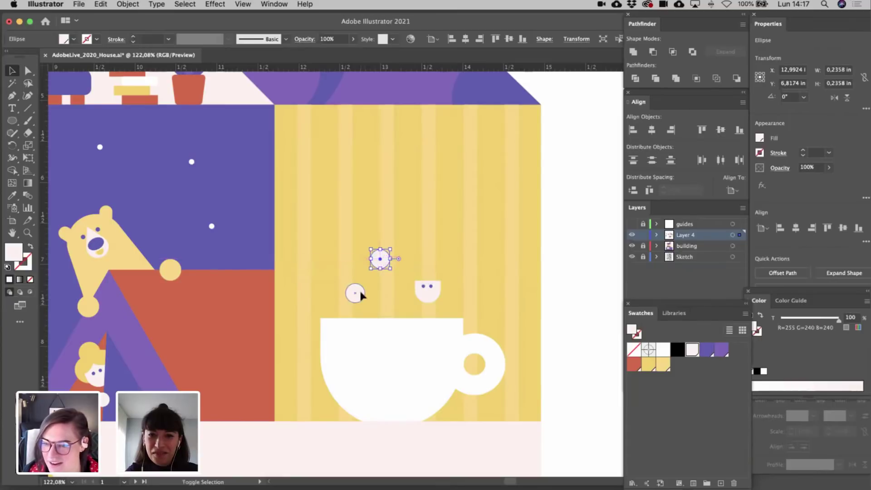
shift+click(361, 295)
click(722, 349)
click(524, 277)
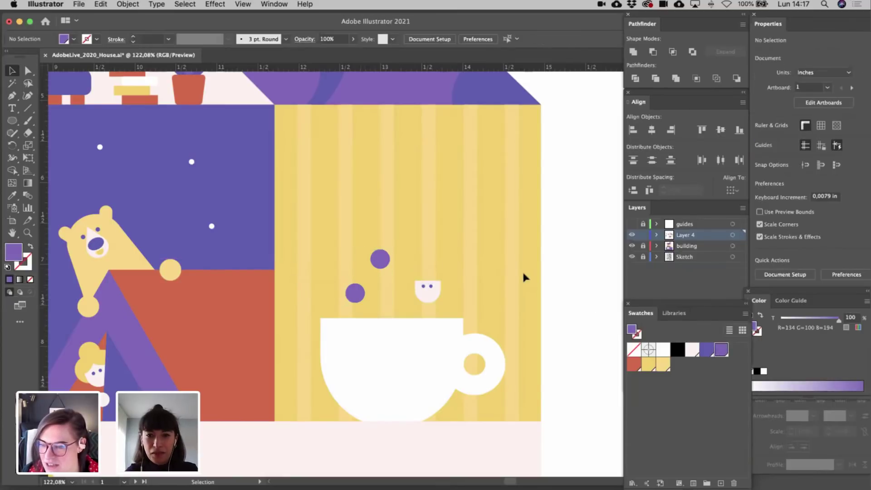
drag(385, 257, 380, 258)
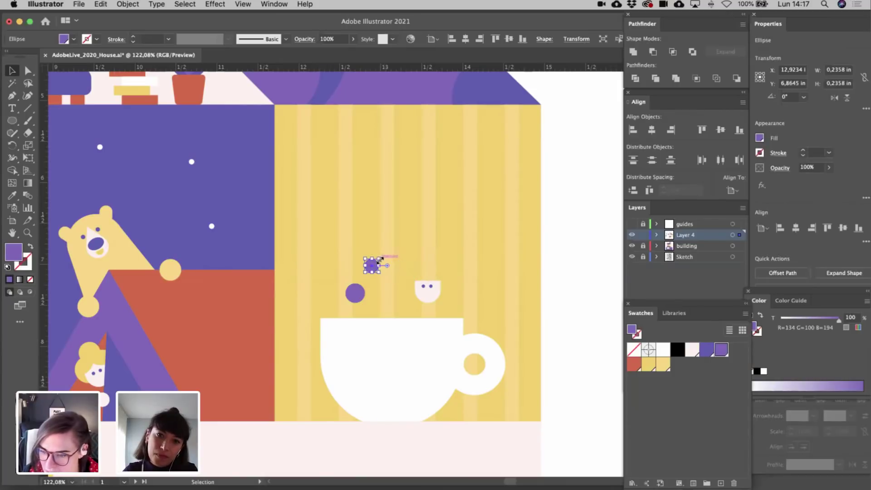
click(545, 238)
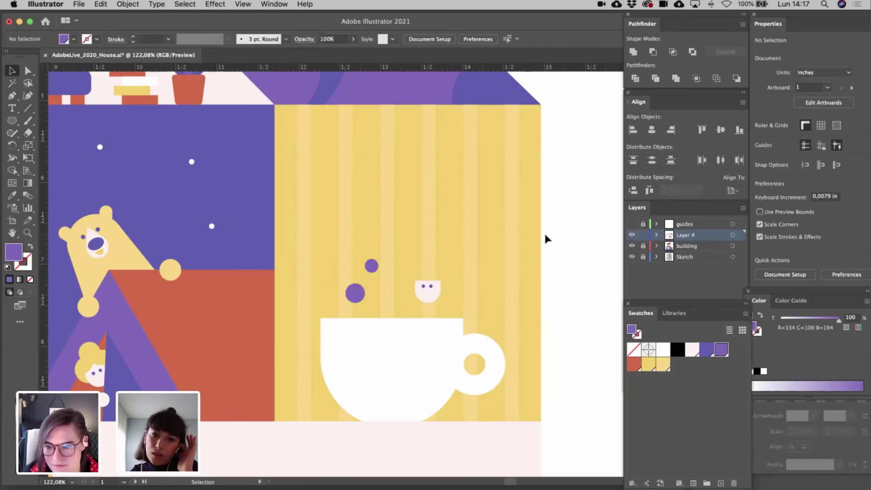
- Move the face together with both eyes slightly left above the cup
scroll(546, 238, down, 6)
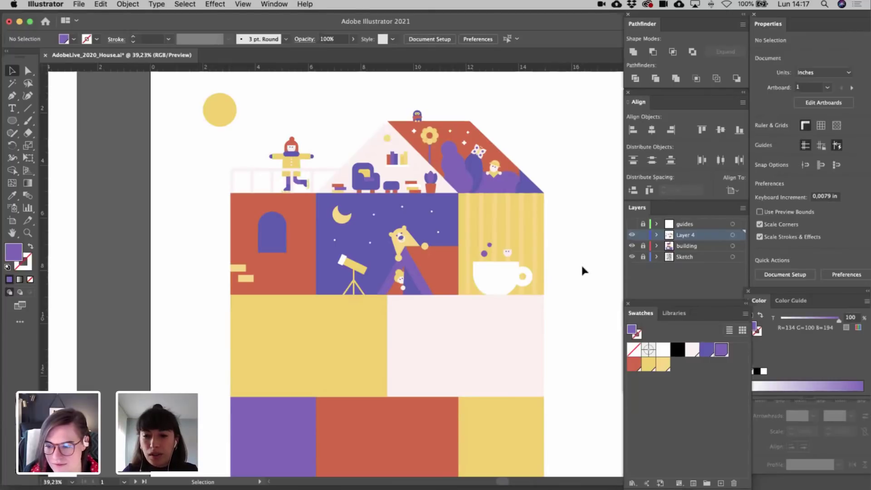
scroll(582, 268, up, 6)
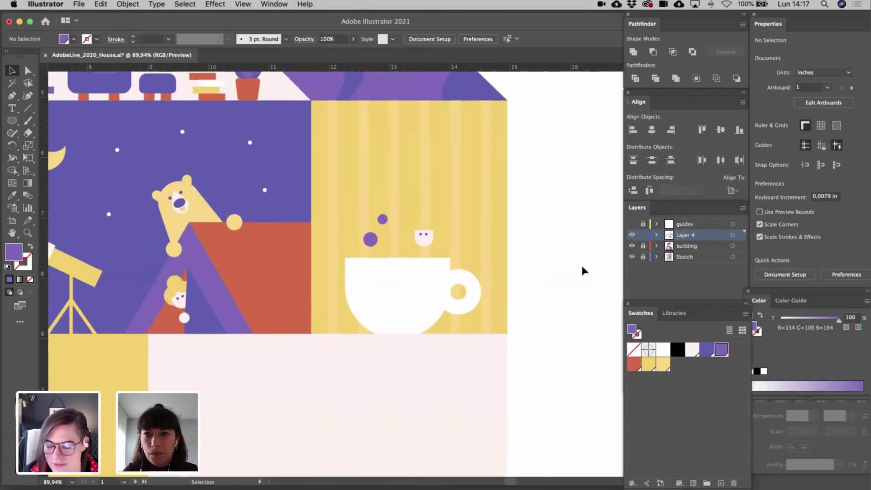
scroll(471, 248, up, 4)
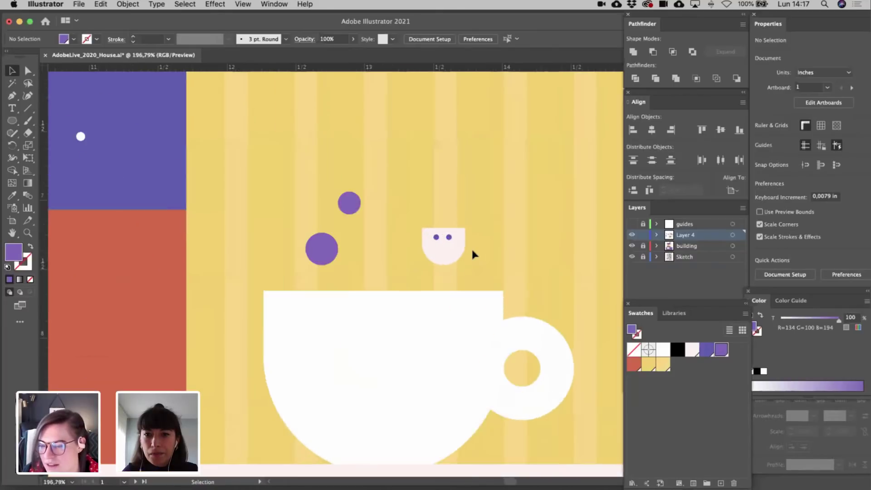
scroll(472, 247, up, 1)
click(429, 234)
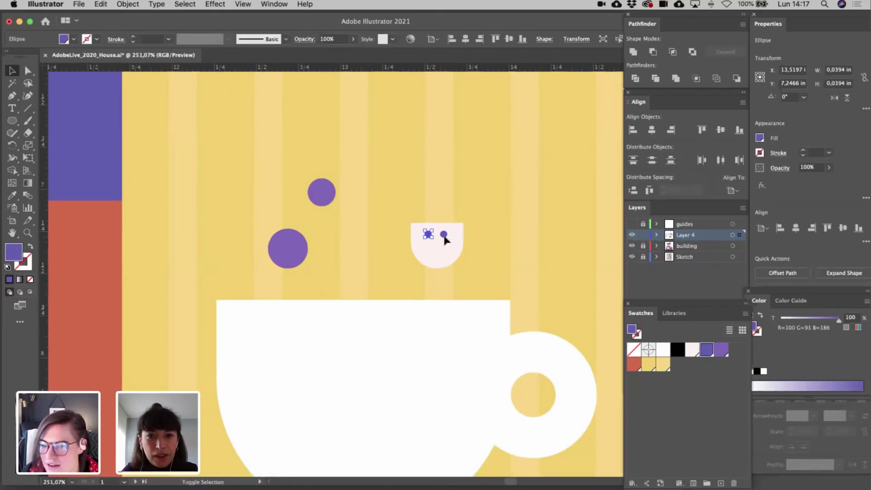
click(442, 244)
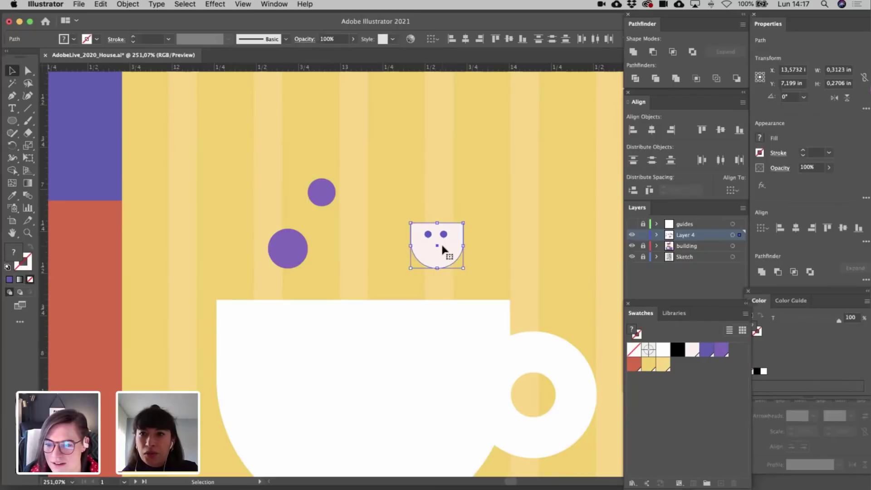
drag(442, 245, 434, 245)
click(486, 245)
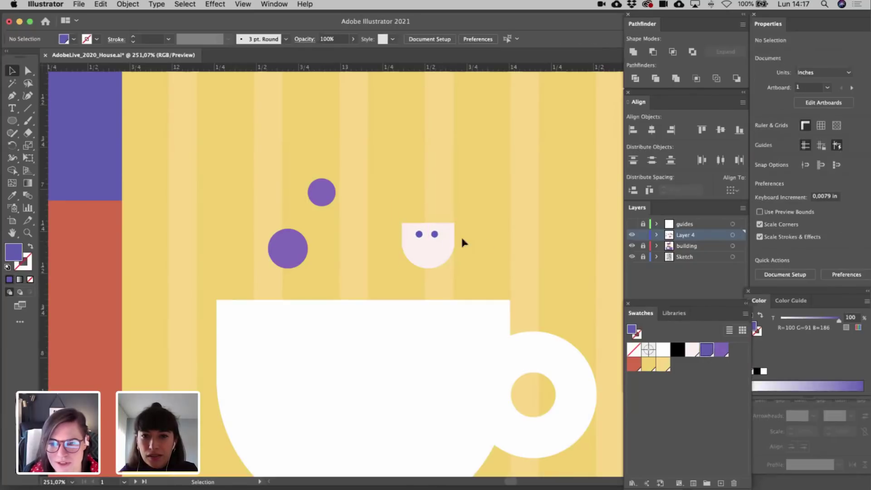
- Add a circular ear about 0.06 in wide at the face's right edge, filled with the face's pale pink
scroll(377, 233, up, 4)
scroll(377, 233, right, 5)
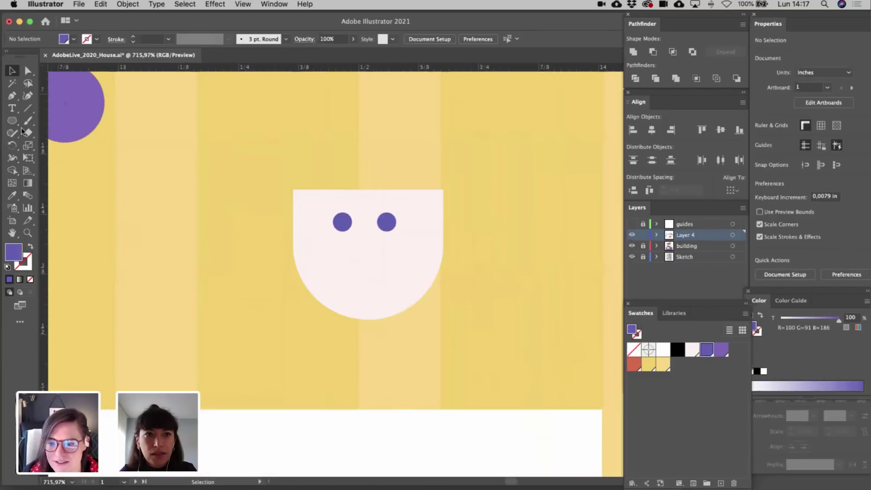
drag(12, 120, 41, 146)
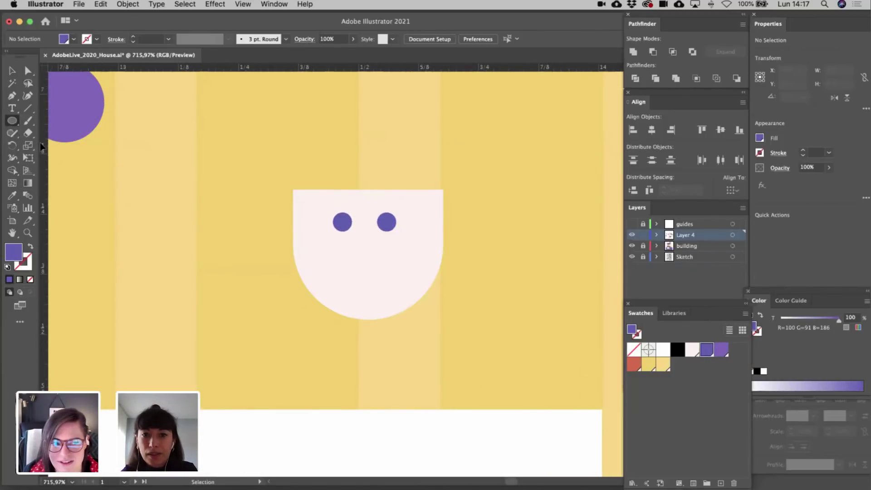
mouse_move(444, 249)
mouse_down()
mouse_move(459, 265)
mouse_move(448, 244)
mouse_up()
key(i)
click(418, 242)
key(v)
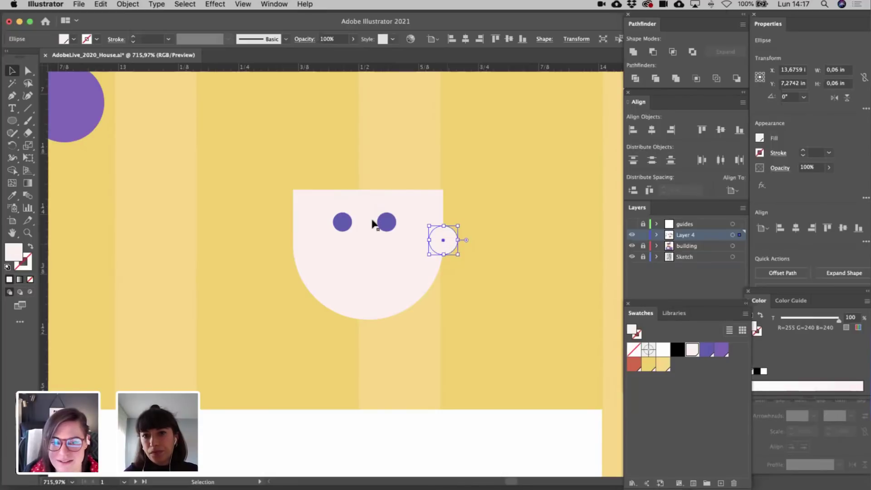
scroll(373, 224, down, 5)
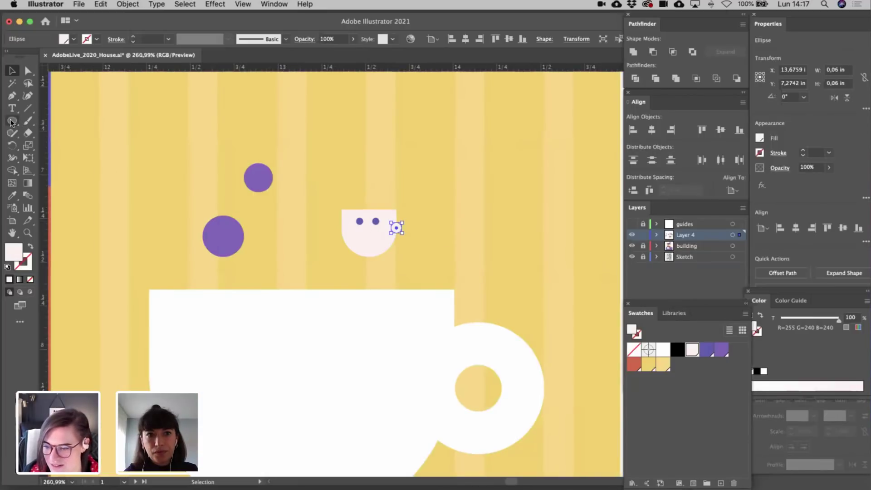
drag(12, 121, 37, 121)
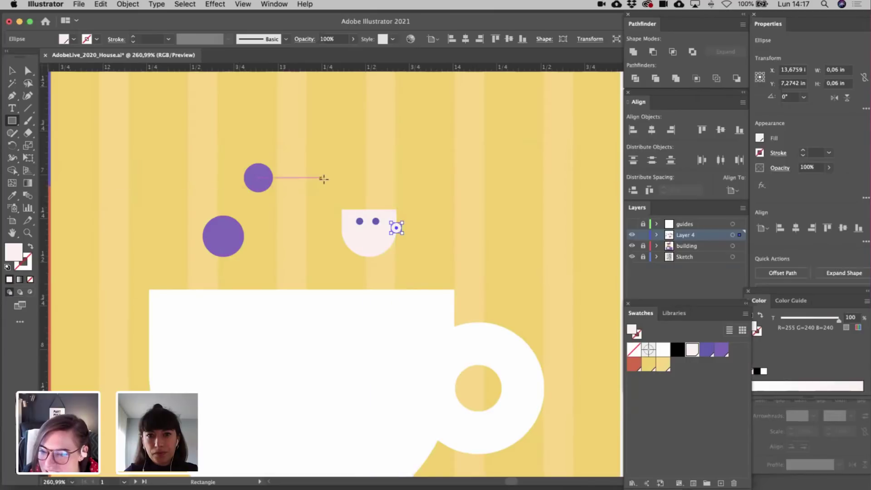
mouse_move(331, 178)
mouse_down()
mouse_move(408, 209)
mouse_move(369, 194)
mouse_up()
key(a)
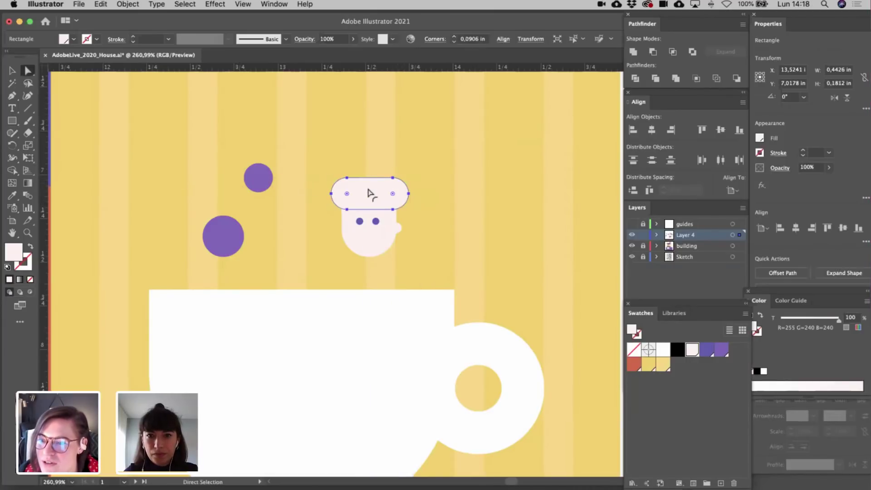
key(Delete)
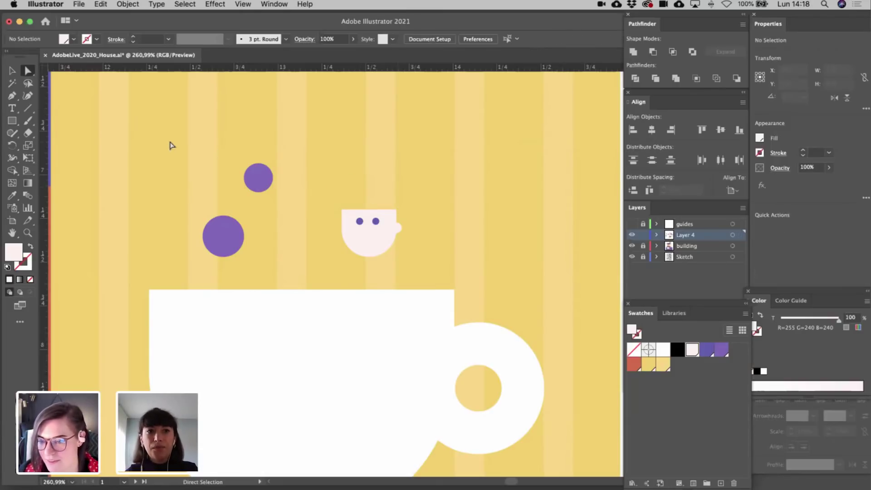
- Add a third, smaller purple bubble to the right of the other two, adjust the upper bubble, and save the document
click(12, 71)
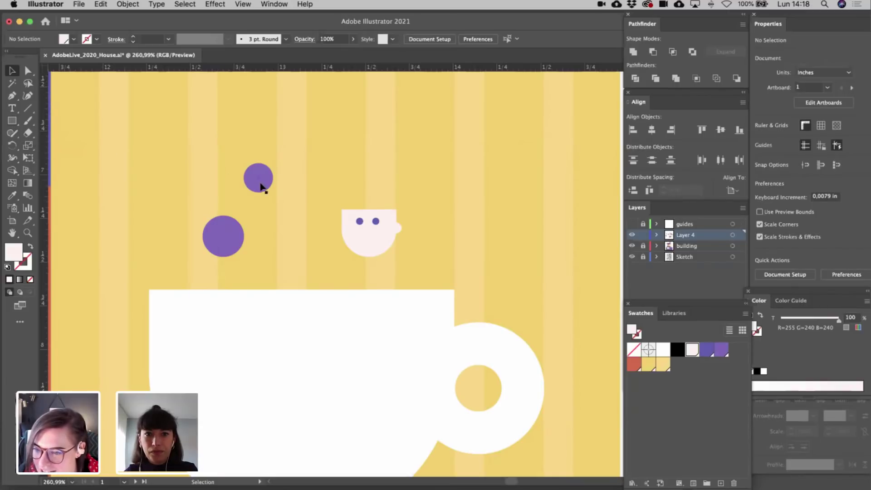
drag(262, 184, 282, 209)
click(305, 186)
click(427, 203)
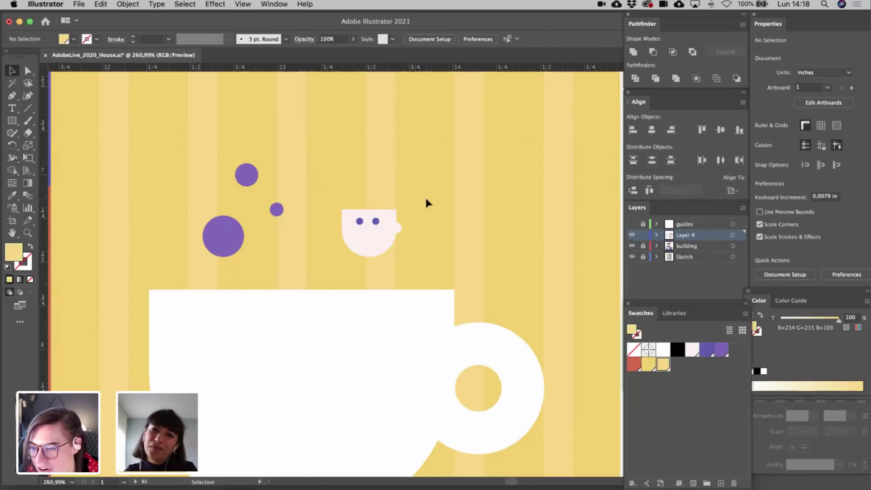
scroll(427, 203, down, 6)
key(super+s)
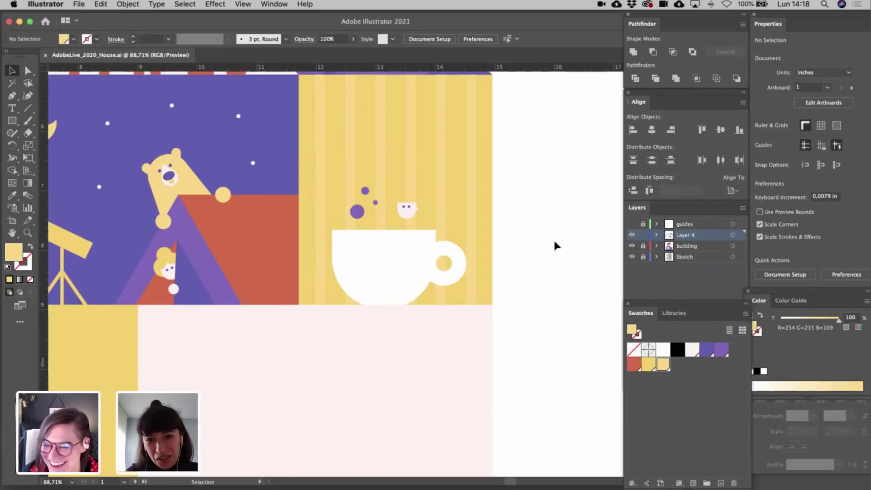
scroll(447, 198, up, 5)
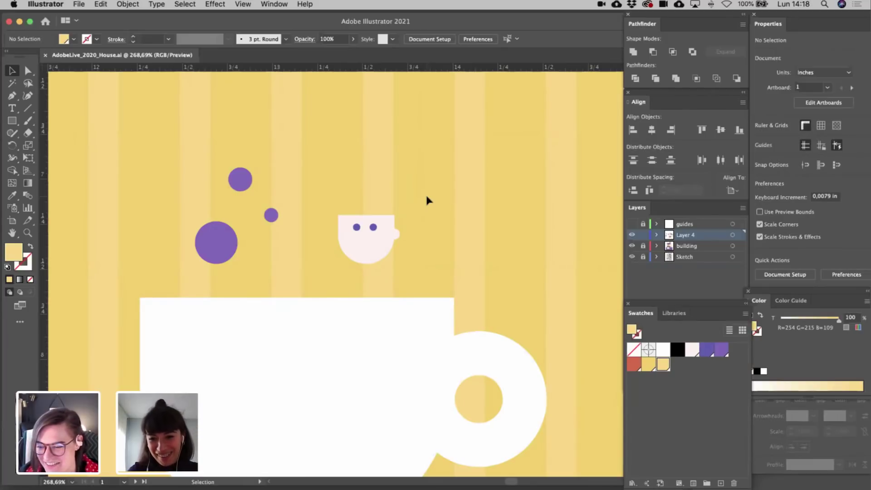
scroll(427, 197, down, 3)
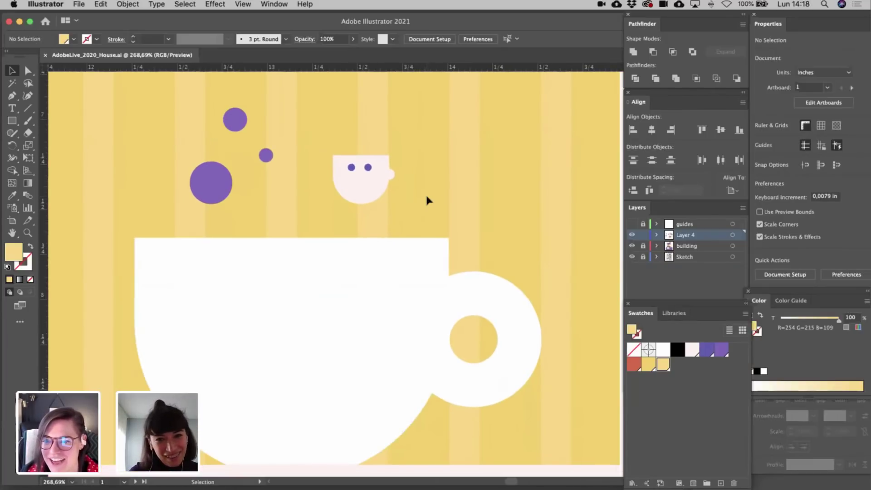
scroll(426, 200, down, 6)
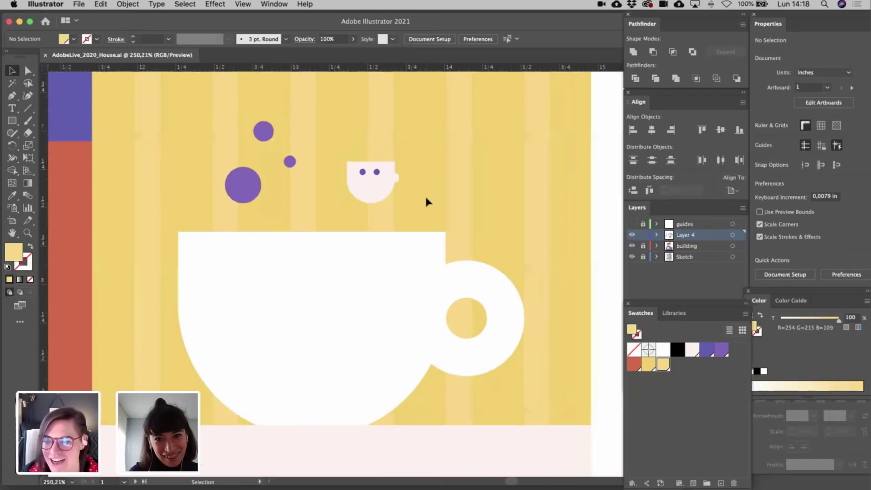
- Draw a square about 0.64 in wide on the striped wall above the bubbles and fill it with white
scroll(426, 194, up, 2)
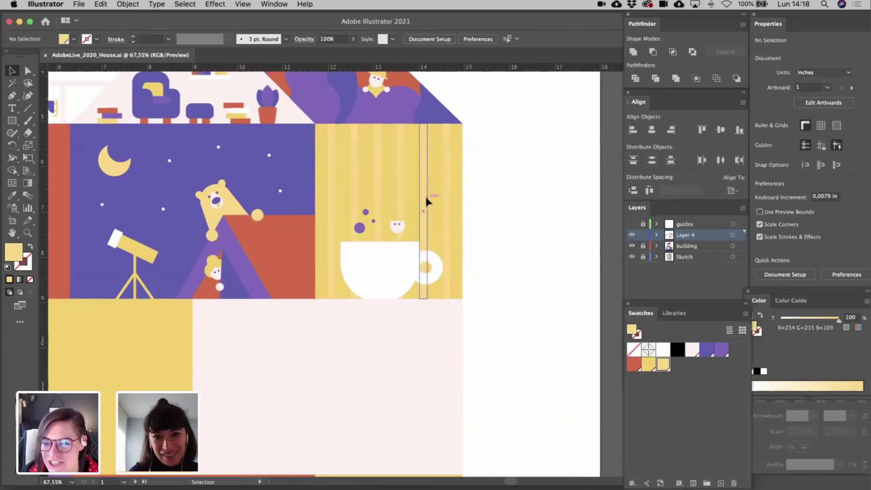
click(11, 121)
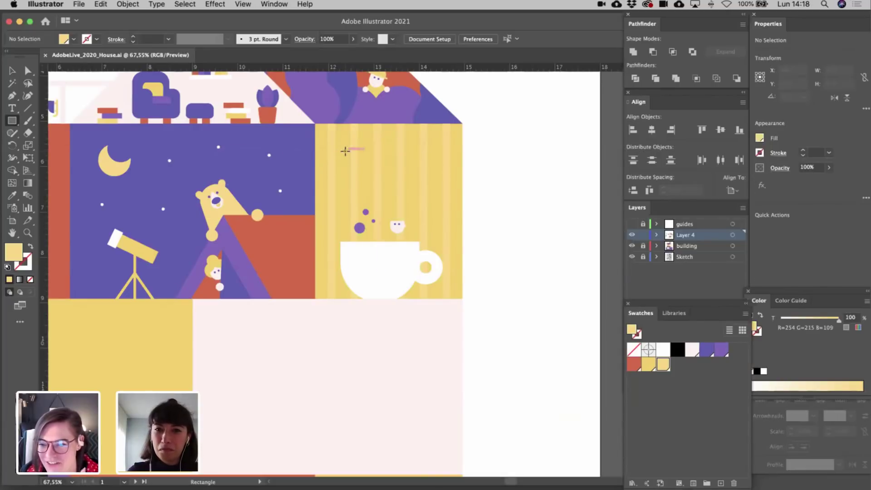
drag(345, 151, 368, 180)
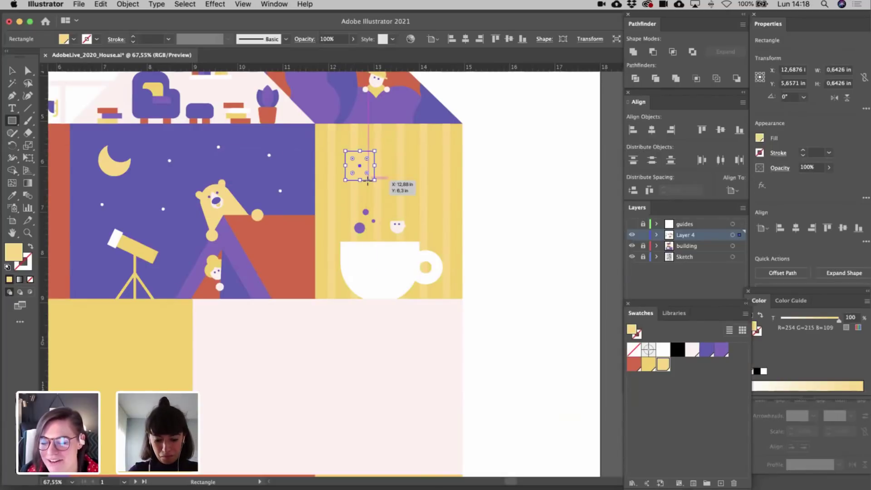
key(v)
scroll(368, 180, up, 5)
scroll(367, 181, up, 1)
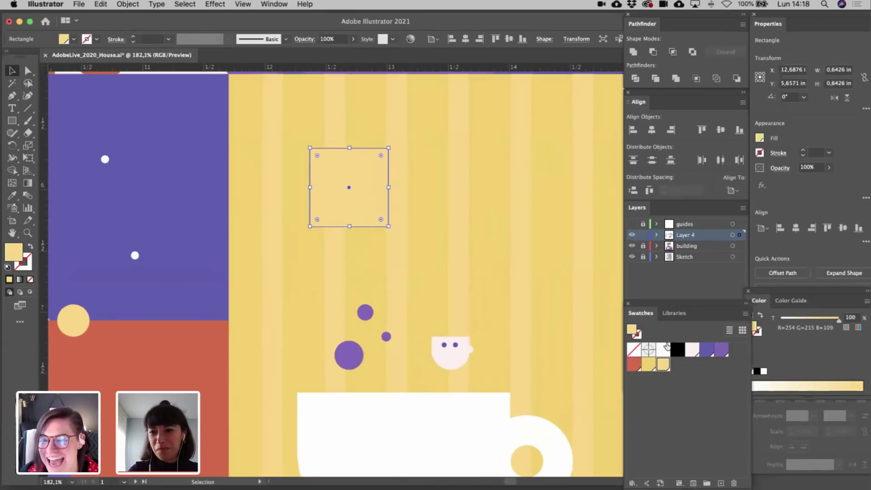
click(663, 349)
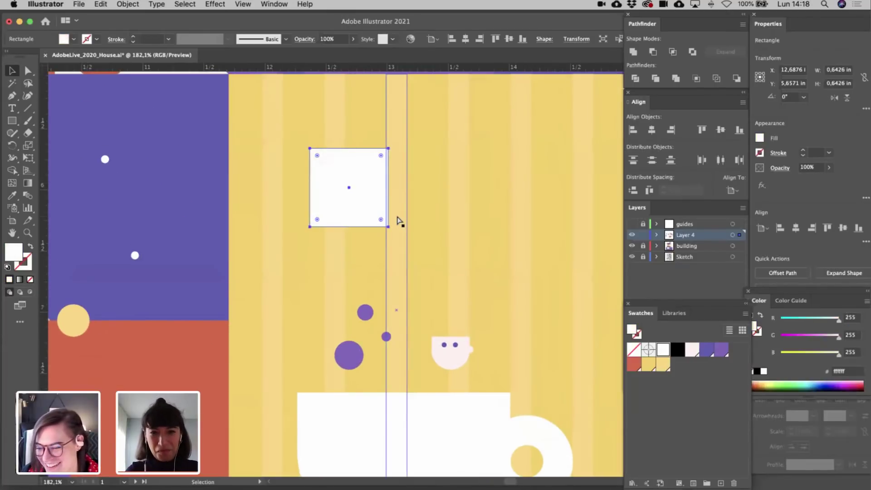
- Add a concentric square about 0.36 in wide inside the white one and fill it with the red swatch
drag(388, 148, 371, 166)
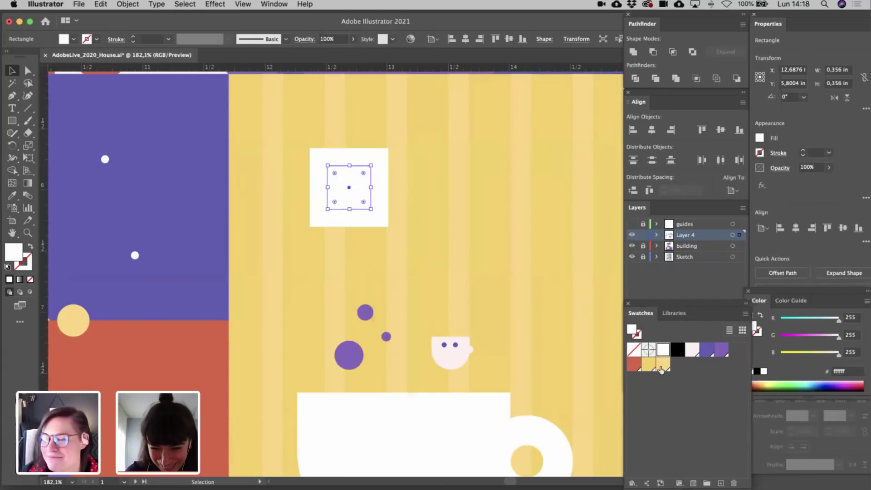
click(722, 351)
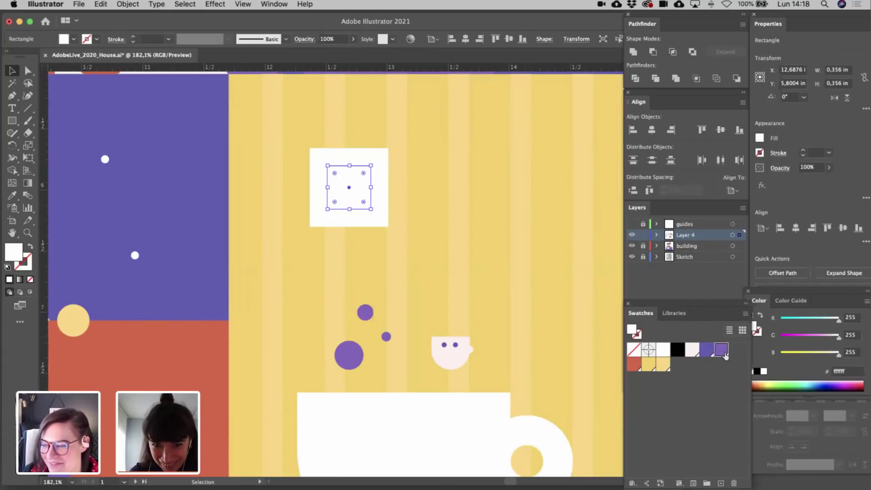
click(634, 364)
click(494, 264)
scroll(494, 265, down, 2)
scroll(494, 264, down, 3)
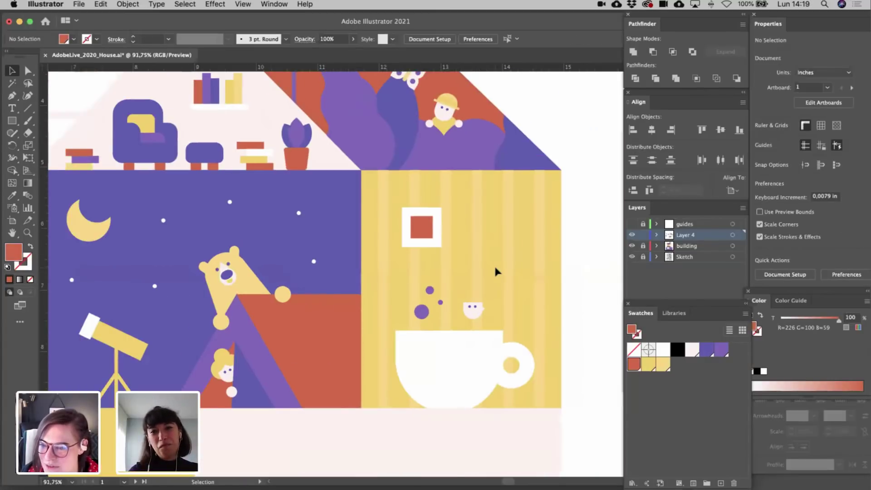
- Add a white rectangle about 0.54 by 0.65 in to the right of the square picture and fully round its corners
scroll(496, 272, down, 2)
drag(389, 223, 423, 238)
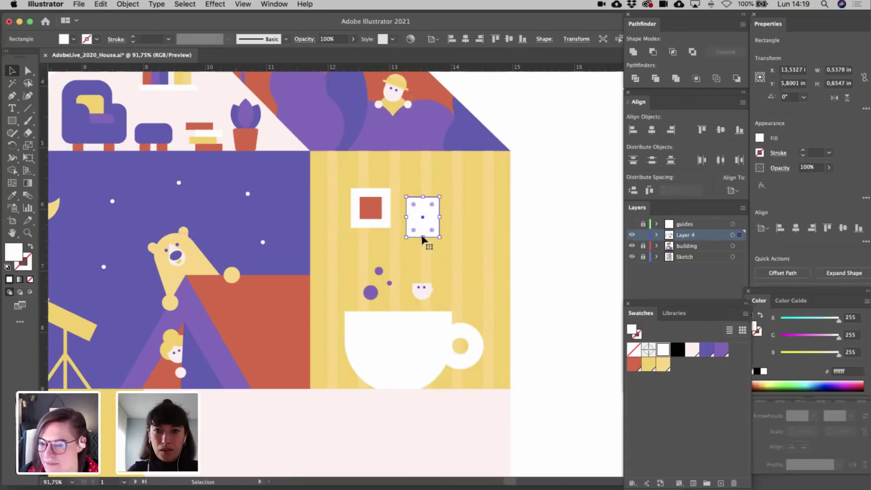
drag(431, 203, 437, 226)
scroll(437, 219, up, 1)
scroll(436, 219, up, 5)
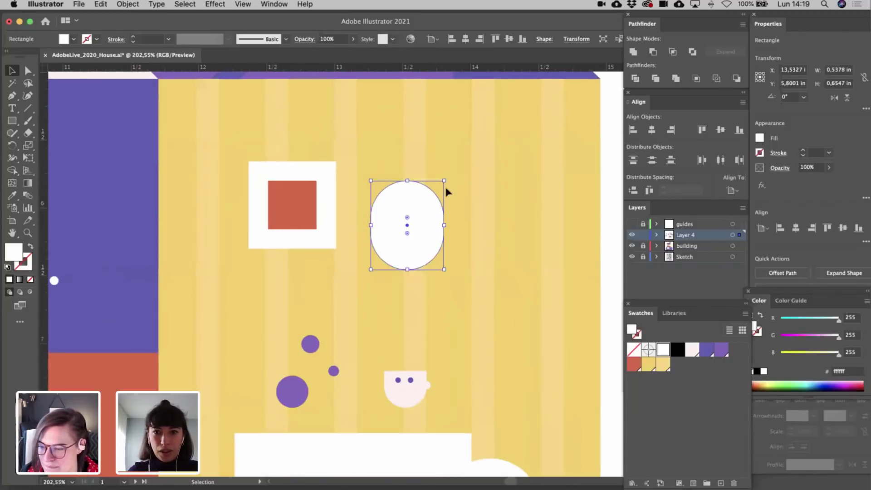
- Add a smaller concentric oval about 0.25 by 0.30 in inside the rounded white frame and fill it with pale yellow
drag(443, 181, 434, 194)
drag(432, 198, 429, 205)
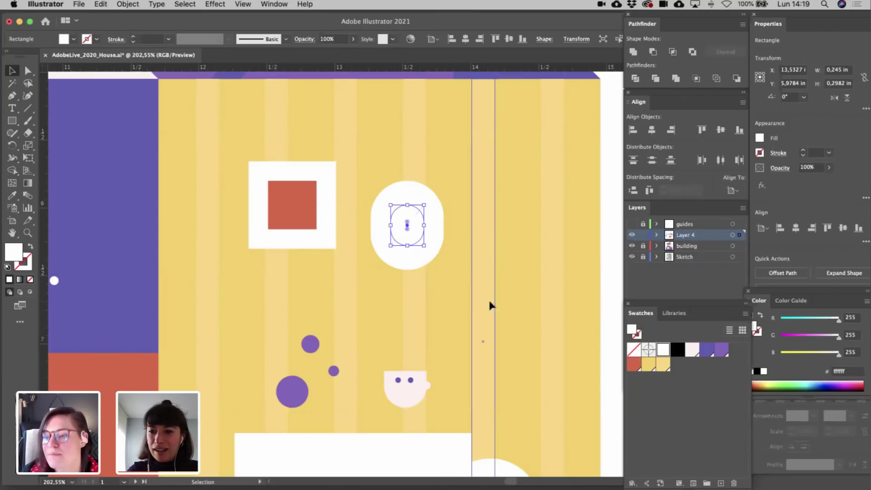
click(634, 366)
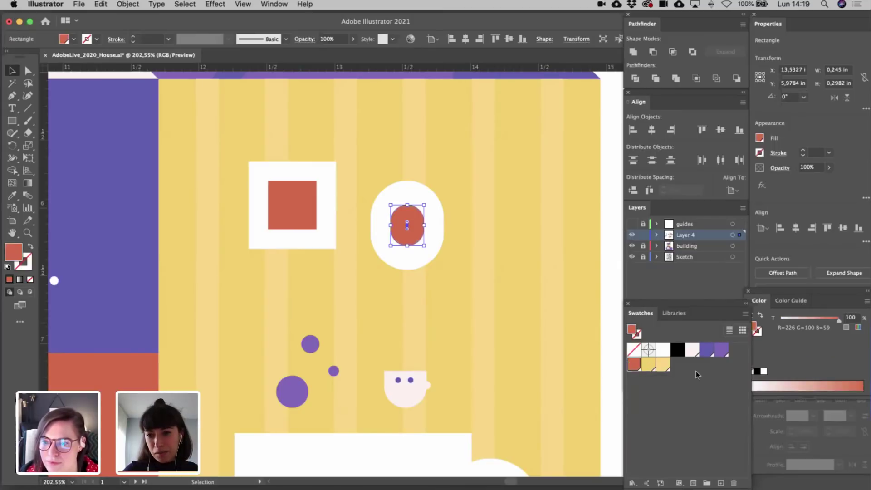
click(663, 364)
- Fill the outer rounded frame with purple and its inner oval with red
click(439, 233)
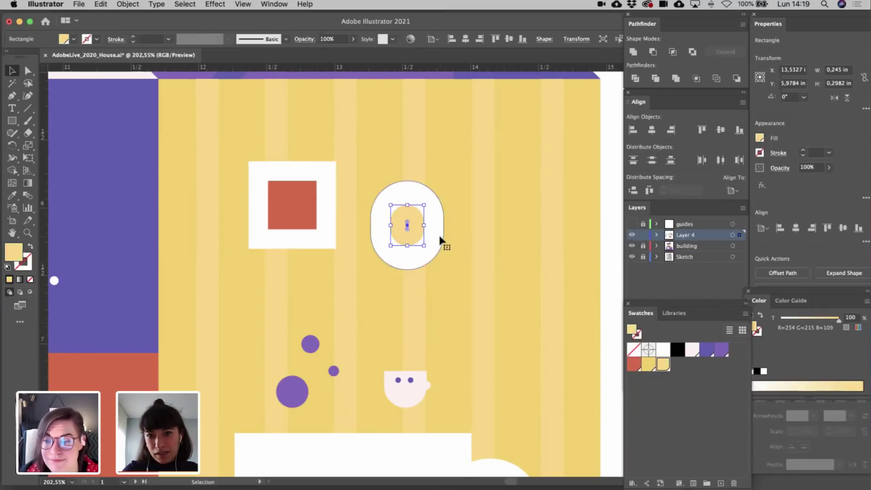
click(722, 349)
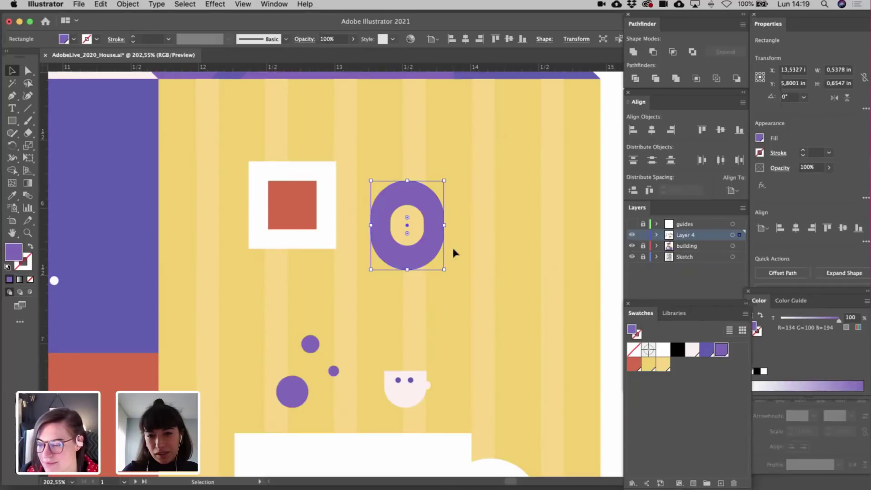
scroll(452, 246, down, 1)
click(414, 229)
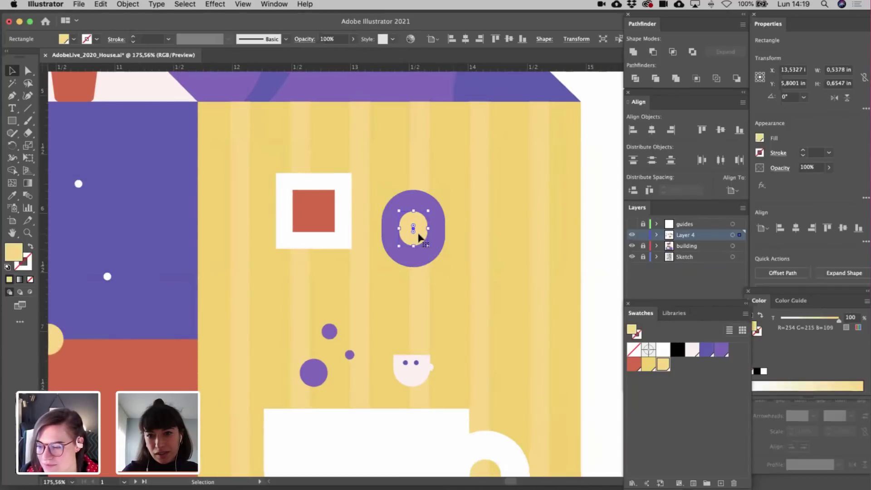
click(634, 364)
click(589, 292)
- Scale the oval frame and its inner oval down together to about 0.48 by 0.59 in and place them slightly lower
scroll(590, 293, down, 4)
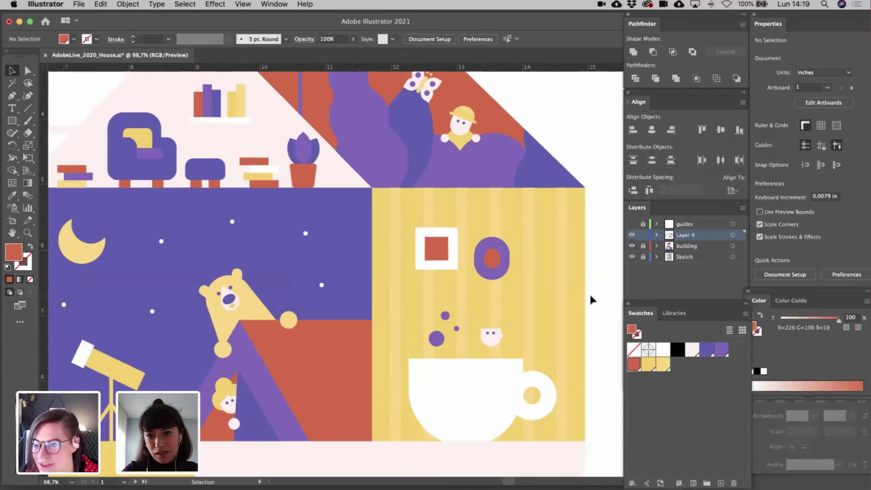
scroll(589, 292, right, 5)
scroll(589, 292, down, 2)
click(382, 216)
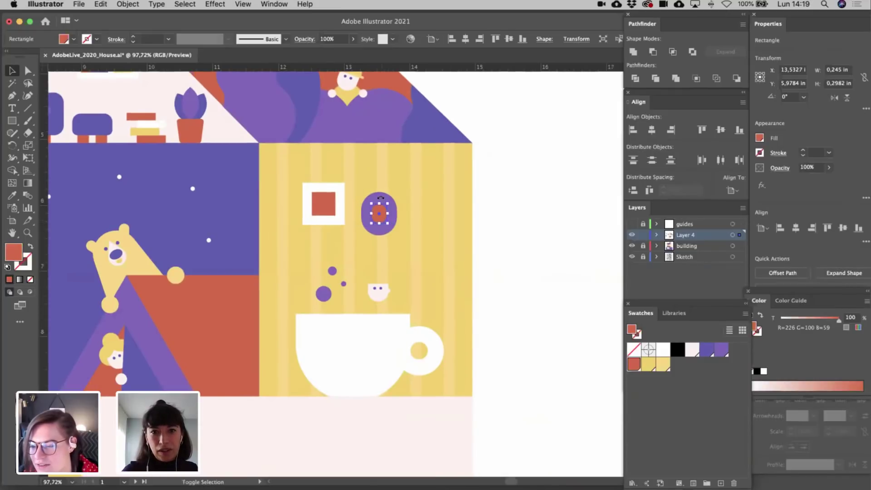
shift+click(381, 198)
drag(380, 192, 386, 219)
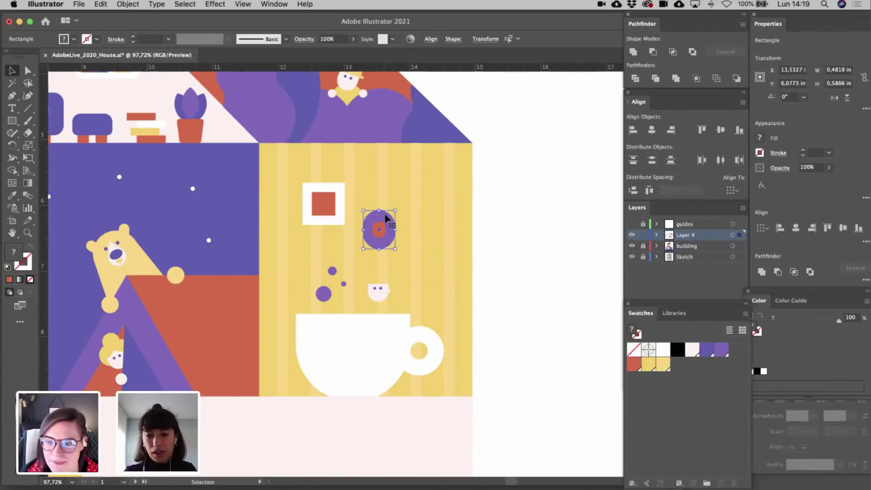
click(573, 279)
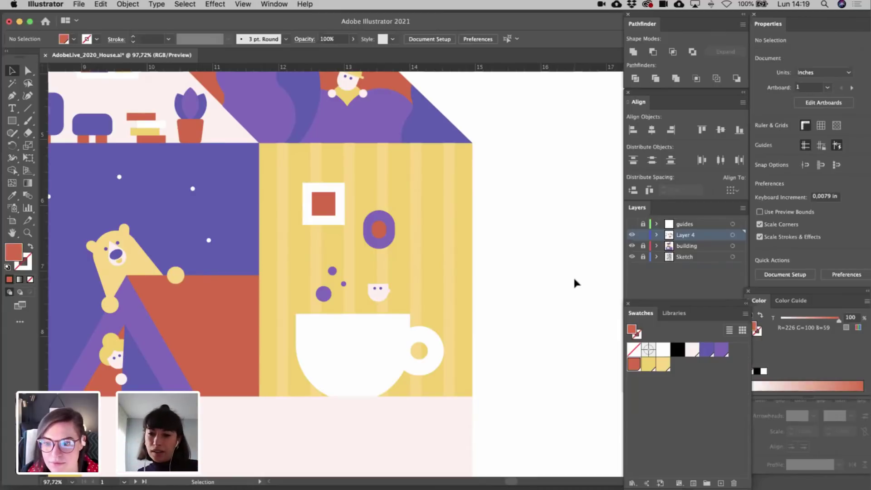
- Scale the white square frame and its red centre down together to about 0.52 in wide, slightly lower and further left
scroll(327, 214, up, 3)
click(327, 214)
shift+click(355, 171)
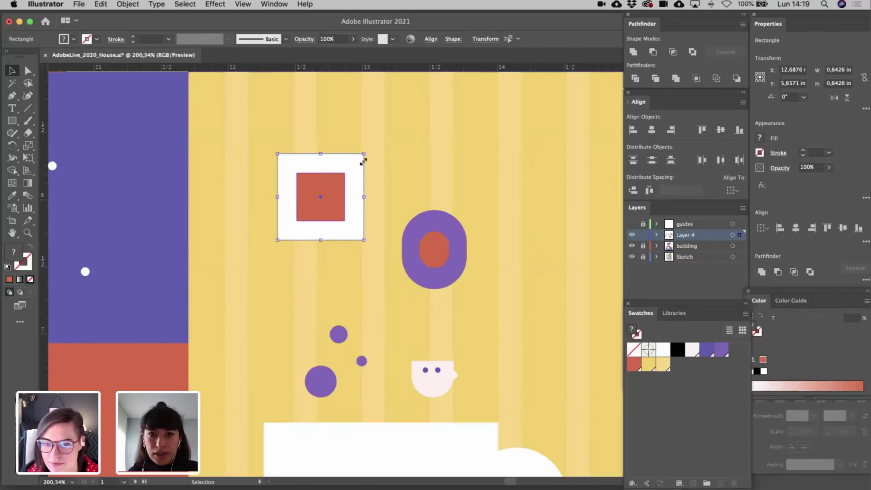
drag(364, 155, 325, 189)
- Shrink the purple oval frame with its red centre slightly and move both left, closer to the square picture
click(432, 237)
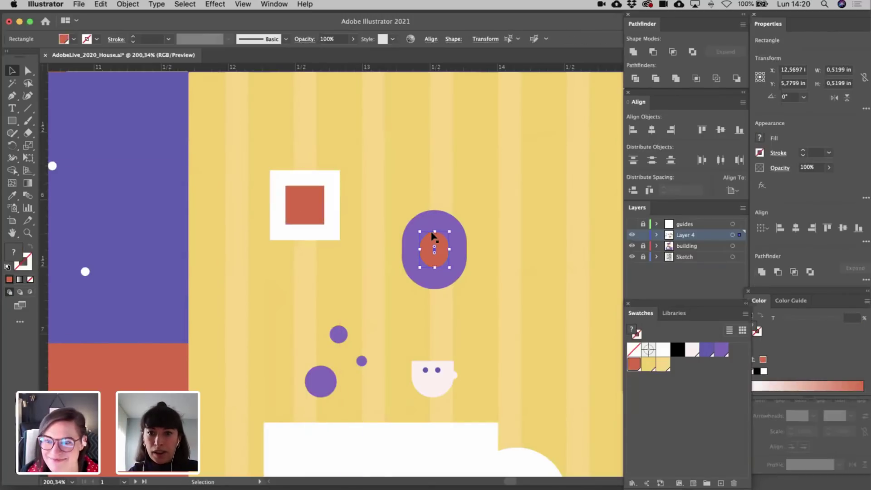
shift+click(432, 221)
drag(434, 236, 405, 239)
click(409, 189)
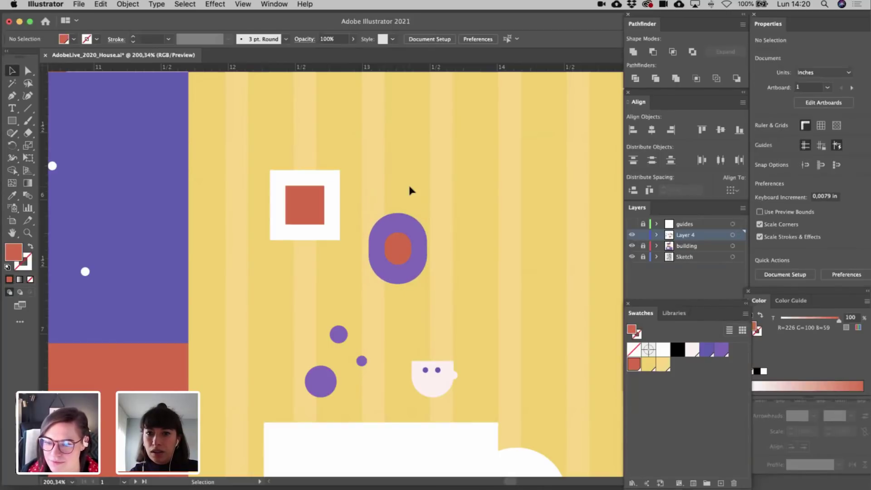
- Add a circle about 0.12 in wide centred on the oval frame's top edge, filled with the frame's purple
click(13, 121)
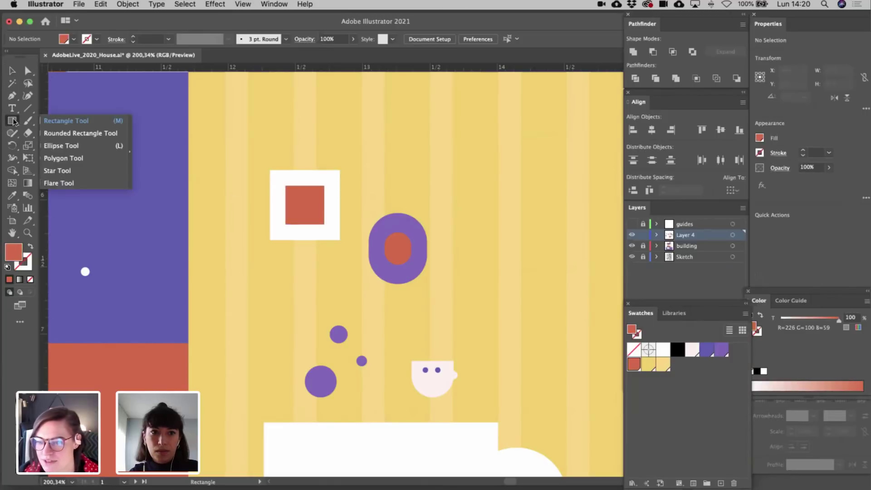
drag(12, 120, 56, 147)
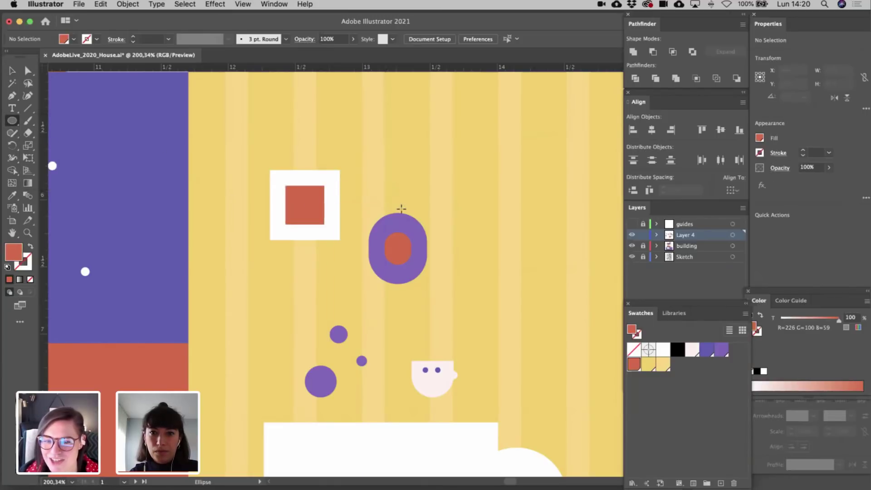
mouse_move(389, 197)
mouse_down()
mouse_move(406, 213)
mouse_move(399, 211)
mouse_up()
key(v)
click(446, 198)
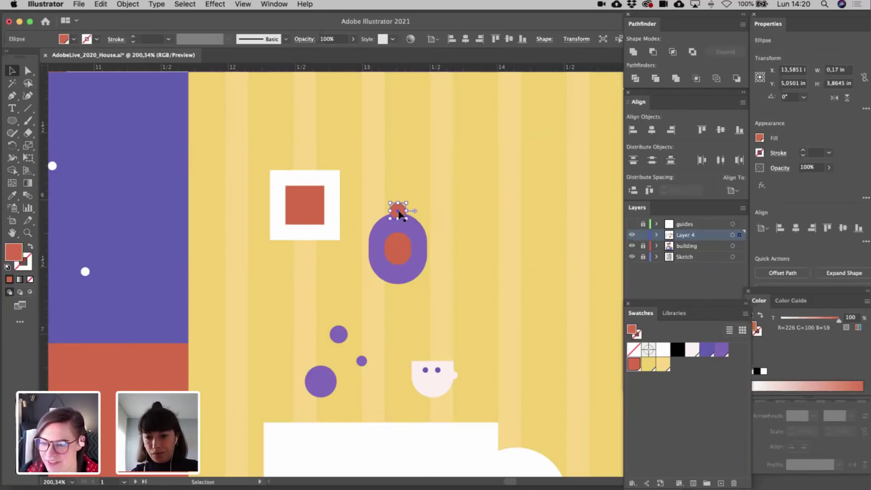
key(i)
click(429, 244)
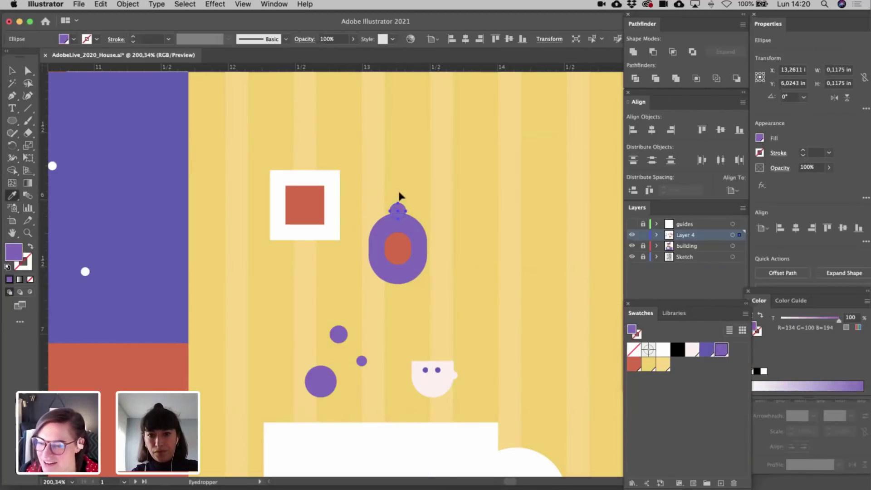
- Duplicate the small purple circle straight down to the oval frame's bottom edge and save the document
key(v)
drag(398, 212, 396, 290)
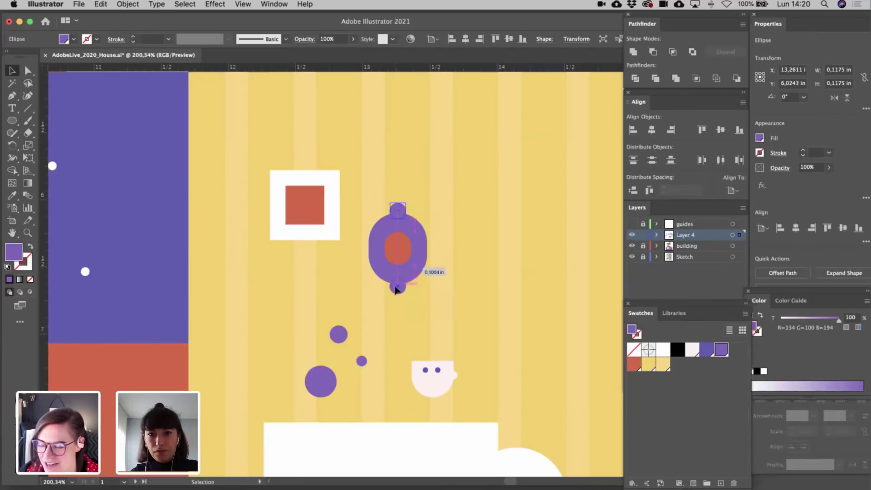
click(418, 324)
scroll(416, 328, down, 3)
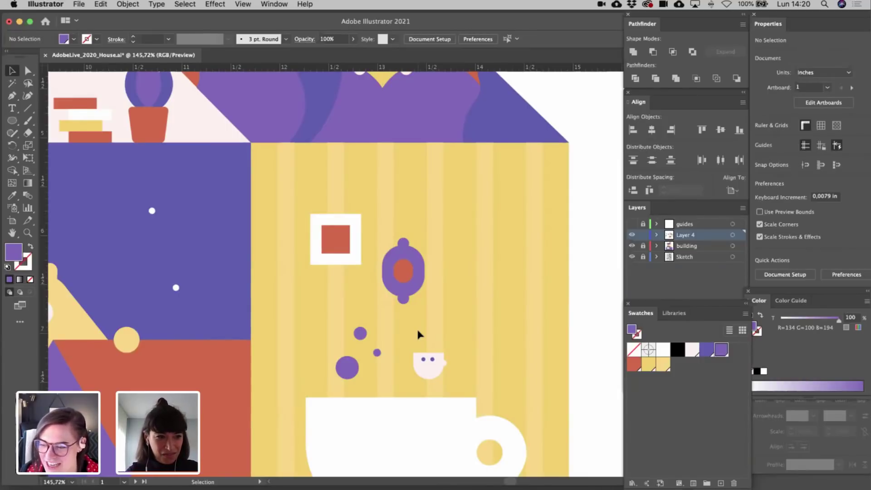
alt+scroll(416, 327, down, 4)
scroll(417, 327, down, 2)
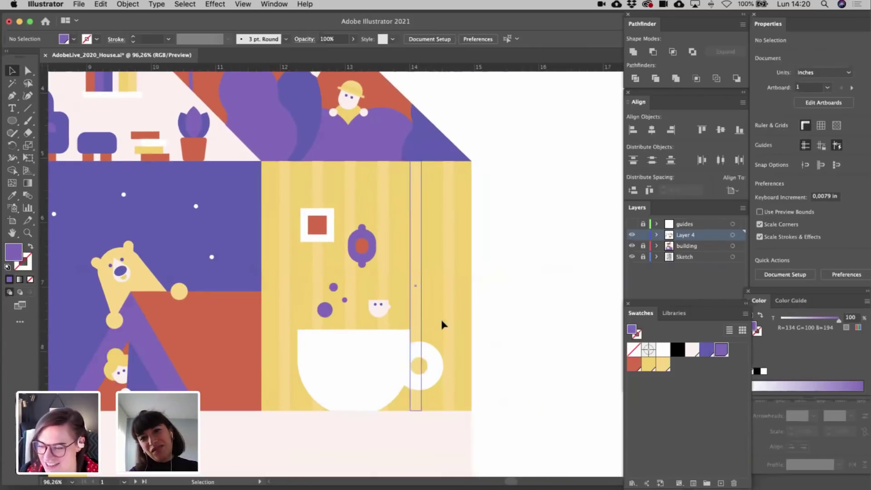
key(ctrl+s)
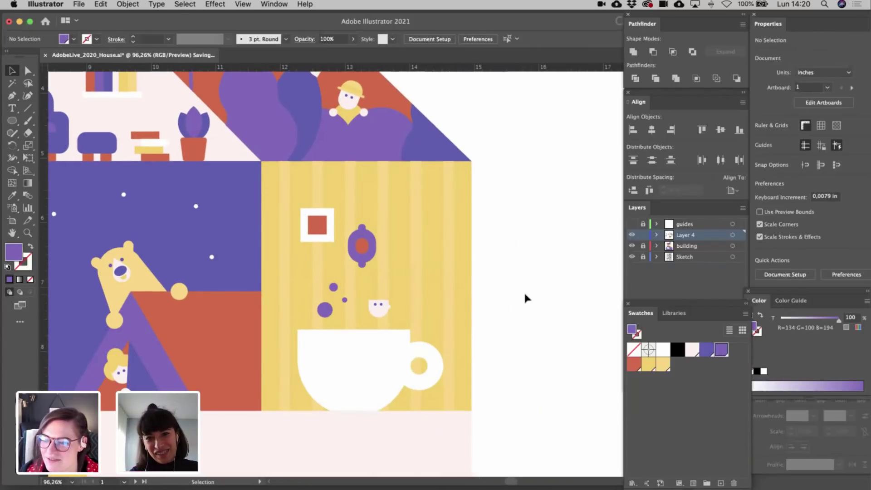
- Duplicate the largest purple bubble over the face's upper right side and send the copy behind the face
alt+scroll(526, 298, down, 2)
scroll(525, 295, left, 2)
scroll(525, 295, down, 1)
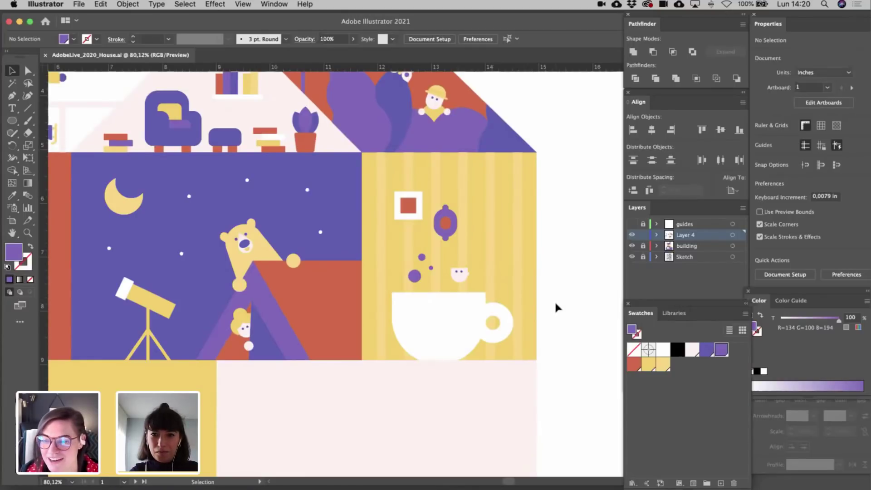
alt+scroll(521, 294, up, 4)
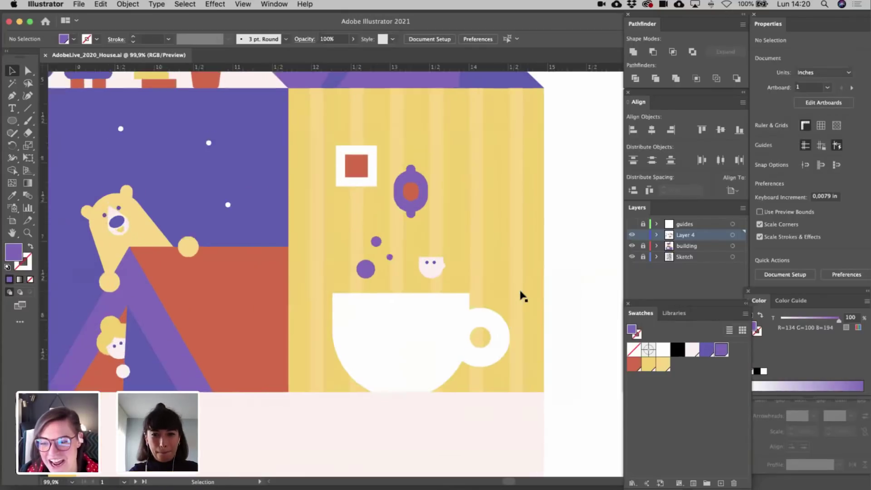
alt+scroll(467, 279, up, 4)
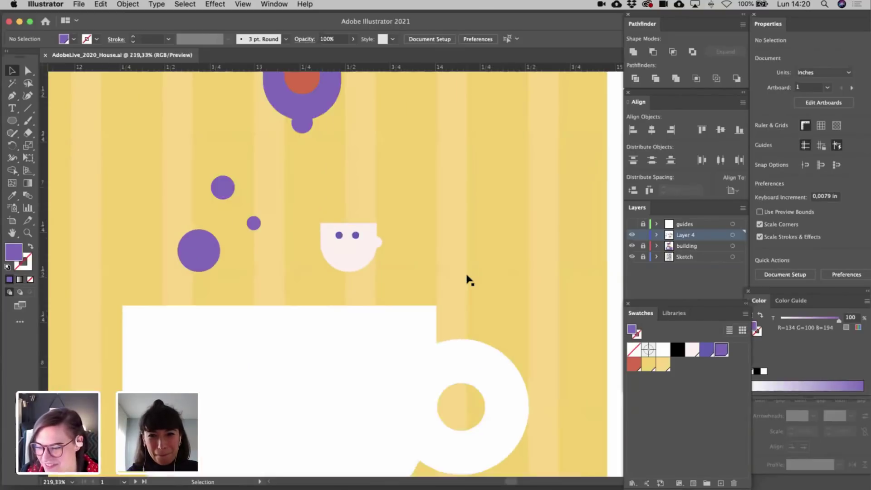
alt+drag(122, 250, 357, 216)
key(super+bracketleft)
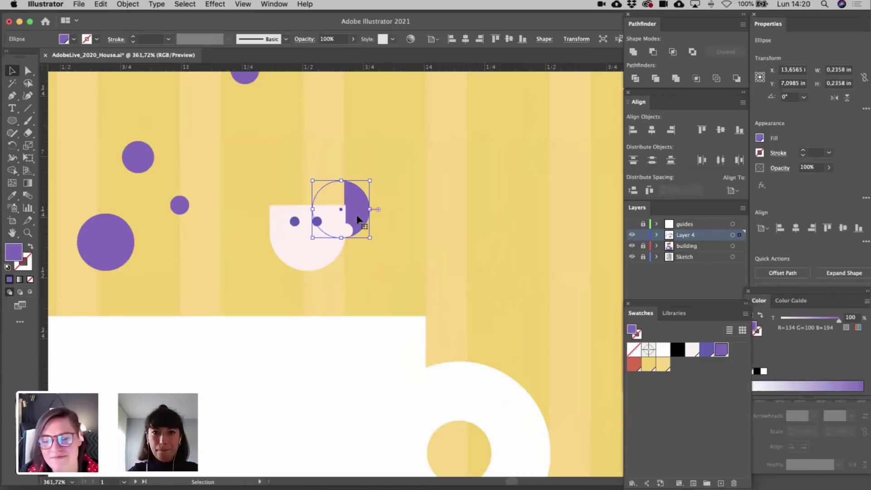
alt+scroll(372, 208, down, 6)
click(375, 175)
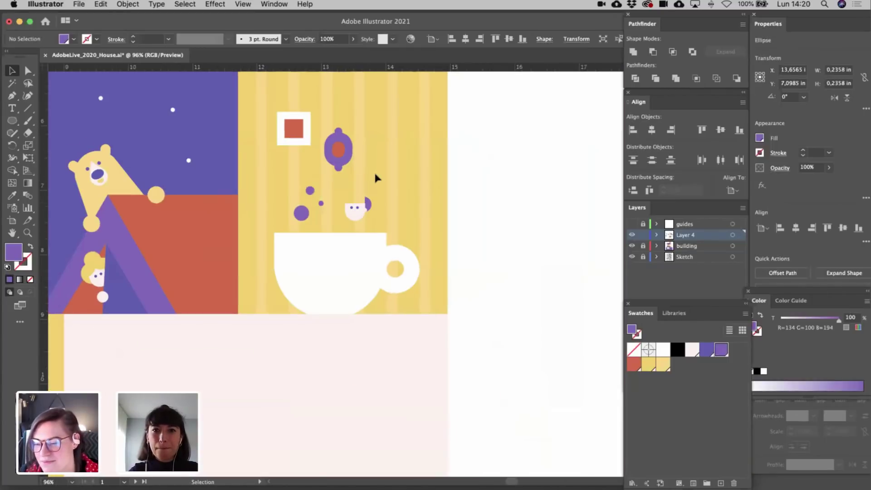
- Cut the six lighter vertical stripes of the yellow room's wallpaper out of Layer 4
scroll(345, 169, up, 2)
click(271, 168)
shift+click(303, 166)
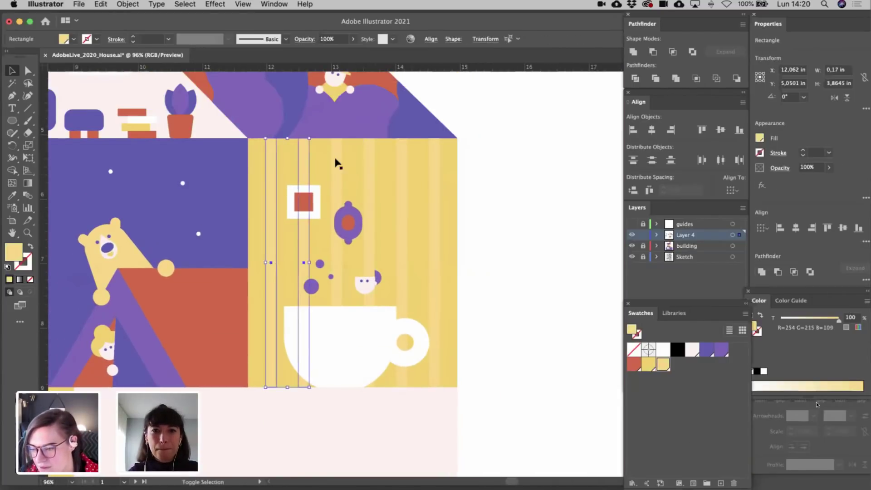
shift+click(336, 163)
shift+click(369, 159)
shift+click(401, 159)
shift+click(434, 164)
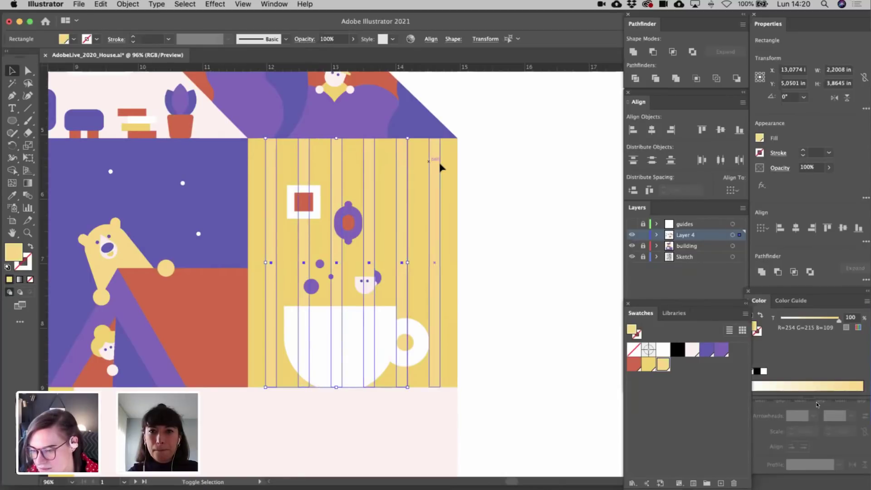
key(a)
click(522, 195)
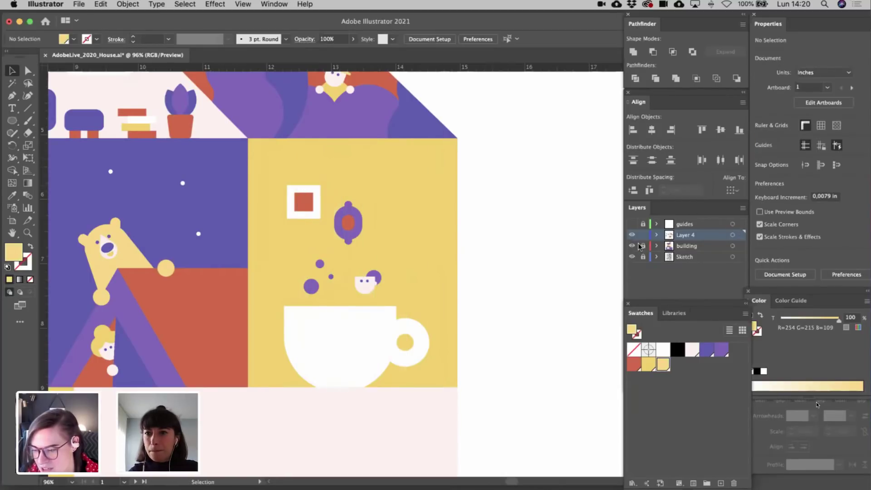
- Paste the stripes in place on the unlocked building layer, lock that layer again and make Layer 4 active
click(681, 247)
key(super+6)
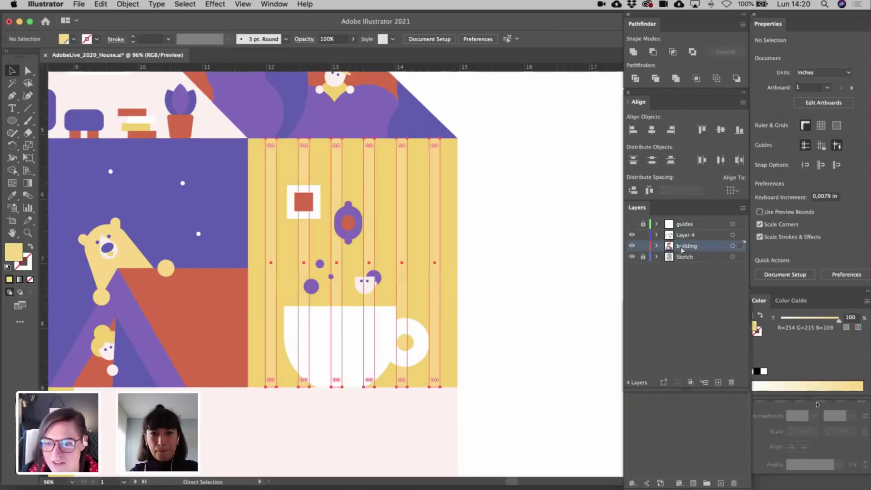
click(536, 237)
click(643, 246)
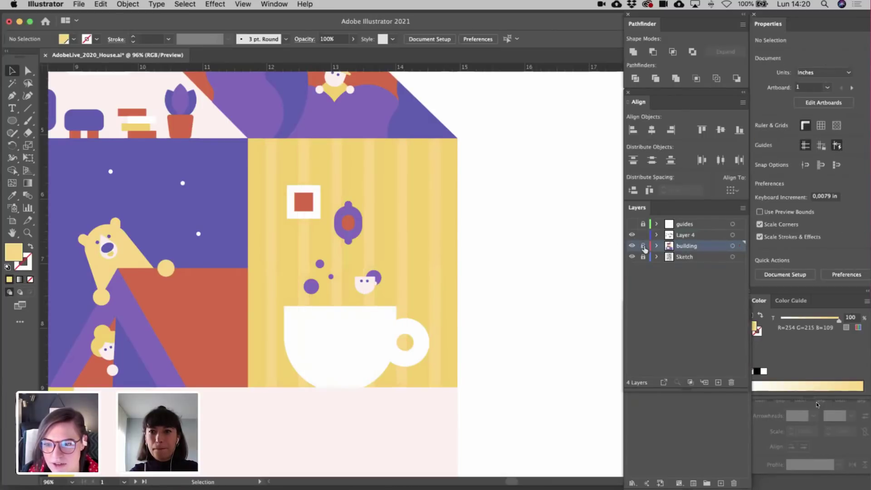
click(683, 235)
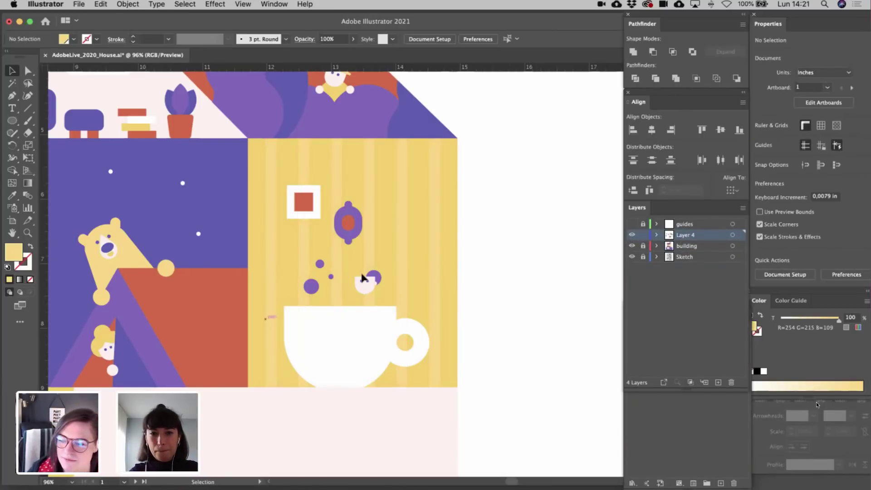
- Build the character's hair from purple circles about 0.29 in wide behind both sides of the face and a 0.25 in bun on top
scroll(286, 313, up, 3)
scroll(340, 291, up, 5)
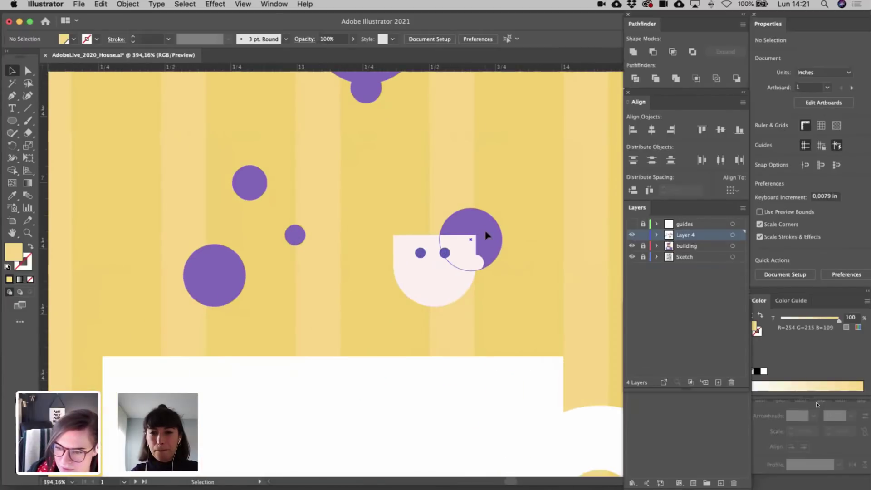
click(490, 226)
drag(475, 204, 478, 144)
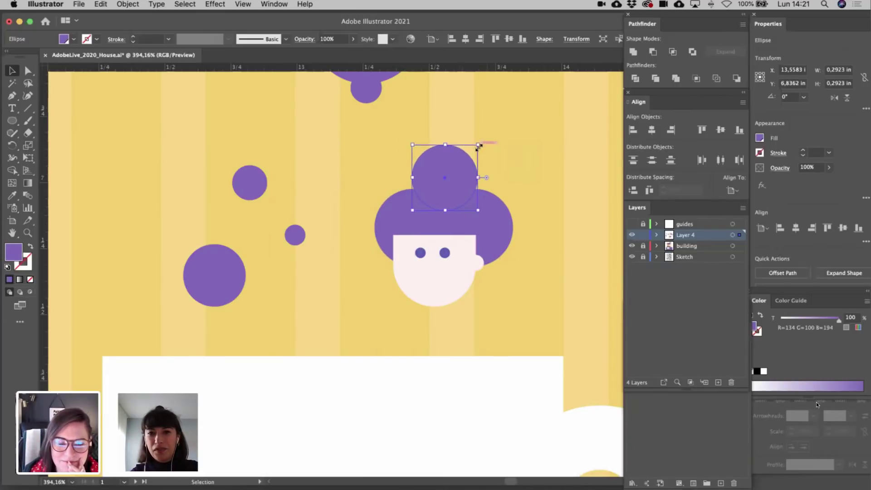
drag(445, 193, 440, 188)
click(499, 217)
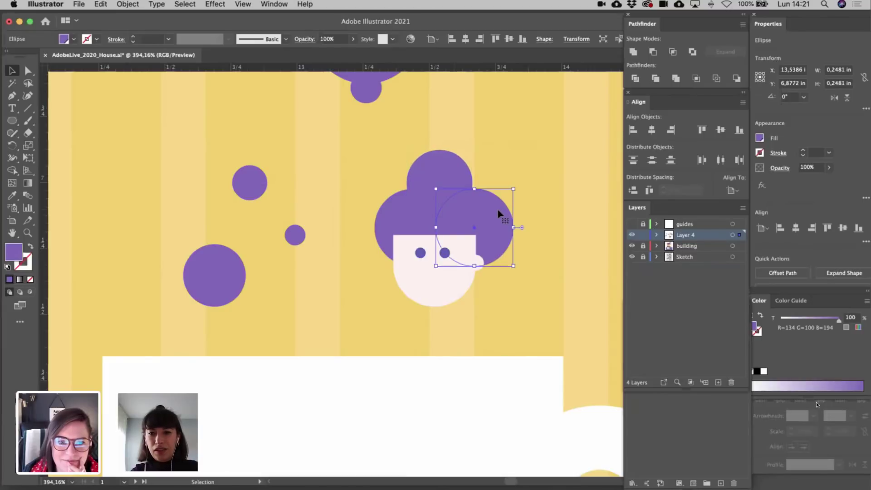
scroll(499, 217, down, 6)
click(572, 212)
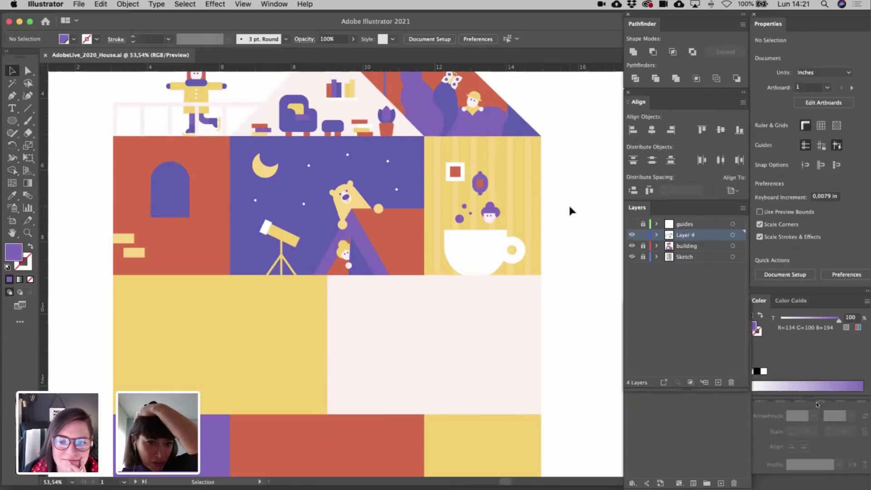
- Move the square picture and the purple oval frame with its knobs further left on the striped wall, and save the document
drag(444, 154, 458, 178)
drag(455, 170, 445, 170)
click(480, 183)
scroll(490, 156, up, 3)
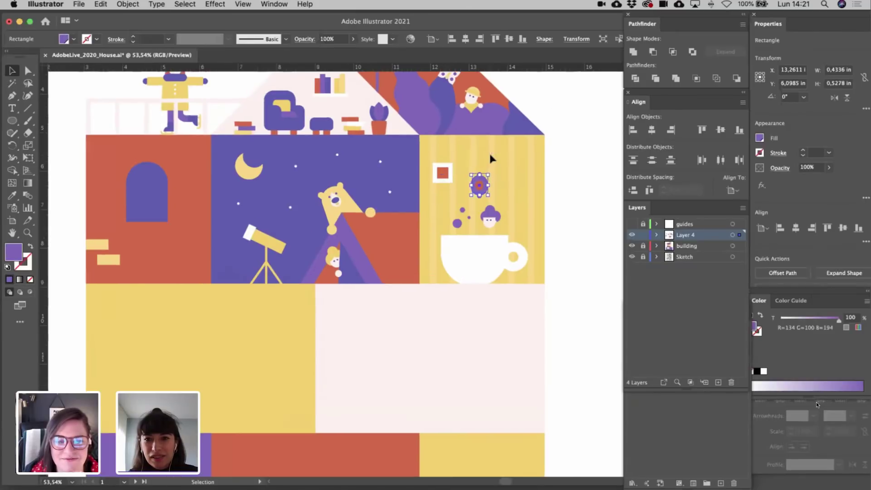
drag(479, 207, 461, 200)
click(552, 206)
scroll(552, 206, down, 5)
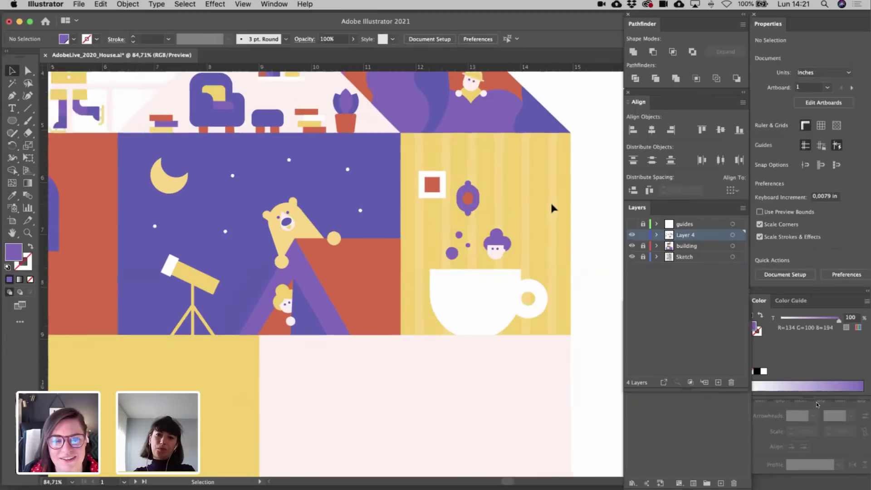
key(super+s)
scroll(561, 208, down, 5)
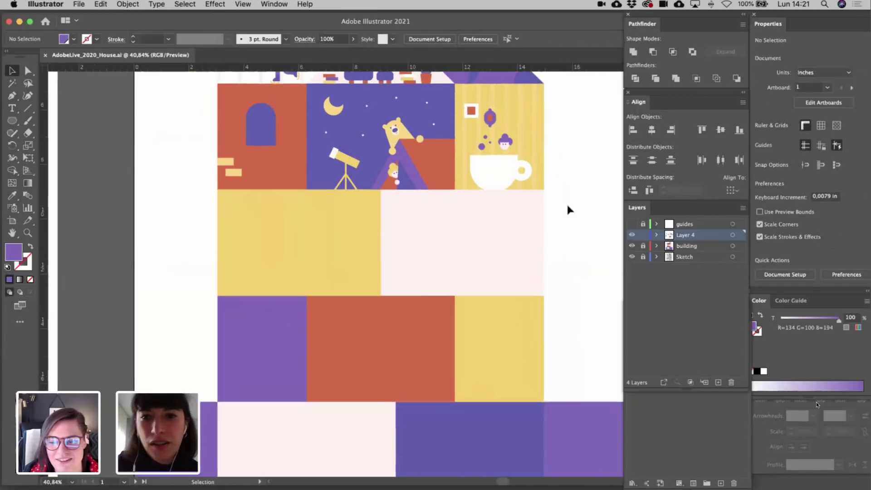
scroll(568, 208, down, 3)
scroll(565, 211, down, 5)
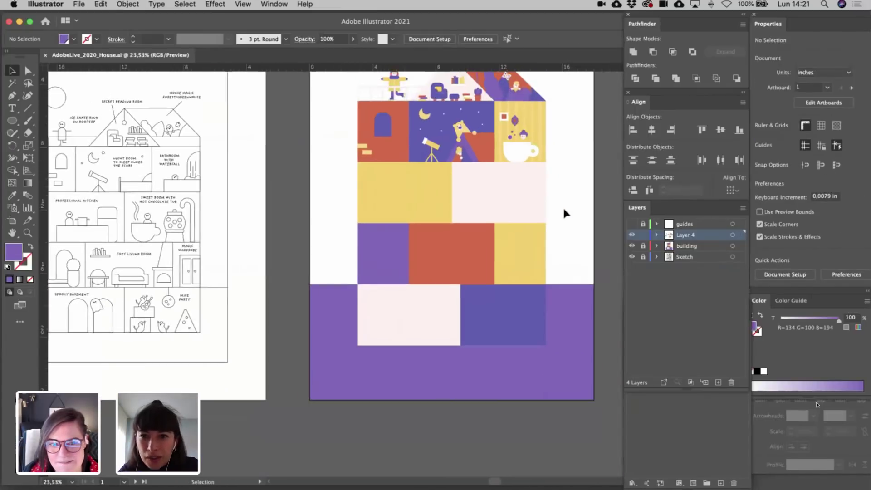
scroll(564, 210, up, 1)
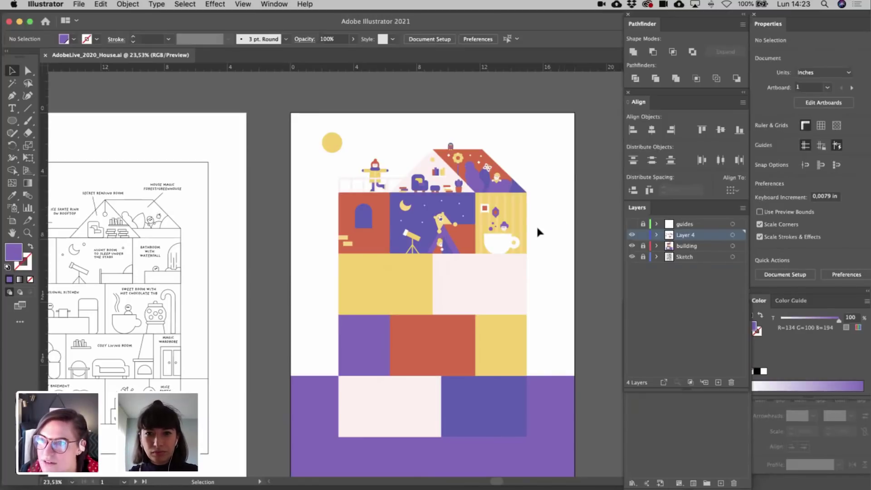
scroll(536, 225, down, 2)
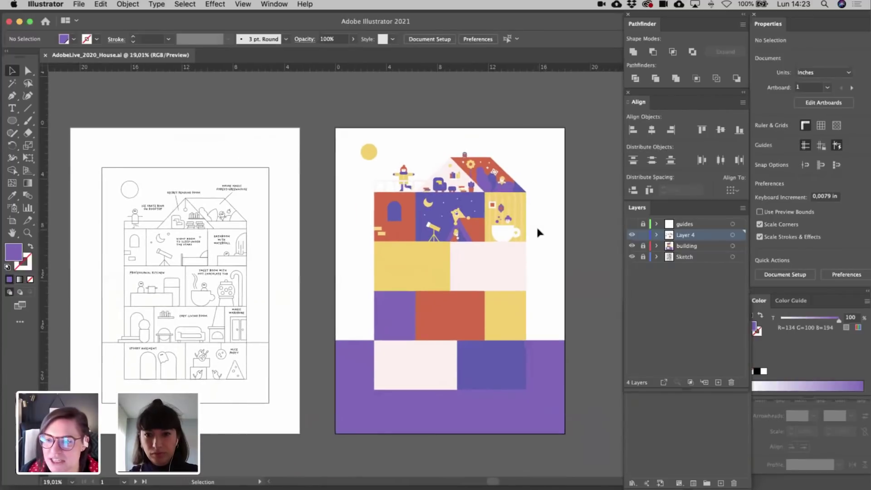